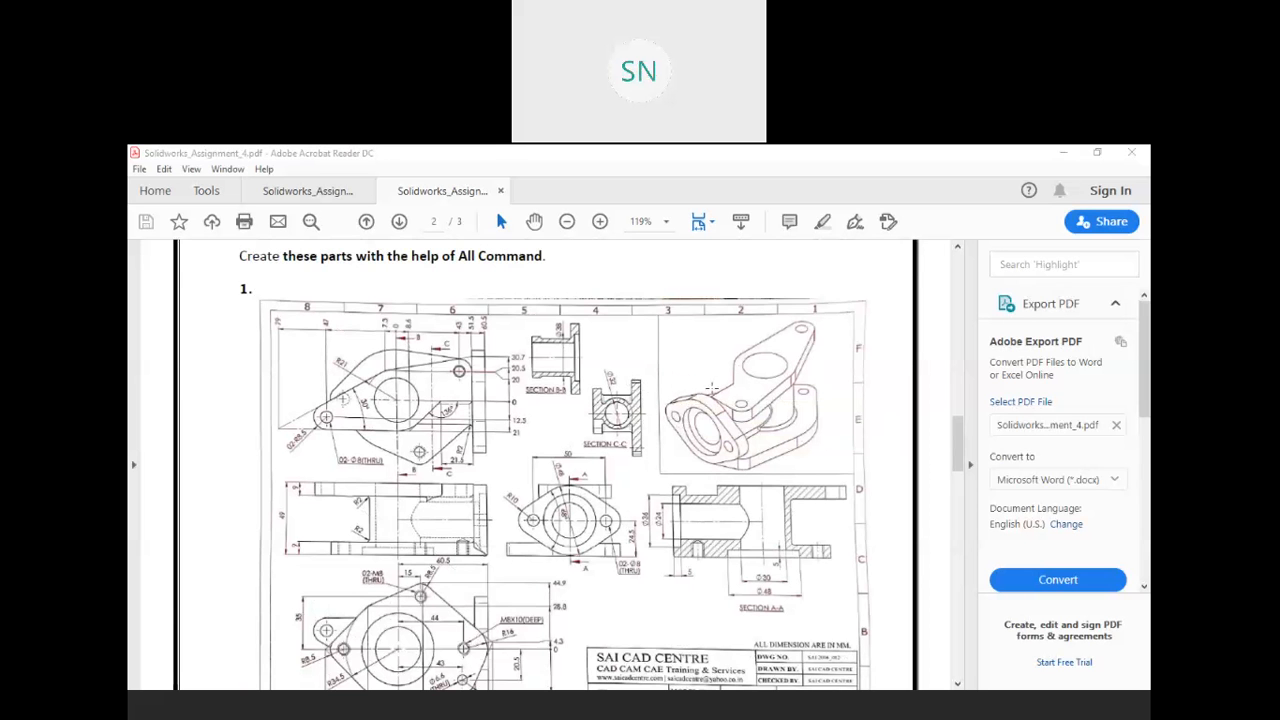
- Examine the views, sections and dimensions of part 1 in the assignment drawing
{"action": "scroll", "coordinate": [730, 372], "scroll_direction": "down", "scroll_amount": 1}
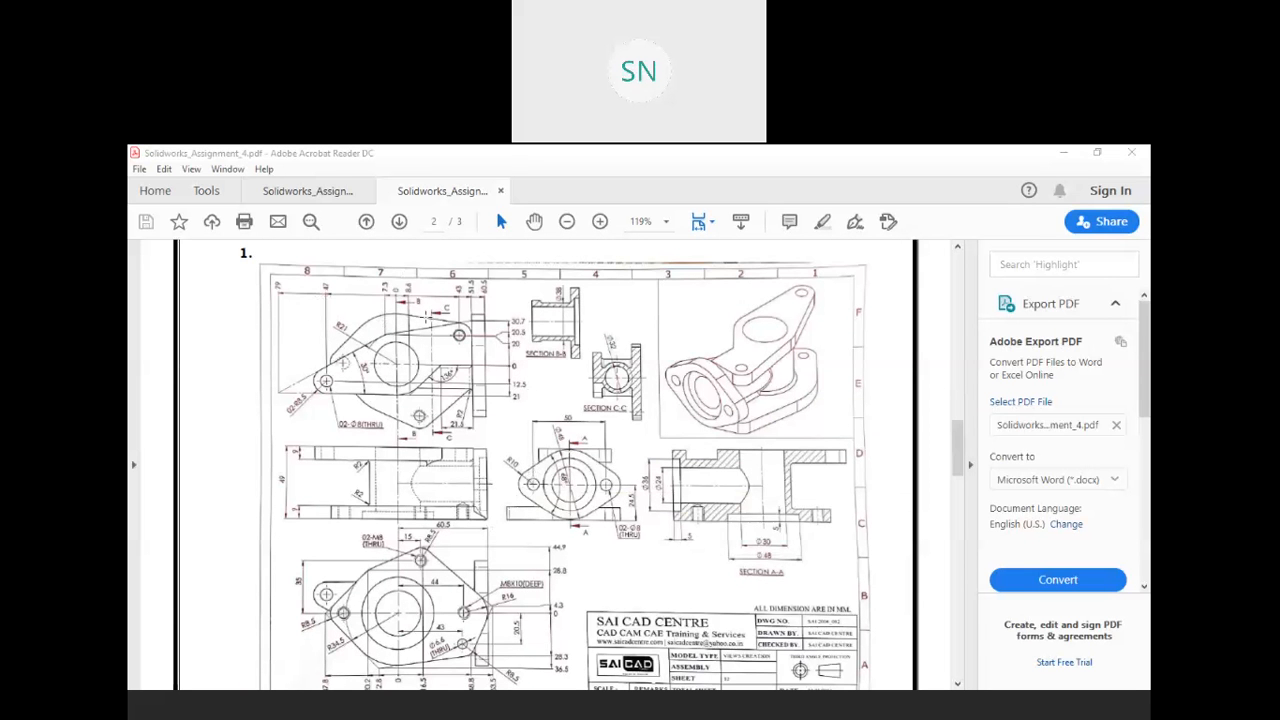
{"action": "scroll", "coordinate": [545, 465], "scroll_direction": "down", "scroll_amount": 1}
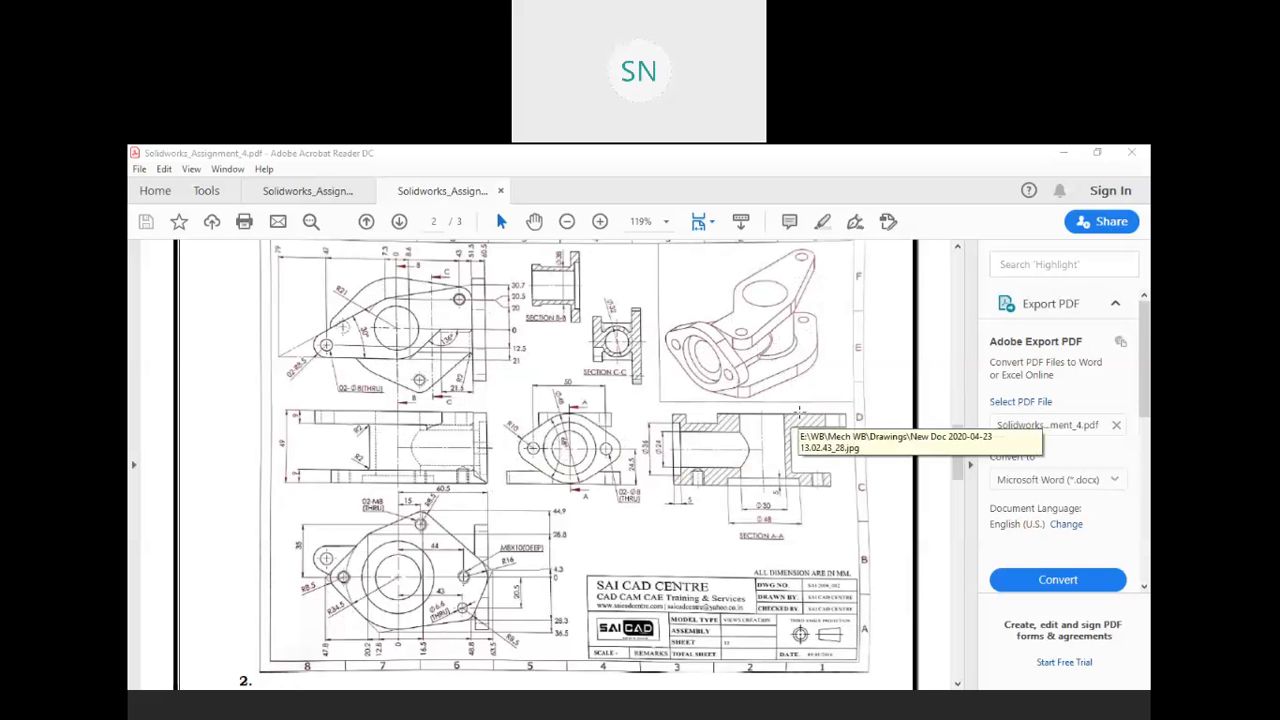
{"action": "scroll", "coordinate": [788, 422], "scroll_direction": "down", "scroll_amount": 1}
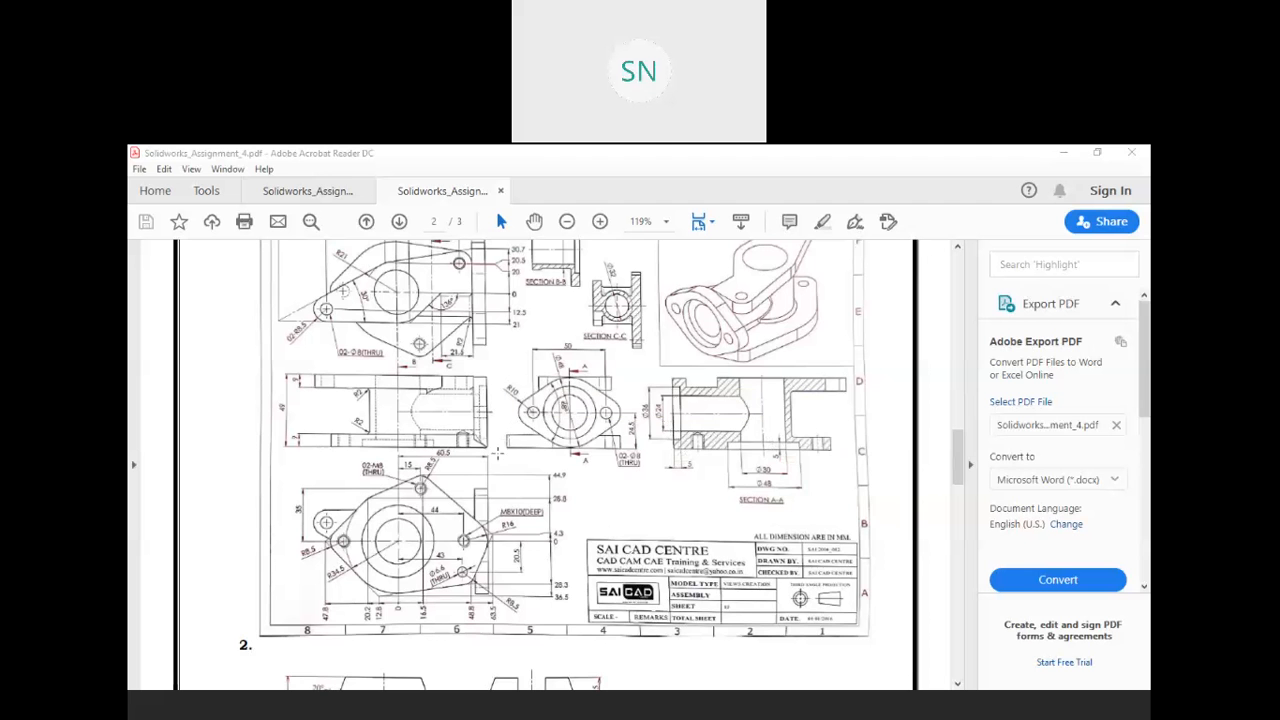
{"action": "scroll", "coordinate": [465, 464], "scroll_direction": "up", "scroll_amount": 1}
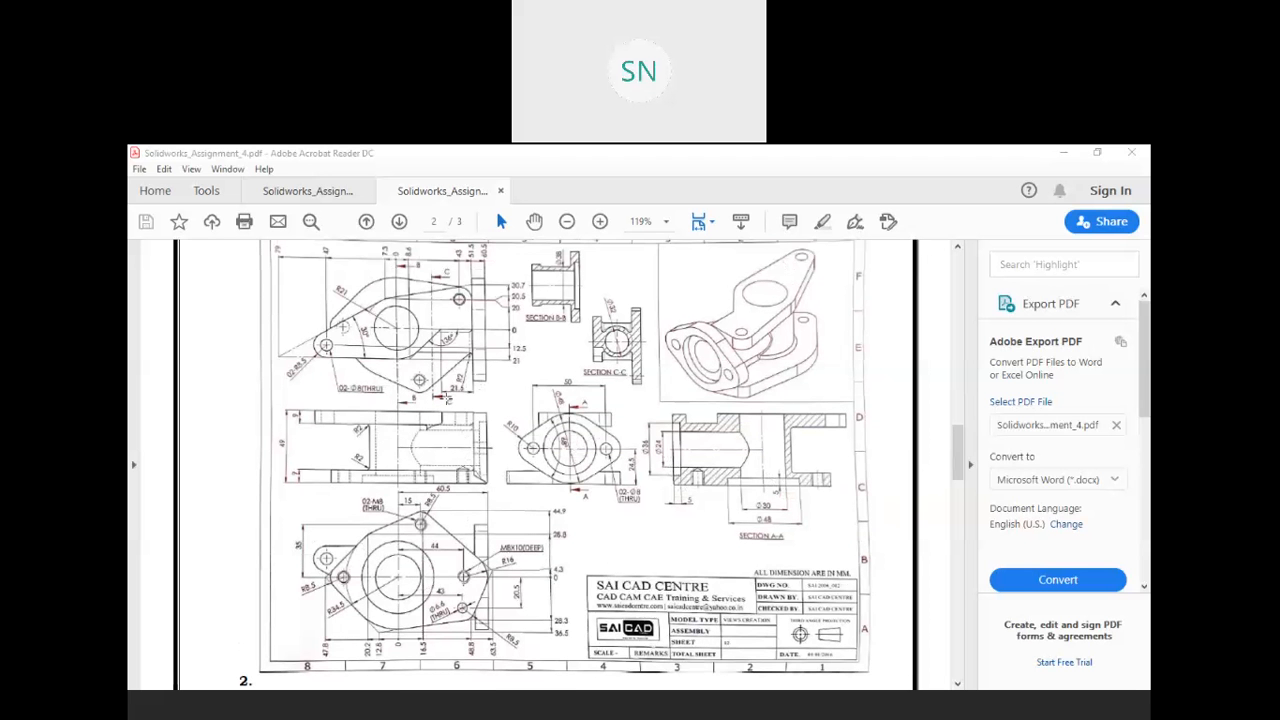
{"action": "scroll", "coordinate": [430, 375], "scroll_direction": "up", "scroll_amount": 1}
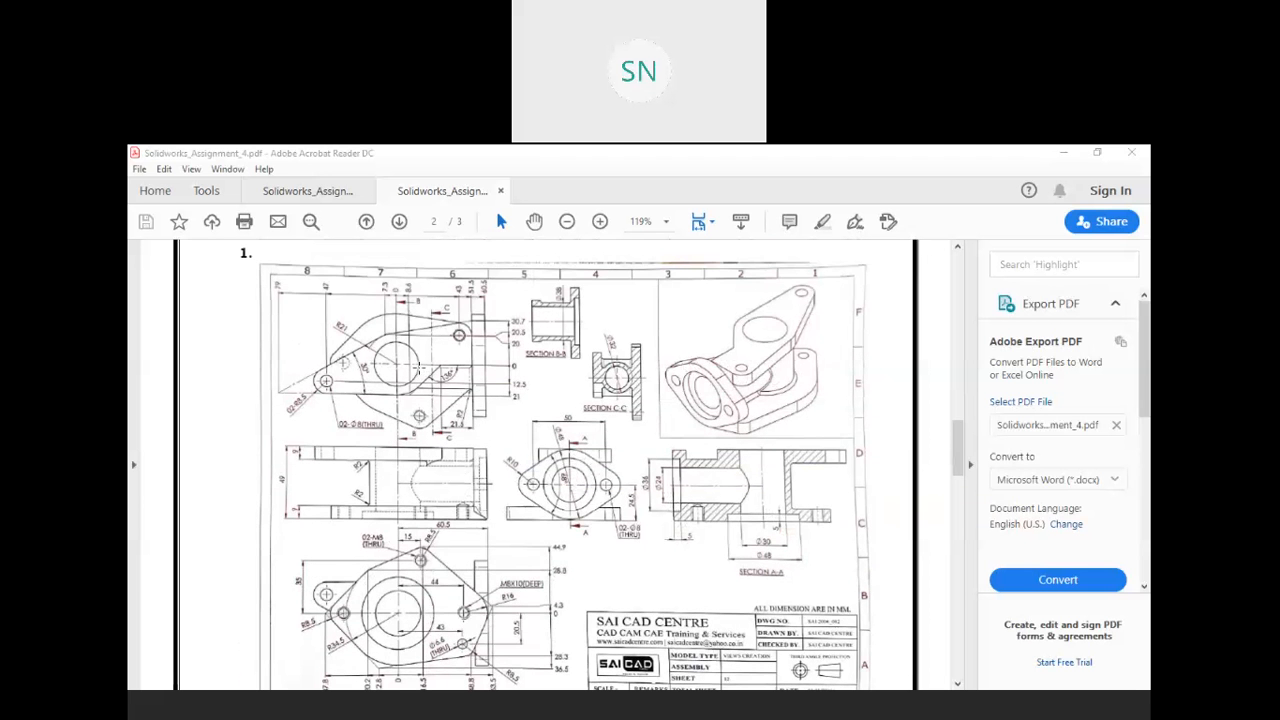
{"action": "scroll", "coordinate": [419, 364], "scroll_direction": "down", "scroll_amount": 3}
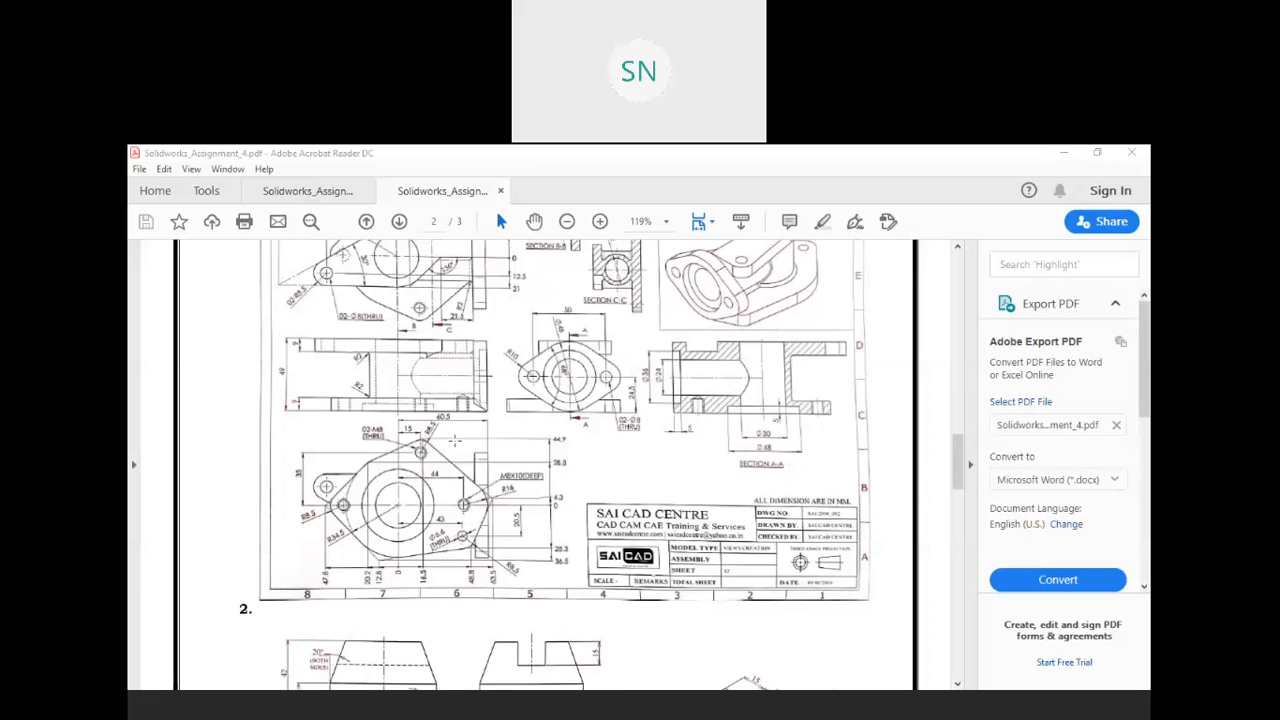
{"action": "scroll", "coordinate": [545, 455], "scroll_direction": "up", "scroll_amount": 1}
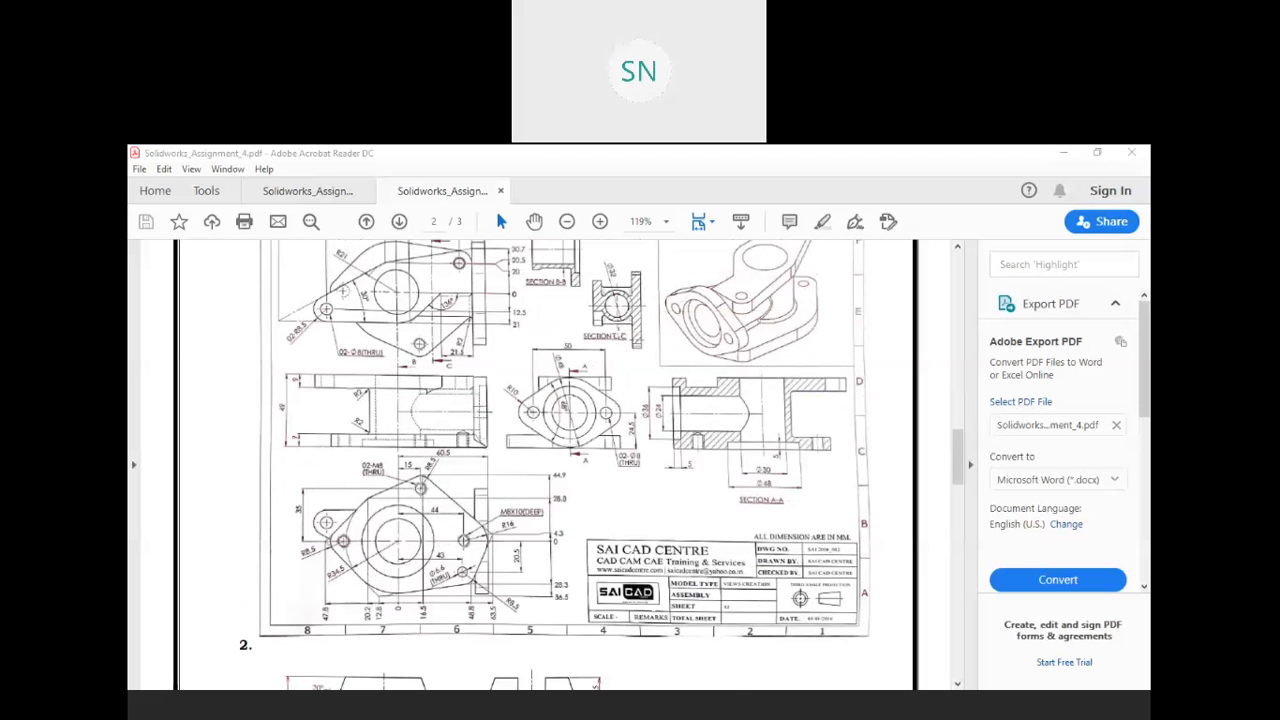
{"action": "scroll", "coordinate": [618, 338], "scroll_direction": "up", "scroll_amount": 2}
{"action": "scroll", "coordinate": [618, 336], "scroll_direction": "up", "scroll_amount": 1}
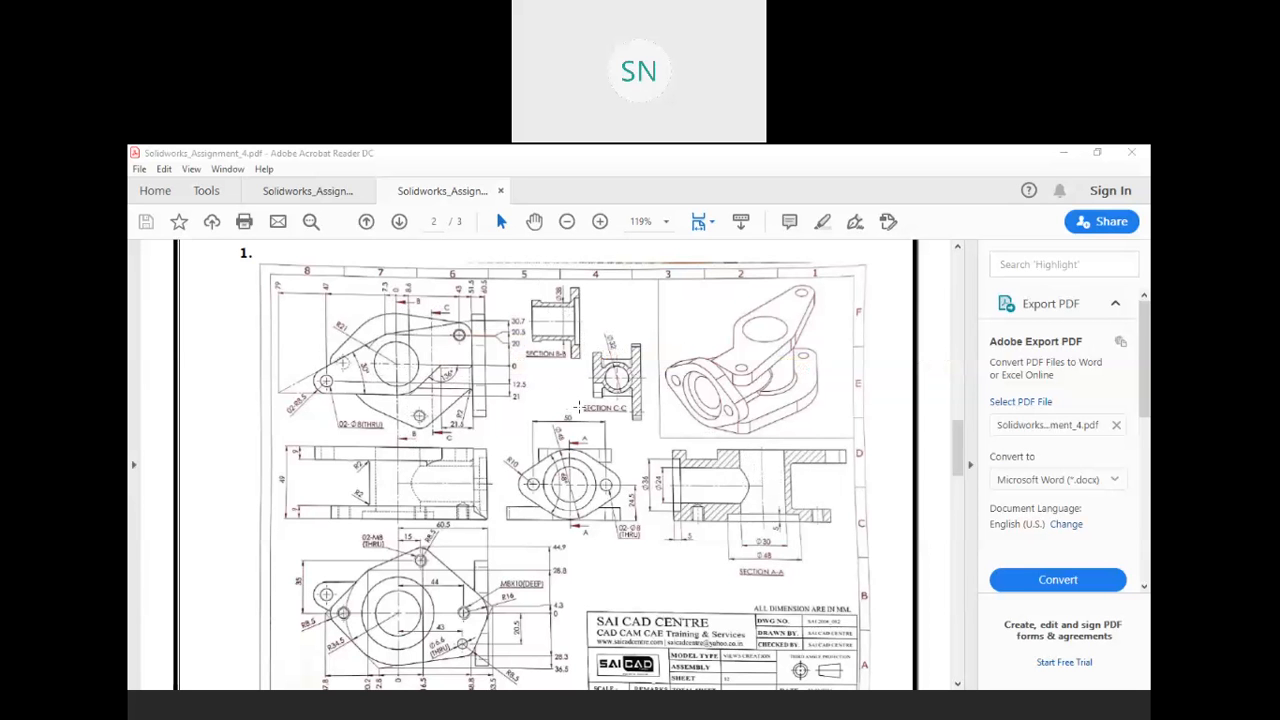
{"action": "scroll", "coordinate": [481, 341], "scroll_direction": "down", "scroll_amount": 2}
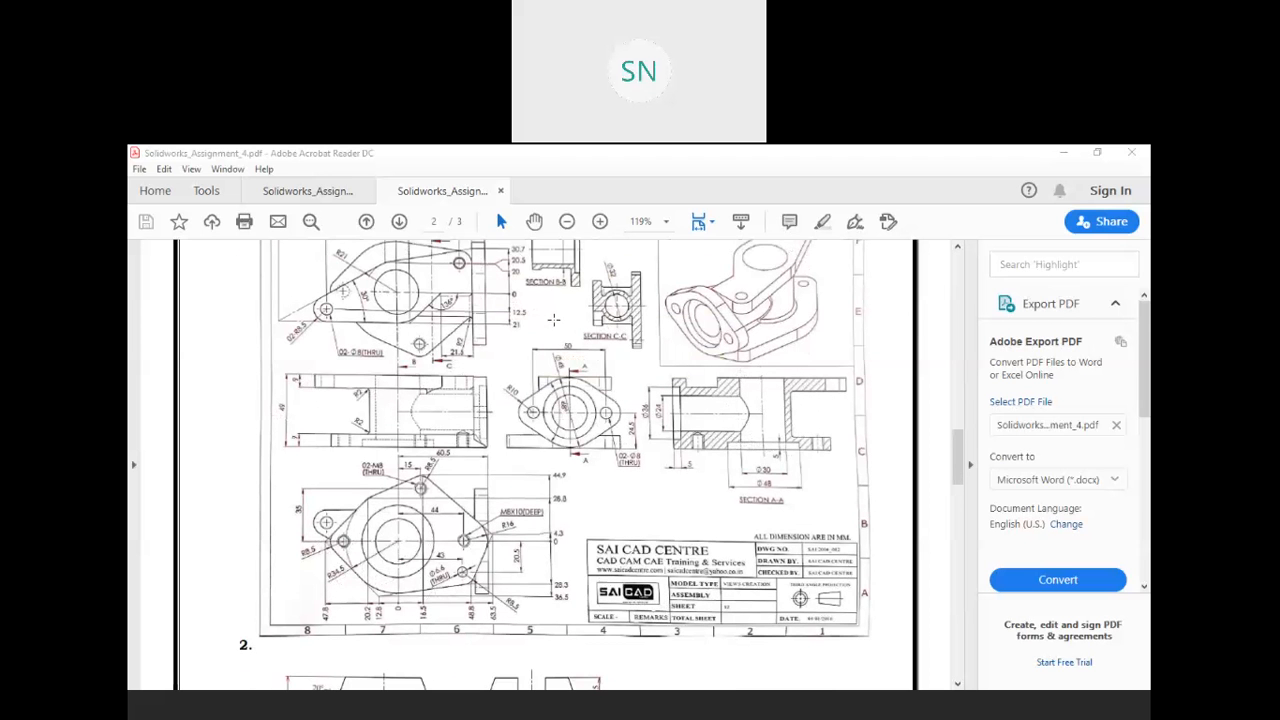
{"action": "scroll", "coordinate": [554, 321], "scroll_direction": "up", "scroll_amount": 1}
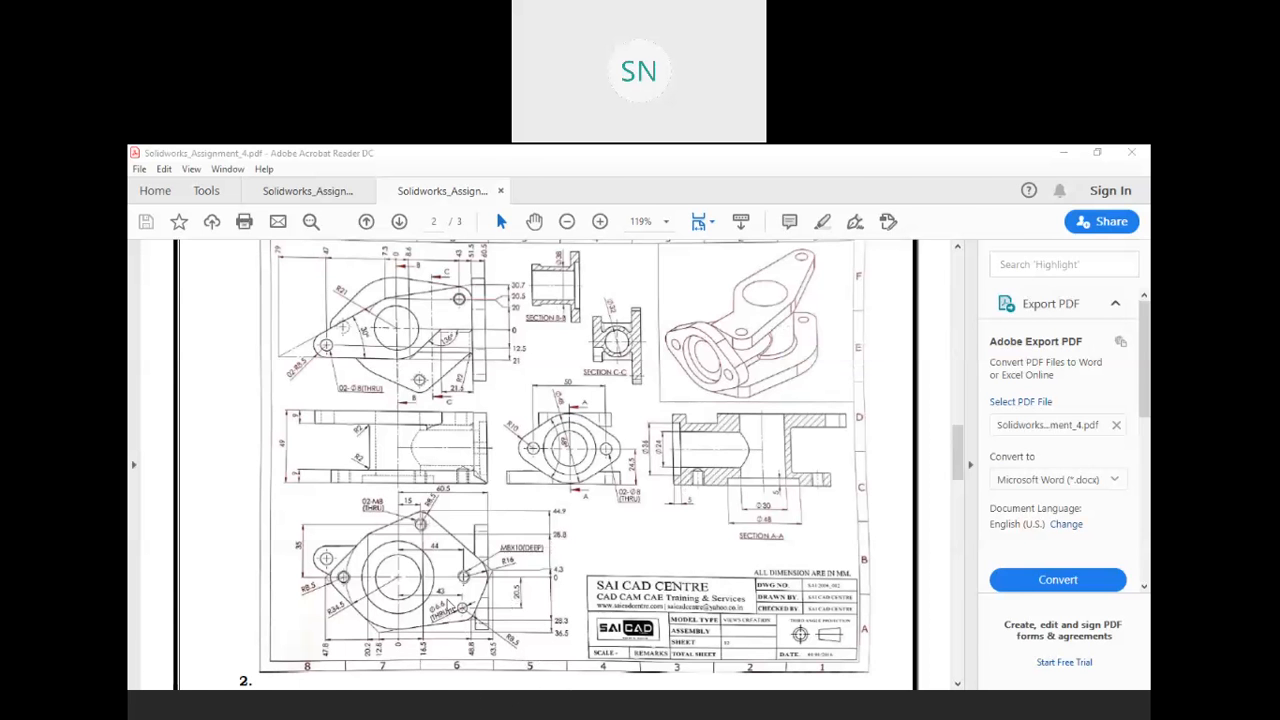
- Open the Advance Mechanical Workbook A3 PDF
{"action": "mouse_move", "coordinate": [424, 599]}
{"action": "left_click", "coordinate": [434, 598]}
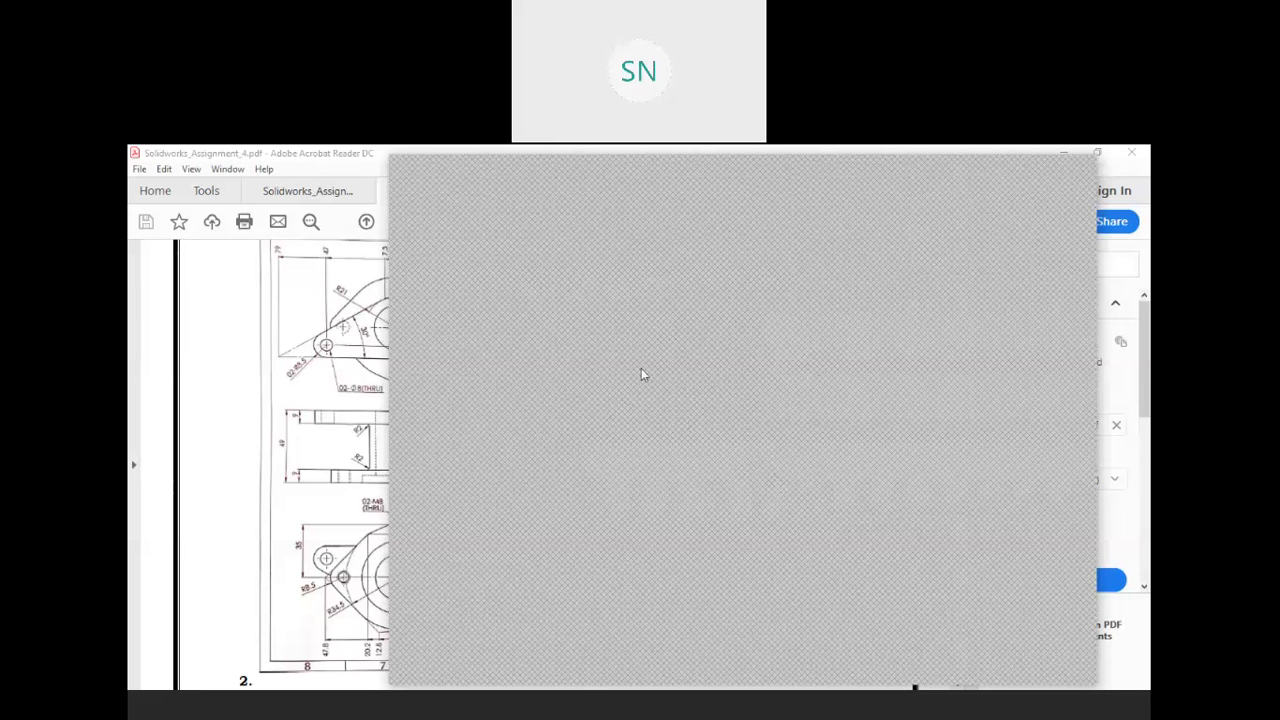
{"action": "double_click", "coordinate": [682, 339]}
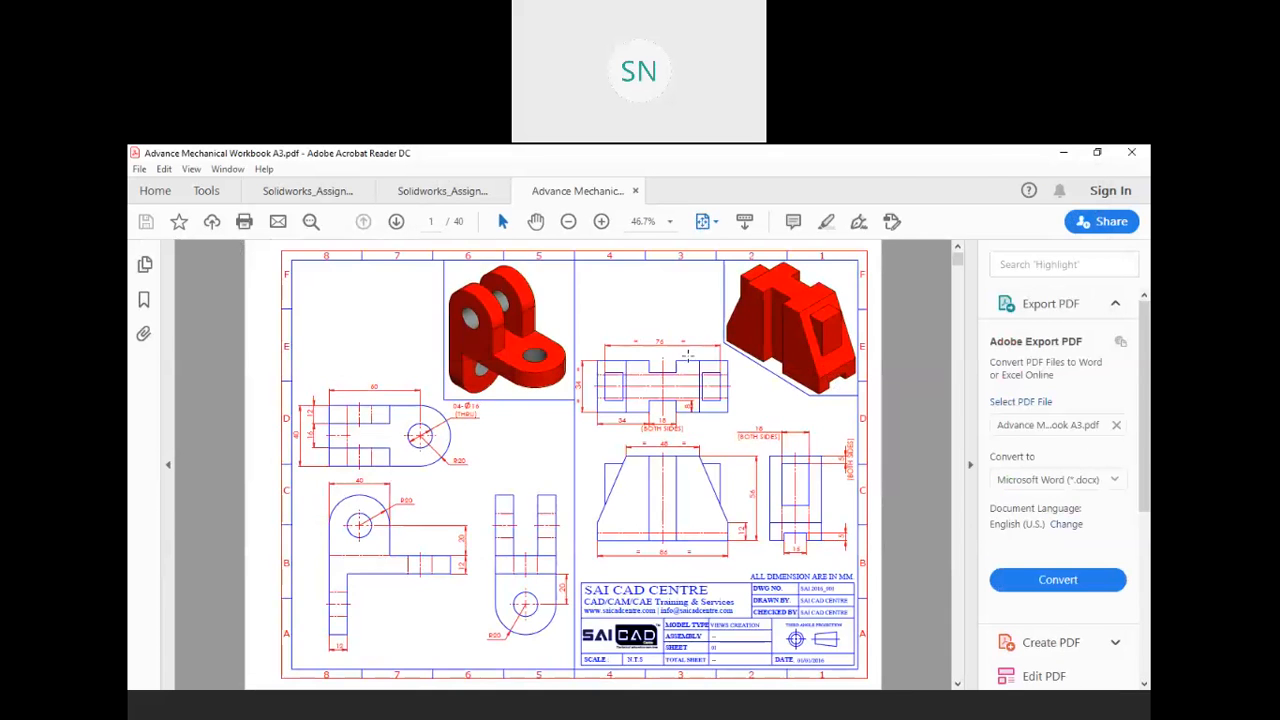
- Find the drawing of the flanged pipe part on page 12 of the workbook
{"action": "scroll", "coordinate": [687, 357], "scroll_direction": "down", "scroll_amount": 2}
{"action": "scroll", "coordinate": [687, 357], "scroll_direction": "down", "scroll_amount": 1}
{"action": "scroll", "coordinate": [687, 357], "scroll_direction": "down", "scroll_amount": 1}
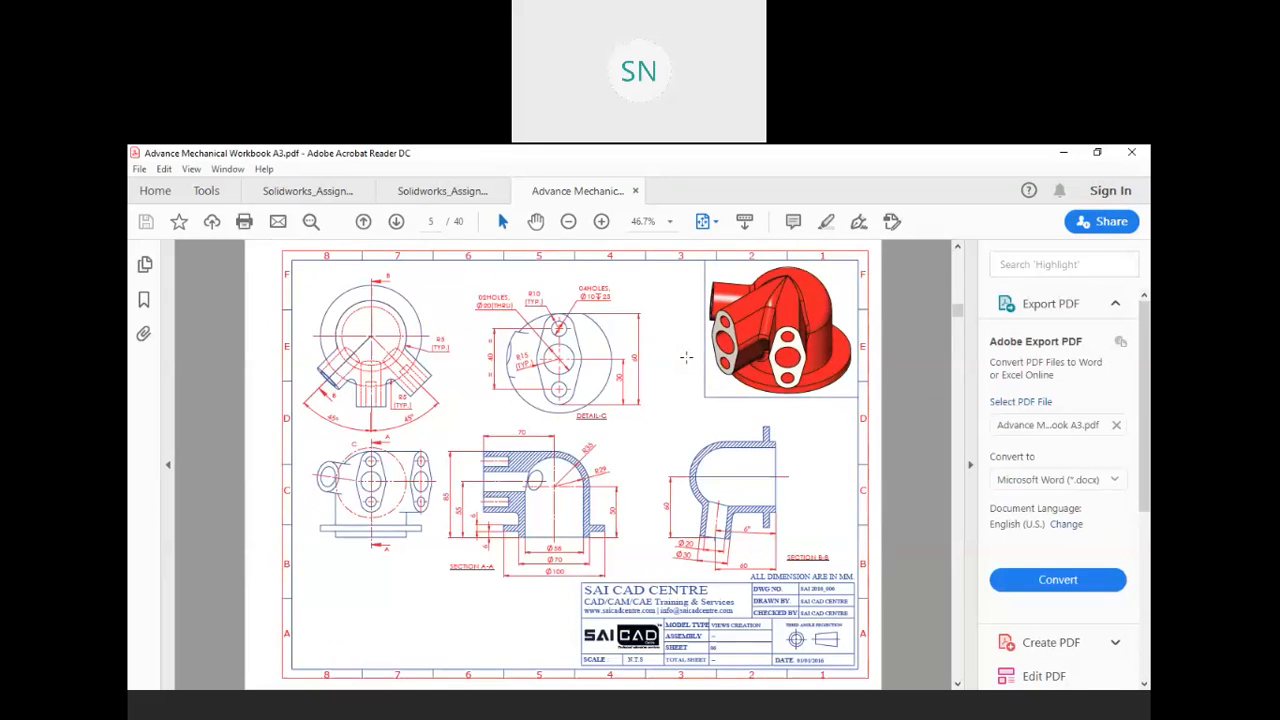
{"action": "scroll", "coordinate": [687, 357], "scroll_direction": "down", "scroll_amount": 2}
{"action": "scroll", "coordinate": [687, 357], "scroll_direction": "down", "scroll_amount": 1}
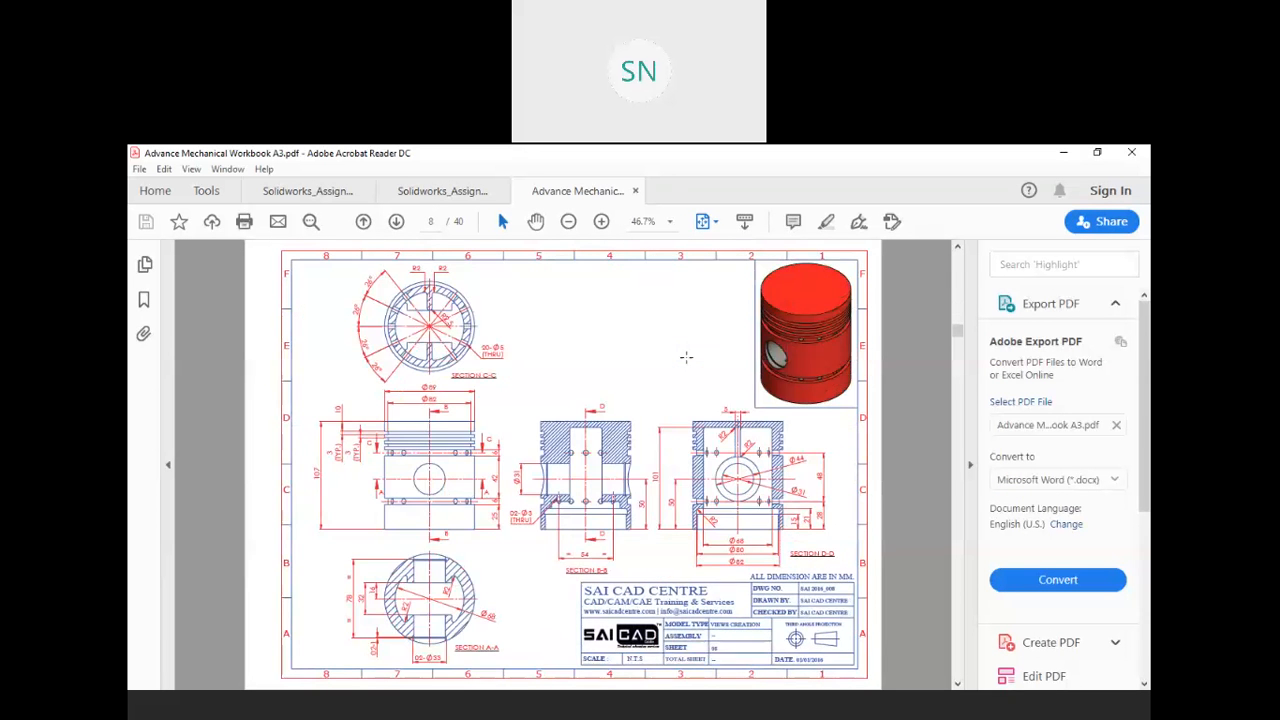
{"action": "scroll", "coordinate": [687, 357], "scroll_direction": "down", "scroll_amount": 1}
{"action": "scroll", "coordinate": [687, 357], "scroll_direction": "down", "scroll_amount": 1}
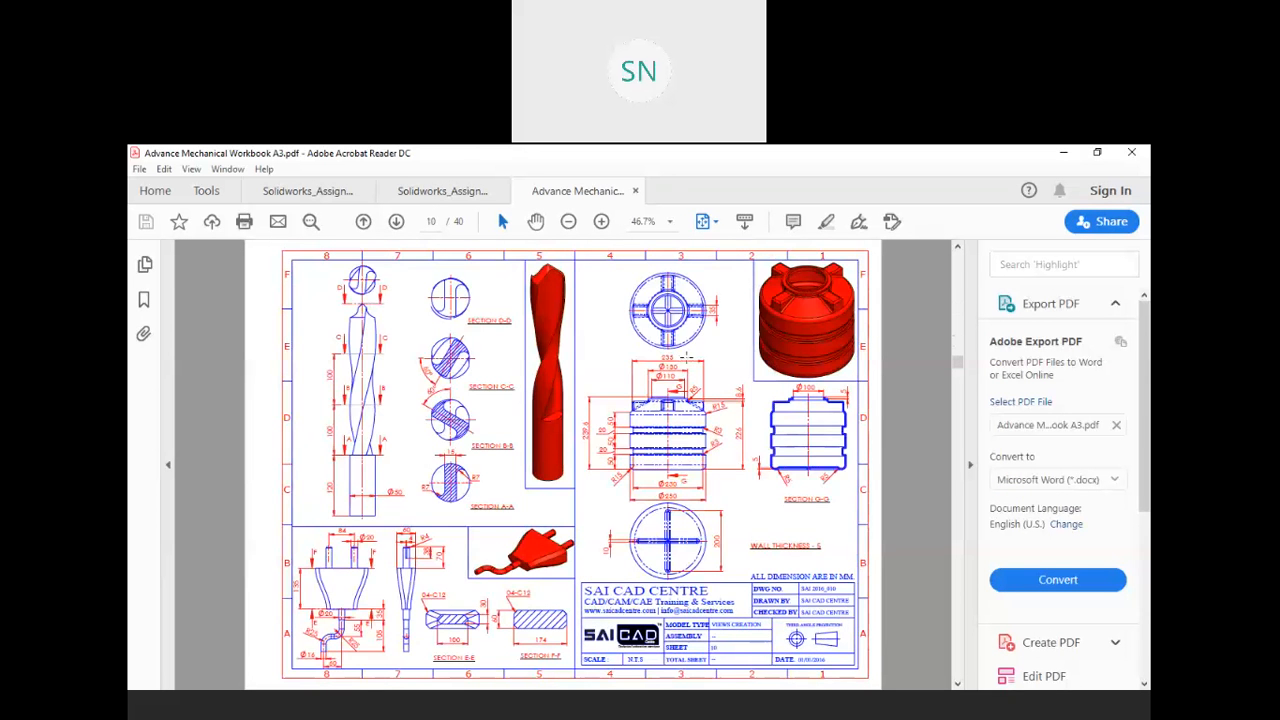
{"action": "scroll", "coordinate": [687, 357], "scroll_direction": "down", "scroll_amount": 1}
{"action": "scroll", "coordinate": [687, 357], "scroll_direction": "down", "scroll_amount": 2}
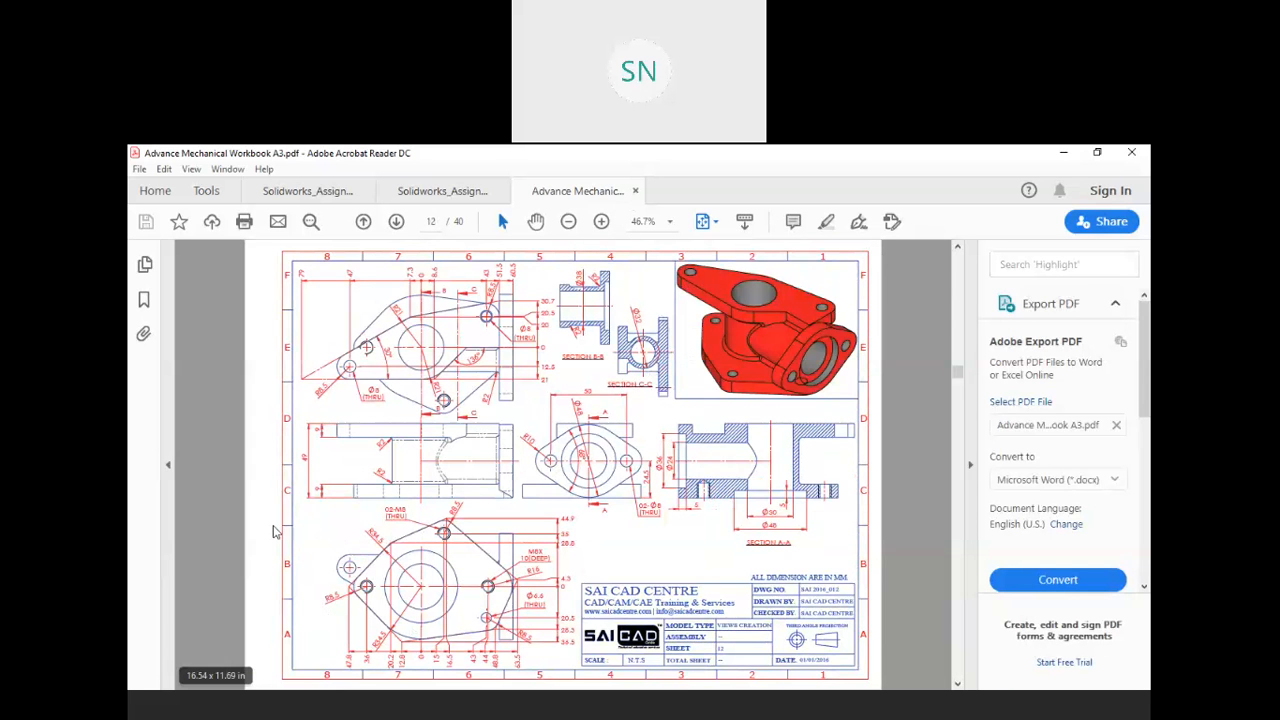
{"action": "scroll", "coordinate": [575, 418], "scroll_direction": "up", "scroll_amount": 3}
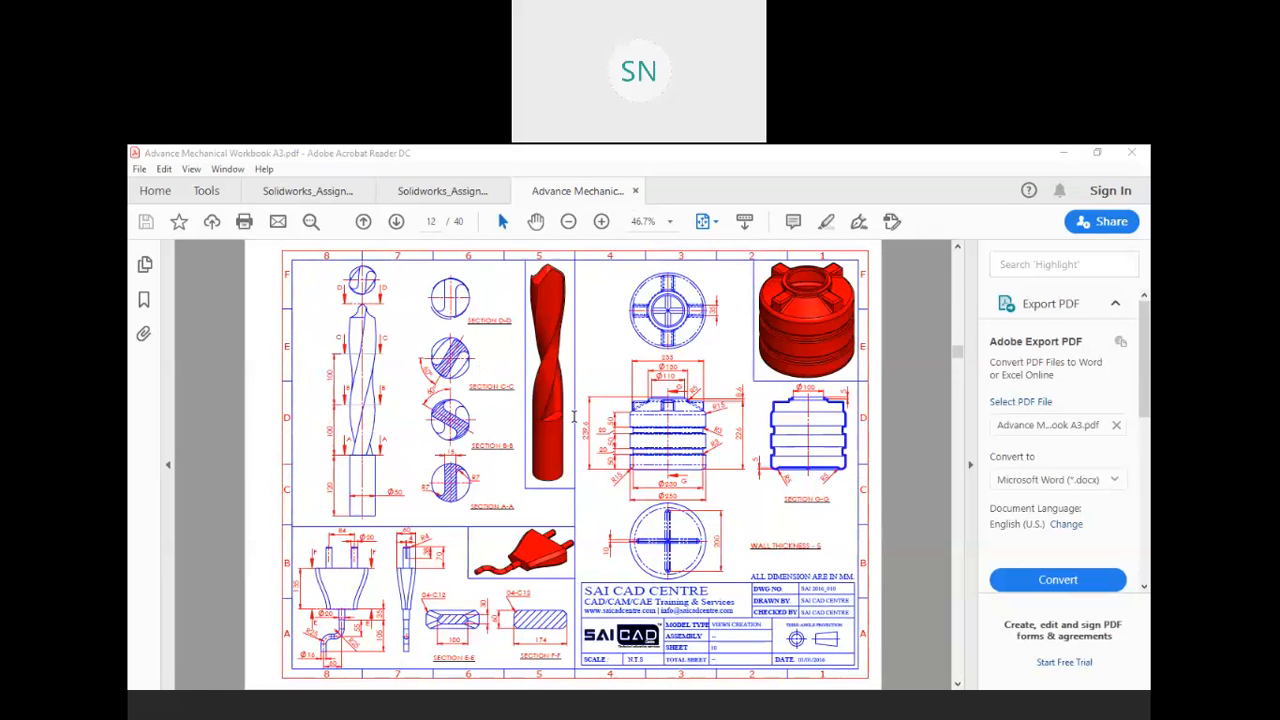
{"action": "scroll", "coordinate": [575, 418], "scroll_direction": "down", "scroll_amount": 3}
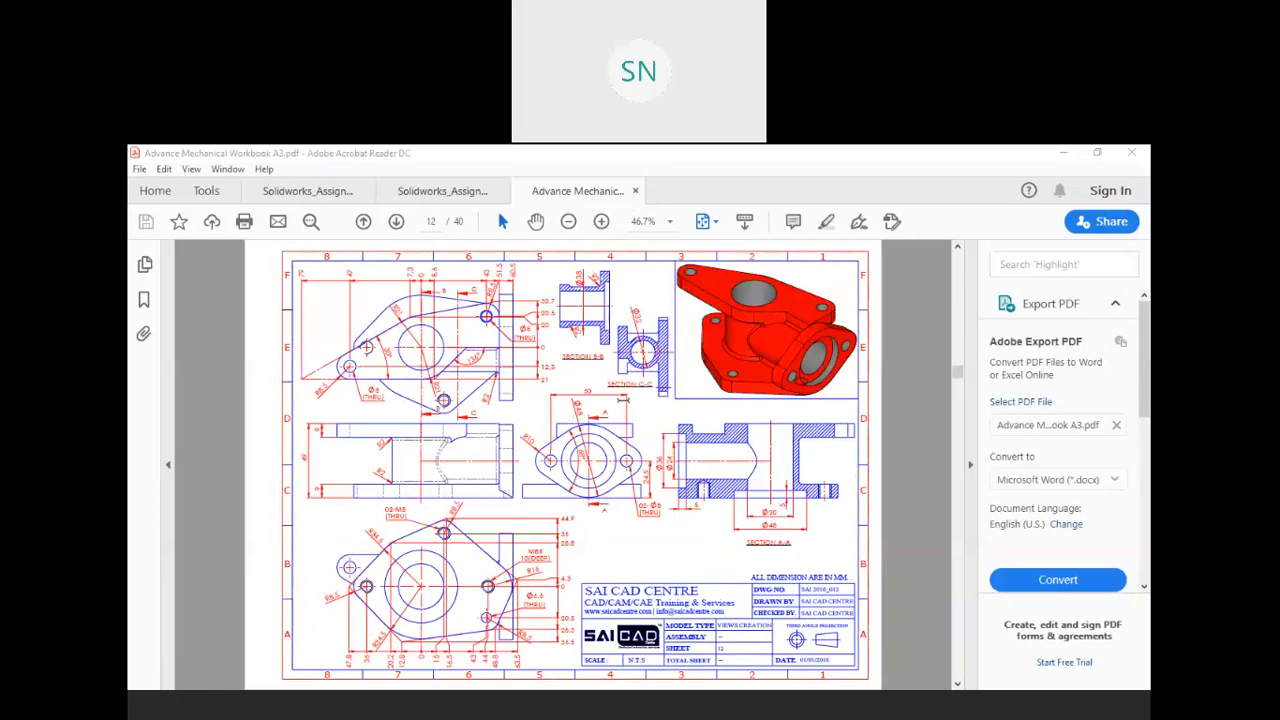
- Collapse the tools pane and examine the flanged pipe part's views and dimensions on page 12 up close
{"action": "left_click", "coordinate": [661, 418]}
{"action": "left_click", "coordinate": [677, 538]}
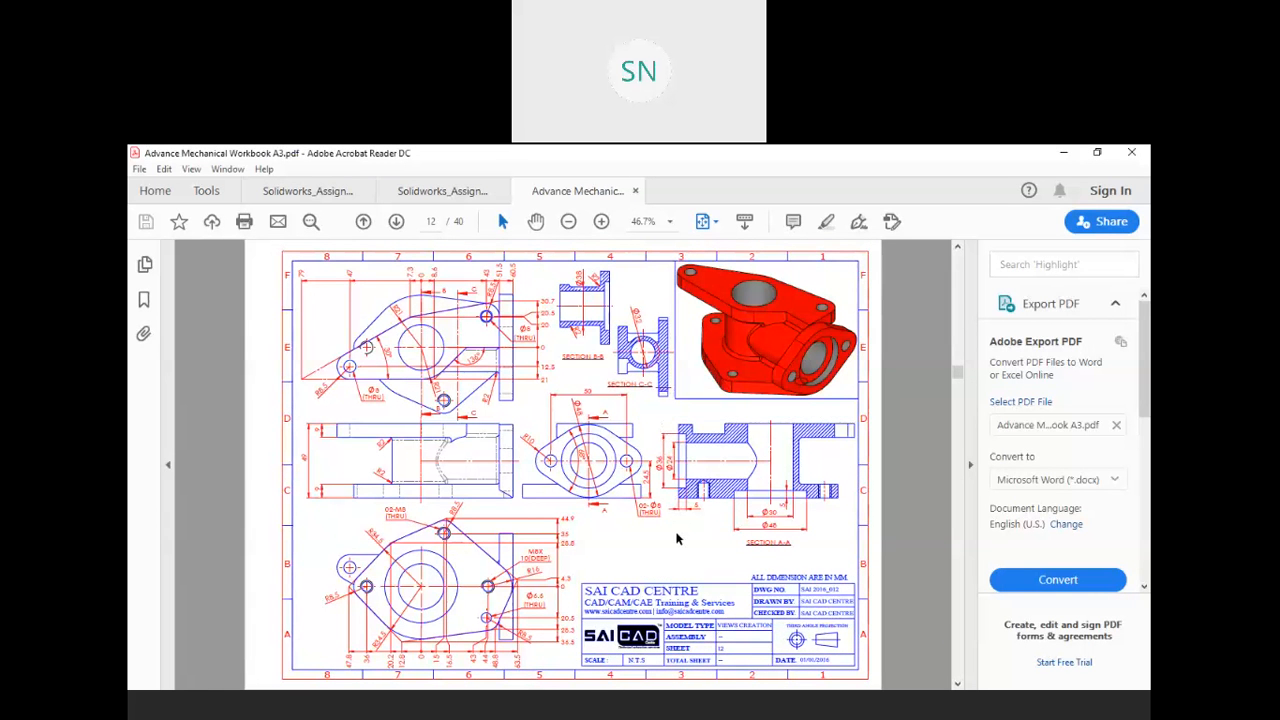
{"action": "scroll", "coordinate": [644, 504], "scroll_direction": "up", "scroll_amount": 2, "text": "ctrl"}
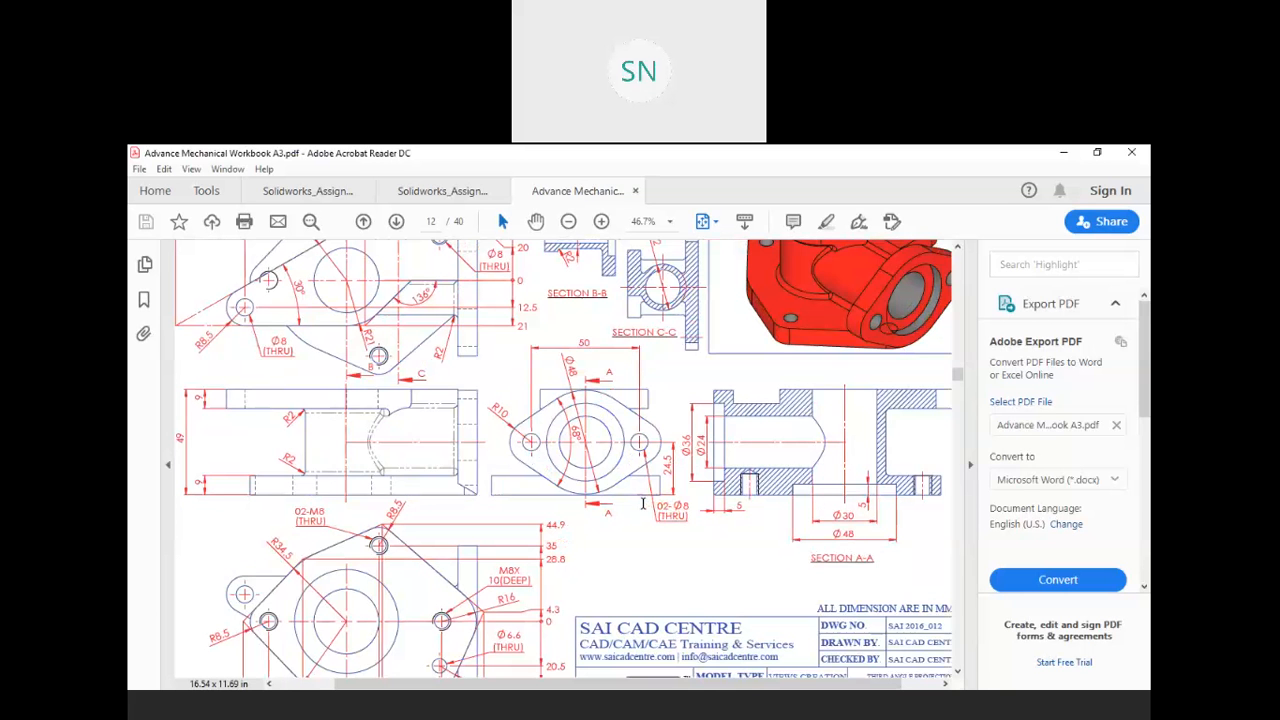
{"action": "left_click", "coordinate": [973, 414]}
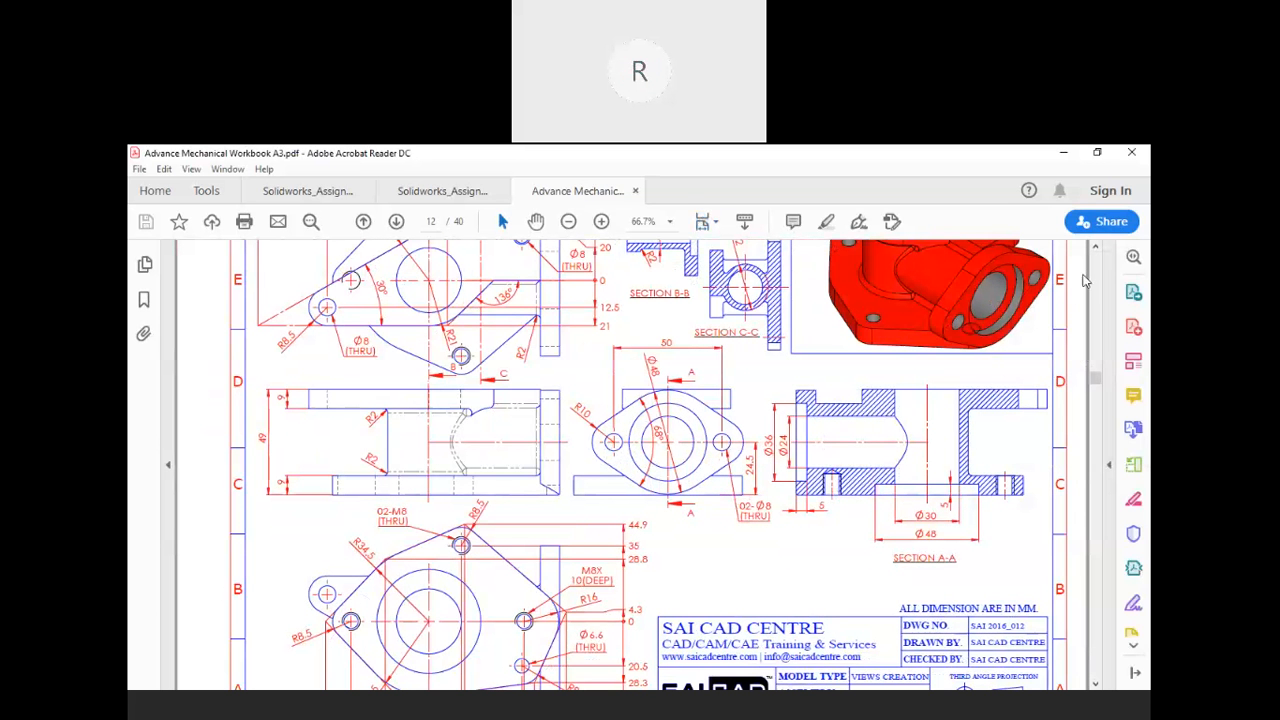
{"action": "scroll", "coordinate": [767, 423], "scroll_direction": "up", "scroll_amount": 1}
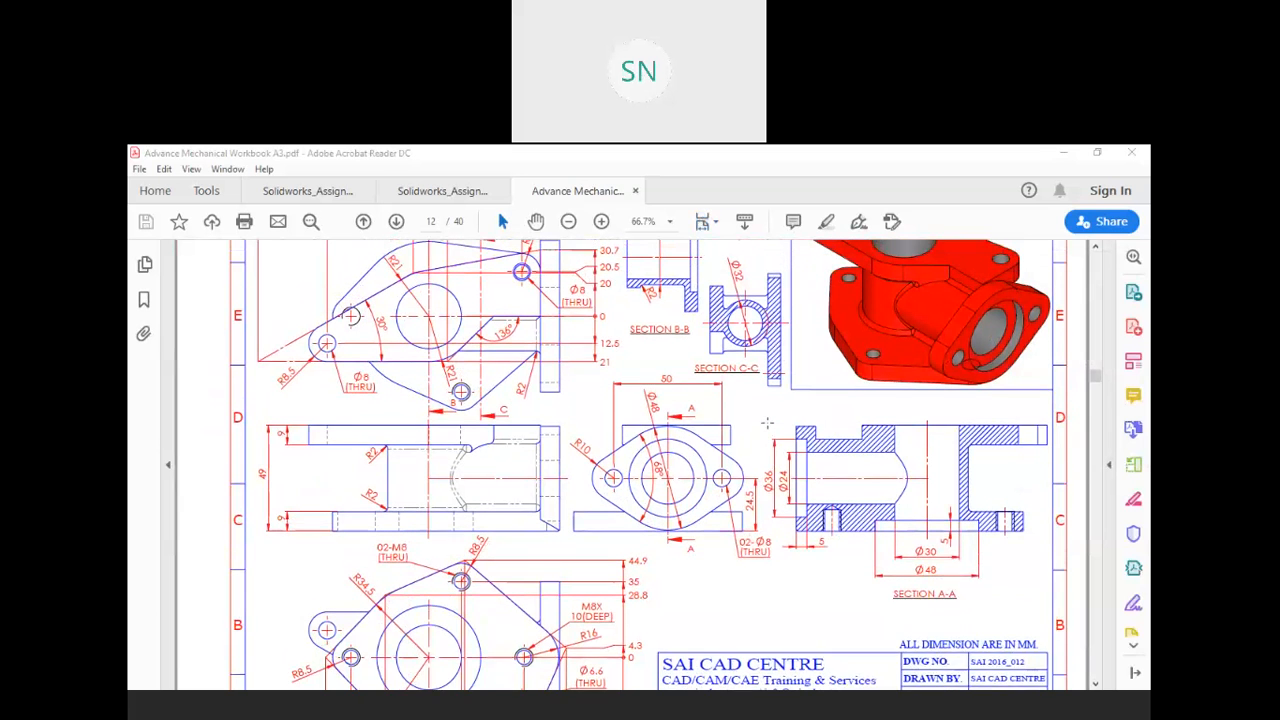
{"action": "scroll", "coordinate": [767, 423], "scroll_direction": "up", "scroll_amount": 2}
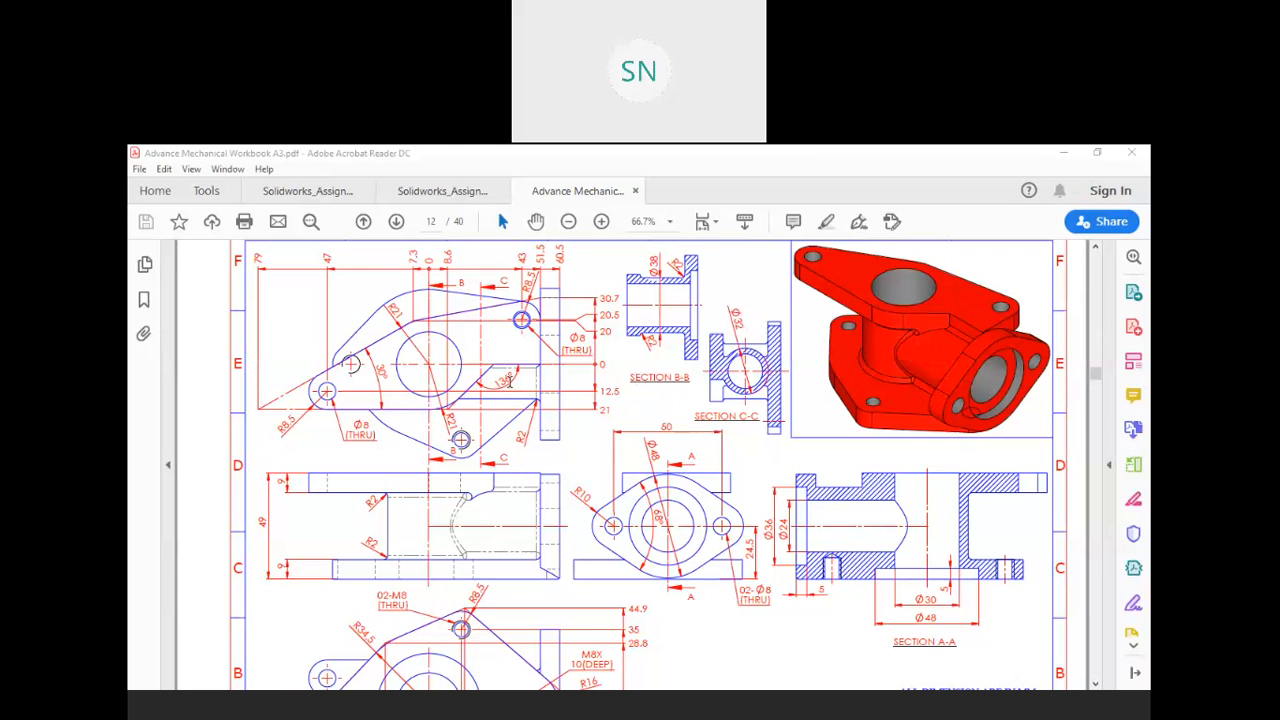
{"action": "scroll", "coordinate": [508, 381], "scroll_direction": "down", "scroll_amount": 2}
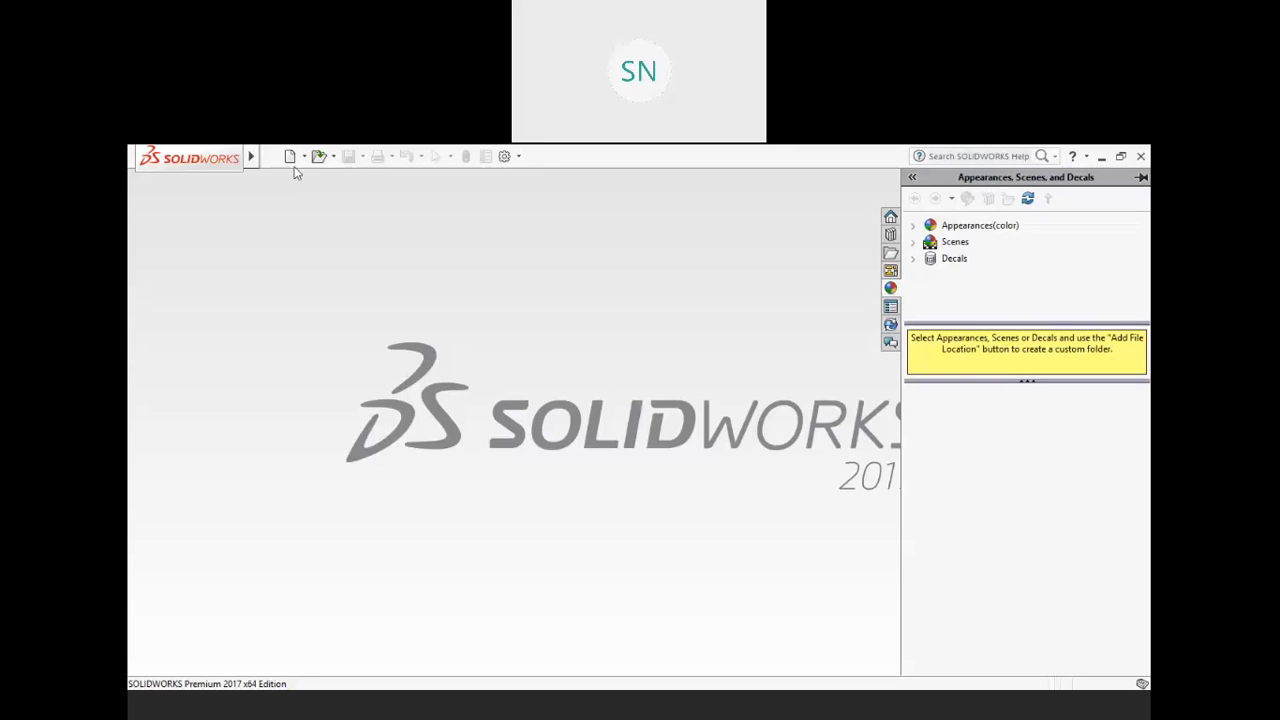
- Create a new part document in SOLIDWORKS
{"action": "left_click", "coordinate": [289, 157]}
{"action": "left_click", "coordinate": [480, 350]}
{"action": "left_click", "coordinate": [712, 551]}
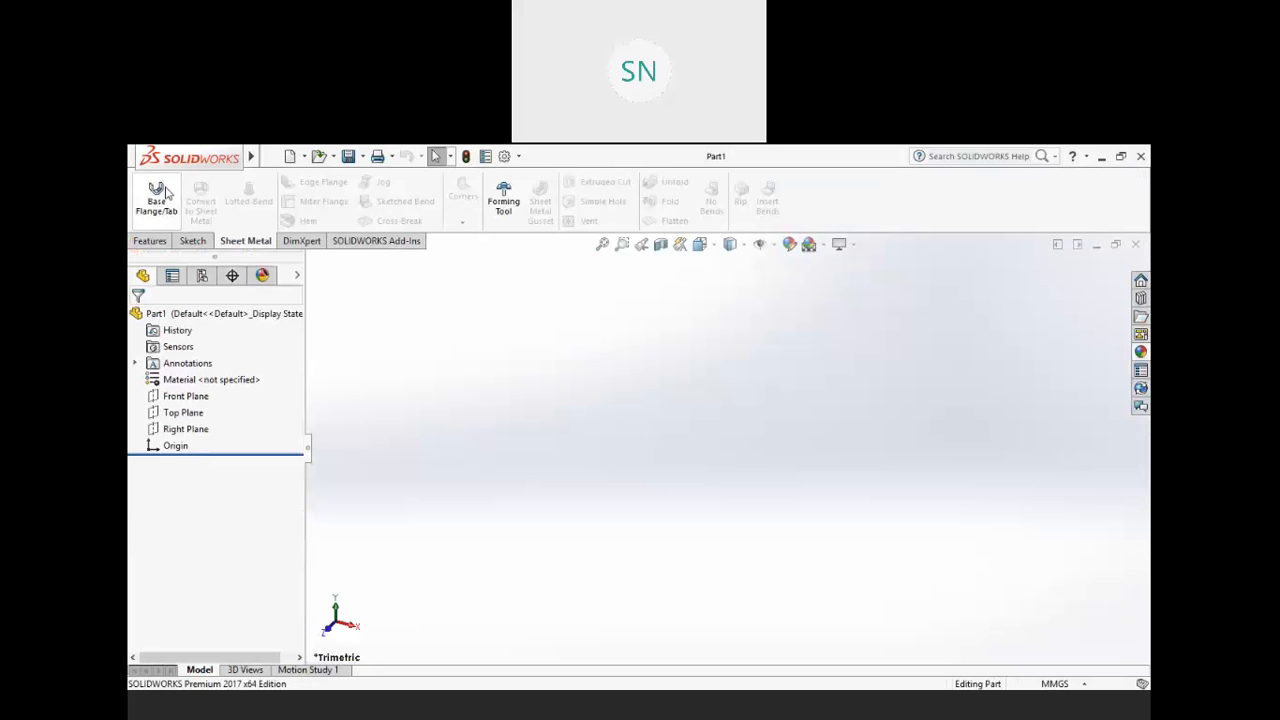
- Start a boss extrude sketch on the Top Plane and draw two concentric circles at the origin, 38 mm and about 24 mm in diameter
{"action": "left_click", "coordinate": [150, 241]}
{"action": "left_click", "coordinate": [155, 195]}
{"action": "left_click", "coordinate": [551, 400]}
{"action": "left_click", "coordinate": [255, 182]}
{"action": "left_click", "coordinate": [726, 449]}
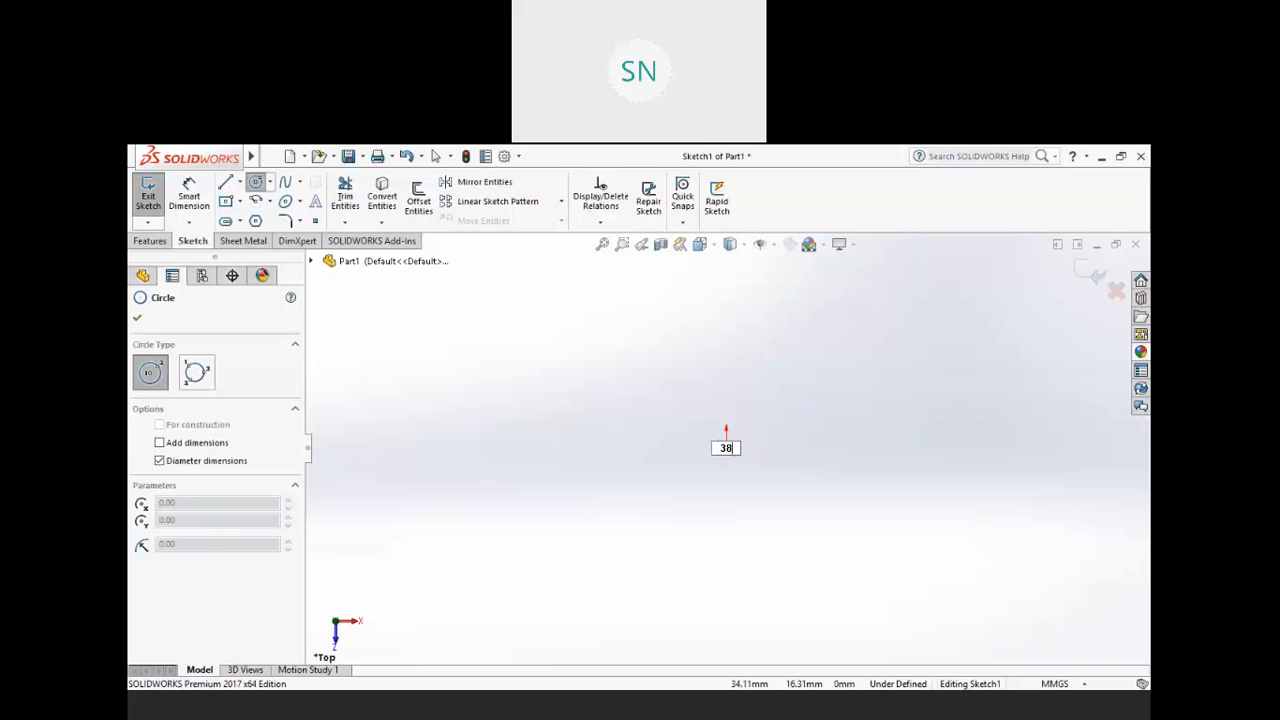
{"action": "type", "text": "38"}
{"action": "key", "text": "Return"}
{"action": "left_click", "coordinate": [726, 449]}
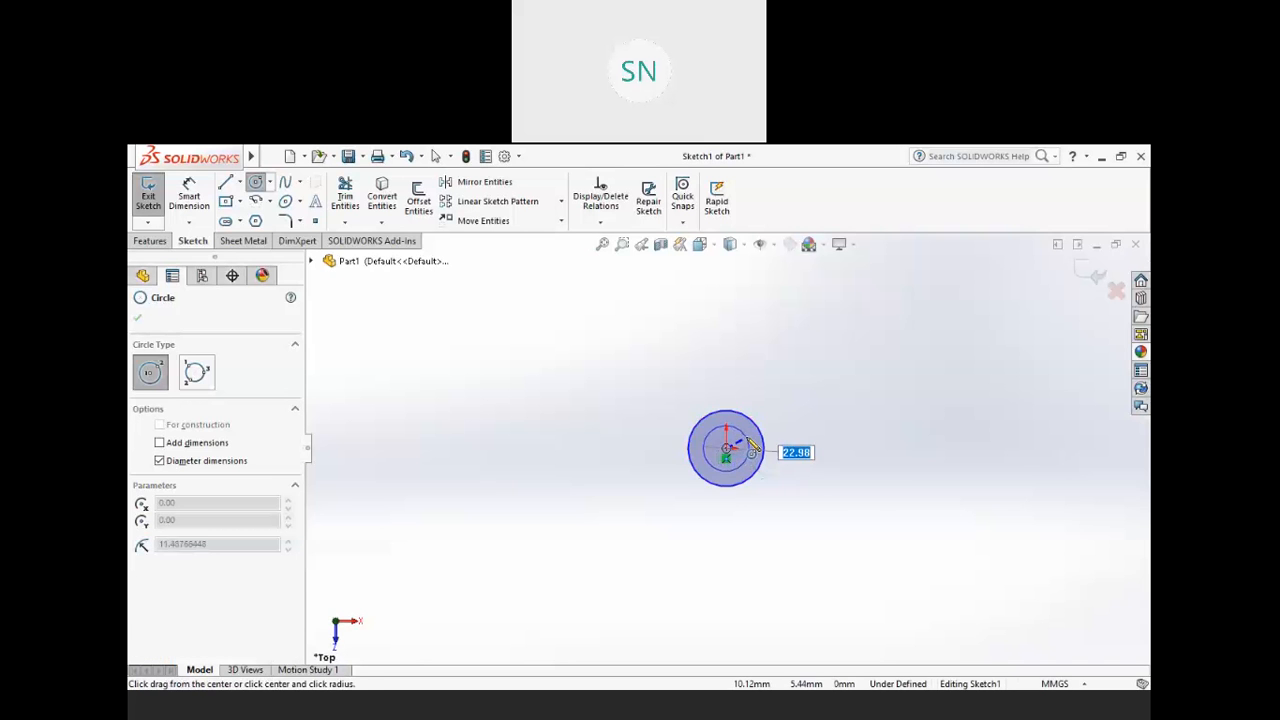
{"action": "left_click", "coordinate": [752, 447]}
{"action": "right_click", "coordinate": [646, 364]}
{"action": "left_click", "coordinate": [724, 374]}
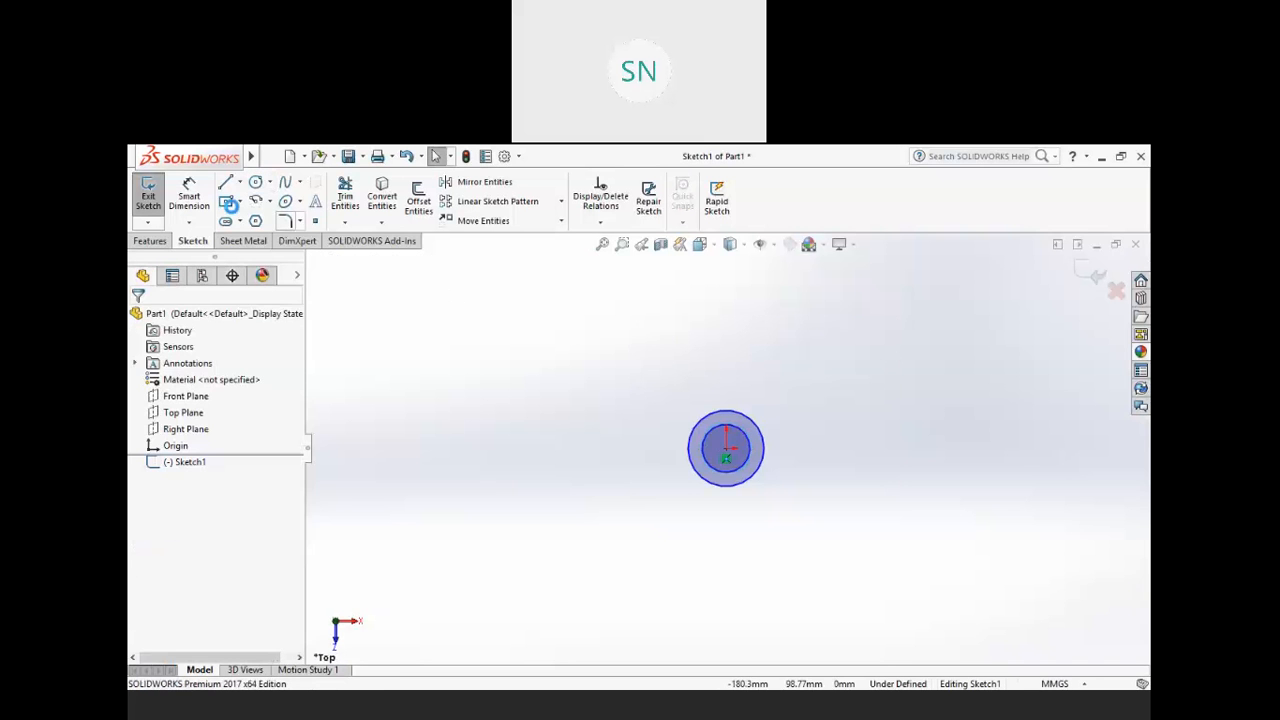
- Dimension the outer circle's diameter at 38 mm and set the inner circle's diameter to 30 mm
{"action": "left_click", "coordinate": [188, 195]}
{"action": "left_click", "coordinate": [757, 431]}
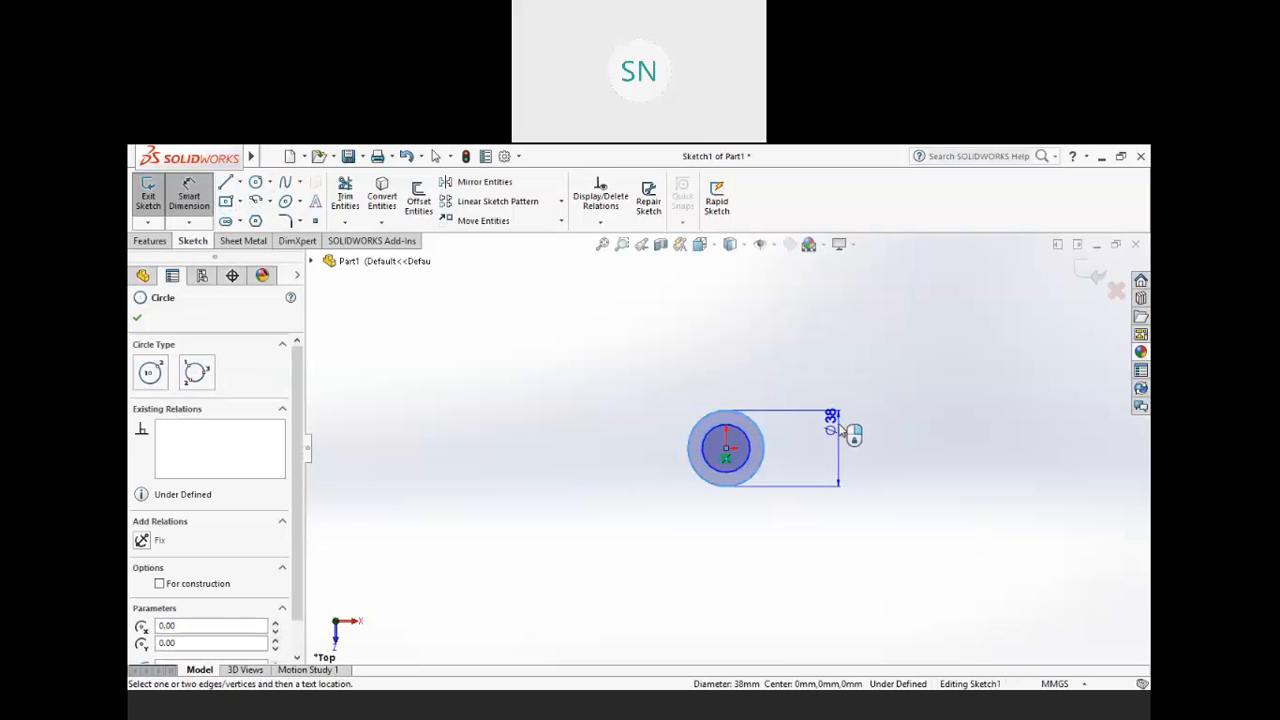
{"action": "left_click", "coordinate": [836, 420]}
{"action": "left_click", "coordinate": [774, 421]}
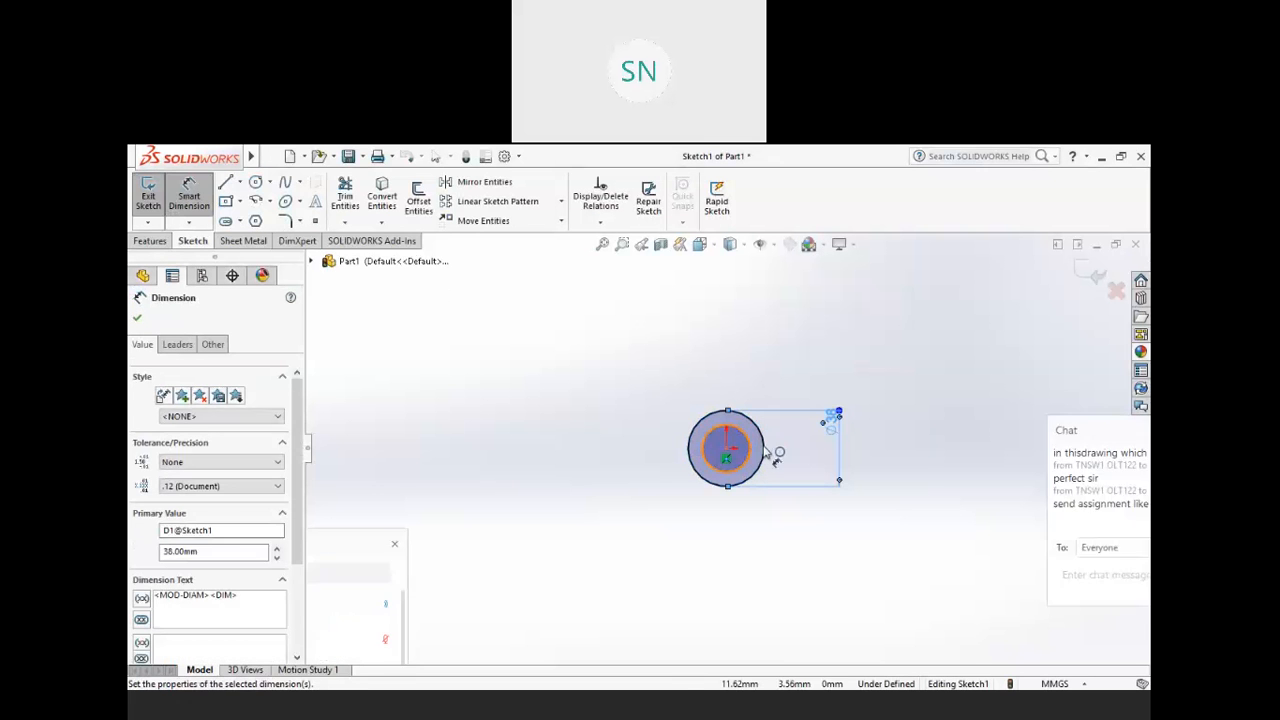
{"action": "left_click", "coordinate": [750, 450]}
{"action": "left_click", "coordinate": [822, 462]}
{"action": "type", "text": "30"}
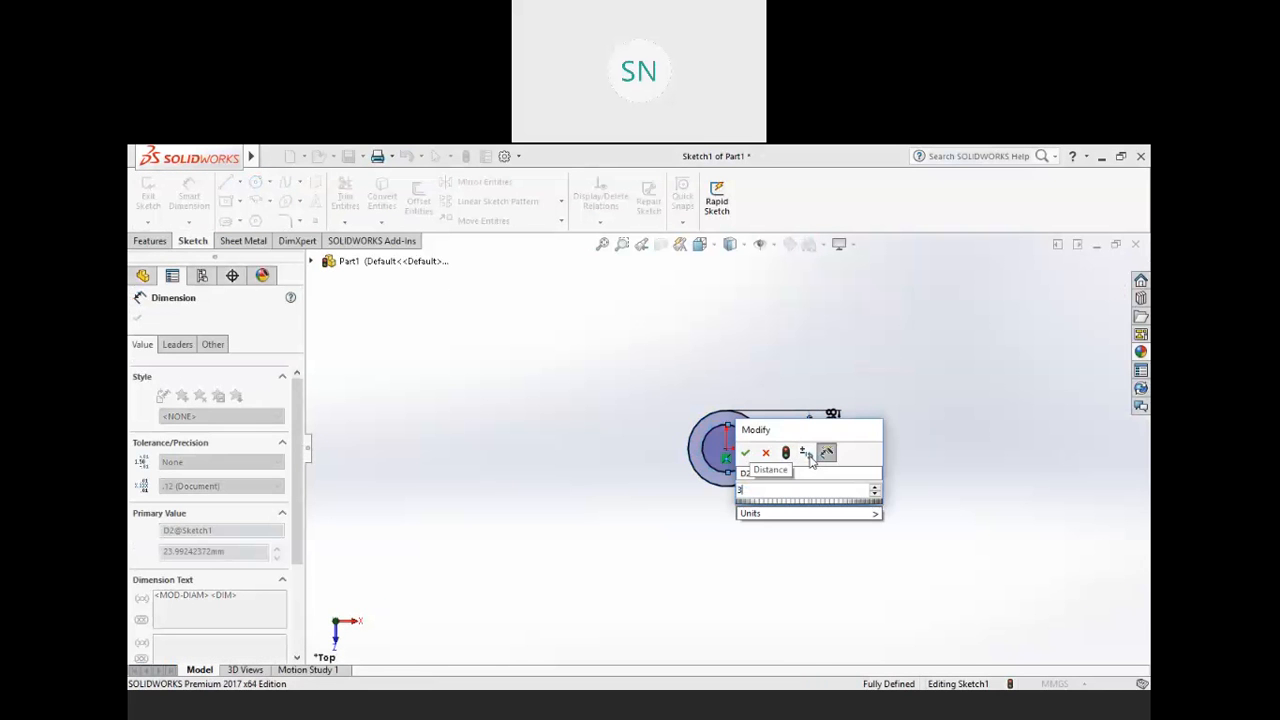
{"action": "key", "text": "Return"}
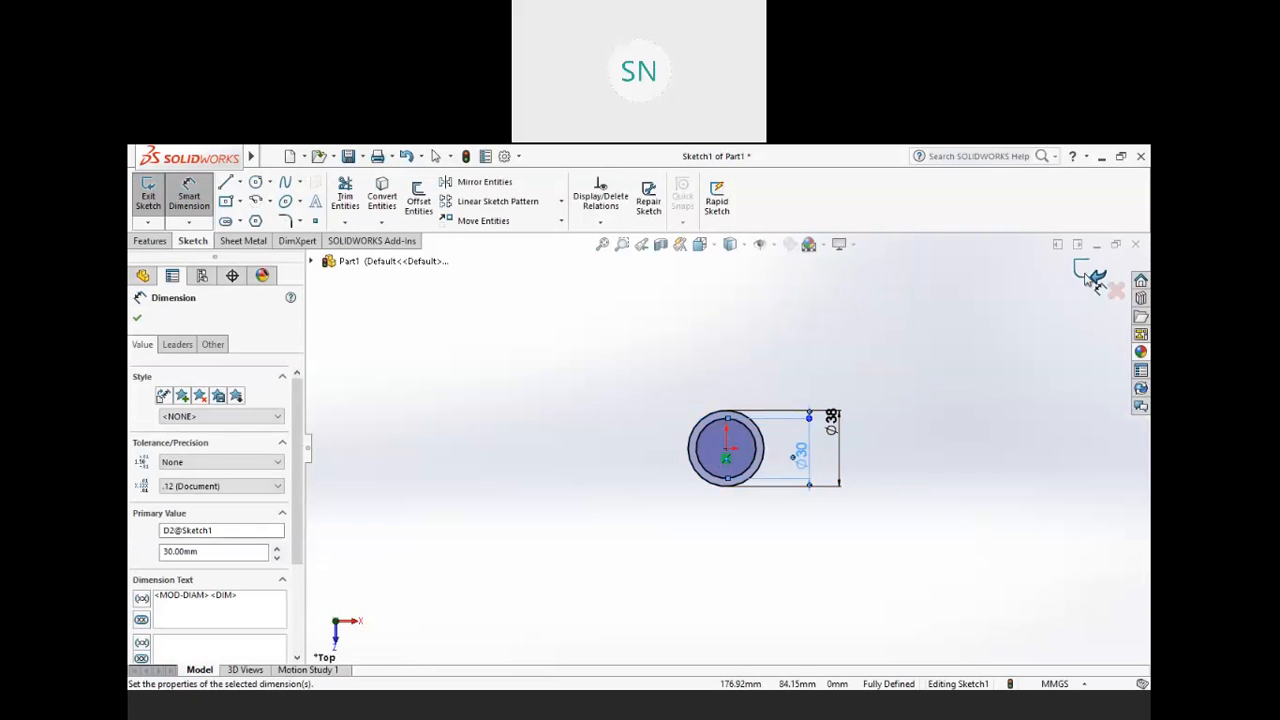
- Extrude the concentric-circle profile 49 mm with the Mid Plane end condition
{"action": "left_click", "coordinate": [1089, 275]}
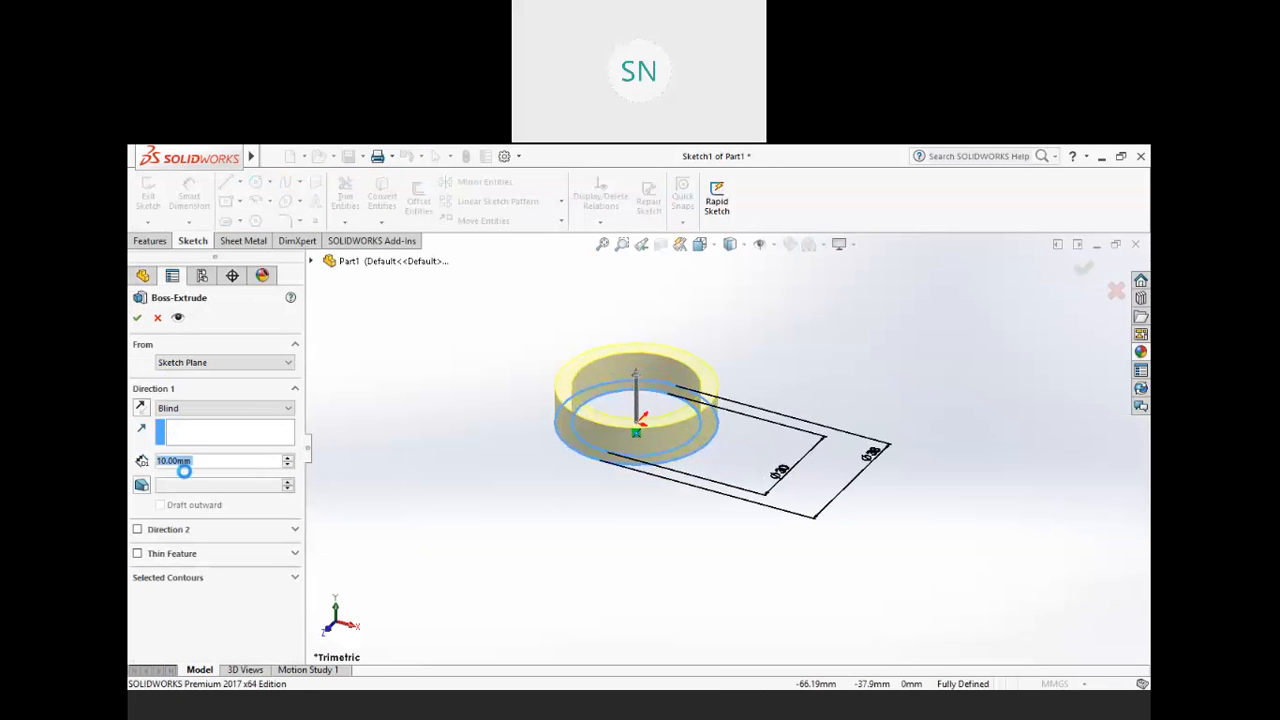
{"action": "type", "text": "49"}
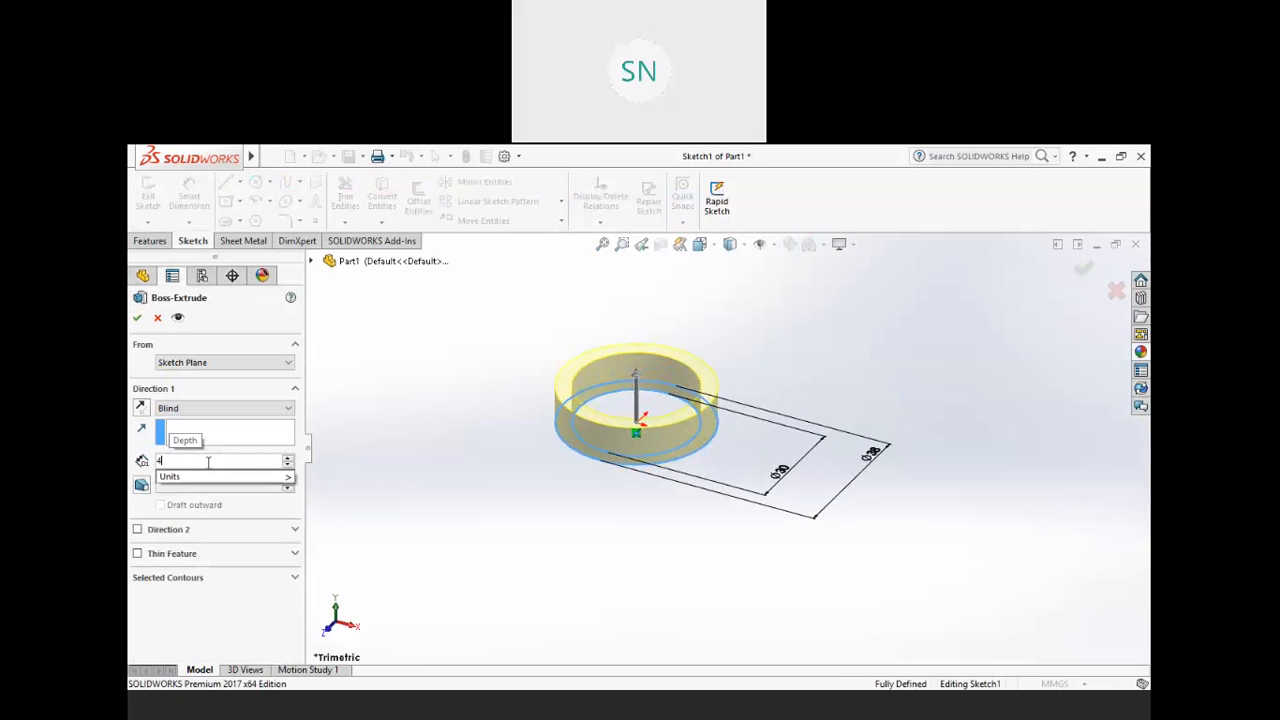
{"action": "key", "text": "Return"}
{"action": "left_click", "coordinate": [234, 409]}
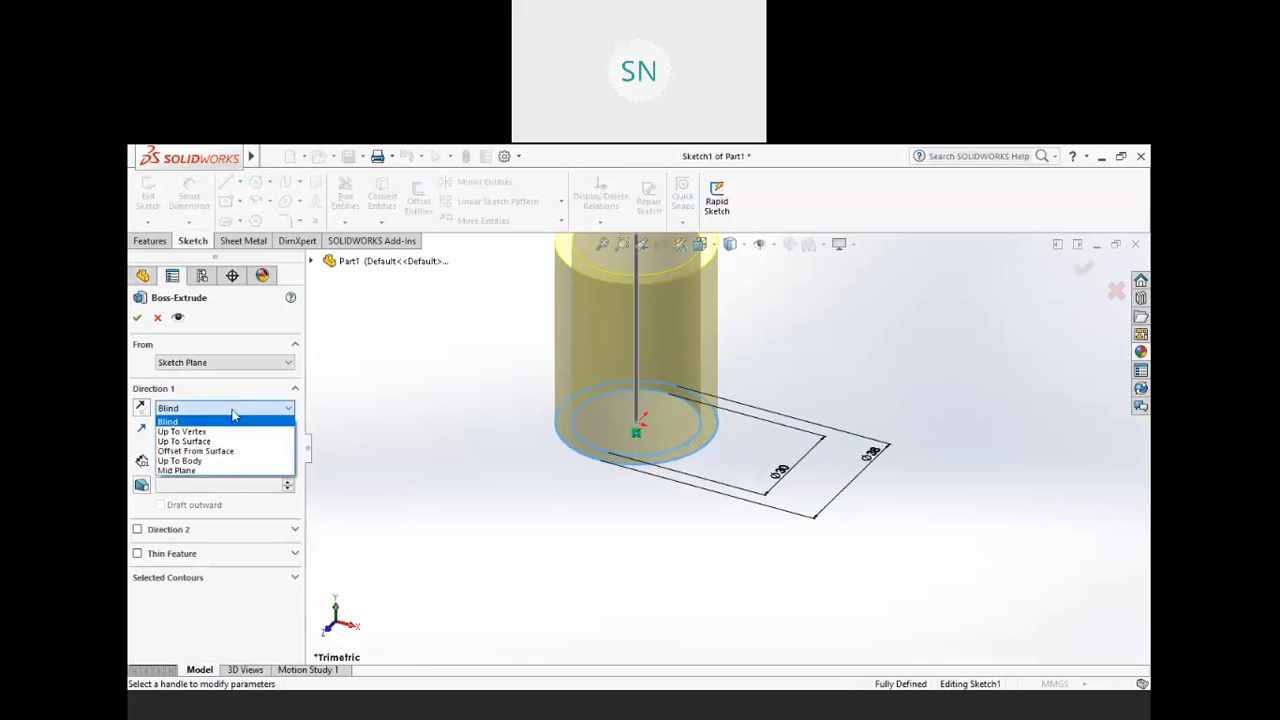
{"action": "left_click", "coordinate": [214, 471]}
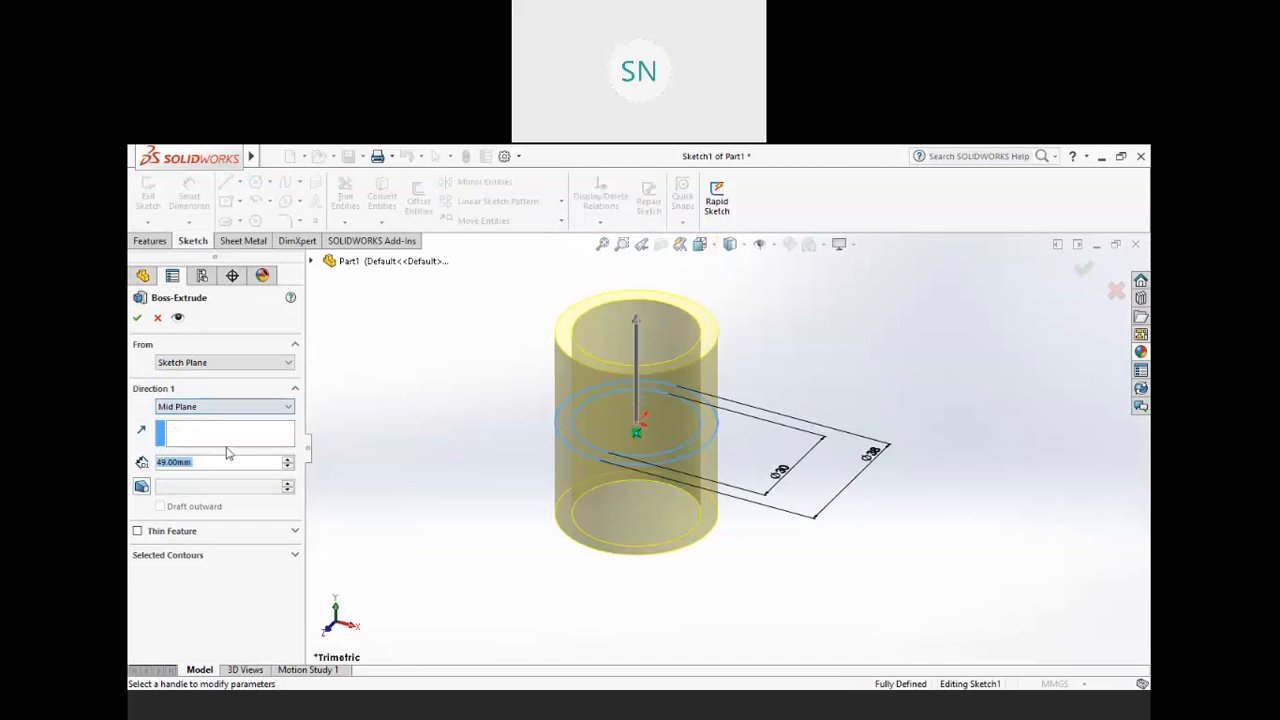
{"action": "left_click", "coordinate": [138, 318]}
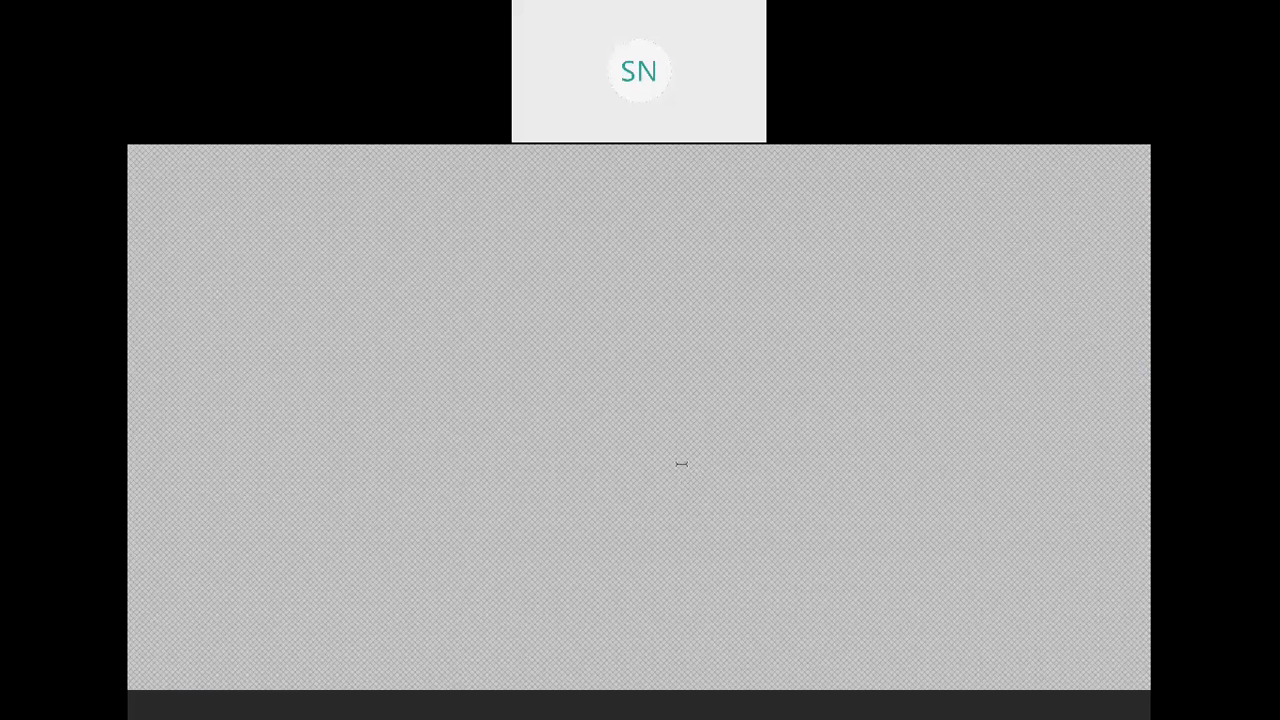
- Check the side branch's position on the page 12 drawing and create a reference plane offset 60.5 mm from the Right Plane
{"action": "key", "text": "alt+Tab"}
{"action": "scroll", "coordinate": [548, 431], "scroll_direction": "up", "scroll_amount": 1}
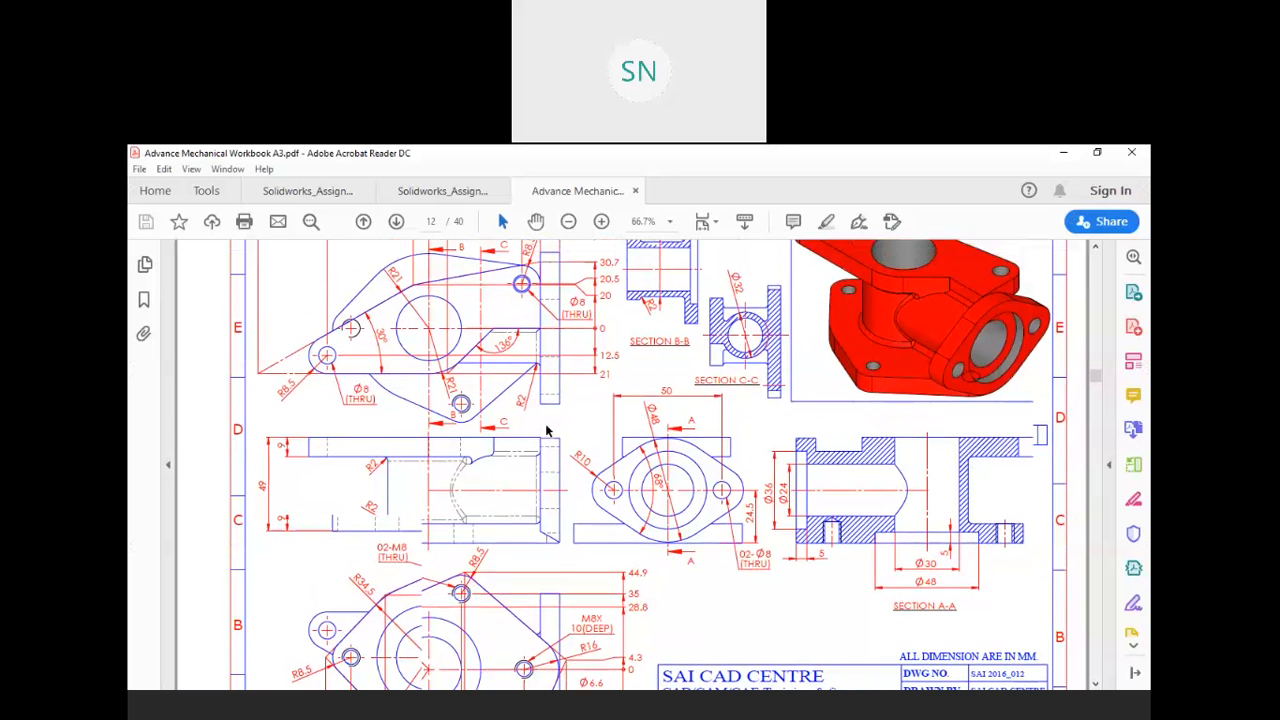
{"action": "scroll", "coordinate": [546, 431], "scroll_direction": "down", "scroll_amount": 1}
{"action": "scroll", "coordinate": [546, 431], "scroll_direction": "down", "scroll_amount": 1}
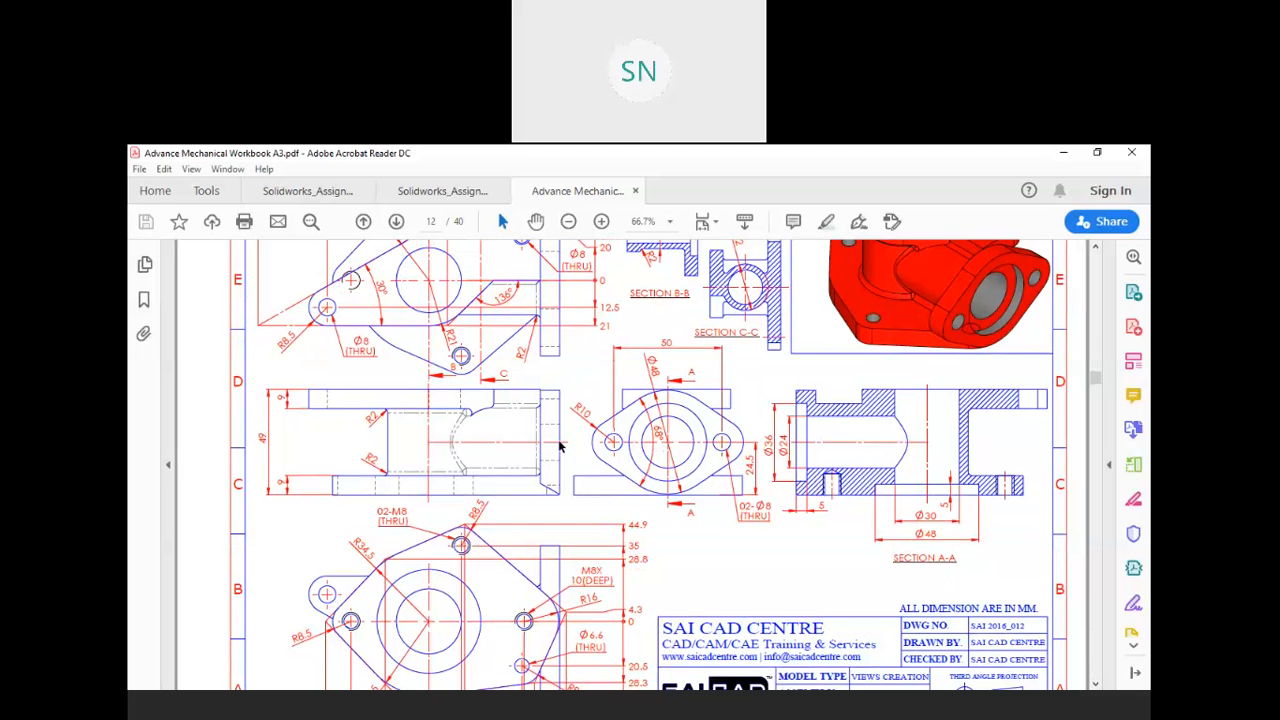
{"action": "scroll", "coordinate": [560, 446], "scroll_direction": "up", "scroll_amount": 3}
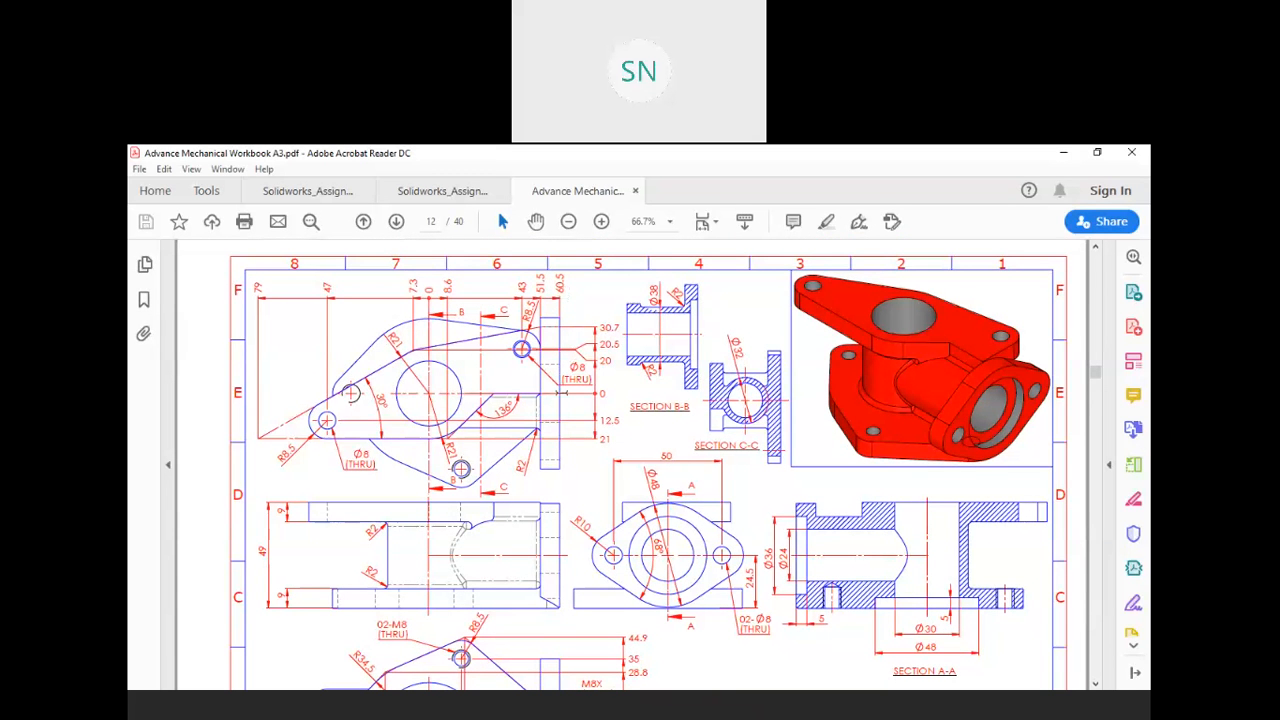
{"action": "key", "text": "alt+Tab"}
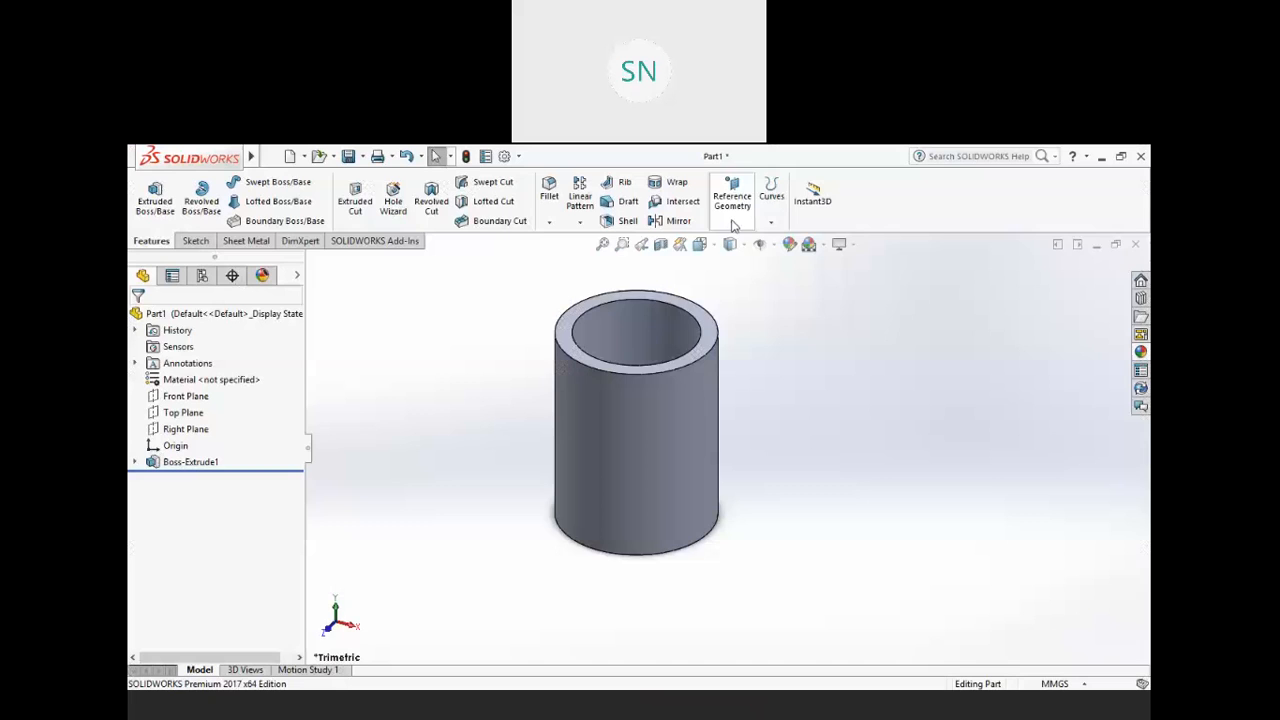
{"action": "left_click", "coordinate": [733, 223]}
{"action": "left_click", "coordinate": [751, 243]}
{"action": "left_click", "coordinate": [311, 261]}
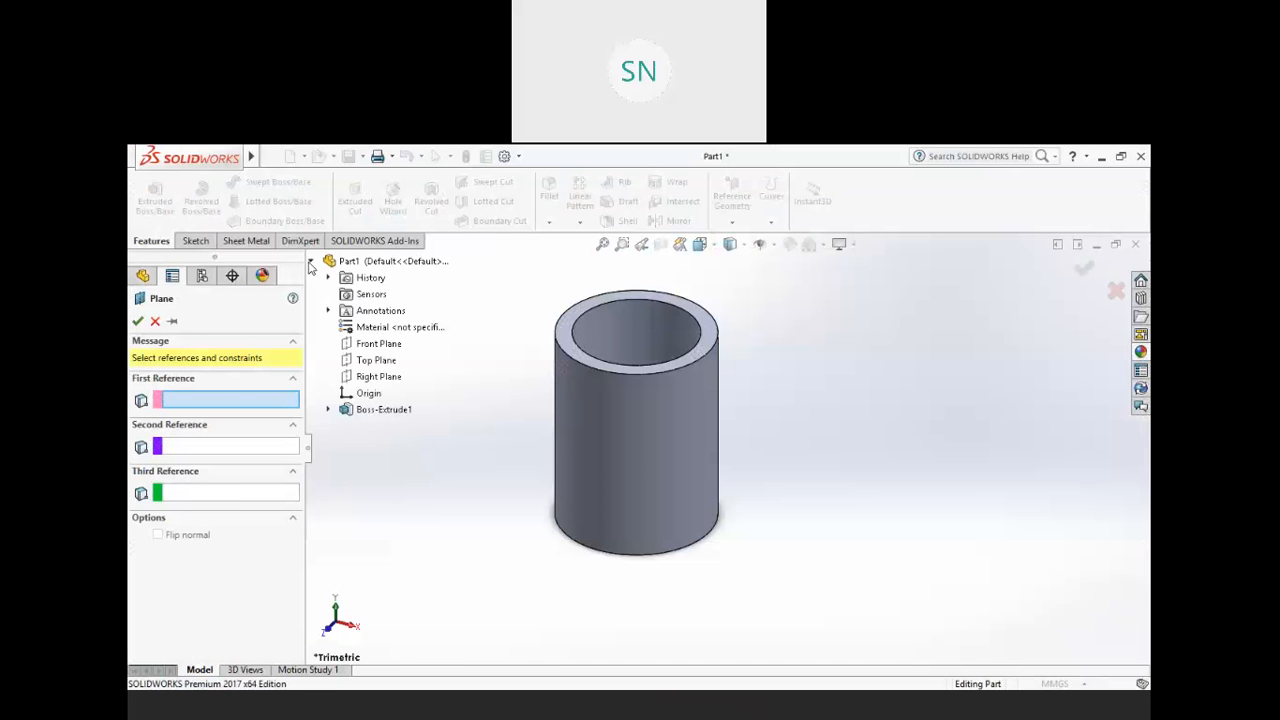
{"action": "left_click", "coordinate": [378, 376]}
{"action": "double_click", "coordinate": [200, 505]}
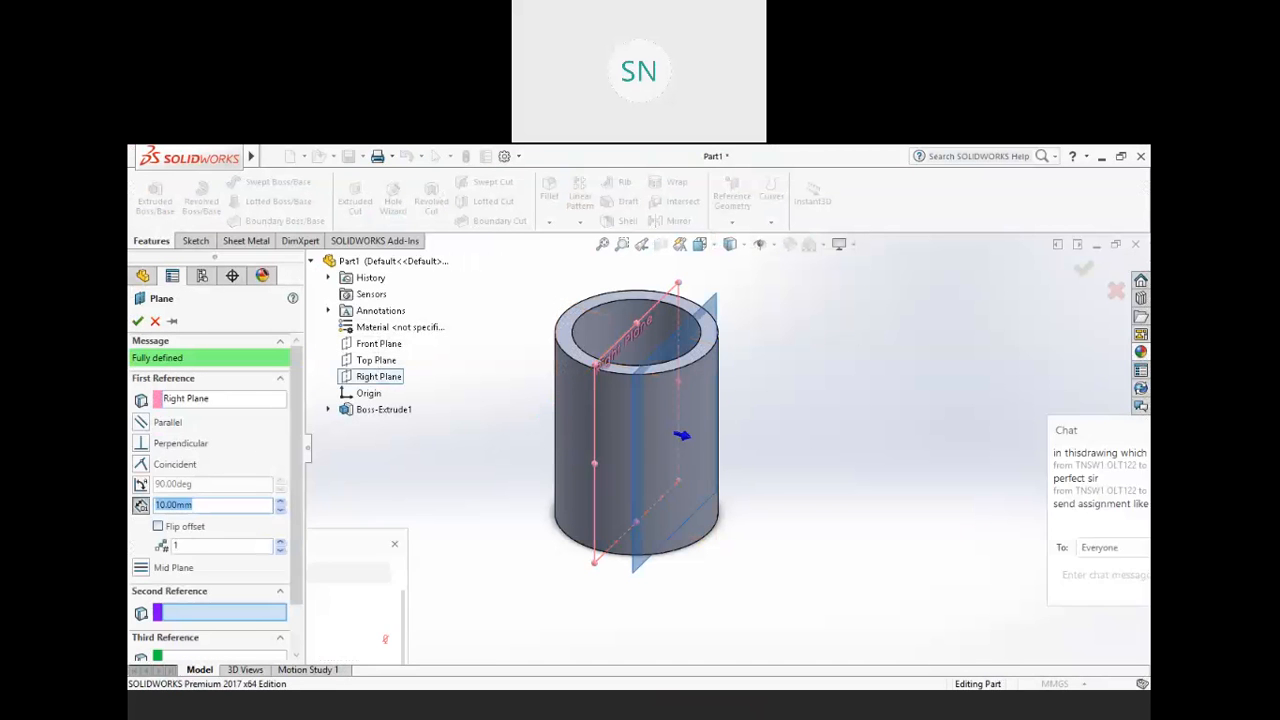
{"action": "key", "text": "Return"}
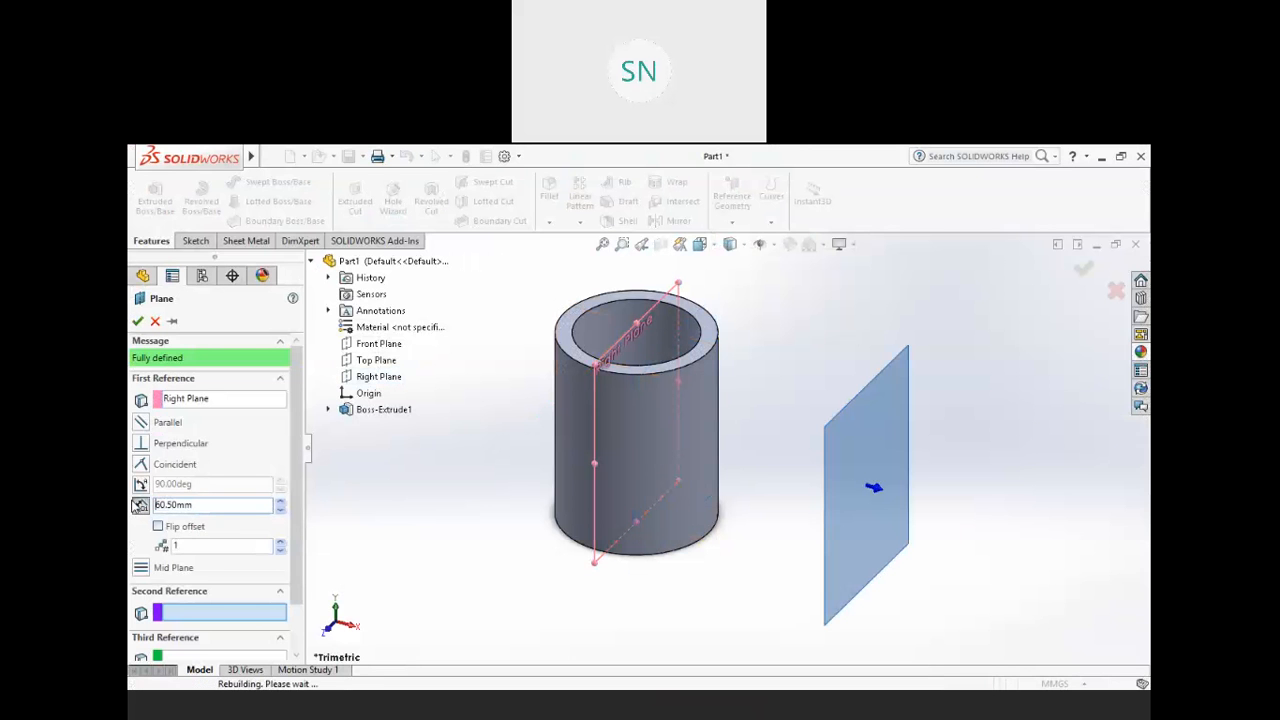
- Start a sketch on the offset plane and draw a circle about 32 mm in diameter centred on the origin
{"action": "right_click", "coordinate": [875, 421]}
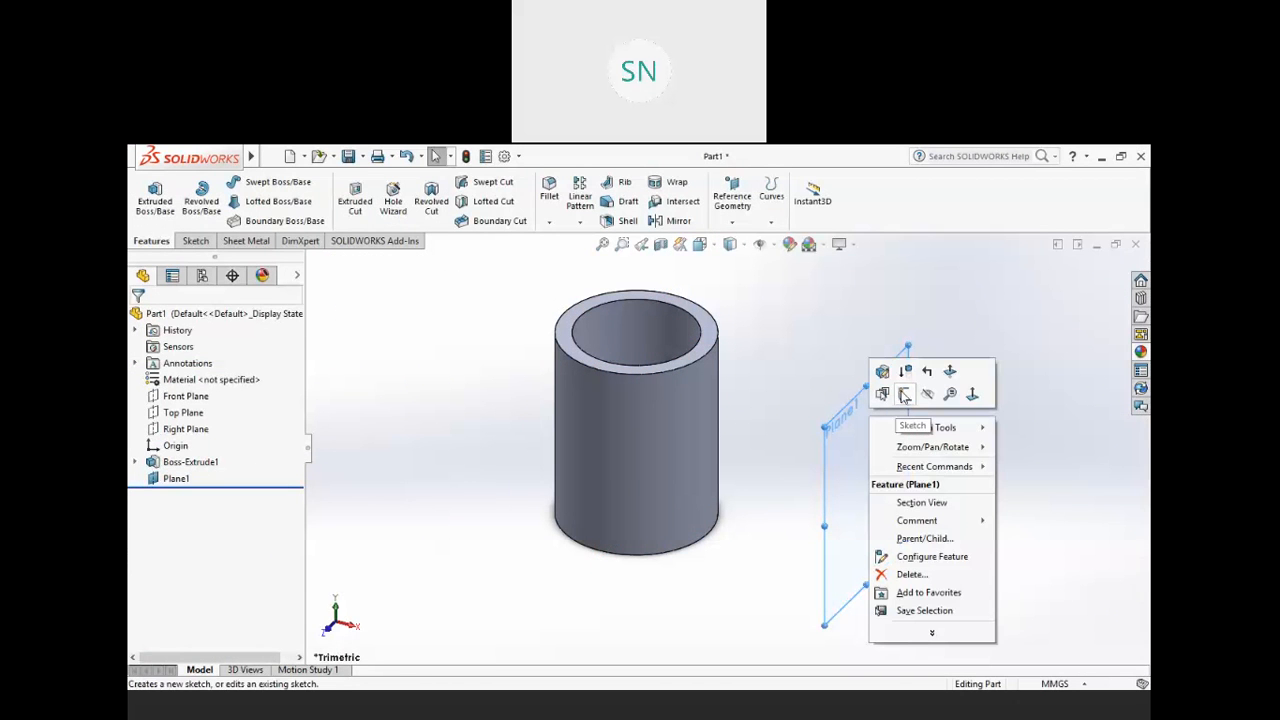
{"action": "left_click", "coordinate": [904, 395]}
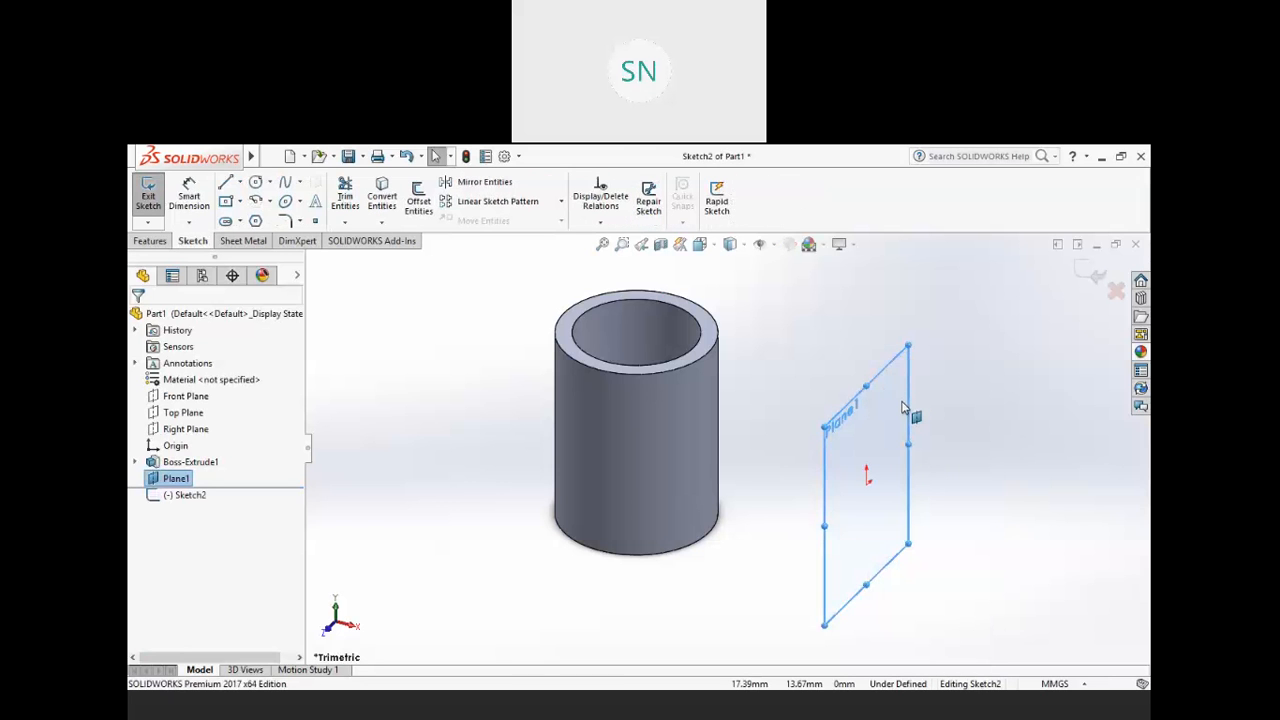
{"action": "key", "text": "ctrl+8"}
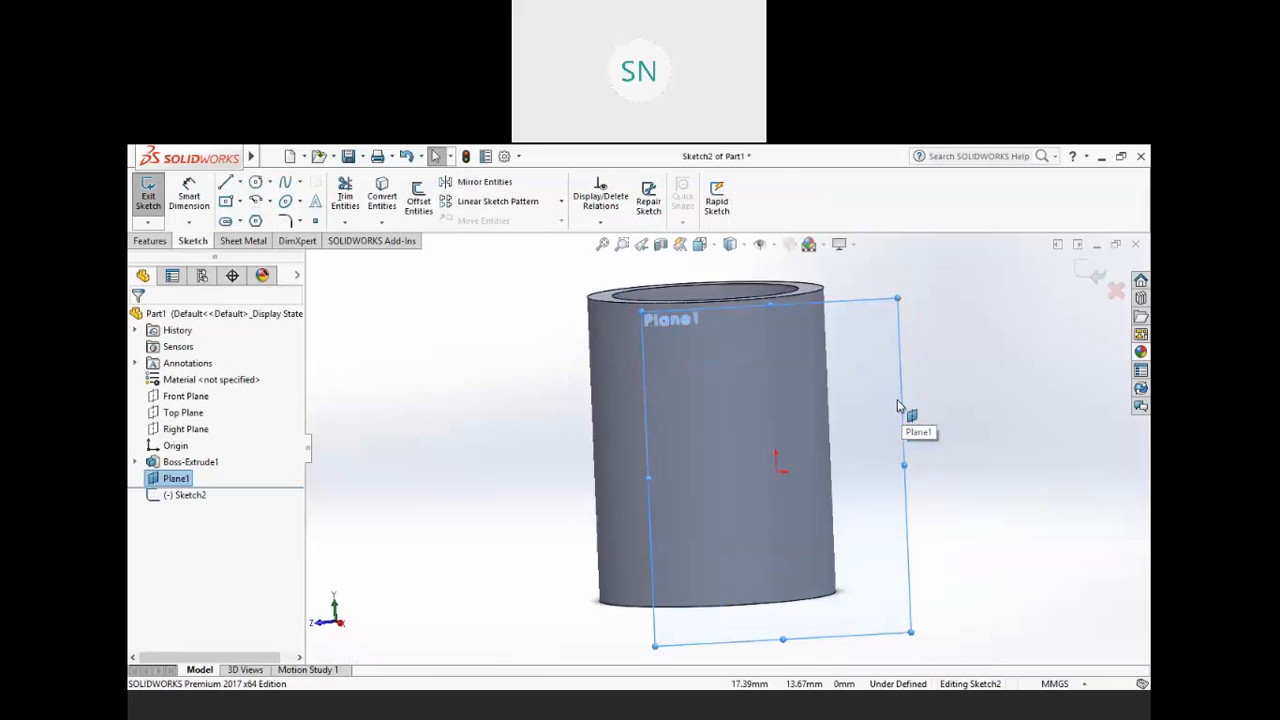
{"action": "left_click", "coordinate": [255, 183]}
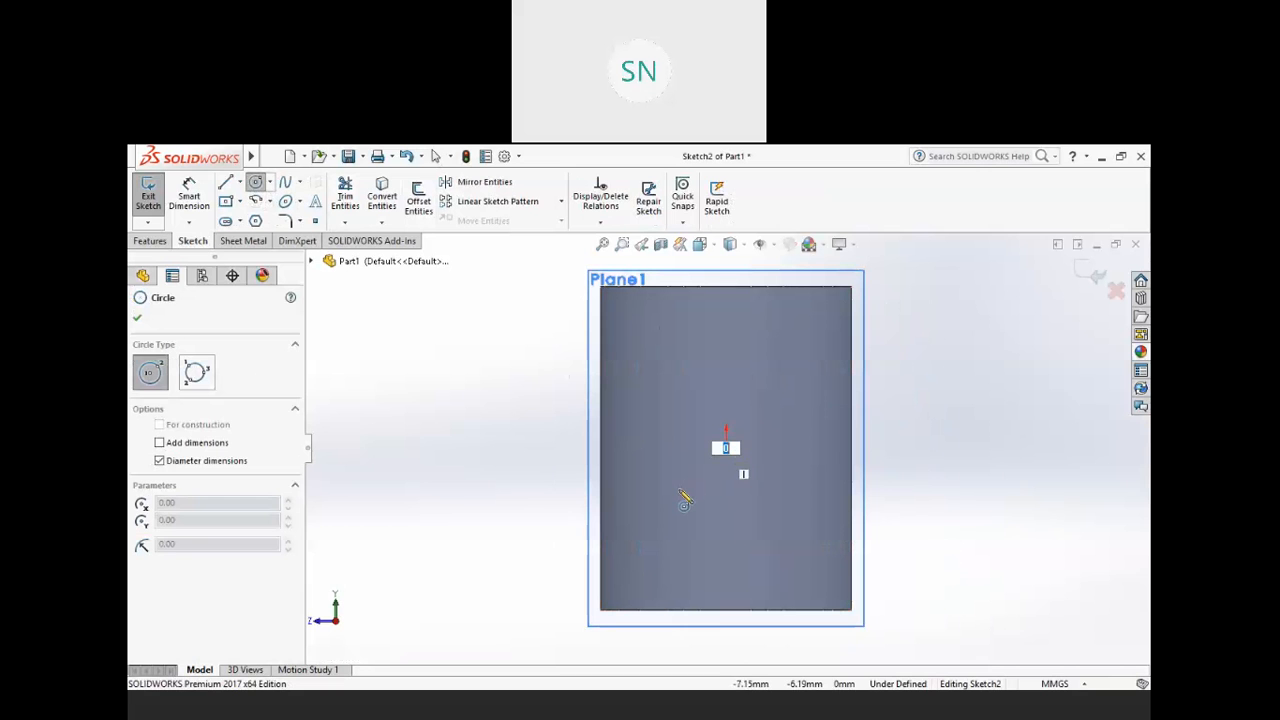
{"action": "left_click_drag", "start_coordinate": [726, 447], "coordinate": [686, 545]}
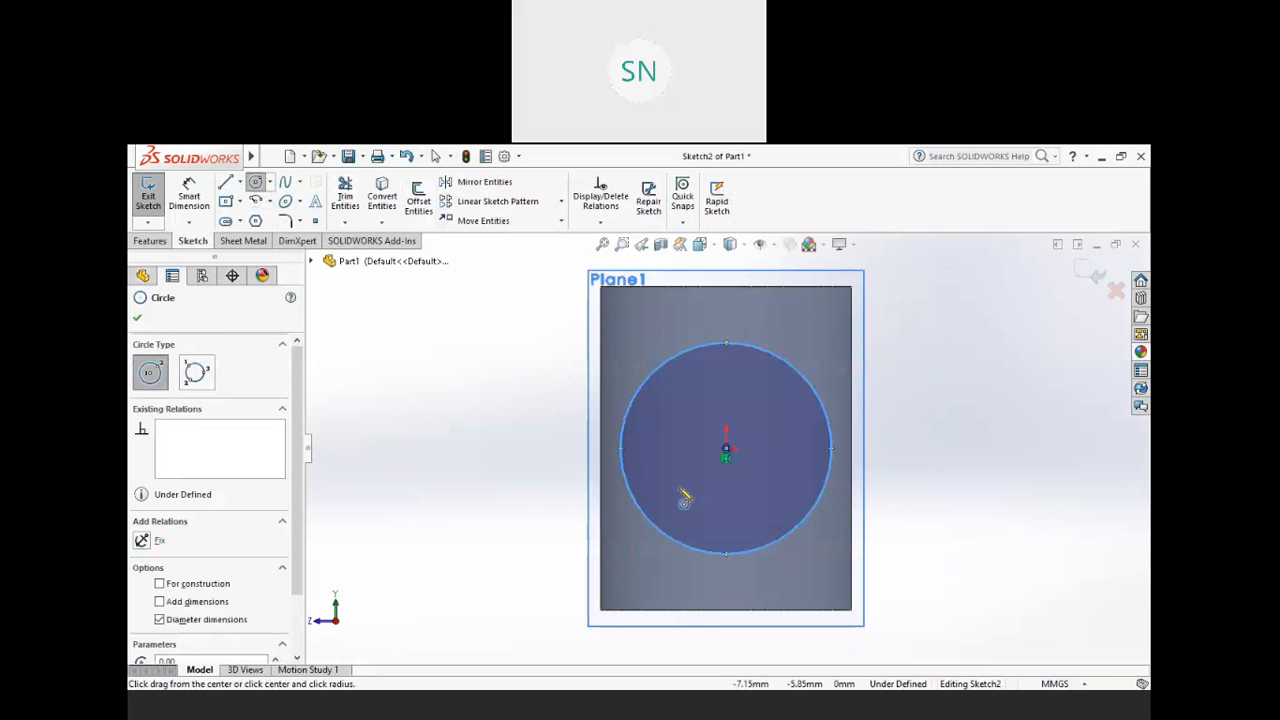
- Extrude the circle from the offset plane toward the cylinder, reversing the direction and using the Up To Next end condition
{"action": "left_click", "coordinate": [1097, 277]}
{"action": "left_click", "coordinate": [155, 197]}
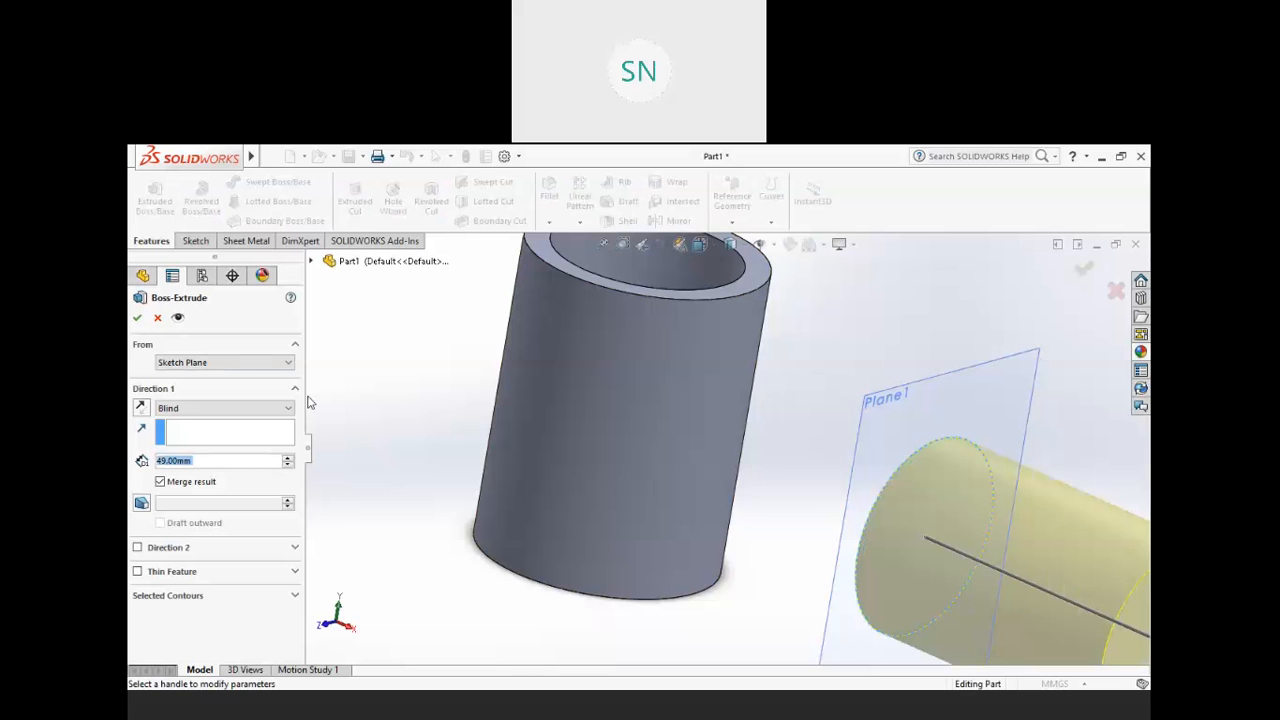
{"action": "left_click", "coordinate": [141, 408]}
{"action": "left_click", "coordinate": [222, 408]}
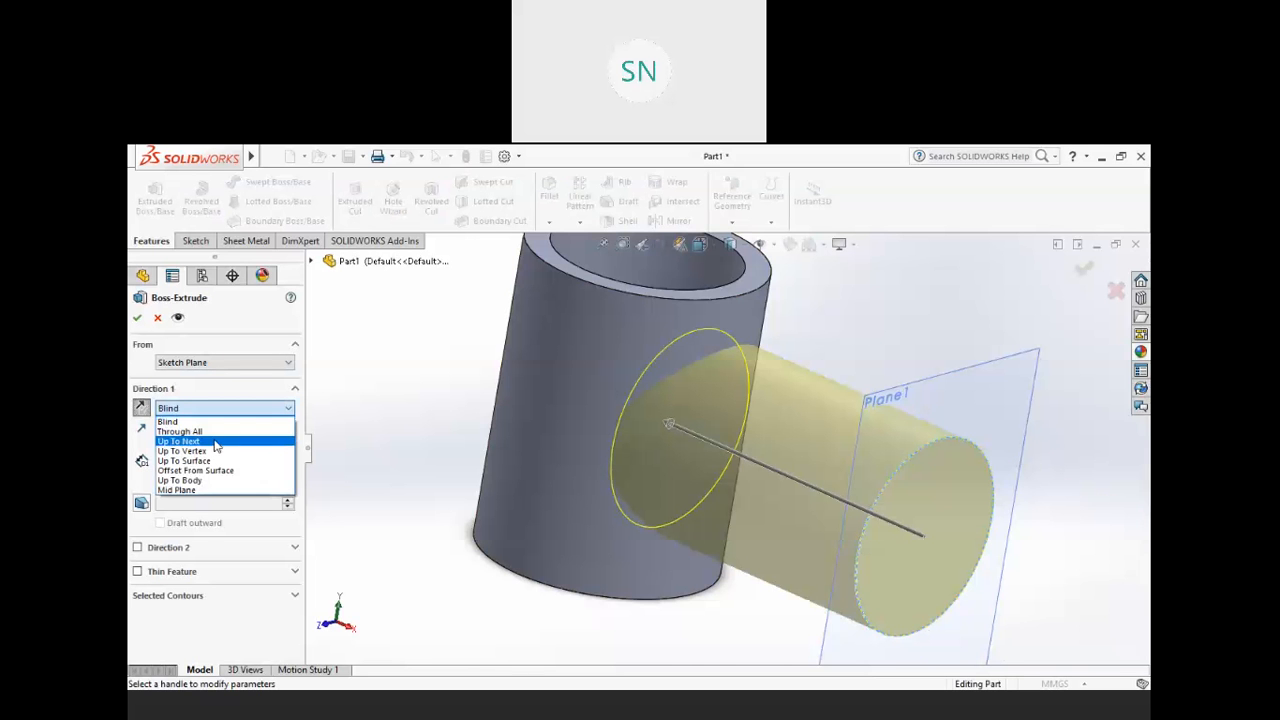
{"action": "left_click", "coordinate": [225, 446]}
{"action": "middle_click_drag", "start_coordinate": [681, 402], "coordinate": [732, 395]}
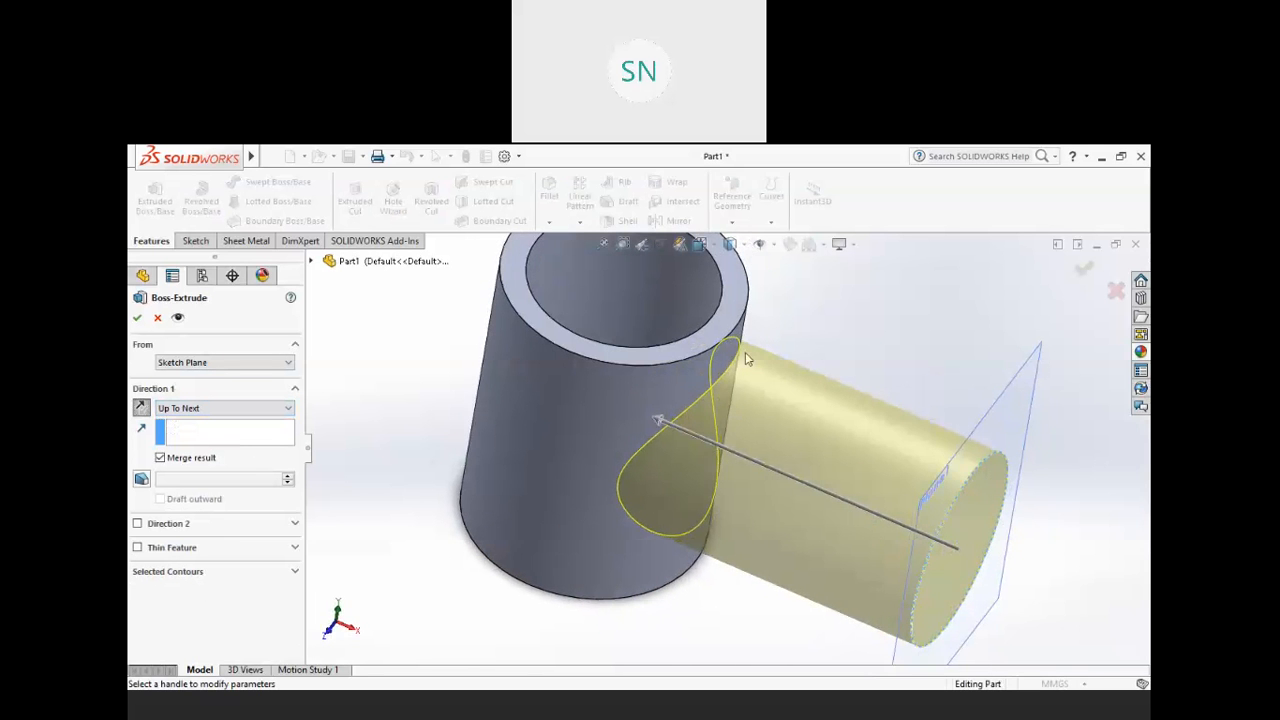
{"action": "left_click", "coordinate": [138, 318]}
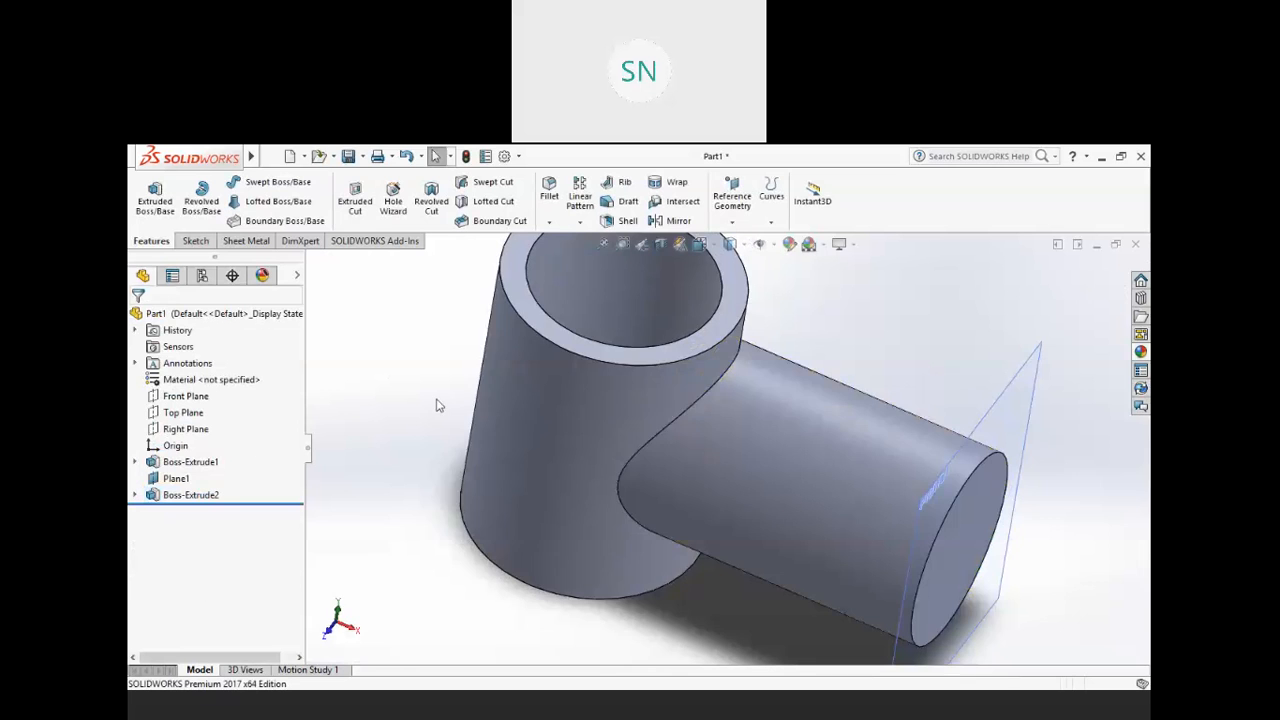
- Start an extruded cut sketch on the side branch's end face and draw a circle about 21 mm in diameter at the origin
{"action": "left_click", "coordinate": [355, 200]}
{"action": "left_click", "coordinate": [961, 493]}
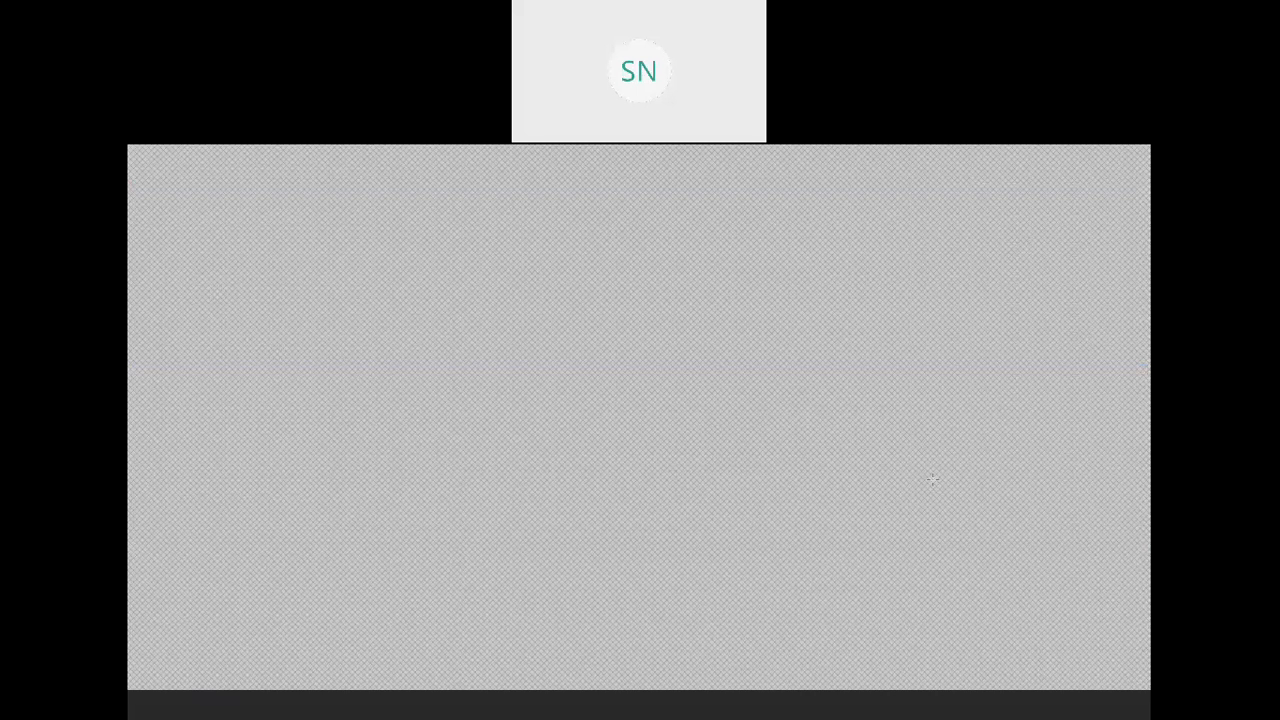
{"action": "key", "text": "alt+Tab"}
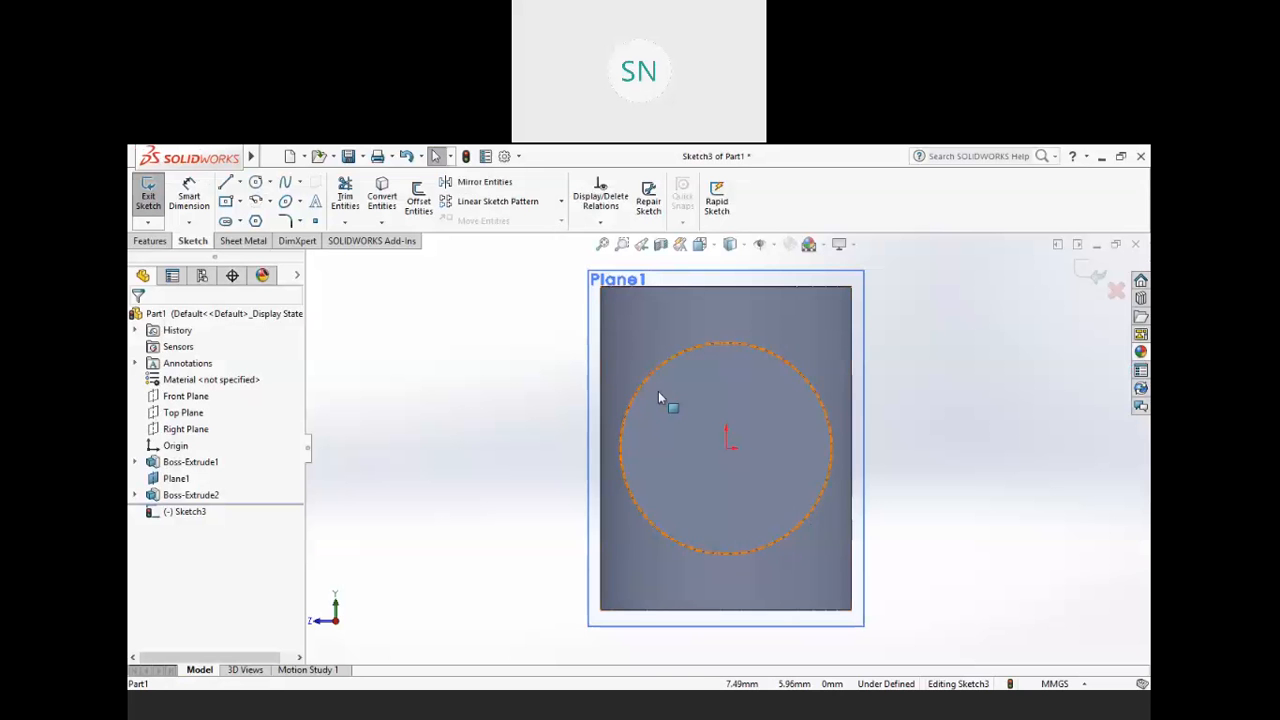
{"action": "left_click", "coordinate": [256, 183]}
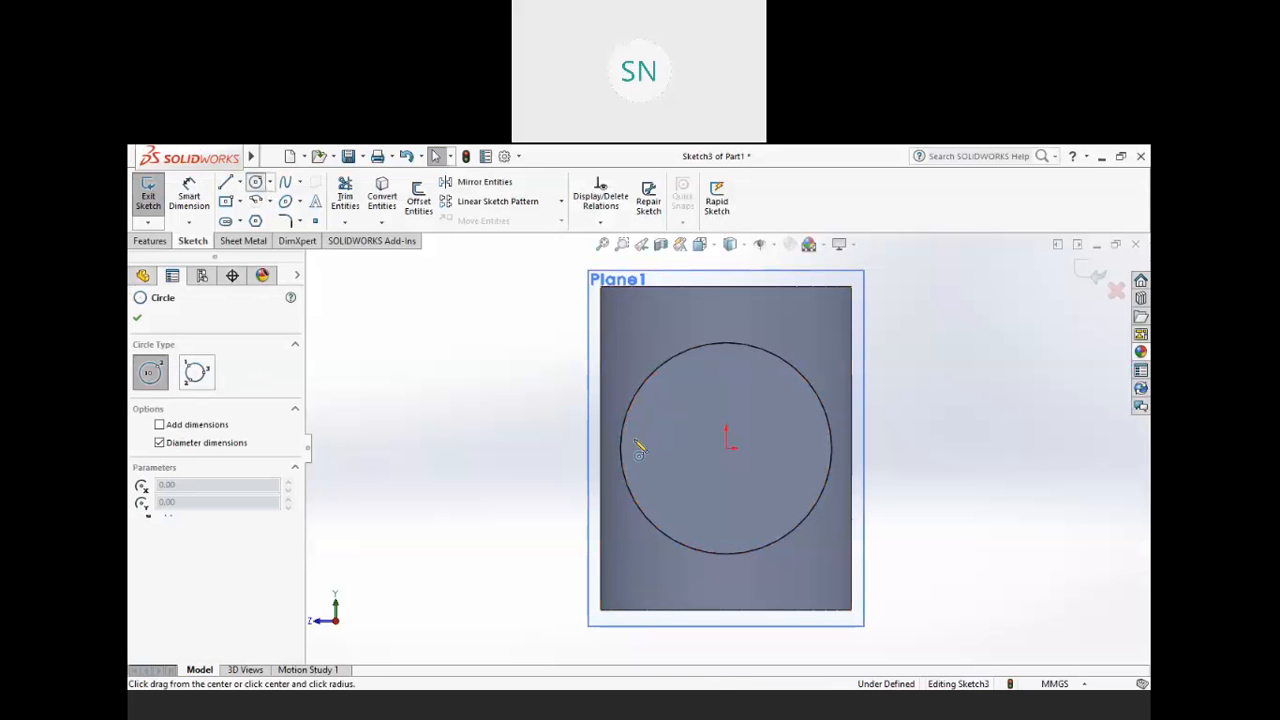
{"action": "left_click", "coordinate": [726, 440]}
{"action": "left_click", "coordinate": [685, 512]}
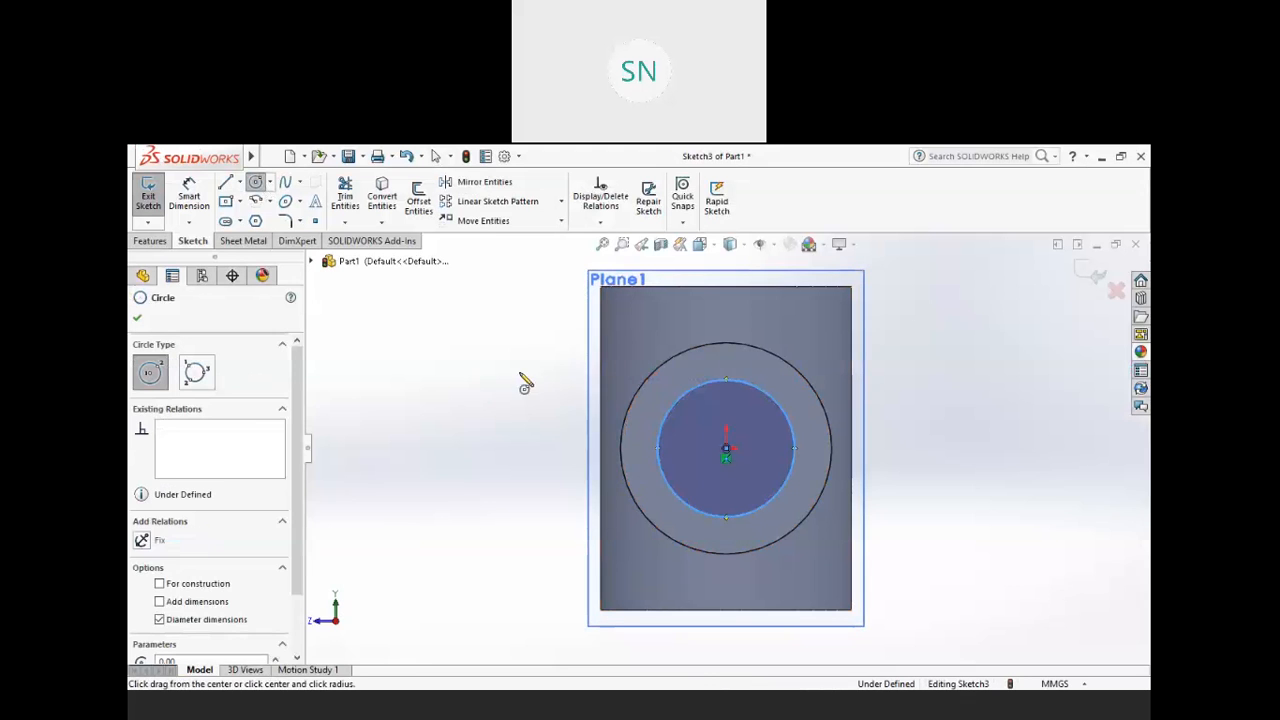
- Set the bore circle's diameter to 24 mm
{"action": "right_click", "coordinate": [477, 368]}
{"action": "left_click", "coordinate": [604, 347]}
{"action": "left_click", "coordinate": [790, 438]}
{"action": "left_click", "coordinate": [898, 455]}
{"action": "type", "text": "24"}
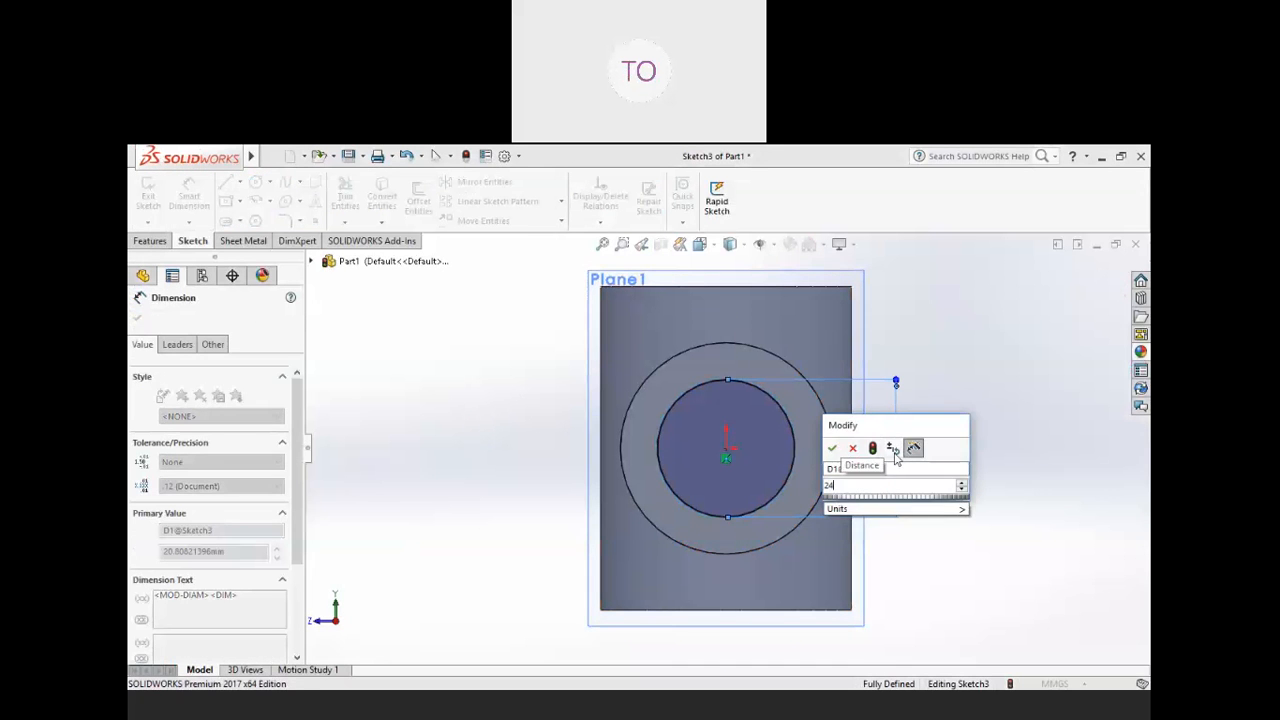
{"action": "key", "text": "Return"}
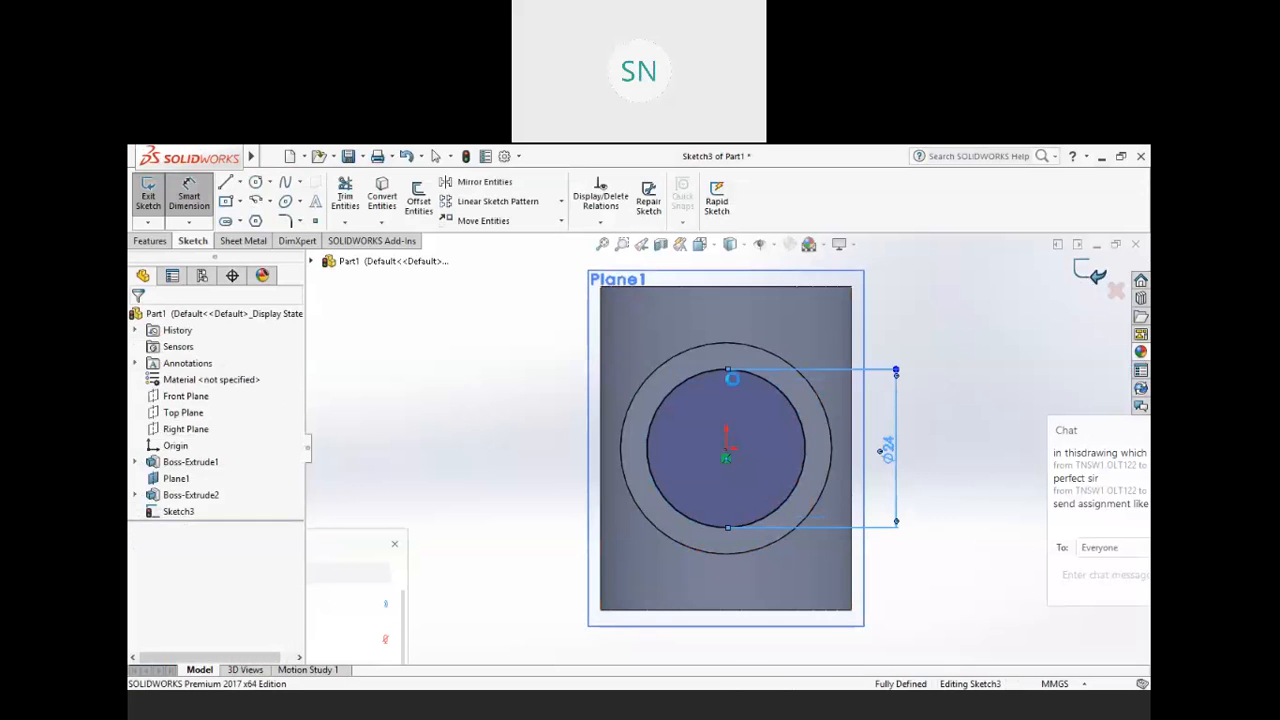
- Finish the sketch and cut the bore through the side branch with the Up To Next end condition
{"action": "key", "text": "s"}
{"action": "left_click", "coordinate": [677, 362]}
{"action": "scroll", "coordinate": [677, 362], "scroll_direction": "up", "scroll_amount": 3}
{"action": "middle_click_drag", "start_coordinate": [537, 433], "coordinate": [620, 578]}
{"action": "left_click", "coordinate": [199, 412]}
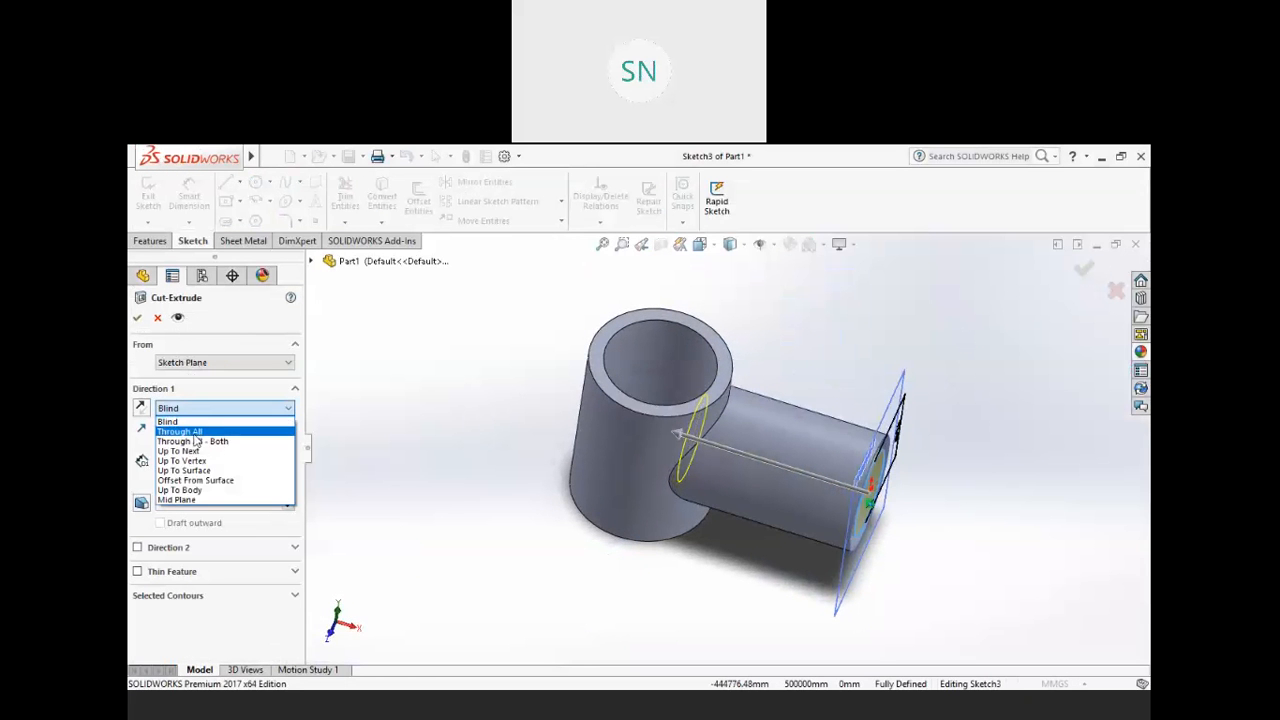
{"action": "left_click", "coordinate": [206, 456]}
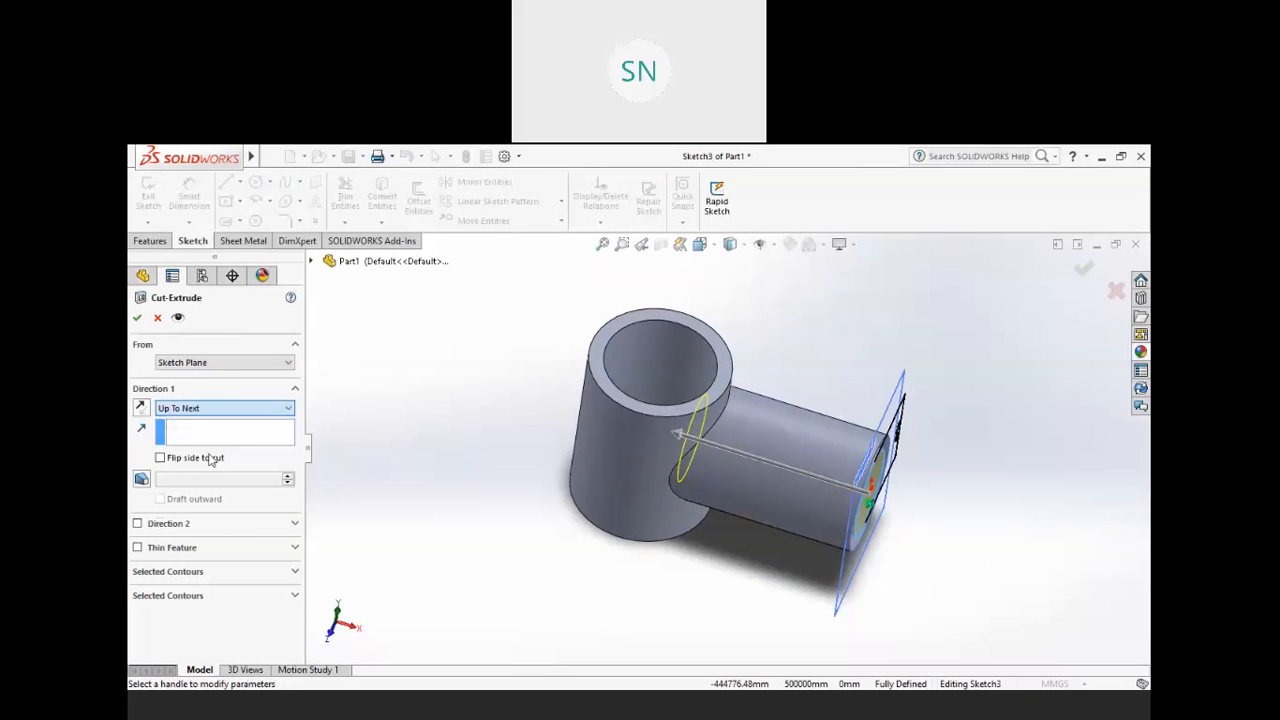
{"action": "left_click", "coordinate": [137, 317]}
- Hide the offset reference plane and inspect the pipe junction from above and below
{"action": "middle_click_drag", "start_coordinate": [520, 450], "coordinate": [494, 329]}
{"action": "right_click", "coordinate": [870, 357]}
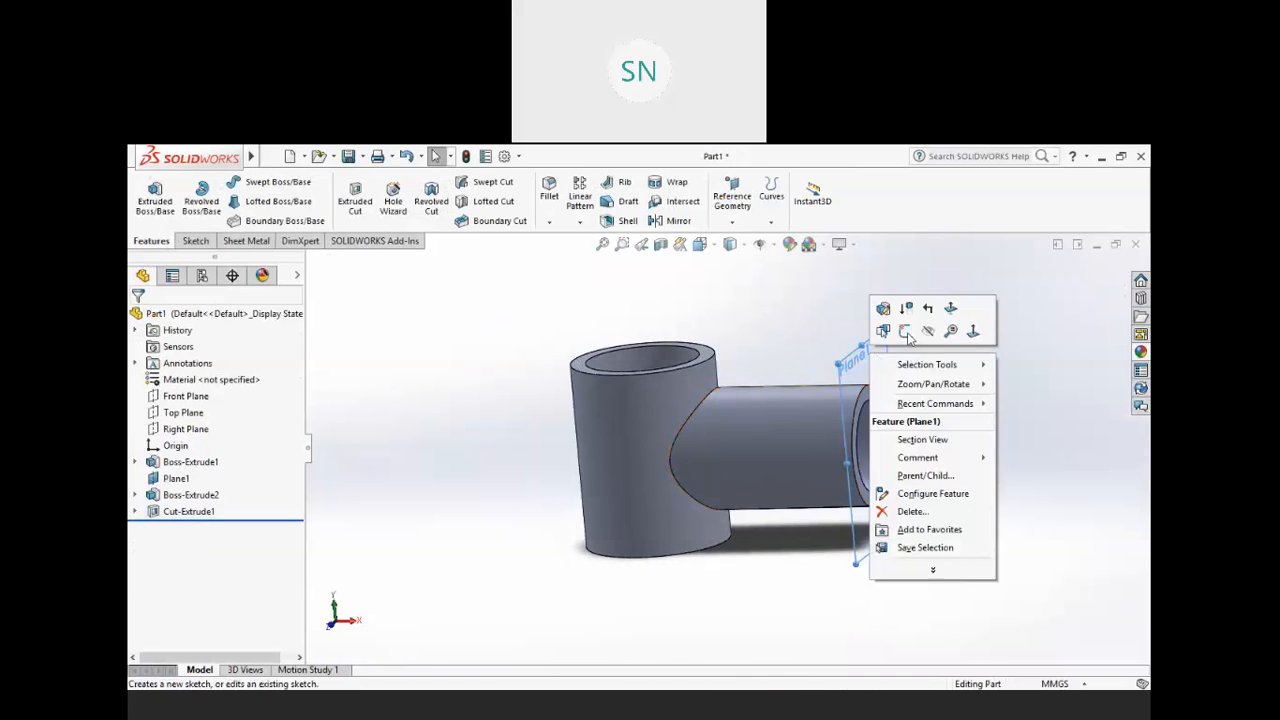
{"action": "left_click", "coordinate": [931, 334]}
{"action": "middle_click_drag", "start_coordinate": [855, 317], "coordinate": [851, 343]}
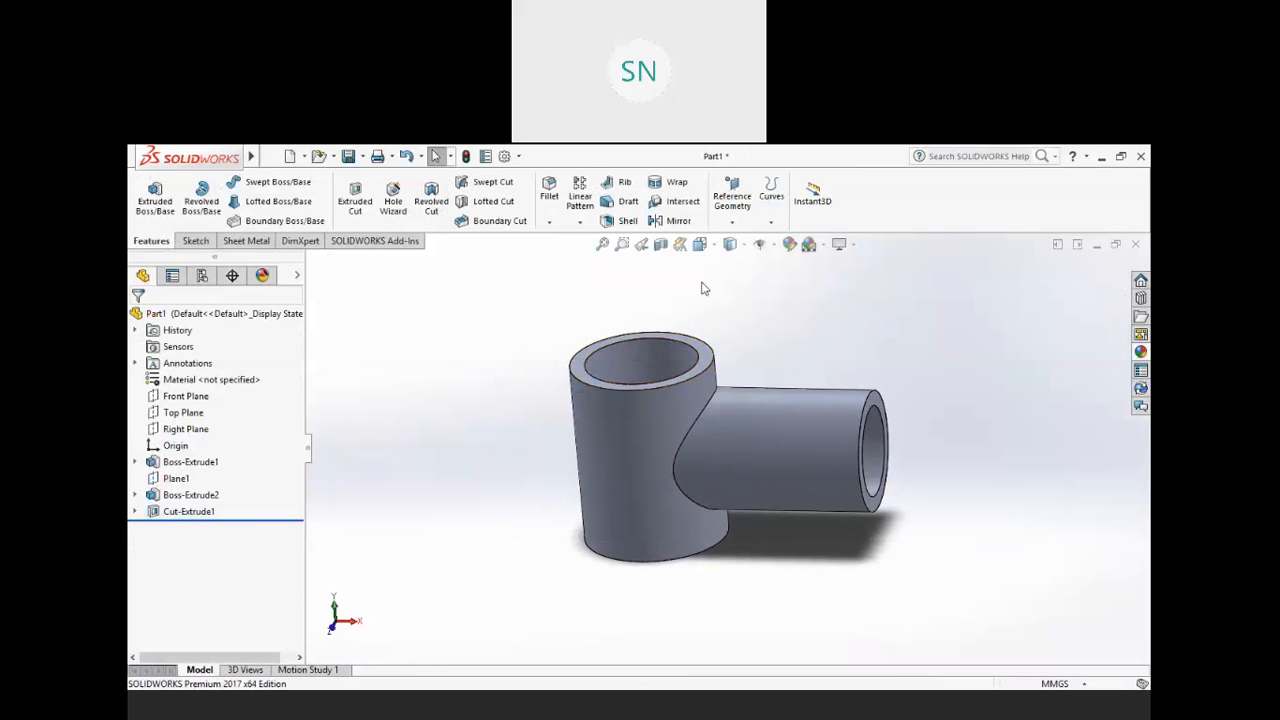
{"action": "middle_click_drag", "start_coordinate": [840, 525], "coordinate": [832, 440]}
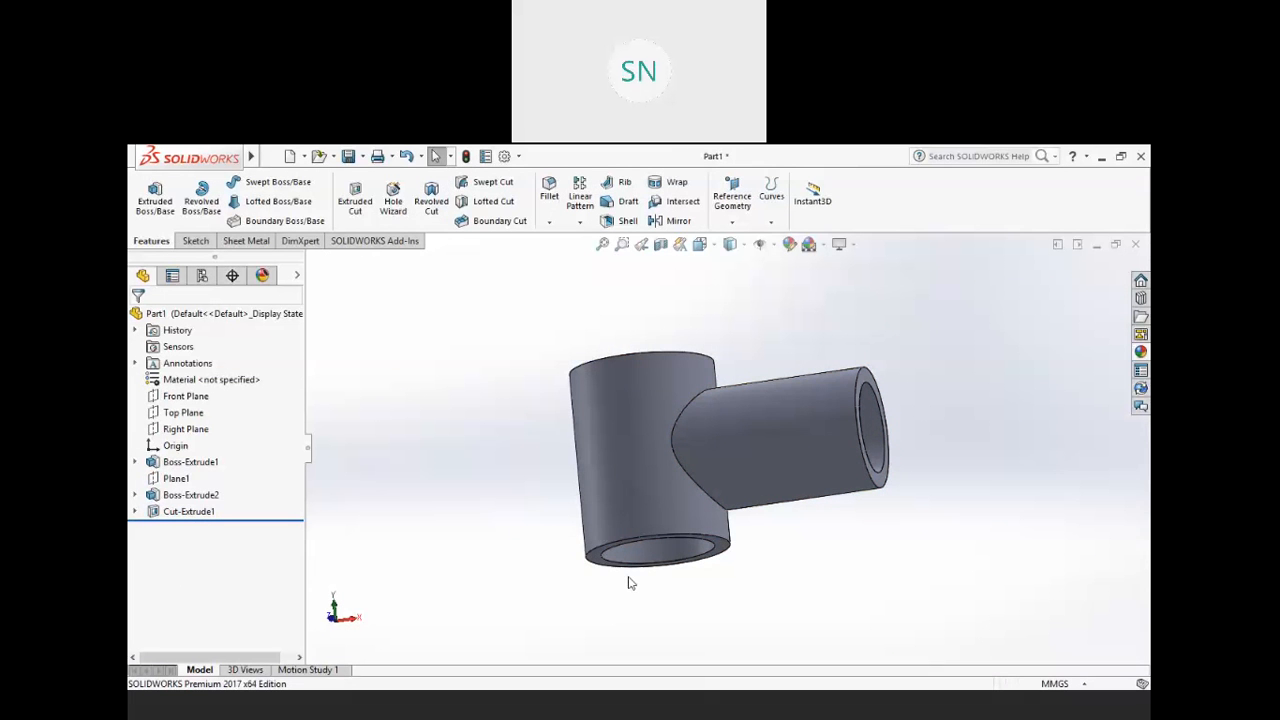
{"action": "middle_click_drag", "start_coordinate": [614, 458], "coordinate": [545, 393]}
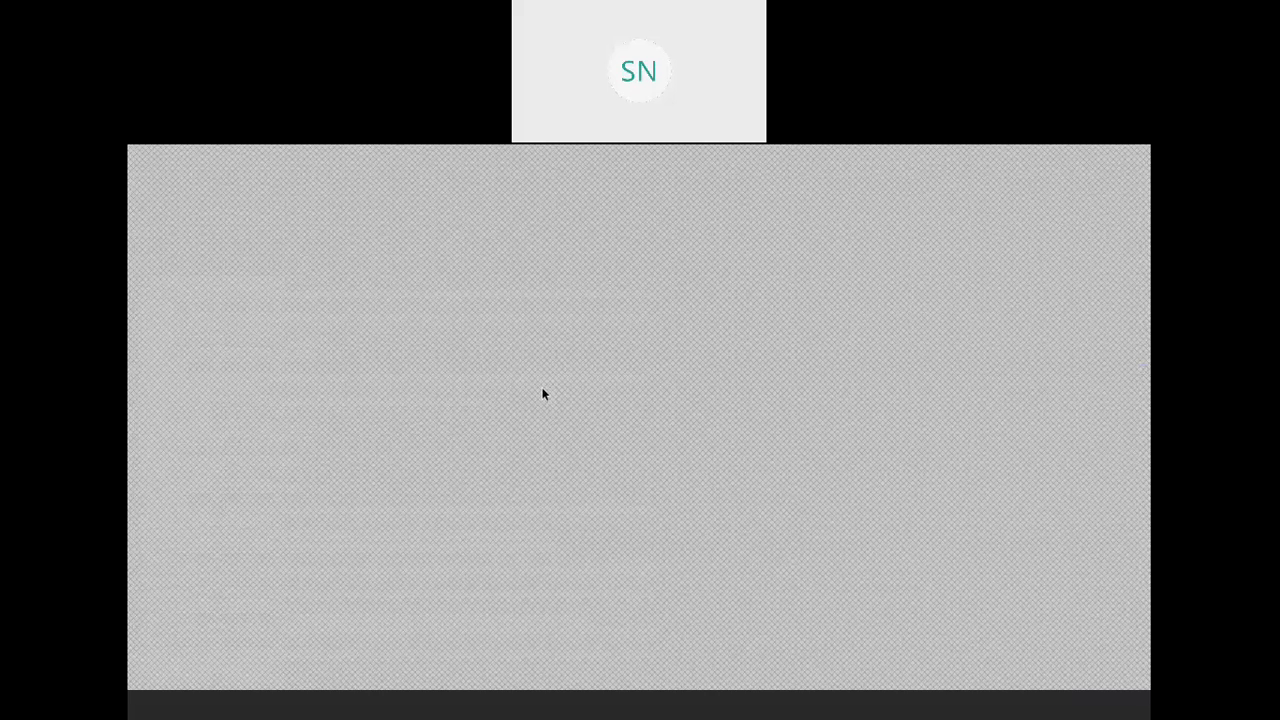
- Switch to the workbook PDF in Acrobat Reader, examine the side flange's hole spacing and diameters, and return to SOLIDWORKS
{"action": "key", "text": "alt+Tab"}
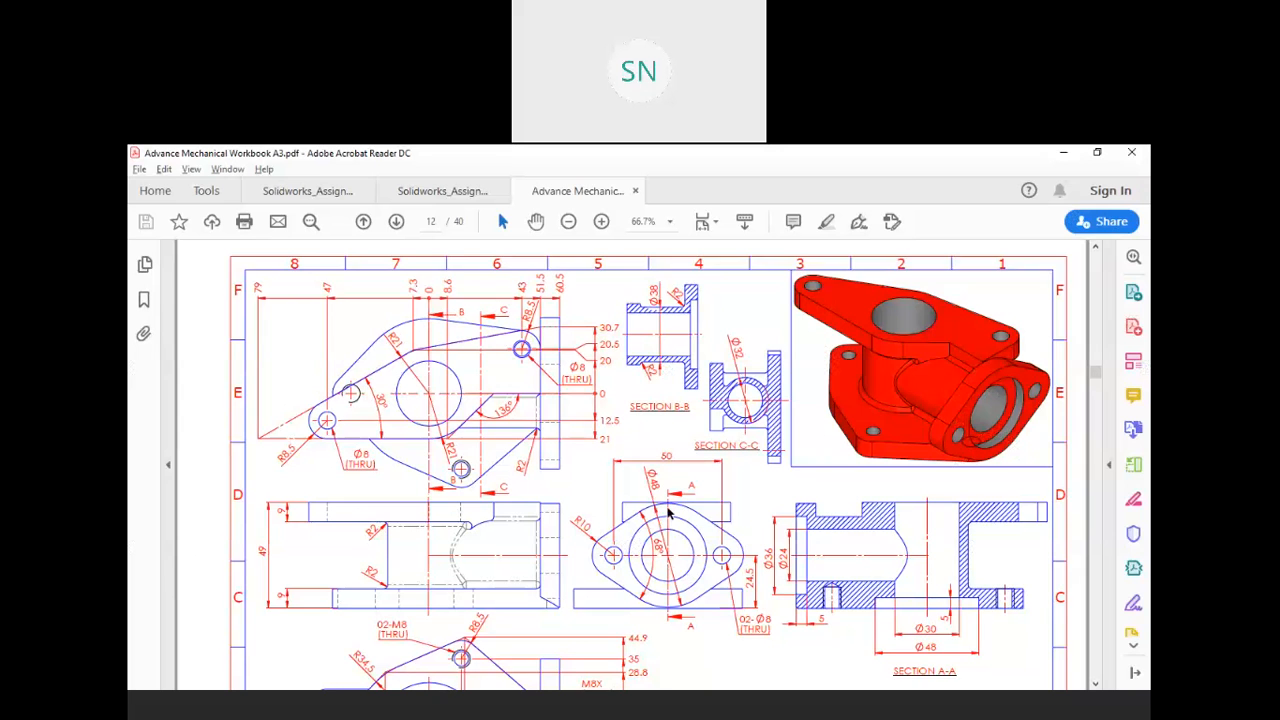
{"action": "scroll", "coordinate": [668, 513], "scroll_direction": "down", "scroll_amount": 1}
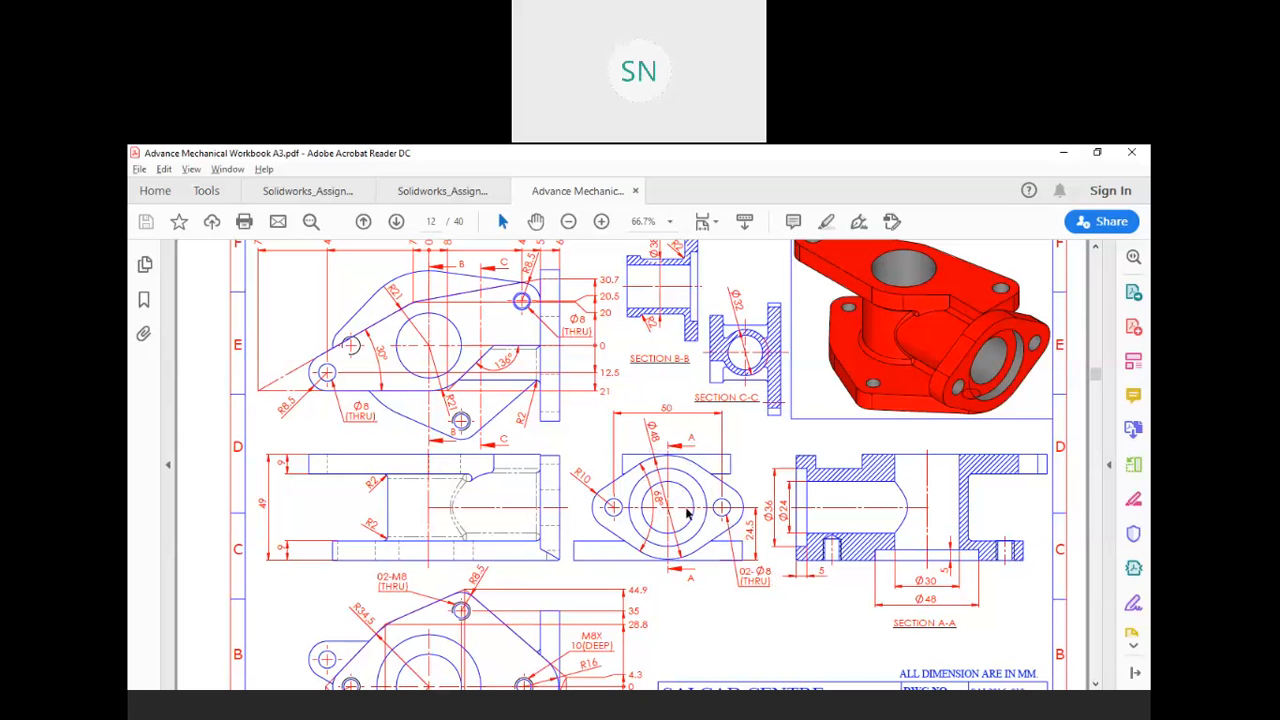
{"action": "key", "text": "alt+Tab"}
- Start an extruded boss sketch on the side branch's end face and draw a circle at the origin larger than the branch
{"action": "middle_click_drag", "start_coordinate": [686, 508], "coordinate": [808, 565]}
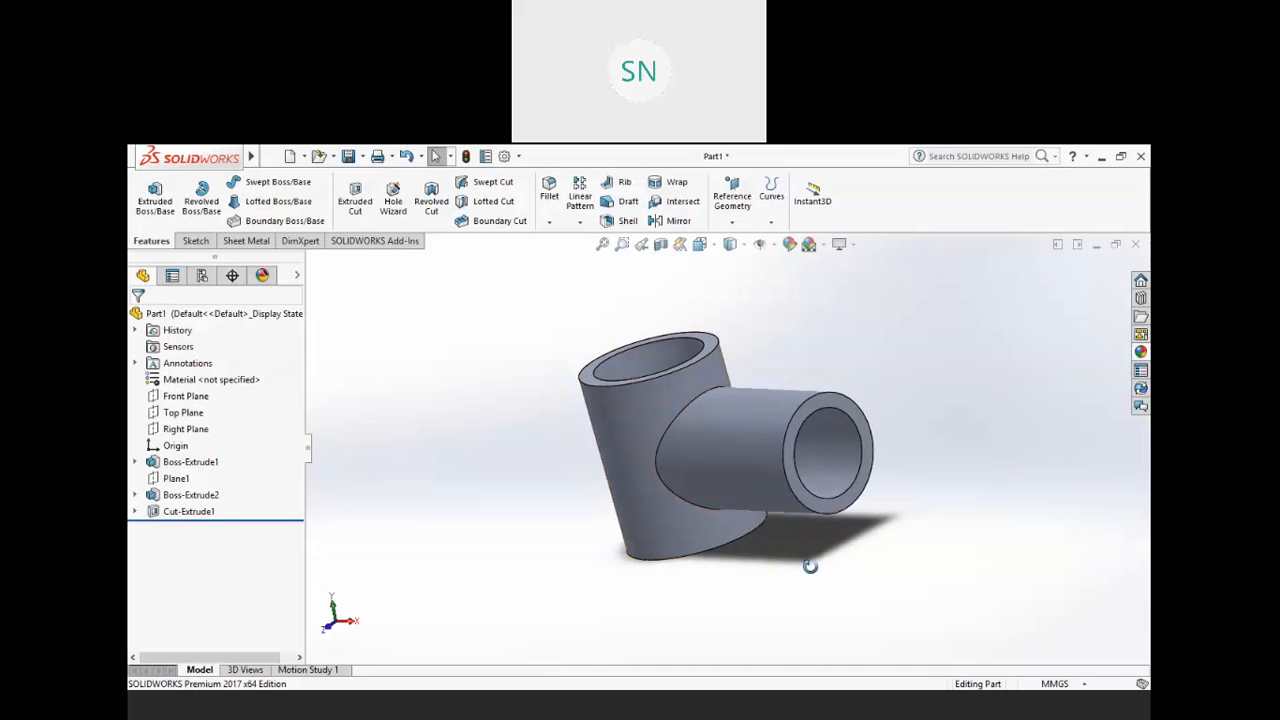
{"action": "left_click", "coordinate": [155, 195]}
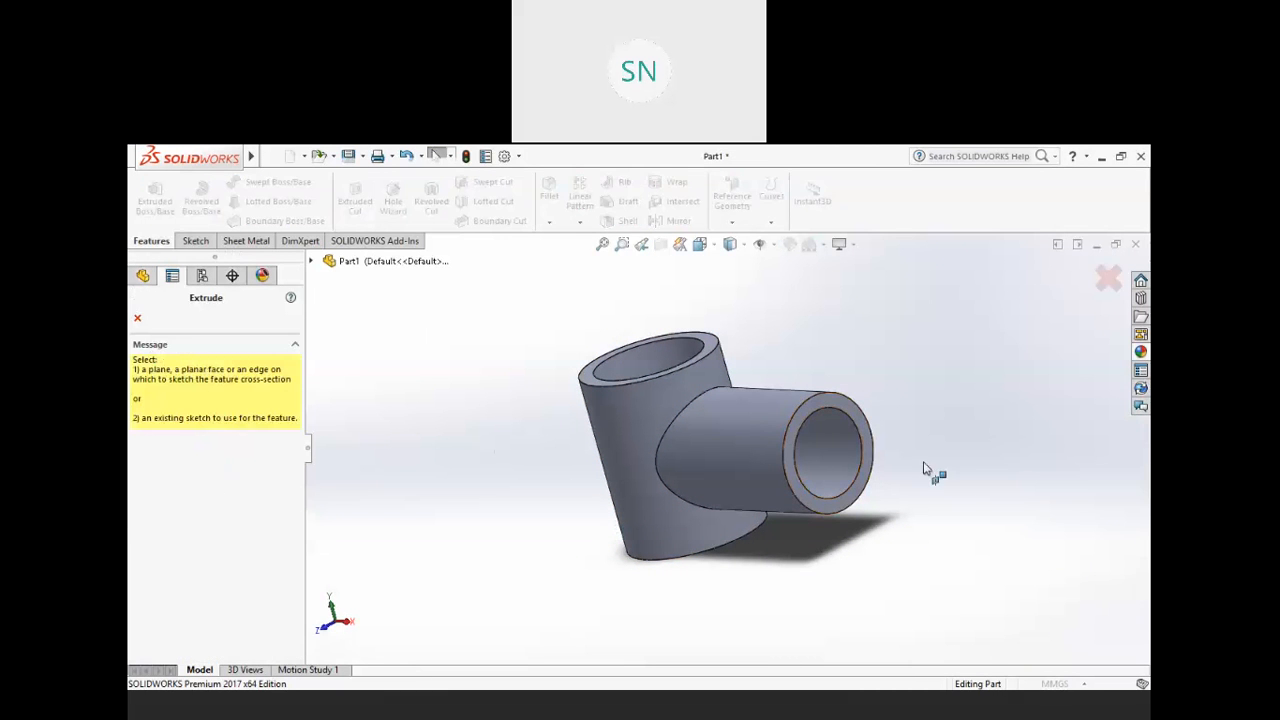
{"action": "left_click", "coordinate": [838, 406]}
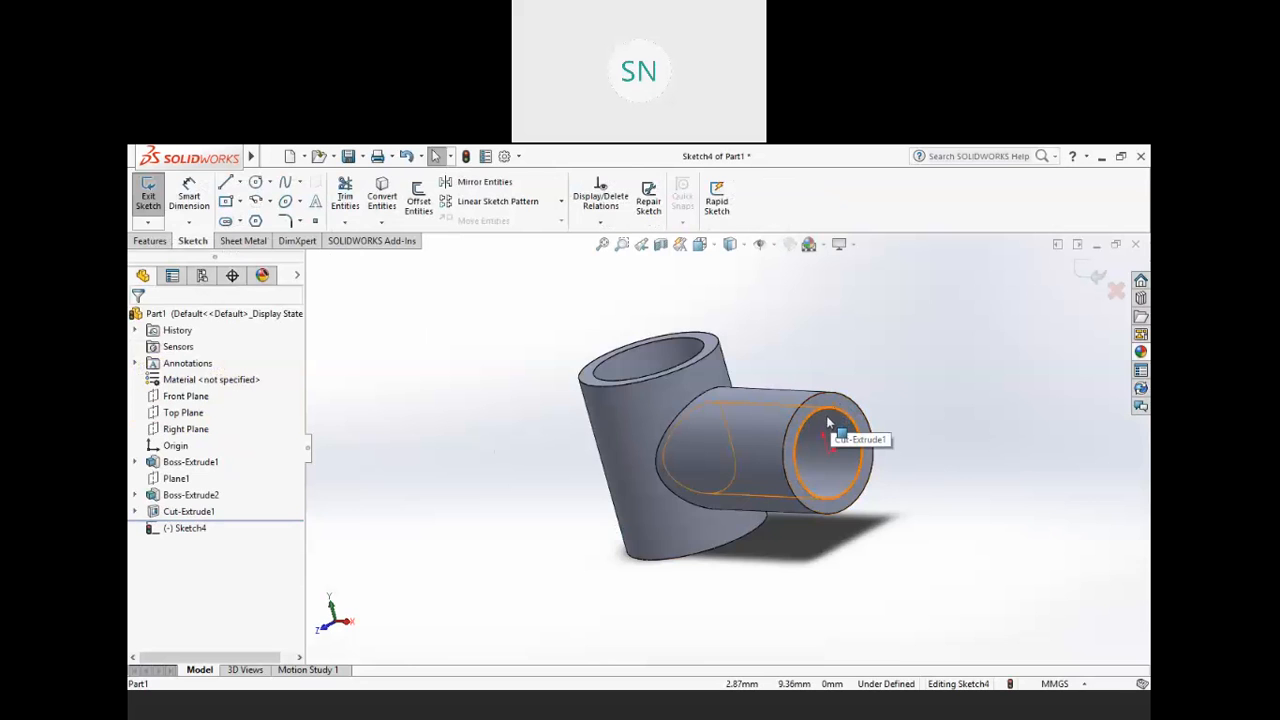
{"action": "key", "text": "ctrl+8"}
{"action": "scroll", "coordinate": [734, 476], "scroll_direction": "up", "scroll_amount": 5}
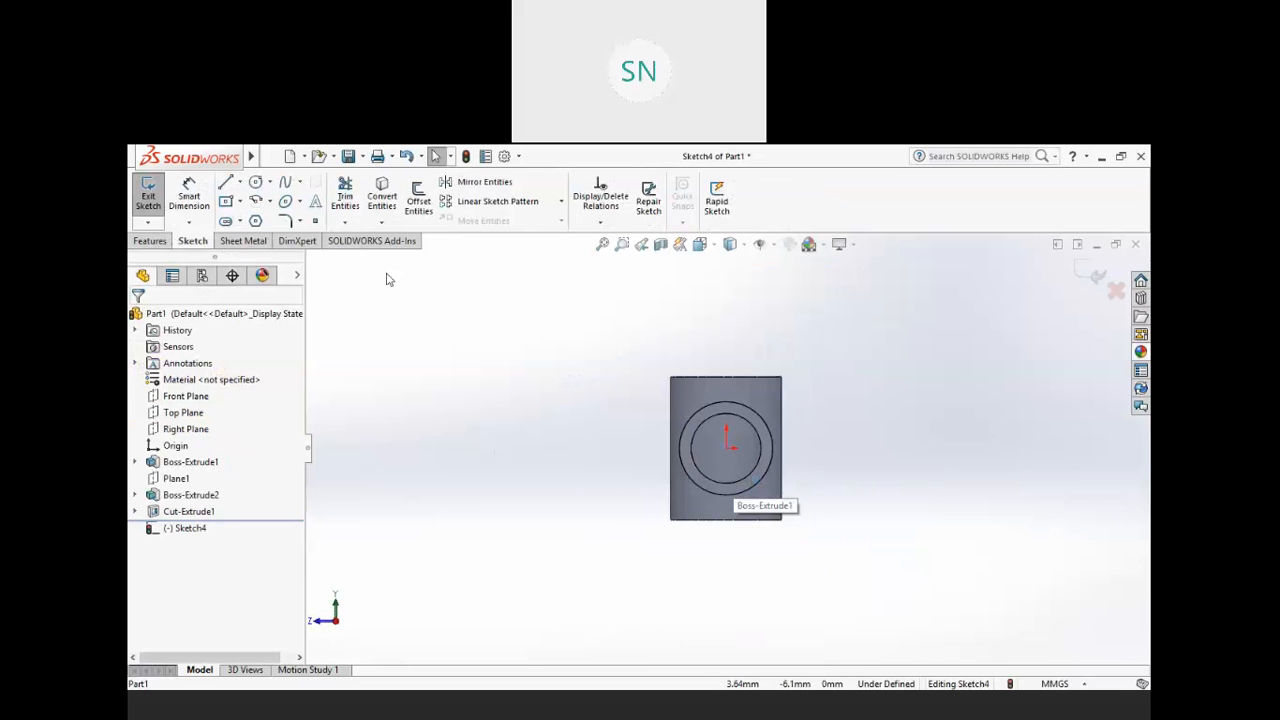
{"action": "left_click", "coordinate": [255, 182]}
{"action": "left_click_drag", "start_coordinate": [728, 450], "coordinate": [675, 503]}
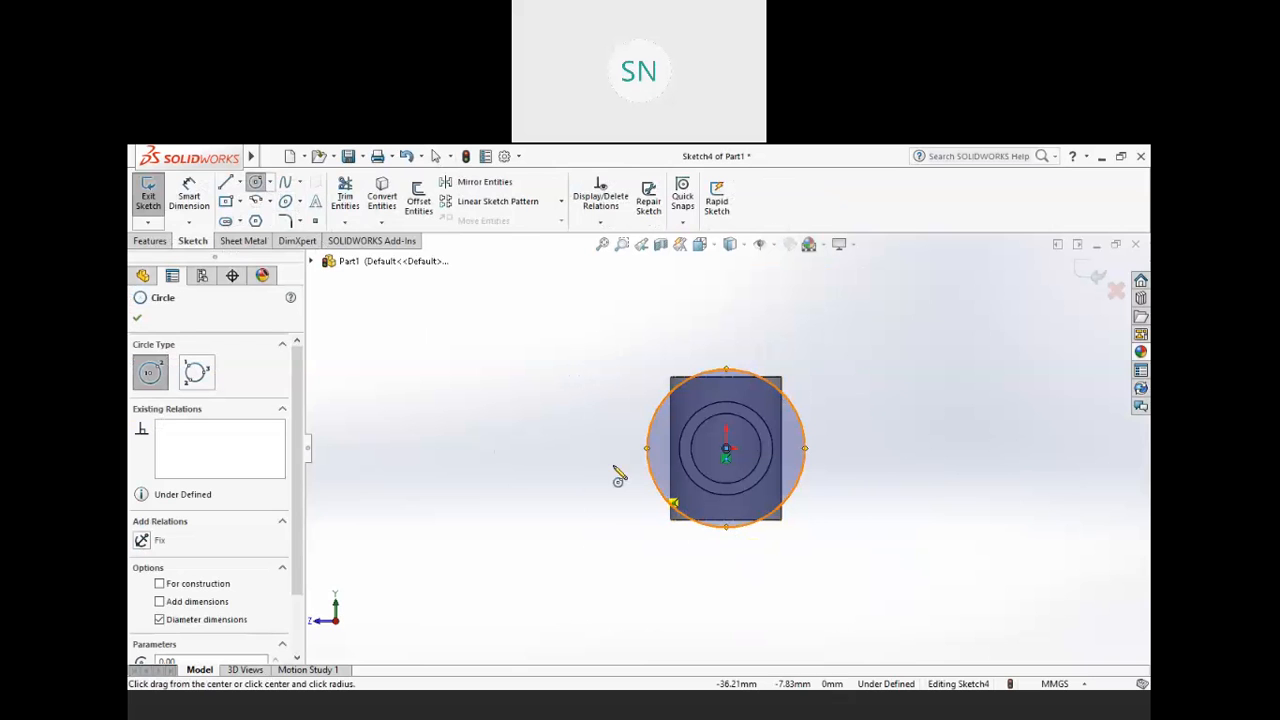
- Draw two small circles level with the origin on either side of the large circle, with centres about 87 mm apart
{"action": "left_click", "coordinate": [597, 452]}
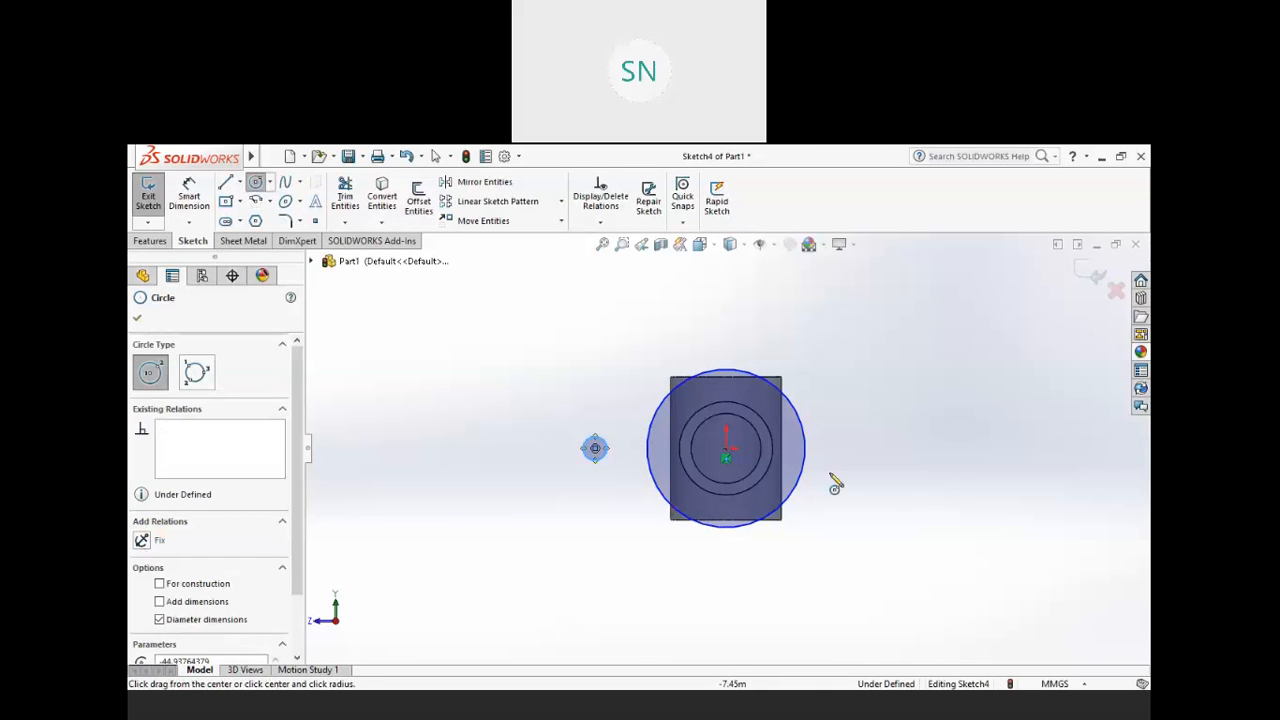
{"action": "left_click", "coordinate": [849, 448]}
{"action": "right_click", "coordinate": [545, 370]}
{"action": "left_click", "coordinate": [580, 372]}
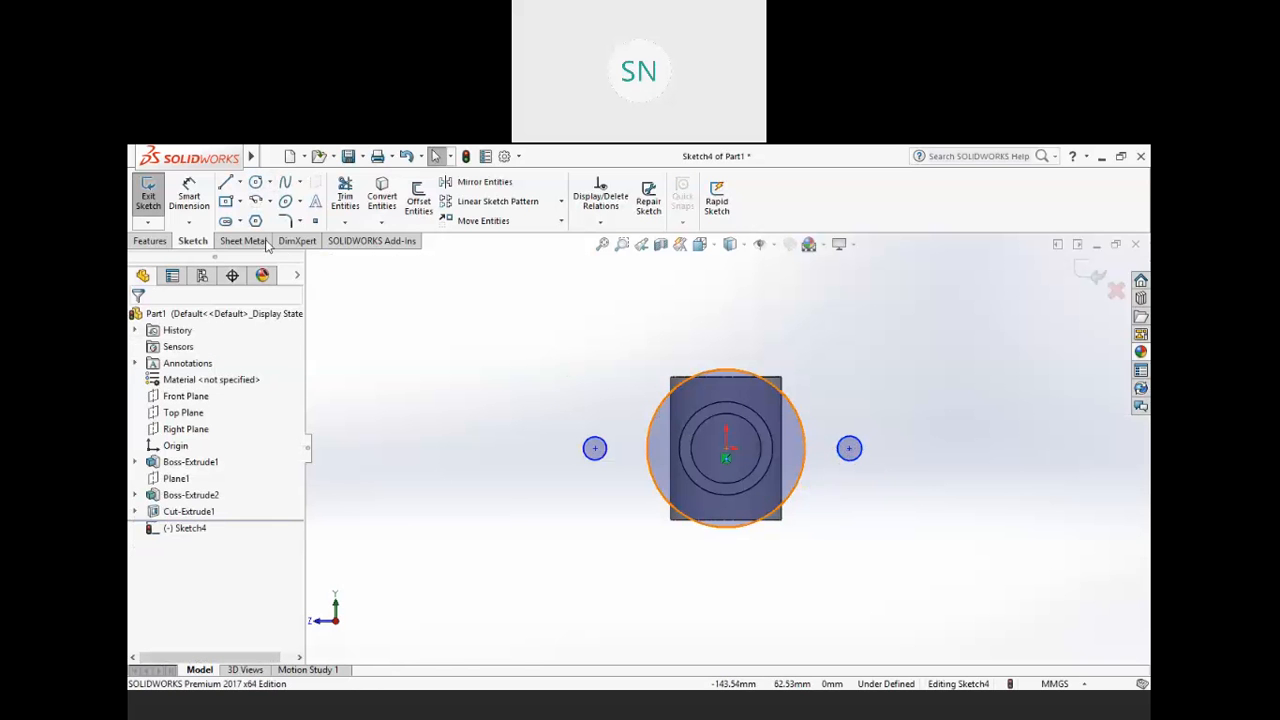
- Dimension the centre-to-centre distance between the two small circles as 50 mm
{"action": "left_click", "coordinate": [189, 195]}
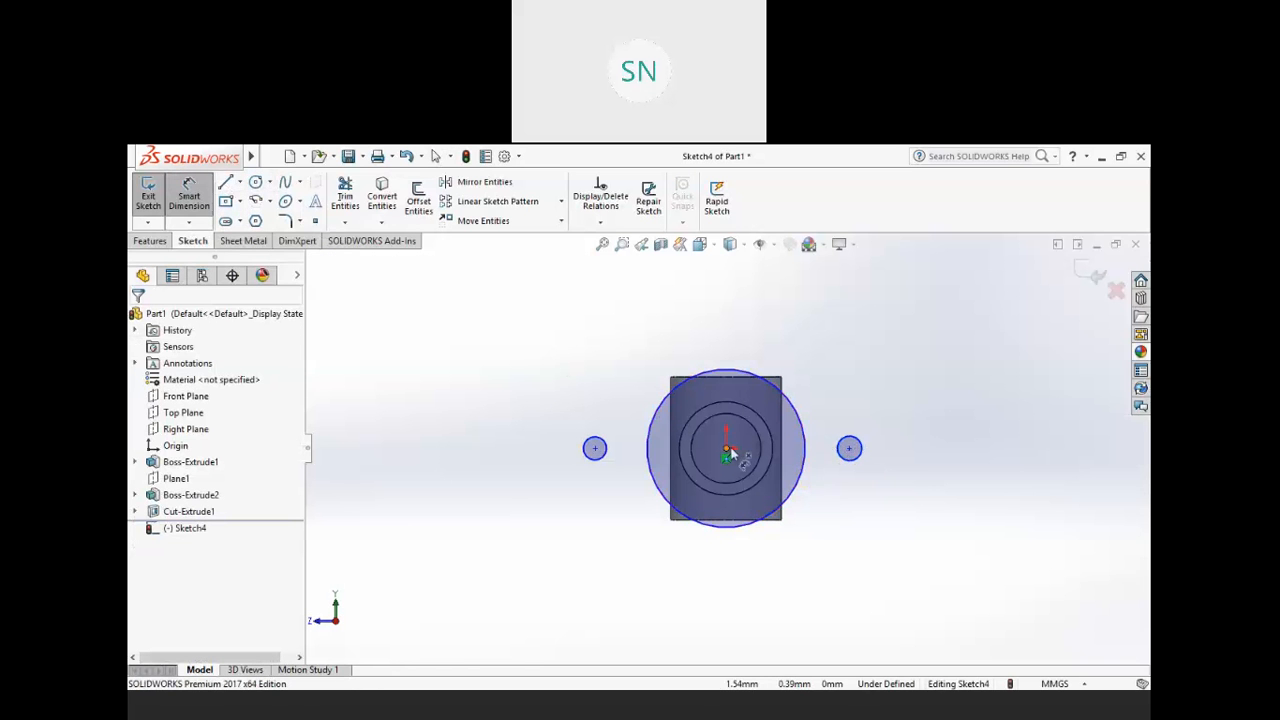
{"action": "left_click", "coordinate": [596, 449]}
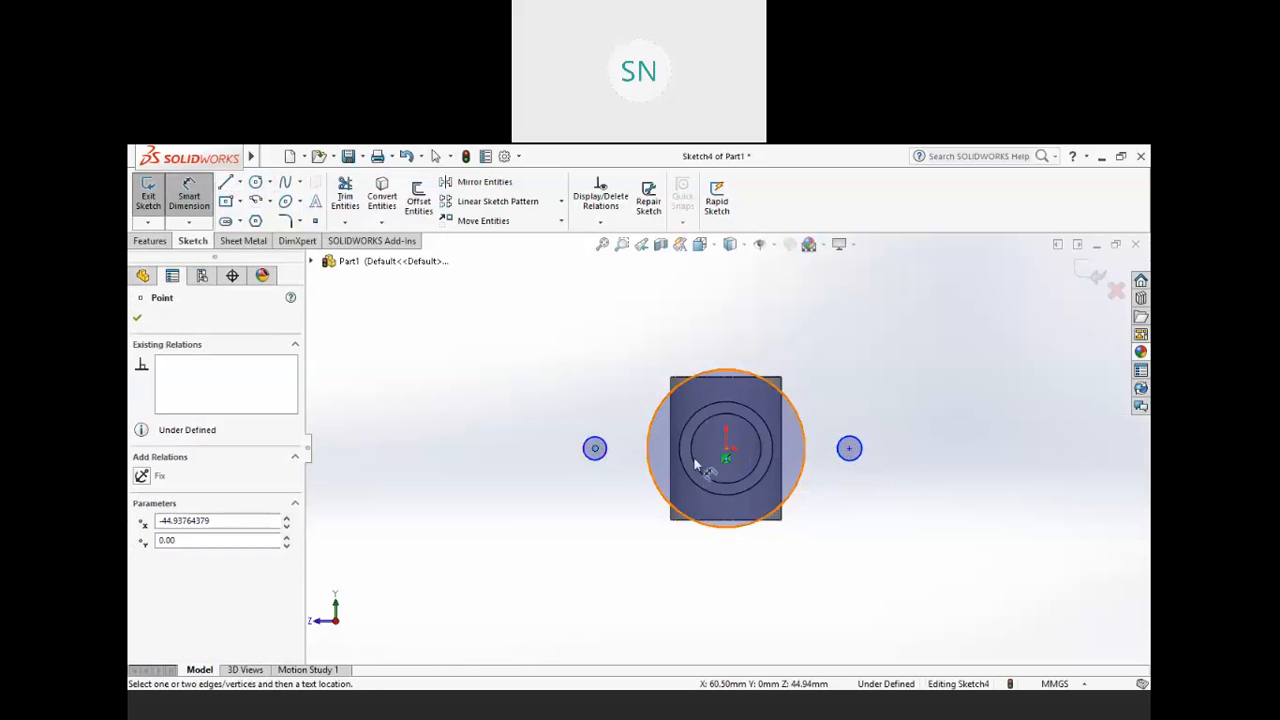
{"action": "left_click", "coordinate": [849, 450]}
{"action": "left_click", "coordinate": [729, 323]}
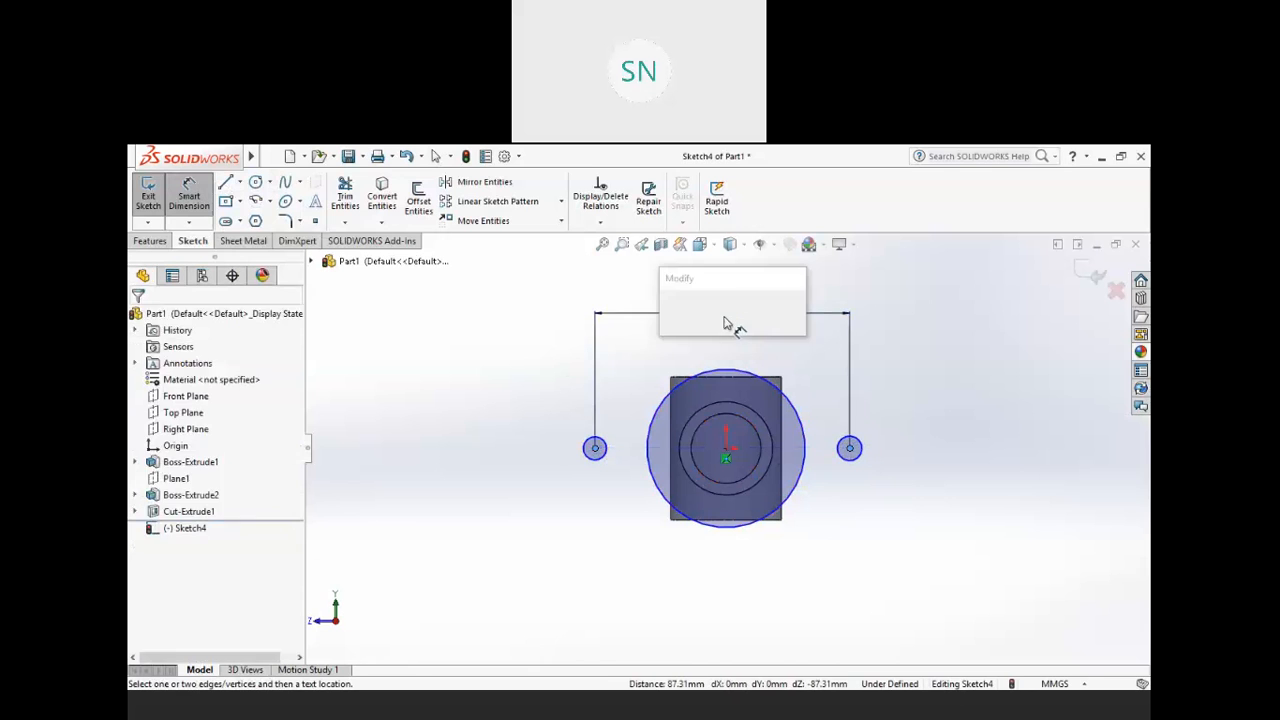
{"action": "type", "text": "50"}
{"action": "key", "text": "Return"}
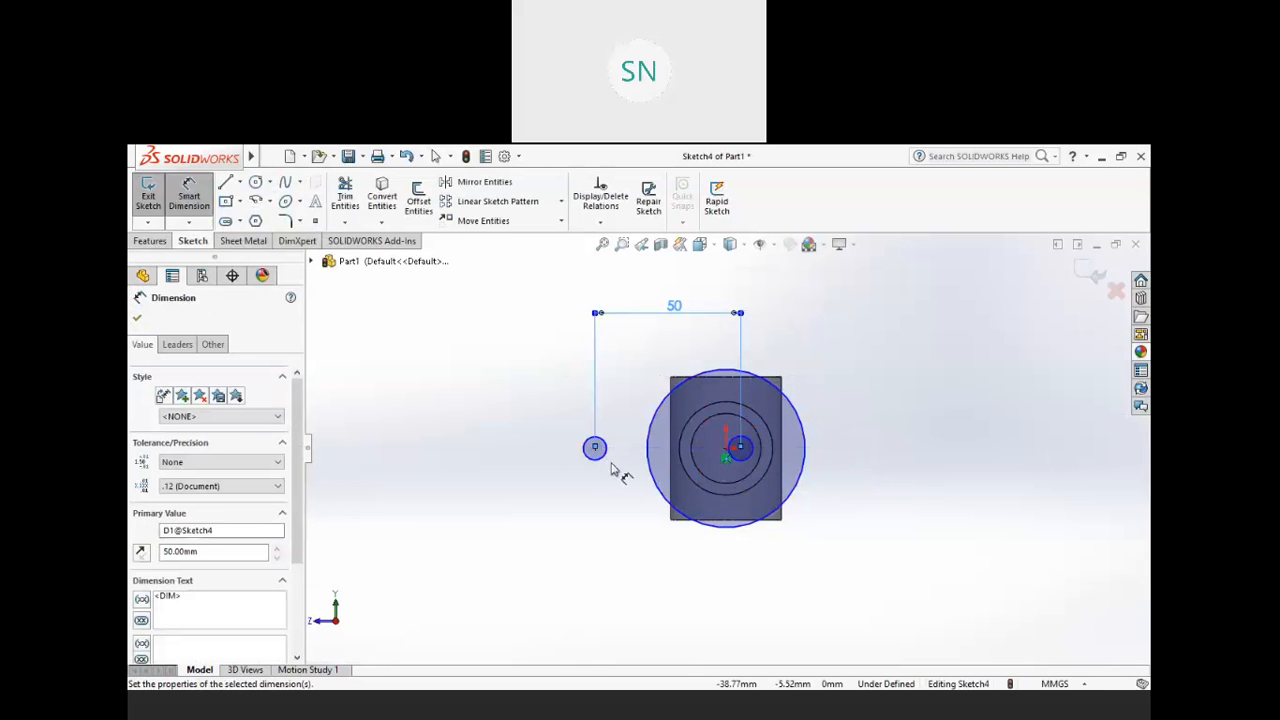
- Dimension the left small circle's centre at 25 mm from the origin
{"action": "left_click", "coordinate": [597, 449]}
{"action": "left_click", "coordinate": [727, 453]}
{"action": "left_click", "coordinate": [648, 563]}
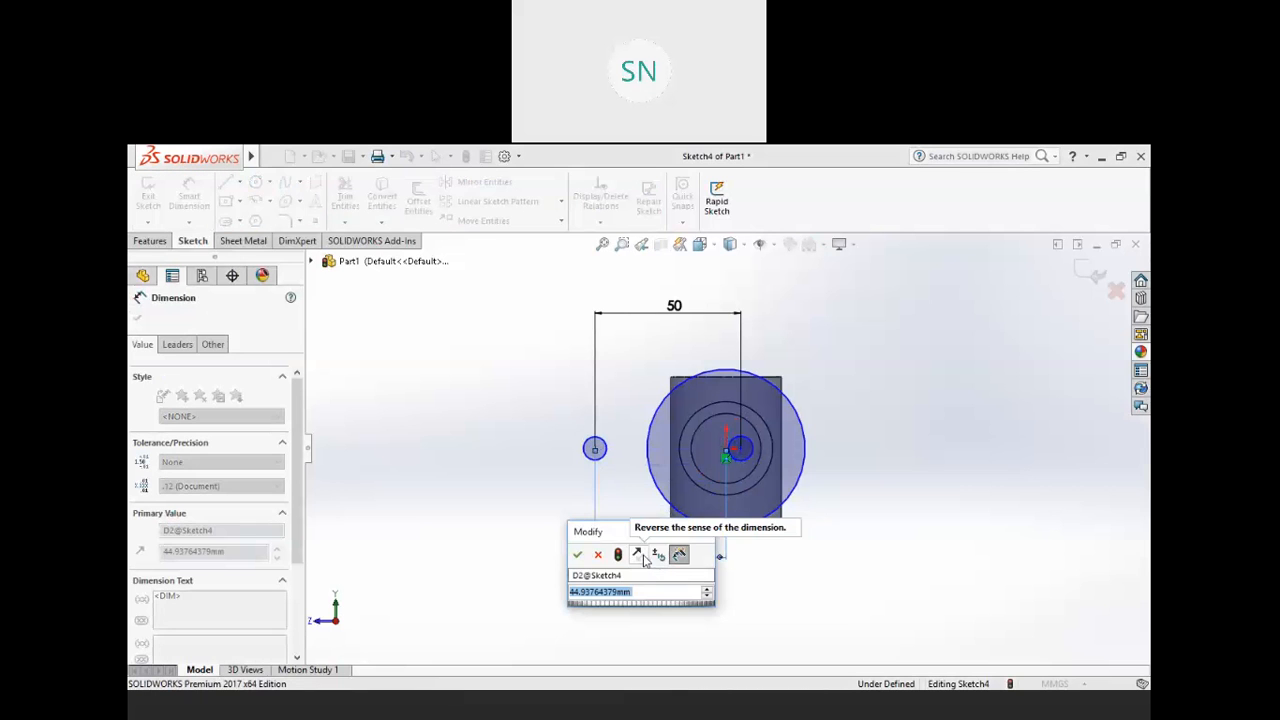
{"action": "type", "text": "25"}
{"action": "key", "text": "Return"}
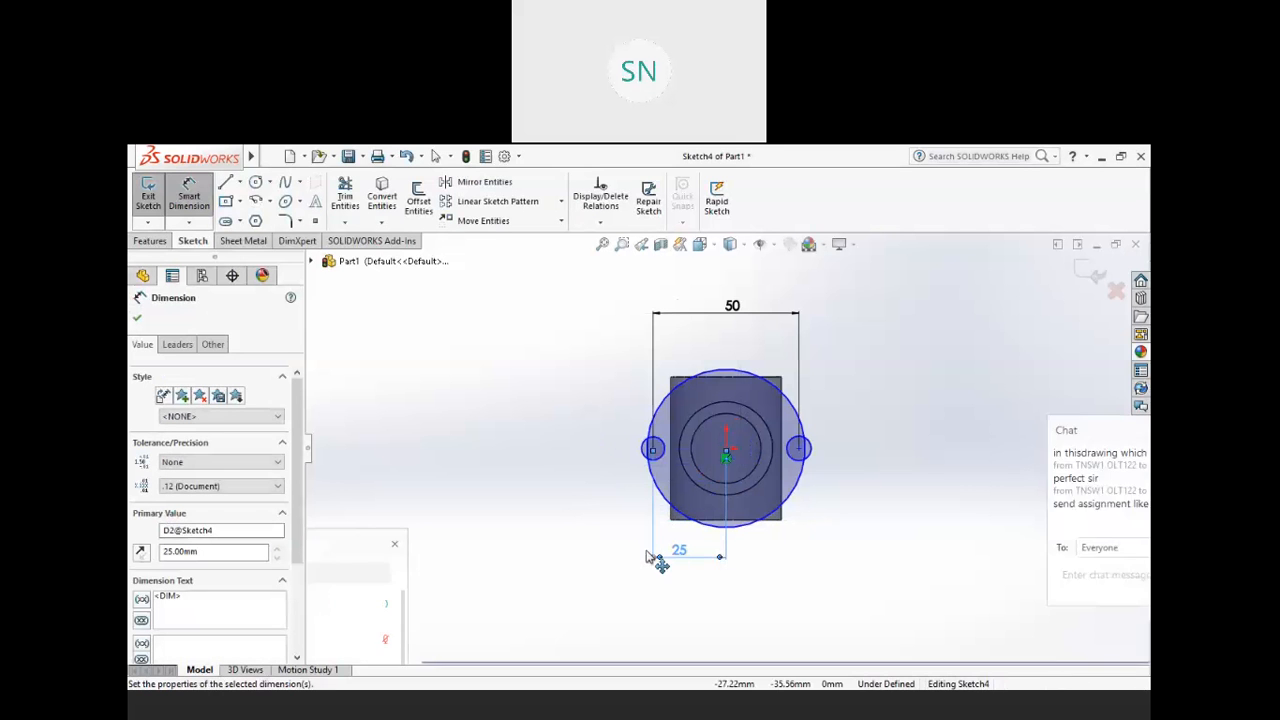
- Set the large central circle's diameter to 49 mm
{"action": "left_click", "coordinate": [730, 373]}
{"action": "type", "text": "49"}
{"action": "key", "text": "Return"}
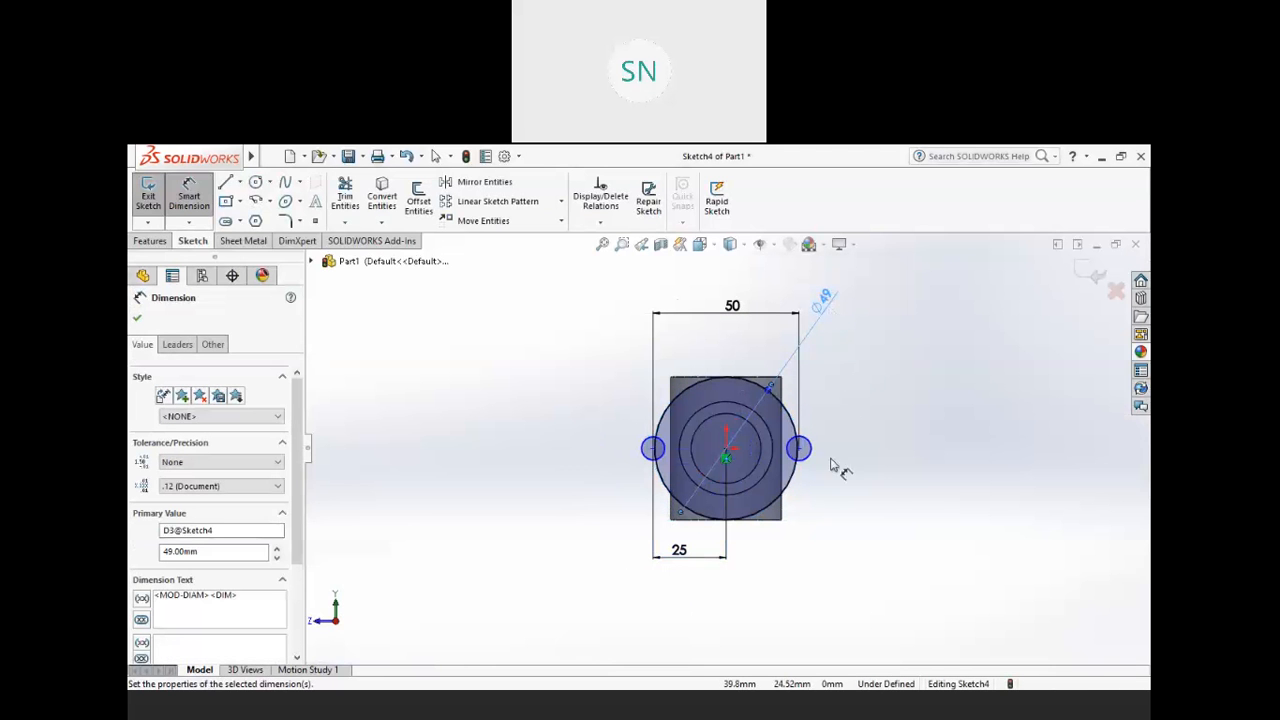
{"action": "right_click", "coordinate": [865, 350]}
{"action": "left_click", "coordinate": [908, 386]}
- Add a horizontal relation between both small circle centres and the origin
{"action": "scroll", "coordinate": [742, 461], "scroll_direction": "down", "scroll_amount": 4}
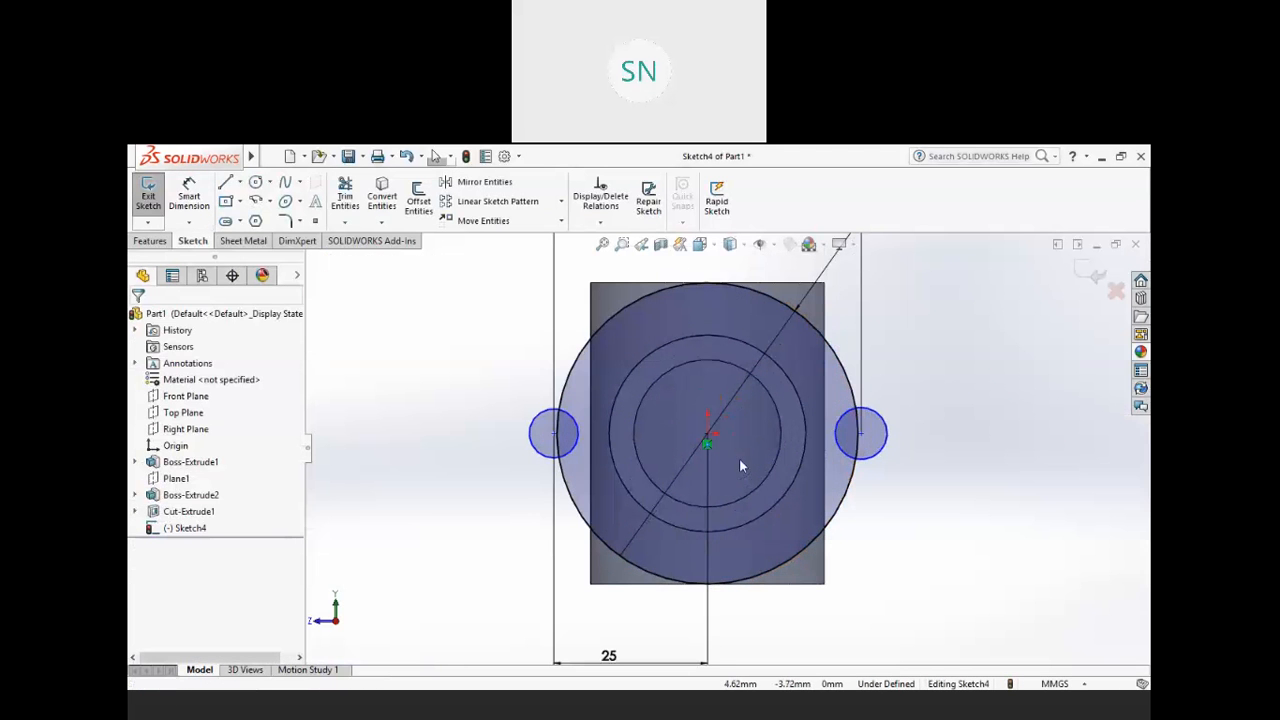
{"action": "left_click", "coordinate": [860, 433]}
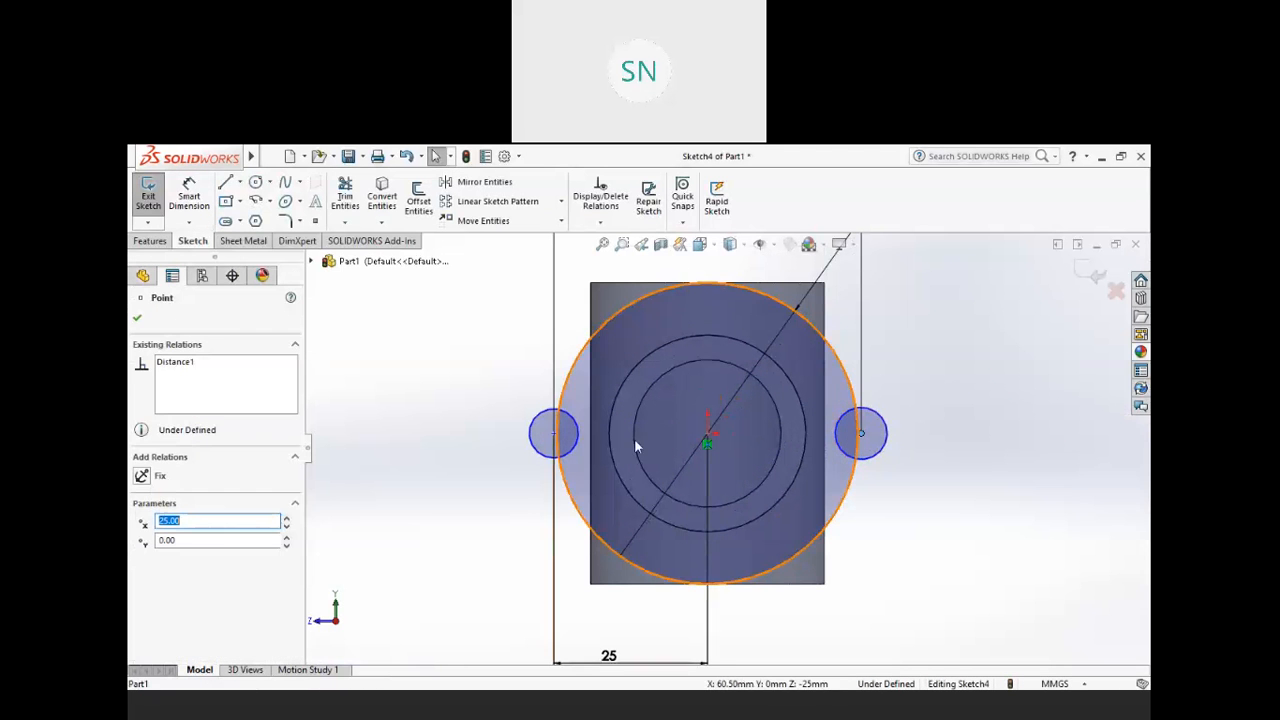
{"action": "left_click", "coordinate": [553, 434], "text": "ctrl"}
{"action": "left_click", "coordinate": [707, 437], "text": "ctrl"}
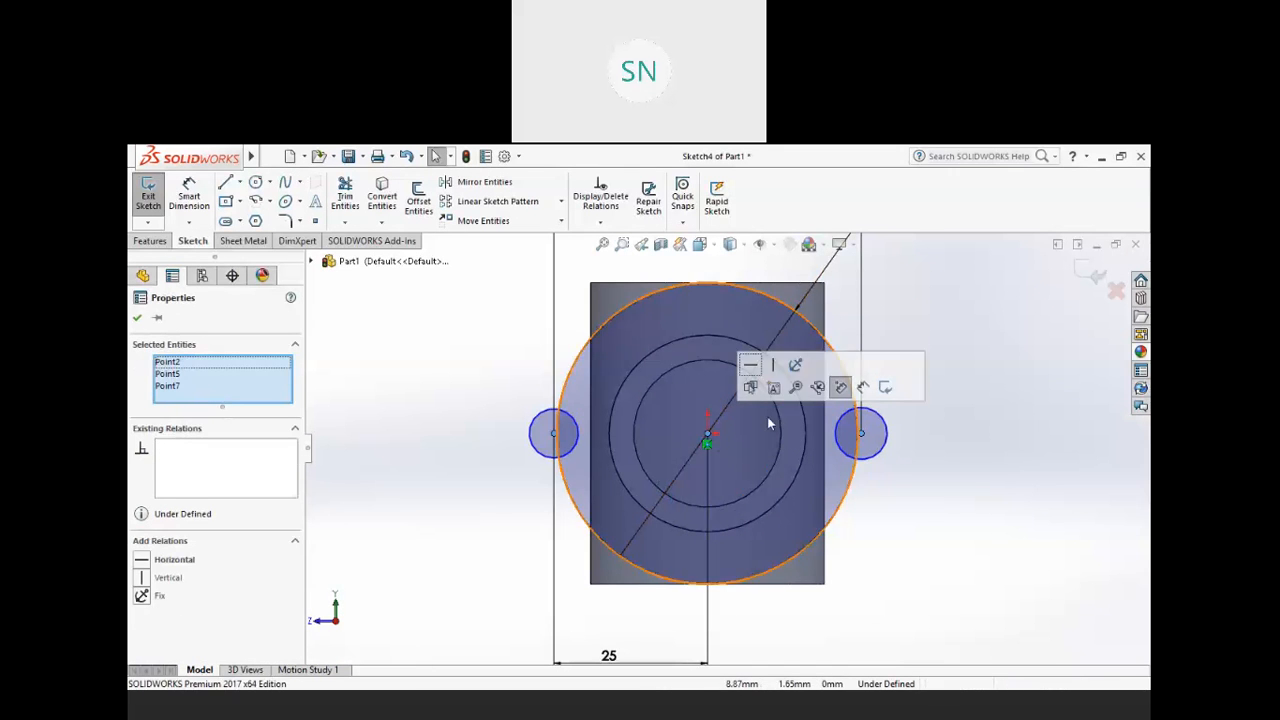
{"action": "left_click", "coordinate": [754, 364]}
- Dimension the left small circle's diameter as 8 mm
{"action": "scroll", "coordinate": [956, 401], "scroll_direction": "up", "scroll_amount": 2}
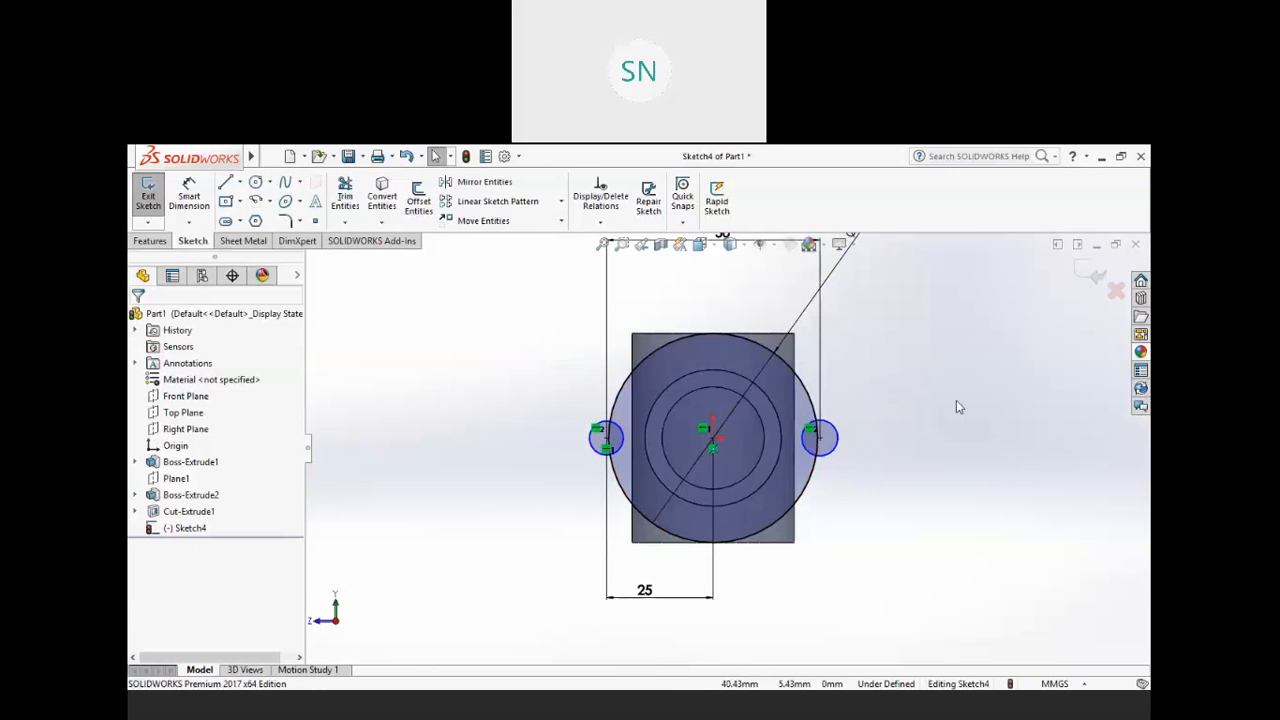
{"action": "left_click", "coordinate": [190, 195]}
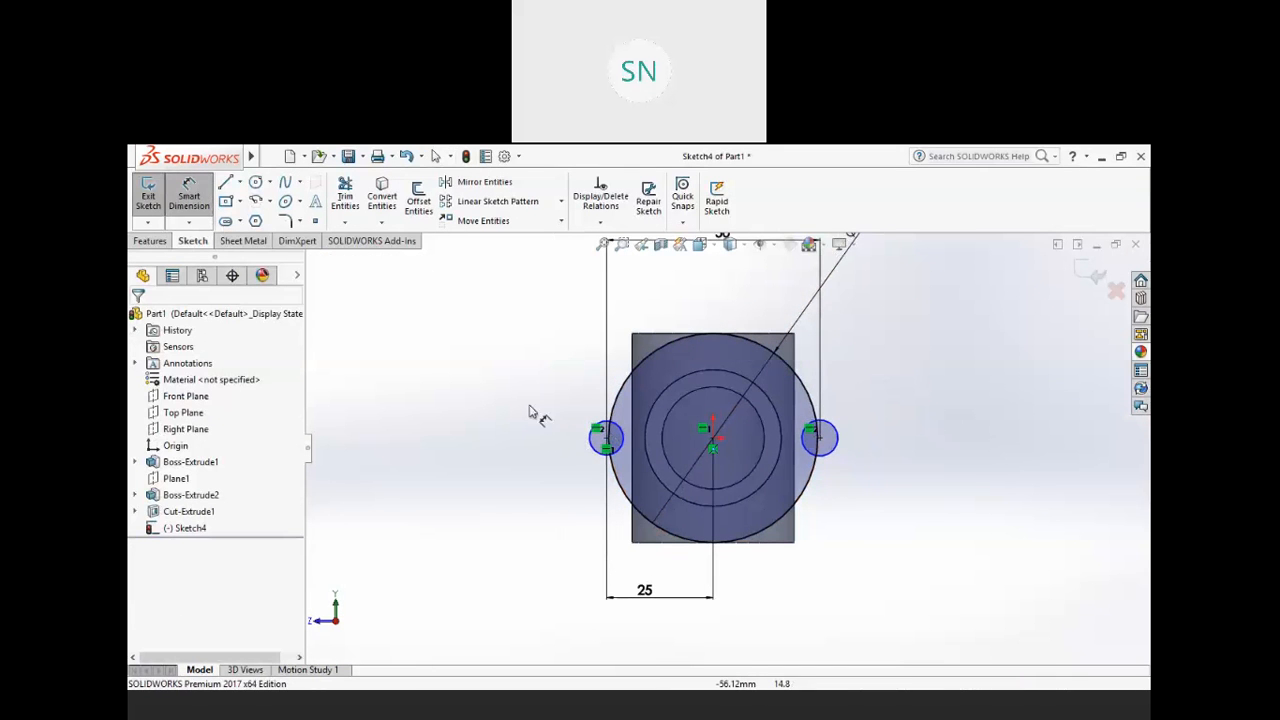
{"action": "left_click", "coordinate": [597, 450]}
{"action": "left_click", "coordinate": [443, 490]}
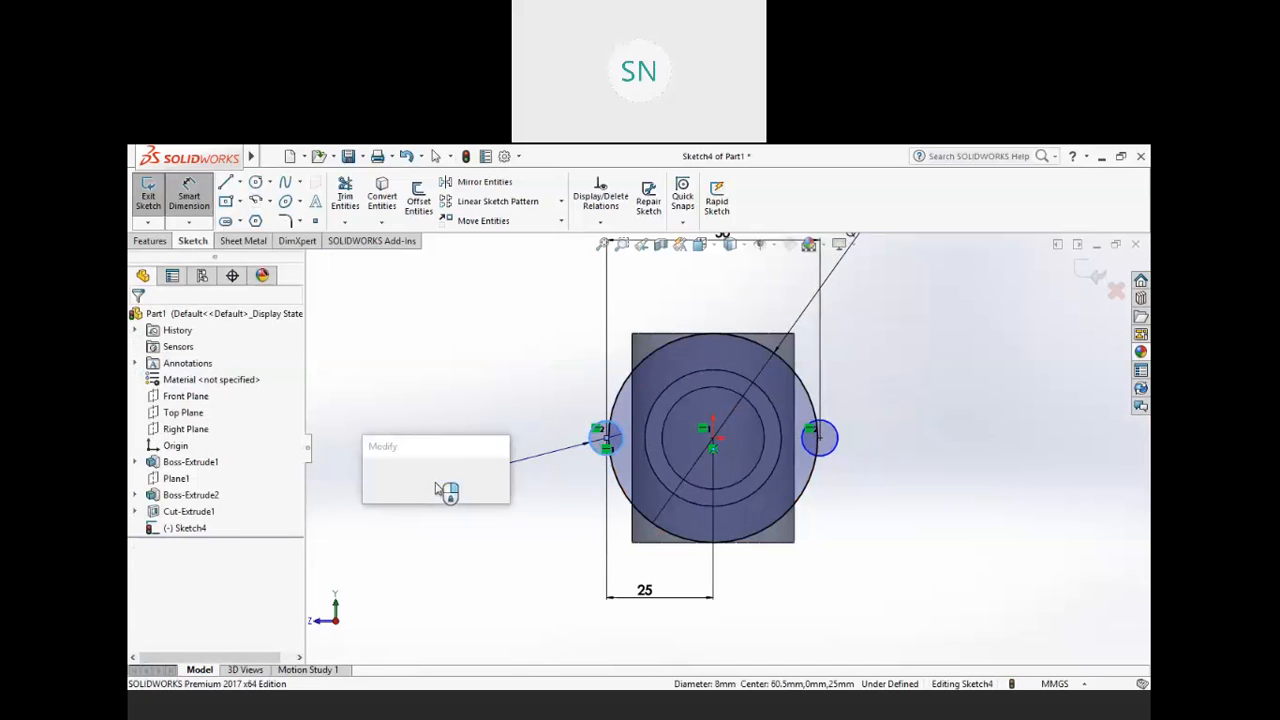
{"action": "left_click", "coordinate": [372, 478]}
{"action": "right_click", "coordinate": [488, 318]}
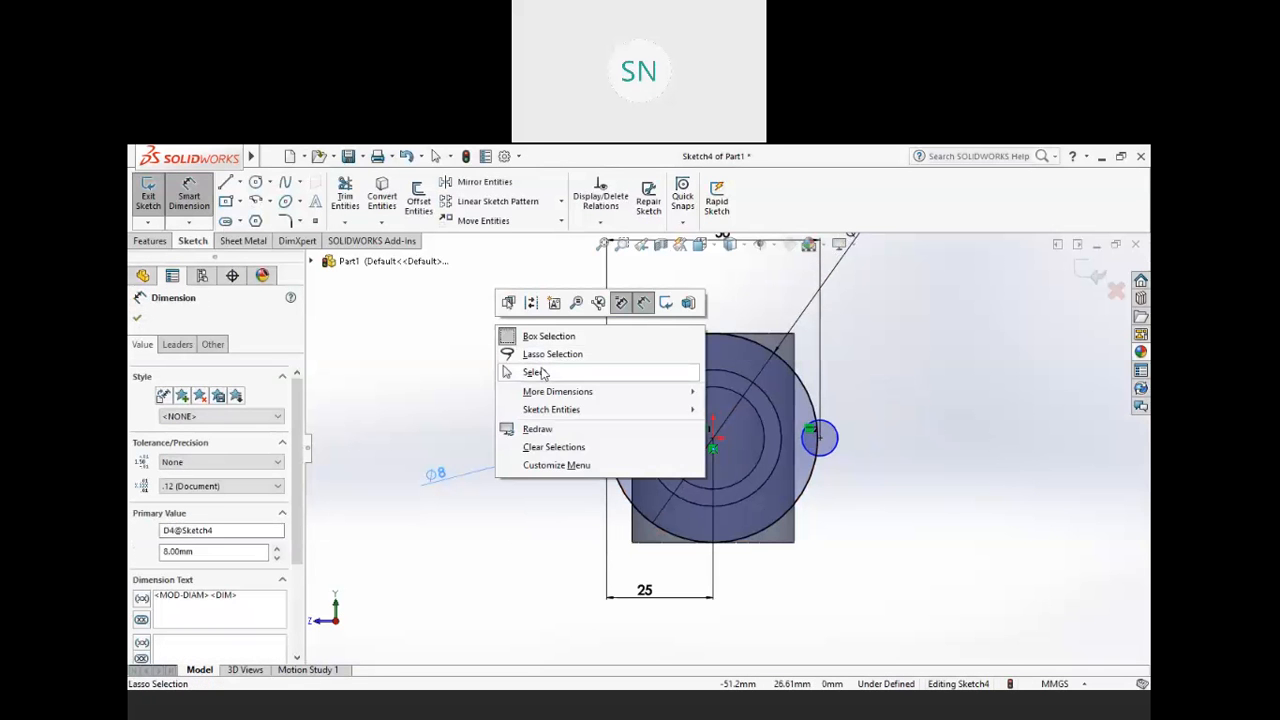
{"action": "left_click", "coordinate": [540, 372]}
- Add an equal relation between the two small hole circles
{"action": "left_click", "coordinate": [594, 440]}
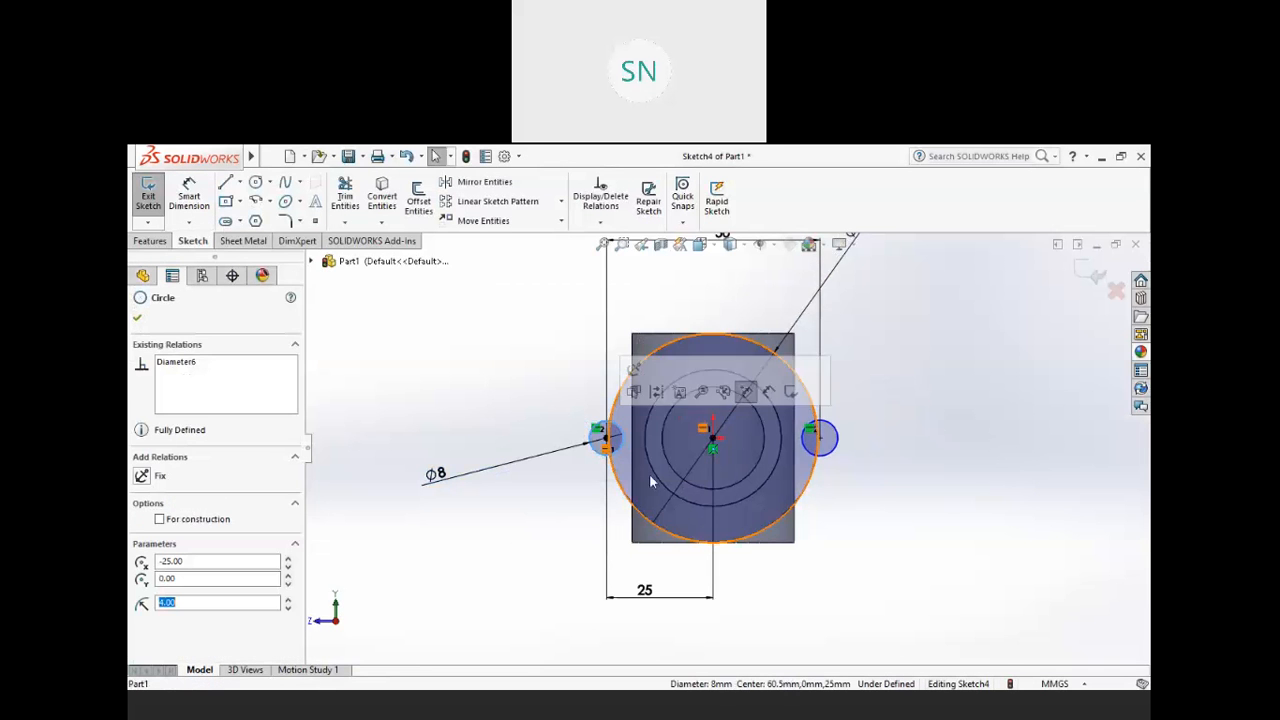
{"action": "left_click", "coordinate": [838, 447], "text": "ctrl"}
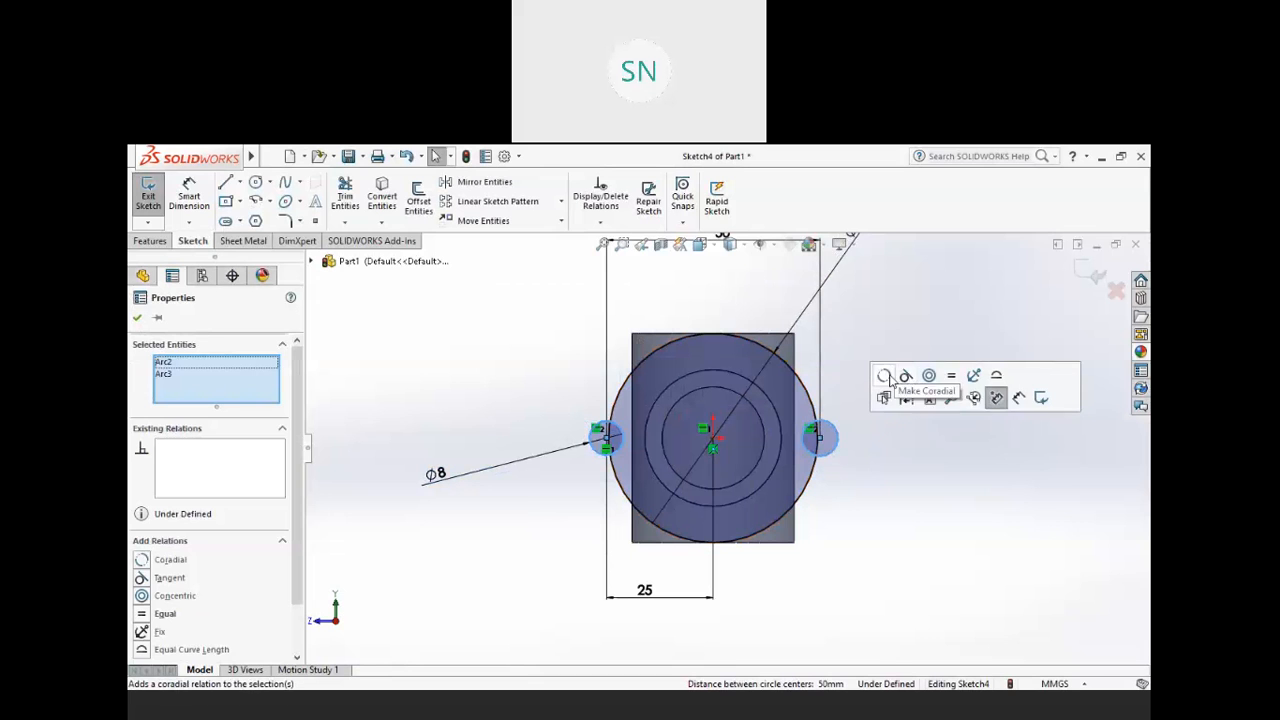
{"action": "left_click", "coordinate": [955, 378]}
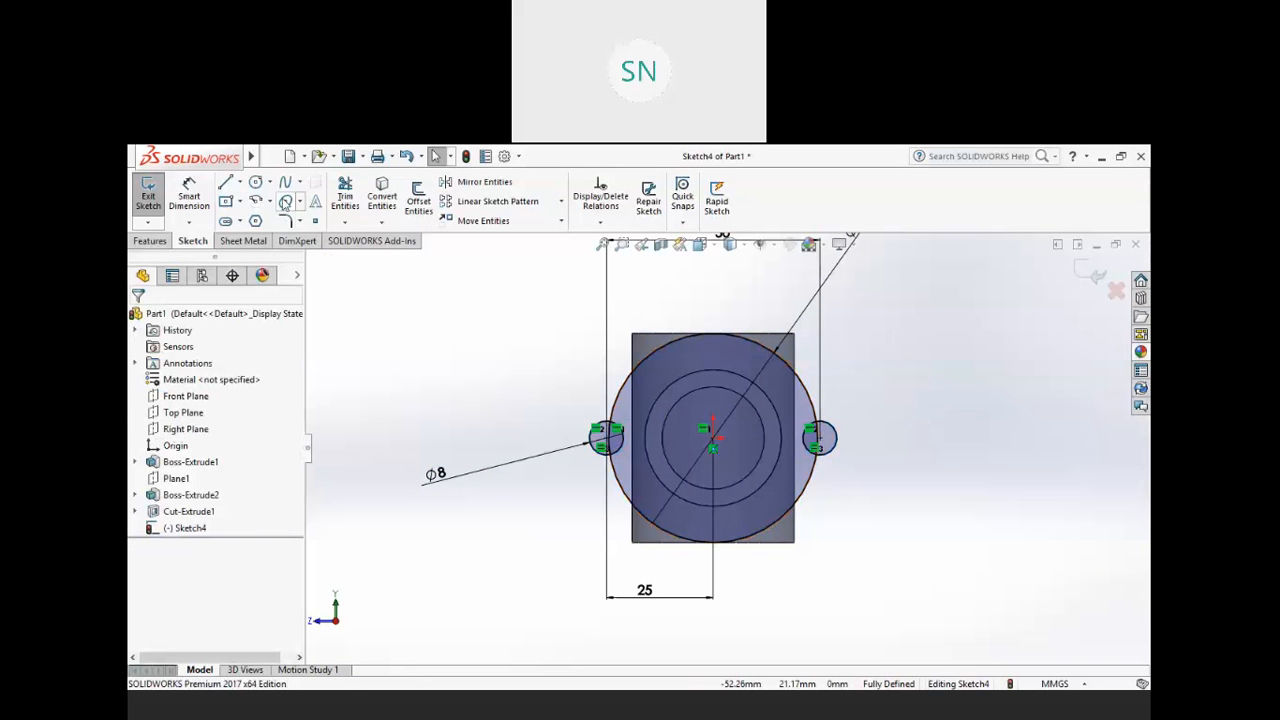
- Draw a larger circle concentric with each of the two 8 mm hole circles
{"action": "left_click", "coordinate": [255, 183]}
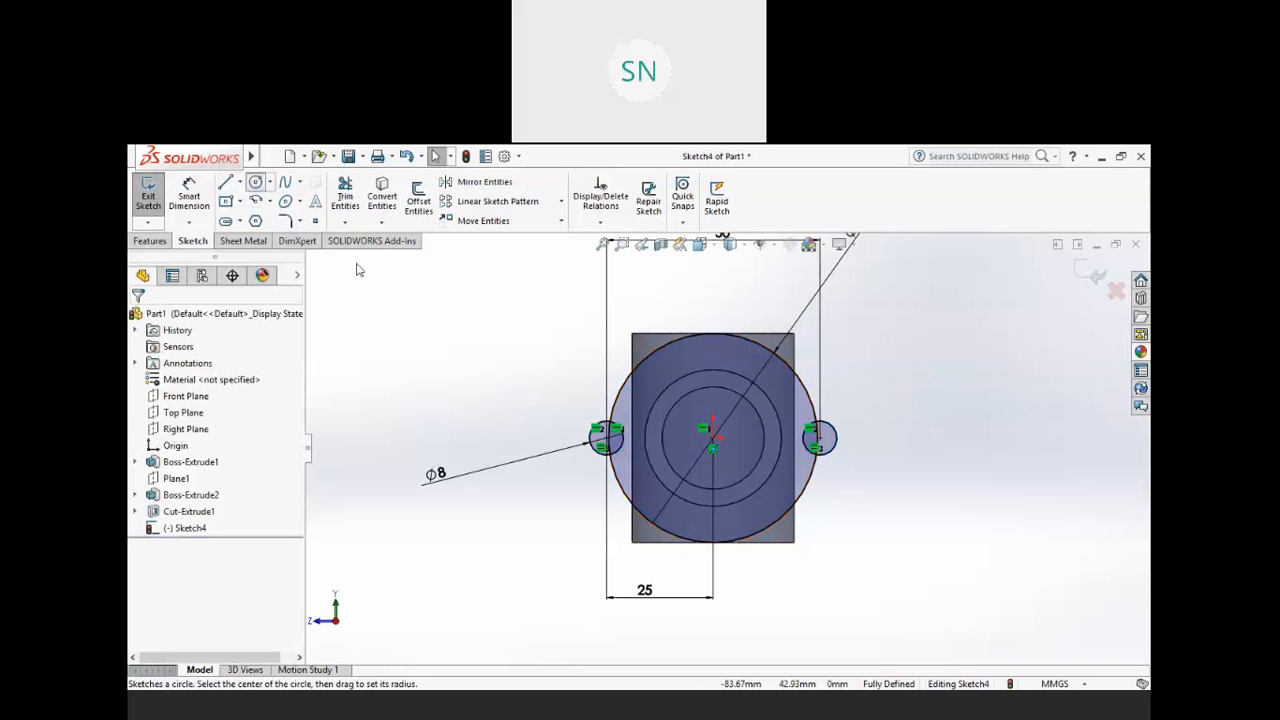
{"action": "left_click", "coordinate": [605, 437]}
{"action": "left_click", "coordinate": [556, 450]}
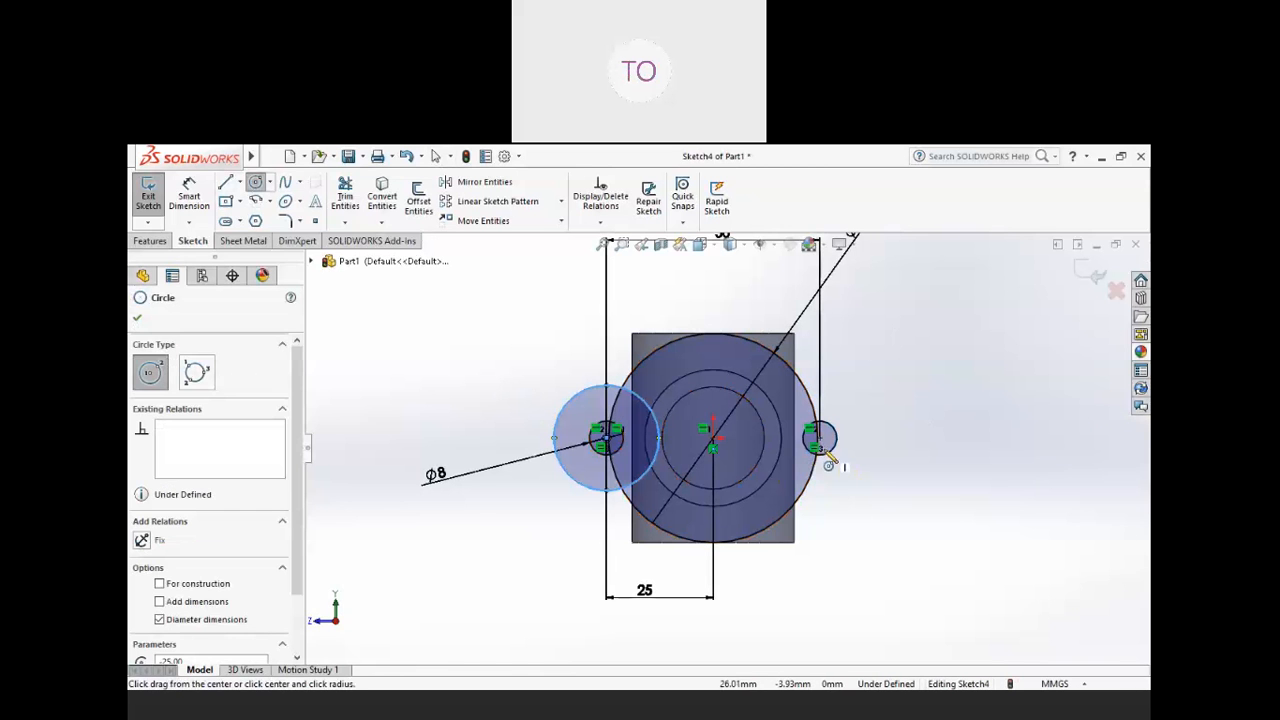
{"action": "left_click", "coordinate": [820, 438]}
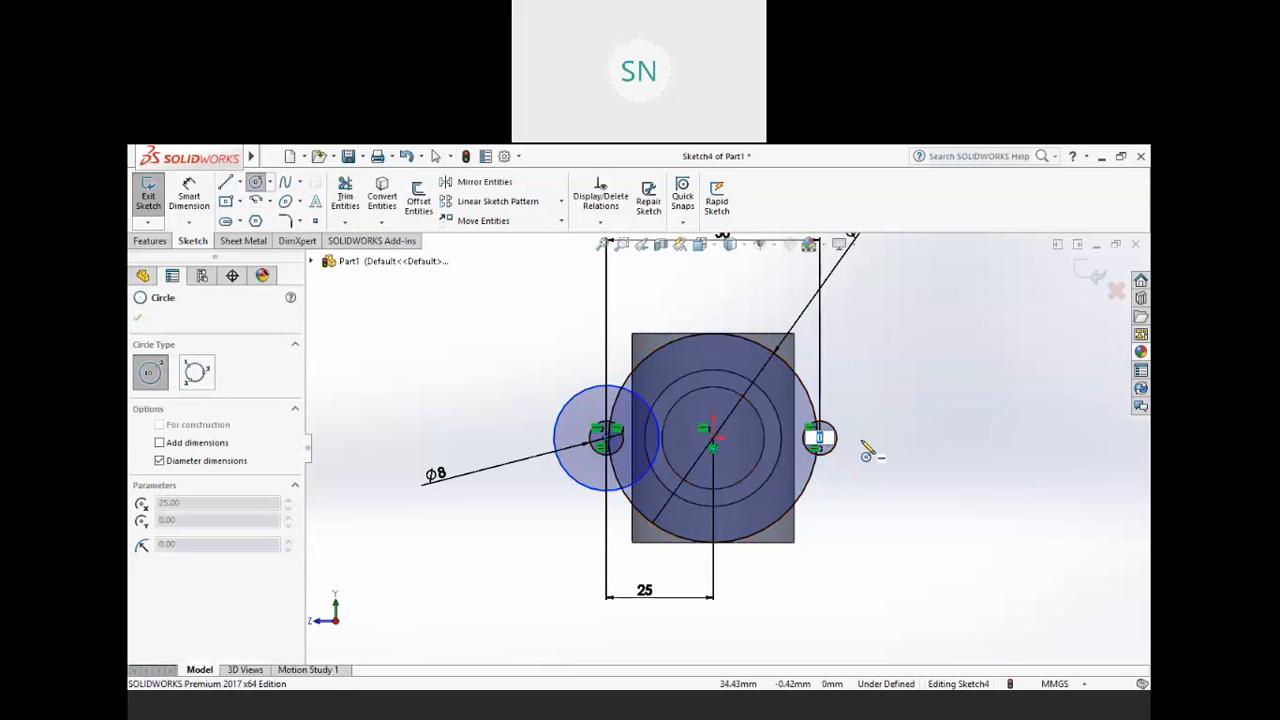
{"action": "left_click", "coordinate": [865, 451]}
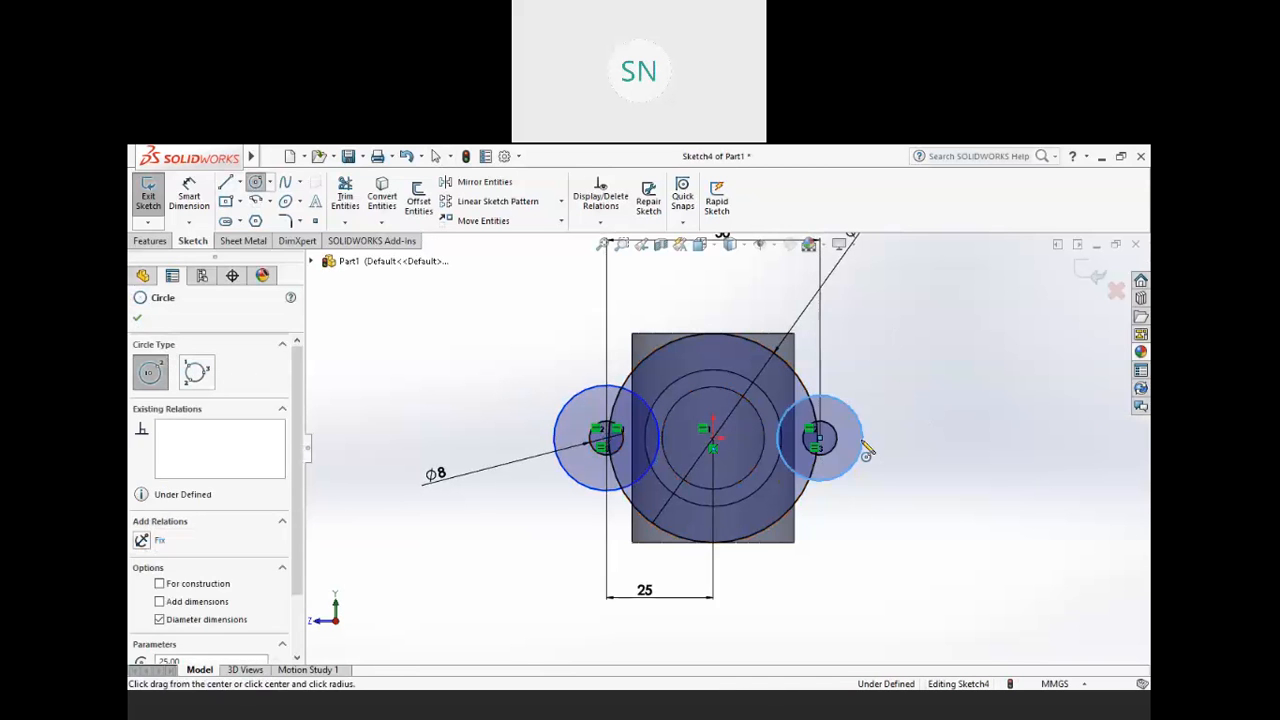
{"action": "right_click", "coordinate": [865, 320]}
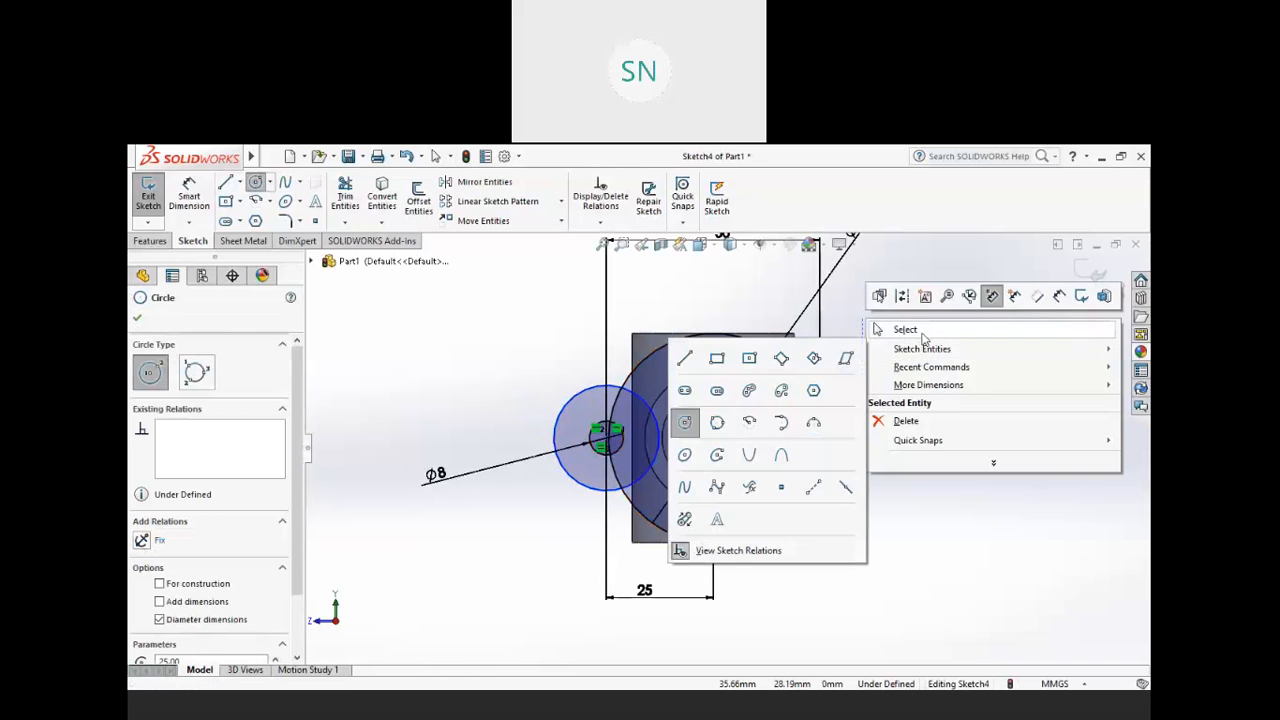
{"action": "left_click", "coordinate": [924, 332]}
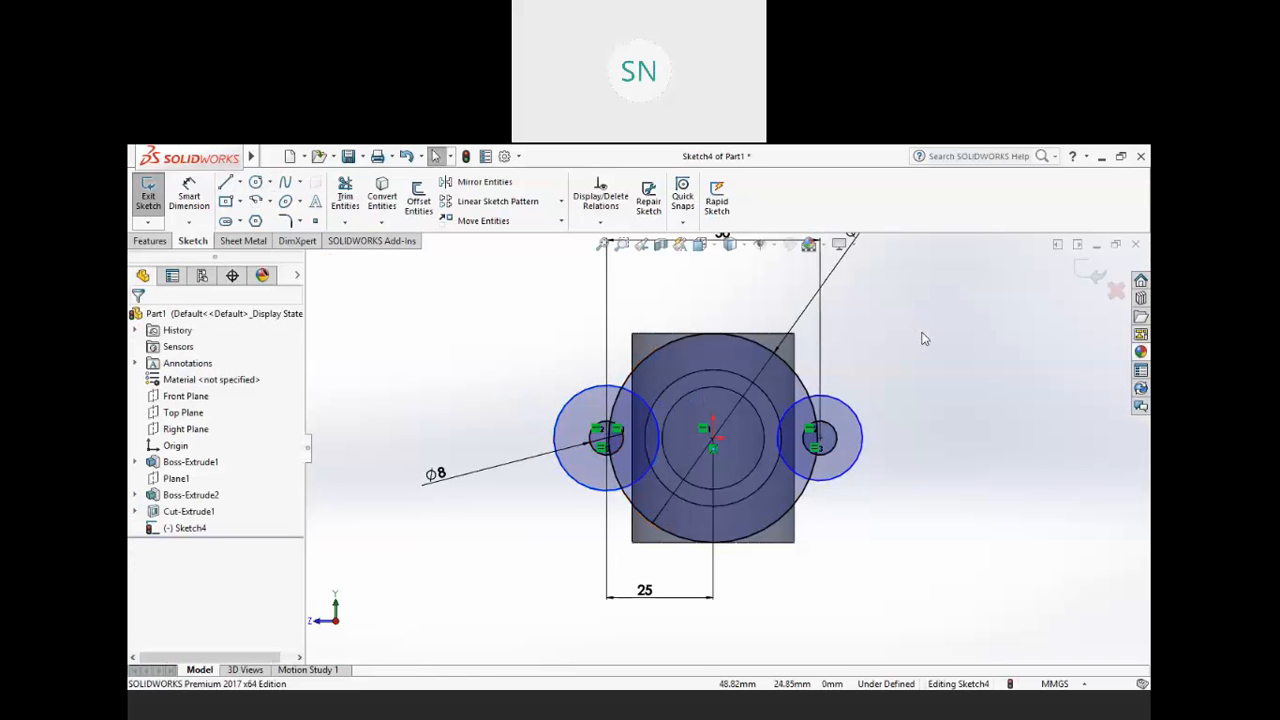
- Set the diameter of the outer circle around the left hole to 20 mm
{"action": "left_click", "coordinate": [189, 197]}
{"action": "left_click", "coordinate": [556, 427]}
{"action": "left_click", "coordinate": [514, 441]}
{"action": "type", "text": "20"}
{"action": "key", "text": "Return"}
{"action": "right_click", "coordinate": [880, 370]}
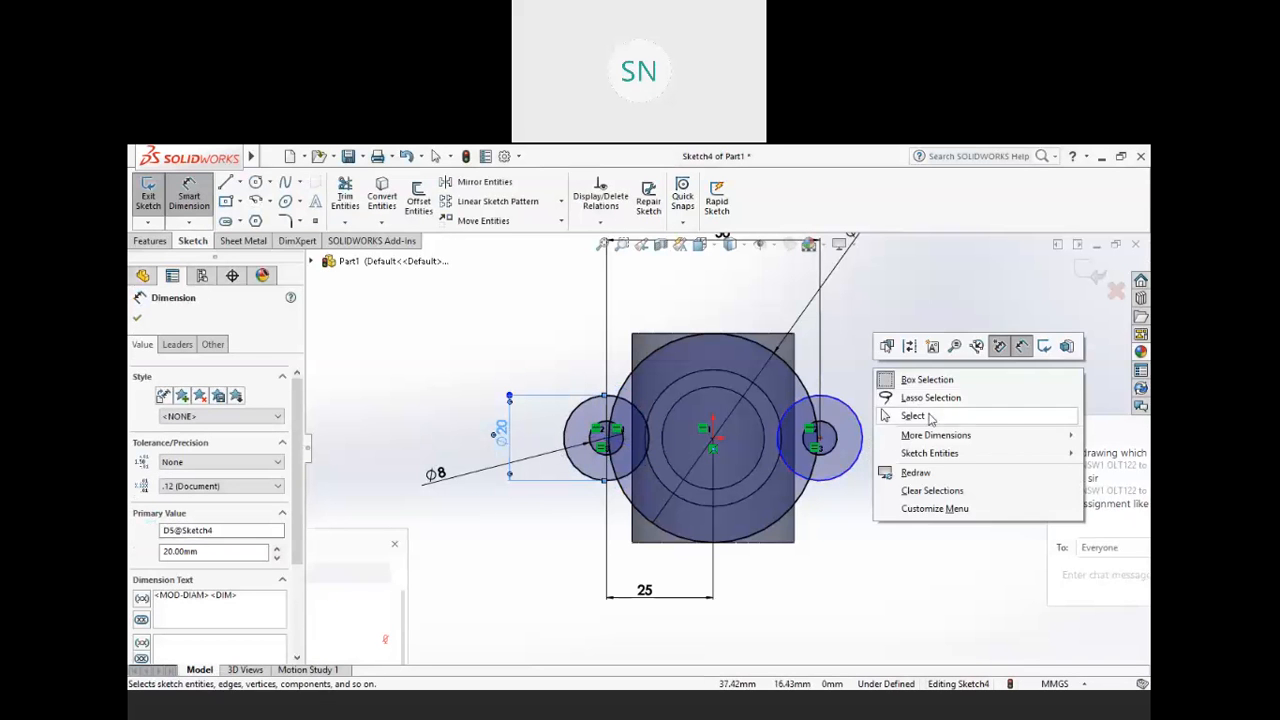
{"action": "left_click", "coordinate": [918, 416]}
- Add an equal relation between the two outer circles around the 8 mm holes
{"action": "left_click", "coordinate": [617, 438]}
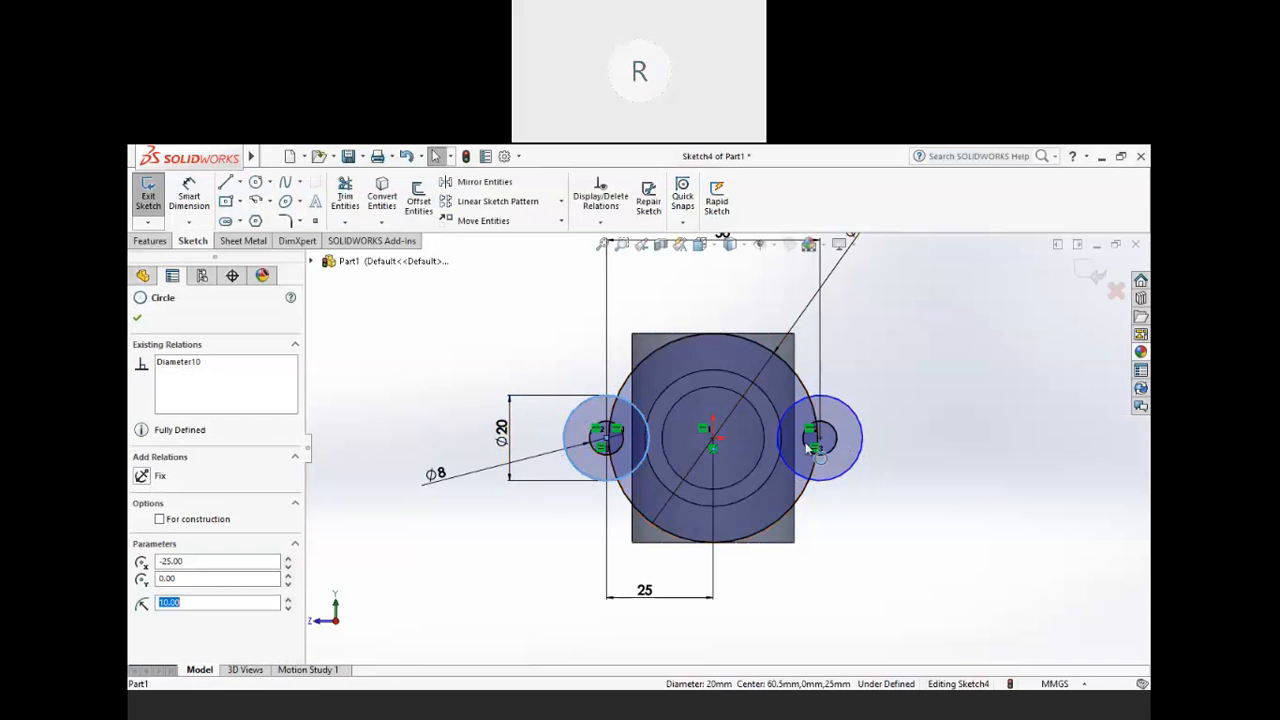
{"action": "left_click", "coordinate": [866, 437], "text": "ctrl"}
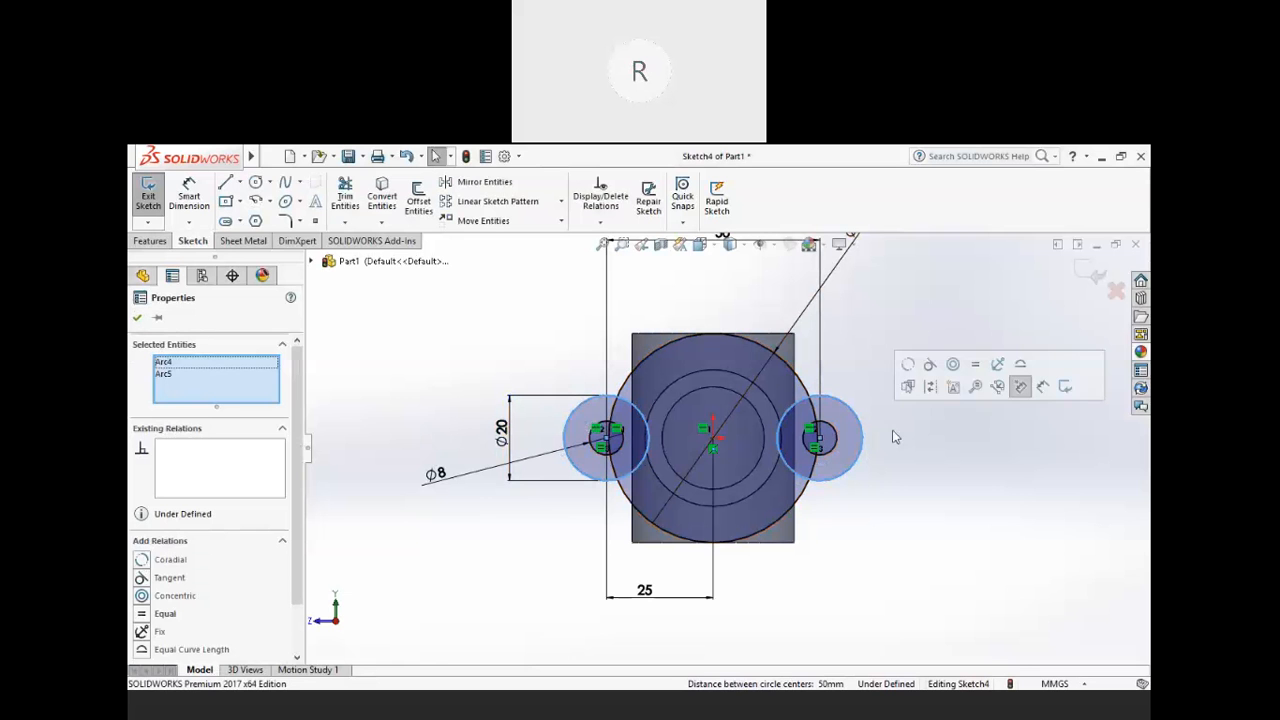
{"action": "left_click", "coordinate": [976, 366]}
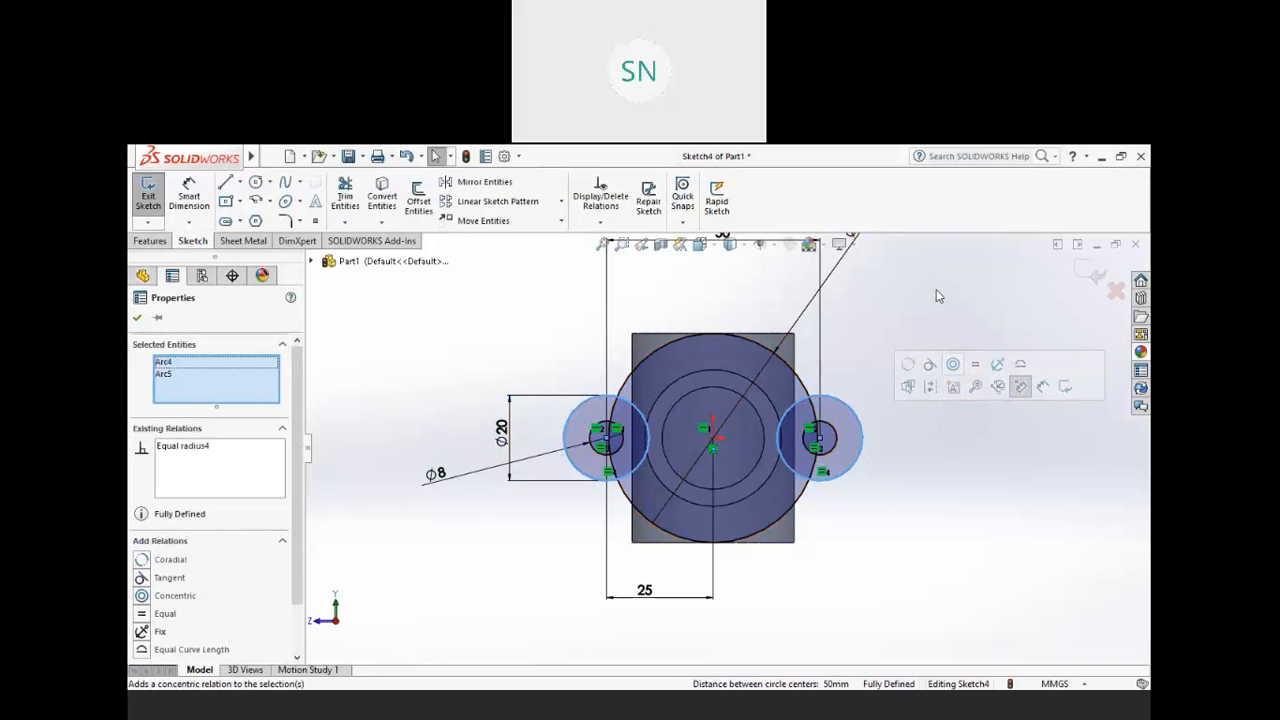
{"action": "left_click", "coordinate": [975, 405]}
- Check the flange dimensions in the PDF drawing and set the large central circle's diameter to 48 mm
{"action": "key", "text": "alt+Tab"}
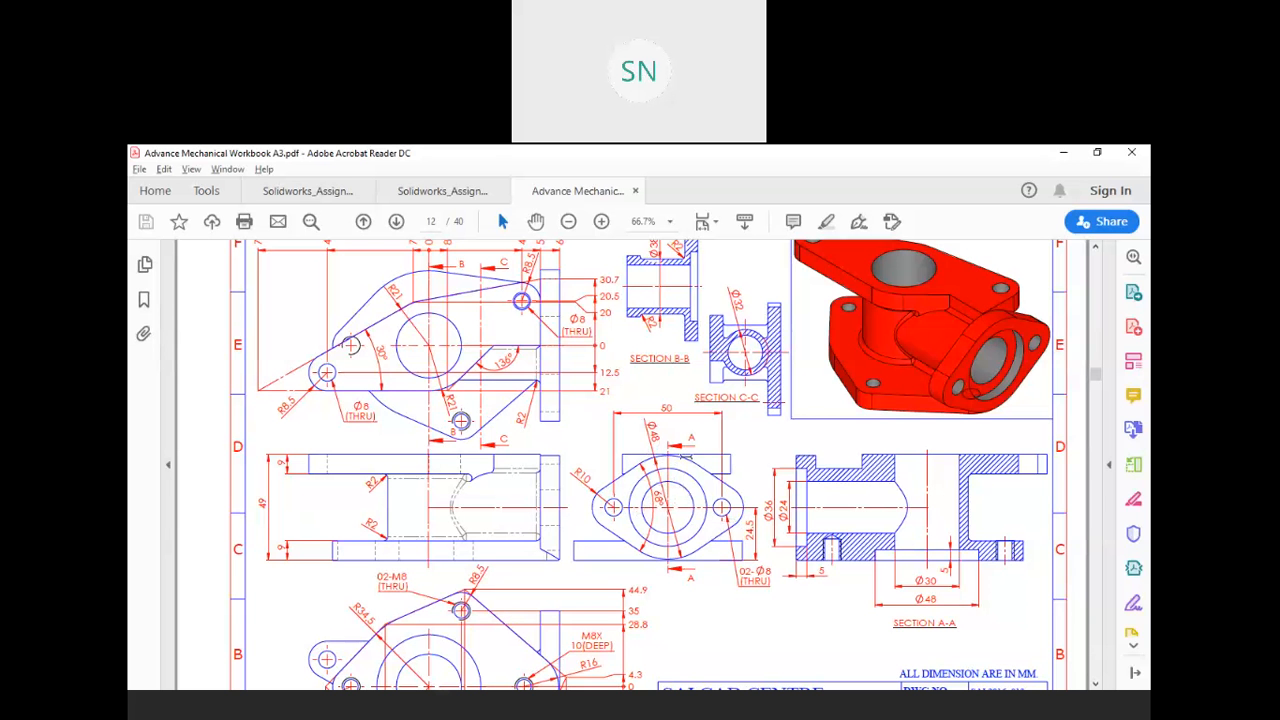
{"action": "key", "text": "alt+Tab"}
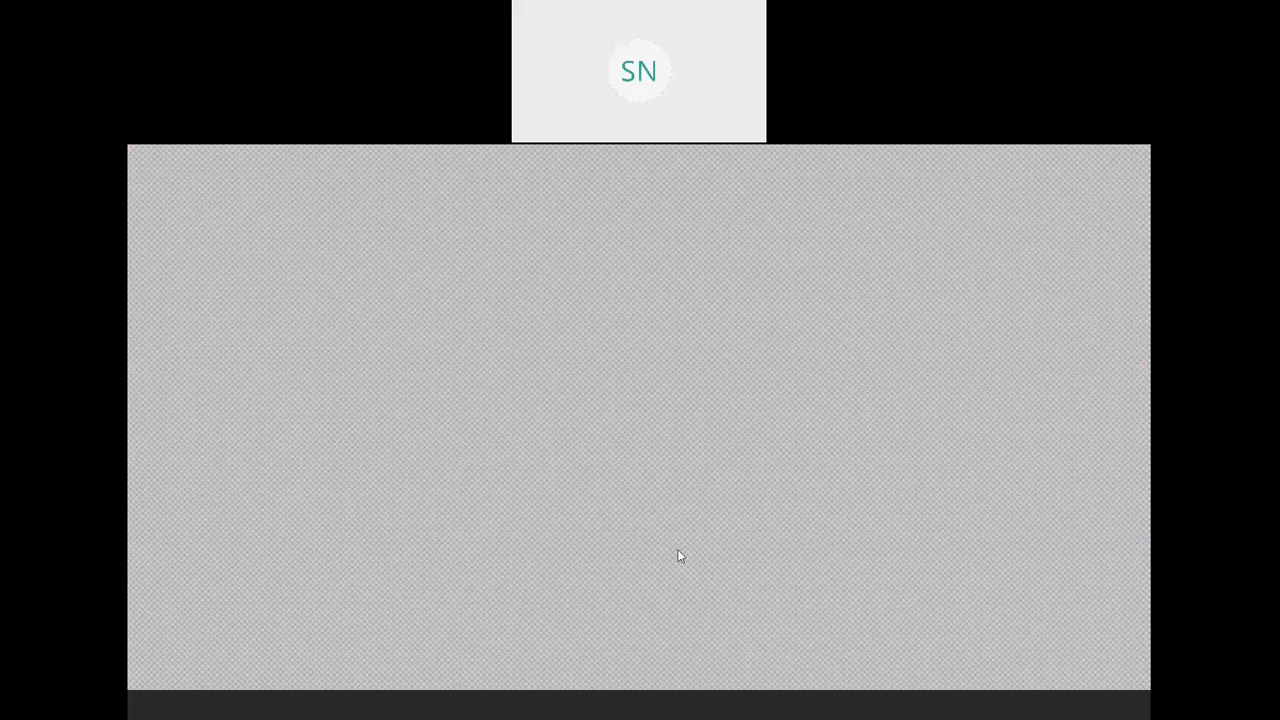
{"action": "scroll", "coordinate": [689, 527], "scroll_direction": "up", "scroll_amount": 4}
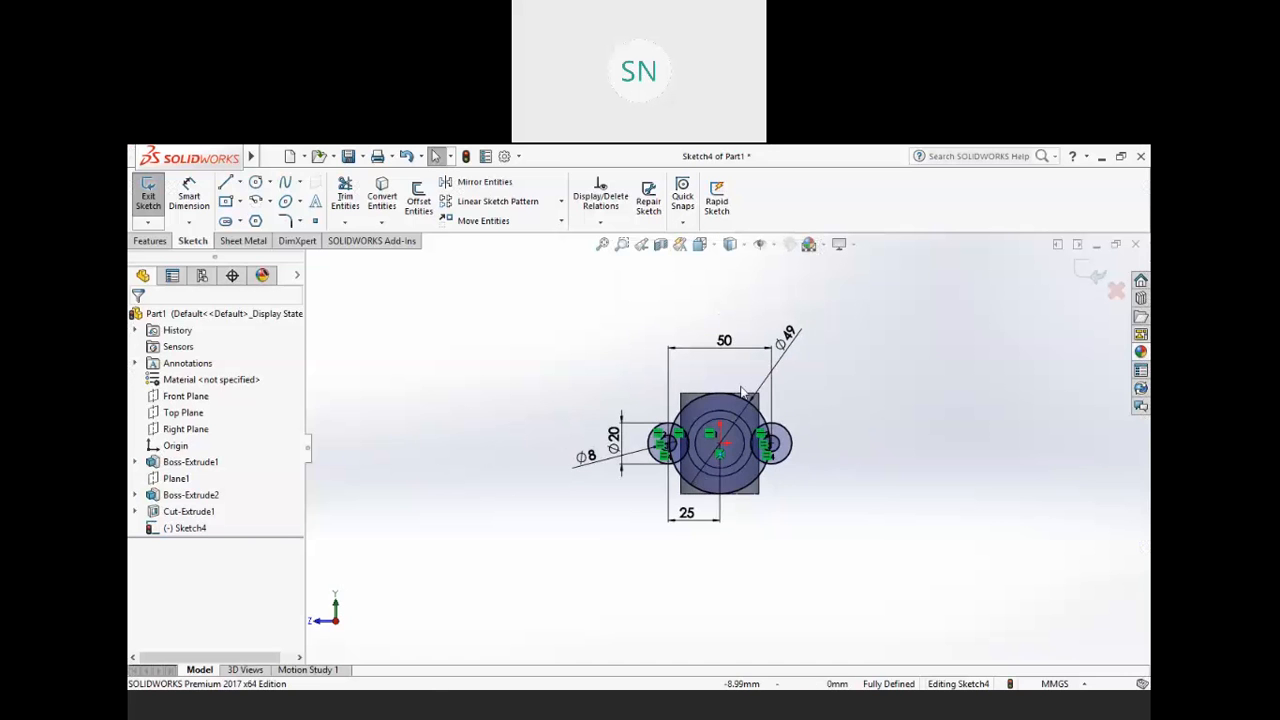
{"action": "scroll", "coordinate": [757, 360], "scroll_direction": "down", "scroll_amount": 3}
{"action": "left_click", "coordinate": [817, 319]}
{"action": "double_click", "coordinate": [814, 321]}
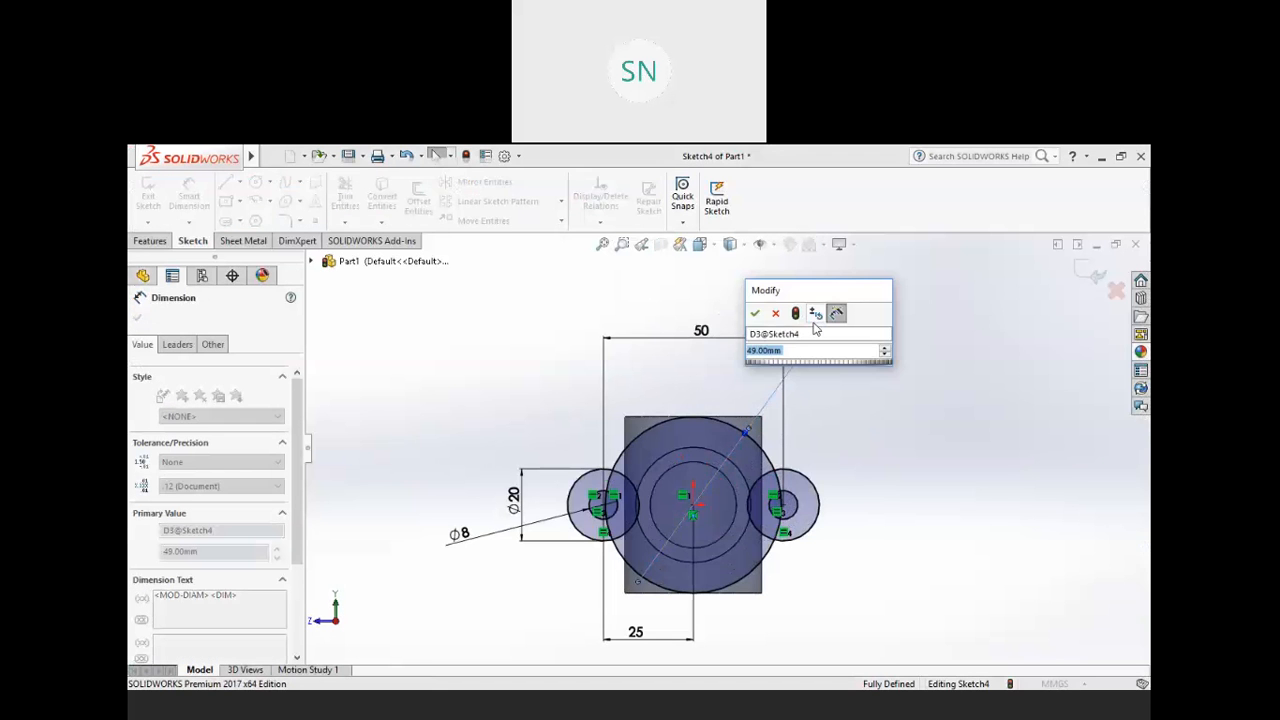
{"action": "type", "text": "4"}
{"action": "key", "text": "Return"}
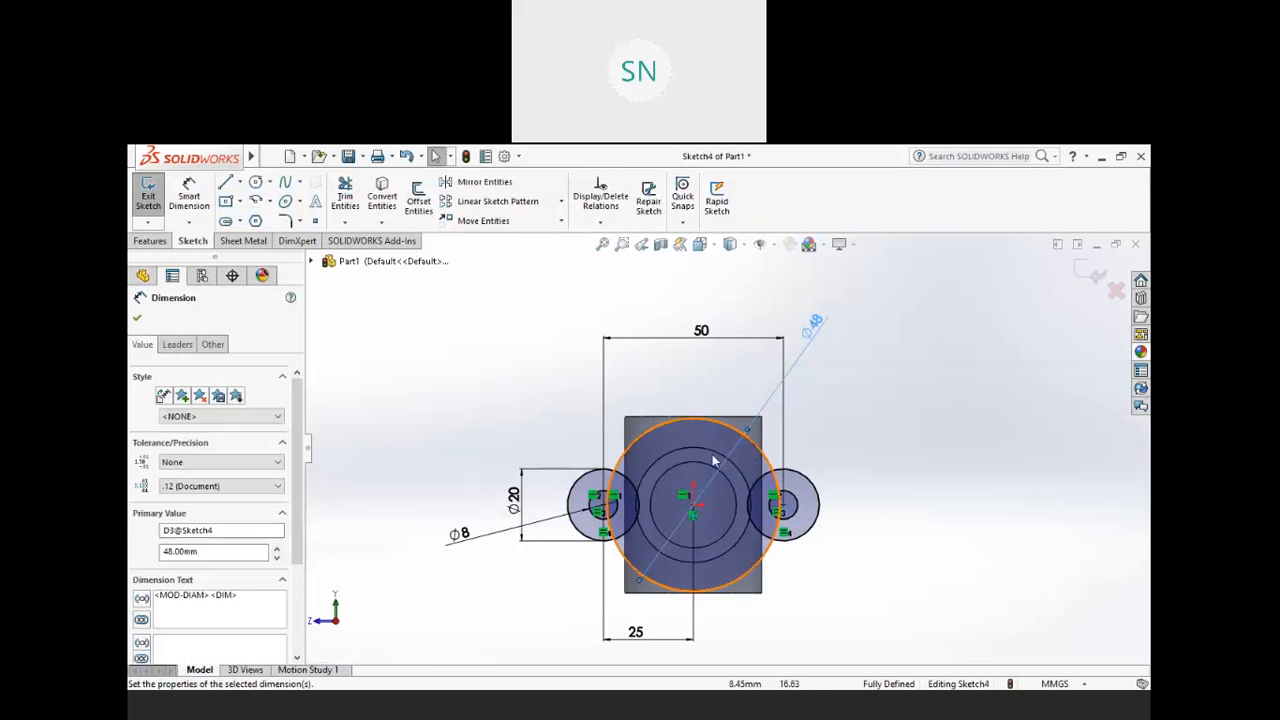
- Draw a slanted line about 25 mm long from the left 20 mm circle's upper edge to the large circle's upper-left edge
{"action": "scroll", "coordinate": [665, 450], "scroll_direction": "down", "scroll_amount": 3}
{"action": "left_click", "coordinate": [227, 183]}
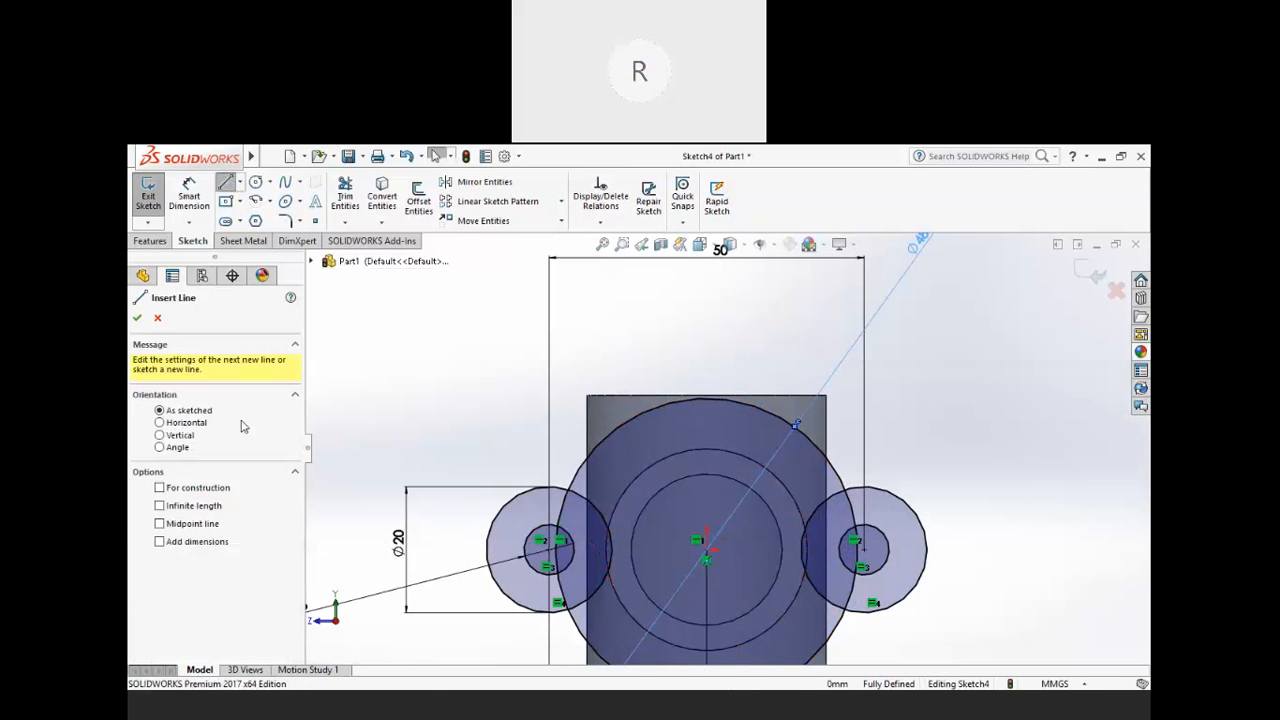
{"action": "left_click", "coordinate": [500, 515]}
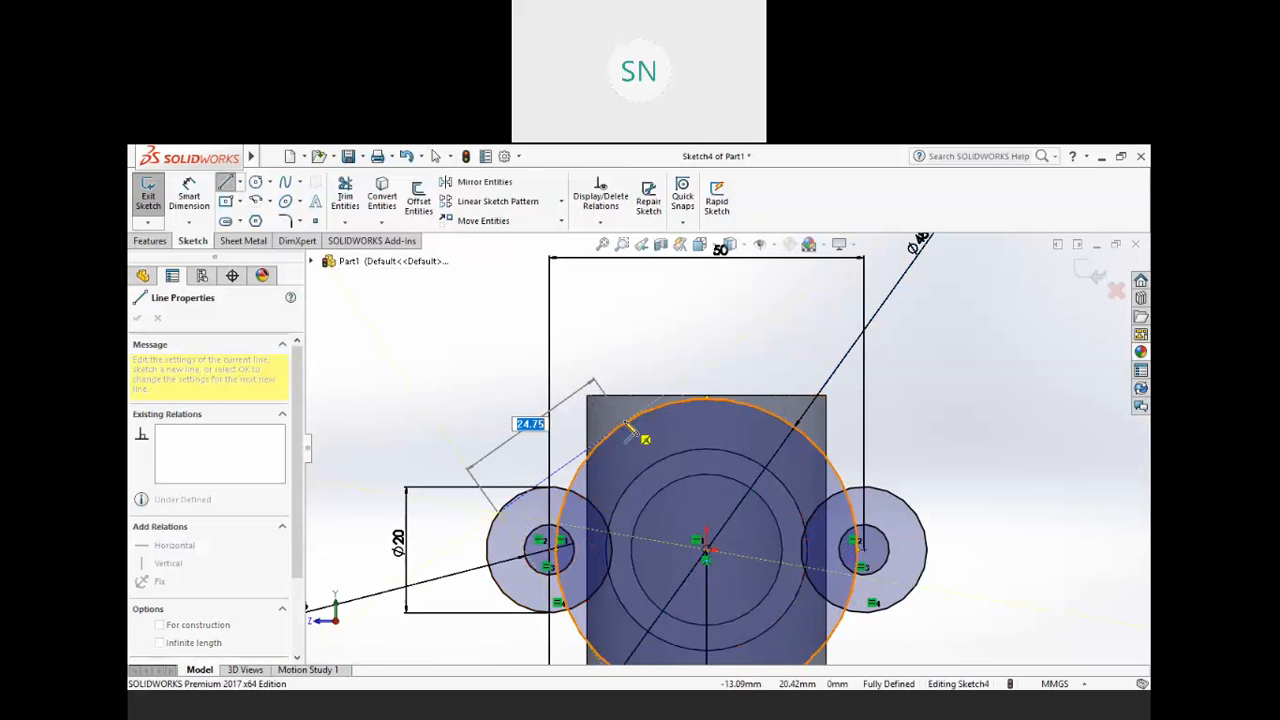
{"action": "left_click", "coordinate": [636, 418]}
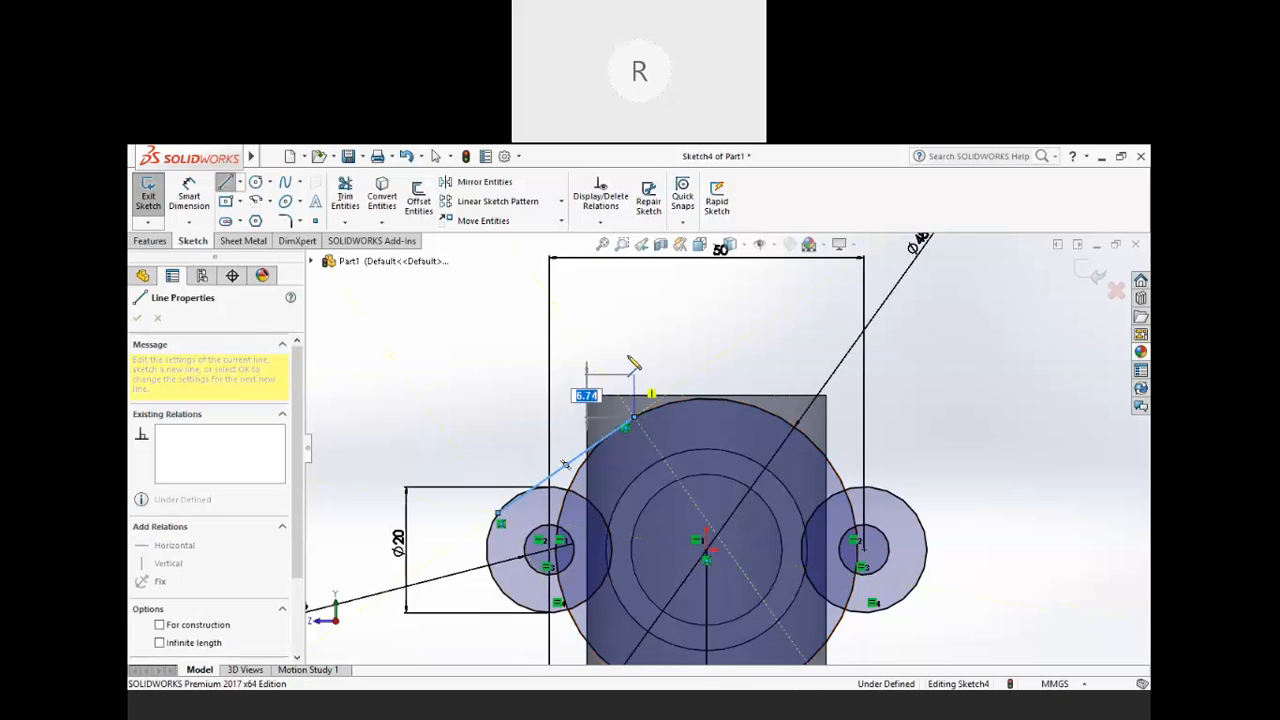
{"action": "right_click", "coordinate": [630, 357]}
{"action": "left_click", "coordinate": [658, 366]}
- Add a tangent relation between the slanted line and the left 20 mm circle
{"action": "scroll", "coordinate": [650, 432], "scroll_direction": "down", "scroll_amount": 5}
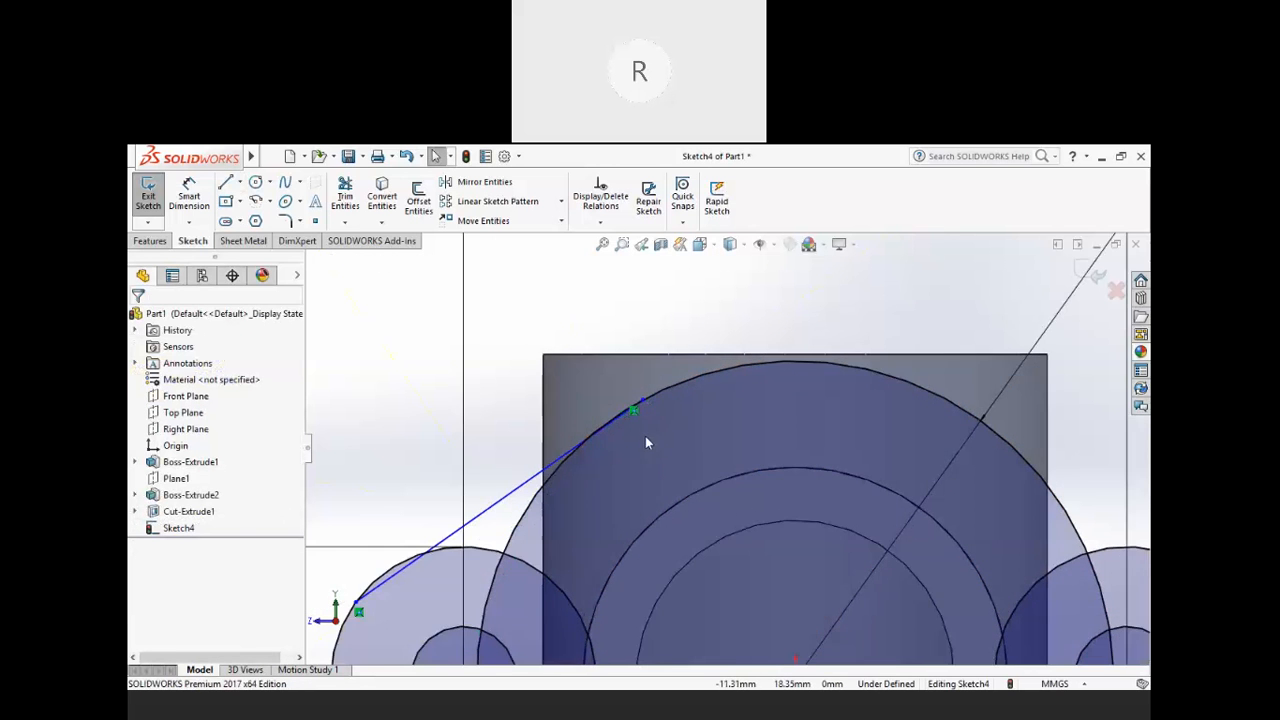
{"action": "scroll", "coordinate": [690, 350], "scroll_direction": "up", "scroll_amount": 3}
{"action": "scroll", "coordinate": [624, 516], "scroll_direction": "down", "scroll_amount": 3}
{"action": "left_click", "coordinate": [523, 481]}
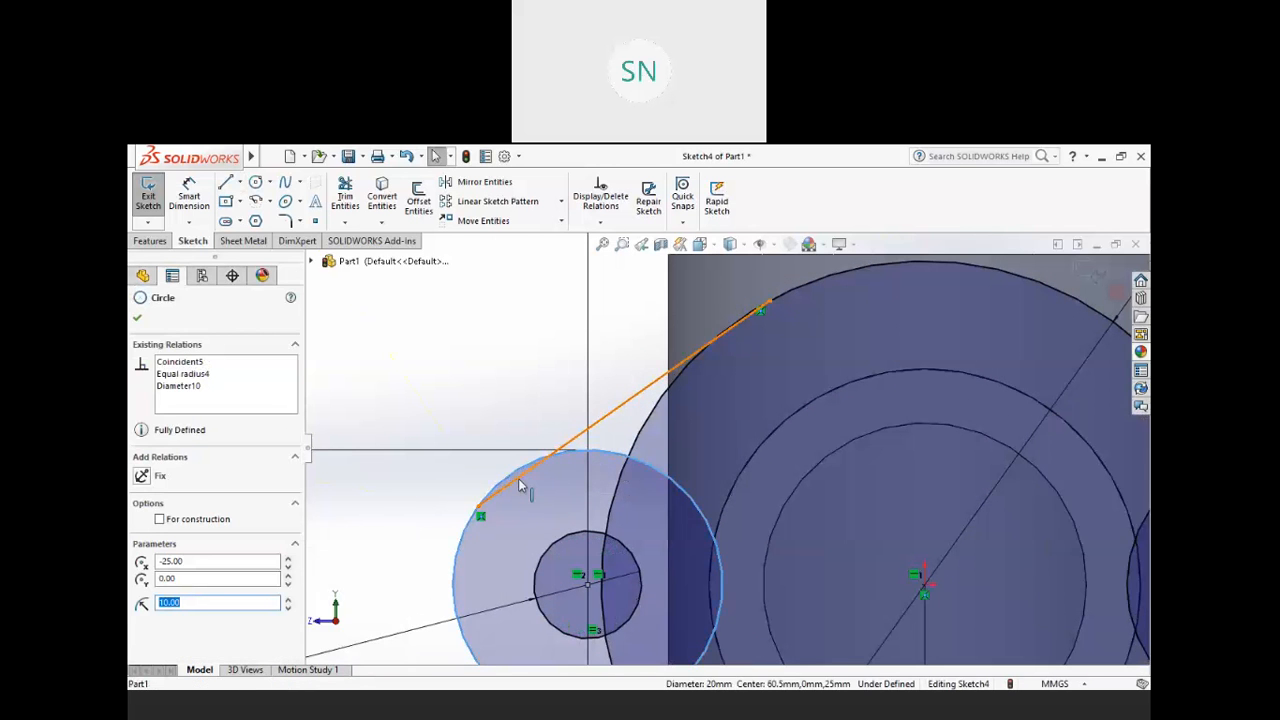
{"action": "left_click", "coordinate": [572, 441], "text": "ctrl"}
{"action": "left_click", "coordinate": [562, 414]}
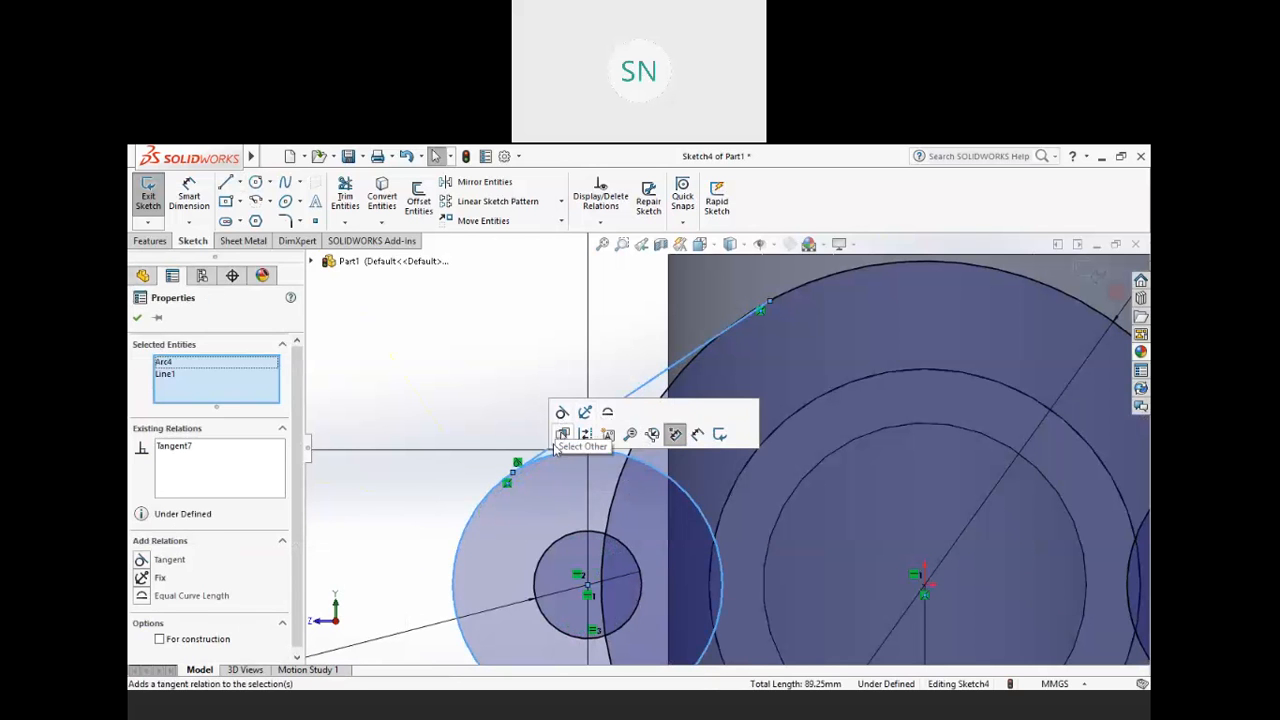
{"action": "key", "text": "Escape"}
- Add a tangent relation between the slanted line and the 48 mm circle
{"action": "left_click", "coordinate": [655, 380]}
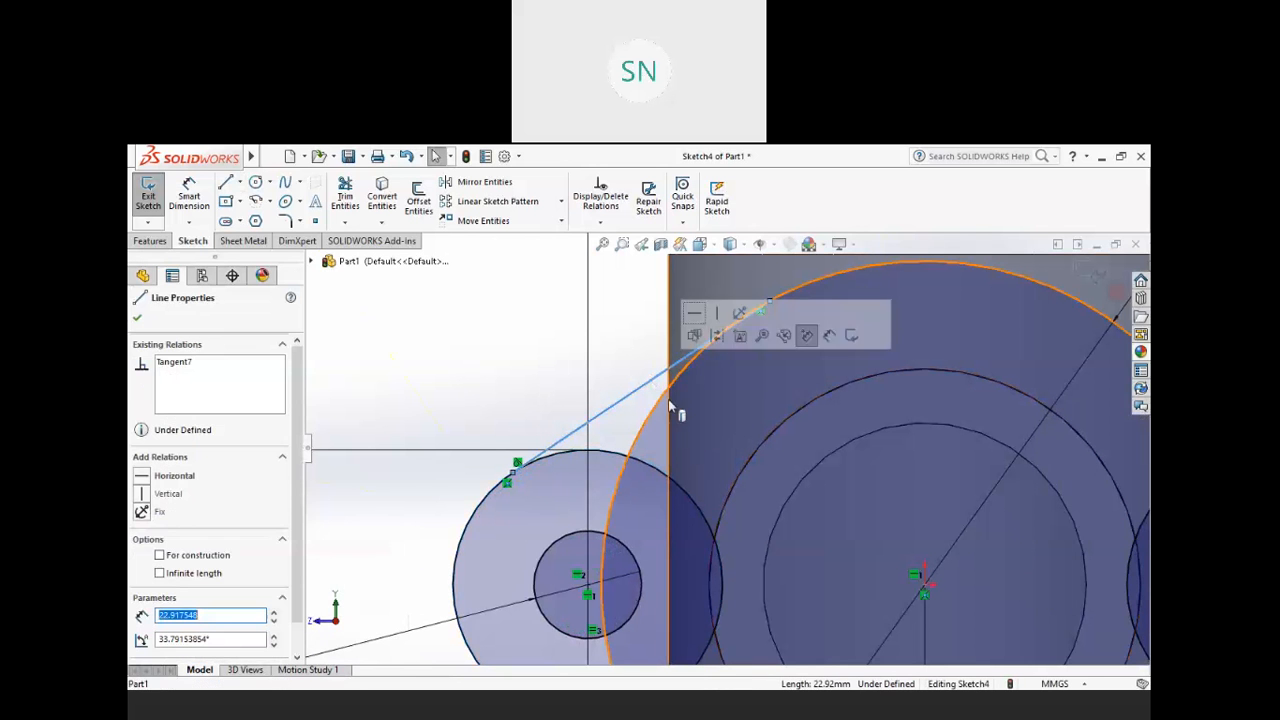
{"action": "left_click", "coordinate": [665, 395]}
{"action": "left_click", "coordinate": [688, 358], "text": "ctrl"}
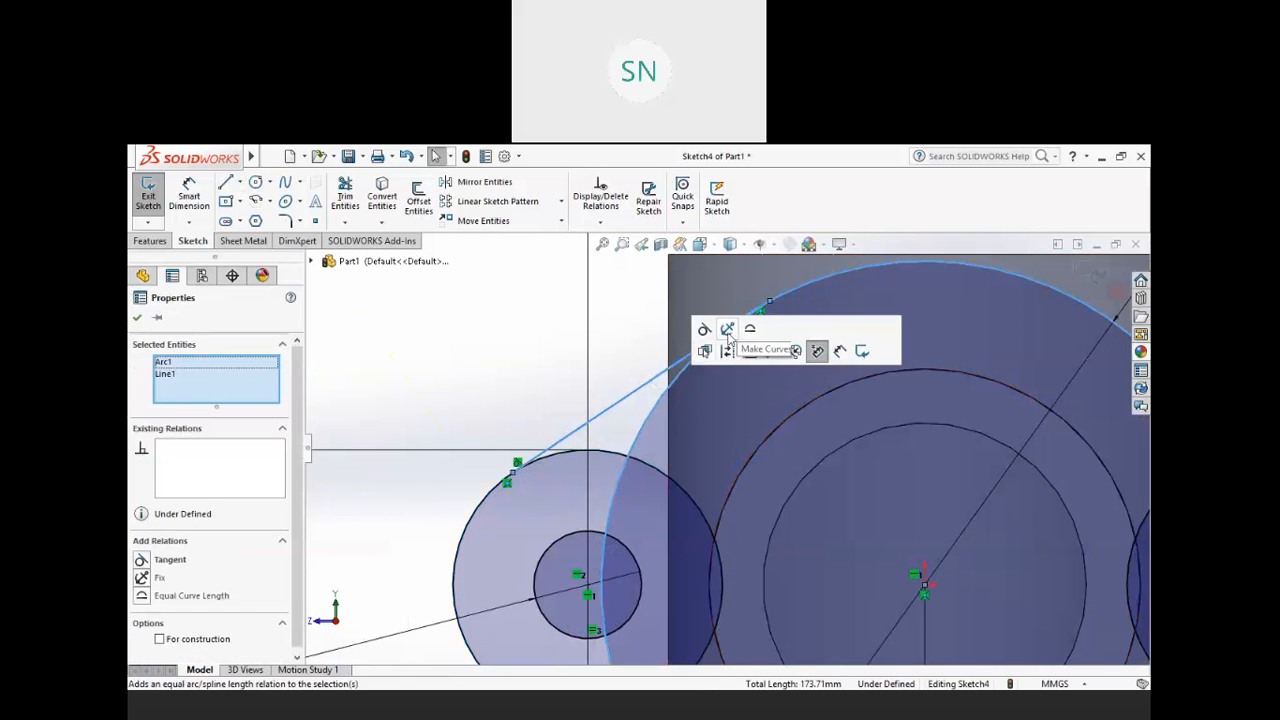
{"action": "left_click", "coordinate": [710, 342]}
{"action": "left_click", "coordinate": [535, 352]}
- Draw a horizontal construction line from the left hole's center to the right hole's center
{"action": "scroll", "coordinate": [533, 353], "scroll_direction": "up", "scroll_amount": 7}
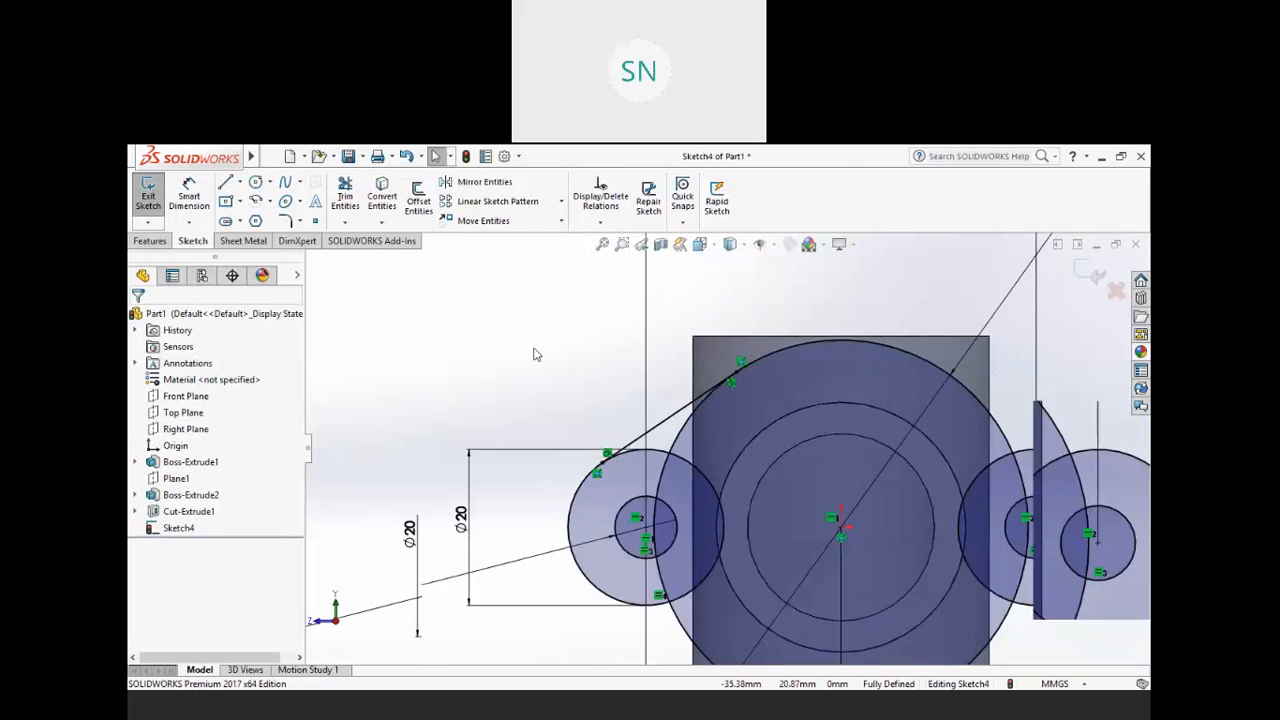
{"action": "scroll", "coordinate": [838, 528], "scroll_direction": "down", "scroll_amount": 3}
{"action": "scroll", "coordinate": [863, 453], "scroll_direction": "up", "scroll_amount": 1}
{"action": "scroll", "coordinate": [815, 353], "scroll_direction": "down", "scroll_amount": 2}
{"action": "scroll", "coordinate": [789, 383], "scroll_direction": "up", "scroll_amount": 3}
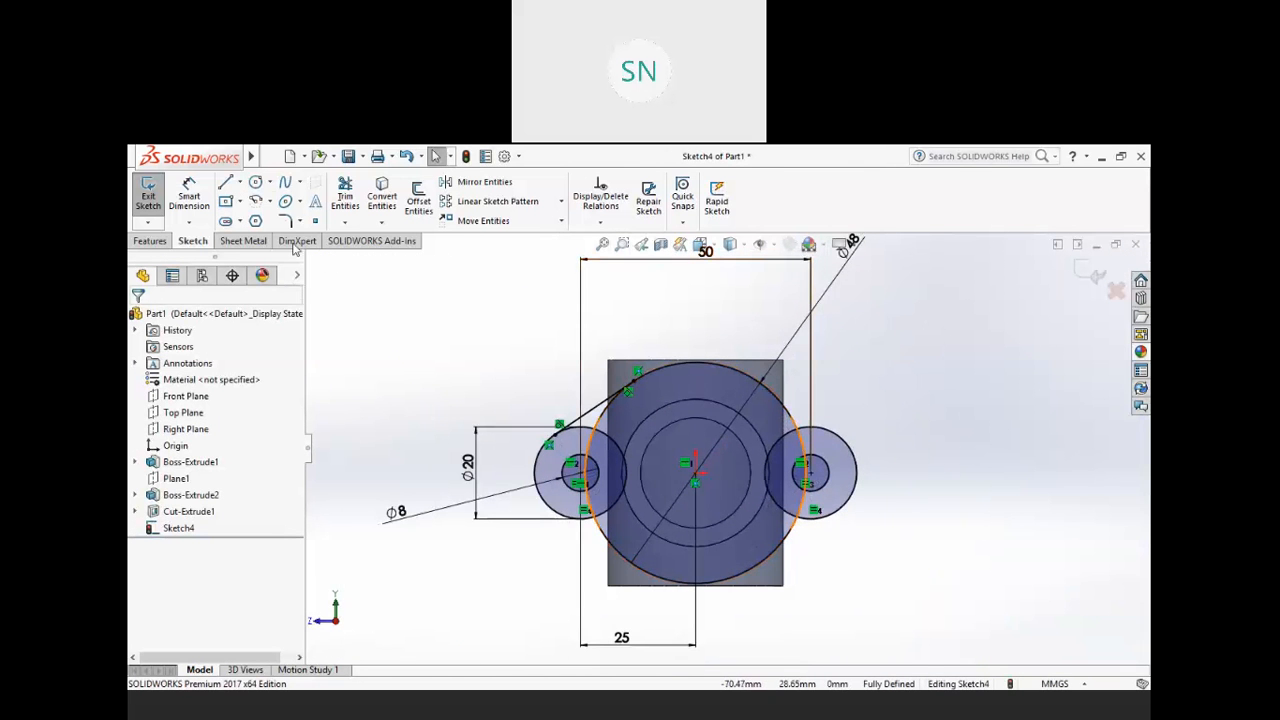
{"action": "left_click", "coordinate": [226, 183]}
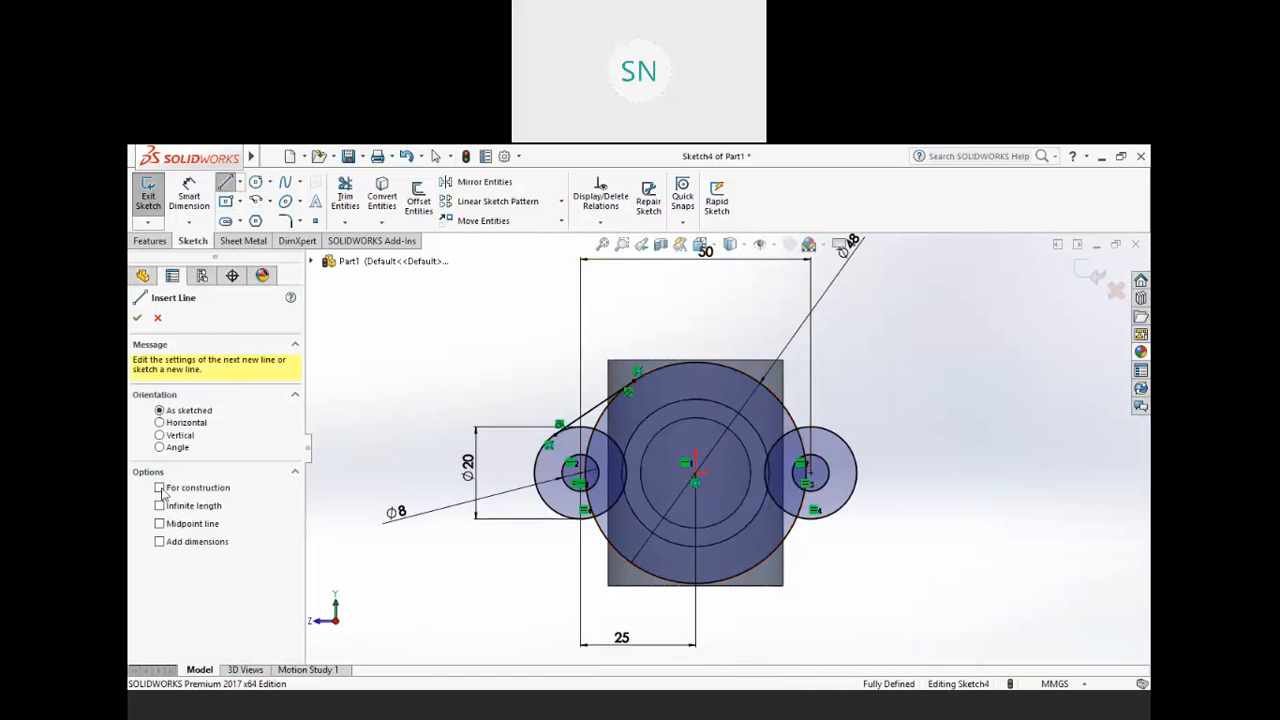
{"action": "left_click", "coordinate": [582, 474]}
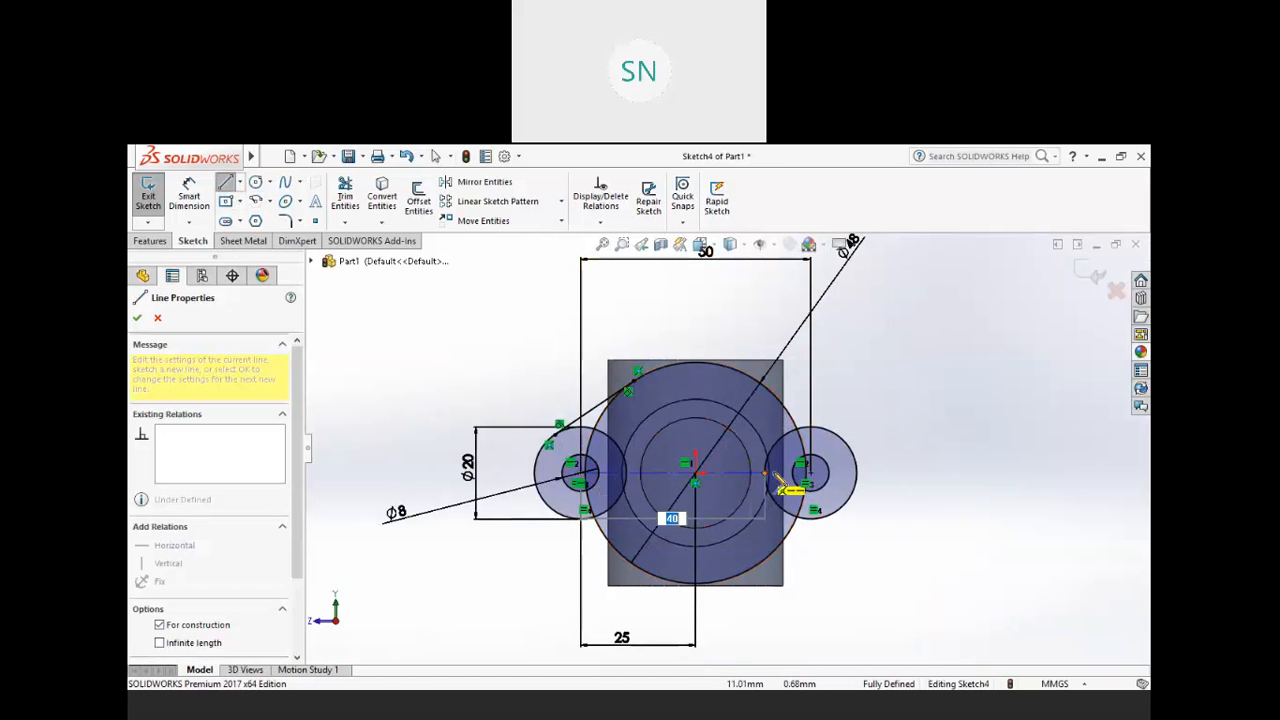
{"action": "right_click", "coordinate": [898, 393]}
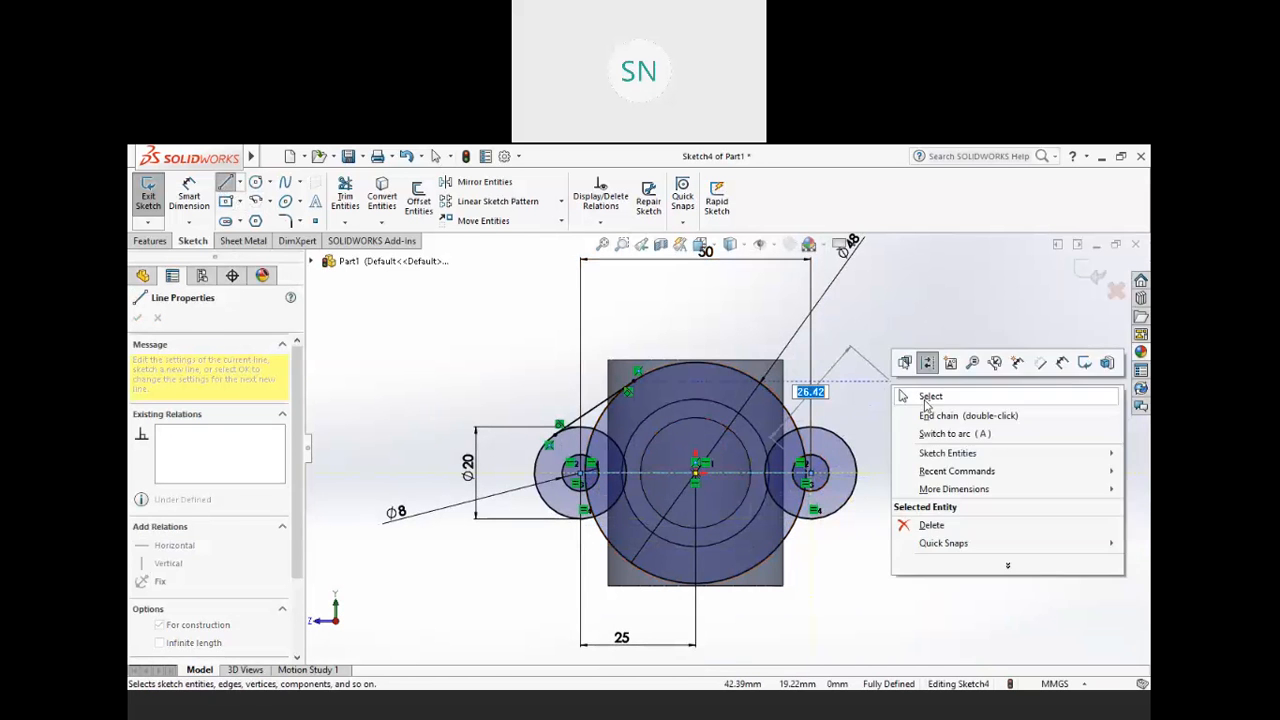
{"action": "left_click", "coordinate": [922, 397]}
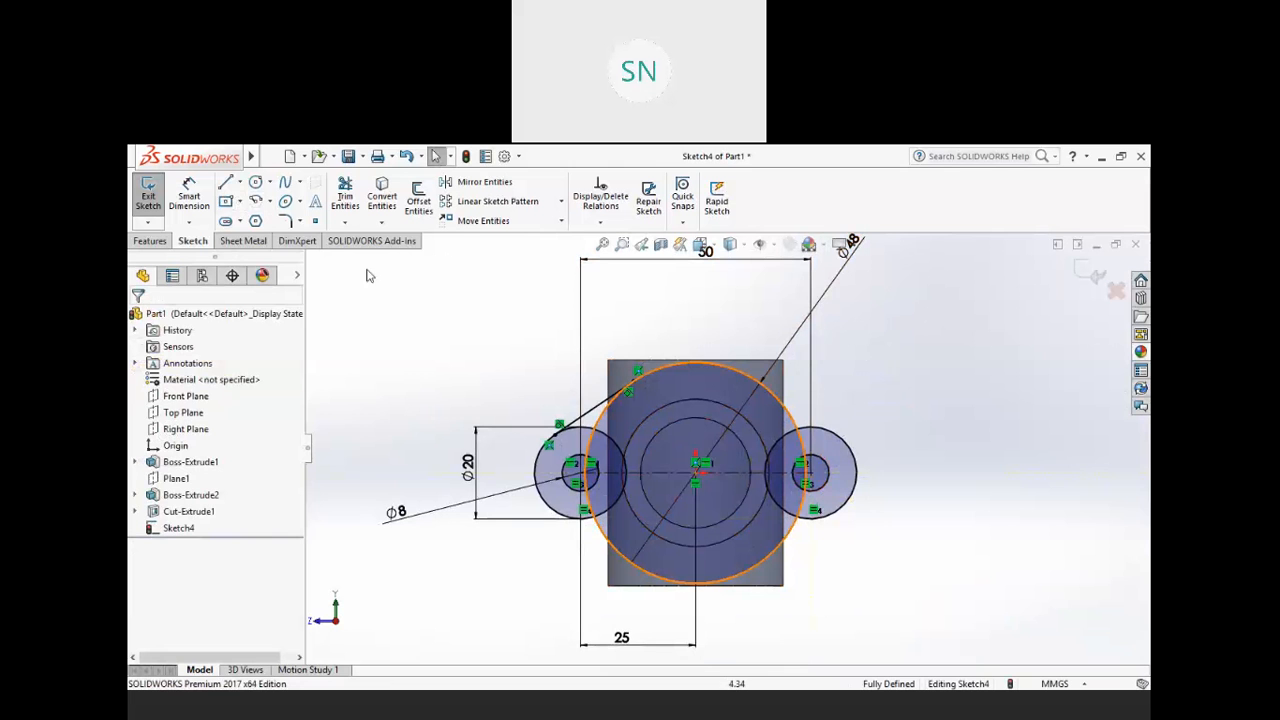
- Draw a vertical line across the 48 mm circle from its top to its bottom quadrant and make it construction geometry
{"action": "left_click", "coordinate": [225, 184]}
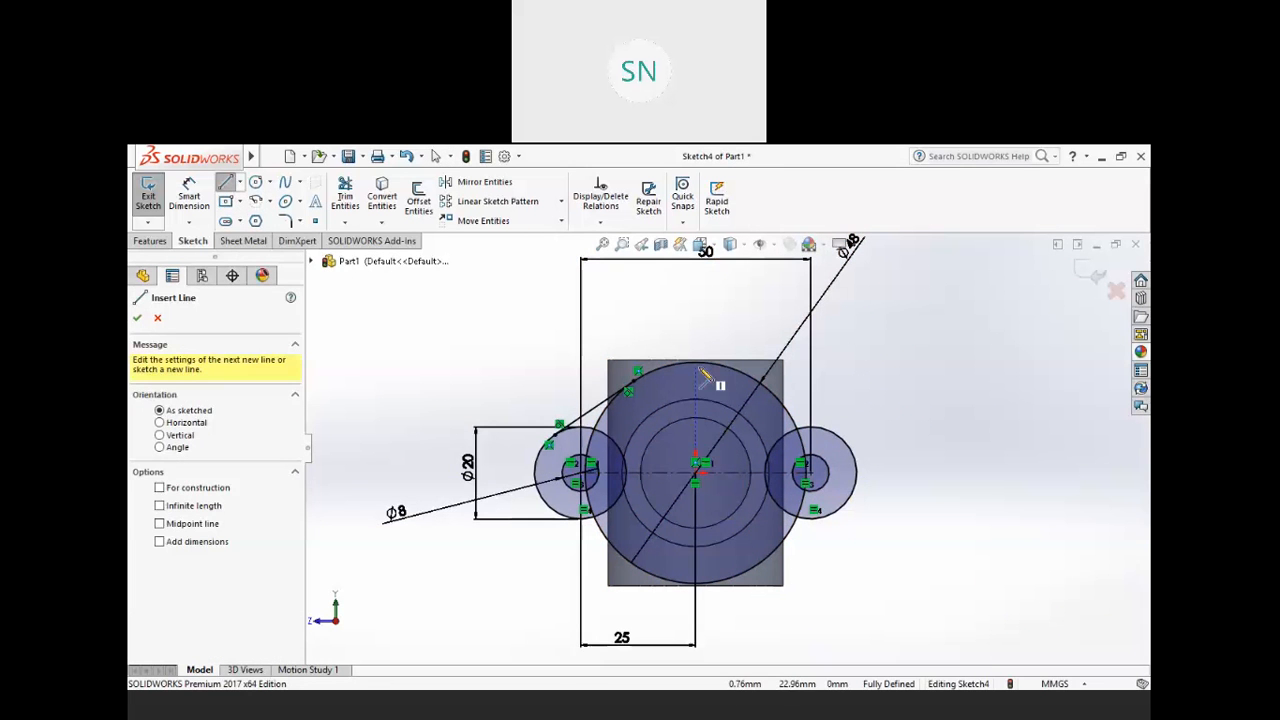
{"action": "left_click", "coordinate": [705, 362]}
{"action": "left_click", "coordinate": [705, 580]}
{"action": "right_click", "coordinate": [916, 367]}
{"action": "left_click", "coordinate": [945, 375]}
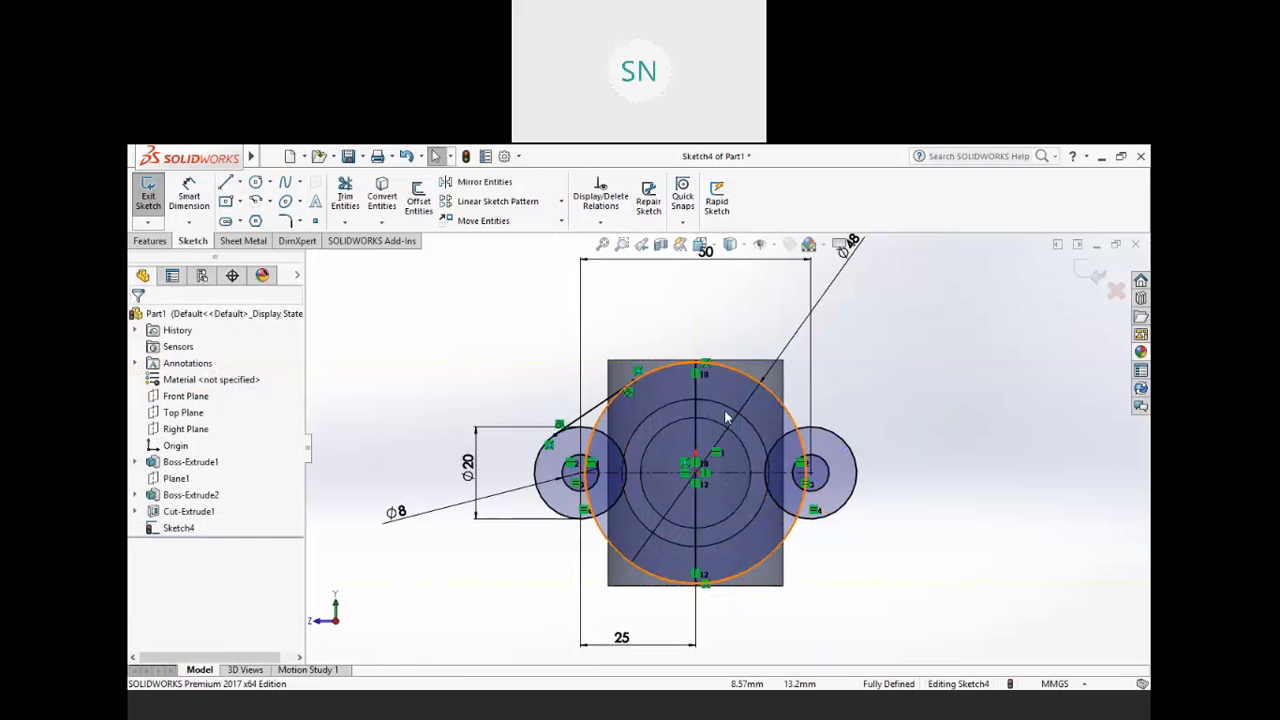
{"action": "left_click", "coordinate": [700, 420]}
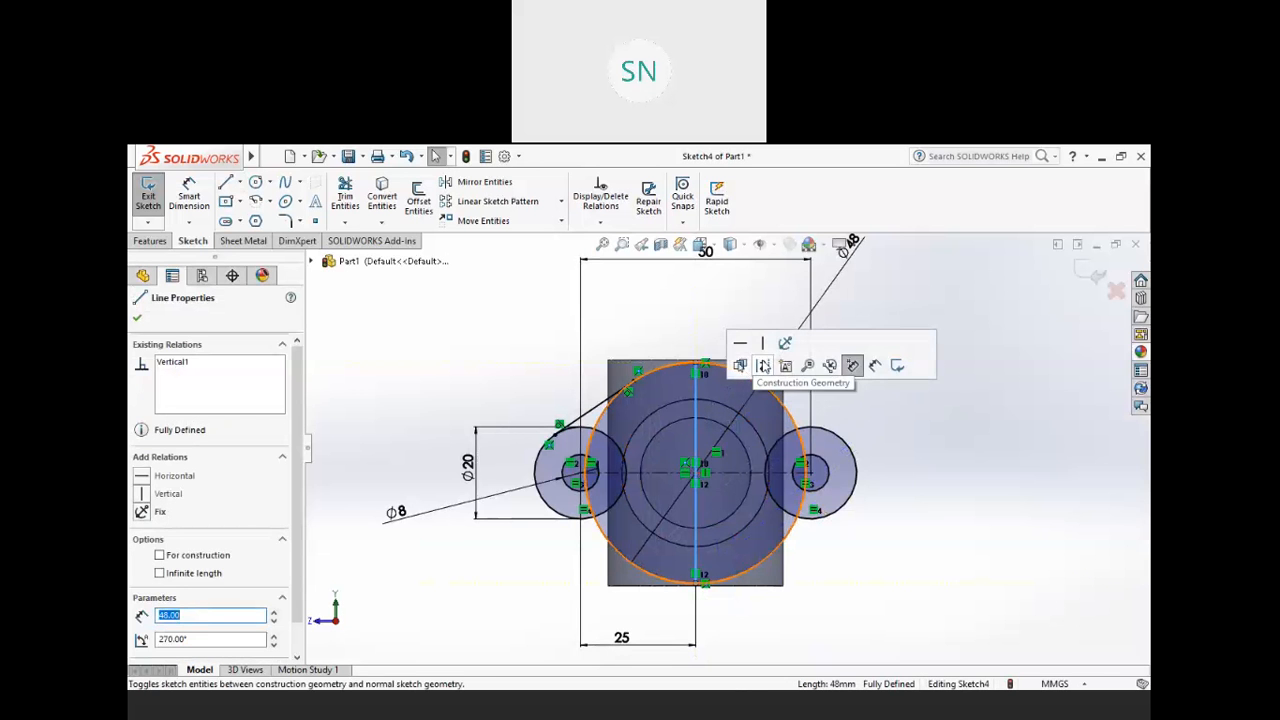
{"action": "left_click", "coordinate": [922, 390]}
- Mirror the slanted tangent line about the vertical construction line, keeping the original
{"action": "scroll", "coordinate": [766, 396], "scroll_direction": "down", "scroll_amount": 4}
{"action": "scroll", "coordinate": [739, 460], "scroll_direction": "up", "scroll_amount": 2}
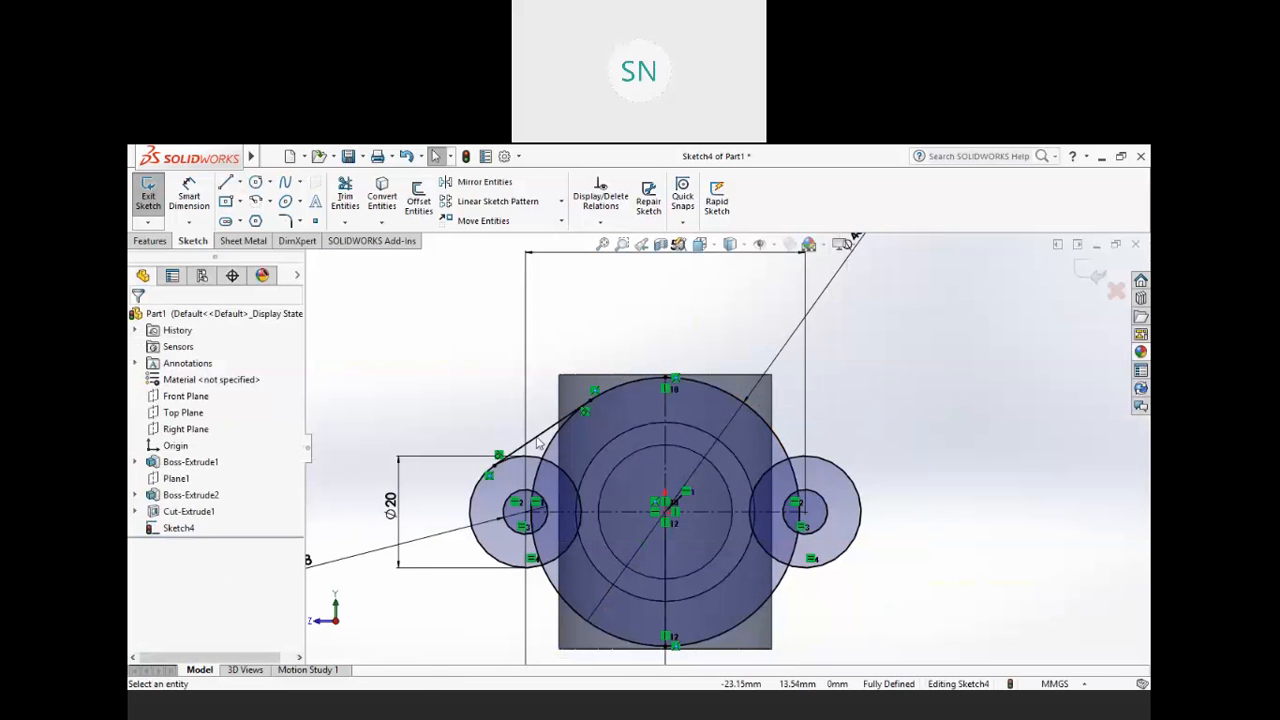
{"action": "left_click", "coordinate": [535, 443]}
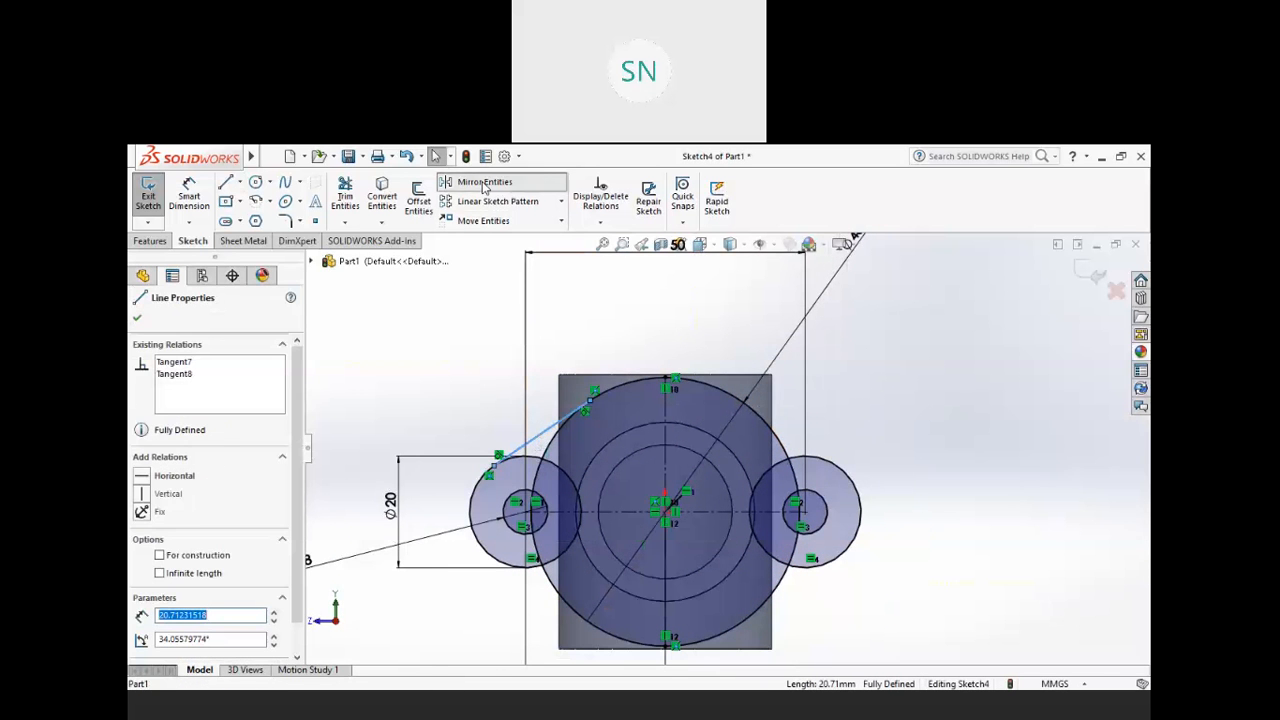
{"action": "left_click", "coordinate": [480, 182]}
{"action": "left_click", "coordinate": [246, 499]}
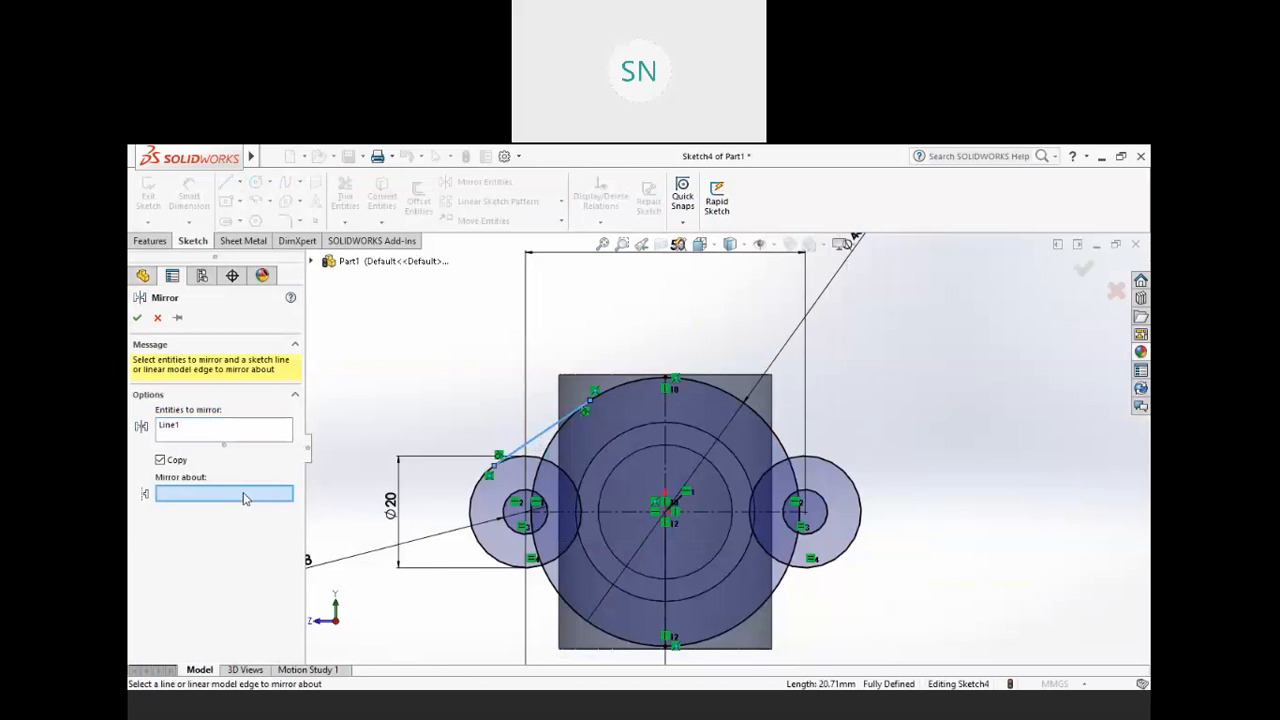
{"action": "left_click", "coordinate": [667, 410]}
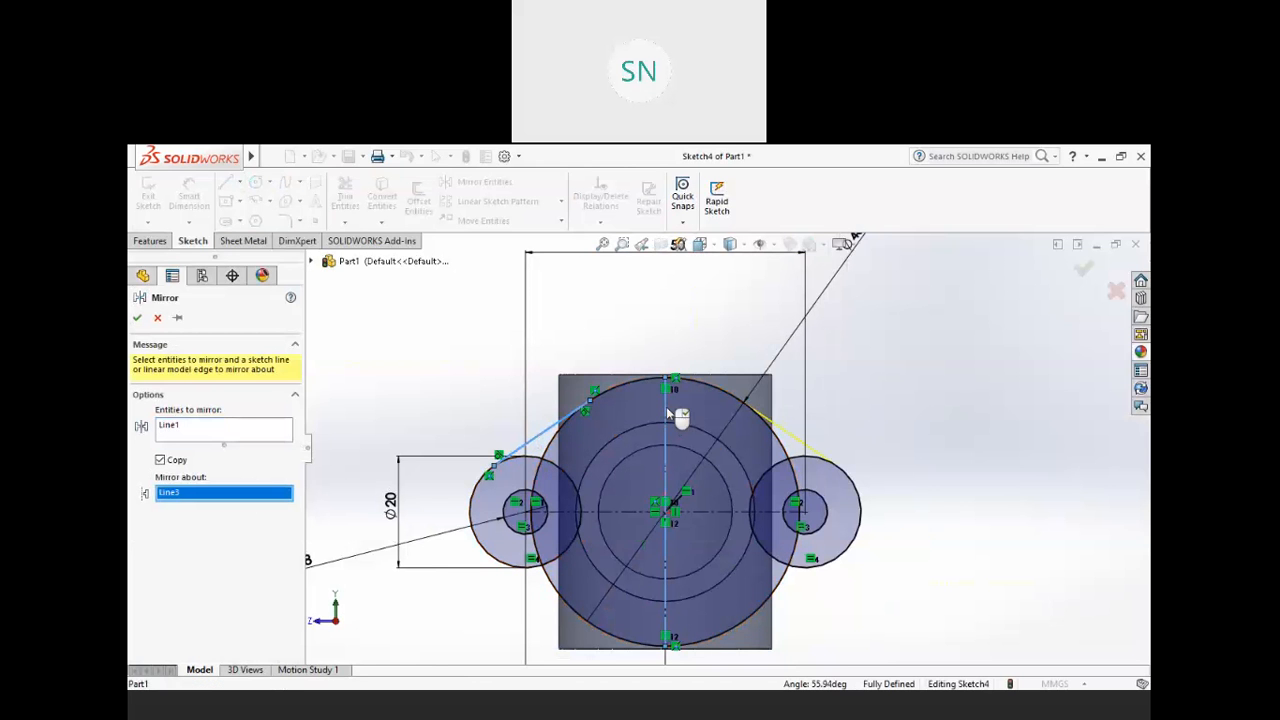
{"action": "left_click", "coordinate": [139, 318]}
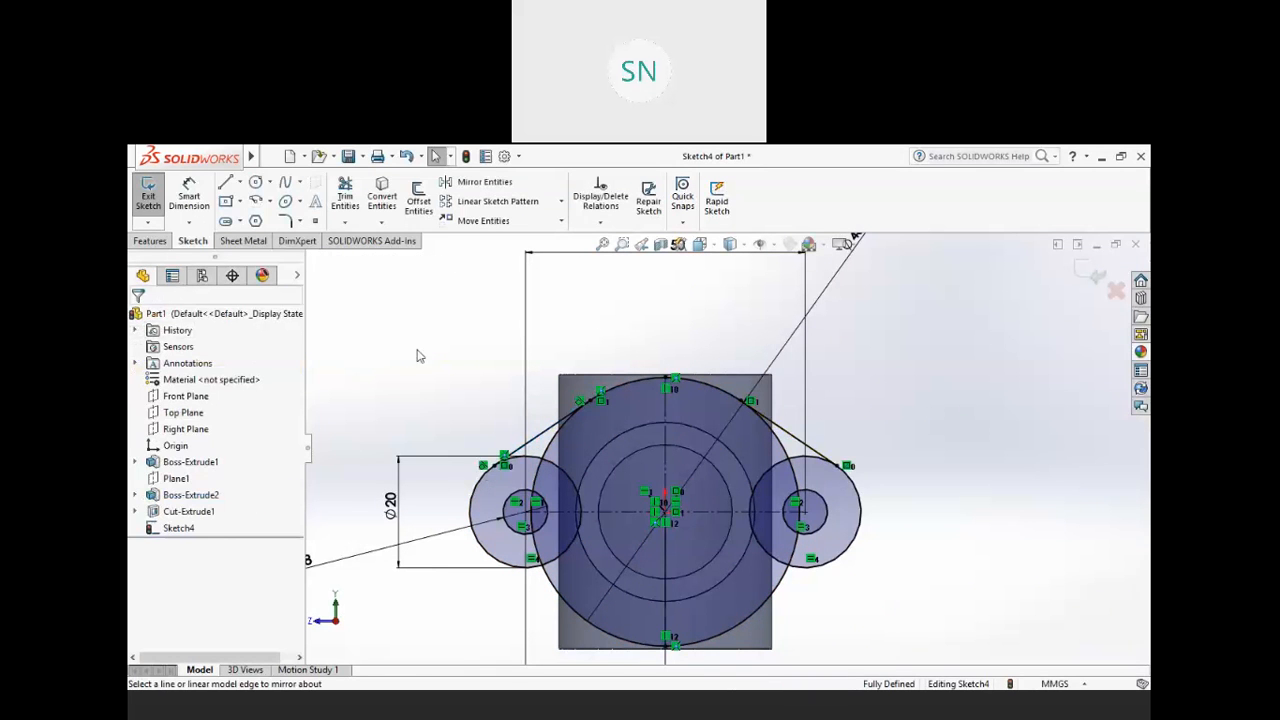
- Mirror both upper tangent lines about the horizontal construction line, keeping the originals
{"action": "left_click", "coordinate": [545, 432]}
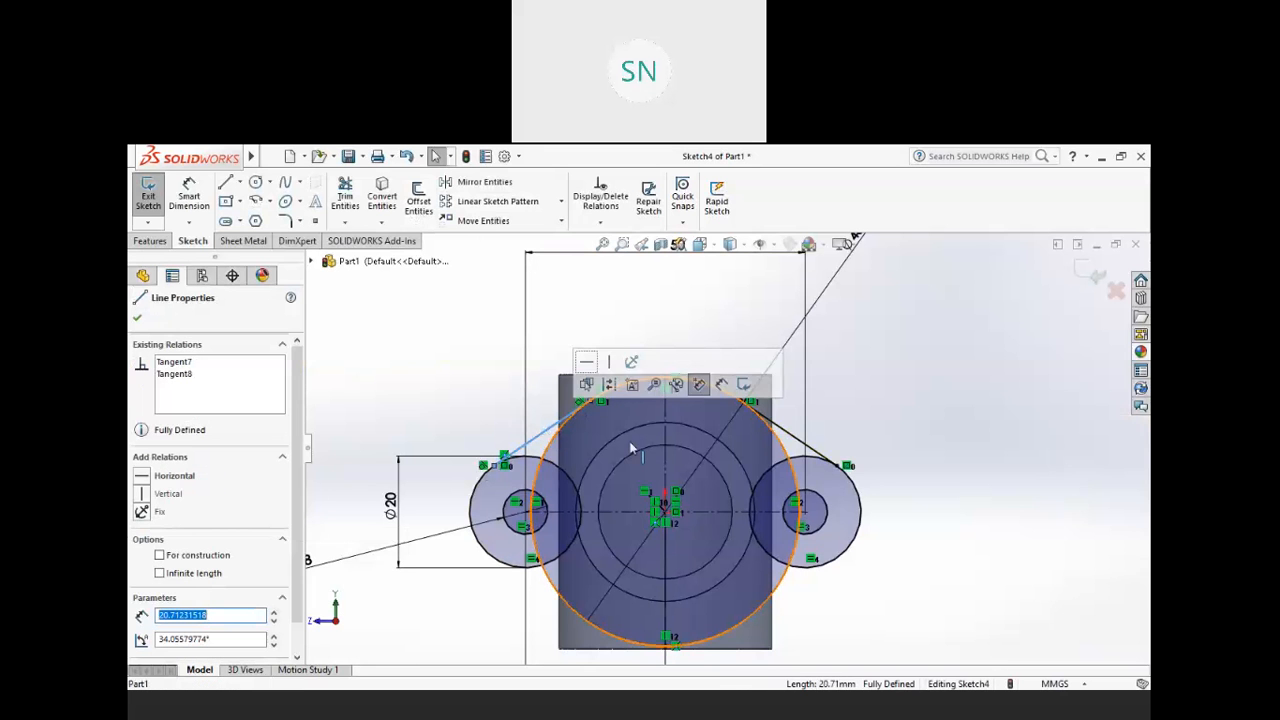
{"action": "left_click", "coordinate": [786, 437], "text": "ctrl"}
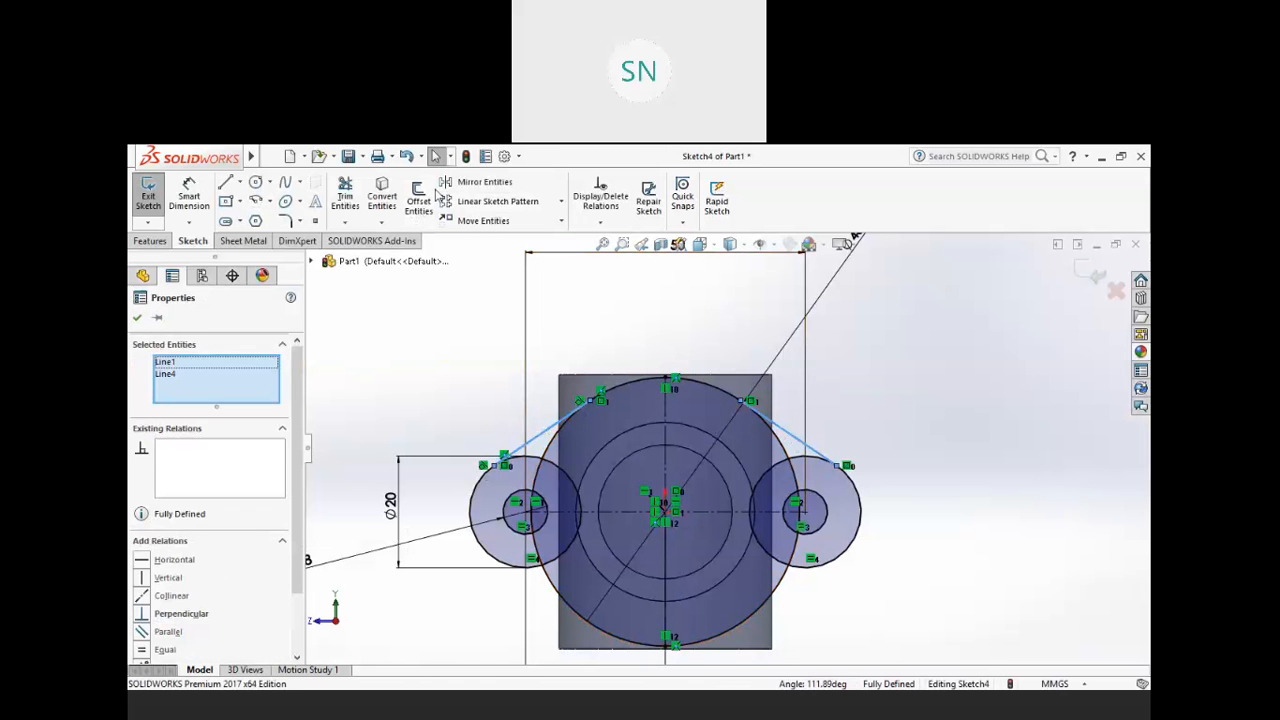
{"action": "left_click", "coordinate": [464, 186]}
{"action": "left_click", "coordinate": [238, 500]}
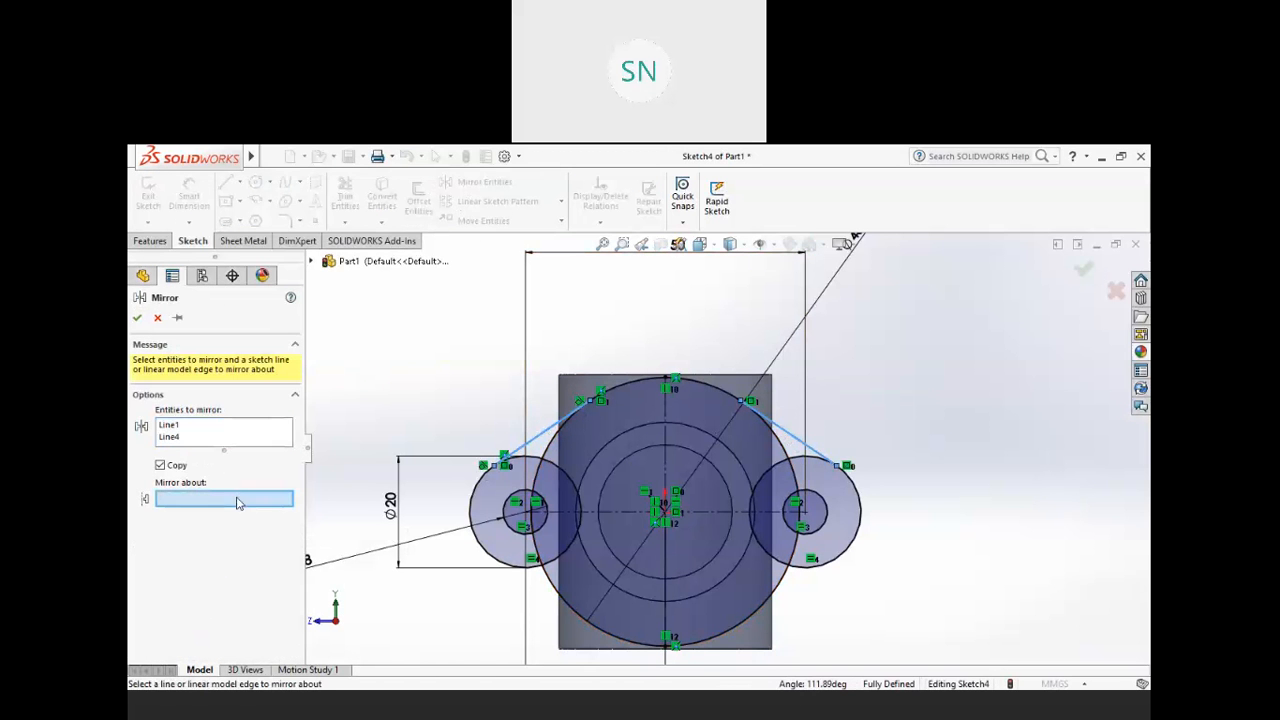
{"action": "left_click", "coordinate": [623, 512]}
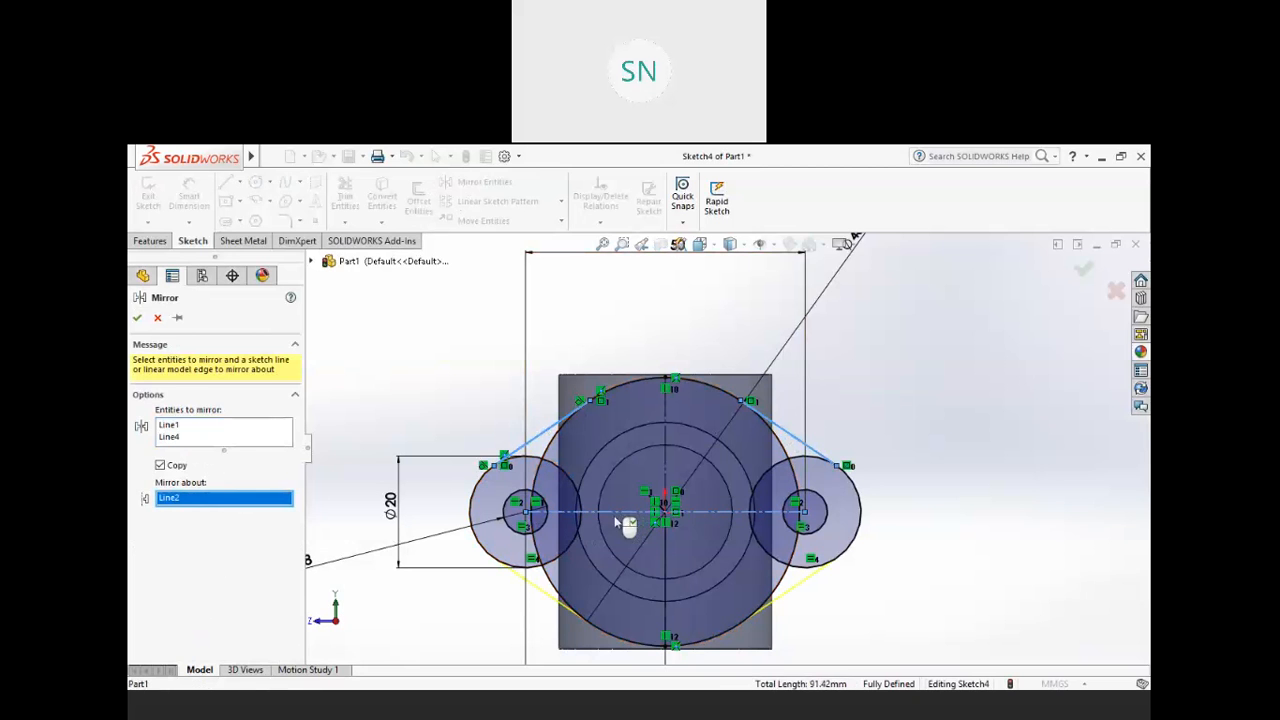
{"action": "left_click", "coordinate": [137, 318]}
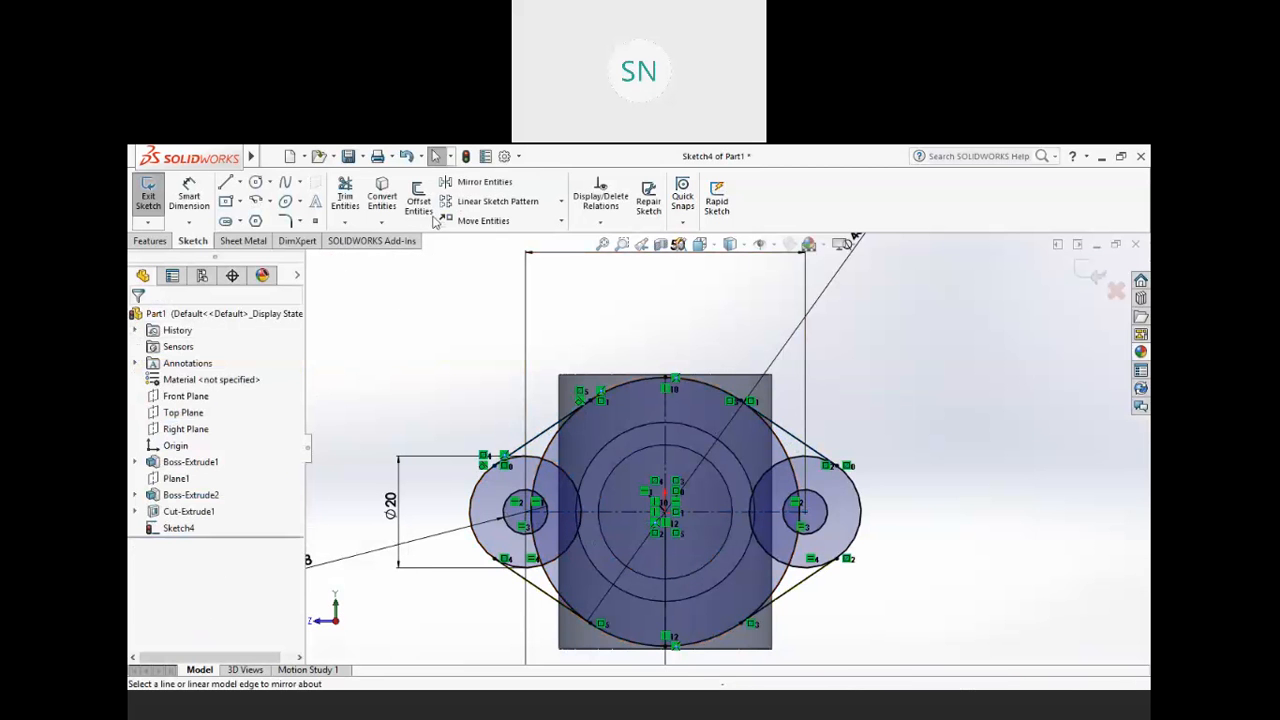
- Trim the 48 mm circle's left arc between the tangent lines and the inner part of the left 20 mm circle
{"action": "left_click", "coordinate": [345, 193]}
{"action": "scroll", "coordinate": [652, 512], "scroll_direction": "down", "scroll_amount": 5}
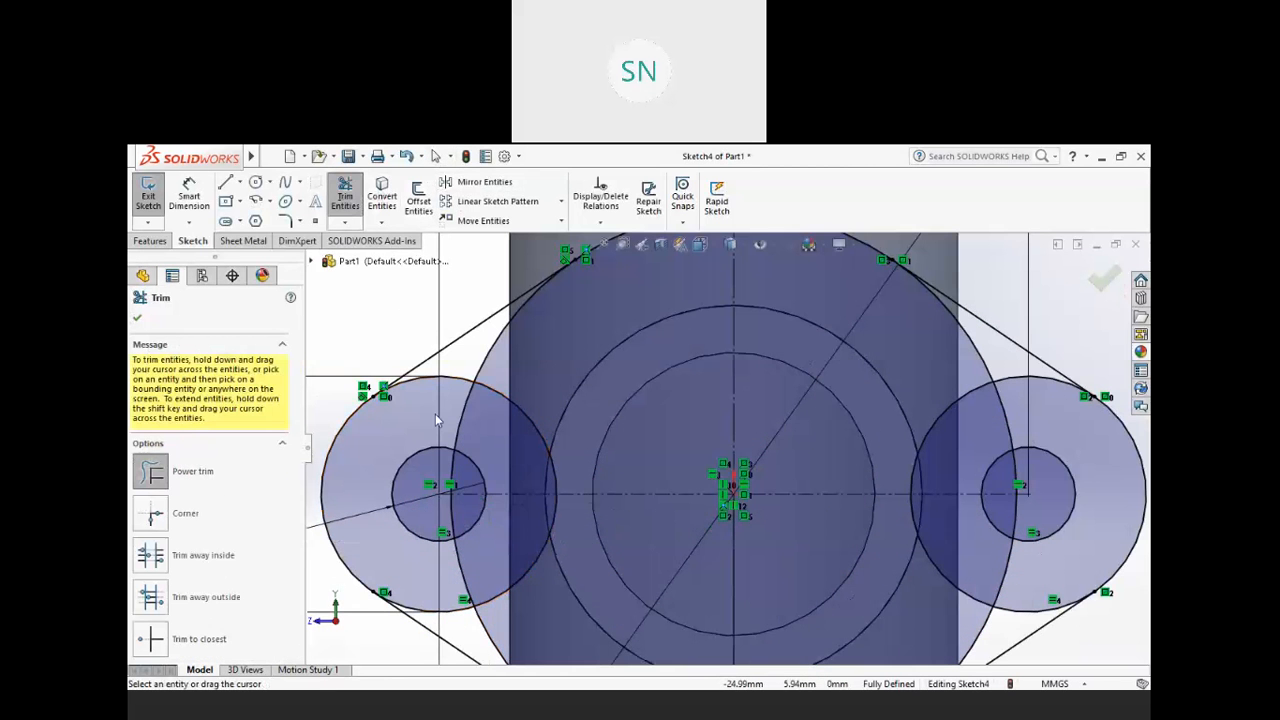
{"action": "left_click_drag", "start_coordinate": [437, 477], "coordinate": [455, 476]}
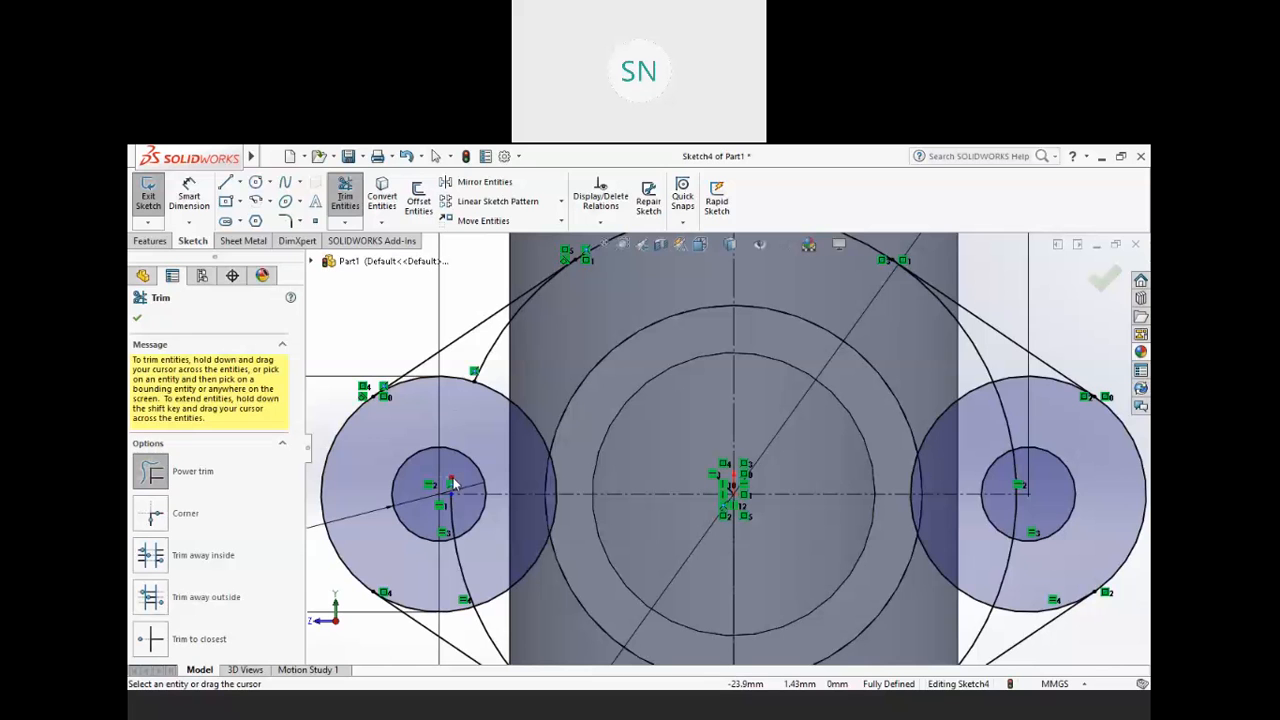
{"action": "left_click_drag", "start_coordinate": [458, 527], "coordinate": [445, 527]}
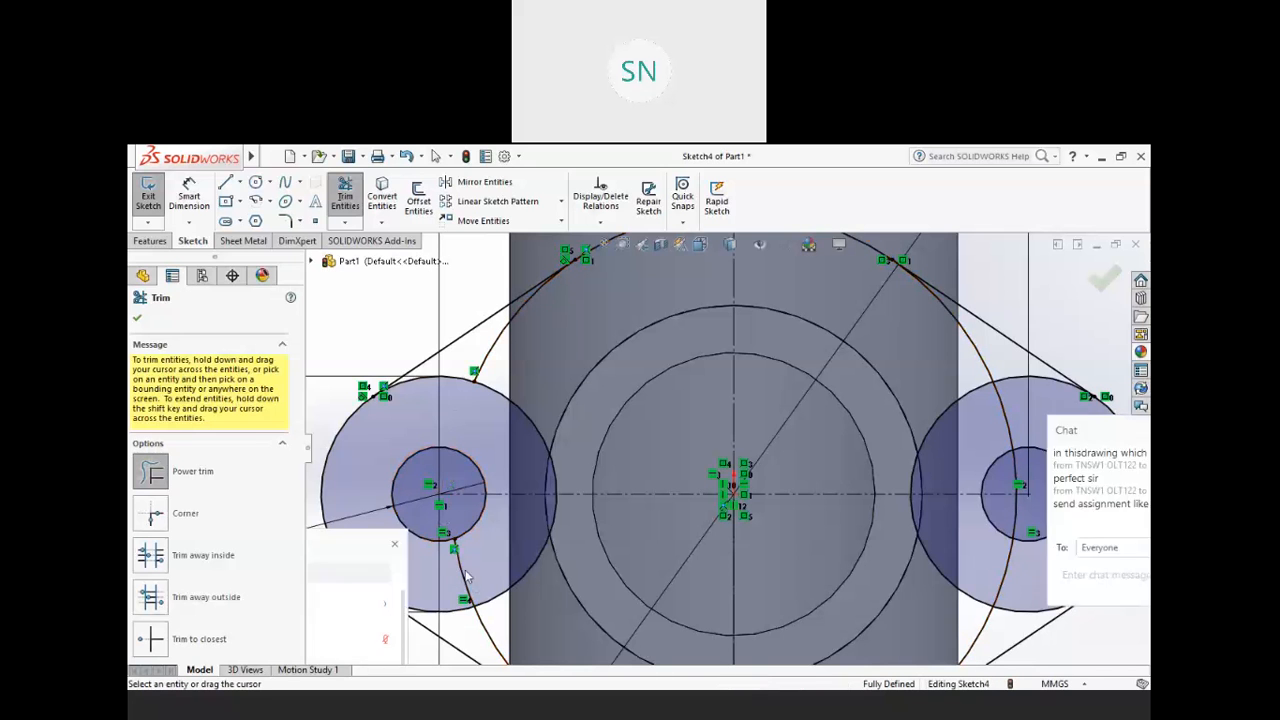
{"action": "mouse_move", "coordinate": [555, 418]}
{"action": "left_mouse_down"}
{"action": "mouse_move", "coordinate": [500, 352]}
{"action": "mouse_move", "coordinate": [487, 420]}
{"action": "left_mouse_up"}
{"action": "mouse_move", "coordinate": [543, 567]}
{"action": "left_mouse_down"}
{"action": "mouse_move", "coordinate": [527, 546]}
{"action": "mouse_move", "coordinate": [576, 528]}
{"action": "left_mouse_up"}
{"action": "scroll", "coordinate": [530, 548], "scroll_direction": "up", "scroll_amount": 3}
{"action": "scroll", "coordinate": [617, 577], "scroll_direction": "down", "scroll_amount": 2}
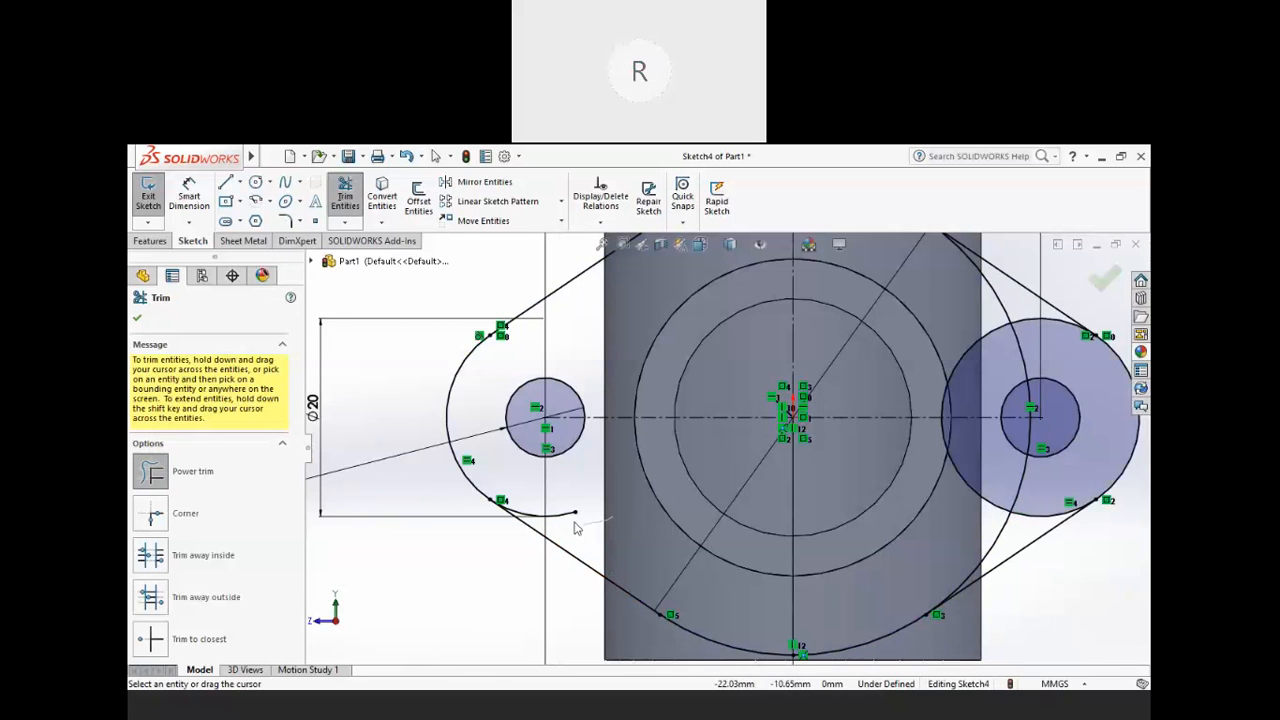
{"action": "key", "text": "ctrl+z"}
{"action": "scroll", "coordinate": [559, 491], "scroll_direction": "up", "scroll_amount": 5}
{"action": "scroll", "coordinate": [836, 429], "scroll_direction": "down", "scroll_amount": 5}
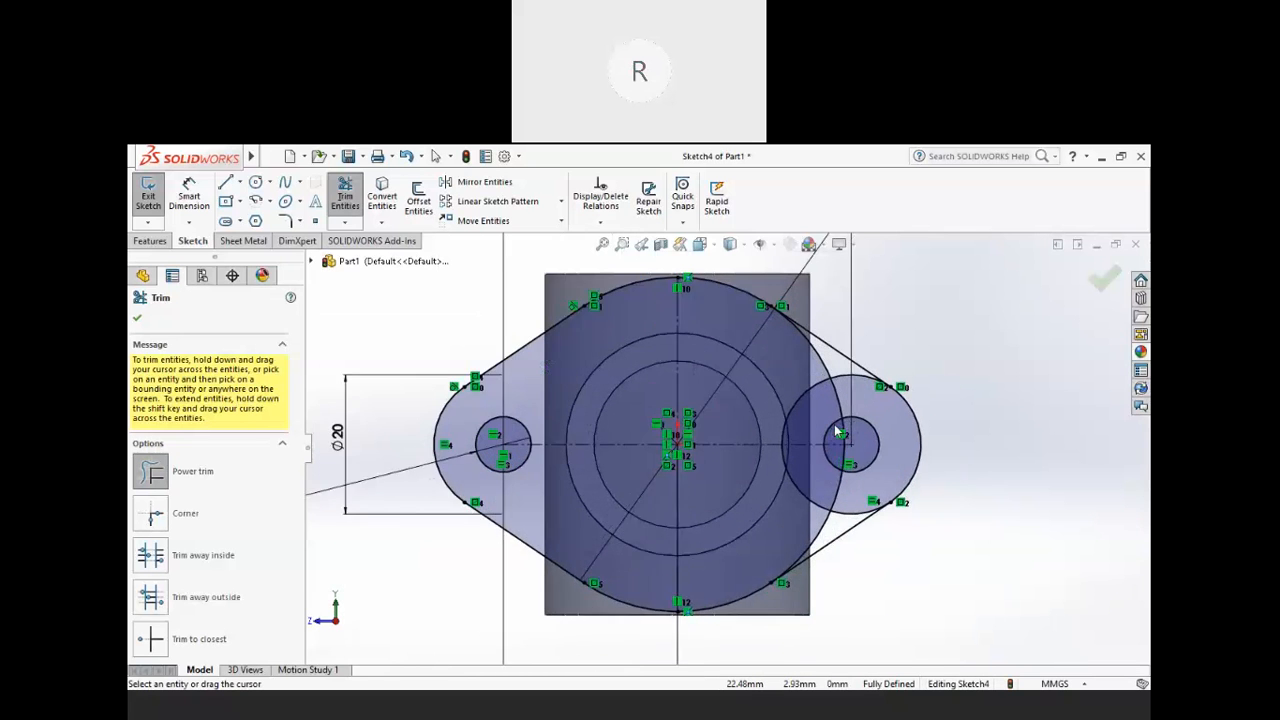
- Trim the 48 mm circle's right arc between the tangent lines and the inner part of the right 20 mm circle
{"action": "scroll", "coordinate": [835, 432], "scroll_direction": "down", "scroll_amount": 1}
{"action": "left_click_drag", "start_coordinate": [817, 569], "coordinate": [828, 556]}
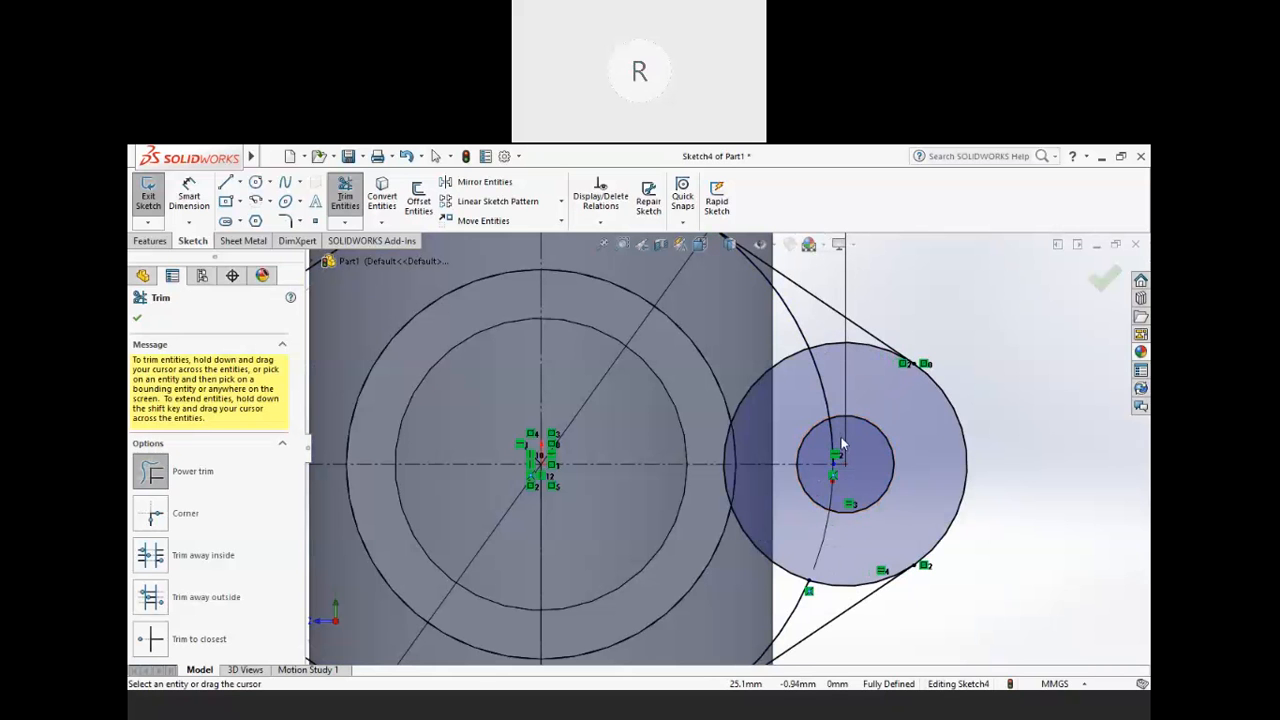
{"action": "mouse_move", "coordinate": [817, 424]}
{"action": "left_mouse_down"}
{"action": "mouse_move", "coordinate": [787, 328]}
{"action": "mouse_move", "coordinate": [728, 460]}
{"action": "mouse_move", "coordinate": [724, 531]}
{"action": "mouse_move", "coordinate": [762, 542]}
{"action": "left_mouse_up"}
{"action": "scroll", "coordinate": [762, 536], "scroll_direction": "up", "scroll_amount": 5}
{"action": "scroll", "coordinate": [749, 555], "scroll_direction": "down", "scroll_amount": 3}
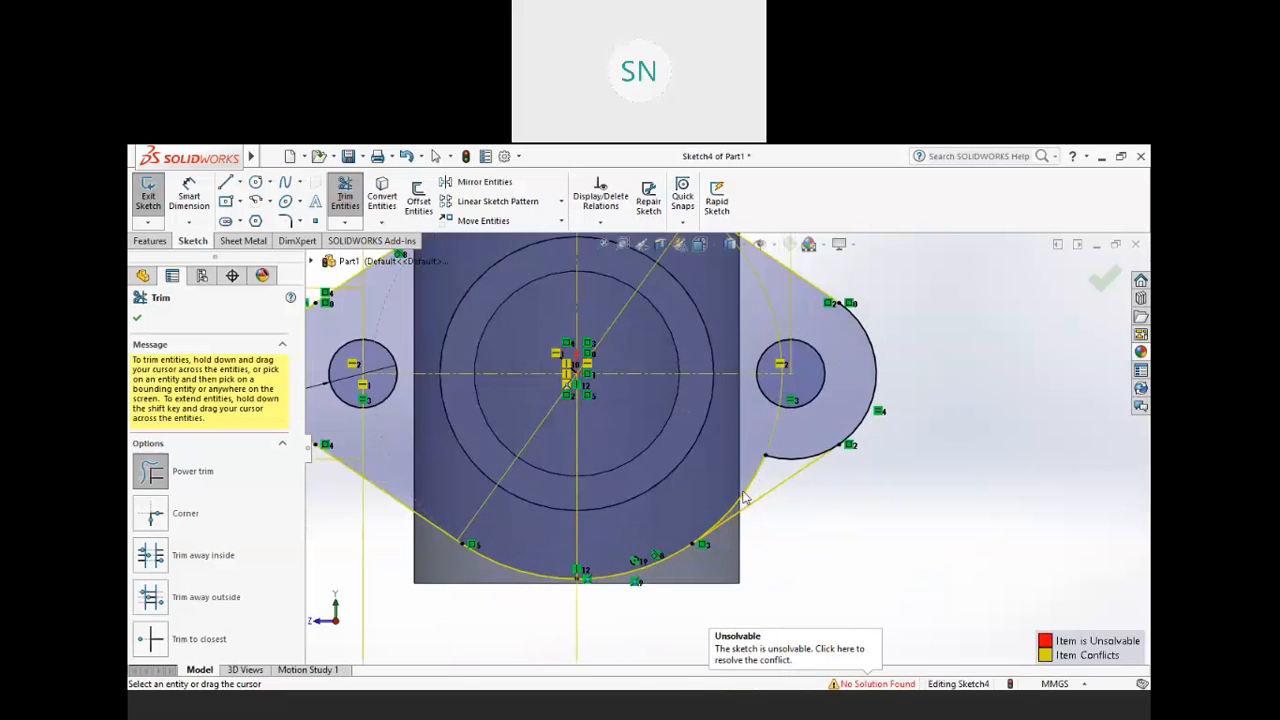
{"action": "scroll", "coordinate": [760, 457], "scroll_direction": "down", "scroll_amount": 1}
{"action": "mouse_move", "coordinate": [749, 457]}
{"action": "left_mouse_down"}
{"action": "mouse_move", "coordinate": [746, 471]}
{"action": "mouse_move", "coordinate": [798, 444]}
{"action": "left_mouse_up"}
{"action": "scroll", "coordinate": [798, 450], "scroll_direction": "up", "scroll_amount": 5}
{"action": "scroll", "coordinate": [685, 376], "scroll_direction": "down", "scroll_amount": 3}
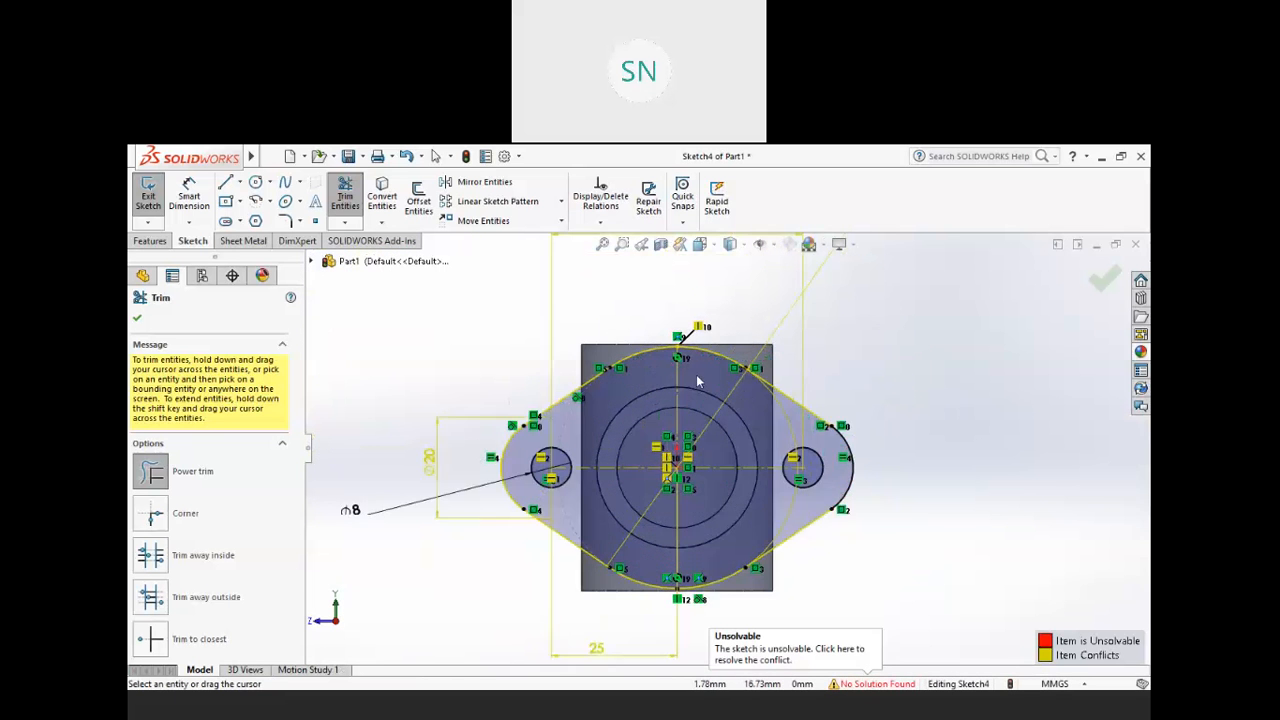
{"action": "scroll", "coordinate": [748, 390], "scroll_direction": "down", "scroll_amount": 1}
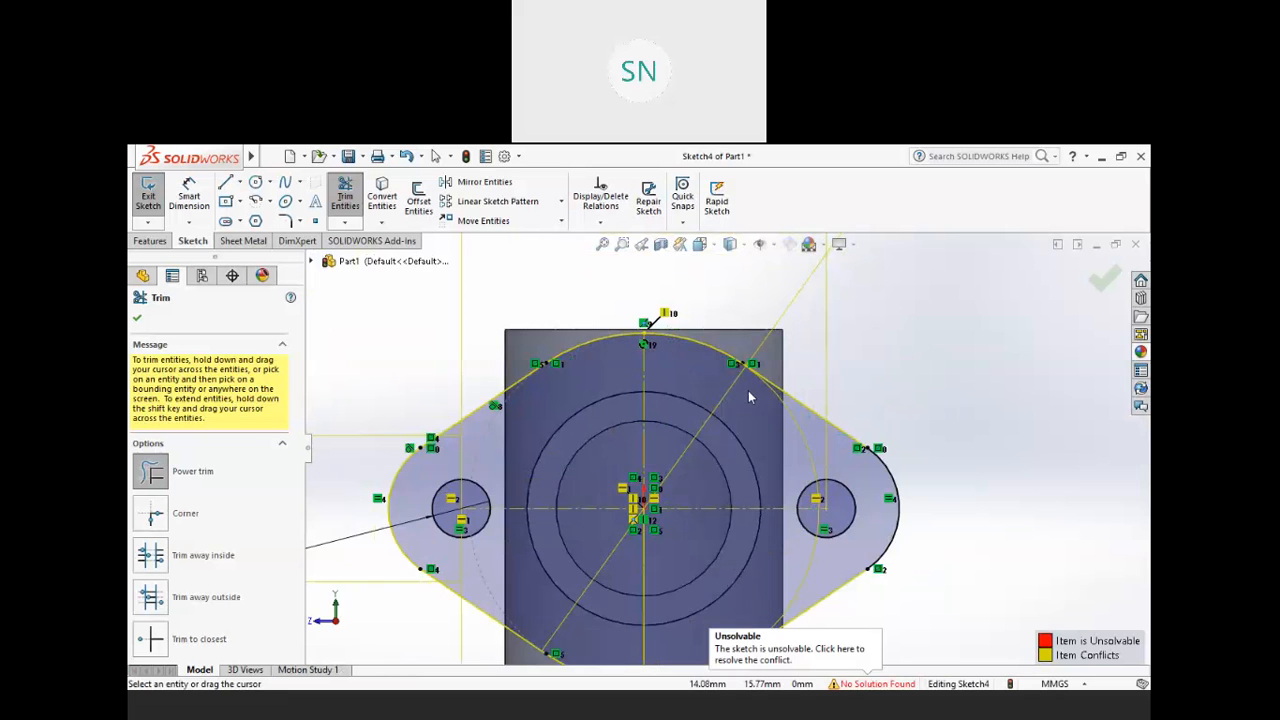
- Delete the vertical construction line through the center of the flange sketch
{"action": "scroll", "coordinate": [748, 390], "scroll_direction": "up", "scroll_amount": 2}
{"action": "scroll", "coordinate": [730, 346], "scroll_direction": "up", "scroll_amount": 2}
{"action": "scroll", "coordinate": [775, 466], "scroll_direction": "down", "scroll_amount": 1}
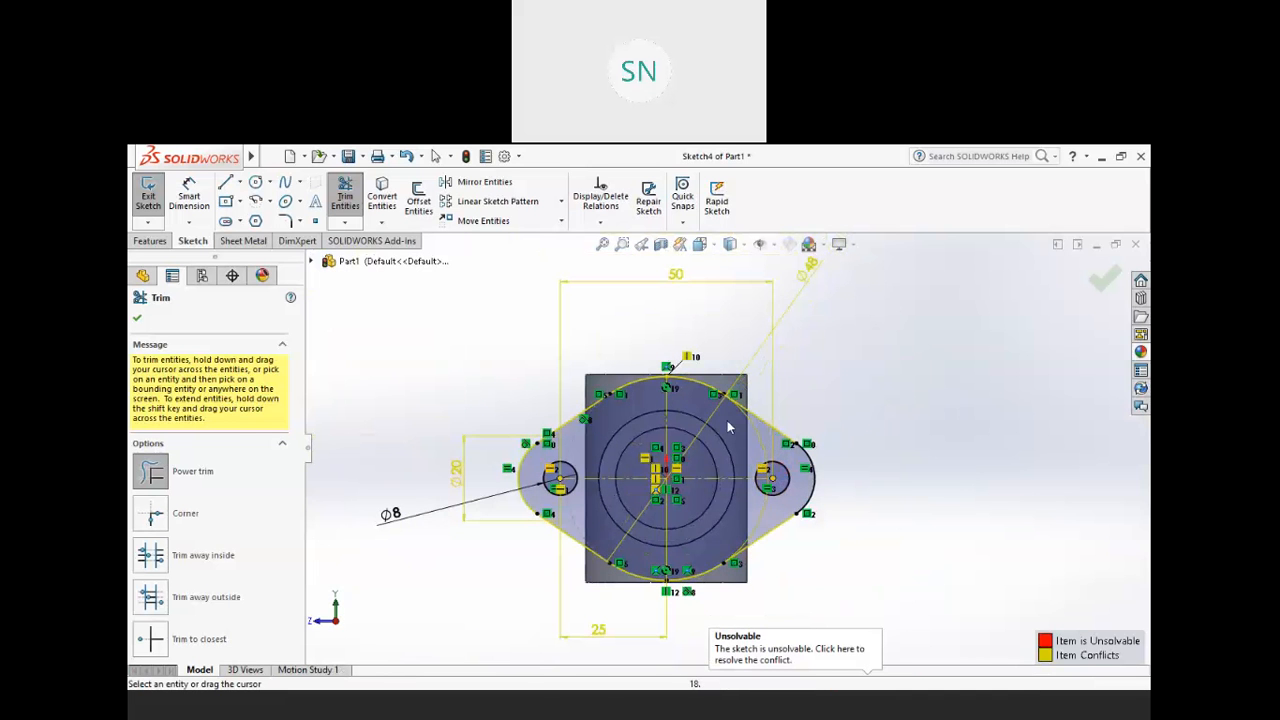
{"action": "scroll", "coordinate": [785, 475], "scroll_direction": "down", "scroll_amount": 1}
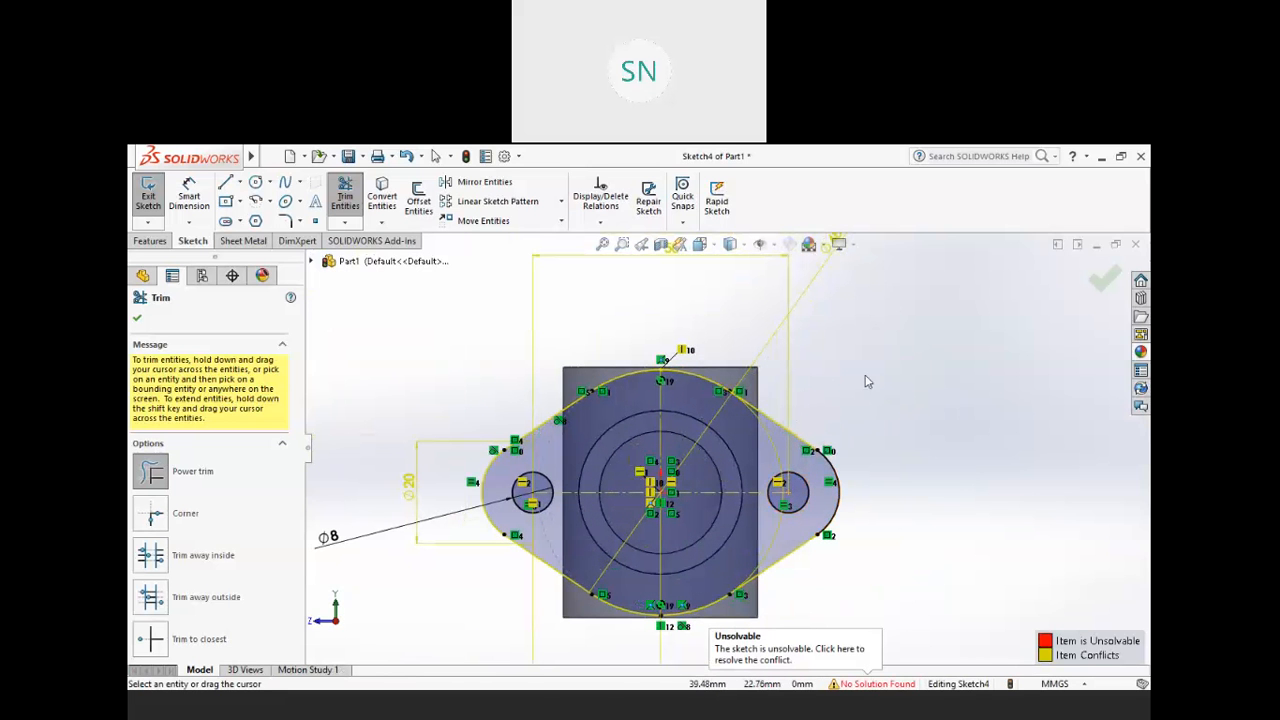
{"action": "key", "text": "Escape"}
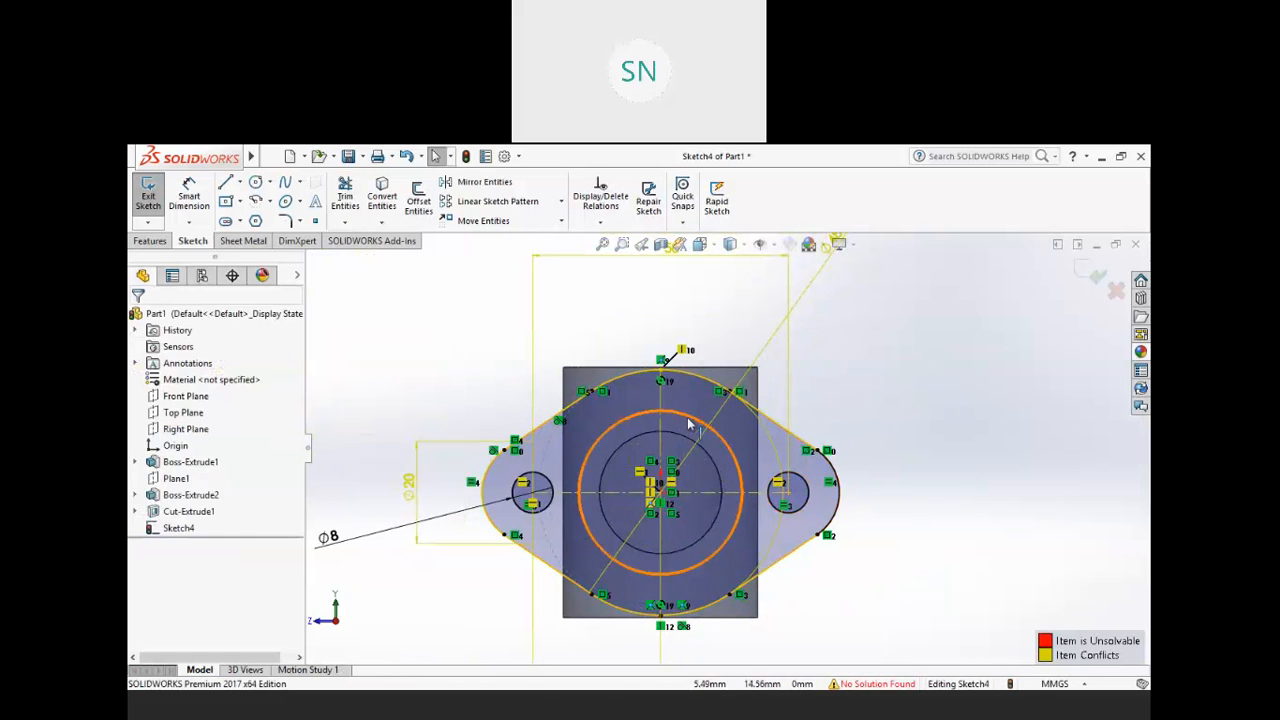
{"action": "left_click", "coordinate": [660, 395]}
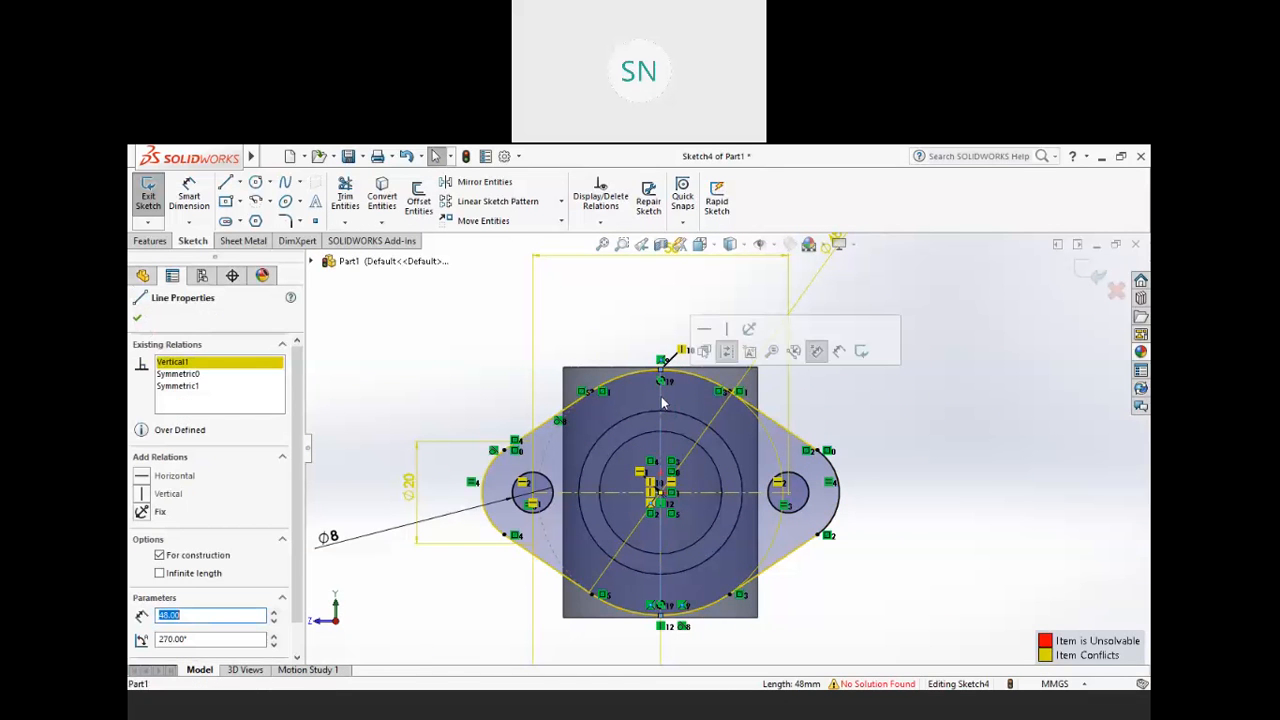
{"action": "key", "text": "Delete"}
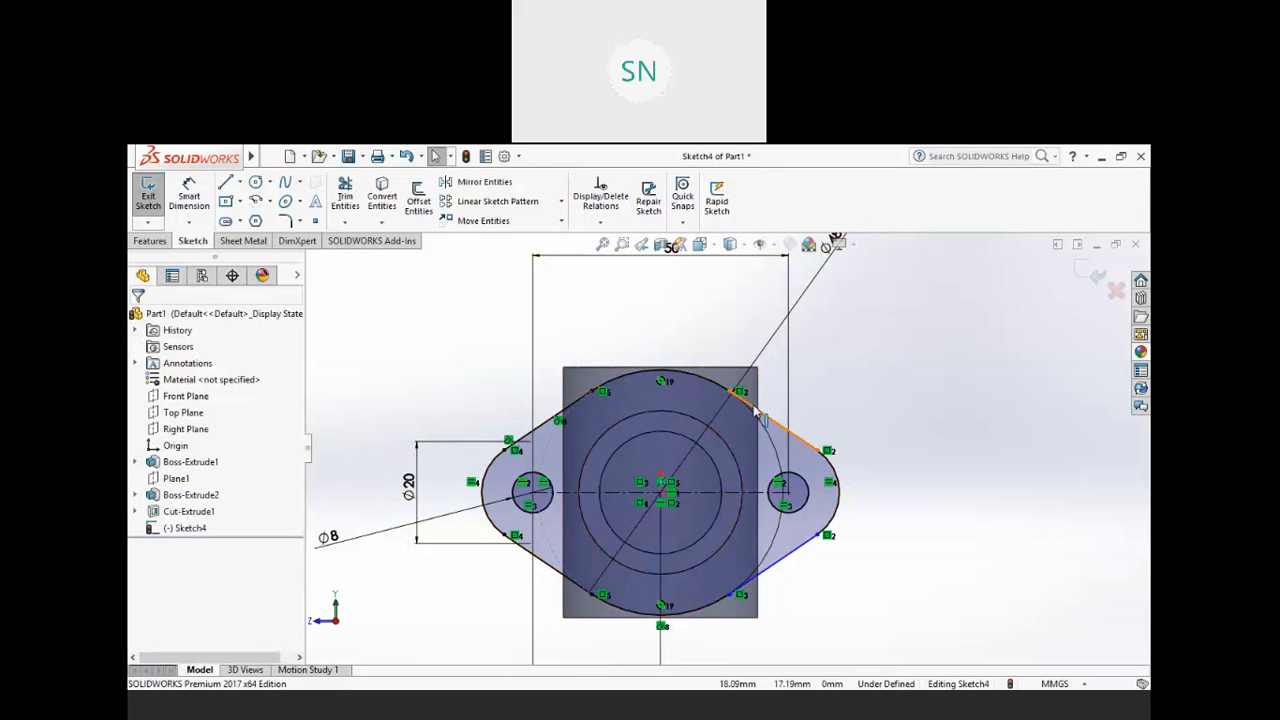
- Make the upper-right slanted line tangent to the flange's large 48 mm arc
{"action": "scroll", "coordinate": [704, 408], "scroll_direction": "down", "scroll_amount": 4}
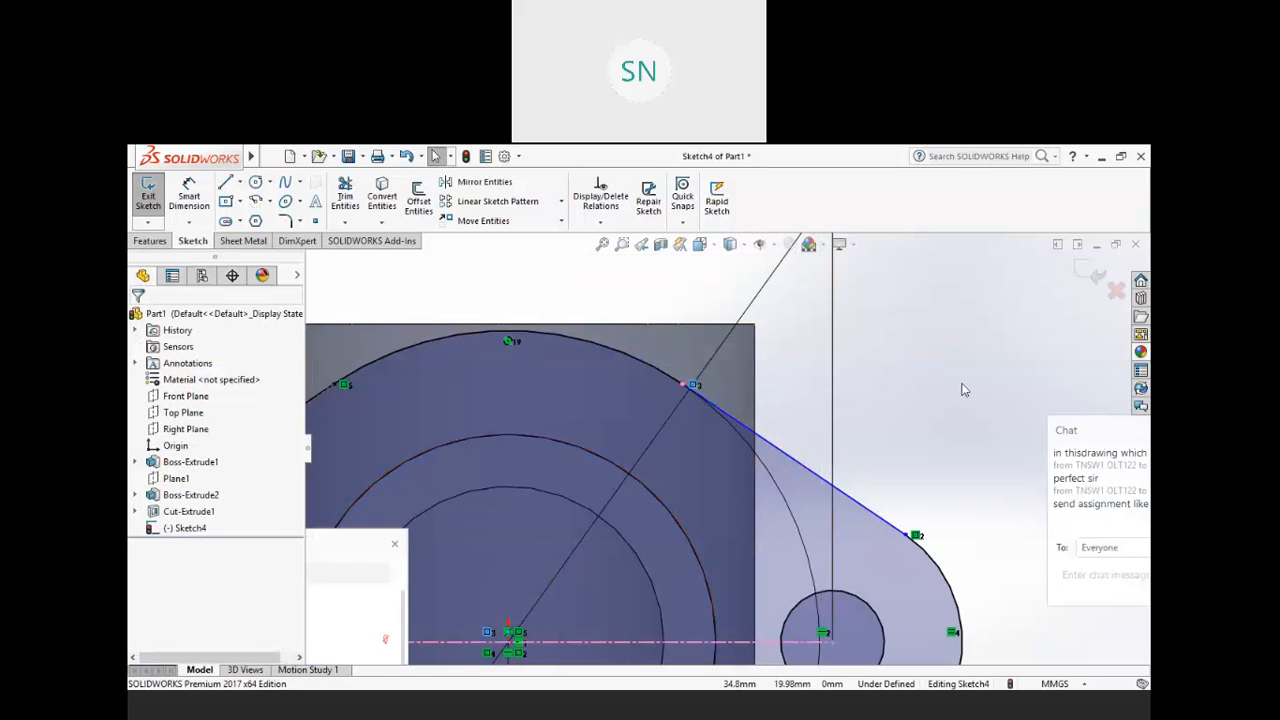
{"action": "left_click", "coordinate": [712, 400]}
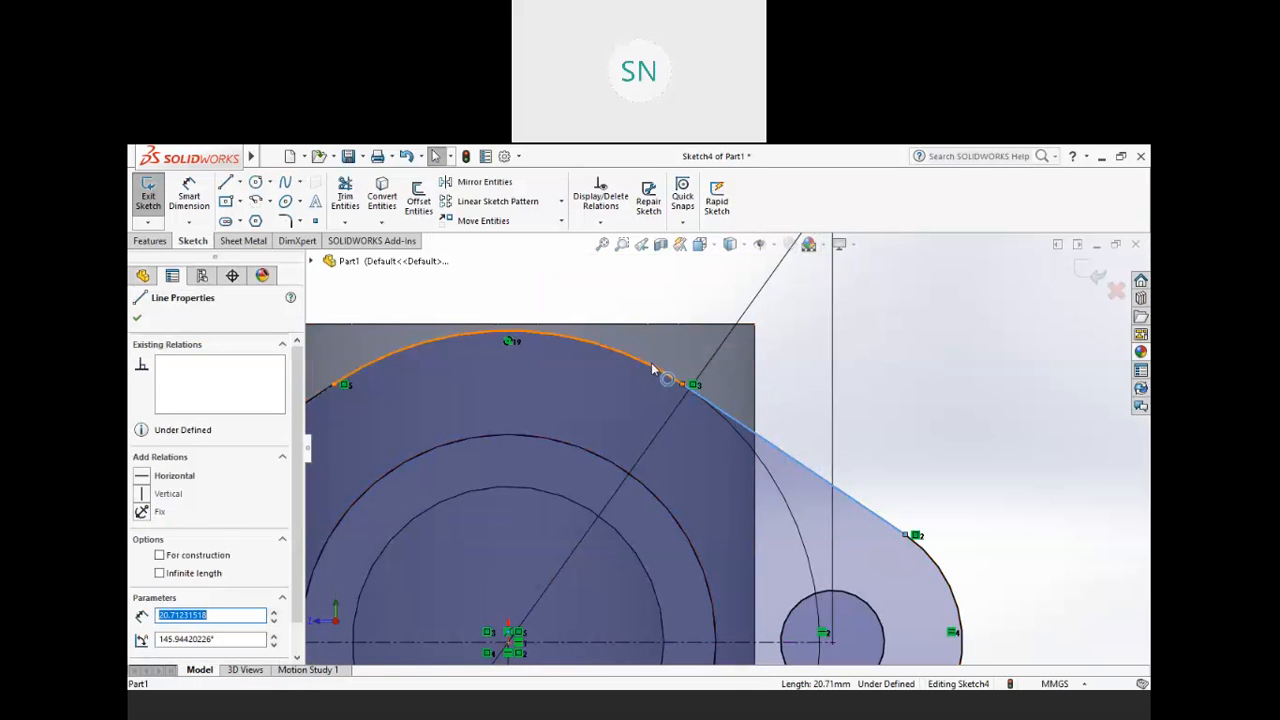
{"action": "left_click", "coordinate": [660, 371], "text": "ctrl"}
{"action": "left_click", "coordinate": [694, 297]}
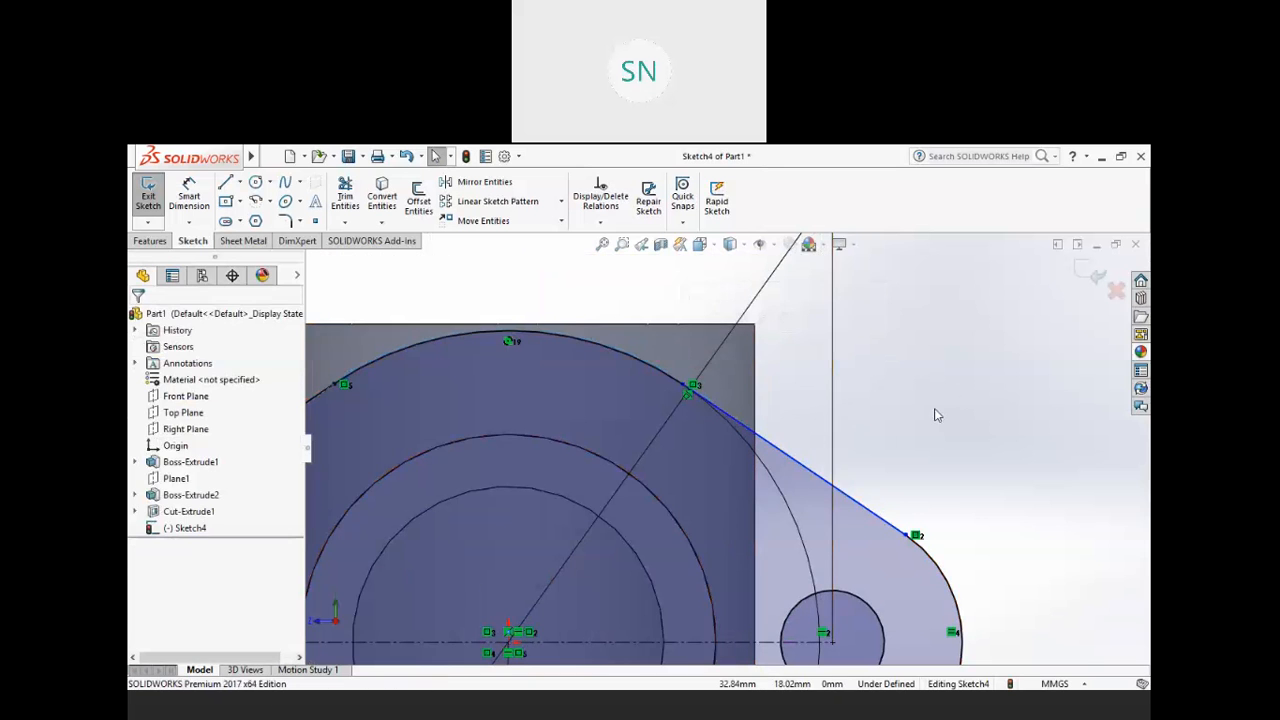
- Make the upper-right slanted line tangent to the end arc around the right hole
{"action": "scroll", "coordinate": [896, 498], "scroll_direction": "up", "scroll_amount": 1}
{"action": "left_click", "coordinate": [706, 466]}
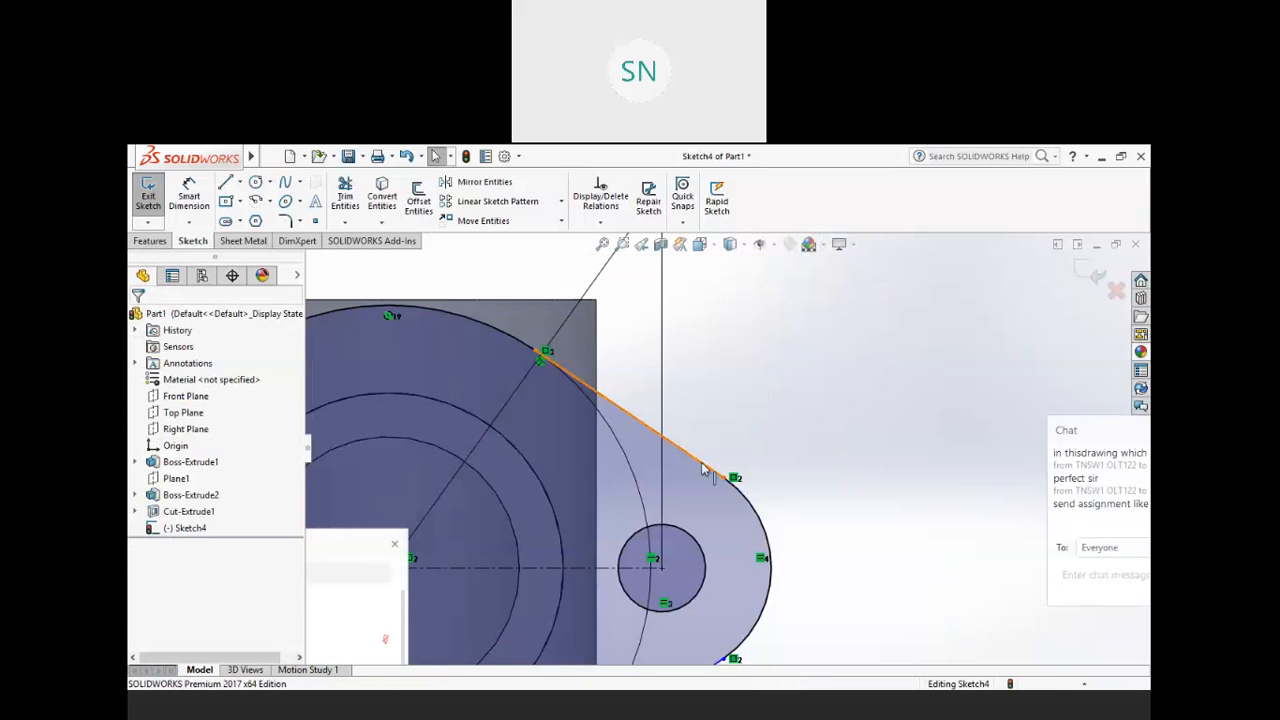
{"action": "left_click", "coordinate": [740, 500], "text": "ctrl"}
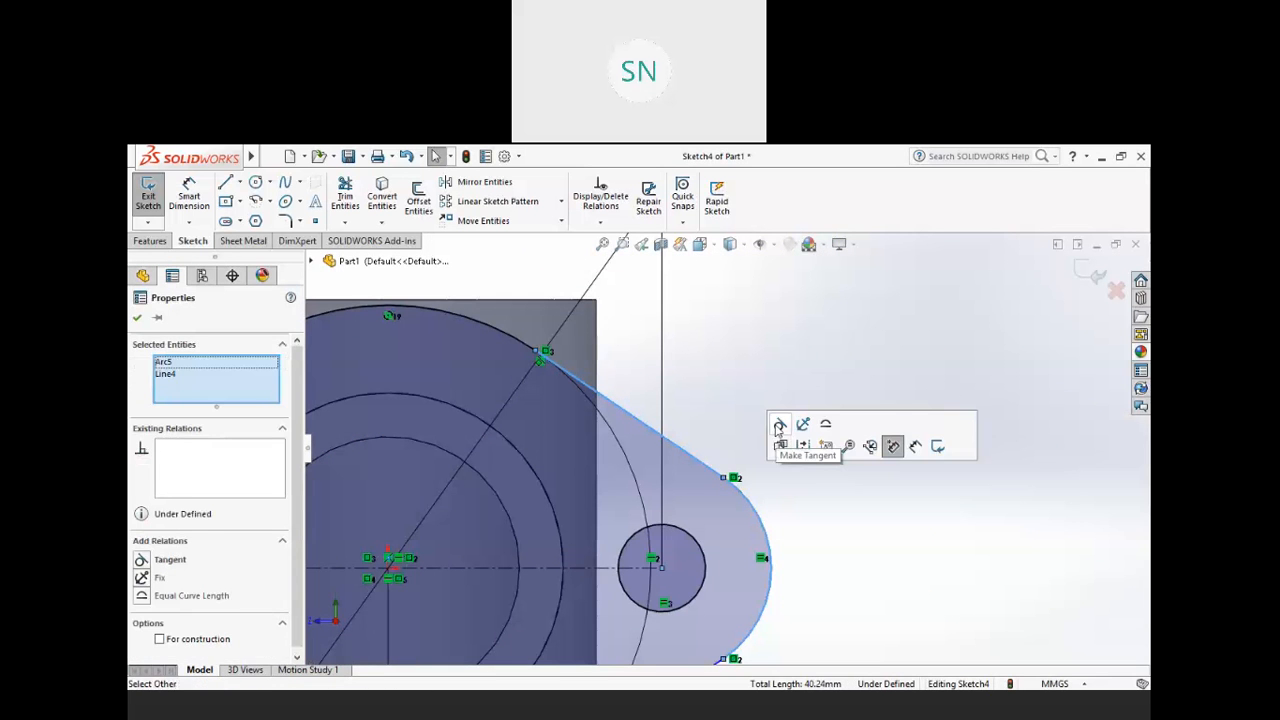
{"action": "left_click", "coordinate": [779, 428]}
{"action": "scroll", "coordinate": [776, 413], "scroll_direction": "up", "scroll_amount": 3}
{"action": "scroll", "coordinate": [659, 477], "scroll_direction": "down", "scroll_amount": 2}
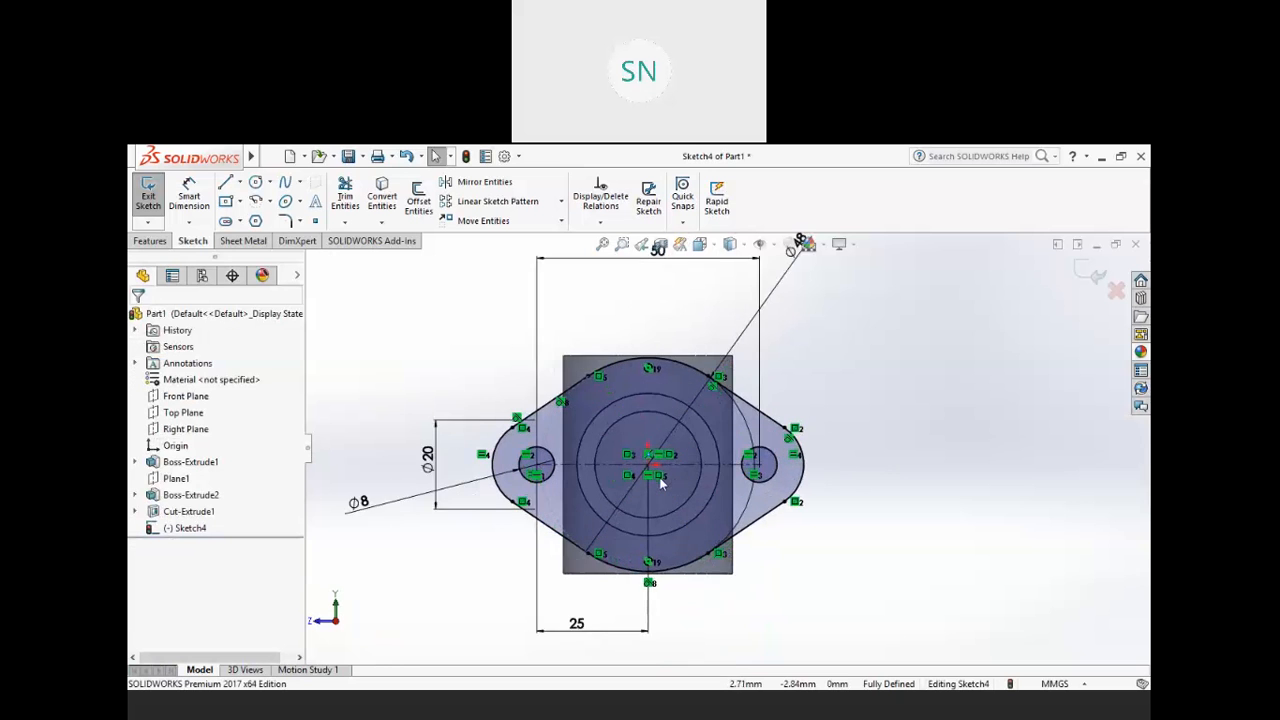
- Convert the side branch's 24 mm bore edge into a circle in the flange sketch
{"action": "scroll", "coordinate": [659, 477], "scroll_direction": "down", "scroll_amount": 1}
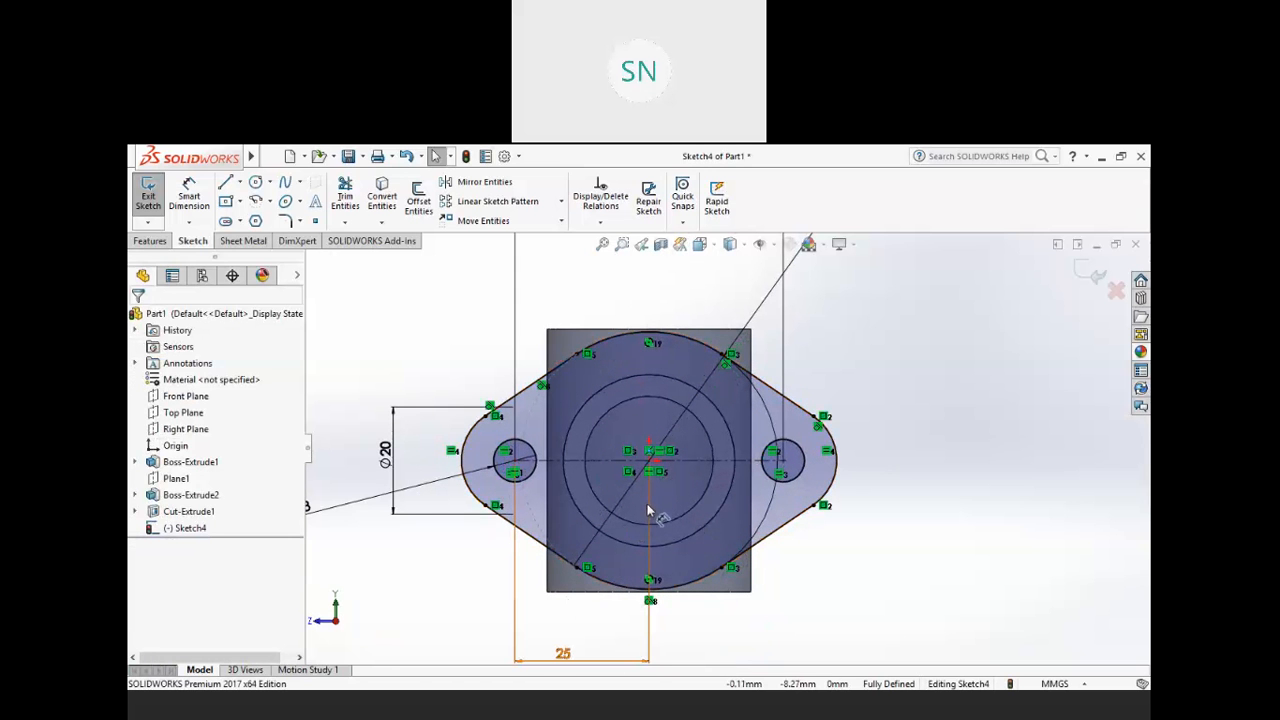
{"action": "left_click", "coordinate": [378, 214]}
{"action": "left_click", "coordinate": [619, 410]}
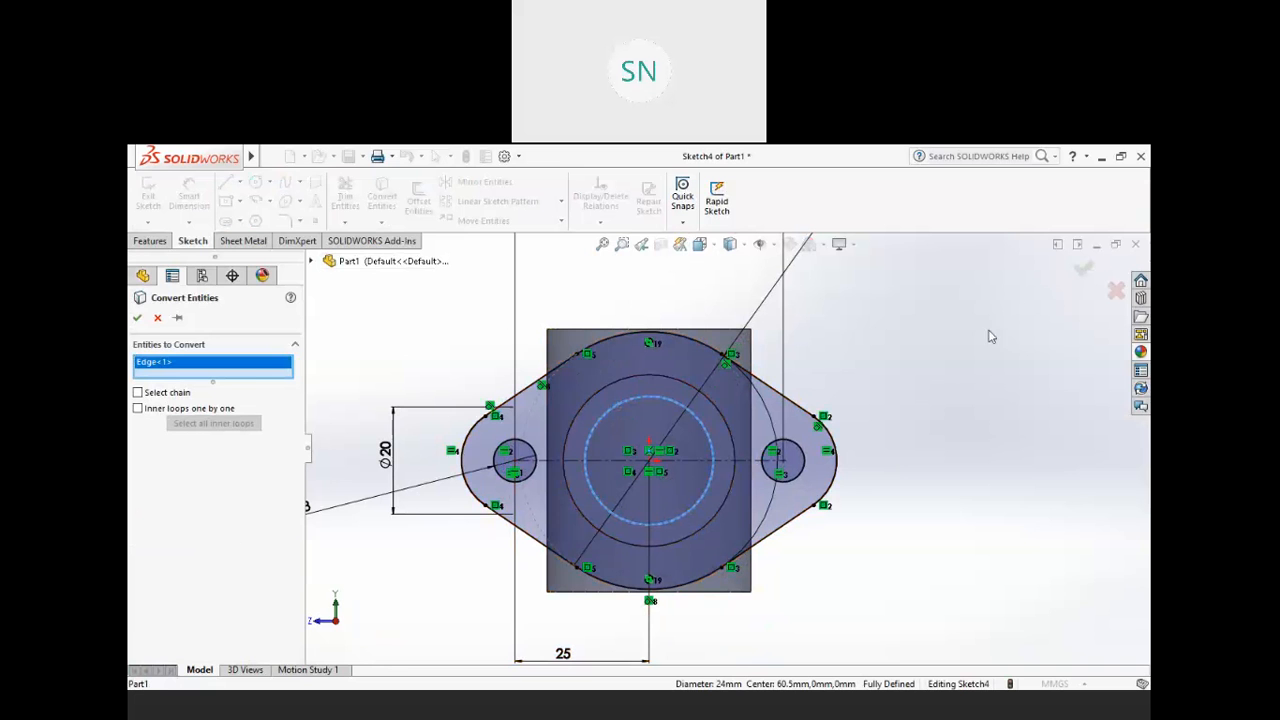
{"action": "left_click", "coordinate": [1084, 268]}
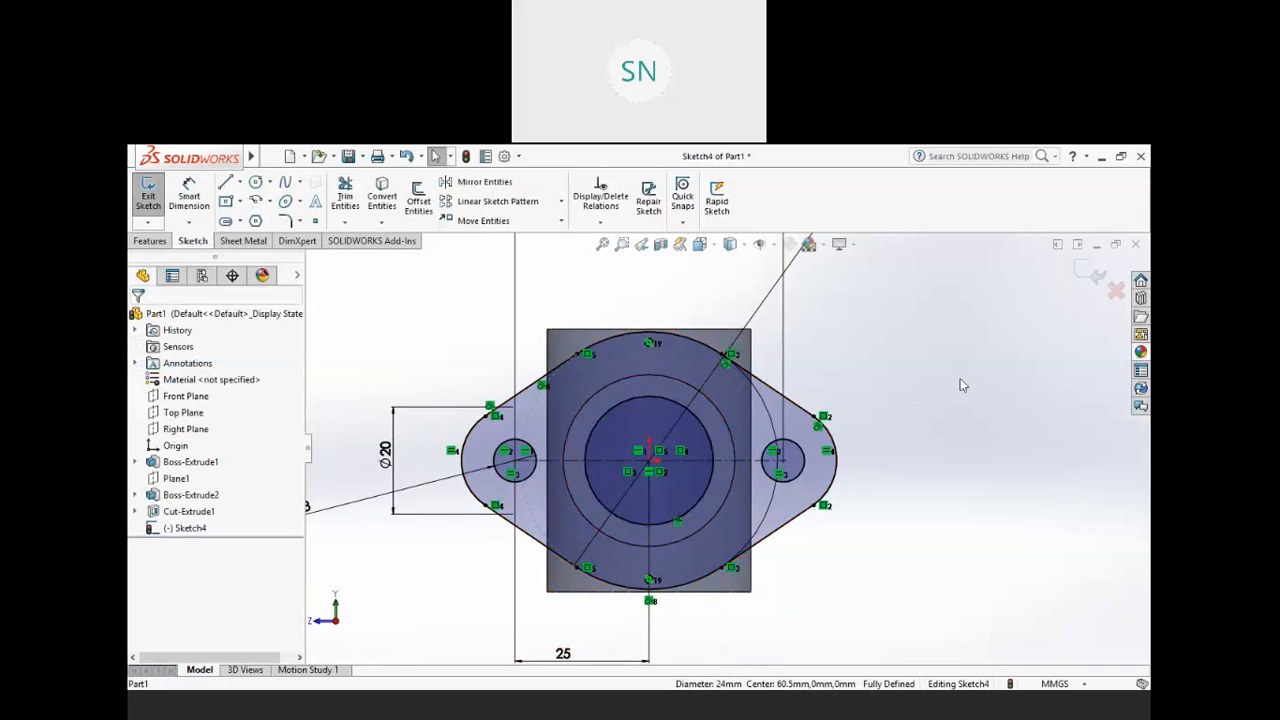
- Start a boss extrude of the flange sketch and check the side flange's thickness dimensions on the workbook drawing in Adobe Acrobat Reader
{"action": "middle_click_drag", "start_coordinate": [1007, 376], "coordinate": [963, 423]}
{"action": "scroll", "coordinate": [944, 396], "scroll_direction": "up", "scroll_amount": 3}
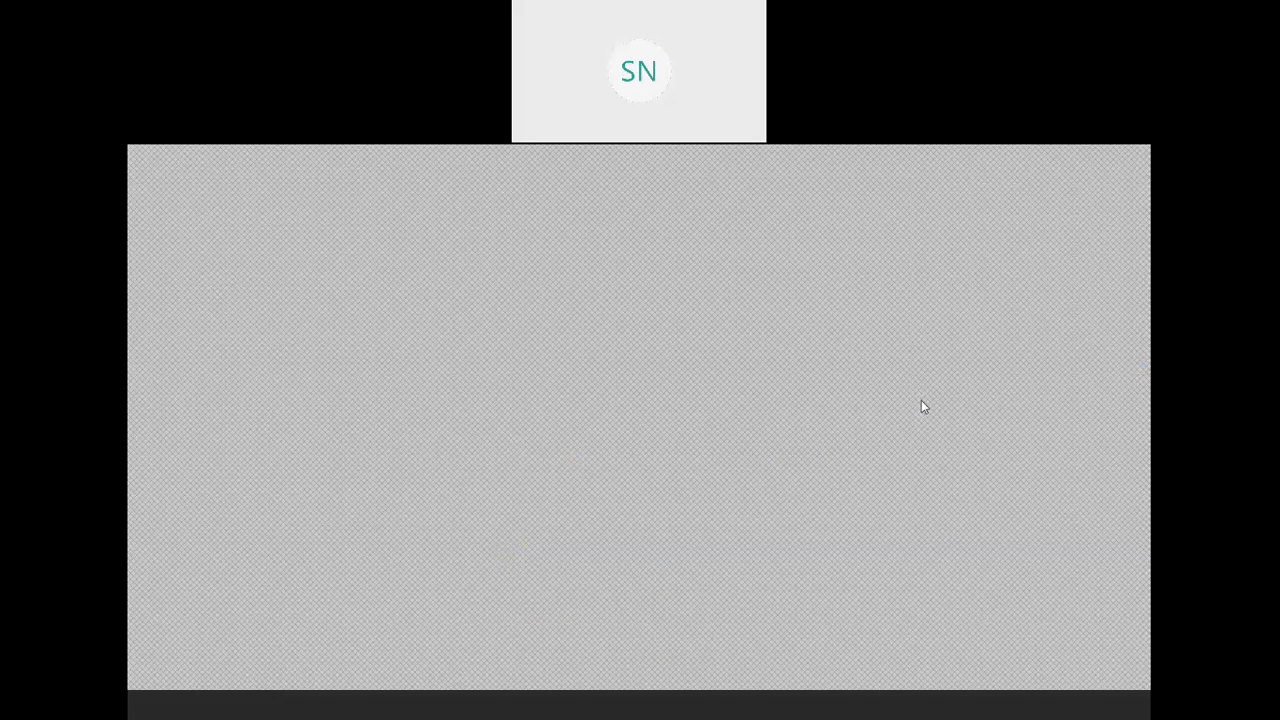
{"action": "scroll", "coordinate": [569, 397], "scroll_direction": "up", "scroll_amount": 2}
{"action": "scroll", "coordinate": [547, 300], "scroll_direction": "up", "scroll_amount": 5}
{"action": "scroll", "coordinate": [553, 334], "scroll_direction": "down", "scroll_amount": 5}
{"action": "scroll", "coordinate": [553, 334], "scroll_direction": "up", "scroll_amount": 1}
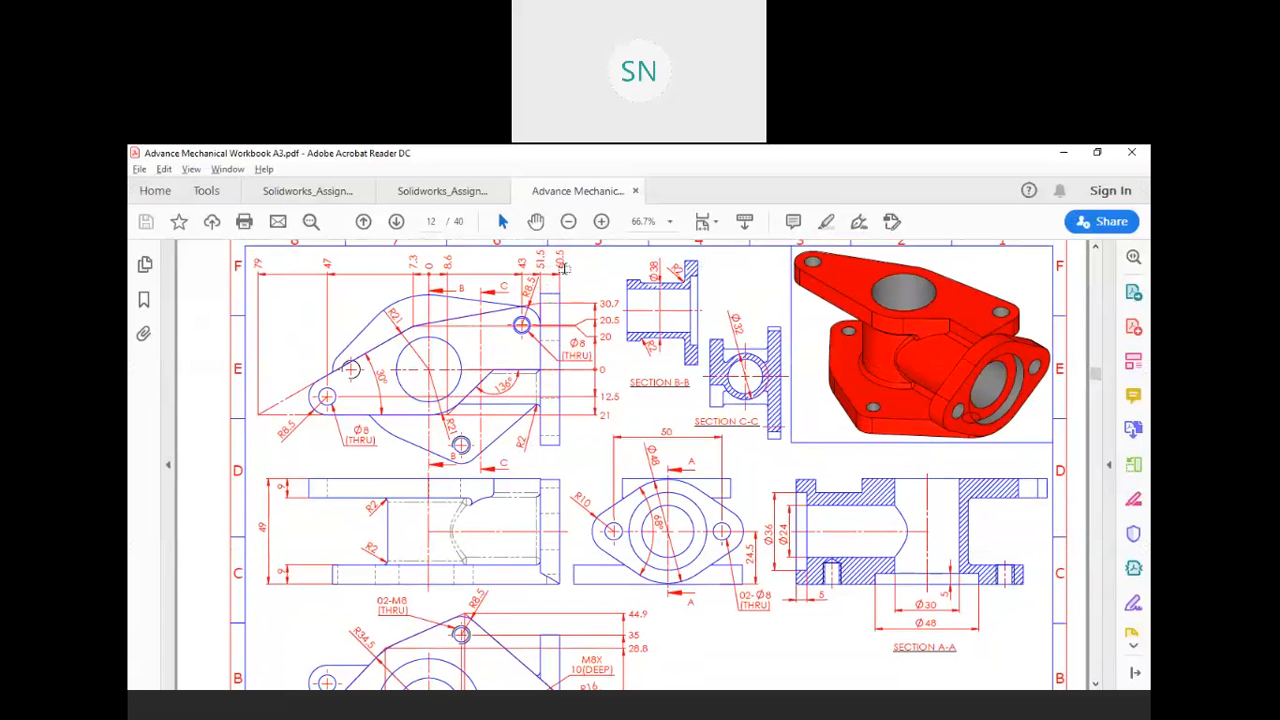
{"action": "key", "text": "alt+Tab"}
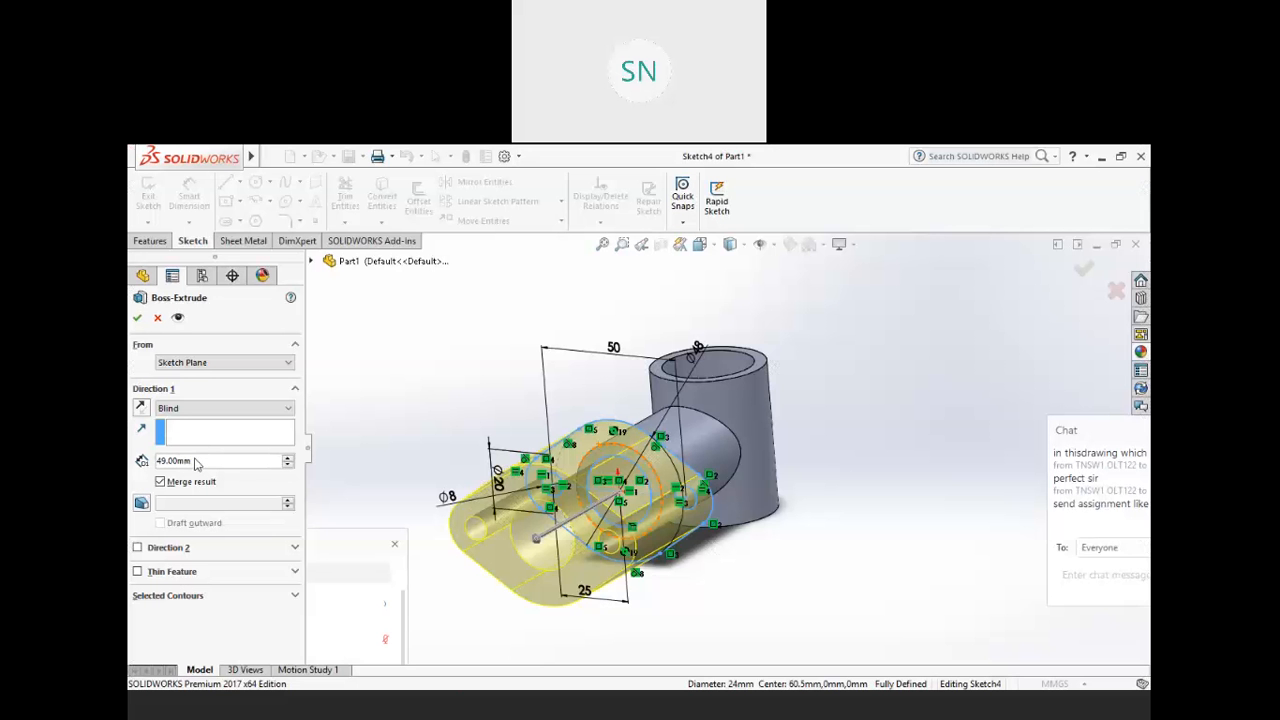
- Extrude the flange sketch to a blind depth of 60.5-51.5 (9 mm), reversed toward the vertical pipe
{"action": "double_click", "coordinate": [190, 461]}
{"action": "type", "text": "60"}
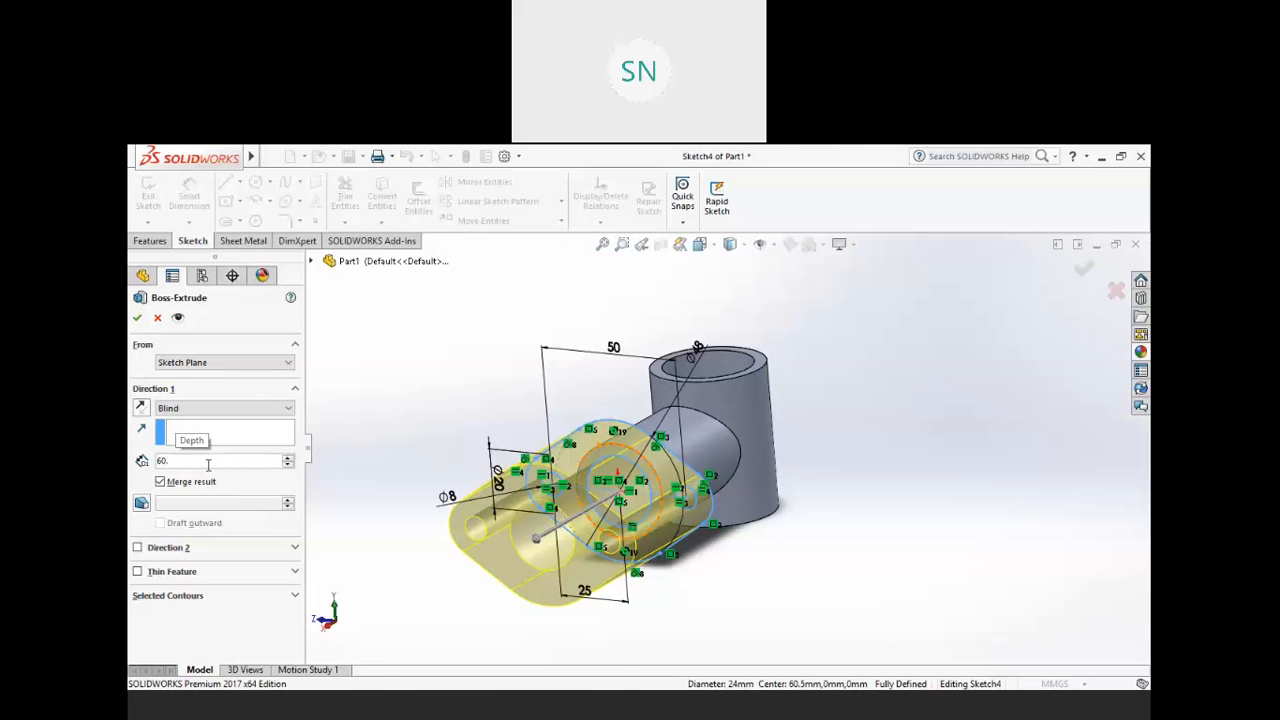
{"action": "key", "text": "alt+Tab"}
{"action": "key", "text": "alt+Tab"}
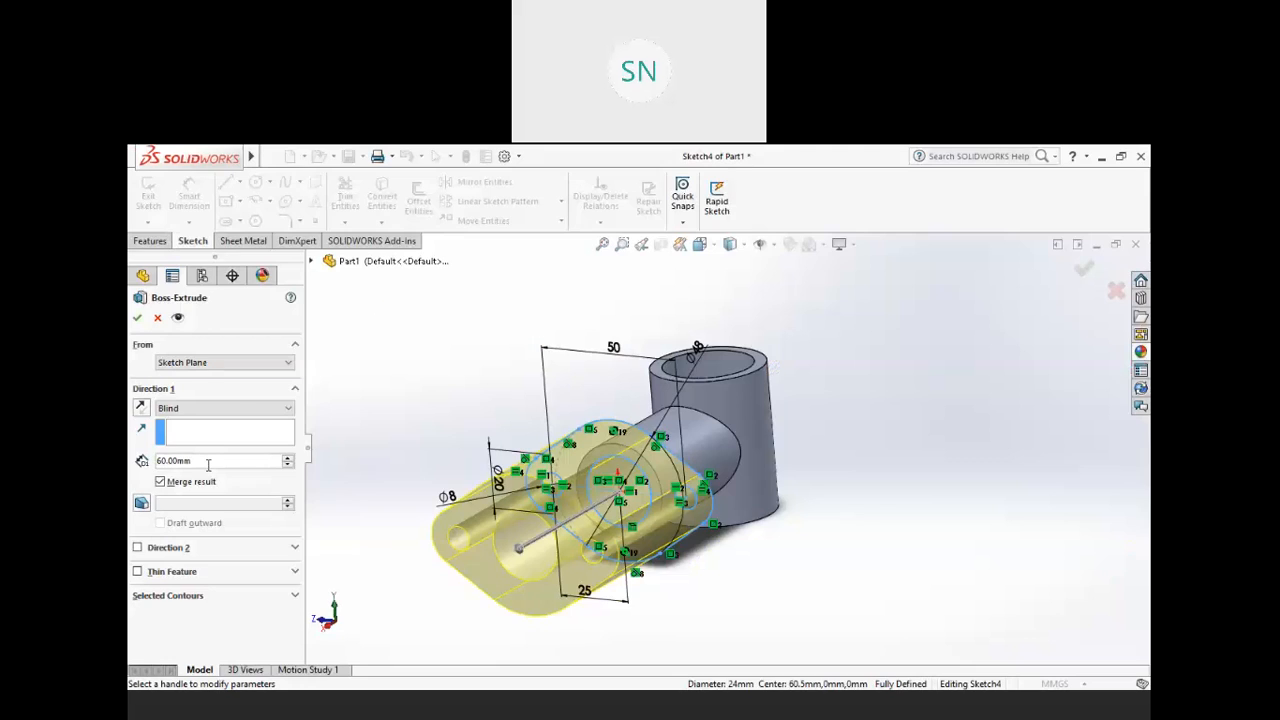
{"action": "double_click", "coordinate": [208, 464]}
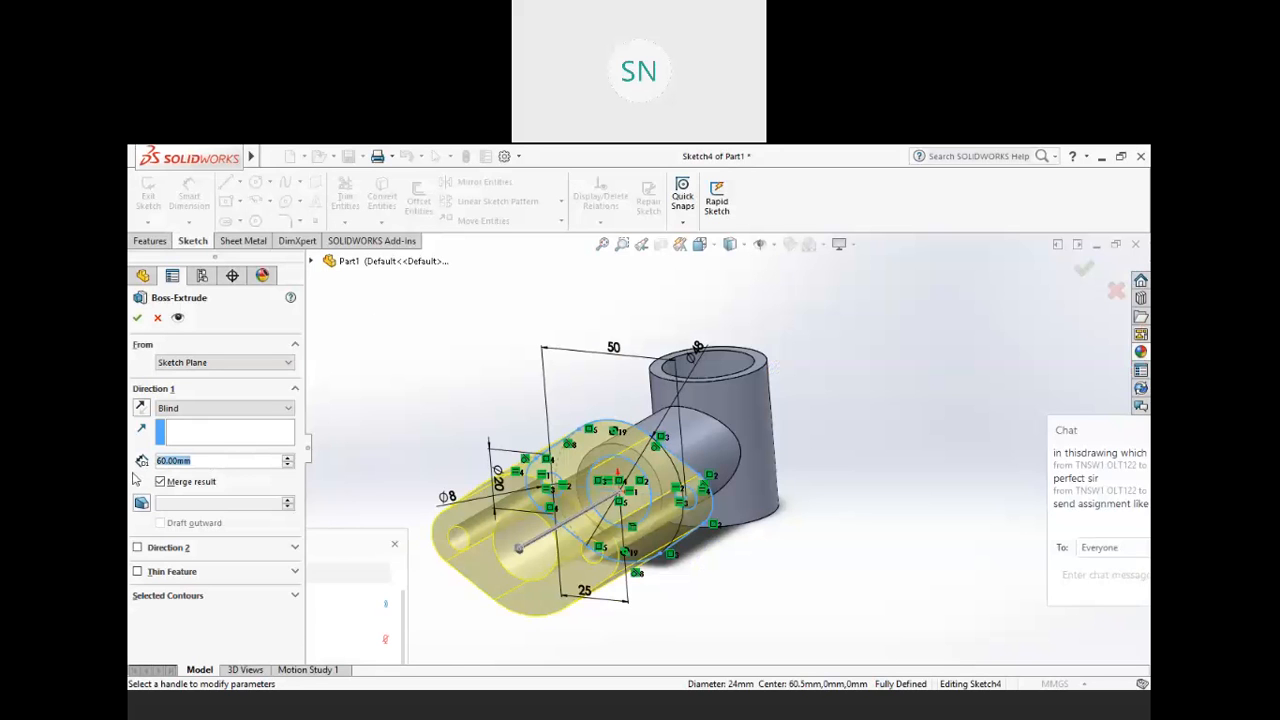
{"action": "type", "text": "60.5-5"}
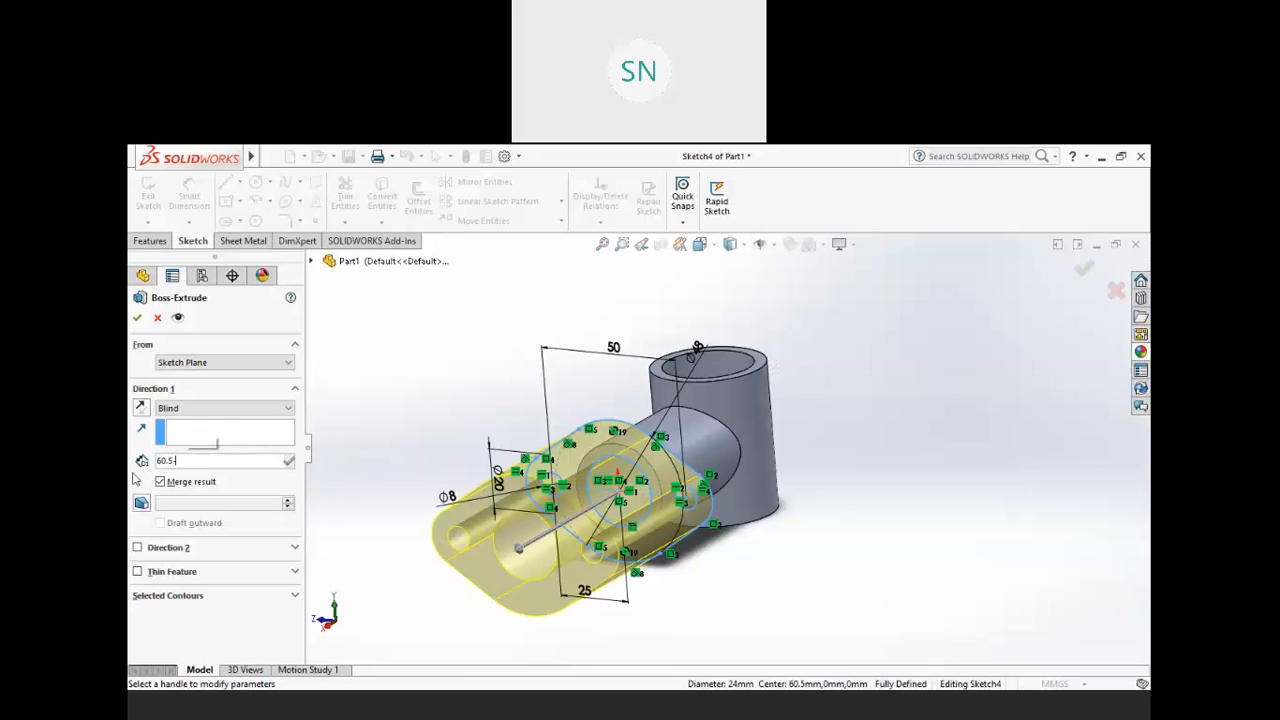
{"action": "type", "text": "1.5"}
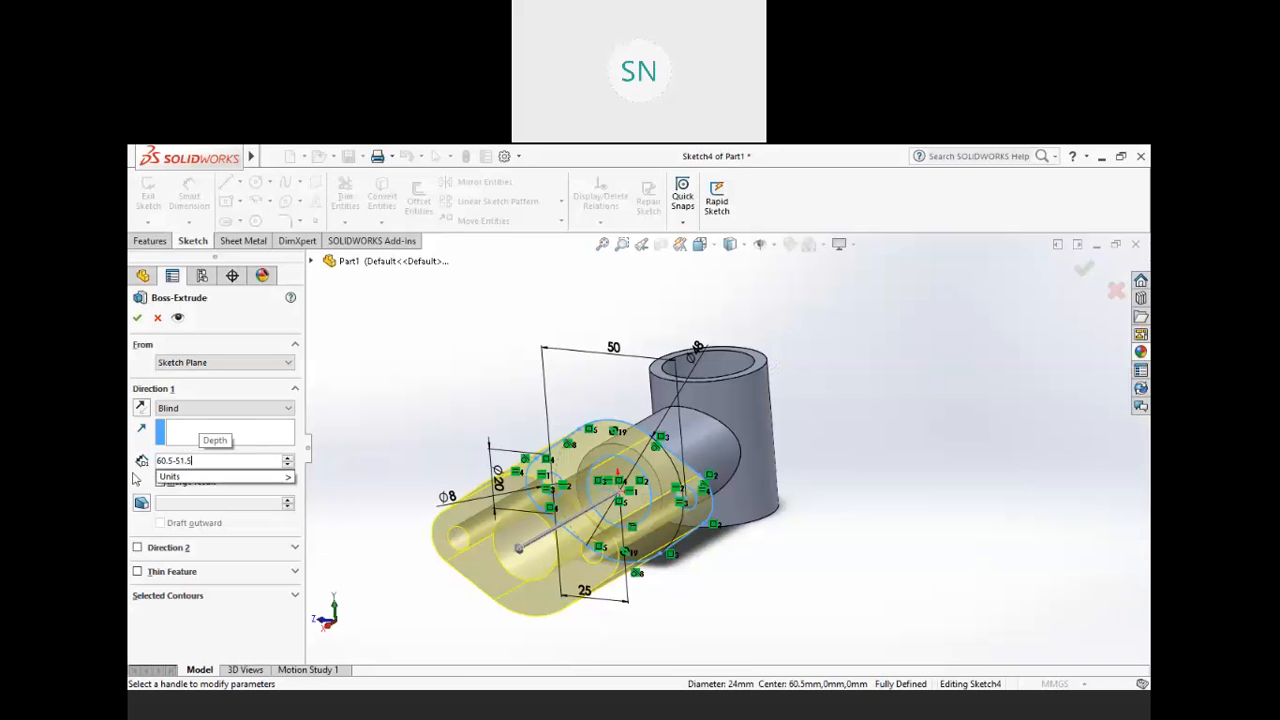
{"action": "key", "text": "Return"}
{"action": "middle_click_drag", "start_coordinate": [567, 514], "coordinate": [620, 515]}
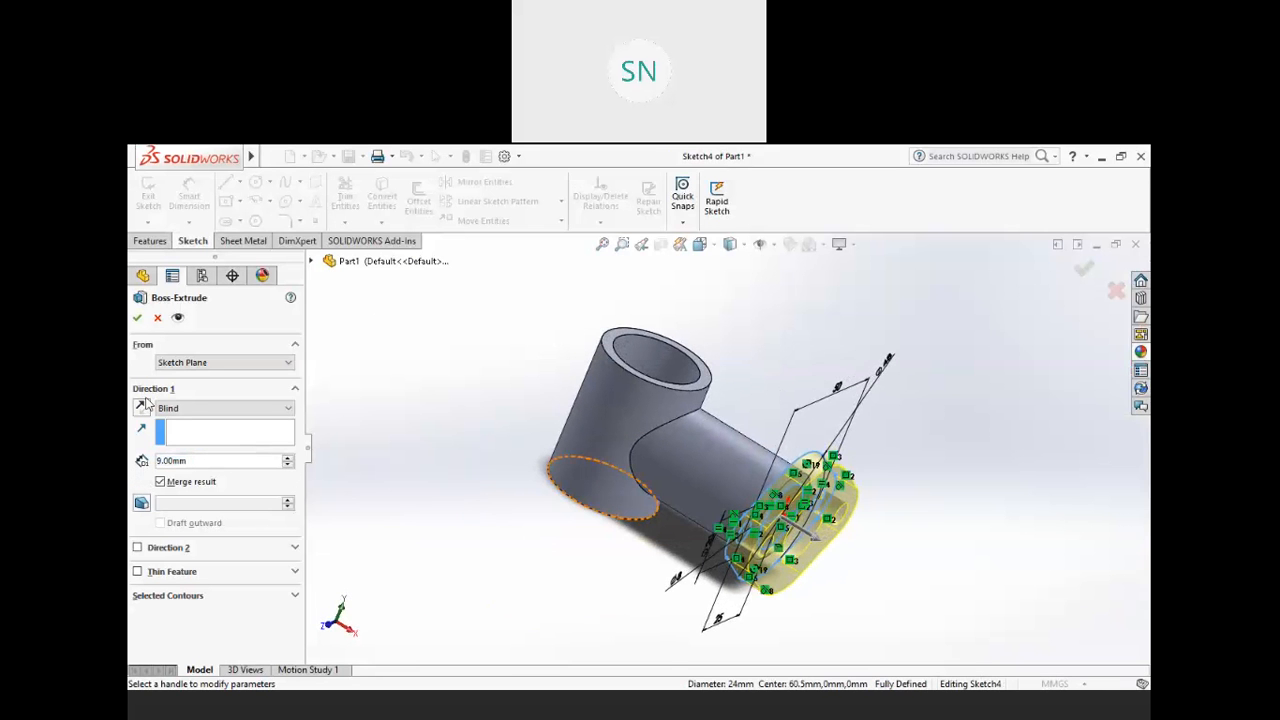
{"action": "mouse_move", "coordinate": [402, 396]}
{"action": "middle_mouse_down"}
{"action": "mouse_move", "coordinate": [455, 382]}
{"action": "mouse_move", "coordinate": [437, 400]}
{"action": "mouse_move", "coordinate": [391, 406]}
{"action": "middle_mouse_up"}
{"action": "left_click", "coordinate": [137, 317]}
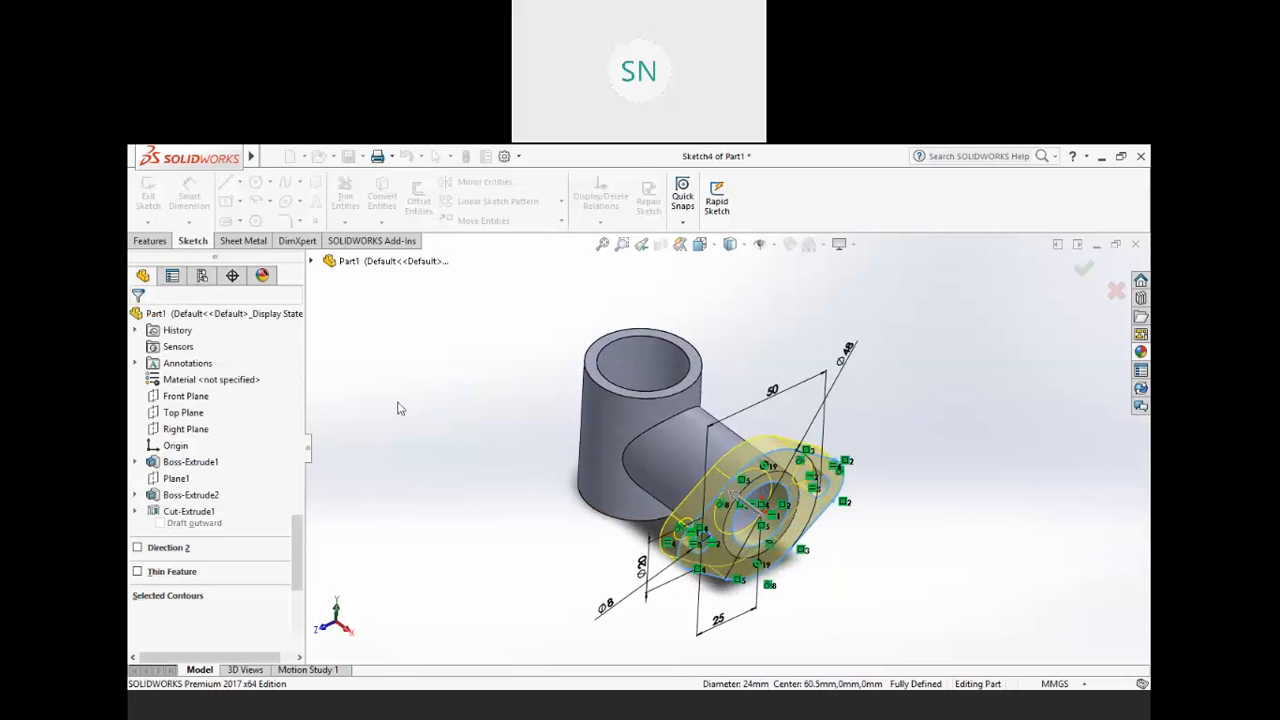
{"action": "middle_click_drag", "start_coordinate": [500, 434], "coordinate": [762, 519]}
{"action": "scroll", "coordinate": [762, 519], "scroll_direction": "down", "scroll_amount": 2}
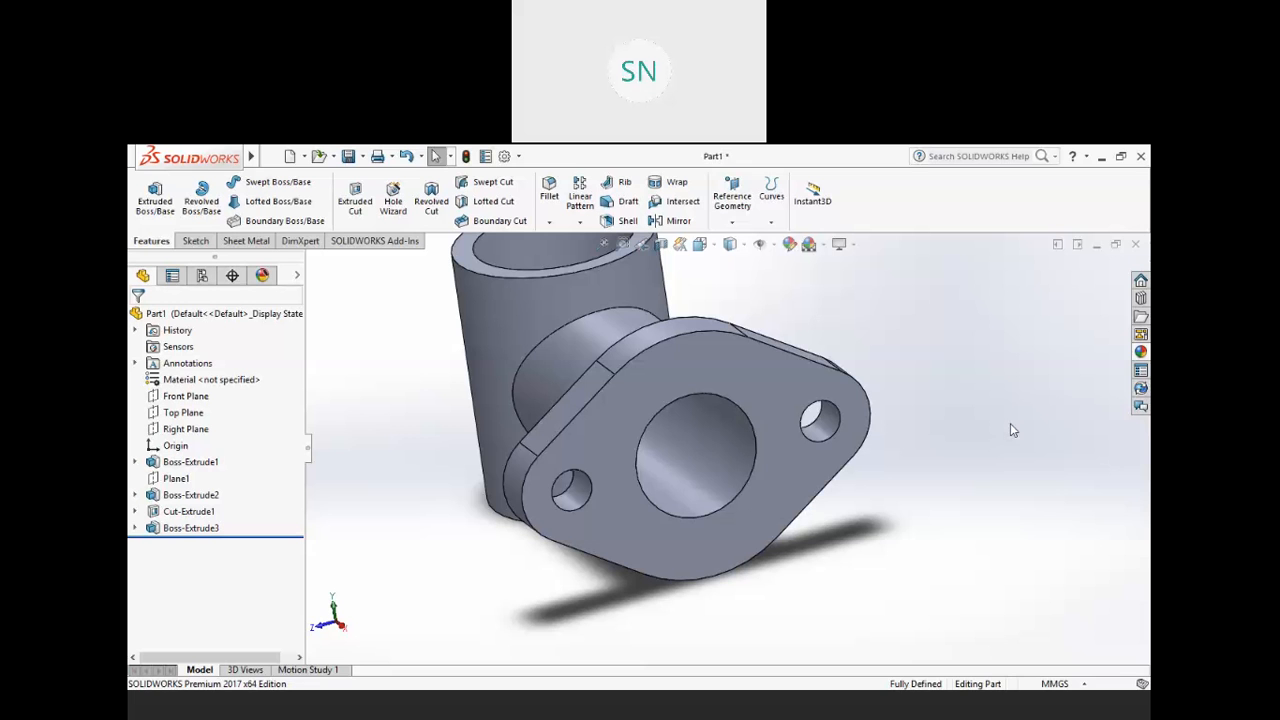
{"action": "middle_click_drag", "start_coordinate": [893, 510], "coordinate": [869, 455]}
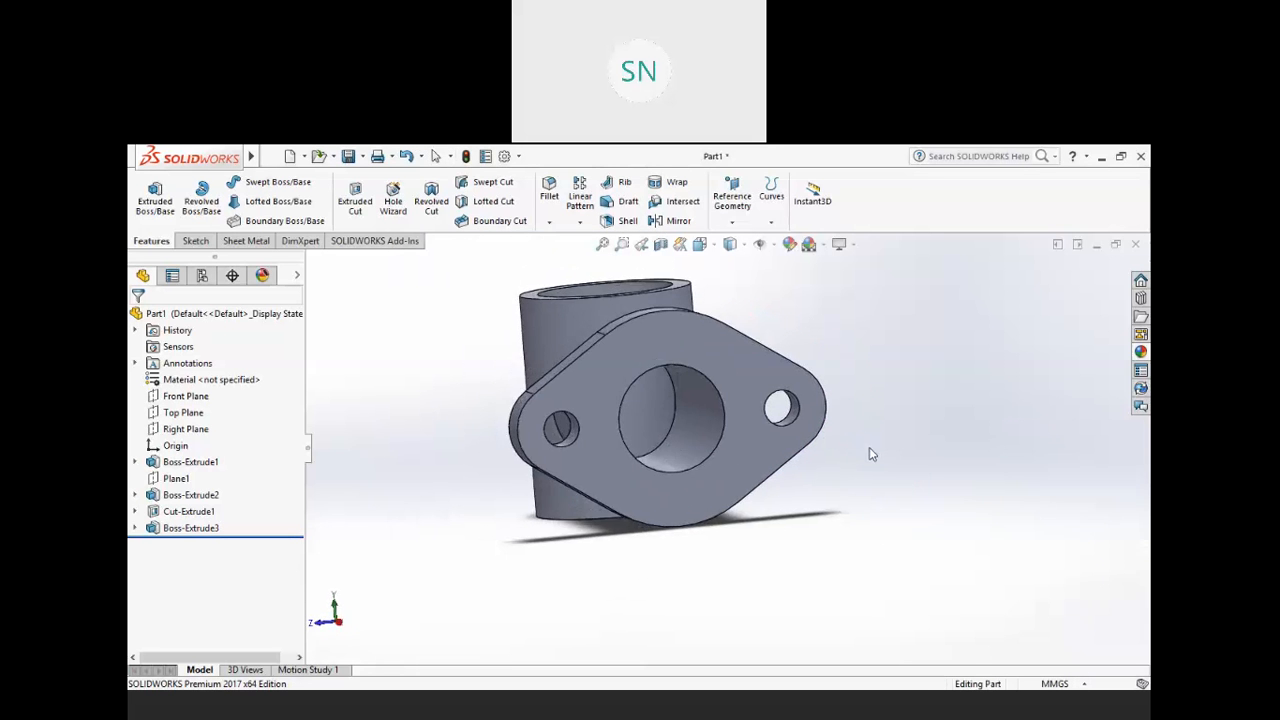
- Check the recess dimensions in Adobe Acrobat Reader and sketch a bore-centred circle about 32 mm in diameter on the side flange's outer face for an extruded cut
{"action": "scroll", "coordinate": [837, 363], "scroll_direction": "down", "scroll_amount": 2}
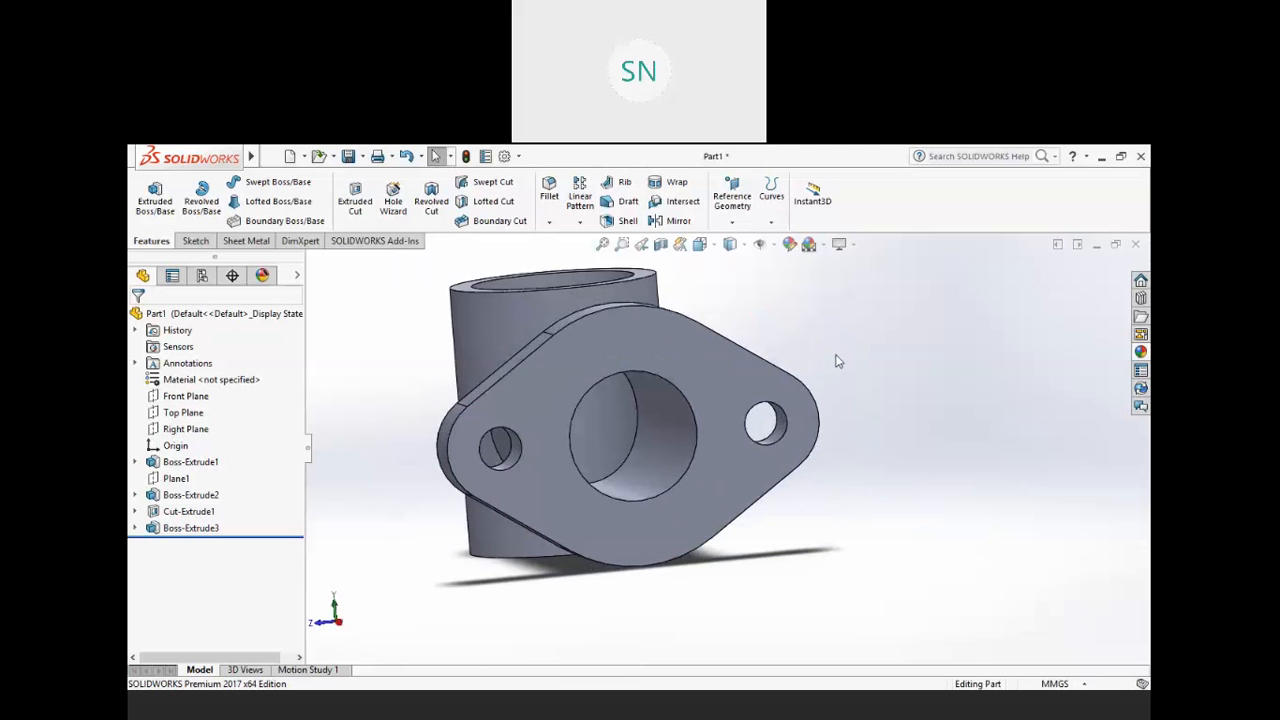
{"action": "middle_click_drag", "start_coordinate": [828, 367], "coordinate": [834, 371]}
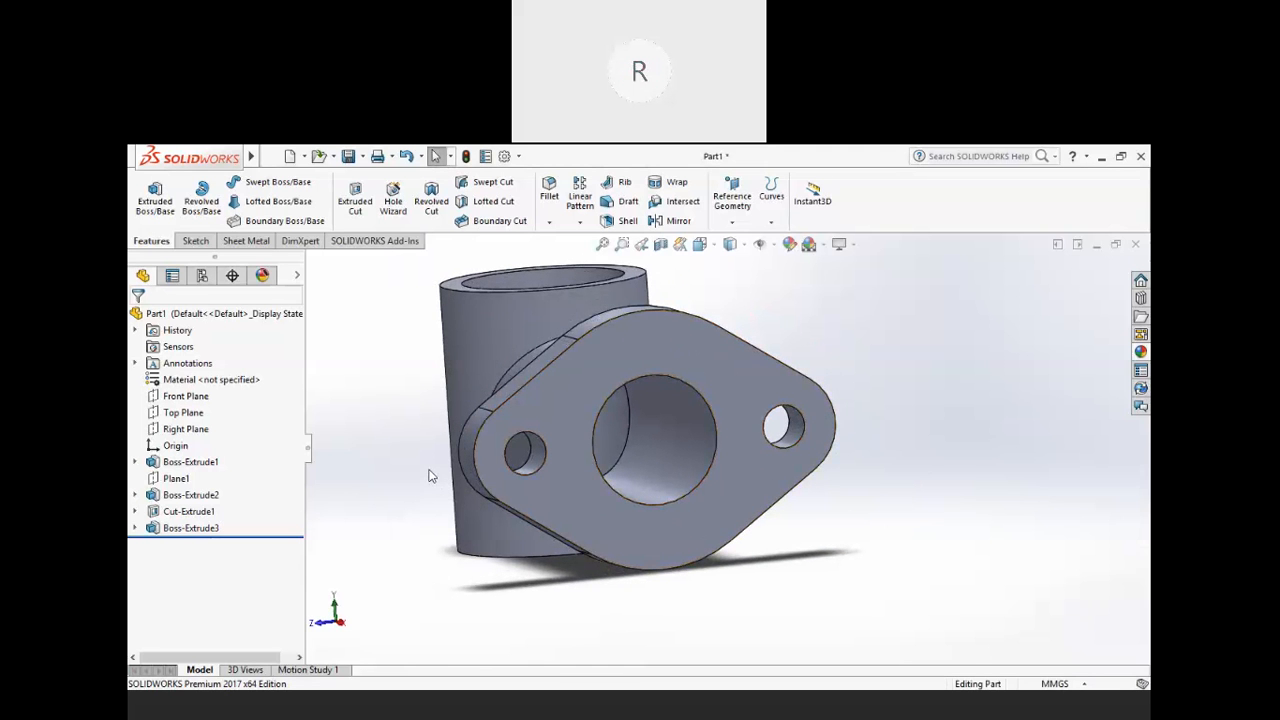
{"action": "middle_click_drag", "start_coordinate": [430, 498], "coordinate": [408, 497]}
{"action": "middle_click_drag", "start_coordinate": [543, 474], "coordinate": [551, 480]}
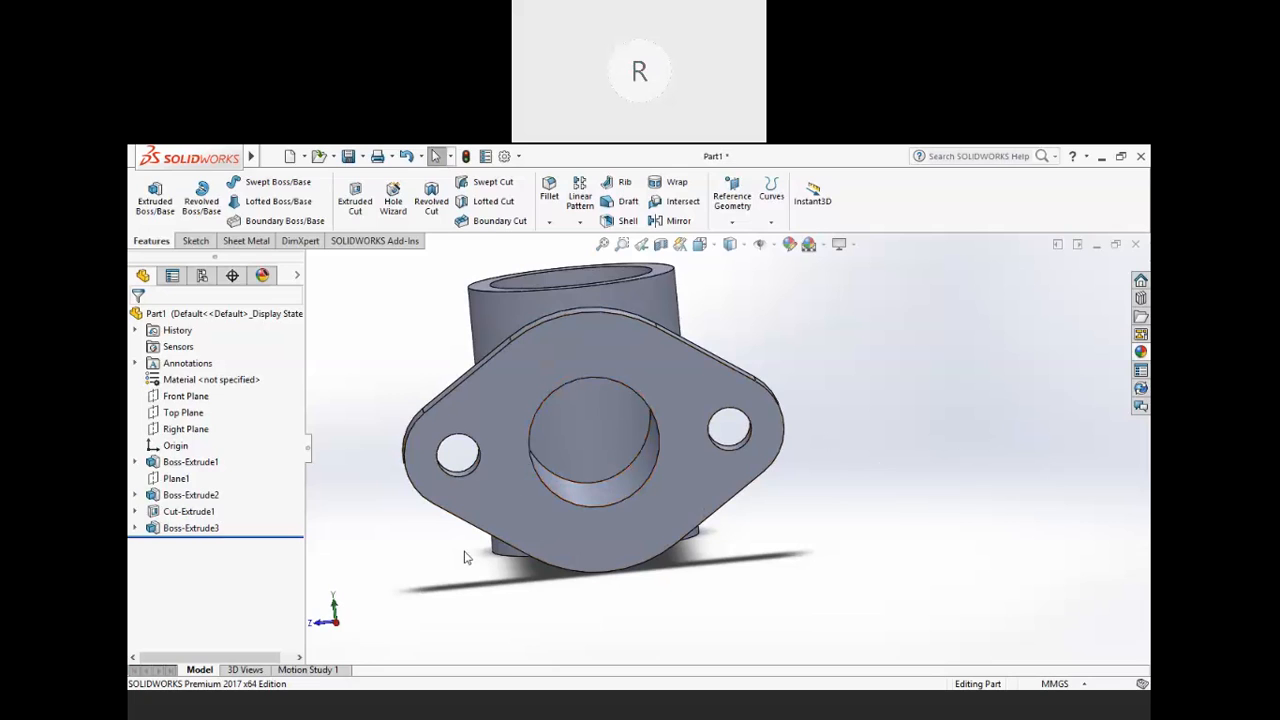
{"action": "key", "text": "alt+Tab"}
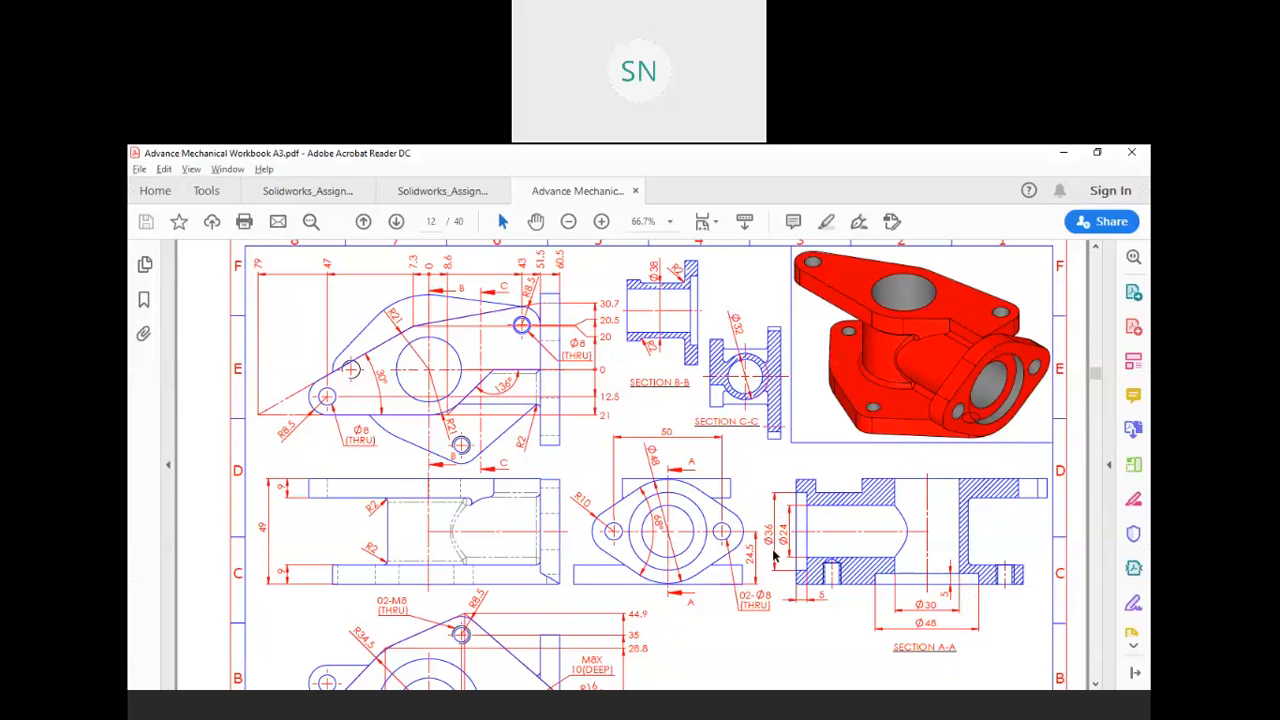
{"action": "key", "text": "alt+Tab"}
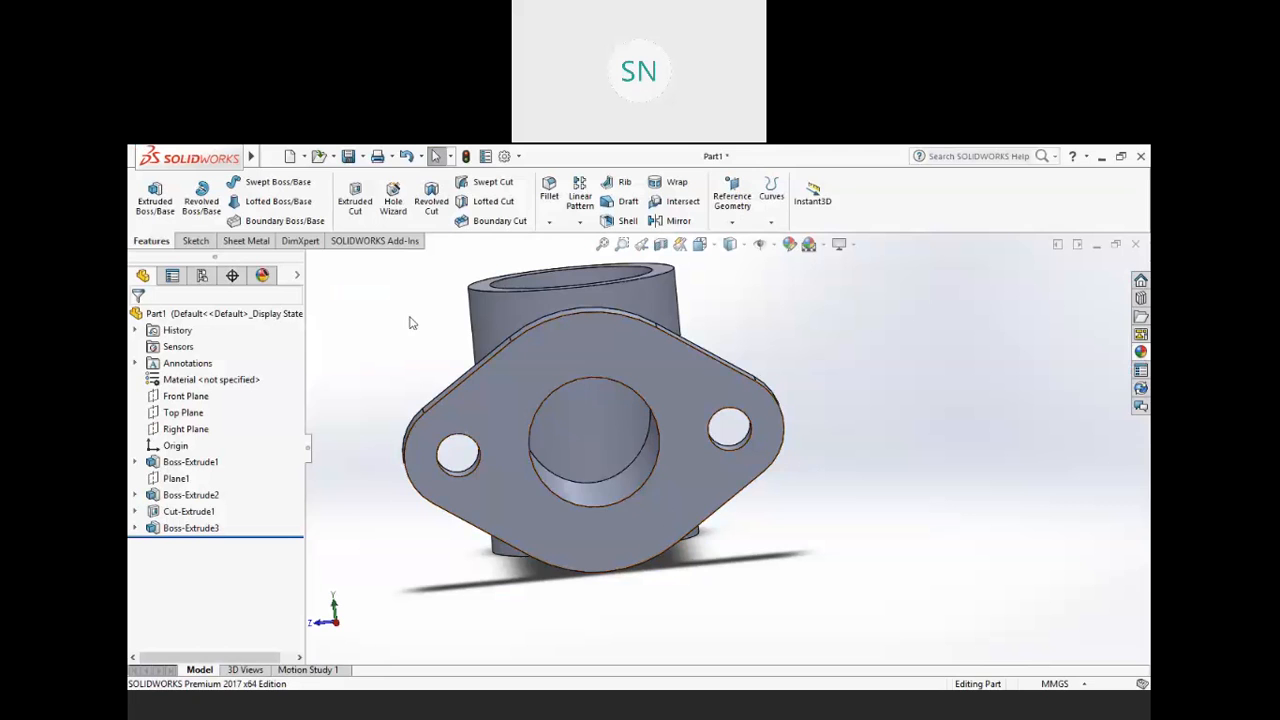
{"action": "left_click", "coordinate": [357, 205]}
{"action": "left_click", "coordinate": [523, 367]}
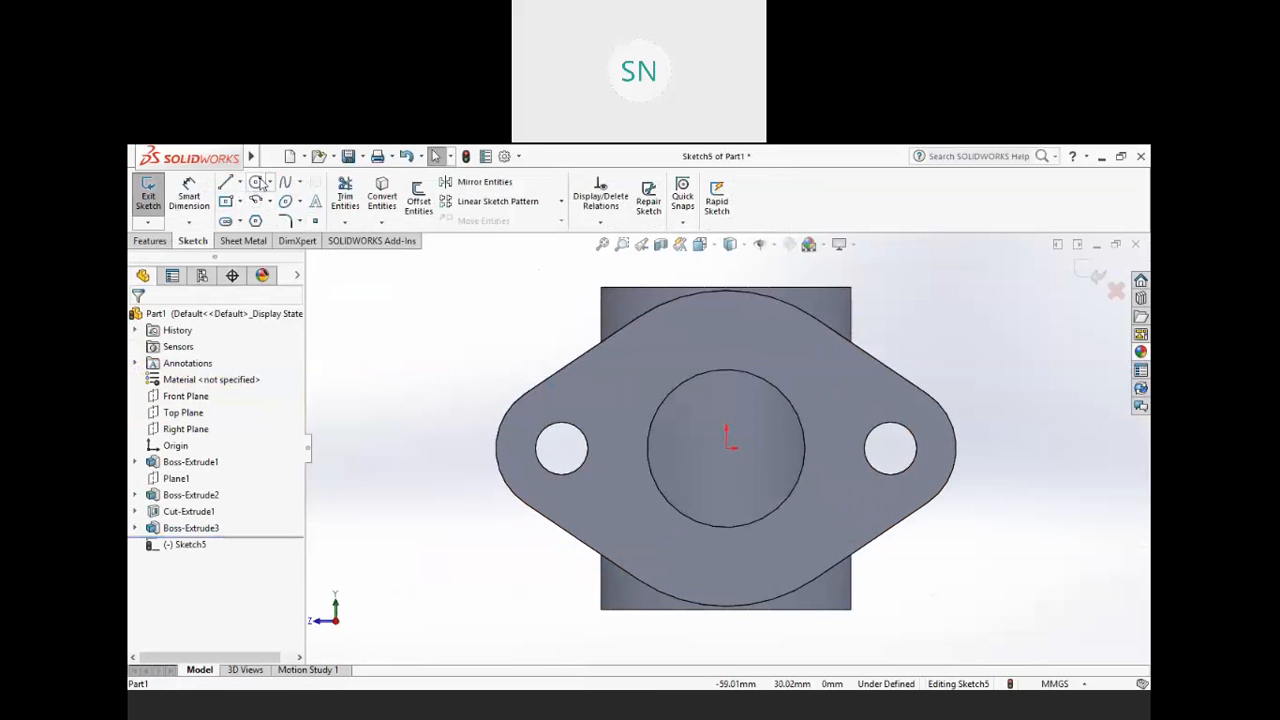
{"action": "left_click", "coordinate": [257, 182]}
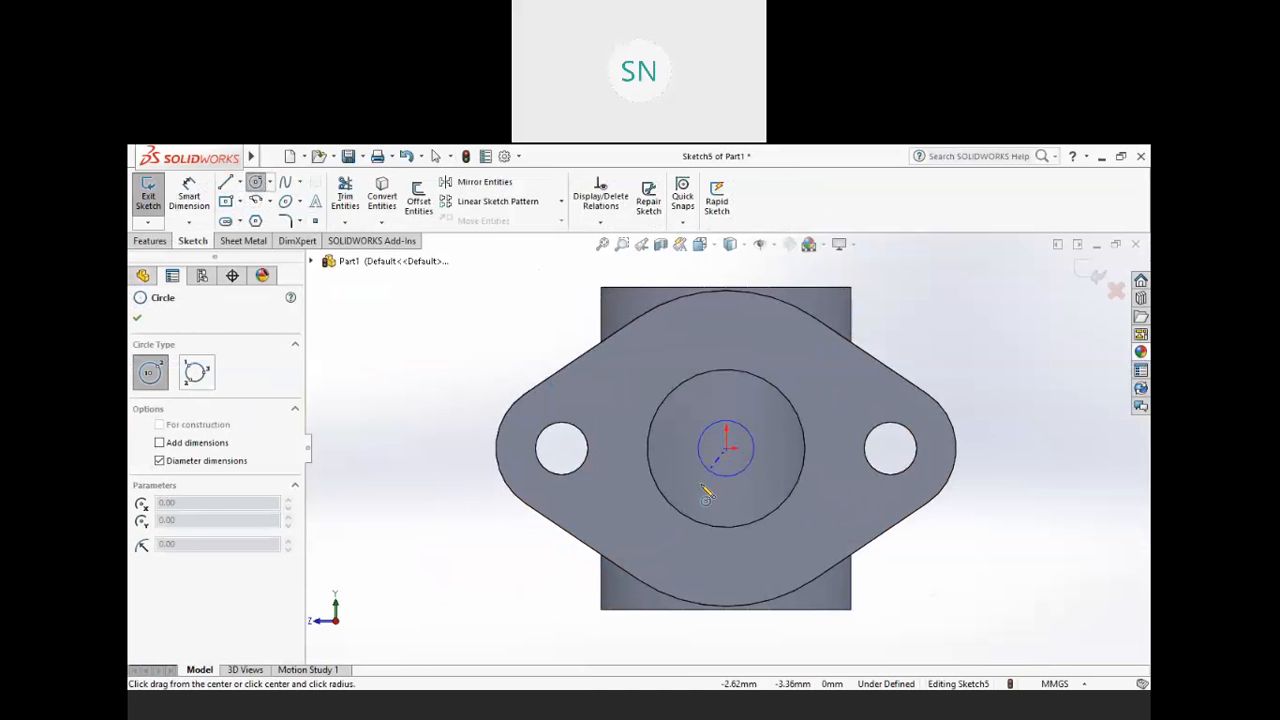
{"action": "left_click", "coordinate": [652, 527]}
- Dimension the new circle on the side flange with a diameter of 36 mm
{"action": "right_click", "coordinate": [432, 378]}
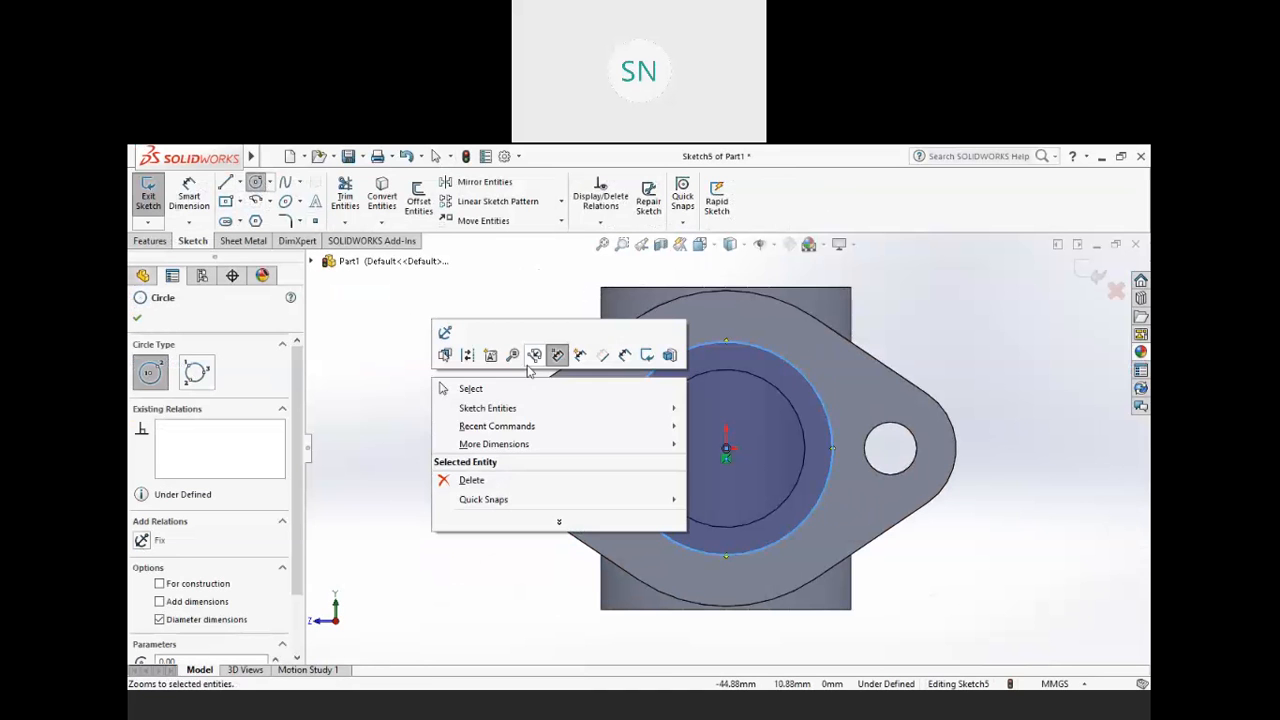
{"action": "left_click", "coordinate": [603, 356]}
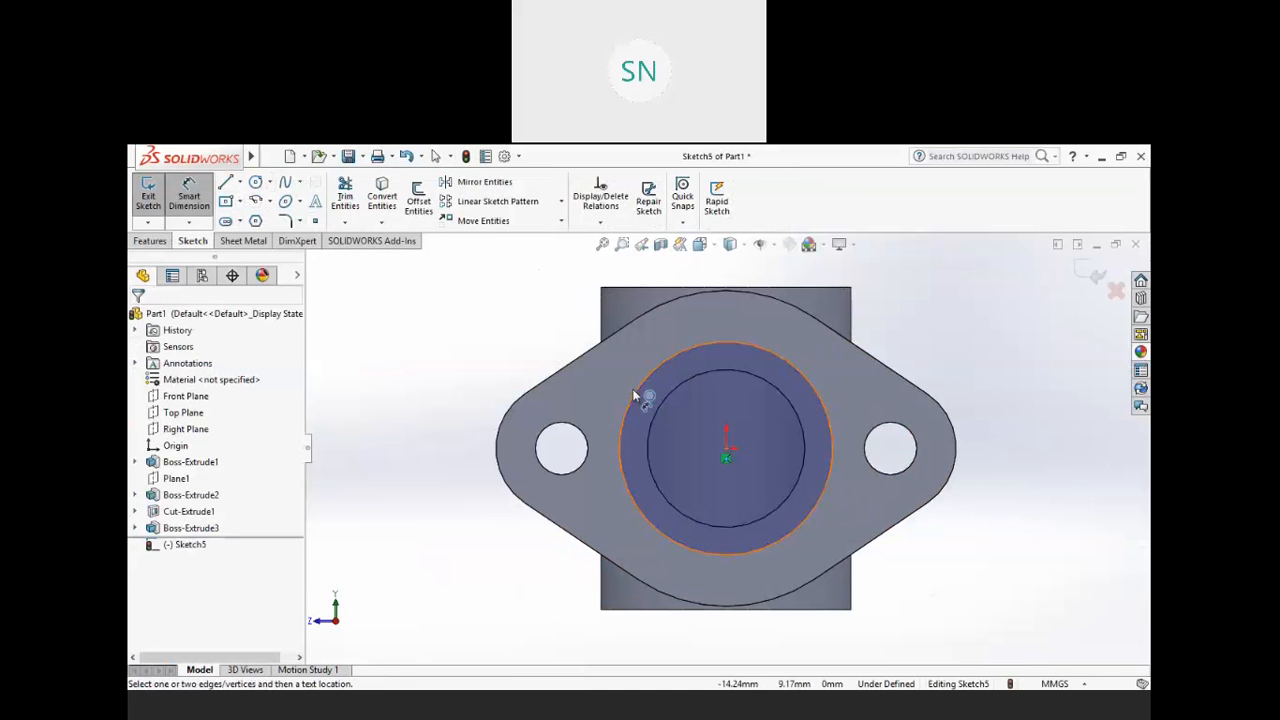
{"action": "left_click", "coordinate": [632, 397]}
{"action": "left_click", "coordinate": [502, 356]}
{"action": "type", "text": "3"}
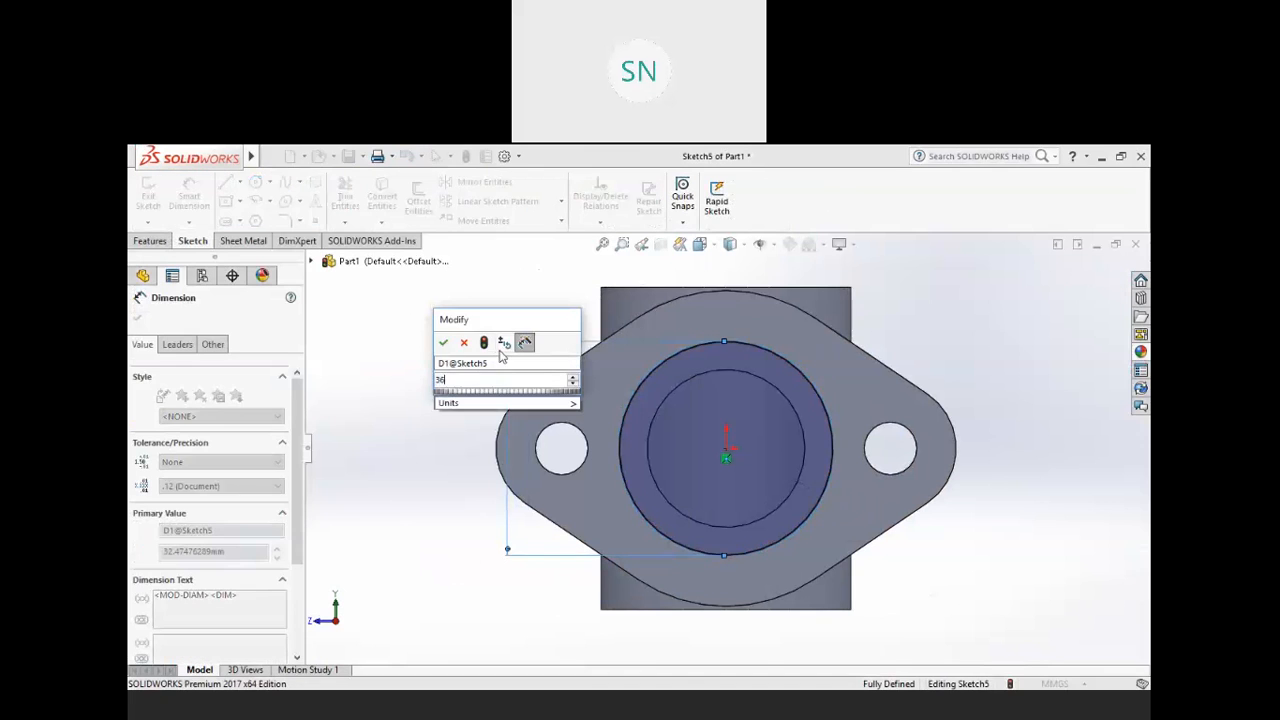
{"action": "type", "text": "6"}
{"action": "key", "text": "Return"}
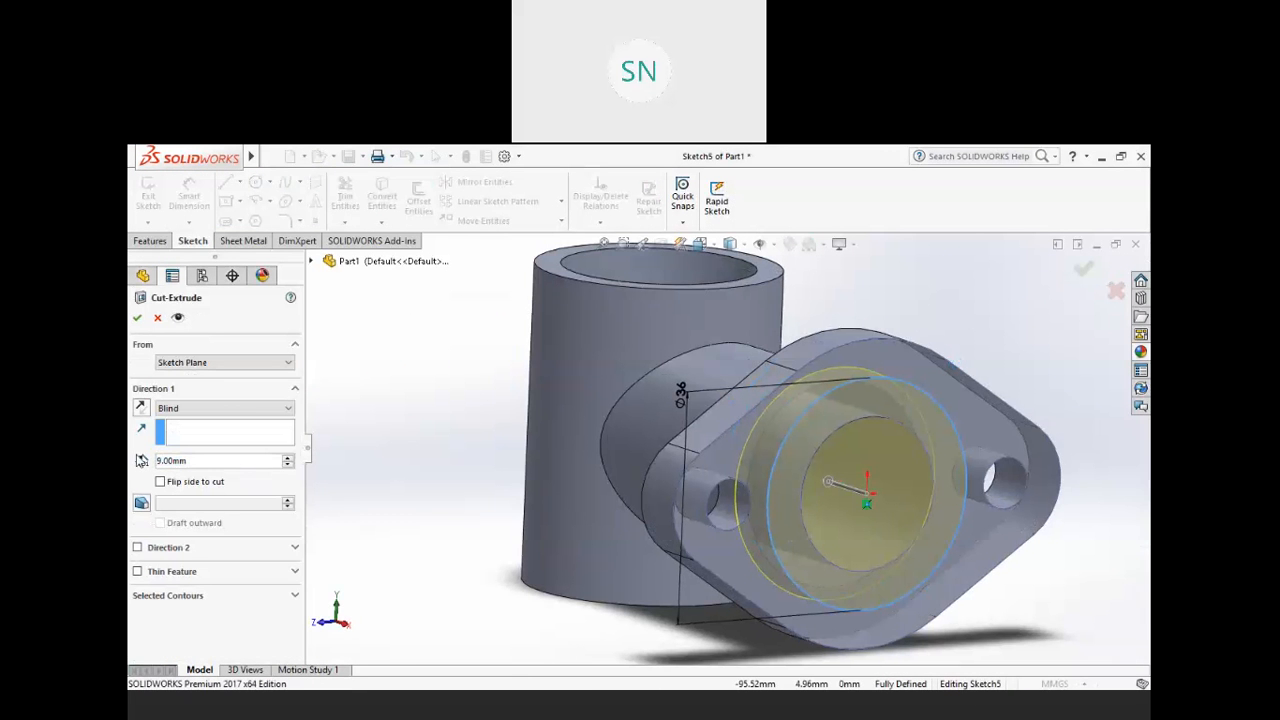
- Cut the 36 mm circle into the side flange to a blind depth of 5 mm
{"action": "double_click", "coordinate": [198, 463]}
{"action": "type", "text": "5"}
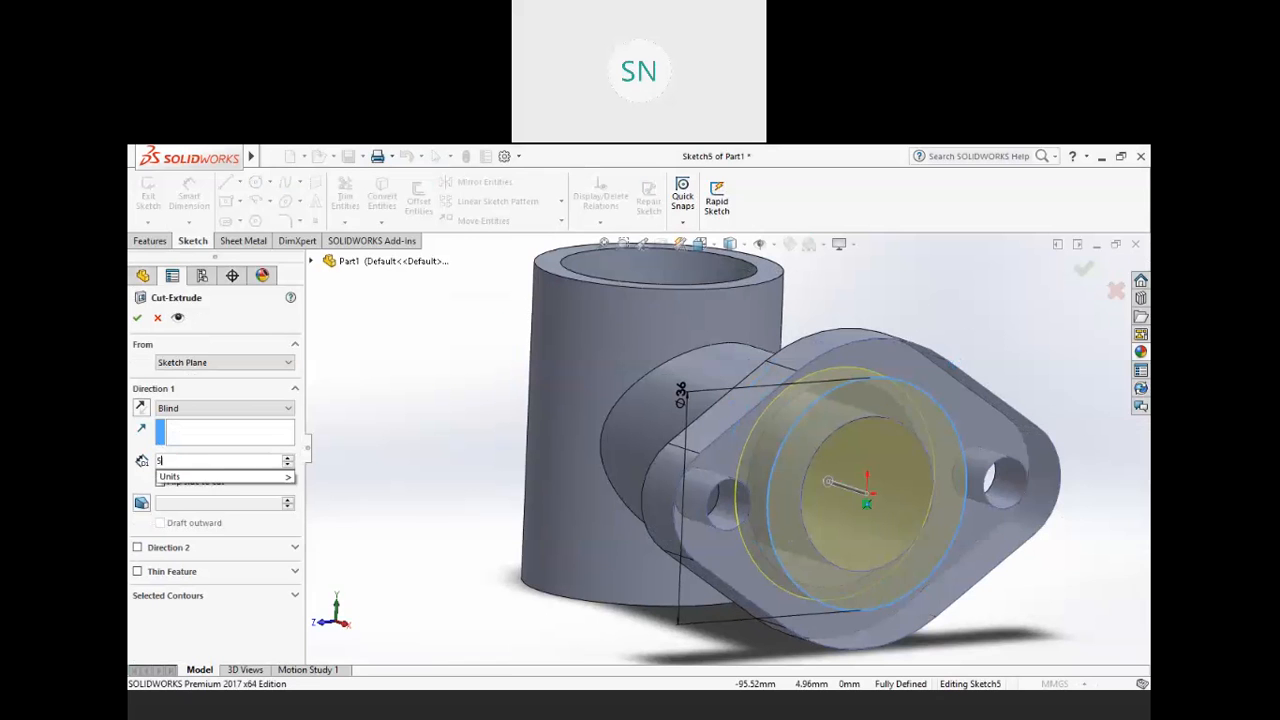
{"action": "key", "text": "Return"}
{"action": "left_click", "coordinate": [137, 317]}
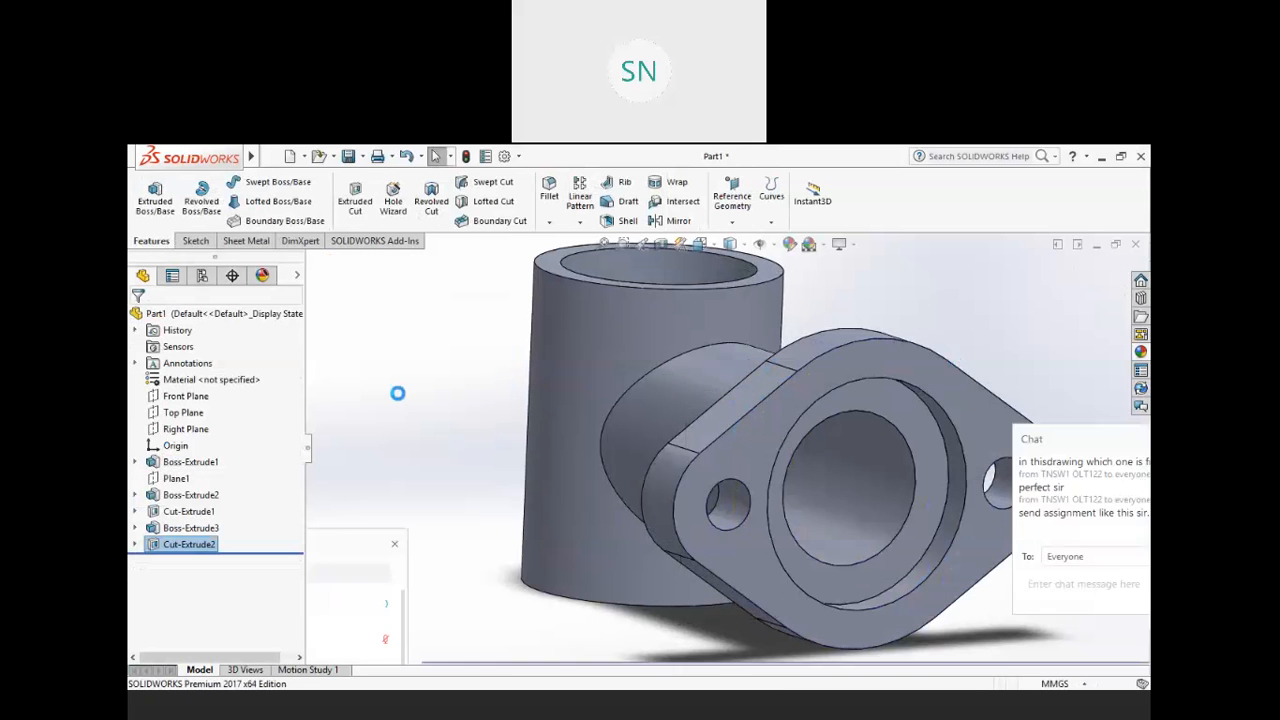
- Inspect the vertical pipe, side branch and recessed flange of the model from several angles
{"action": "scroll", "coordinate": [585, 390], "scroll_direction": "up", "scroll_amount": 3}
{"action": "middle_click_drag", "start_coordinate": [790, 445], "coordinate": [835, 467]}
{"action": "scroll", "coordinate": [715, 458], "scroll_direction": "down", "scroll_amount": 3}
{"action": "scroll", "coordinate": [745, 510], "scroll_direction": "up", "scroll_amount": 3}
{"action": "middle_click_drag", "start_coordinate": [745, 510], "coordinate": [558, 347]}
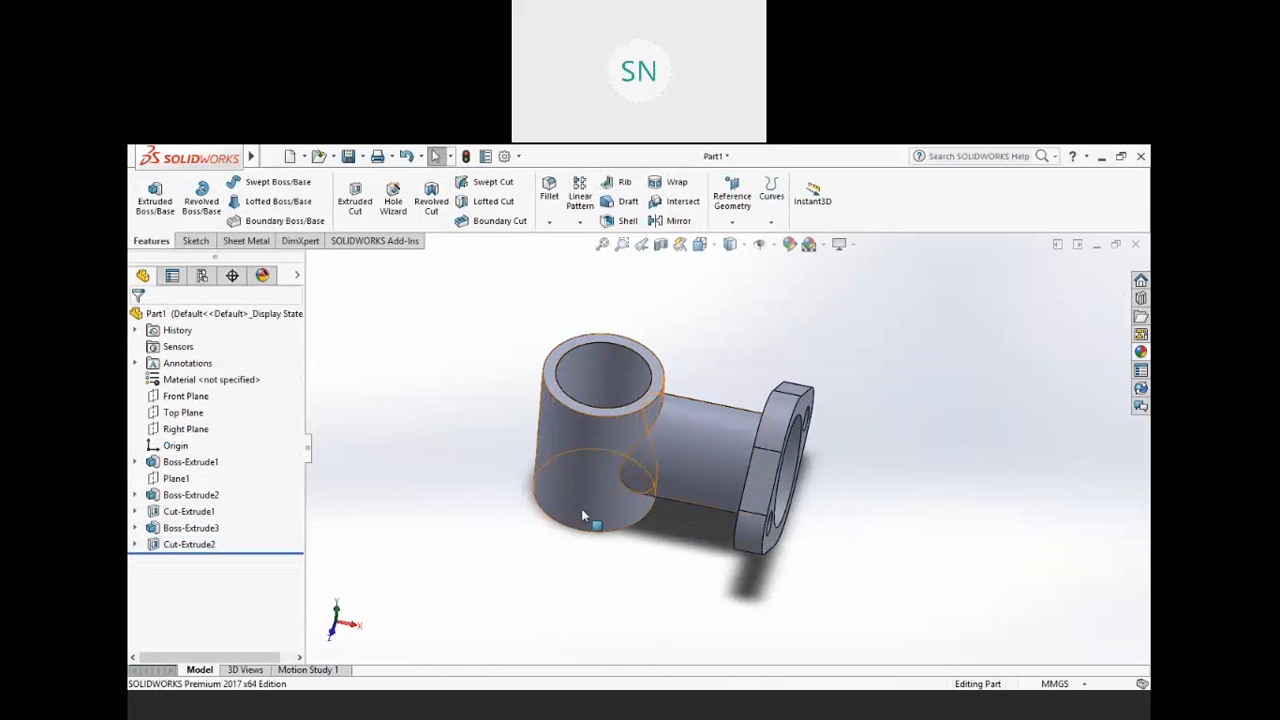
{"action": "middle_click_drag", "start_coordinate": [581, 508], "coordinate": [580, 346]}
{"action": "middle_click_drag", "start_coordinate": [637, 533], "coordinate": [641, 568]}
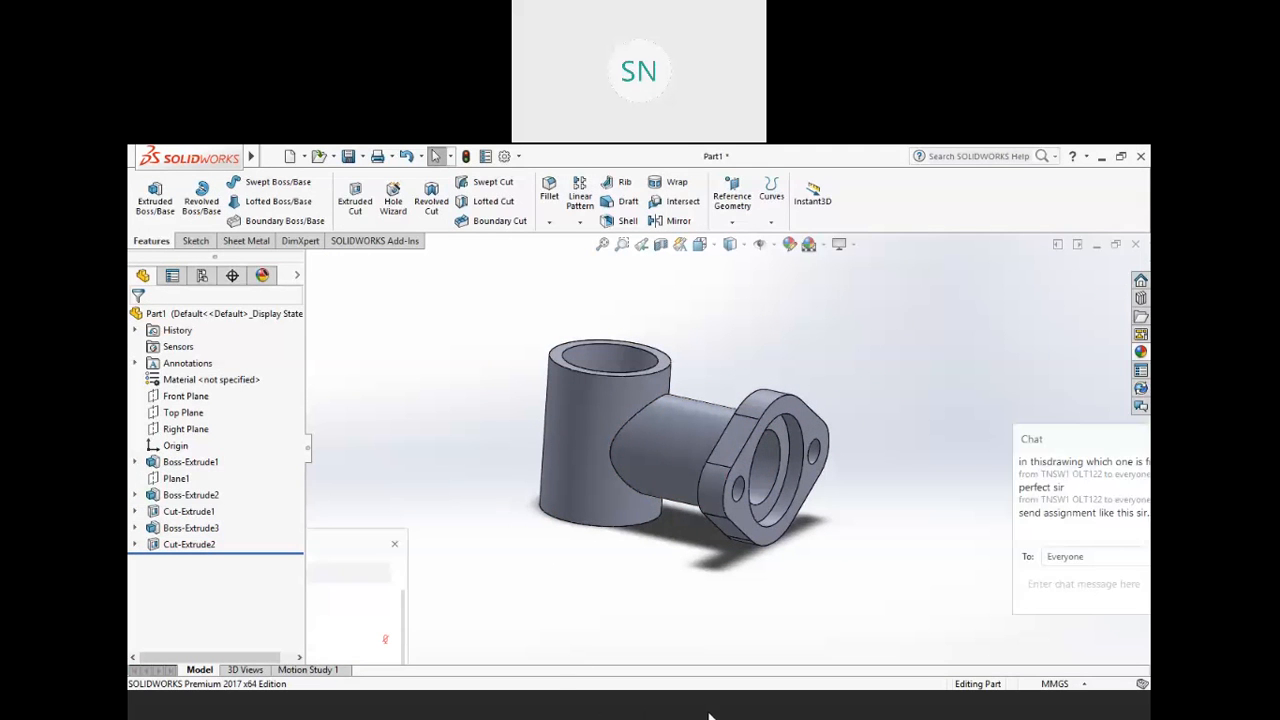
- Switch to the workbook drawing in Adobe Acrobat Reader and review the views and dimensions of the remaining top and bottom flanges
{"action": "key", "text": "alt+Tab"}
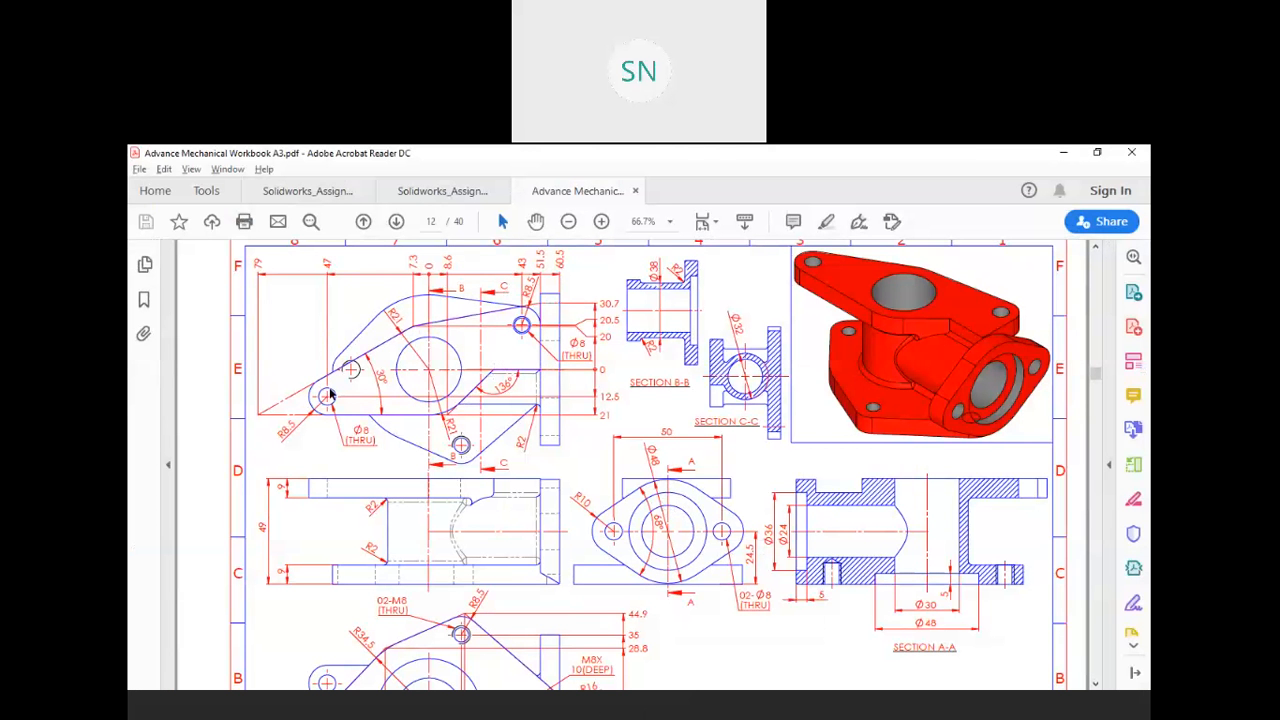
{"action": "scroll", "coordinate": [500, 390], "scroll_direction": "down", "scroll_amount": 10}
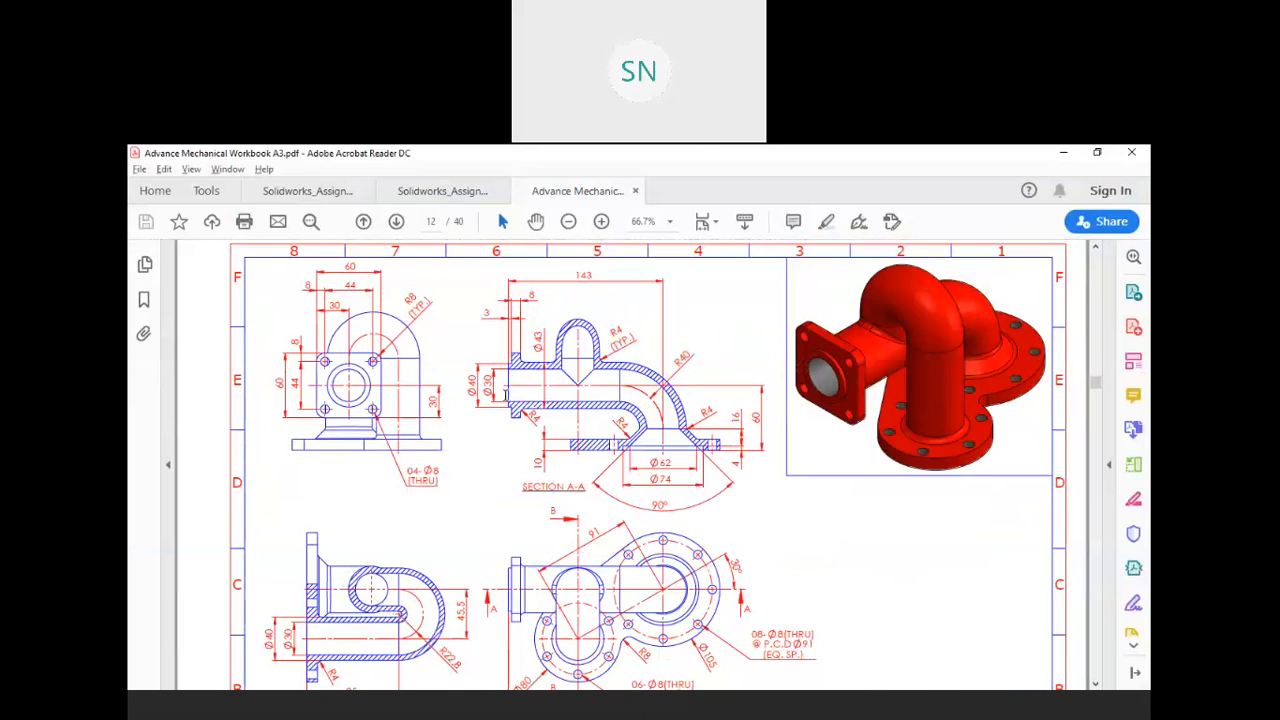
{"action": "scroll", "coordinate": [506, 396], "scroll_direction": "up", "scroll_amount": 5}
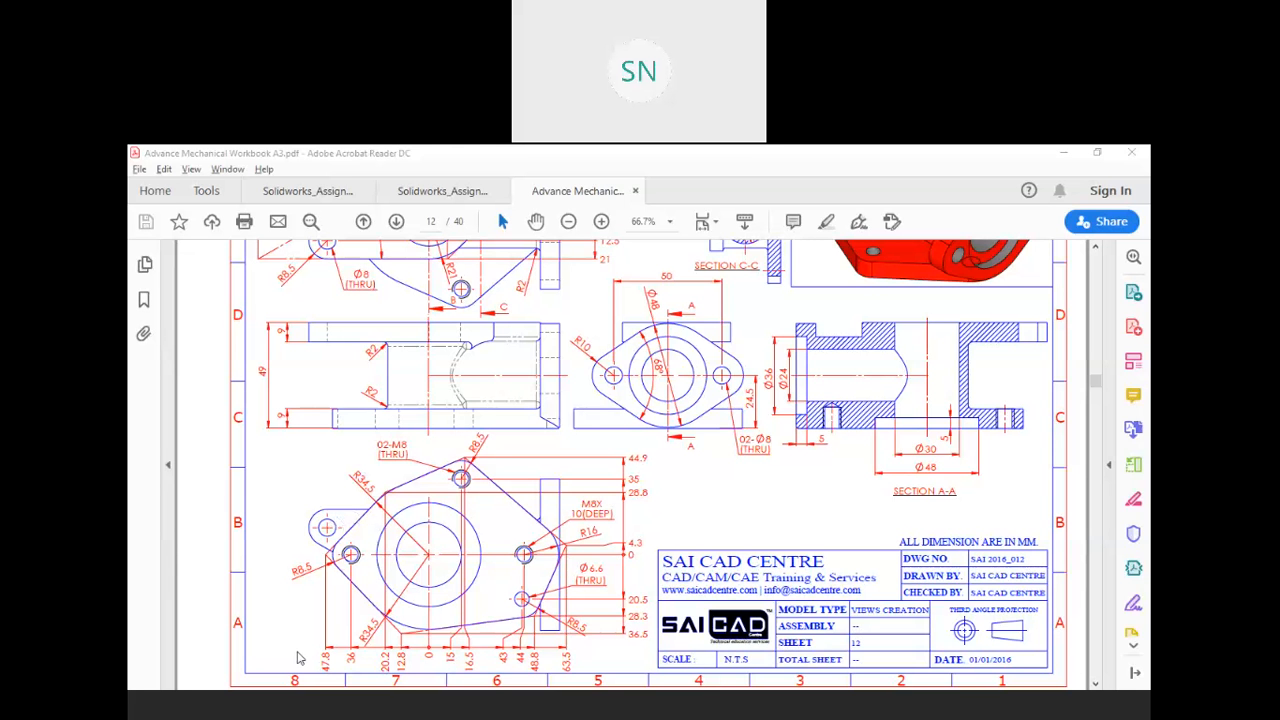
{"action": "scroll", "coordinate": [297, 657], "scroll_direction": "up", "scroll_amount": 4}
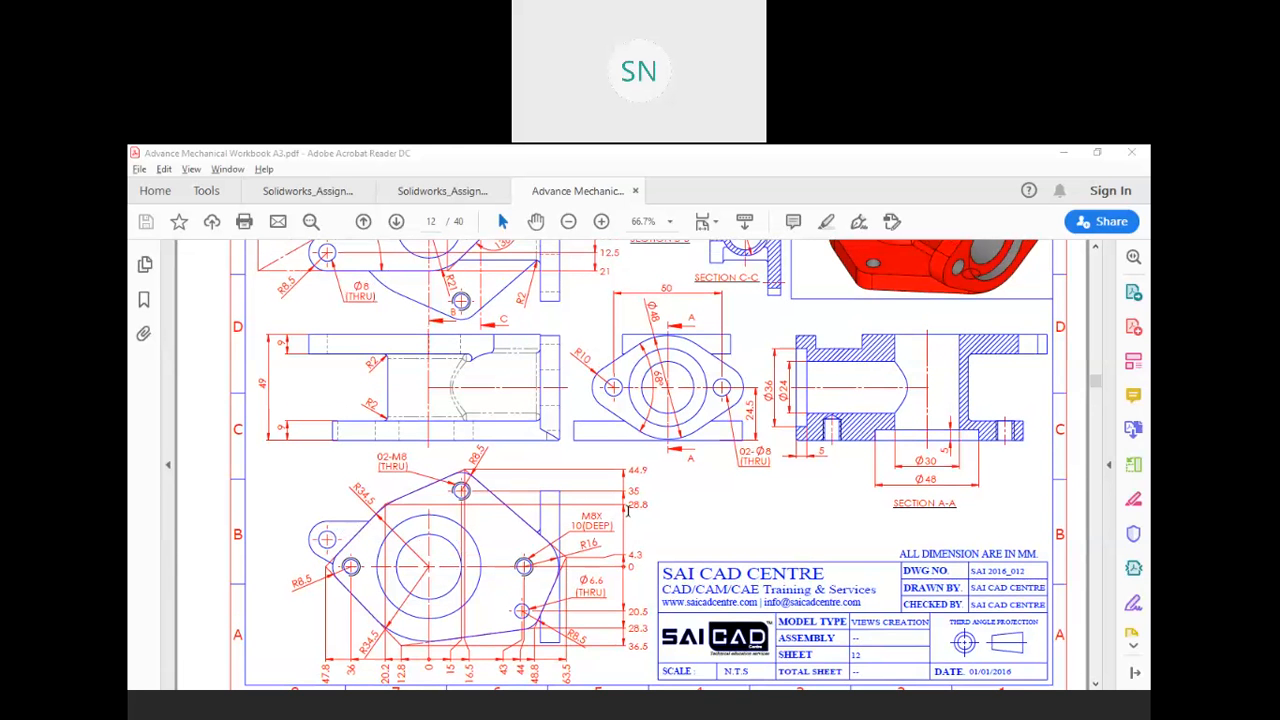
{"action": "scroll", "coordinate": [649, 464], "scroll_direction": "up", "scroll_amount": 2}
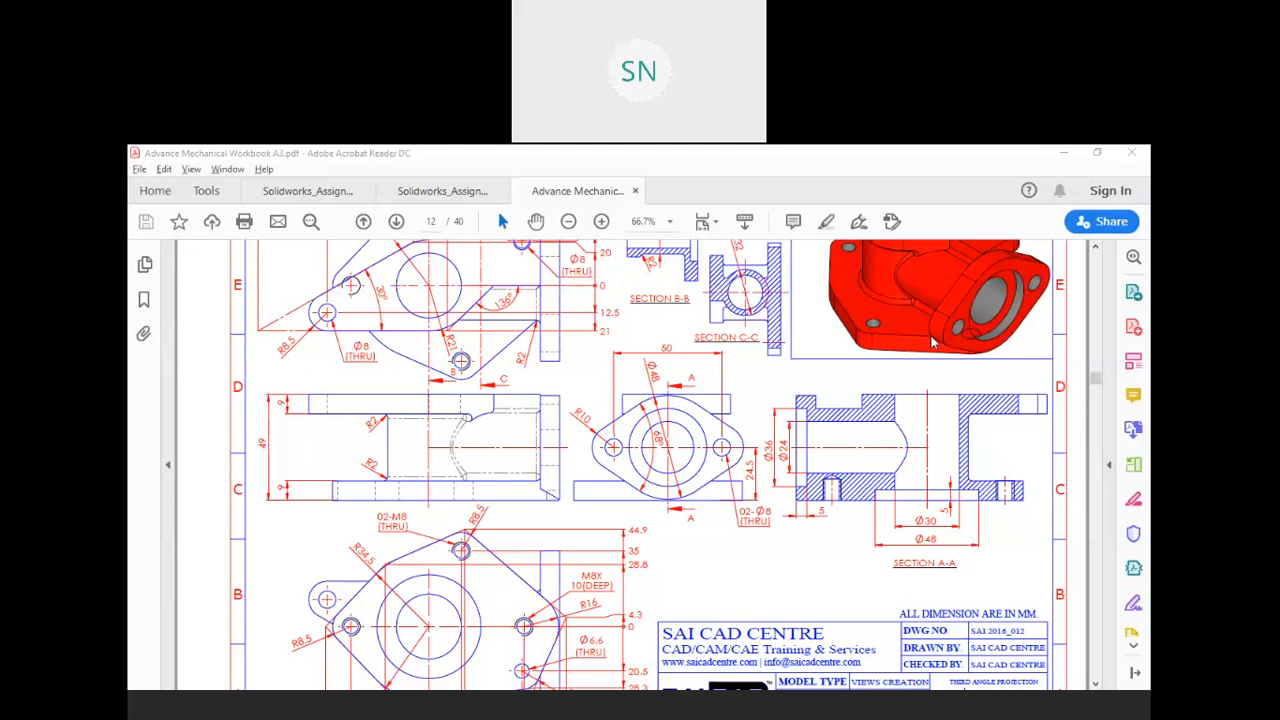
{"action": "scroll", "coordinate": [728, 478], "scroll_direction": "up", "scroll_amount": 2}
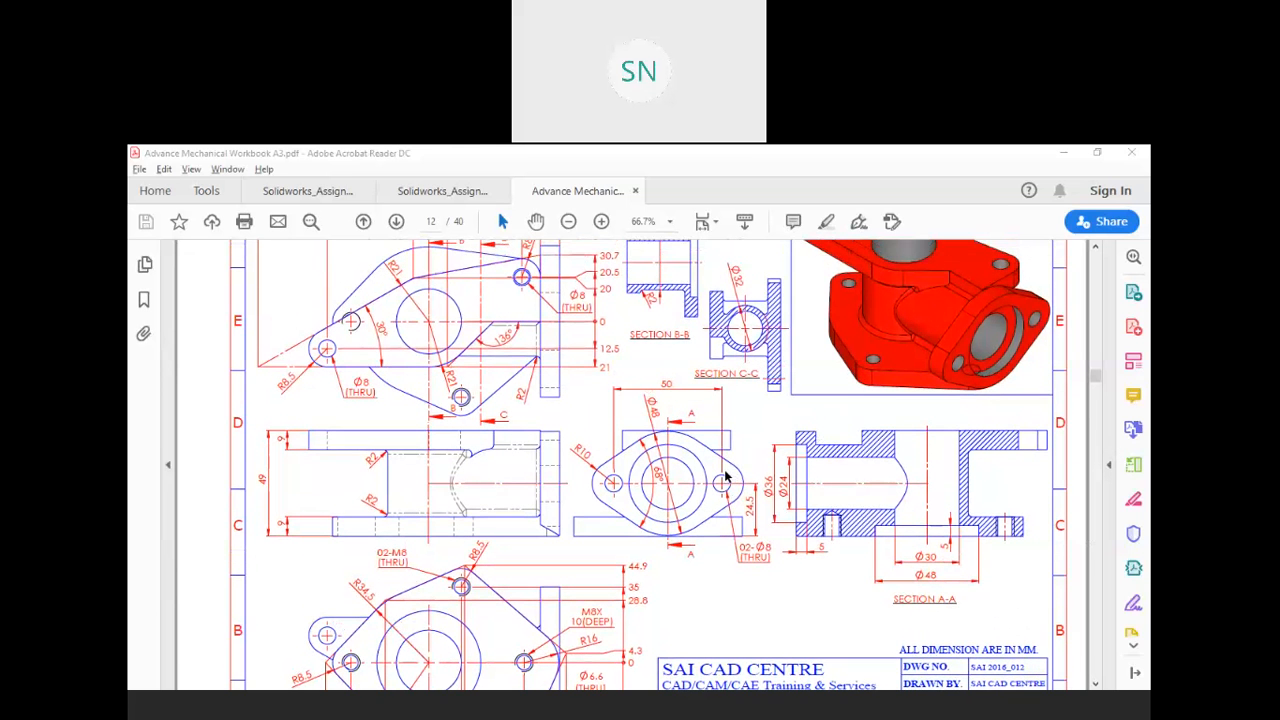
{"action": "scroll", "coordinate": [720, 475], "scroll_direction": "down", "scroll_amount": 2}
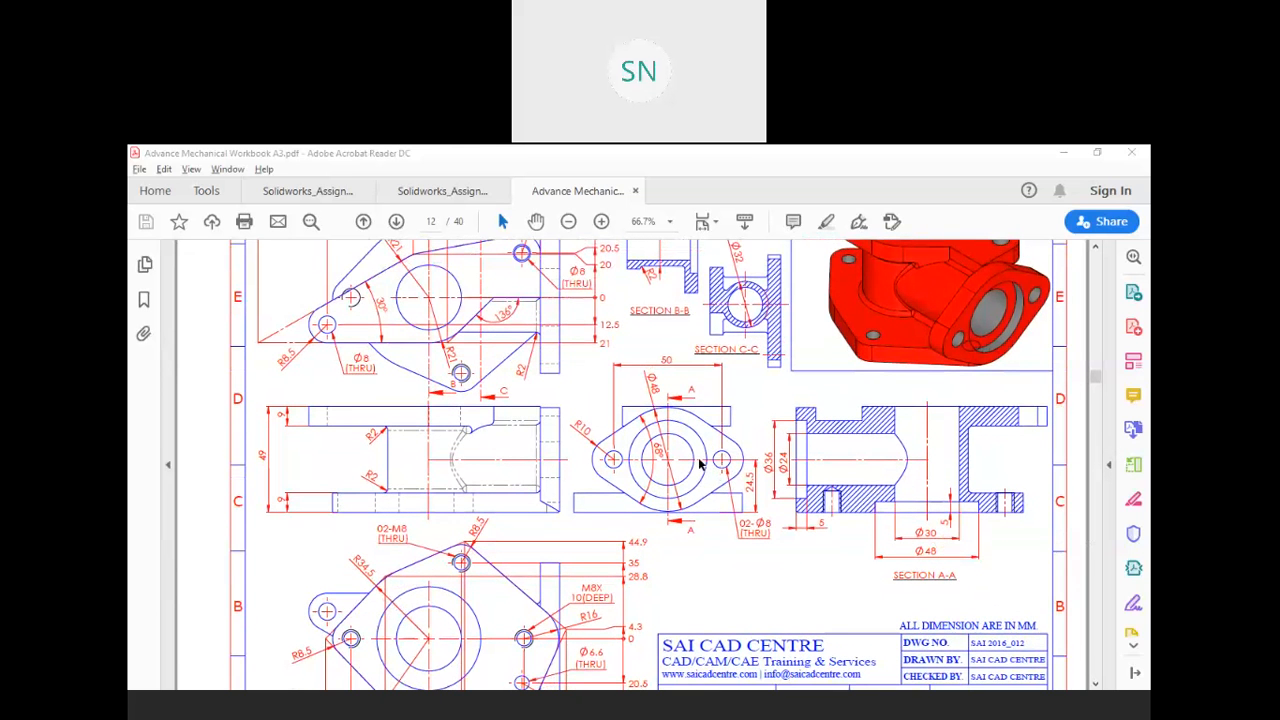
{"action": "left_click", "coordinate": [590, 395]}
{"action": "scroll", "coordinate": [608, 408], "scroll_direction": "down", "scroll_amount": 2, "text": "ctrl"}
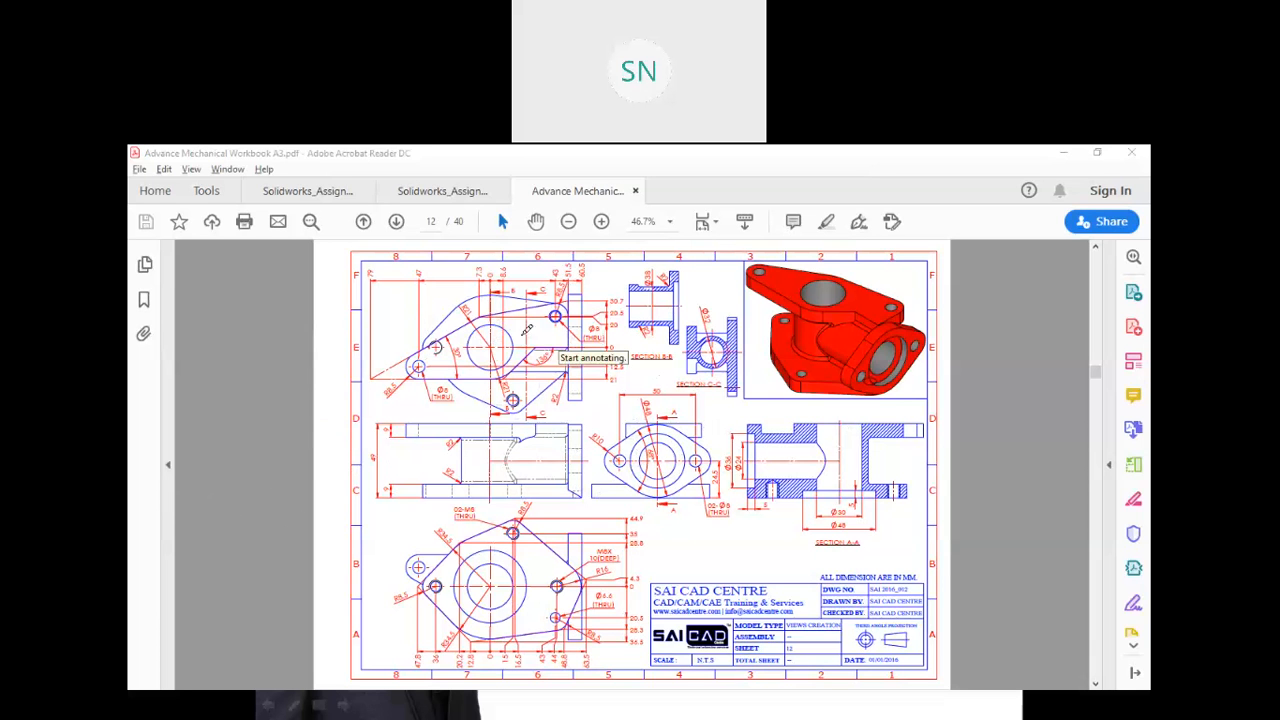
- Annotate how the pipe's centre aligns across the drawing views, circle the pipe in the front view, and clear the markings
{"action": "left_click_drag", "start_coordinate": [488, 343], "coordinate": [498, 582]}
{"action": "left_click_drag", "start_coordinate": [838, 458], "coordinate": [336, 466]}
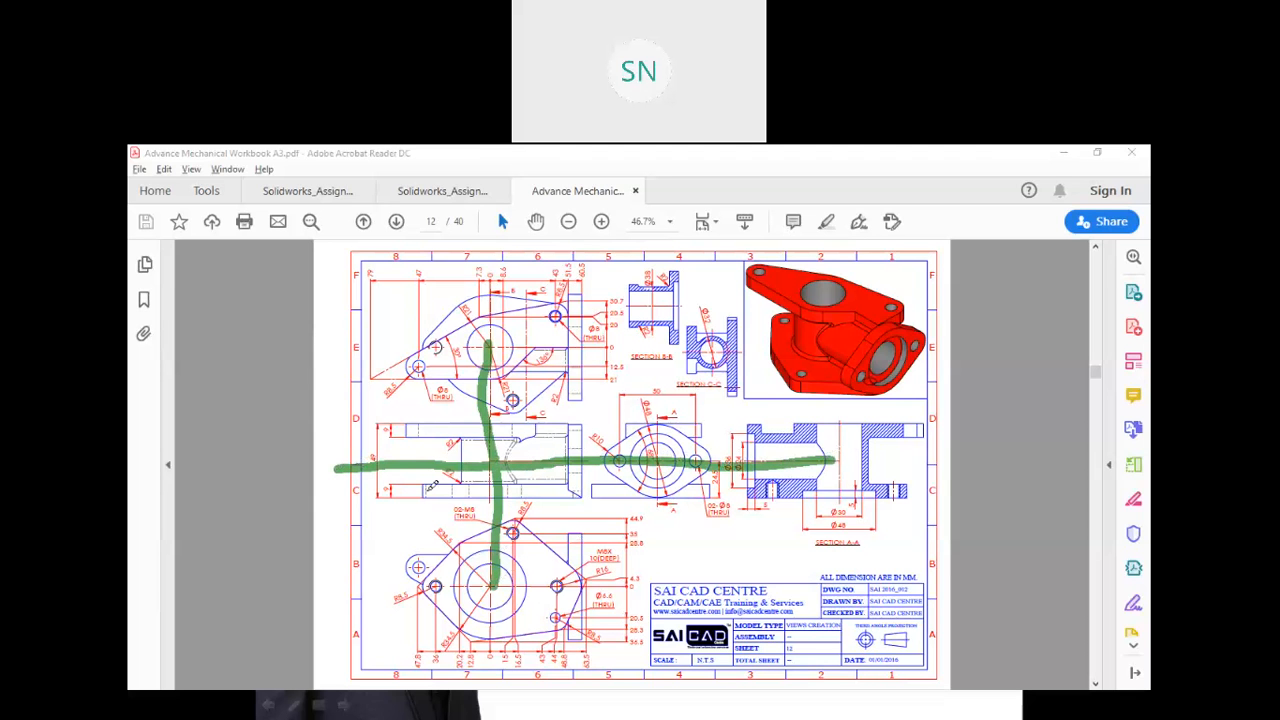
{"action": "mouse_move", "coordinate": [528, 430]}
{"action": "left_mouse_down"}
{"action": "mouse_move", "coordinate": [462, 430]}
{"action": "mouse_move", "coordinate": [470, 492]}
{"action": "mouse_move", "coordinate": [543, 470]}
{"action": "mouse_move", "coordinate": [526, 430]}
{"action": "left_mouse_up"}
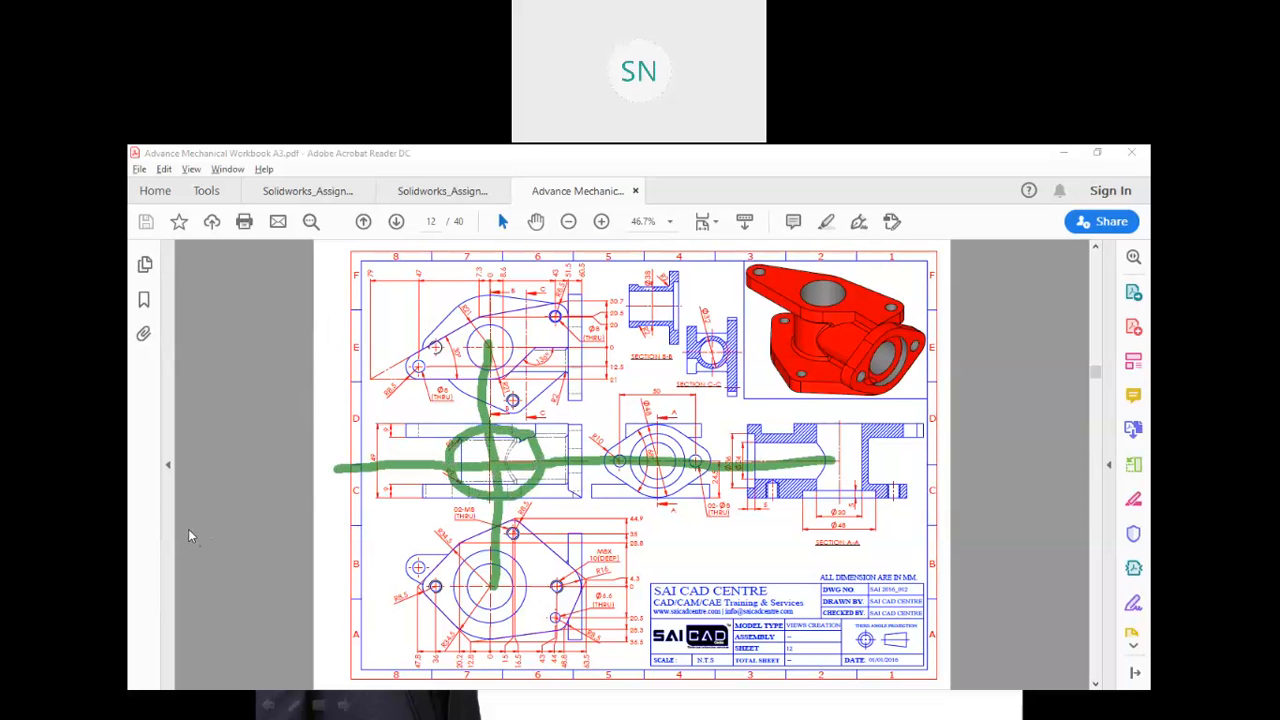
{"action": "left_click", "coordinate": [243, 576]}
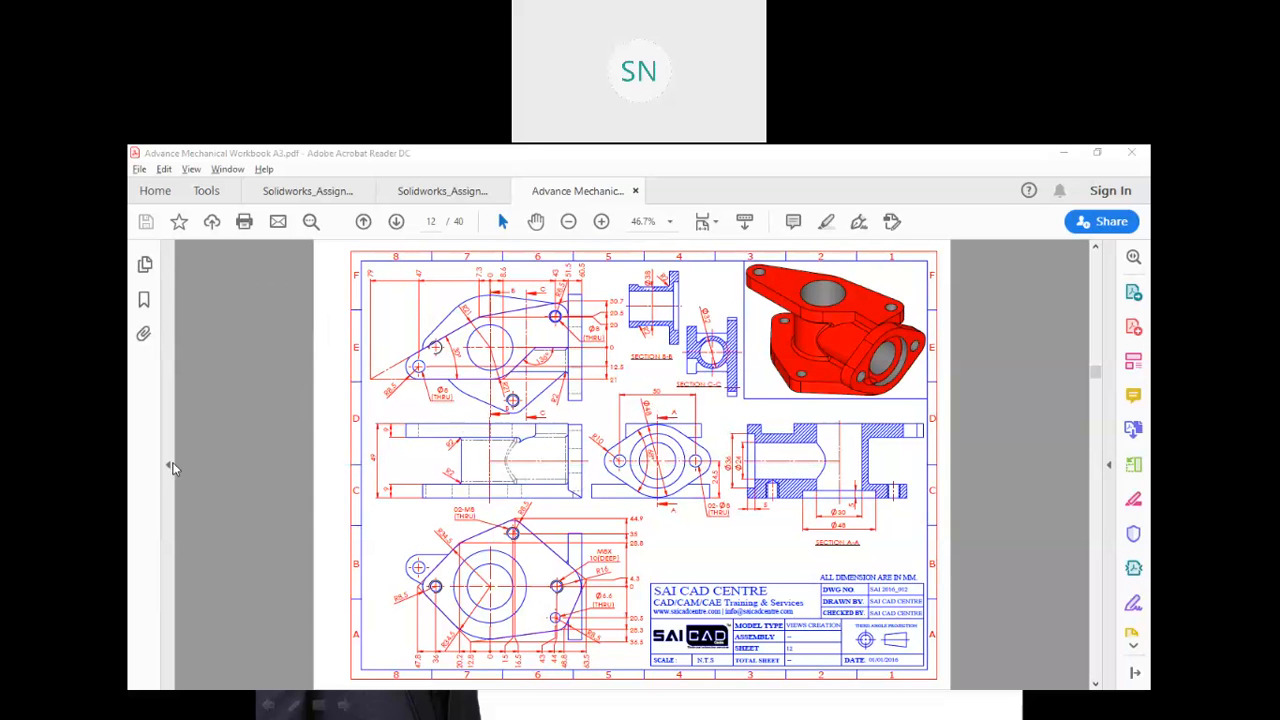
- Mark the third-angle projection symbol and annotate how the side view relates to the flange end of the front view
{"action": "mouse_move", "coordinate": [854, 636]}
{"action": "left_mouse_down"}
{"action": "mouse_move", "coordinate": [842, 638]}
{"action": "mouse_move", "coordinate": [866, 632]}
{"action": "left_mouse_up"}
{"action": "mouse_move", "coordinate": [846, 613]}
{"action": "left_mouse_down"}
{"action": "mouse_move", "coordinate": [927, 611]}
{"action": "mouse_move", "coordinate": [885, 650]}
{"action": "mouse_move", "coordinate": [842, 618]}
{"action": "left_mouse_up"}
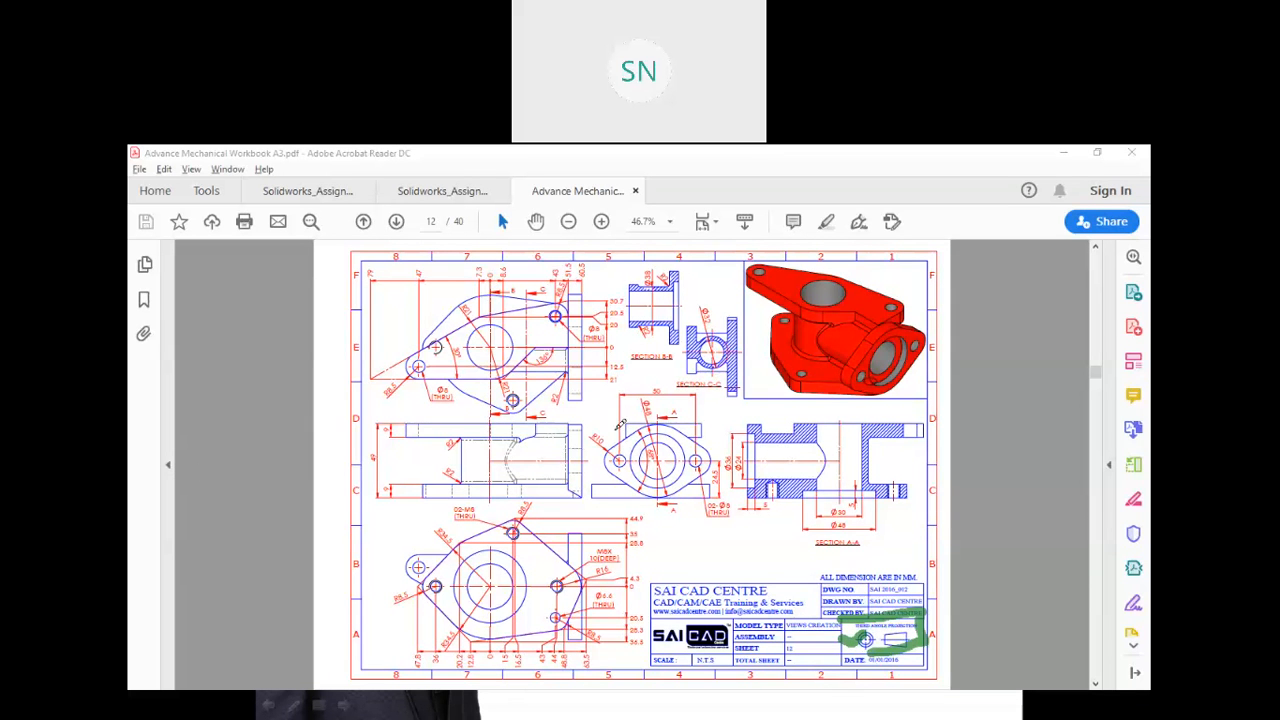
{"action": "mouse_move", "coordinate": [656, 405]}
{"action": "left_mouse_down"}
{"action": "mouse_move", "coordinate": [666, 413]}
{"action": "mouse_move", "coordinate": [693, 392]}
{"action": "left_mouse_up"}
{"action": "mouse_move", "coordinate": [657, 452]}
{"action": "left_mouse_down"}
{"action": "mouse_move", "coordinate": [600, 452]}
{"action": "mouse_move", "coordinate": [613, 433]}
{"action": "mouse_move", "coordinate": [597, 441]}
{"action": "mouse_move", "coordinate": [624, 468]}
{"action": "left_mouse_up"}
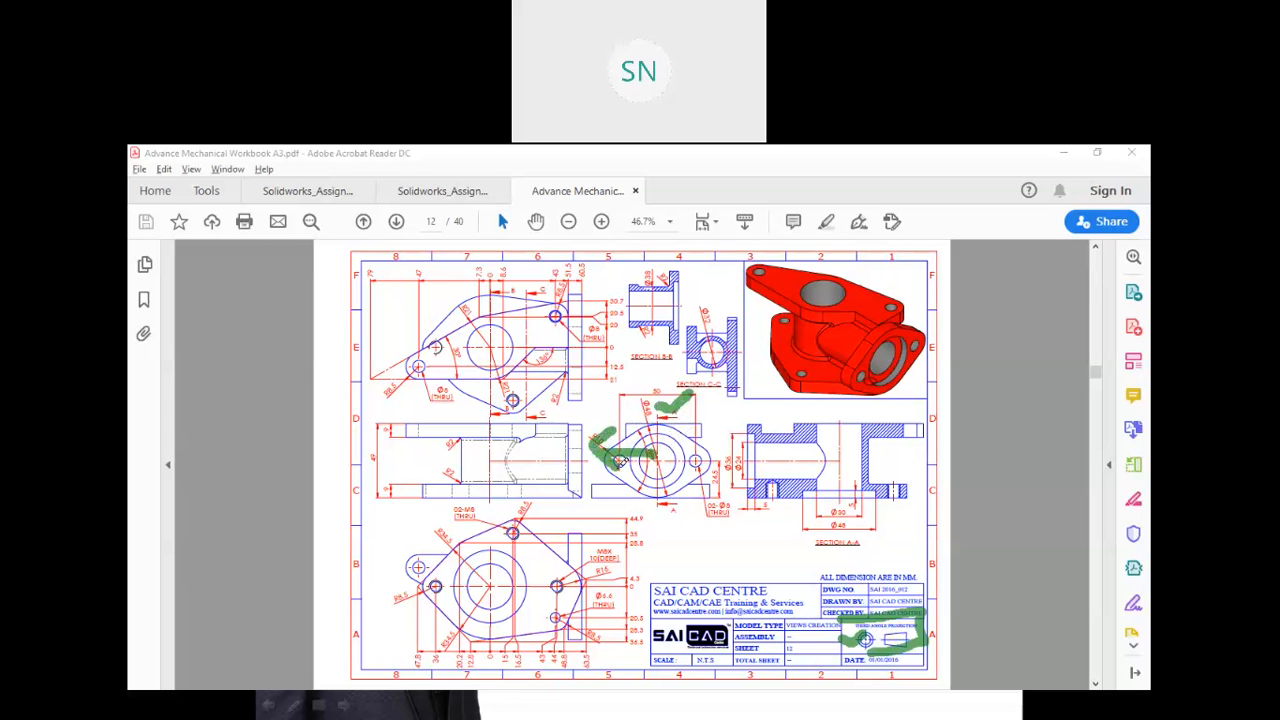
{"action": "mouse_move", "coordinate": [574, 420]}
{"action": "left_mouse_down"}
{"action": "mouse_move", "coordinate": [588, 484]}
{"action": "mouse_move", "coordinate": [584, 424]}
{"action": "left_mouse_up"}
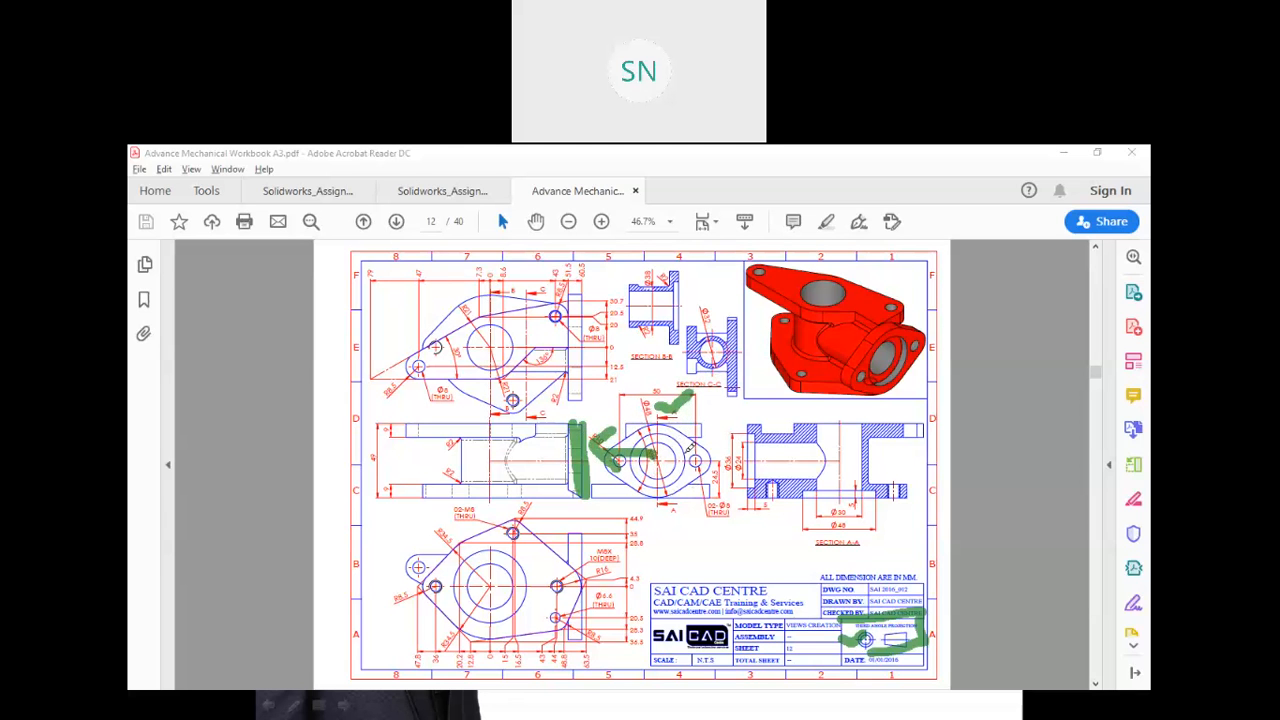
- Annotate how the top and bottom views project onto the front view, circle the bottom view, and clear all markings
{"action": "left_click_drag", "start_coordinate": [437, 423], "coordinate": [517, 417]}
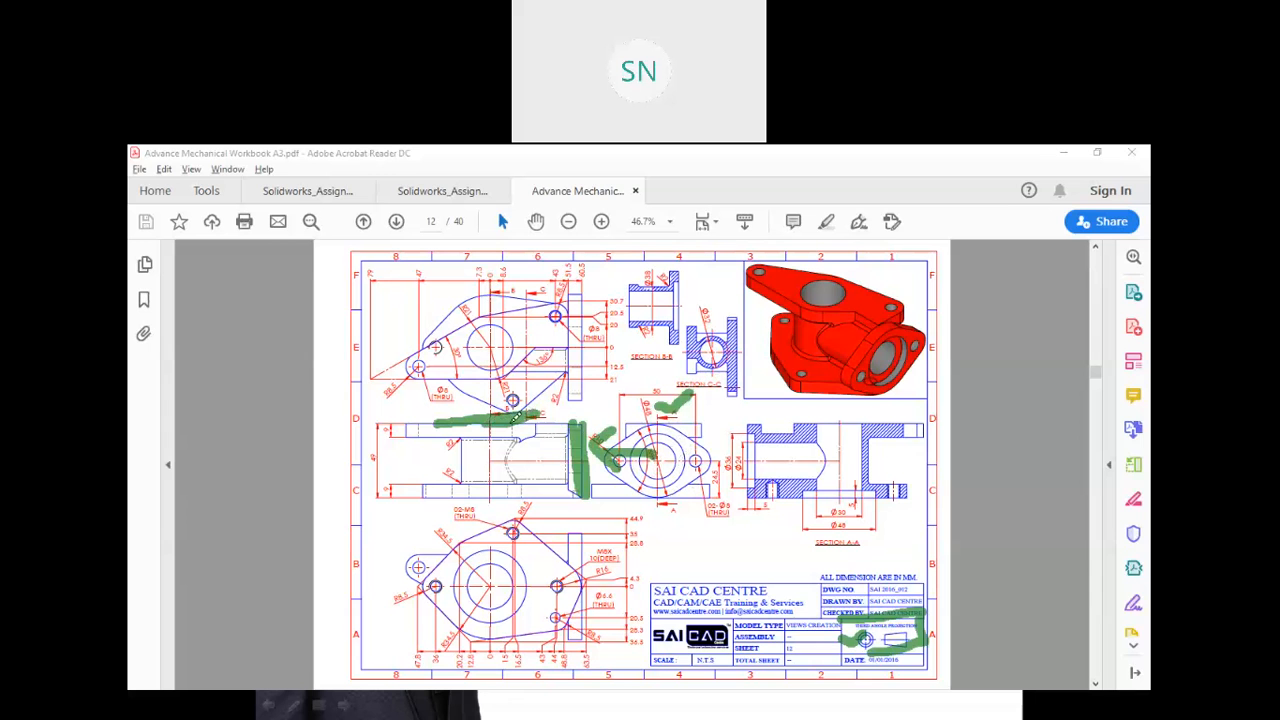
{"action": "mouse_move", "coordinate": [496, 362]}
{"action": "left_mouse_down"}
{"action": "mouse_move", "coordinate": [491, 400]}
{"action": "mouse_move", "coordinate": [510, 389]}
{"action": "left_mouse_up"}
{"action": "mouse_move", "coordinate": [508, 333]}
{"action": "left_mouse_down"}
{"action": "mouse_move", "coordinate": [518, 346]}
{"action": "mouse_move", "coordinate": [541, 315]}
{"action": "left_mouse_up"}
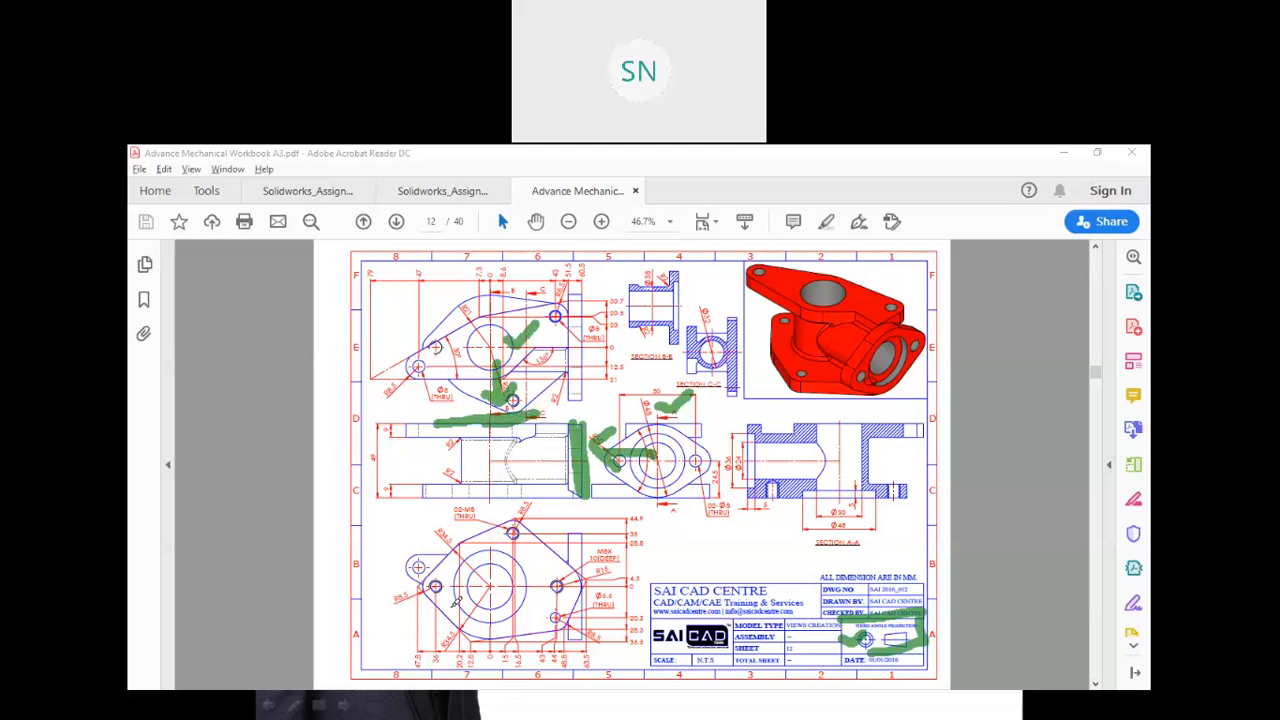
{"action": "mouse_move", "coordinate": [440, 490]}
{"action": "left_mouse_down"}
{"action": "mouse_move", "coordinate": [512, 490]}
{"action": "mouse_move", "coordinate": [416, 572]}
{"action": "mouse_move", "coordinate": [482, 645]}
{"action": "mouse_move", "coordinate": [566, 632]}
{"action": "mouse_move", "coordinate": [590, 528]}
{"action": "mouse_move", "coordinate": [490, 510]}
{"action": "mouse_move", "coordinate": [416, 538]}
{"action": "left_mouse_up"}
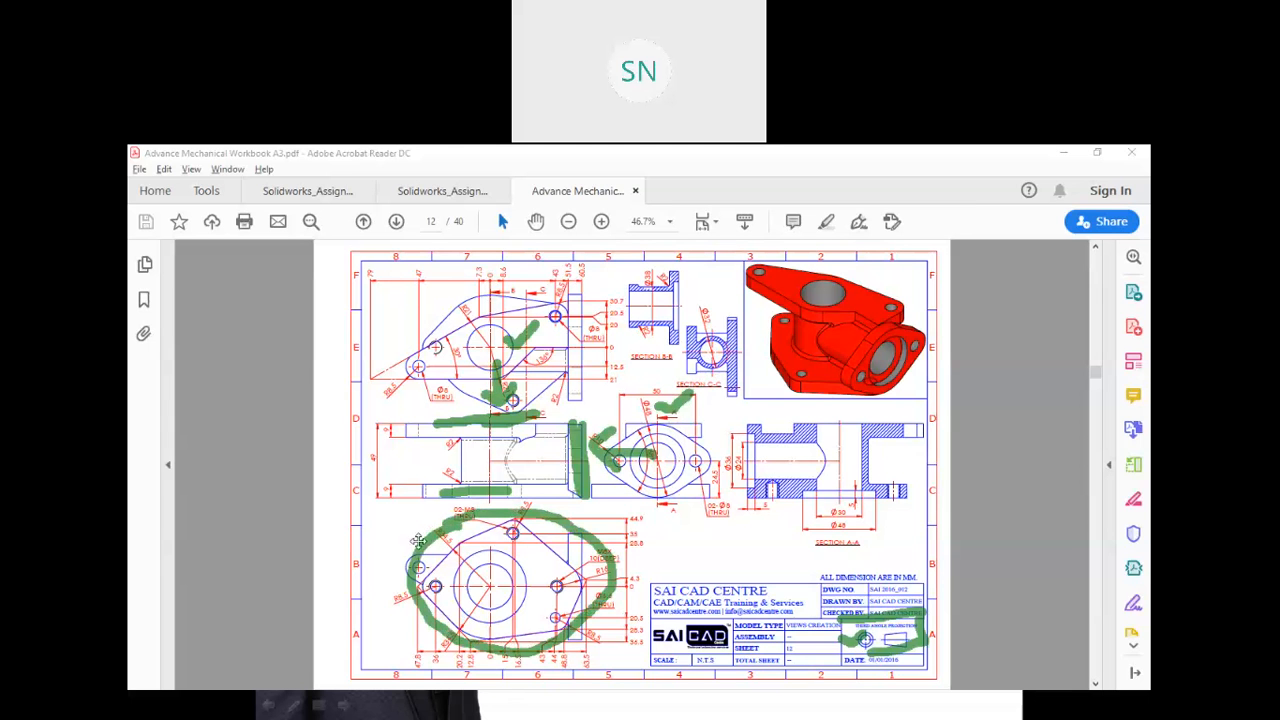
{"action": "key", "text": "Escape"}
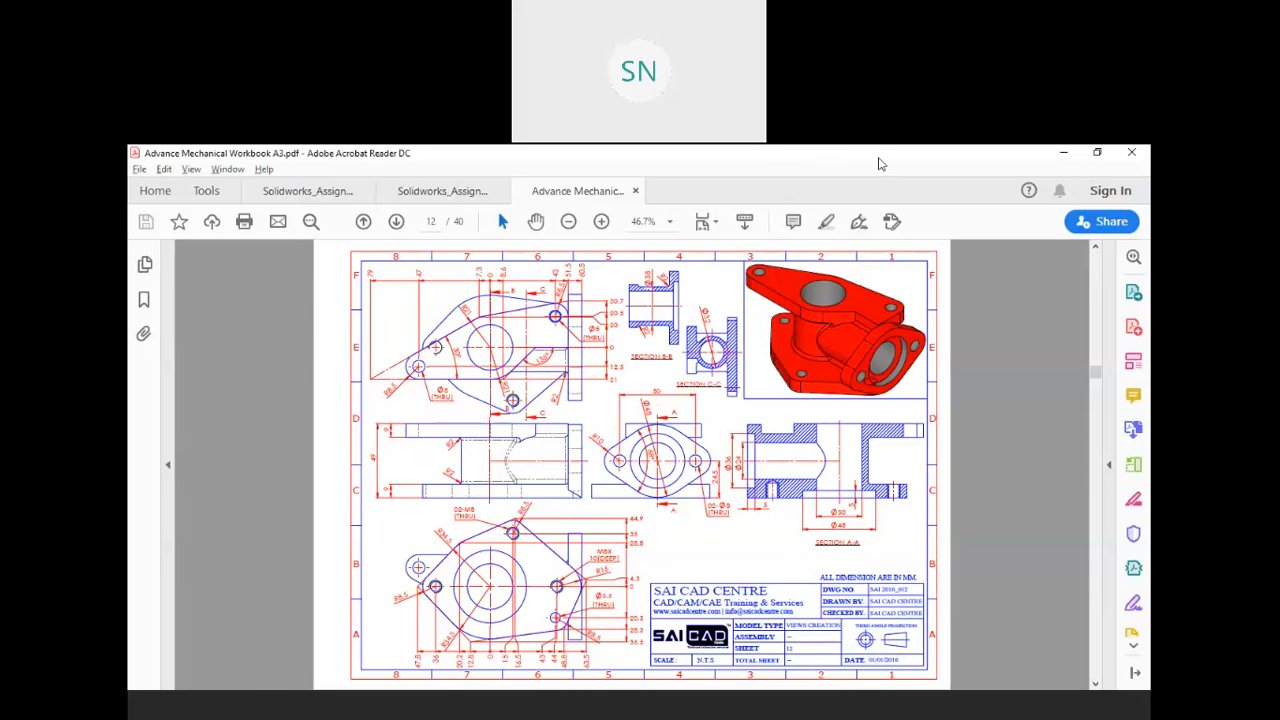
- Tick the top view, mark the front view's upper edge, and outline the top flange profile on the drawing
{"action": "left_click_drag", "start_coordinate": [425, 303], "coordinate": [471, 279]}
{"action": "left_click_drag", "start_coordinate": [403, 429], "coordinate": [561, 420]}
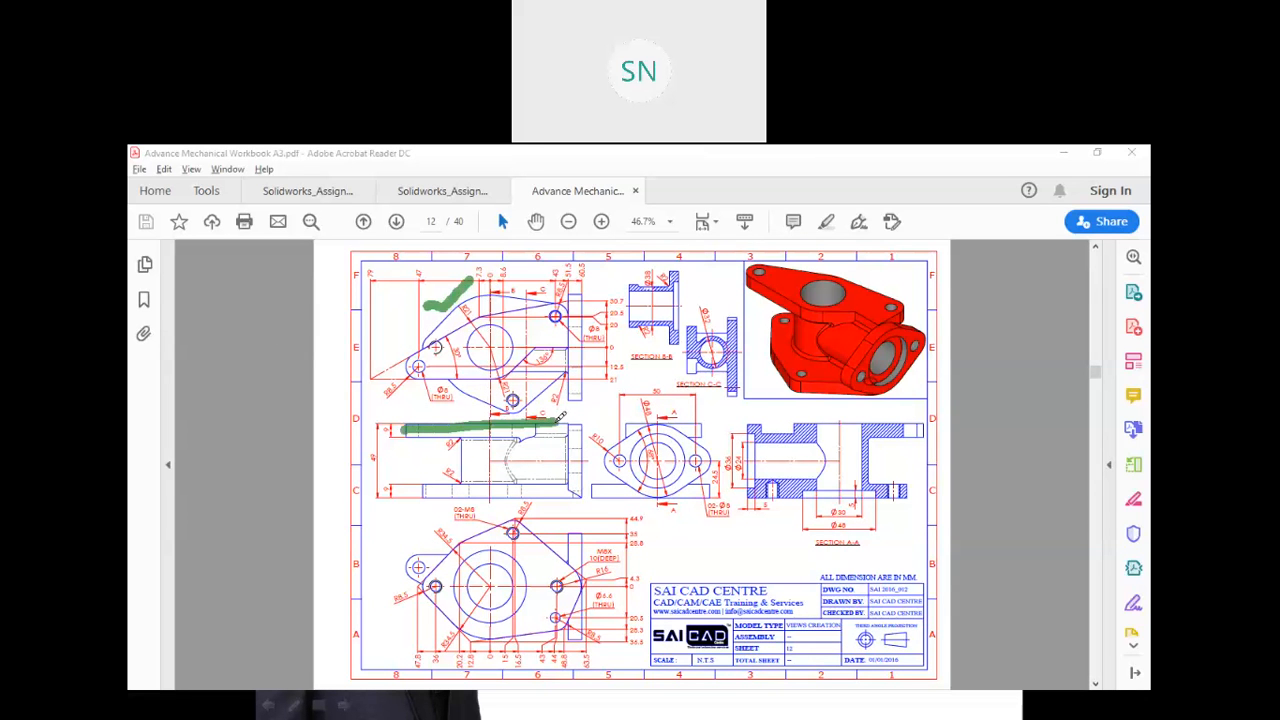
{"action": "mouse_move", "coordinate": [396, 353]}
{"action": "left_mouse_down"}
{"action": "mouse_move", "coordinate": [398, 372]}
{"action": "mouse_move", "coordinate": [433, 387]}
{"action": "mouse_move", "coordinate": [532, 371]}
{"action": "mouse_move", "coordinate": [576, 344]}
{"action": "mouse_move", "coordinate": [579, 292]}
{"action": "mouse_move", "coordinate": [530, 292]}
{"action": "mouse_move", "coordinate": [398, 352]}
{"action": "left_mouse_up"}
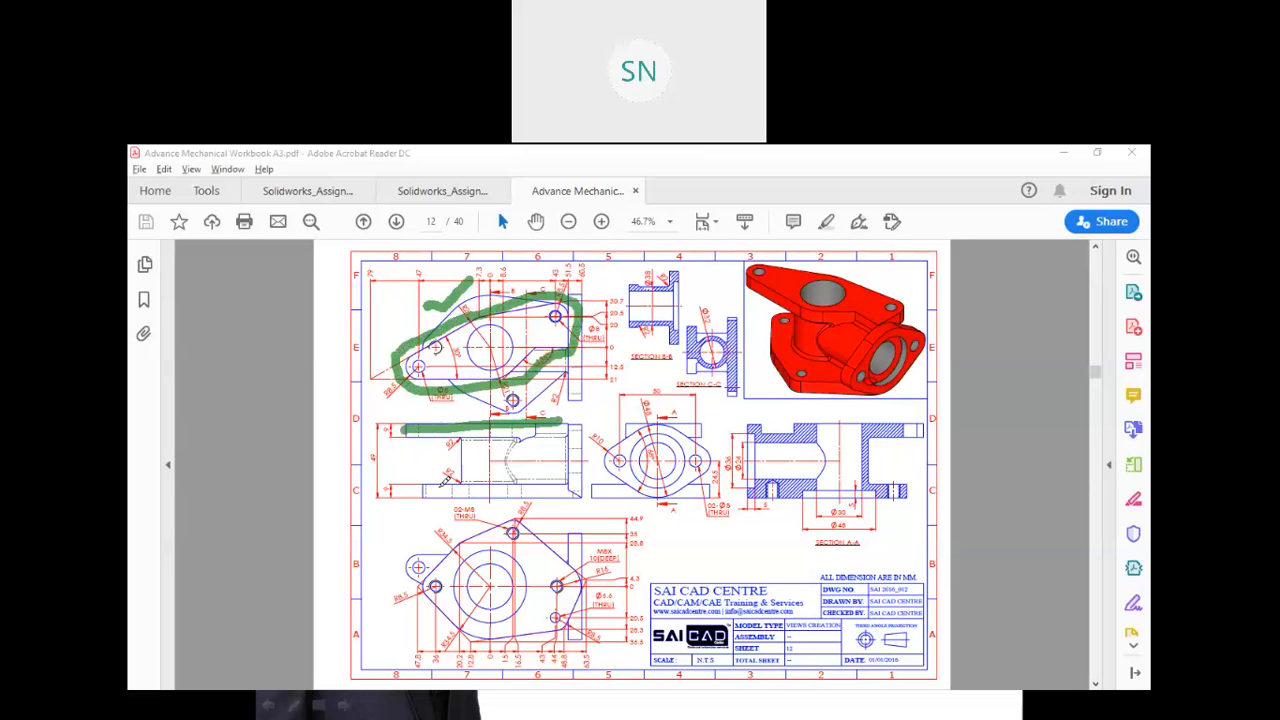
- Mark the front view's lower and flange-end edges, circle the matching bottom and side views, and clear all markings
{"action": "left_click_drag", "start_coordinate": [428, 488], "coordinate": [568, 481]}
{"action": "mouse_move", "coordinate": [507, 518]}
{"action": "left_mouse_down"}
{"action": "mouse_move", "coordinate": [478, 512]}
{"action": "mouse_move", "coordinate": [432, 542]}
{"action": "mouse_move", "coordinate": [406, 586]}
{"action": "mouse_move", "coordinate": [426, 612]}
{"action": "mouse_move", "coordinate": [508, 655]}
{"action": "mouse_move", "coordinate": [578, 634]}
{"action": "mouse_move", "coordinate": [606, 570]}
{"action": "mouse_move", "coordinate": [552, 518]}
{"action": "mouse_move", "coordinate": [484, 514]}
{"action": "left_mouse_up"}
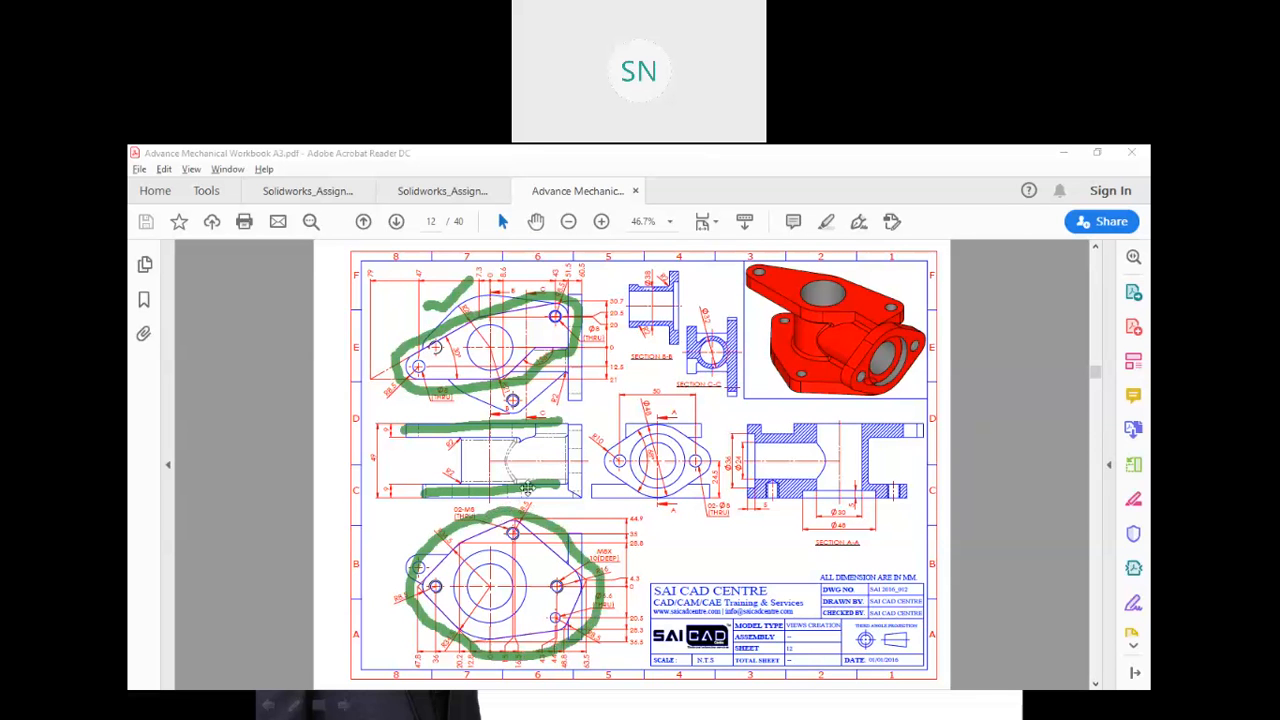
{"action": "left_click_drag", "start_coordinate": [578, 424], "coordinate": [580, 495]}
{"action": "mouse_move", "coordinate": [621, 430]}
{"action": "left_mouse_down"}
{"action": "mouse_move", "coordinate": [590, 462]}
{"action": "mouse_move", "coordinate": [636, 502]}
{"action": "mouse_move", "coordinate": [692, 510]}
{"action": "mouse_move", "coordinate": [738, 450]}
{"action": "mouse_move", "coordinate": [638, 422]}
{"action": "mouse_move", "coordinate": [608, 442]}
{"action": "left_mouse_up"}
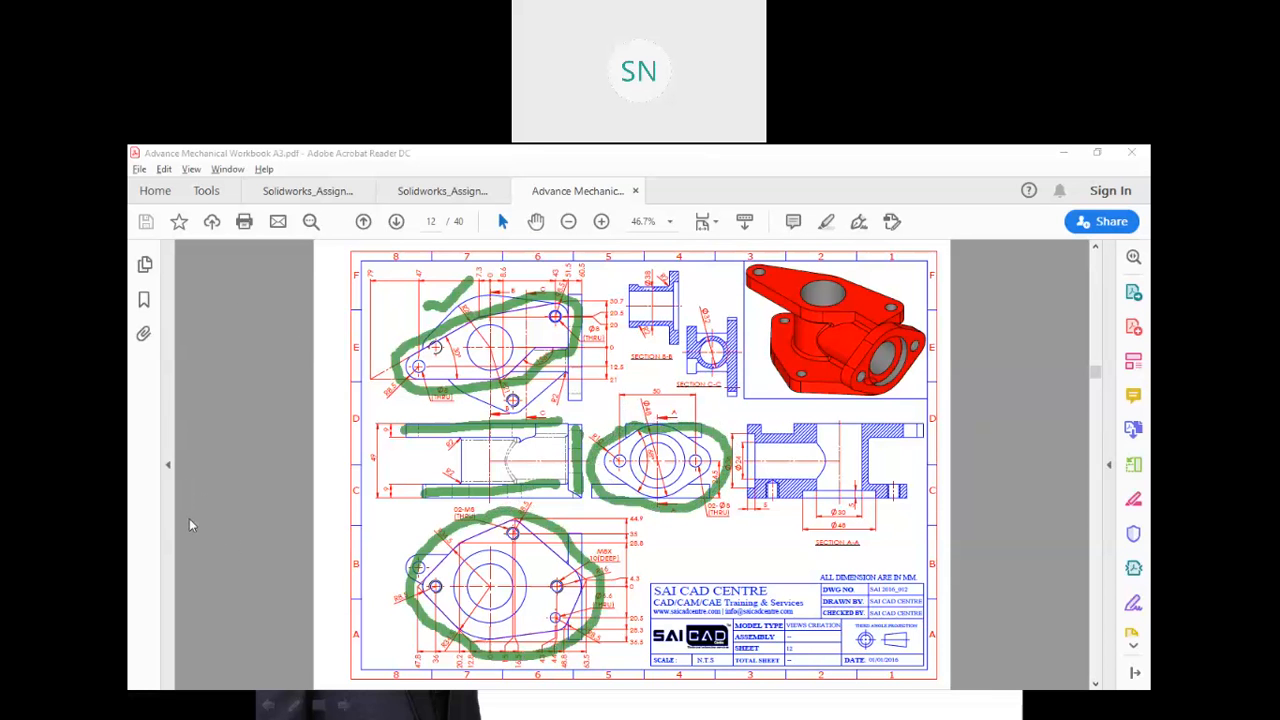
{"action": "left_click", "coordinate": [240, 568]}
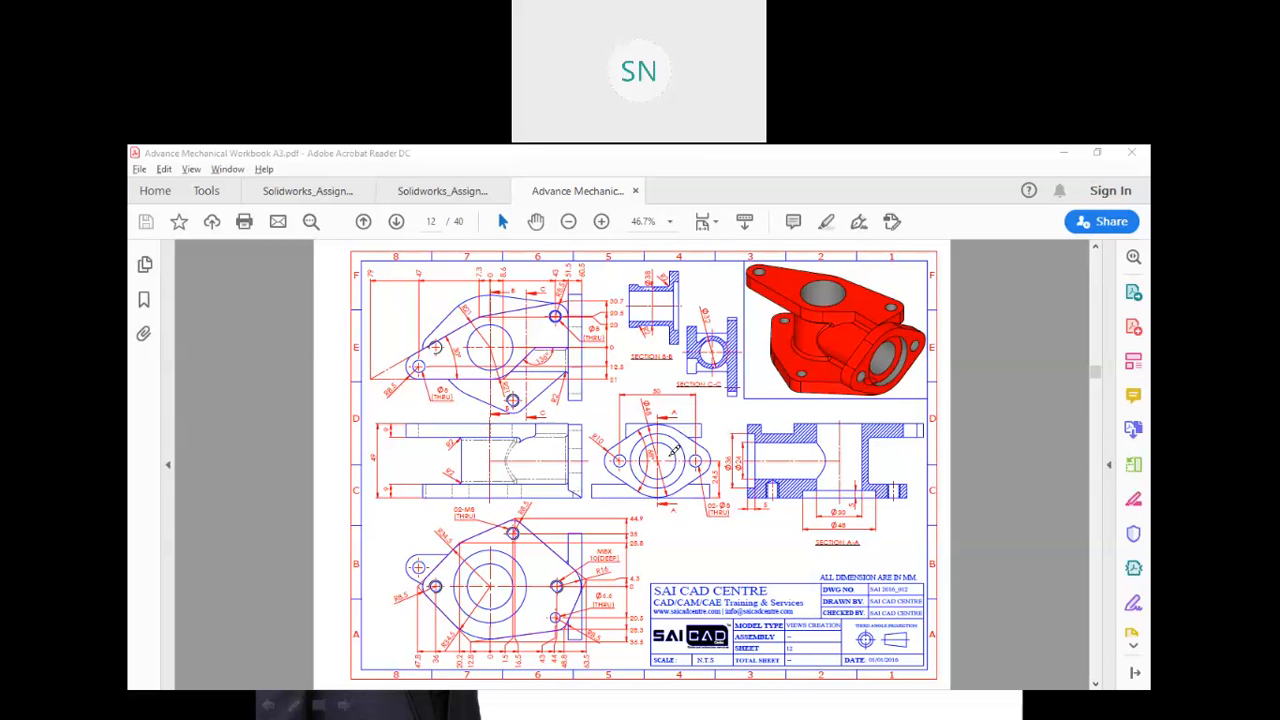
- Underline the Section A-A label, mark its cutting line in the side view, and trace the cut across the 3D picture
{"action": "mouse_move", "coordinate": [814, 548]}
{"action": "left_mouse_down"}
{"action": "mouse_move", "coordinate": [878, 552]}
{"action": "mouse_move", "coordinate": [862, 552]}
{"action": "left_mouse_up"}
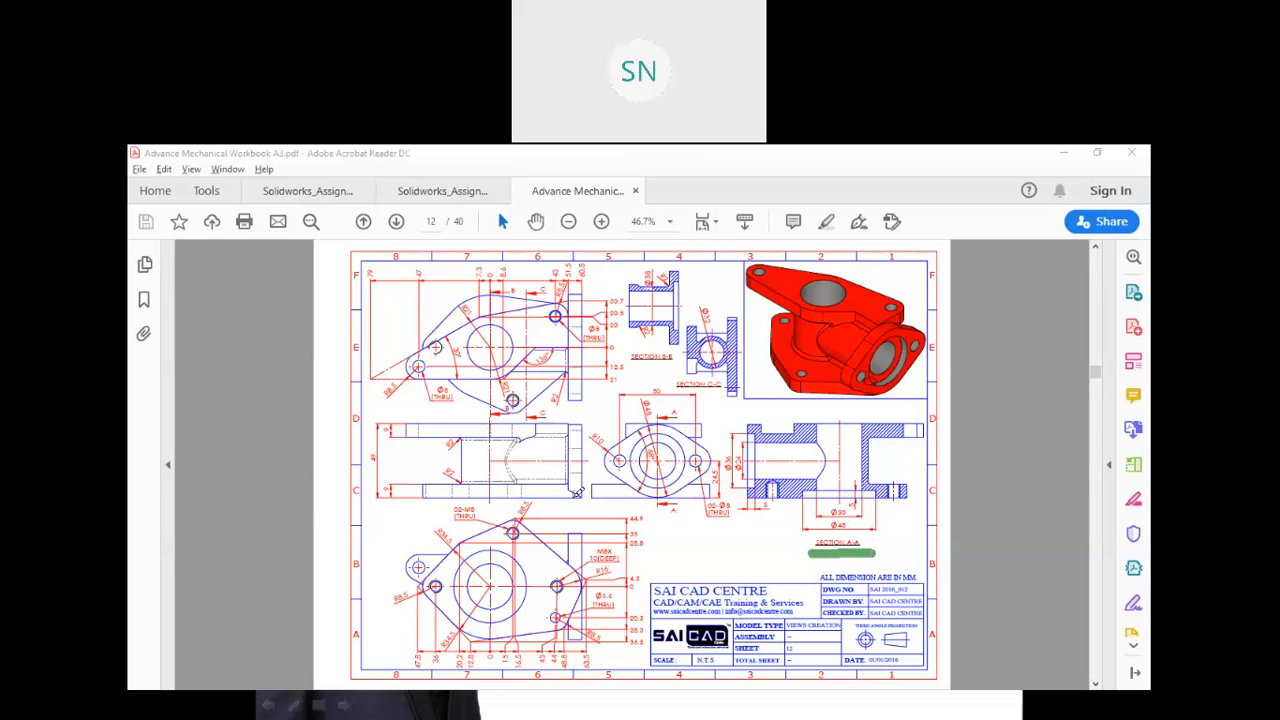
{"action": "mouse_move", "coordinate": [690, 396]}
{"action": "left_mouse_down"}
{"action": "mouse_move", "coordinate": [663, 400]}
{"action": "mouse_move", "coordinate": [640, 426]}
{"action": "mouse_move", "coordinate": [632, 476]}
{"action": "mouse_move", "coordinate": [678, 520]}
{"action": "mouse_move", "coordinate": [700, 470]}
{"action": "mouse_move", "coordinate": [705, 402]}
{"action": "mouse_move", "coordinate": [686, 393]}
{"action": "left_mouse_up"}
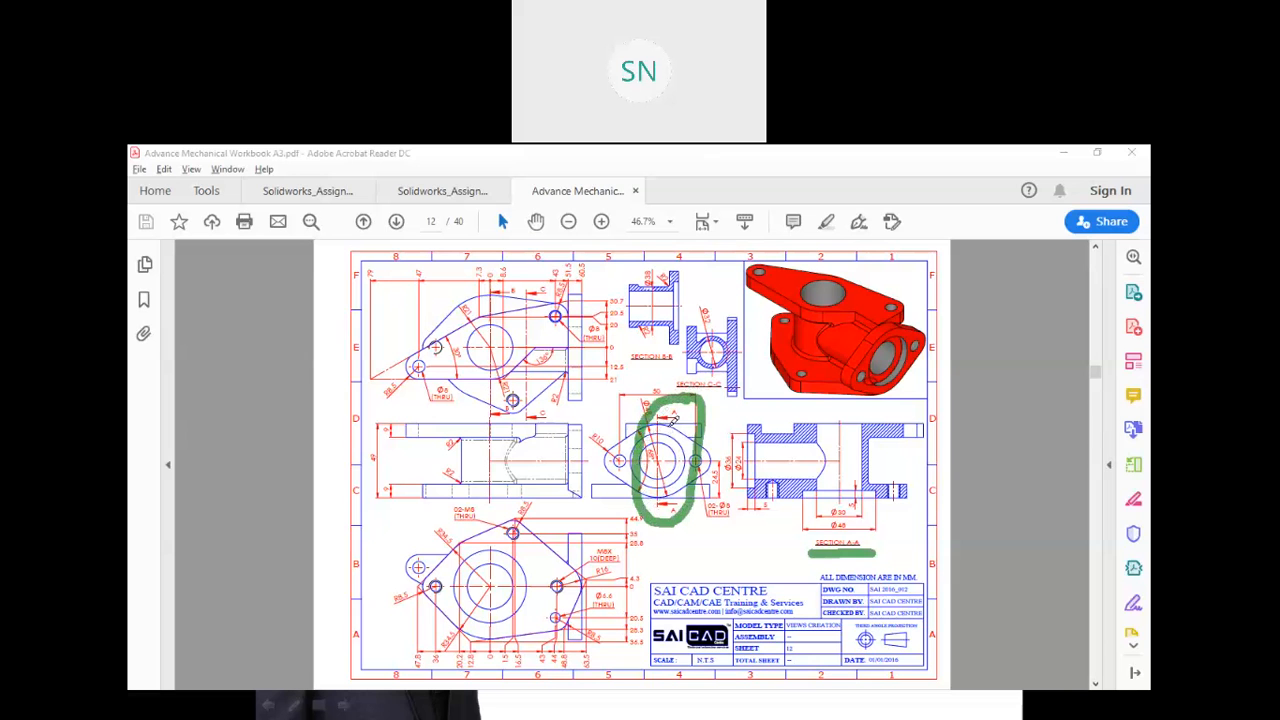
{"action": "left_click_drag", "start_coordinate": [661, 410], "coordinate": [664, 492]}
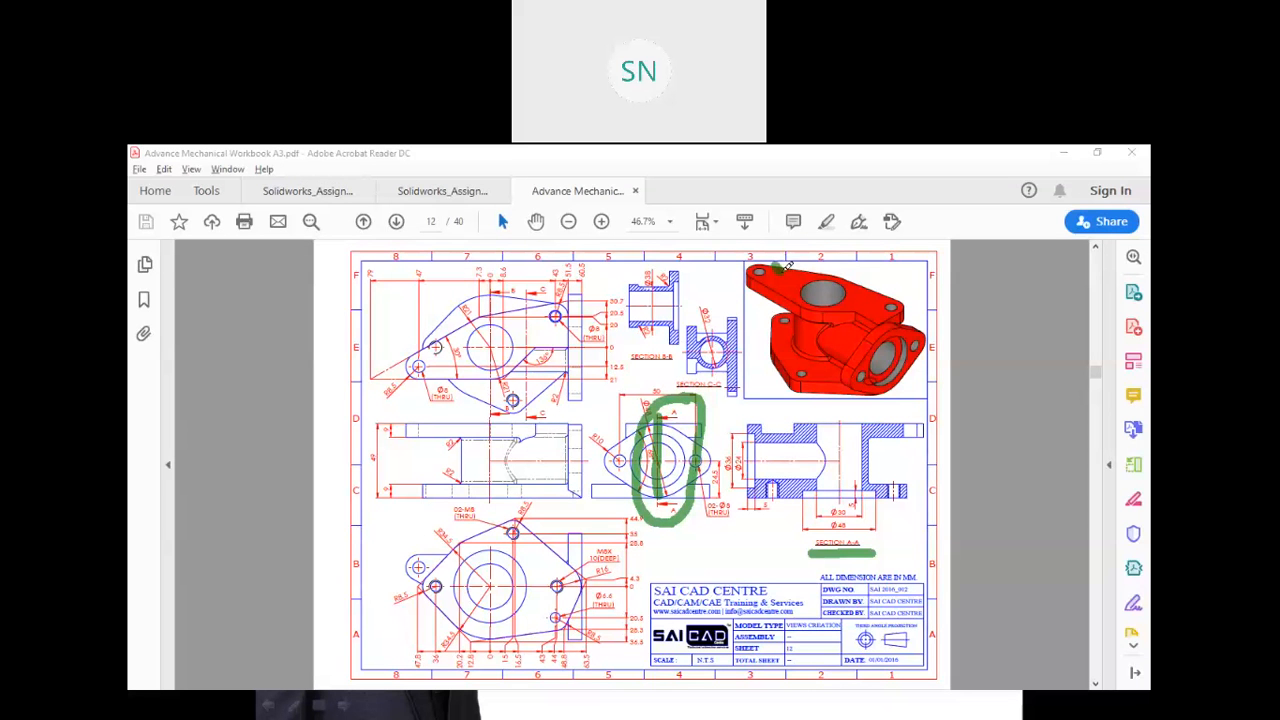
{"action": "left_click_drag", "start_coordinate": [818, 285], "coordinate": [848, 299]}
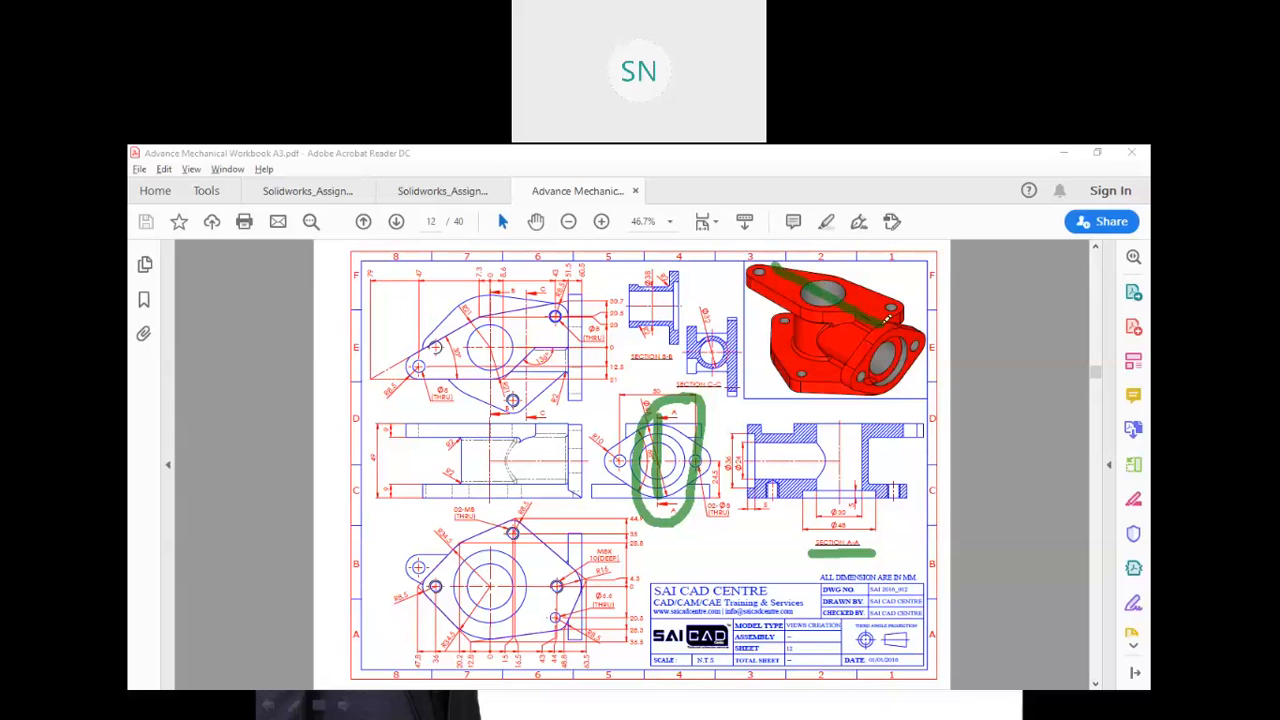
{"action": "left_click_drag", "start_coordinate": [900, 352], "coordinate": [904, 385]}
- Underline the Section B-B label, circle its cutting line in the top view, and trace the cut on the 3D picture
{"action": "left_click_drag", "start_coordinate": [628, 367], "coordinate": [678, 360]}
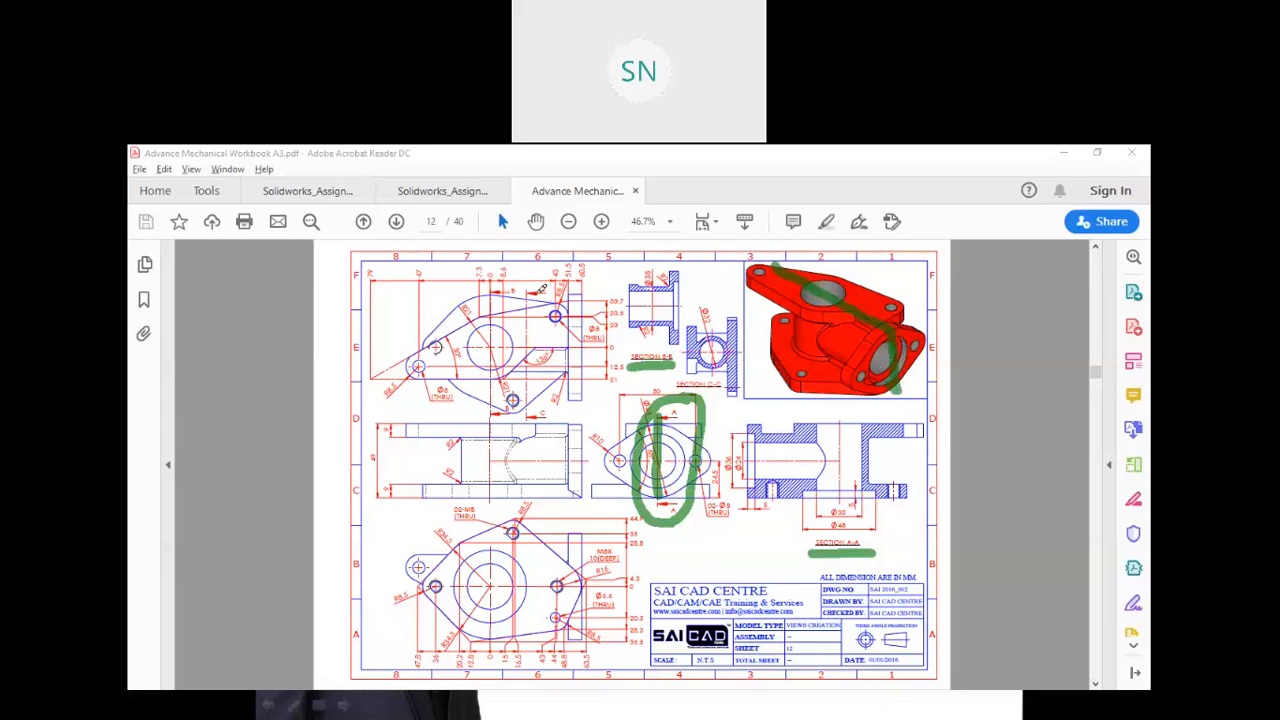
{"action": "mouse_move", "coordinate": [518, 281]}
{"action": "left_mouse_down"}
{"action": "mouse_move", "coordinate": [486, 283]}
{"action": "mouse_move", "coordinate": [478, 300]}
{"action": "mouse_move", "coordinate": [484, 420]}
{"action": "mouse_move", "coordinate": [514, 424]}
{"action": "mouse_move", "coordinate": [527, 402]}
{"action": "mouse_move", "coordinate": [530, 278]}
{"action": "left_mouse_up"}
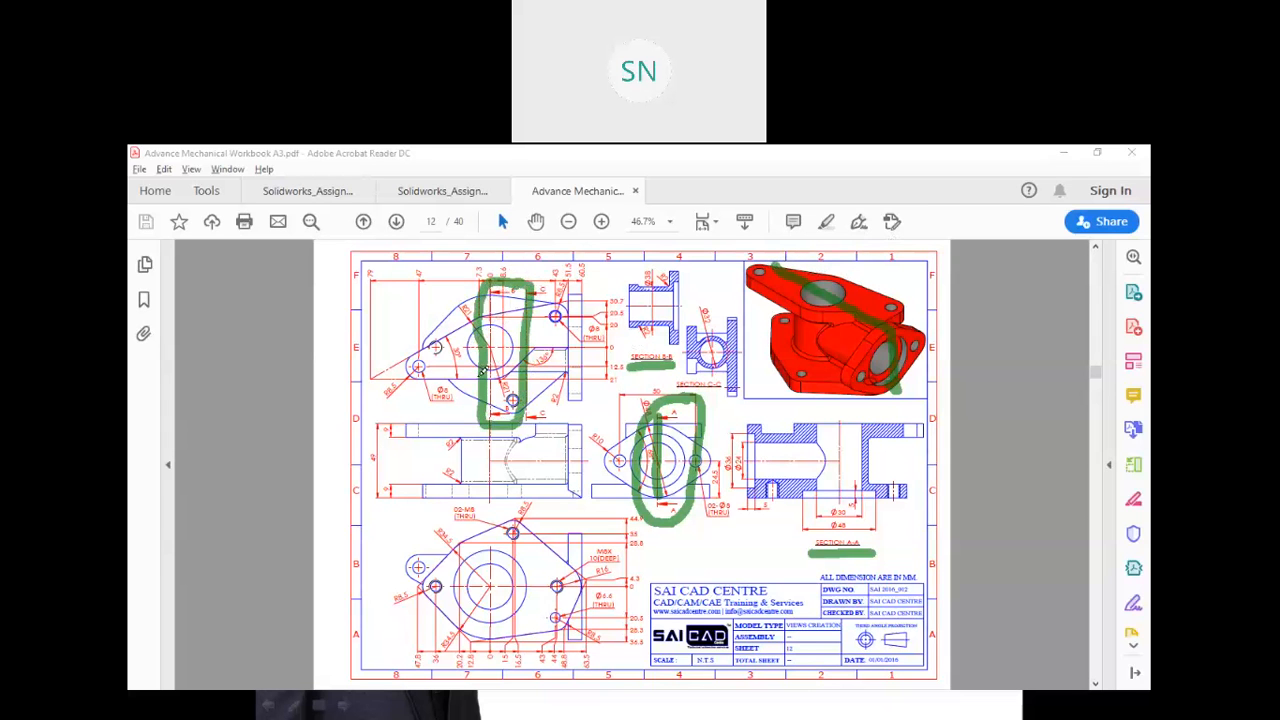
{"action": "left_click_drag", "start_coordinate": [871, 264], "coordinate": [806, 301]}
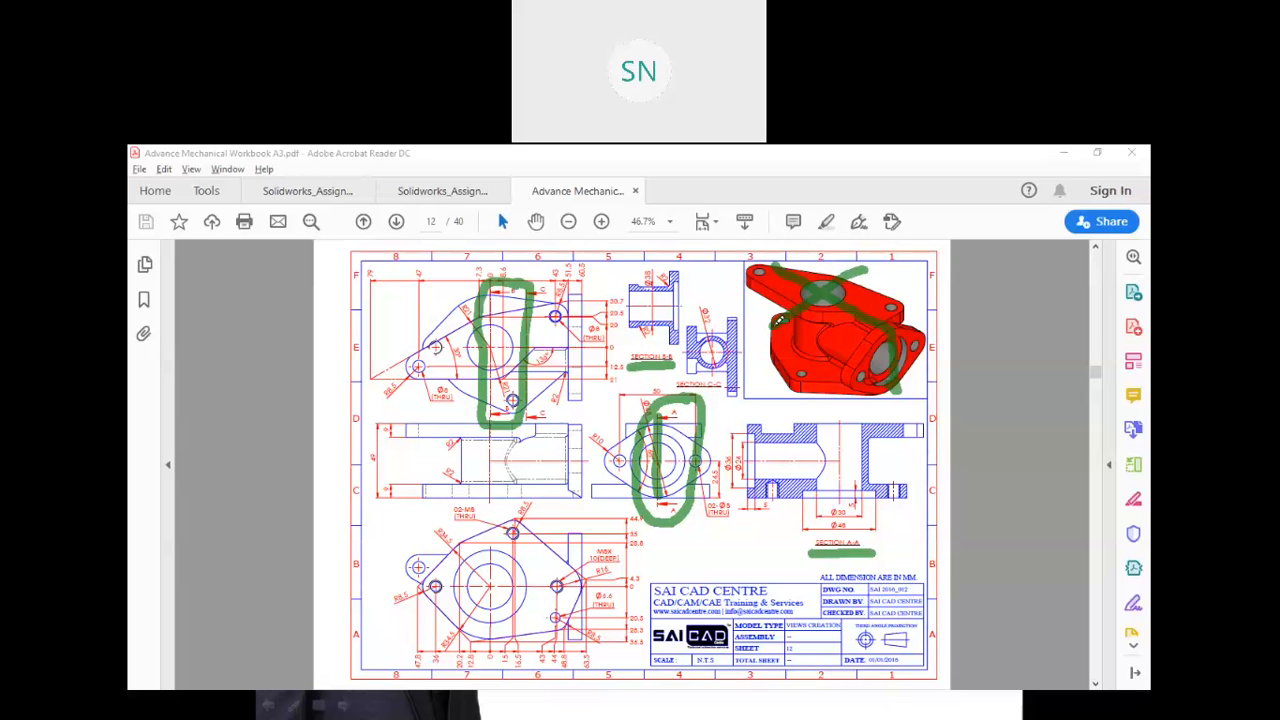
{"action": "left_click_drag", "start_coordinate": [782, 354], "coordinate": [784, 384]}
- Circle the C-C cutting line in the top view, trace that cut on the 3D picture, and clear all markings
{"action": "mouse_move", "coordinate": [520, 428]}
{"action": "left_mouse_down"}
{"action": "mouse_move", "coordinate": [546, 426]}
{"action": "mouse_move", "coordinate": [565, 396]}
{"action": "mouse_move", "coordinate": [574, 272]}
{"action": "mouse_move", "coordinate": [520, 264]}
{"action": "mouse_move", "coordinate": [516, 418]}
{"action": "left_mouse_up"}
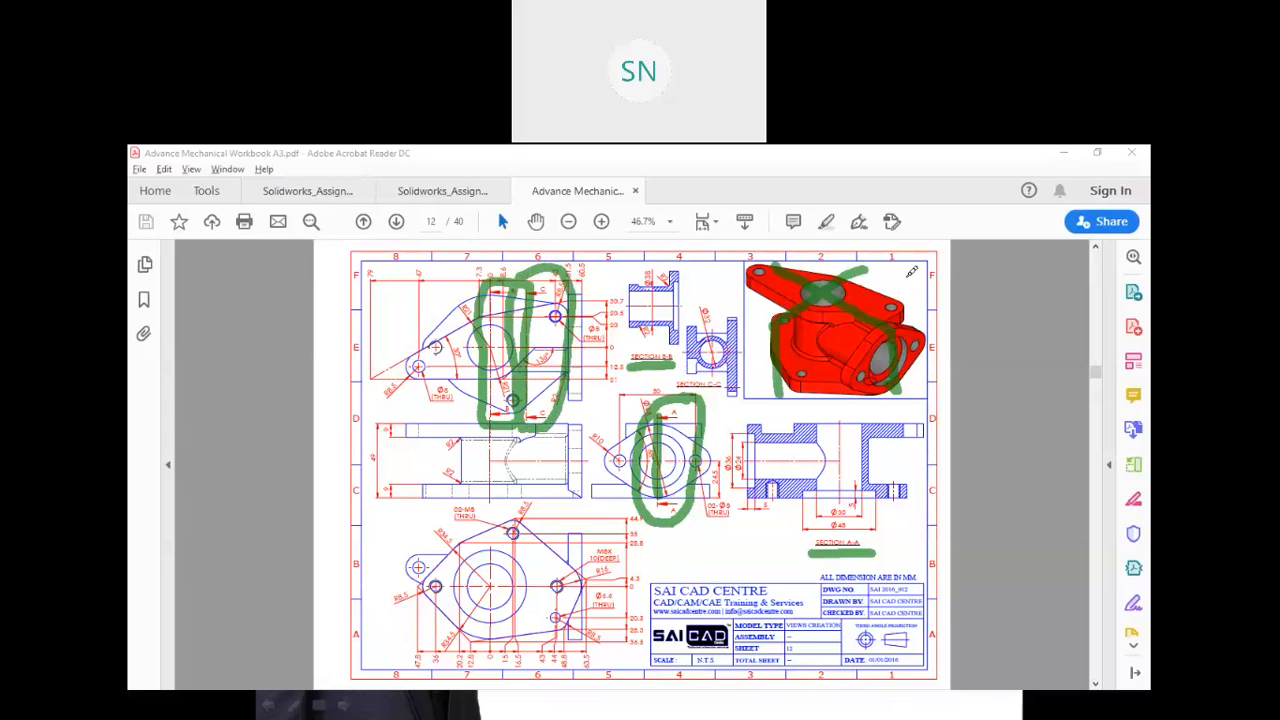
{"action": "mouse_move", "coordinate": [912, 270]}
{"action": "left_mouse_down"}
{"action": "mouse_move", "coordinate": [826, 323]}
{"action": "mouse_move", "coordinate": [829, 395]}
{"action": "left_mouse_up"}
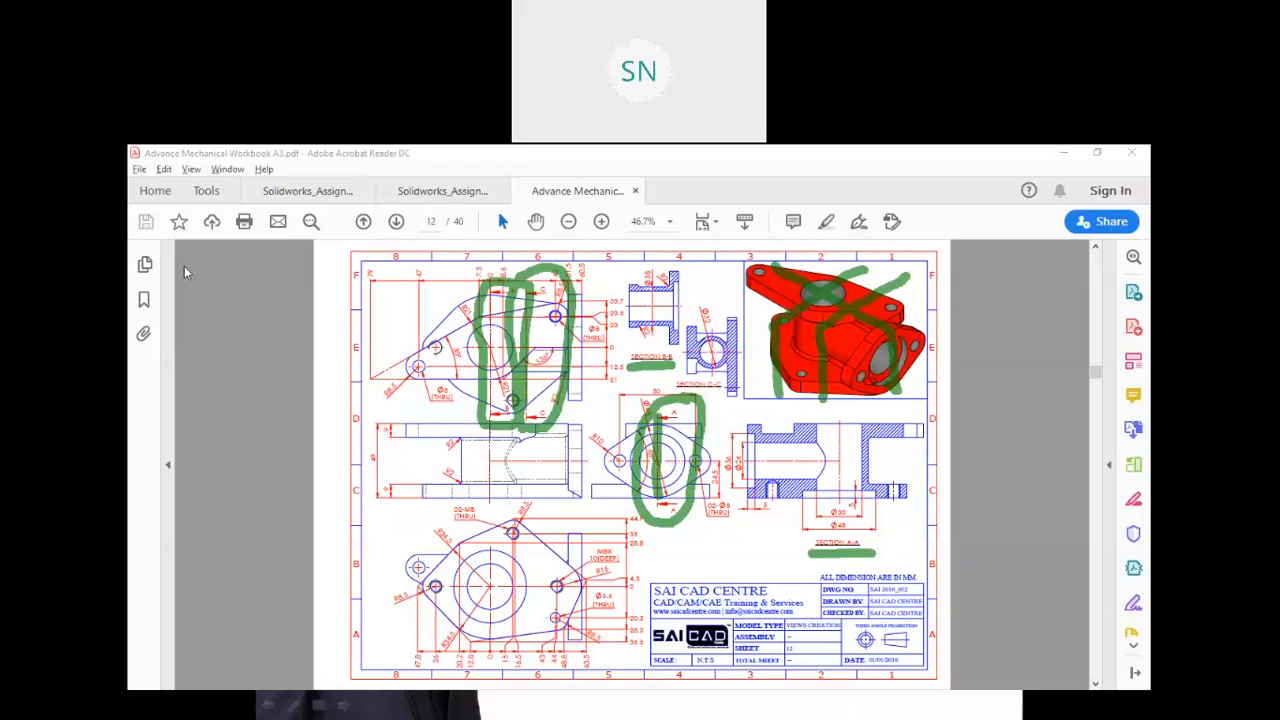
{"action": "key", "text": "Escape"}
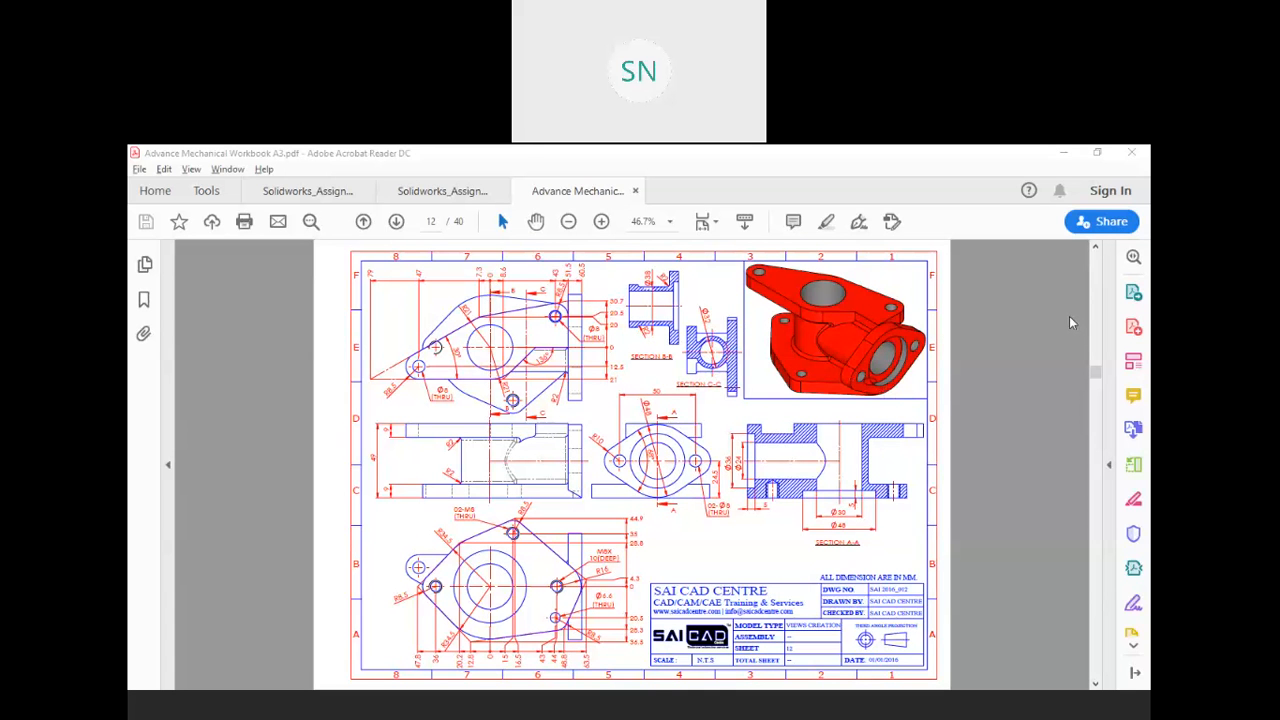
- Close the mechanical workbook PDF and look through the drawings in Solidworks_Assignment_5.pdf from page 4 back to page 2
{"action": "left_click", "coordinate": [636, 191]}
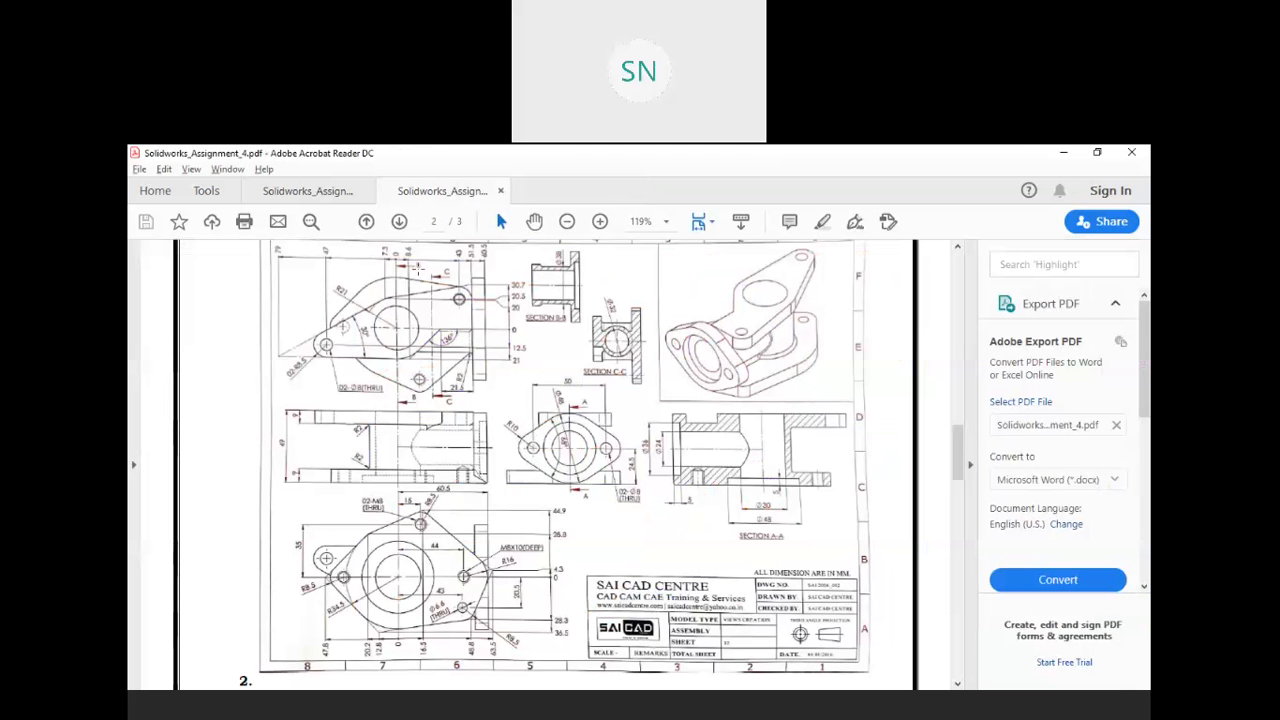
{"action": "left_click", "coordinate": [310, 190]}
{"action": "scroll", "coordinate": [580, 415], "scroll_direction": "up", "scroll_amount": 5}
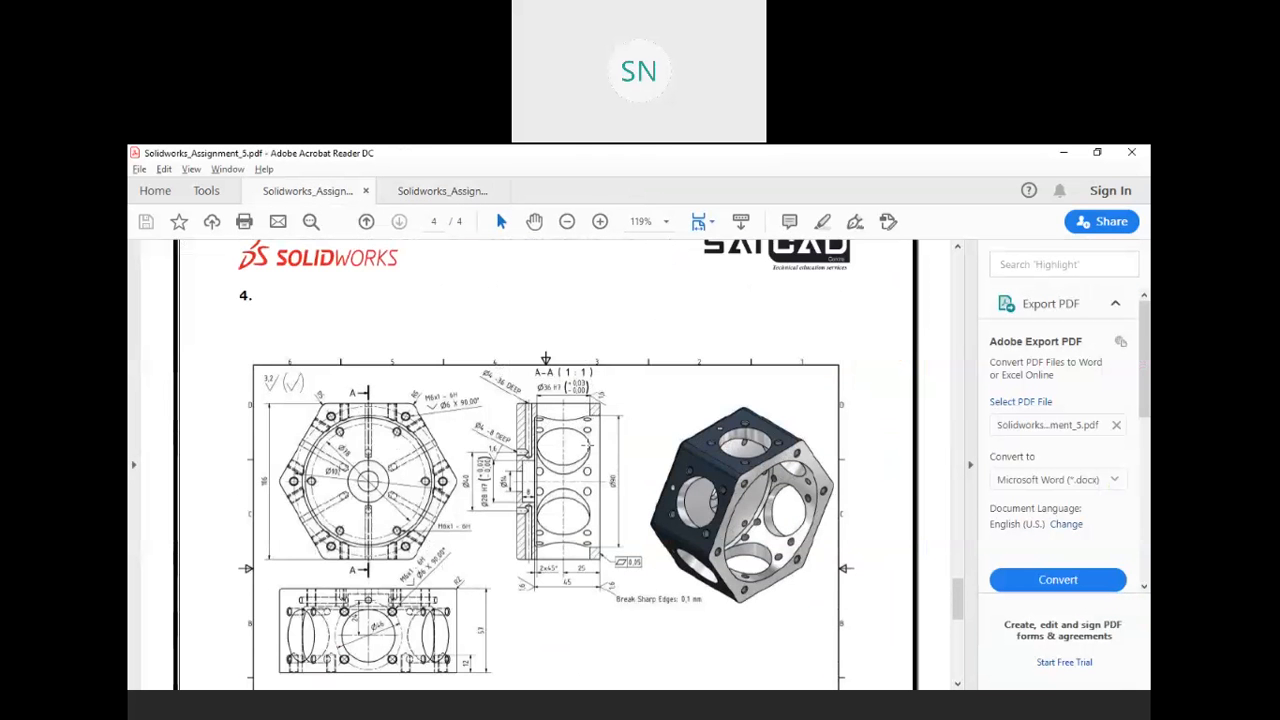
{"action": "scroll", "coordinate": [587, 446], "scroll_direction": "down", "scroll_amount": 2}
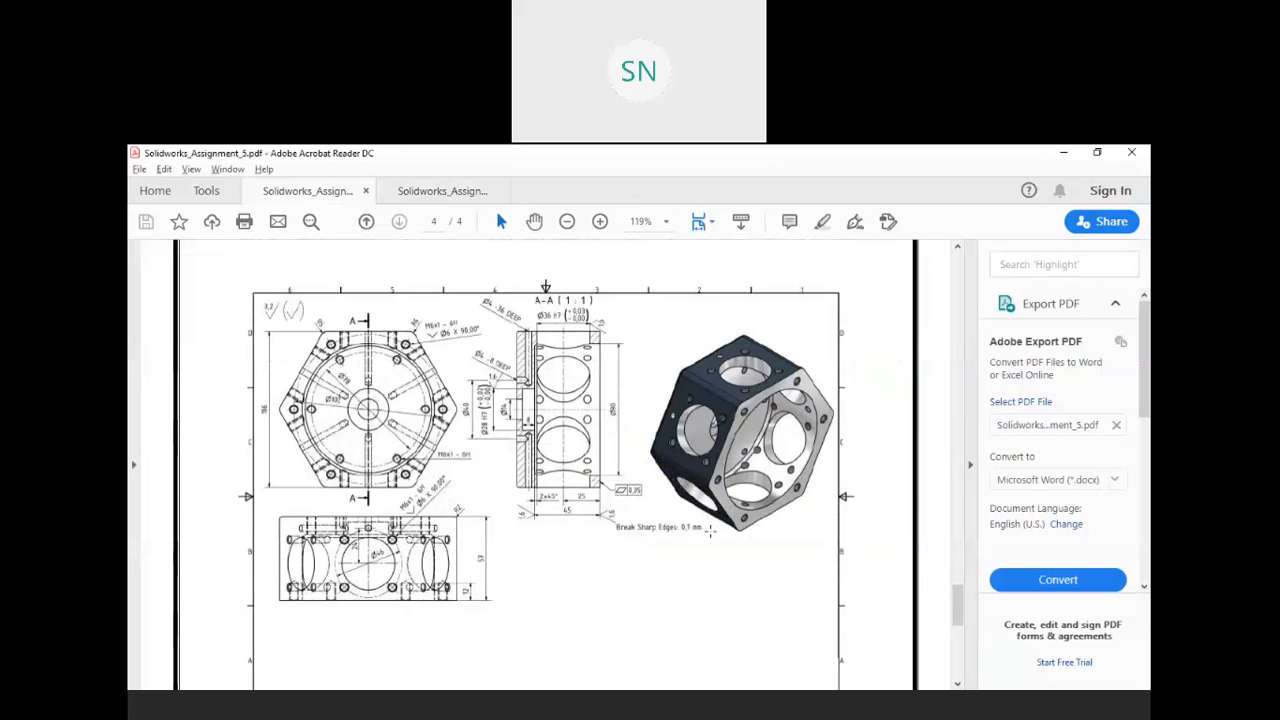
{"action": "scroll", "coordinate": [710, 515], "scroll_direction": "up", "scroll_amount": 6}
{"action": "scroll", "coordinate": [710, 523], "scroll_direction": "up", "scroll_amount": 8}
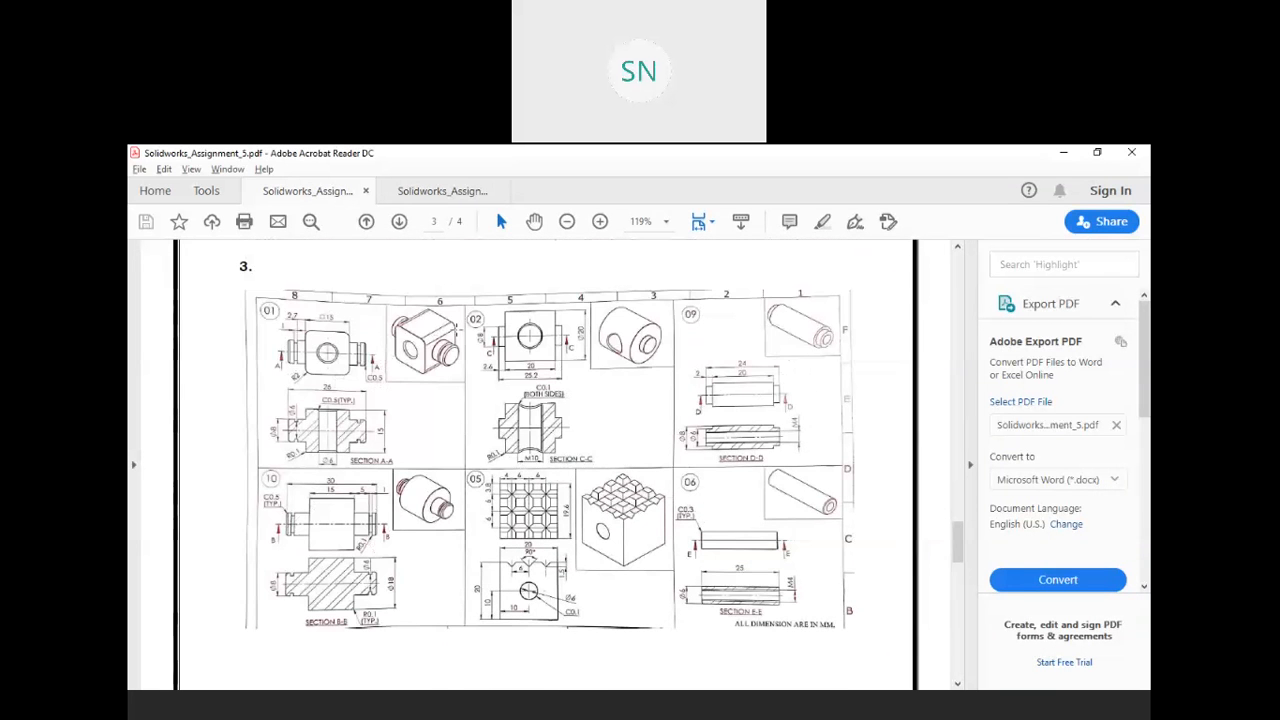
{"action": "scroll", "coordinate": [665, 505], "scroll_direction": "up", "scroll_amount": 8}
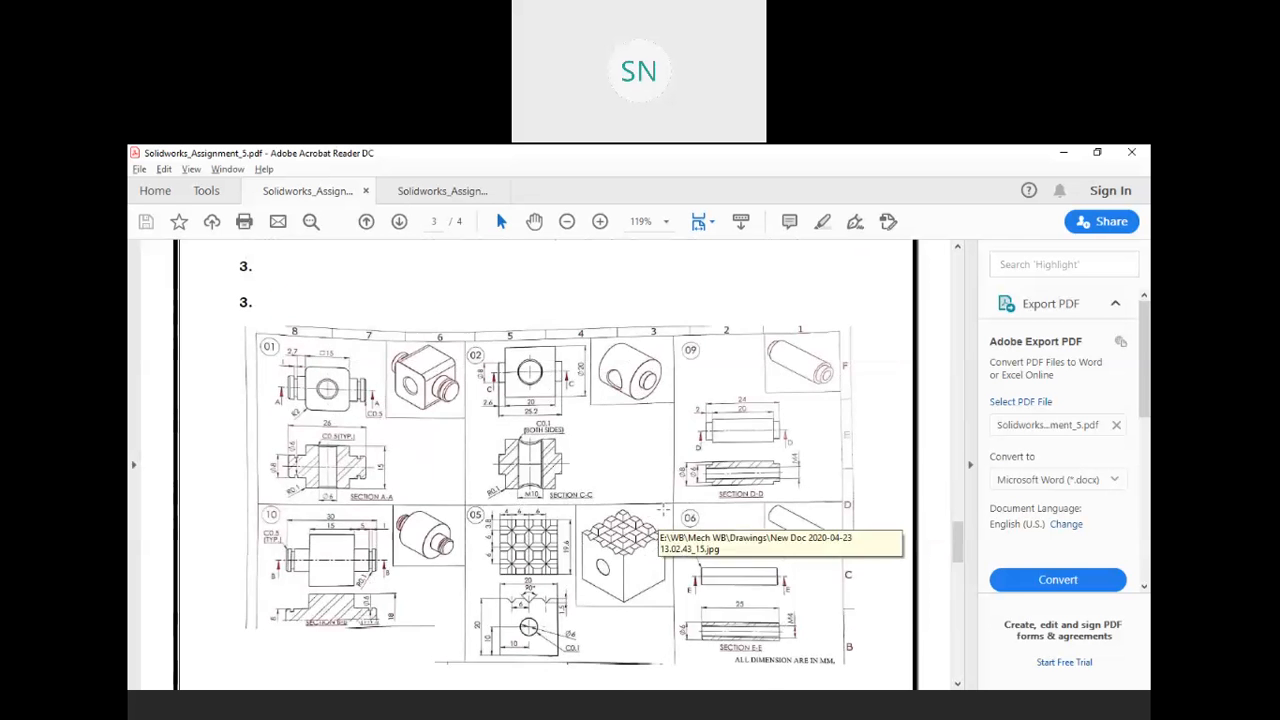
{"action": "scroll", "coordinate": [669, 494], "scroll_direction": "up", "scroll_amount": 1}
{"action": "scroll", "coordinate": [669, 494], "scroll_direction": "down", "scroll_amount": 5}
{"action": "scroll", "coordinate": [668, 491], "scroll_direction": "up", "scroll_amount": 2}
{"action": "scroll", "coordinate": [668, 491], "scroll_direction": "up", "scroll_amount": 6}
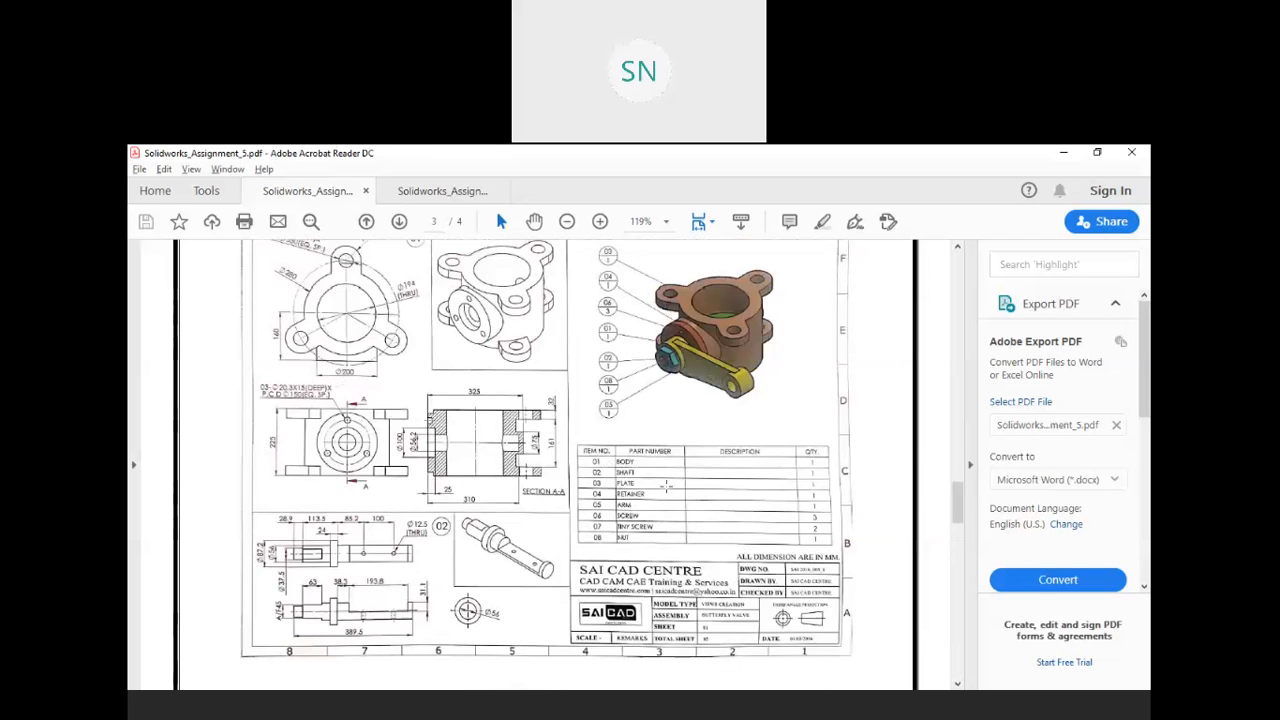
{"action": "scroll", "coordinate": [619, 447], "scroll_direction": "up", "scroll_amount": 15}
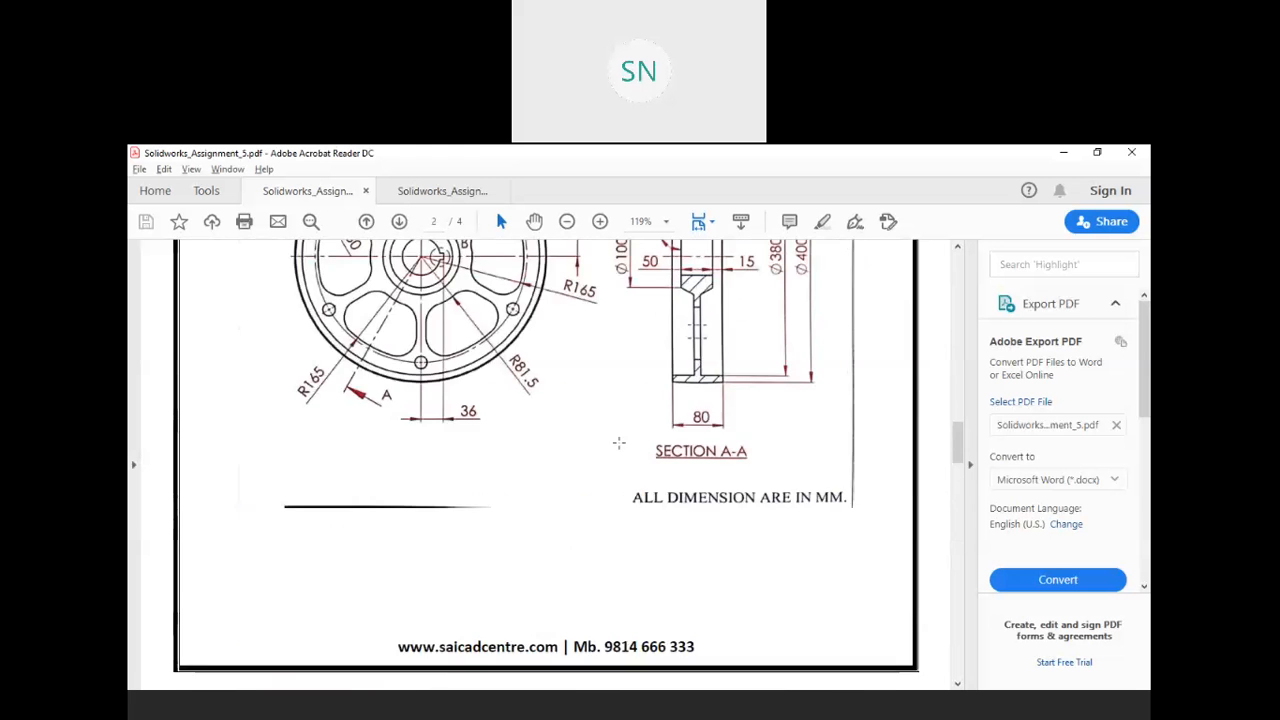
{"action": "scroll", "coordinate": [619, 443], "scroll_direction": "up", "scroll_amount": 7}
{"action": "scroll", "coordinate": [619, 443], "scroll_direction": "down", "scroll_amount": 8}
{"action": "scroll", "coordinate": [619, 443], "scroll_direction": "down", "scroll_amount": 1}
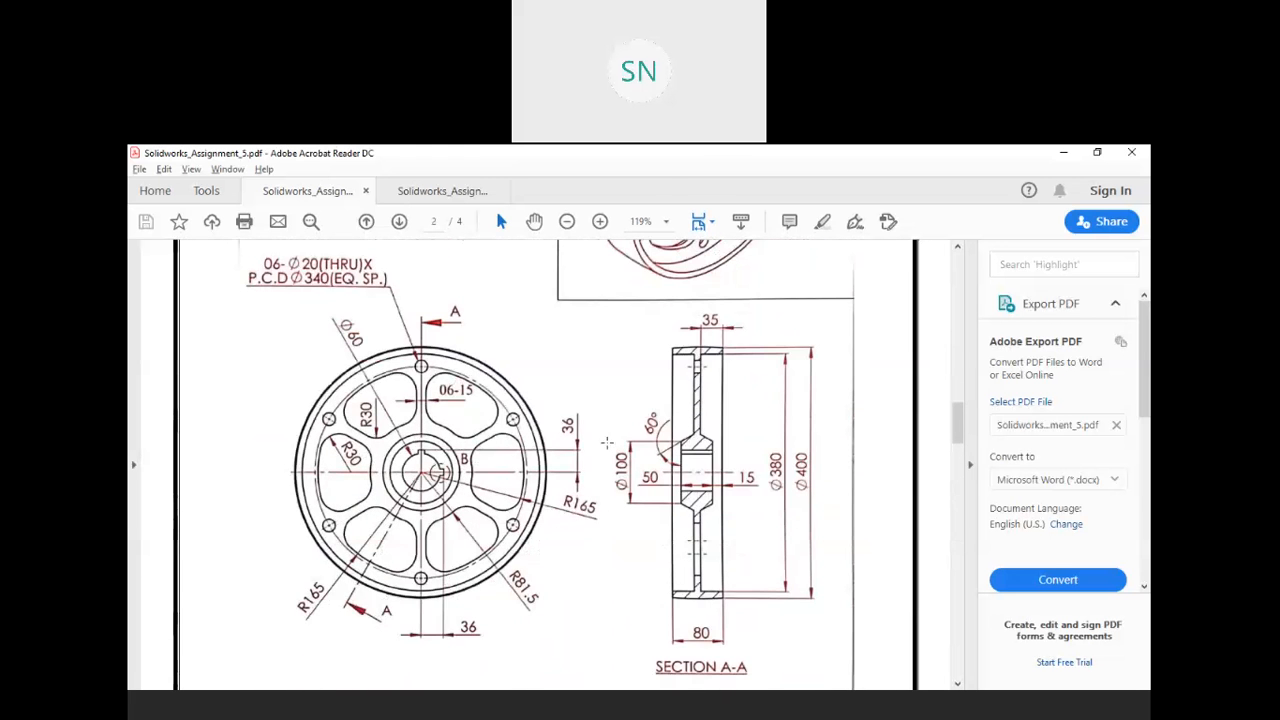
- Switch to SOLIDWORKS and create a new part document
{"action": "left_click", "coordinate": [775, 712]}
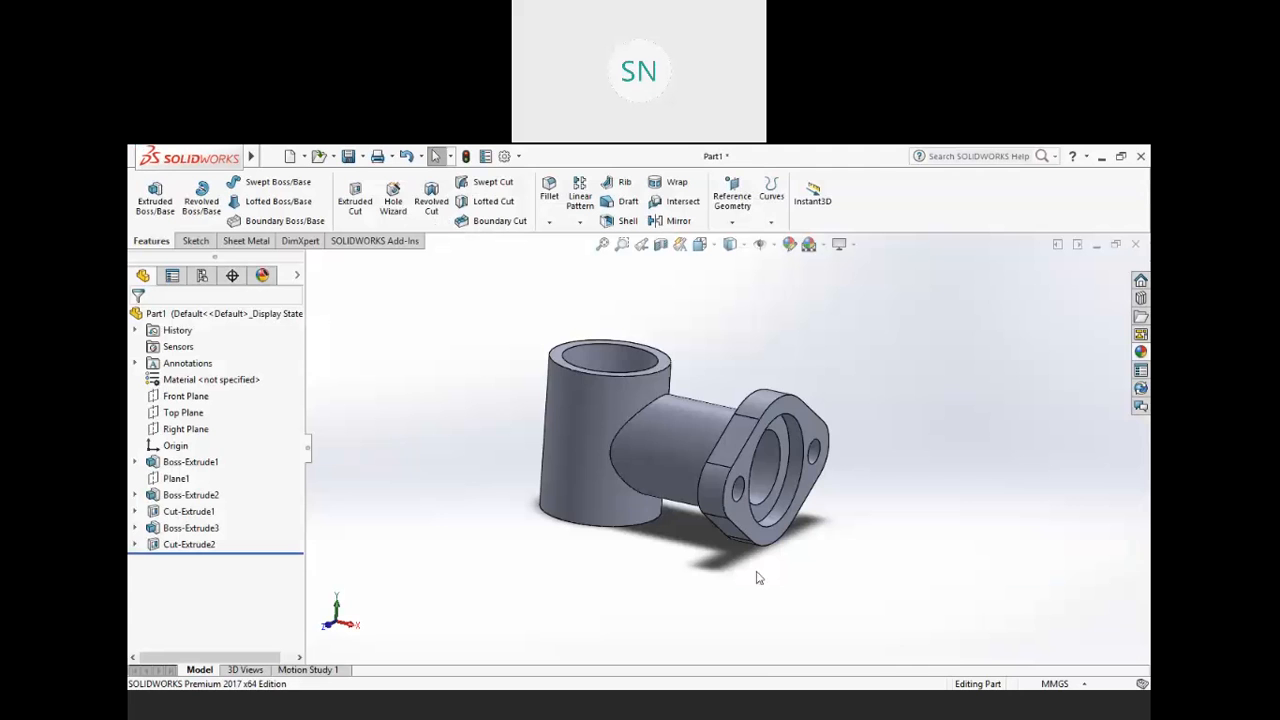
{"action": "middle_click_drag", "start_coordinate": [754, 494], "coordinate": [745, 412]}
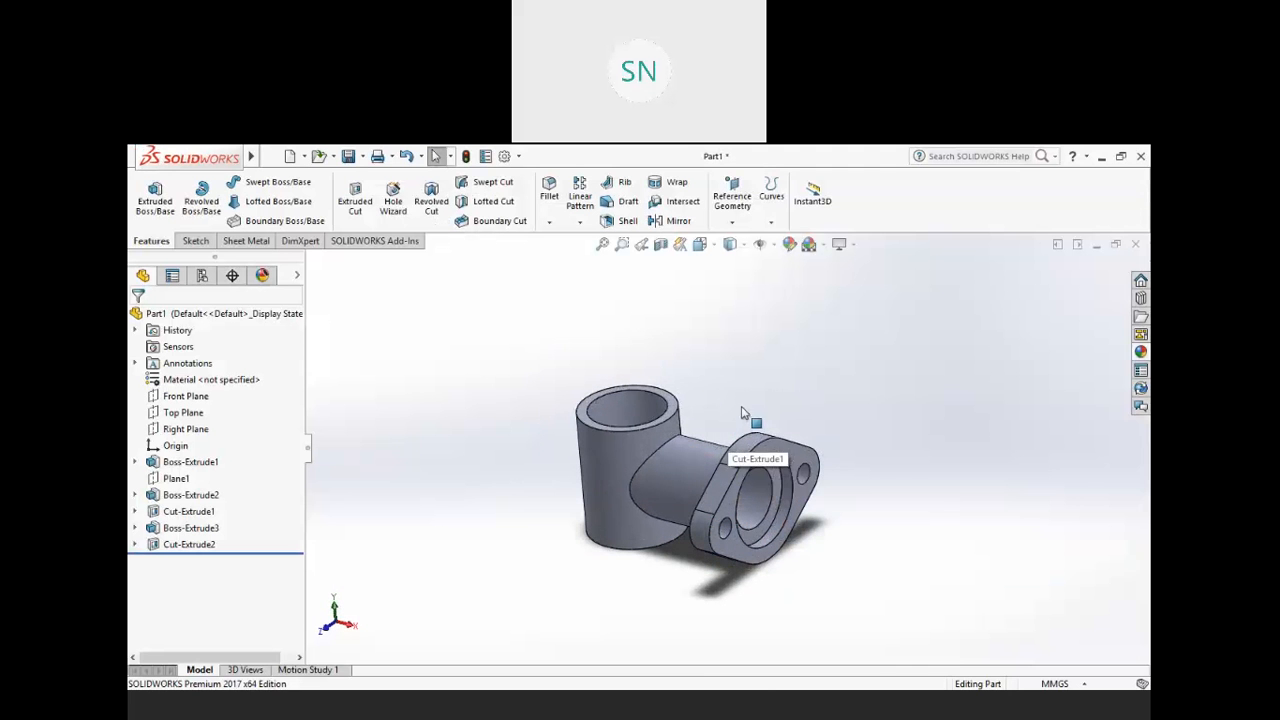
{"action": "left_click", "coordinate": [290, 156]}
{"action": "left_click", "coordinate": [448, 340]}
{"action": "left_click", "coordinate": [711, 552]}
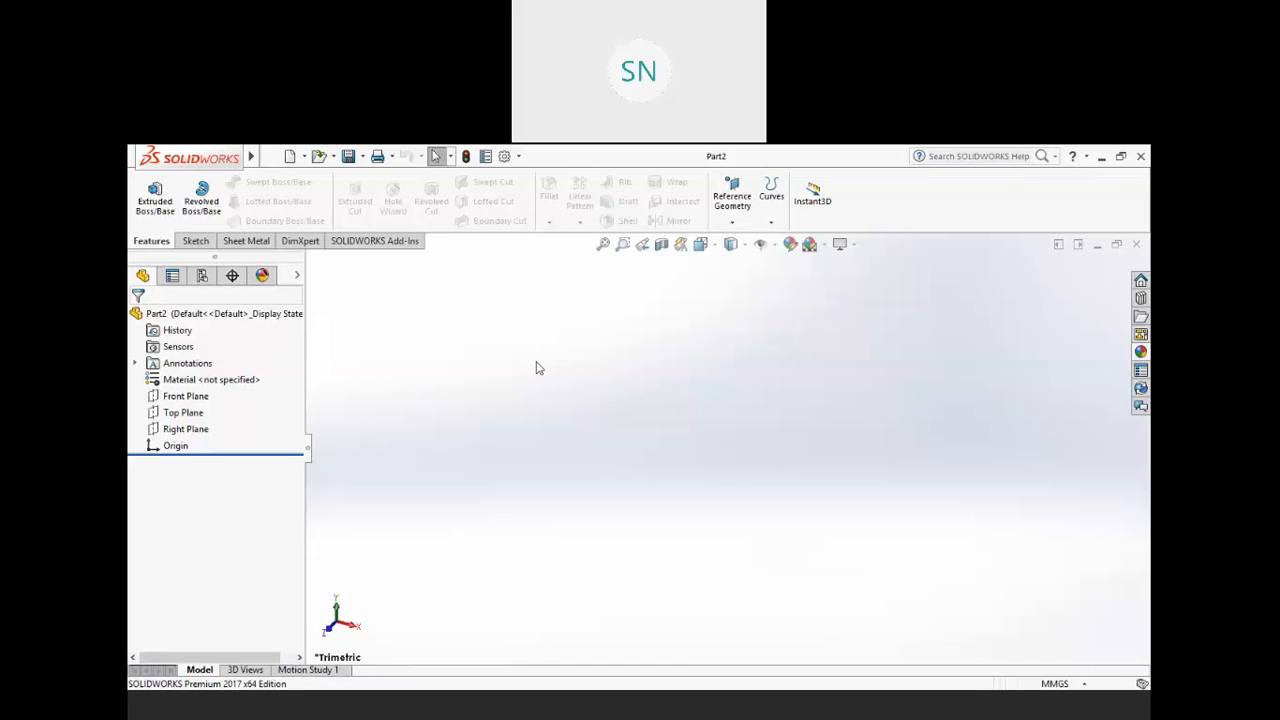
- Start an Extruded Boss/Base on the Top Plane and sketch a center rectangle about 192 by 118 mm at the origin
{"action": "middle_click_drag", "start_coordinate": [722, 484], "coordinate": [714, 480]}
{"action": "left_click", "coordinate": [155, 197]}
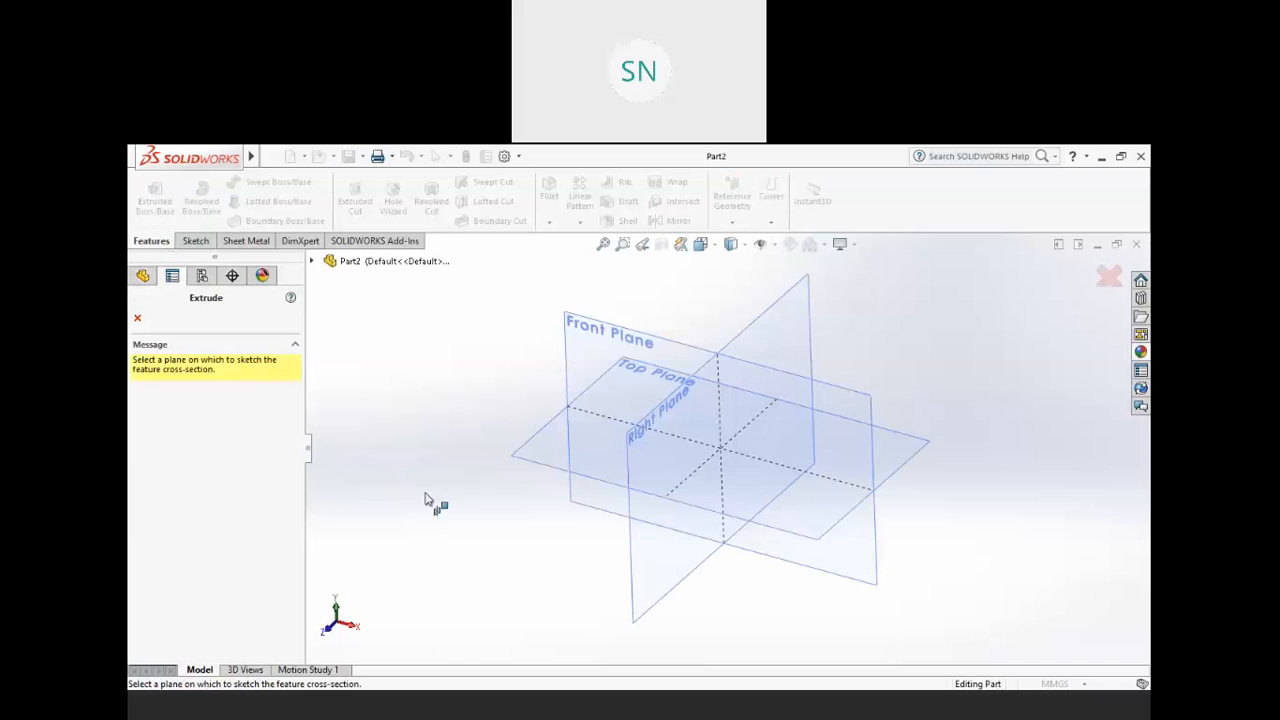
{"action": "left_click", "coordinate": [541, 438]}
{"action": "left_click", "coordinate": [226, 201]}
{"action": "left_click", "coordinate": [727, 447]}
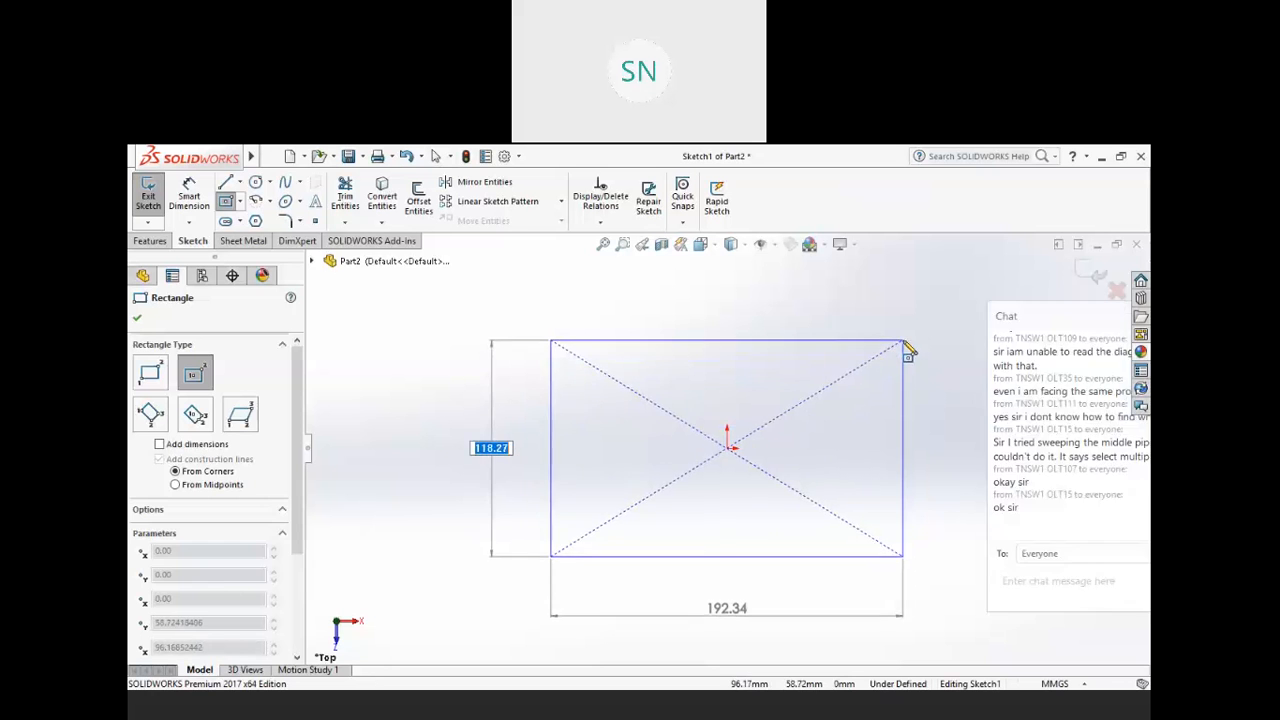
{"action": "left_click", "coordinate": [905, 342]}
- Dimension the rectangle's left side to 100 mm and its bottom side to 200 mm
{"action": "right_click", "coordinate": [449, 346]}
{"action": "left_click", "coordinate": [572, 318]}
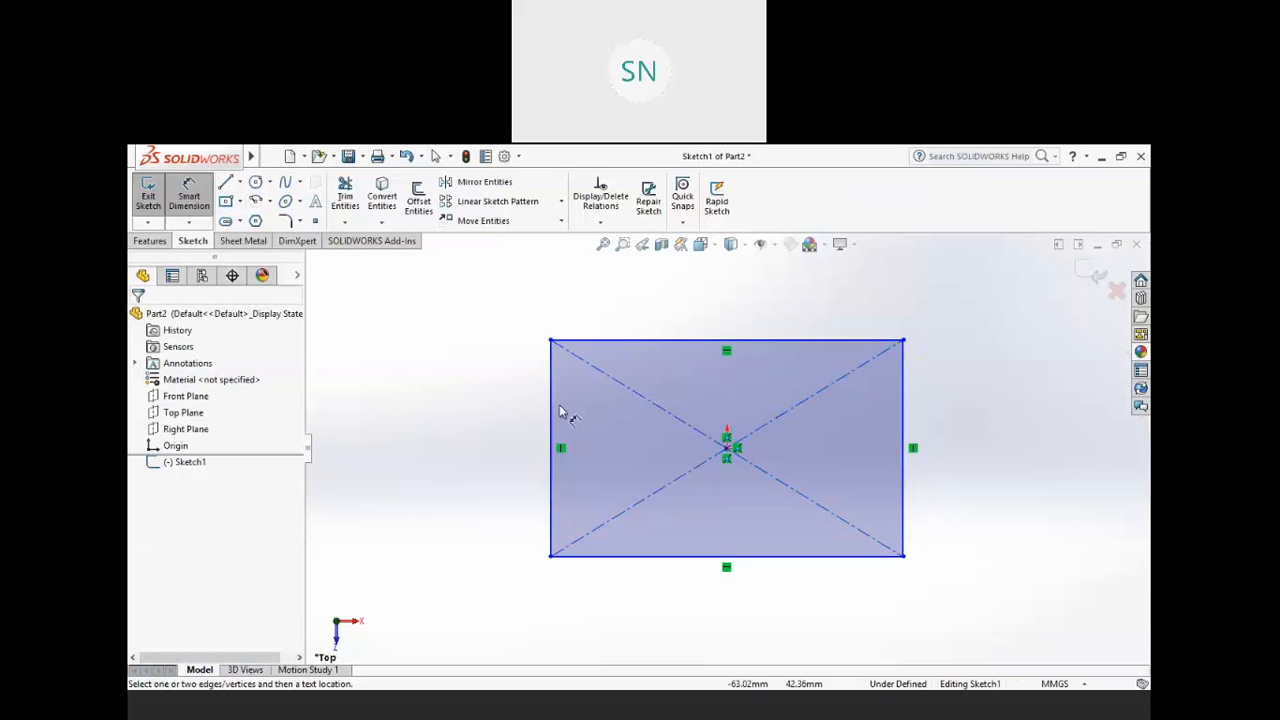
{"action": "left_click", "coordinate": [551, 410]}
{"action": "left_click", "coordinate": [490, 418]}
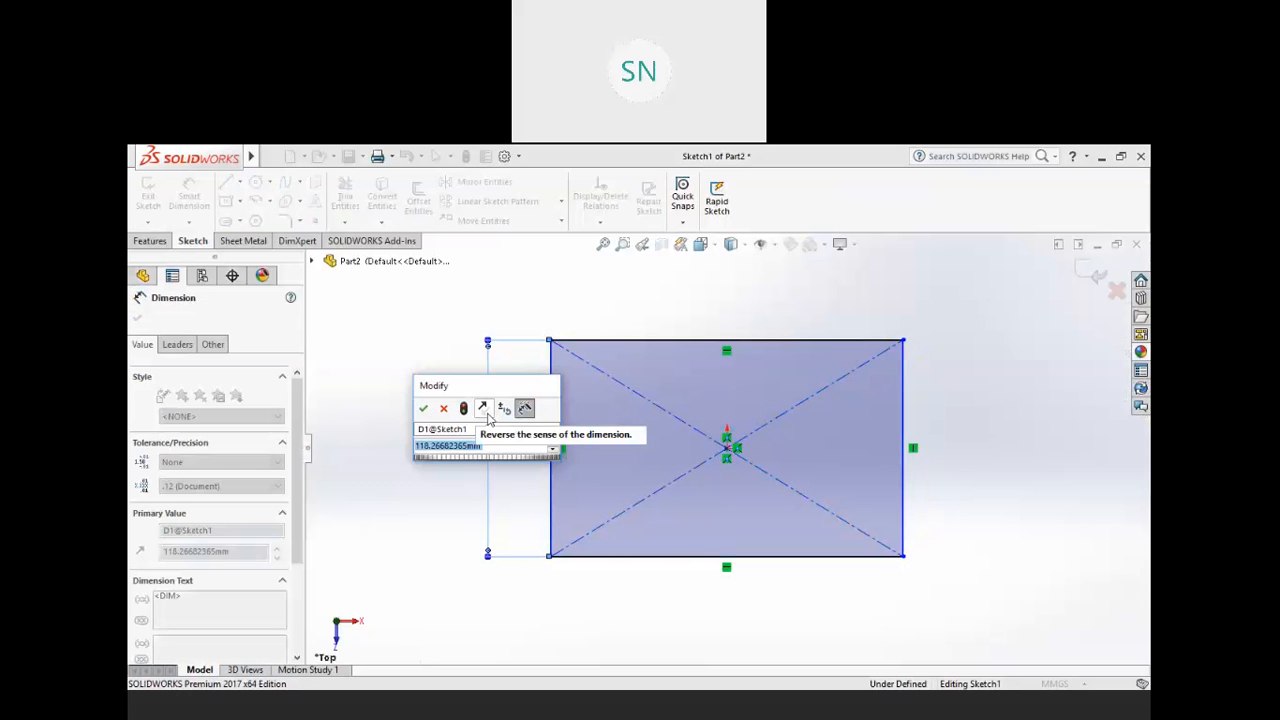
{"action": "type", "text": "100"}
{"action": "key", "text": "Return"}
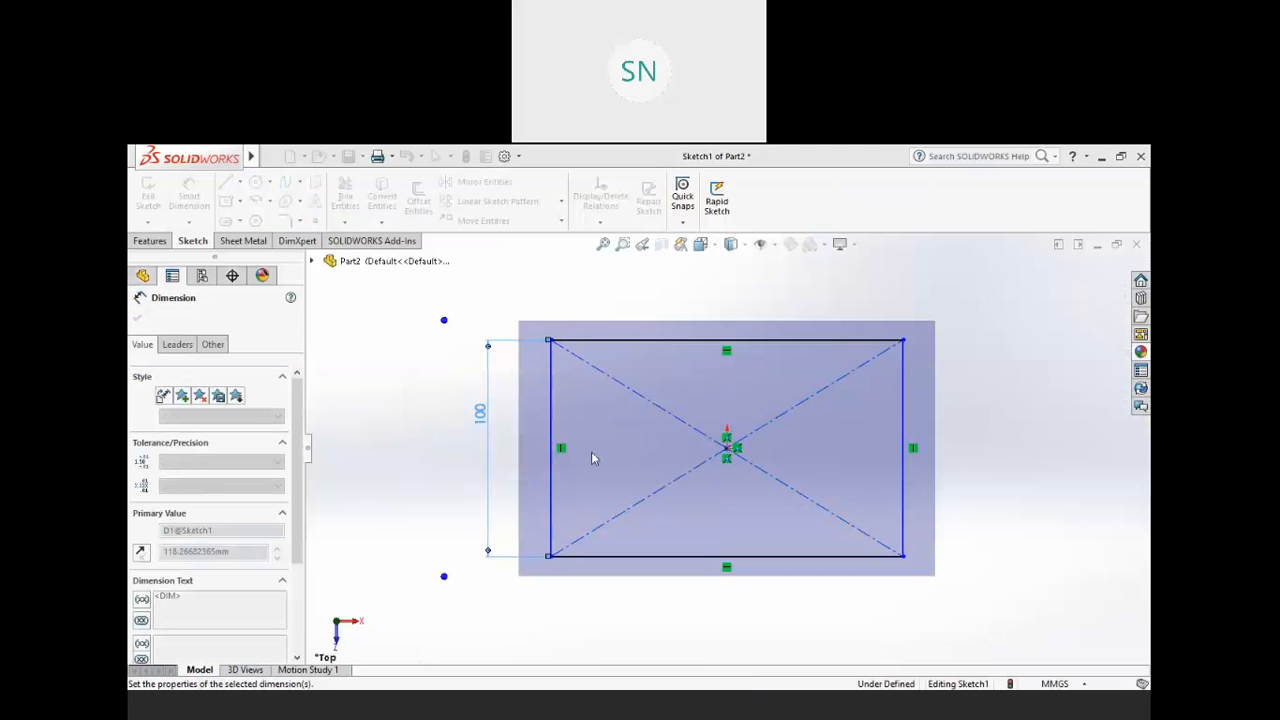
{"action": "left_click", "coordinate": [712, 555]}
{"action": "left_click", "coordinate": [697, 594]}
{"action": "type", "text": "200"}
{"action": "key", "text": "Return"}
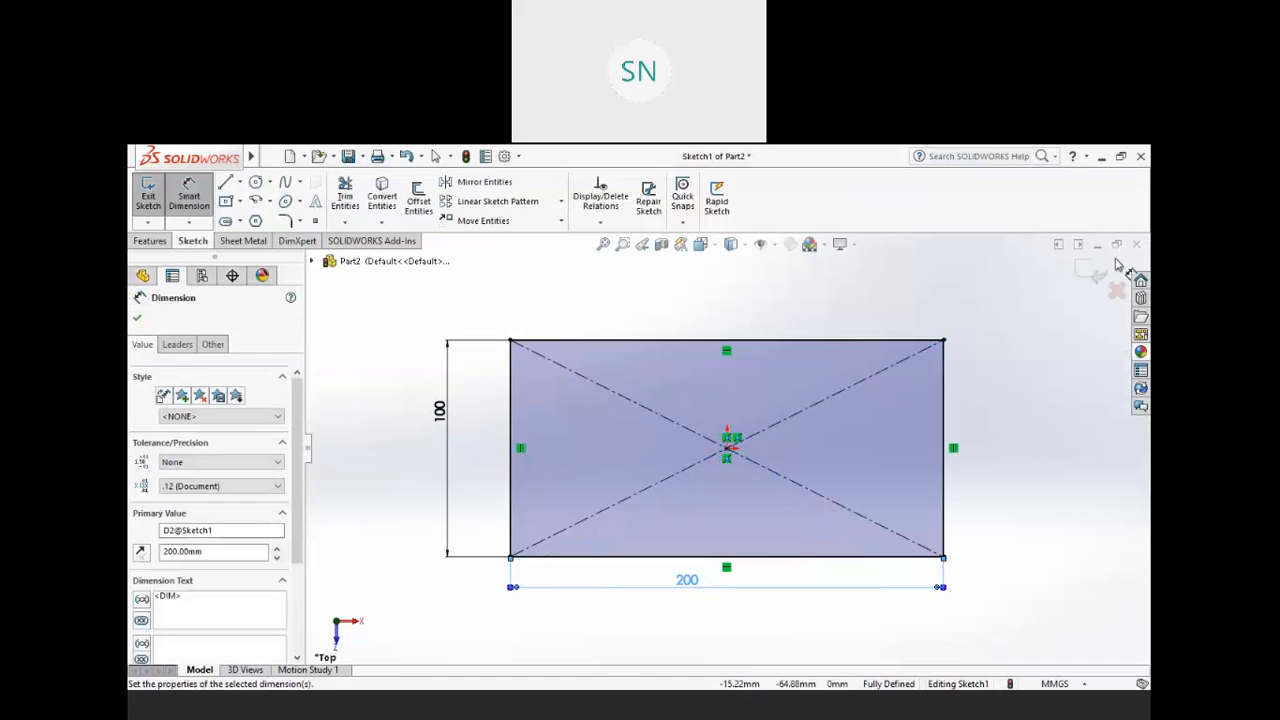
- Exit the rectangle sketch and extrude it 50 mm with a blind end condition
{"action": "left_click", "coordinate": [1097, 275]}
{"action": "left_click", "coordinate": [1091, 273]}
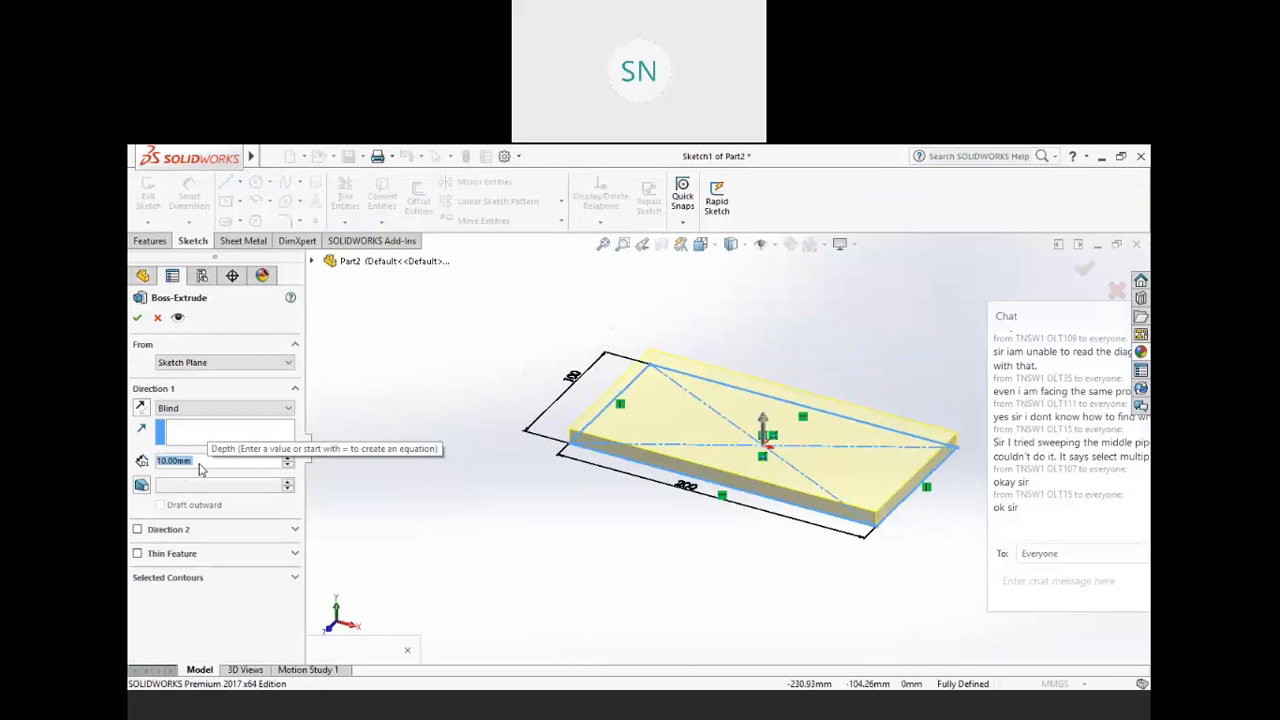
{"action": "type", "text": "50"}
{"action": "key", "text": "Return"}
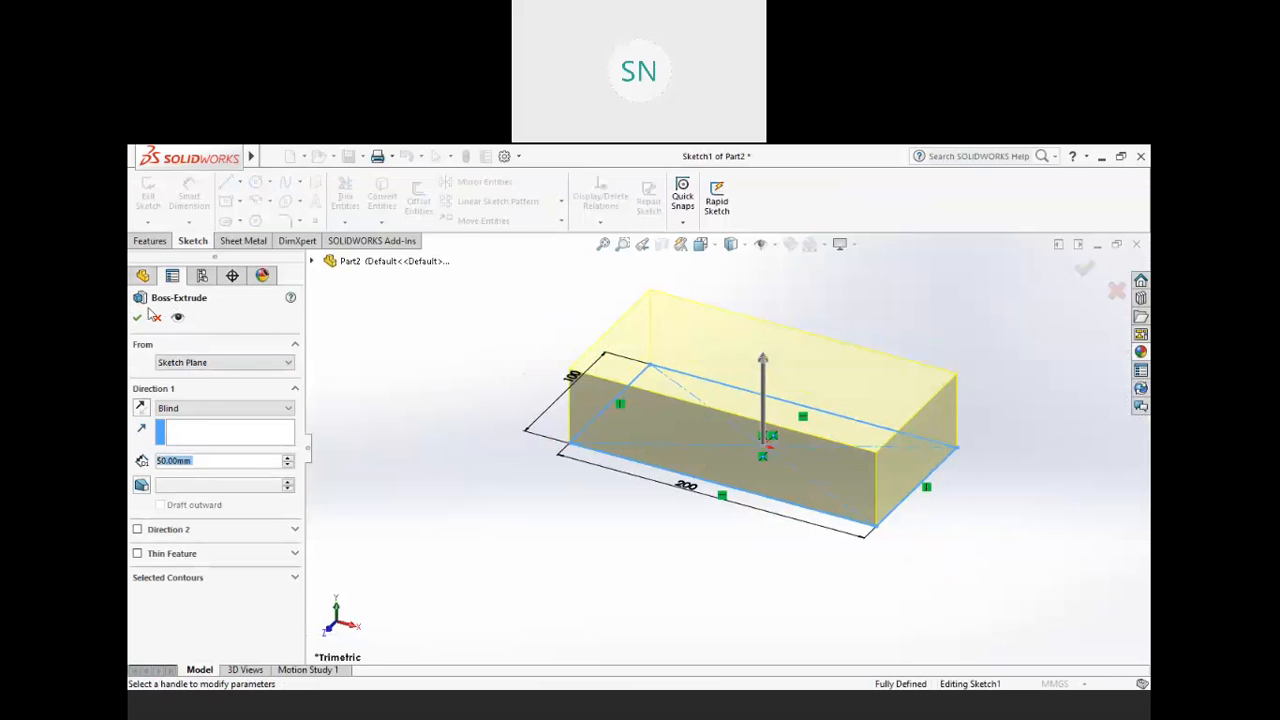
{"action": "left_click", "coordinate": [138, 317]}
{"action": "mouse_move", "coordinate": [600, 400]}
{"action": "middle_mouse_down"}
{"action": "mouse_move", "coordinate": [697, 439]}
{"action": "mouse_move", "coordinate": [841, 461]}
{"action": "middle_mouse_up"}
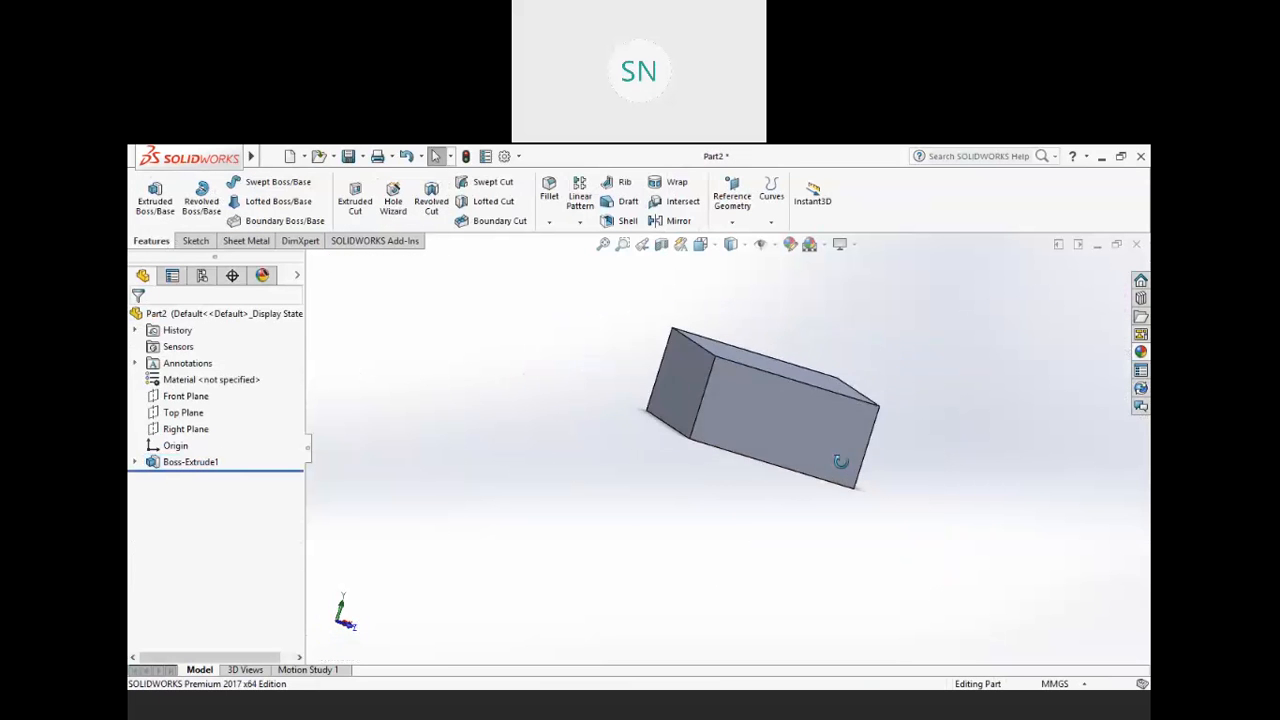
{"action": "key", "text": "ctrl+7"}
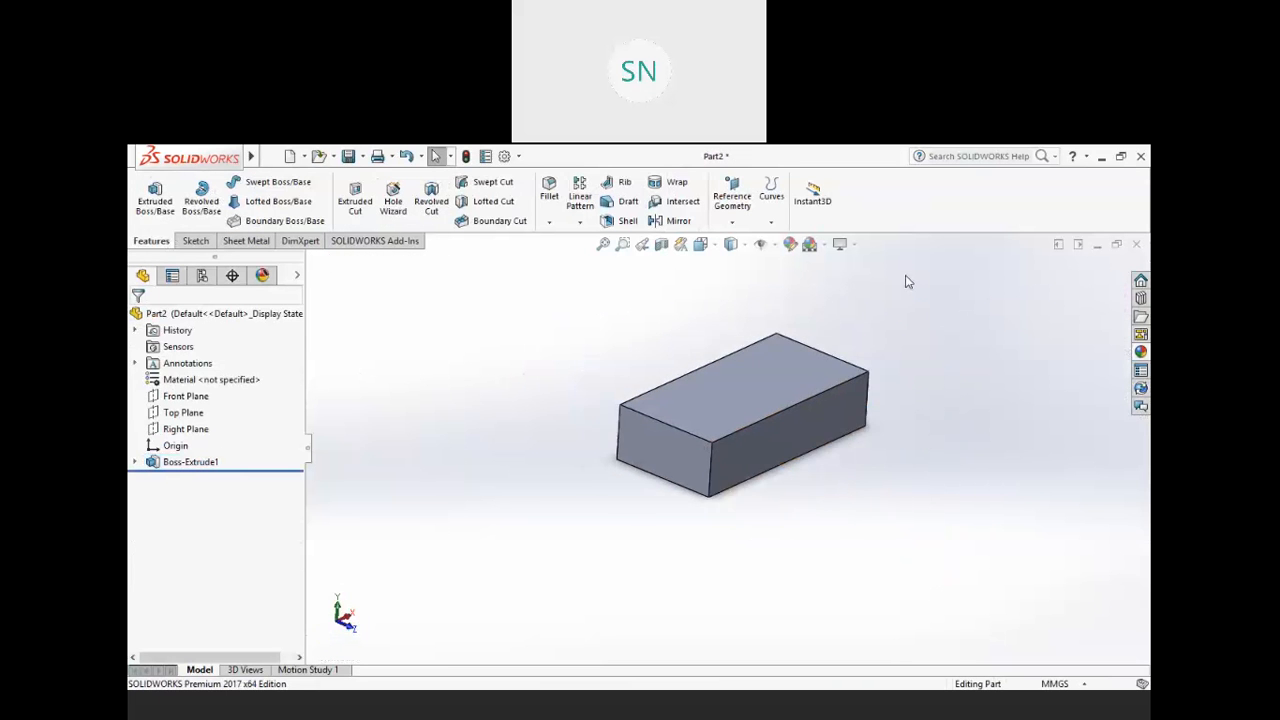
{"action": "scroll", "coordinate": [906, 277], "scroll_direction": "down", "scroll_amount": 2}
{"action": "scroll", "coordinate": [702, 522], "scroll_direction": "down", "scroll_amount": 1}
{"action": "middle_click_drag", "start_coordinate": [709, 496], "coordinate": [689, 505]}
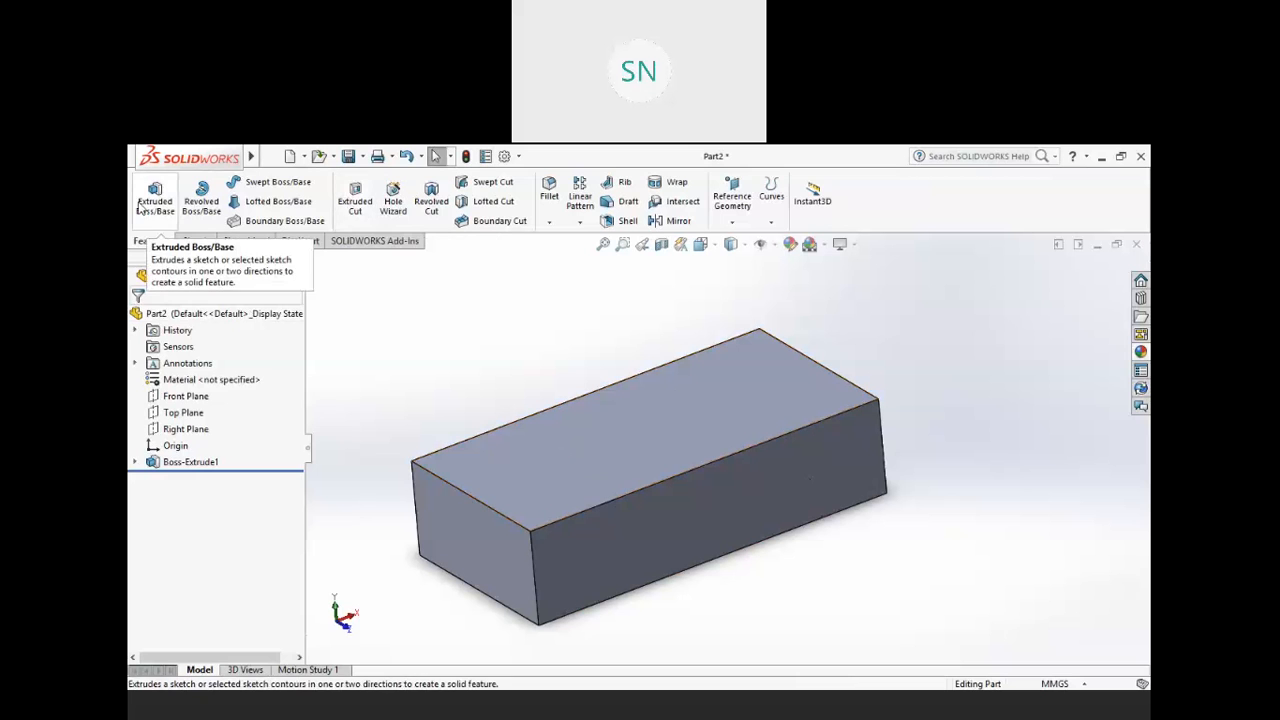
- Start an Extruded Boss/Base on the block's top face and sketch a circle about 7 mm in diameter, about 44 mm left of the origin
{"action": "left_click", "coordinate": [143, 205]}
{"action": "left_click", "coordinate": [577, 461]}
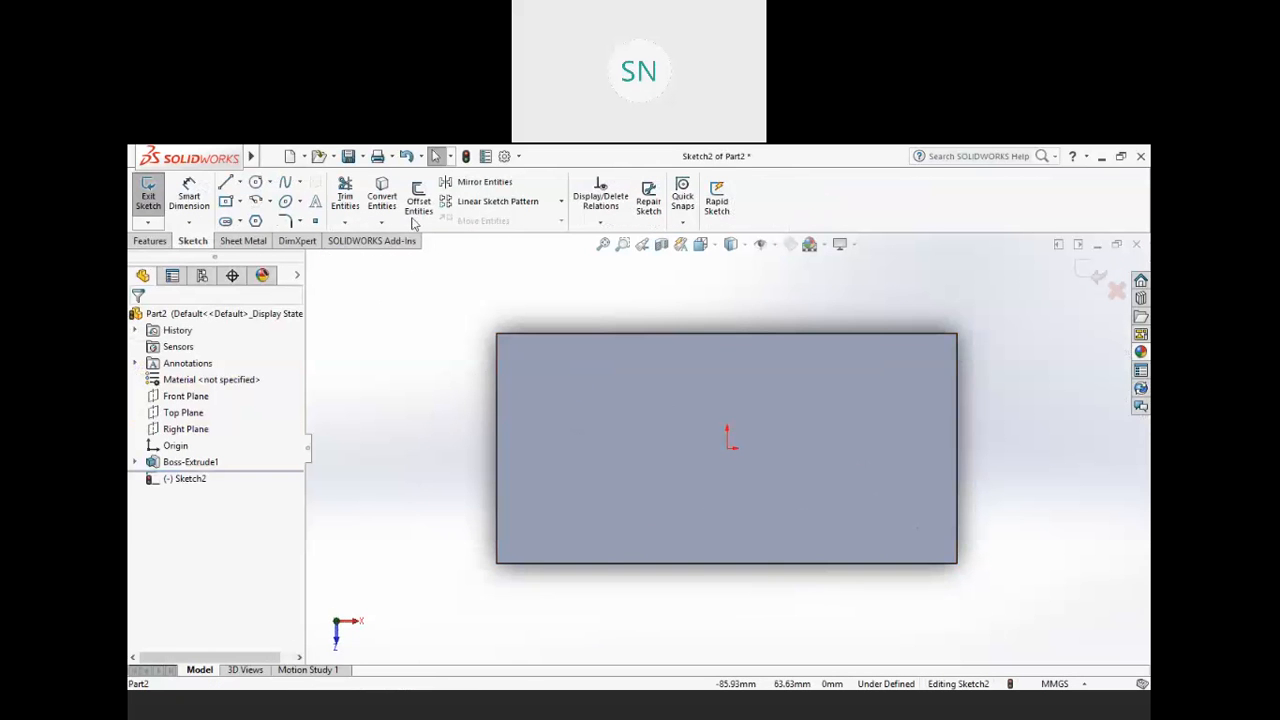
{"action": "left_click", "coordinate": [256, 183]}
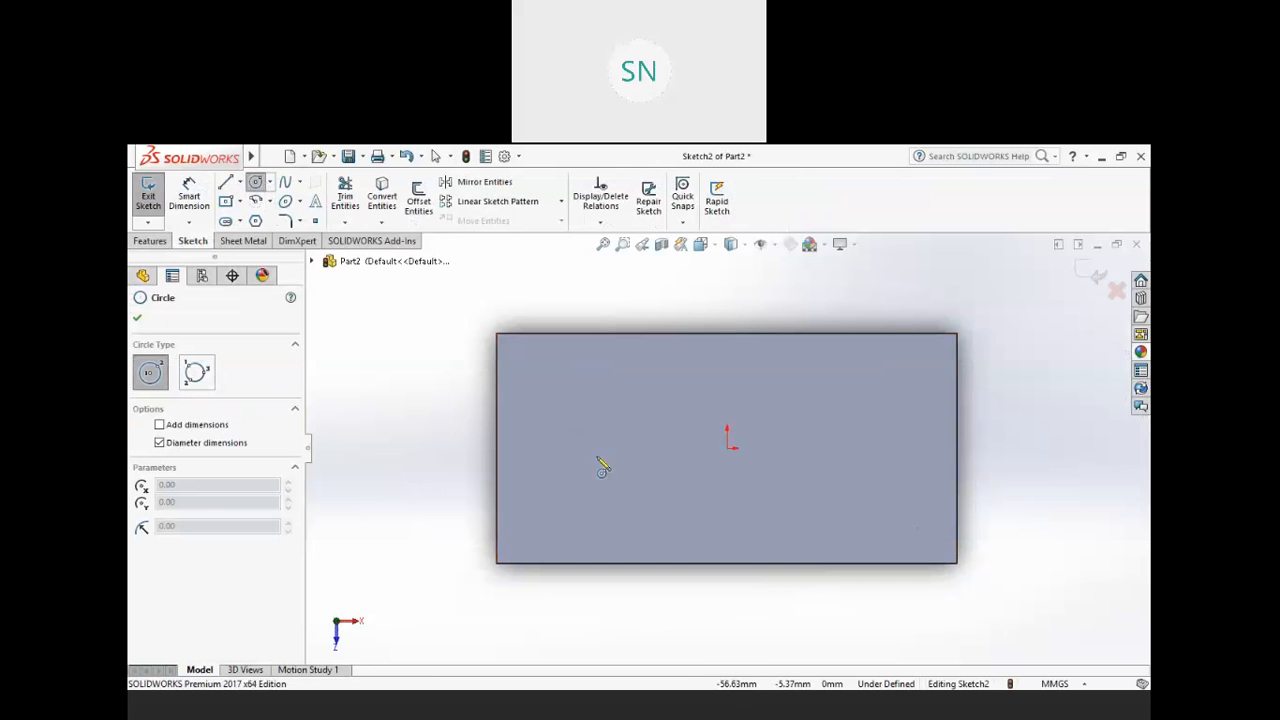
{"action": "left_click", "coordinate": [627, 448]}
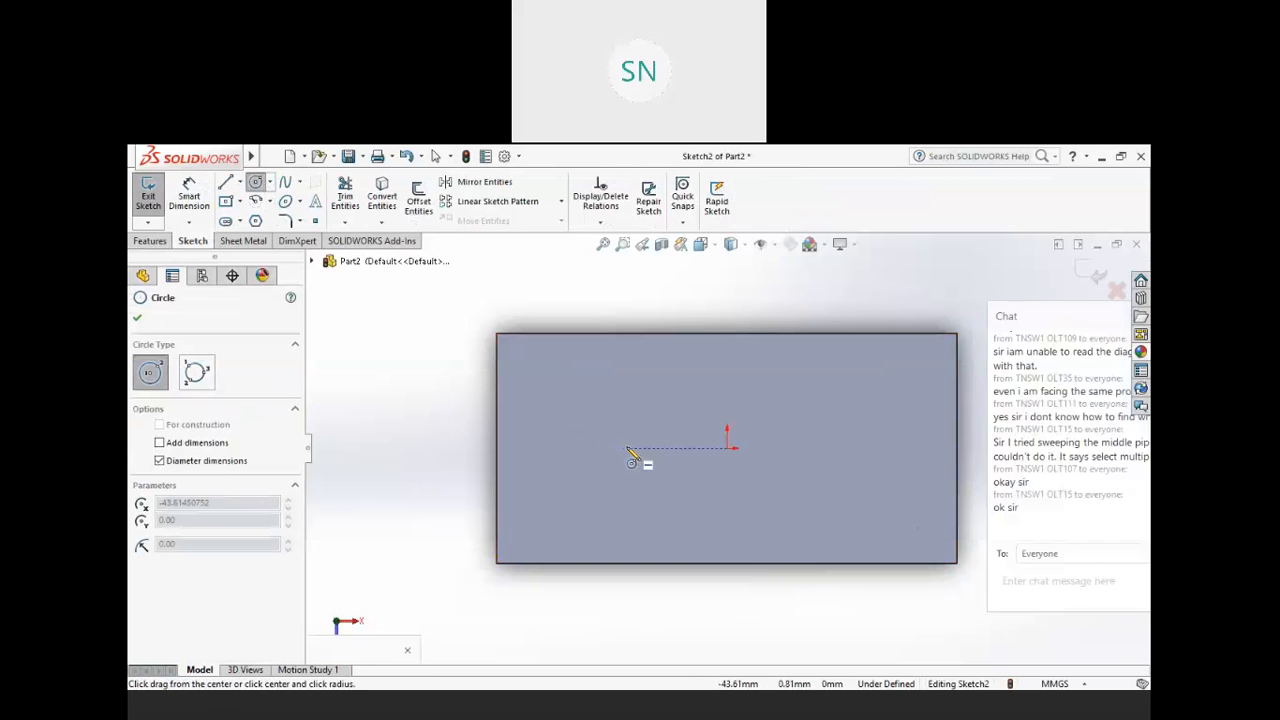
{"action": "left_click", "coordinate": [633, 454]}
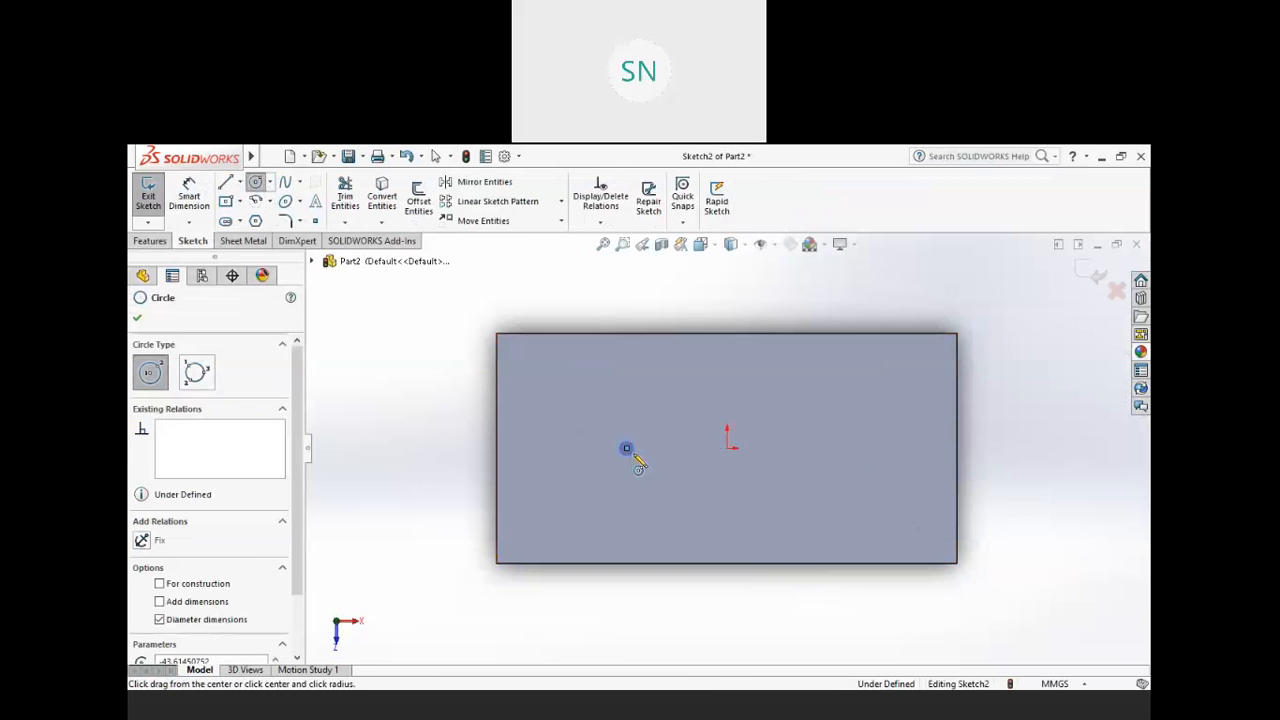
- Dimension the circle's diameter to 10 mm
{"action": "right_click", "coordinate": [359, 390]}
{"action": "left_click", "coordinate": [503, 354]}
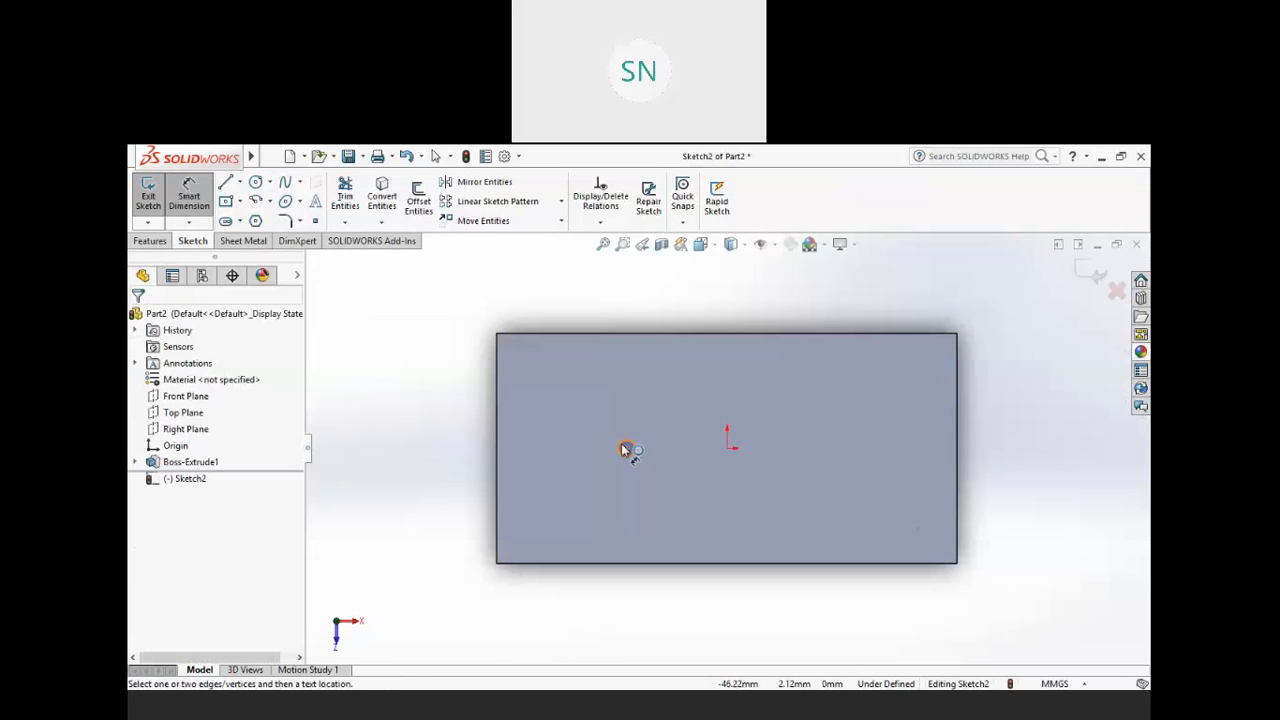
{"action": "left_click", "coordinate": [623, 450]}
{"action": "left_click", "coordinate": [444, 454]}
{"action": "type", "text": "1"}
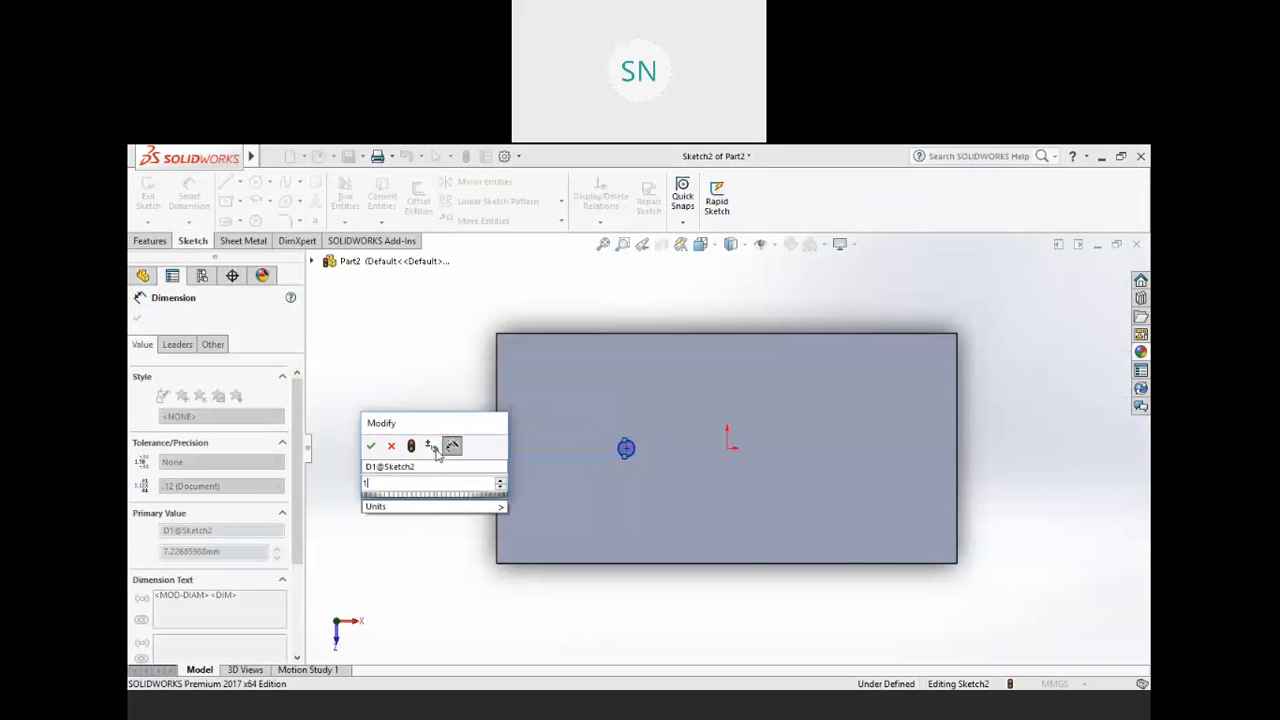
{"action": "type", "text": "0"}
{"action": "key", "text": "Return"}
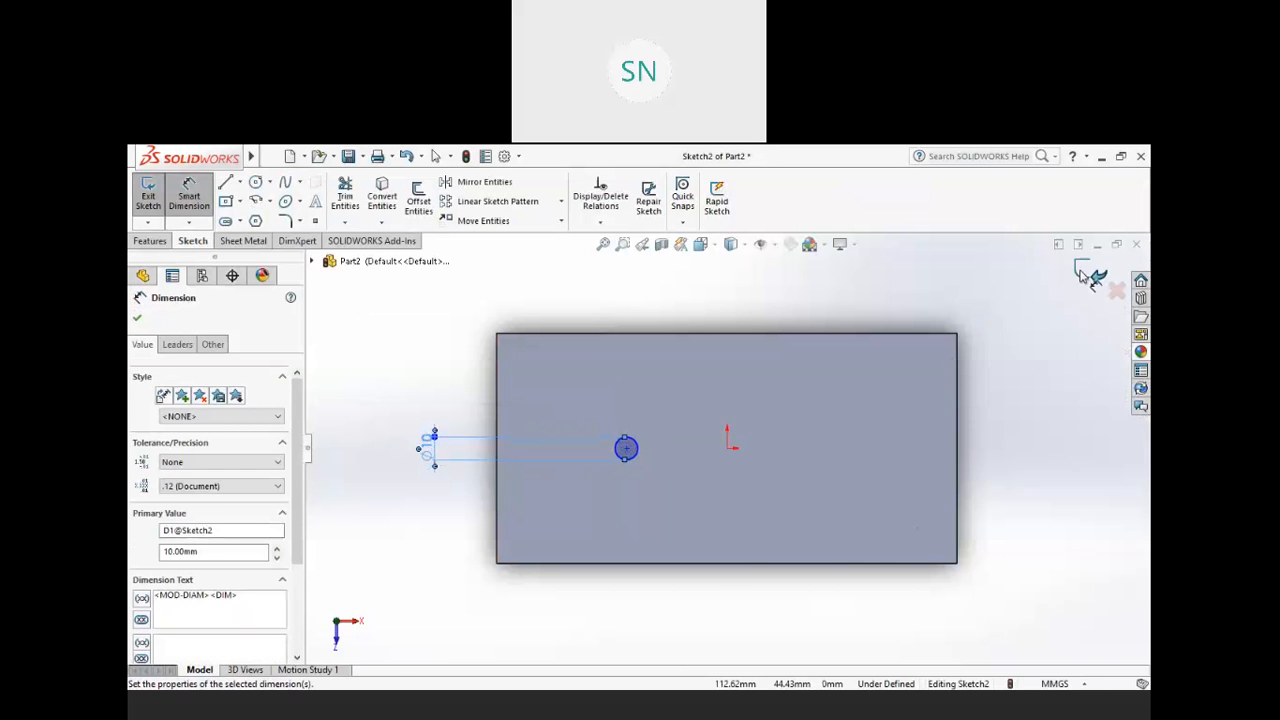
- Exit the circle sketch and extrude it 25 mm as a blind boss merged with the block
{"action": "left_click", "coordinate": [1080, 276]}
{"action": "mouse_move", "coordinate": [777, 519]}
{"action": "middle_mouse_down"}
{"action": "mouse_move", "coordinate": [775, 376]}
{"action": "mouse_move", "coordinate": [808, 349]}
{"action": "mouse_move", "coordinate": [840, 350]}
{"action": "middle_mouse_up"}
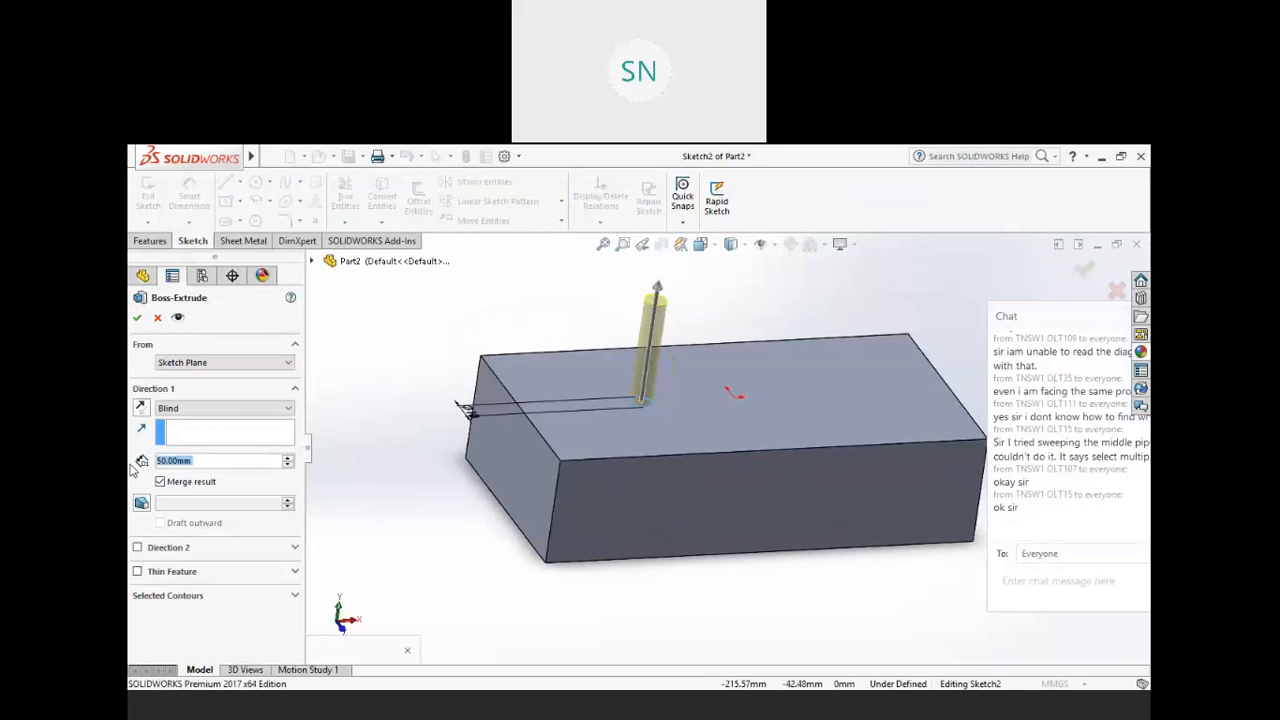
{"action": "type", "text": "25"}
{"action": "key", "text": "Return"}
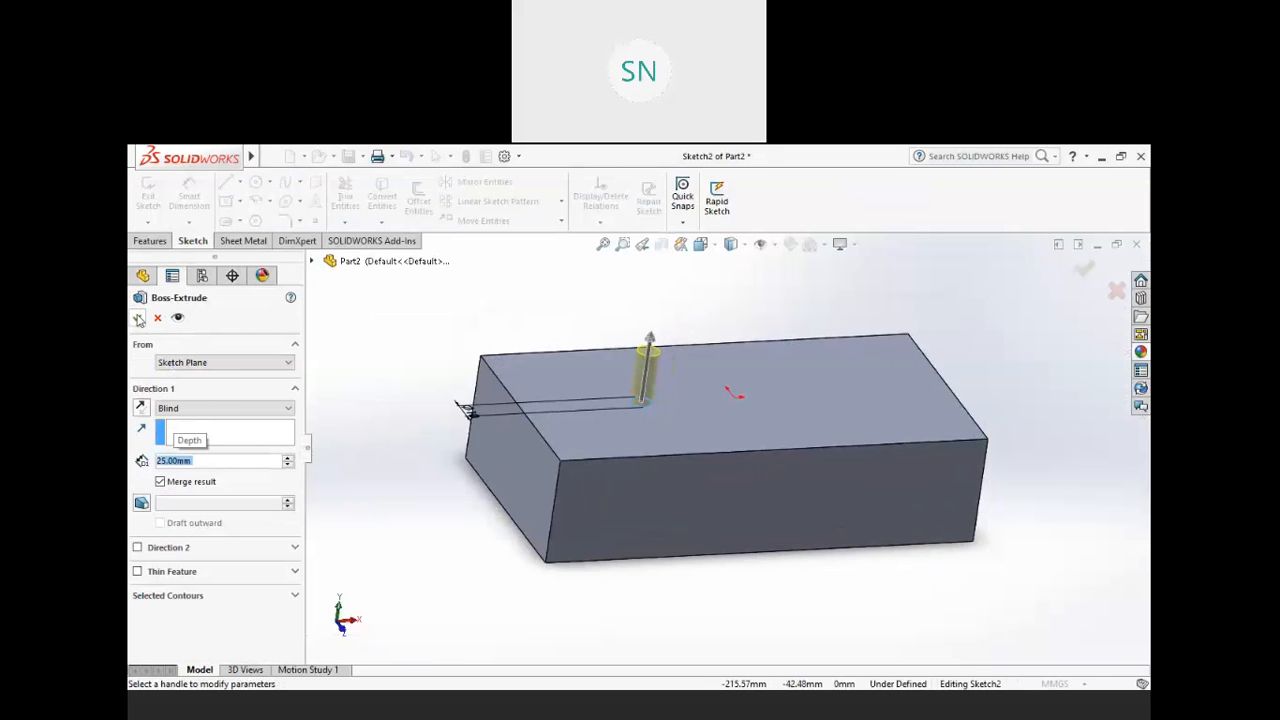
{"action": "scroll", "coordinate": [780, 450], "scroll_direction": "up", "scroll_amount": 2}
{"action": "middle_click_drag", "start_coordinate": [814, 452], "coordinate": [850, 482]}
{"action": "scroll", "coordinate": [886, 401], "scroll_direction": "down", "scroll_amount": 2}
{"action": "scroll", "coordinate": [886, 401], "scroll_direction": "down", "scroll_amount": 3}
{"action": "scroll", "coordinate": [600, 500], "scroll_direction": "up", "scroll_amount": 2}
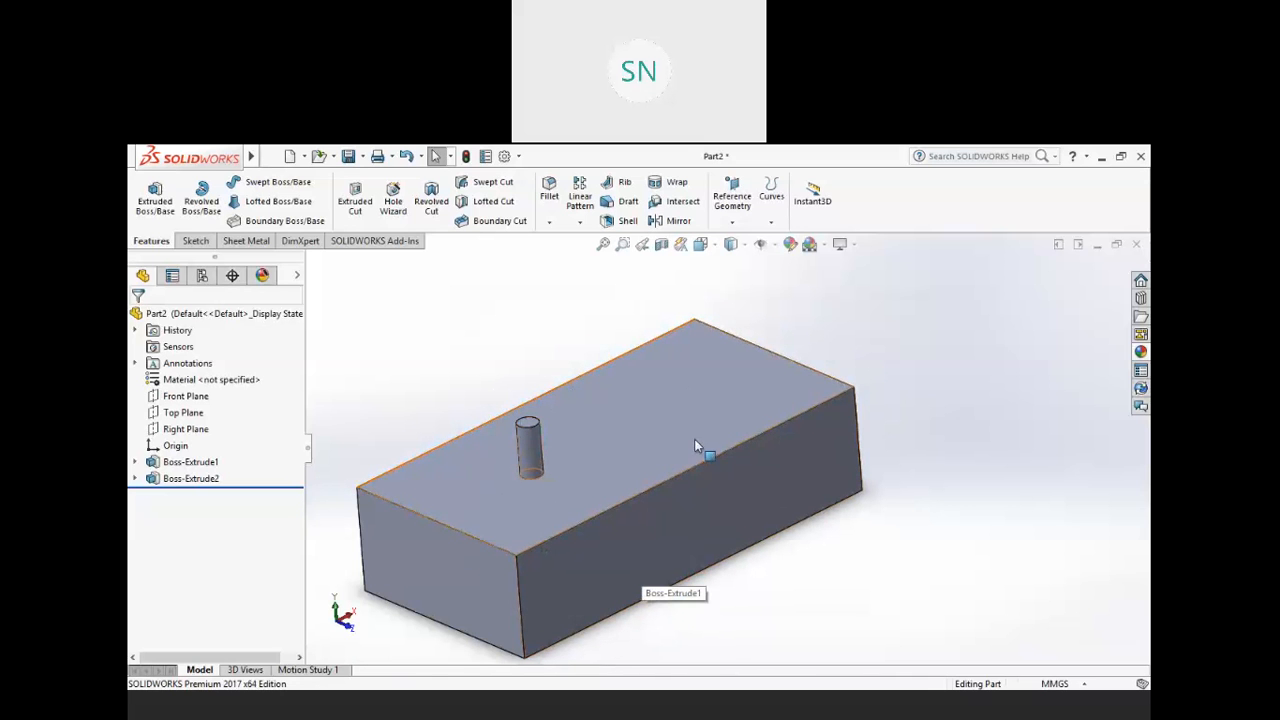
- Examine which features form the cylinder and the block by highlighting each one in the model
{"action": "left_click", "coordinate": [518, 427]}
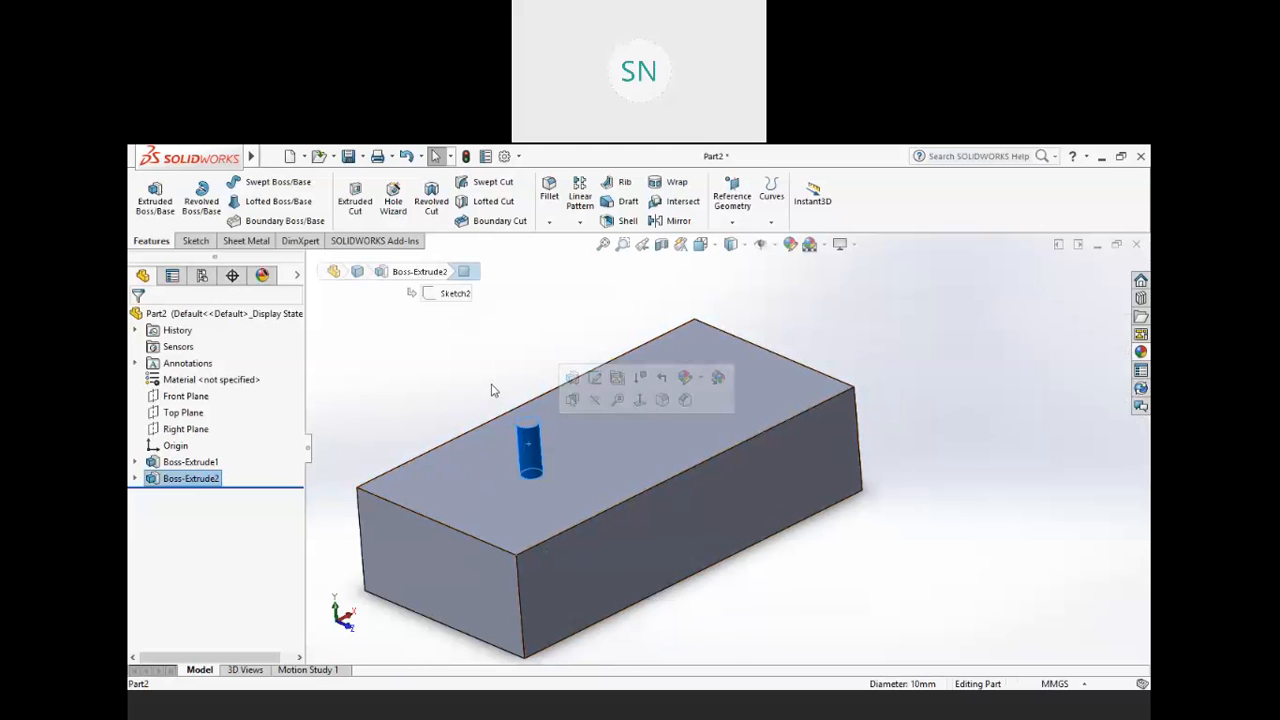
{"action": "left_click", "coordinate": [180, 480]}
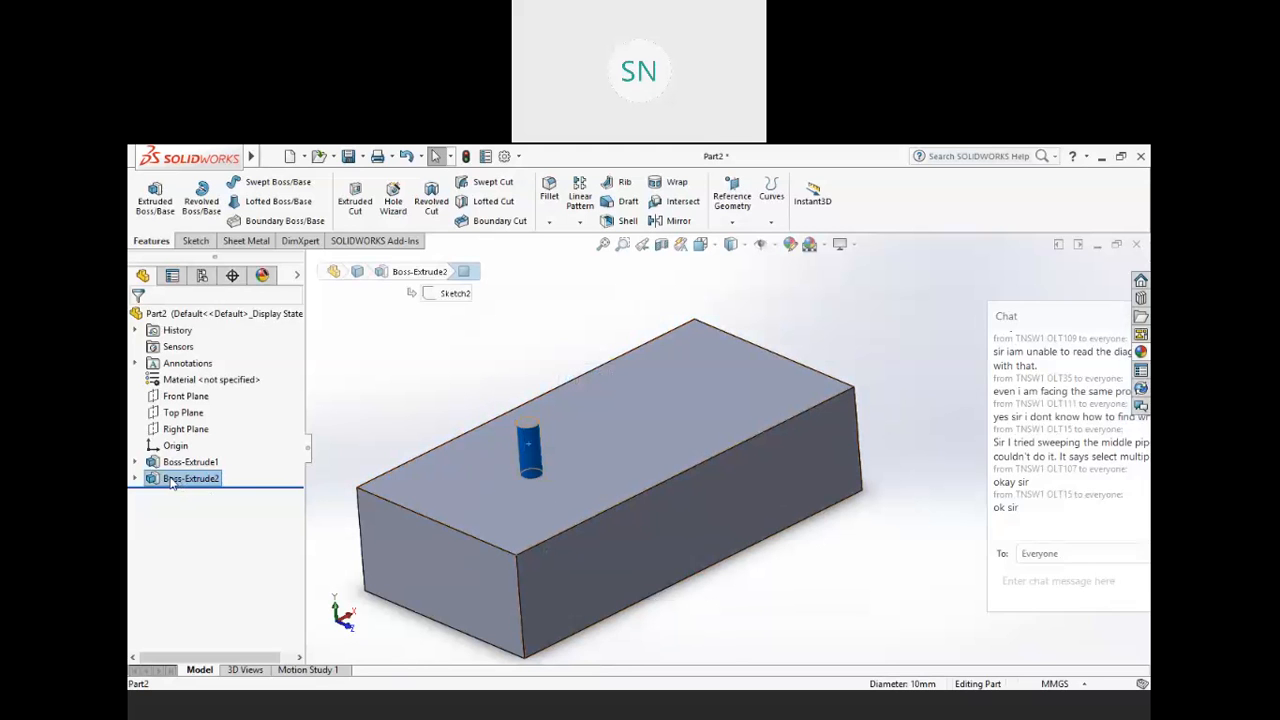
{"action": "left_click", "coordinate": [372, 420]}
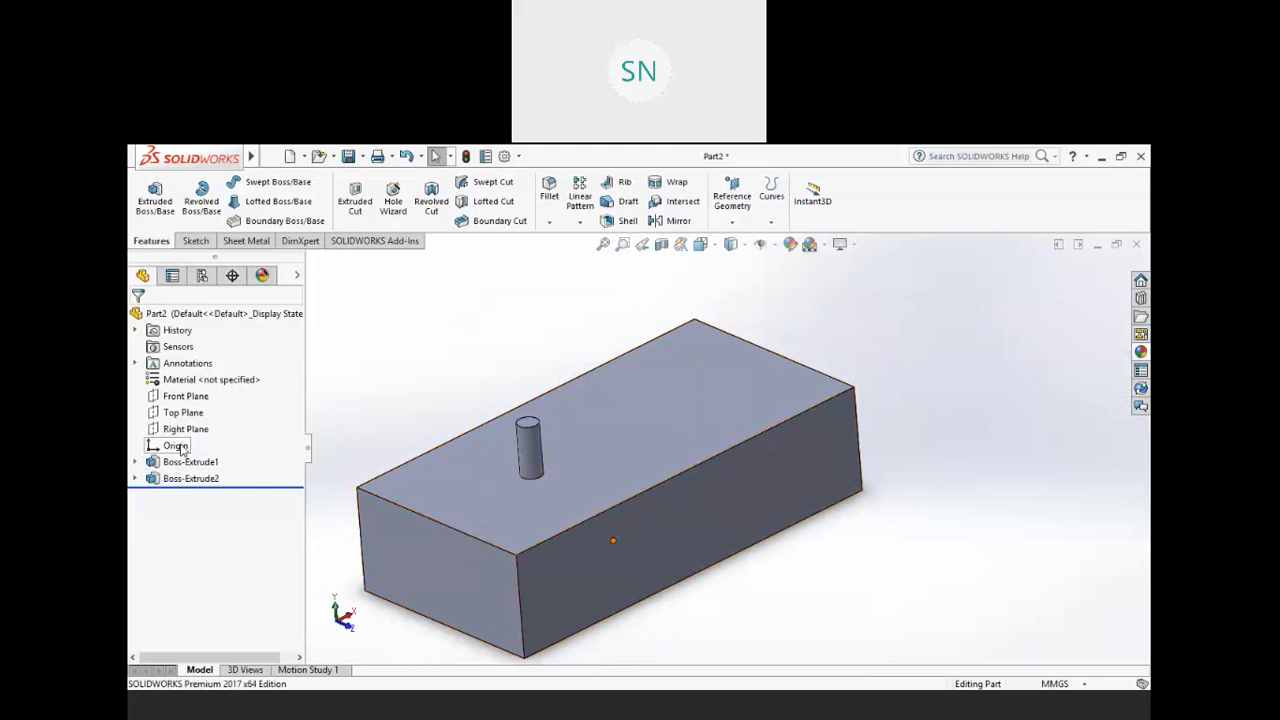
{"action": "left_click", "coordinate": [181, 464]}
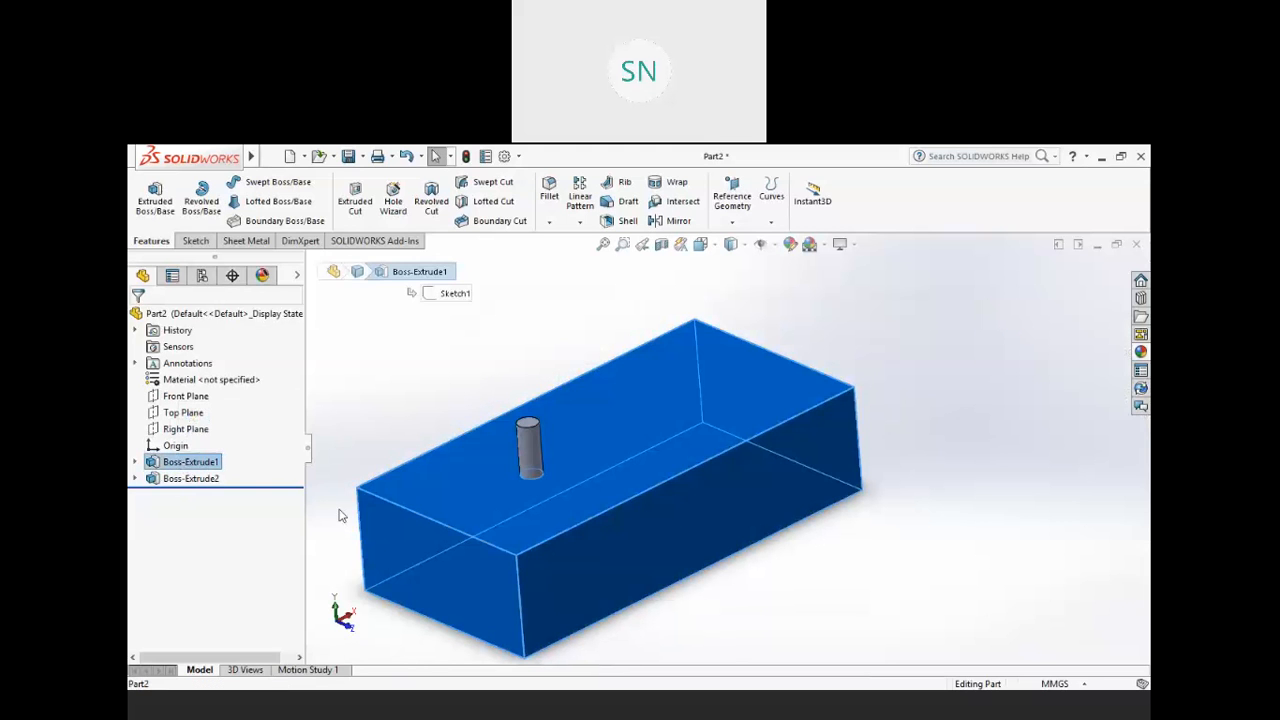
{"action": "left_click", "coordinate": [202, 480]}
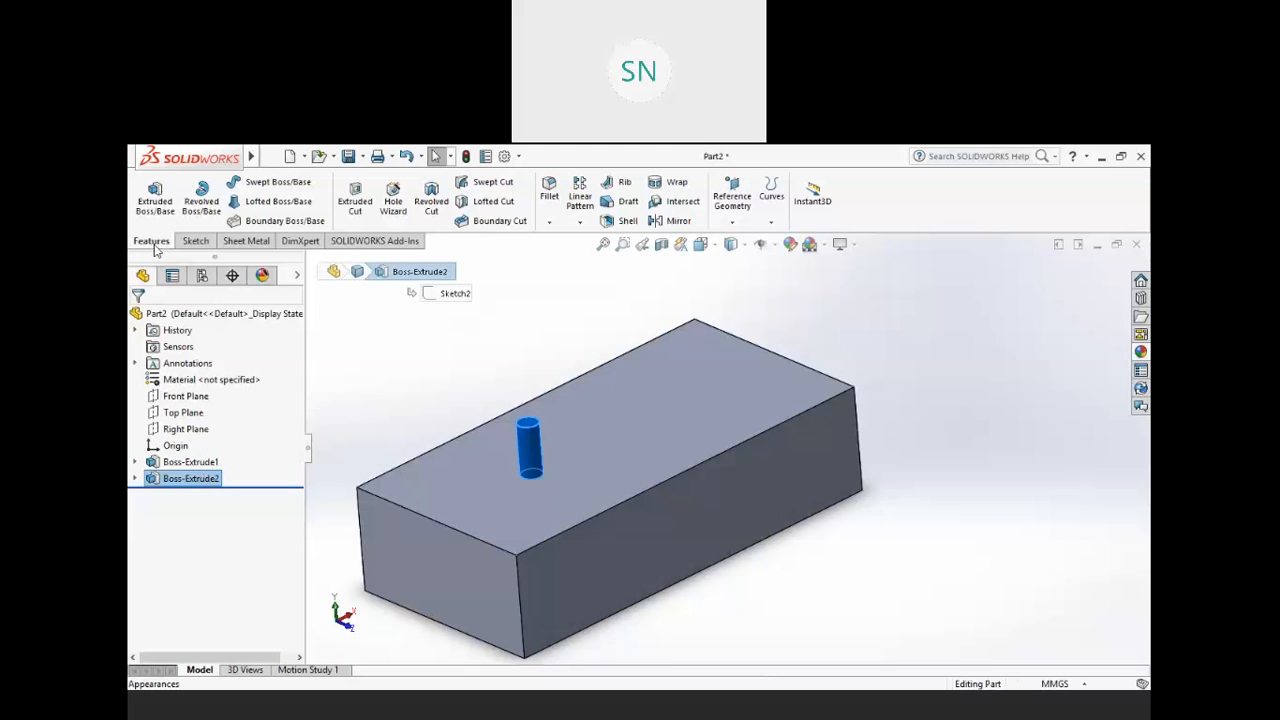
{"action": "left_click", "coordinate": [429, 349]}
{"action": "middle_click_drag", "start_coordinate": [563, 360], "coordinate": [563, 397]}
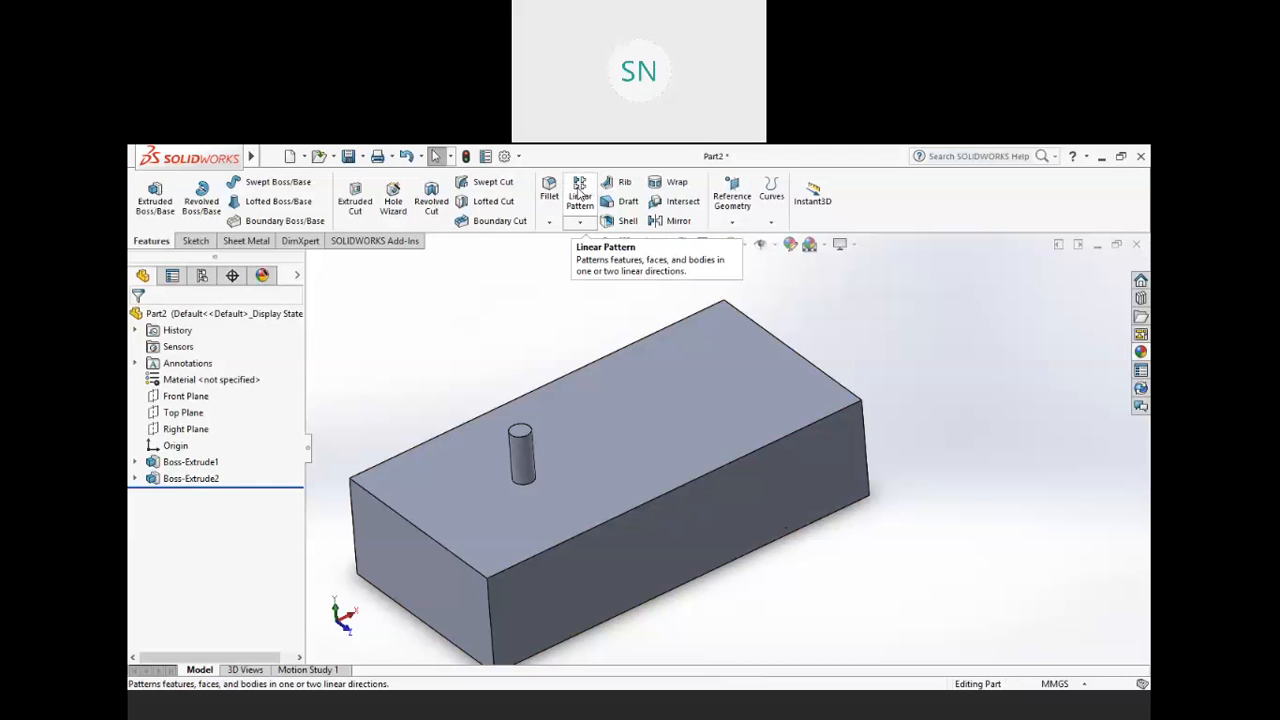
- Start a linear pattern of the cylinder along the block's long top edge with 20 mm spacing in Direction 1
{"action": "left_click", "coordinate": [176, 483]}
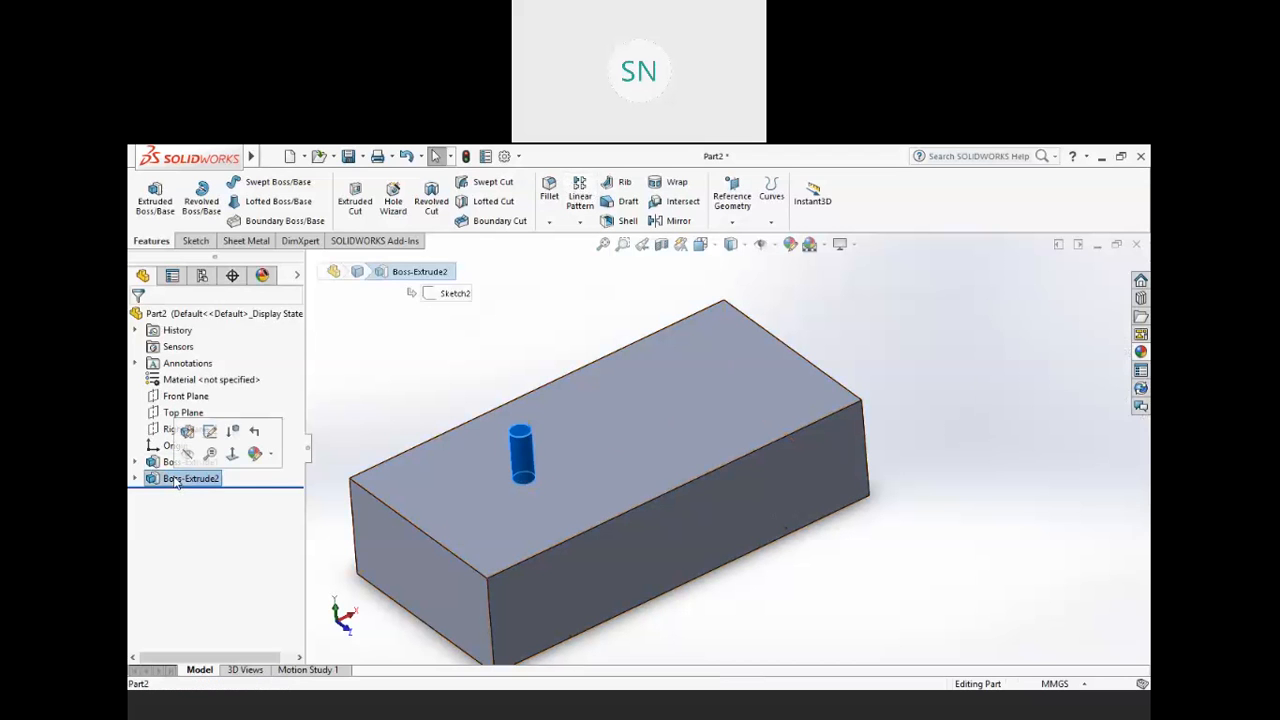
{"action": "left_click", "coordinate": [586, 195]}
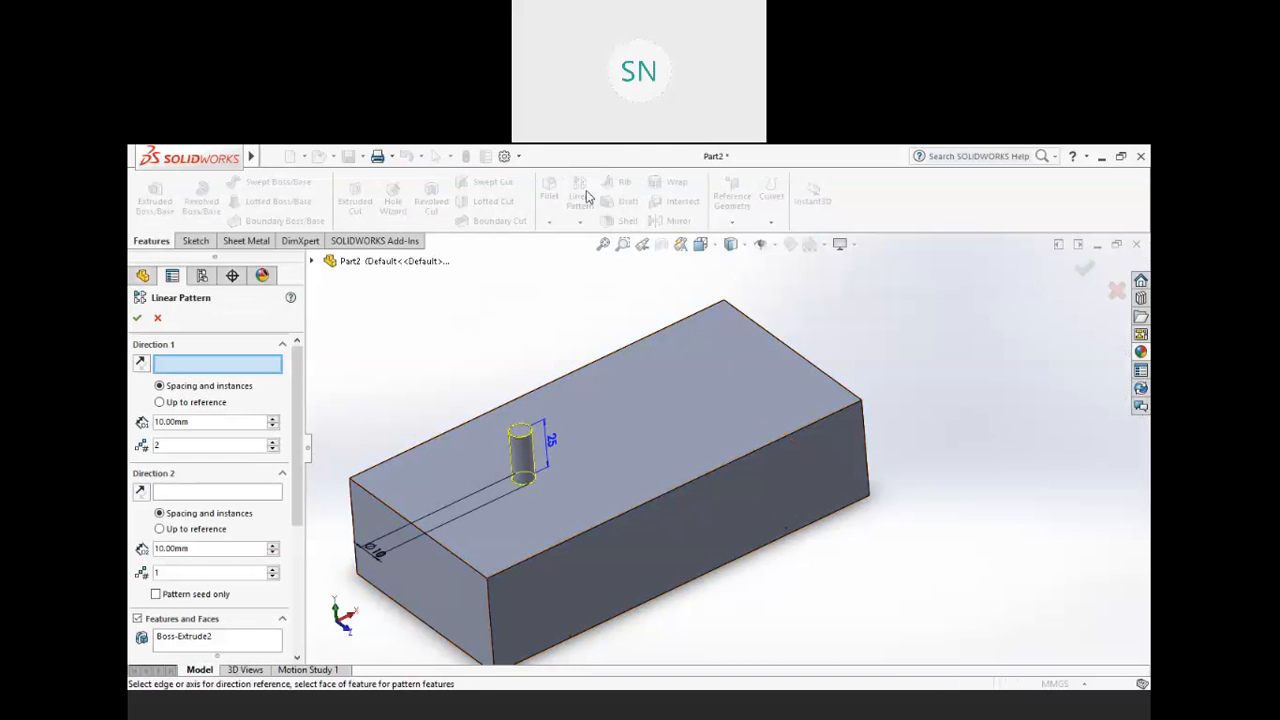
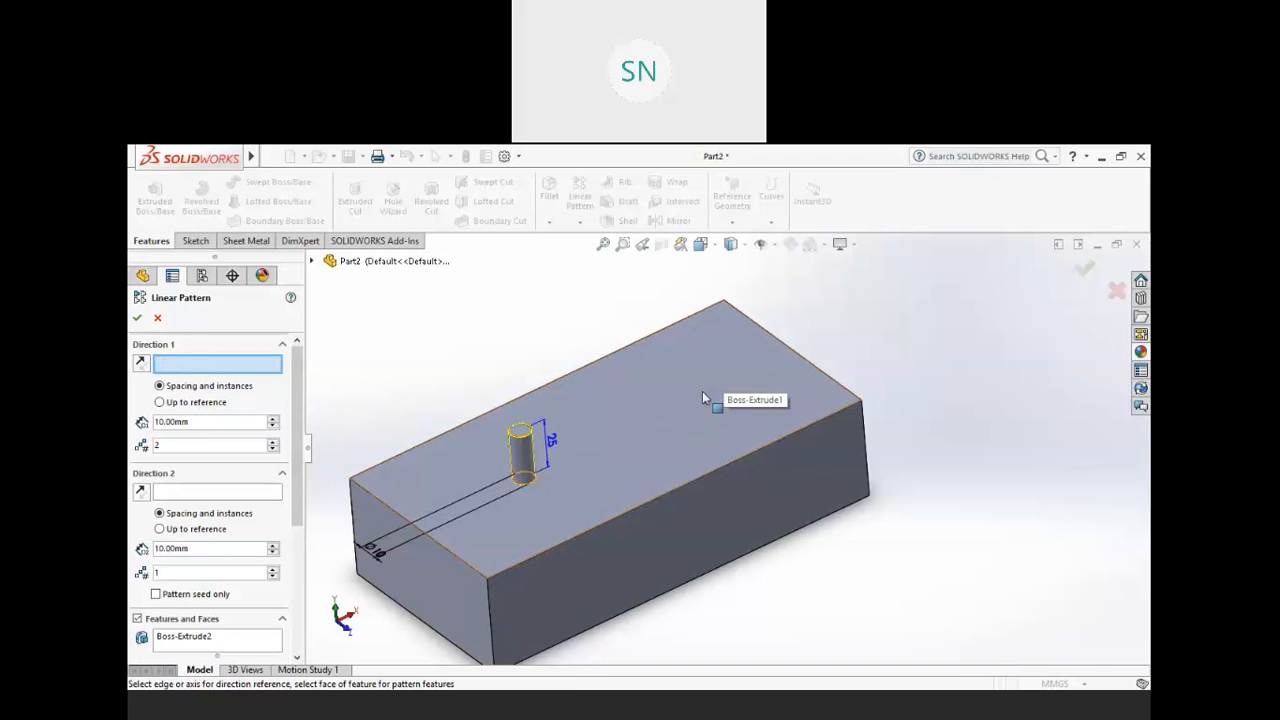
{"action": "left_click", "coordinate": [566, 542]}
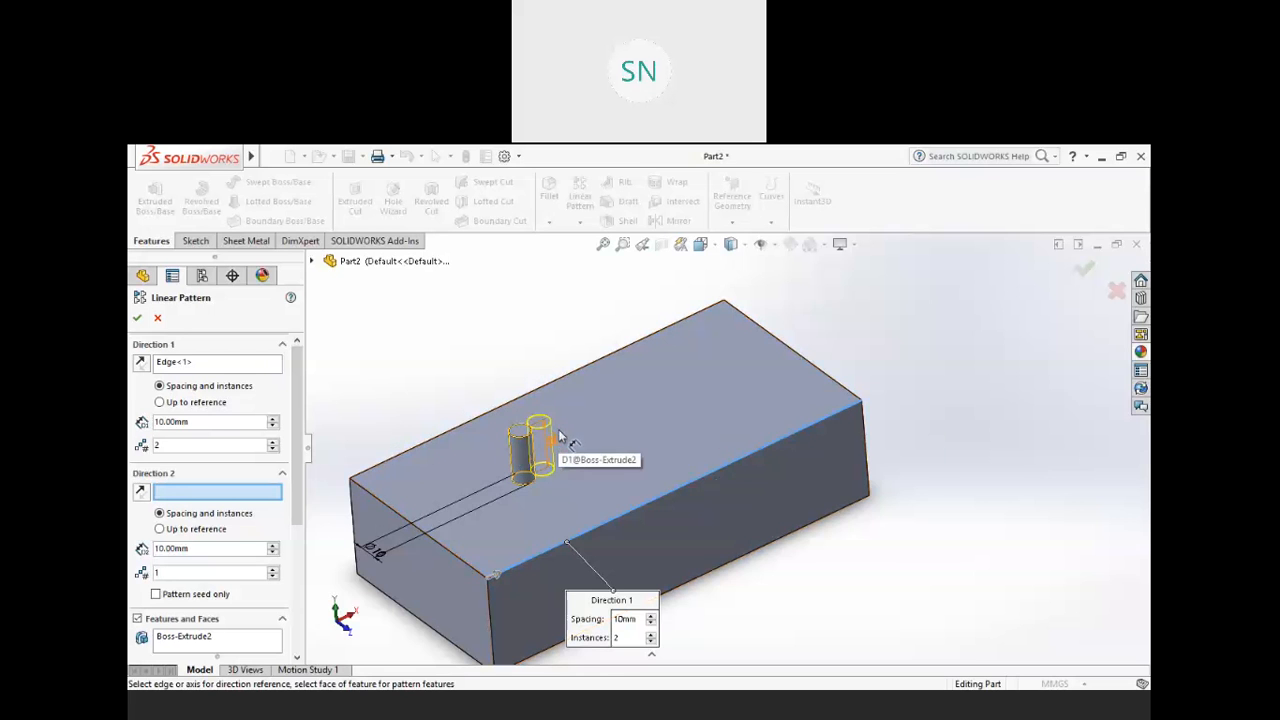
{"action": "scroll", "coordinate": [555, 443], "scroll_direction": "down", "scroll_amount": 3}
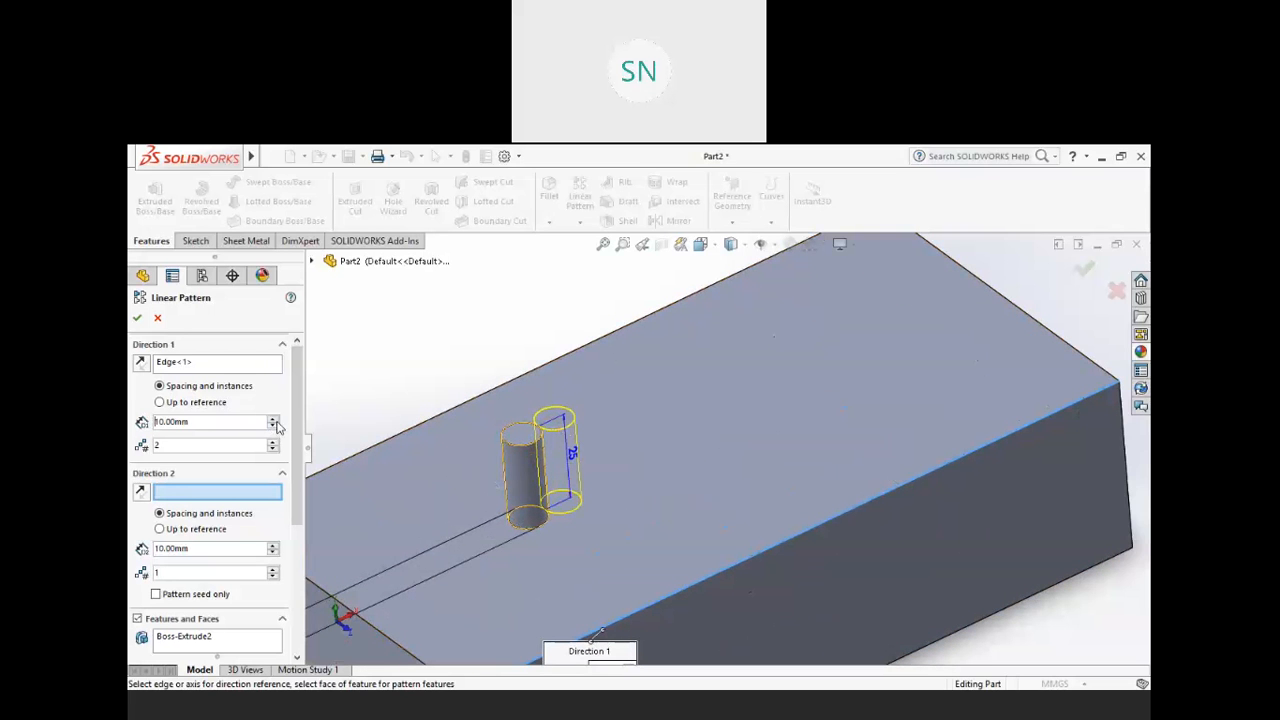
{"action": "left_click", "coordinate": [273, 424]}
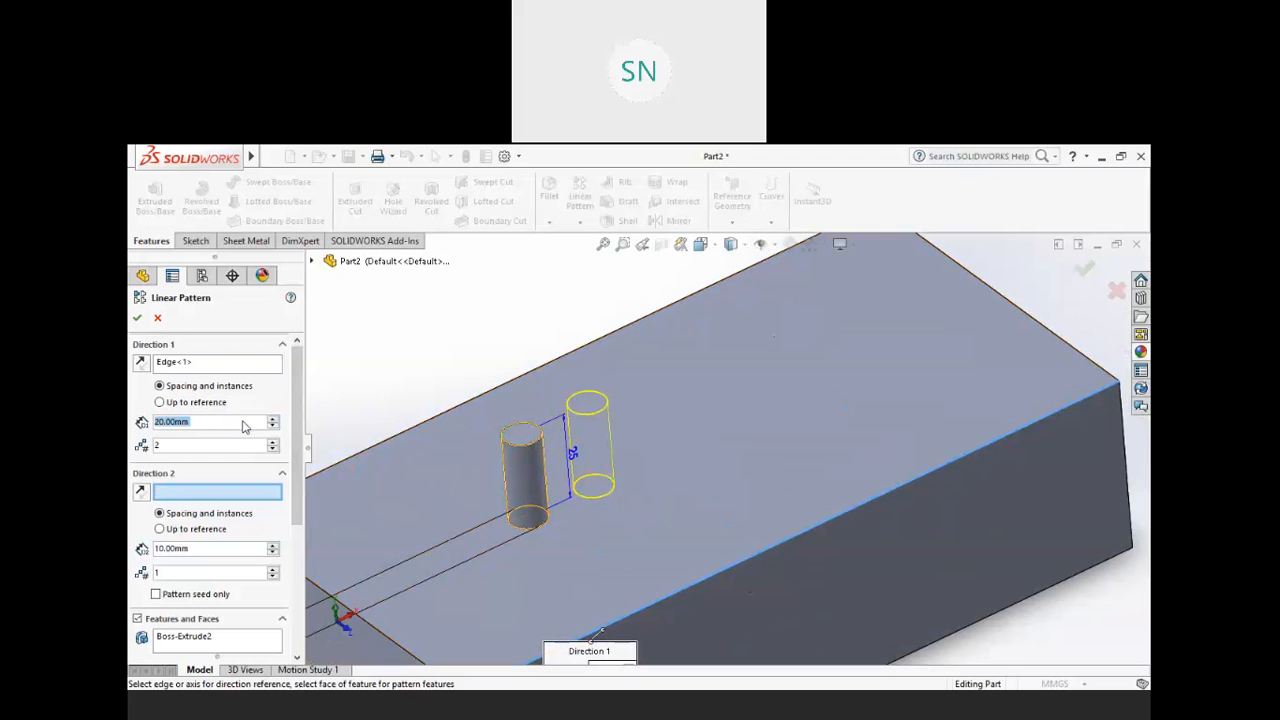
{"action": "left_click", "coordinate": [273, 424]}
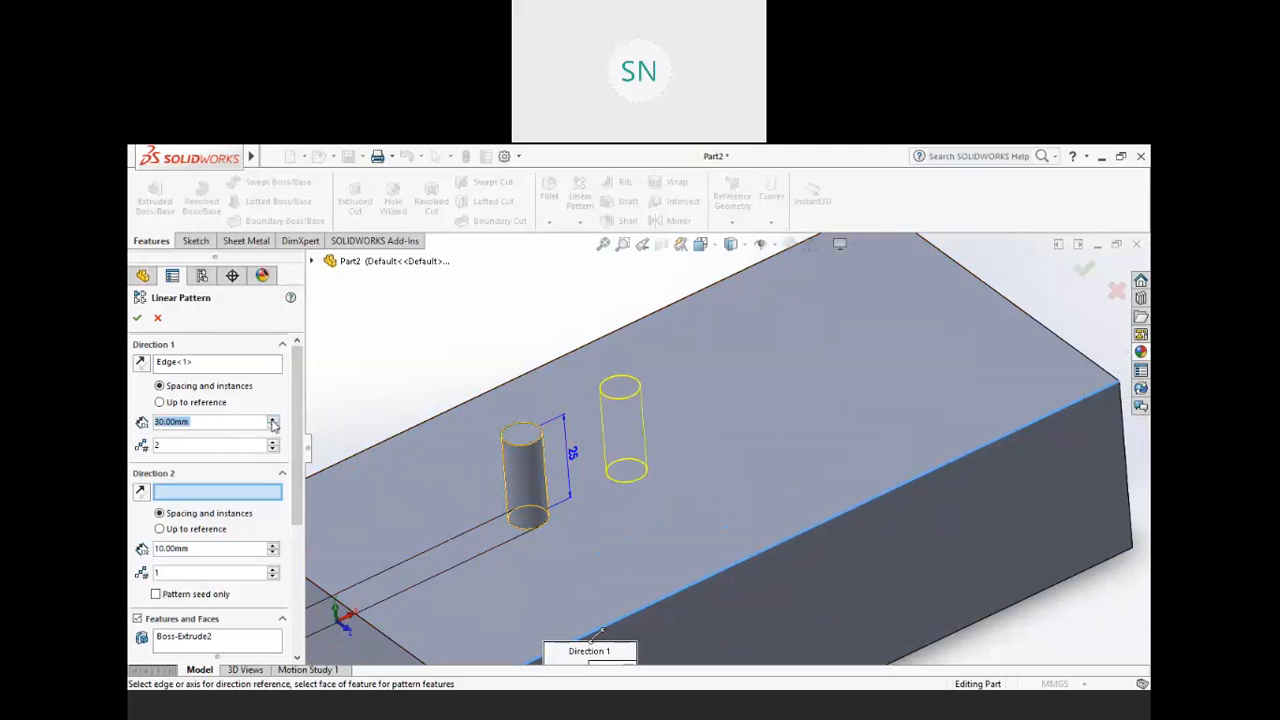
{"action": "left_click", "coordinate": [272, 428]}
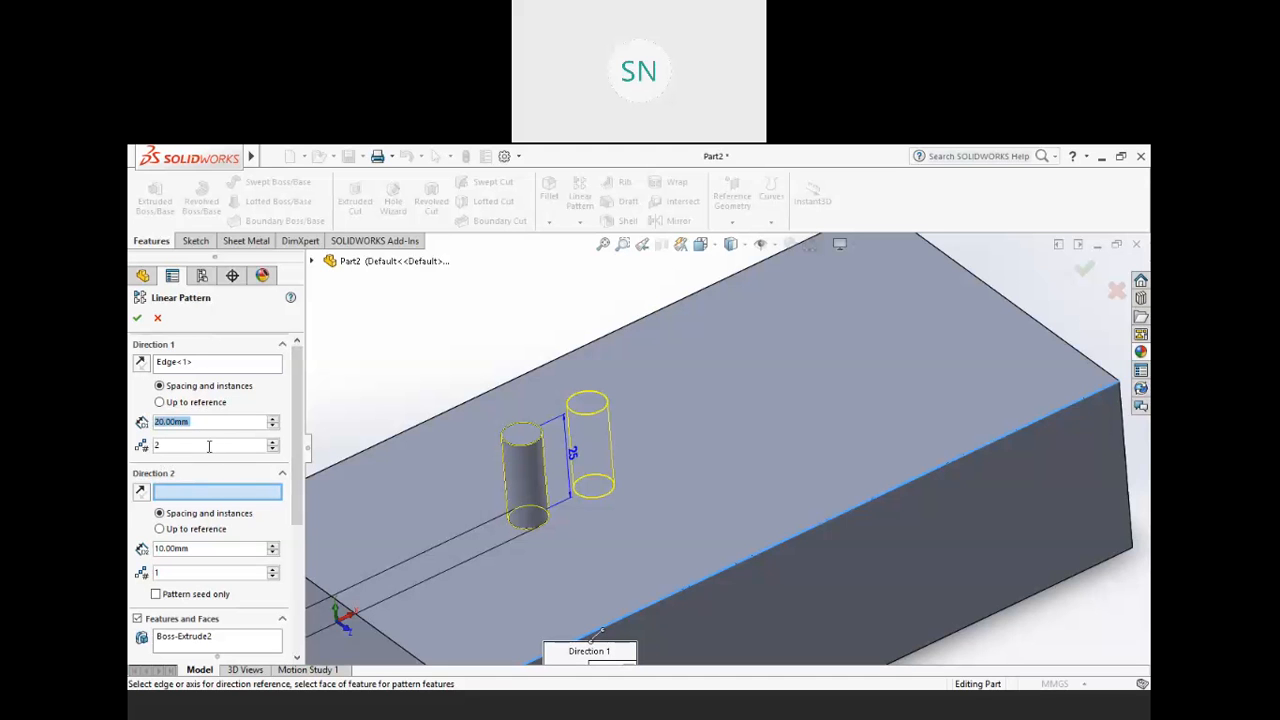
- Set the number of instances in Direction 1 of the linear pattern to 5
{"action": "left_click", "coordinate": [274, 444]}
{"action": "left_click", "coordinate": [274, 444]}
{"action": "left_click", "coordinate": [274, 444]}
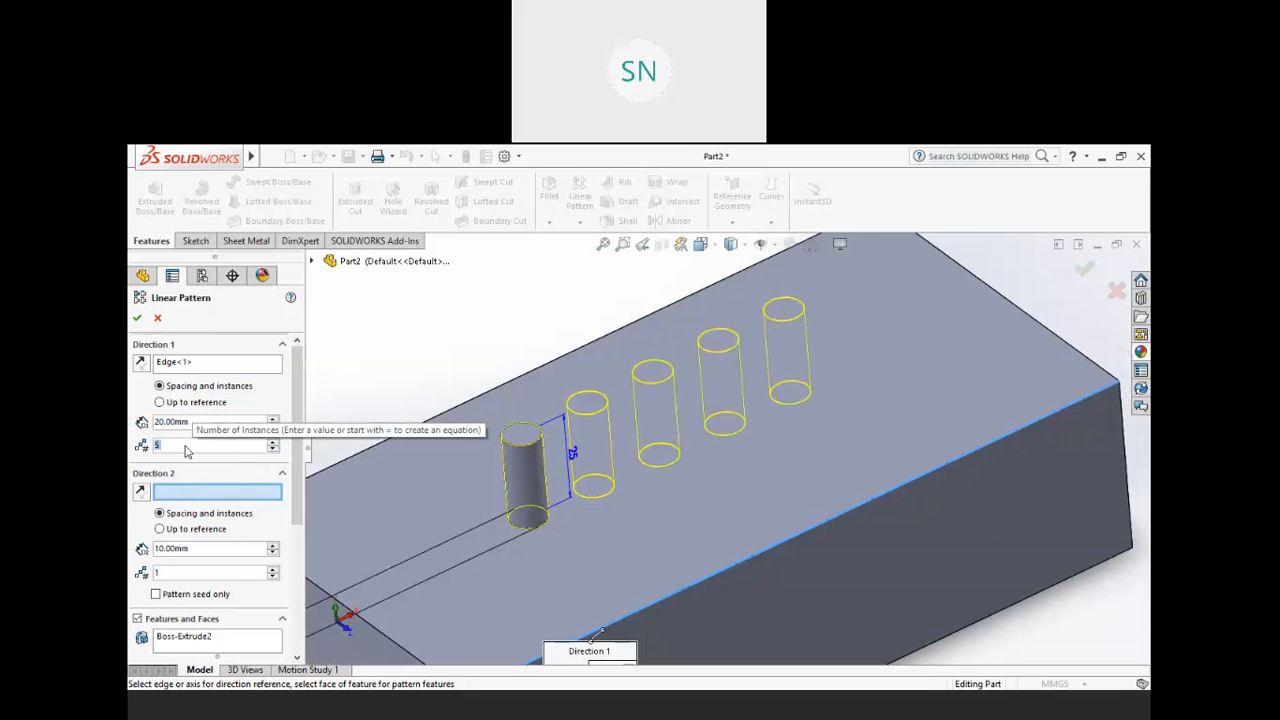
{"action": "scroll", "coordinate": [497, 449], "scroll_direction": "up", "scroll_amount": 2}
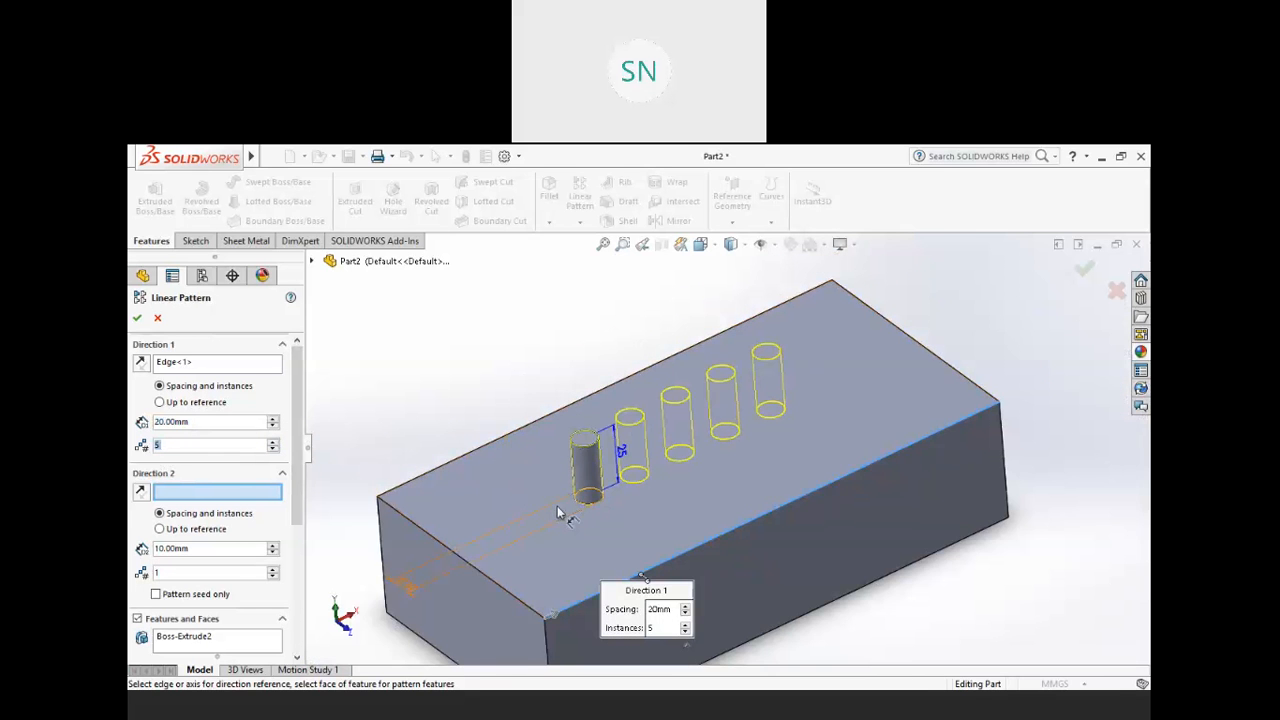
{"action": "scroll", "coordinate": [555, 511], "scroll_direction": "down", "scroll_amount": 1}
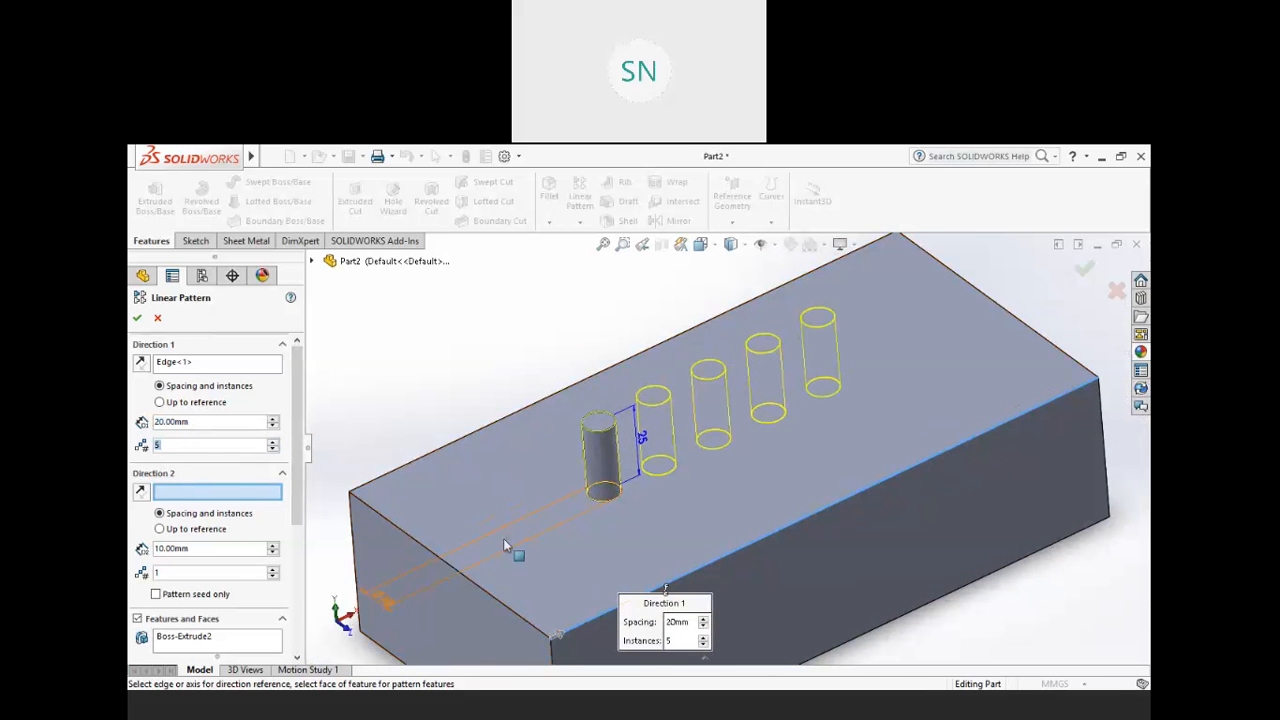
- Reverse Direction 1 of the linear pattern and flip it back to its original direction
{"action": "left_click", "coordinate": [141, 363]}
{"action": "scroll", "coordinate": [621, 455], "scroll_direction": "up", "scroll_amount": 1}
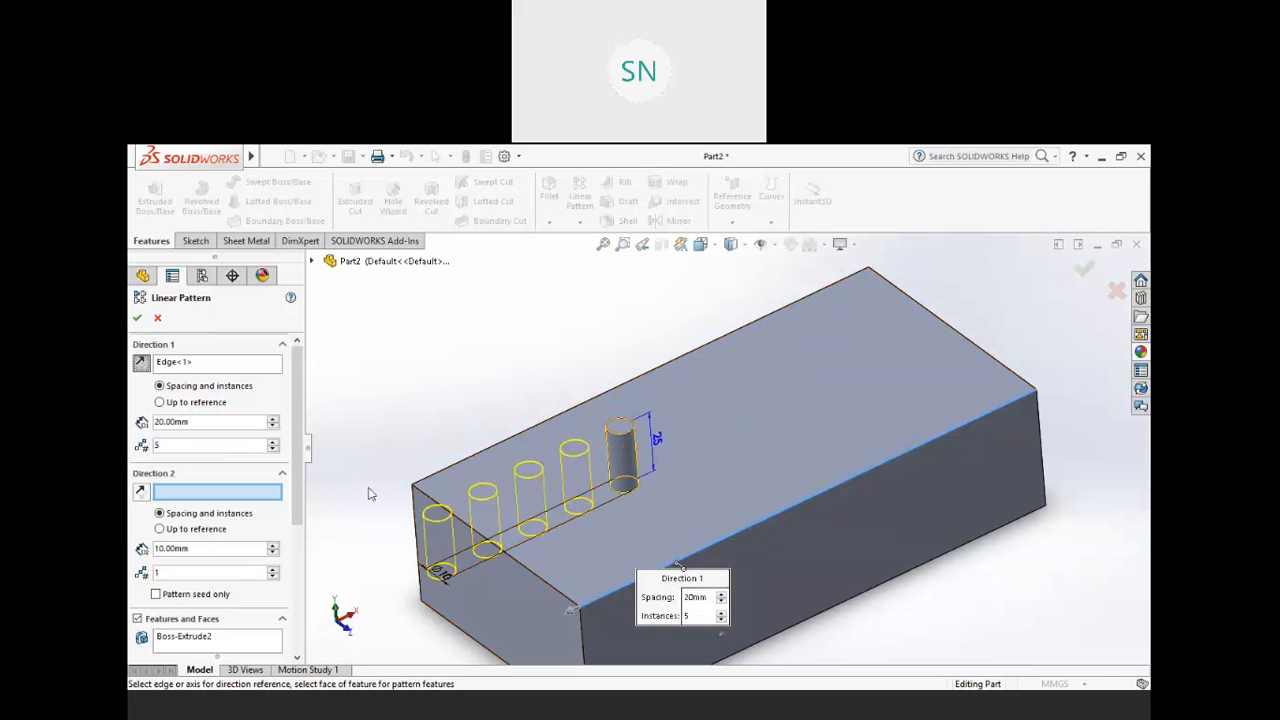
{"action": "left_click", "coordinate": [142, 365]}
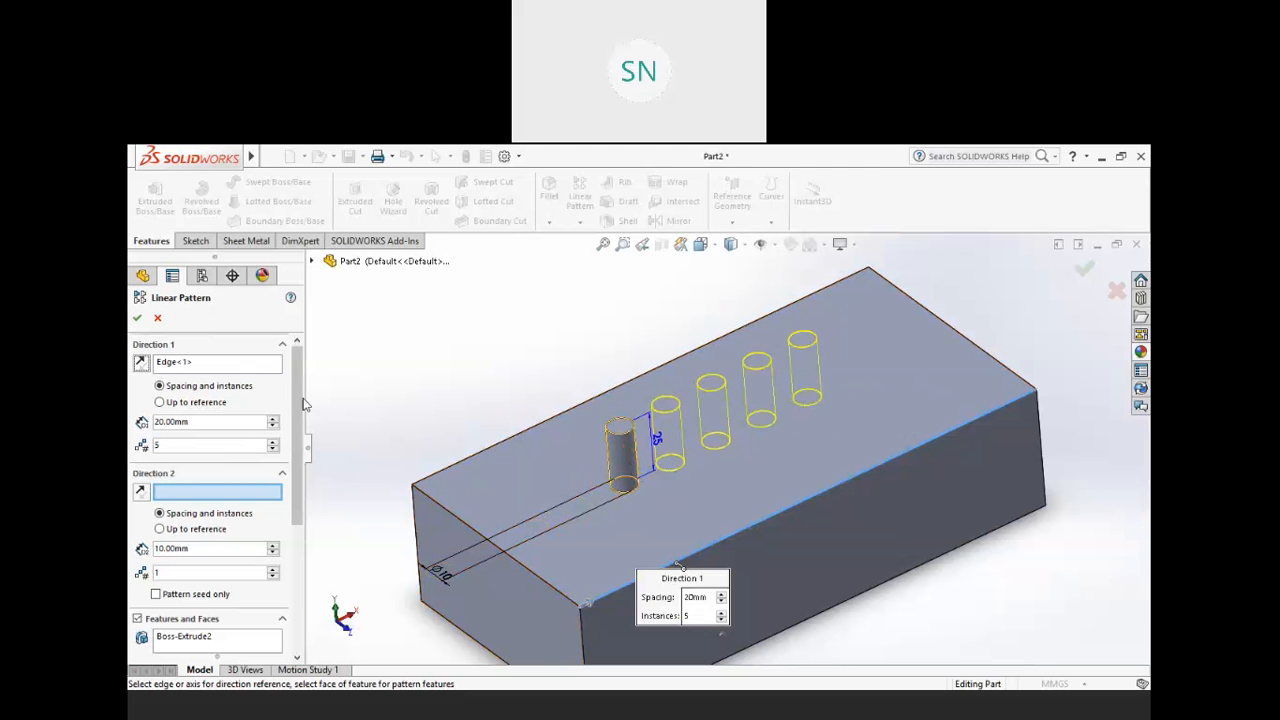
- Use the block's short top edge as Direction 2 of the linear pattern and set 3 instances
{"action": "scroll", "coordinate": [290, 425], "scroll_direction": "down", "scroll_amount": 1}
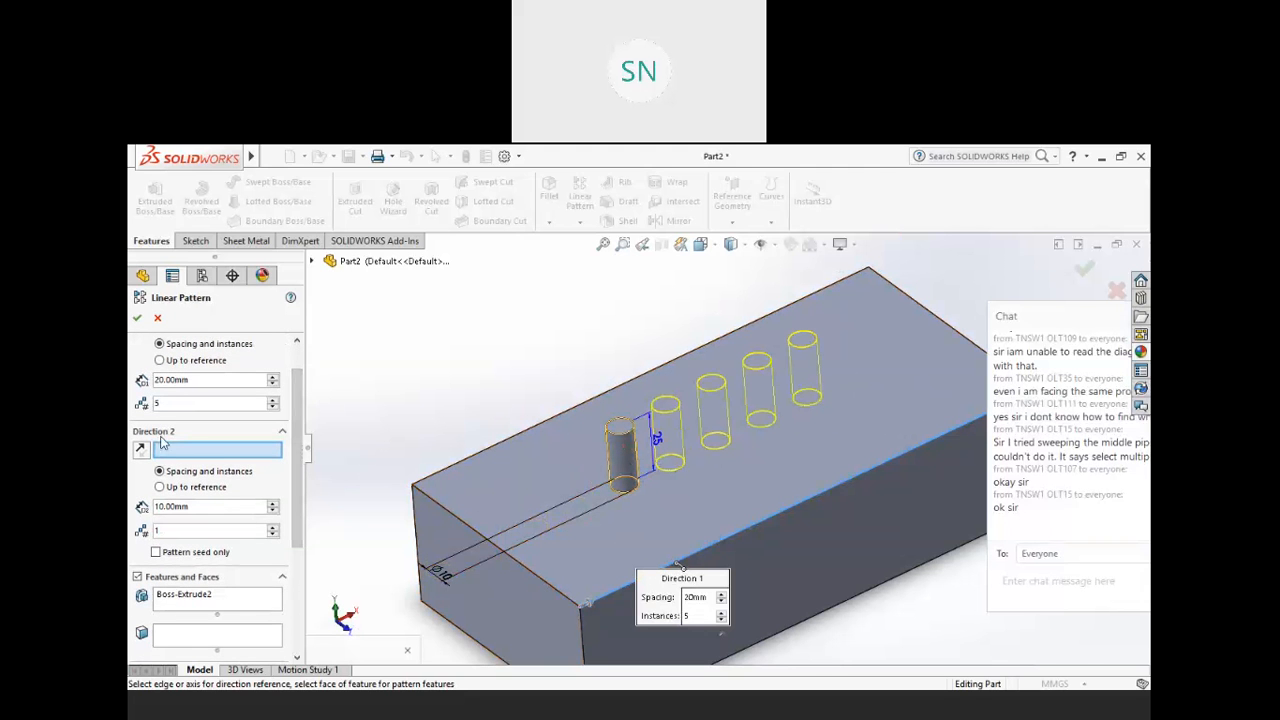
{"action": "left_click", "coordinate": [547, 592]}
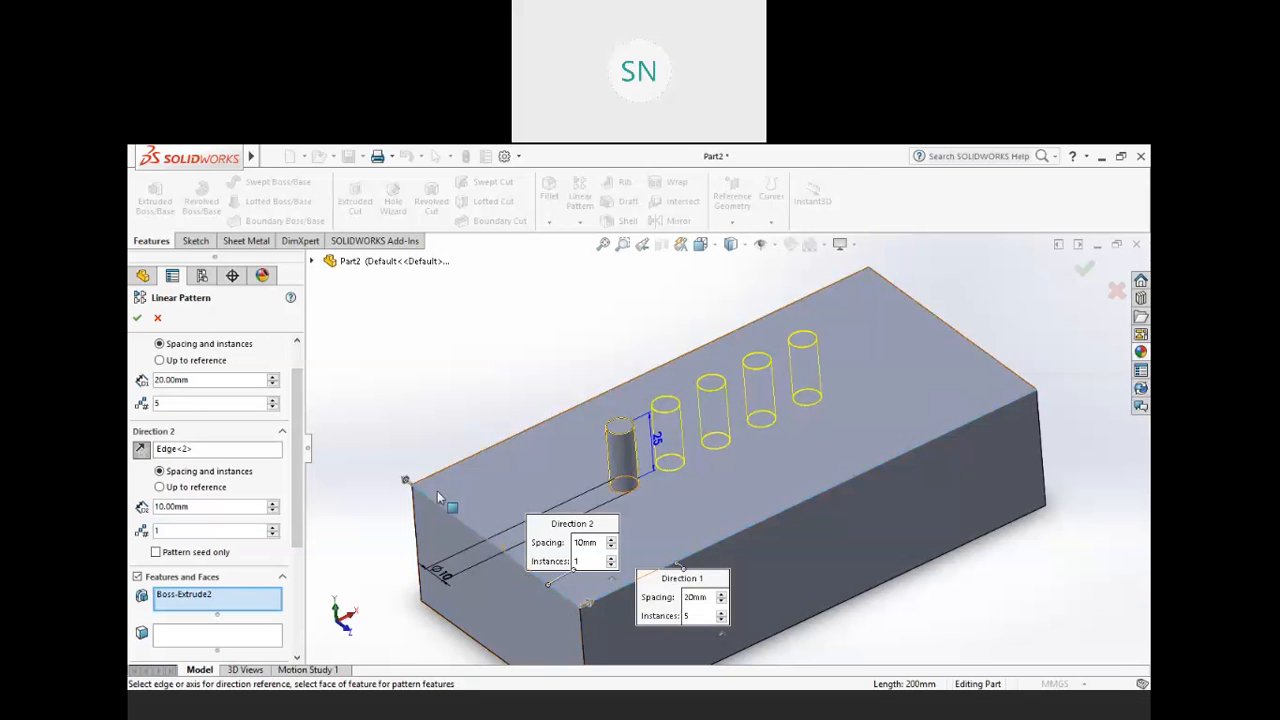
{"action": "scroll", "coordinate": [615, 460], "scroll_direction": "down", "scroll_amount": 2}
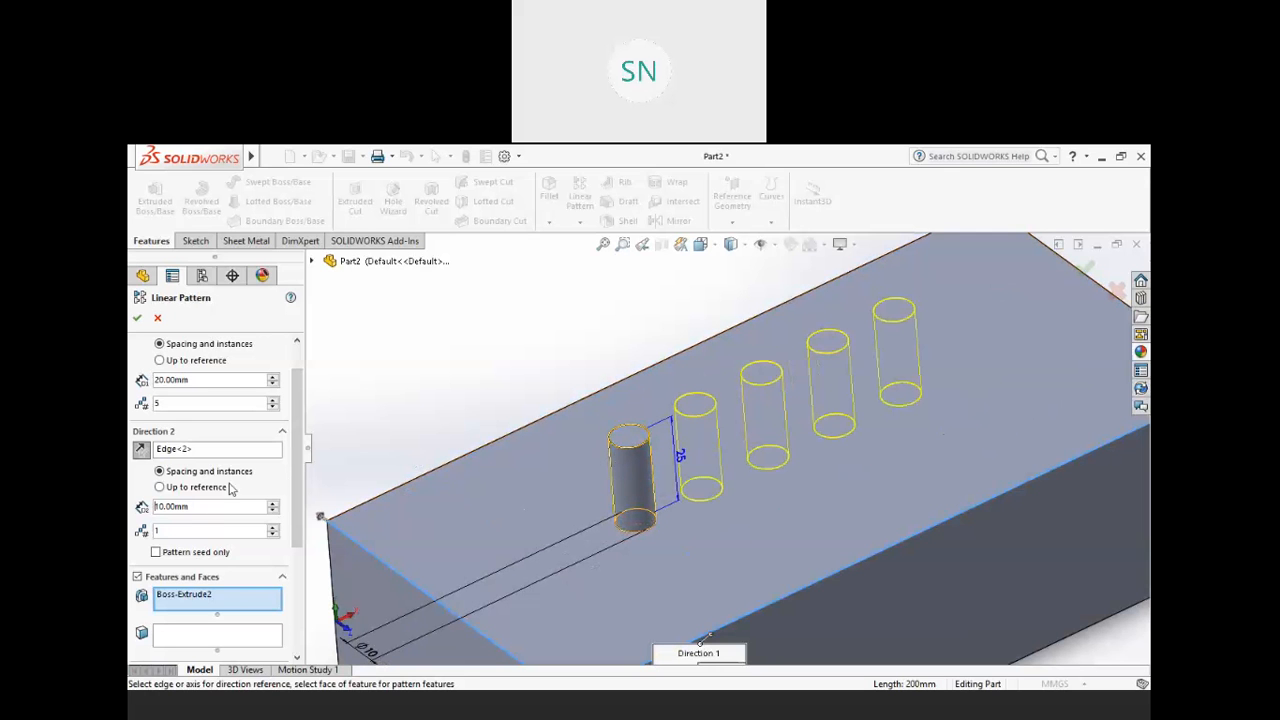
{"action": "left_click", "coordinate": [163, 532]}
{"action": "left_click_drag", "start_coordinate": [181, 532], "coordinate": [144, 531]}
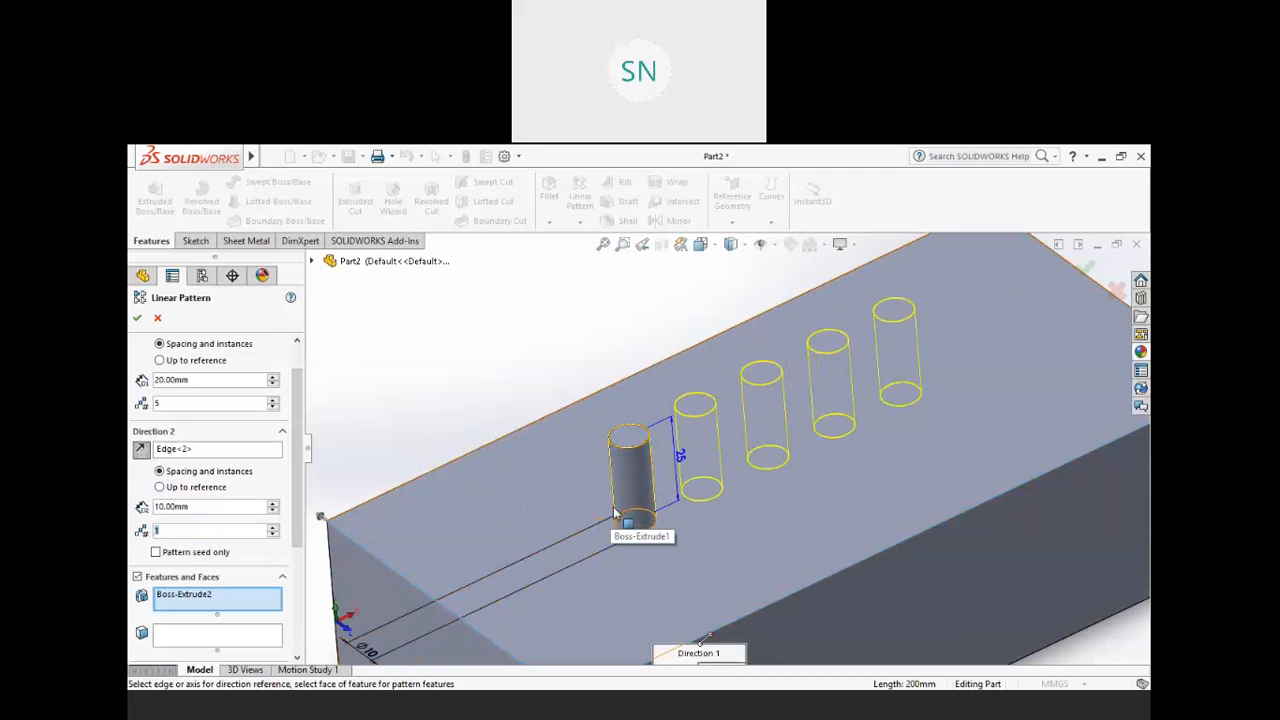
{"action": "left_click", "coordinate": [273, 527]}
{"action": "left_click", "coordinate": [273, 527]}
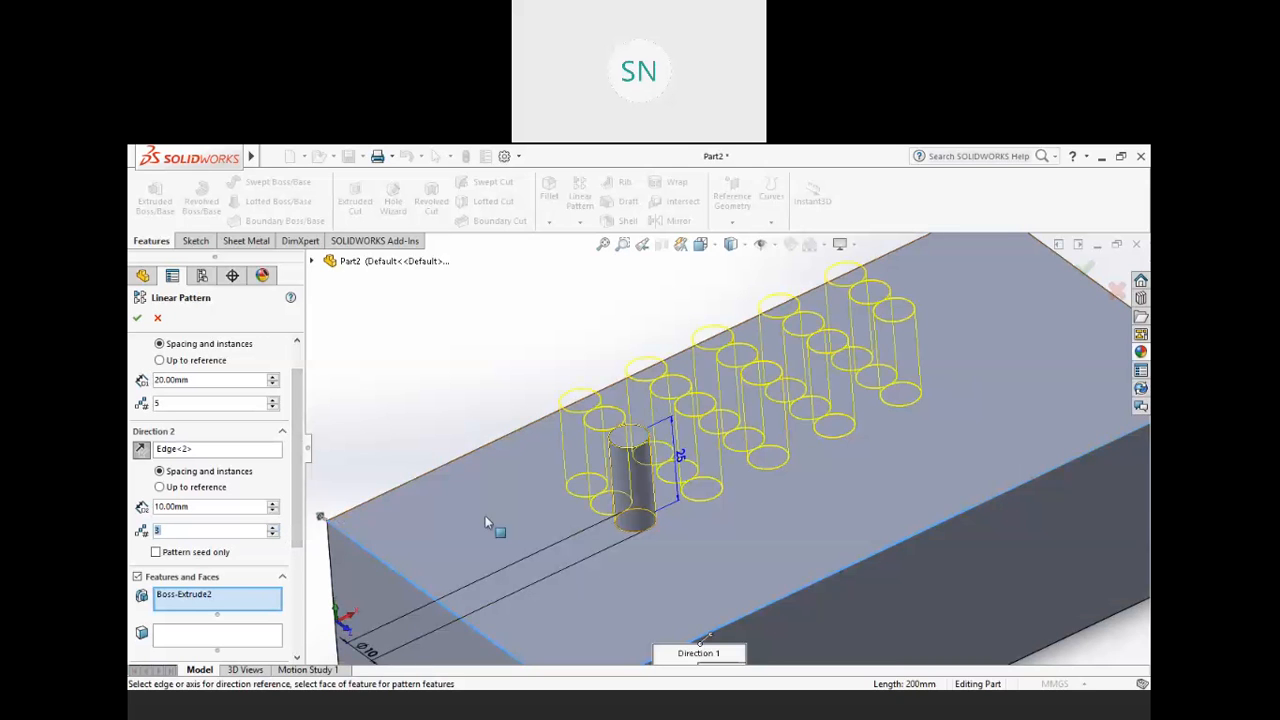
{"action": "mouse_move", "coordinate": [557, 498]}
{"action": "middle_mouse_down"}
{"action": "mouse_move", "coordinate": [580, 503]}
{"action": "mouse_move", "coordinate": [545, 495]}
{"action": "middle_mouse_up"}
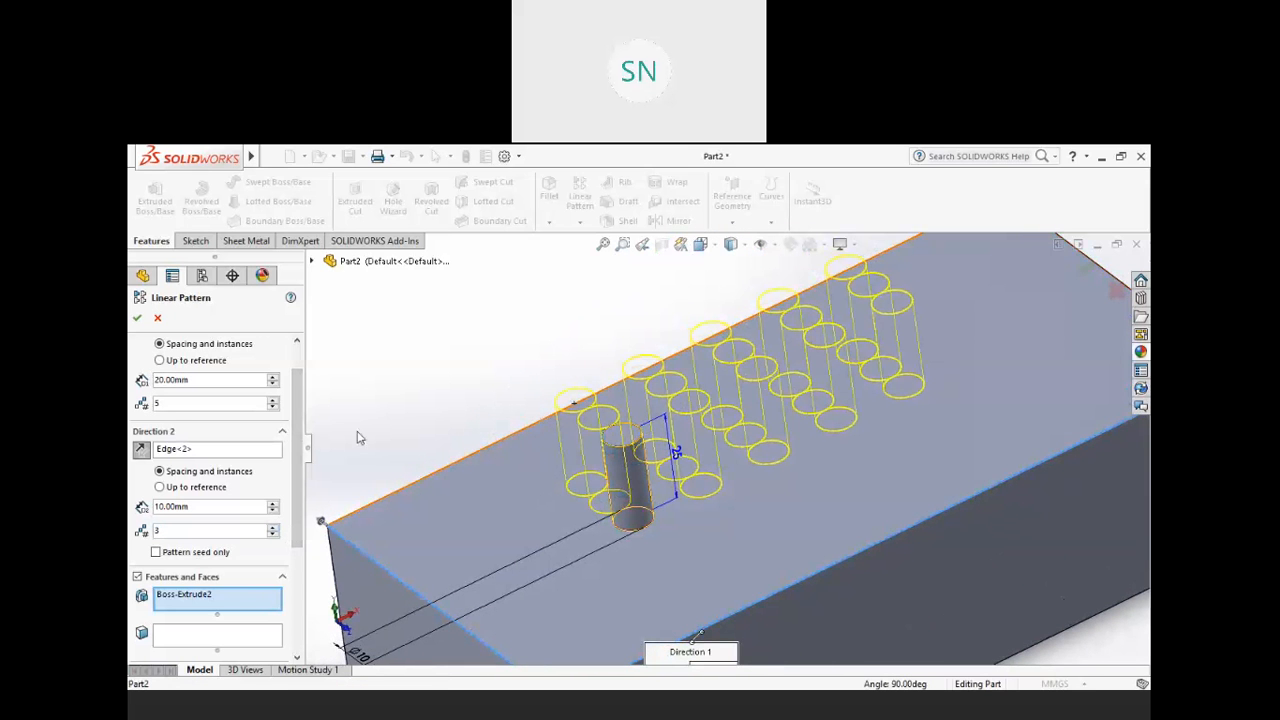
- Set the Direction 2 spacing of the linear pattern to 20 mm and finish the pattern
{"action": "left_click", "coordinate": [271, 504]}
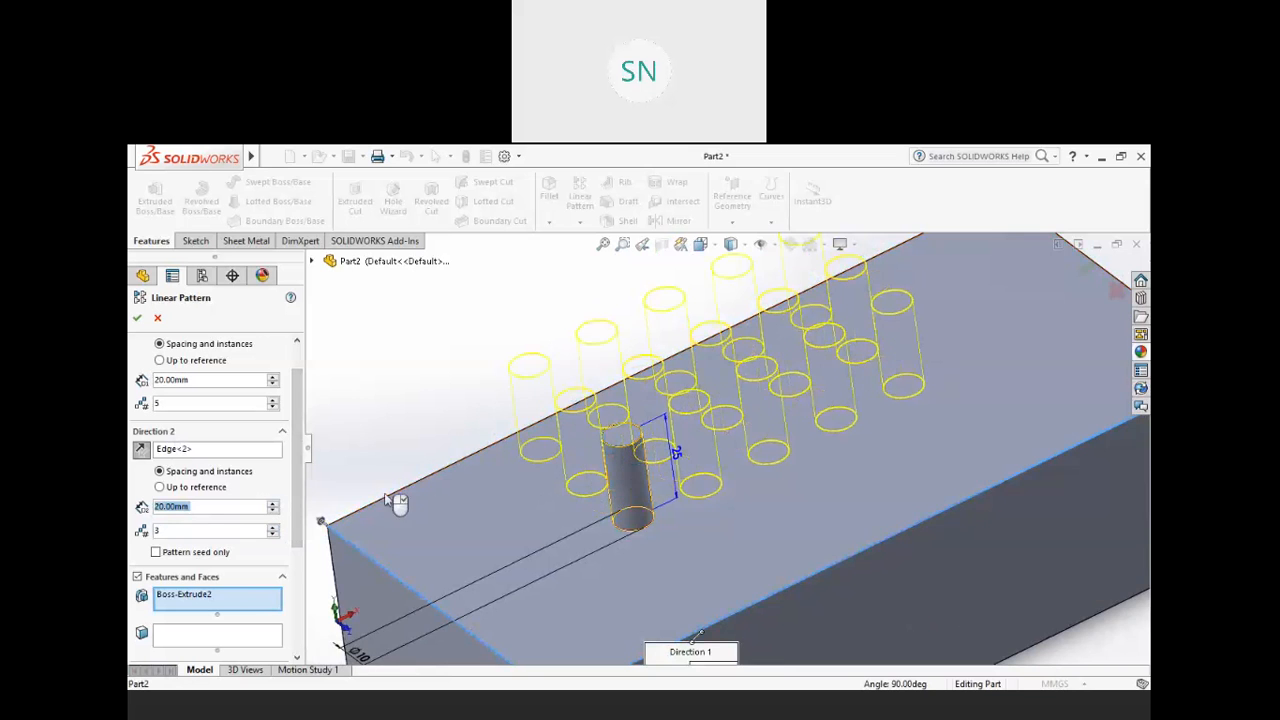
{"action": "middle_click_drag", "start_coordinate": [537, 509], "coordinate": [564, 596]}
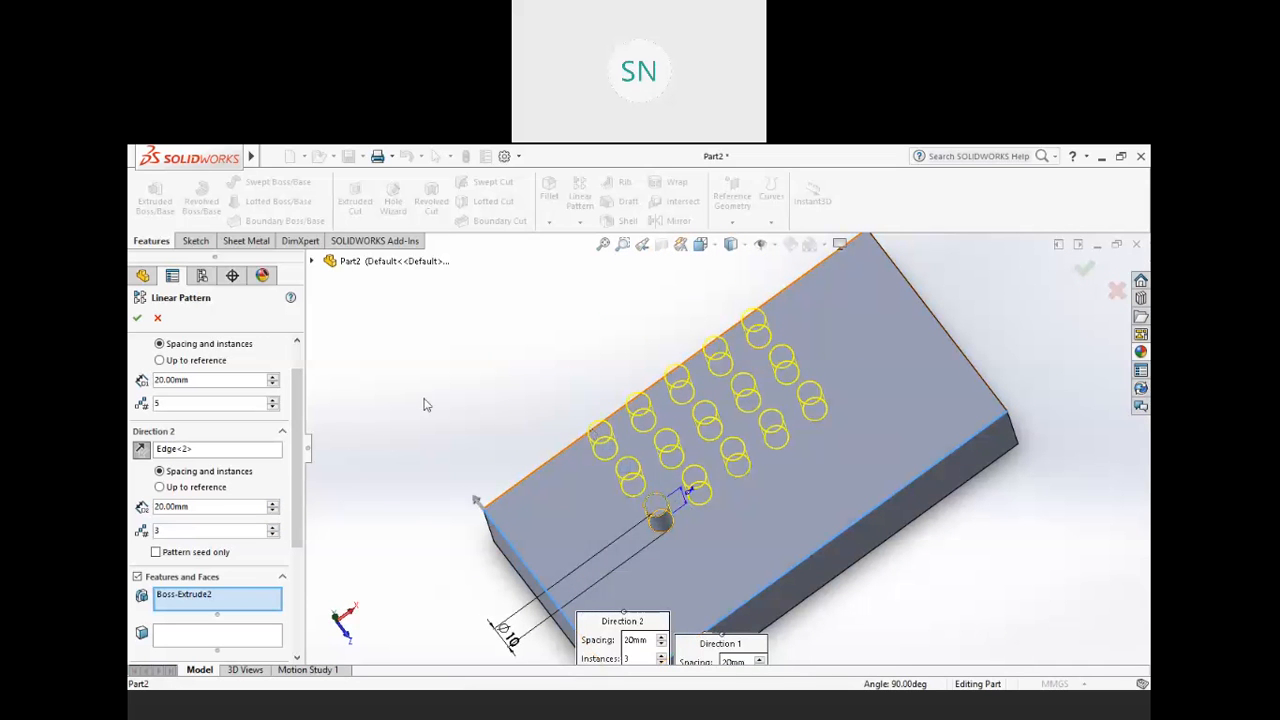
{"action": "left_click", "coordinate": [137, 317]}
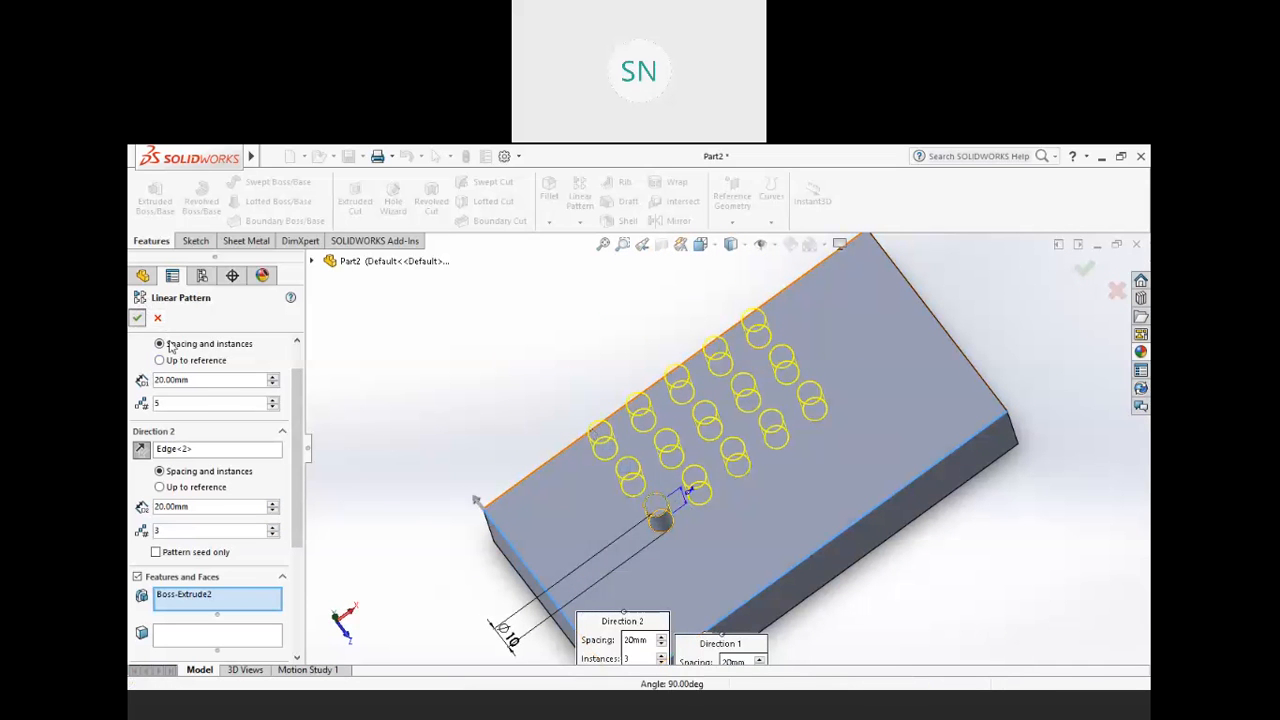
{"action": "left_click", "coordinate": [481, 384]}
- Examine the patterned cylinders on the block's top face from several angles and distances
{"action": "middle_click_drag", "start_coordinate": [634, 508], "coordinate": [644, 390]}
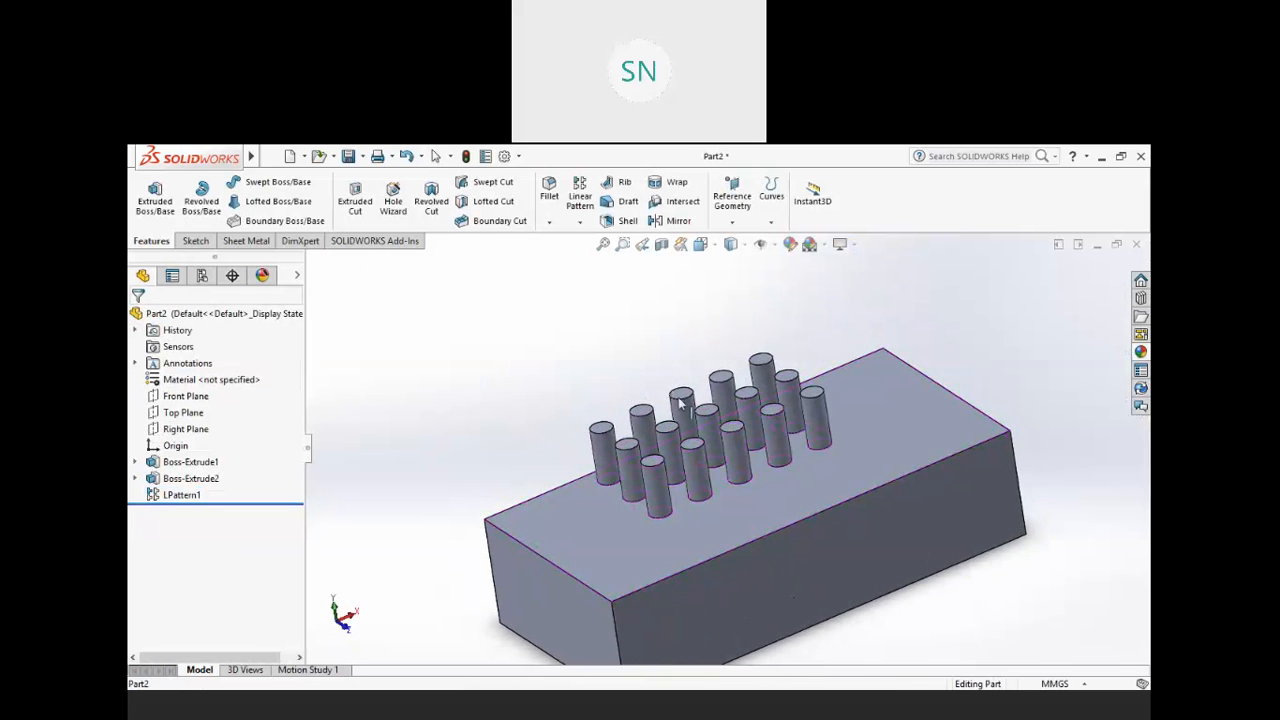
{"action": "scroll", "coordinate": [704, 418], "scroll_direction": "down", "scroll_amount": 3}
{"action": "scroll", "coordinate": [857, 331], "scroll_direction": "down", "scroll_amount": 2}
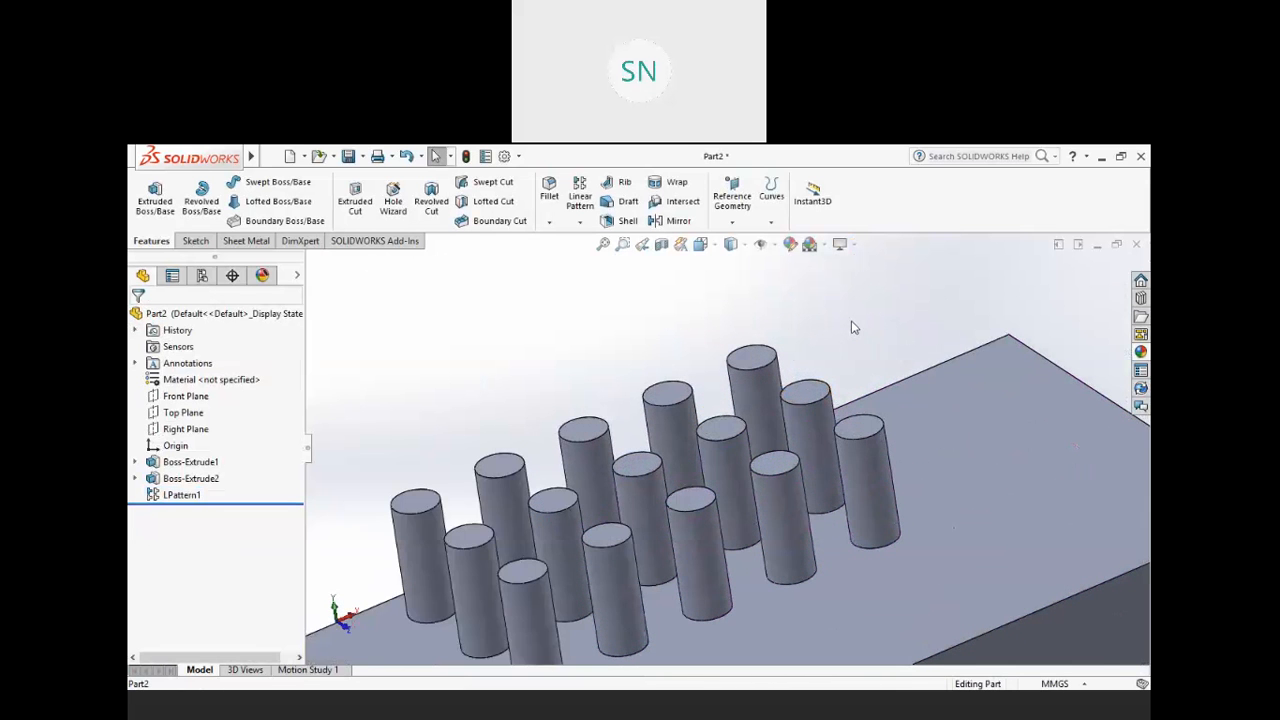
{"action": "scroll", "coordinate": [853, 327], "scroll_direction": "up", "scroll_amount": 2}
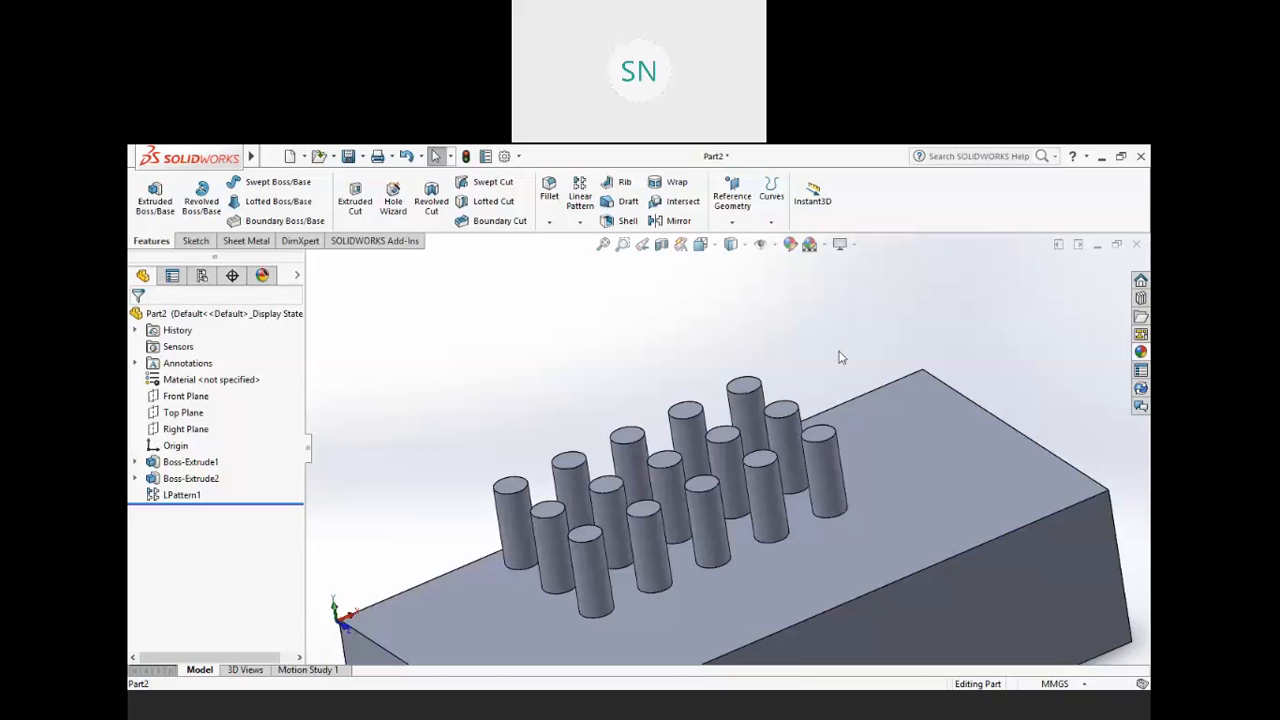
{"action": "scroll", "coordinate": [801, 464], "scroll_direction": "up", "scroll_amount": 2}
{"action": "scroll", "coordinate": [801, 464], "scroll_direction": "down", "scroll_amount": 2}
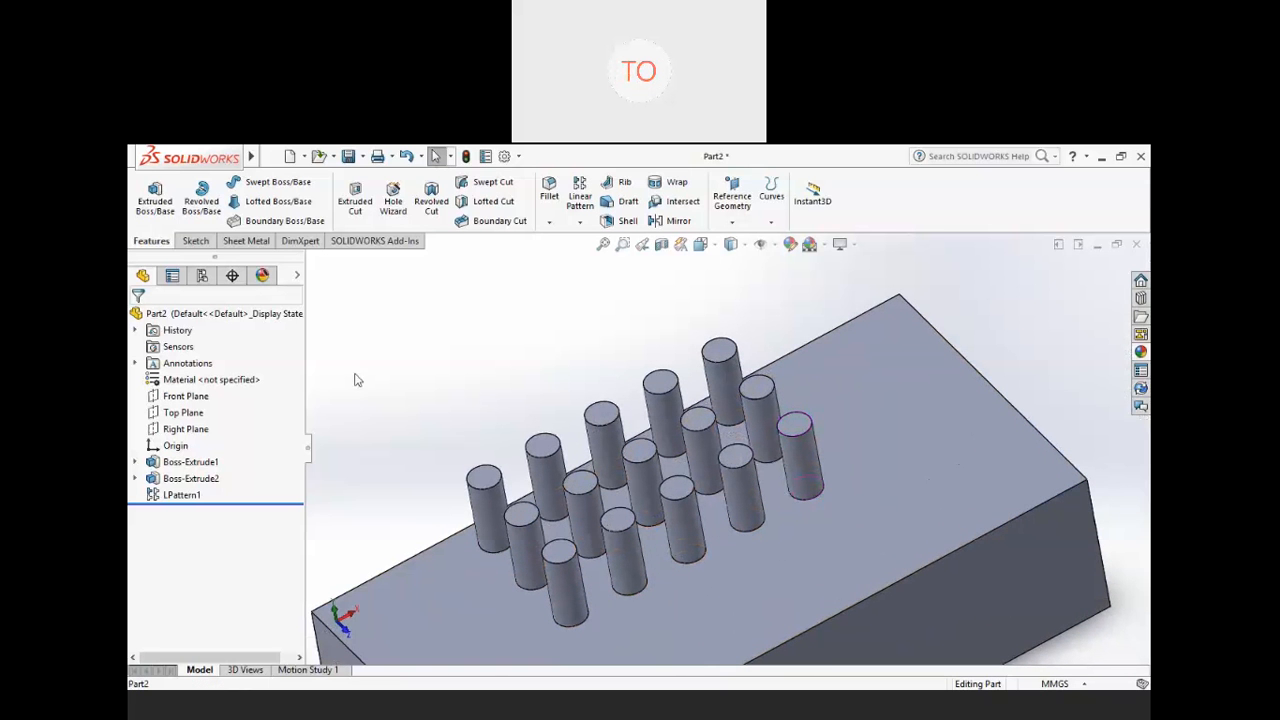
{"action": "middle_click_drag", "start_coordinate": [588, 377], "coordinate": [580, 381]}
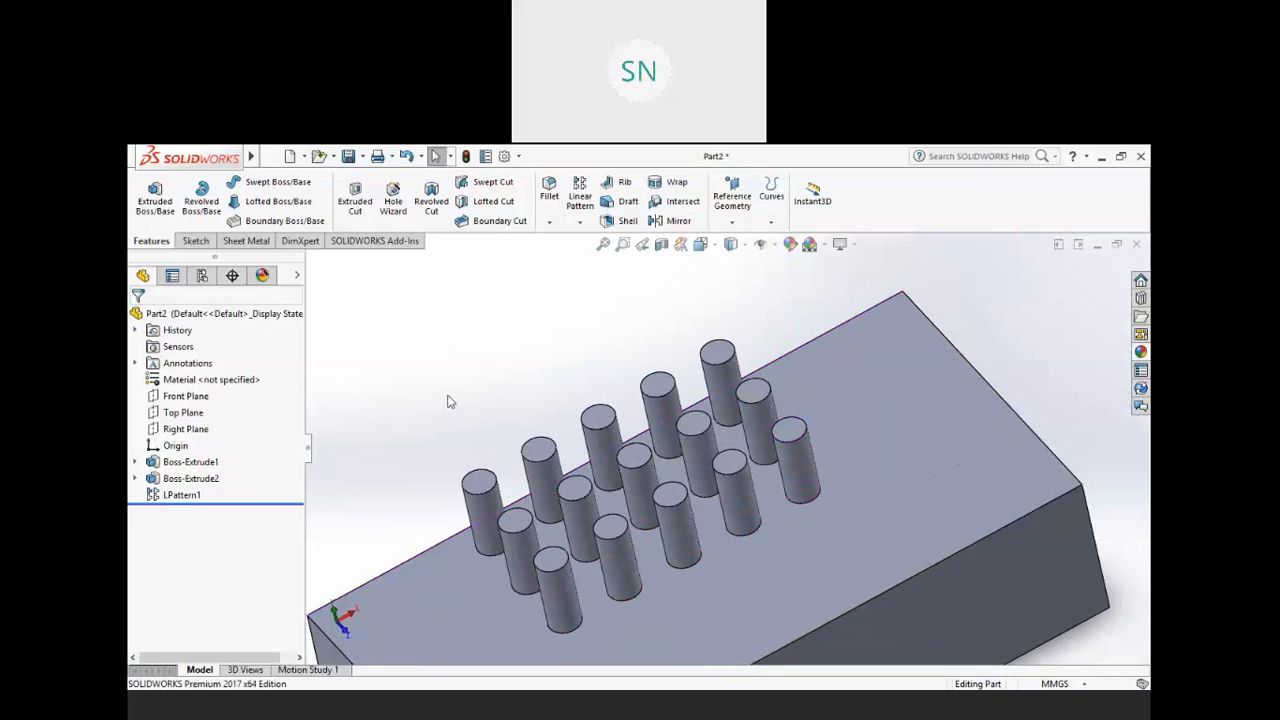
- Open the cylinder's linear pattern for editing and review its feature selection and options against the preview
{"action": "right_click", "coordinate": [168, 494]}
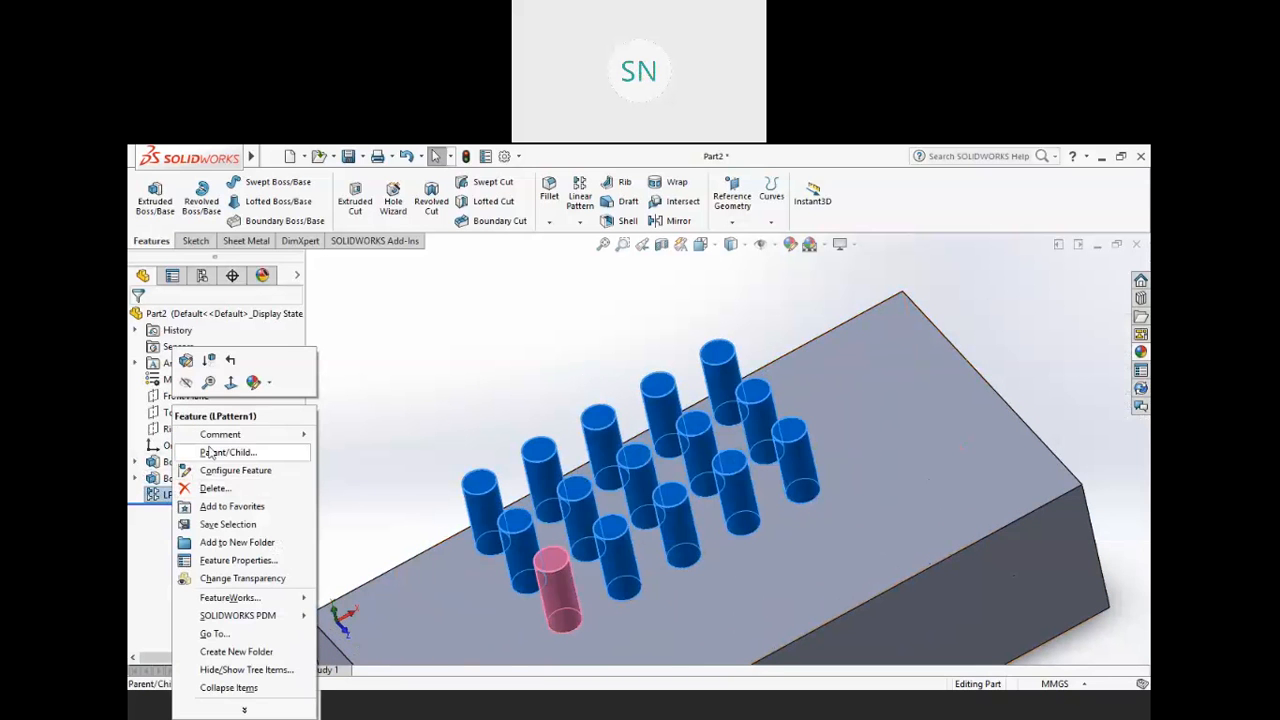
{"action": "left_click", "coordinate": [186, 361]}
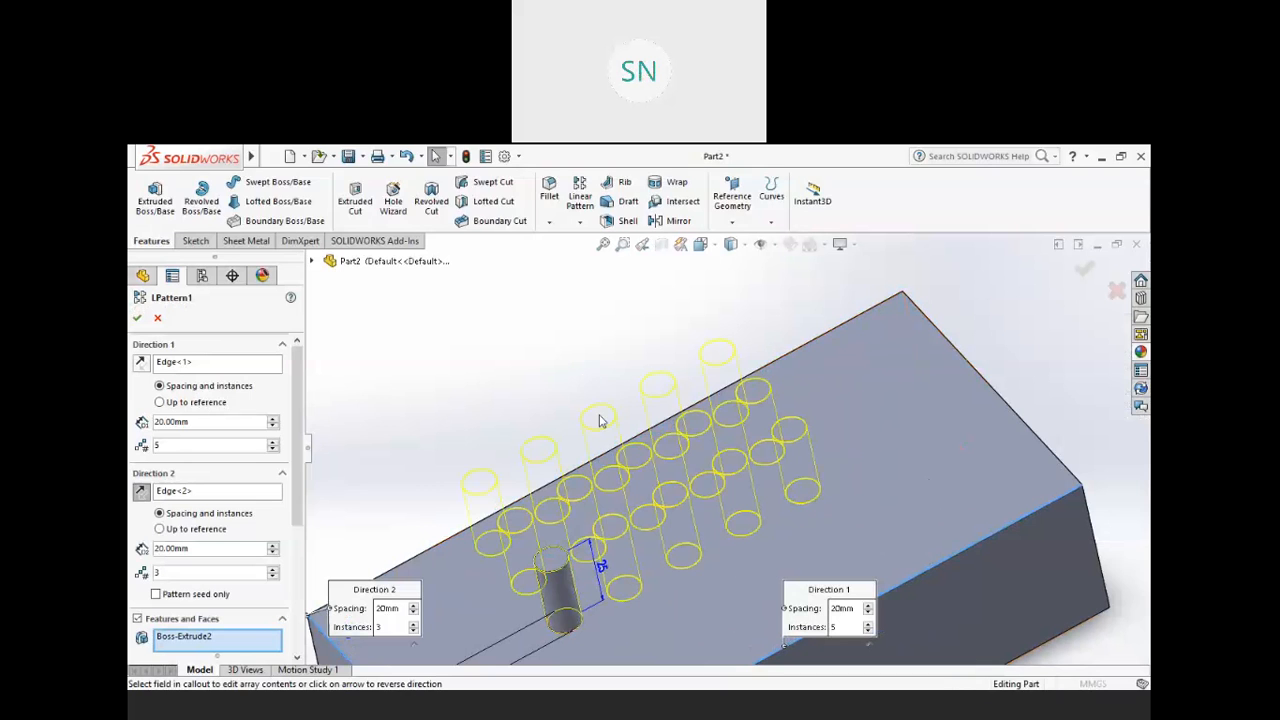
{"action": "middle_click_drag", "start_coordinate": [660, 390], "coordinate": [658, 350]}
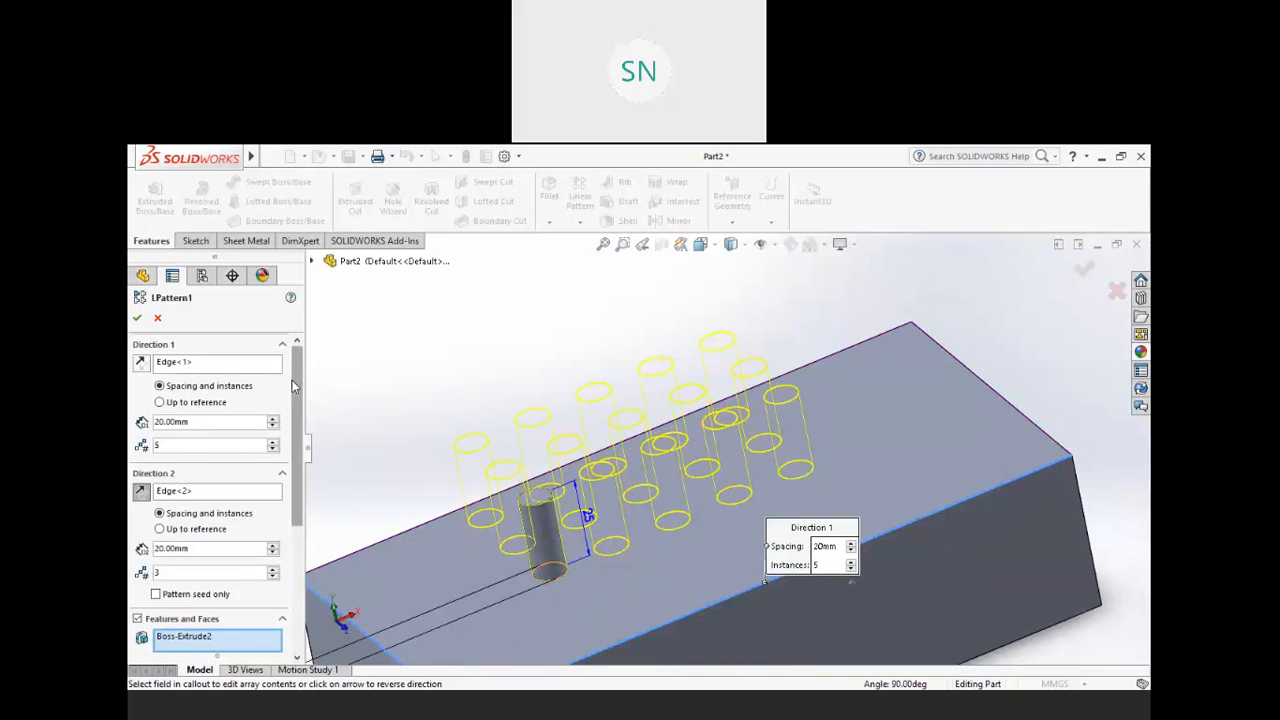
{"action": "left_click_drag", "start_coordinate": [293, 380], "coordinate": [298, 488]}
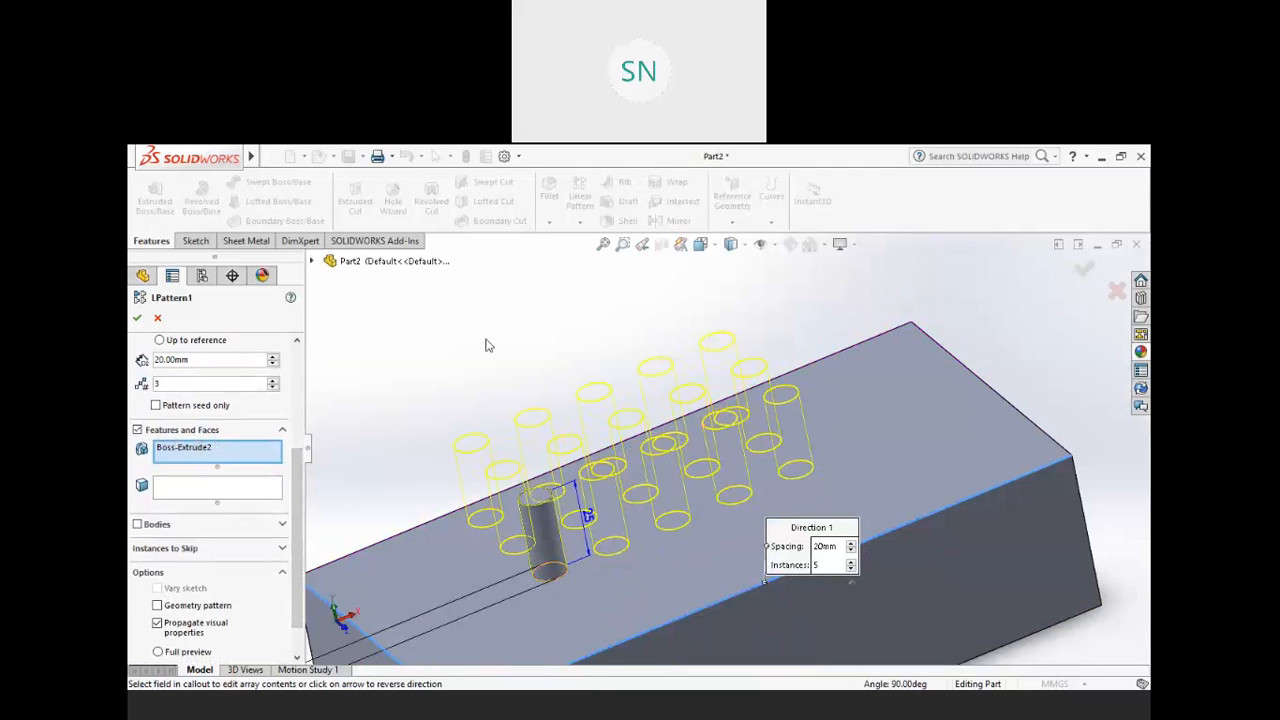
{"action": "scroll", "coordinate": [492, 335], "scroll_direction": "up", "scroll_amount": 4}
{"action": "scroll", "coordinate": [862, 440], "scroll_direction": "down", "scroll_amount": 1}
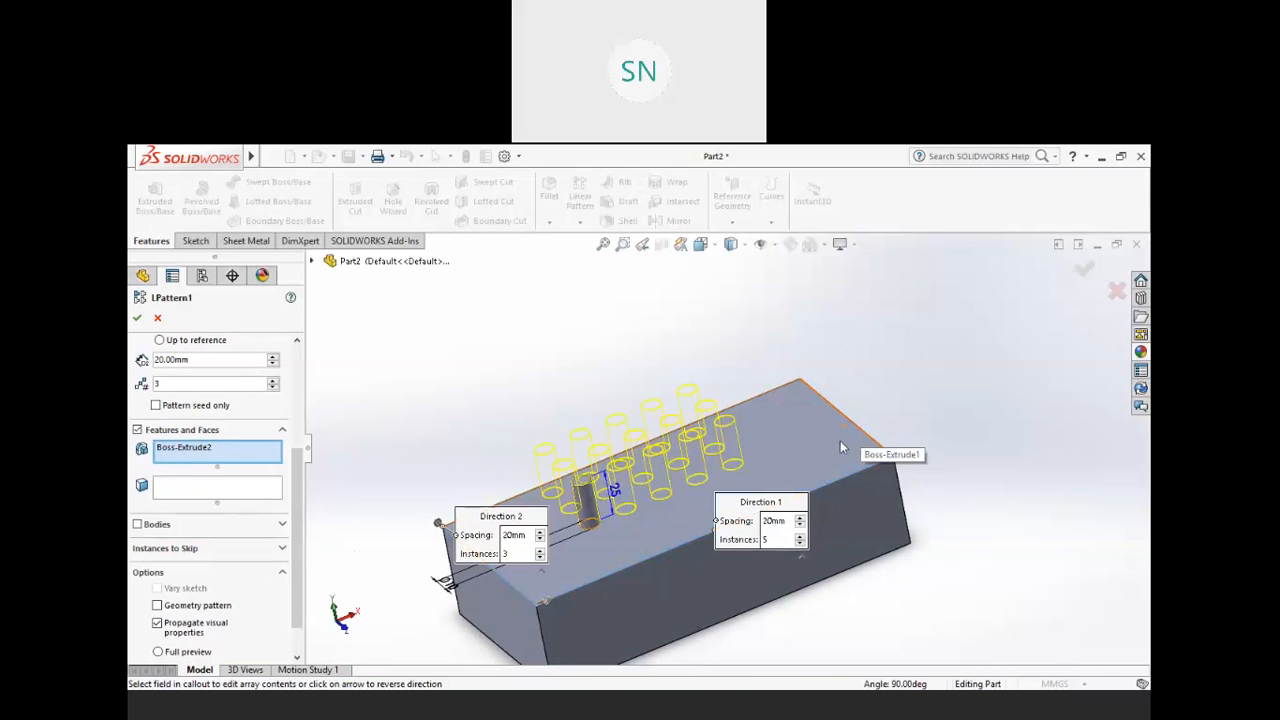
{"action": "scroll", "coordinate": [790, 440], "scroll_direction": "up", "scroll_amount": 2}
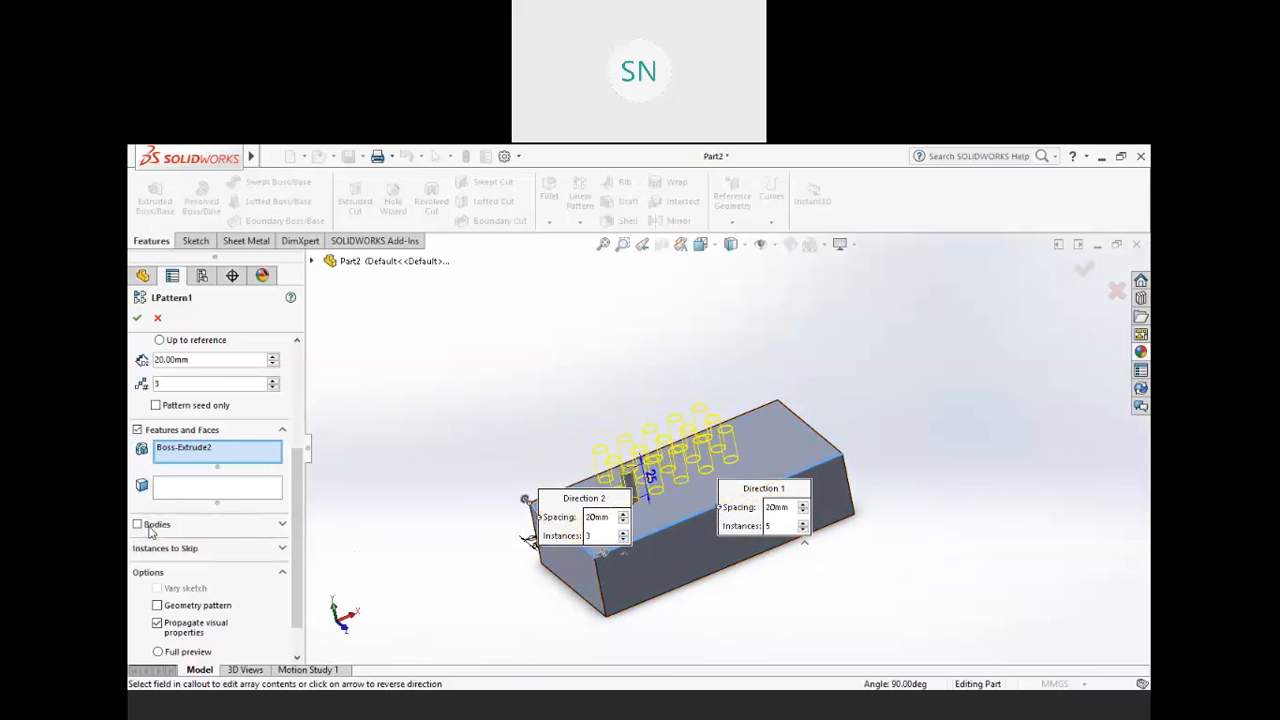
{"action": "scroll", "coordinate": [663, 480], "scroll_direction": "down", "scroll_amount": 5}
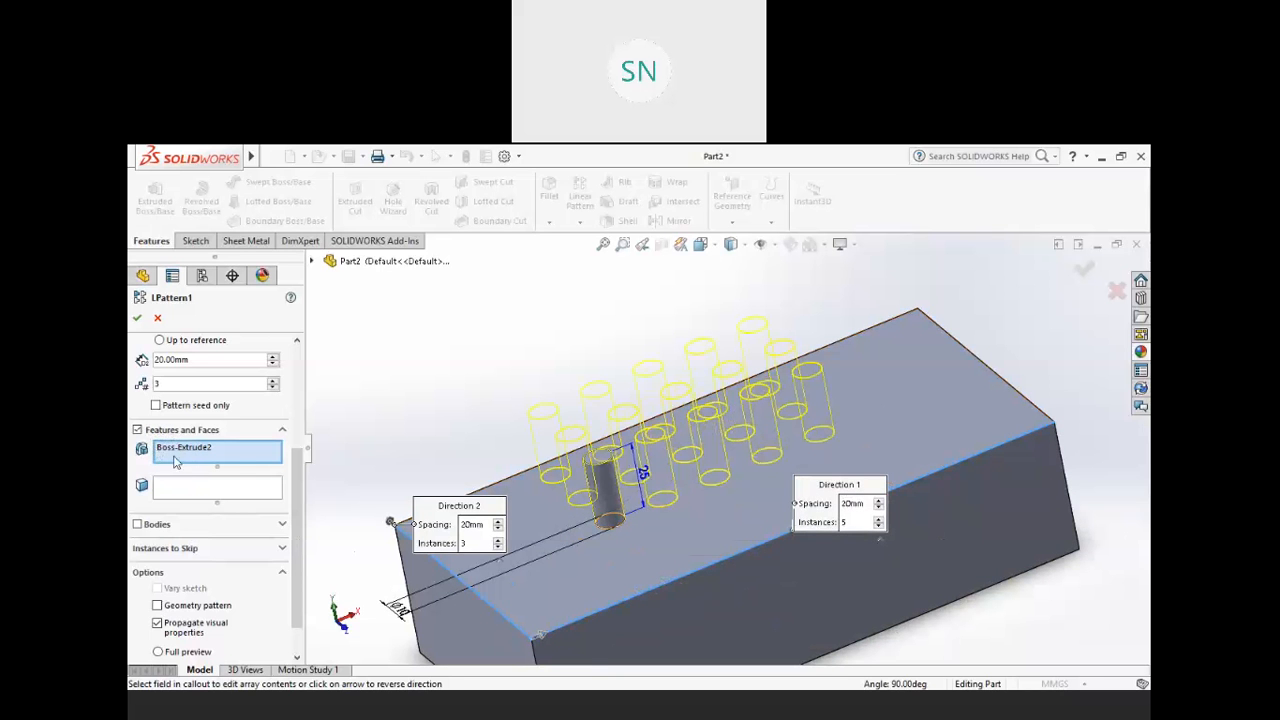
- Examine the feature and face selections of the linear pattern, leaving the feature selection active, and review the remaining options
{"action": "left_click", "coordinate": [205, 456]}
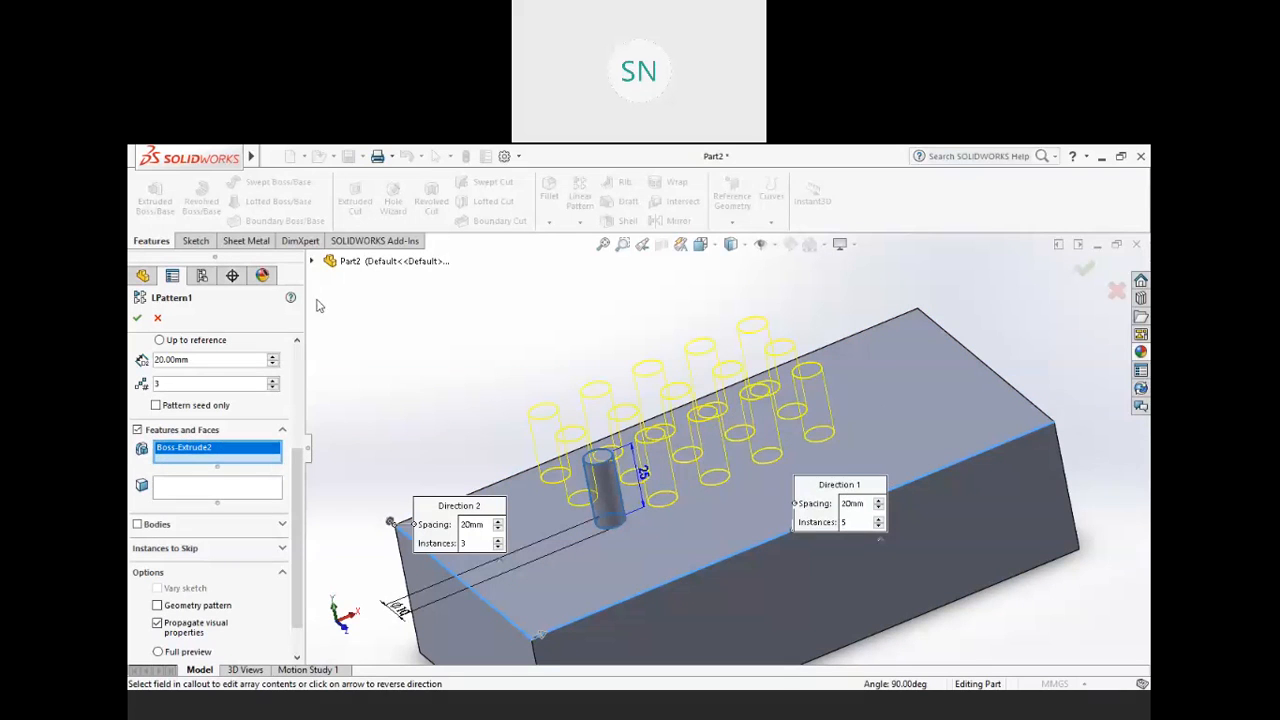
{"action": "left_click", "coordinate": [196, 492]}
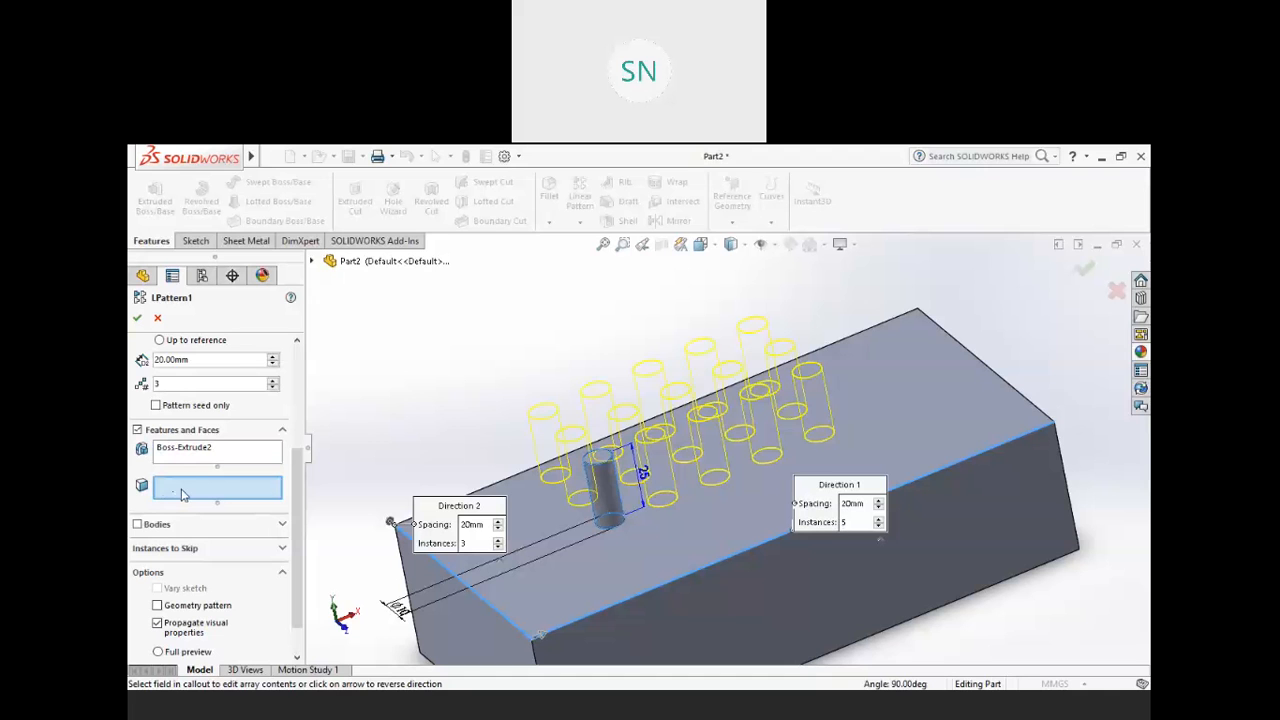
{"action": "left_click", "coordinate": [228, 458]}
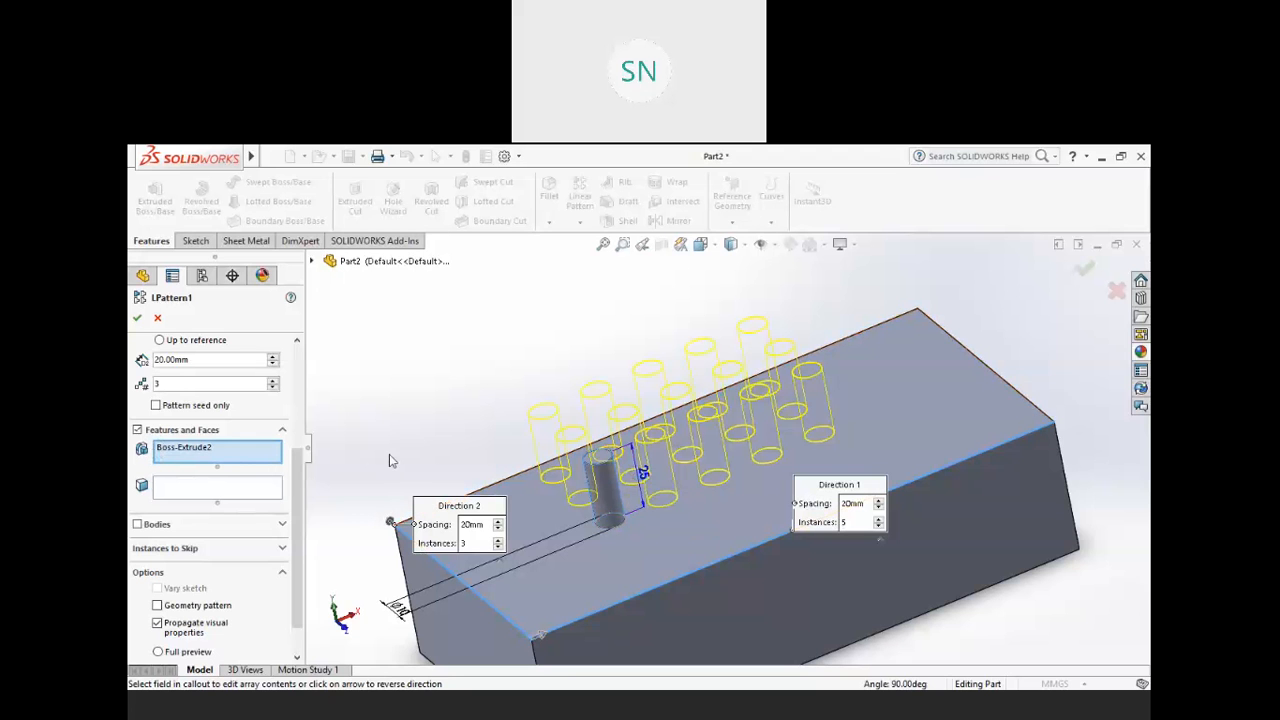
{"action": "scroll", "coordinate": [287, 530], "scroll_direction": "down", "scroll_amount": 2}
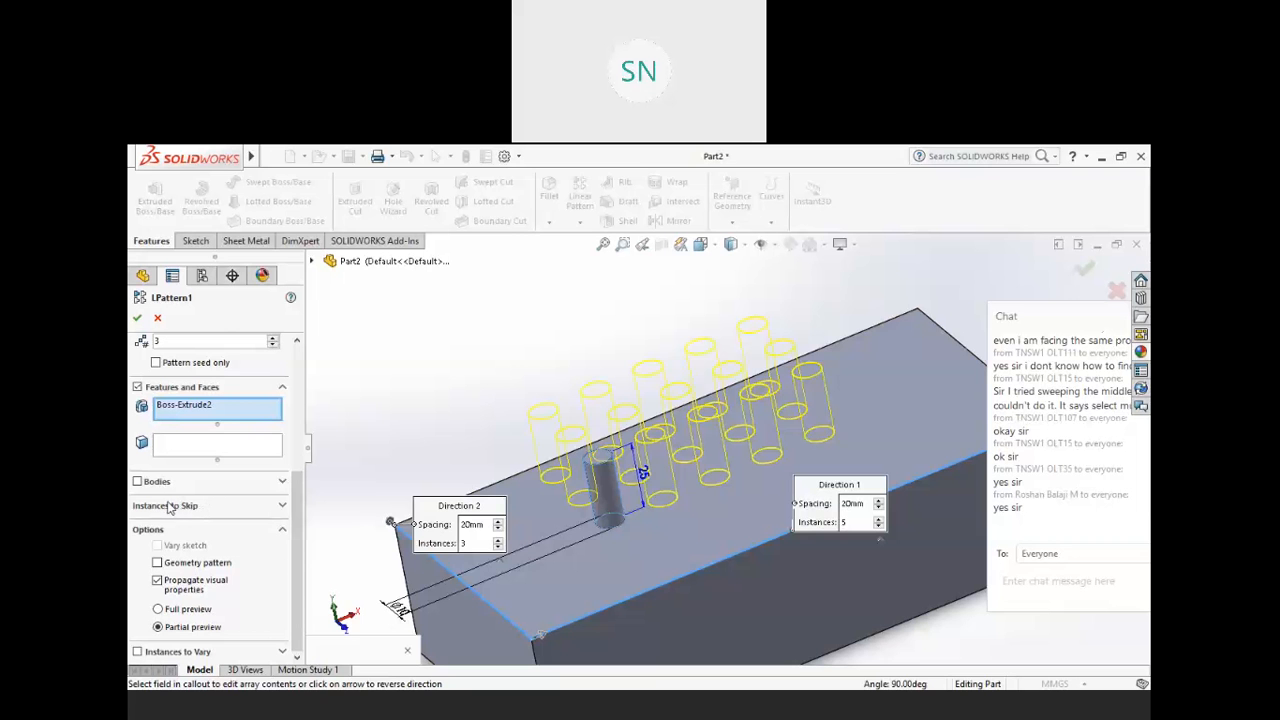
- Skip instances (2, 2) and (4, 2) in the linear pattern of cylinders and finish the pattern
{"action": "middle_click_drag", "start_coordinate": [725, 438], "coordinate": [740, 580]}
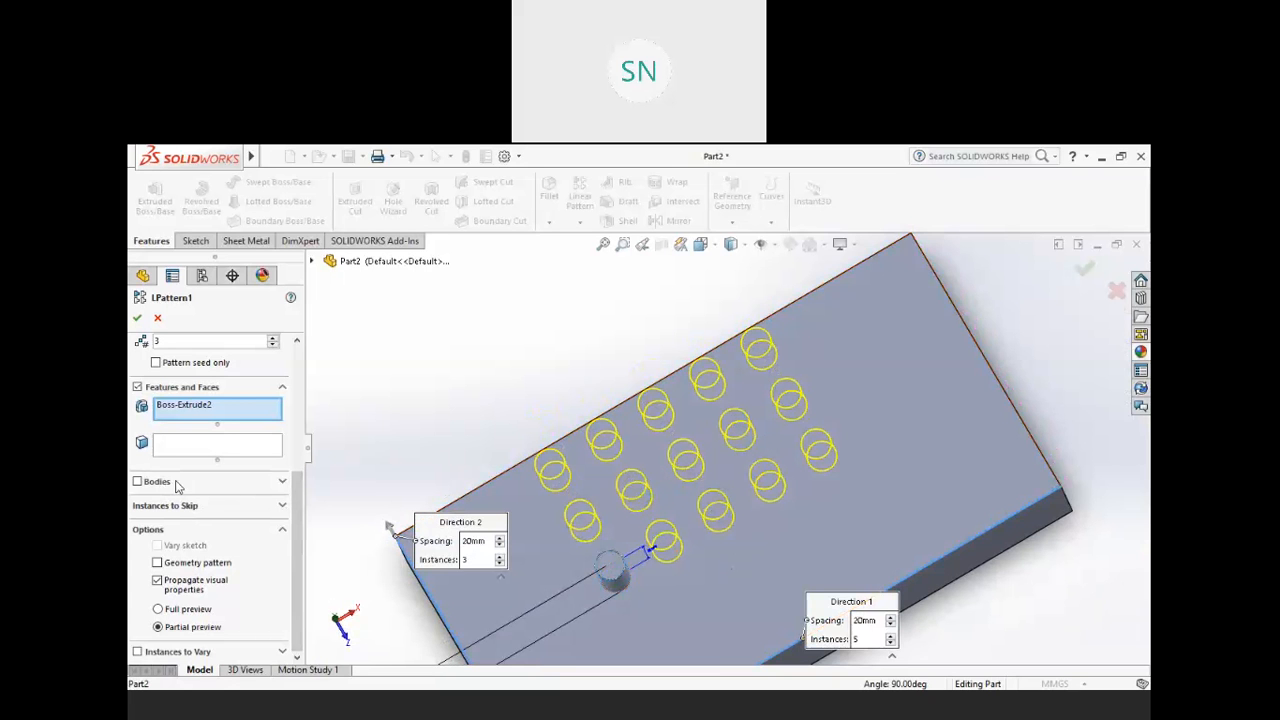
{"action": "left_click", "coordinate": [191, 509]}
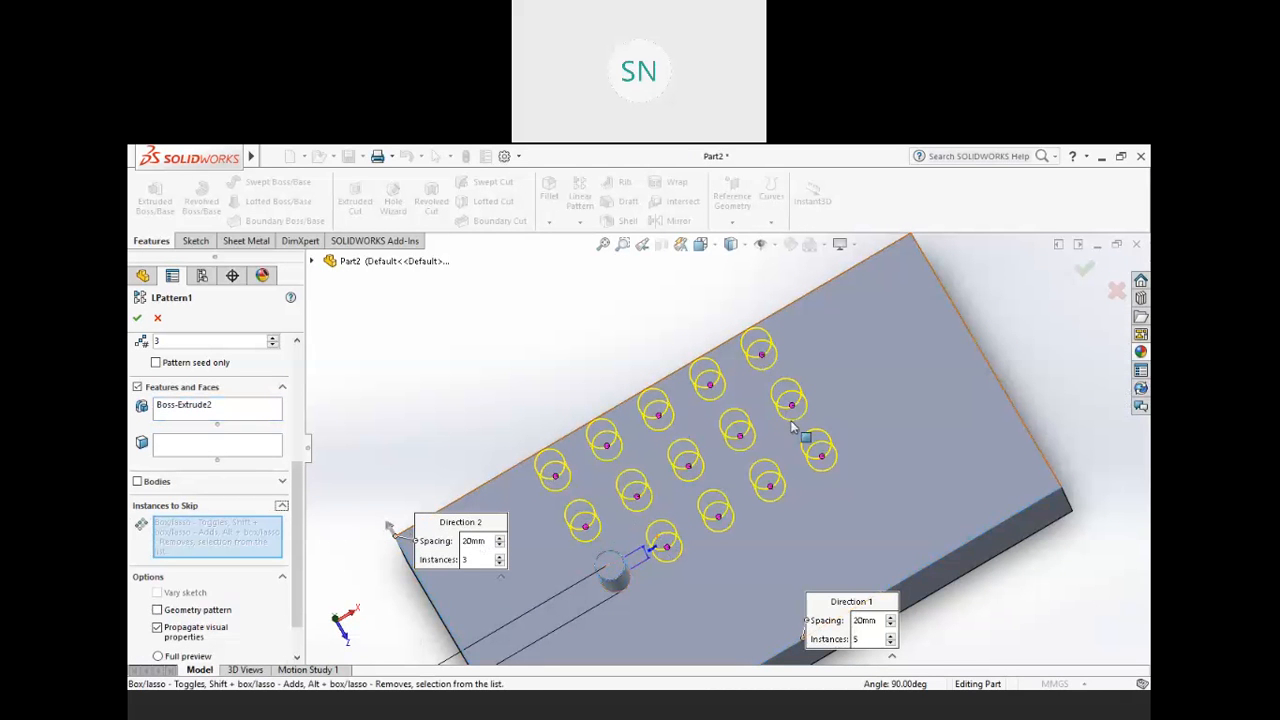
{"action": "left_click", "coordinate": [636, 498]}
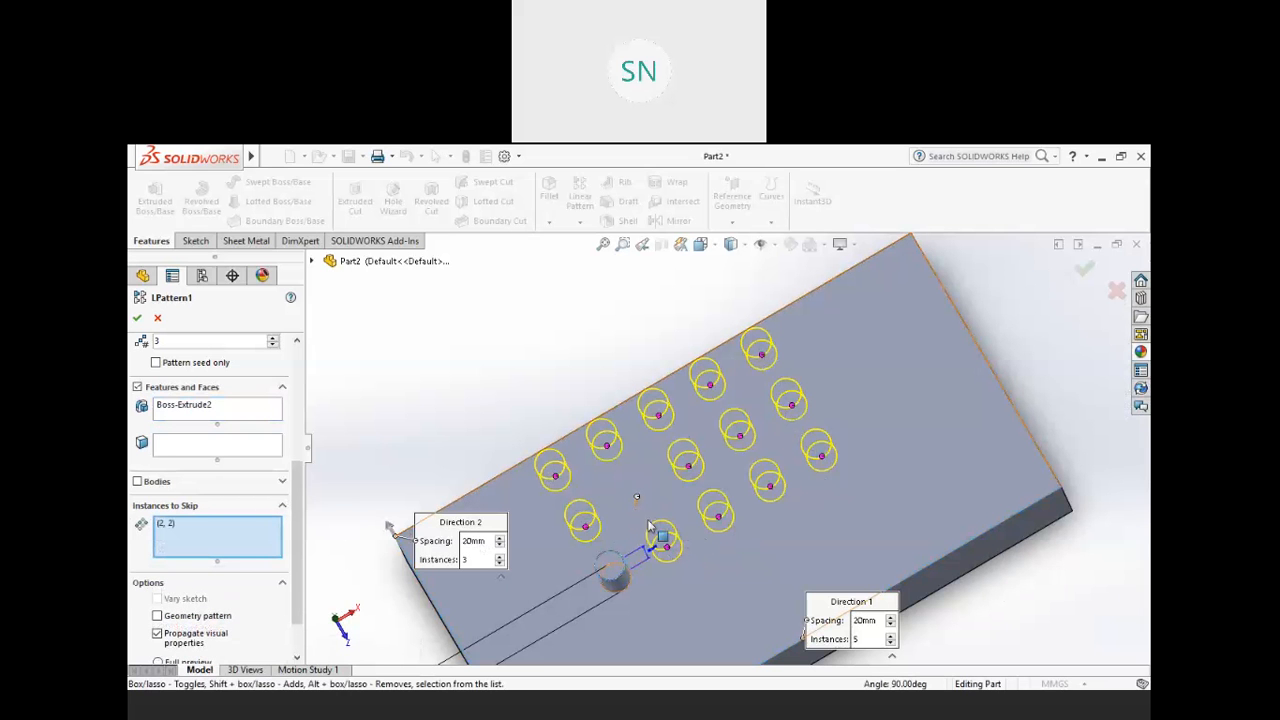
{"action": "left_click", "coordinate": [742, 443]}
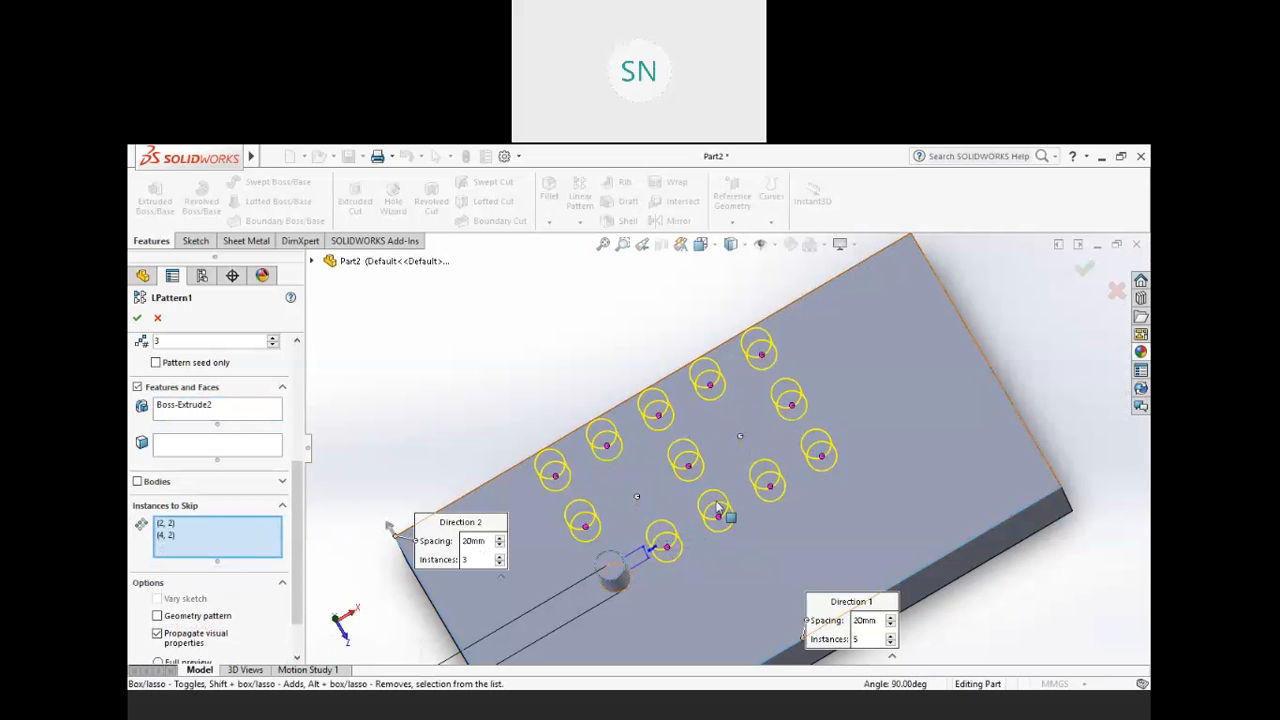
{"action": "left_click", "coordinate": [741, 443]}
{"action": "left_click", "coordinate": [740, 440]}
{"action": "left_click", "coordinate": [138, 317]}
{"action": "middle_click_drag", "start_coordinate": [737, 559], "coordinate": [762, 432]}
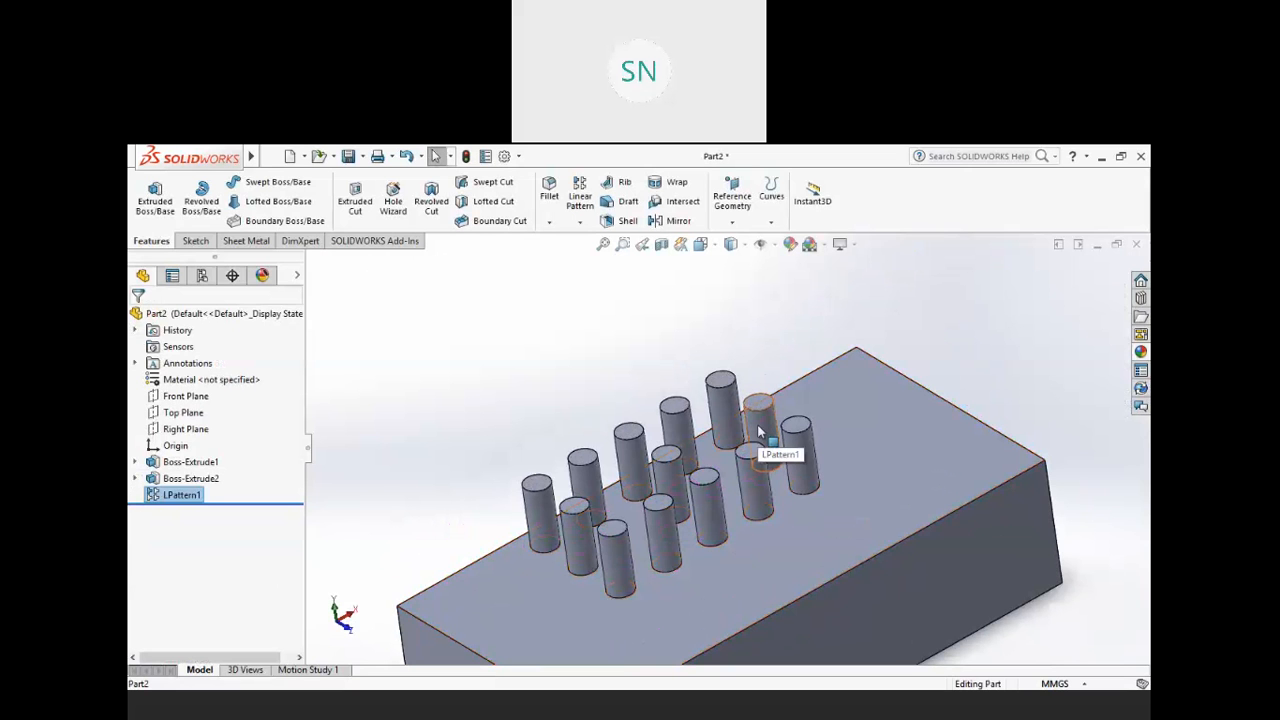
- Delete the linear pattern feature from the part, keeping only the original cylinder on the block
{"action": "middle_click_drag", "start_coordinate": [741, 466], "coordinate": [722, 481]}
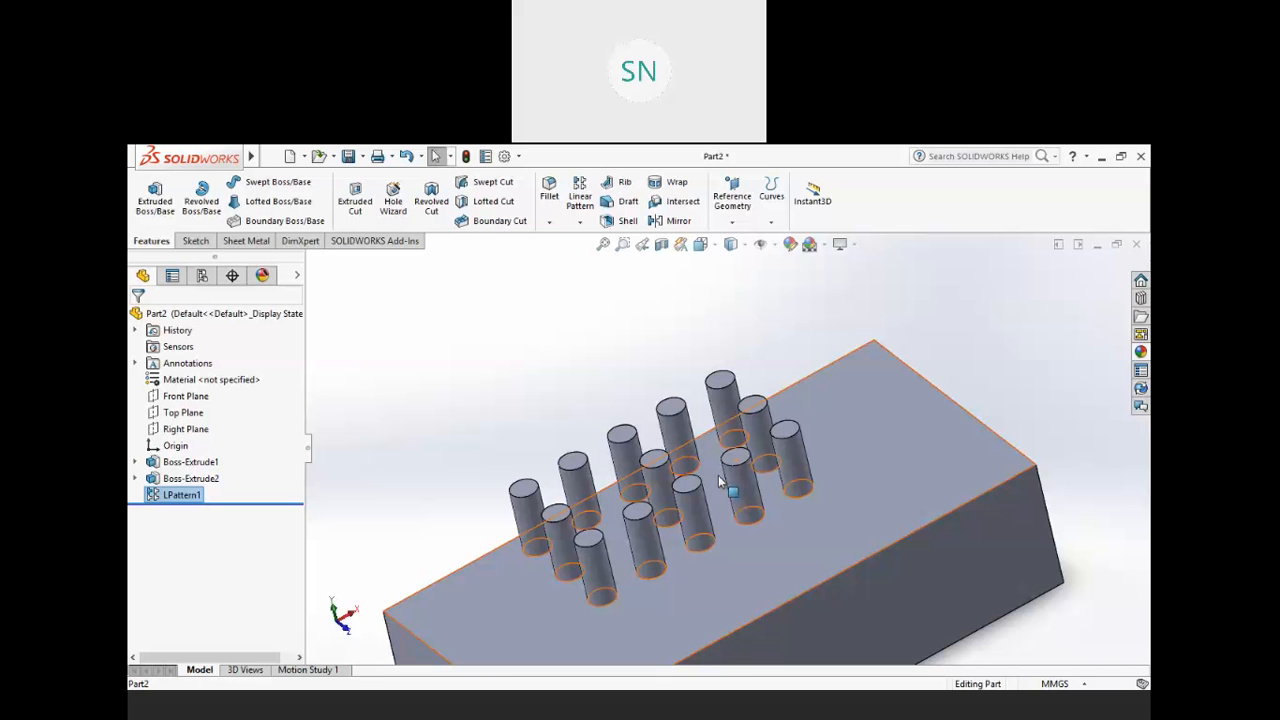
{"action": "middle_click_drag", "start_coordinate": [710, 510], "coordinate": [699, 480]}
{"action": "scroll", "coordinate": [699, 473], "scroll_direction": "up", "scroll_amount": 2}
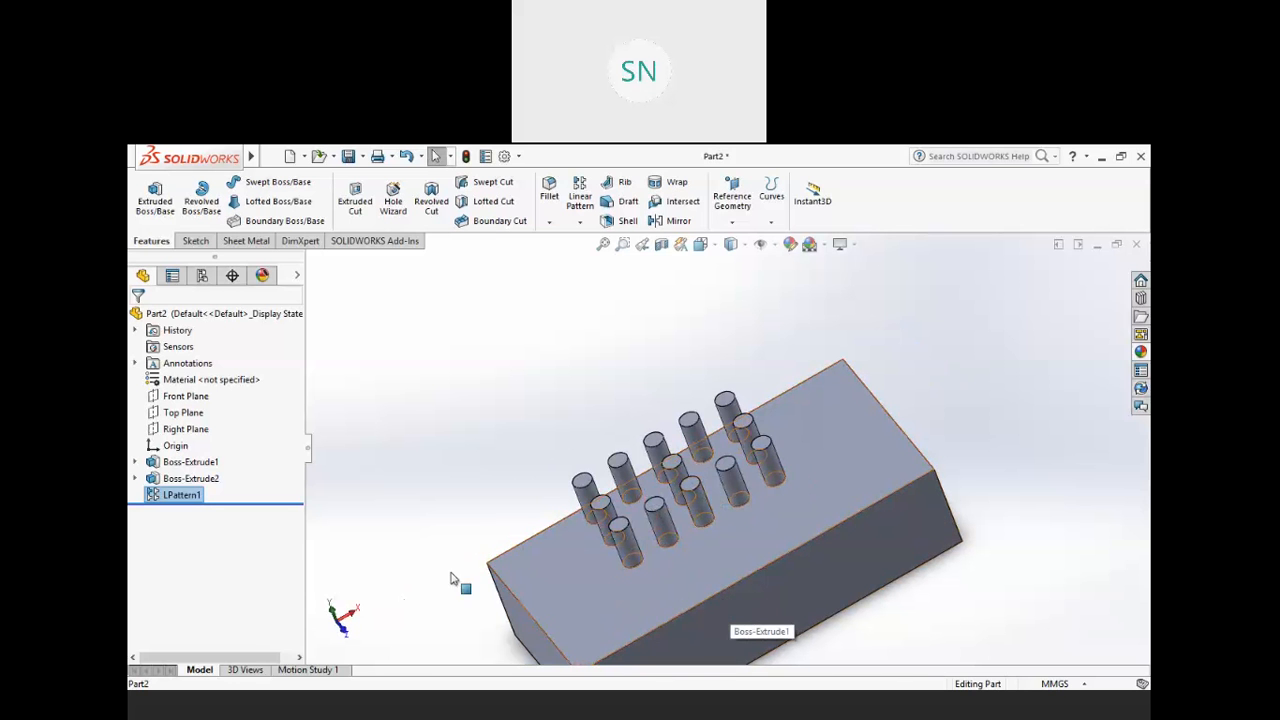
{"action": "middle_click_drag", "start_coordinate": [543, 532], "coordinate": [560, 508]}
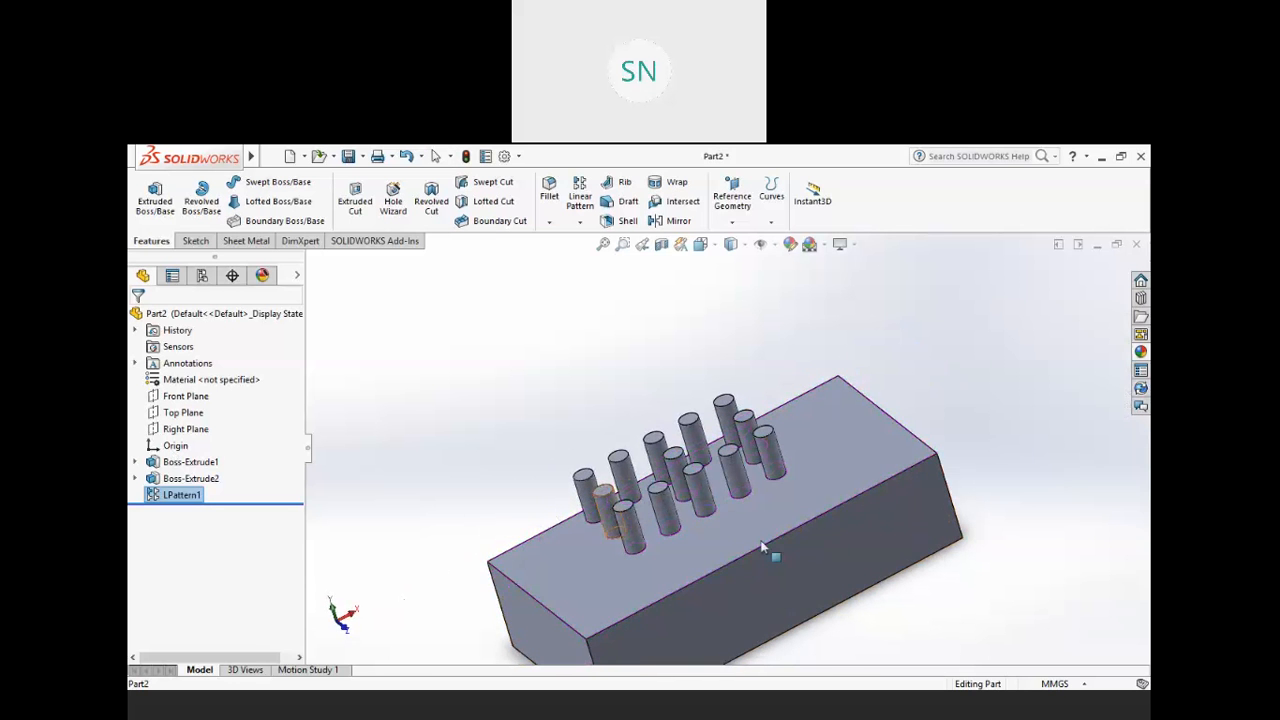
{"action": "scroll", "coordinate": [809, 443], "scroll_direction": "down", "scroll_amount": 1}
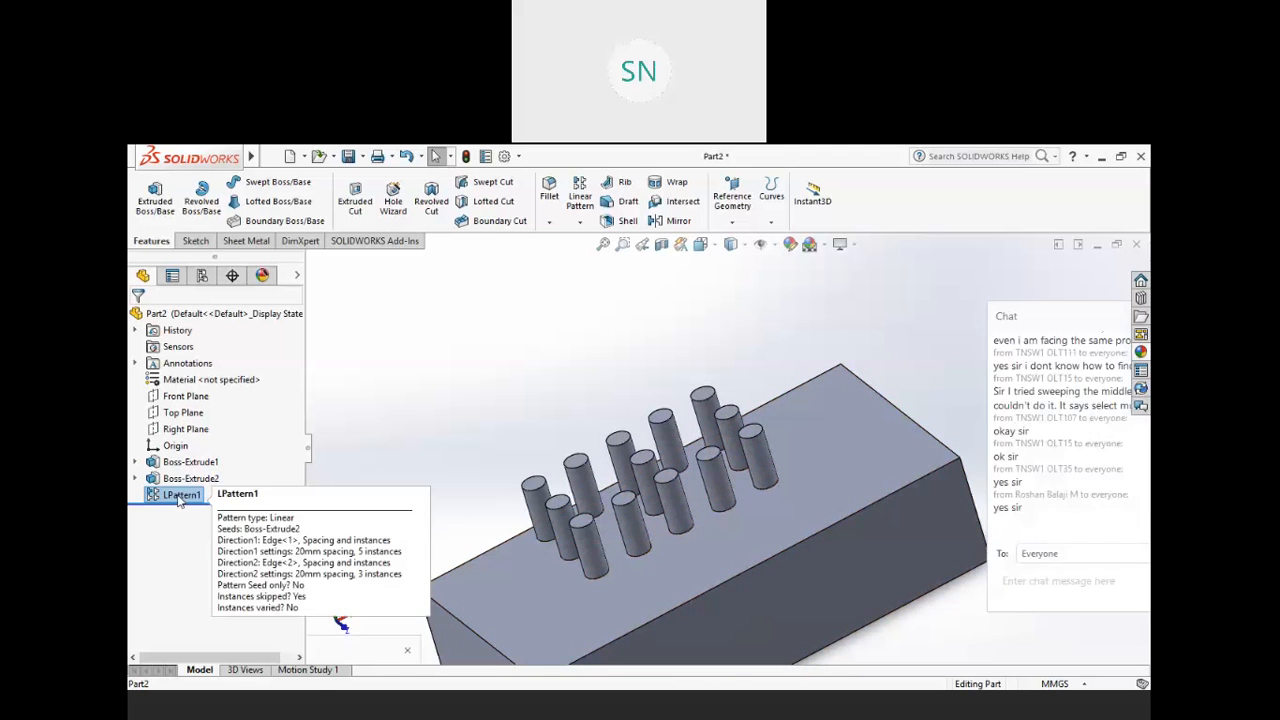
{"action": "right_click", "coordinate": [182, 500]}
{"action": "left_click", "coordinate": [222, 489]}
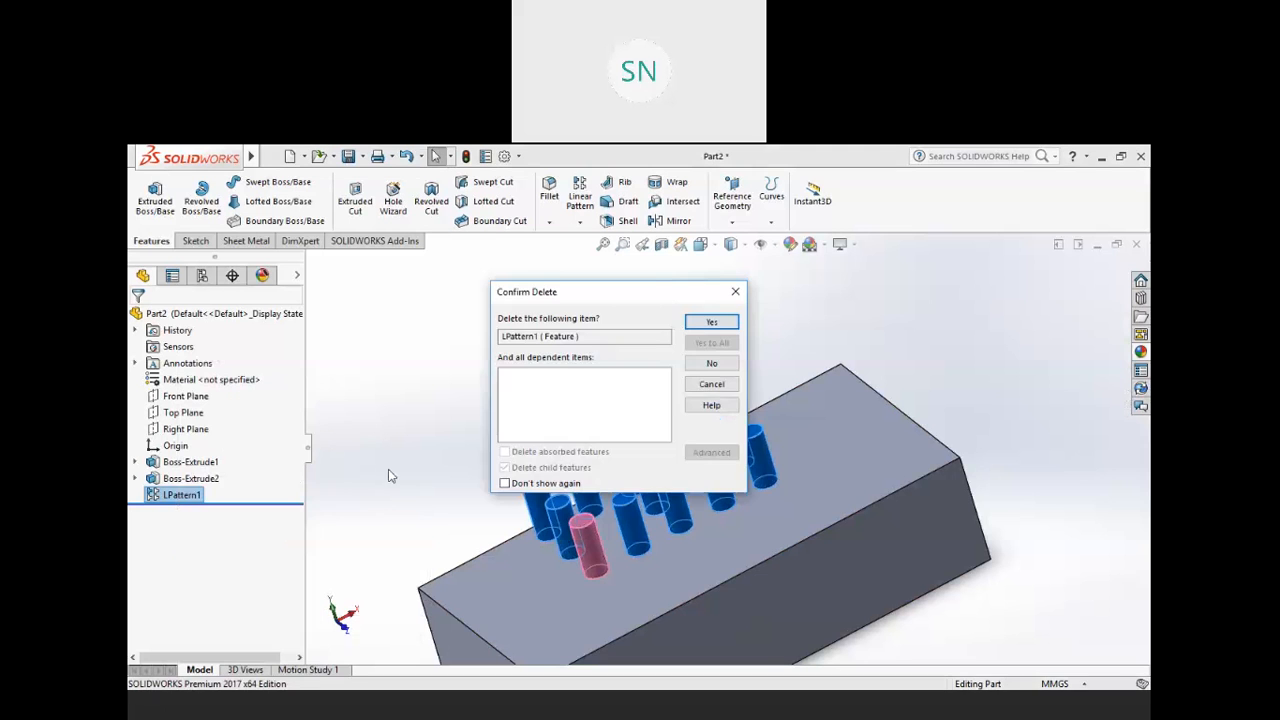
{"action": "left_click", "coordinate": [712, 322]}
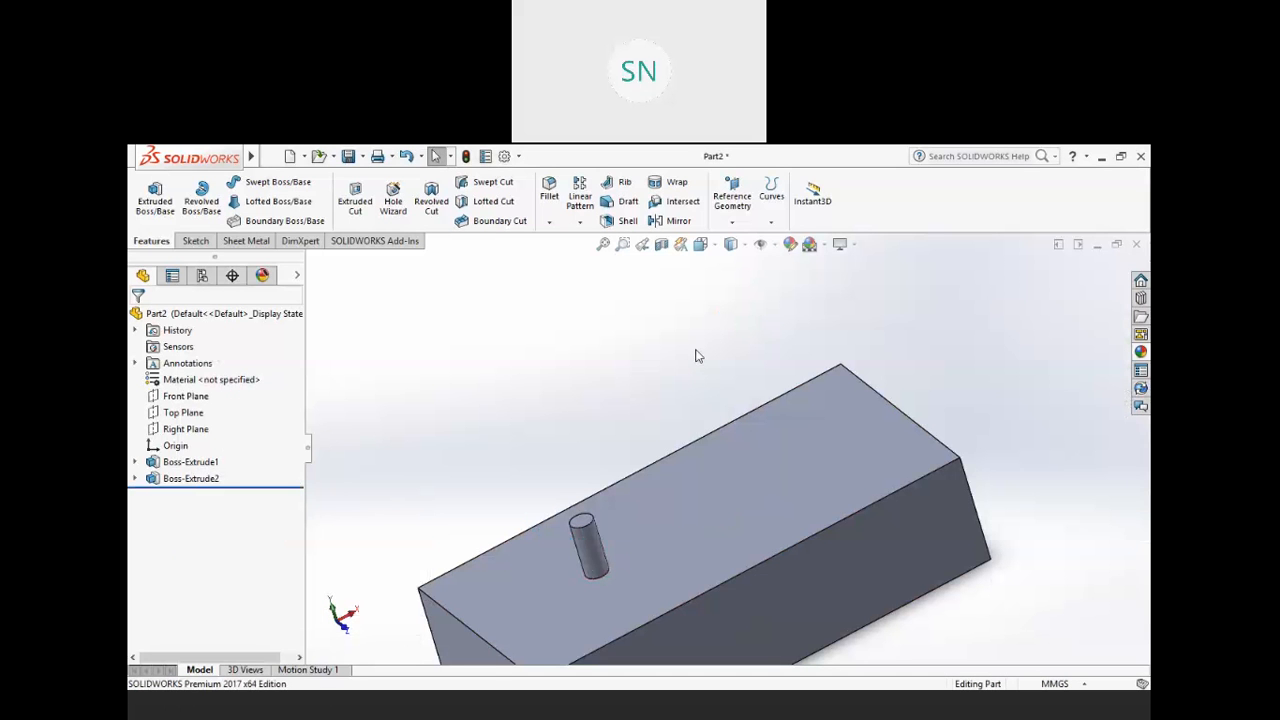
- Sketch a circle about 37 mm in diameter, centred on the origin, on the block's upper face for a new boss
{"action": "left_click", "coordinate": [150, 201]}
{"action": "left_click", "coordinate": [691, 537]}
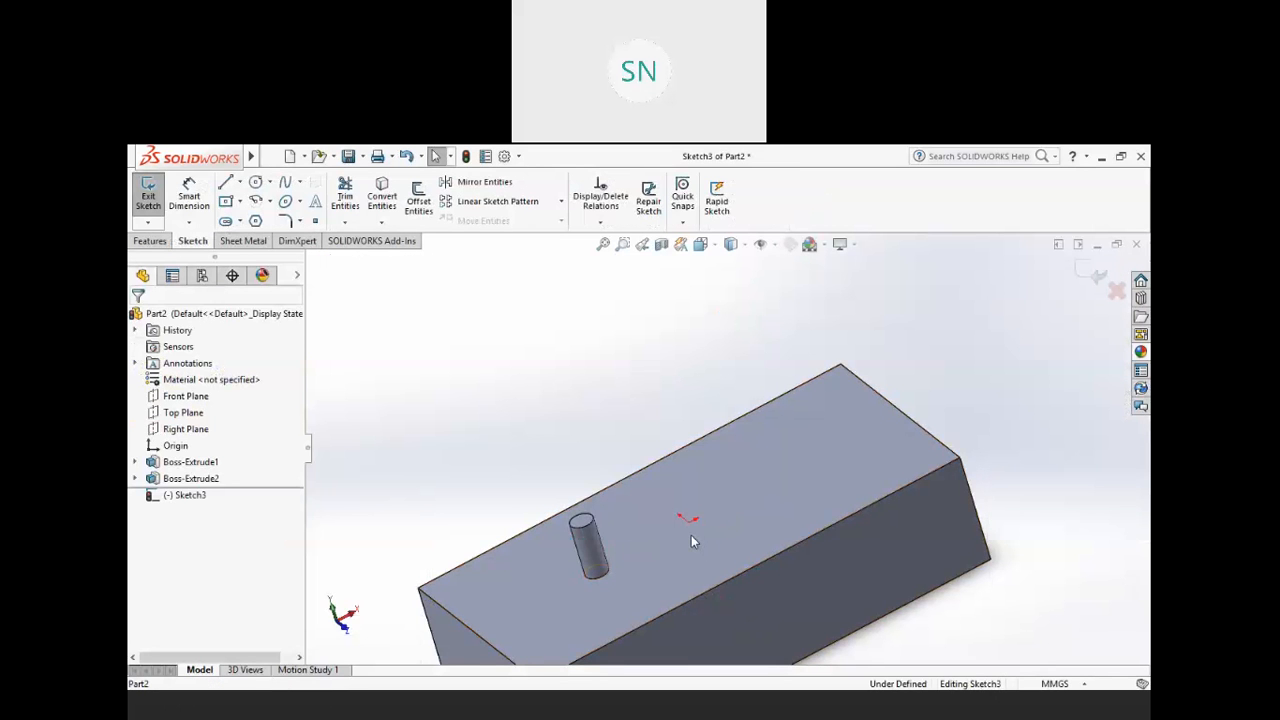
{"action": "left_click", "coordinate": [255, 181]}
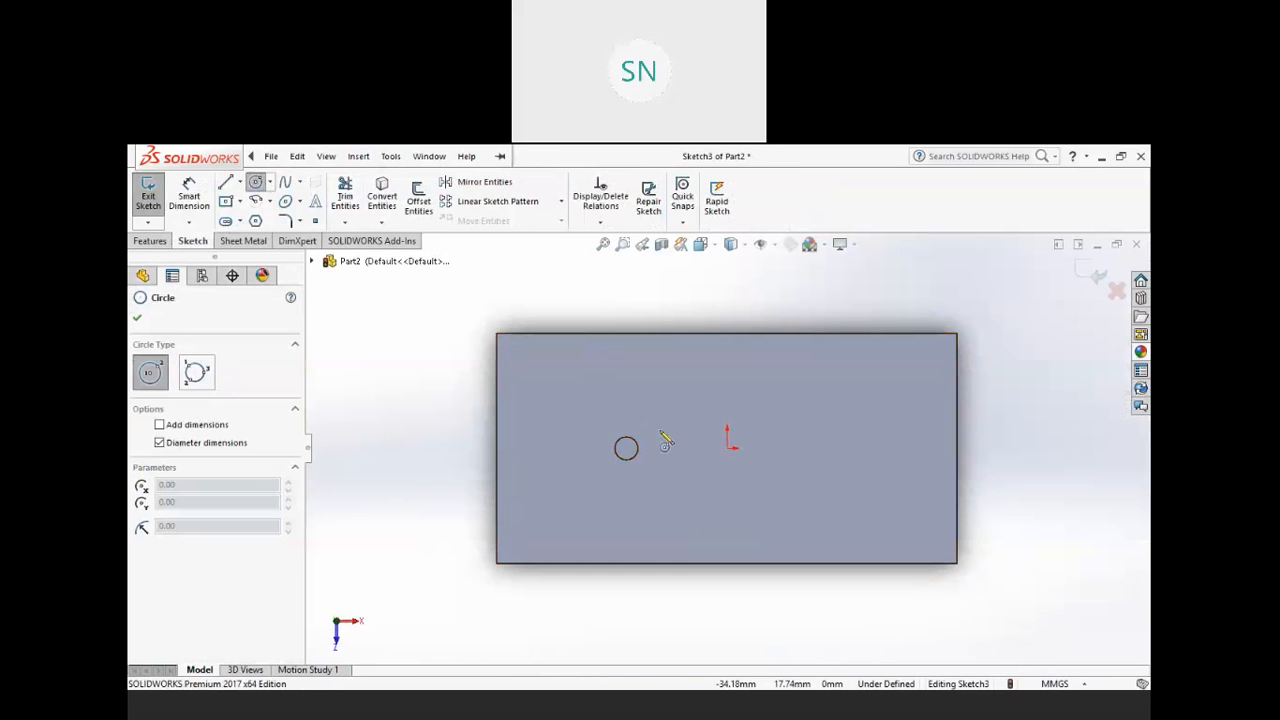
{"action": "left_click", "coordinate": [727, 448]}
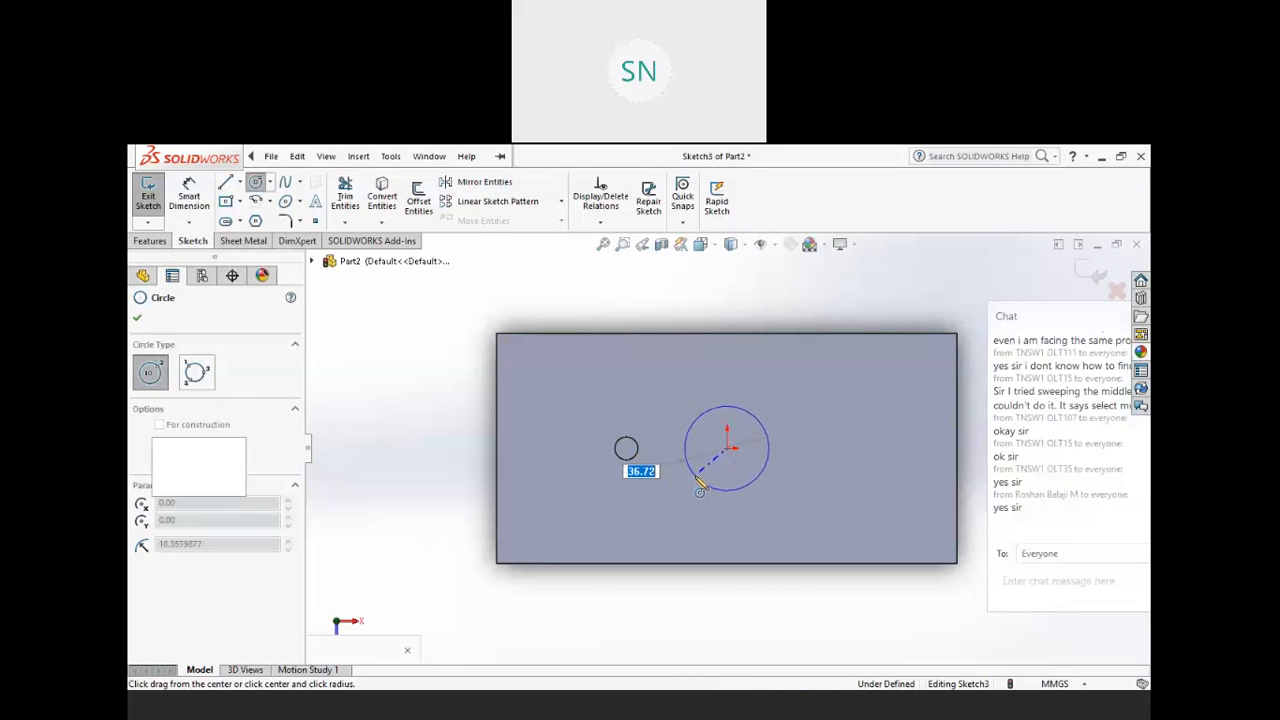
{"action": "left_click", "coordinate": [697, 478]}
- Extrude the circle upward into a blind boss shorter than the neighbouring small cylinder
{"action": "left_click", "coordinate": [1086, 273]}
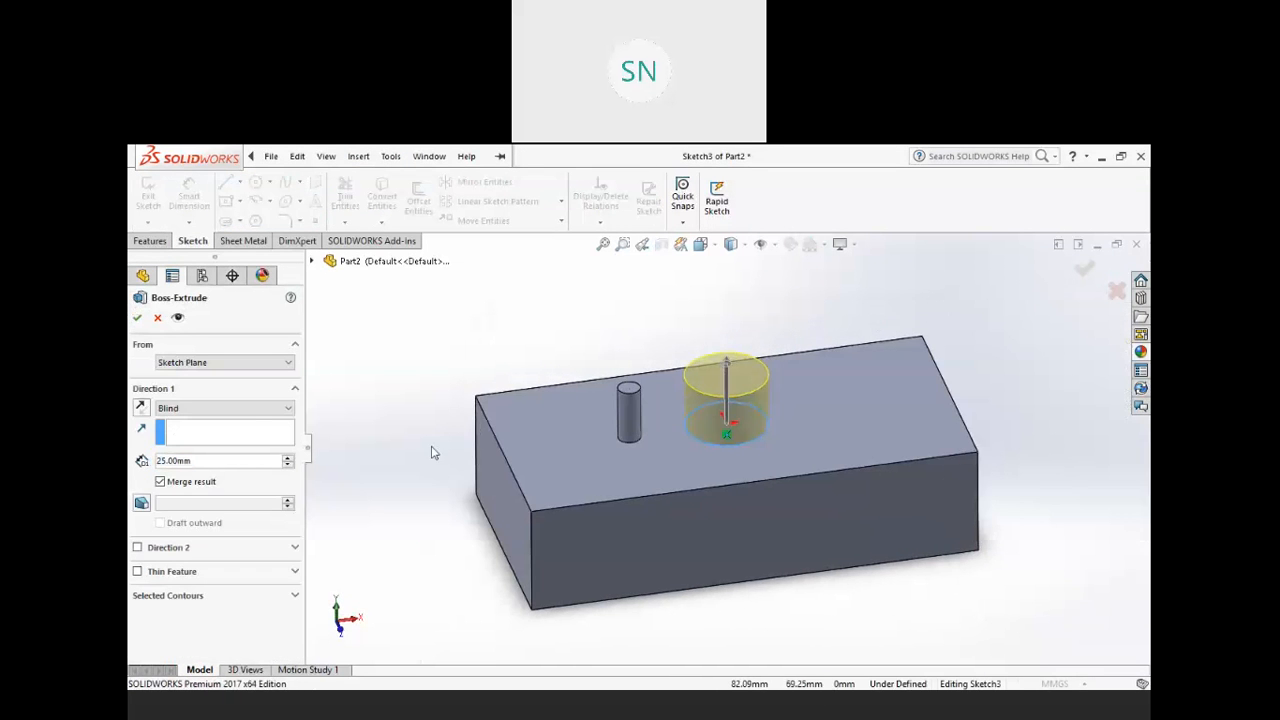
{"action": "left_click", "coordinate": [287, 465]}
{"action": "left_click", "coordinate": [137, 318]}
{"action": "middle_click_drag", "start_coordinate": [689, 495], "coordinate": [708, 471]}
{"action": "scroll", "coordinate": [770, 345], "scroll_direction": "down", "scroll_amount": 2}
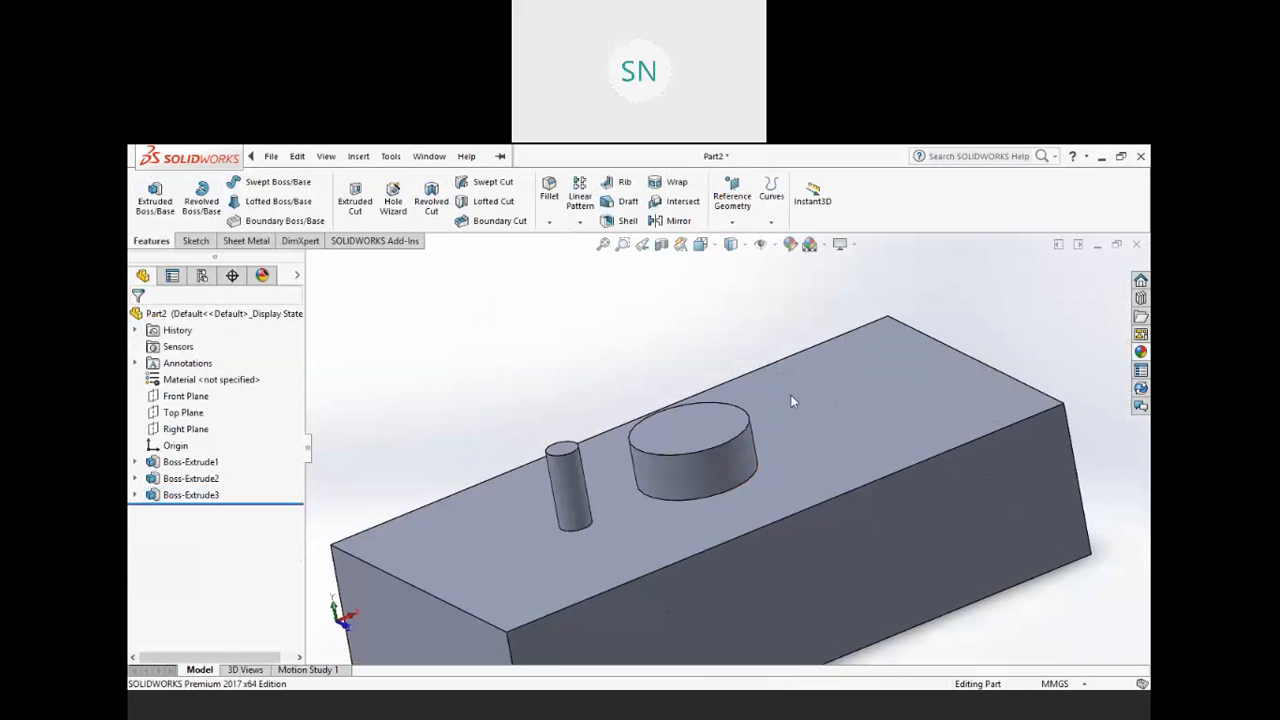
{"action": "left_click", "coordinate": [728, 481]}
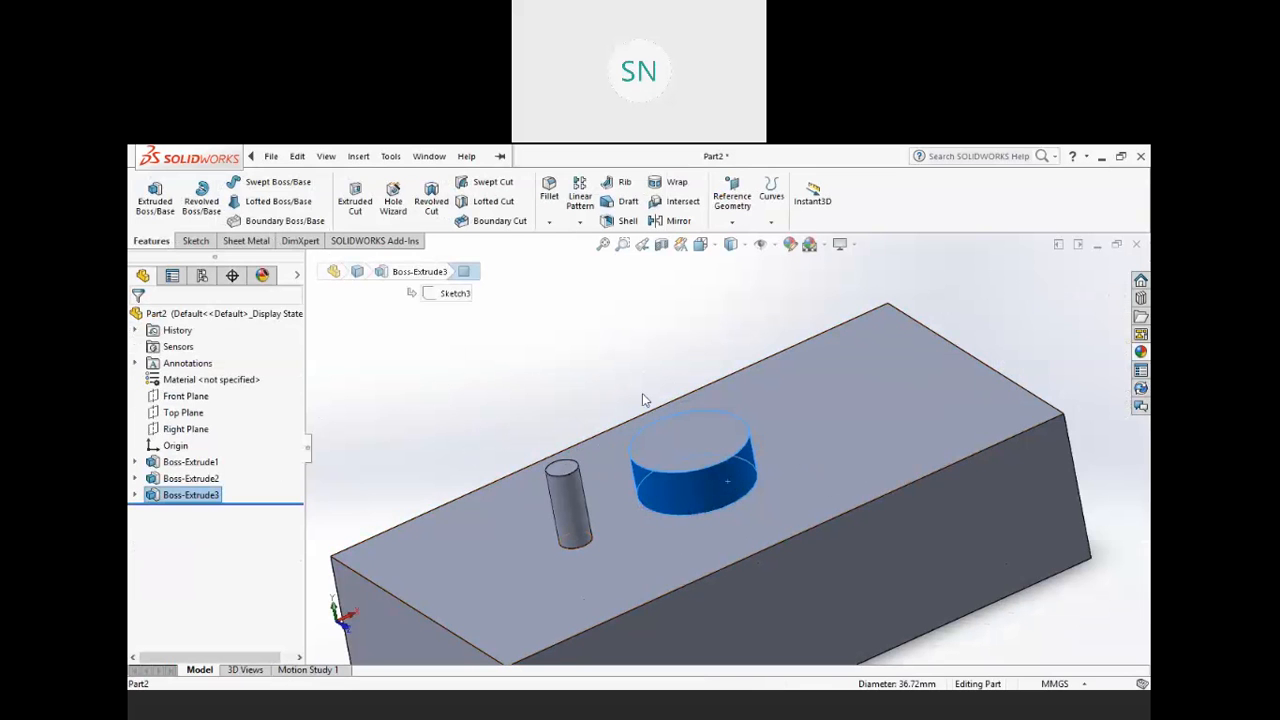
{"action": "middle_click_drag", "start_coordinate": [731, 556], "coordinate": [763, 528]}
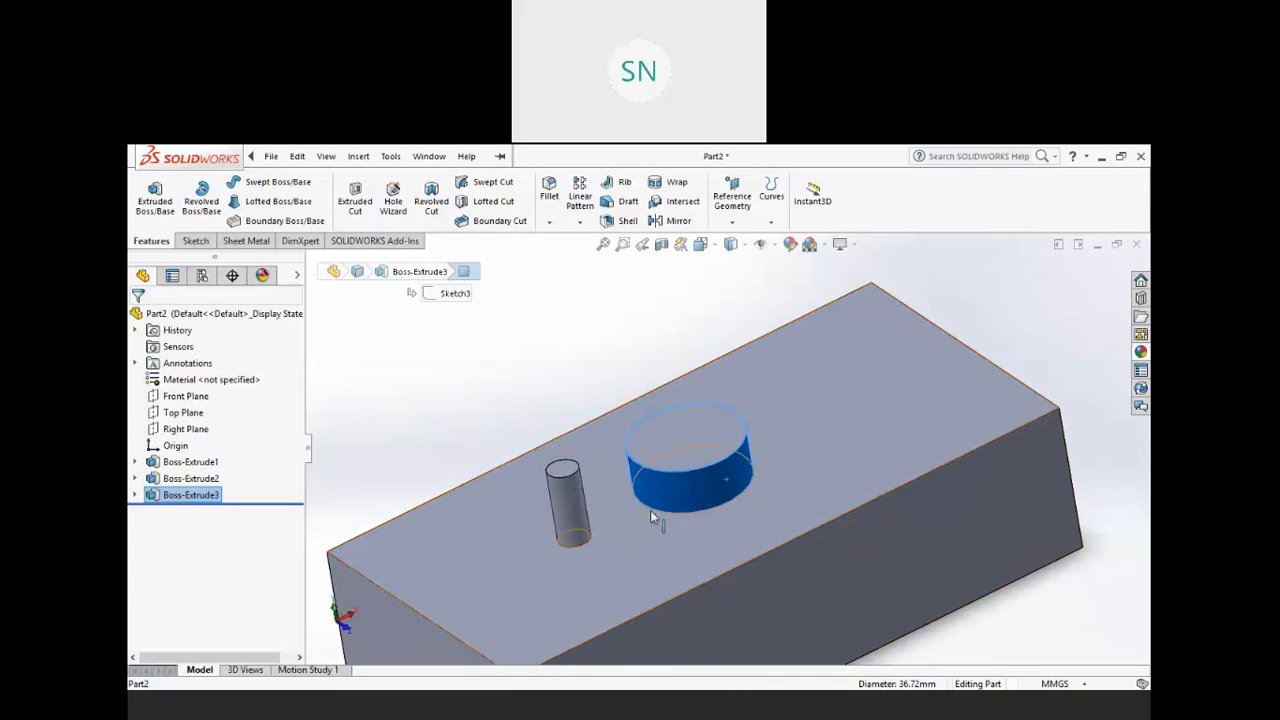
{"action": "left_click", "coordinate": [556, 376]}
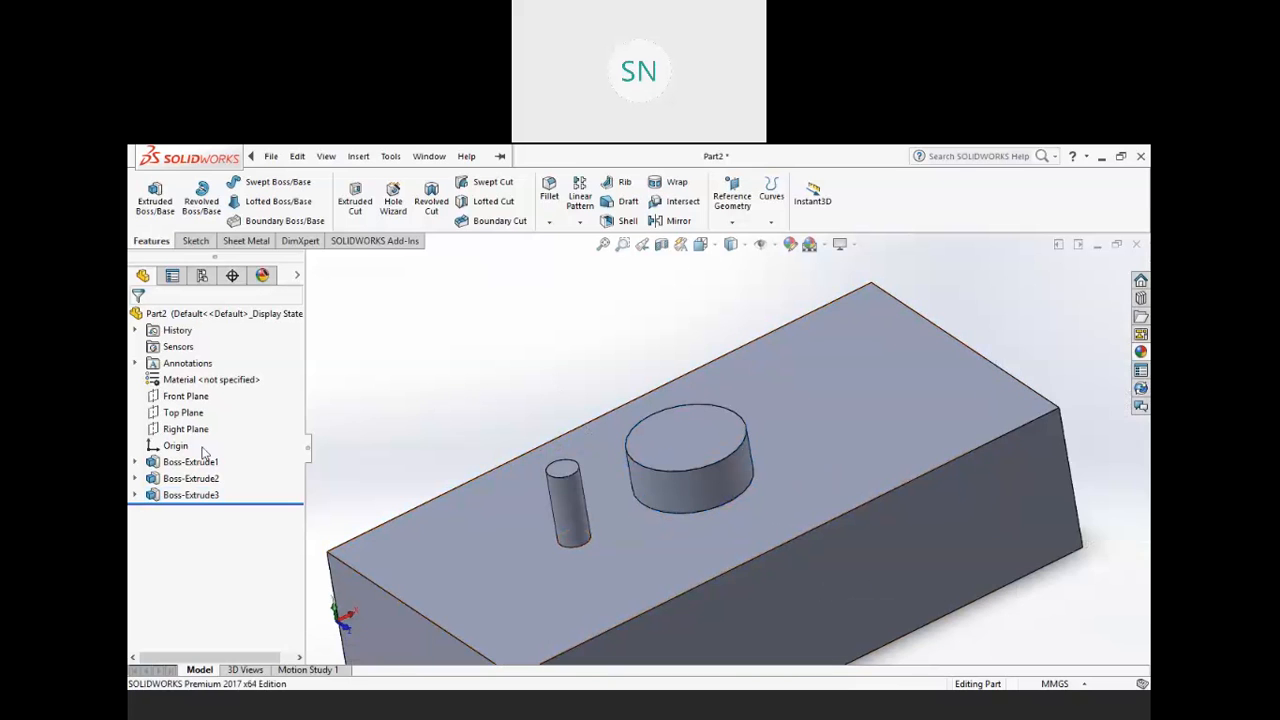
{"action": "left_click", "coordinate": [190, 478]}
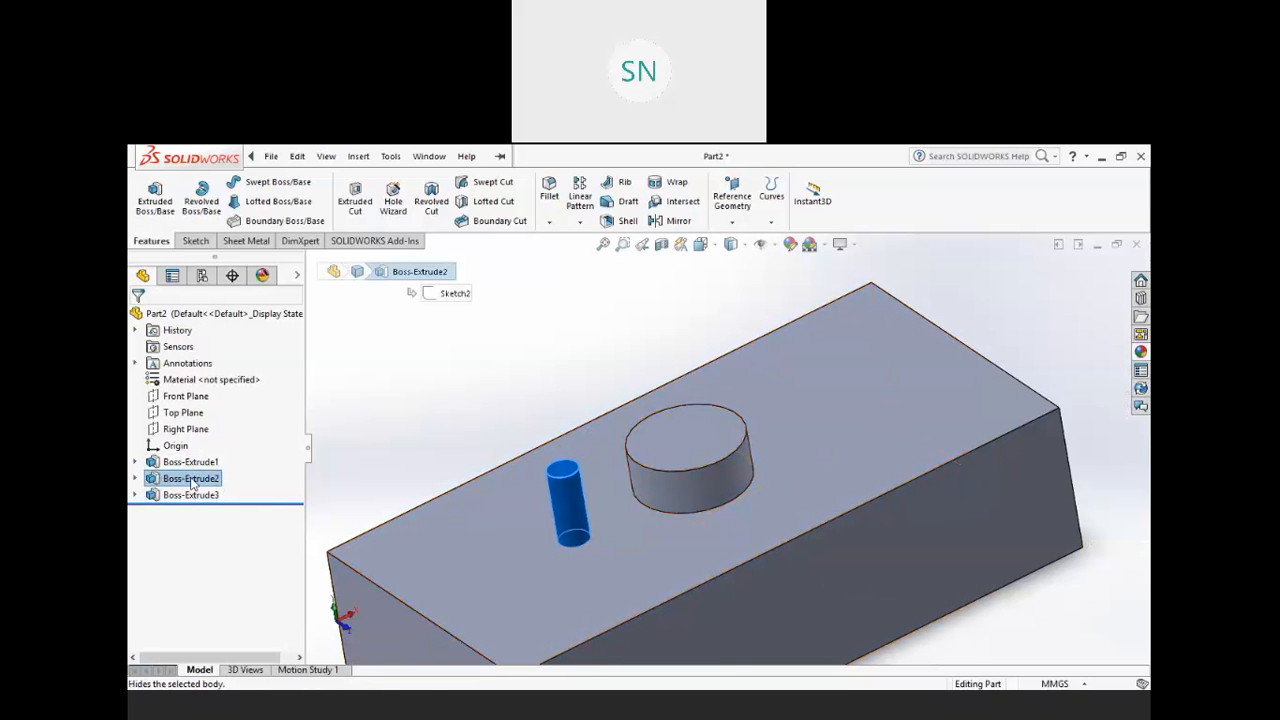
{"action": "left_click", "coordinate": [584, 222]}
{"action": "left_click", "coordinate": [487, 372]}
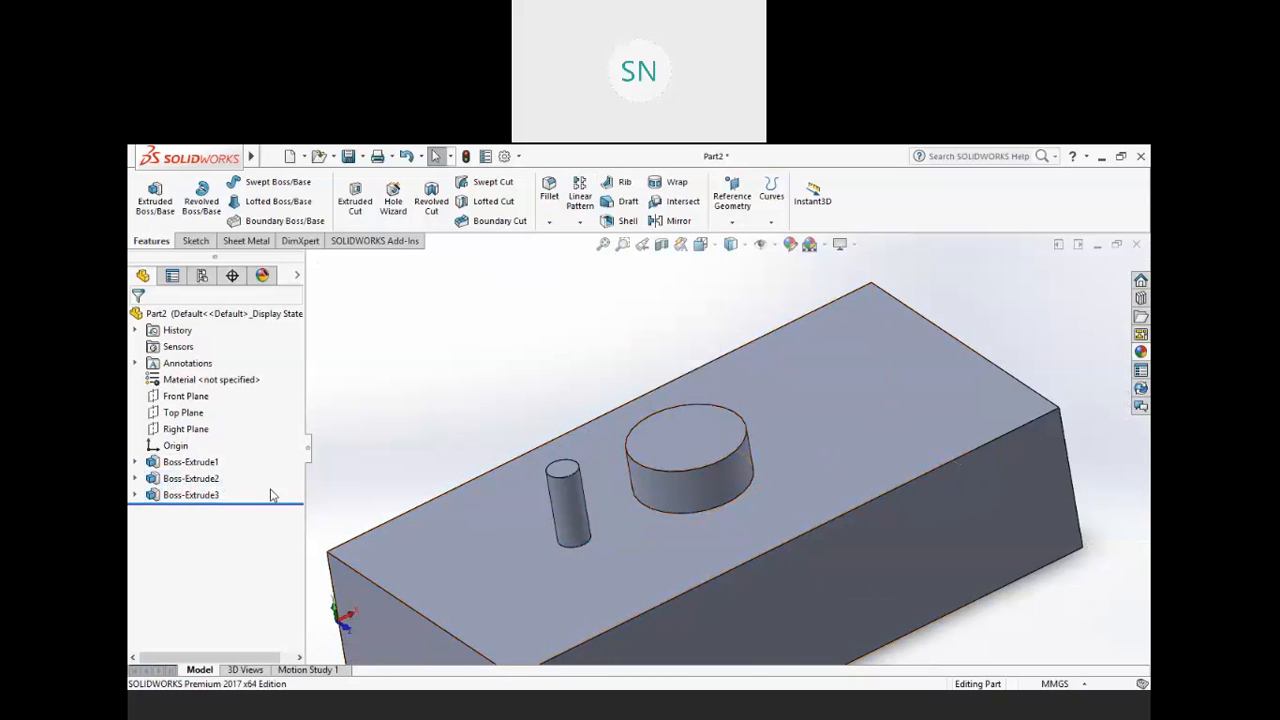
- Start a circular pattern and use the large round boss's side face as its rotation reference
{"action": "left_click", "coordinate": [578, 222]}
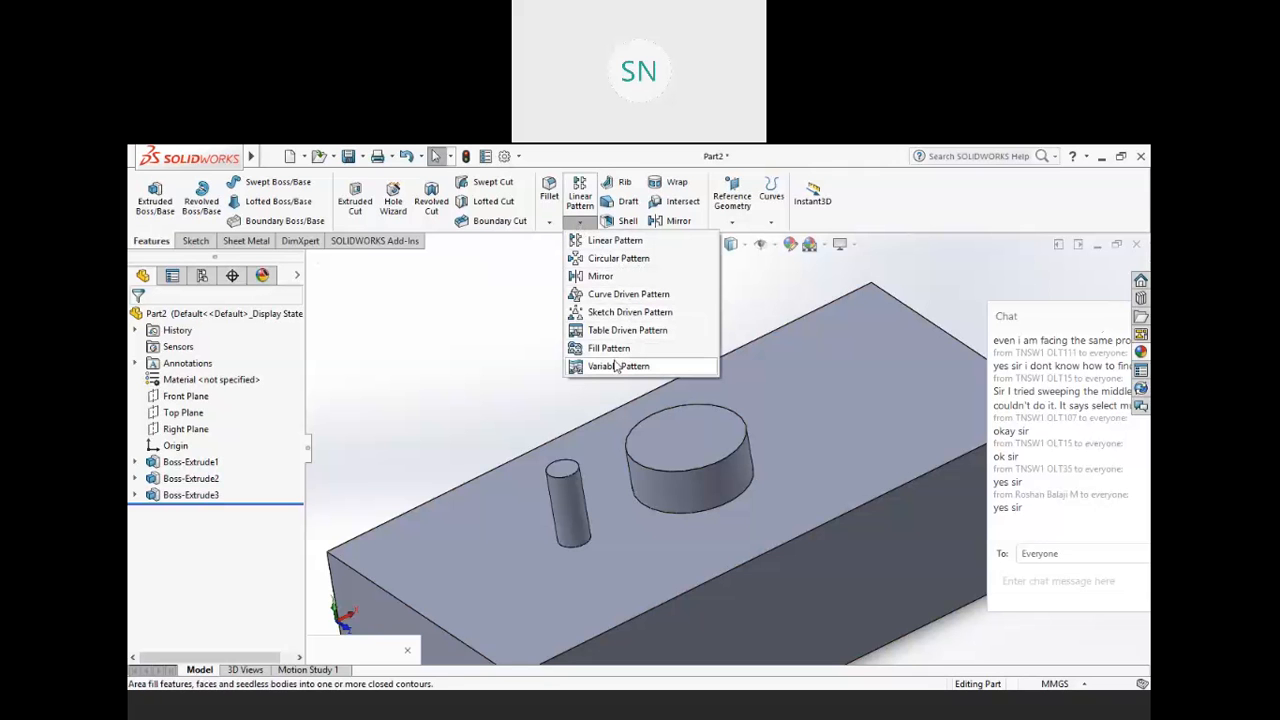
{"action": "left_click", "coordinate": [604, 258]}
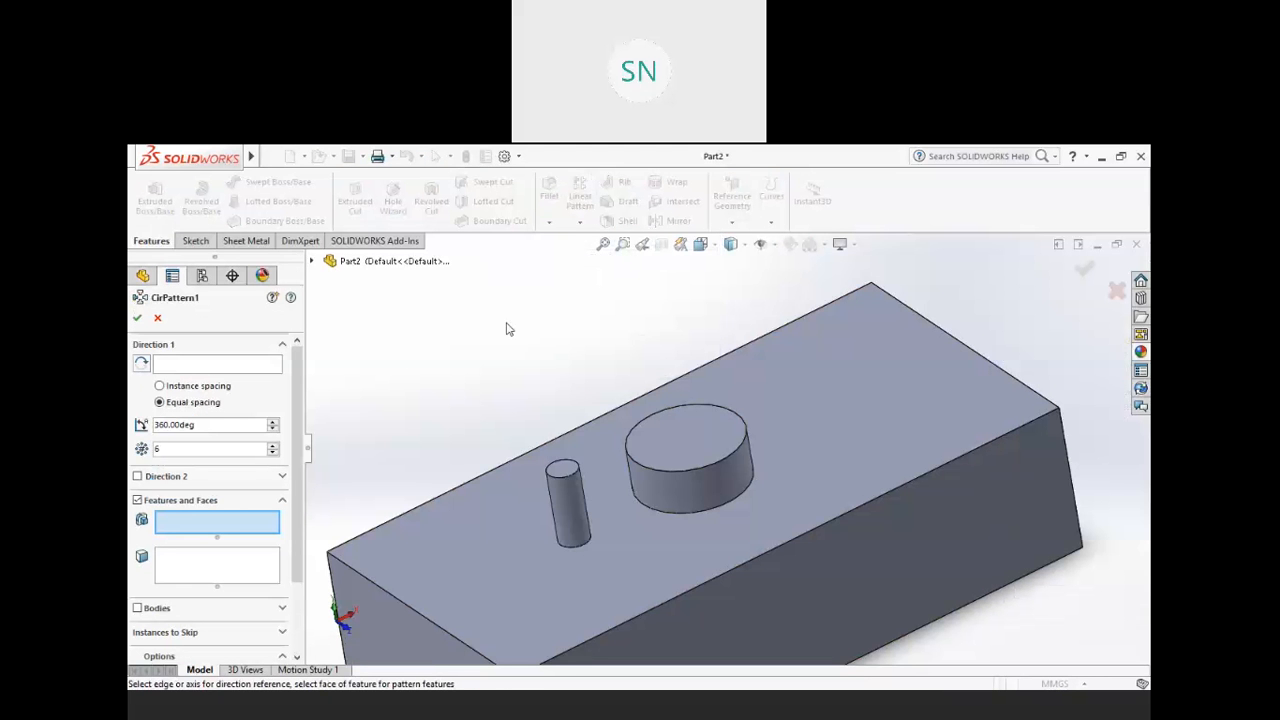
{"action": "left_click", "coordinate": [181, 365]}
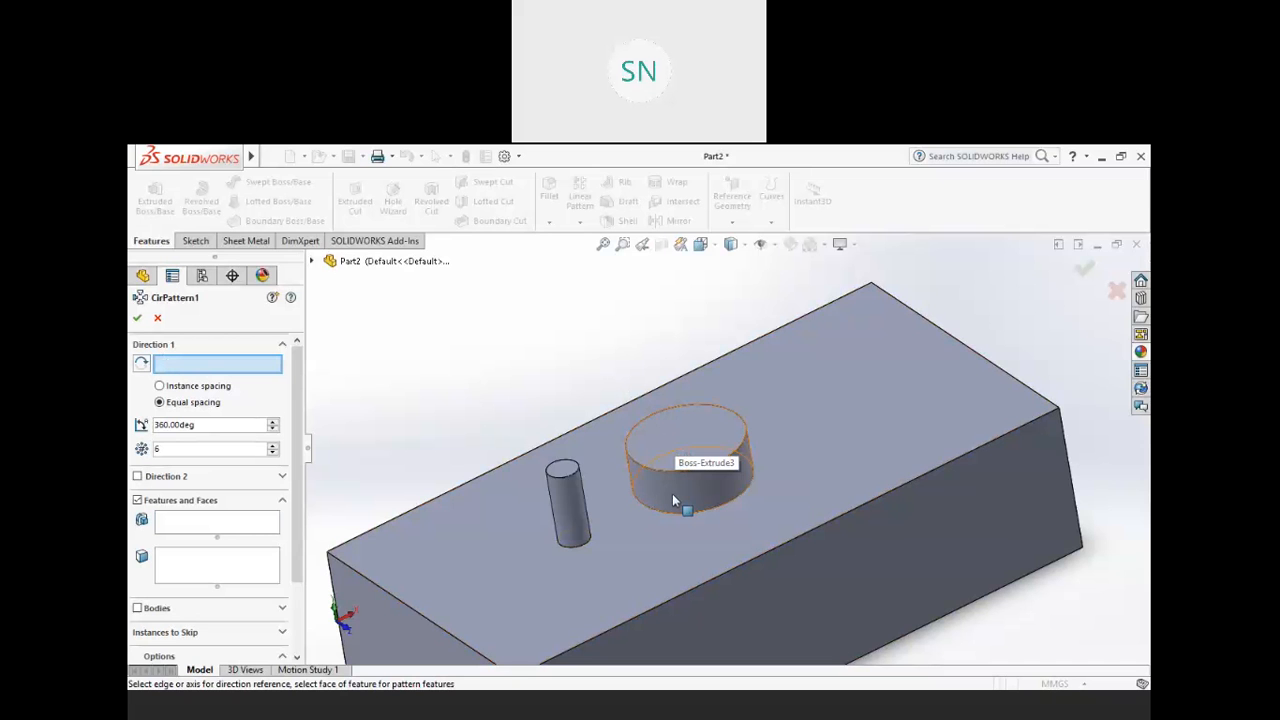
{"action": "left_click", "coordinate": [703, 484]}
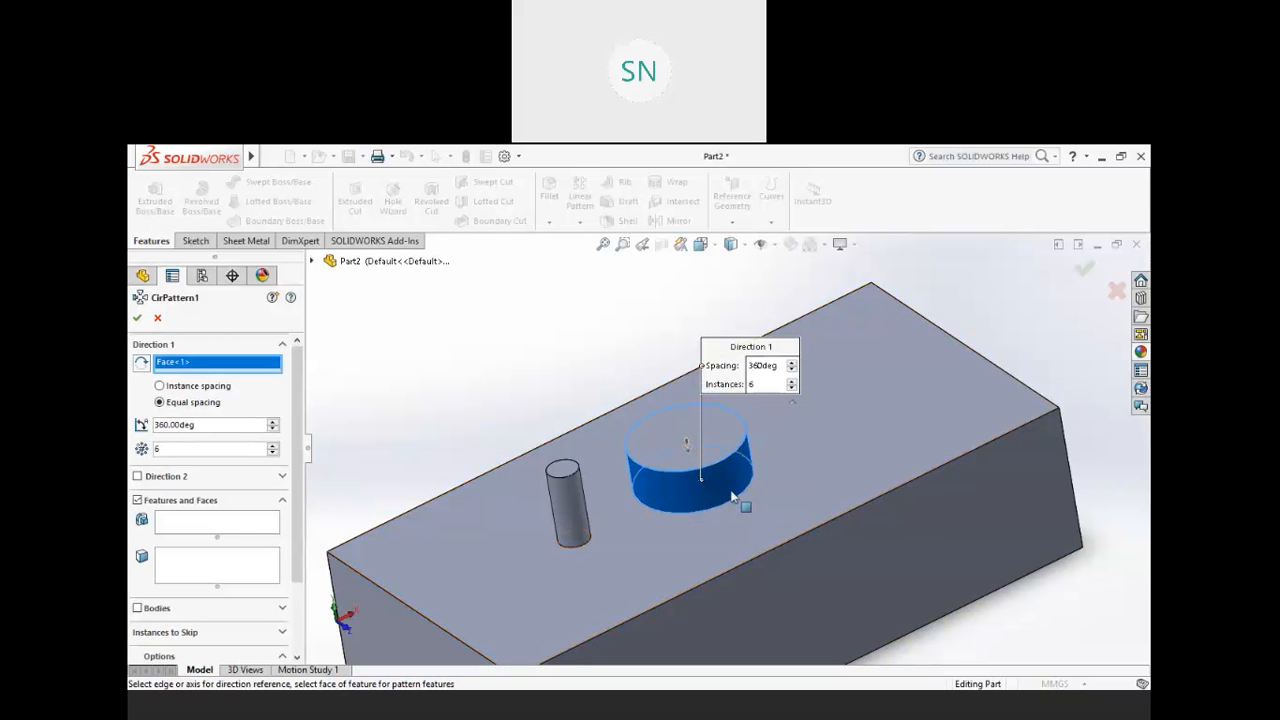
{"action": "middle_click_drag", "start_coordinate": [690, 520], "coordinate": [685, 552]}
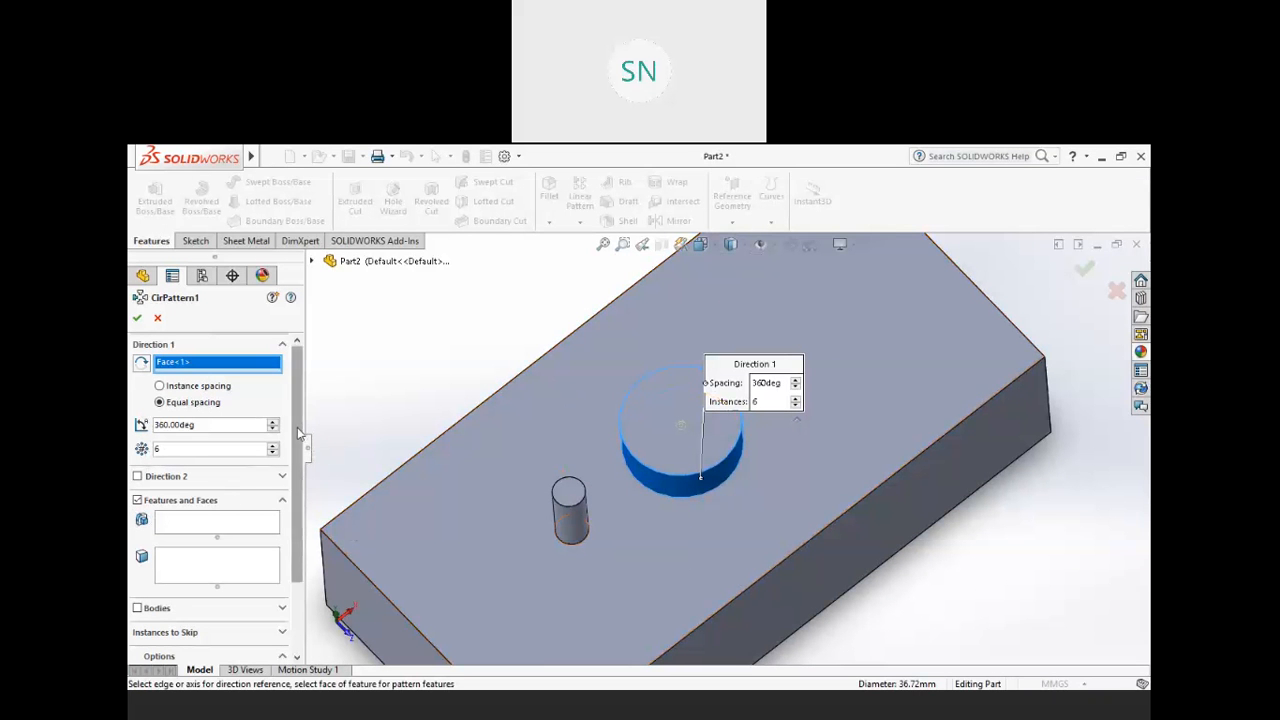
- Choose the small cylinder, Boss-Extrude2, as the feature to repeat in the circular pattern
{"action": "scroll", "coordinate": [292, 458], "scroll_direction": "down", "scroll_amount": 3}
{"action": "middle_click_drag", "start_coordinate": [407, 418], "coordinate": [330, 434]}
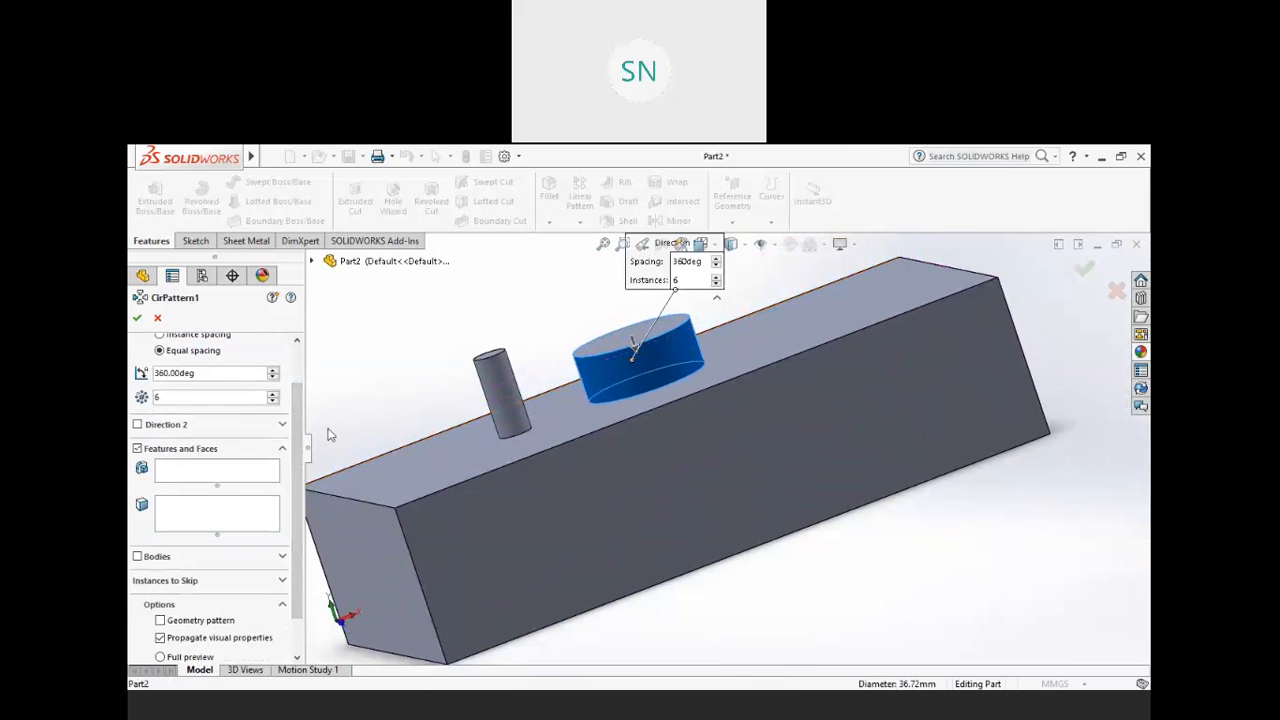
{"action": "left_click", "coordinate": [198, 470]}
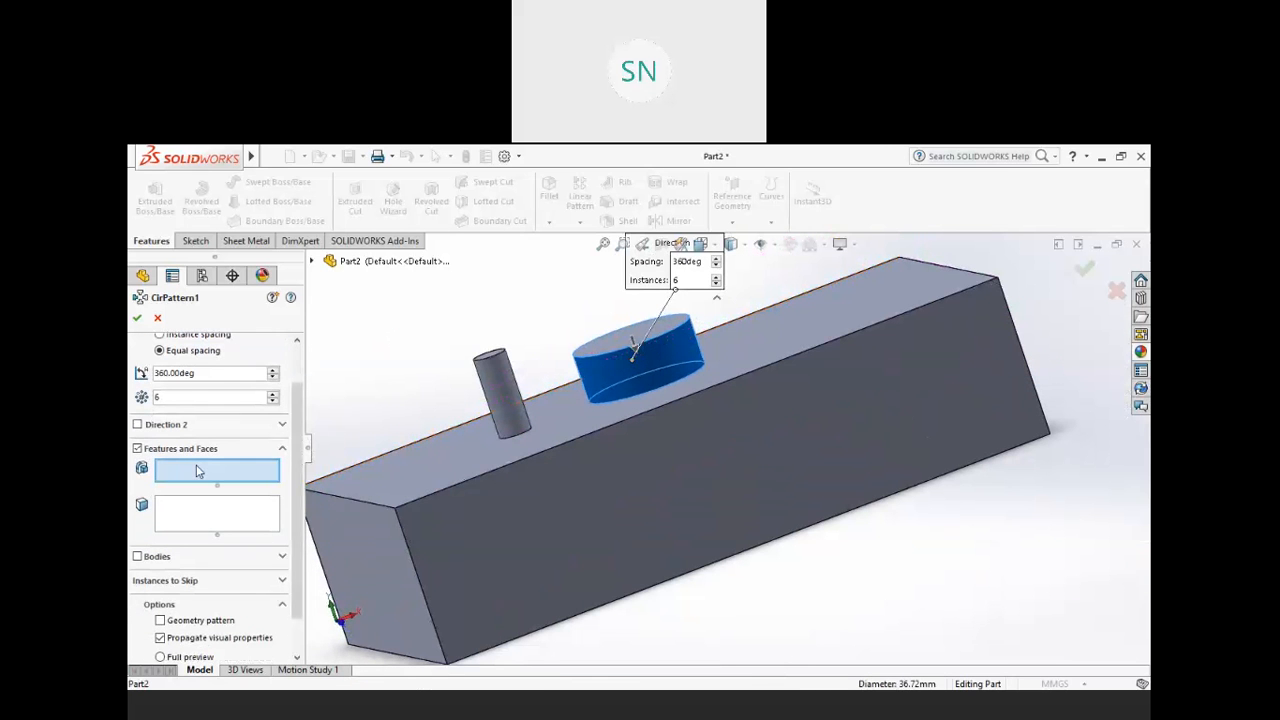
{"action": "left_click", "coordinate": [500, 393]}
{"action": "middle_click_drag", "start_coordinate": [562, 322], "coordinate": [605, 517]}
{"action": "scroll", "coordinate": [605, 517], "scroll_direction": "up", "scroll_amount": 3}
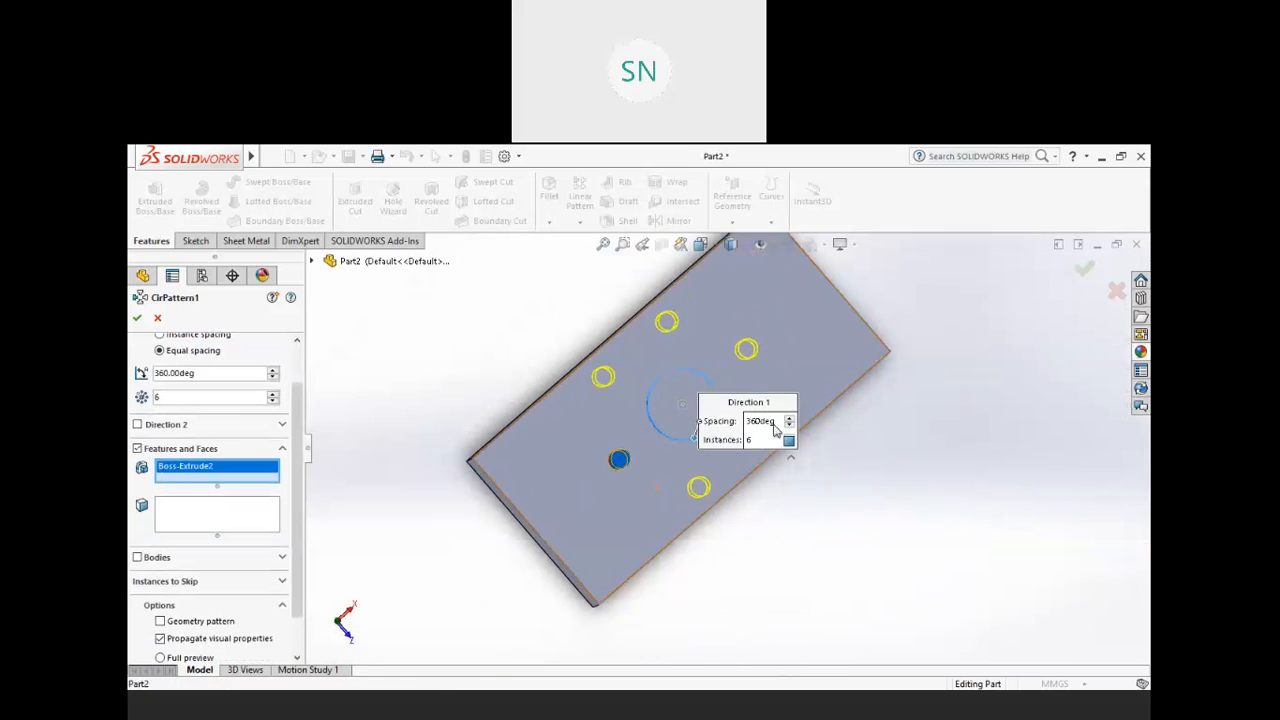
- Increase the circular pattern to 12 instances around the large round boss
{"action": "scroll", "coordinate": [855, 390], "scroll_direction": "down", "scroll_amount": 2}
{"action": "scroll", "coordinate": [852, 391], "scroll_direction": "up", "scroll_amount": 1}
{"action": "middle_click_drag", "start_coordinate": [852, 391], "coordinate": [836, 404]}
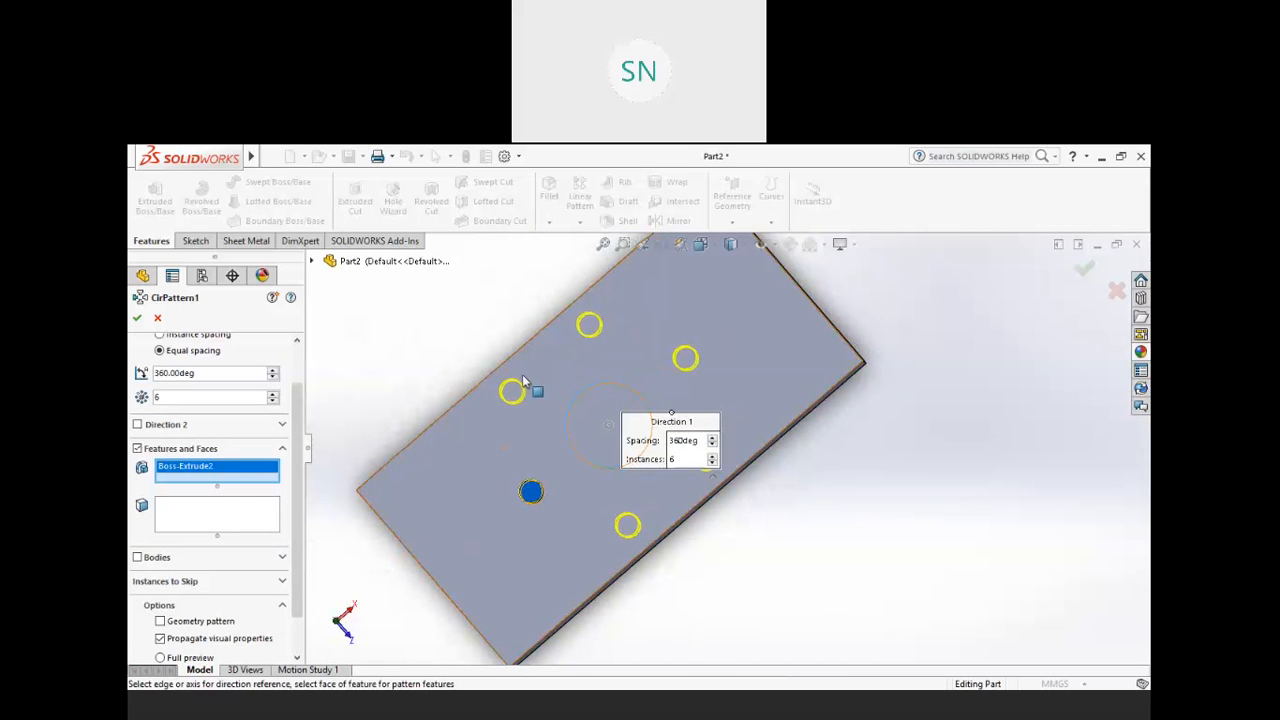
{"action": "left_click", "coordinate": [271, 394]}
{"action": "left_click", "coordinate": [271, 394]}
{"action": "left_click", "coordinate": [271, 394]}
{"action": "left_click", "coordinate": [271, 394]}
{"action": "left_click", "coordinate": [272, 394]}
{"action": "left_click", "coordinate": [272, 394]}
- Set the circular pattern's total angle to 180 degrees with equal spacing
{"action": "scroll", "coordinate": [270, 418], "scroll_direction": "up", "scroll_amount": 1}
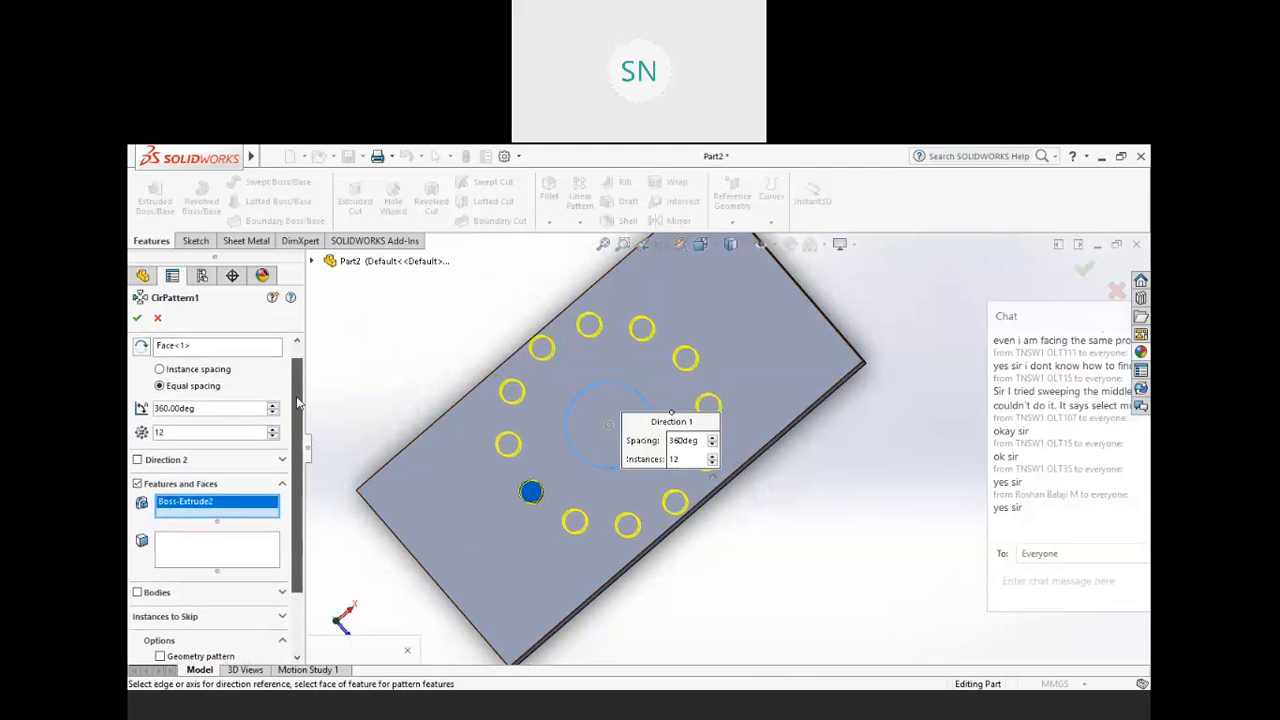
{"action": "left_click_drag", "start_coordinate": [219, 408], "coordinate": [138, 415]}
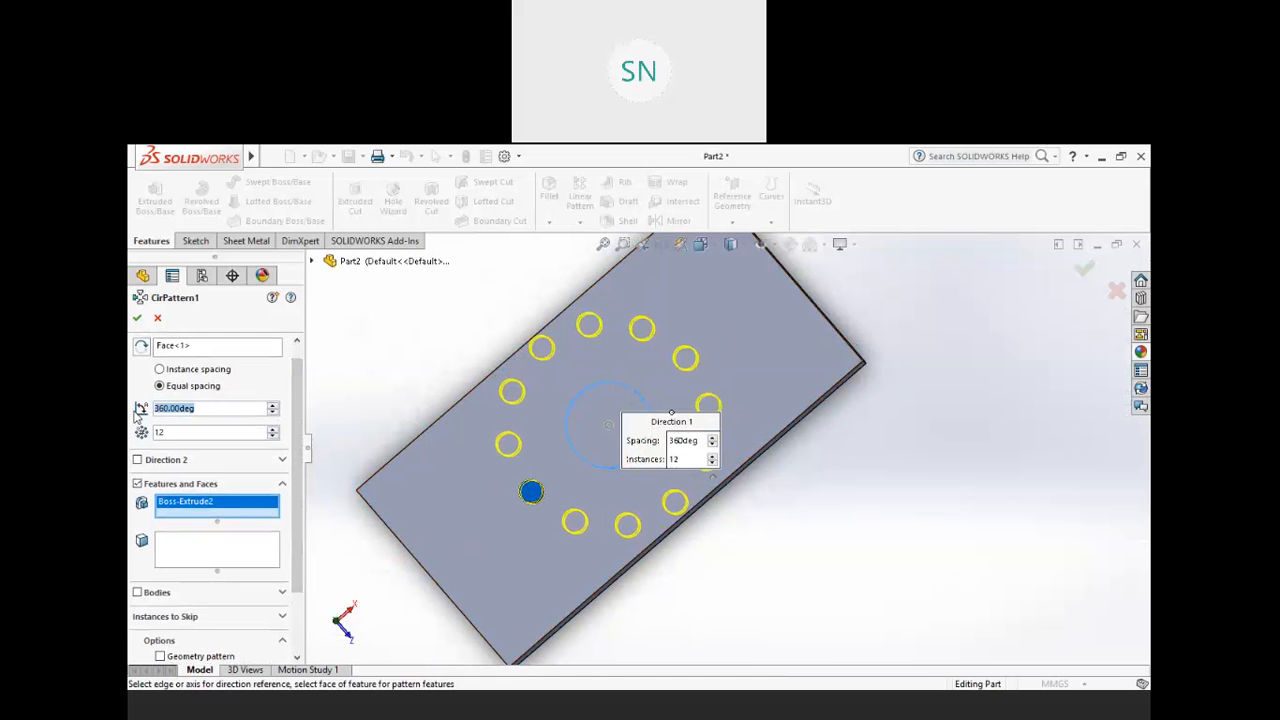
{"action": "type", "text": "1"}
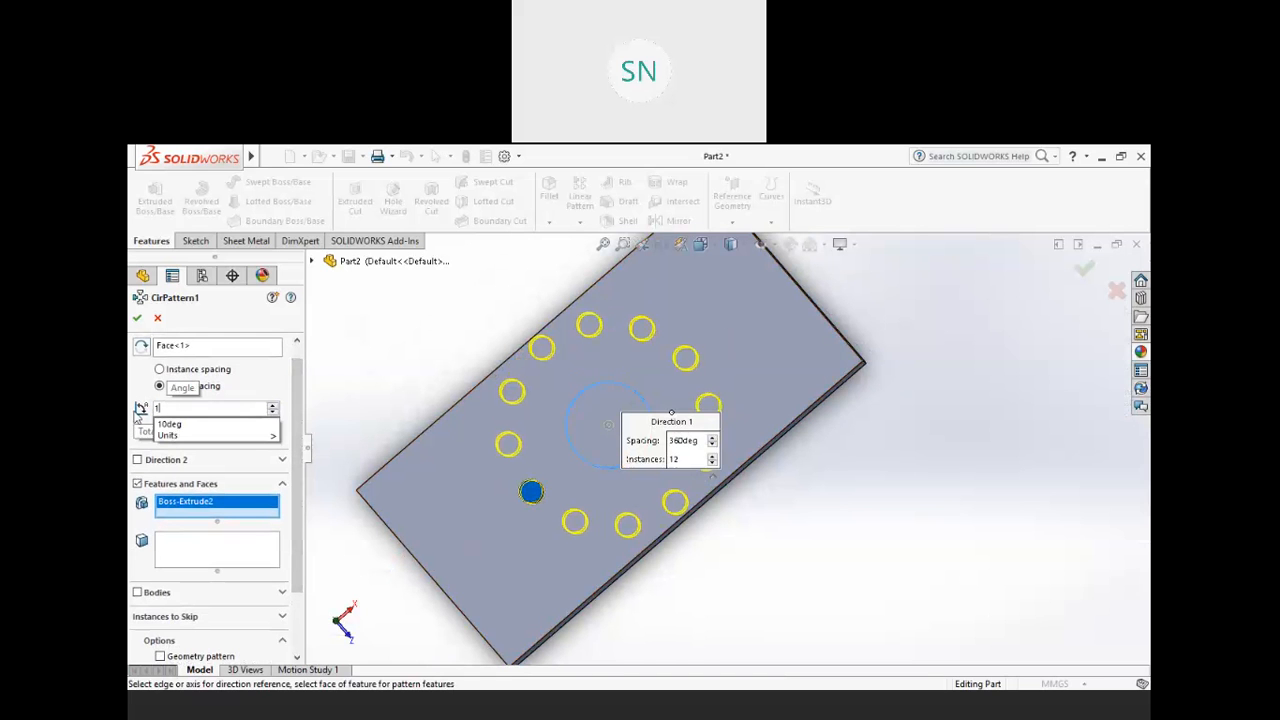
{"action": "type", "text": "80"}
{"action": "key", "text": "Return"}
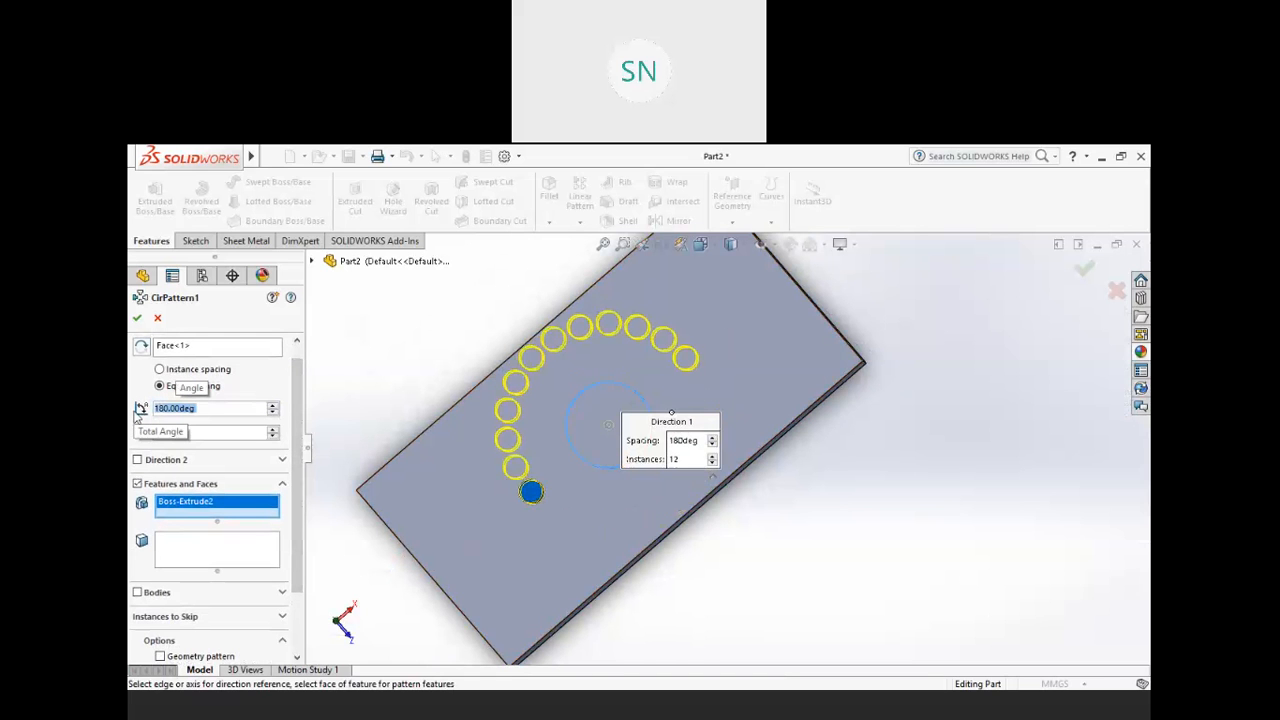
- Set the circular pattern's total angle to 270 degrees
{"action": "type", "text": "270"}
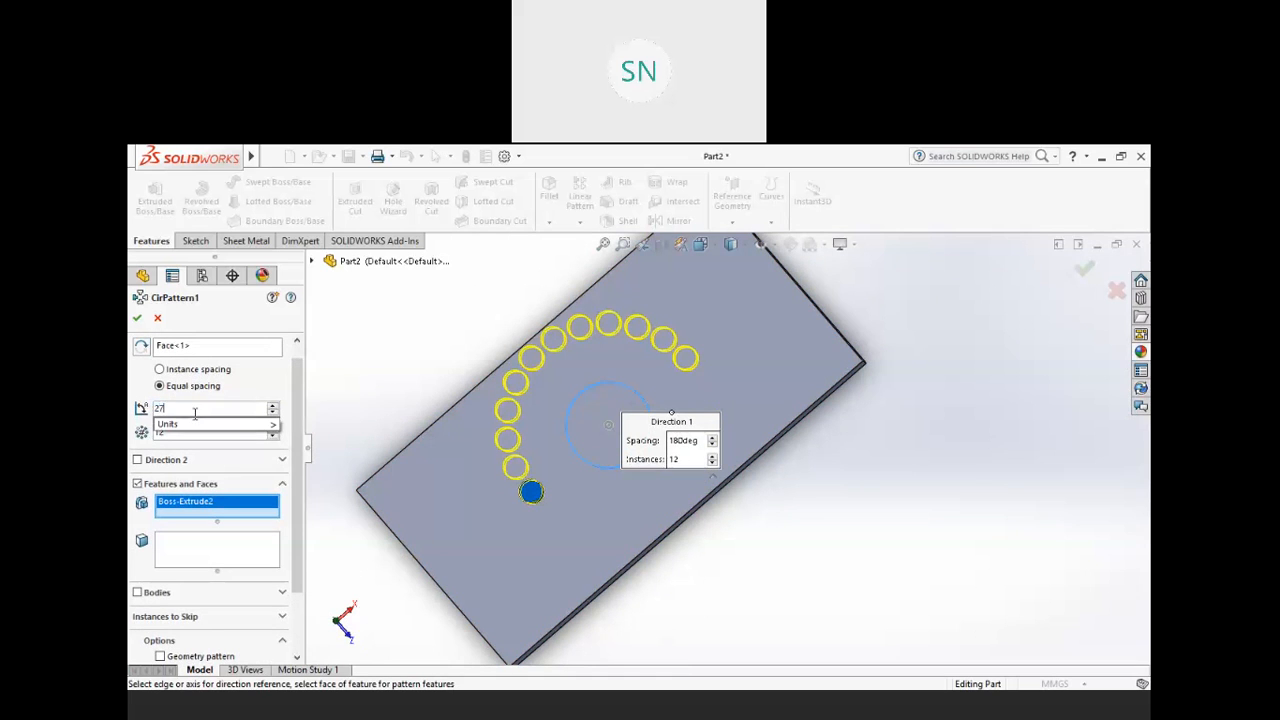
{"action": "key", "text": "Return"}
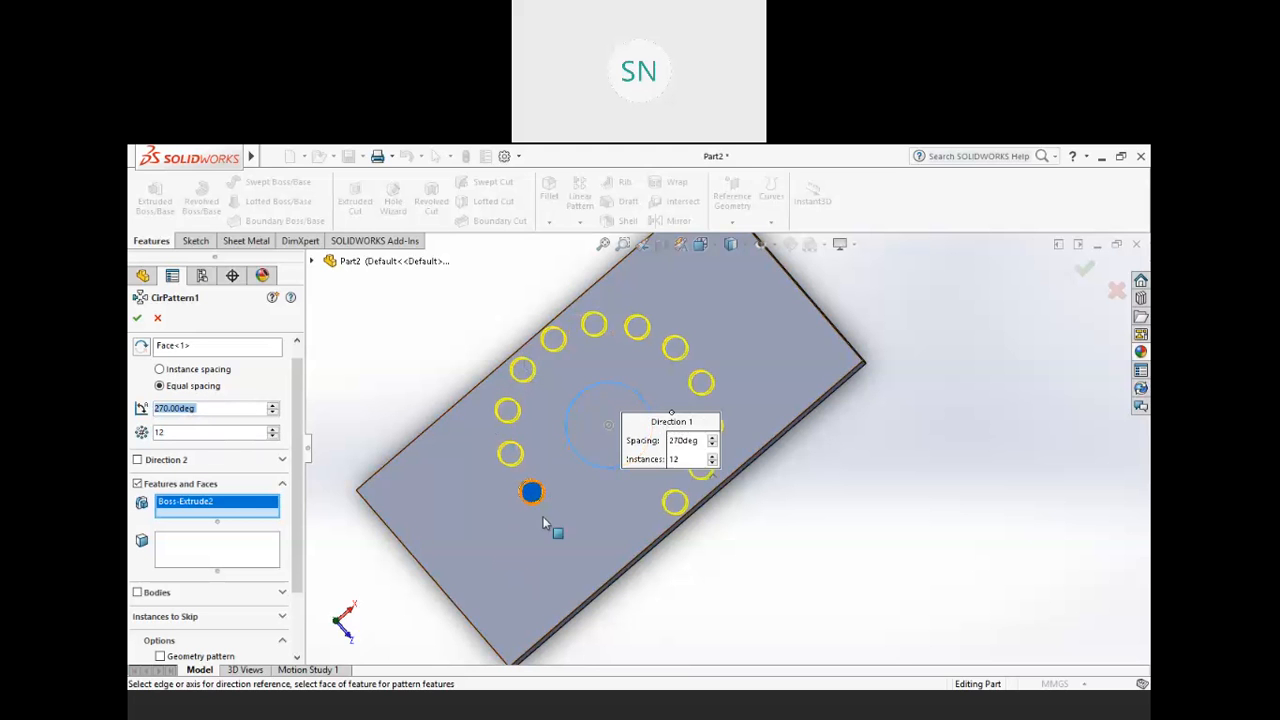
{"action": "left_click", "coordinate": [142, 346]}
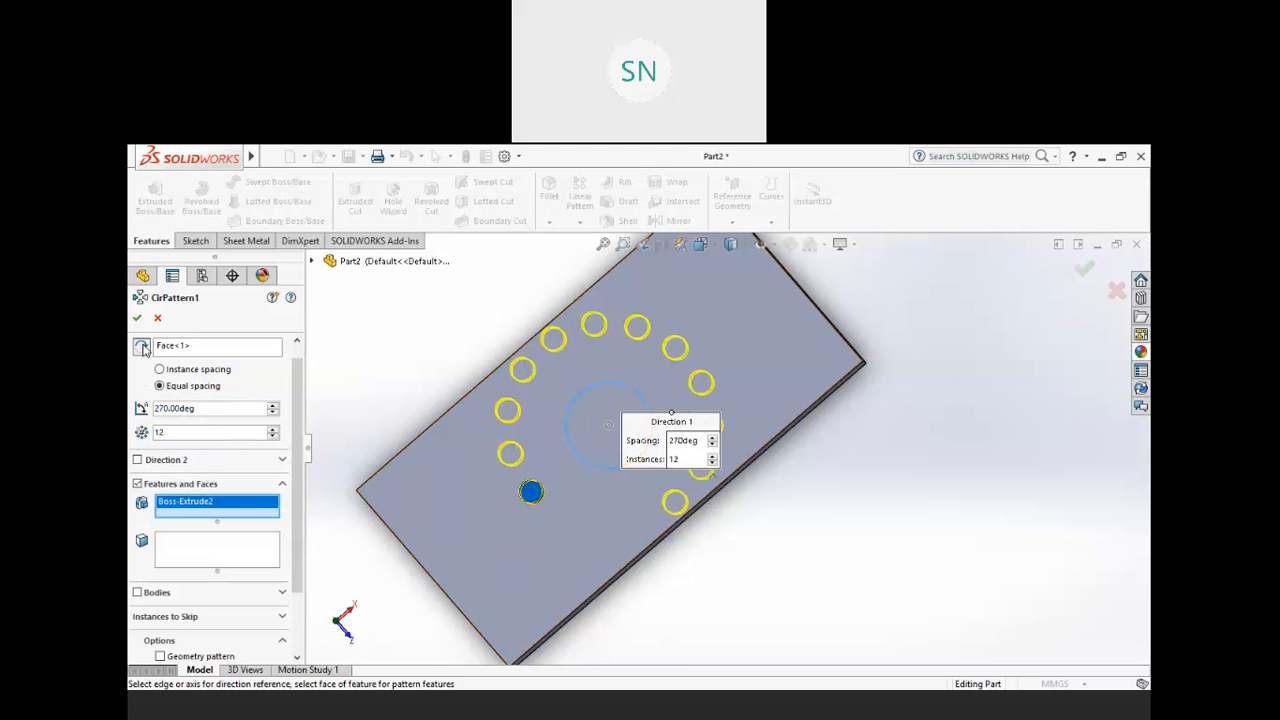
{"action": "left_click", "coordinate": [142, 346]}
- Set the circular pattern's total angle to 360 degrees for a full ring of cylinders
{"action": "left_click_drag", "start_coordinate": [203, 411], "coordinate": [131, 403]}
{"action": "type", "text": "360"}
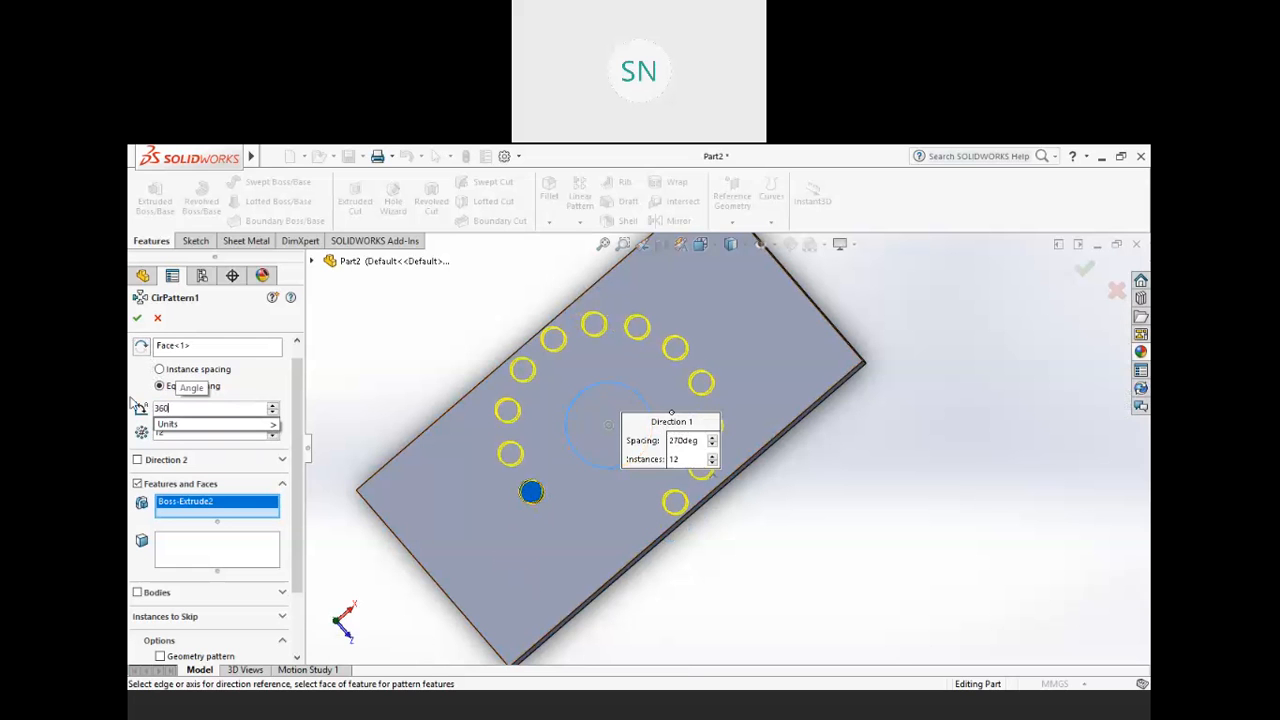
{"action": "key", "text": "Return"}
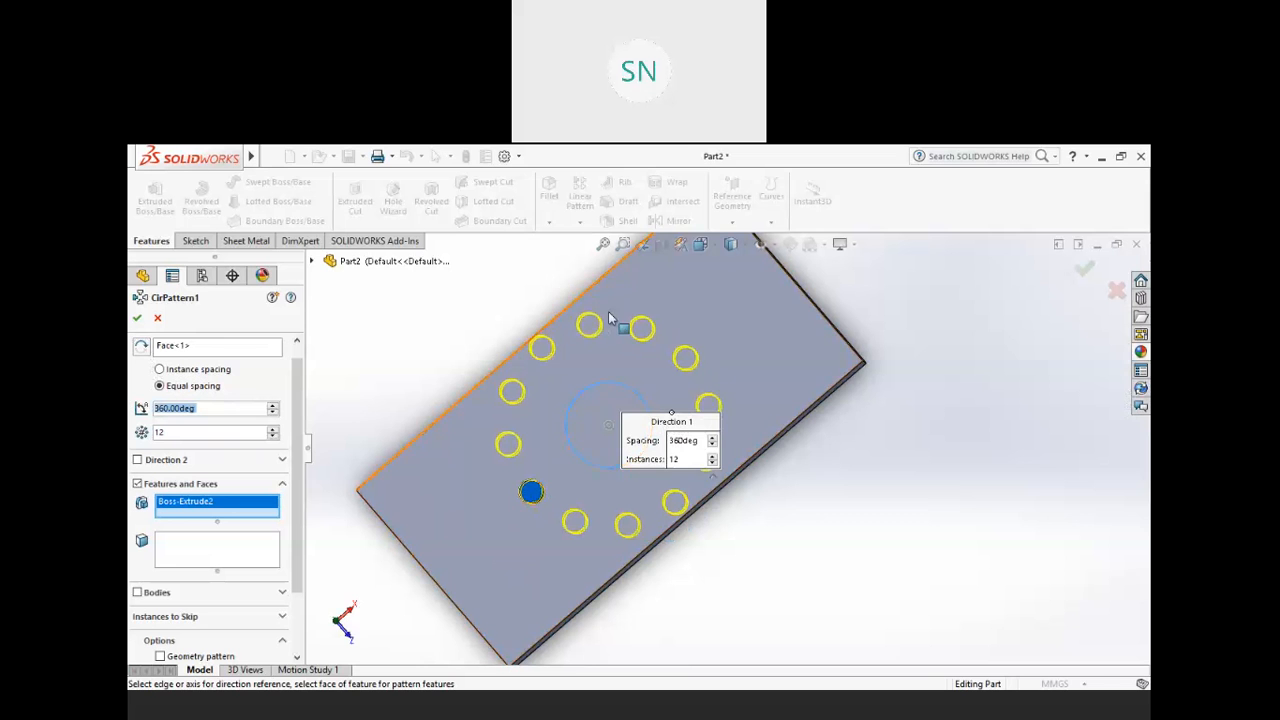
- Skip instances 3, 6, 9 and 12 of the circular pattern and complete the feature
{"action": "scroll", "coordinate": [295, 470], "scroll_direction": "down", "scroll_amount": 2}
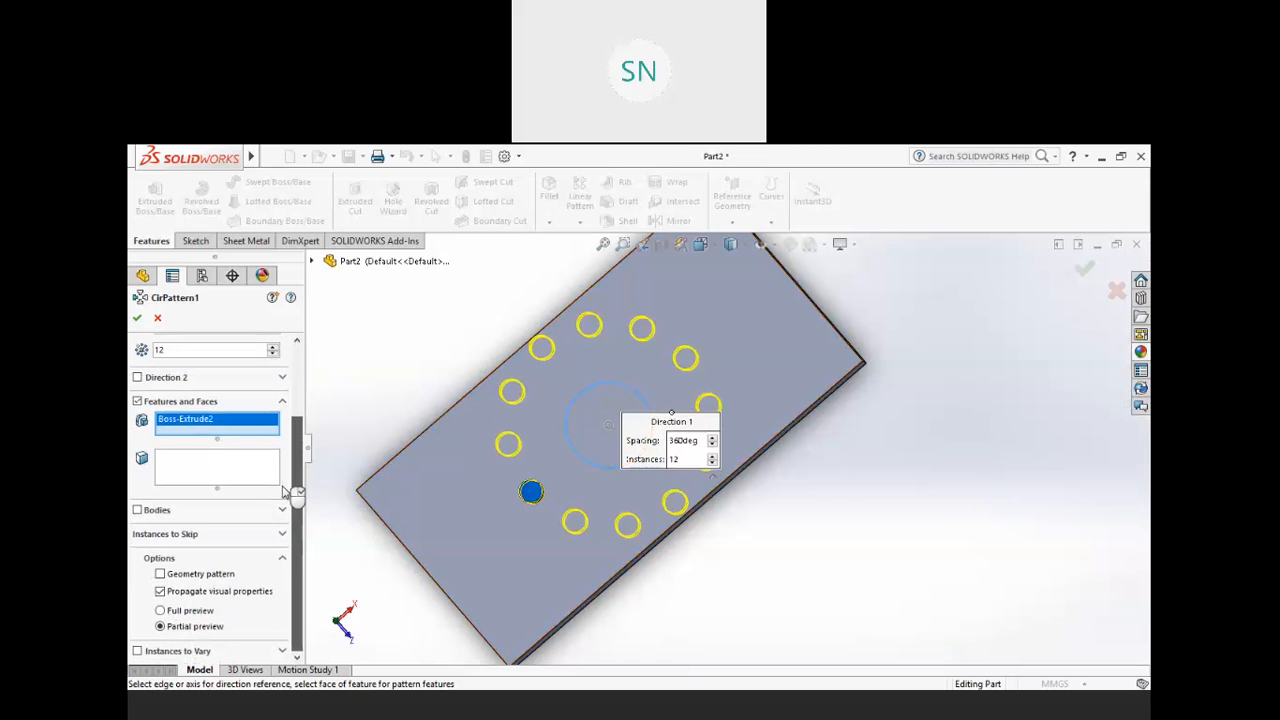
{"action": "left_click", "coordinate": [142, 538]}
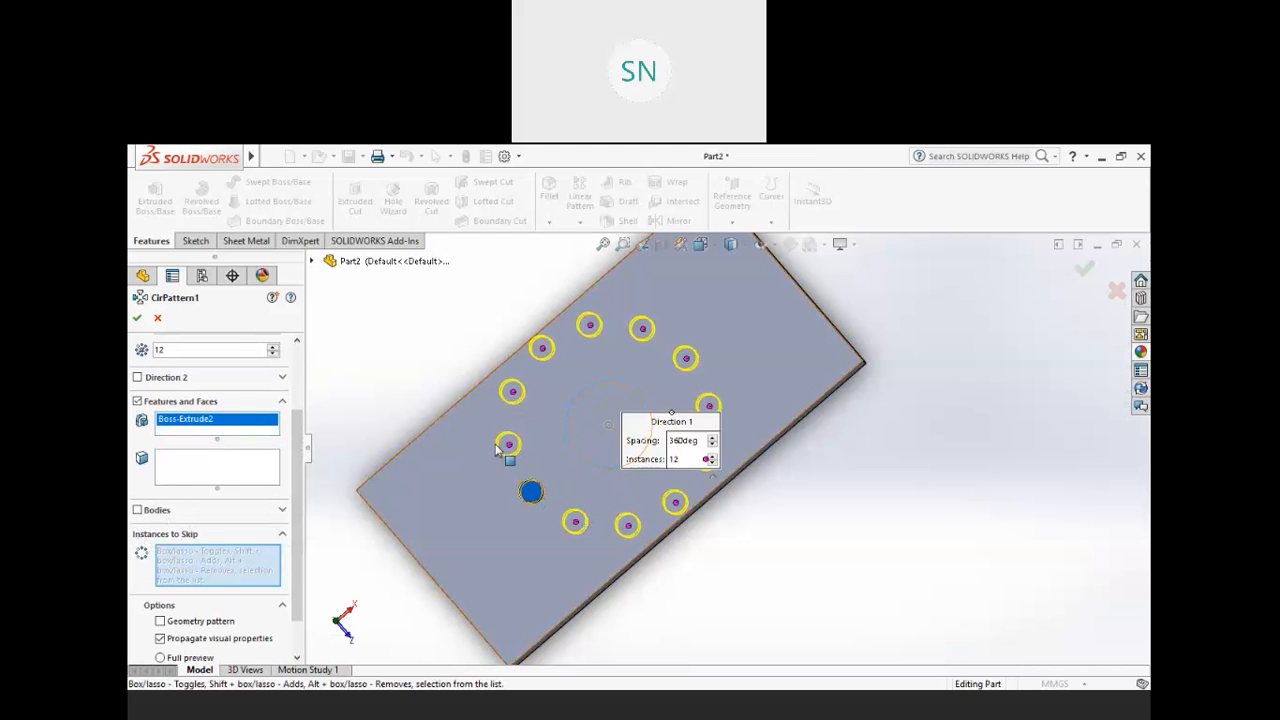
{"action": "left_click", "coordinate": [512, 393]}
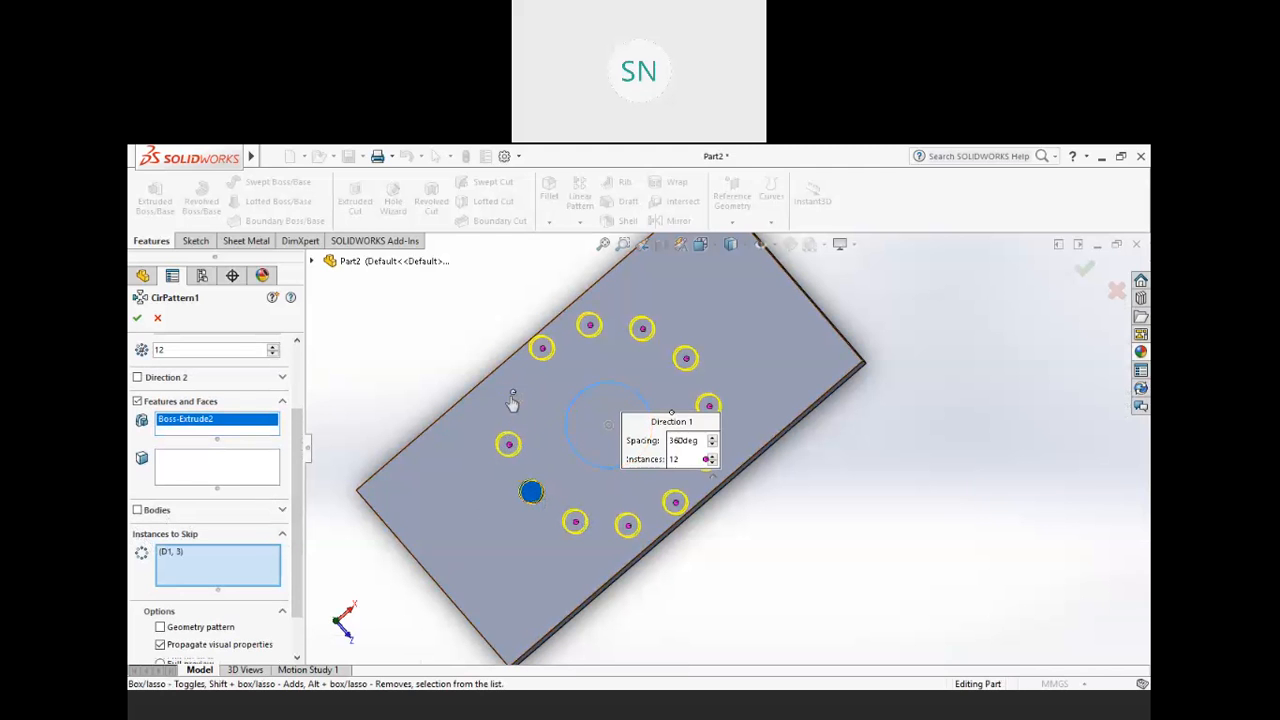
{"action": "left_click", "coordinate": [642, 340]}
{"action": "left_click_drag", "start_coordinate": [690, 431], "coordinate": [800, 278]}
{"action": "left_click", "coordinate": [705, 459]}
{"action": "left_click", "coordinate": [575, 521]}
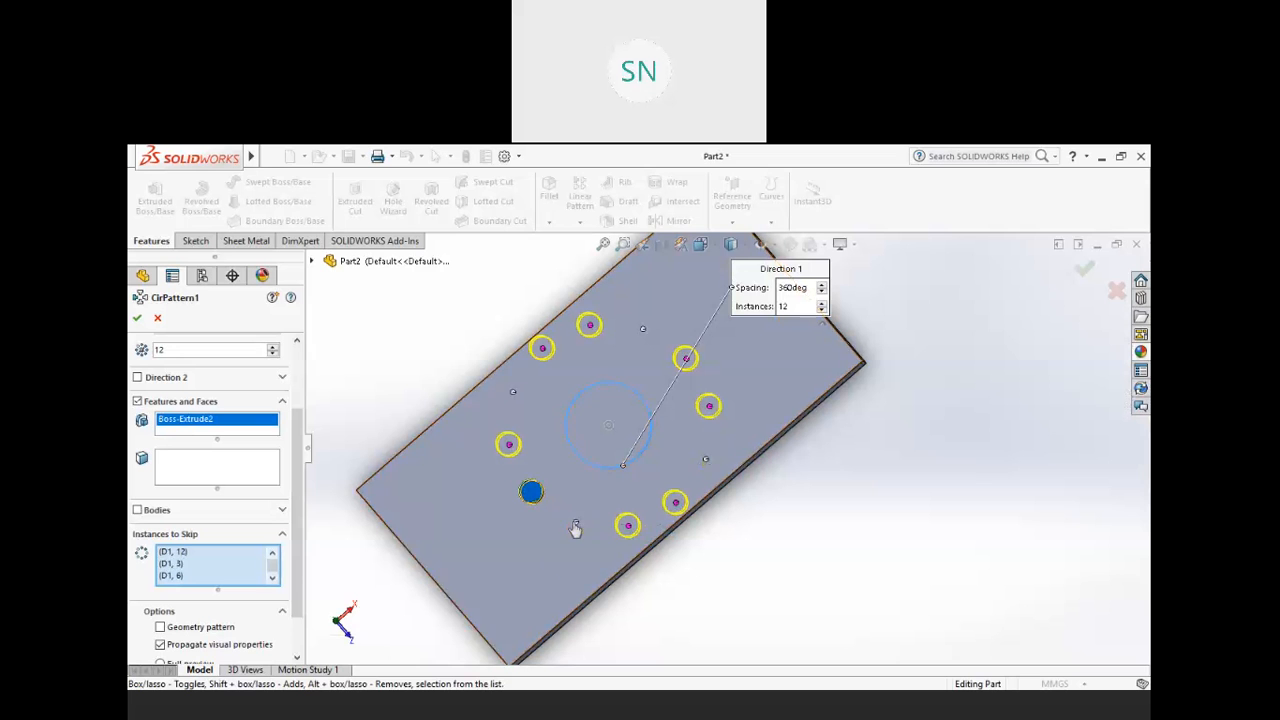
{"action": "left_click", "coordinate": [137, 318]}
{"action": "middle_click_drag", "start_coordinate": [625, 529], "coordinate": [634, 400]}
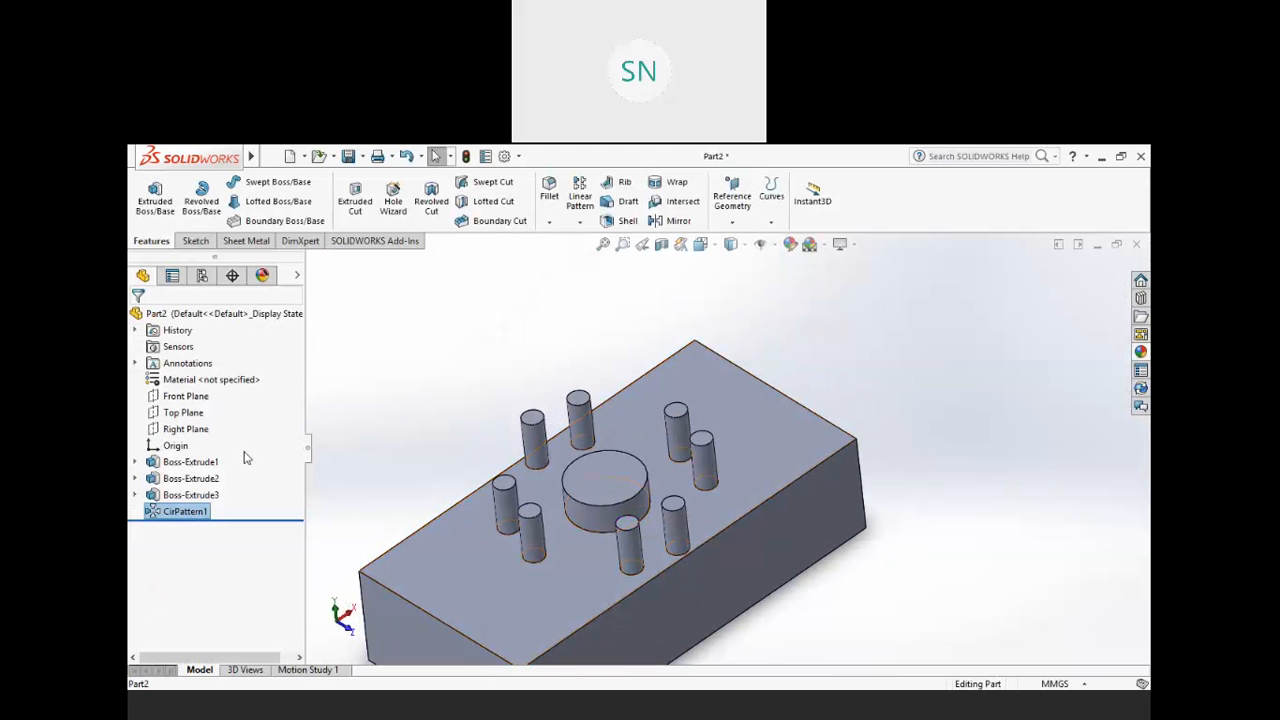
- Delete the large round boss, Boss-Extrude3, together with the circular pattern that depends on it
{"action": "left_click", "coordinate": [172, 496]}
{"action": "right_click", "coordinate": [174, 498]}
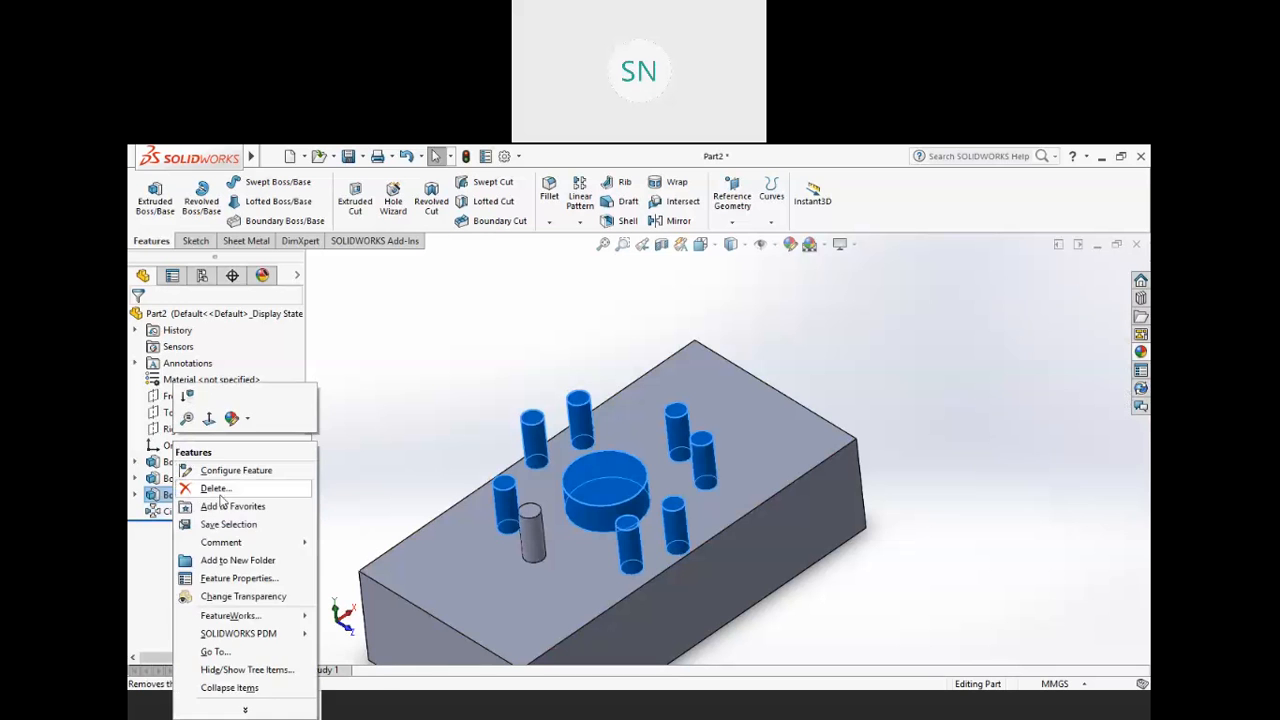
{"action": "left_click", "coordinate": [214, 489]}
{"action": "left_click", "coordinate": [712, 323]}
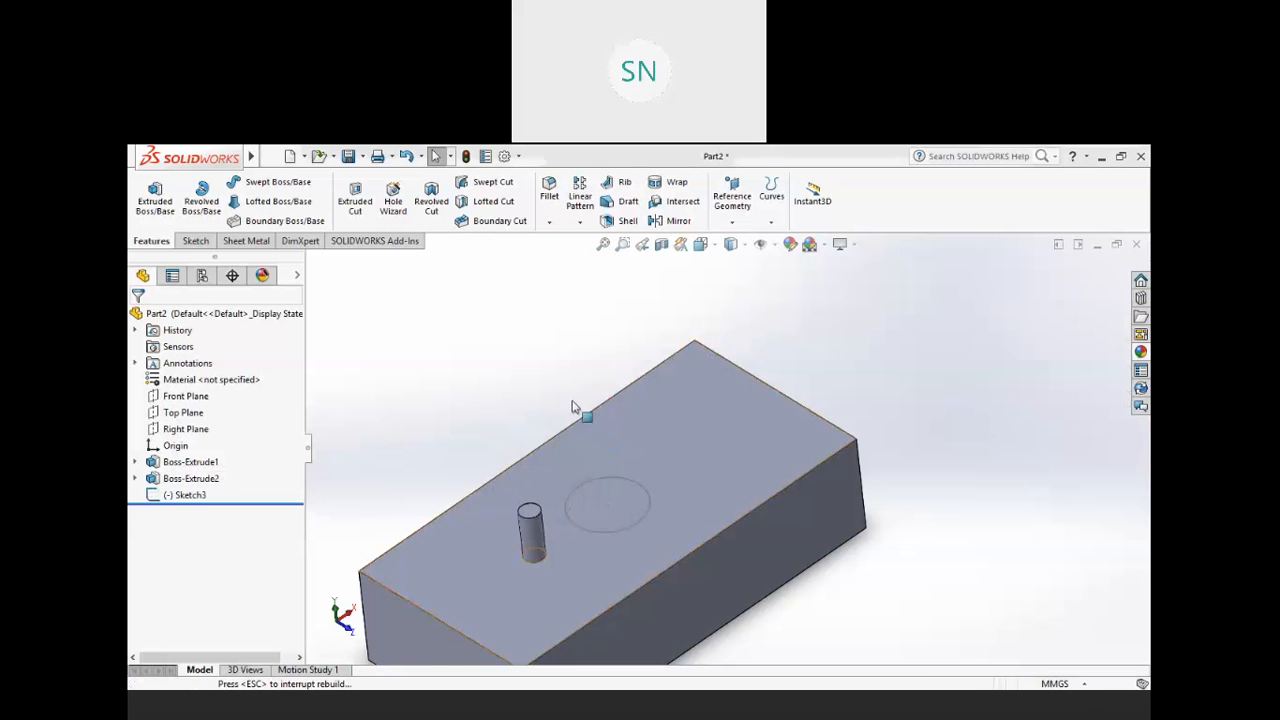
- For a new extruded boss, sketch a closed seven-sided profile with one zigzag side on the block's top face, between its short end and the small cylinder
{"action": "middle_click_drag", "start_coordinate": [500, 379], "coordinate": [660, 440]}
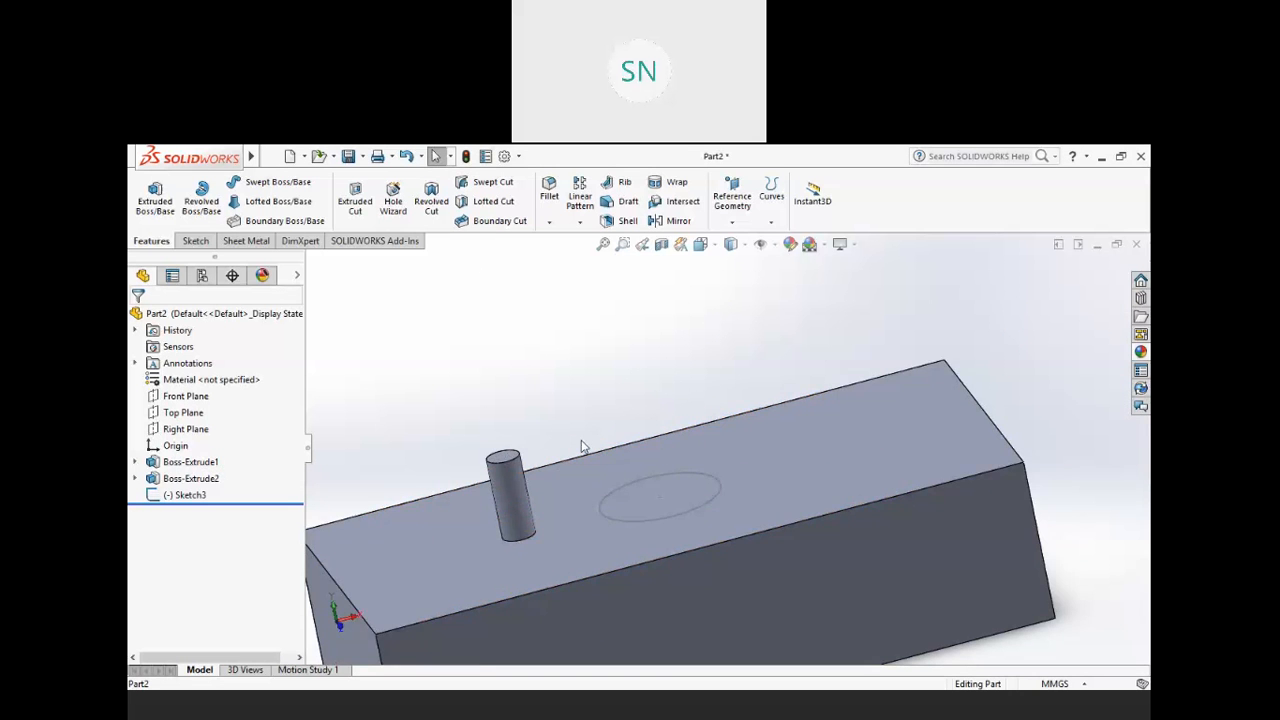
{"action": "scroll", "coordinate": [585, 442], "scroll_direction": "up", "scroll_amount": 2}
{"action": "middle_click_drag", "start_coordinate": [603, 448], "coordinate": [612, 454]}
{"action": "left_click", "coordinate": [155, 197]}
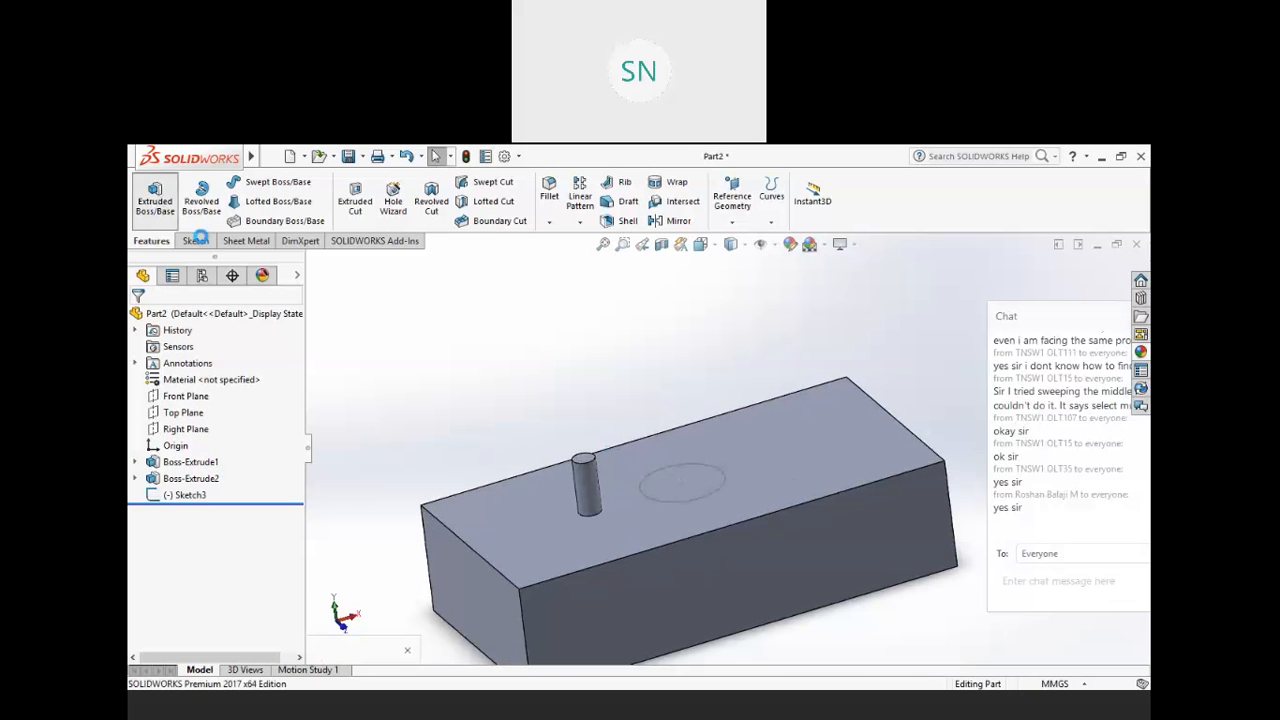
{"action": "left_click", "coordinate": [513, 527]}
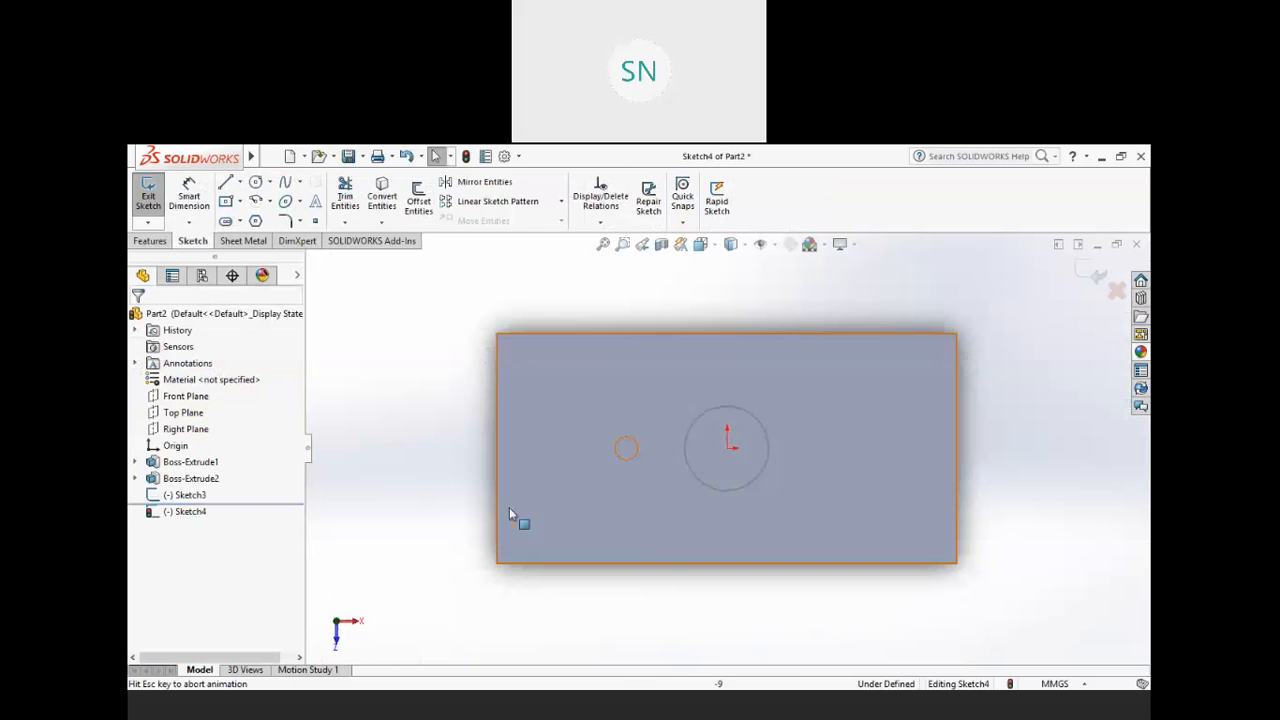
{"action": "left_click", "coordinate": [225, 182]}
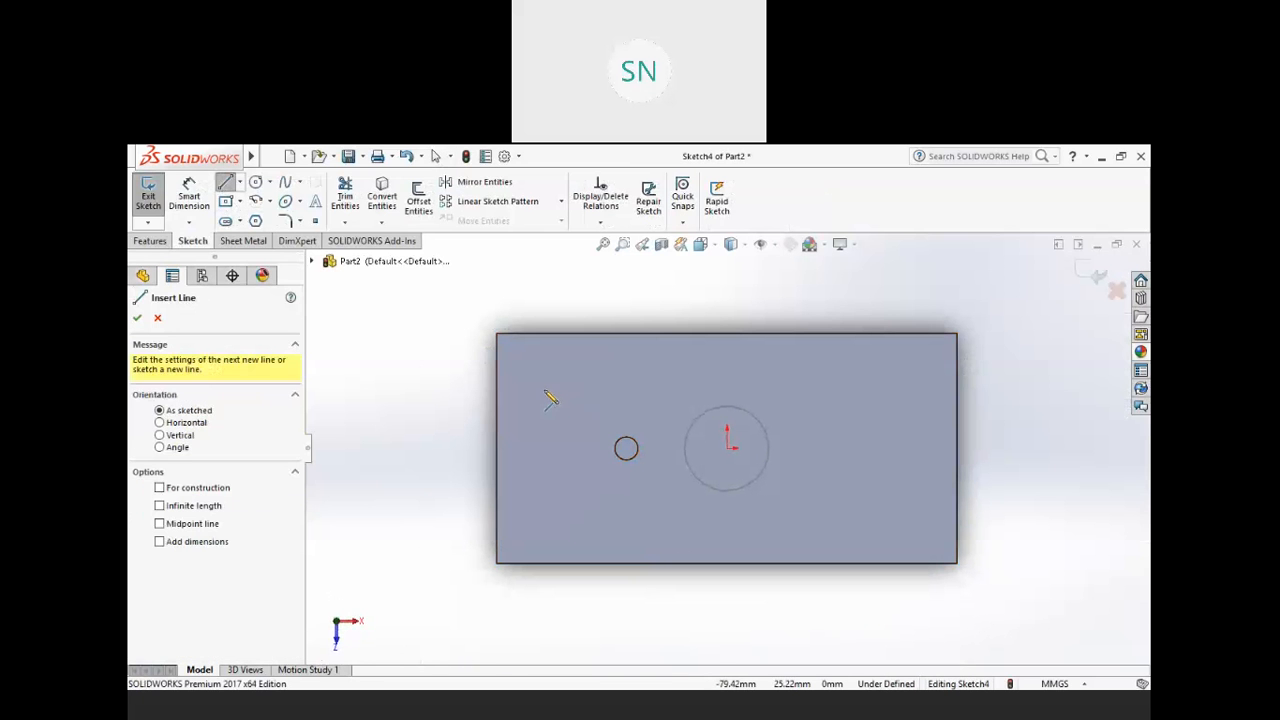
{"action": "left_click", "coordinate": [539, 389]}
{"action": "left_click", "coordinate": [573, 387]}
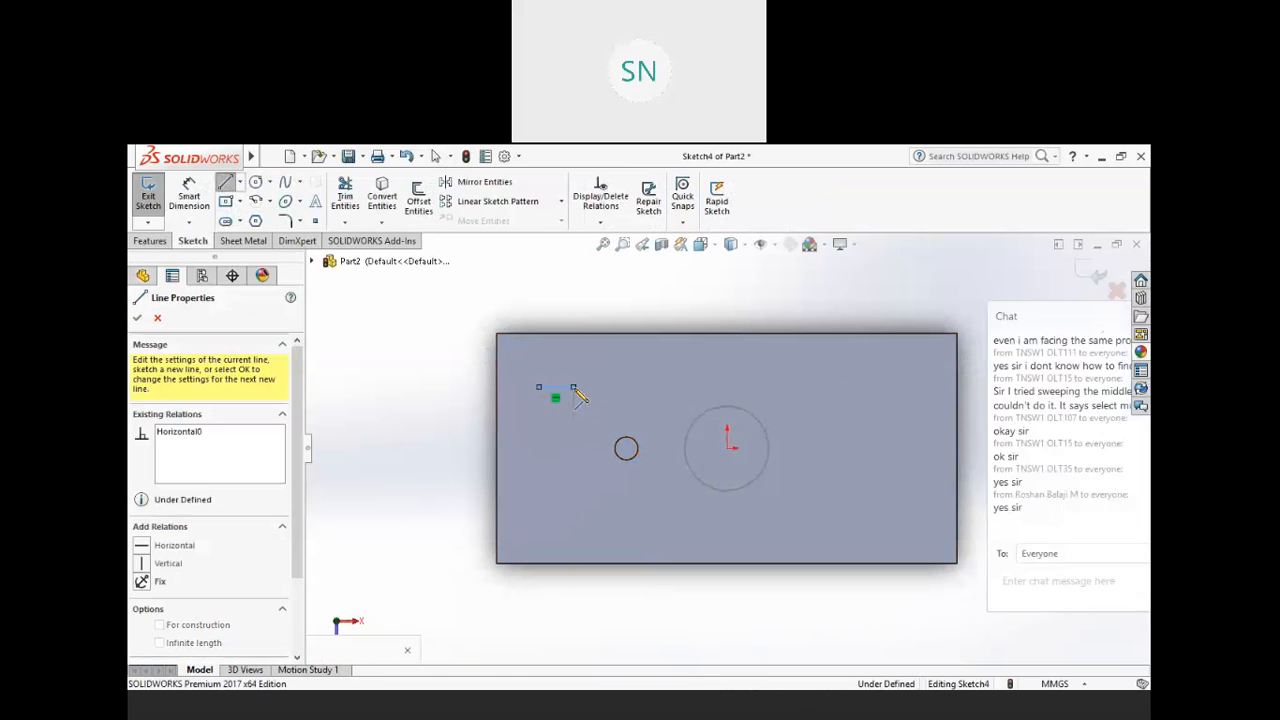
{"action": "left_click", "coordinate": [573, 471]}
{"action": "left_click", "coordinate": [531, 471]}
{"action": "left_click", "coordinate": [553, 451]}
{"action": "left_click", "coordinate": [519, 430]}
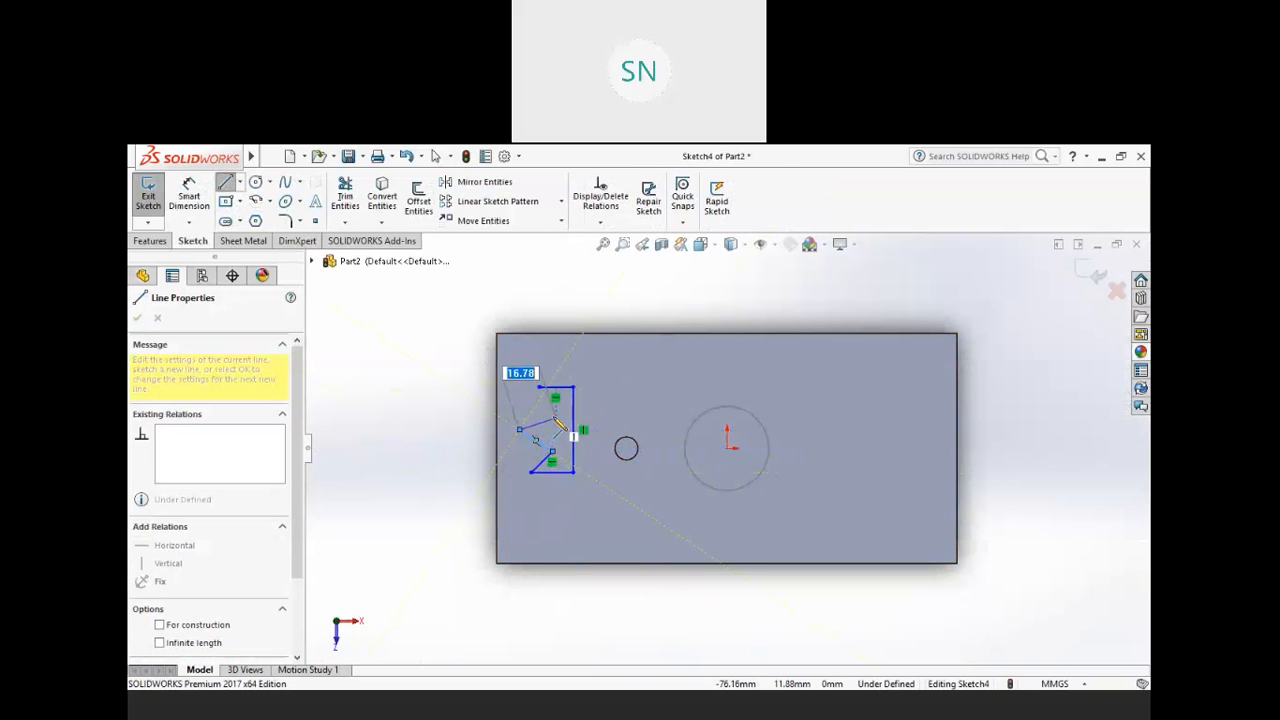
{"action": "left_click", "coordinate": [556, 415]}
{"action": "left_click", "coordinate": [539, 387]}
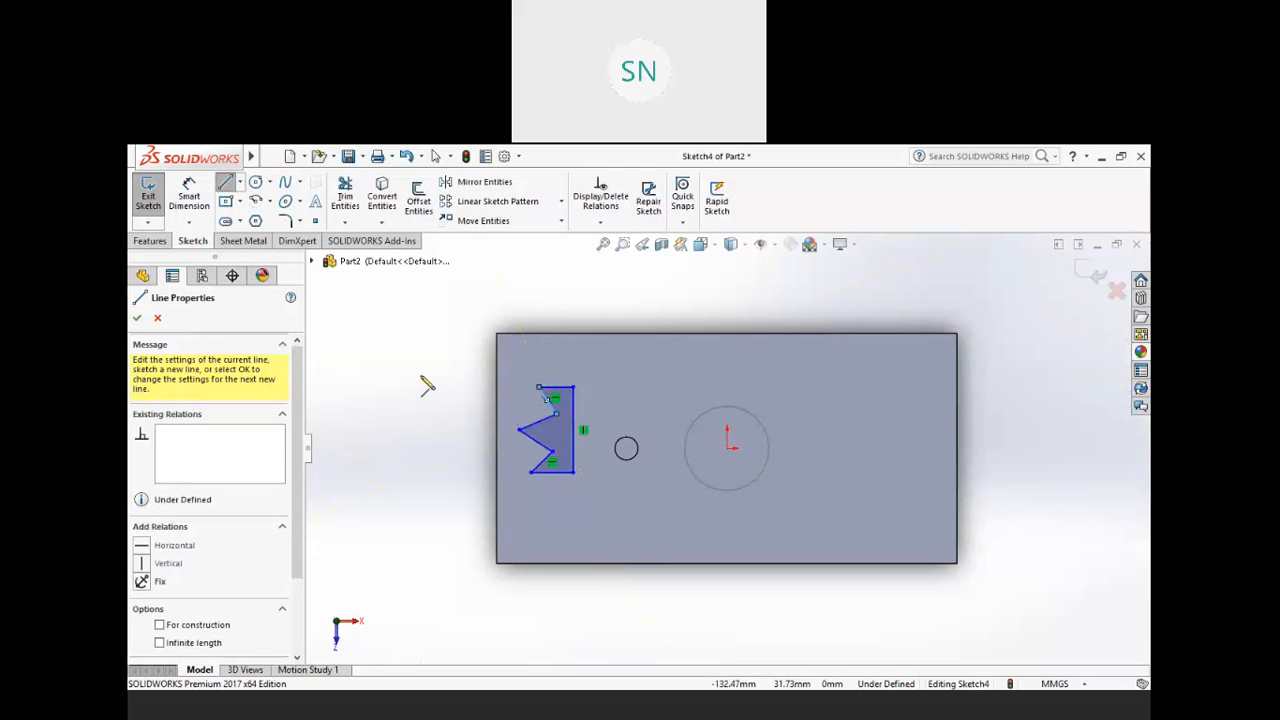
{"action": "right_click", "coordinate": [421, 376]}
{"action": "left_click", "coordinate": [453, 386]}
- Extrude the zigzag profile 15 mm upward from the block as a blind boss merged with the body
{"action": "left_click", "coordinate": [1093, 272]}
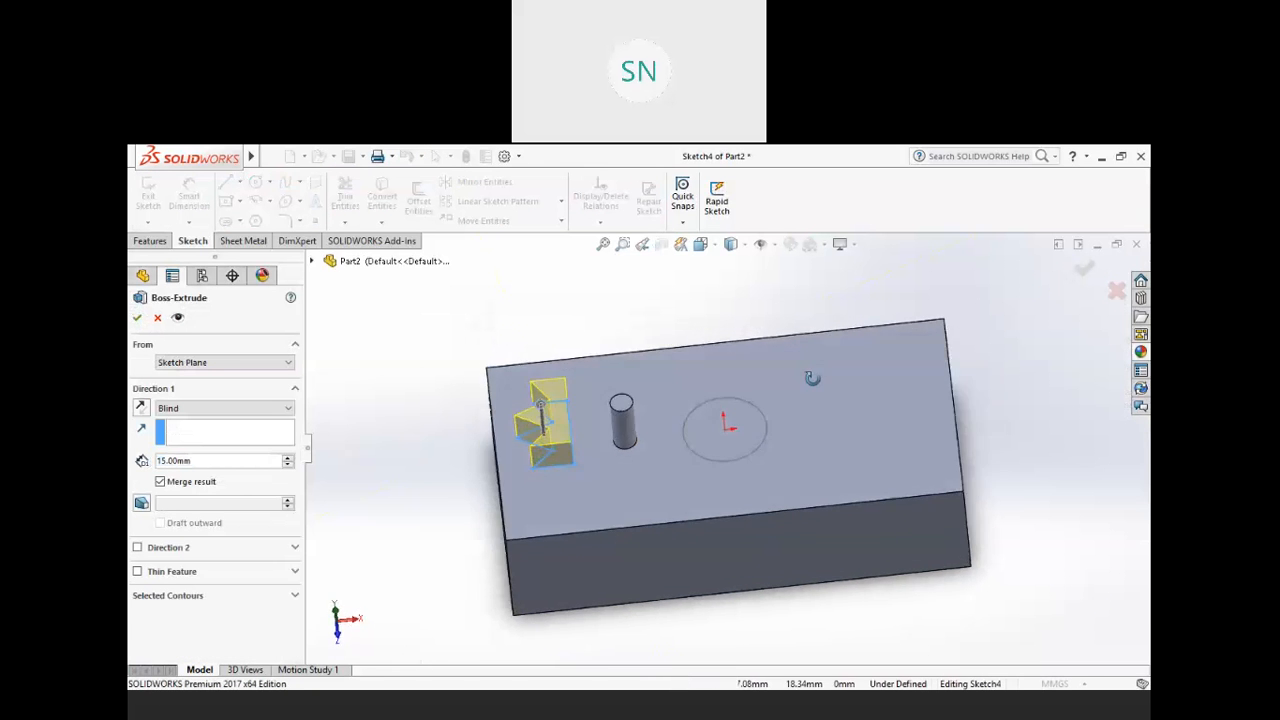
{"action": "left_click", "coordinate": [137, 317]}
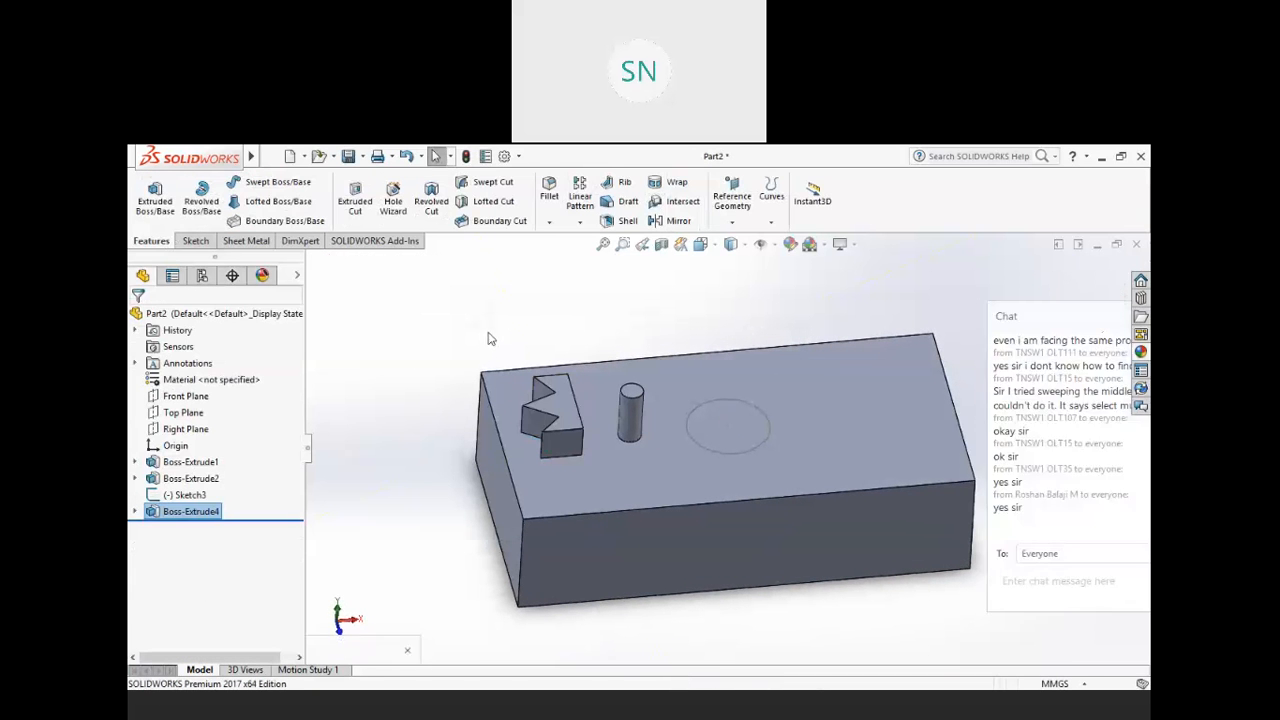
{"action": "middle_click_drag", "start_coordinate": [635, 378], "coordinate": [763, 411]}
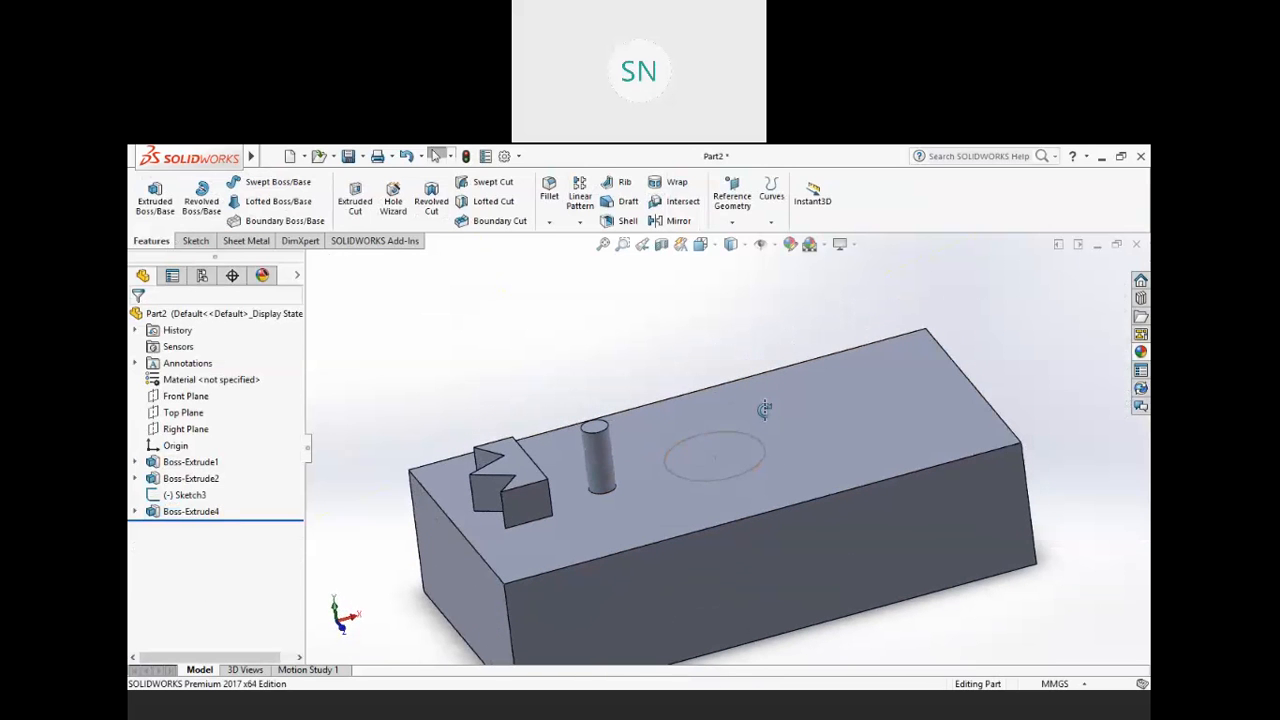
- Show the Right Plane through the middle of the block
{"action": "left_click", "coordinate": [181, 432]}
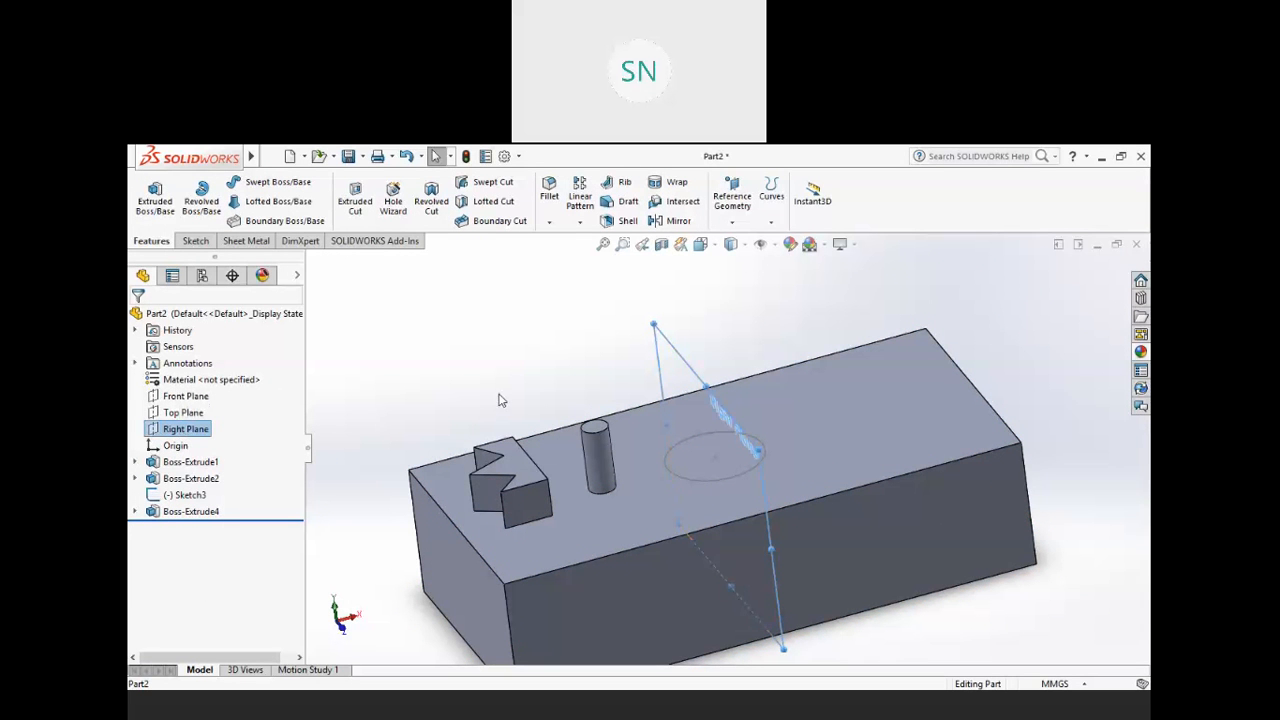
{"action": "middle_click_drag", "start_coordinate": [517, 389], "coordinate": [545, 368]}
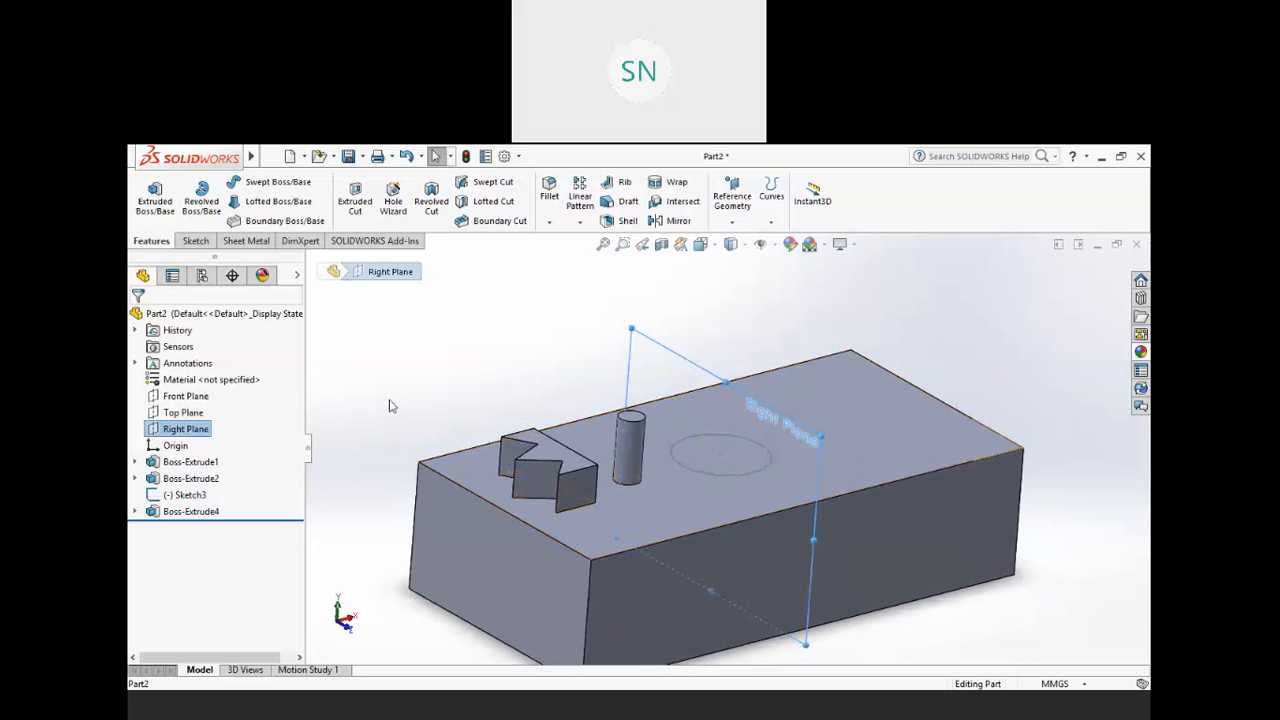
{"action": "right_click", "coordinate": [185, 432]}
{"action": "left_click", "coordinate": [497, 357]}
{"action": "mouse_move", "coordinate": [532, 366]}
{"action": "middle_mouse_down"}
{"action": "mouse_move", "coordinate": [494, 374]}
{"action": "mouse_move", "coordinate": [543, 366]}
{"action": "mouse_move", "coordinate": [546, 377]}
{"action": "middle_mouse_up"}
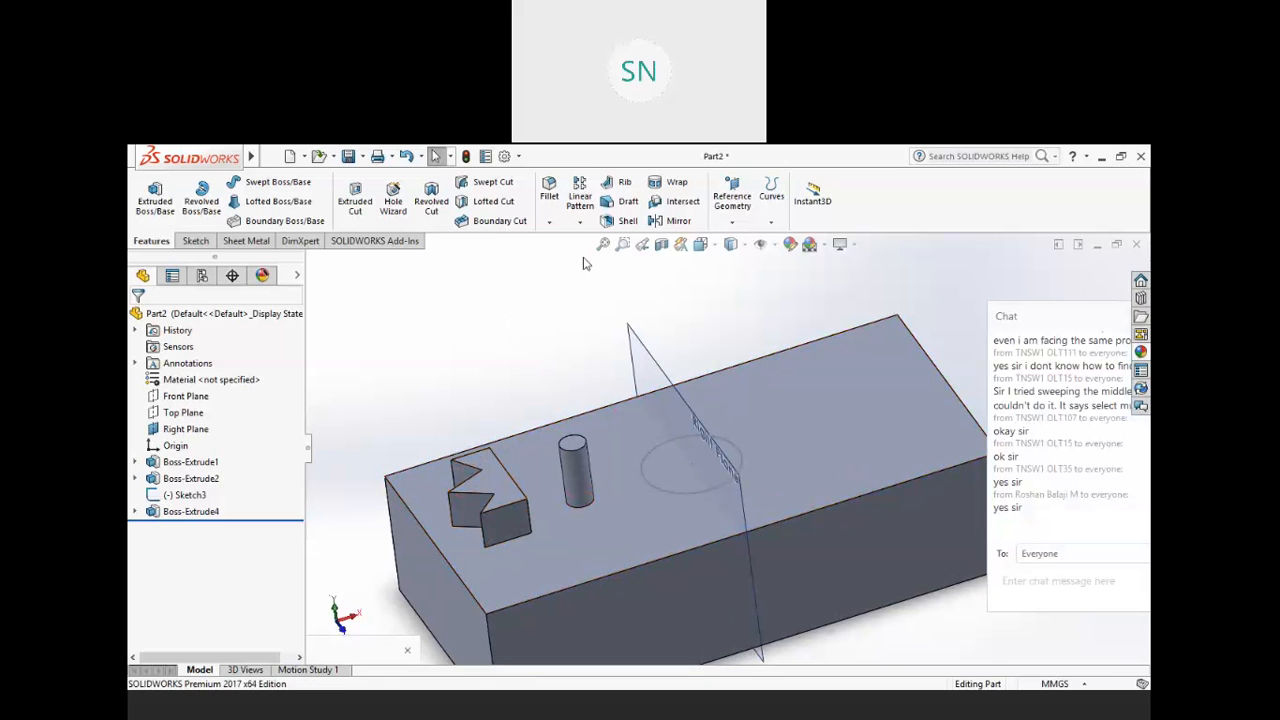
- Mirror the zigzag boss, Boss-Extrude4, about the Right Plane to the opposite end of the block
{"action": "left_click", "coordinate": [580, 222]}
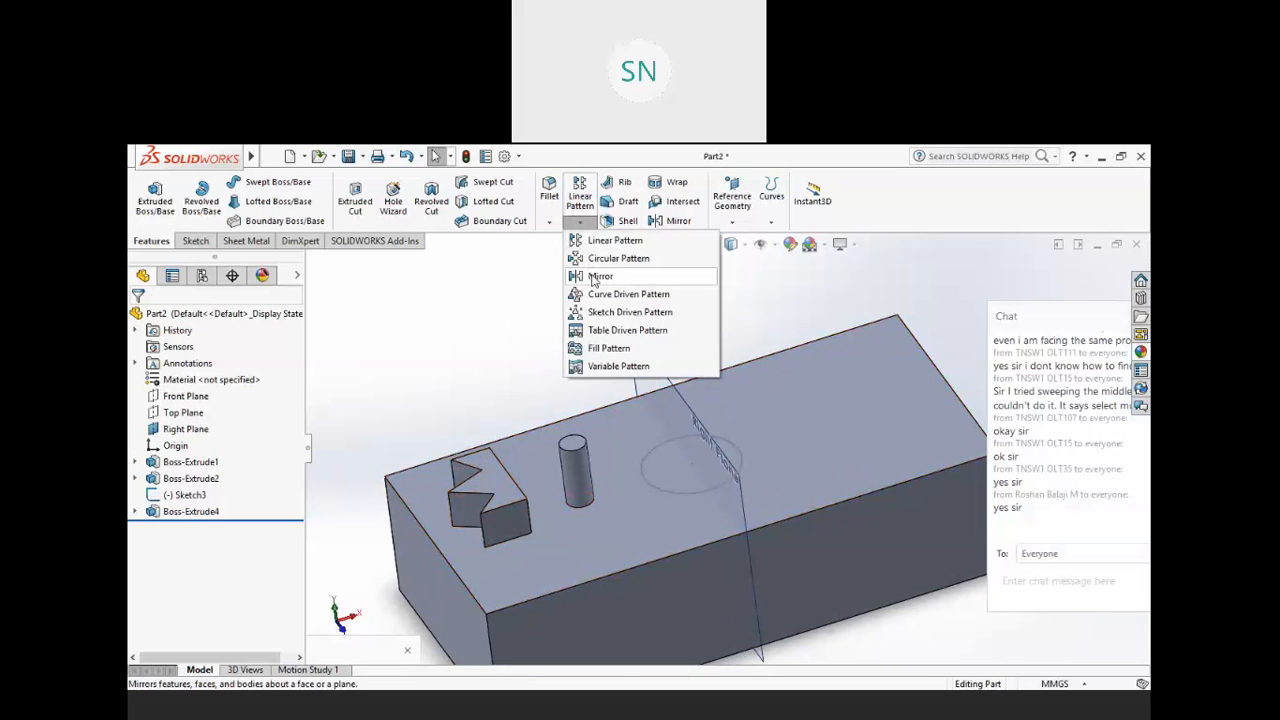
{"action": "left_click", "coordinate": [677, 222]}
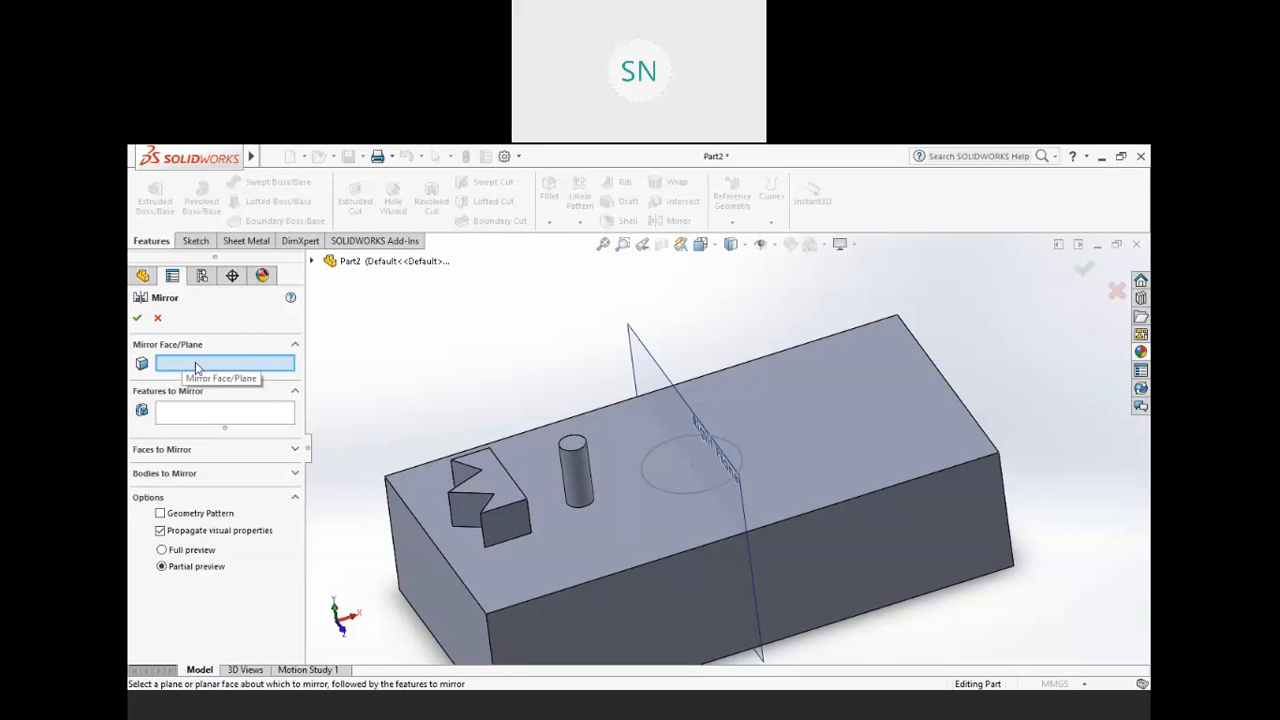
{"action": "left_click", "coordinate": [640, 347]}
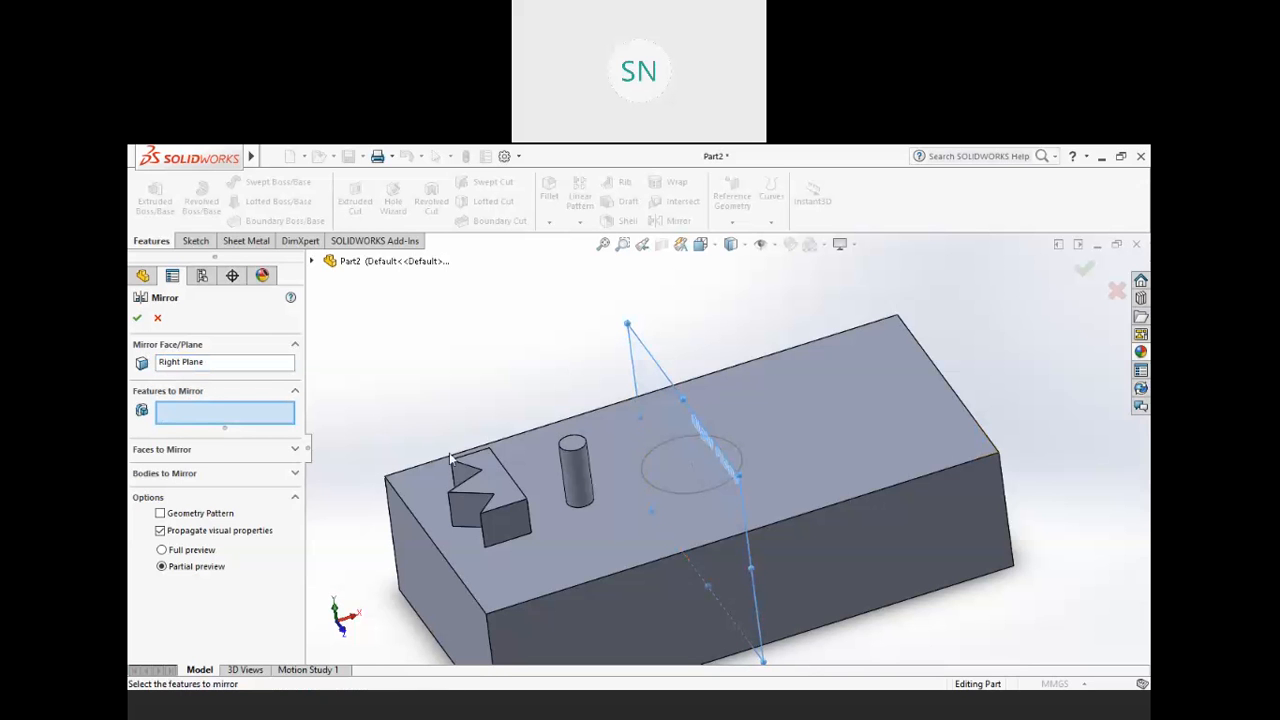
{"action": "left_click", "coordinate": [484, 490]}
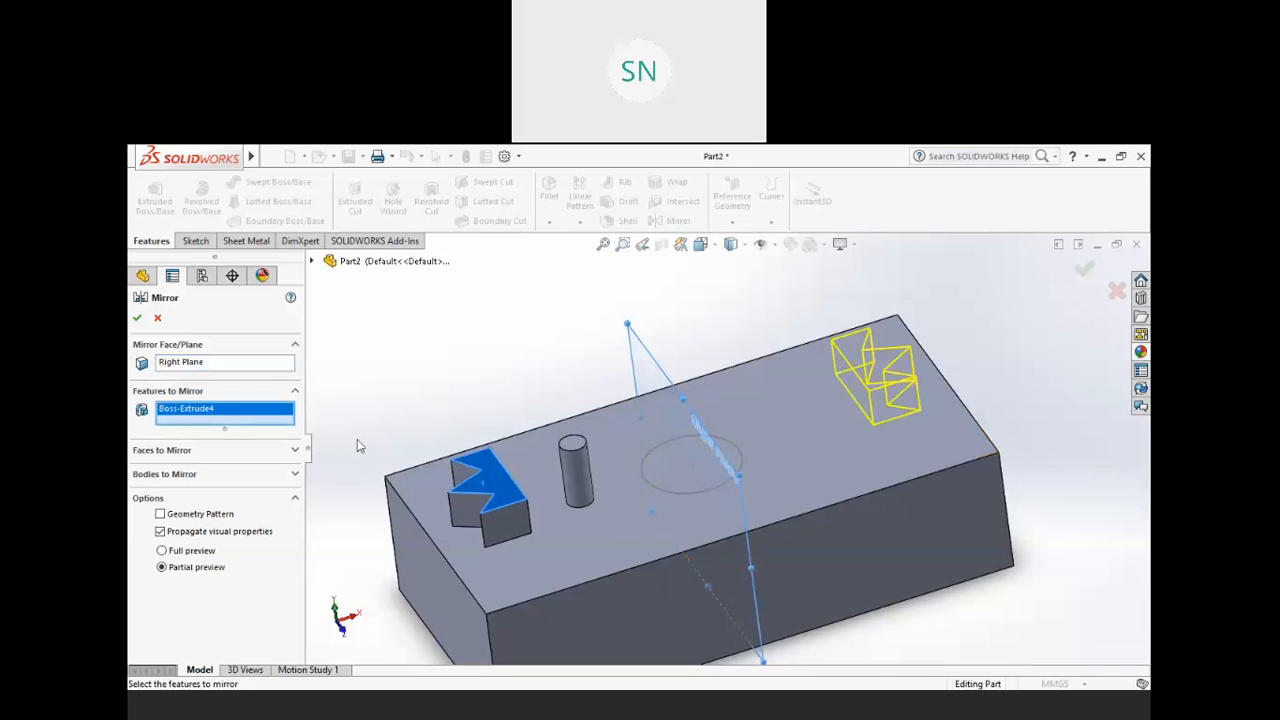
{"action": "left_click", "coordinate": [138, 318]}
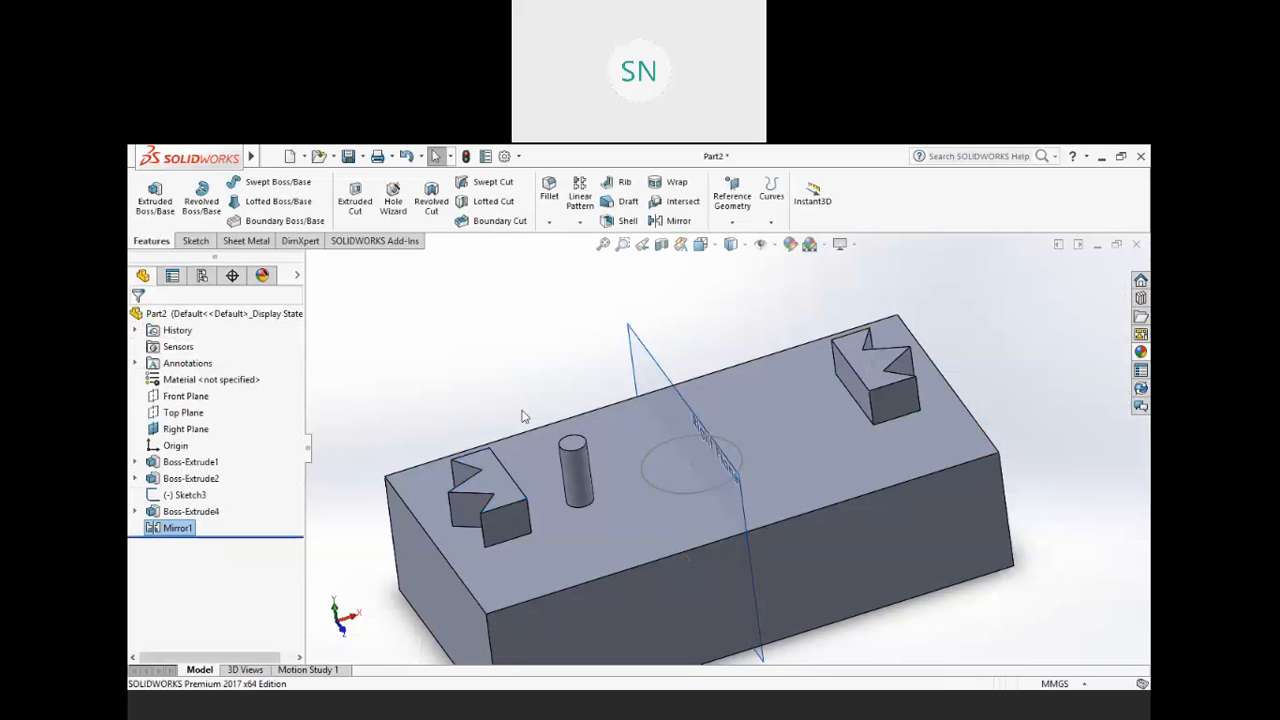
{"action": "middle_click_drag", "start_coordinate": [712, 486], "coordinate": [560, 482]}
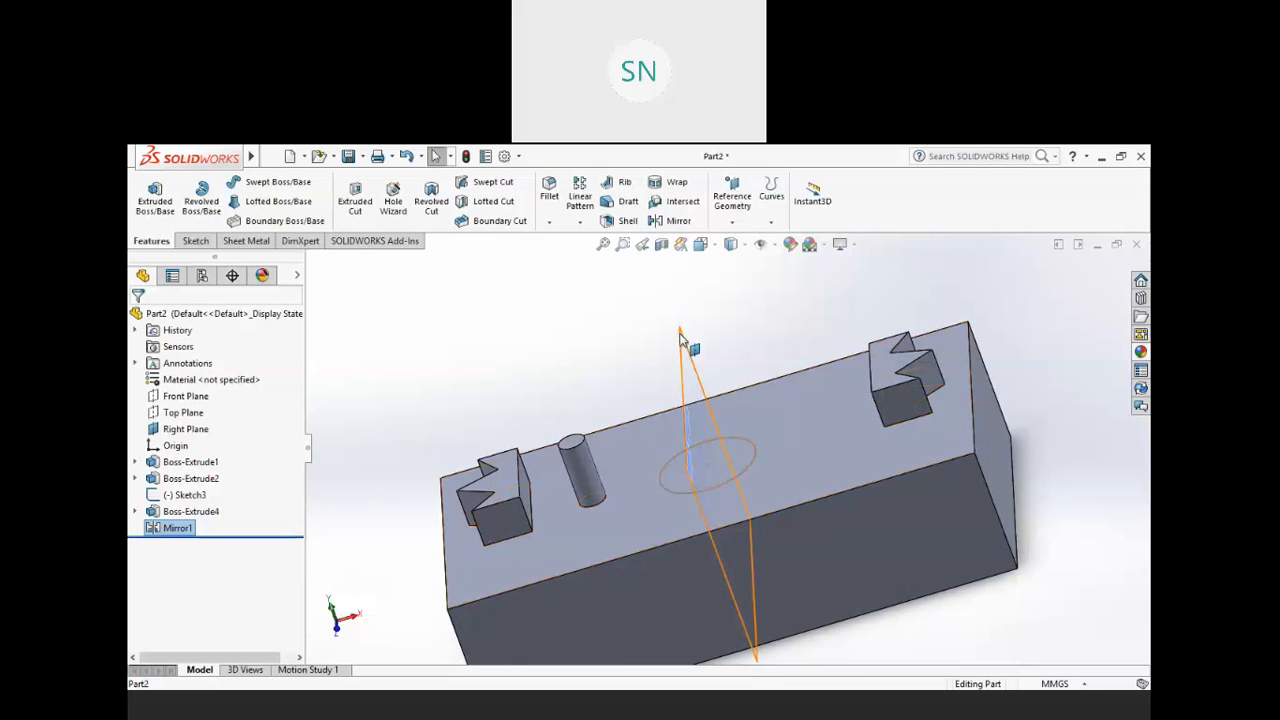
{"action": "middle_click_drag", "start_coordinate": [681, 341], "coordinate": [696, 341]}
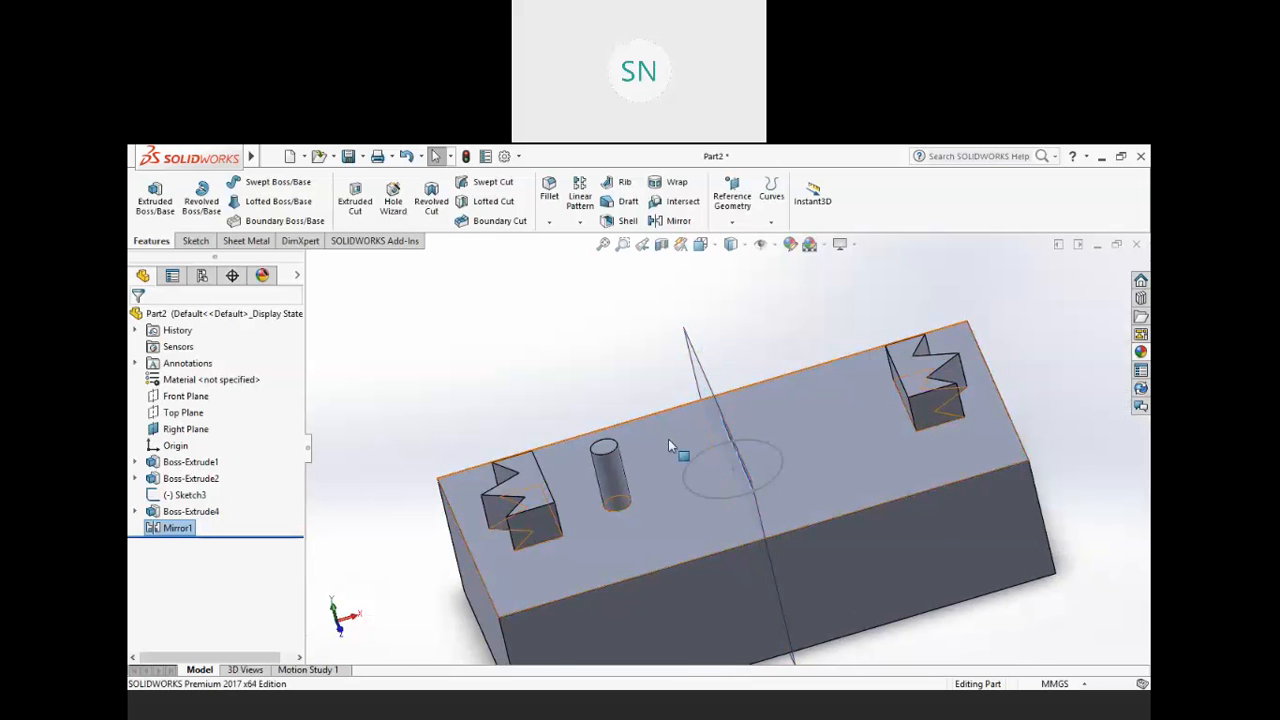
{"action": "middle_click_drag", "start_coordinate": [668, 440], "coordinate": [687, 427]}
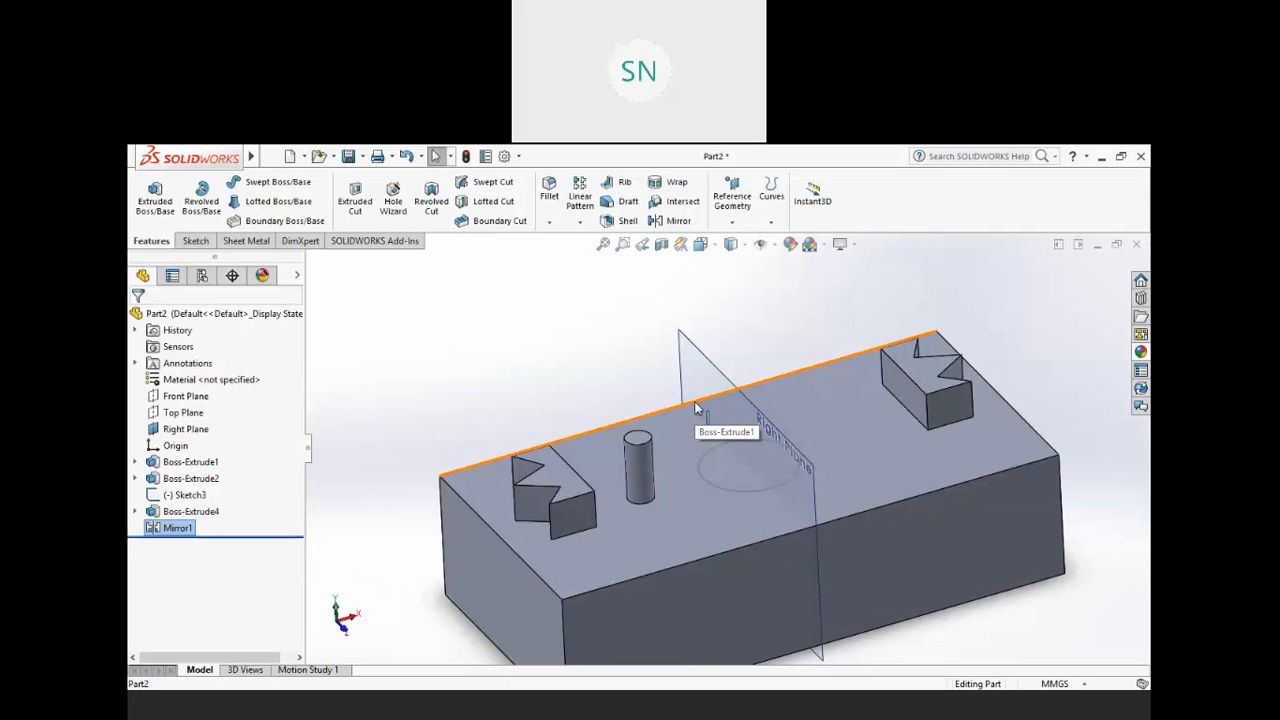
{"action": "scroll", "coordinate": [872, 477], "scroll_direction": "up", "scroll_amount": 1}
{"action": "scroll", "coordinate": [872, 477], "scroll_direction": "down", "scroll_amount": 1}
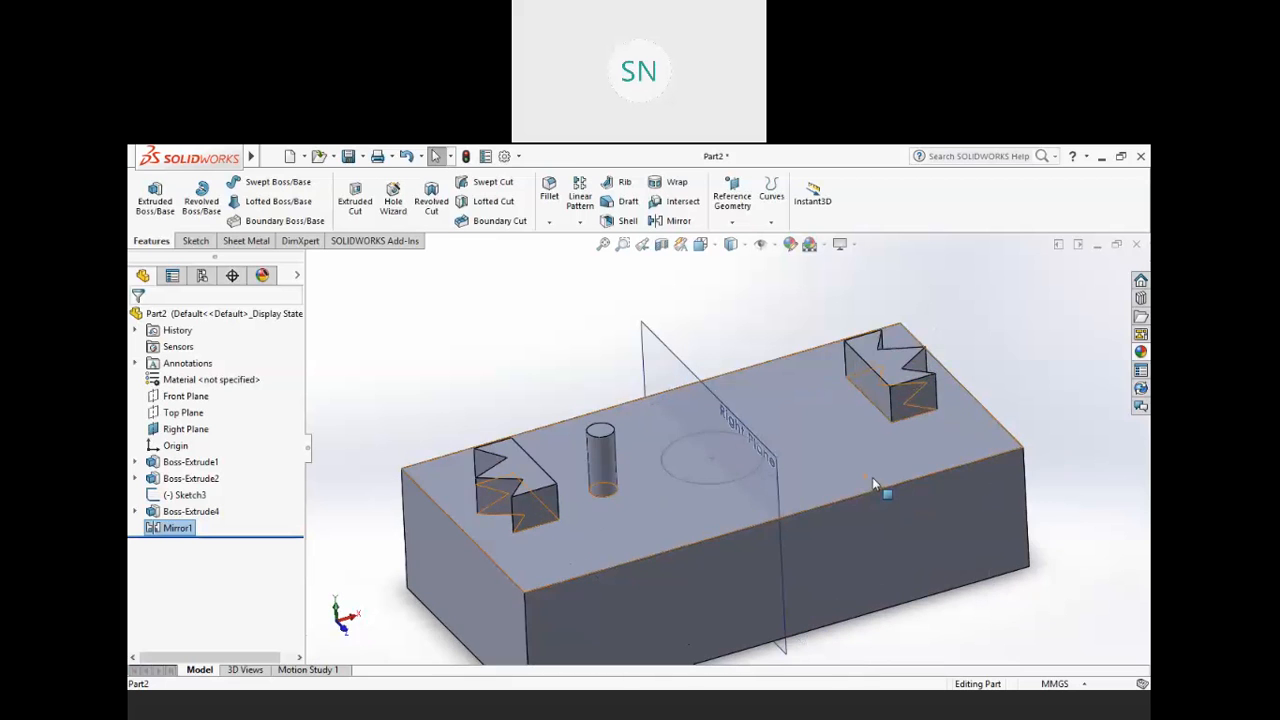
{"action": "scroll", "coordinate": [872, 478], "scroll_direction": "up", "scroll_amount": 1}
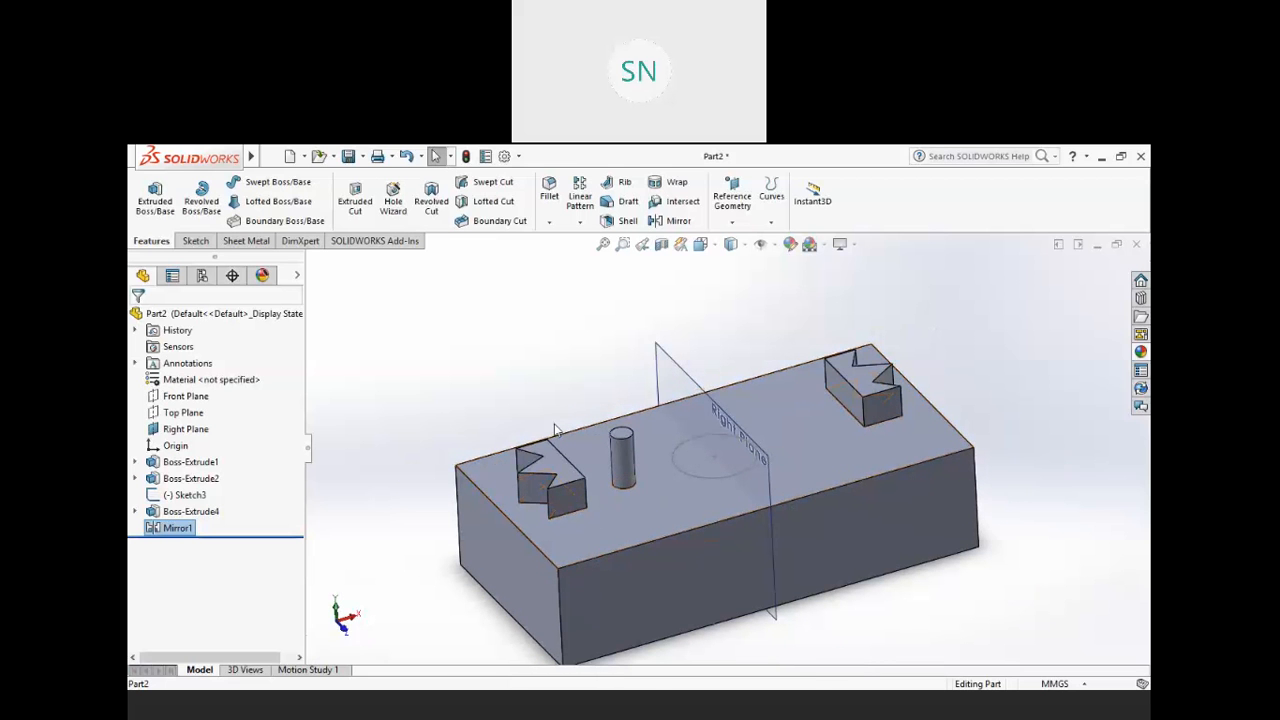
- Hide the Right Plane running through the middle of the block
{"action": "right_click", "coordinate": [181, 432]}
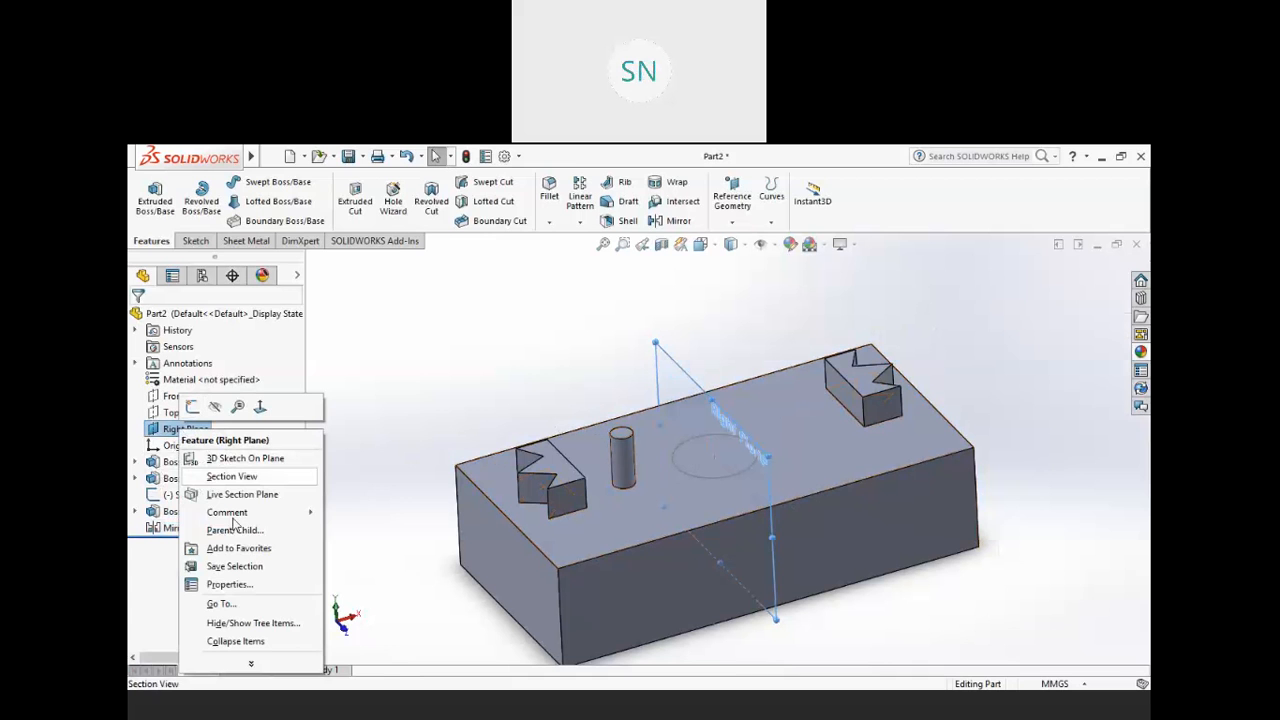
{"action": "left_click", "coordinate": [218, 408]}
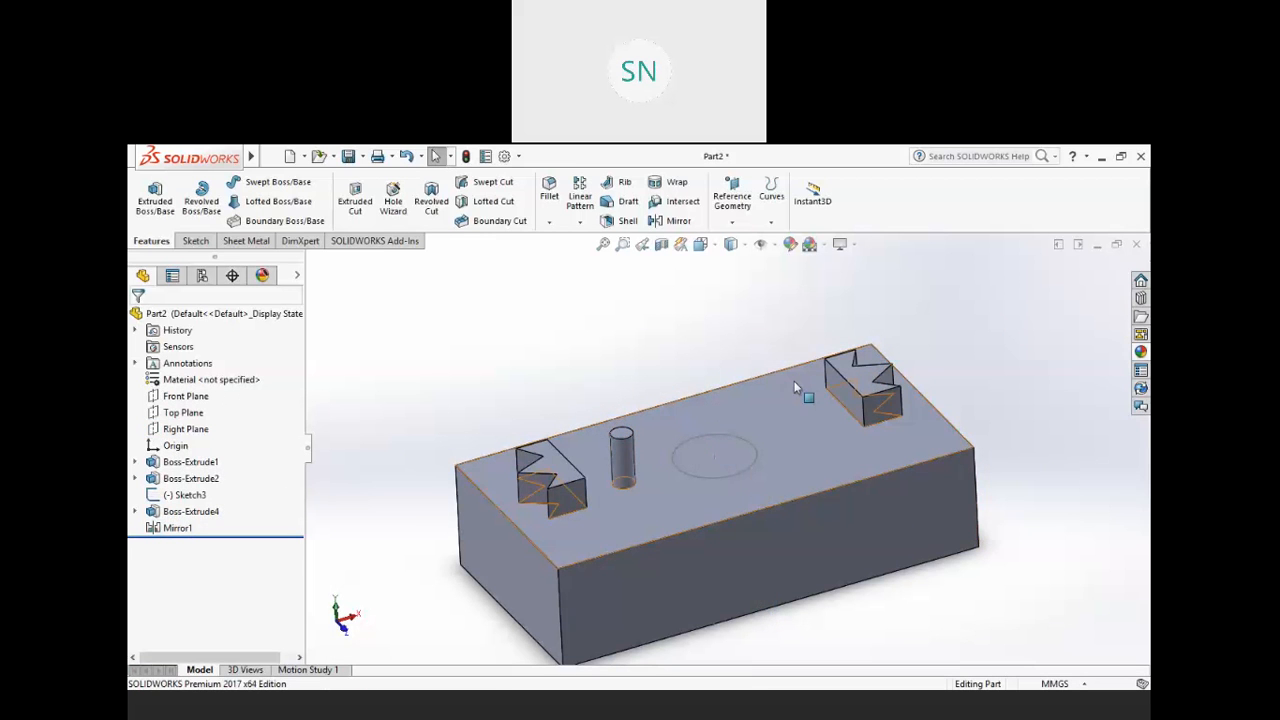
{"action": "mouse_move", "coordinate": [798, 388]}
{"action": "middle_mouse_down"}
{"action": "mouse_move", "coordinate": [804, 376]}
{"action": "mouse_move", "coordinate": [819, 389]}
{"action": "middle_mouse_up"}
{"action": "scroll", "coordinate": [853, 300], "scroll_direction": "down", "scroll_amount": 1}
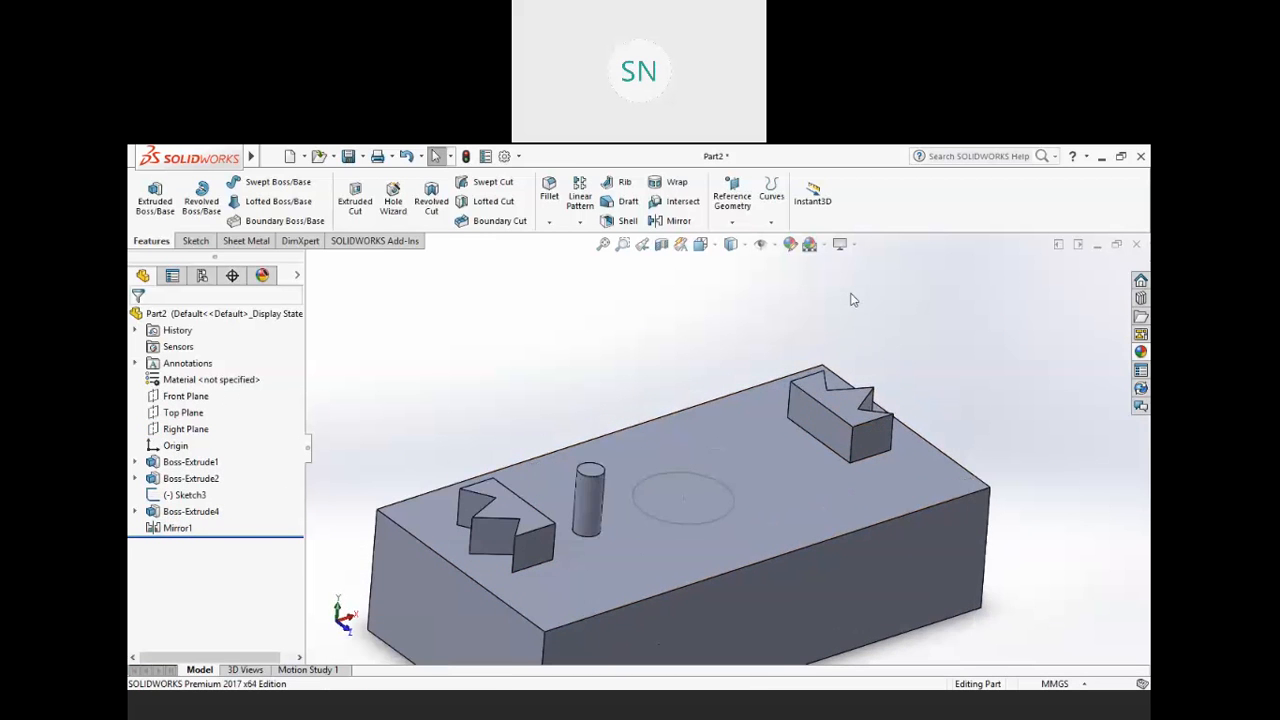
- Delete the Mirror1 feature and the zigzag boss, Boss-Extrude4, from the part
{"action": "left_click", "coordinate": [176, 528]}
{"action": "right_click", "coordinate": [172, 530]}
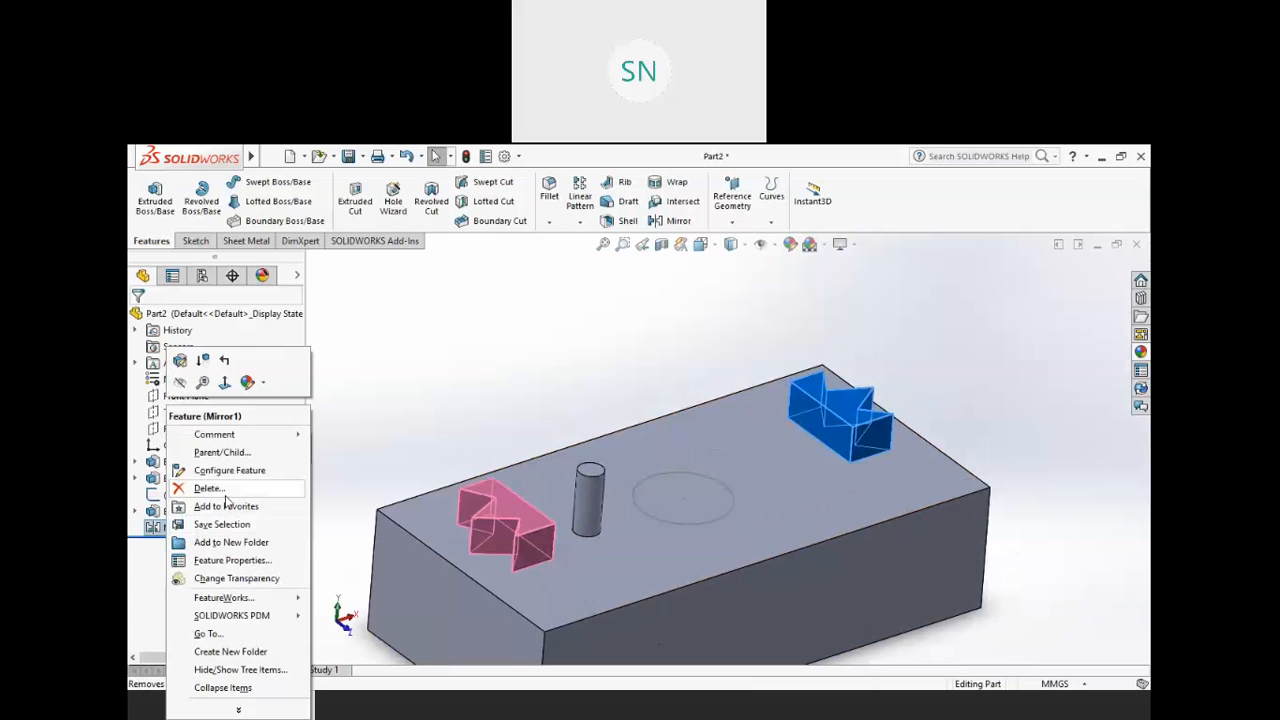
{"action": "left_click", "coordinate": [208, 488]}
{"action": "left_click", "coordinate": [711, 322]}
{"action": "left_click", "coordinate": [172, 512]}
{"action": "right_click", "coordinate": [170, 517]}
{"action": "left_click", "coordinate": [200, 487]}
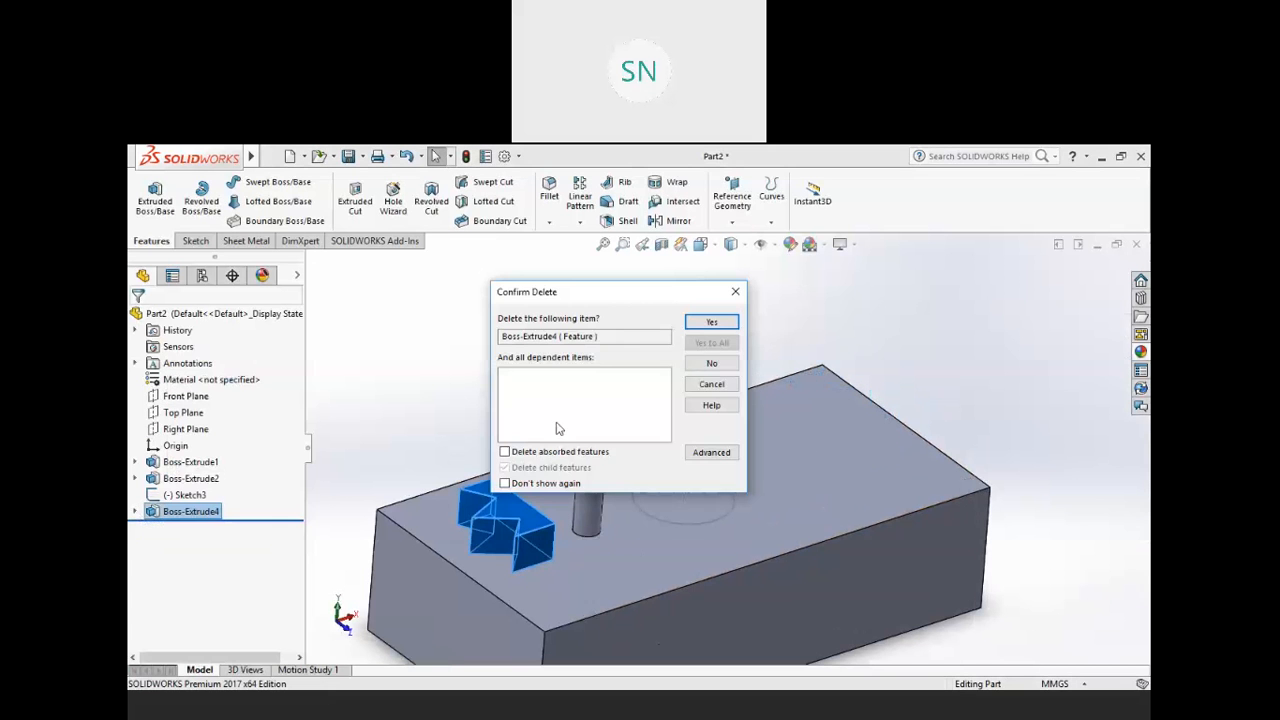
{"action": "left_click", "coordinate": [725, 324]}
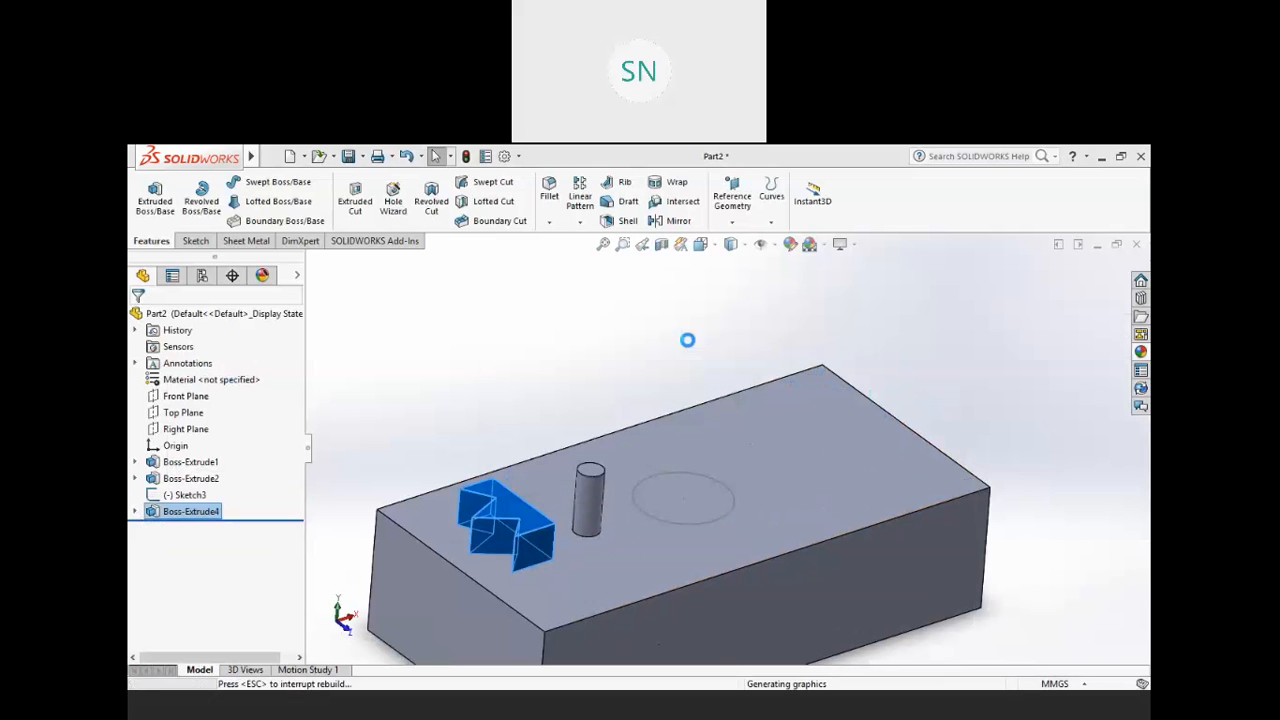
- Delete the unused circle sketch, Sketch3, from the block's top face
{"action": "right_click", "coordinate": [181, 500]}
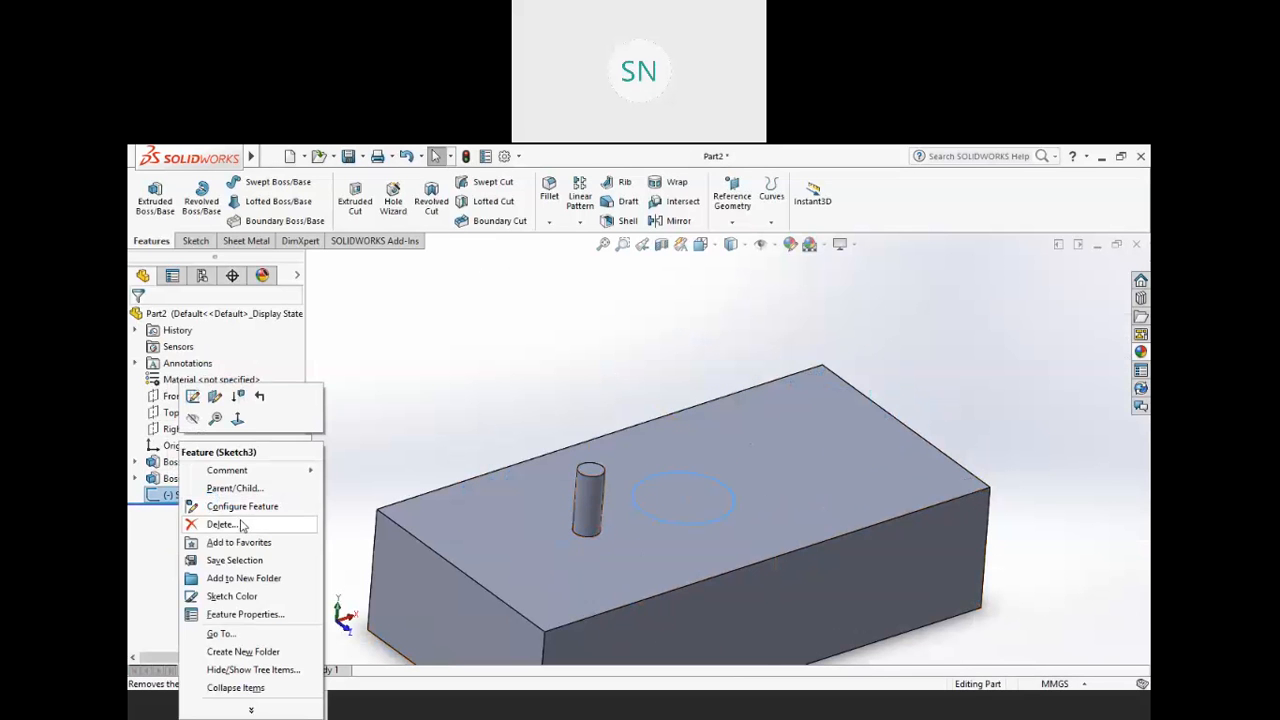
{"action": "left_click", "coordinate": [245, 523]}
{"action": "left_click", "coordinate": [712, 323]}
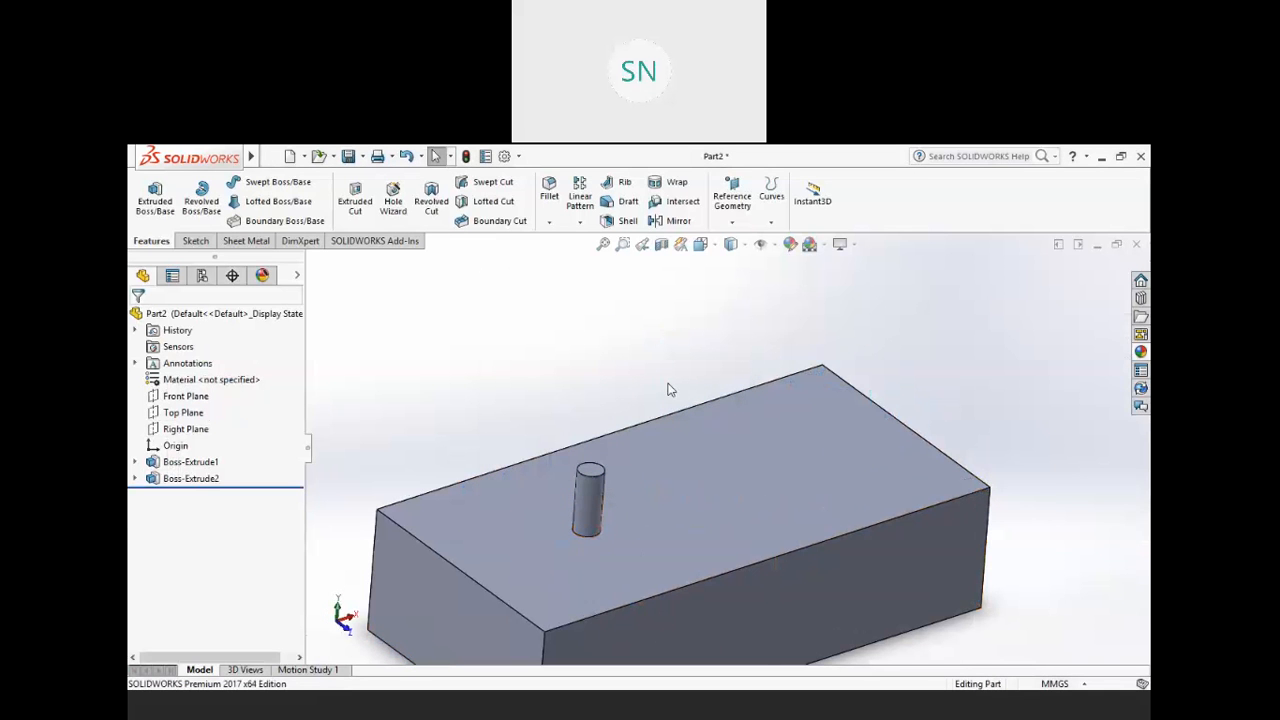
{"action": "left_click", "coordinate": [580, 222]}
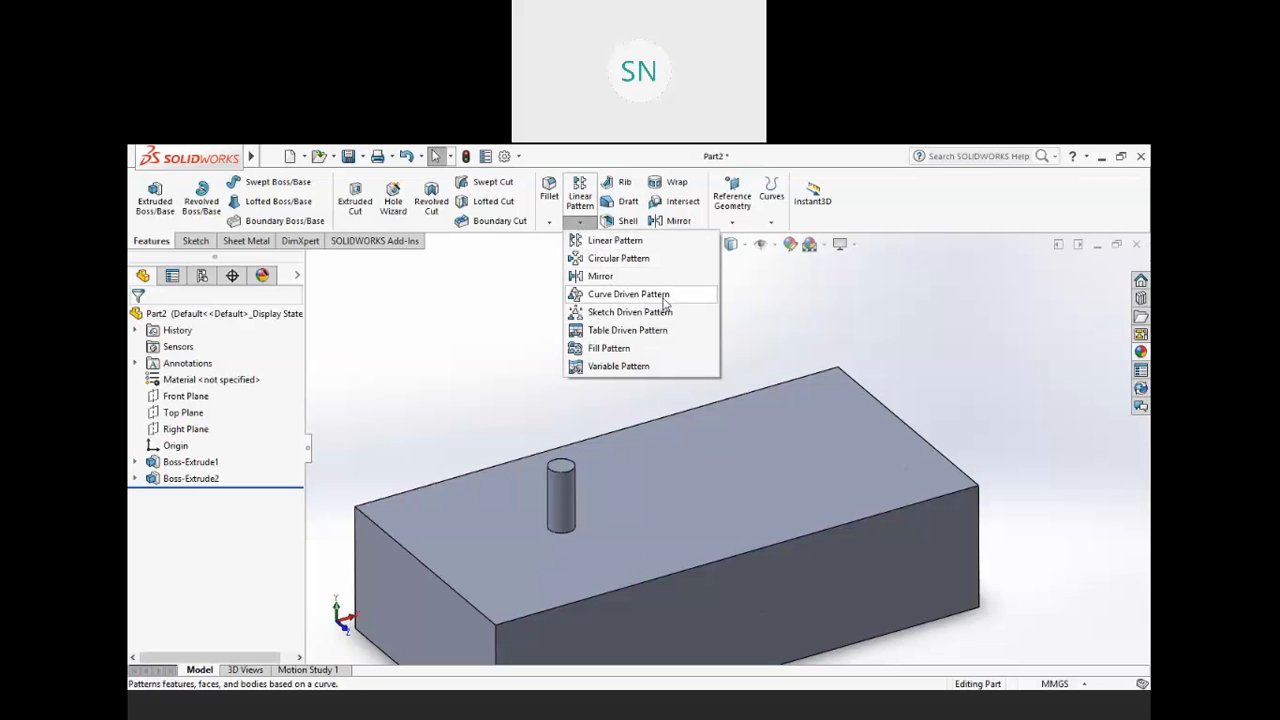
{"action": "left_click", "coordinate": [497, 338]}
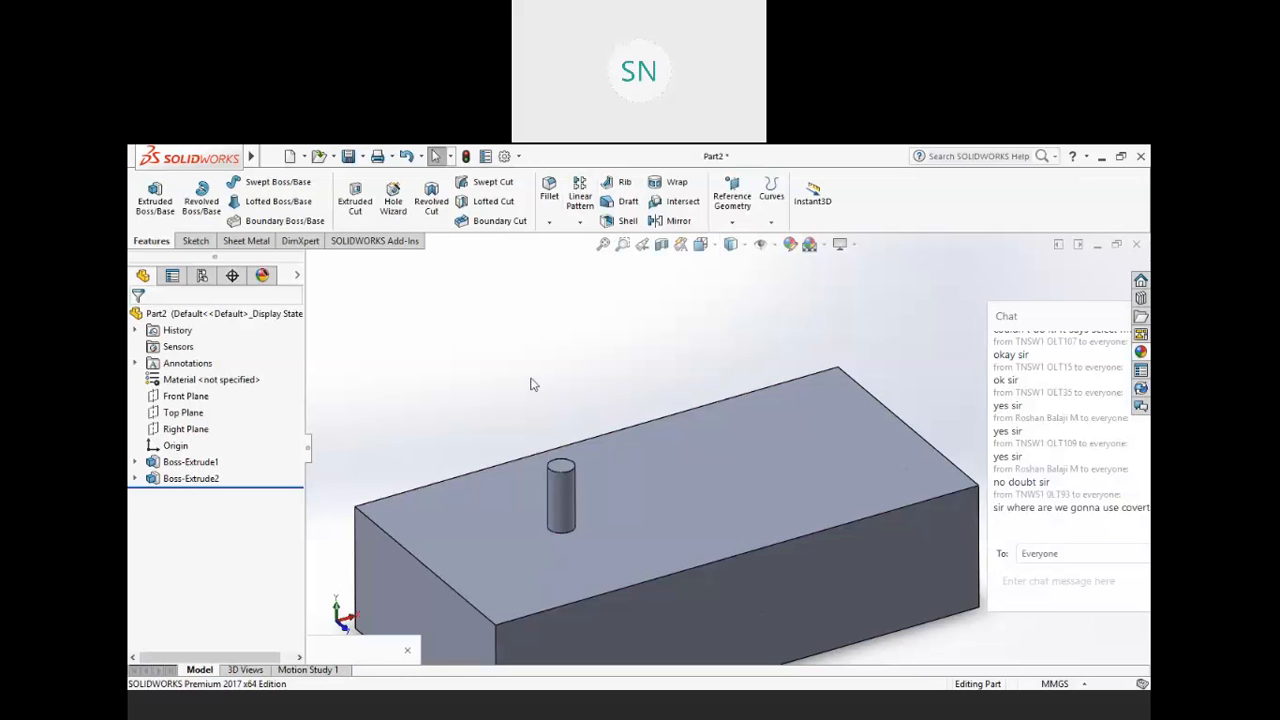
- Sketch an open 13-point spline on the block's top face, starting at the small cylinder's centre and looping around near the face's edges
{"action": "scroll", "coordinate": [623, 363], "scroll_direction": "up", "scroll_amount": 3}
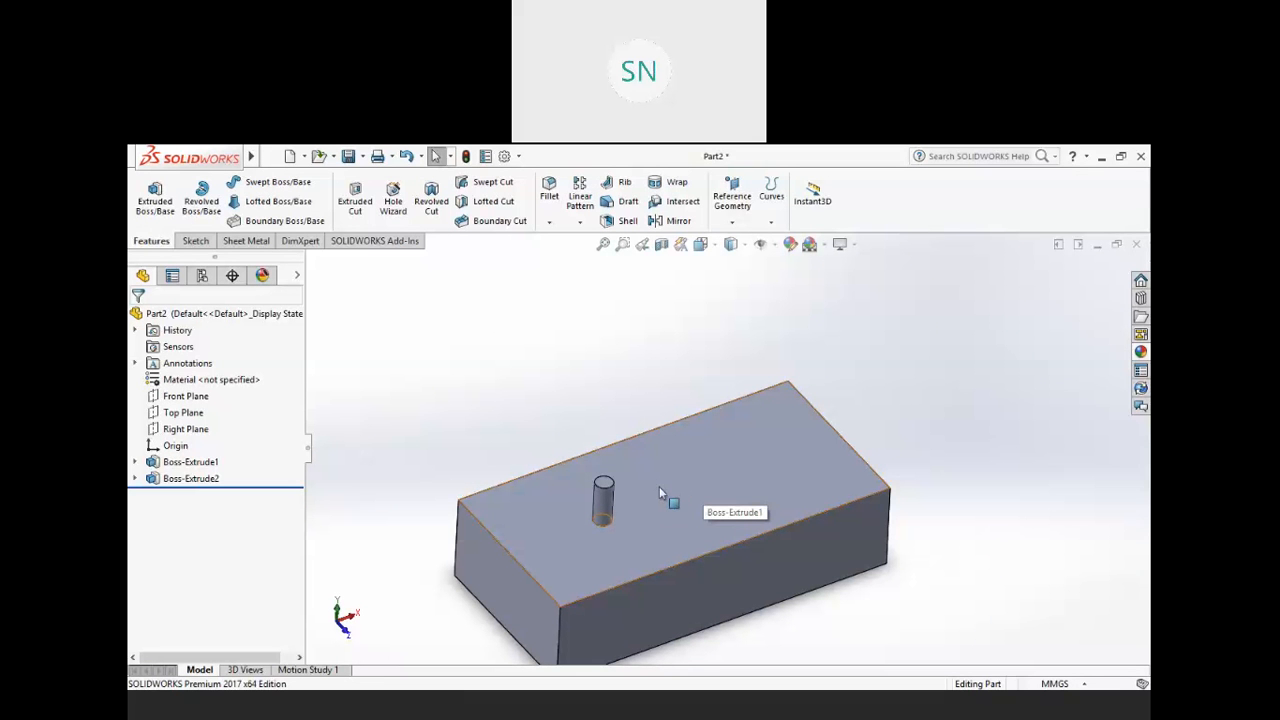
{"action": "left_click", "coordinate": [196, 241]}
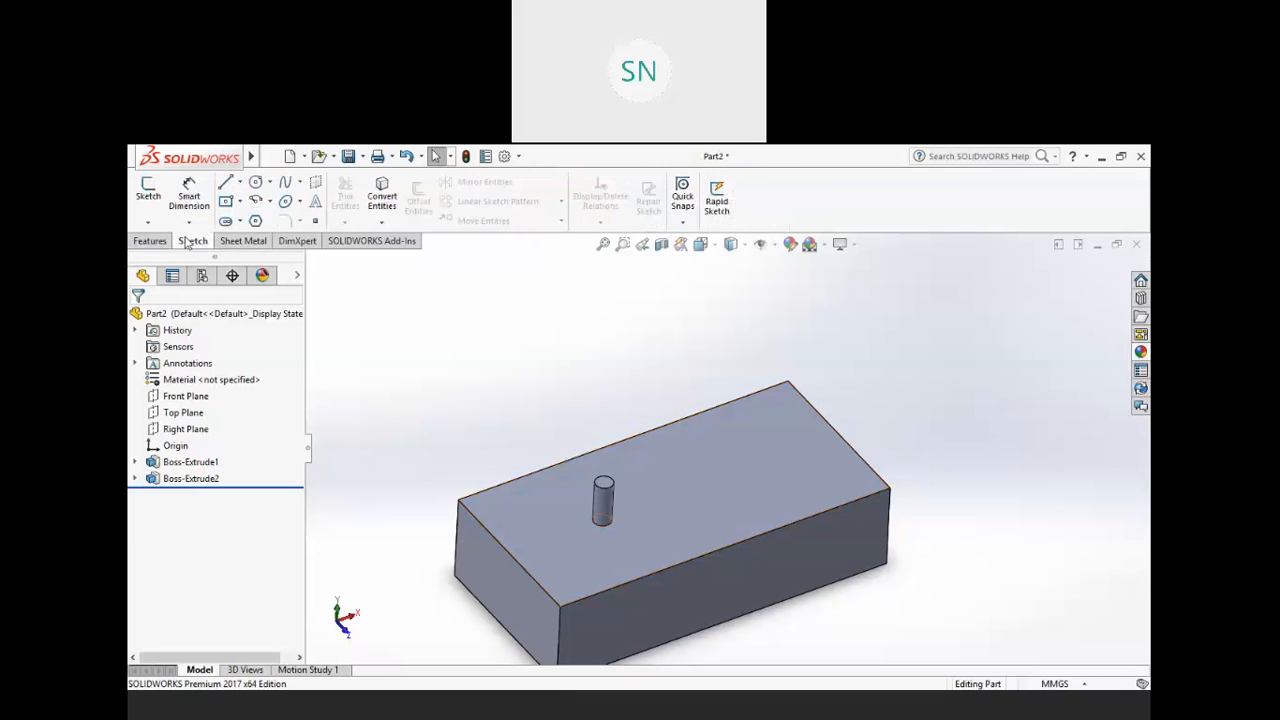
{"action": "left_click", "coordinate": [148, 192]}
{"action": "left_click", "coordinate": [711, 475]}
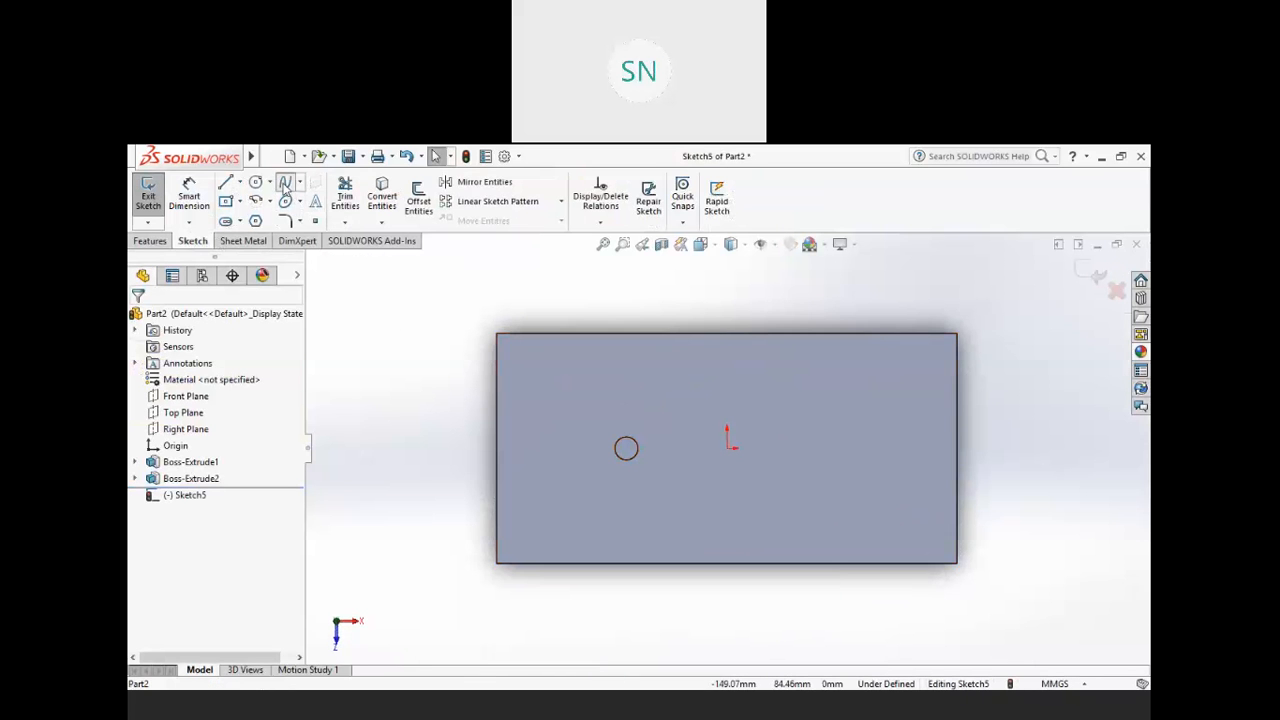
{"action": "left_click", "coordinate": [285, 184]}
{"action": "left_click", "coordinate": [627, 448]}
{"action": "left_click", "coordinate": [565, 448]}
{"action": "left_click", "coordinate": [638, 374]}
{"action": "left_click", "coordinate": [727, 374]}
{"action": "left_click", "coordinate": [796, 378]}
{"action": "left_click", "coordinate": [889, 407]}
{"action": "left_click", "coordinate": [900, 464]}
{"action": "left_click", "coordinate": [857, 503]}
{"action": "left_click", "coordinate": [795, 514]}
{"action": "left_click", "coordinate": [737, 508]}
{"action": "left_click", "coordinate": [672, 508]}
{"action": "left_click", "coordinate": [587, 508]}
{"action": "double_click", "coordinate": [565, 515]}
{"action": "key", "text": "Escape"}
{"action": "mouse_move", "coordinate": [546, 516]}
{"action": "middle_mouse_down"}
{"action": "mouse_move", "coordinate": [686, 457]}
{"action": "mouse_move", "coordinate": [651, 460]}
{"action": "mouse_move", "coordinate": [672, 420]}
{"action": "mouse_move", "coordinate": [662, 380]}
{"action": "middle_mouse_up"}
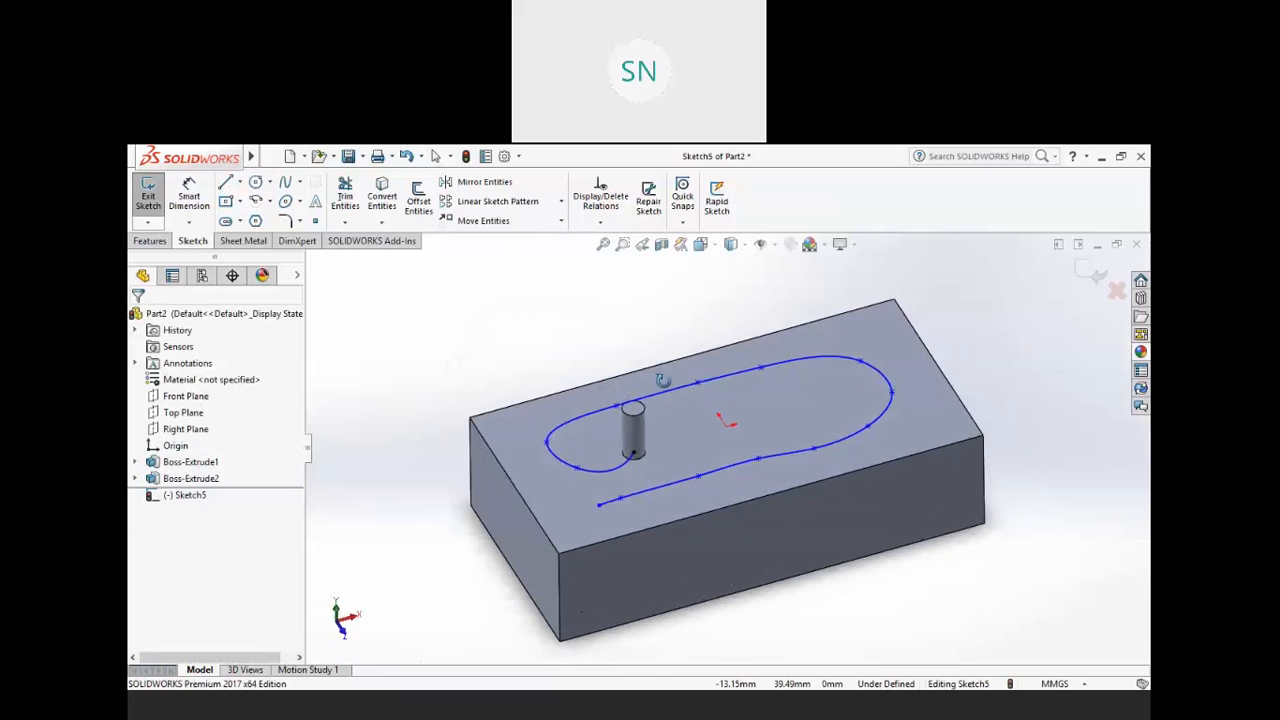
{"action": "scroll", "coordinate": [653, 430], "scroll_direction": "down", "scroll_amount": 3}
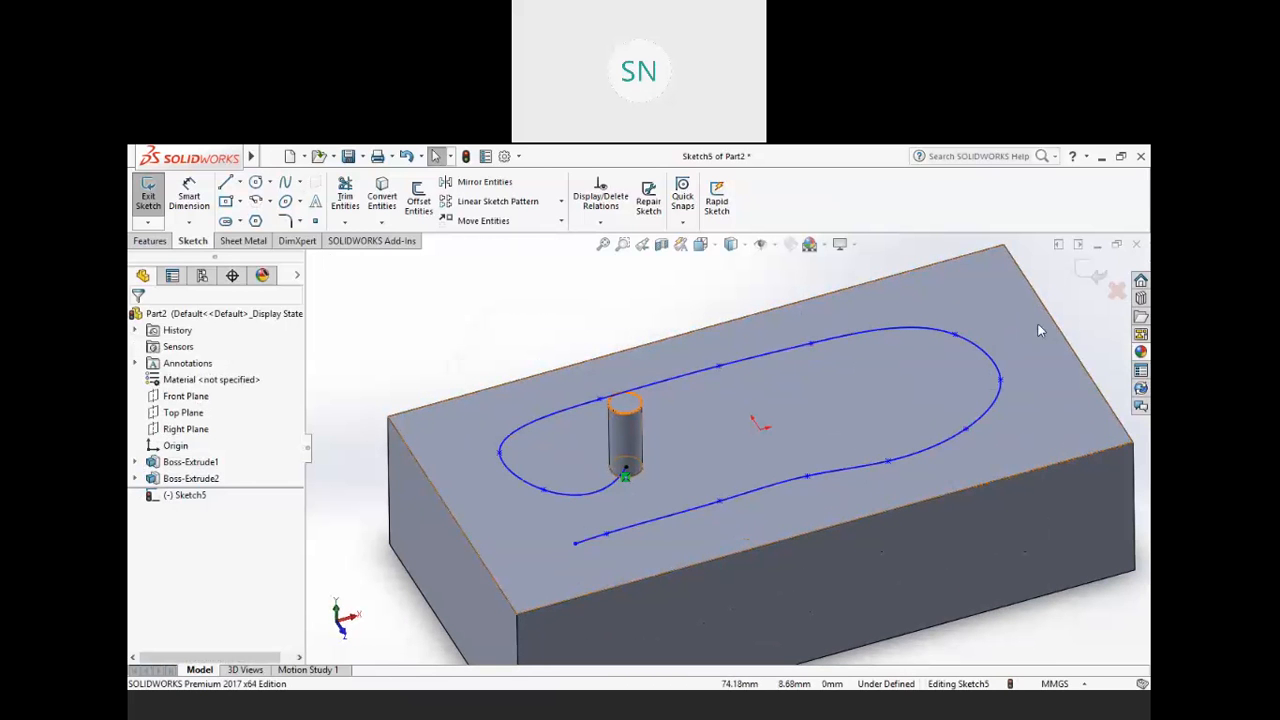
{"action": "left_click", "coordinate": [1097, 276]}
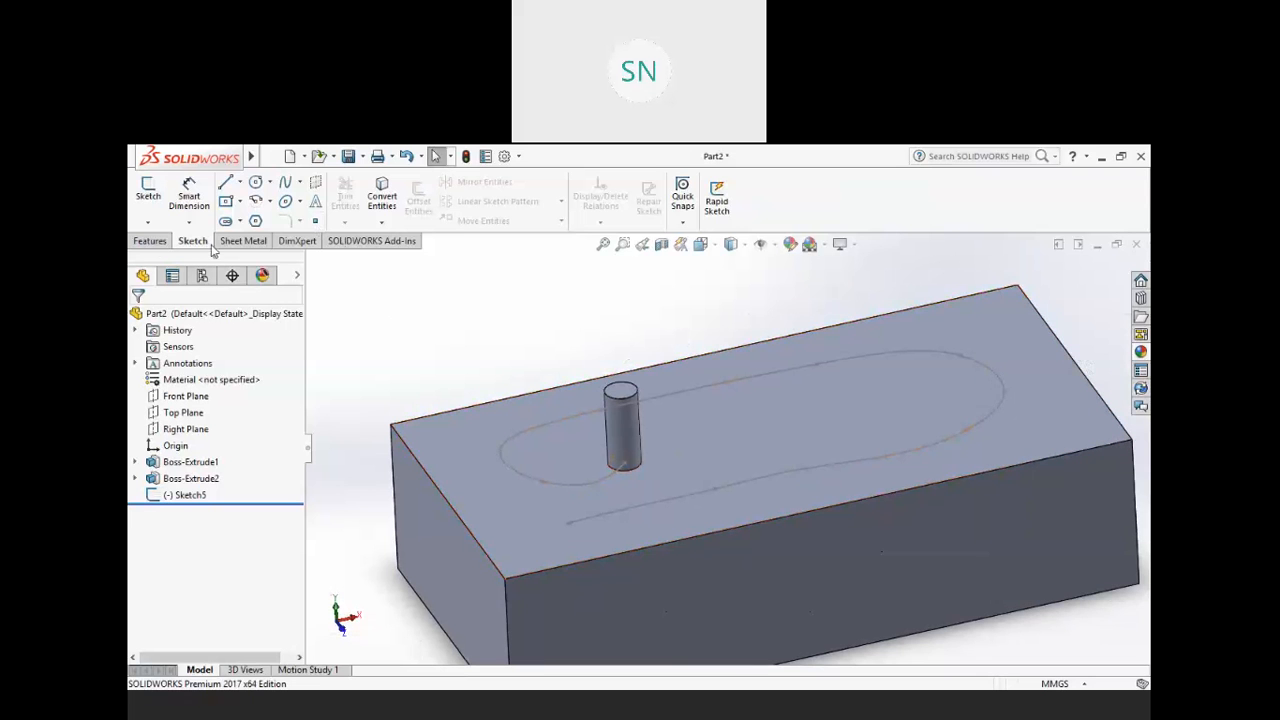
- Start a Curve Driven Pattern of the small cylinder, Boss-Extrude2, with the sketched spline as Direction 1
{"action": "left_click", "coordinate": [150, 241]}
{"action": "left_click", "coordinate": [580, 222]}
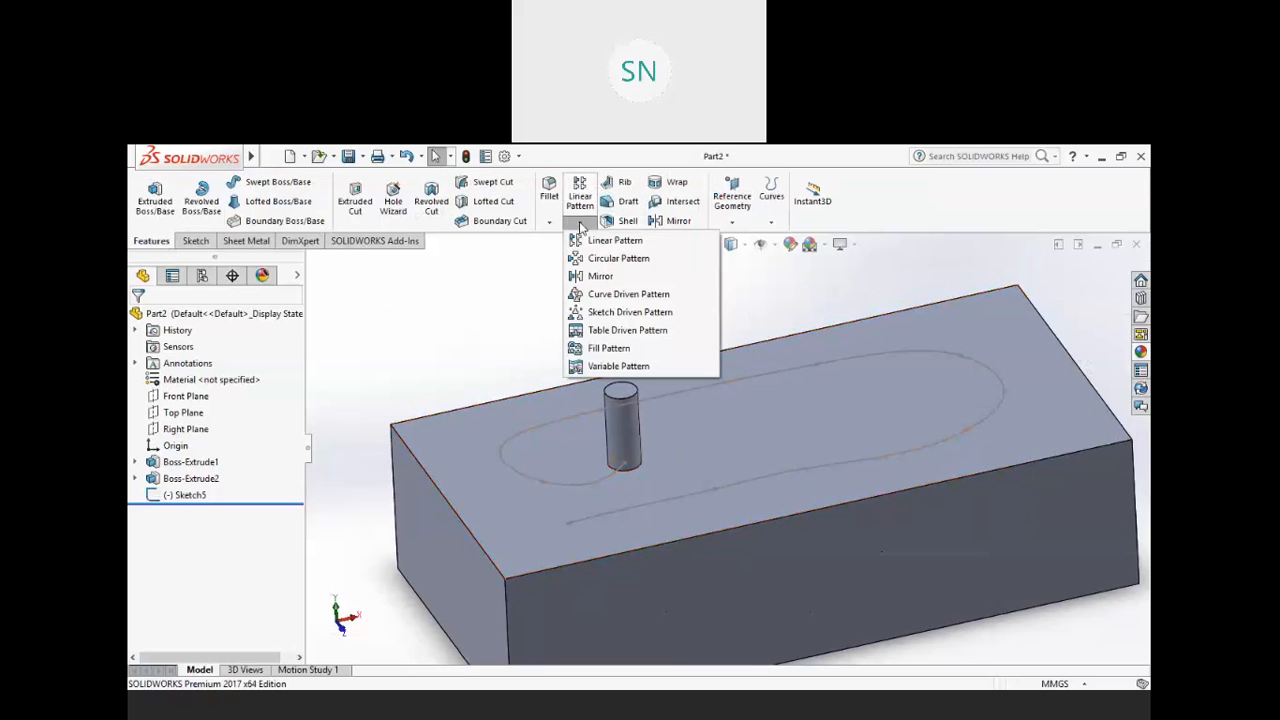
{"action": "left_click", "coordinate": [612, 295]}
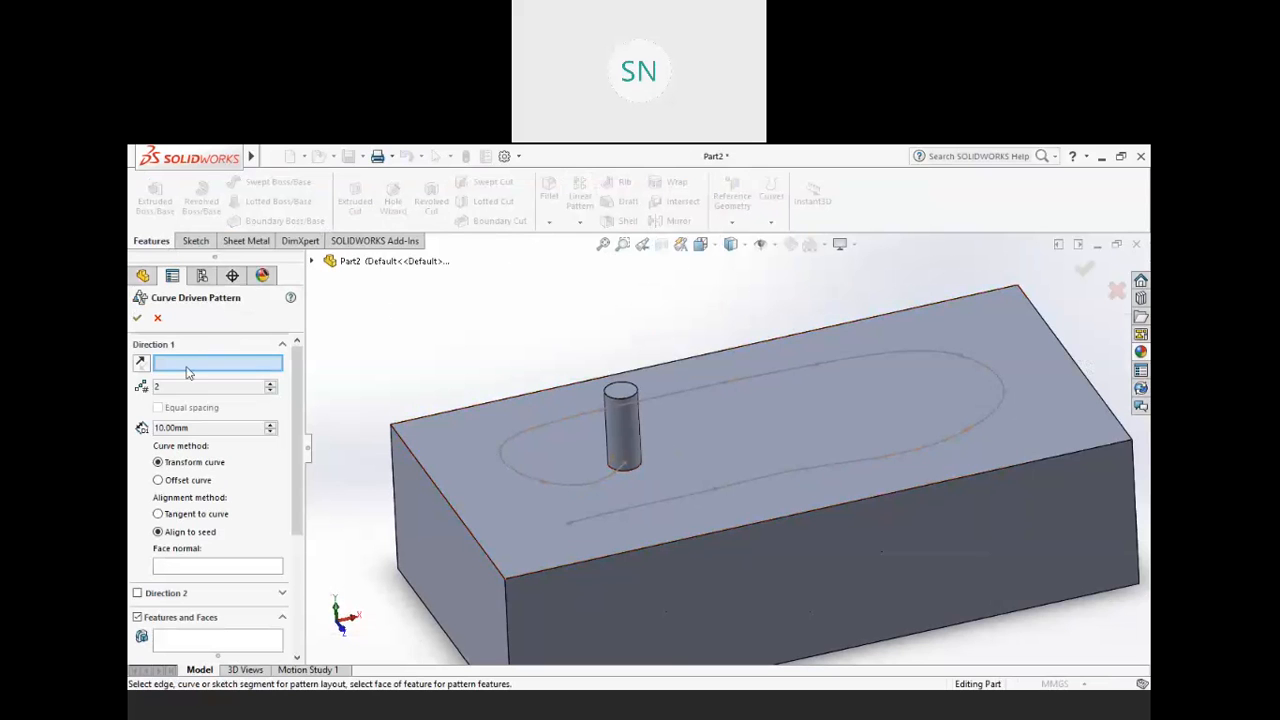
{"action": "left_click", "coordinate": [560, 427]}
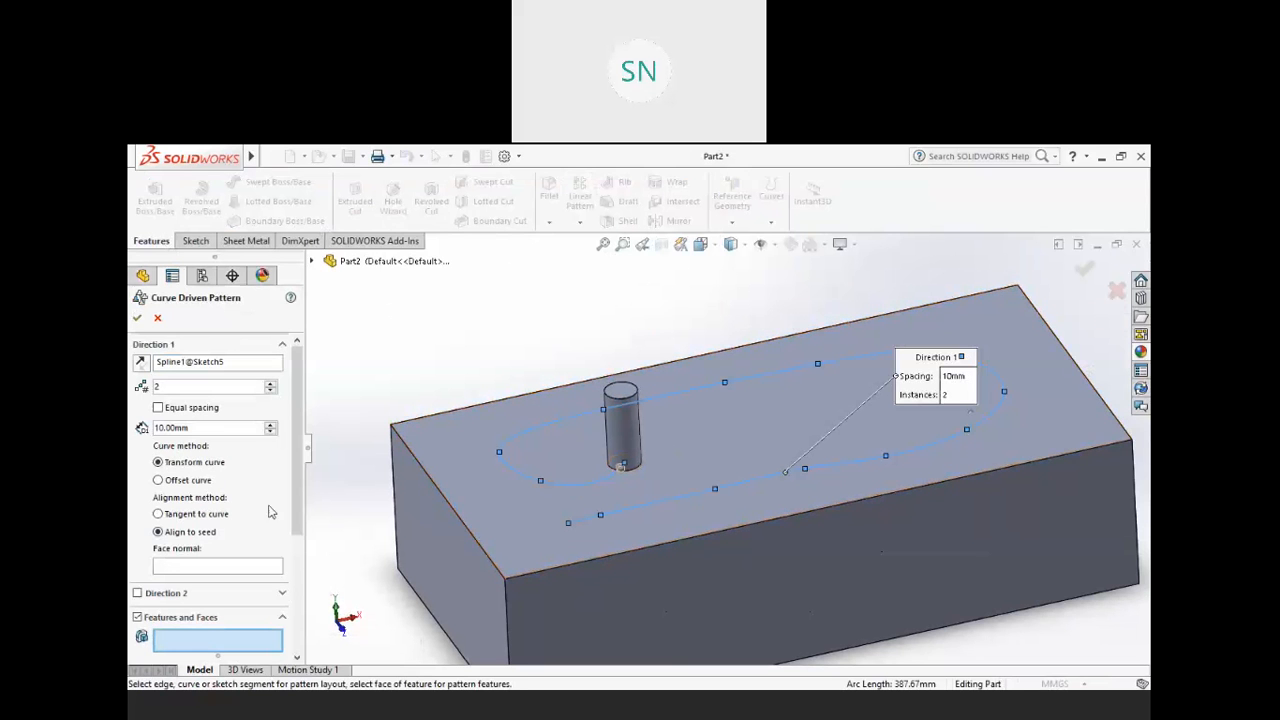
{"action": "scroll", "coordinate": [266, 530], "scroll_direction": "down", "scroll_amount": 2}
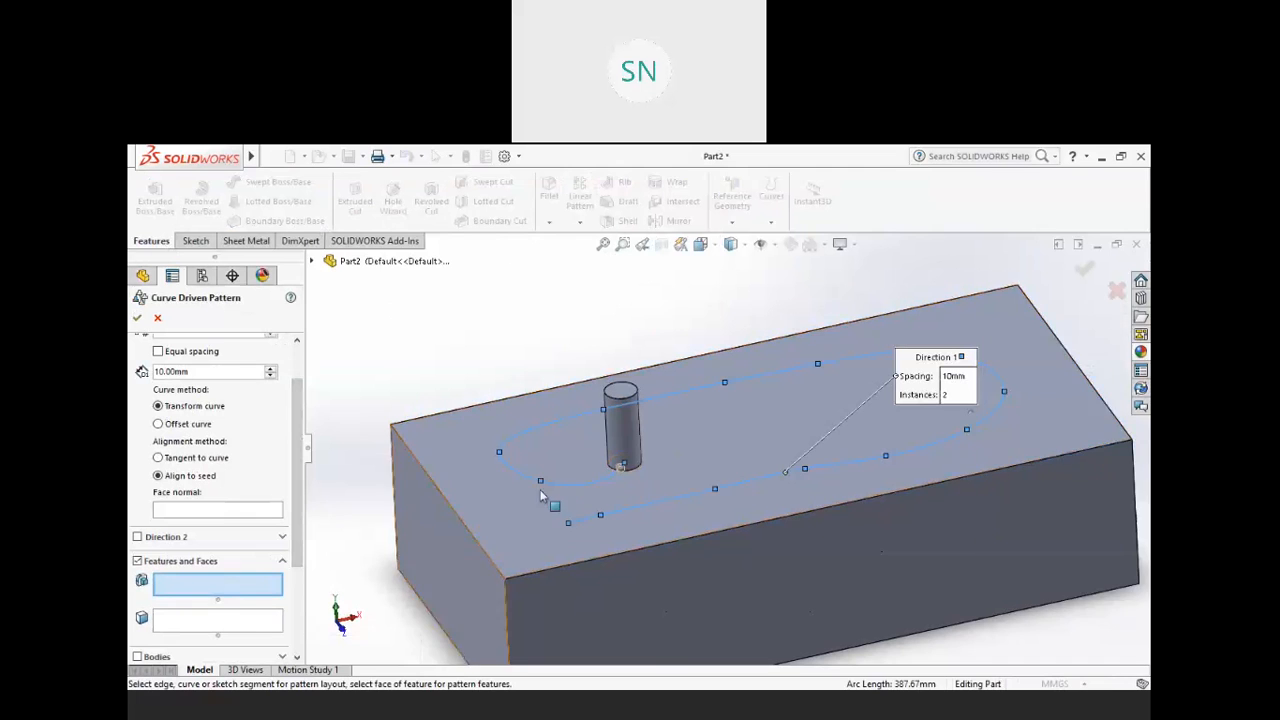
{"action": "left_click", "coordinate": [611, 419]}
{"action": "scroll", "coordinate": [645, 443], "scroll_direction": "down", "scroll_amount": 2}
{"action": "middle_click_drag", "start_coordinate": [643, 443], "coordinate": [641, 488]}
{"action": "scroll", "coordinate": [757, 469], "scroll_direction": "down", "scroll_amount": 2}
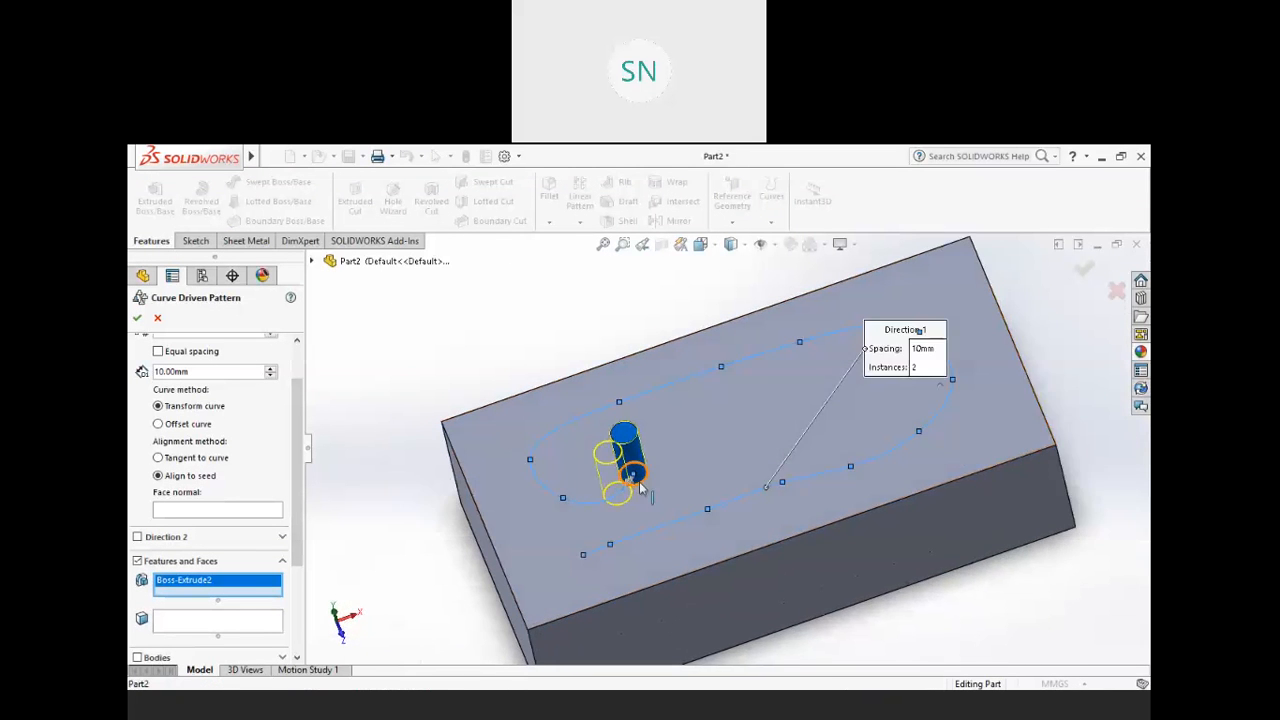
{"action": "scroll", "coordinate": [641, 488], "scroll_direction": "down", "scroll_amount": 1}
{"action": "scroll", "coordinate": [287, 433], "scroll_direction": "up", "scroll_amount": 2}
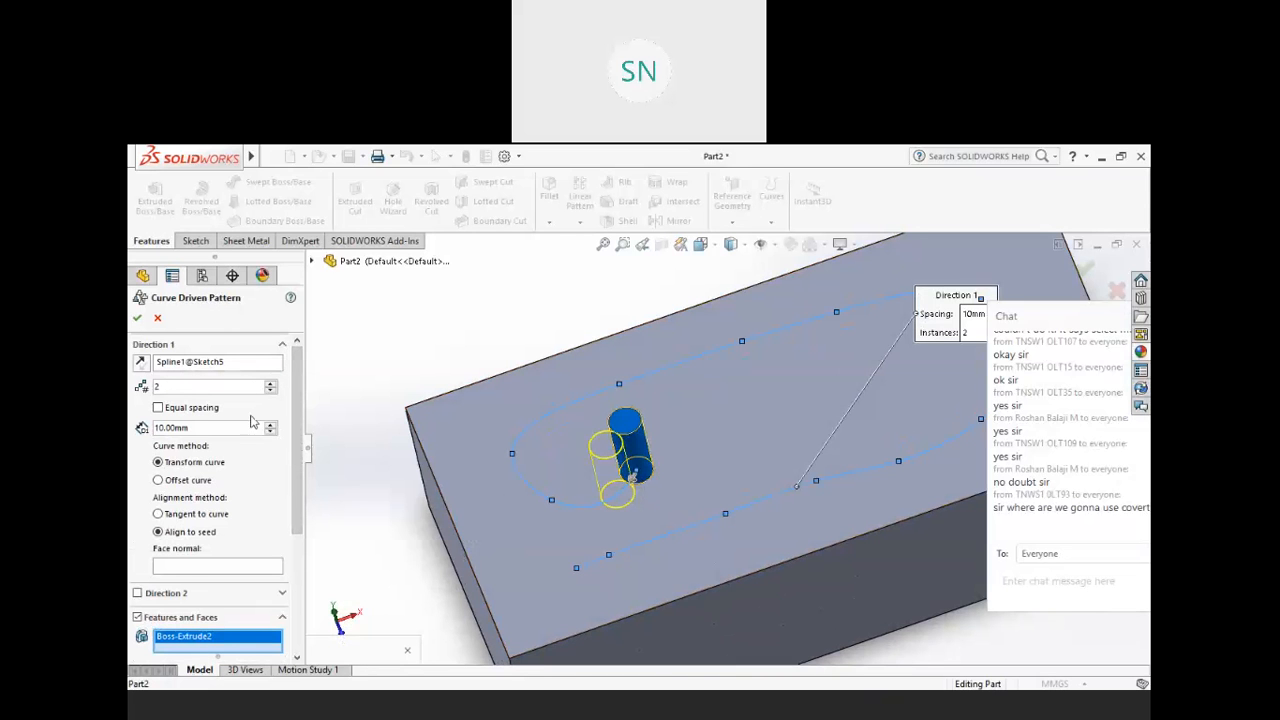
- Set the curve pattern's spacing to 30 mm and its number of instances to 11
{"action": "left_click", "coordinate": [269, 424]}
{"action": "left_click", "coordinate": [269, 424]}
{"action": "left_click", "coordinate": [269, 424]}
{"action": "left_click", "coordinate": [270, 431]}
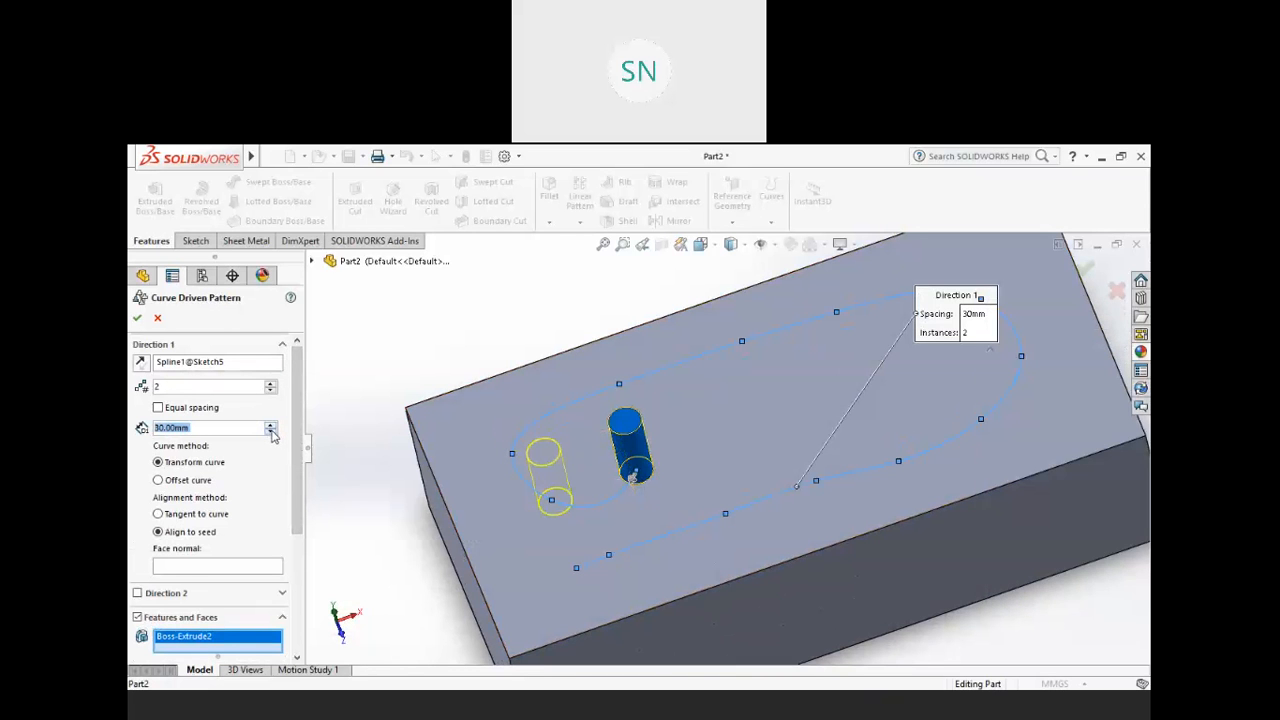
{"action": "left_click", "coordinate": [270, 383]}
{"action": "left_click", "coordinate": [270, 383]}
{"action": "left_click", "coordinate": [270, 383]}
{"action": "left_click", "coordinate": [270, 383]}
{"action": "left_click", "coordinate": [270, 383]}
{"action": "left_click", "coordinate": [270, 383]}
{"action": "left_click", "coordinate": [270, 383]}
{"action": "left_click", "coordinate": [270, 383]}
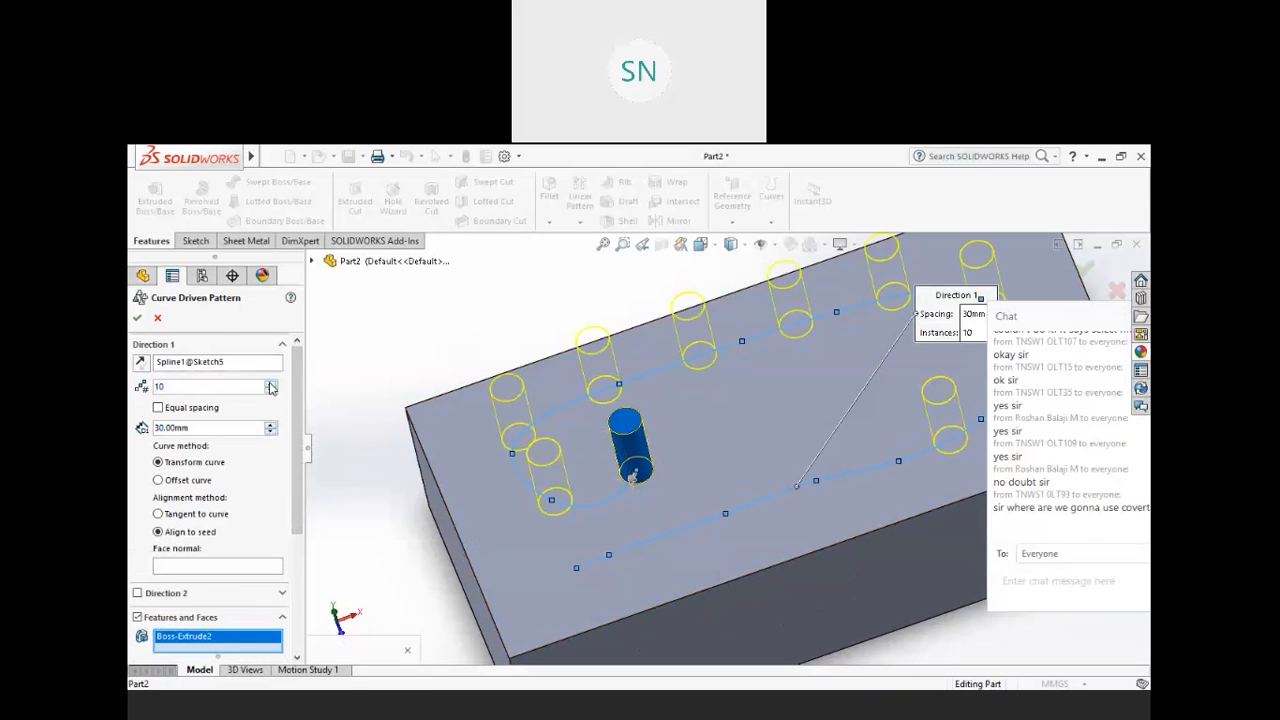
{"action": "left_click", "coordinate": [270, 384]}
{"action": "middle_click_drag", "start_coordinate": [624, 514], "coordinate": [662, 465]}
{"action": "scroll", "coordinate": [663, 466], "scroll_direction": "up", "scroll_amount": 1}
{"action": "mouse_move", "coordinate": [870, 400]}
{"action": "middle_mouse_down"}
{"action": "mouse_move", "coordinate": [896, 414]}
{"action": "mouse_move", "coordinate": [885, 391]}
{"action": "middle_mouse_up"}
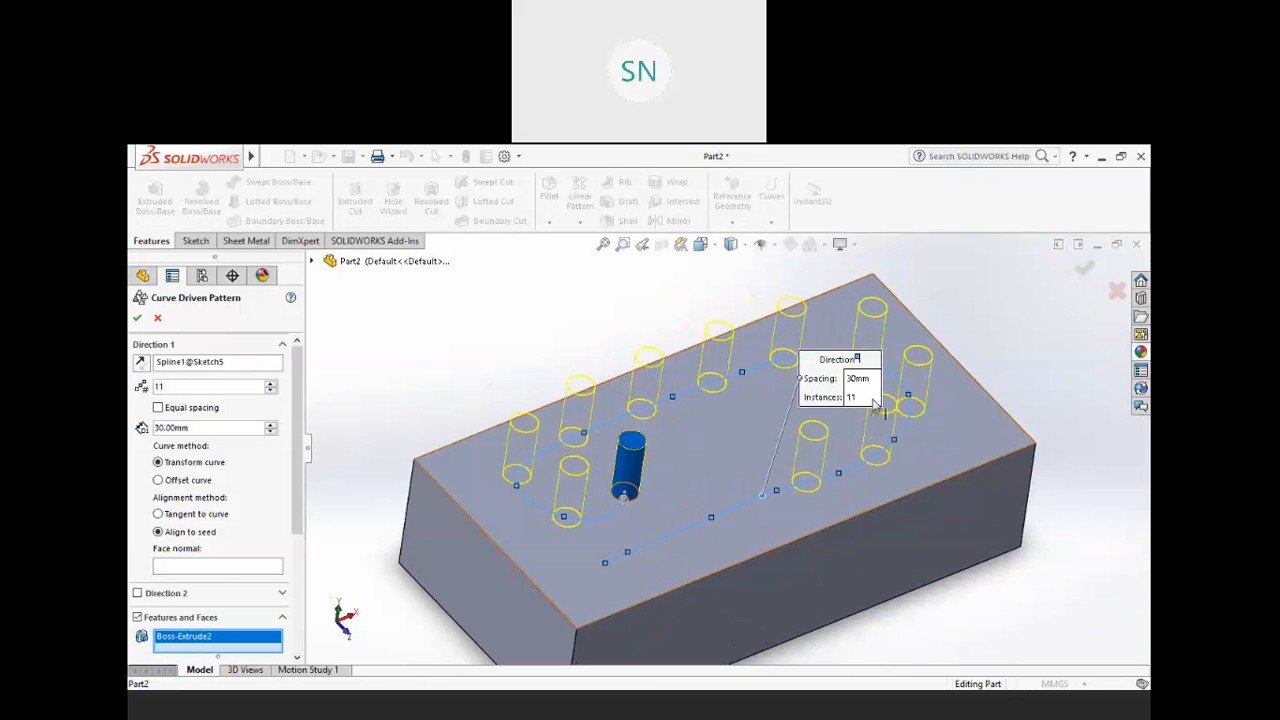
- Space the pattern instances equally along the spline and raise their number to 20
{"action": "left_click", "coordinate": [157, 408]}
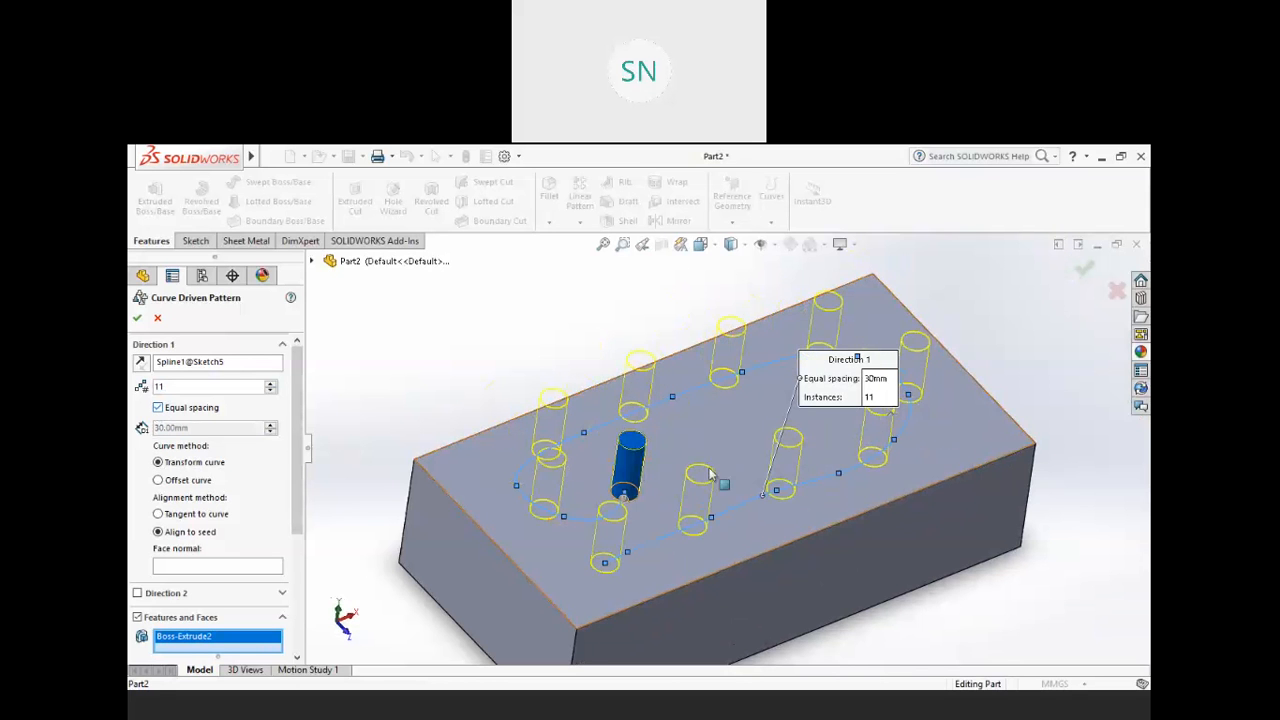
{"action": "middle_click_drag", "start_coordinate": [770, 466], "coordinate": [630, 515]}
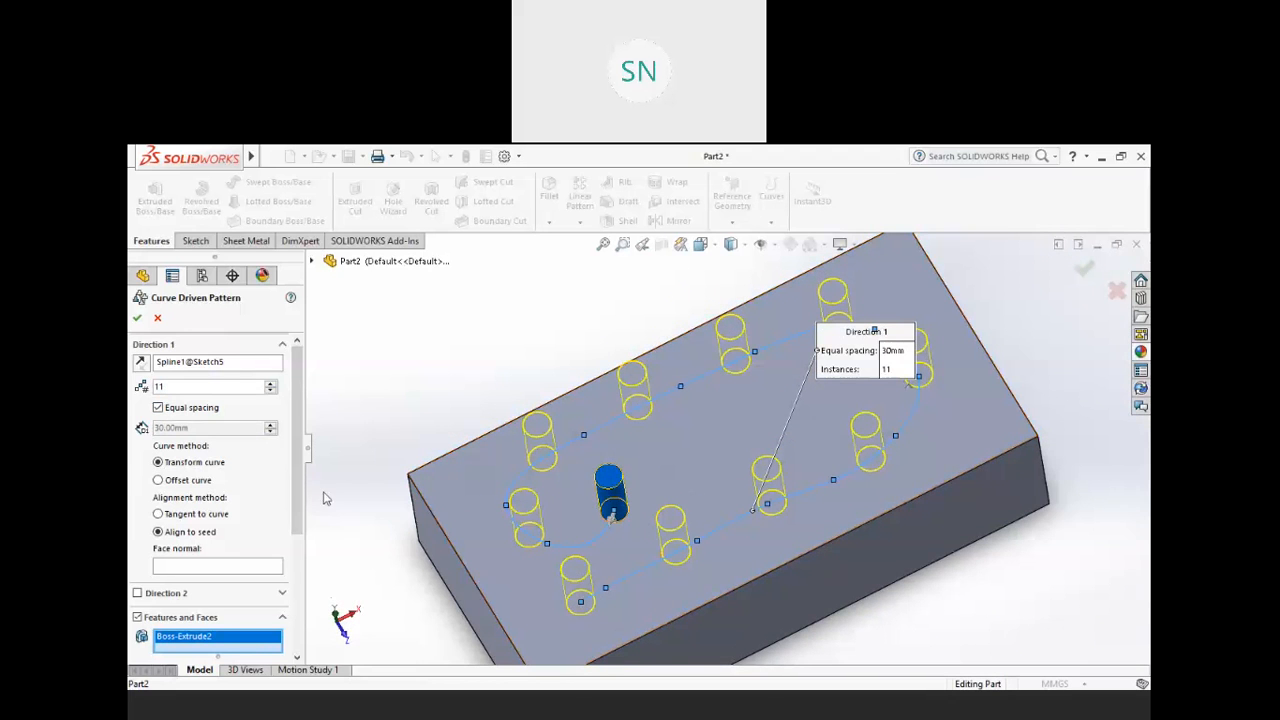
{"action": "left_click", "coordinate": [270, 384]}
{"action": "left_click", "coordinate": [270, 384]}
{"action": "left_click", "coordinate": [270, 384]}
{"action": "left_click", "coordinate": [270, 384]}
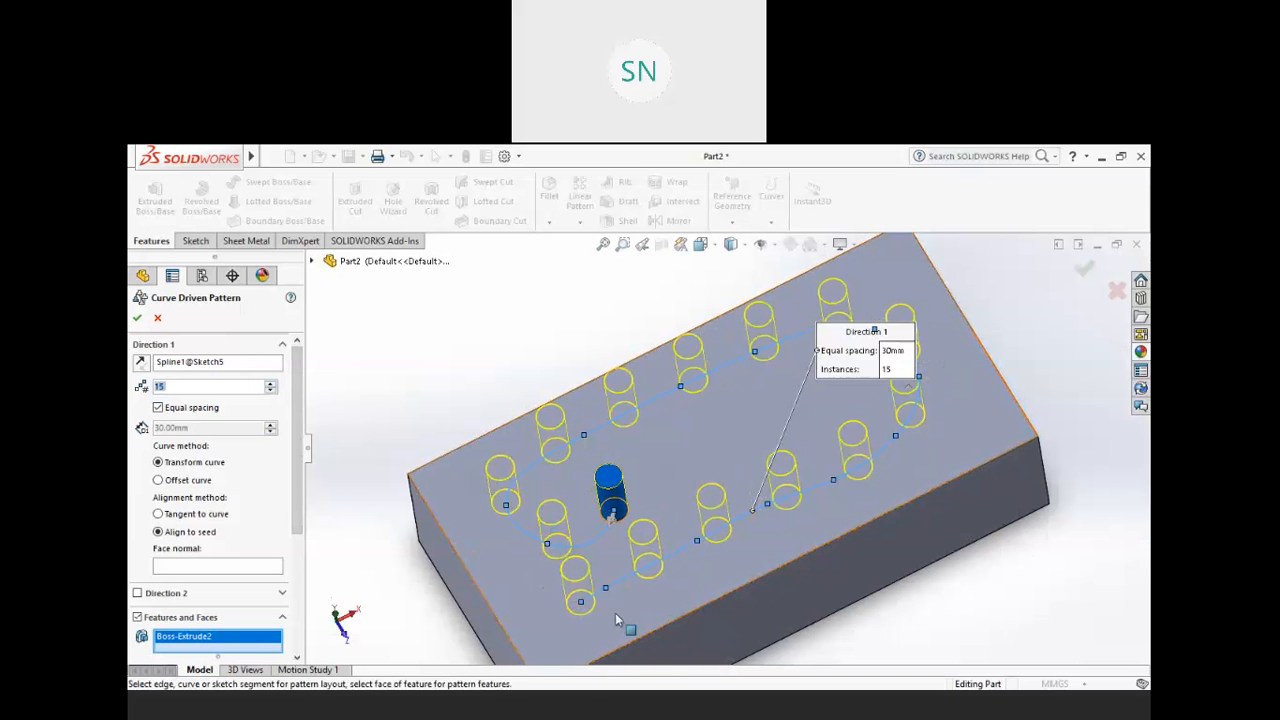
{"action": "left_click", "coordinate": [270, 384]}
{"action": "left_click", "coordinate": [270, 384]}
{"action": "left_click", "coordinate": [270, 384]}
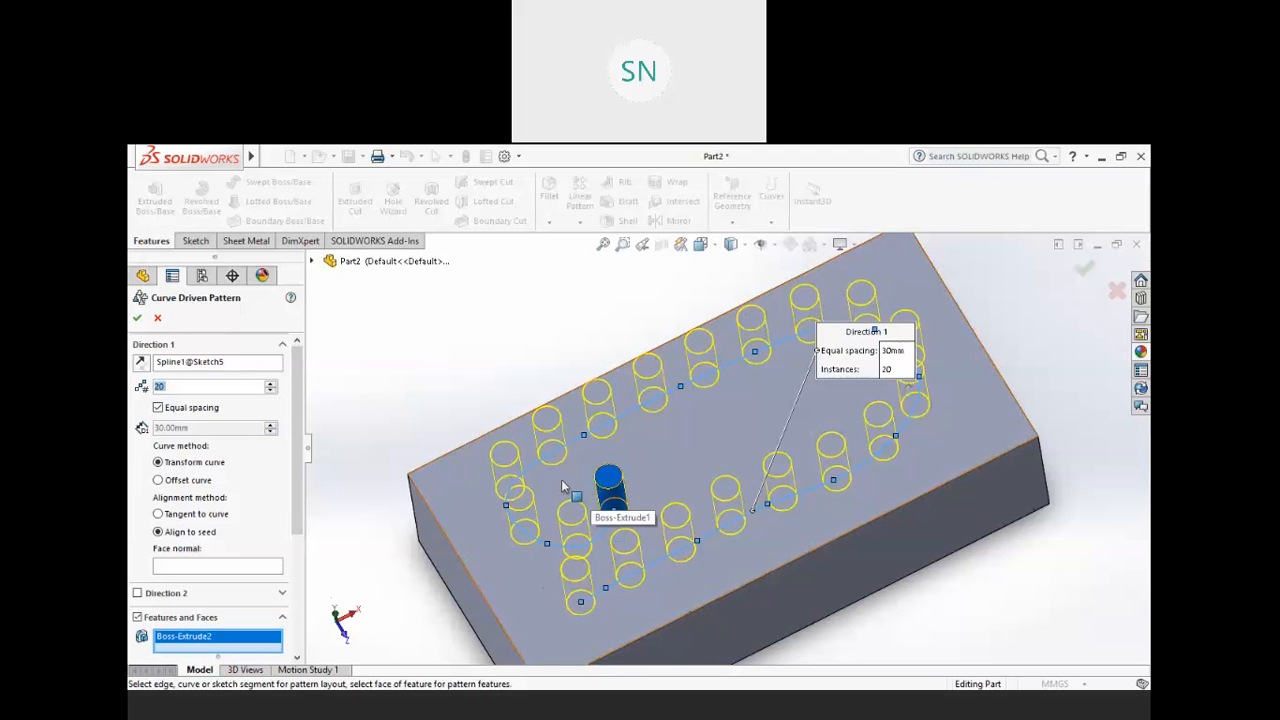
- Turn off equal spacing and set the distance between pattern instances to 25 mm
{"action": "left_click", "coordinate": [158, 408]}
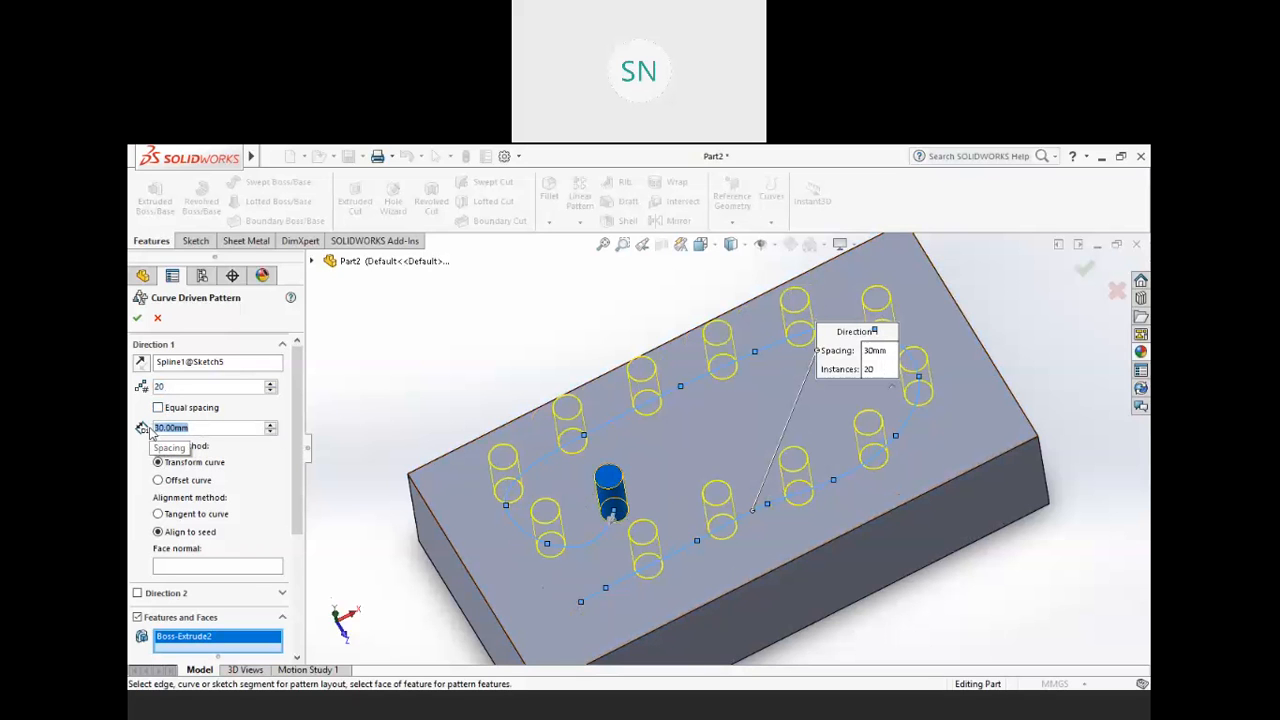
{"action": "type", "text": "25"}
{"action": "key", "text": "Return"}
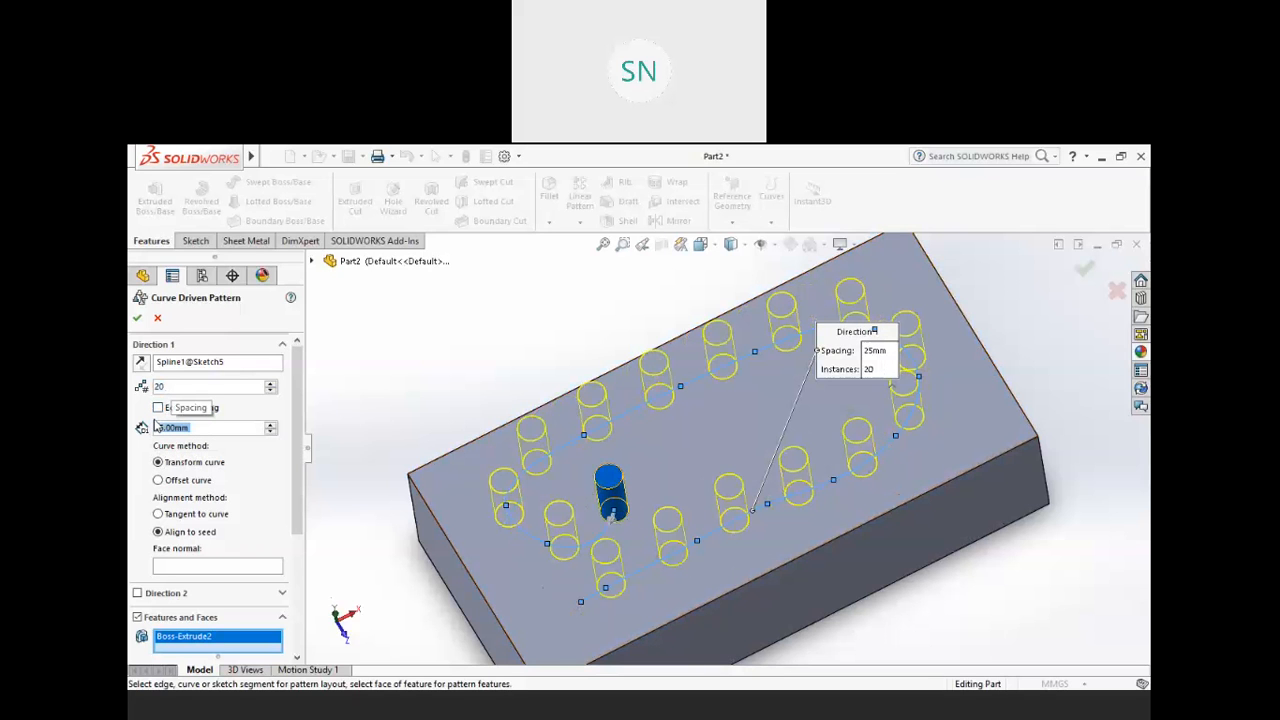
- Set the number of cylinder instances along the spline to 13
{"action": "left_click", "coordinate": [270, 391]}
{"action": "left_click", "coordinate": [270, 391]}
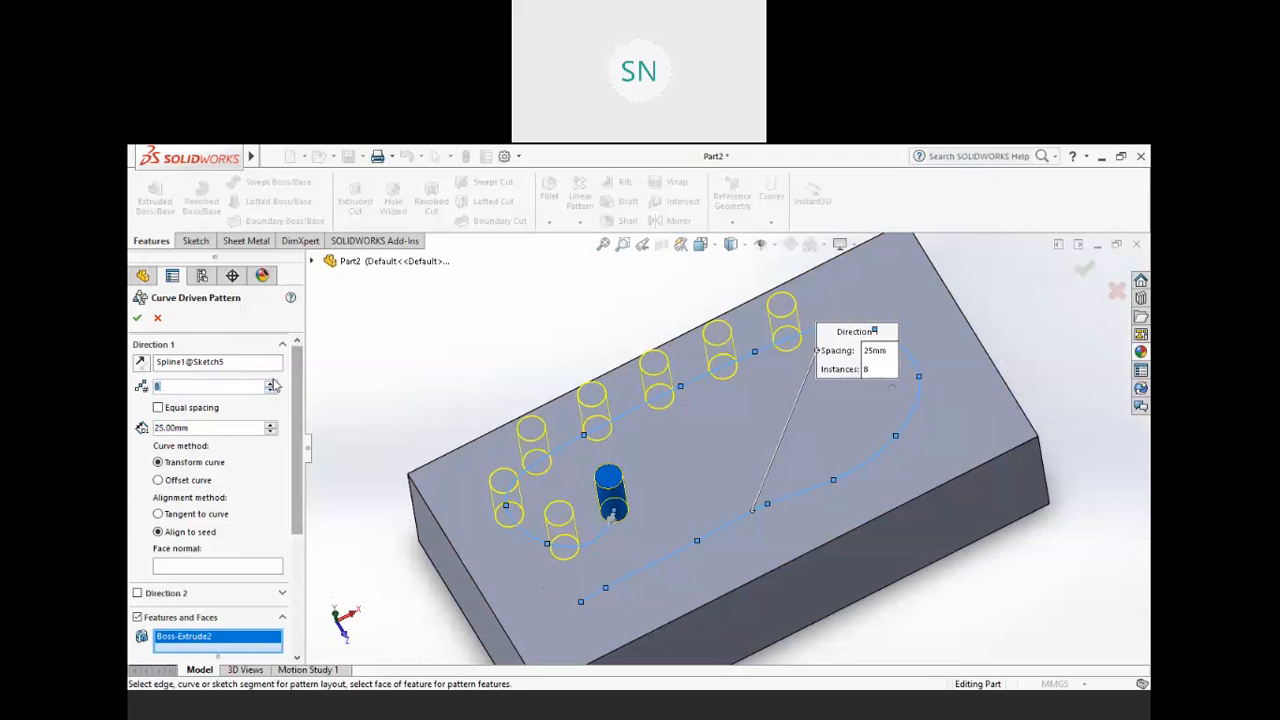
{"action": "left_click", "coordinate": [270, 383]}
{"action": "left_click", "coordinate": [270, 383]}
{"action": "left_click", "coordinate": [270, 383]}
{"action": "left_click", "coordinate": [270, 383]}
{"action": "left_click", "coordinate": [270, 383]}
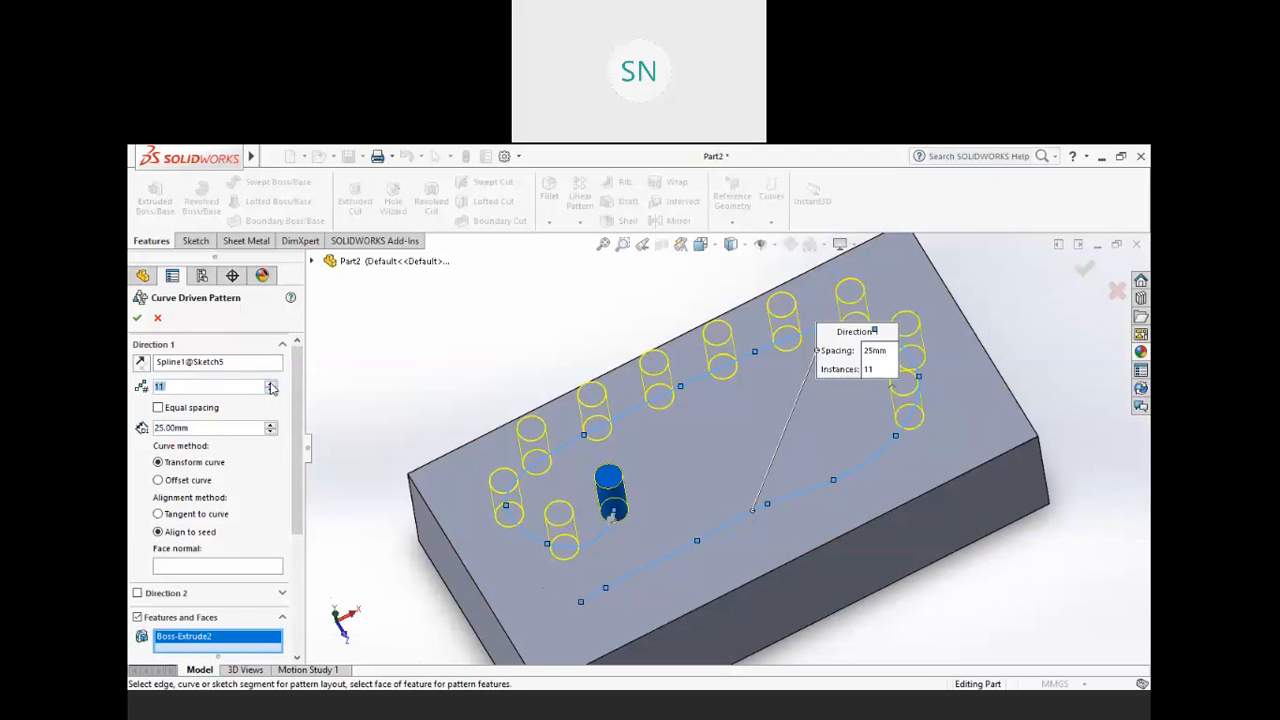
{"action": "middle_click_drag", "start_coordinate": [785, 450], "coordinate": [785, 443]}
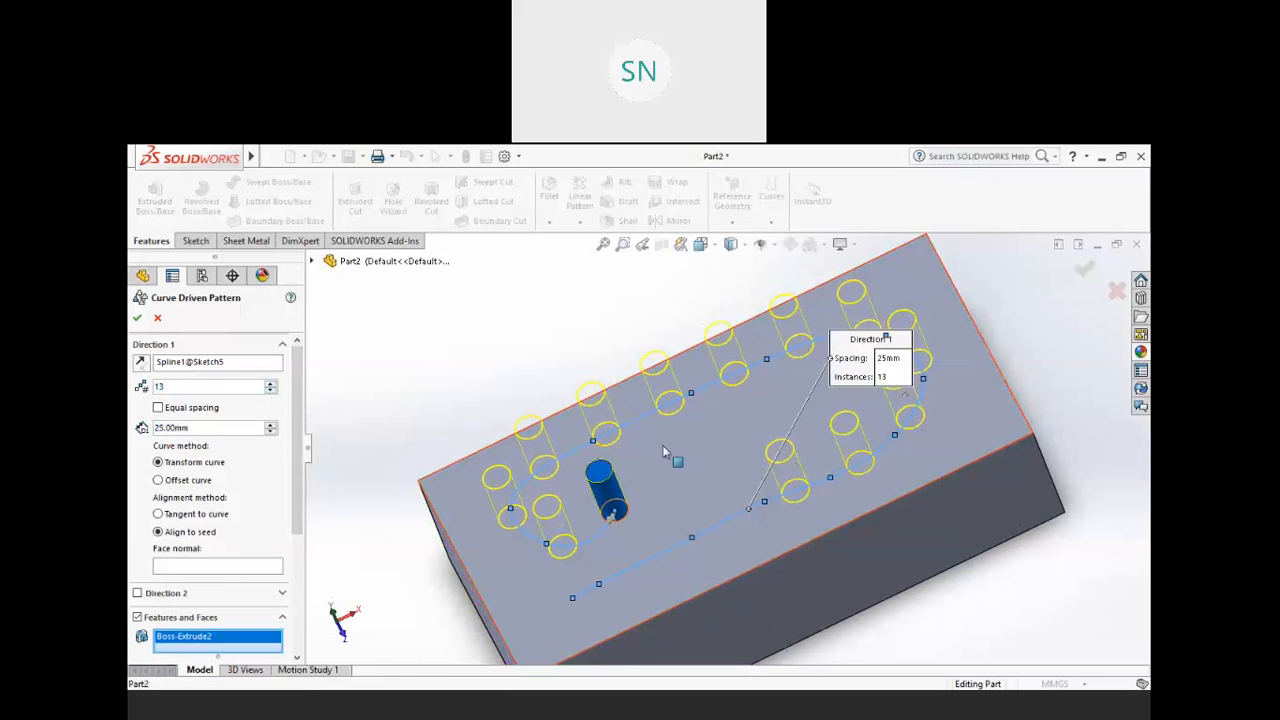
{"action": "left_click_drag", "start_coordinate": [300, 455], "coordinate": [296, 561]}
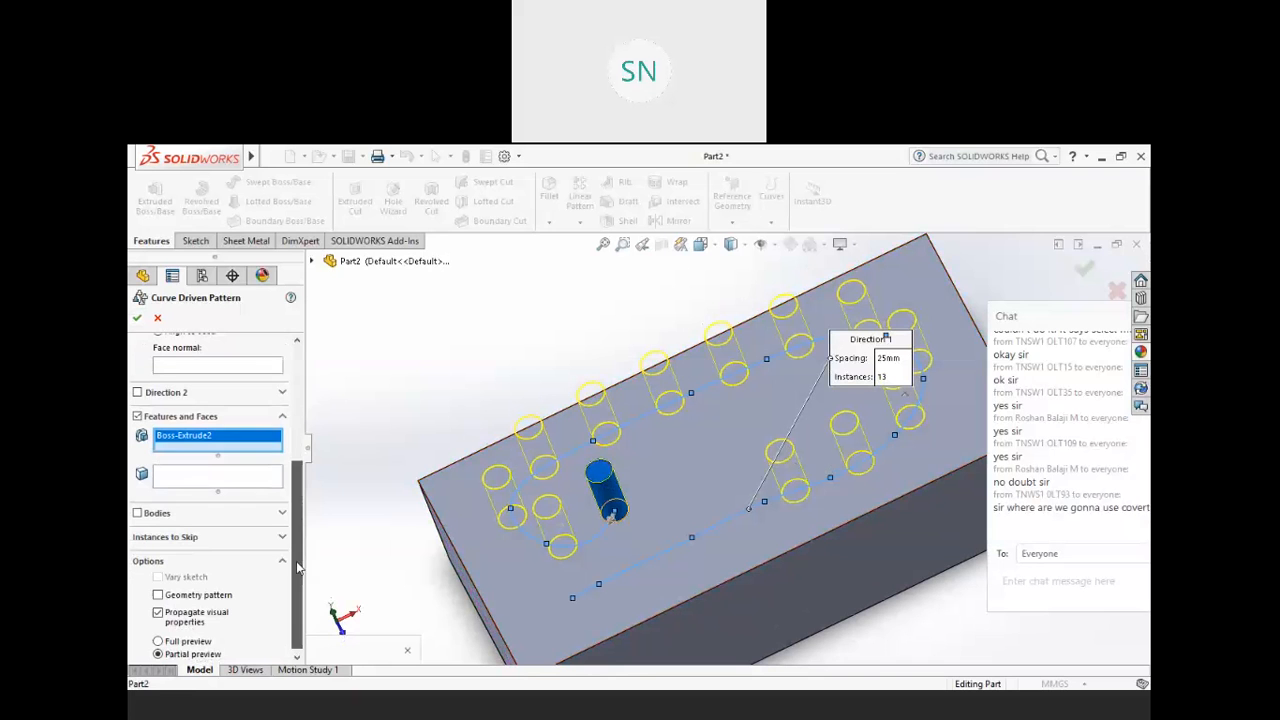
- Skip the fourth, eighth and twelfth cylinder instances, (4,1), (8,1) and (12,1), in the curve driven pattern
{"action": "left_click", "coordinate": [175, 541]}
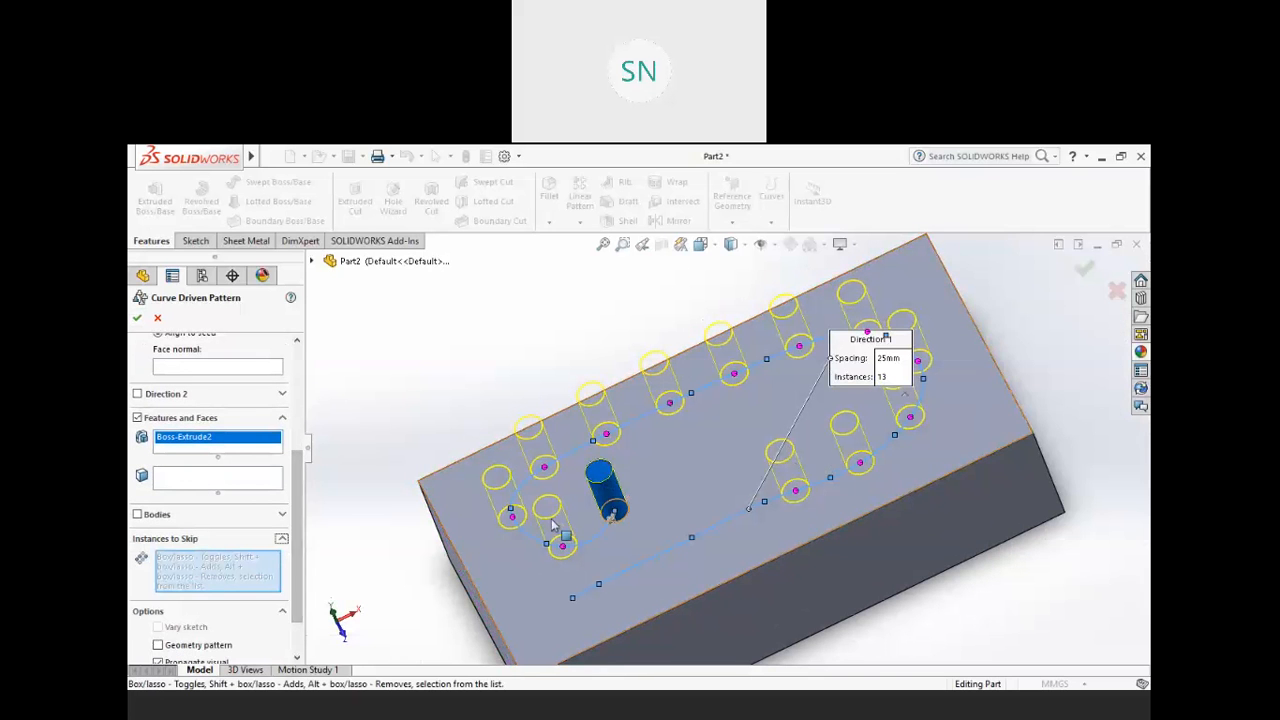
{"action": "left_click", "coordinate": [544, 466]}
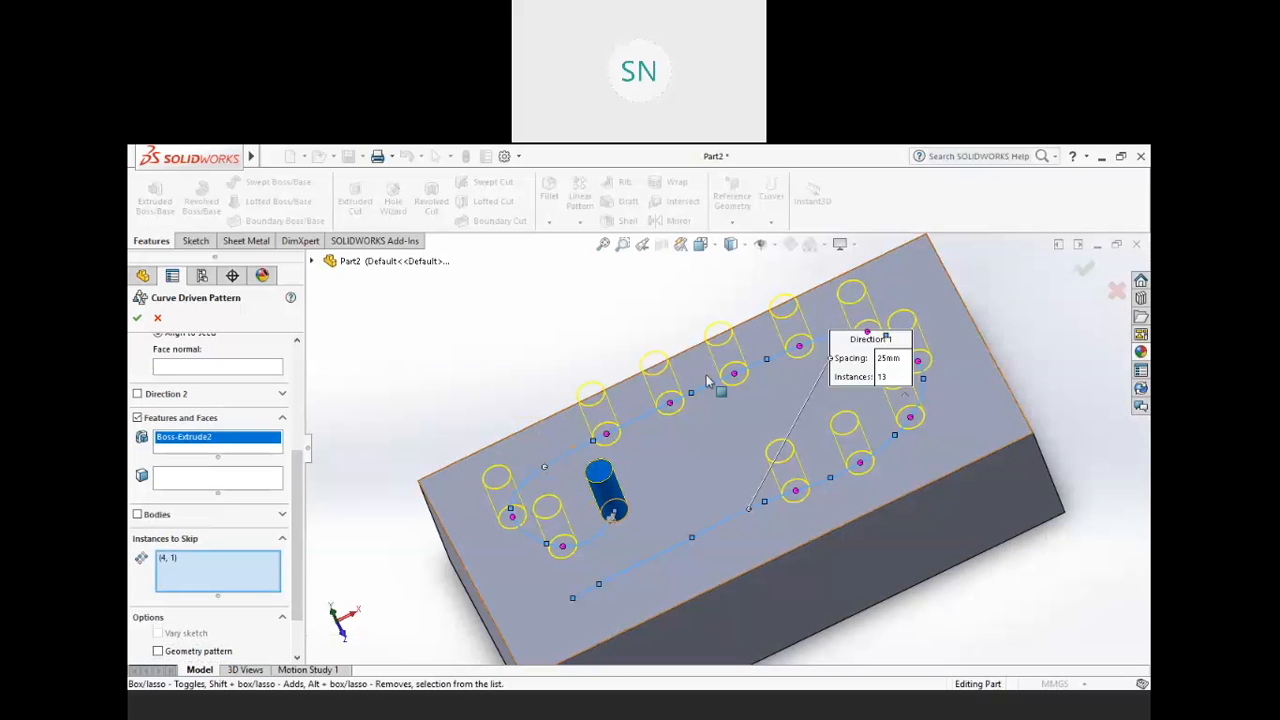
{"action": "left_click", "coordinate": [799, 347]}
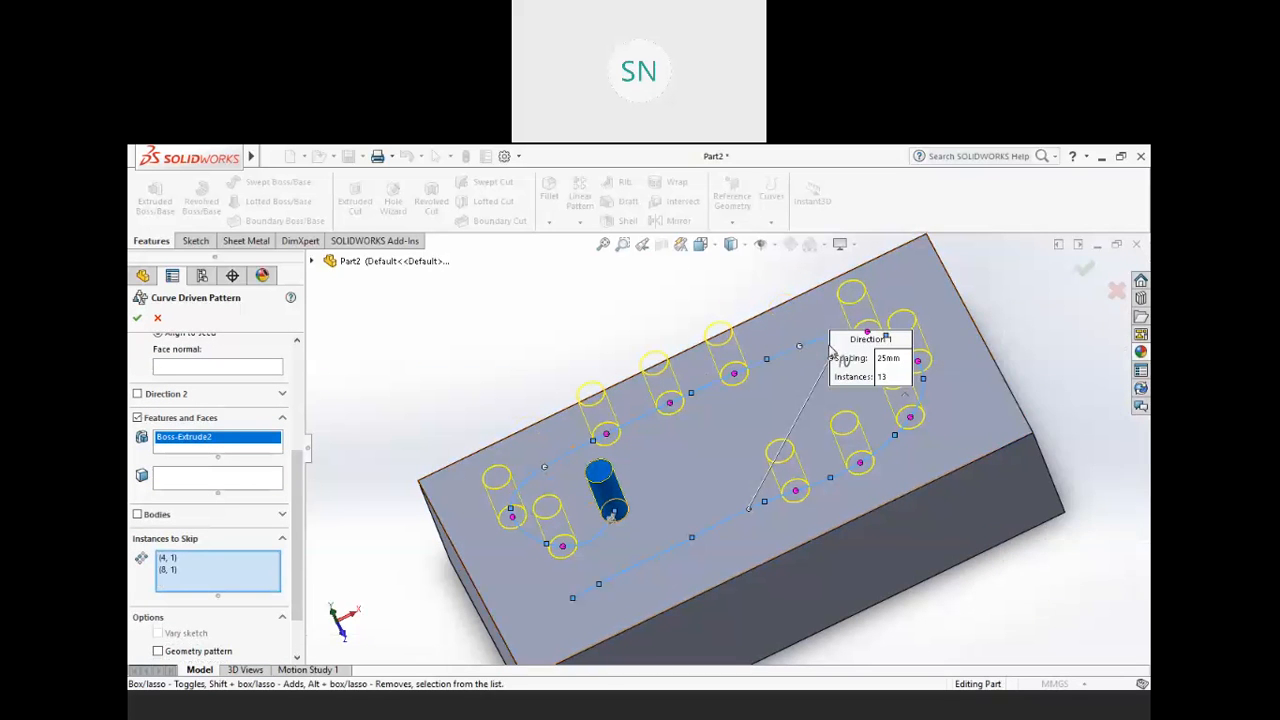
{"action": "left_click", "coordinate": [861, 464]}
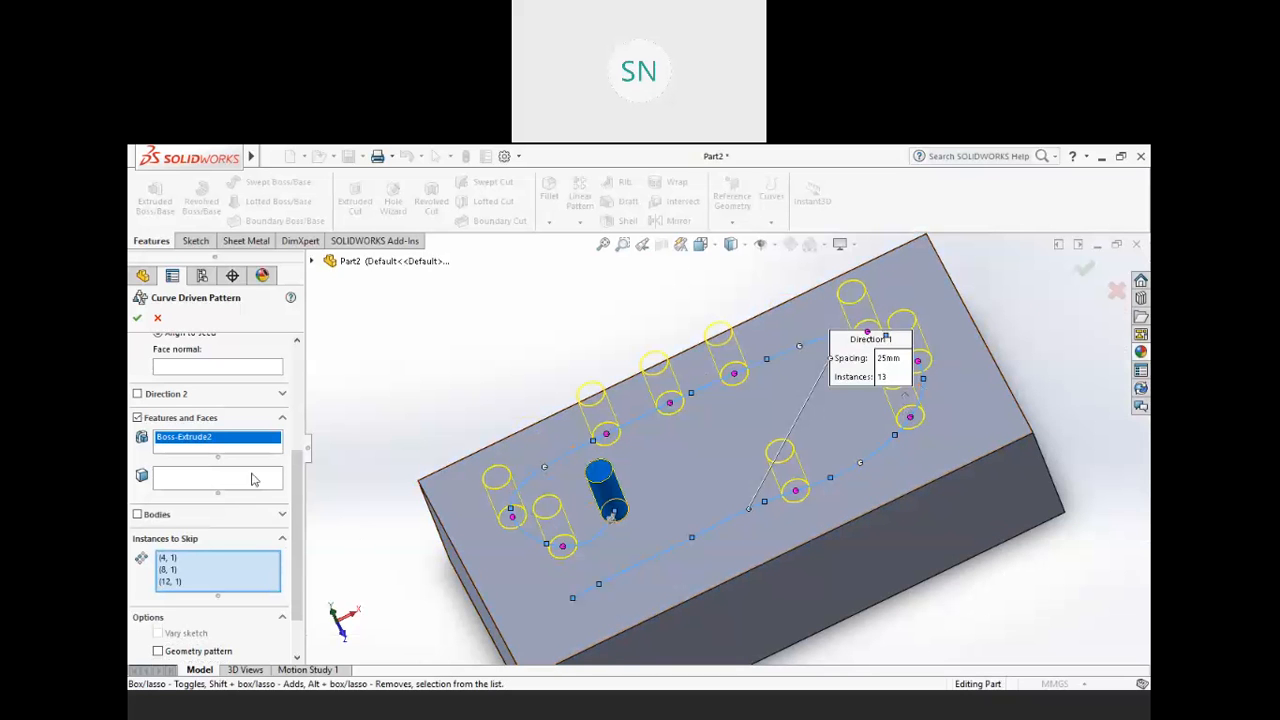
- Raise the number of cylinder instances along the spline to 15 and create the curve driven pattern
{"action": "left_click_drag", "start_coordinate": [295, 501], "coordinate": [298, 400]}
{"action": "left_click", "coordinate": [271, 383]}
{"action": "left_click", "coordinate": [271, 383]}
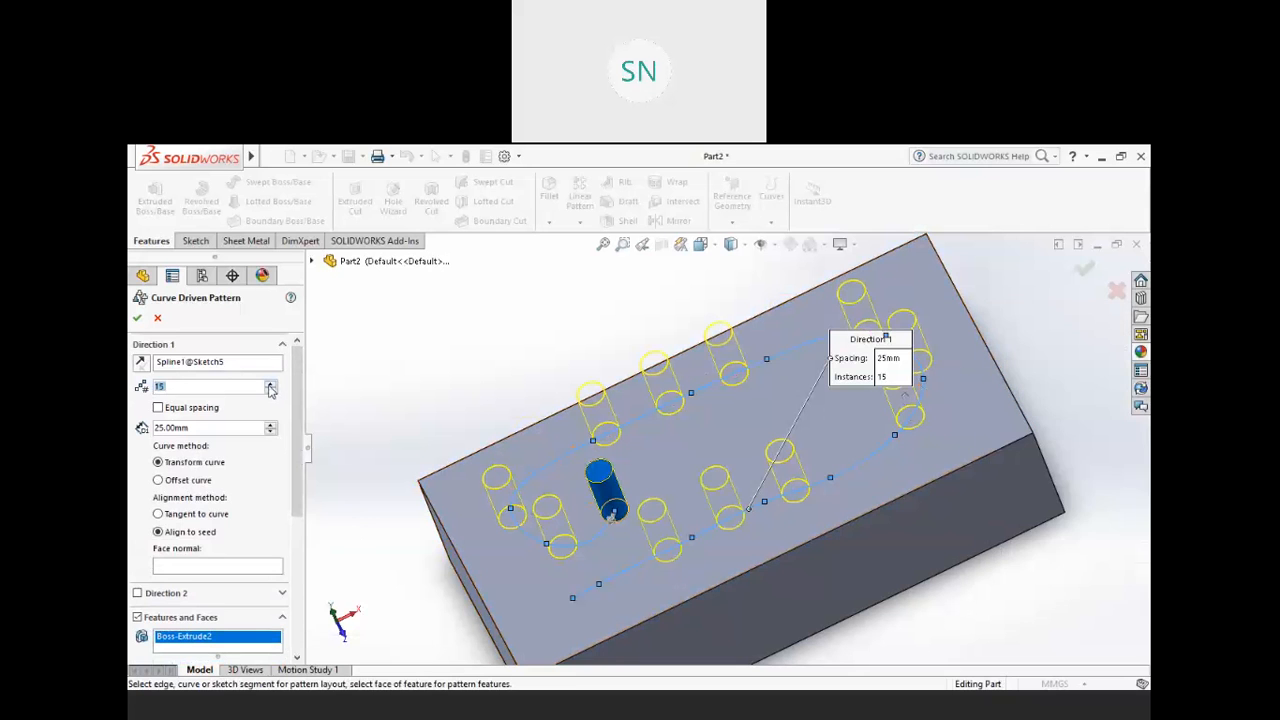
{"action": "left_click", "coordinate": [137, 318]}
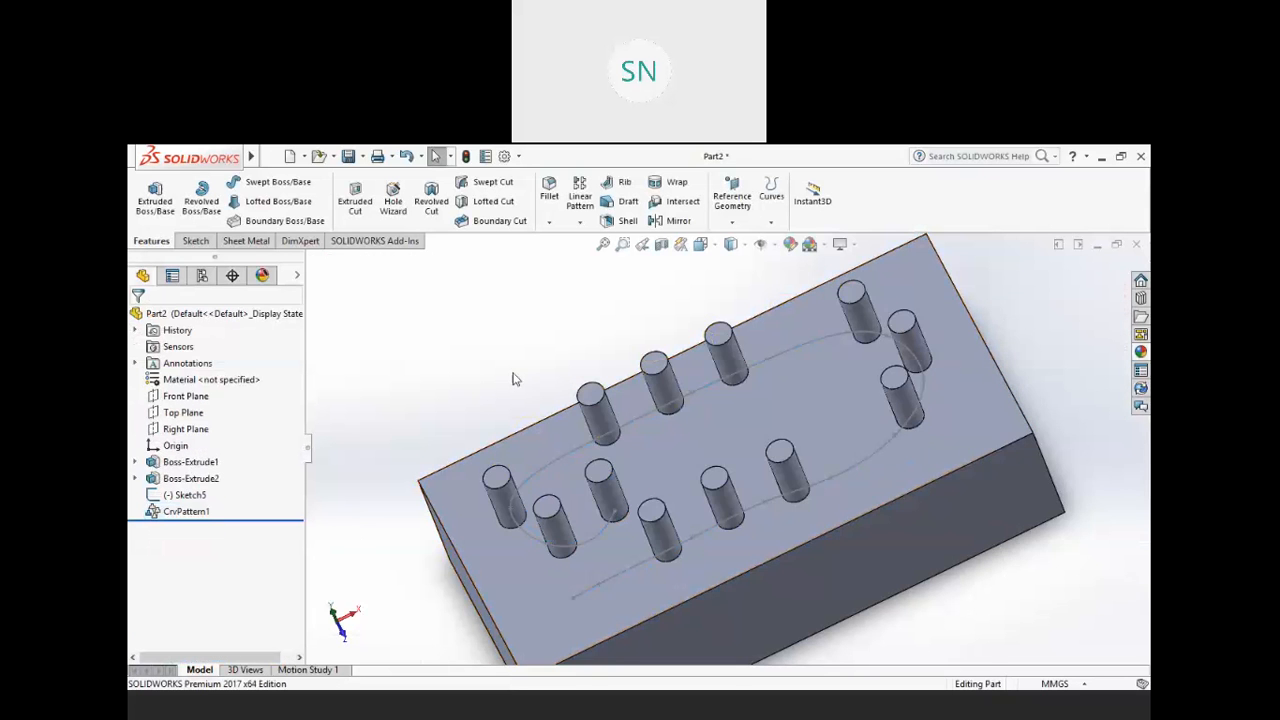
- Start a new sketch on the top face of the seed cylinder
{"action": "middle_click_drag", "start_coordinate": [651, 514], "coordinate": [700, 482]}
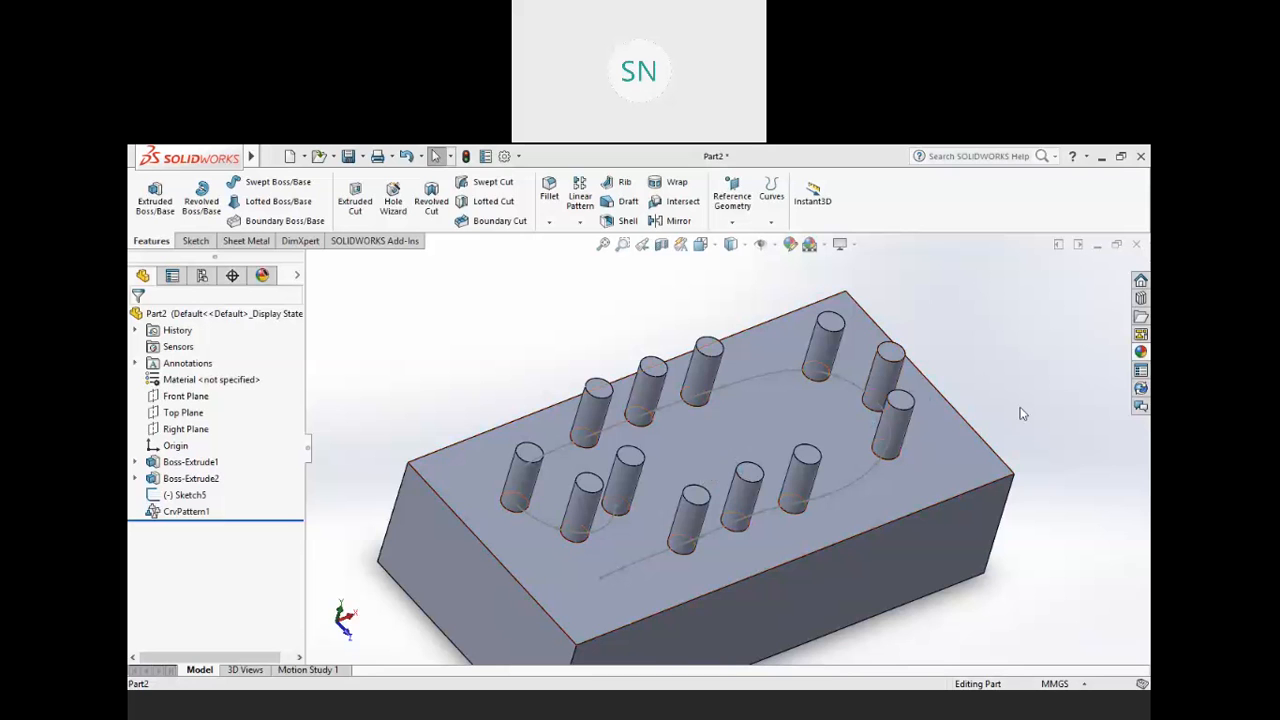
{"action": "middle_click_drag", "start_coordinate": [1073, 371], "coordinate": [1005, 362]}
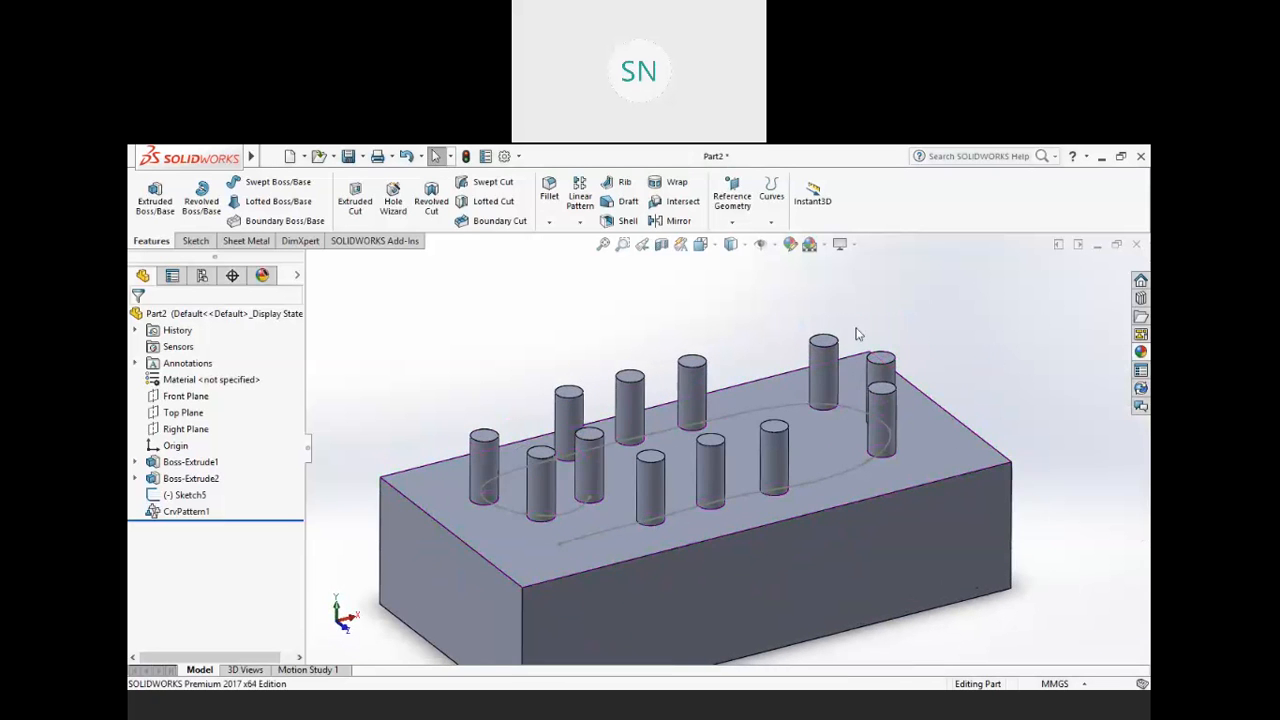
{"action": "scroll", "coordinate": [800, 325], "scroll_direction": "up", "scroll_amount": 2}
{"action": "middle_click_drag", "start_coordinate": [903, 378], "coordinate": [892, 429]}
{"action": "scroll", "coordinate": [908, 408], "scroll_direction": "down", "scroll_amount": 1}
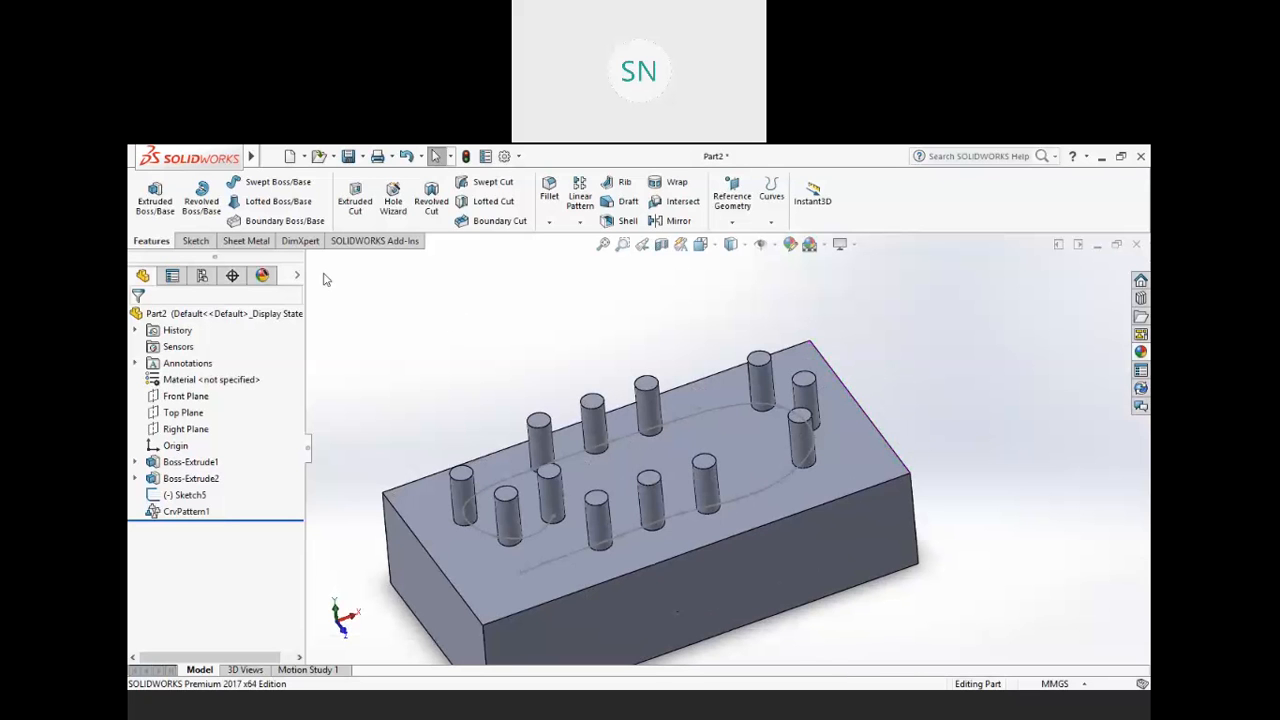
{"action": "left_click", "coordinate": [195, 241]}
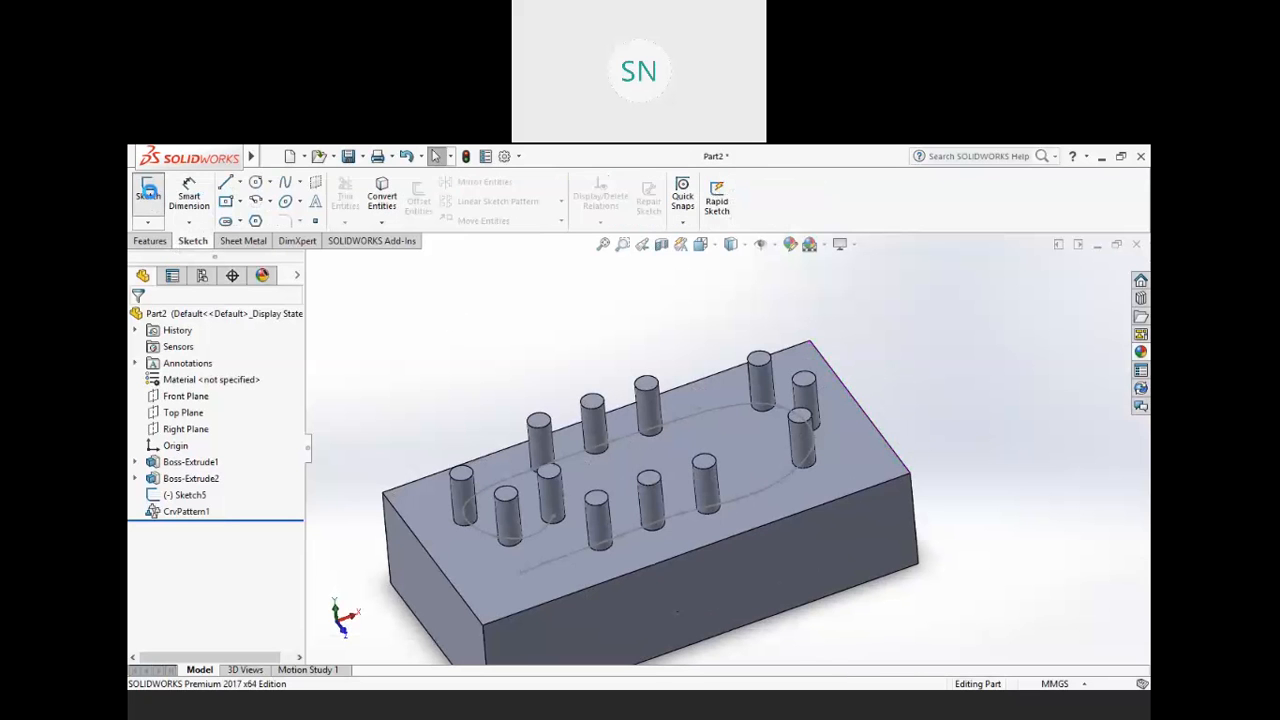
{"action": "left_click", "coordinate": [148, 193]}
{"action": "left_click", "coordinate": [550, 470]}
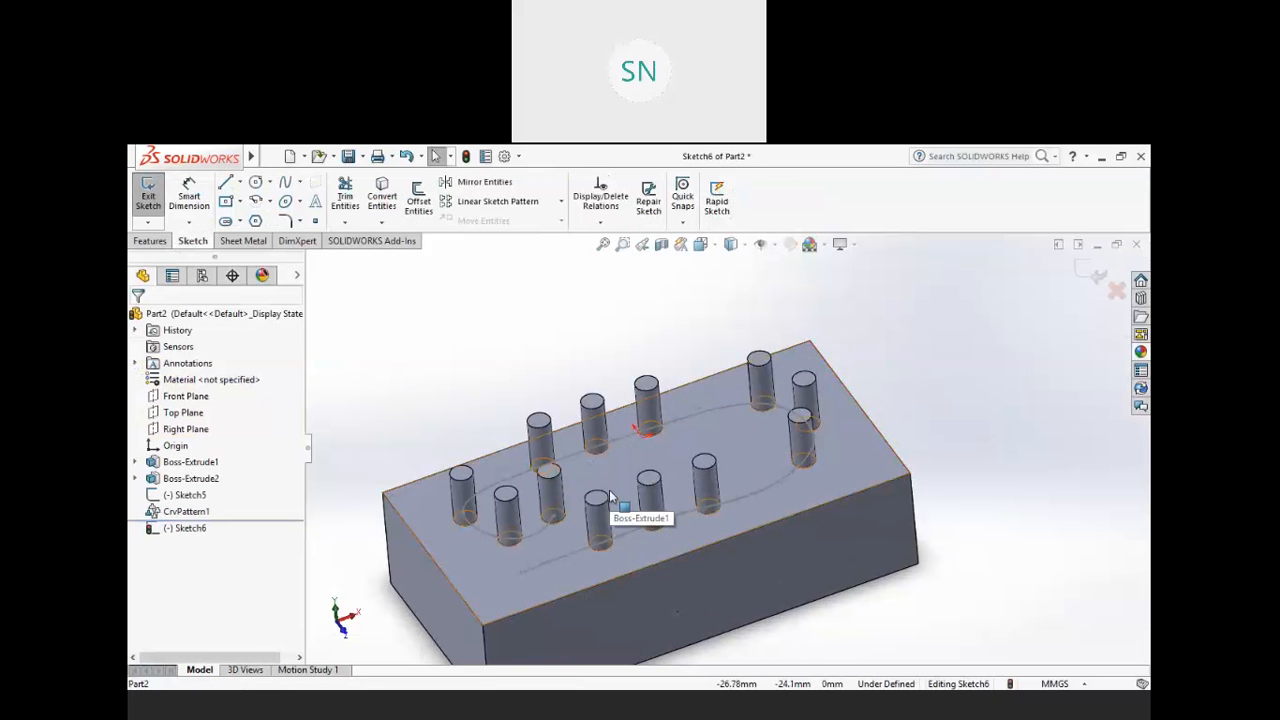
{"action": "key", "text": "ctrl+8"}
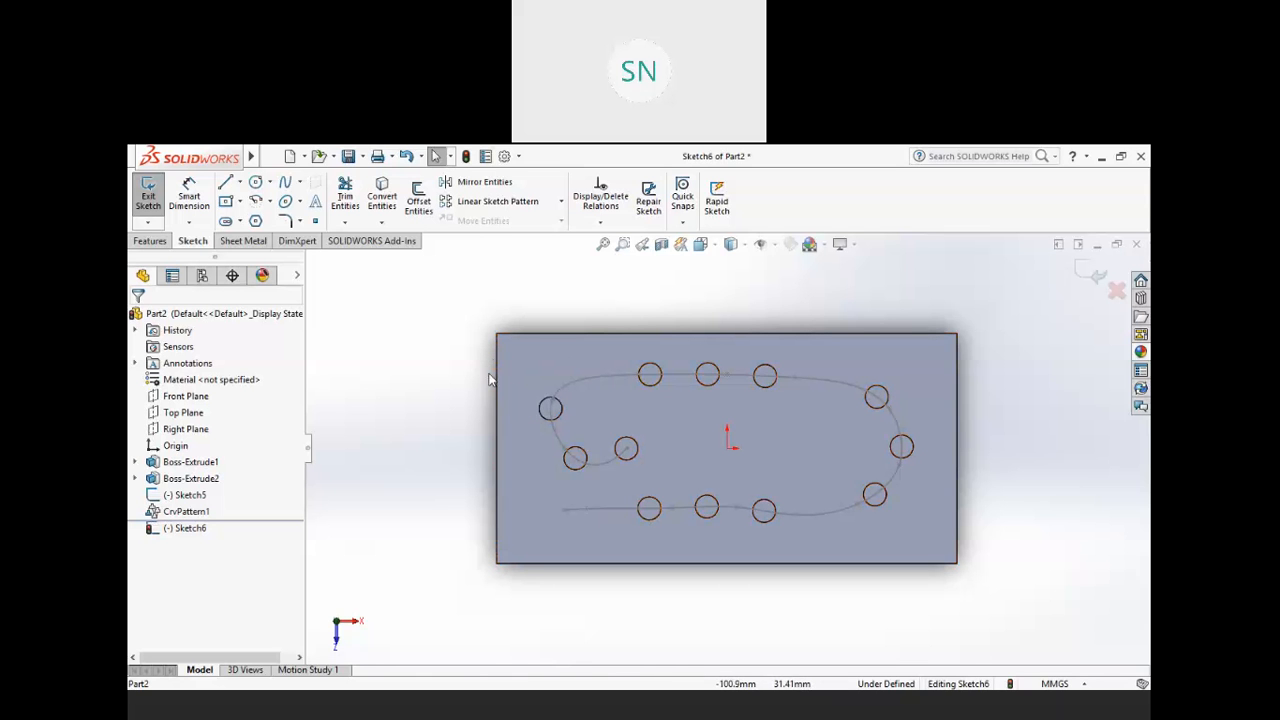
- Convert the block's short top edge at the seed-cylinder end into a sketch line
{"action": "left_click", "coordinate": [391, 206]}
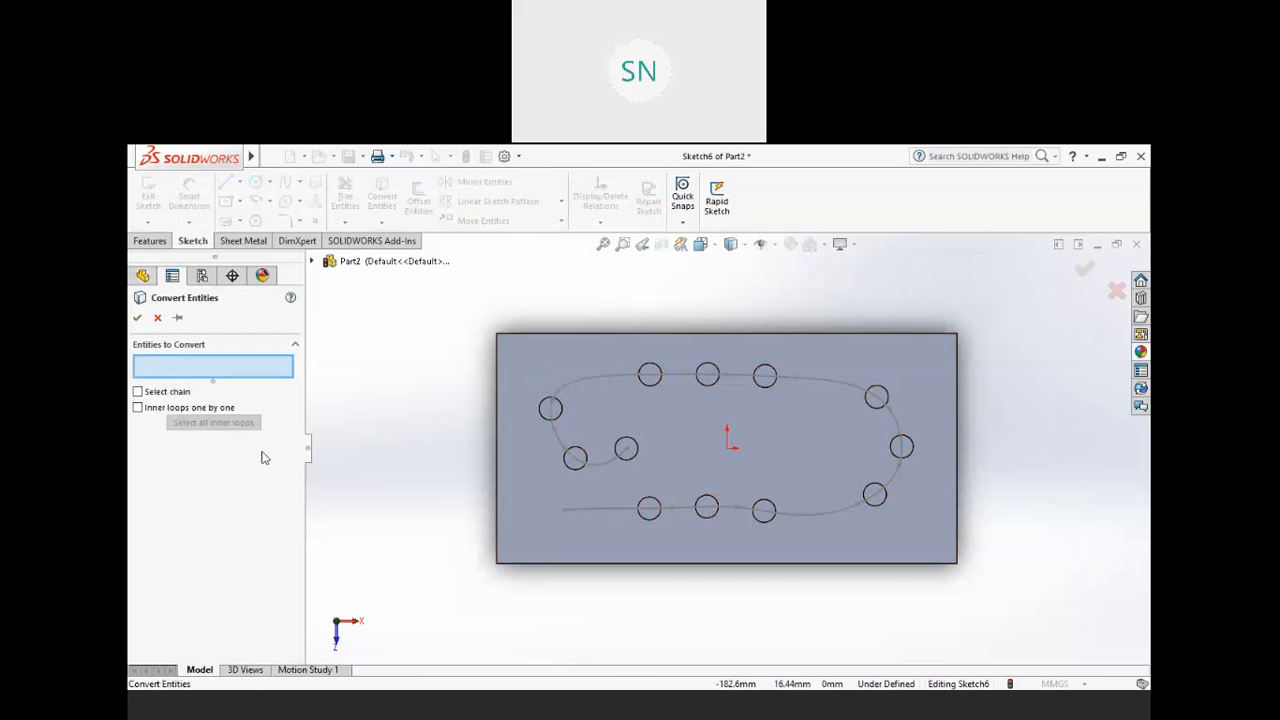
{"action": "left_click", "coordinate": [496, 406]}
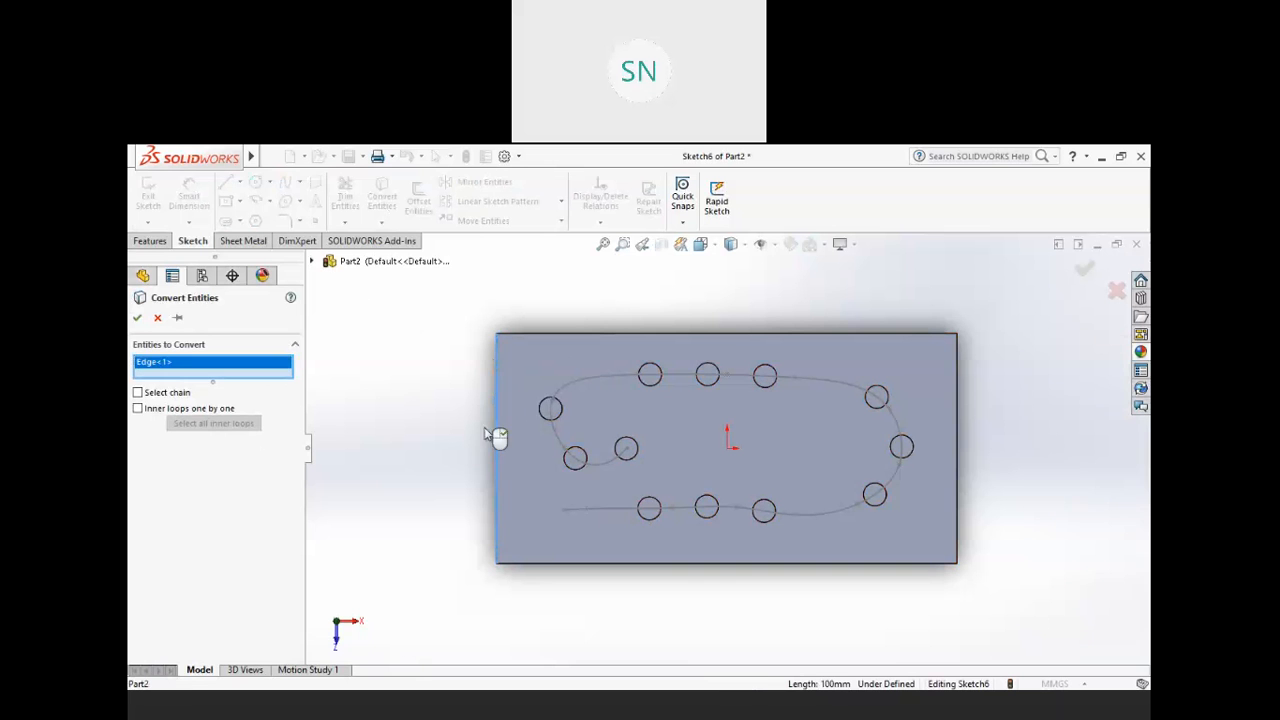
{"action": "left_click", "coordinate": [137, 318]}
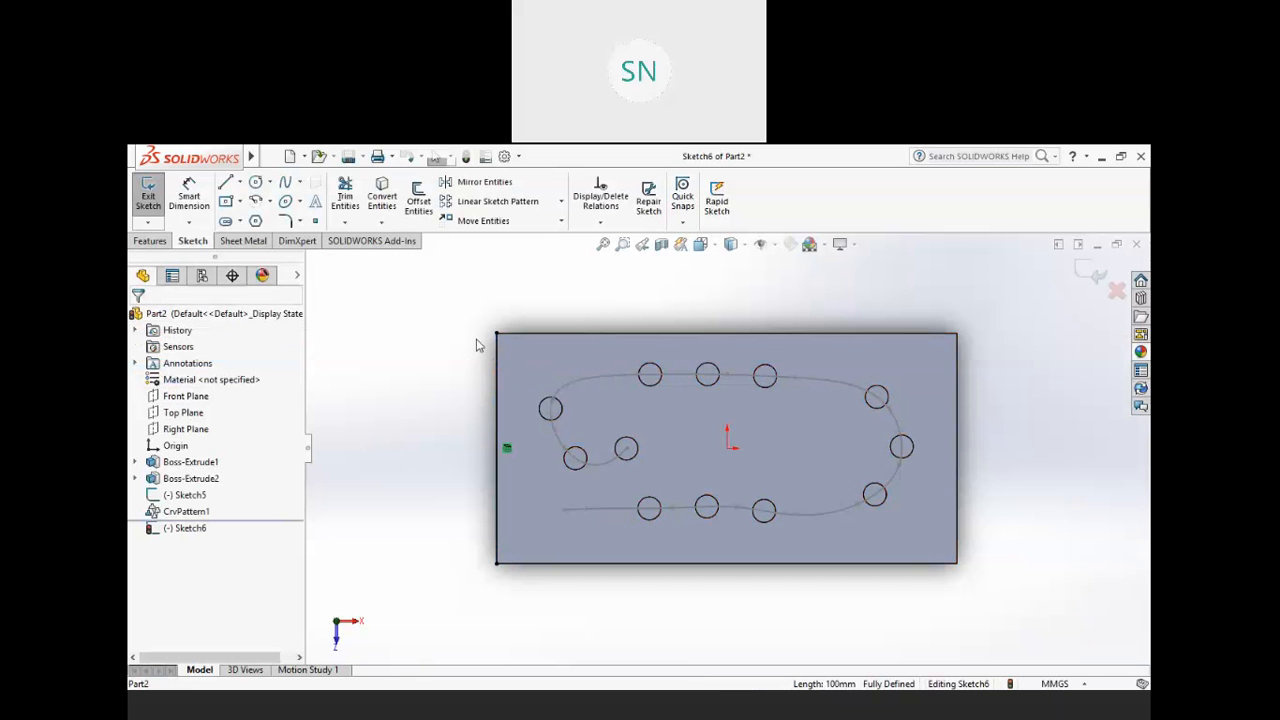
{"action": "middle_click_drag", "start_coordinate": [469, 543], "coordinate": [478, 471]}
{"action": "key", "text": "Escape"}
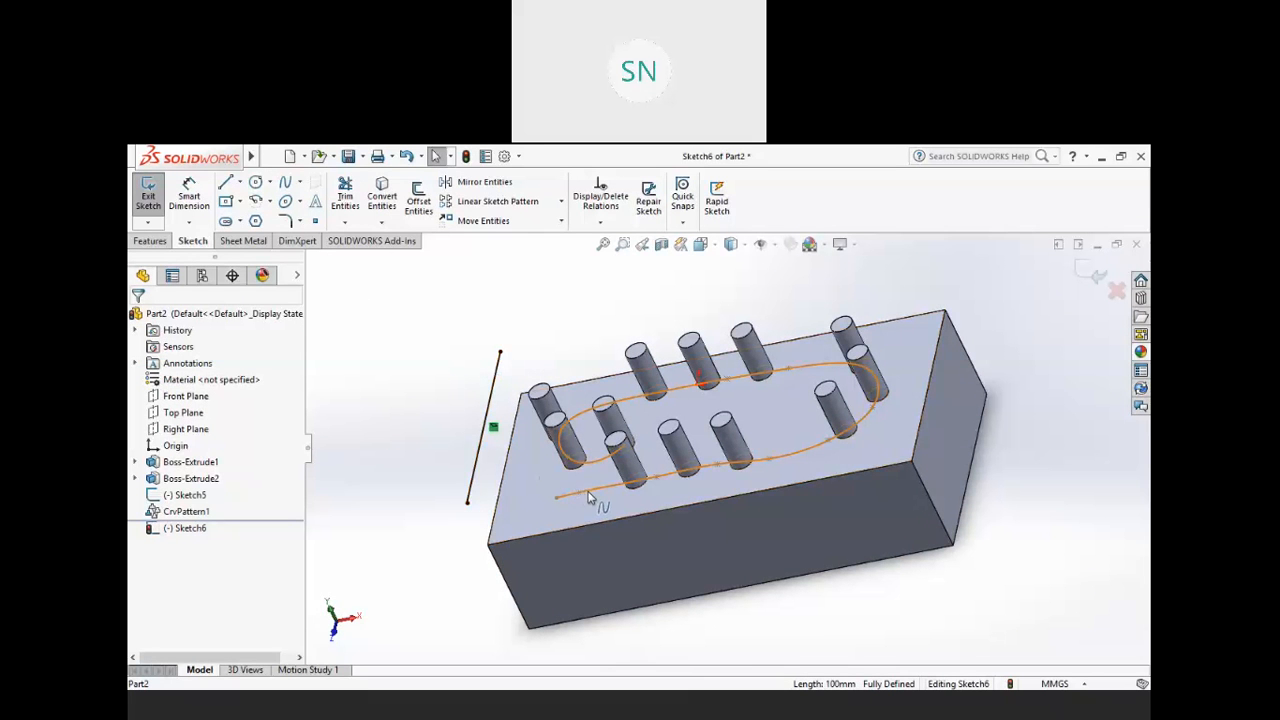
- Convert the pattern's path spline into the current sketch
{"action": "left_click", "coordinate": [382, 195]}
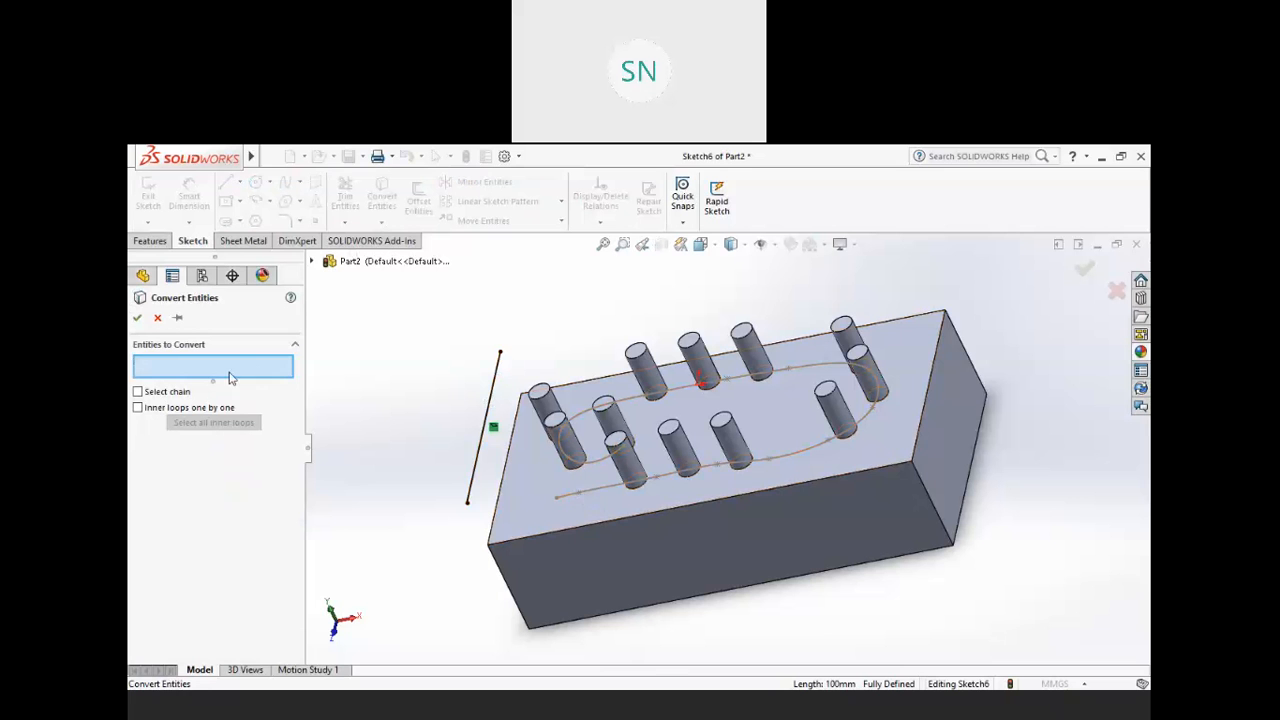
{"action": "left_click", "coordinate": [611, 486]}
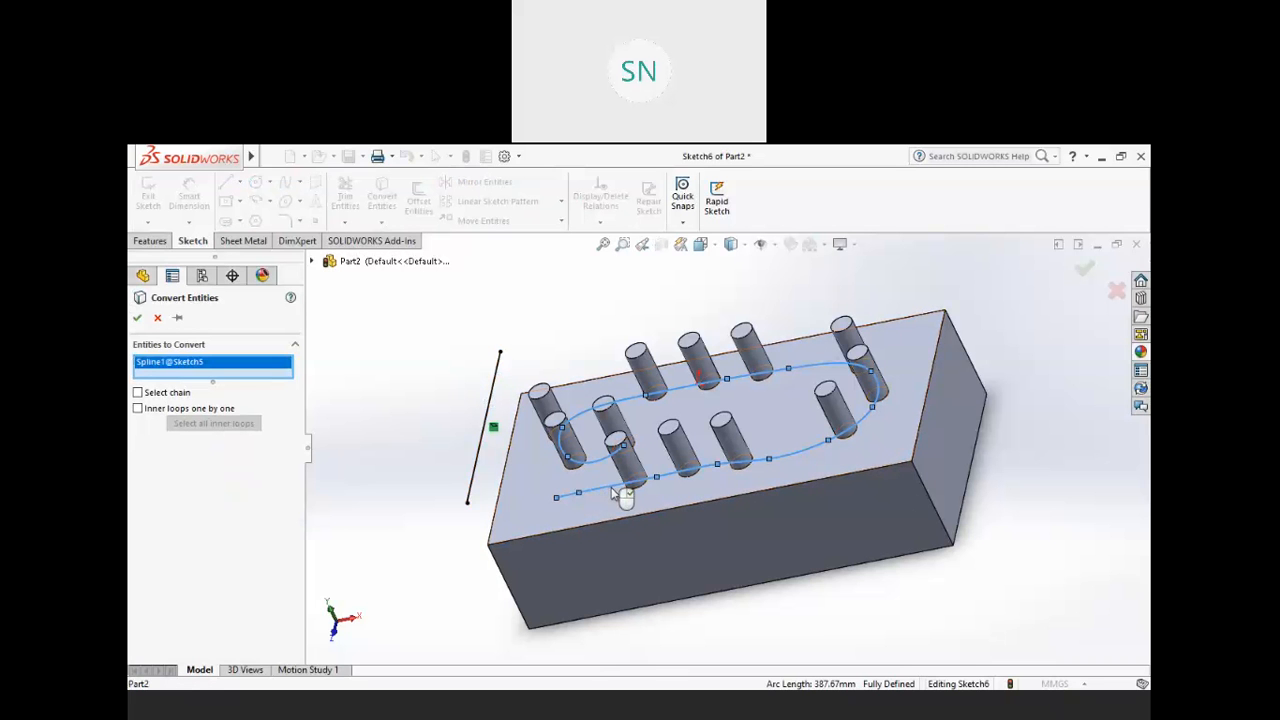
{"action": "left_click", "coordinate": [137, 318]}
- Convert the block's opposite short top edge, at the end away from the seed cylinder, into the sketch
{"action": "middle_click_drag", "start_coordinate": [411, 466], "coordinate": [476, 443]}
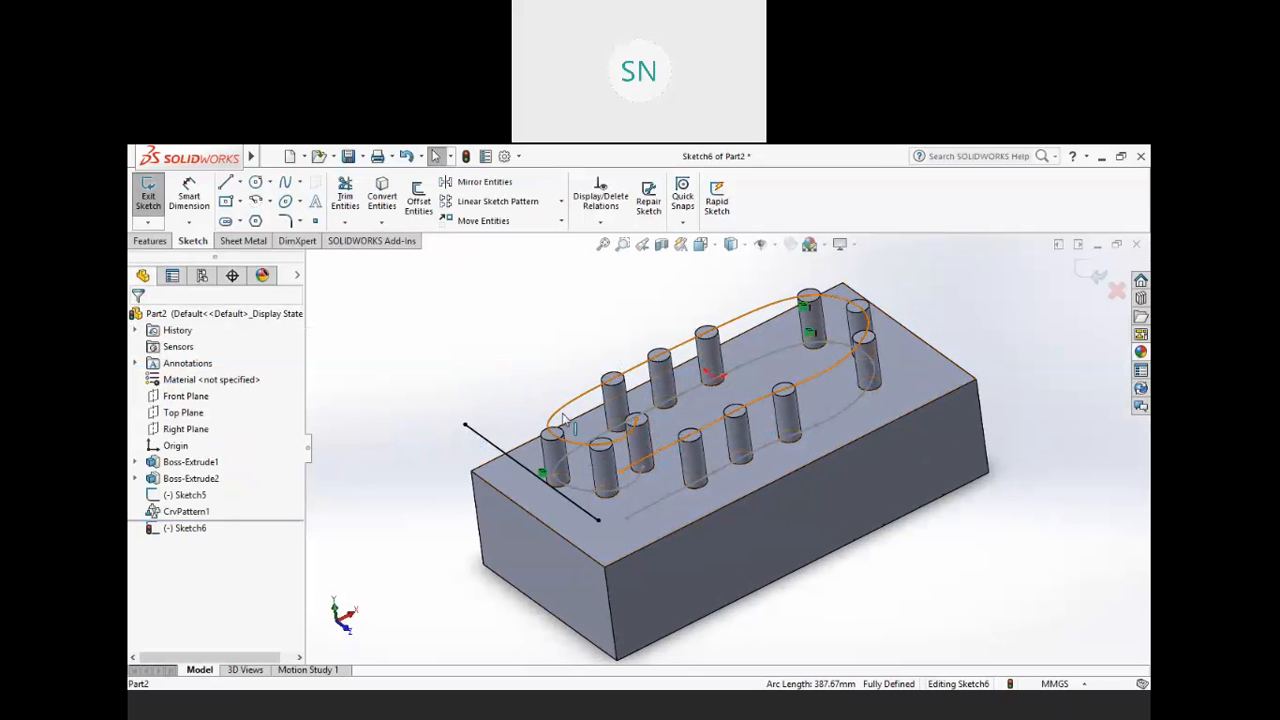
{"action": "left_click", "coordinate": [382, 195]}
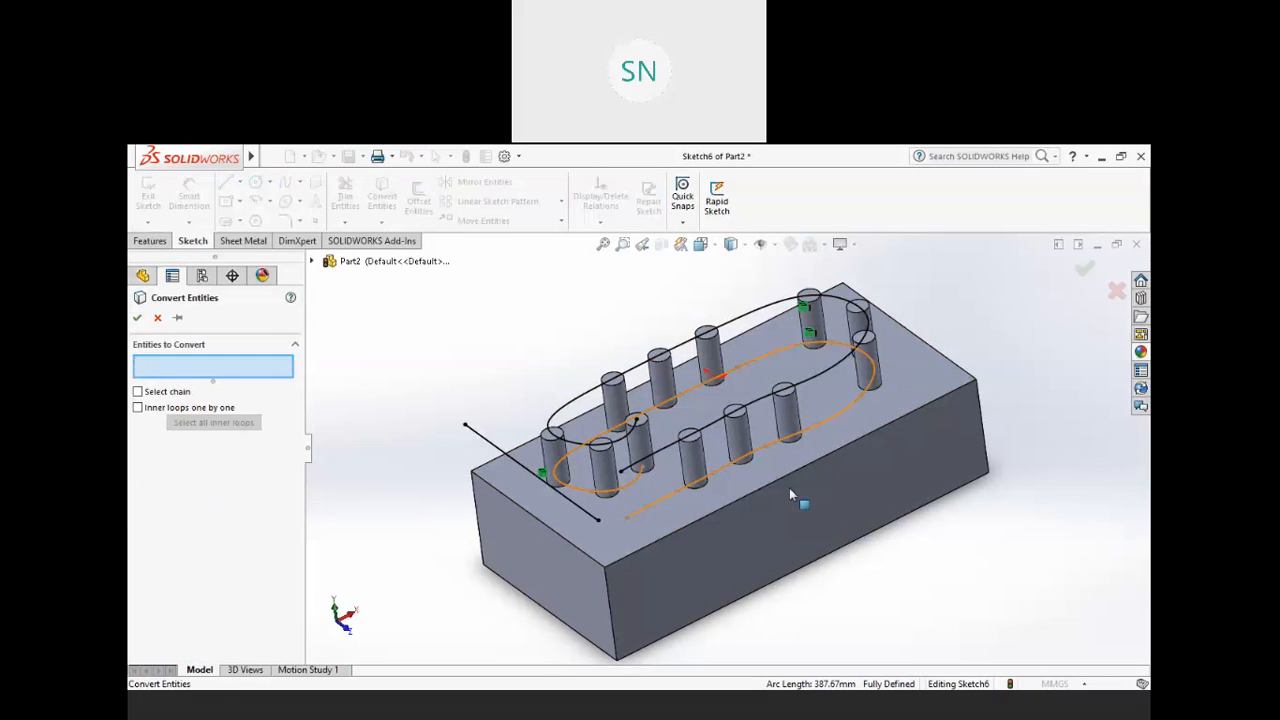
{"action": "left_click", "coordinate": [940, 357]}
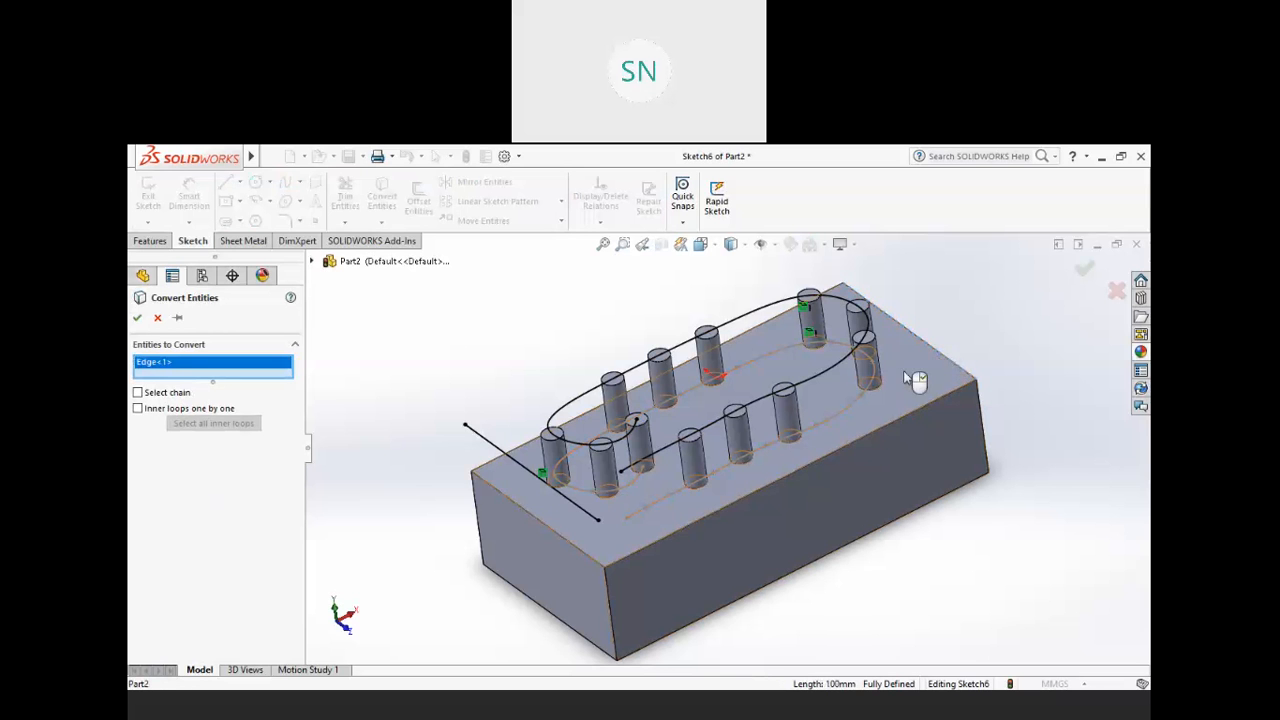
{"action": "left_click", "coordinate": [137, 317]}
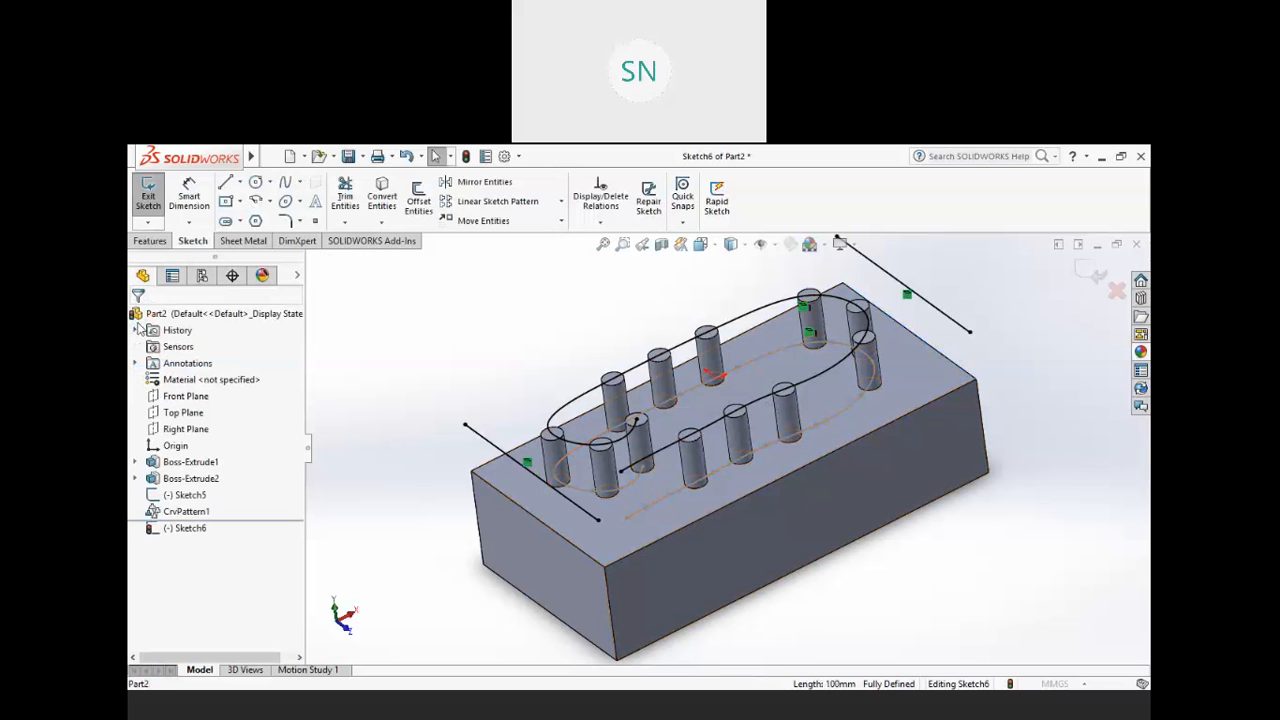
- Exit the sketch of converted edges and spline, discarding its changes
{"action": "mouse_move", "coordinate": [859, 488]}
{"action": "middle_mouse_down"}
{"action": "mouse_move", "coordinate": [875, 455]}
{"action": "mouse_move", "coordinate": [860, 430]}
{"action": "middle_mouse_up"}
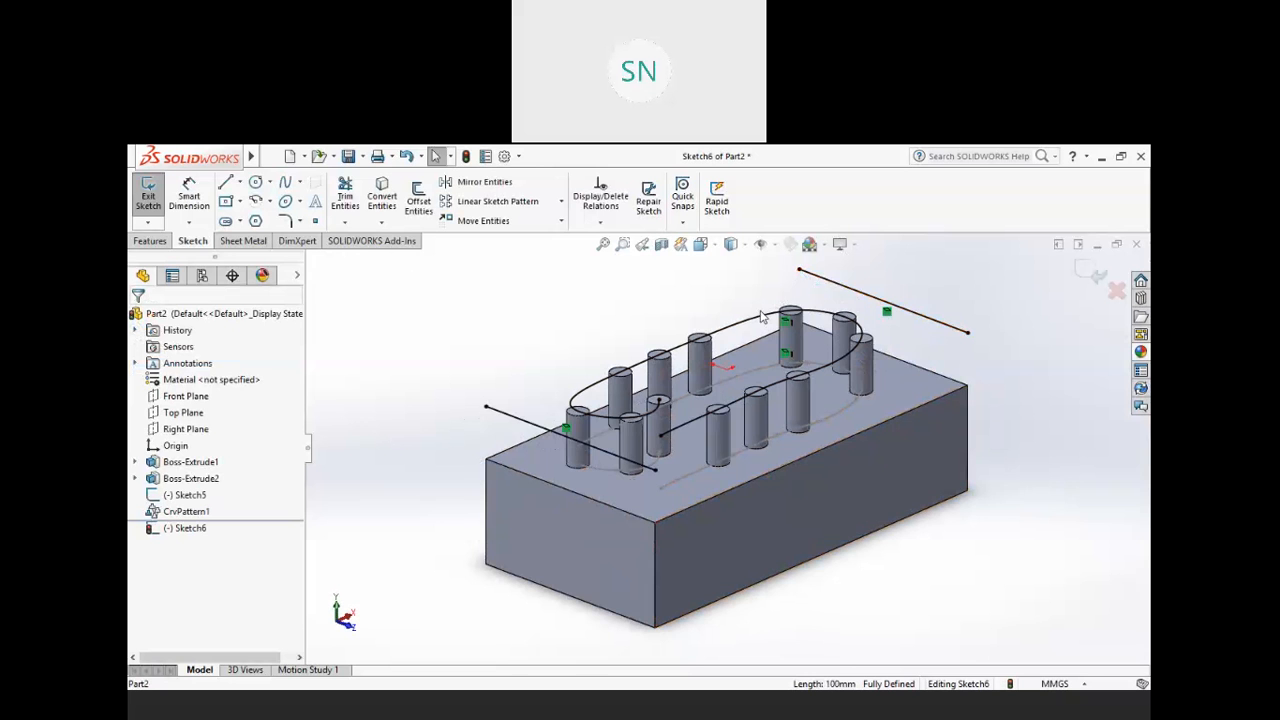
{"action": "scroll", "coordinate": [505, 450], "scroll_direction": "up", "scroll_amount": 1}
{"action": "scroll", "coordinate": [672, 405], "scroll_direction": "down", "scroll_amount": 1}
{"action": "middle_click_drag", "start_coordinate": [735, 438], "coordinate": [695, 447]}
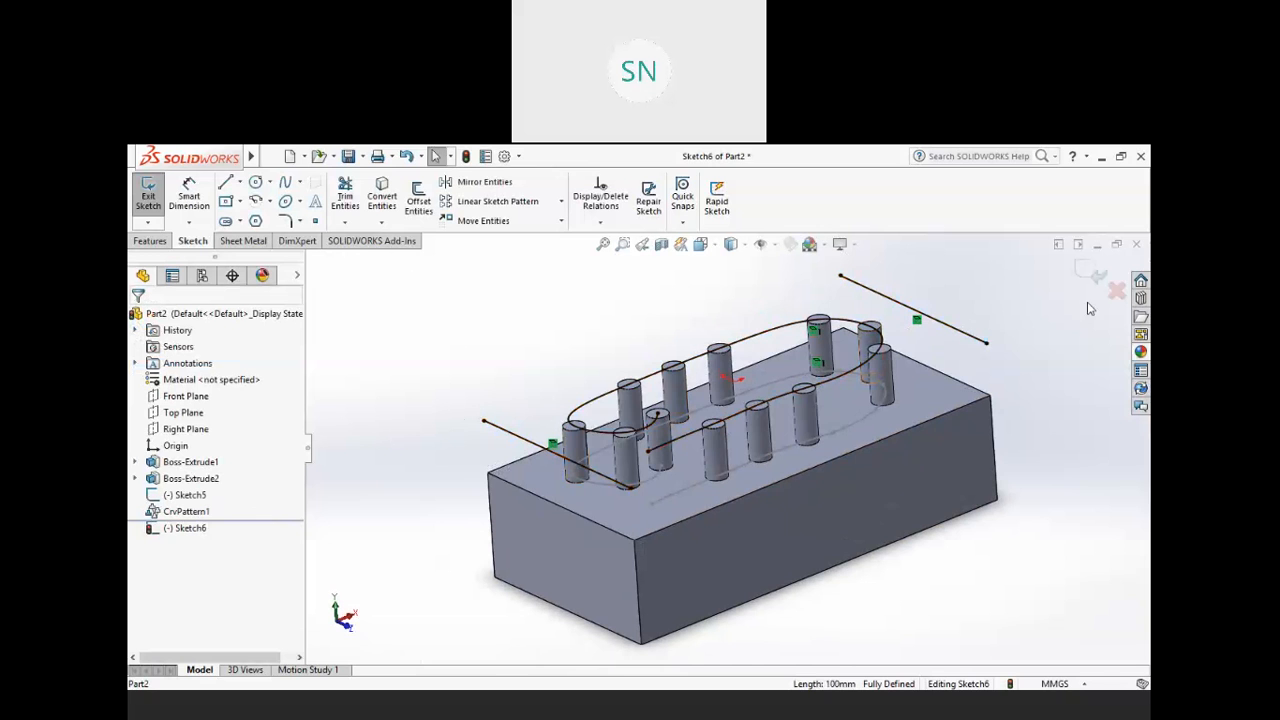
{"action": "left_click", "coordinate": [1116, 290]}
{"action": "left_click", "coordinate": [645, 430]}
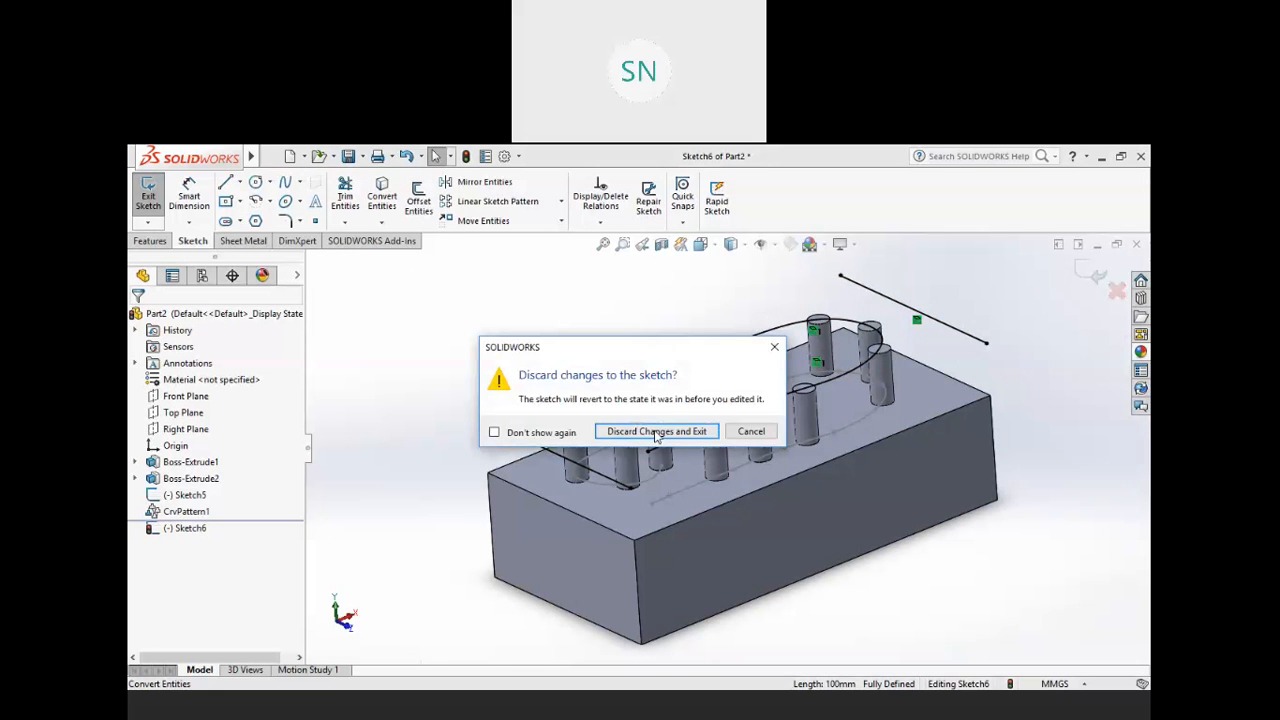
- Delete the curve driven pattern from the part, keeping the seed cylinder and the spline sketch
{"action": "middle_click_drag", "start_coordinate": [916, 384], "coordinate": [877, 461]}
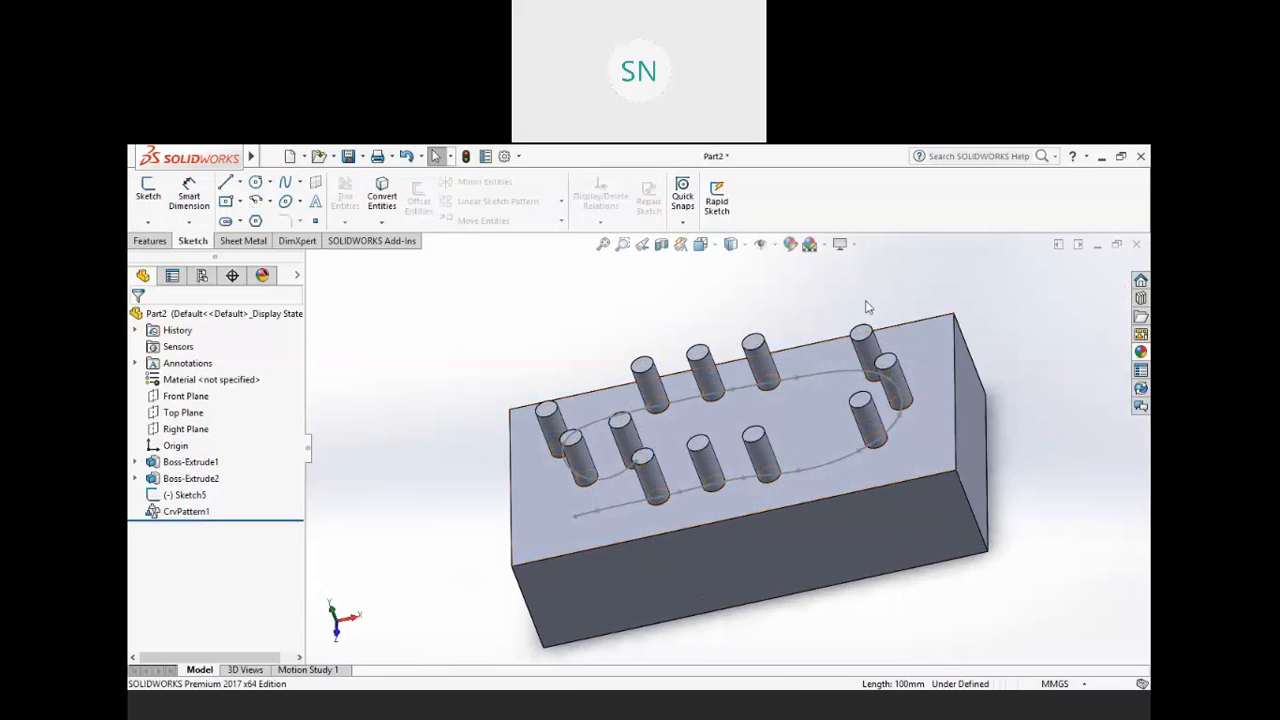
{"action": "scroll", "coordinate": [583, 396], "scroll_direction": "up", "scroll_amount": 3}
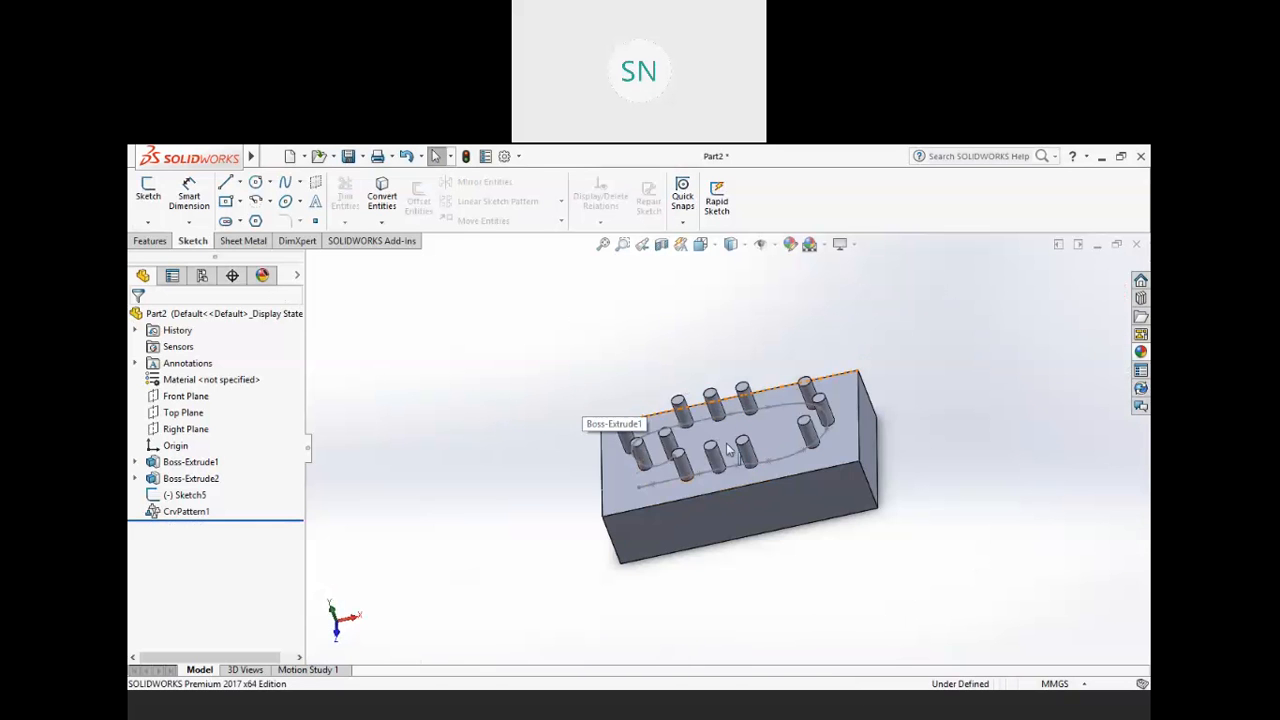
{"action": "middle_click_drag", "start_coordinate": [764, 441], "coordinate": [776, 462]}
{"action": "scroll", "coordinate": [776, 463], "scroll_direction": "down", "scroll_amount": 2}
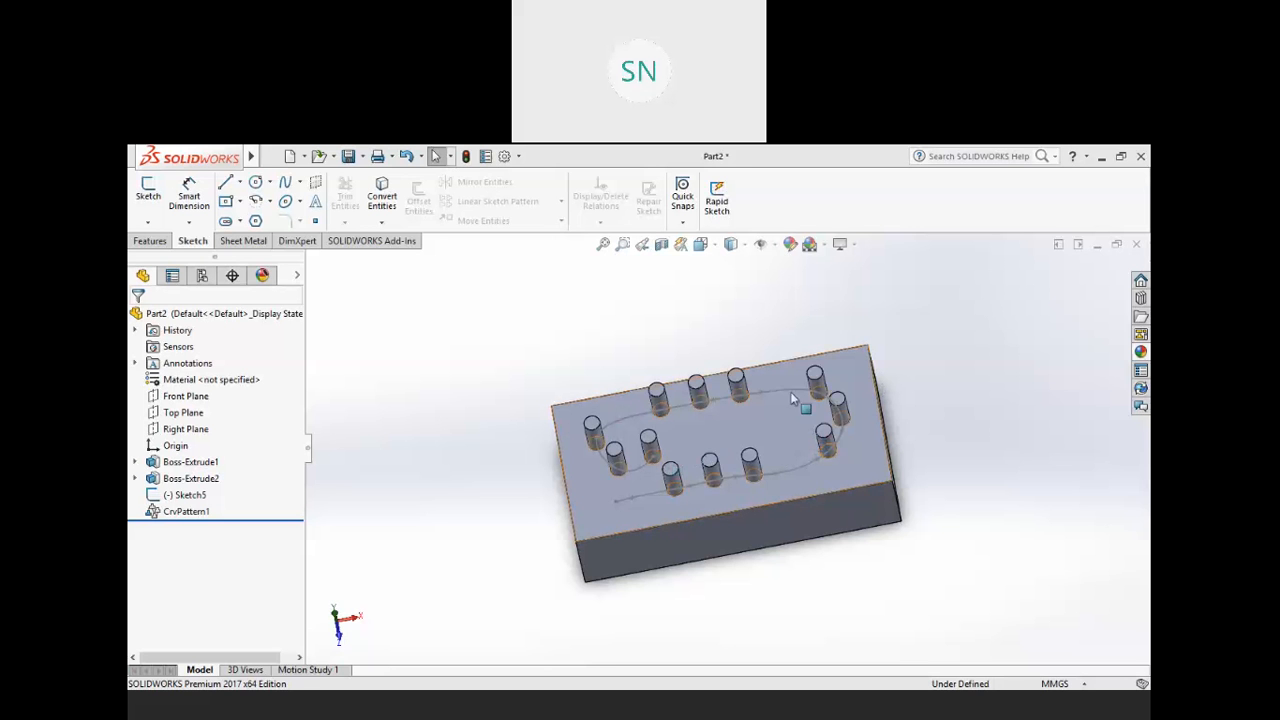
{"action": "right_click", "coordinate": [178, 512]}
{"action": "left_click", "coordinate": [200, 489]}
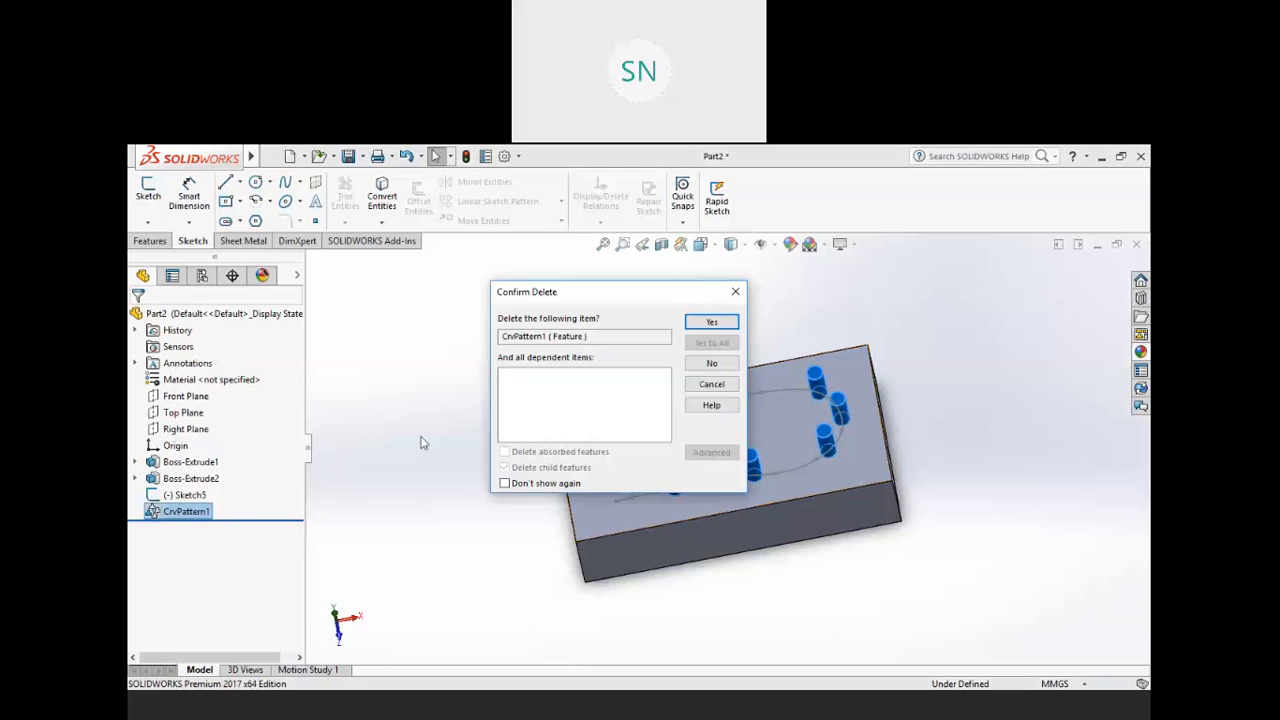
{"action": "left_click", "coordinate": [713, 321]}
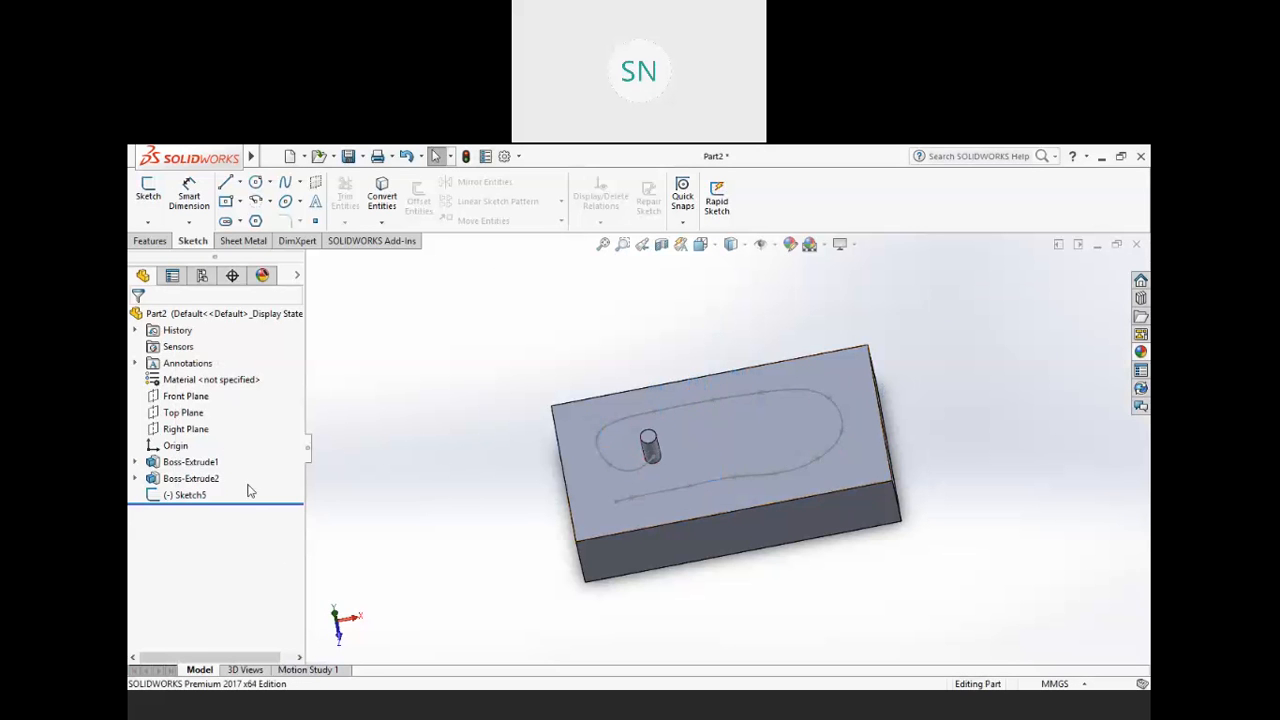
- Edit the path sketch on the block and delete its spline despite the external references
{"action": "right_click", "coordinate": [185, 498]}
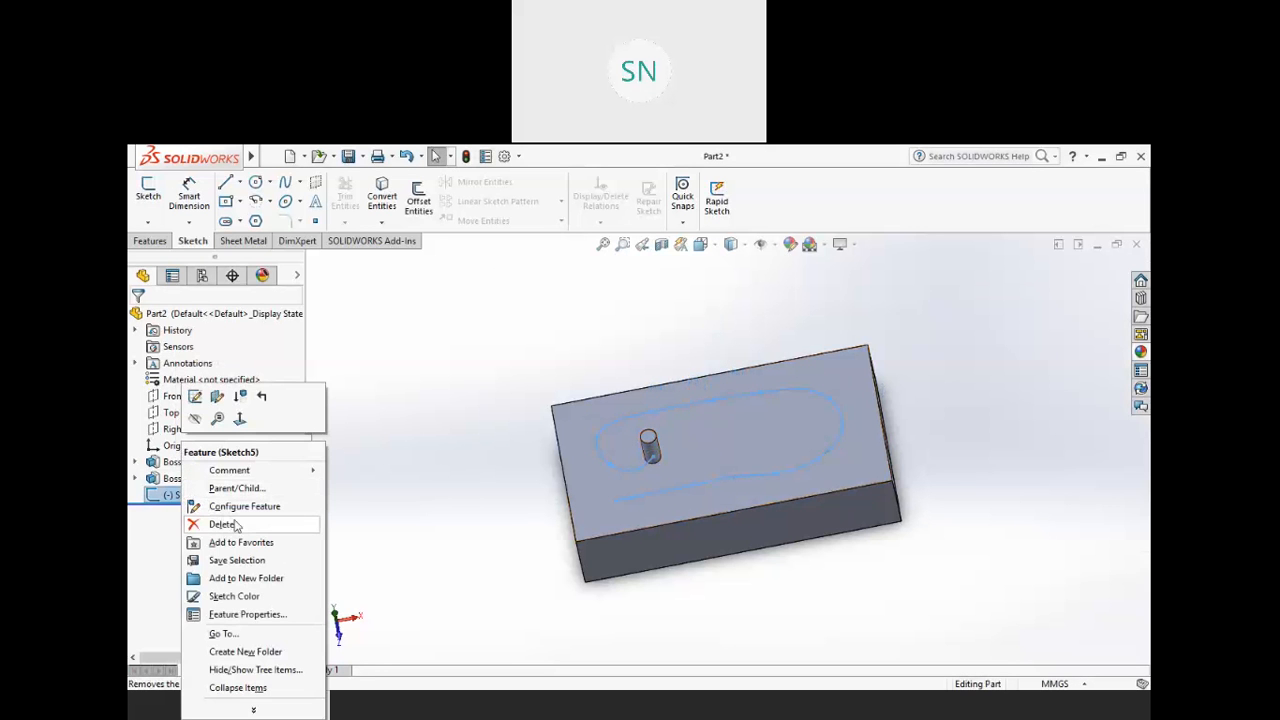
{"action": "left_click", "coordinate": [195, 398]}
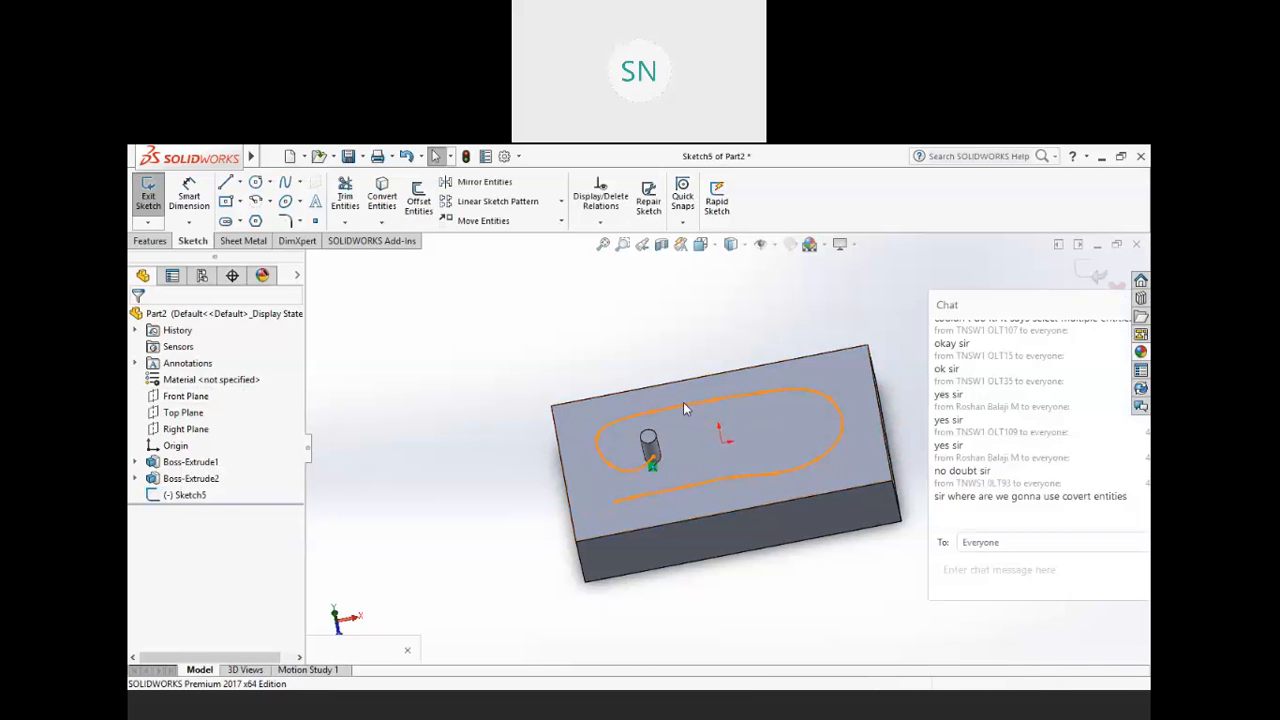
{"action": "left_click", "coordinate": [683, 402]}
{"action": "key", "text": "Delete"}
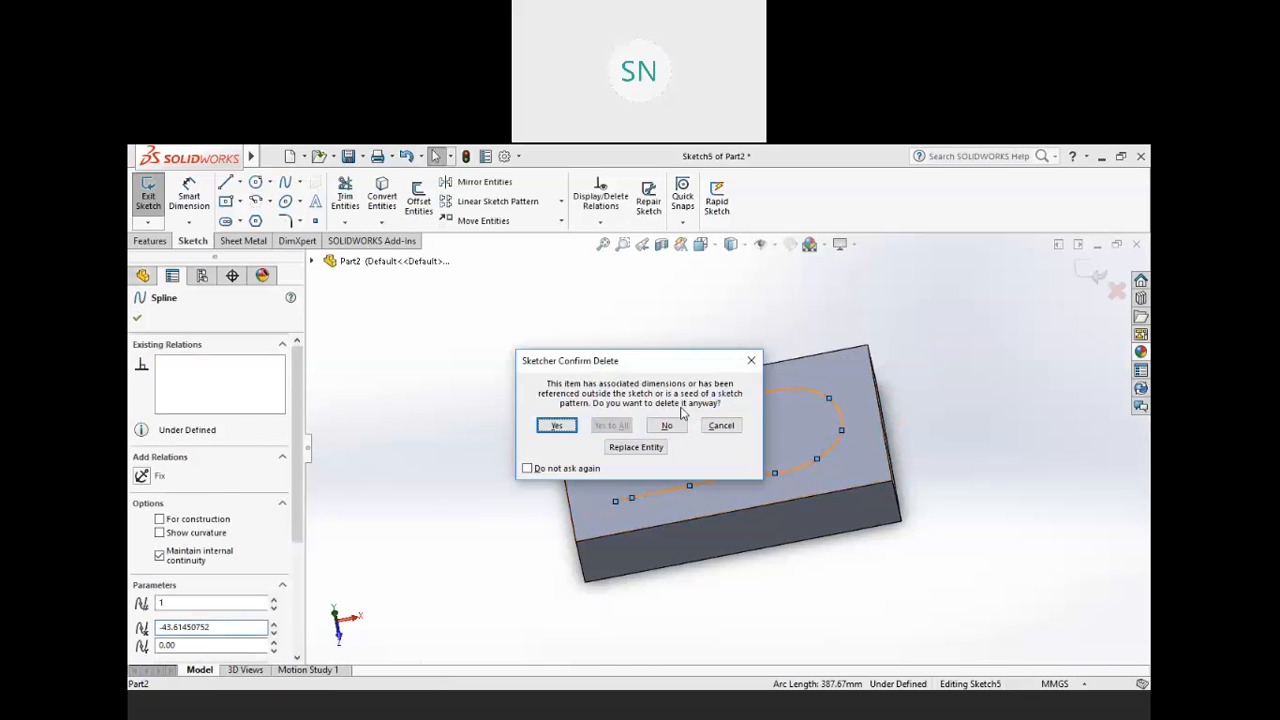
{"action": "left_click", "coordinate": [556, 426]}
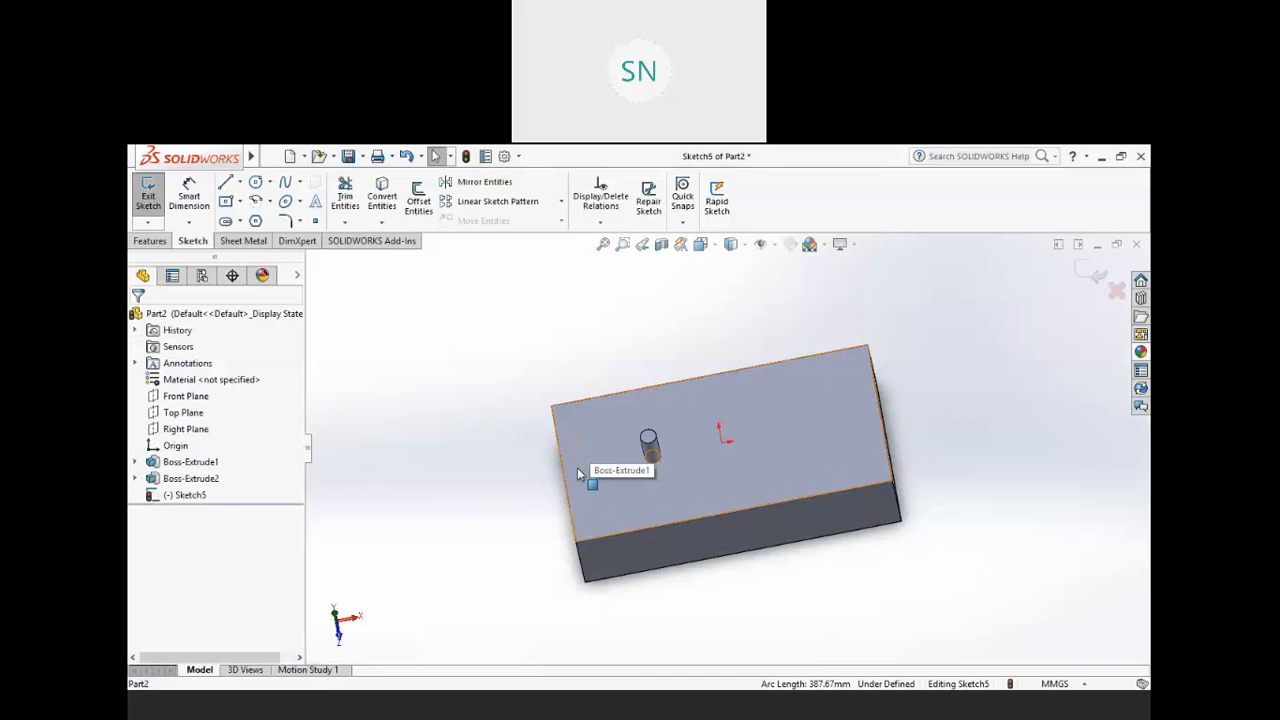
{"action": "key", "text": "ctrl+8"}
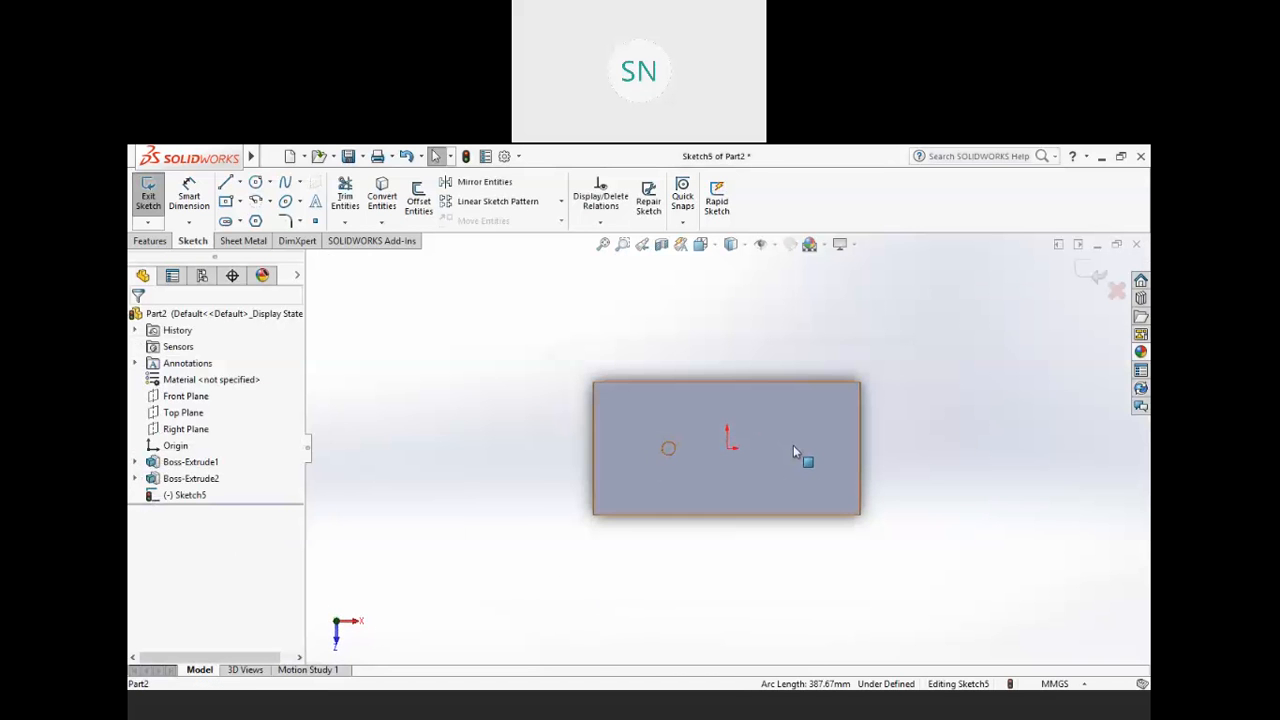
- Scatter fifteen sketch points freely across the block's top face, around the seed cylinder and towards both short ends
{"action": "scroll", "coordinate": [838, 459], "scroll_direction": "down", "scroll_amount": 3}
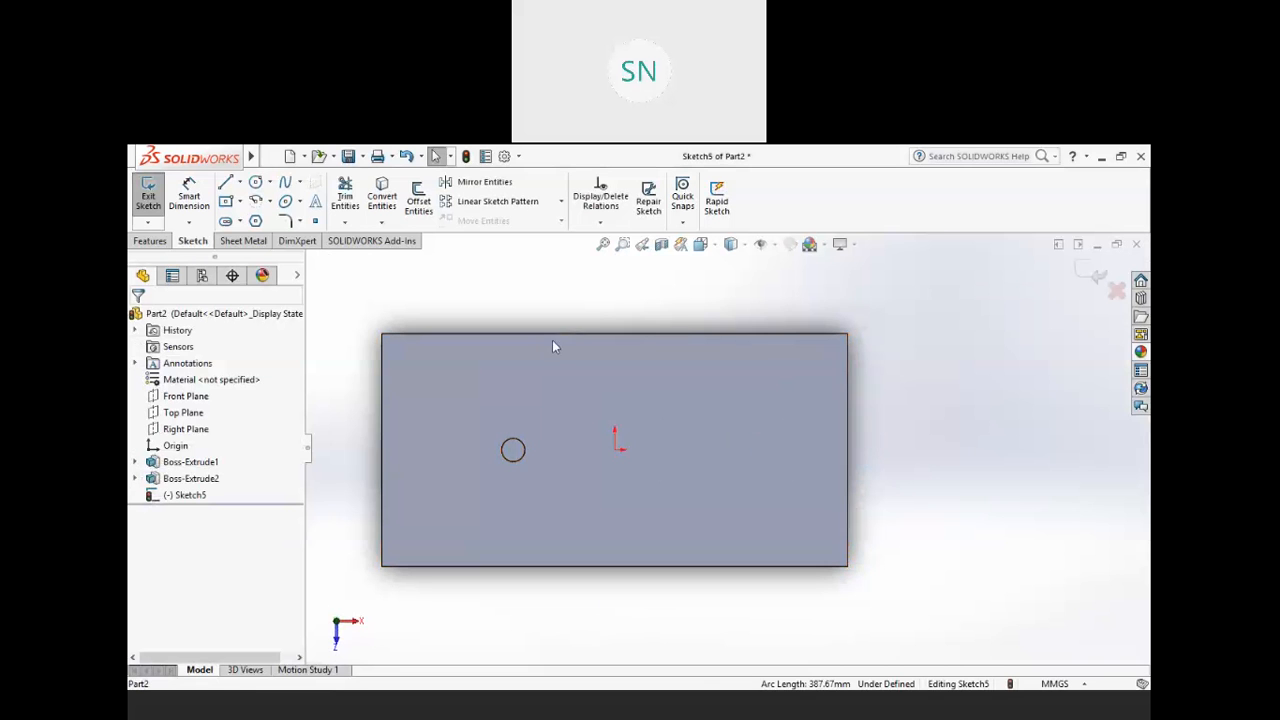
{"action": "left_click", "coordinate": [315, 220]}
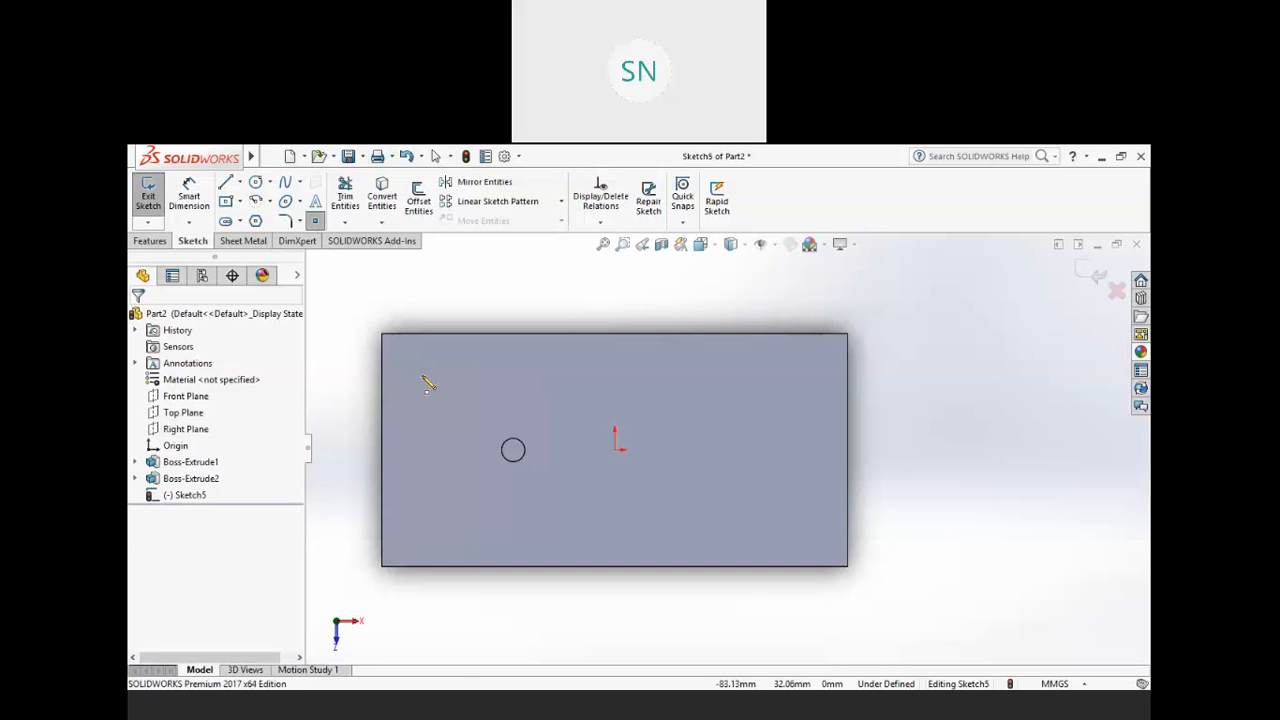
{"action": "left_click", "coordinate": [421, 374]}
{"action": "left_click", "coordinate": [462, 441]}
{"action": "left_click", "coordinate": [562, 413]}
{"action": "left_click", "coordinate": [584, 430]}
{"action": "left_click", "coordinate": [682, 374]}
{"action": "left_click", "coordinate": [687, 428]}
{"action": "left_click", "coordinate": [755, 386]}
{"action": "left_click", "coordinate": [808, 422]}
{"action": "left_click", "coordinate": [800, 498]}
{"action": "left_click", "coordinate": [713, 513]}
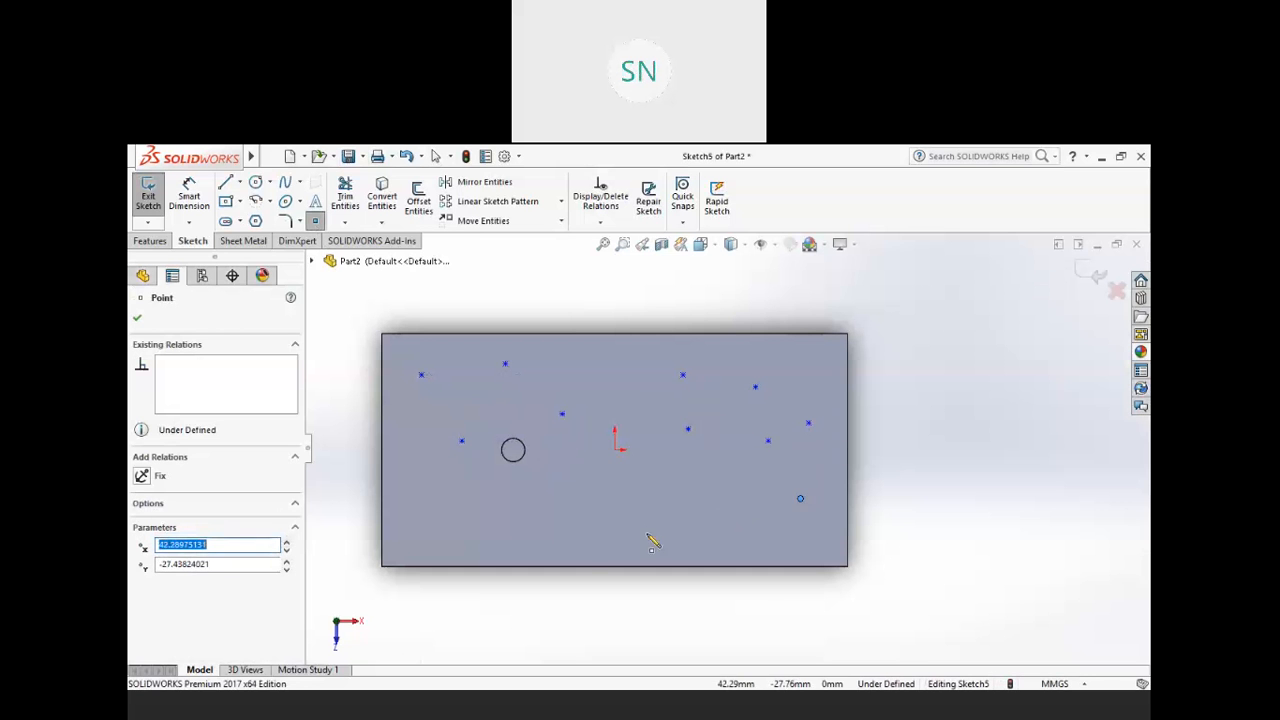
{"action": "left_click", "coordinate": [577, 537]}
{"action": "left_click", "coordinate": [619, 498]}
{"action": "left_click", "coordinate": [495, 521]}
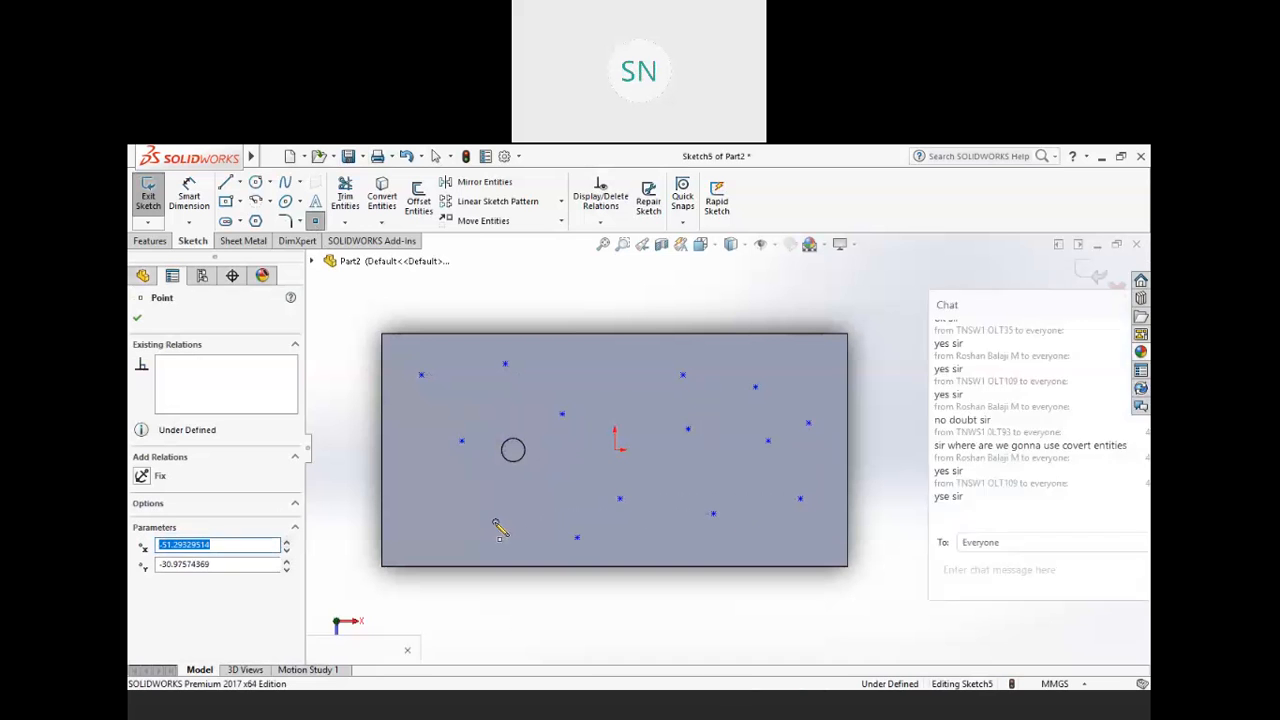
{"action": "left_click", "coordinate": [421, 527]}
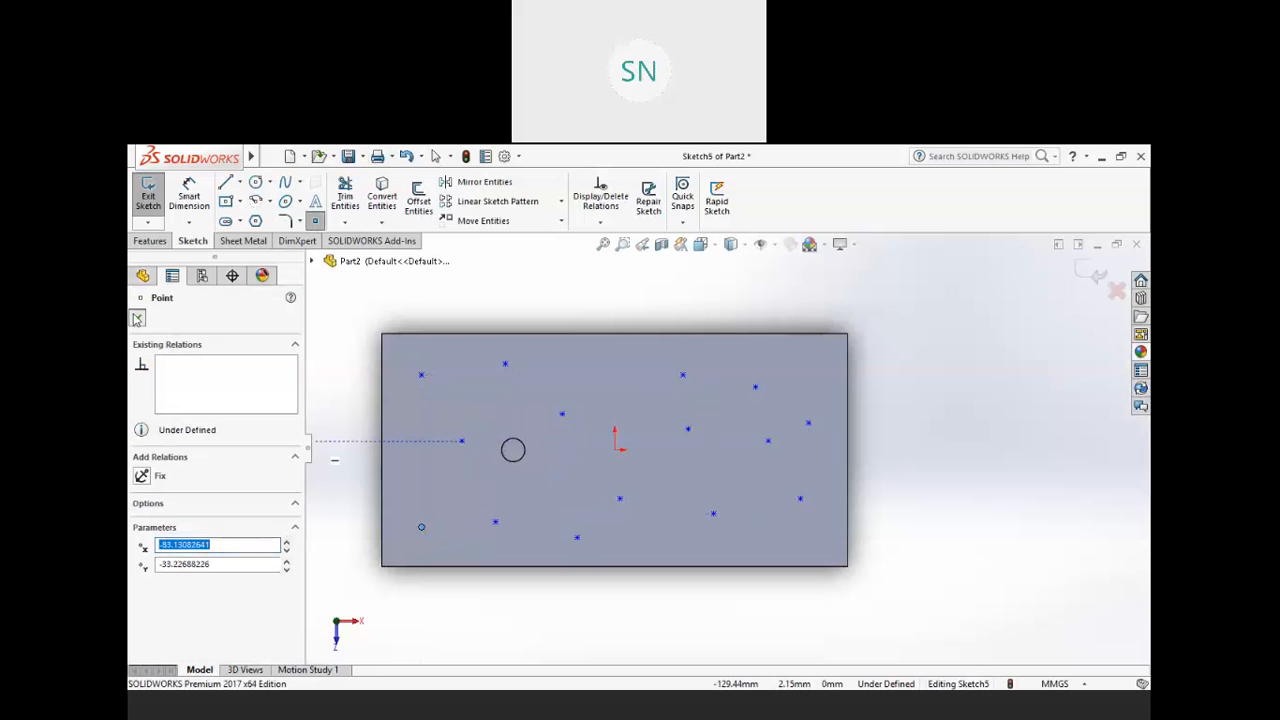
{"action": "left_click", "coordinate": [136, 319]}
- Dimension the point in the back corner nearest the seed cylinder at 15 mm from the block's adjacent short edge
{"action": "left_click", "coordinate": [199, 205]}
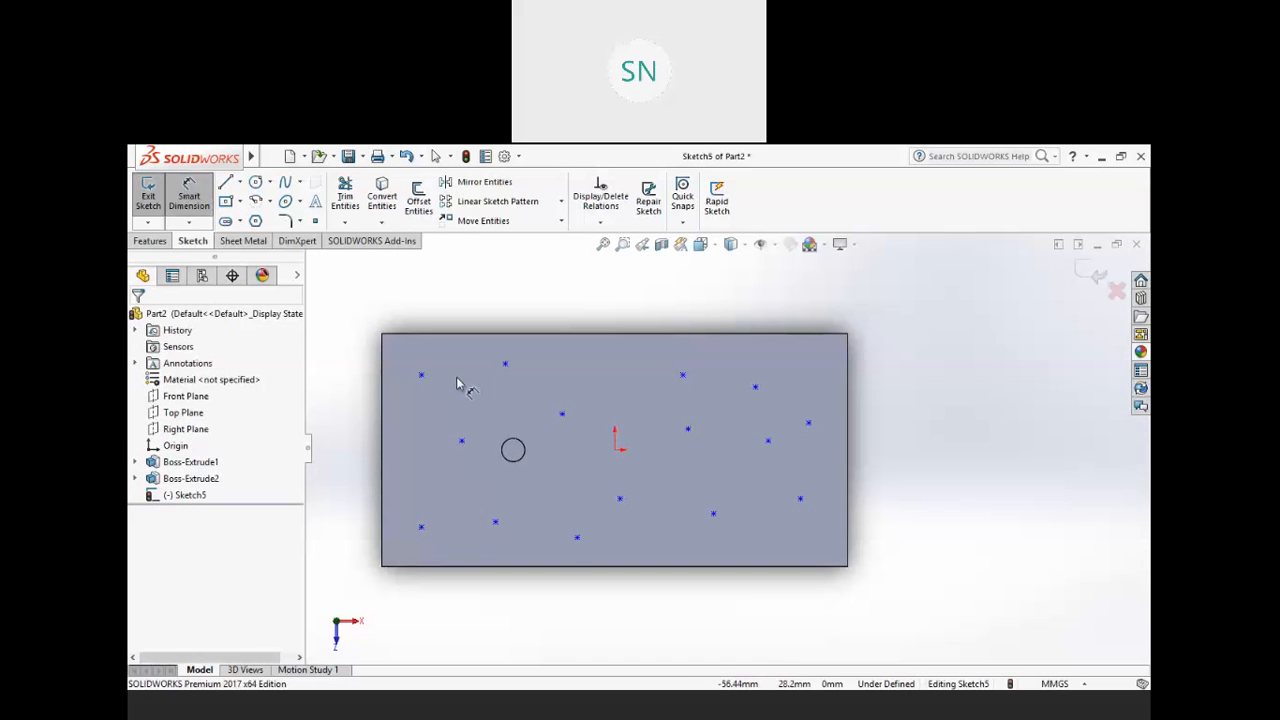
{"action": "left_click", "coordinate": [421, 374]}
{"action": "left_click", "coordinate": [382, 416]}
{"action": "left_click", "coordinate": [405, 418]}
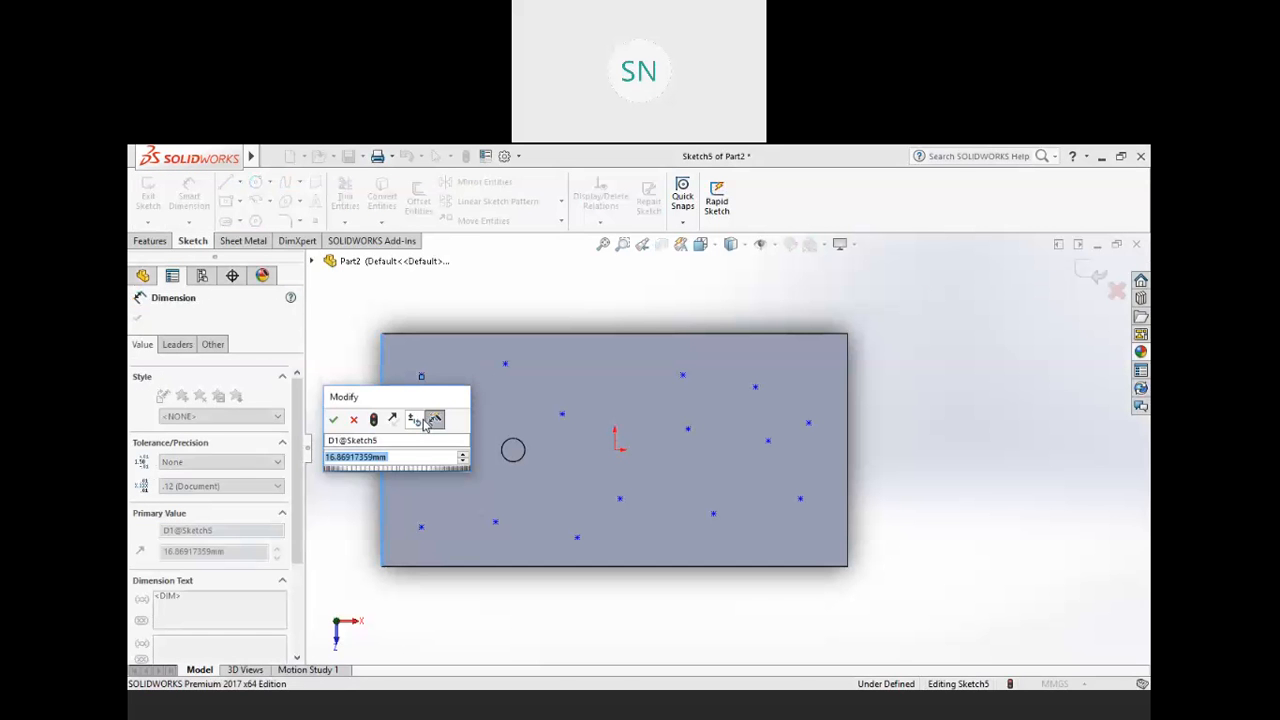
{"action": "type", "text": "10"}
{"action": "key", "text": "Return"}
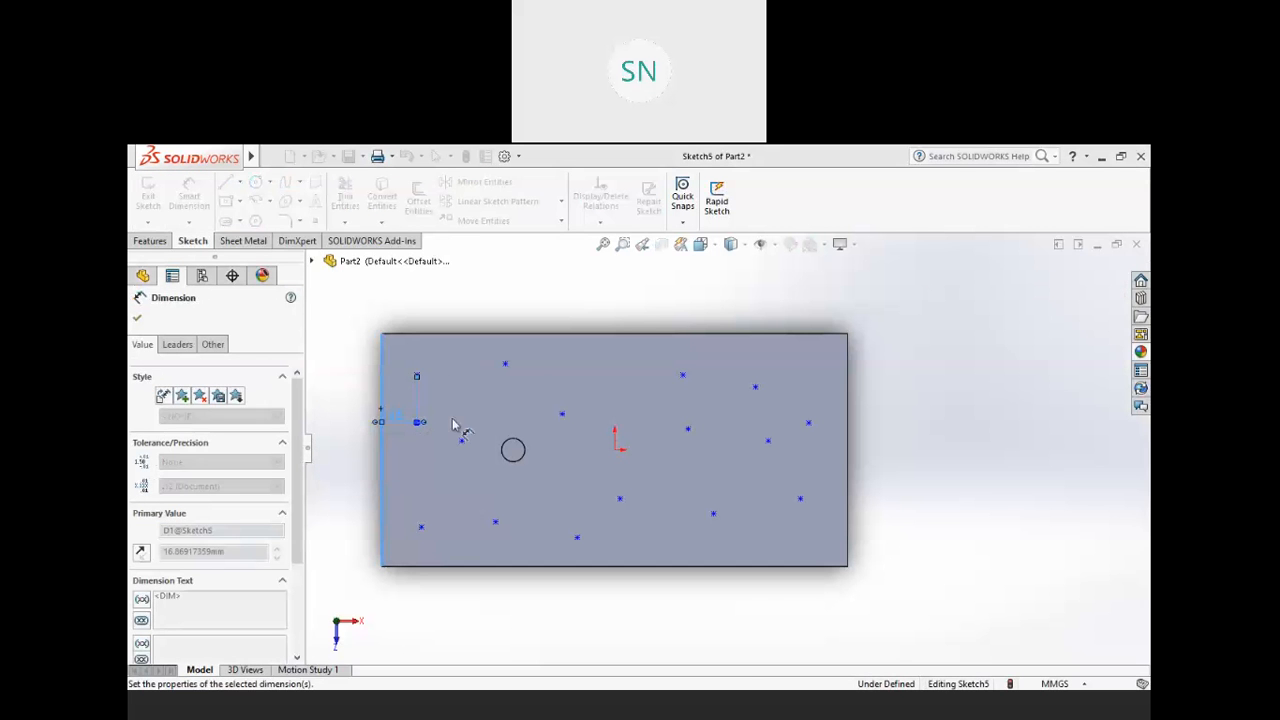
- Dimension the same corner point at 17 mm from the block's back long edge and exit the sketch
{"action": "left_click", "coordinate": [418, 375]}
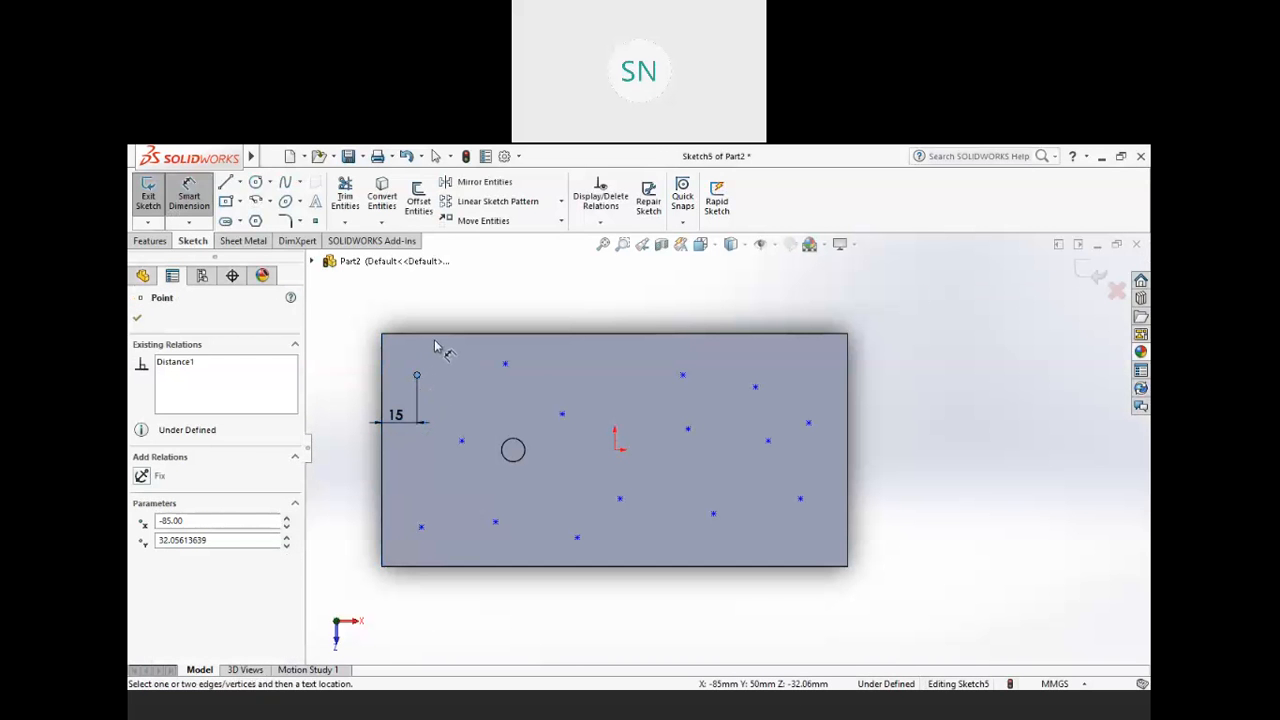
{"action": "left_click", "coordinate": [436, 334]}
{"action": "left_click", "coordinate": [455, 362]}
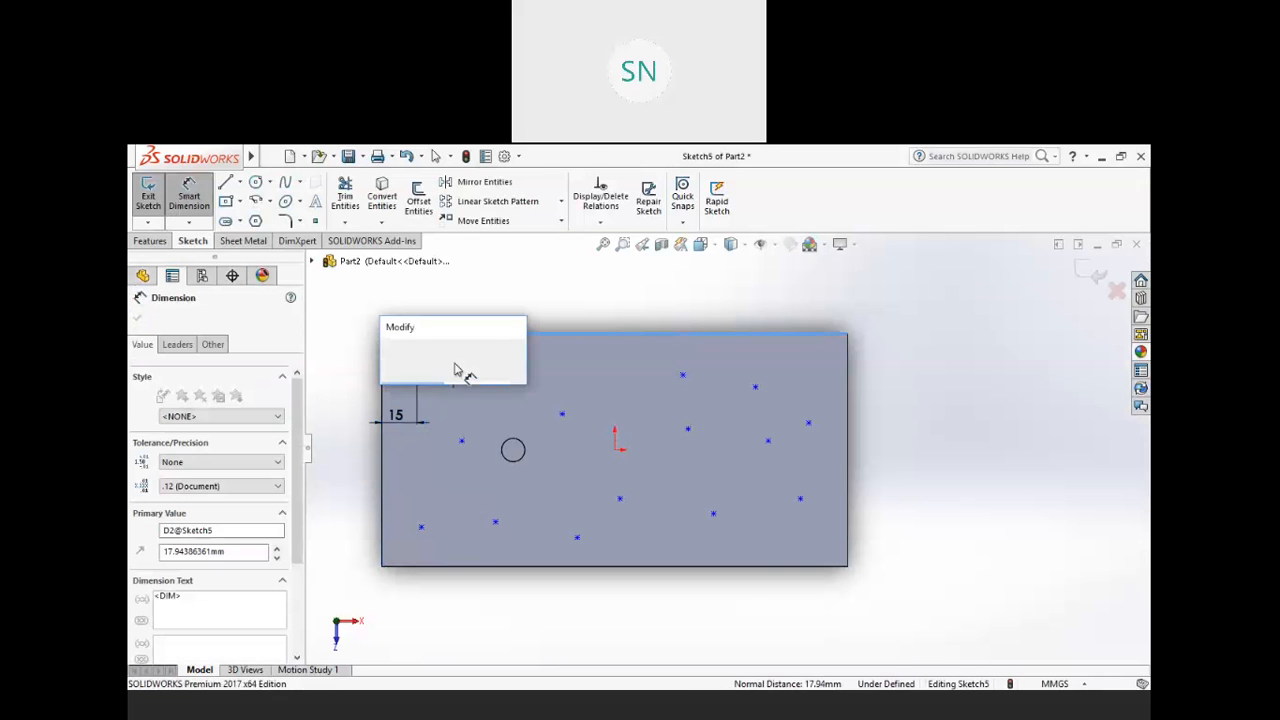
{"action": "type", "text": "17"}
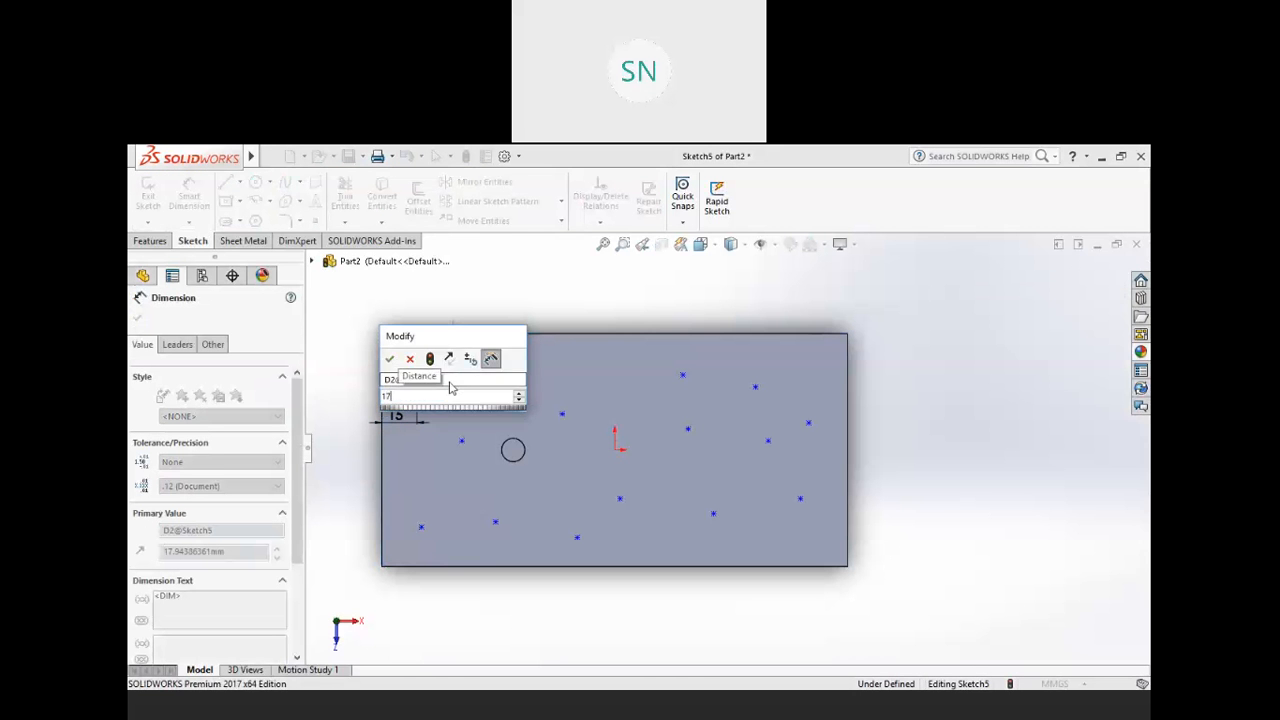
{"action": "key", "text": "Return"}
{"action": "left_click", "coordinate": [538, 312]}
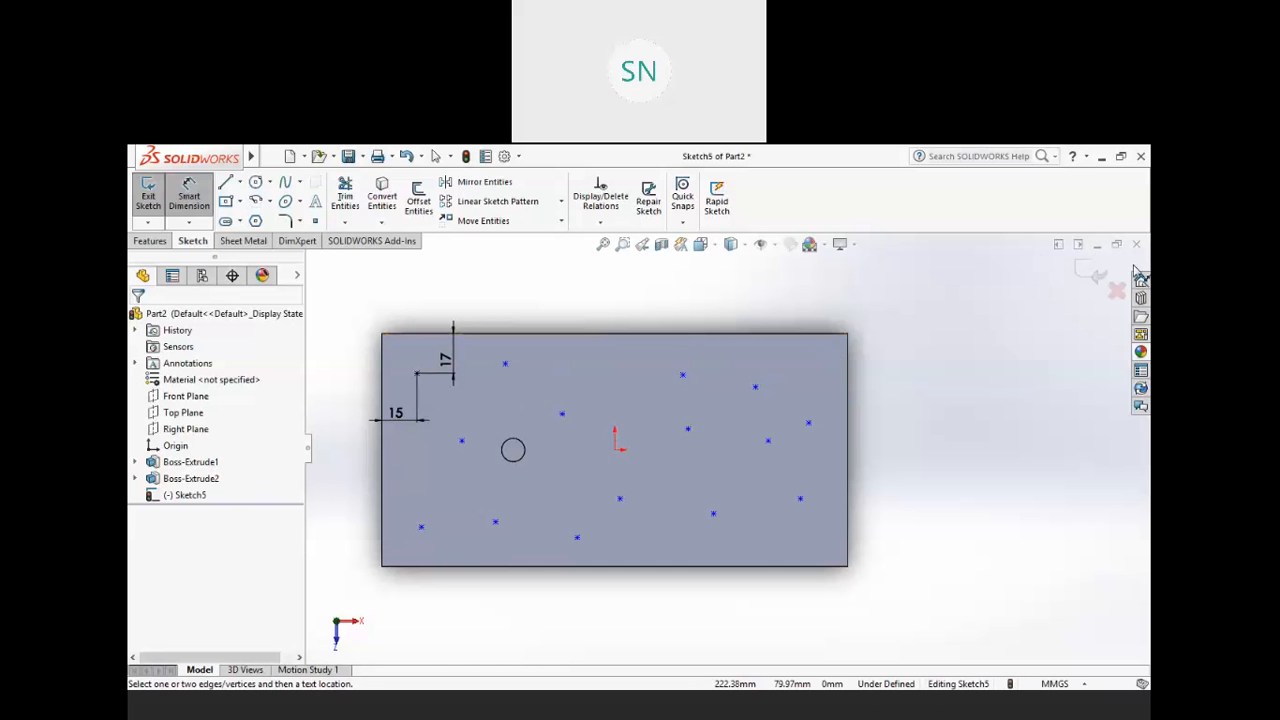
{"action": "left_click", "coordinate": [1097, 274]}
- Create a sketch driven pattern of the seed cylinder on the point sketch, using the centroid as reference point
{"action": "mouse_move", "coordinate": [863, 531]}
{"action": "middle_mouse_down"}
{"action": "mouse_move", "coordinate": [840, 323]}
{"action": "mouse_move", "coordinate": [866, 337]}
{"action": "mouse_move", "coordinate": [857, 363]}
{"action": "middle_mouse_up"}
{"action": "middle_click_drag", "start_coordinate": [484, 401], "coordinate": [559, 405], "text": "ctrl"}
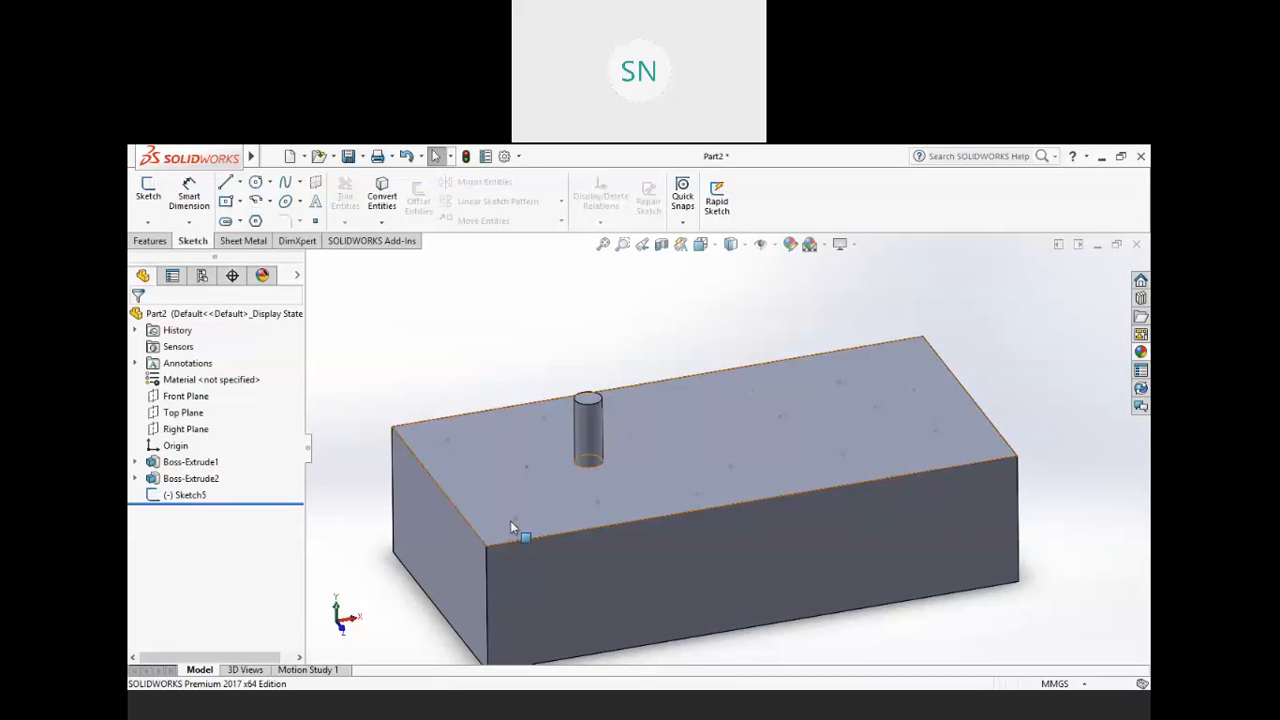
{"action": "scroll", "coordinate": [720, 460], "scroll_direction": "up", "scroll_amount": 3}
{"action": "scroll", "coordinate": [852, 430], "scroll_direction": "down", "scroll_amount": 1}
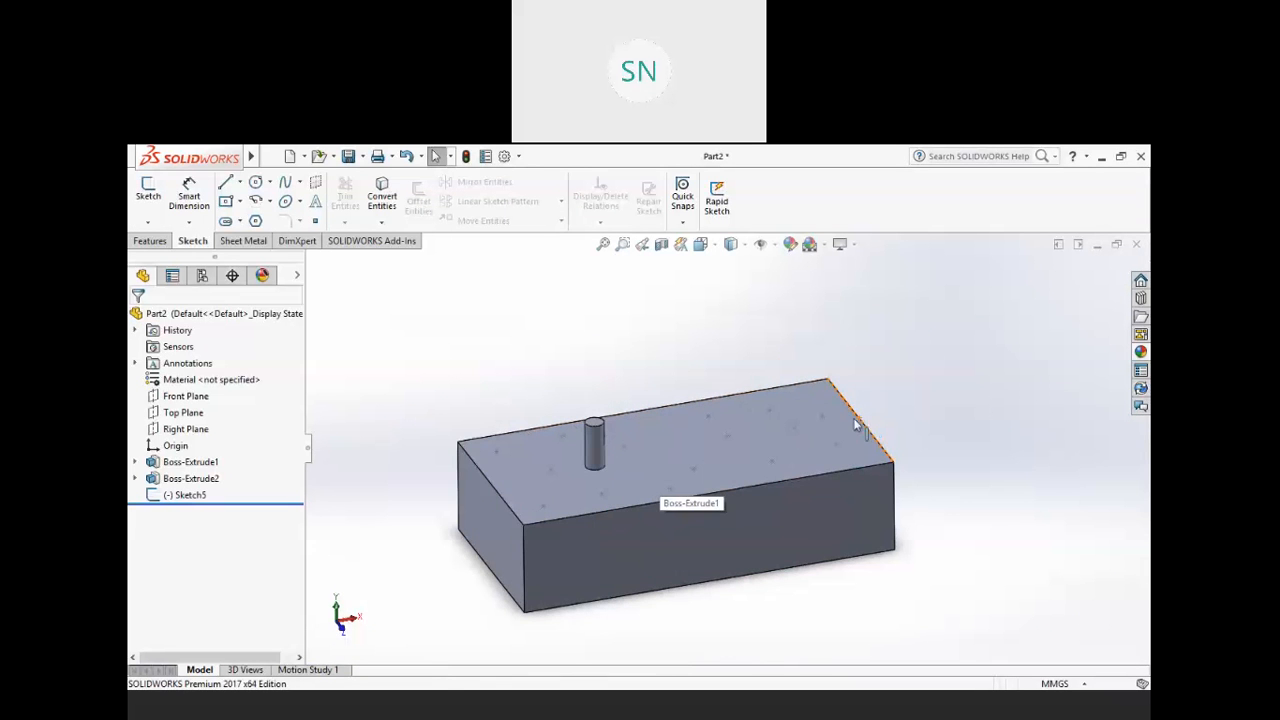
{"action": "left_click", "coordinate": [150, 242]}
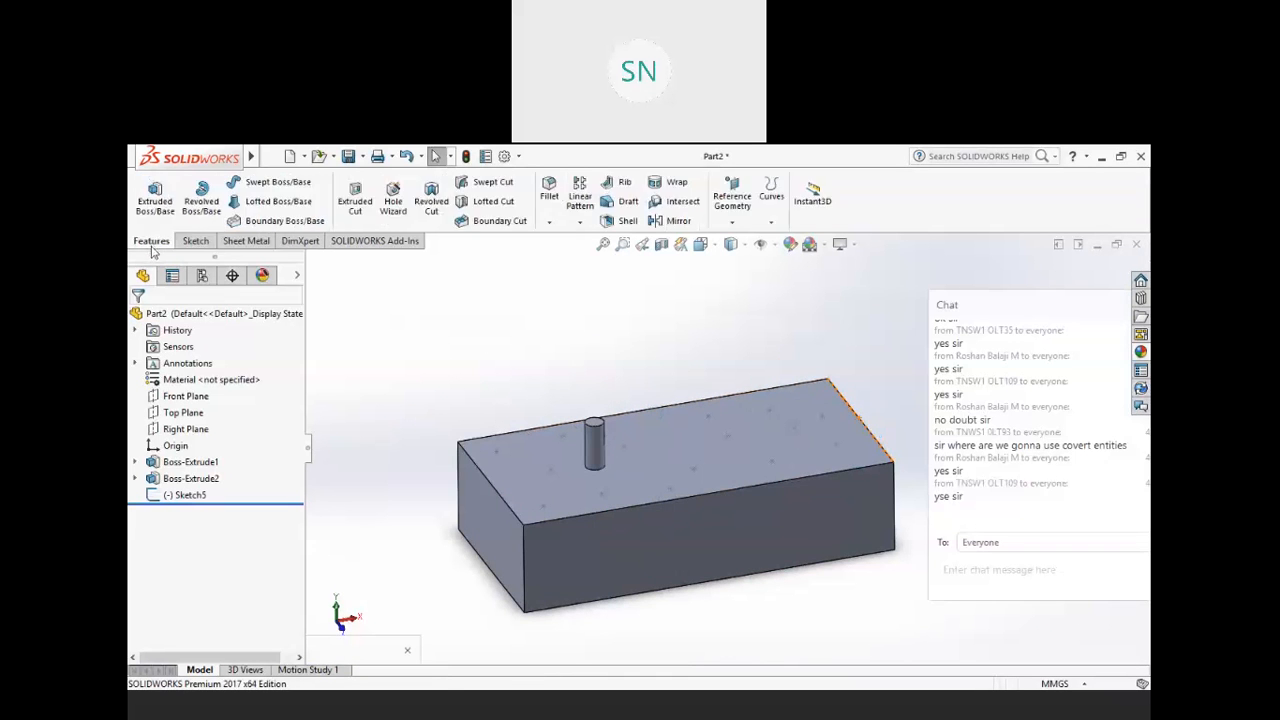
{"action": "left_click", "coordinate": [580, 222]}
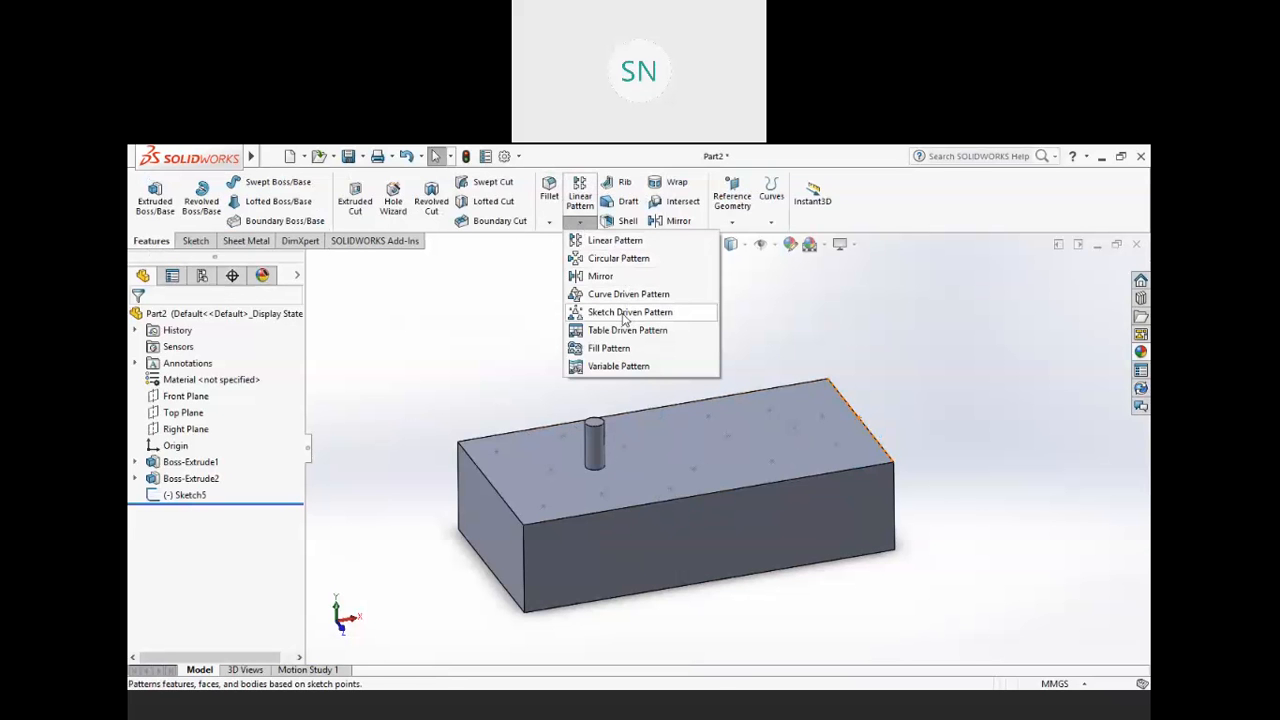
{"action": "left_click", "coordinate": [625, 316]}
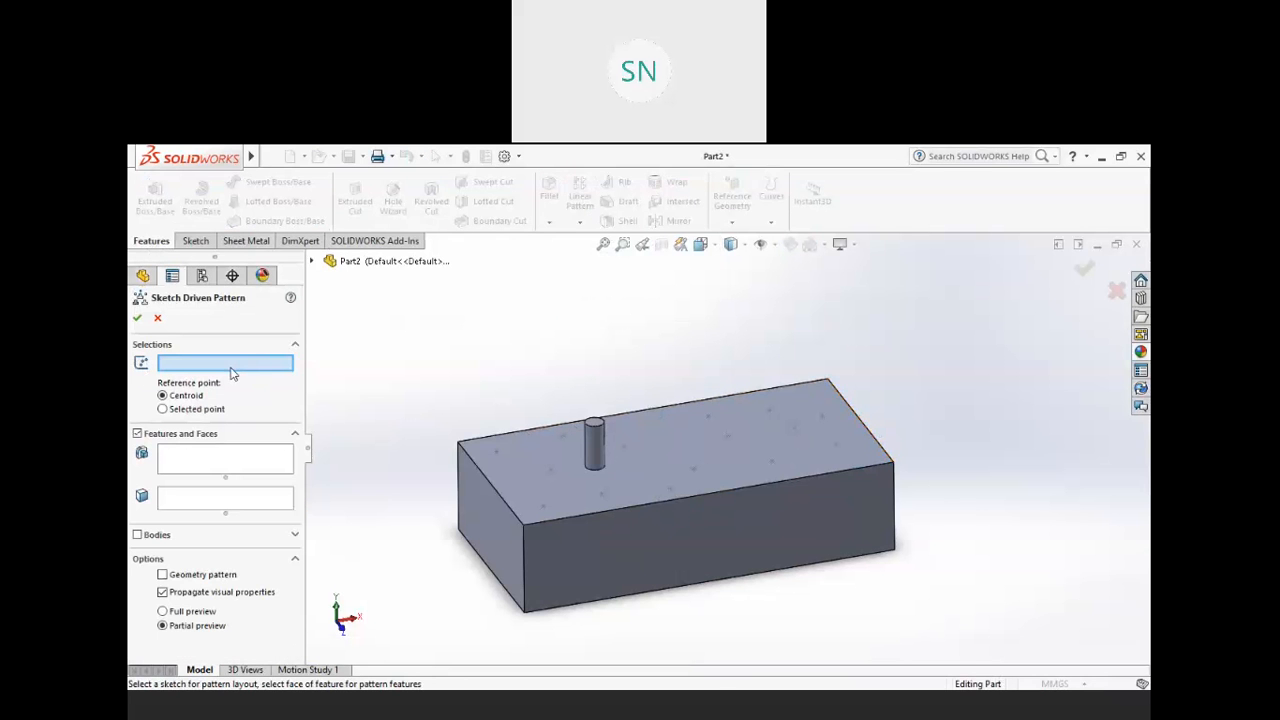
{"action": "left_click", "coordinate": [551, 469]}
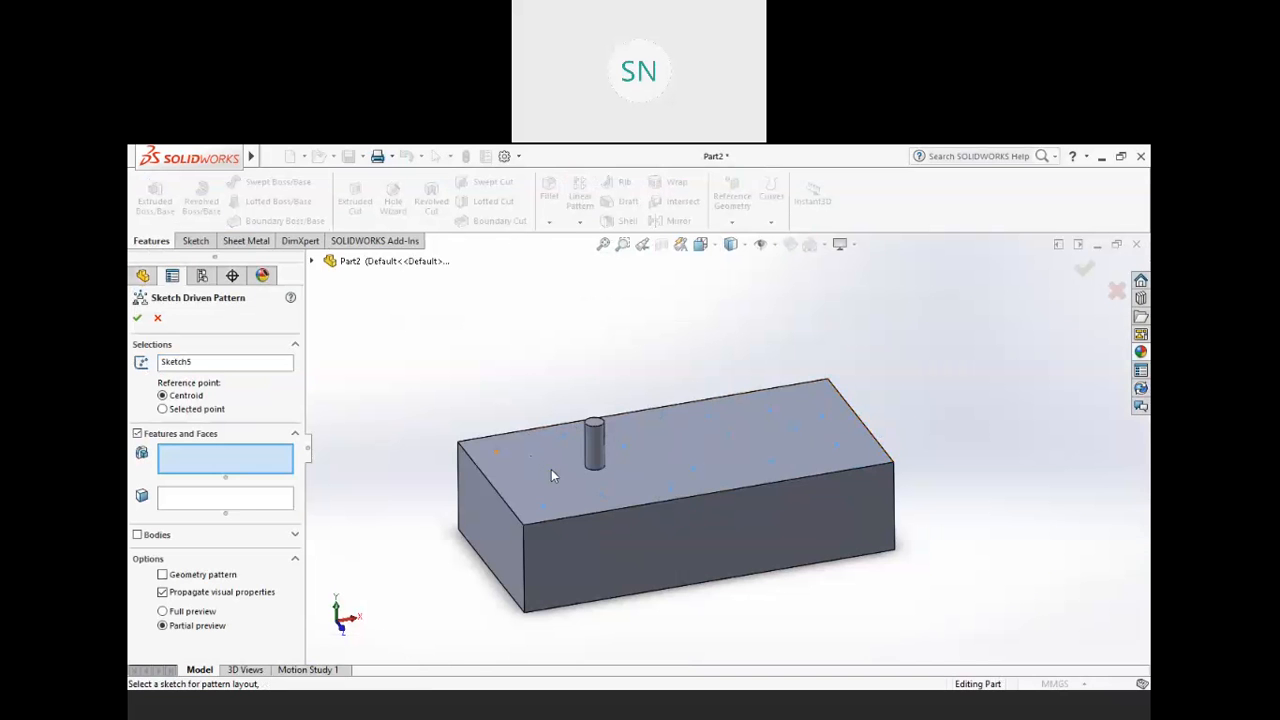
{"action": "left_click", "coordinate": [598, 436]}
{"action": "middle_click_drag", "start_coordinate": [632, 438], "coordinate": [712, 556]}
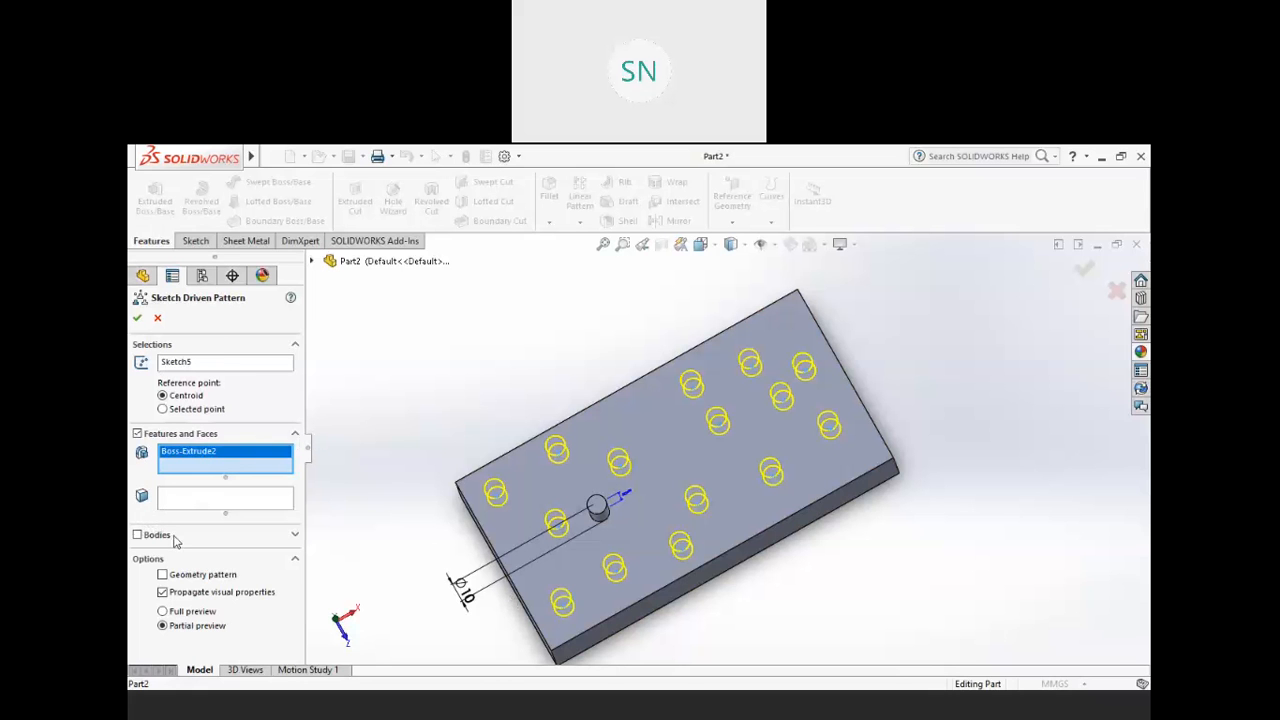
{"action": "middle_click_drag", "start_coordinate": [795, 480], "coordinate": [771, 370]}
{"action": "middle_click_drag", "start_coordinate": [775, 418], "coordinate": [786, 421]}
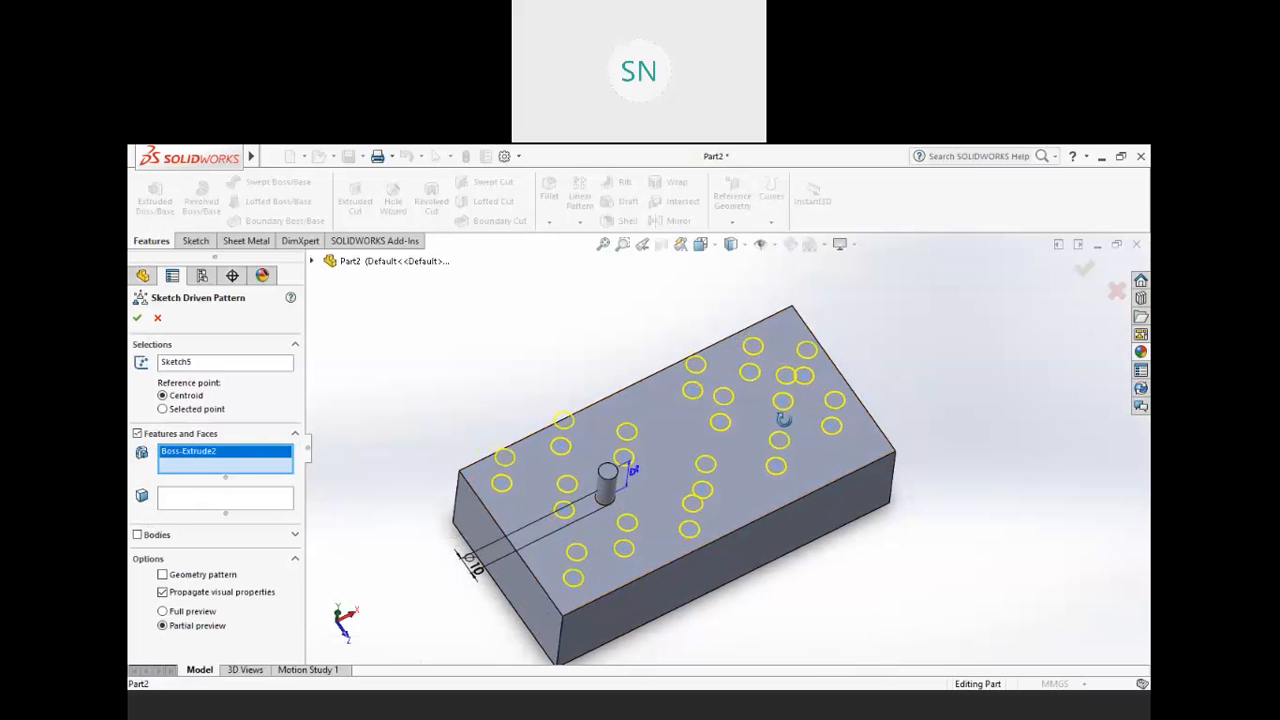
{"action": "left_click", "coordinate": [137, 317]}
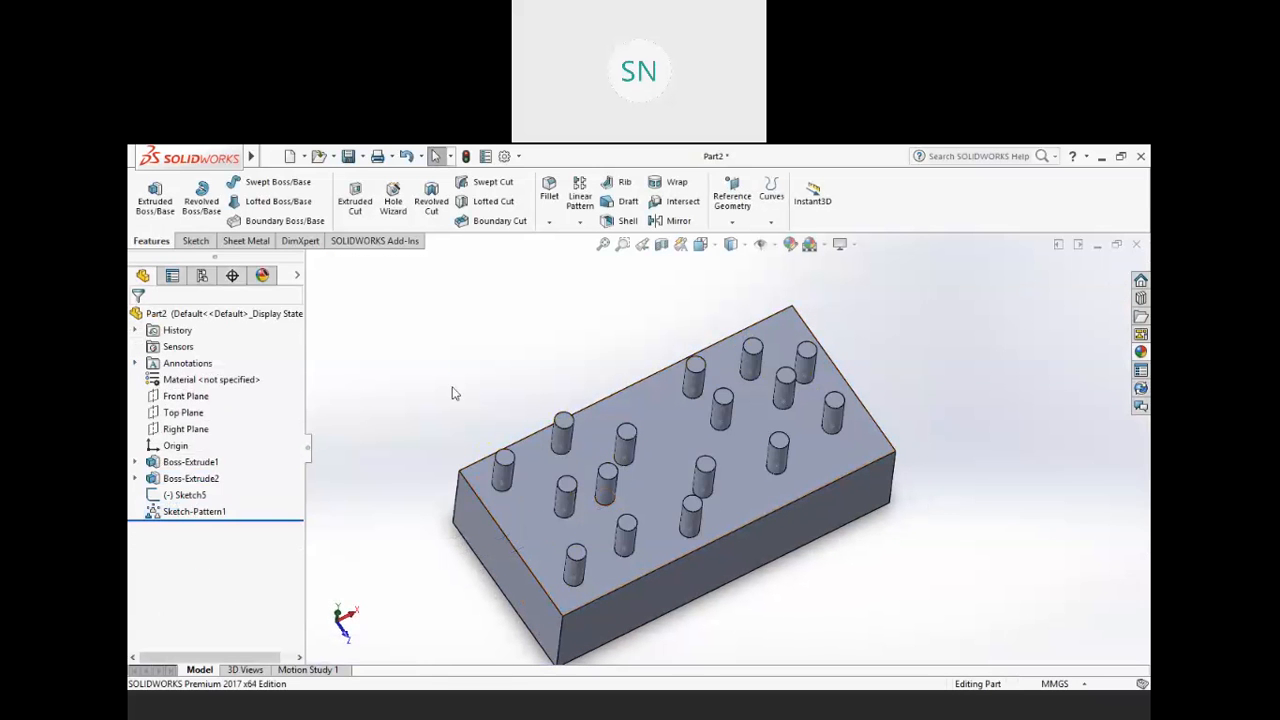
- Edit the point sketch, delete the point inside the cluster at the end opposite the seed cylinder, and rebuild the pattern
{"action": "middle_click_drag", "start_coordinate": [500, 428], "coordinate": [765, 405]}
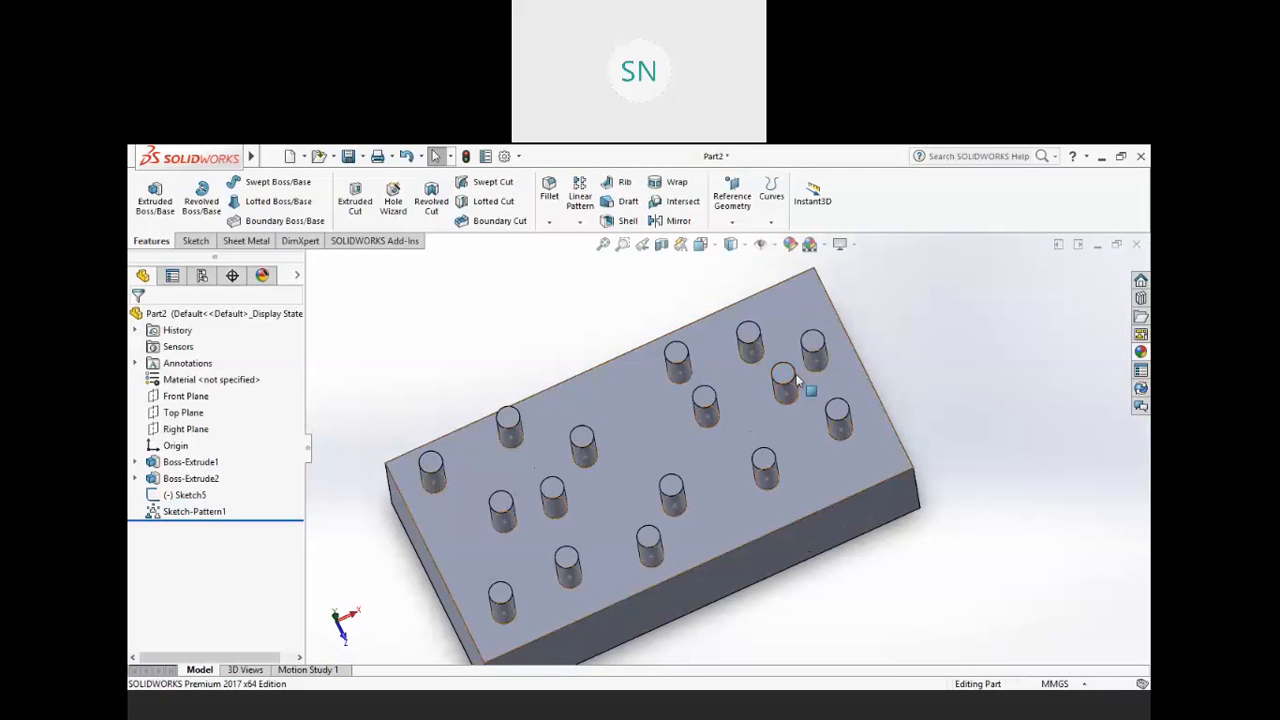
{"action": "right_click", "coordinate": [189, 494]}
{"action": "left_click", "coordinate": [198, 396]}
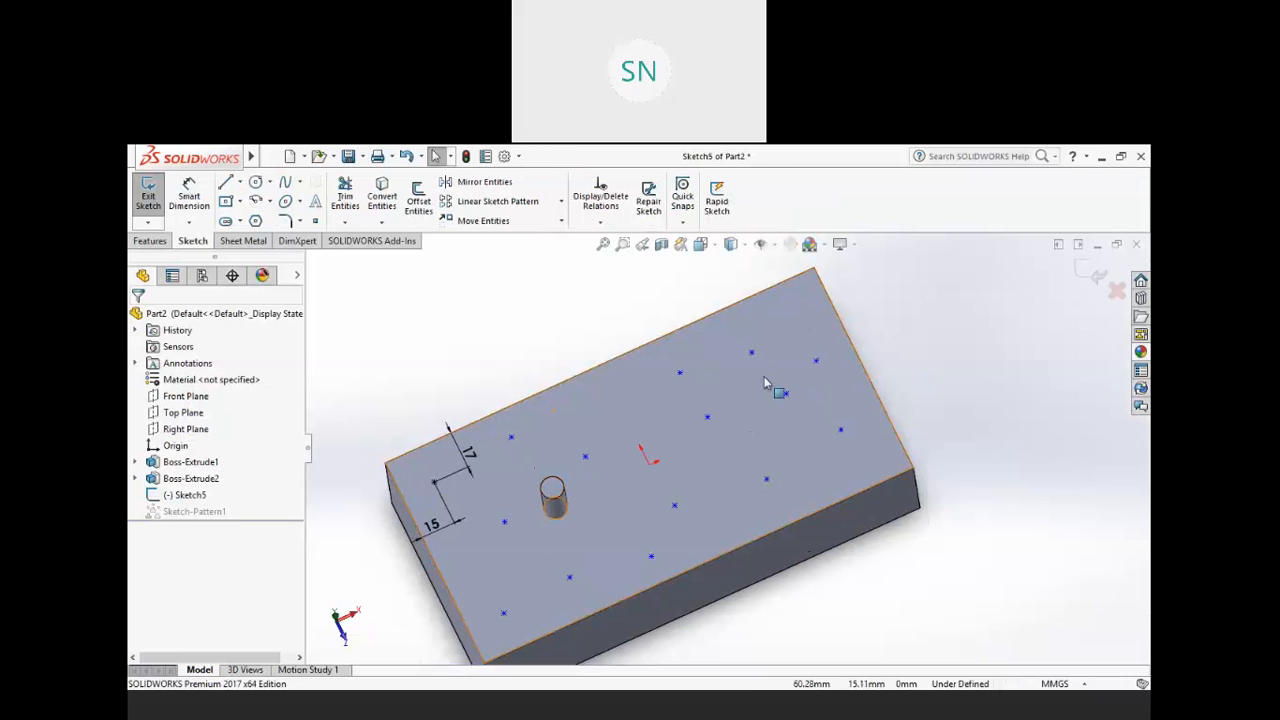
{"action": "left_click", "coordinate": [788, 395]}
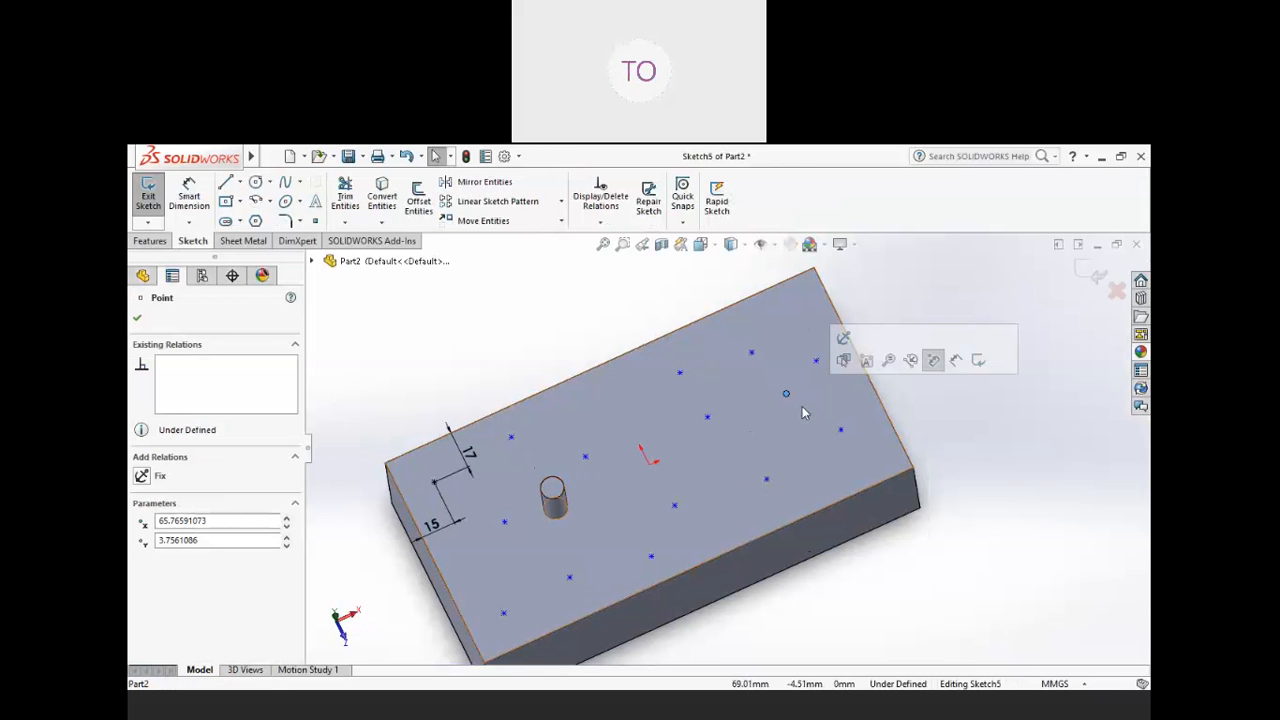
{"action": "key", "text": "Delete"}
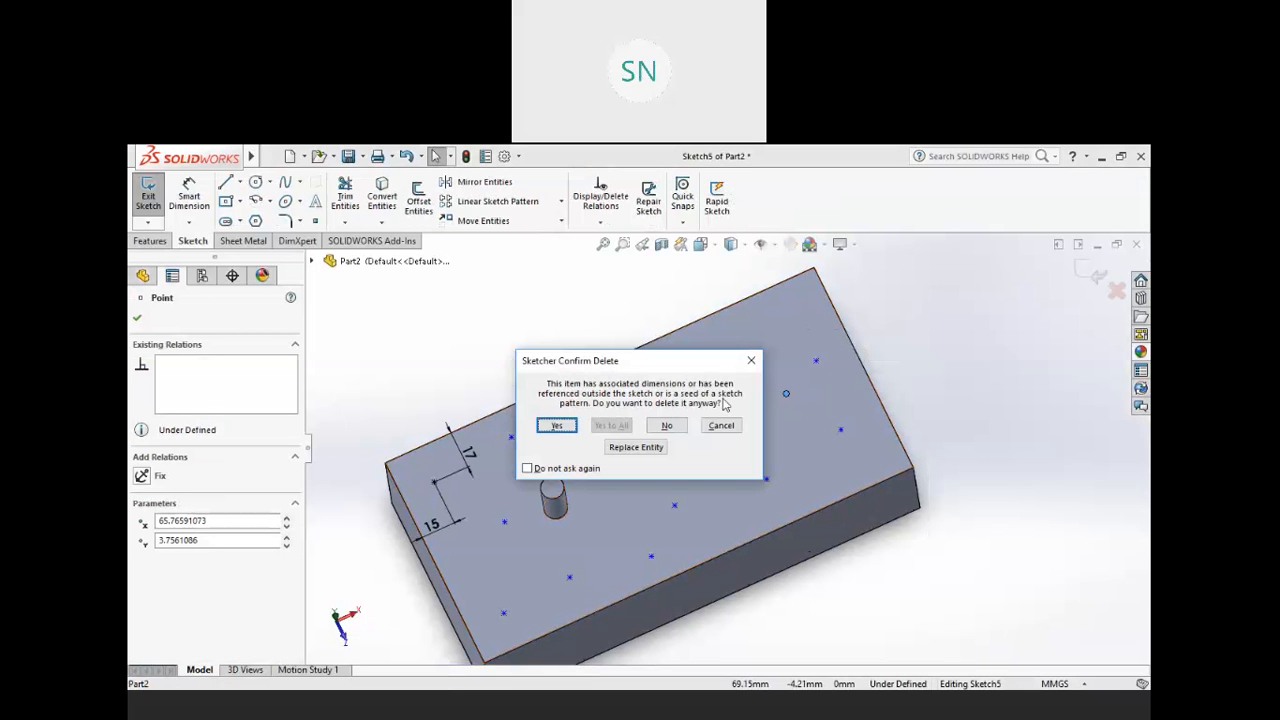
{"action": "left_click", "coordinate": [557, 426]}
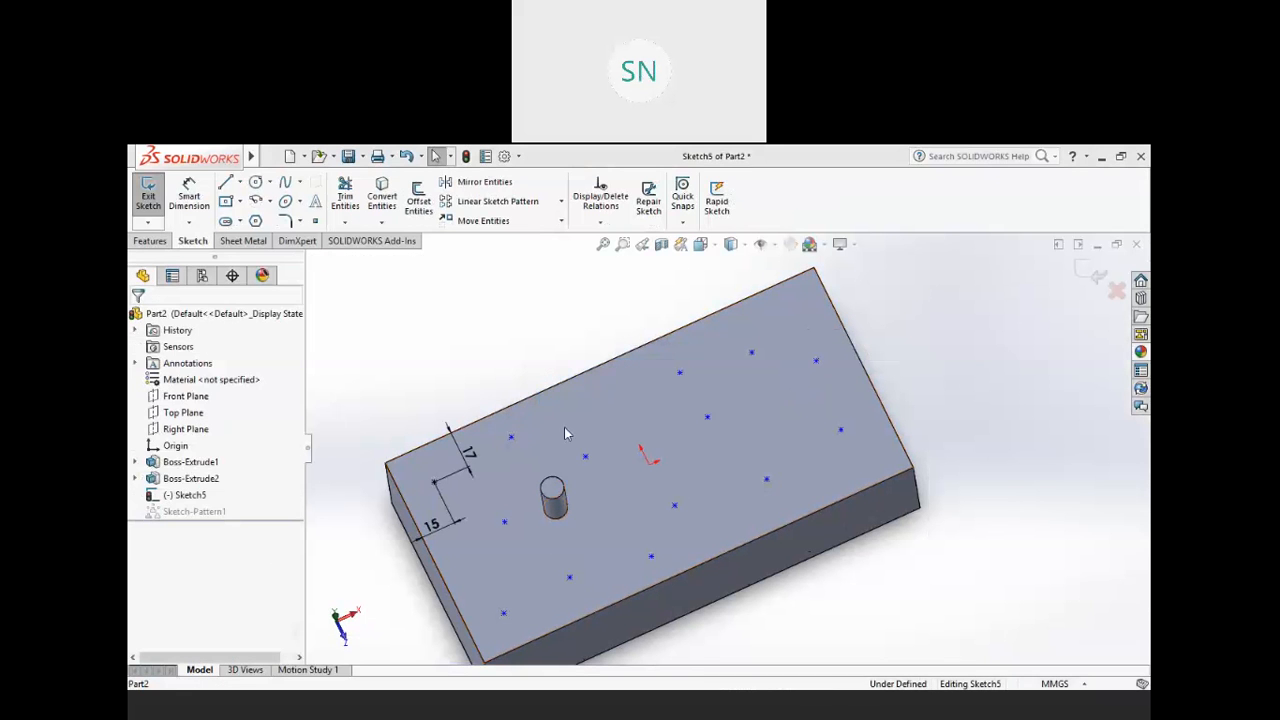
{"action": "left_click", "coordinate": [1088, 275]}
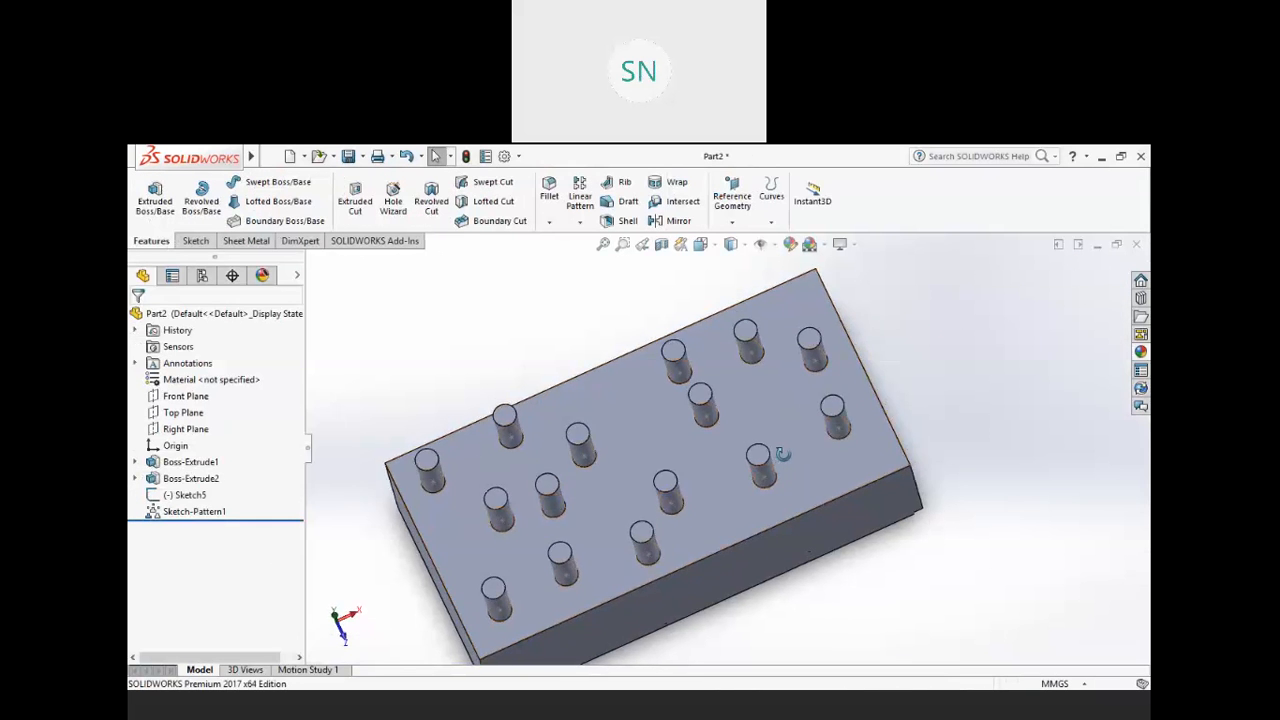
{"action": "middle_click_drag", "start_coordinate": [777, 451], "coordinate": [780, 402]}
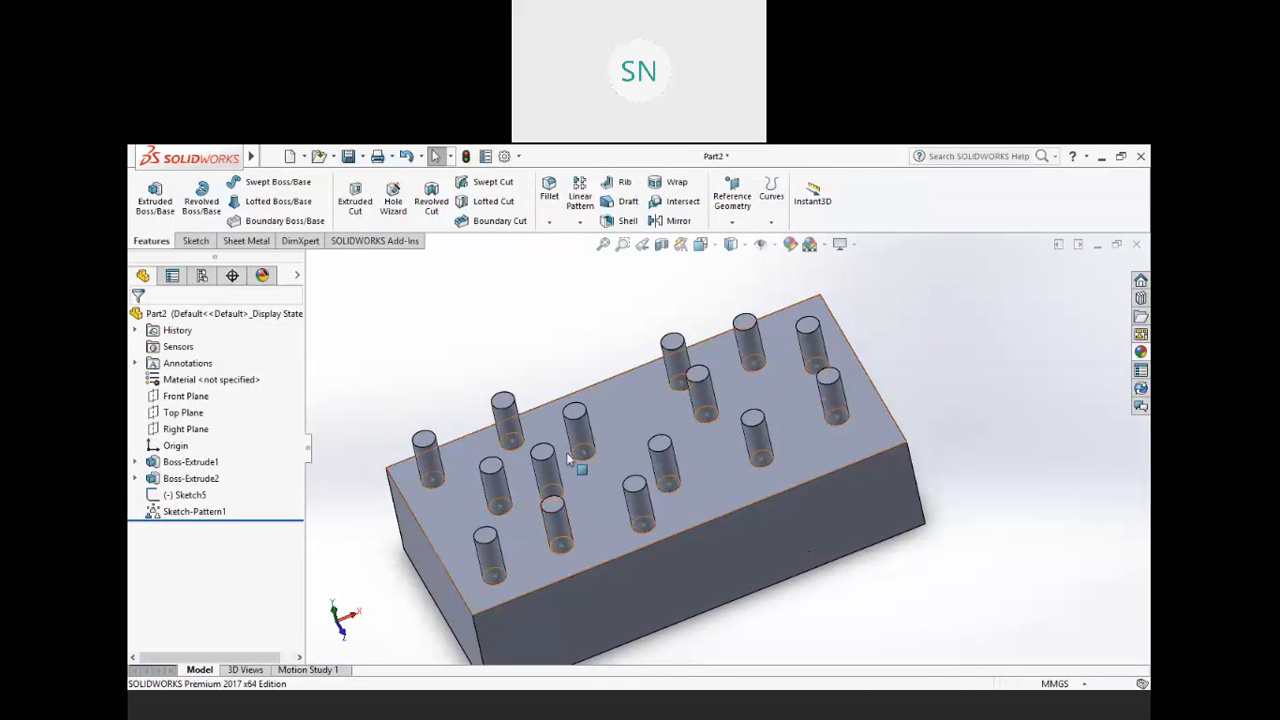
{"action": "left_click", "coordinate": [579, 223]}
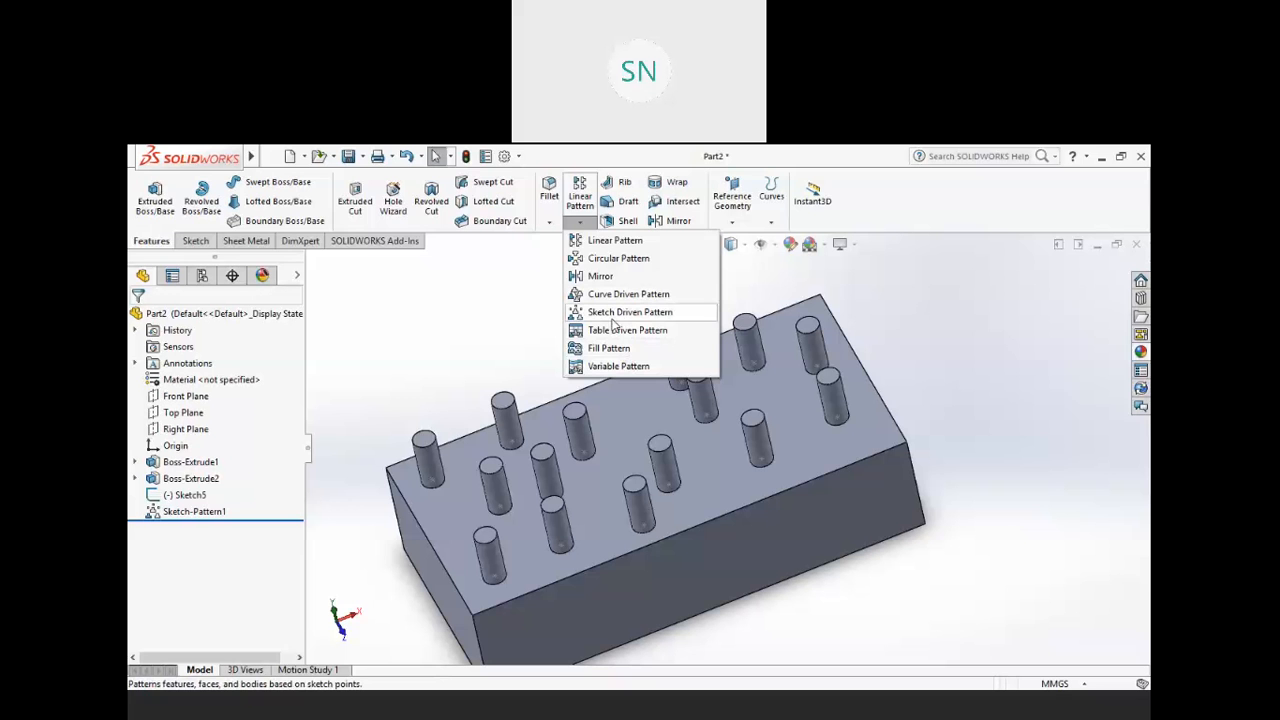
{"action": "left_click", "coordinate": [505, 333]}
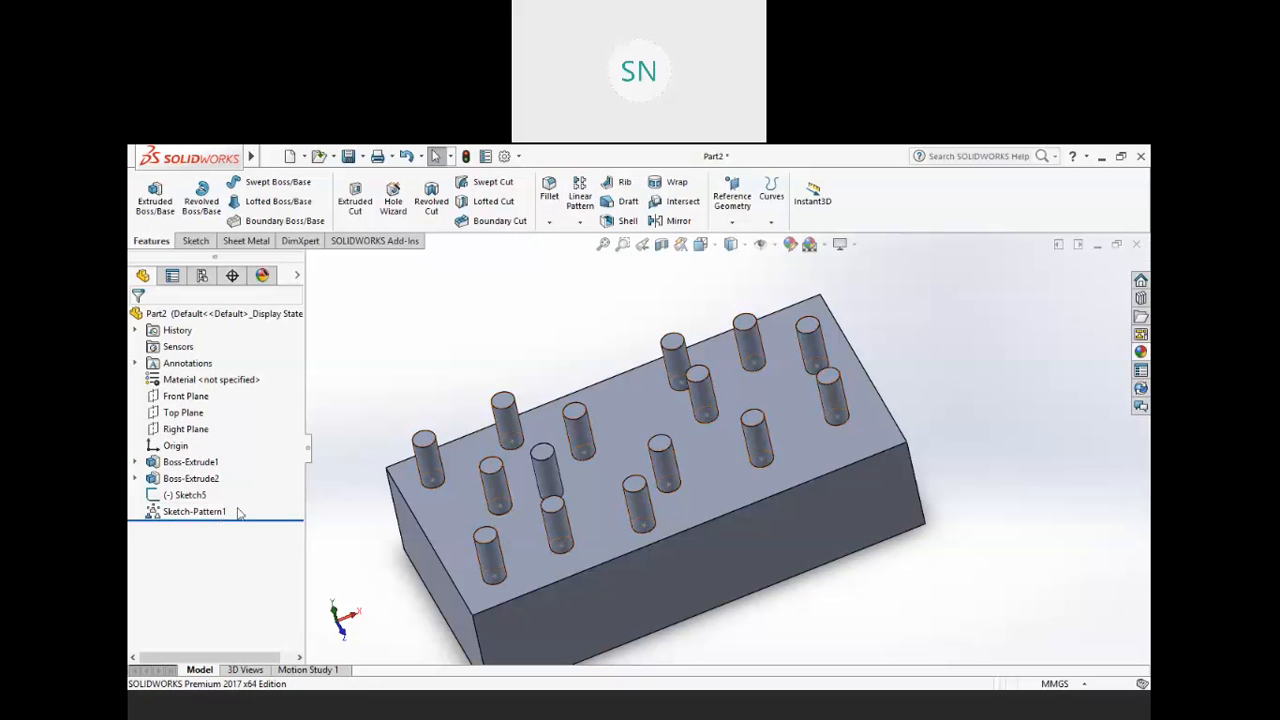
- Delete the point sketch together with its dependent sketch driven pattern, keeping the block and the seed cylinder
{"action": "left_click", "coordinate": [183, 496]}
{"action": "right_click", "coordinate": [183, 496]}
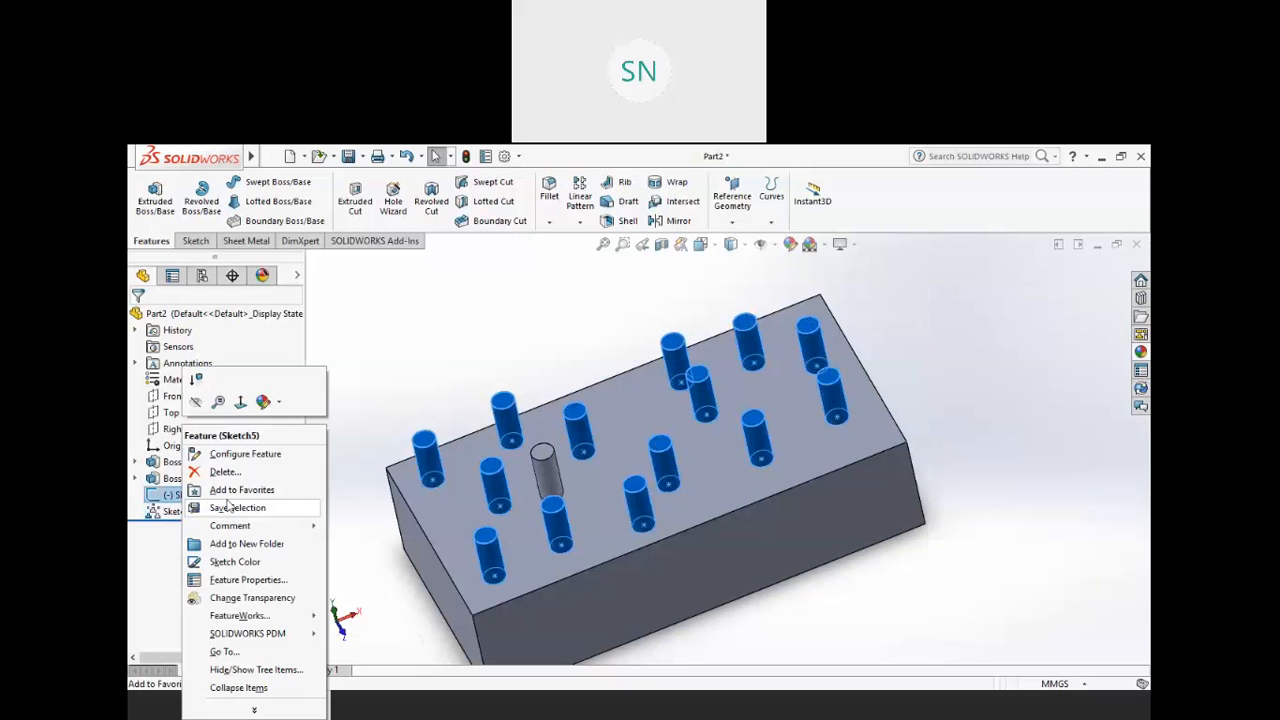
{"action": "left_click", "coordinate": [254, 472]}
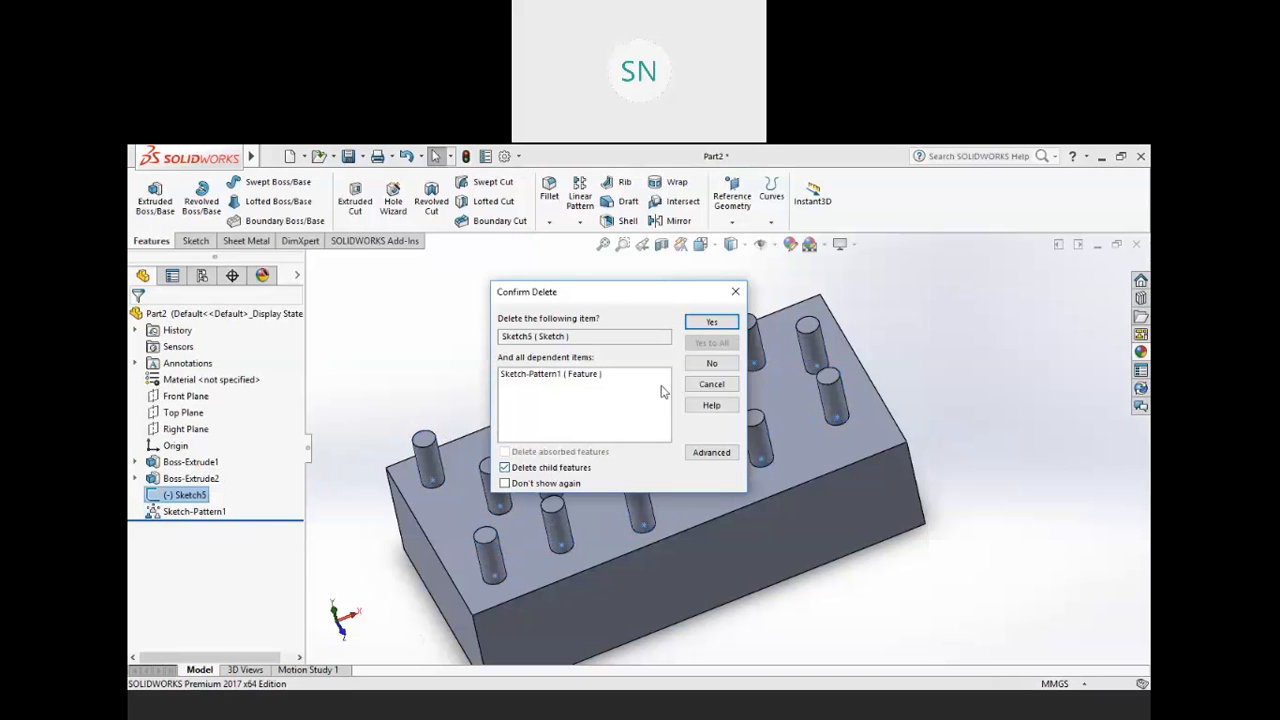
{"action": "left_click", "coordinate": [724, 323]}
- Start a coordinate system with its origin at the block's top front corner nearest the seed cylinder and its X axis along the front long edge
{"action": "middle_click_drag", "start_coordinate": [476, 403], "coordinate": [706, 385]}
{"action": "scroll", "coordinate": [706, 385], "scroll_direction": "down", "scroll_amount": 2}
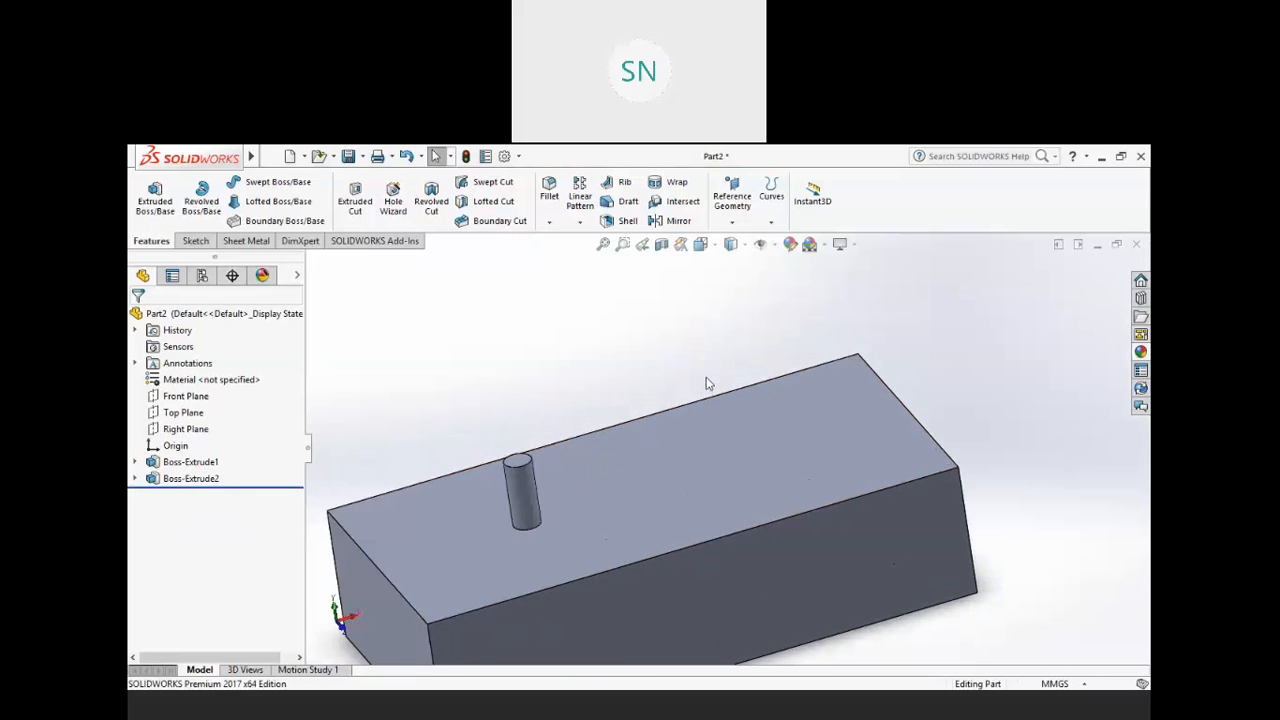
{"action": "scroll", "coordinate": [711, 345], "scroll_direction": "up", "scroll_amount": 1}
{"action": "middle_click_drag", "start_coordinate": [676, 427], "coordinate": [683, 416]}
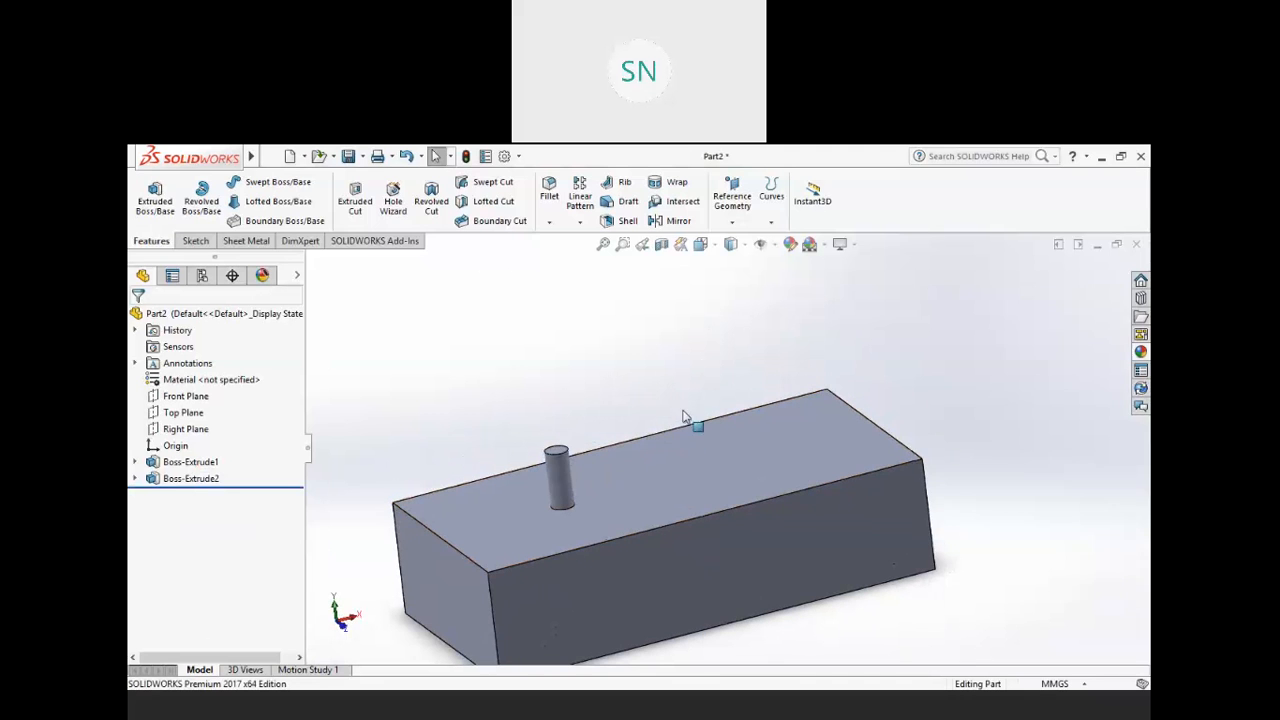
{"action": "left_click", "coordinate": [737, 213]}
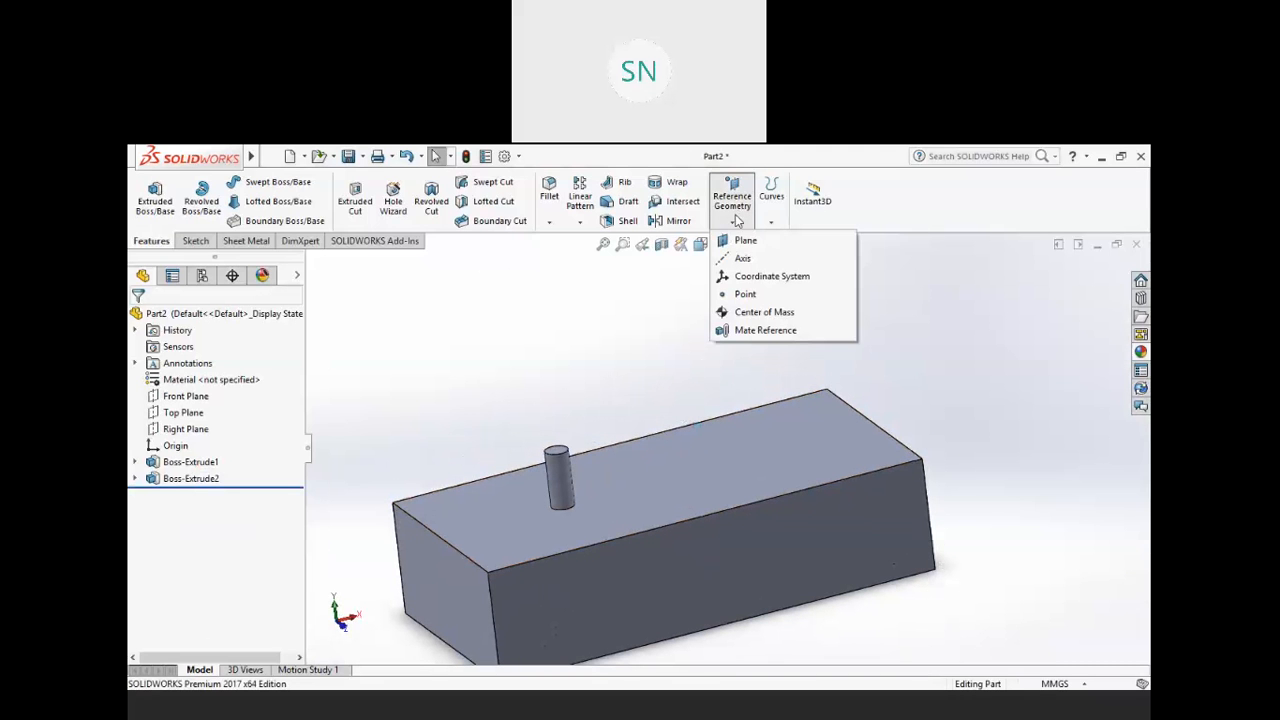
{"action": "left_click", "coordinate": [772, 277]}
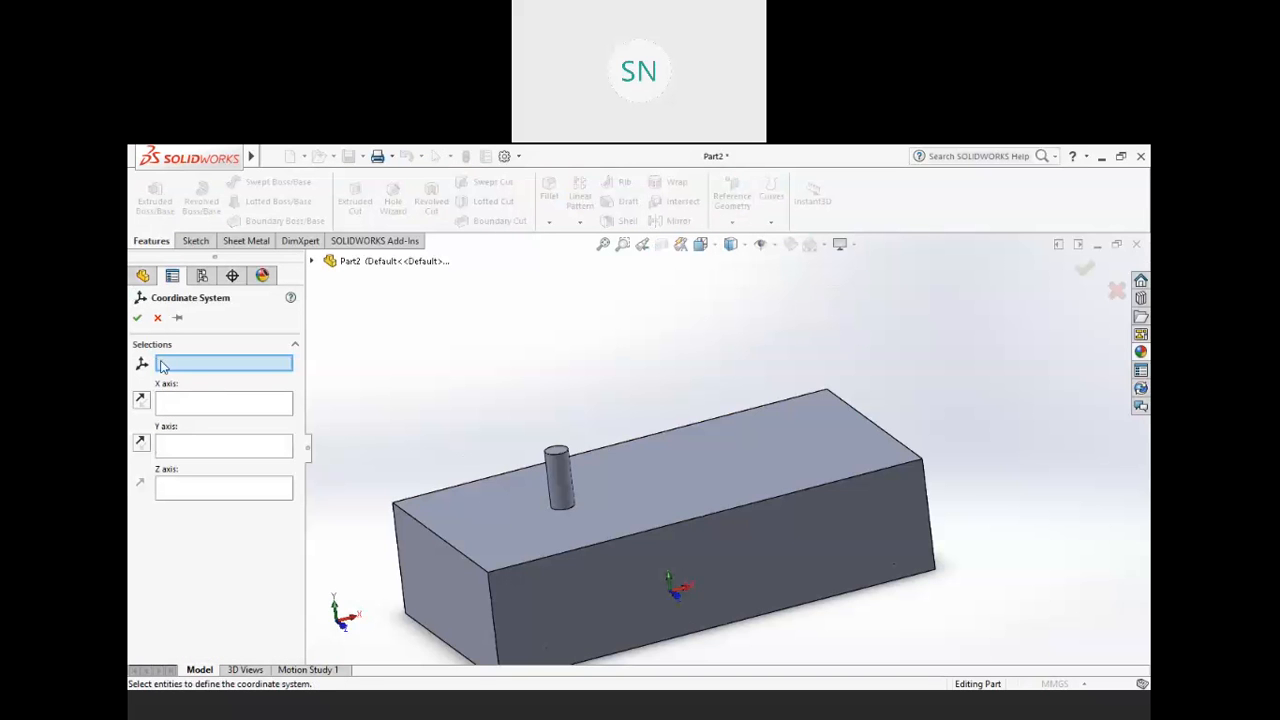
{"action": "left_click", "coordinate": [487, 576]}
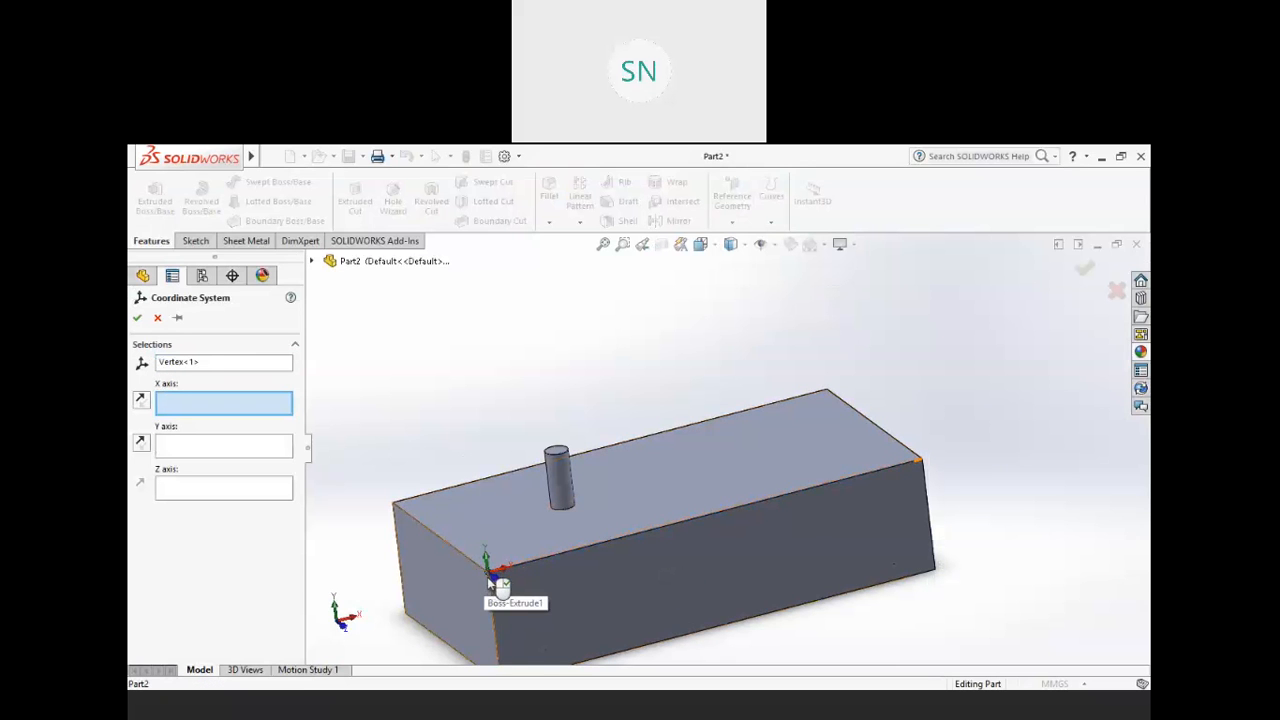
{"action": "left_click", "coordinate": [563, 553]}
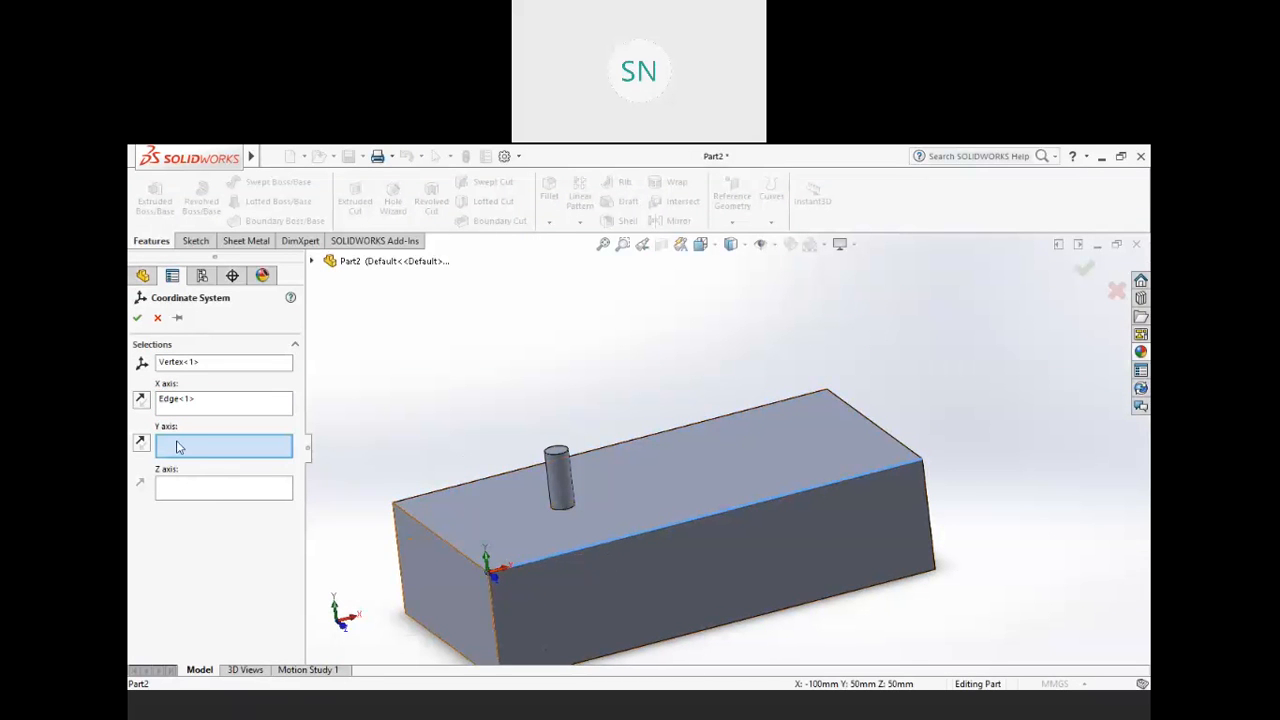
- Align the coordinate system's Y axis with the adjoining short top edge, reverse its direction so Z points upward, and create it
{"action": "left_click", "coordinate": [457, 552]}
{"action": "middle_click_drag", "start_coordinate": [572, 589], "coordinate": [620, 592]}
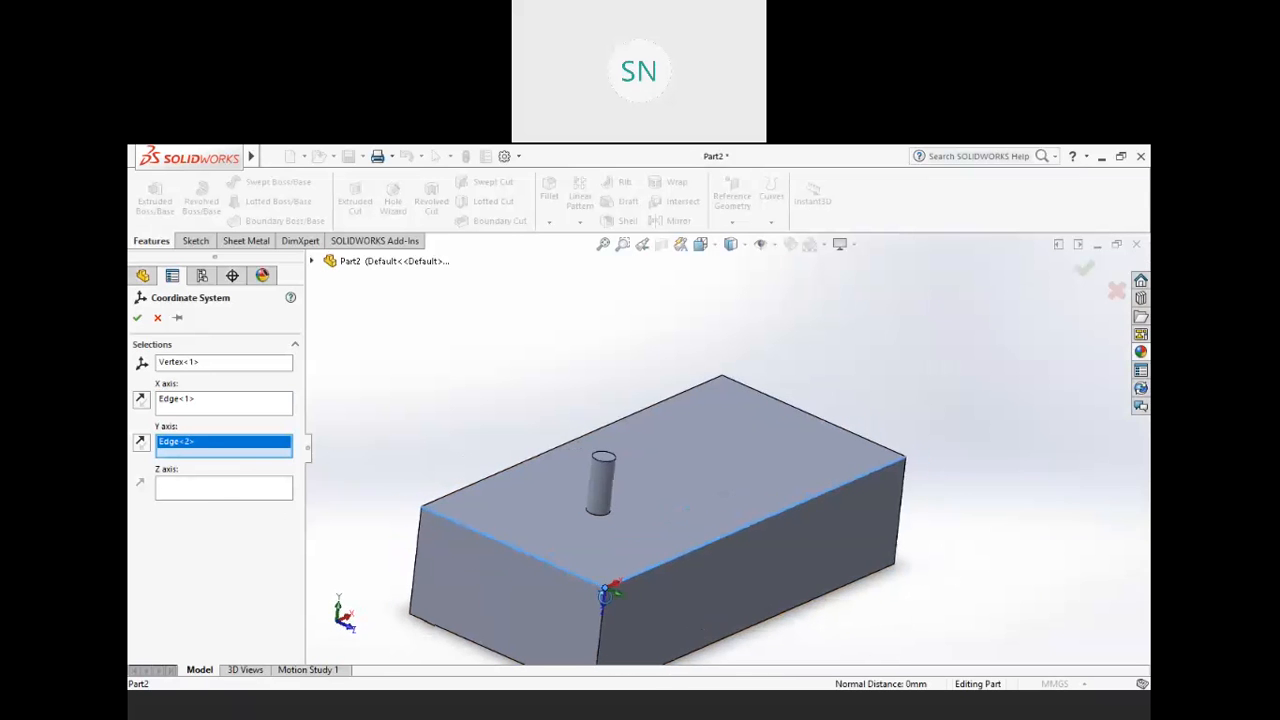
{"action": "scroll", "coordinate": [615, 595], "scroll_direction": "down", "scroll_amount": 8}
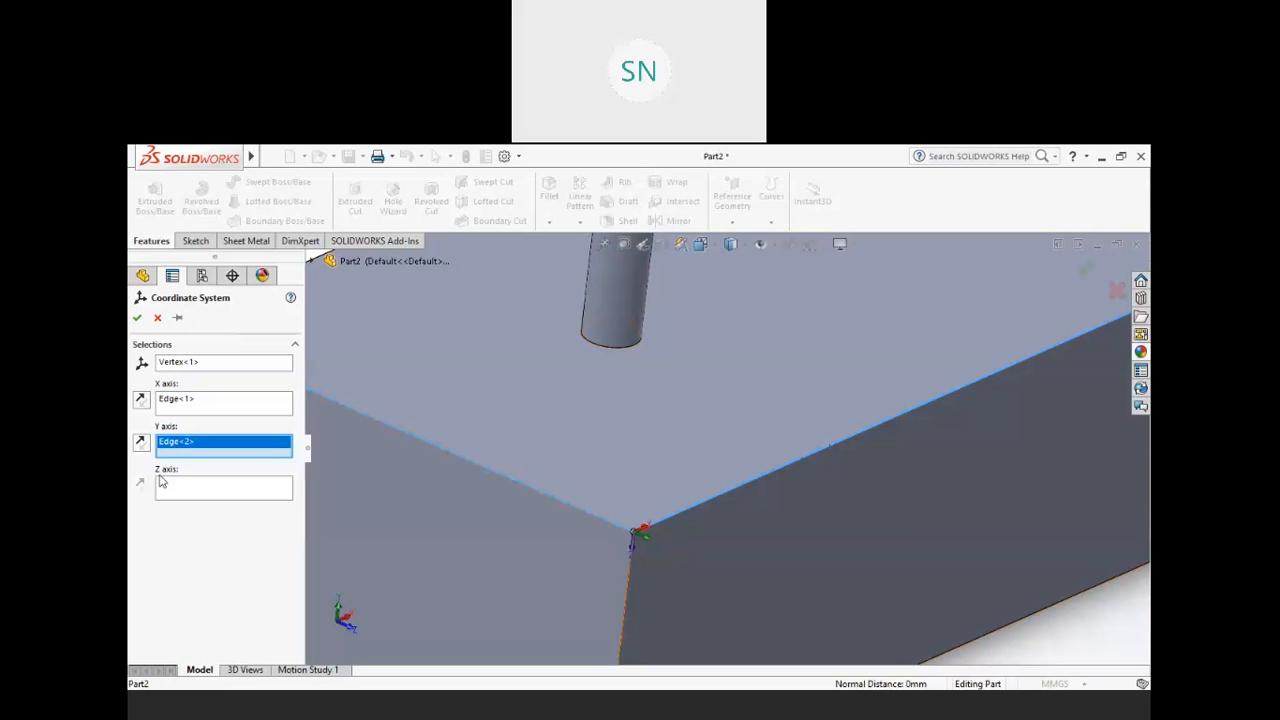
{"action": "left_click", "coordinate": [141, 441]}
{"action": "middle_click_drag", "start_coordinate": [645, 557], "coordinate": [600, 557]}
{"action": "scroll", "coordinate": [637, 540], "scroll_direction": "down", "scroll_amount": 3}
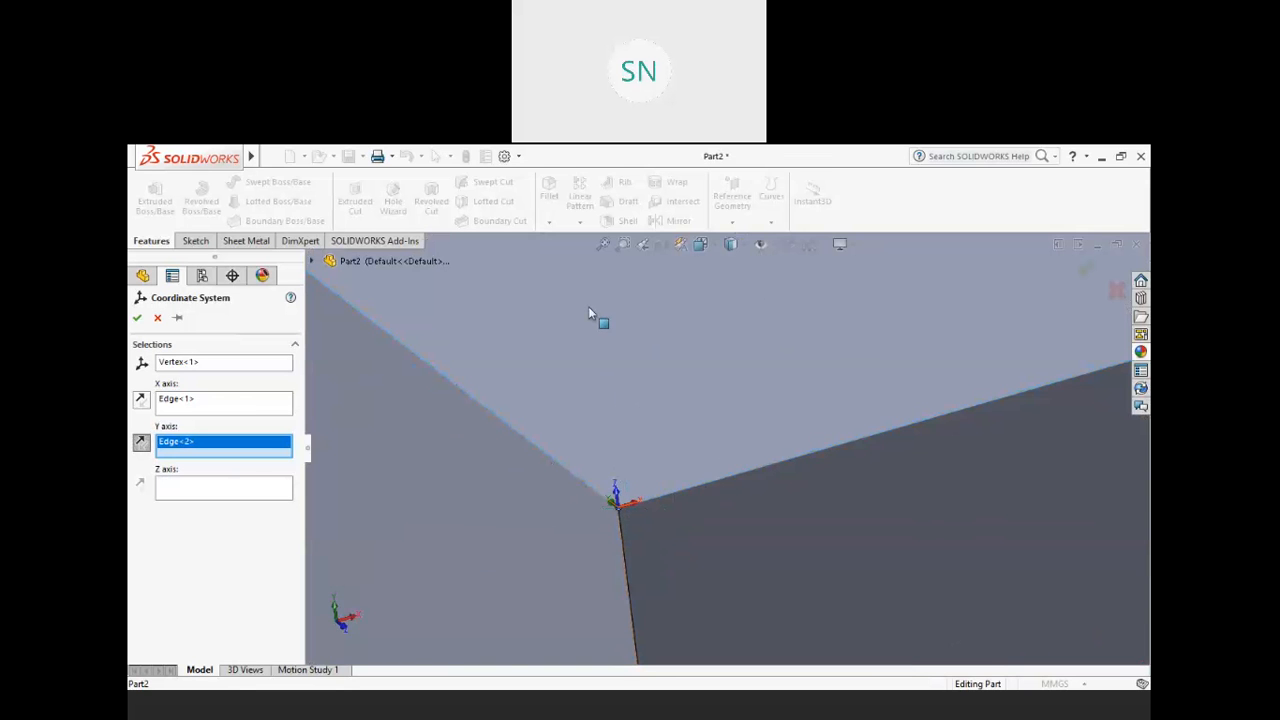
{"action": "scroll", "coordinate": [657, 466], "scroll_direction": "up", "scroll_amount": 4}
{"action": "middle_click_drag", "start_coordinate": [657, 459], "coordinate": [820, 380]}
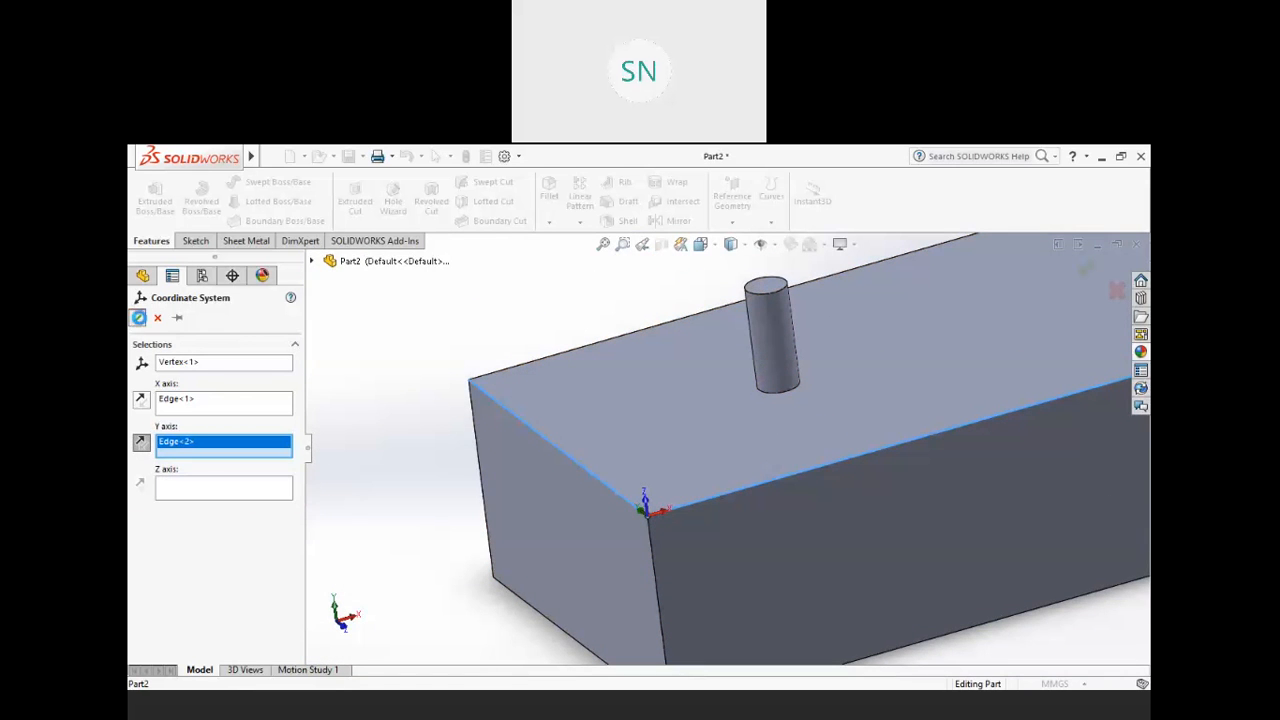
{"action": "left_click", "coordinate": [137, 318]}
{"action": "scroll", "coordinate": [548, 414], "scroll_direction": "up", "scroll_amount": 4}
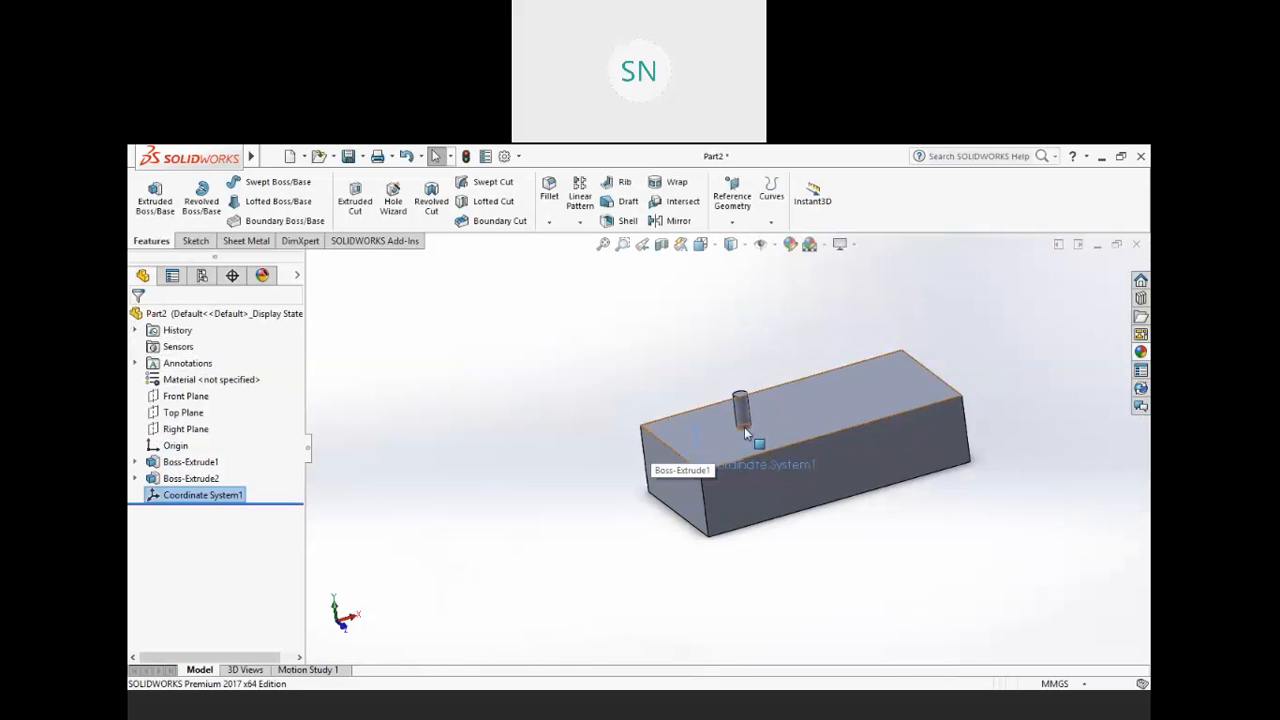
{"action": "scroll", "coordinate": [744, 427], "scroll_direction": "up", "scroll_amount": 5}
{"action": "scroll", "coordinate": [774, 439], "scroll_direction": "down", "scroll_amount": 5}
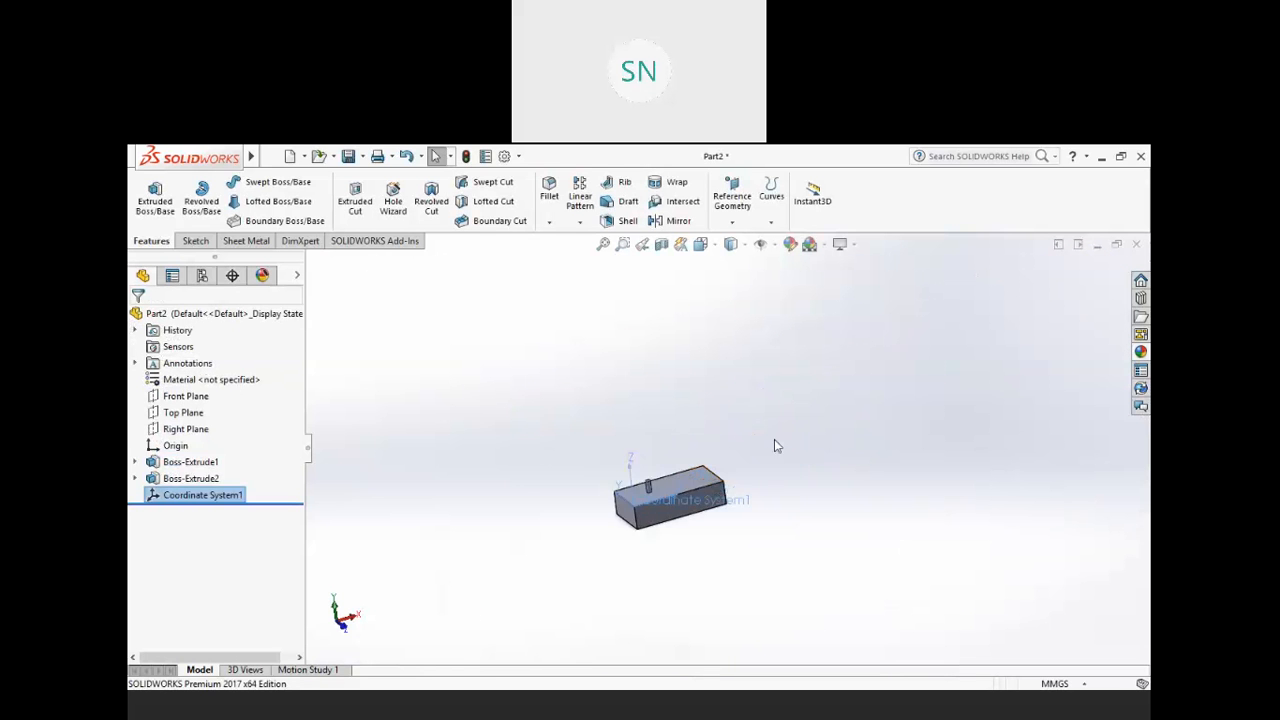
{"action": "scroll", "coordinate": [739, 438], "scroll_direction": "down", "scroll_amount": 2}
{"action": "middle_click_drag", "start_coordinate": [716, 447], "coordinate": [706, 483]}
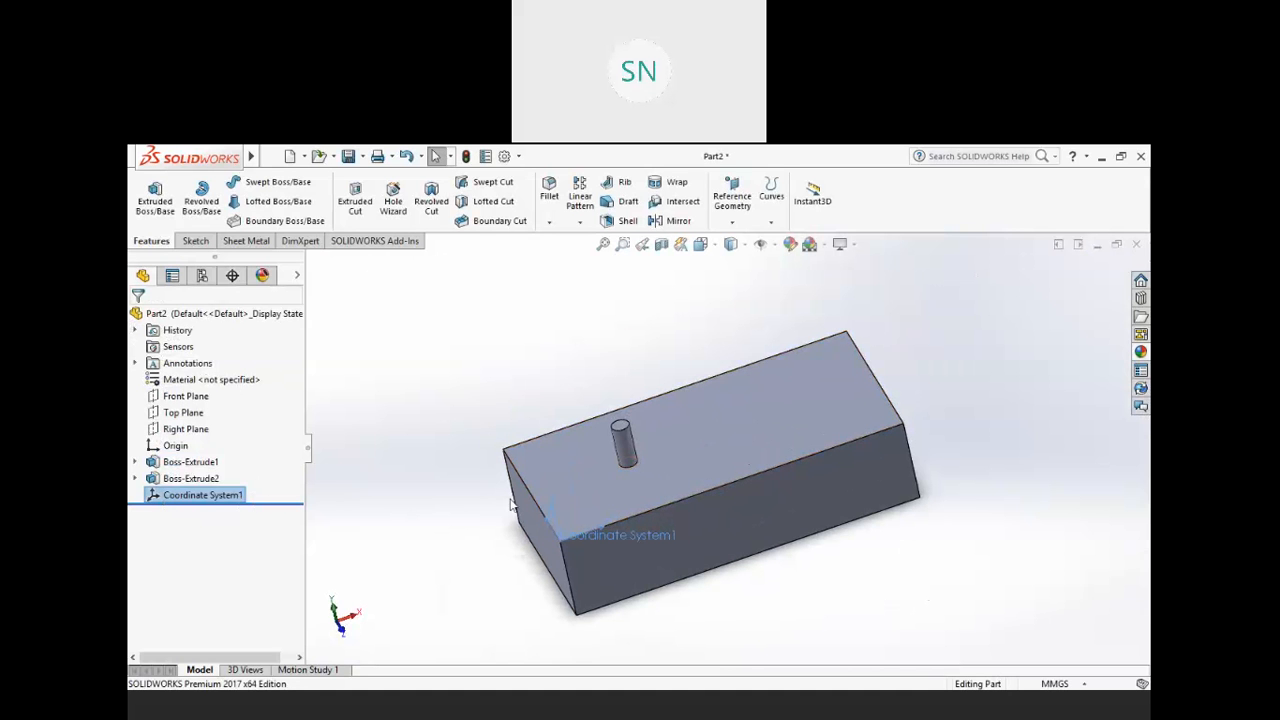
{"action": "middle_click_drag", "start_coordinate": [746, 513], "coordinate": [741, 531]}
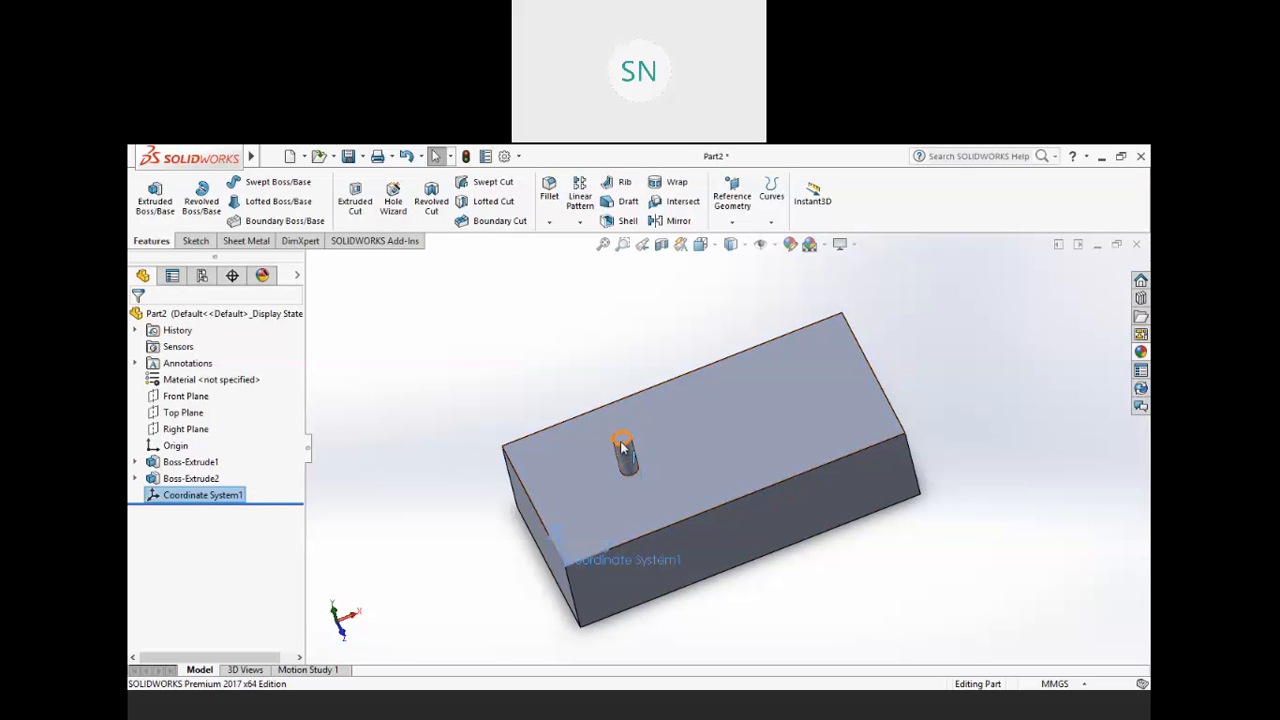
{"action": "left_click", "coordinate": [490, 369]}
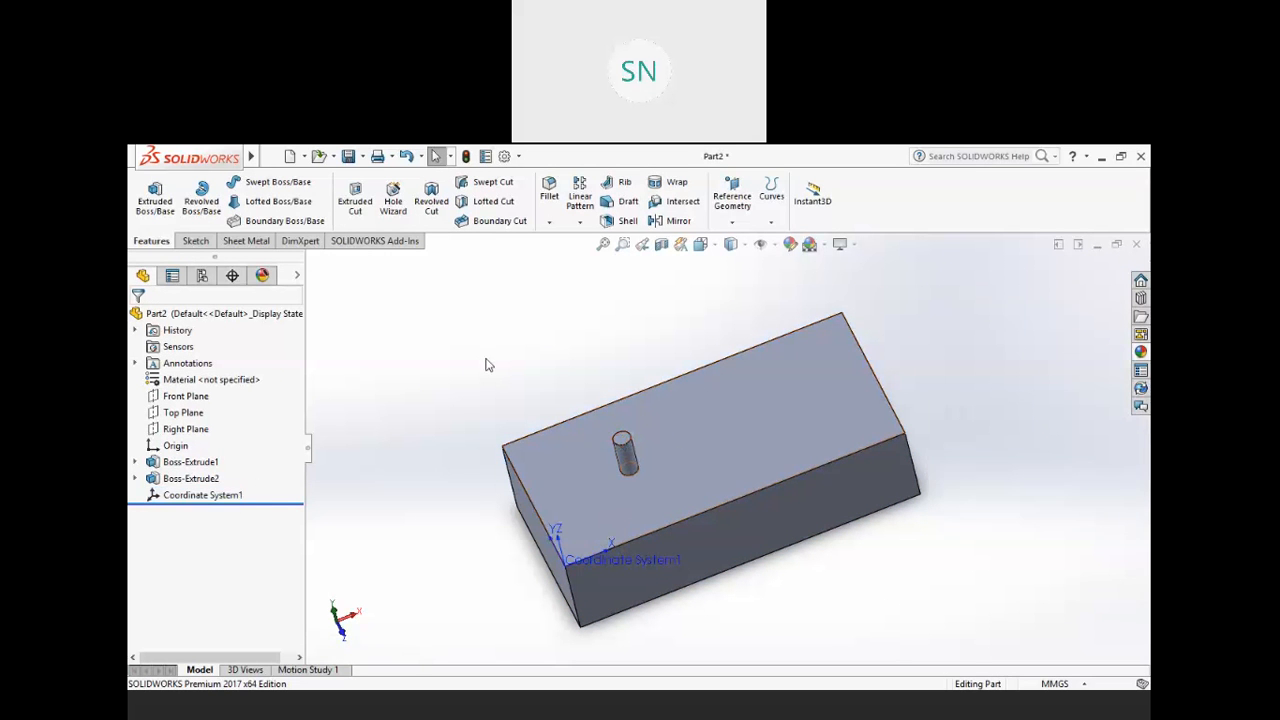
{"action": "left_click", "coordinate": [580, 221]}
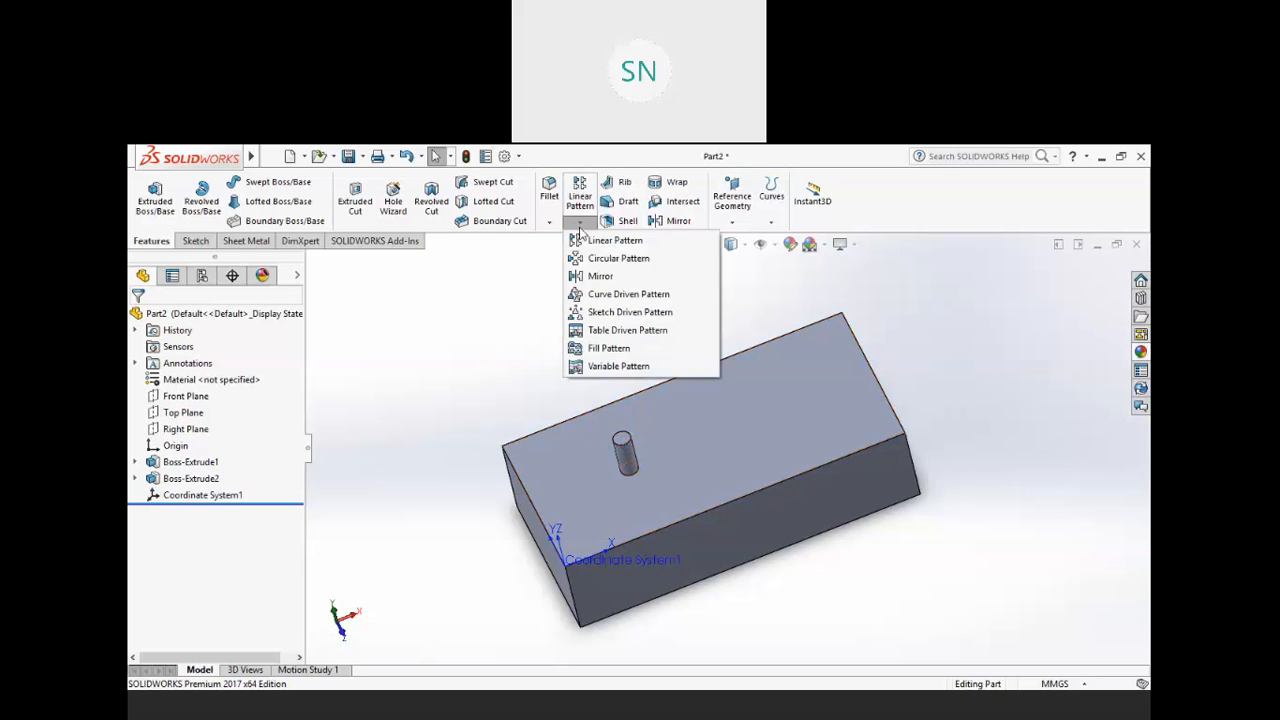
{"action": "left_click", "coordinate": [525, 334]}
{"action": "middle_click_drag", "start_coordinate": [572, 518], "coordinate": [584, 465]}
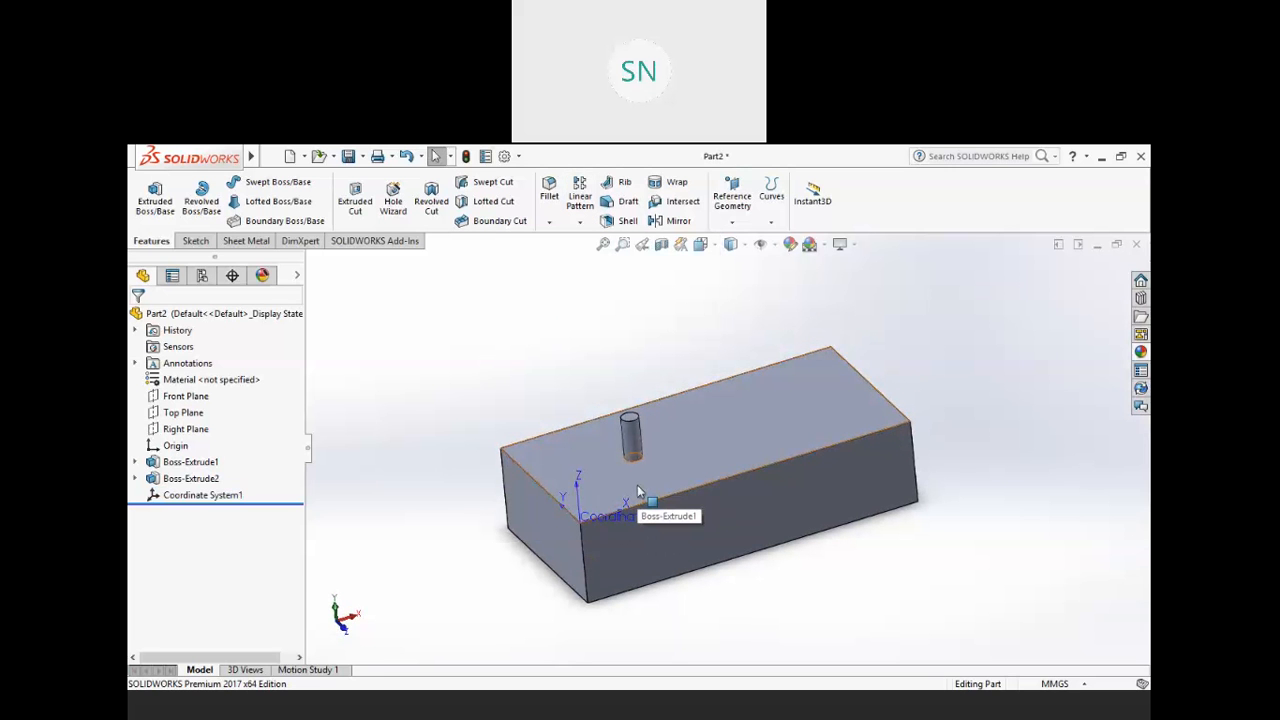
{"action": "left_click", "coordinate": [734, 216]}
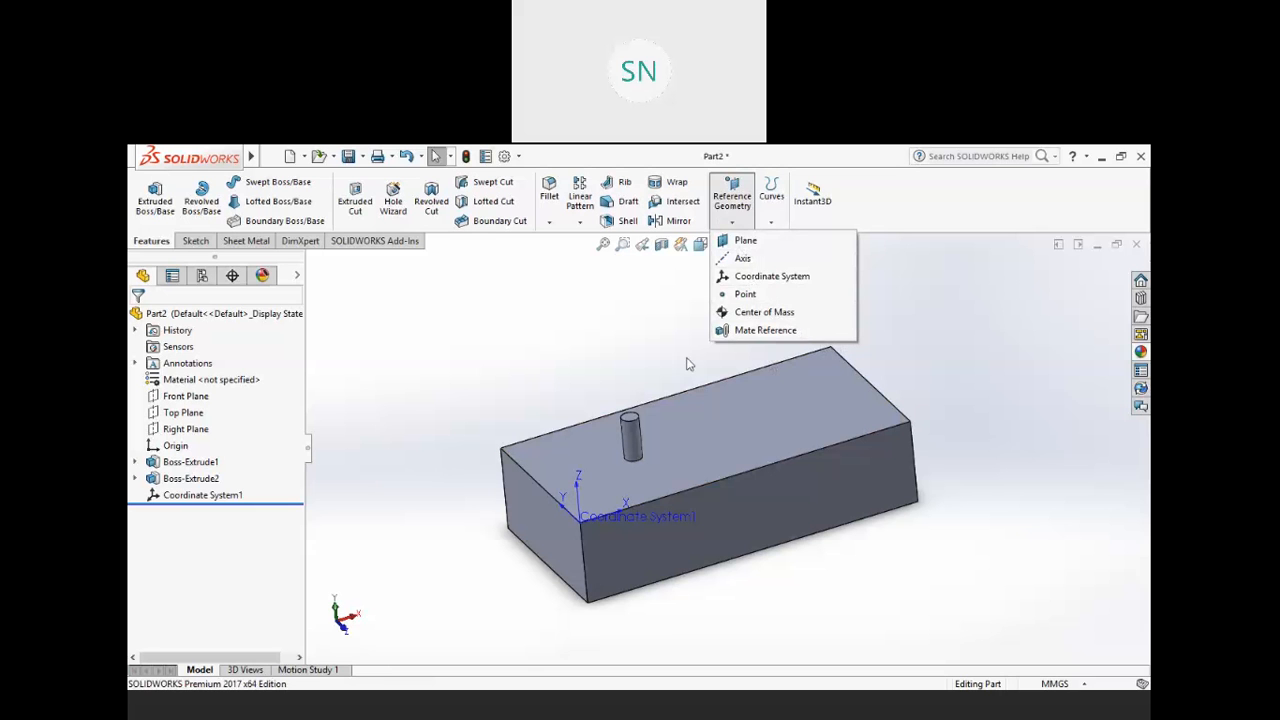
{"action": "left_click", "coordinate": [489, 349]}
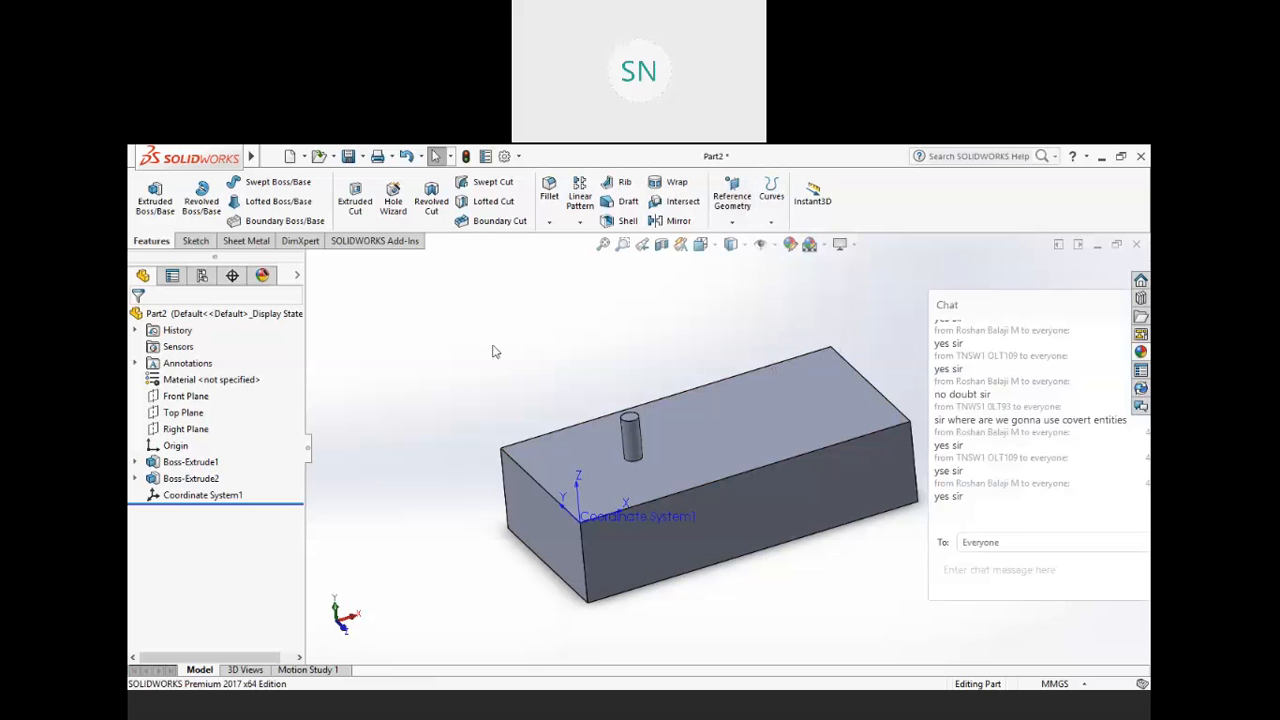
- Start a table driven pattern with the seed cylinder as the feature to copy and Coordinate System1 as its coordinate system
{"action": "left_click", "coordinate": [580, 221]}
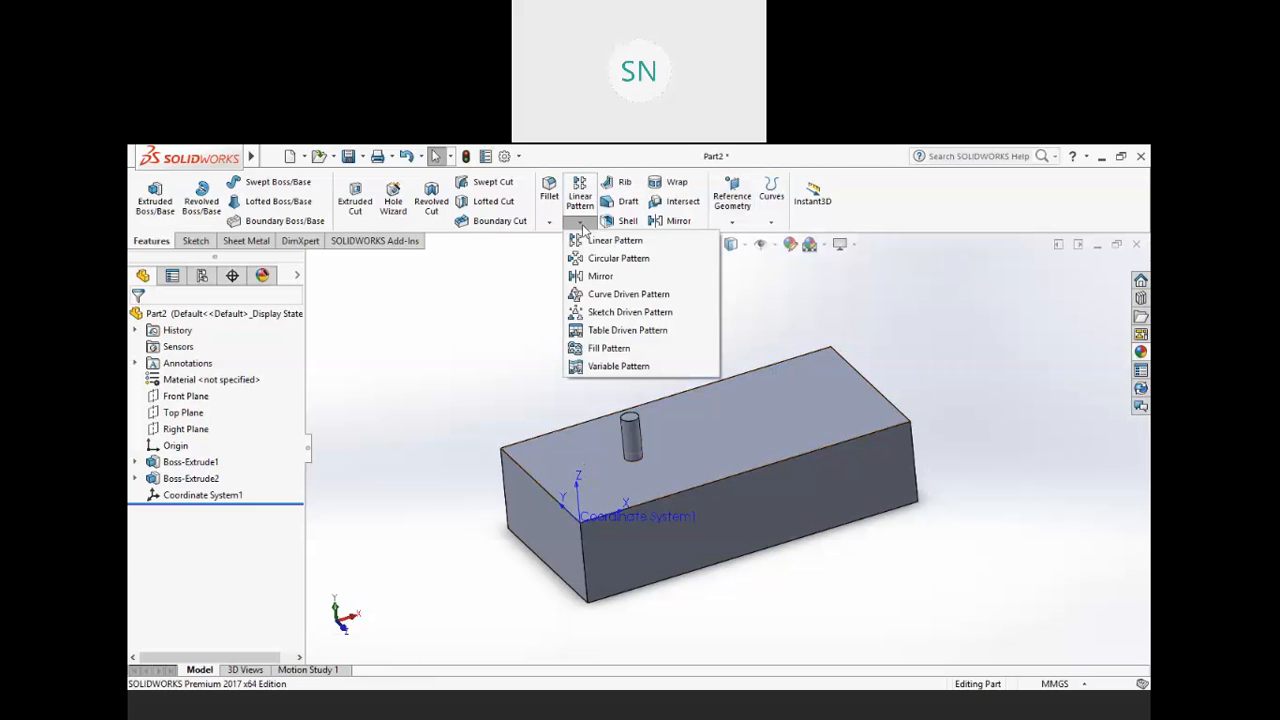
{"action": "left_click", "coordinate": [627, 331]}
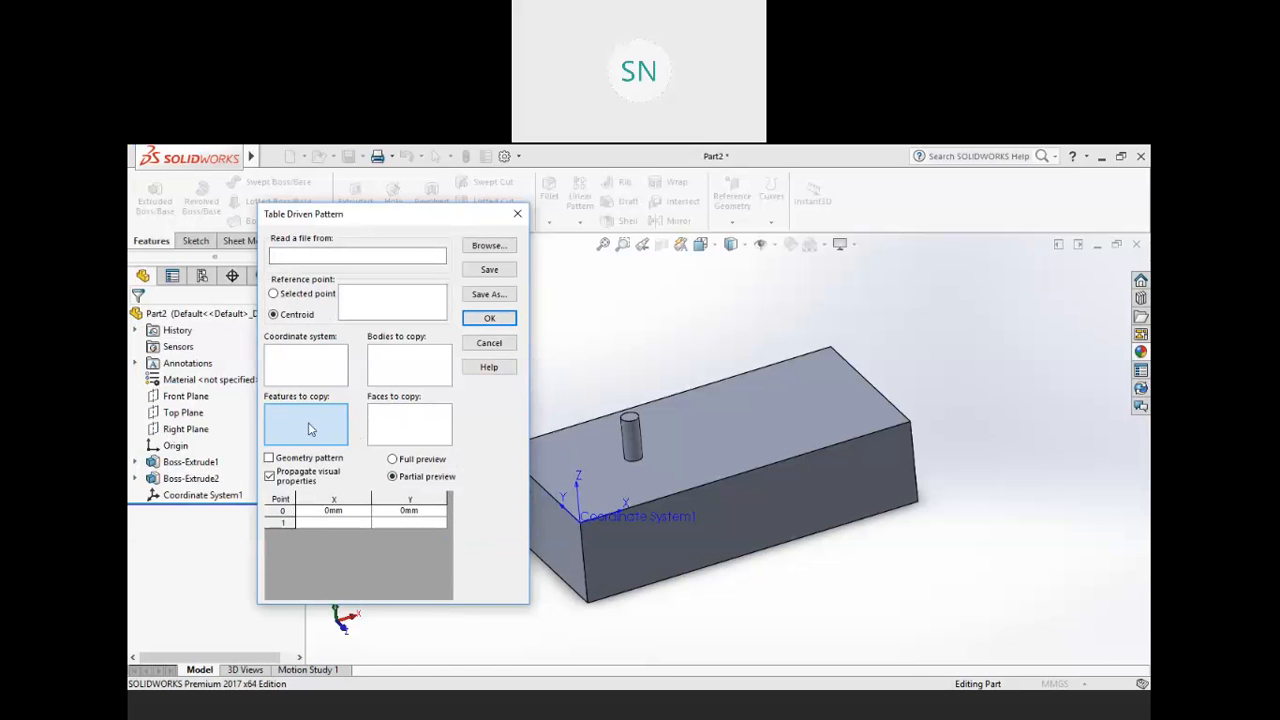
{"action": "left_click", "coordinate": [400, 370]}
{"action": "left_click", "coordinate": [425, 440]}
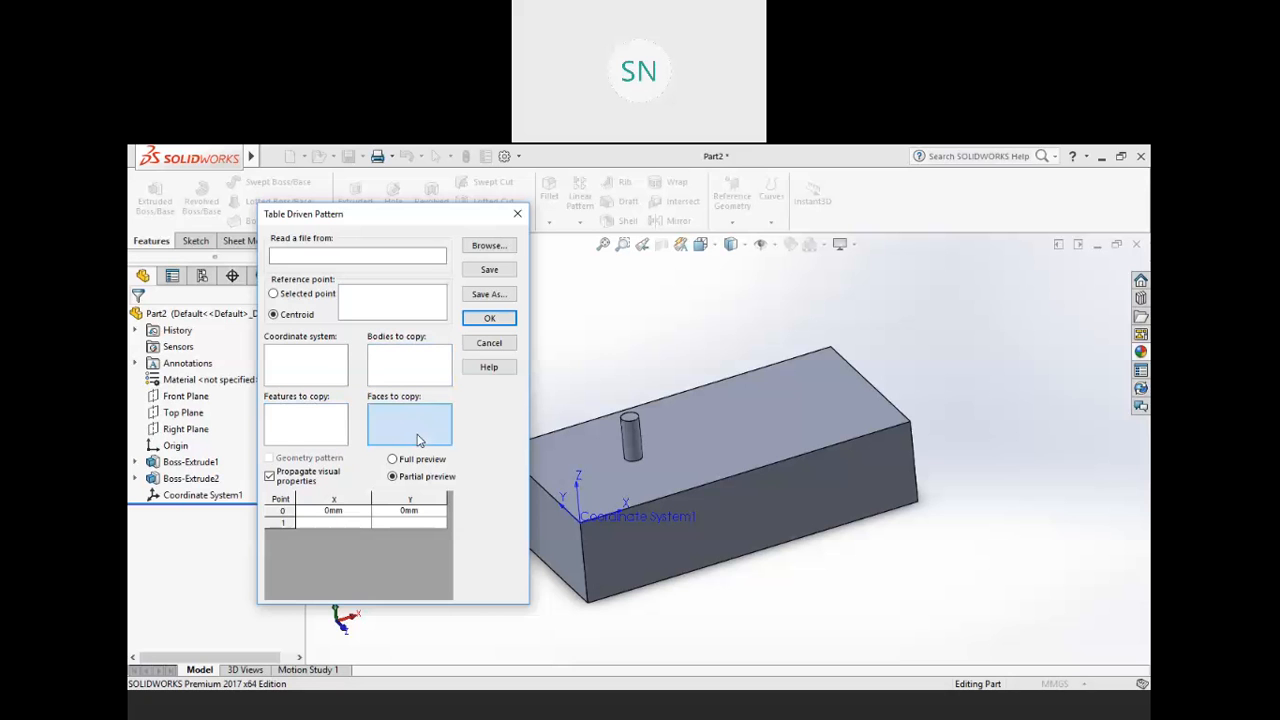
{"action": "left_click", "coordinate": [290, 430]}
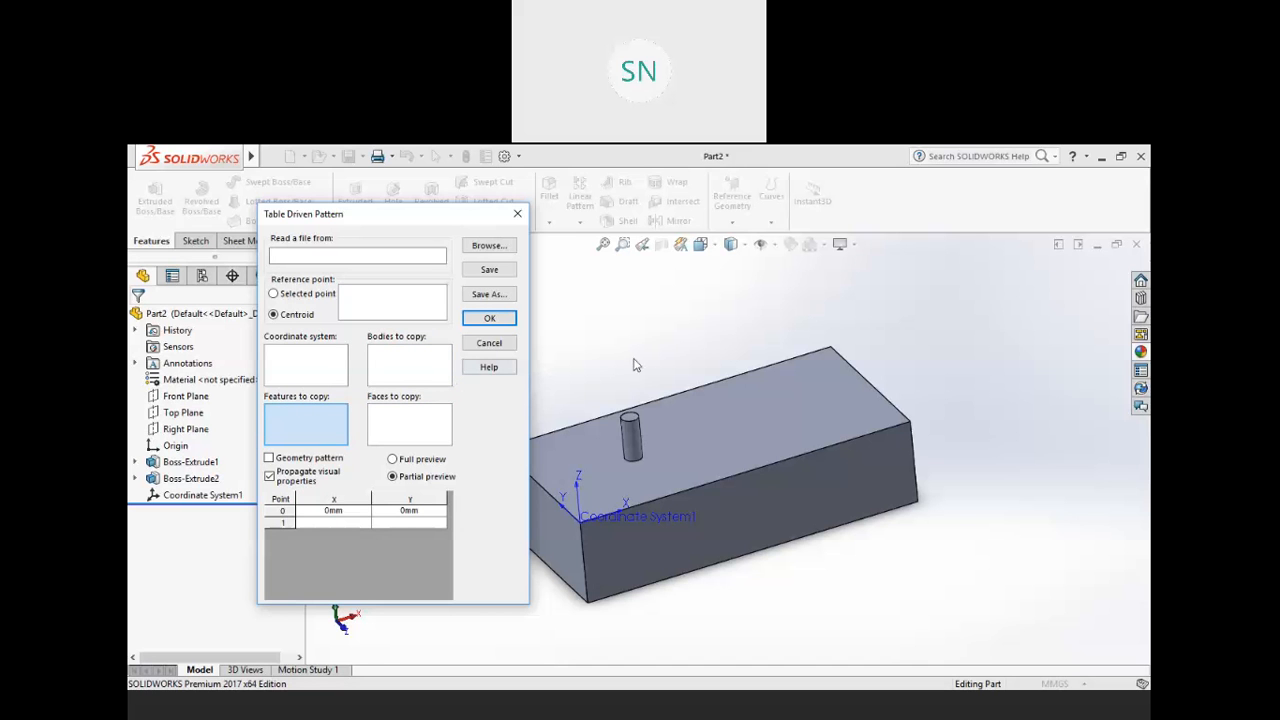
{"action": "left_click", "coordinate": [632, 432]}
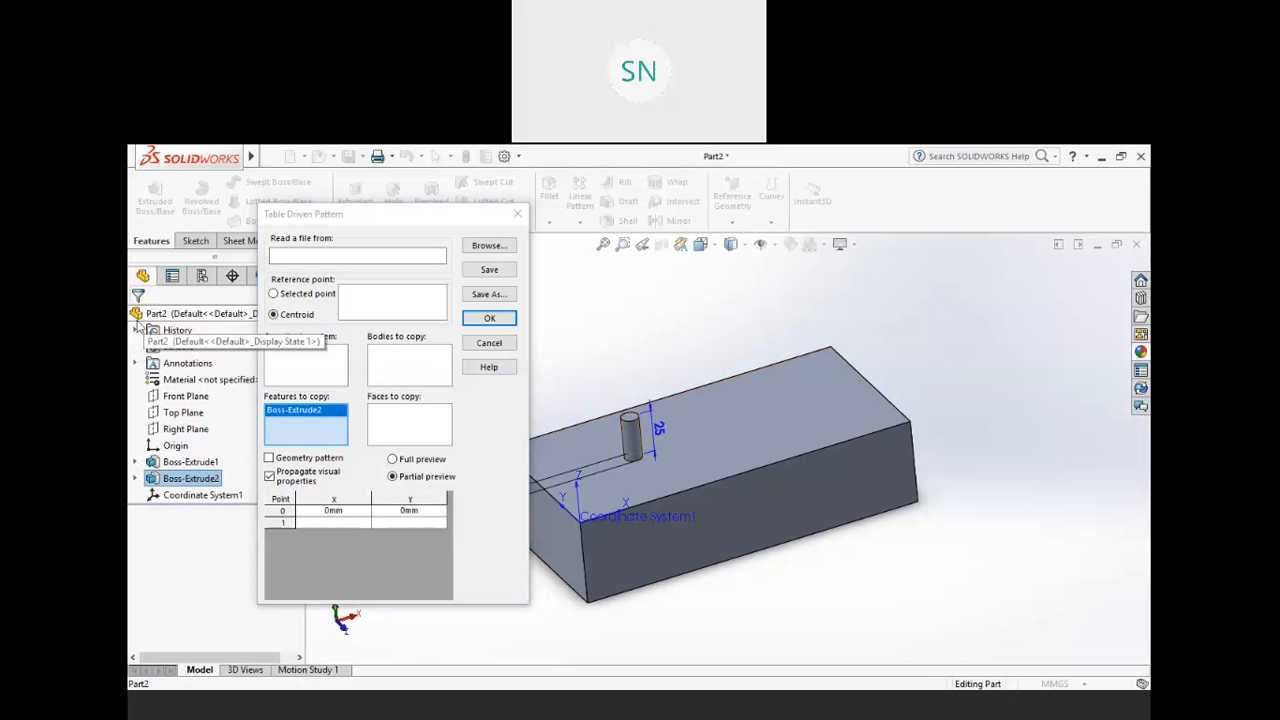
{"action": "left_click", "coordinate": [270, 367]}
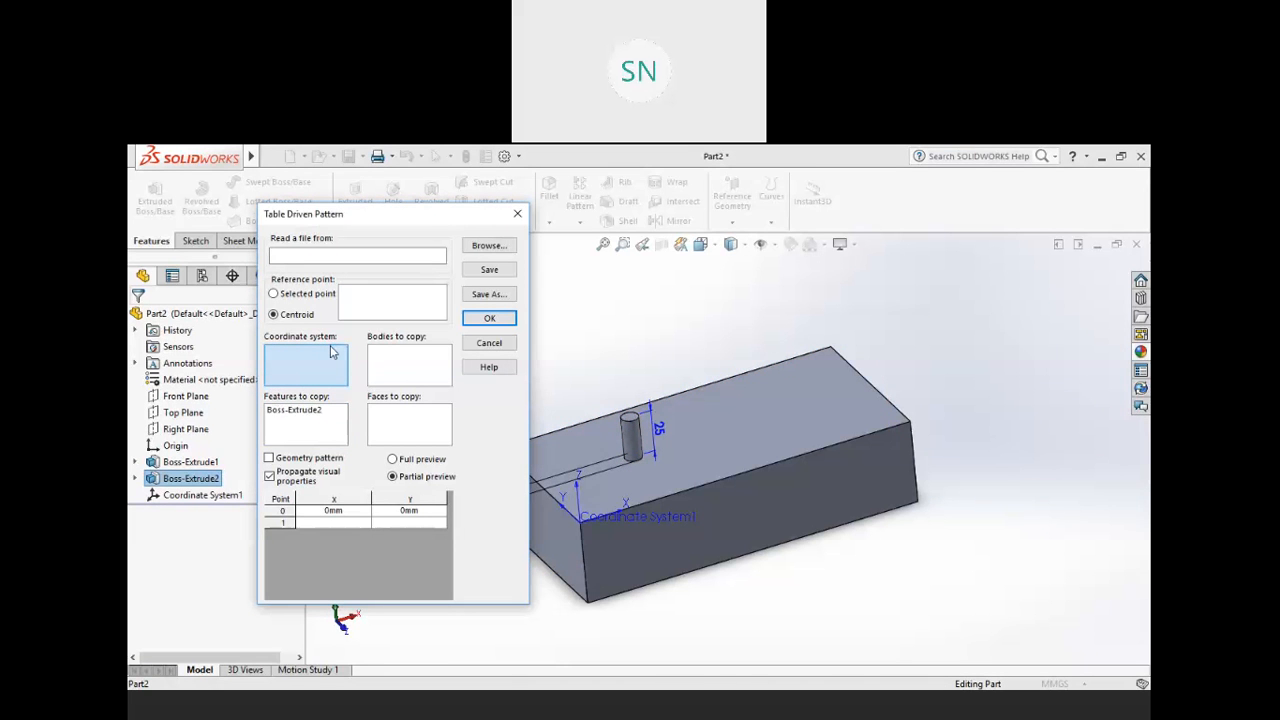
{"action": "left_click", "coordinate": [604, 518]}
{"action": "middle_click_drag", "start_coordinate": [676, 489], "coordinate": [693, 534]}
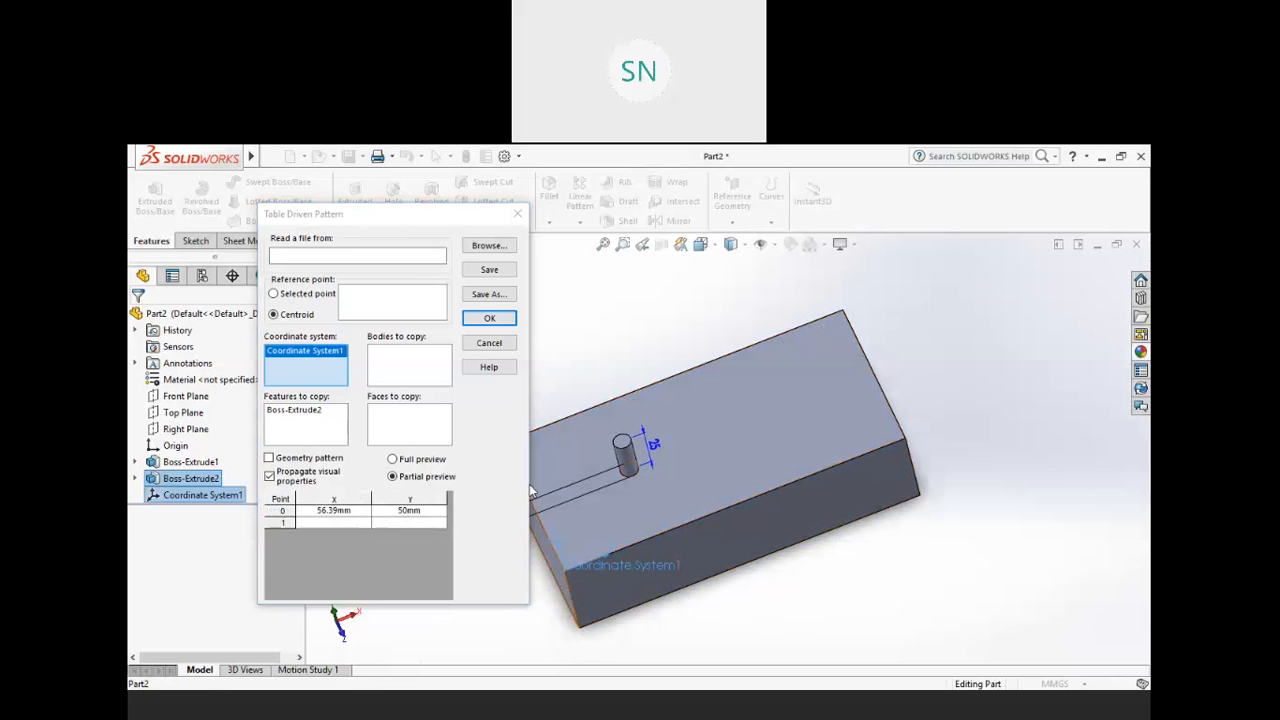
- Orient the block to a top view with the coordinate system's X axis horizontal, and examine the seed cylinder relative to the corner origin
{"action": "left_click", "coordinate": [700, 244]}
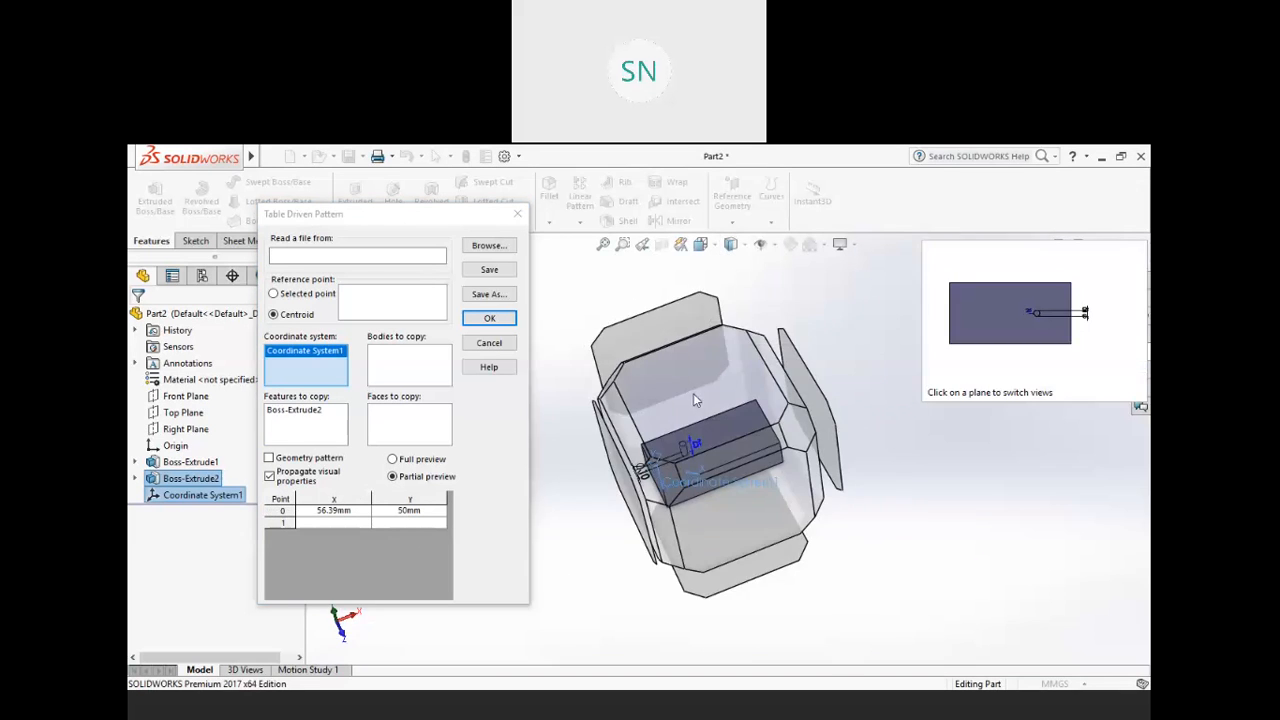
{"action": "left_click", "coordinate": [693, 392]}
{"action": "scroll", "coordinate": [788, 413], "scroll_direction": "down", "scroll_amount": 2}
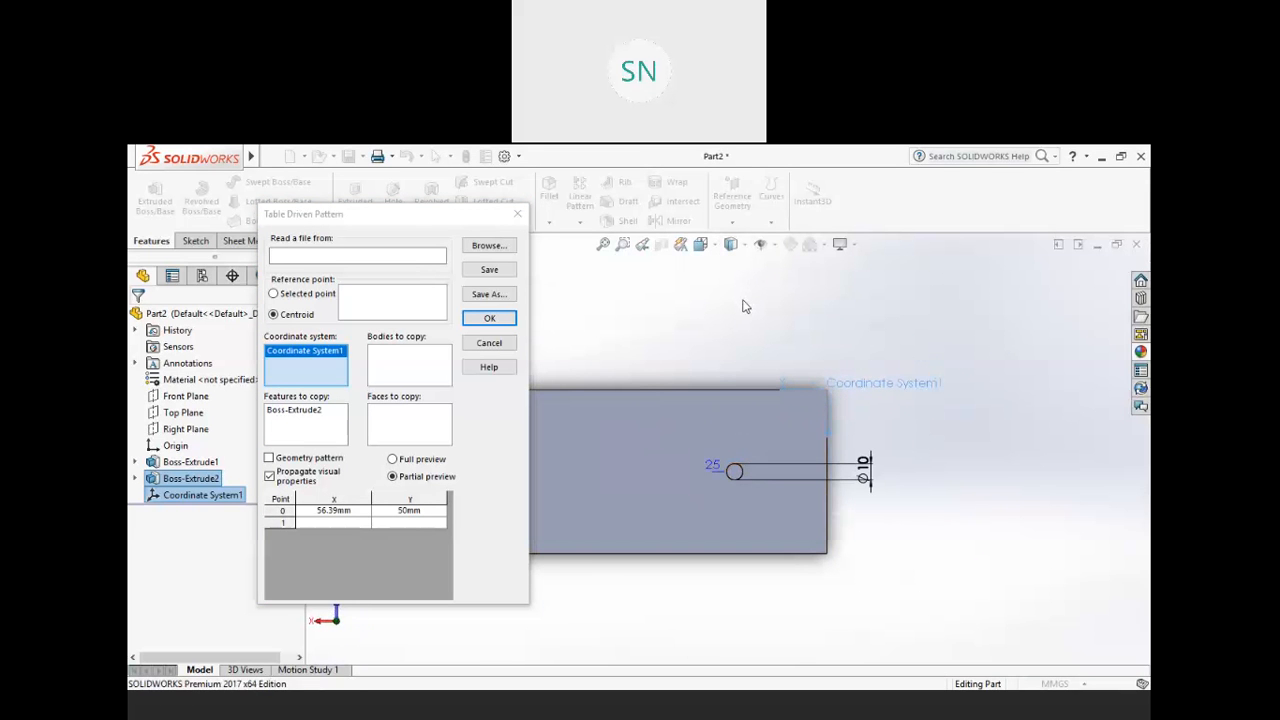
{"action": "key", "text": "alt+Left"}
{"action": "key", "text": "alt+Left"}
{"action": "key", "text": "alt+Left"}
{"action": "key", "text": "alt+Left"}
{"action": "key", "text": "alt+Left"}
{"action": "key", "text": "alt+Left"}
{"action": "key", "text": "alt+Left"}
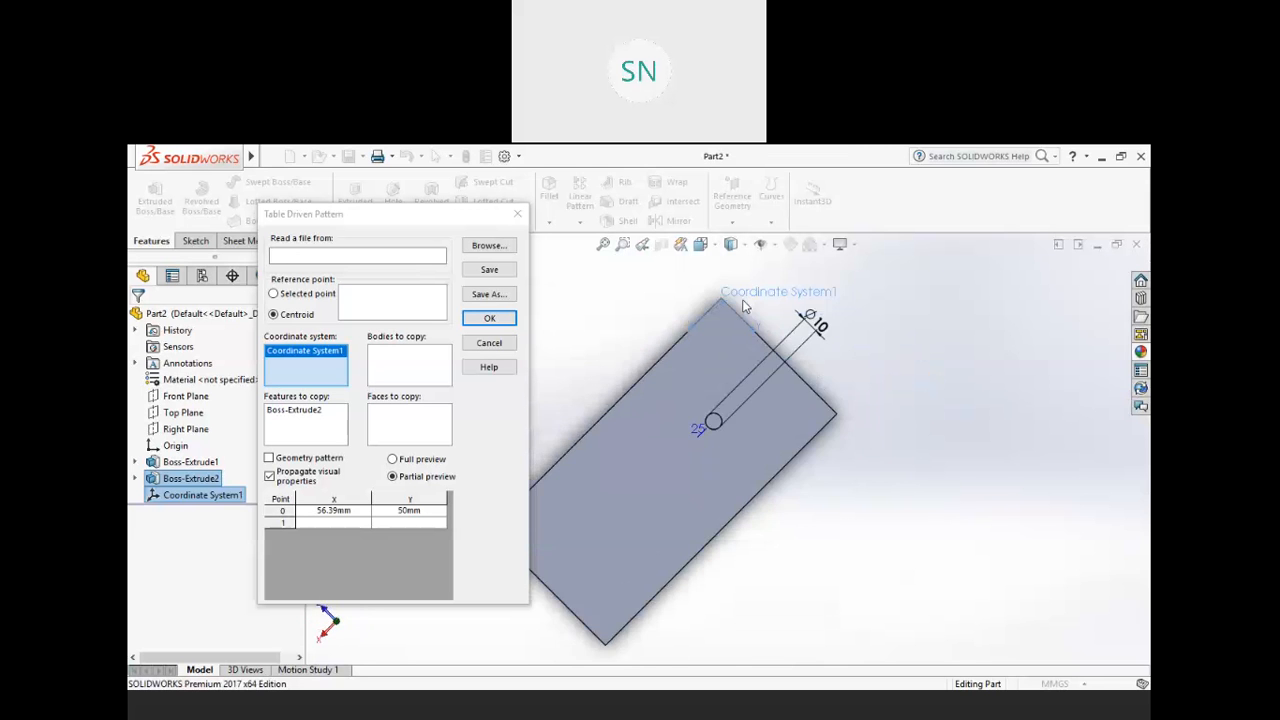
{"action": "key", "text": "alt+Left"}
{"action": "key", "text": "alt+Left"}
{"action": "key", "text": "alt+Left"}
{"action": "key", "text": "alt+Left"}
{"action": "key", "text": "alt+Left"}
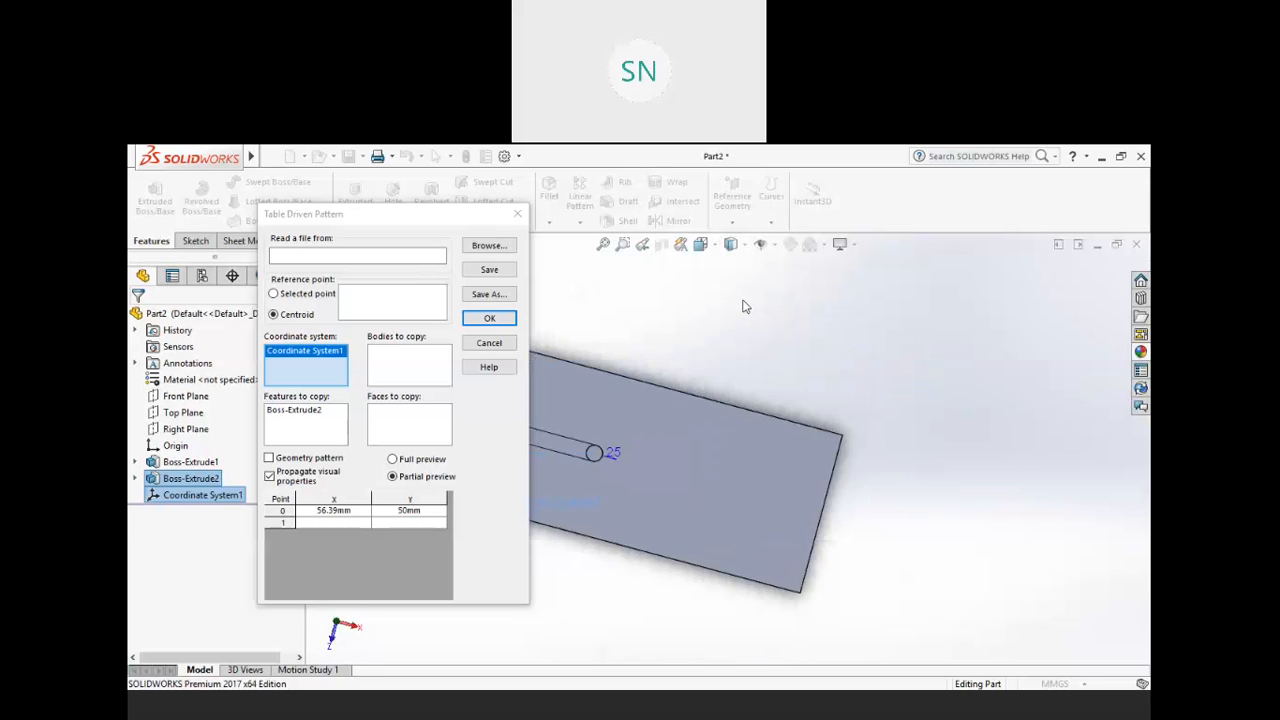
{"action": "scroll", "coordinate": [763, 434], "scroll_direction": "up", "scroll_amount": 4}
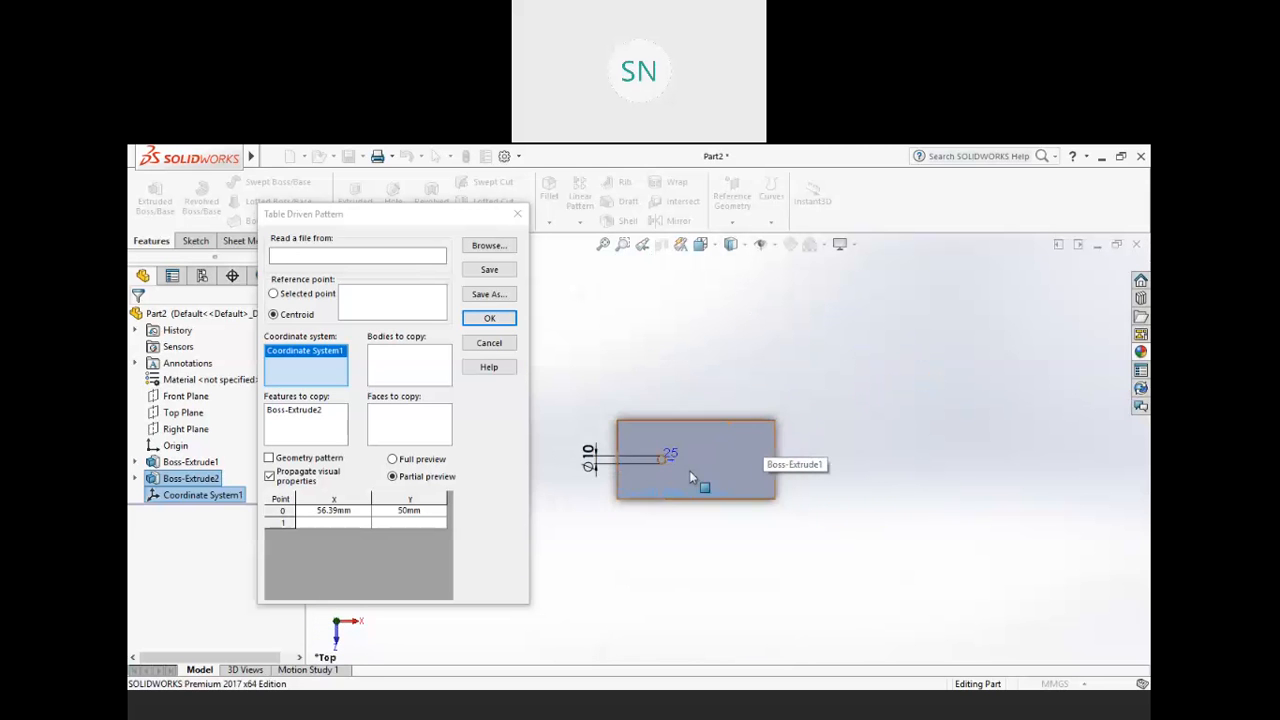
{"action": "scroll", "coordinate": [617, 485], "scroll_direction": "down", "scroll_amount": 3}
{"action": "scroll", "coordinate": [693, 476], "scroll_direction": "down", "scroll_amount": 4}
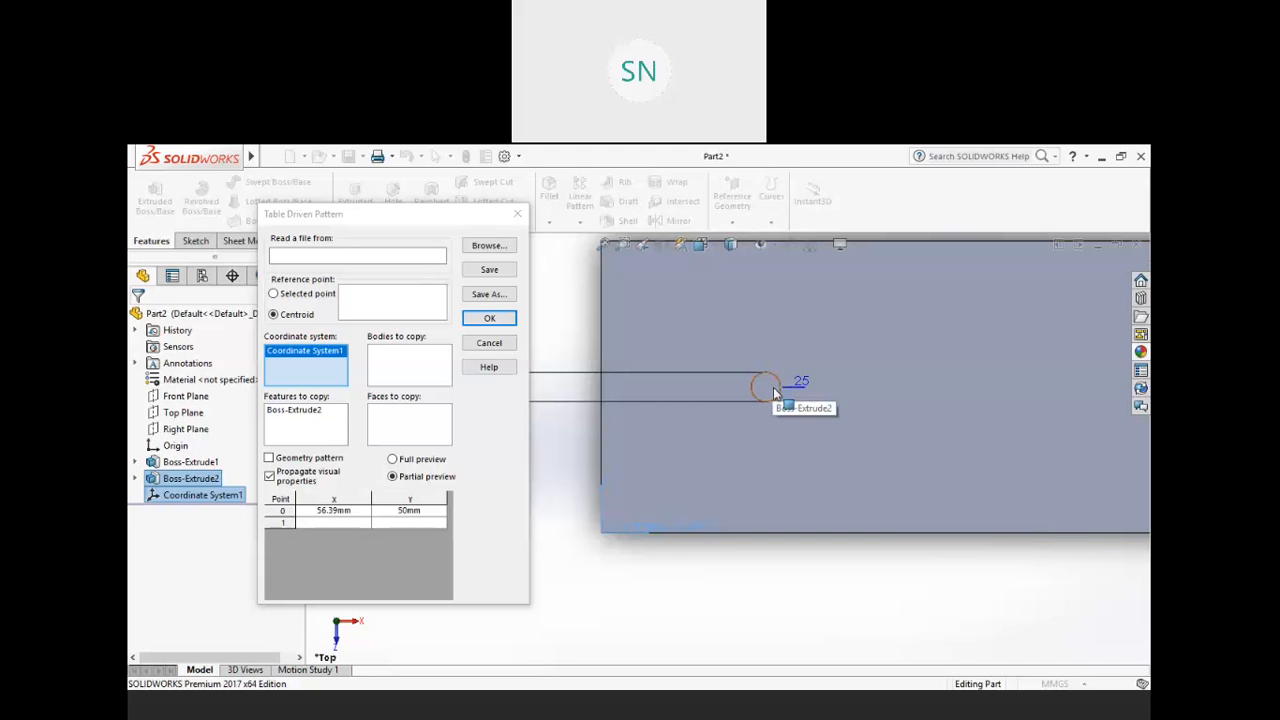
- Set pattern point 1 to X 15 mm and Y 15 mm in the point table
{"action": "left_click", "coordinate": [321, 523]}
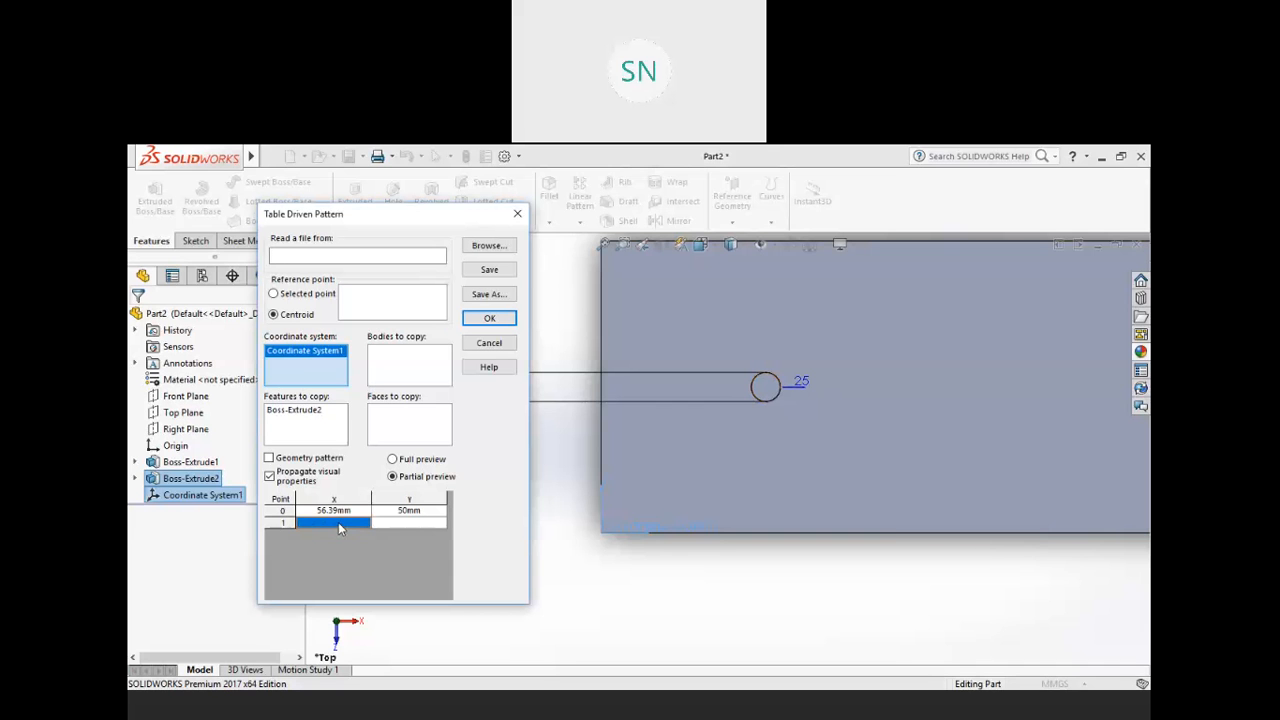
{"action": "left_click", "coordinate": [601, 531]}
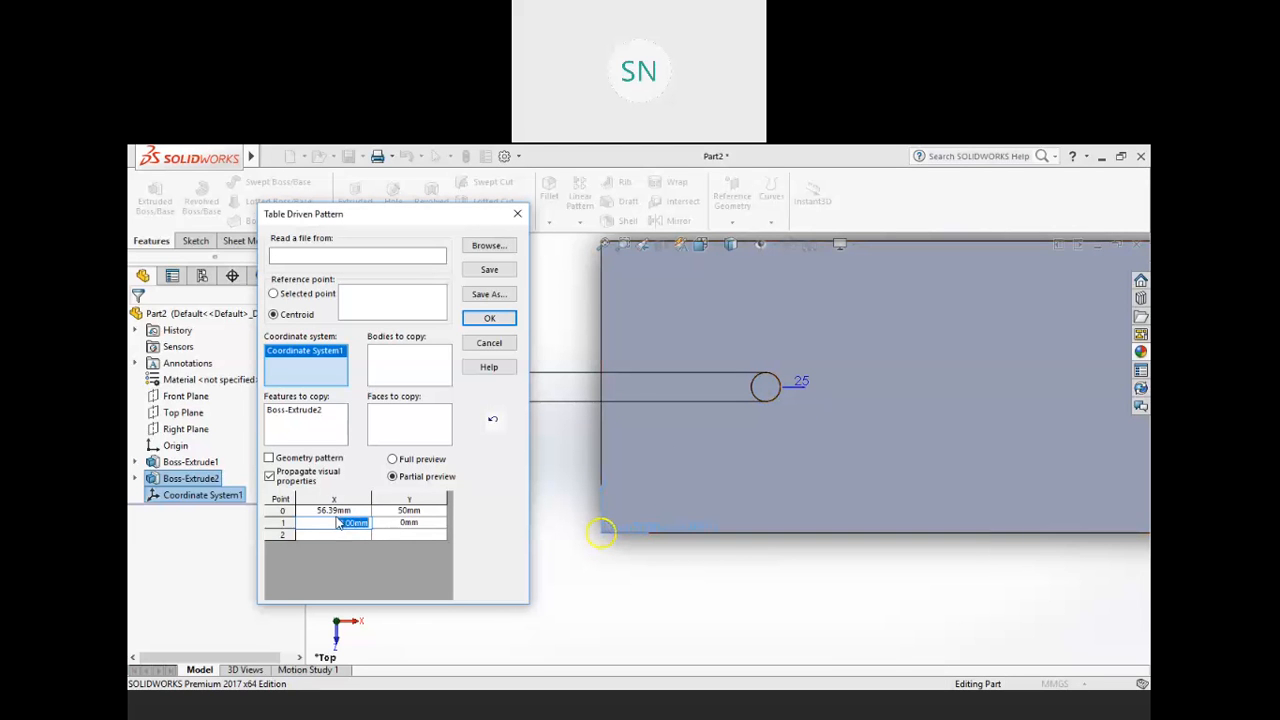
{"action": "type", "text": "15"}
{"action": "key", "text": "Tab"}
{"action": "type", "text": "15"}
{"action": "left_click", "coordinate": [360, 533]}
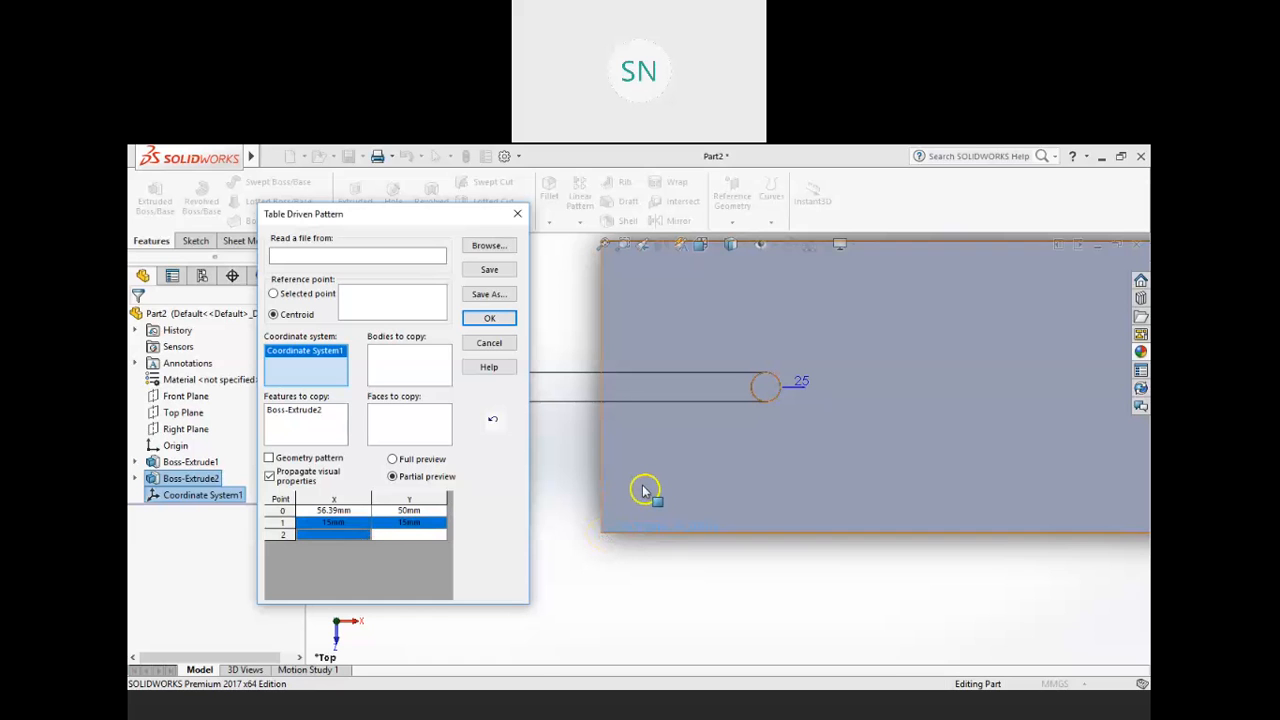
- Set pattern point 2 to X 50 mm and Y 15 mm in the point table
{"action": "left_click", "coordinate": [348, 536]}
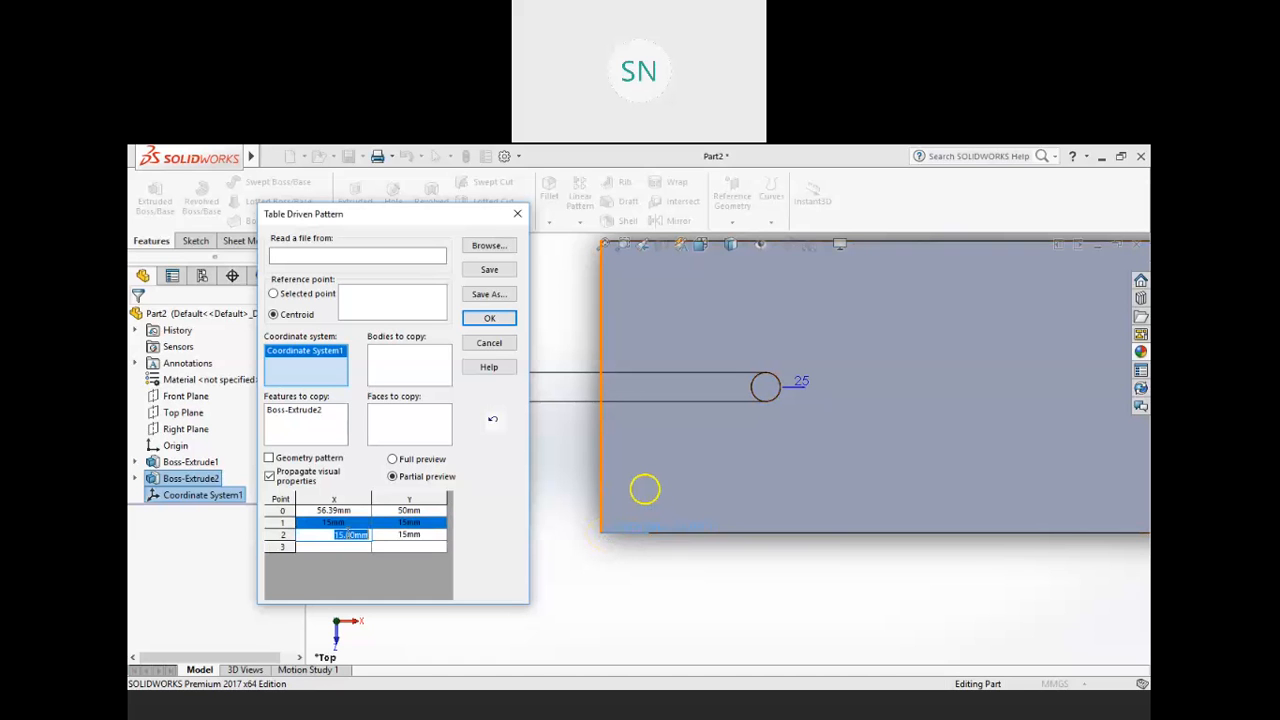
{"action": "type", "text": "50"}
{"action": "key", "text": "Return"}
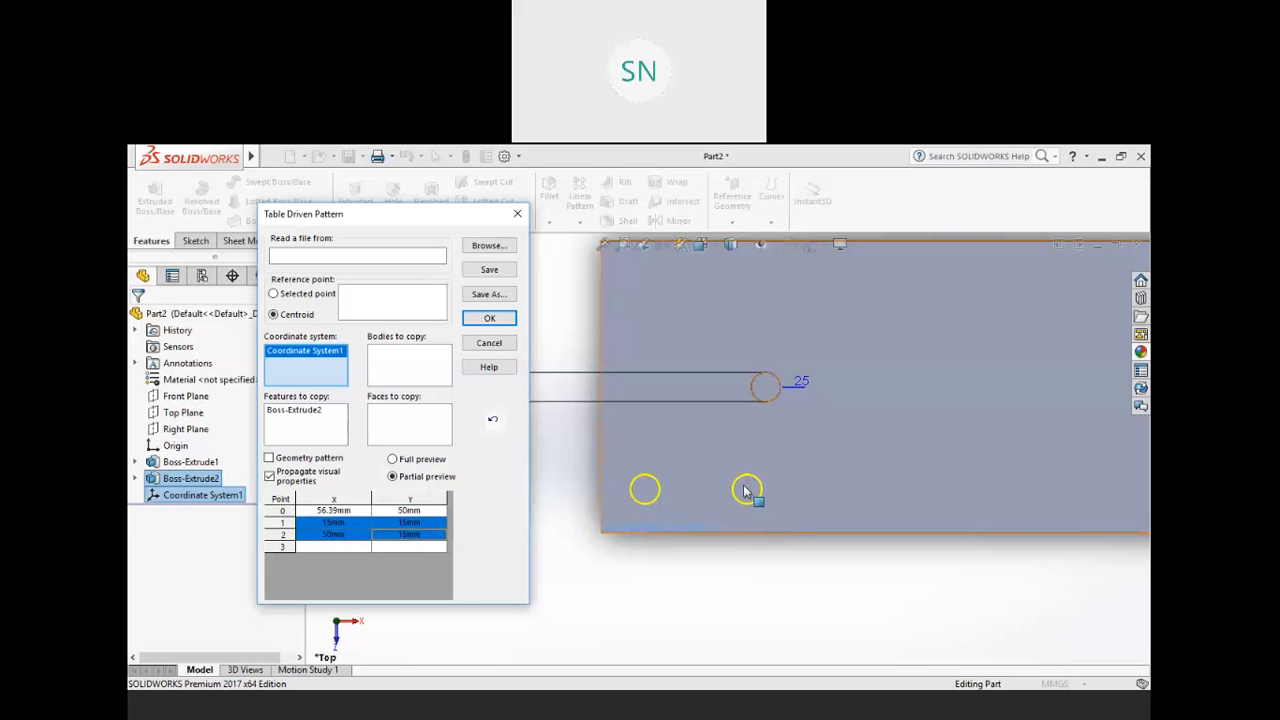
- Set pattern point 3 to X 50 mm and Y 30 mm
{"action": "double_click", "coordinate": [351, 550]}
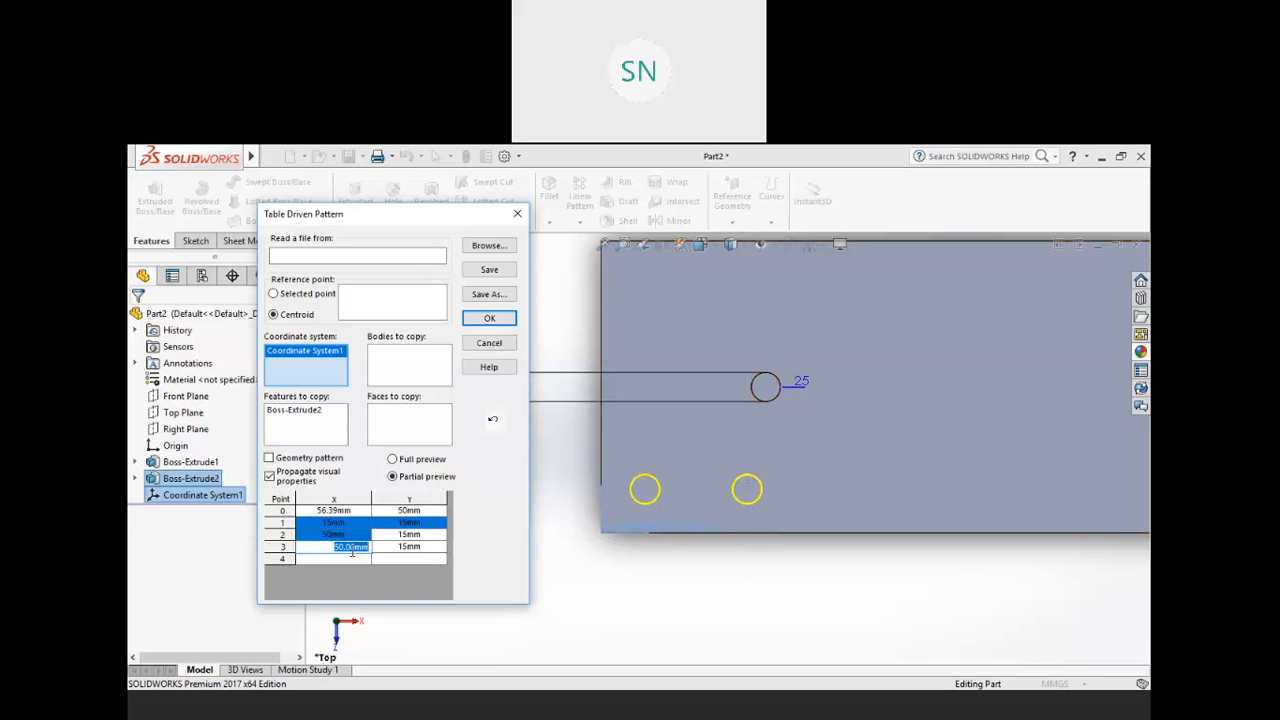
{"action": "left_click", "coordinate": [401, 550]}
{"action": "left_click", "coordinate": [405, 548]}
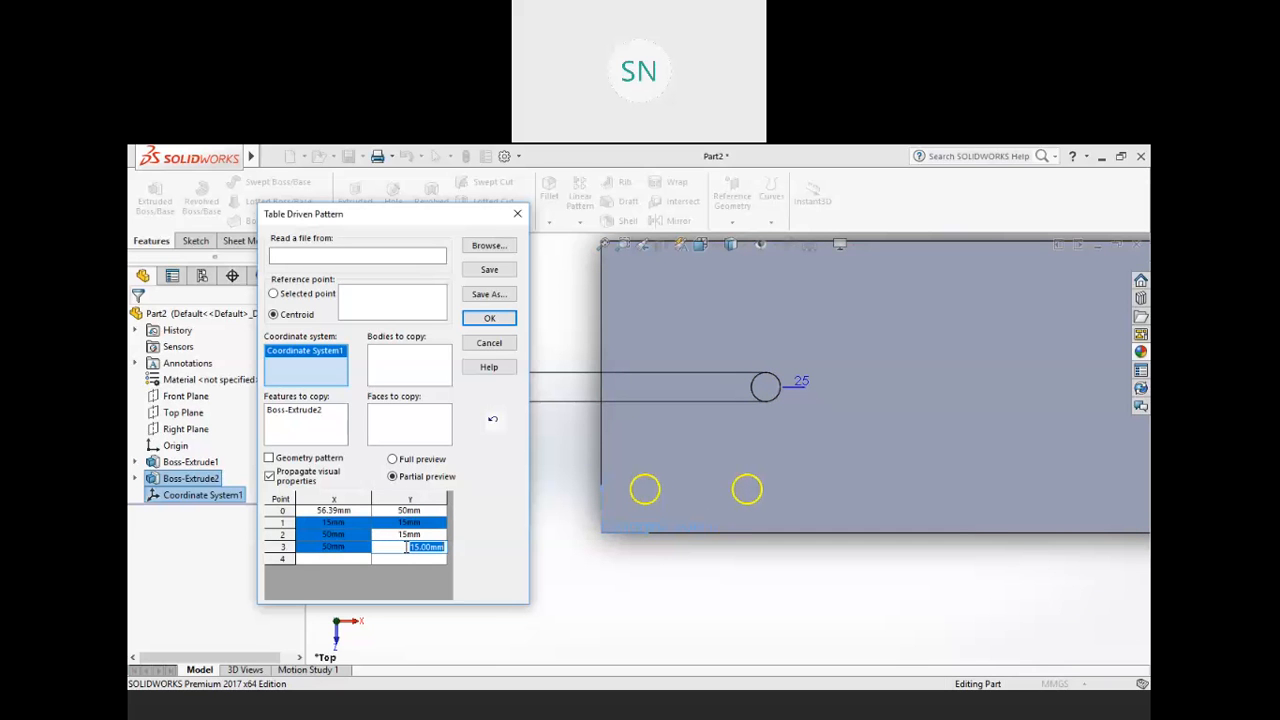
{"action": "type", "text": "30"}
{"action": "key", "text": "Return"}
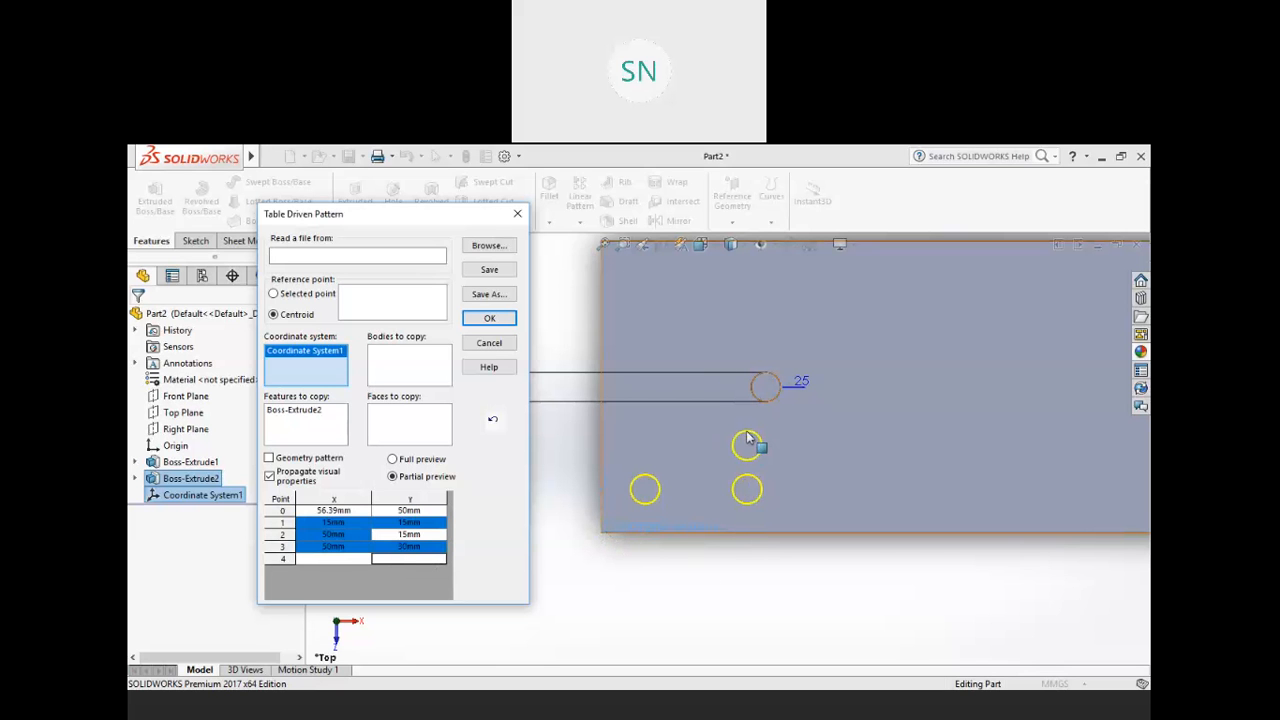
- Set pattern point 4 to X 75 mm and Y 30 mm, and create the table driven pattern
{"action": "left_click", "coordinate": [352, 558]}
{"action": "type", "text": "75"}
{"action": "left_click", "coordinate": [427, 566]}
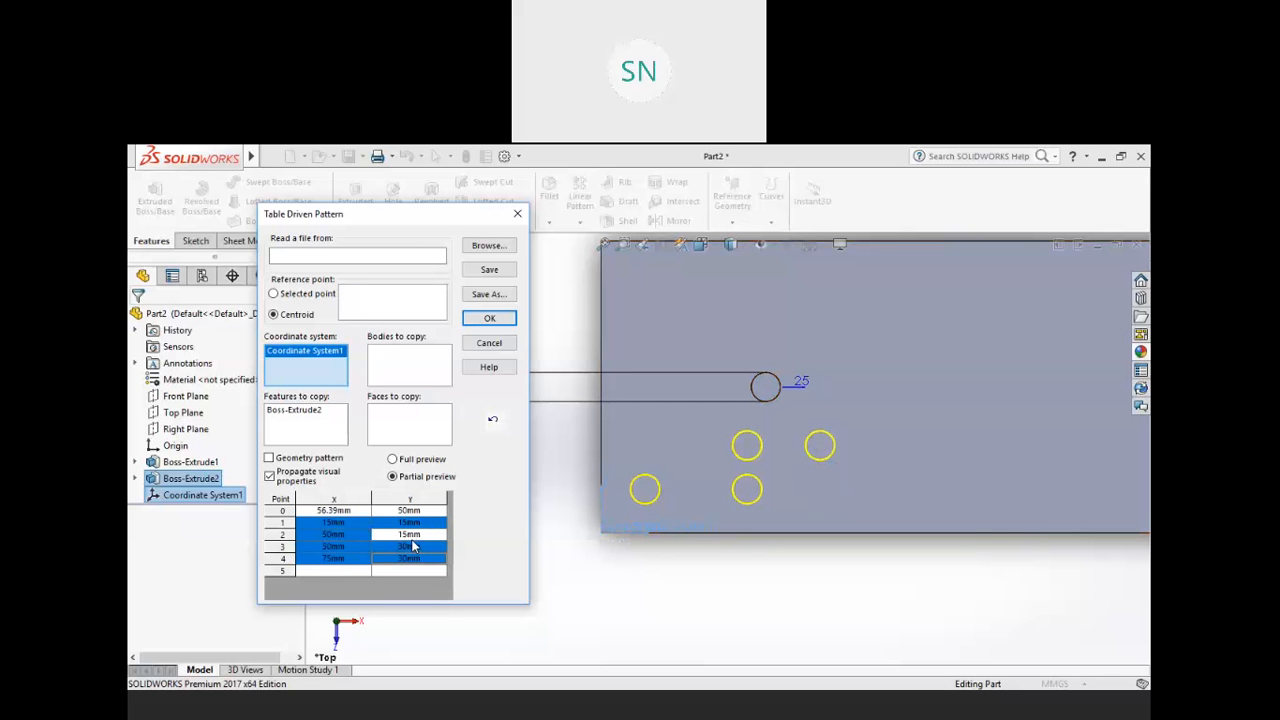
{"action": "left_click", "coordinate": [489, 318]}
{"action": "middle_click_drag", "start_coordinate": [629, 580], "coordinate": [738, 417]}
{"action": "scroll", "coordinate": [667, 430], "scroll_direction": "up", "scroll_amount": 3}
{"action": "scroll", "coordinate": [845, 390], "scroll_direction": "down", "scroll_amount": 3}
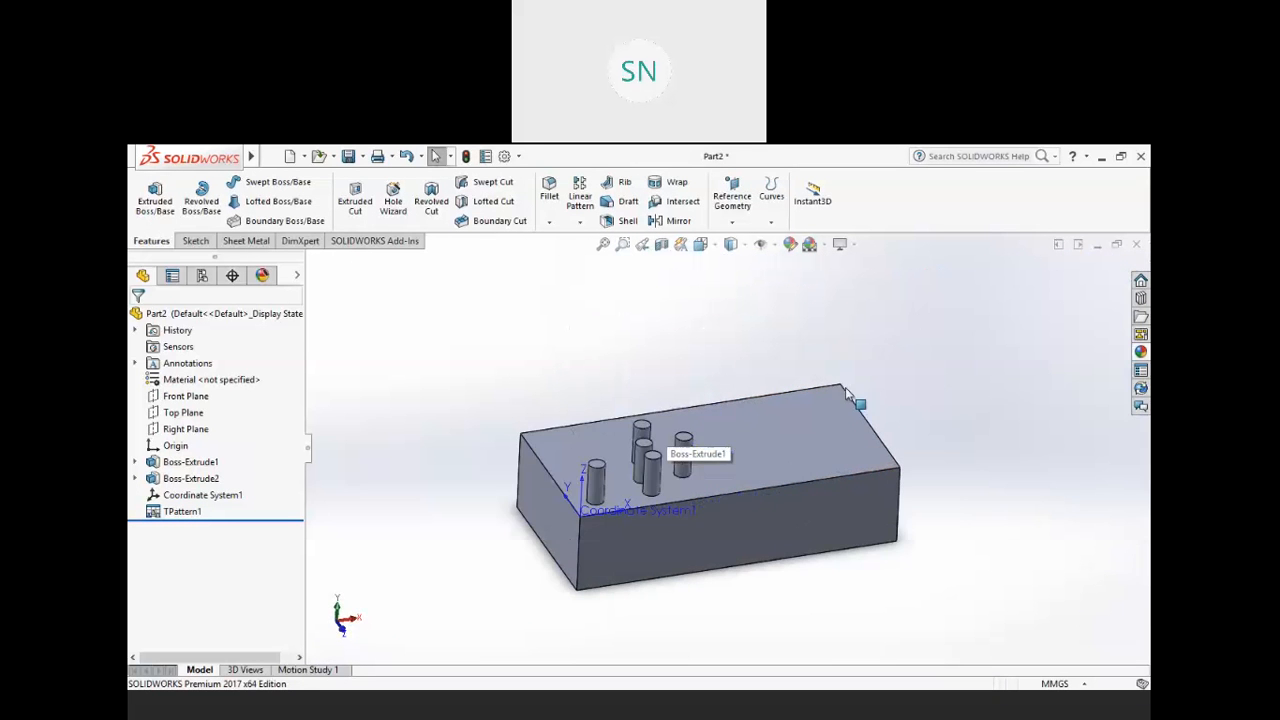
{"action": "scroll", "coordinate": [731, 460], "scroll_direction": "down", "scroll_amount": 3}
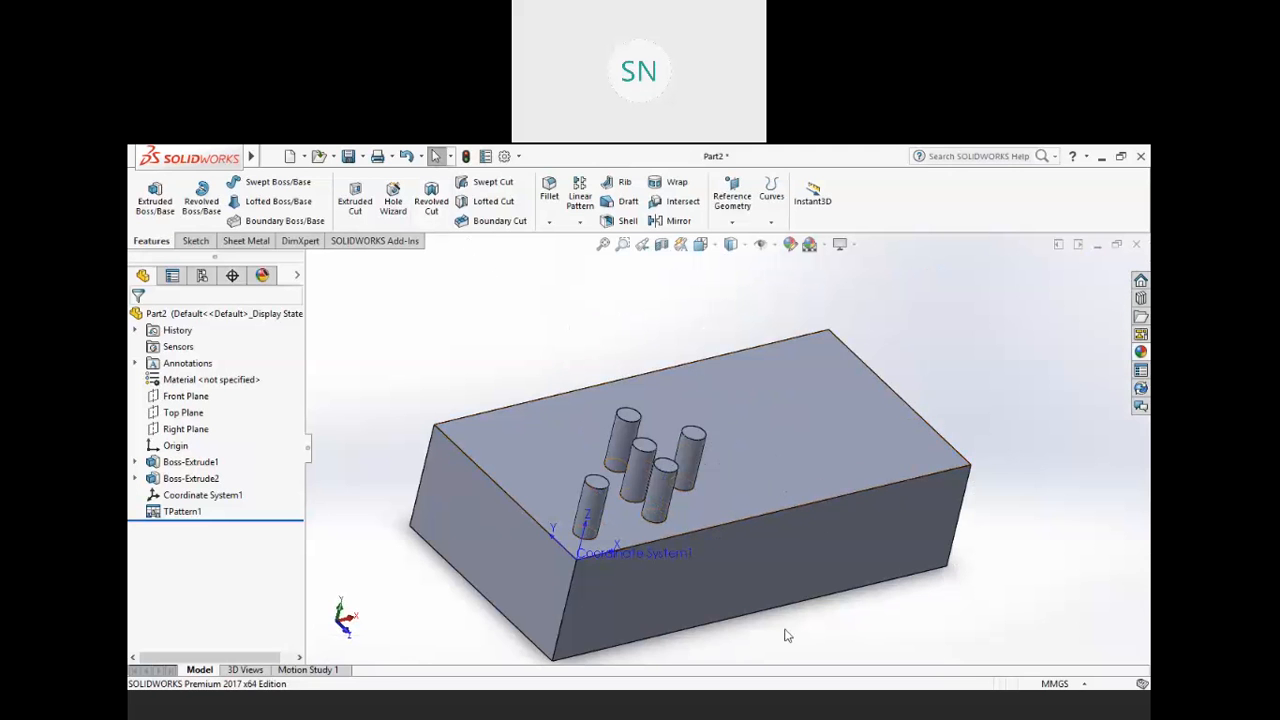
{"action": "left_click", "coordinate": [580, 222]}
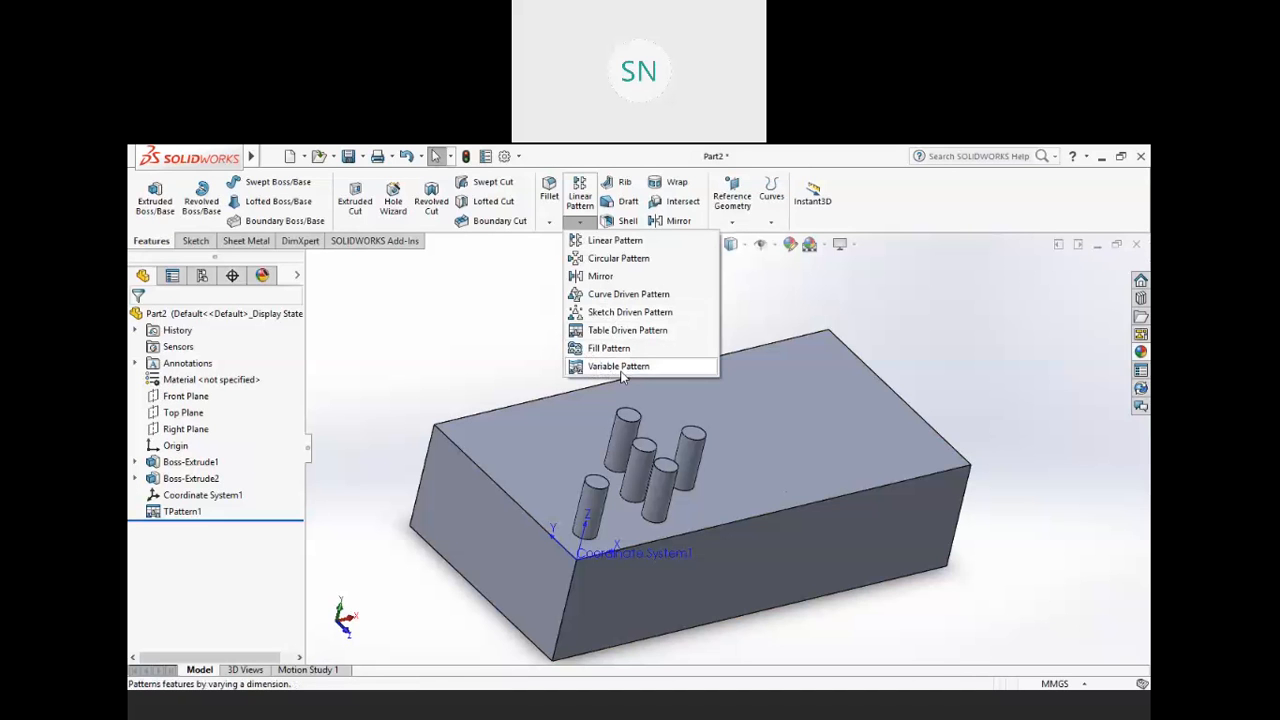
{"action": "left_click", "coordinate": [435, 364]}
{"action": "middle_click_drag", "start_coordinate": [674, 454], "coordinate": [723, 484]}
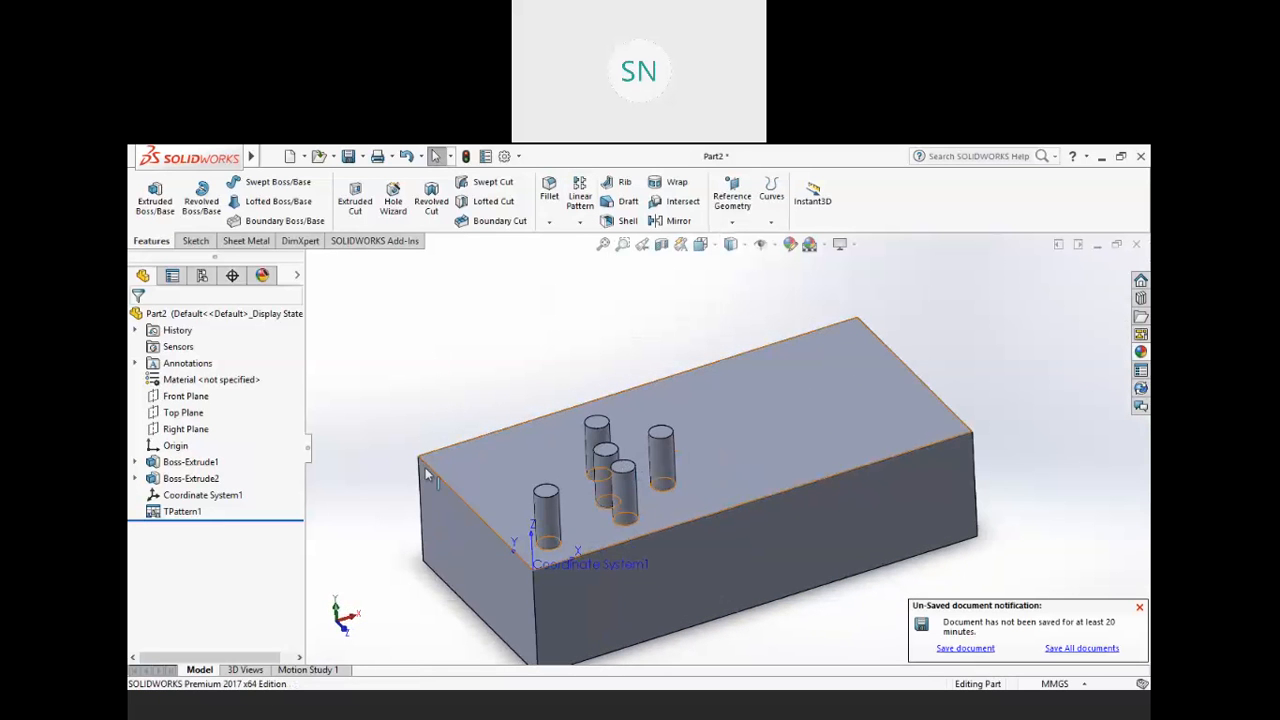
- Delete Coordinate System1 together with the table driven pattern that depends on it, keeping only the block and the seed cylinder
{"action": "left_click", "coordinate": [195, 495]}
{"action": "right_click", "coordinate": [195, 495]}
{"action": "left_click", "coordinate": [215, 489]}
{"action": "left_click", "coordinate": [725, 322]}
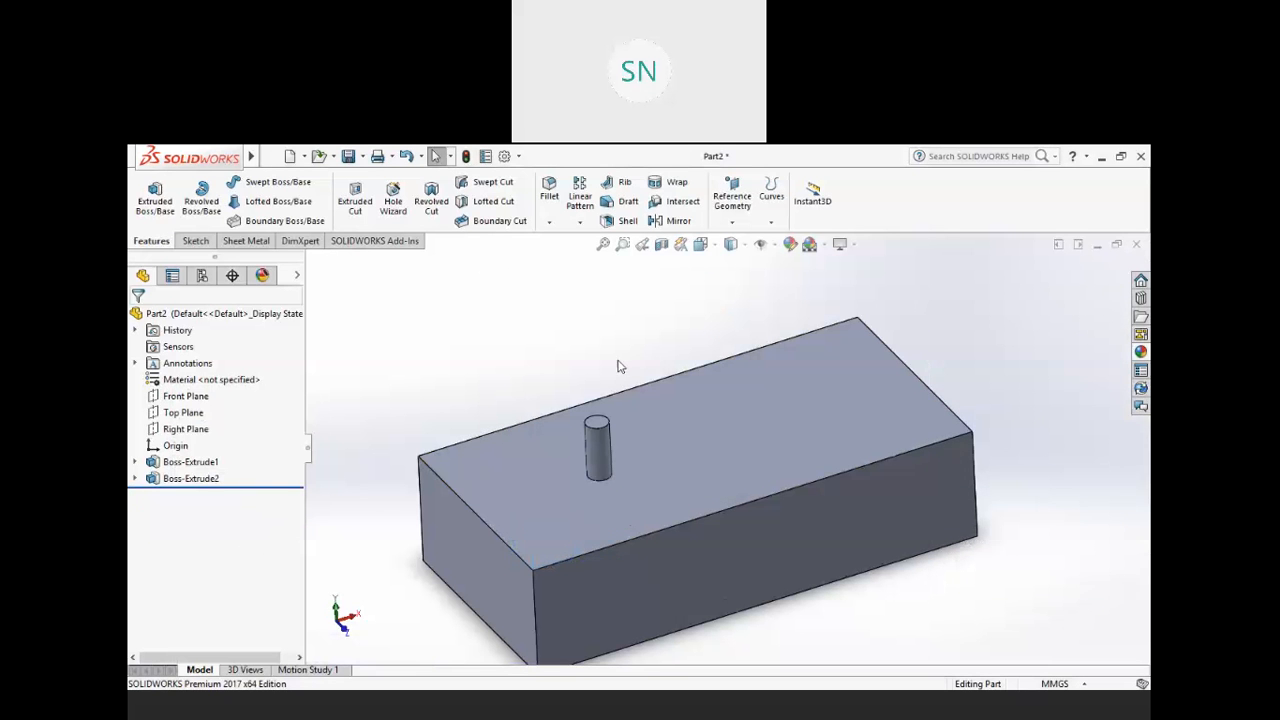
- Edit the seed cylinder's sketch and dimension the circle's centre 20 mm from the block's nearest short edge
{"action": "right_click", "coordinate": [190, 478]}
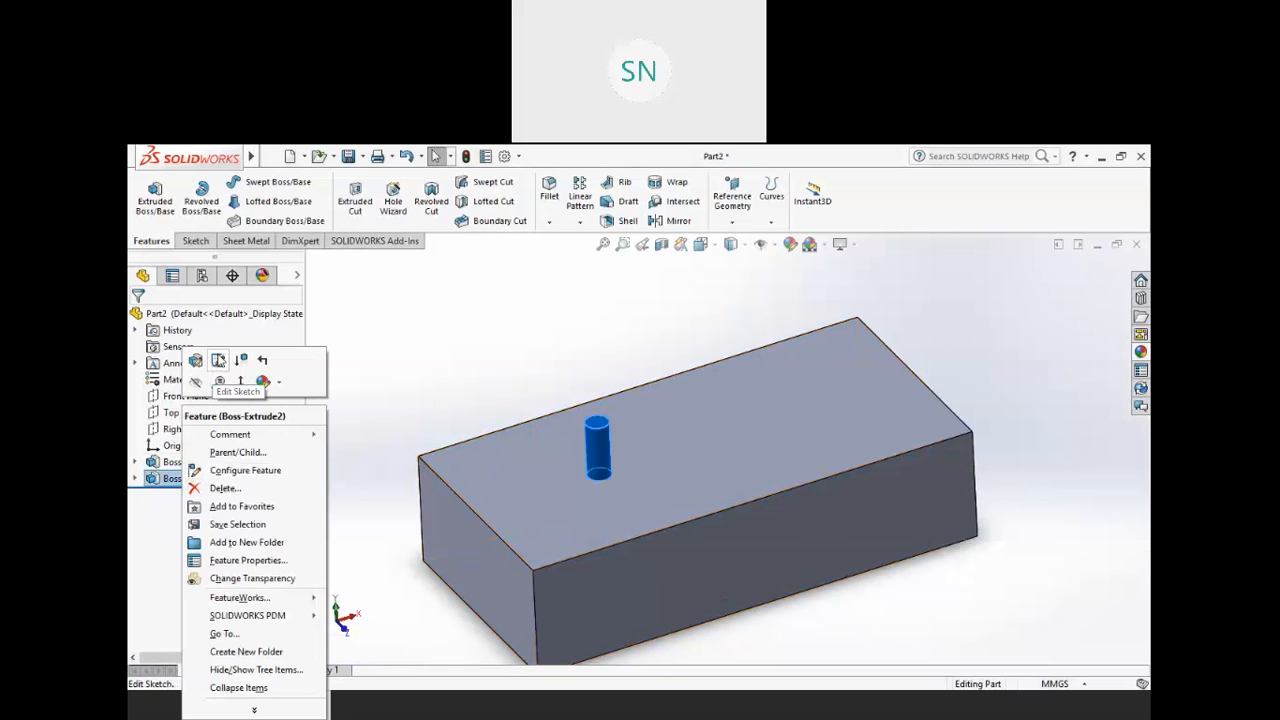
{"action": "left_click", "coordinate": [217, 362]}
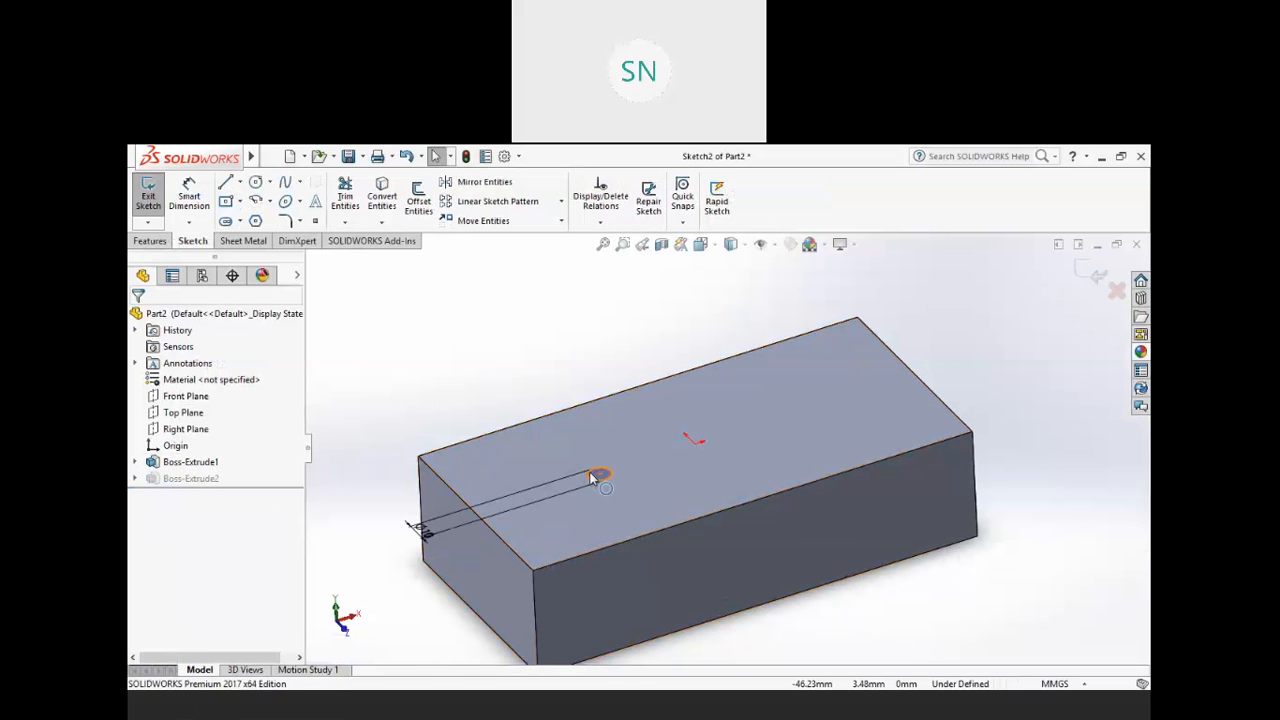
{"action": "key", "text": "ctrl+8"}
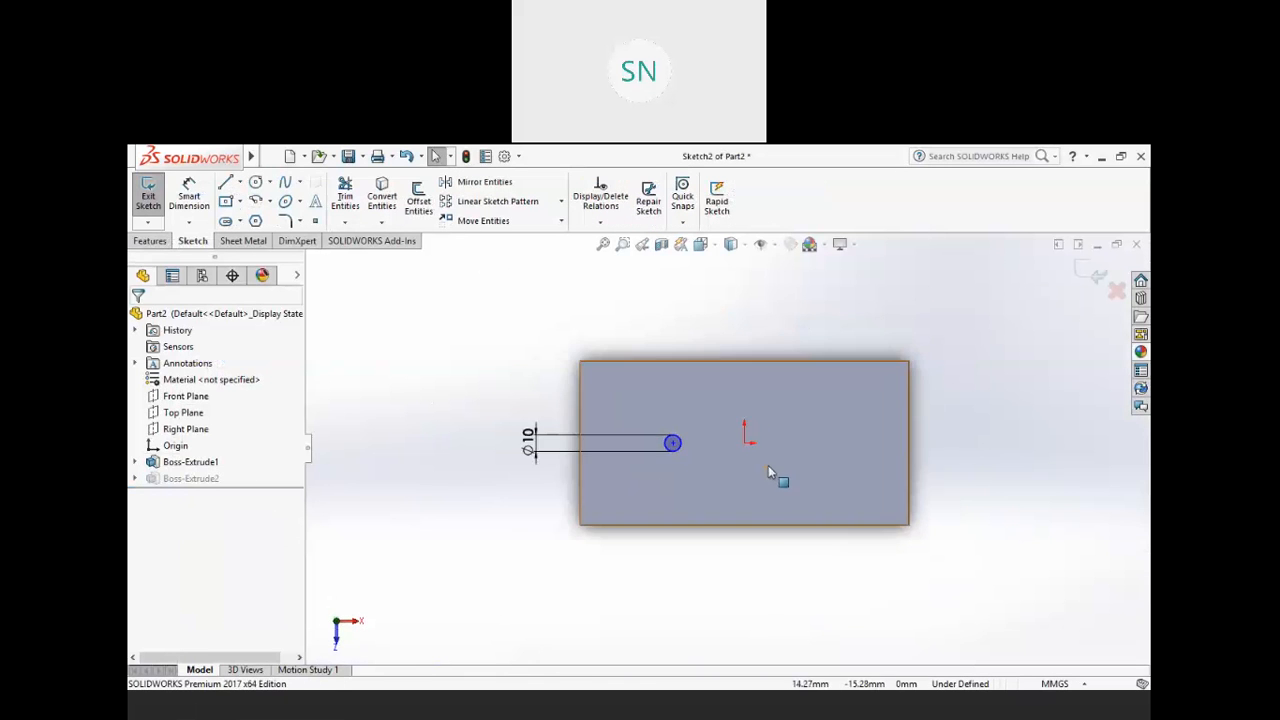
{"action": "left_click", "coordinate": [345, 195]}
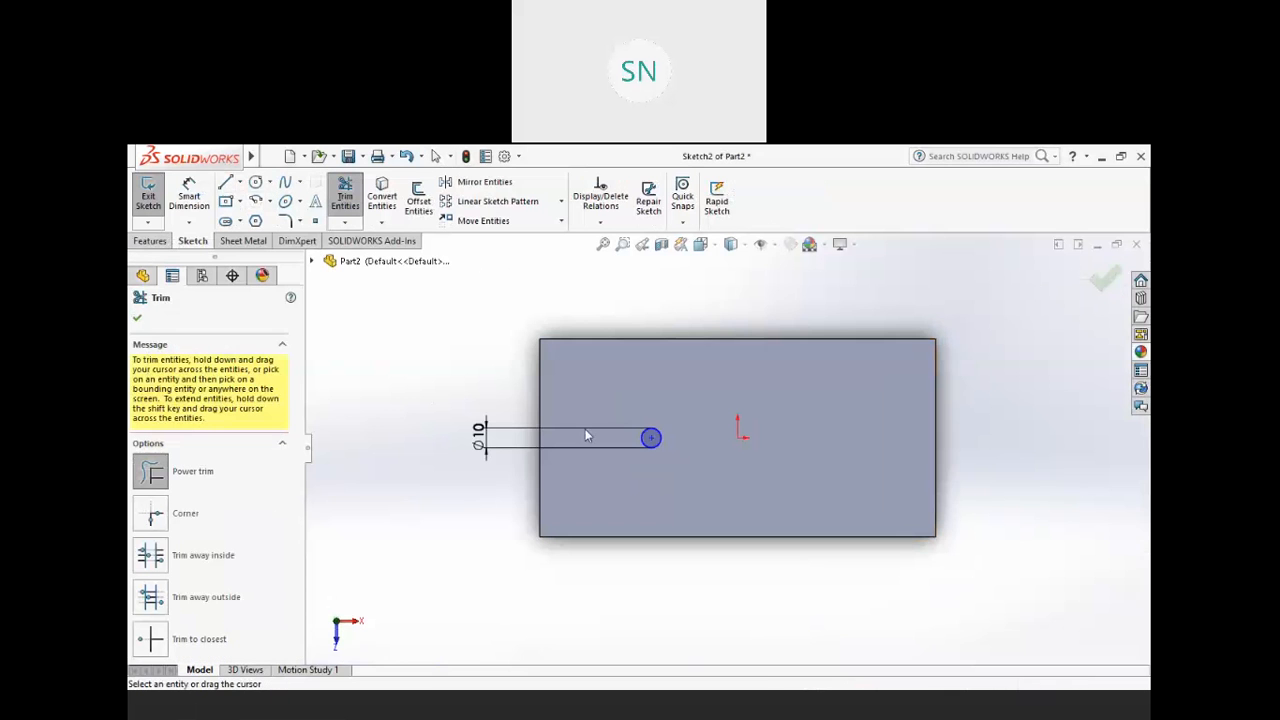
{"action": "scroll", "coordinate": [611, 451], "scroll_direction": "down", "scroll_amount": 2}
{"action": "left_click", "coordinate": [188, 195]}
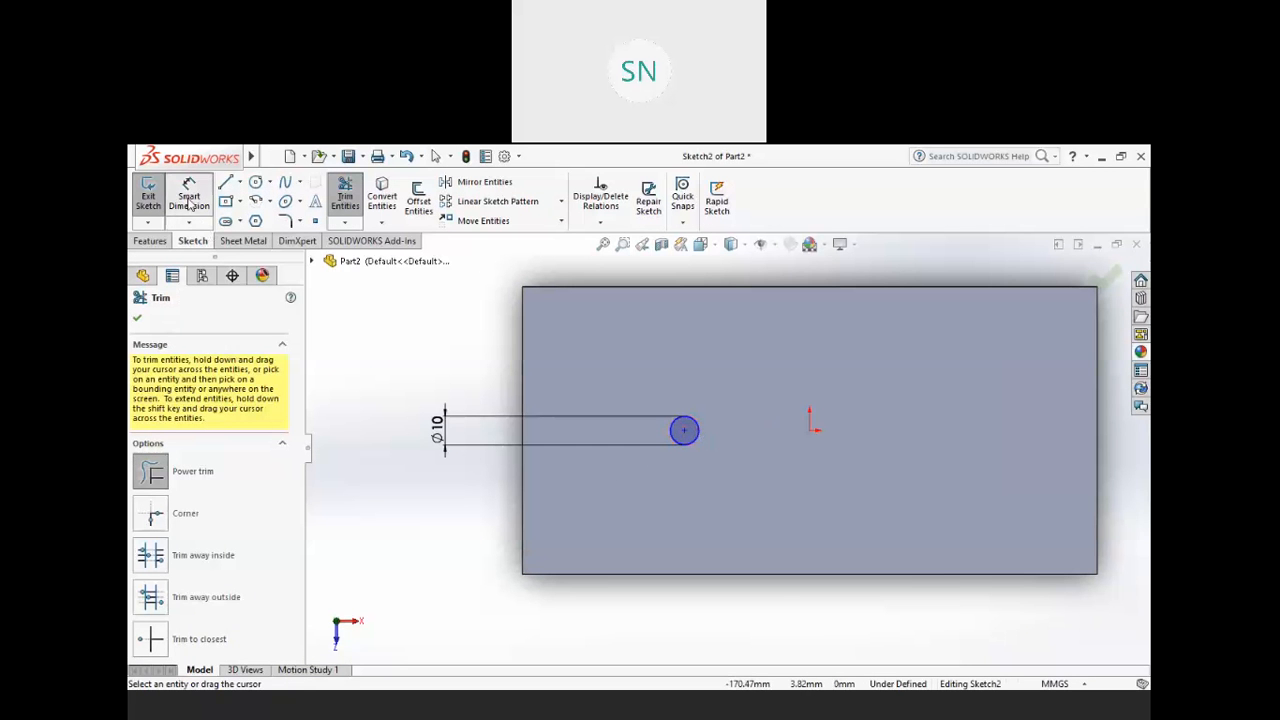
{"action": "left_click", "coordinate": [684, 431]}
{"action": "left_click", "coordinate": [524, 486]}
{"action": "left_click", "coordinate": [563, 505]}
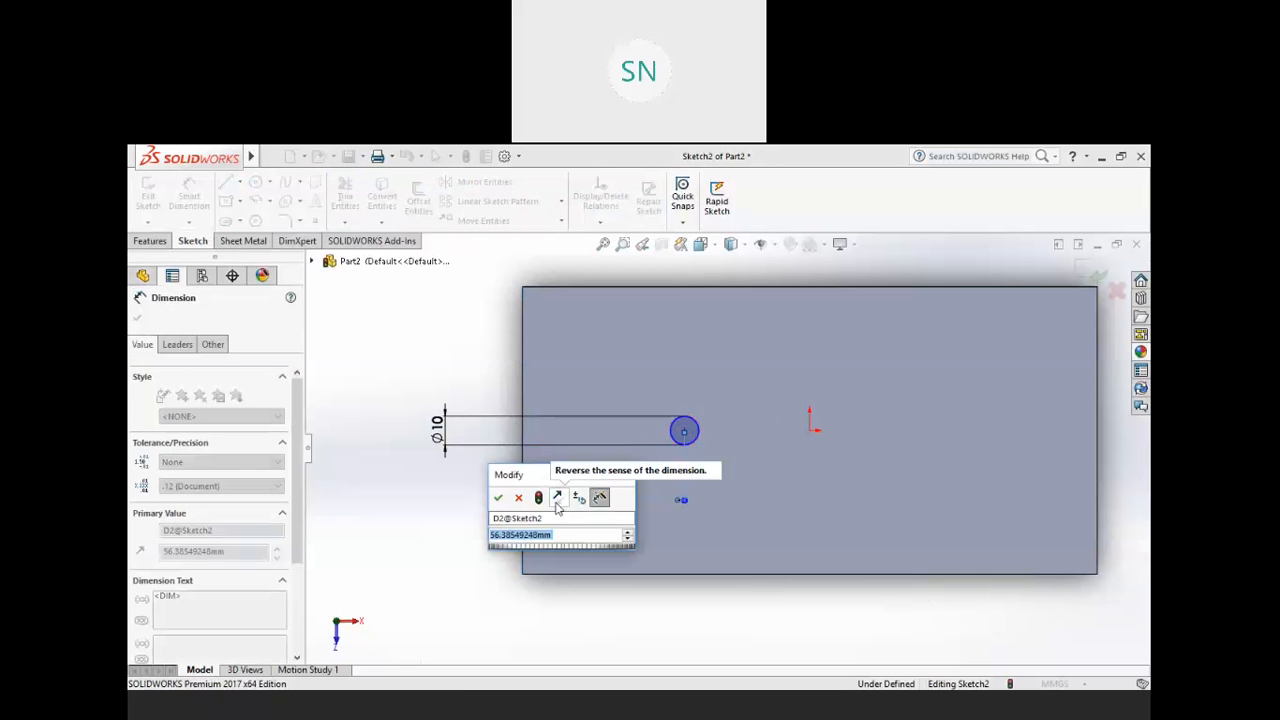
{"action": "type", "text": "20"}
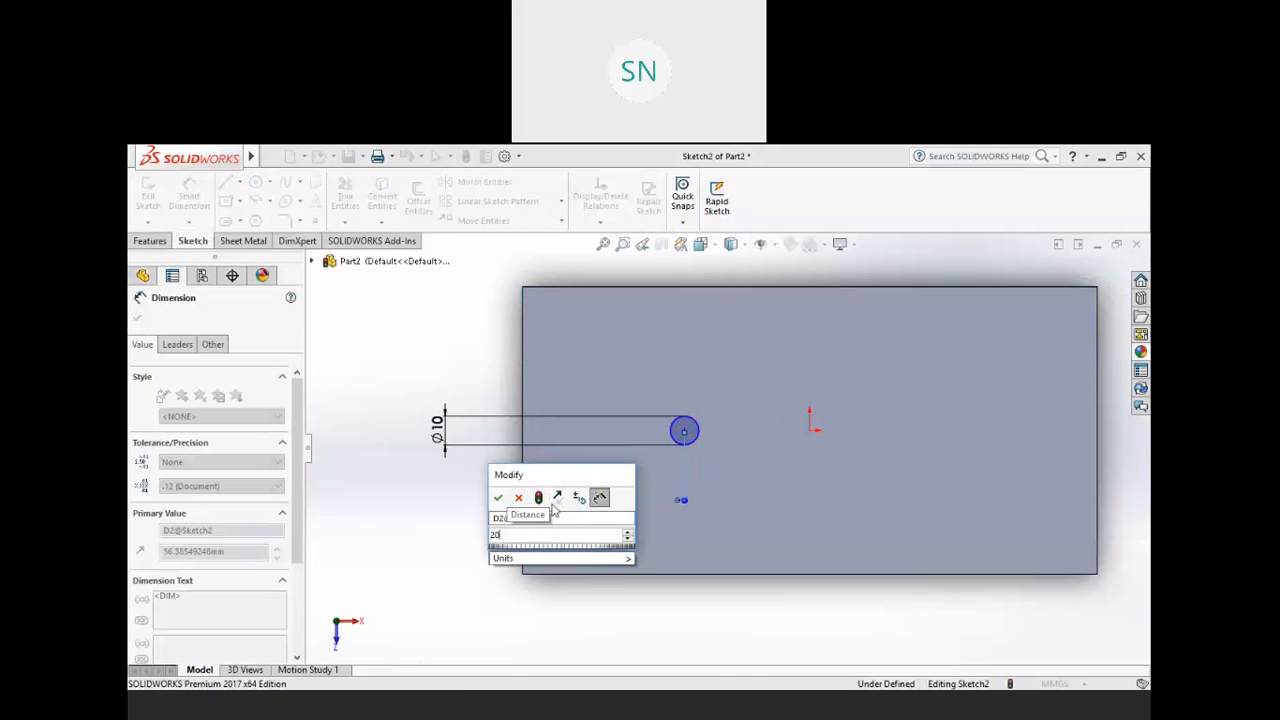
{"action": "key", "text": "Return"}
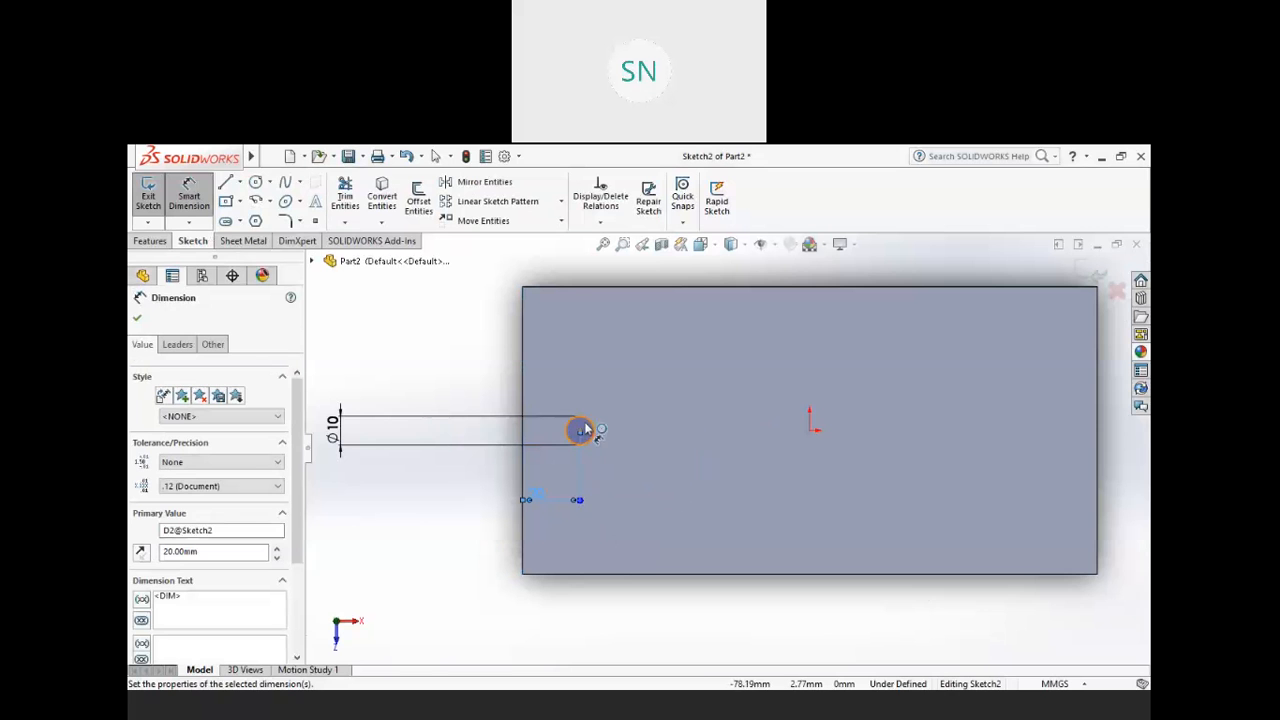
- Dimension the circle's centre 20 mm from the block's front long edge
{"action": "left_click", "coordinate": [580, 431]}
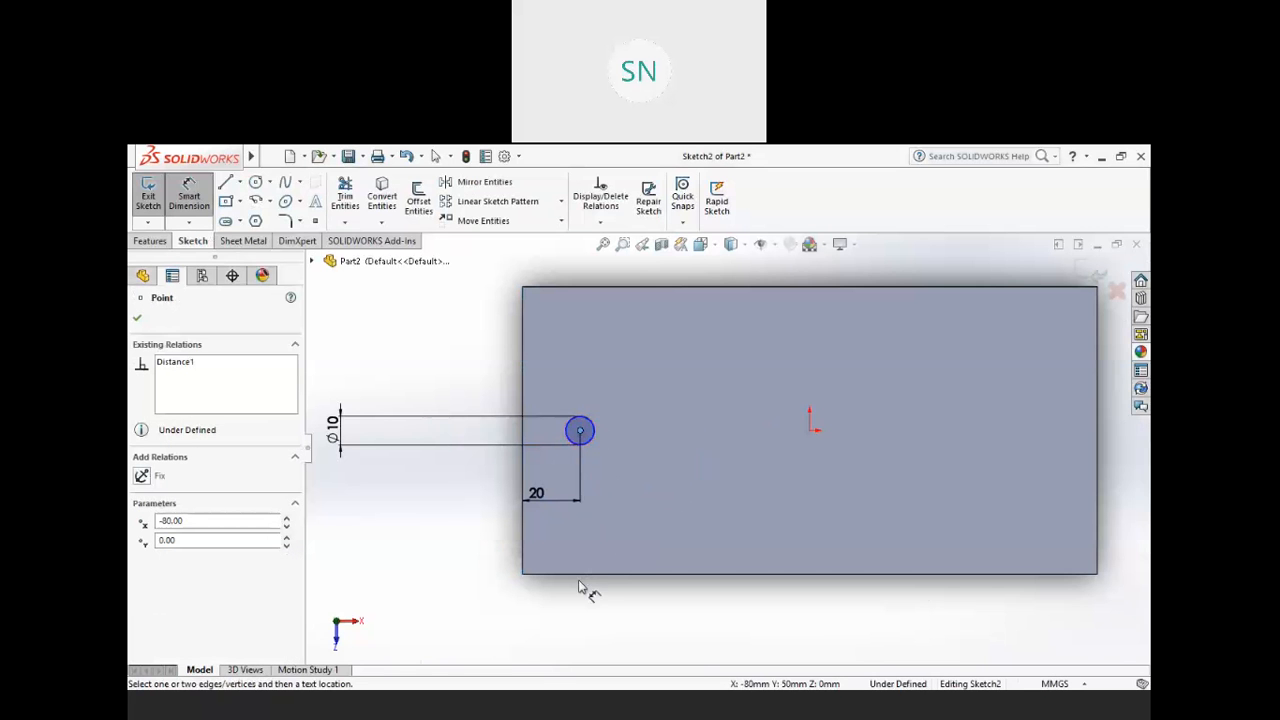
{"action": "left_click", "coordinate": [620, 573]}
{"action": "left_click", "coordinate": [645, 535]}
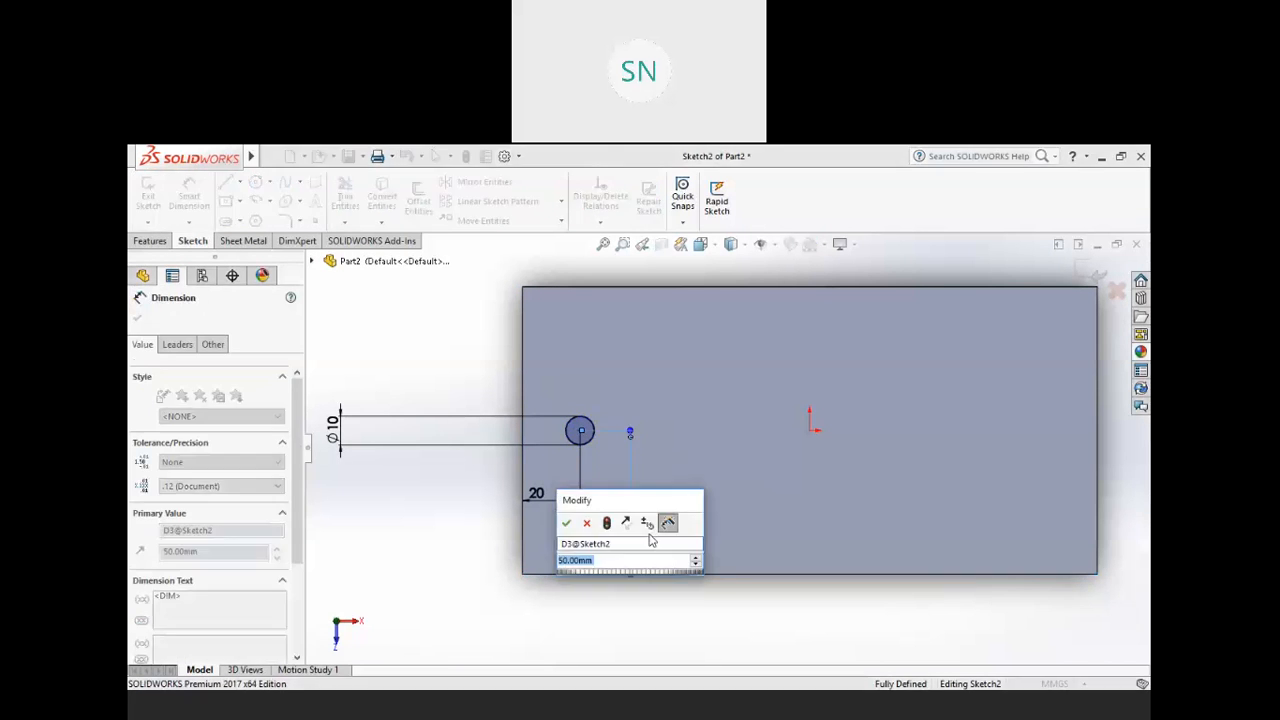
{"action": "type", "text": "20"}
{"action": "key", "text": "Return"}
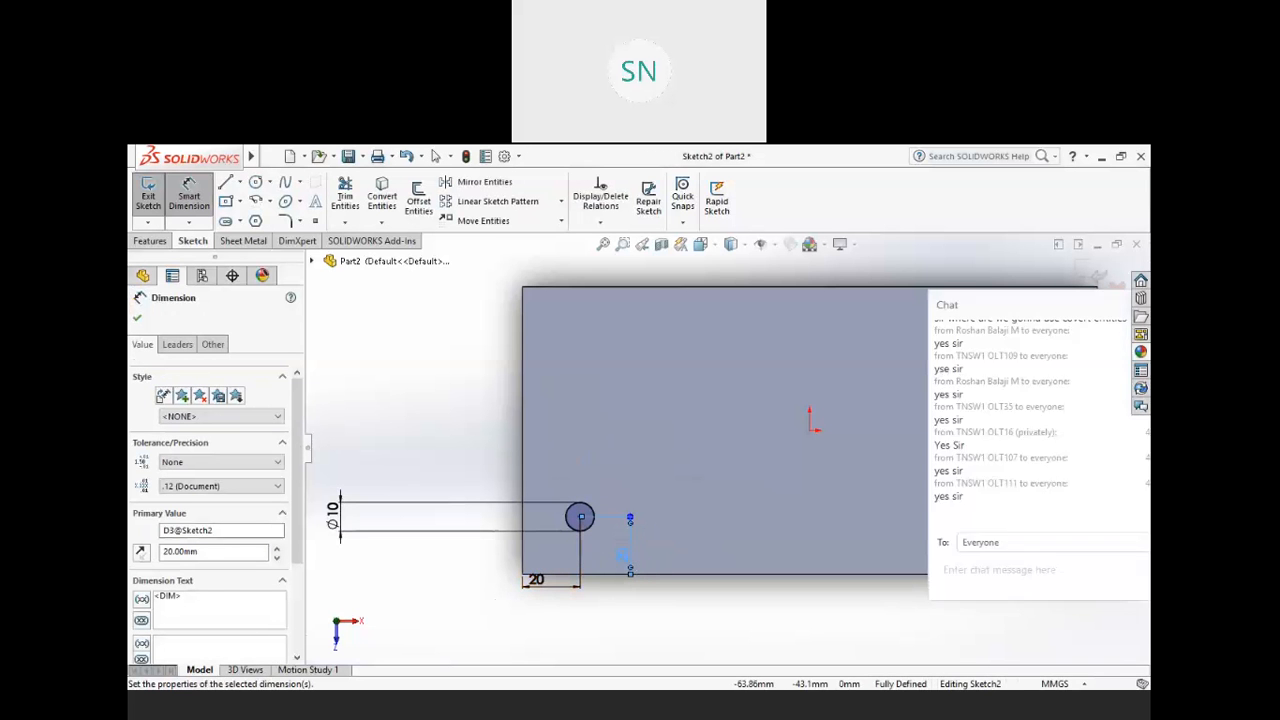
- Set the circle's distance from the front long edge to 15 mm and exit the sketch
{"action": "left_click", "coordinate": [628, 578]}
{"action": "type", "text": "15"}
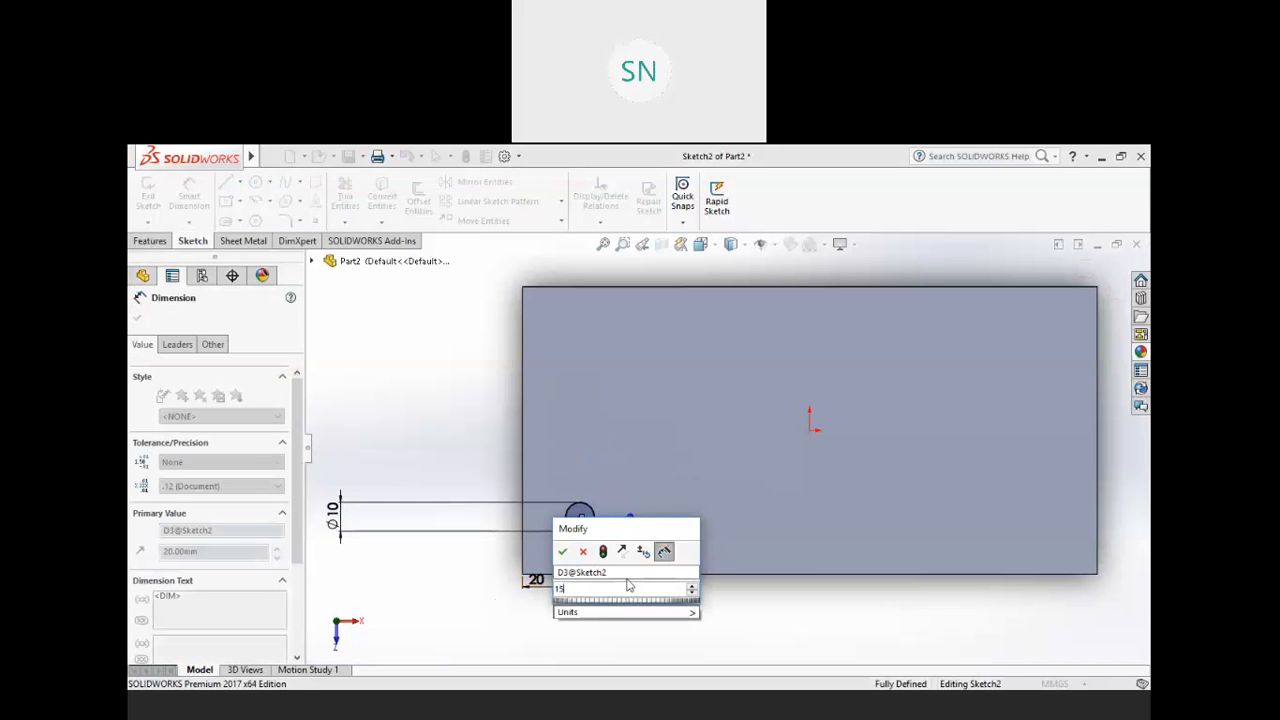
{"action": "key", "text": "Return"}
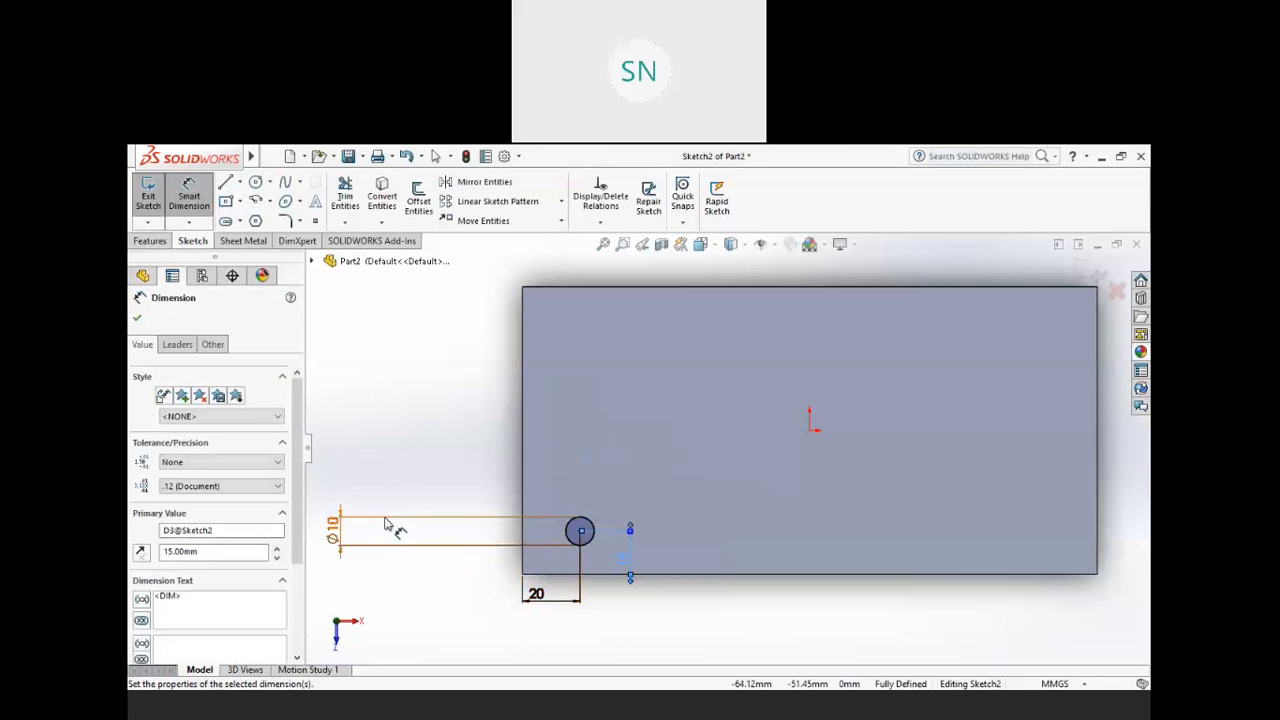
{"action": "left_click", "coordinate": [1097, 276]}
{"action": "middle_click_drag", "start_coordinate": [814, 458], "coordinate": [776, 358]}
{"action": "scroll", "coordinate": [710, 400], "scroll_direction": "up", "scroll_amount": 5}
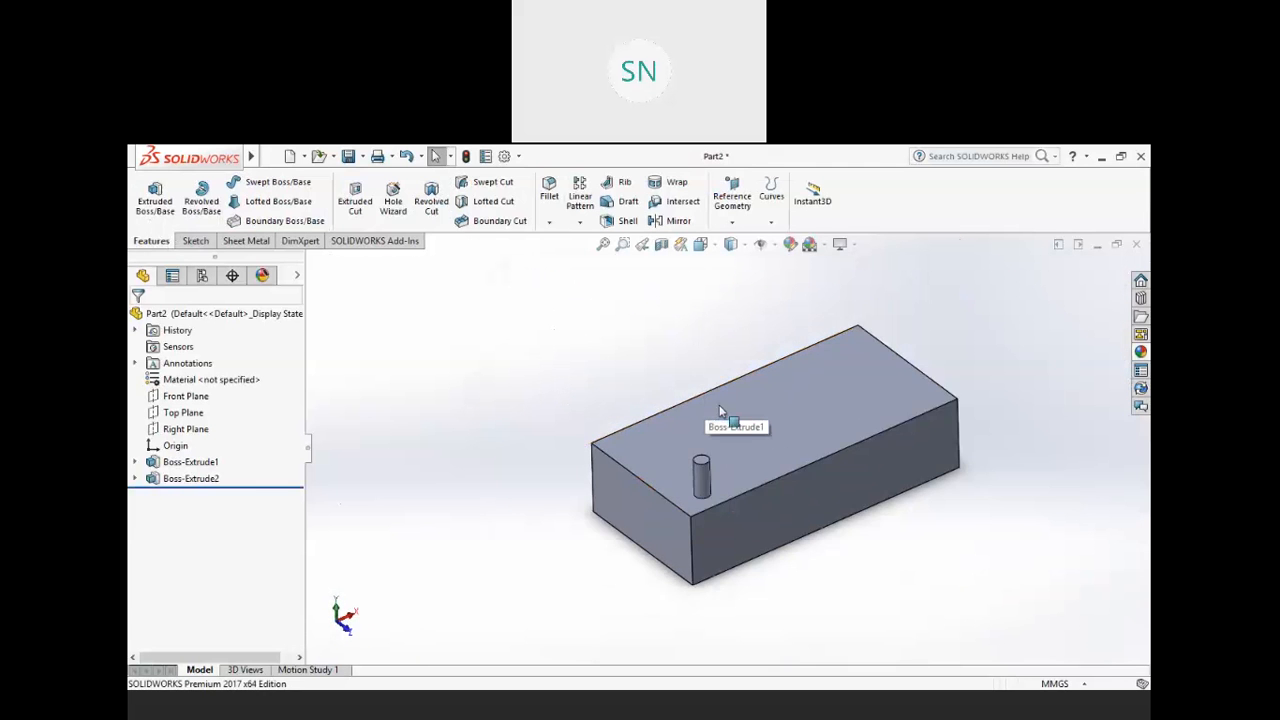
{"action": "scroll", "coordinate": [848, 402], "scroll_direction": "down", "scroll_amount": 3}
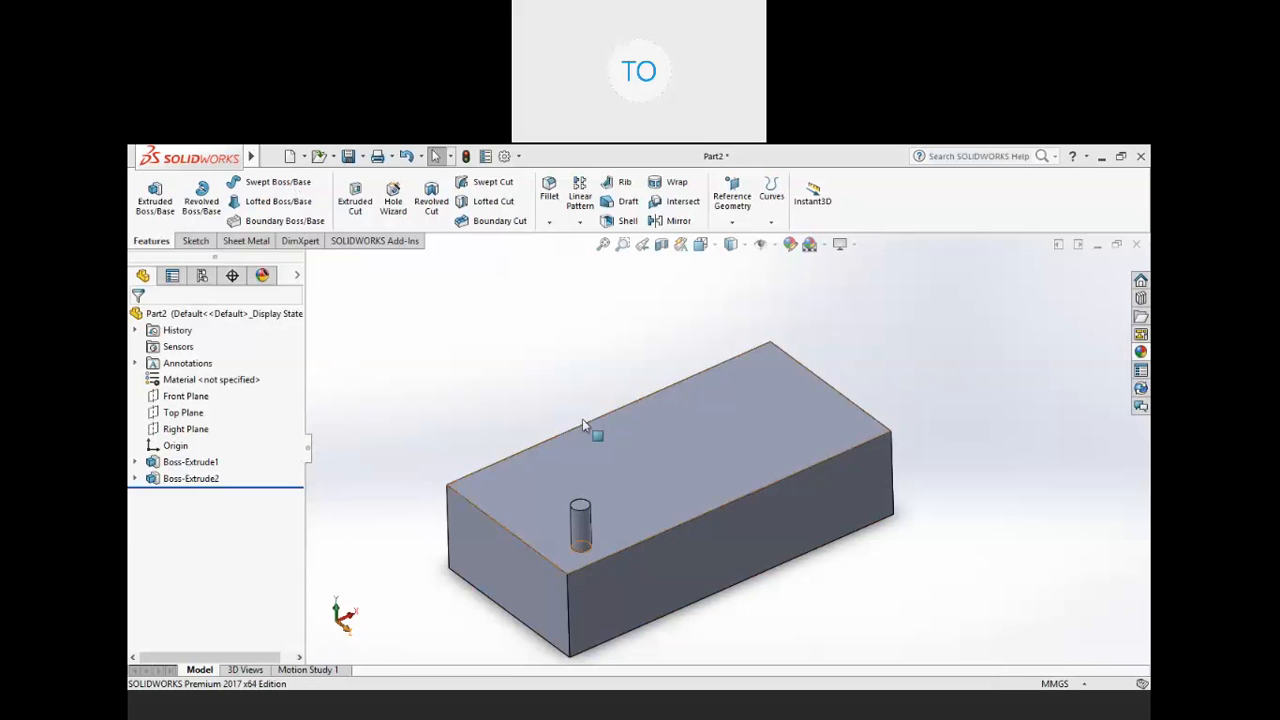
- Start a variable pattern with the seed cylinder as the feature to pattern
{"action": "left_click", "coordinate": [577, 378]}
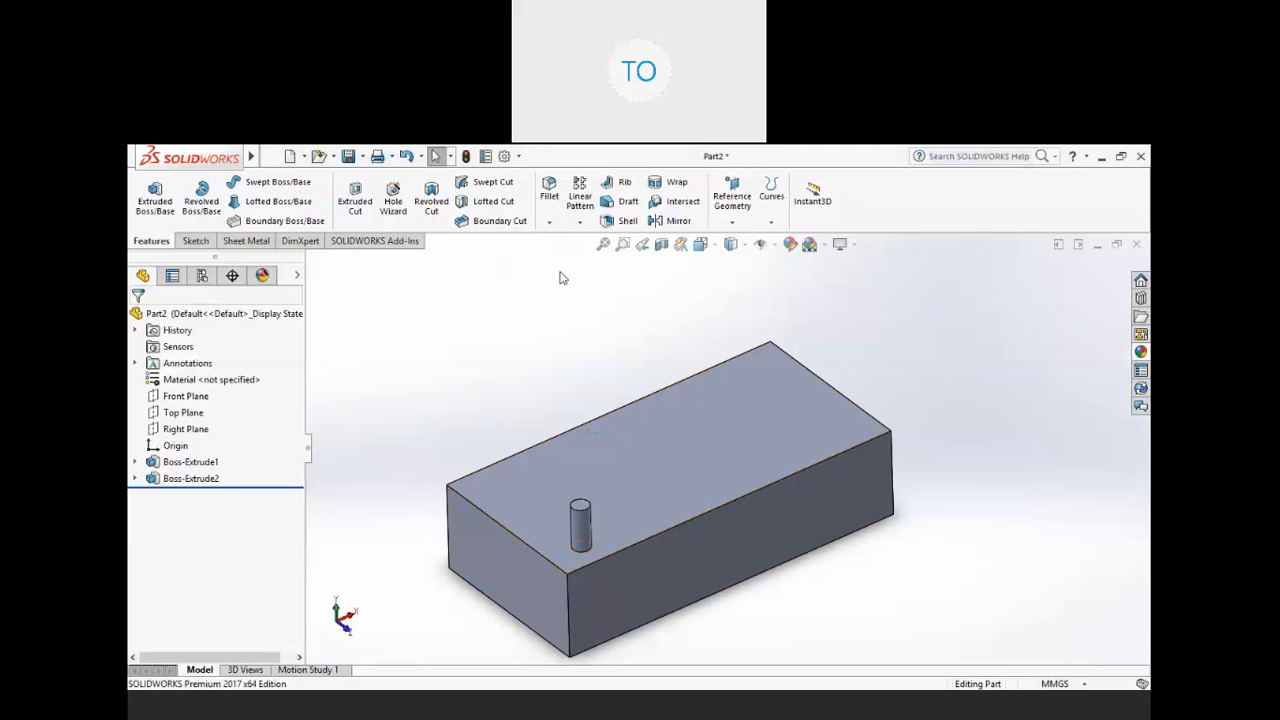
{"action": "left_click", "coordinate": [581, 222]}
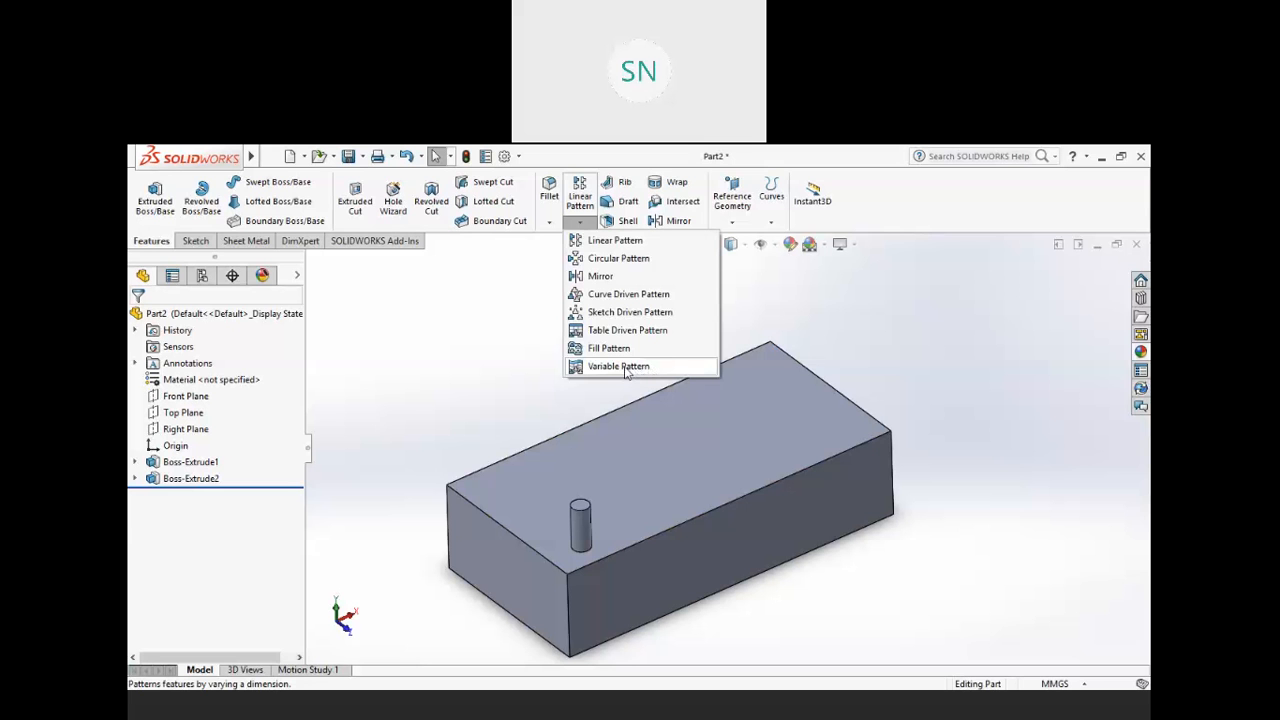
{"action": "left_click", "coordinate": [625, 368]}
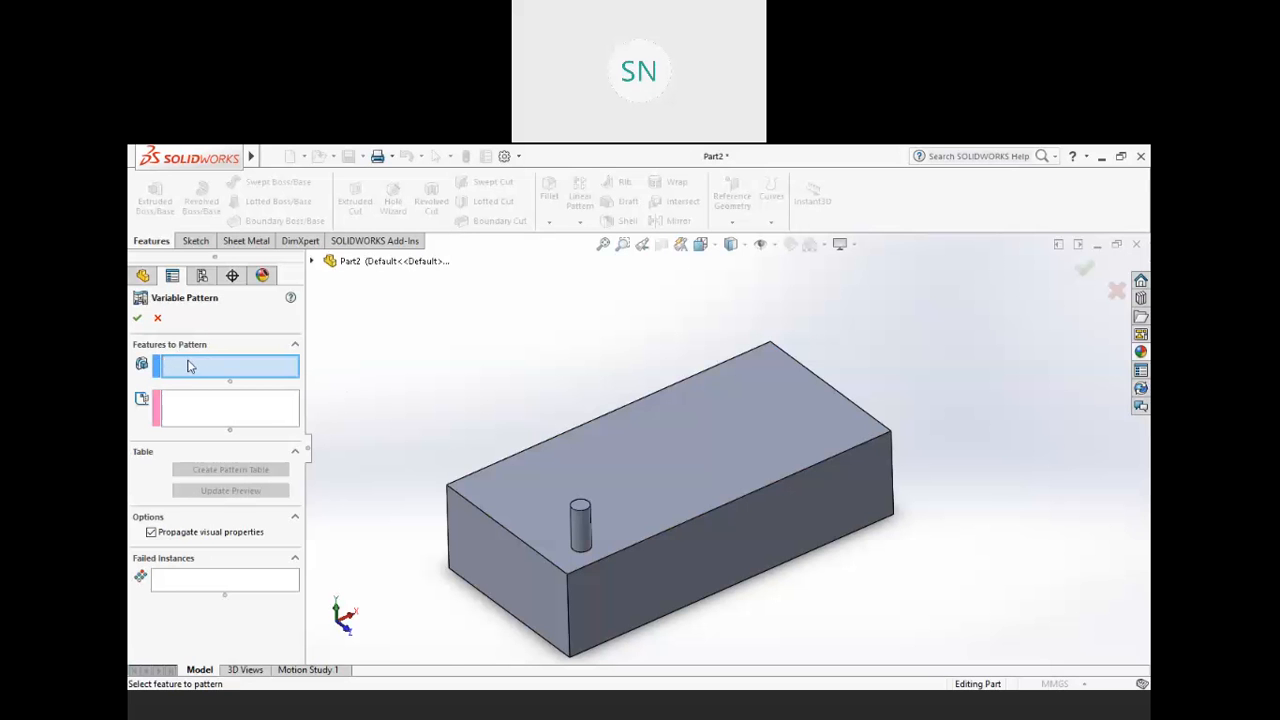
{"action": "left_click", "coordinate": [580, 527]}
{"action": "scroll", "coordinate": [577, 581], "scroll_direction": "down", "scroll_amount": 3}
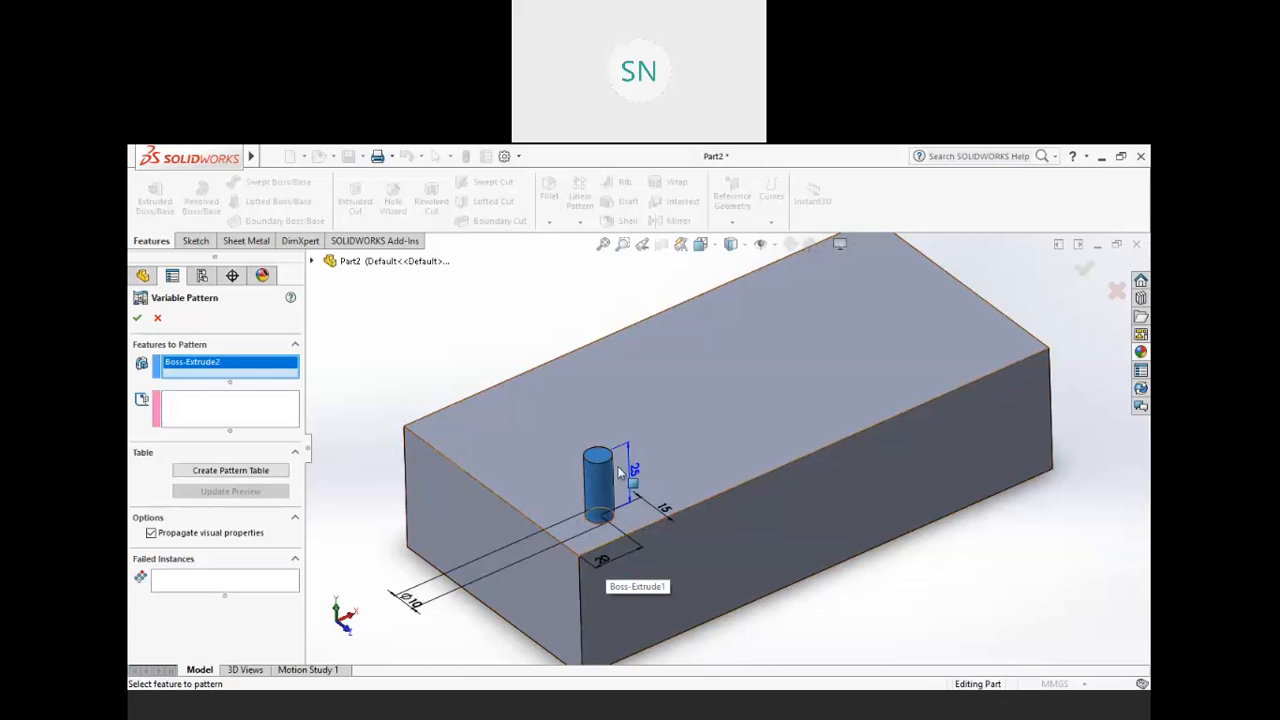
- Create a pattern table and add the cylinder's two edge distances, its diameter and its height as table dimensions
{"action": "left_click", "coordinate": [254, 474]}
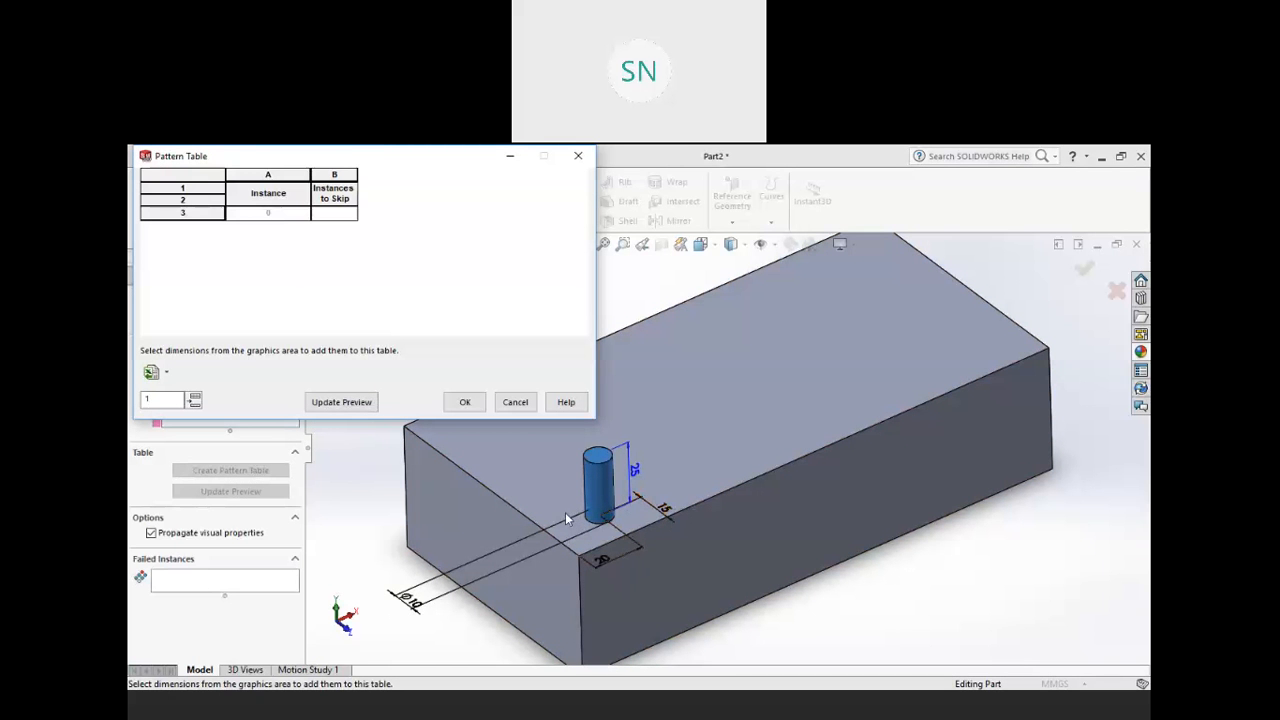
{"action": "left_click", "coordinate": [603, 565]}
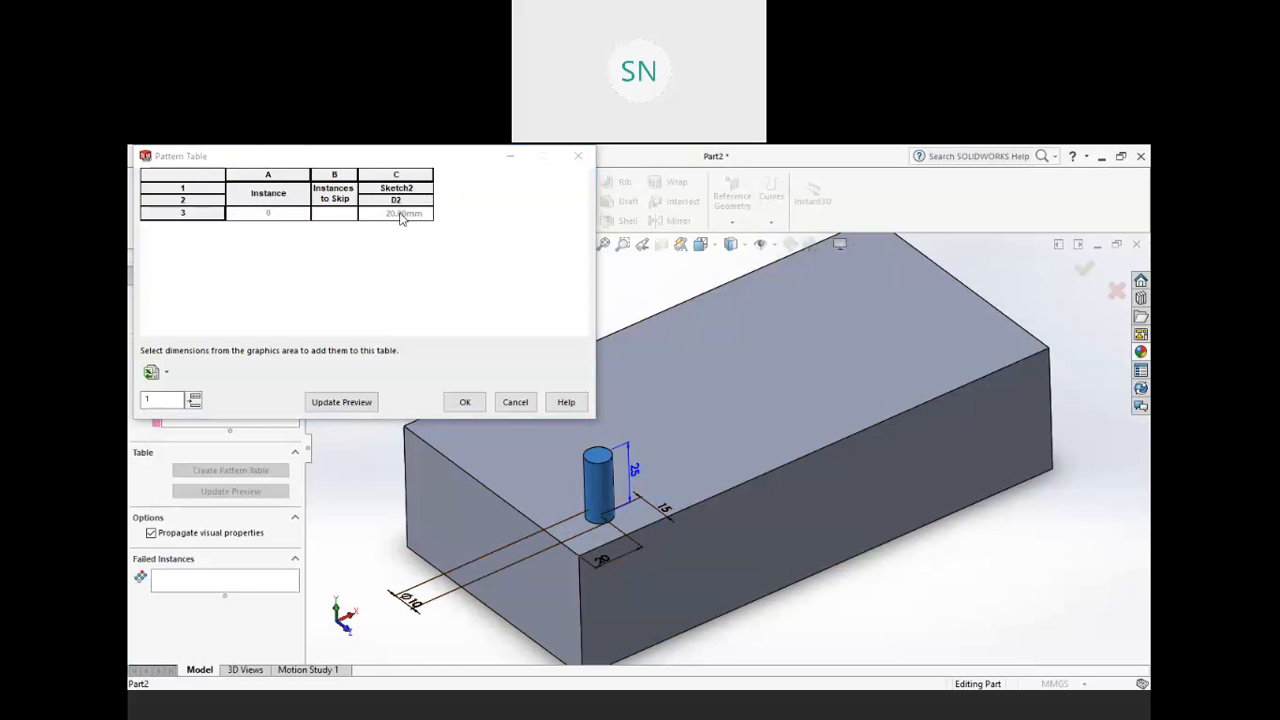
{"action": "left_click", "coordinate": [660, 510]}
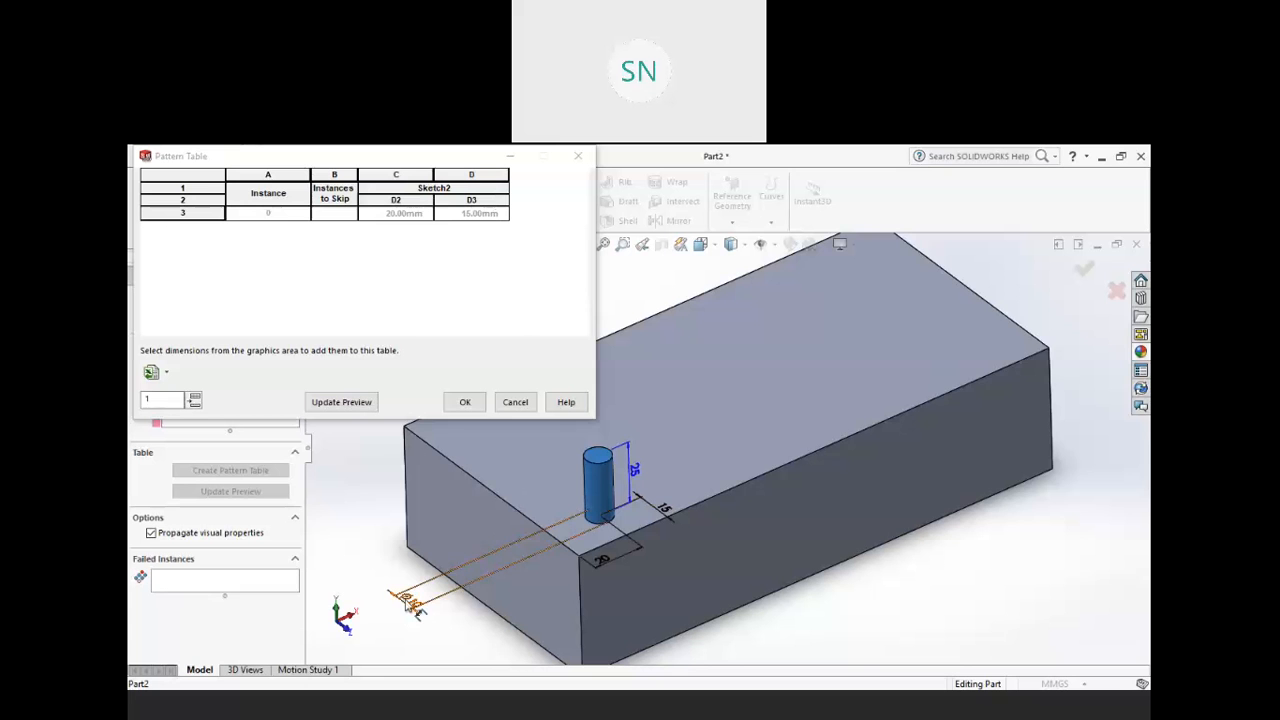
{"action": "left_click", "coordinate": [408, 603]}
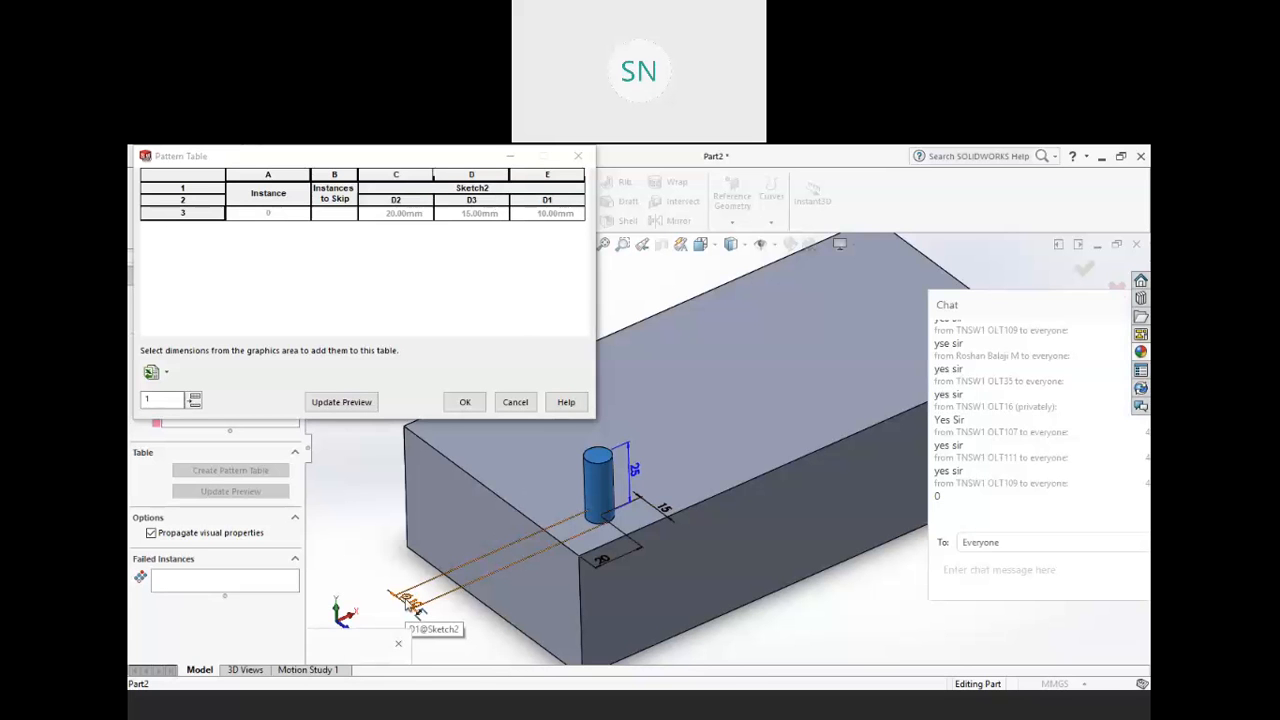
{"action": "left_click", "coordinate": [635, 473]}
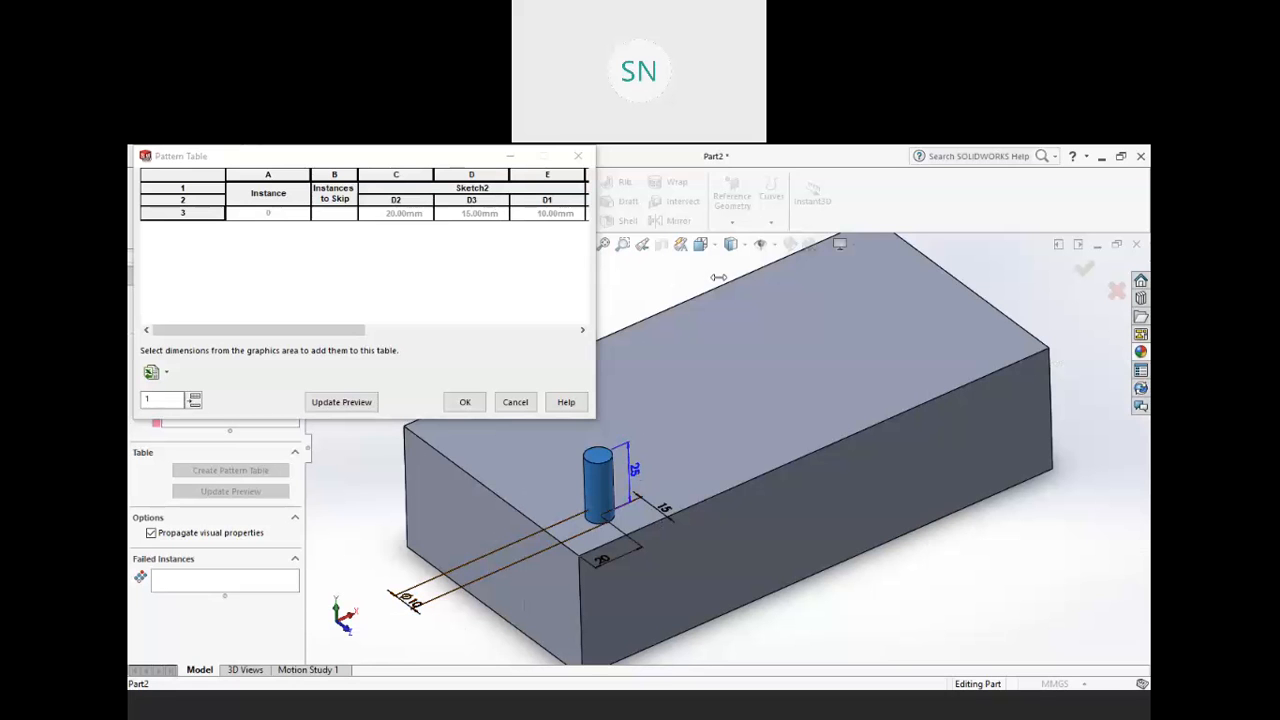
- Add a first instance to the pattern table and set its edge distances D2 to 40 mm and D3 to 20 mm
{"action": "left_click_drag", "start_coordinate": [724, 277], "coordinate": [722, 277]}
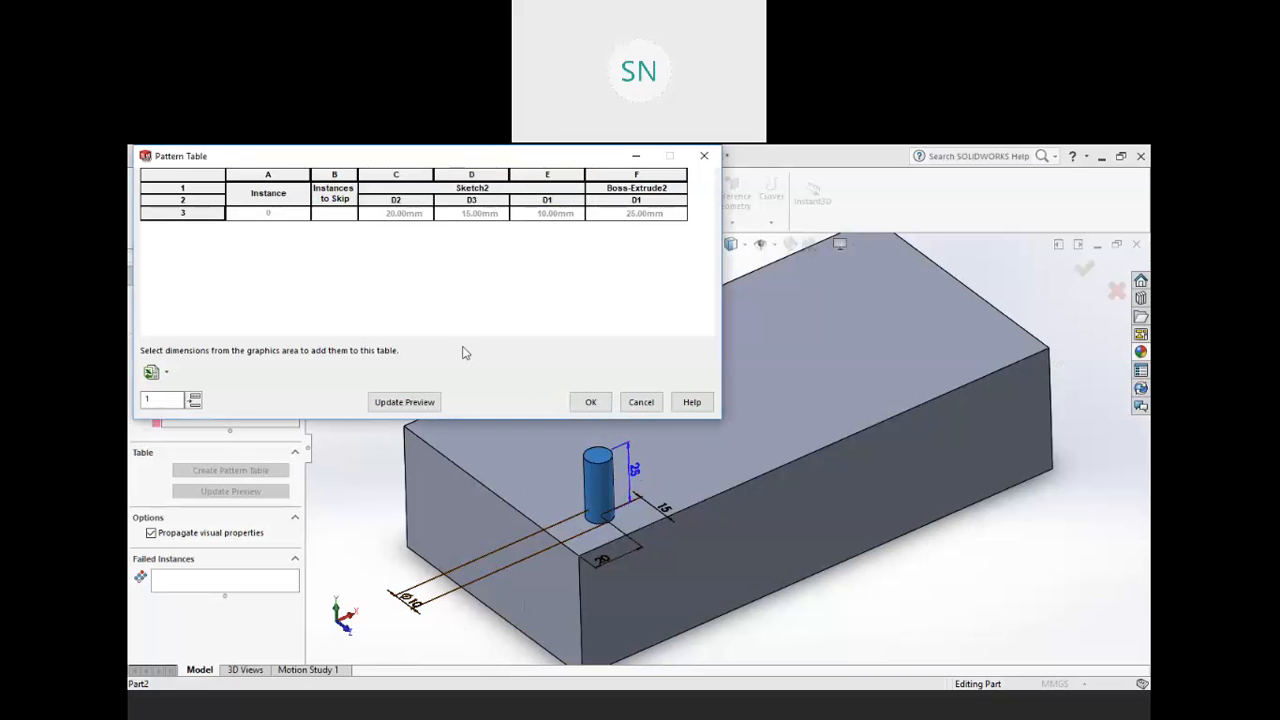
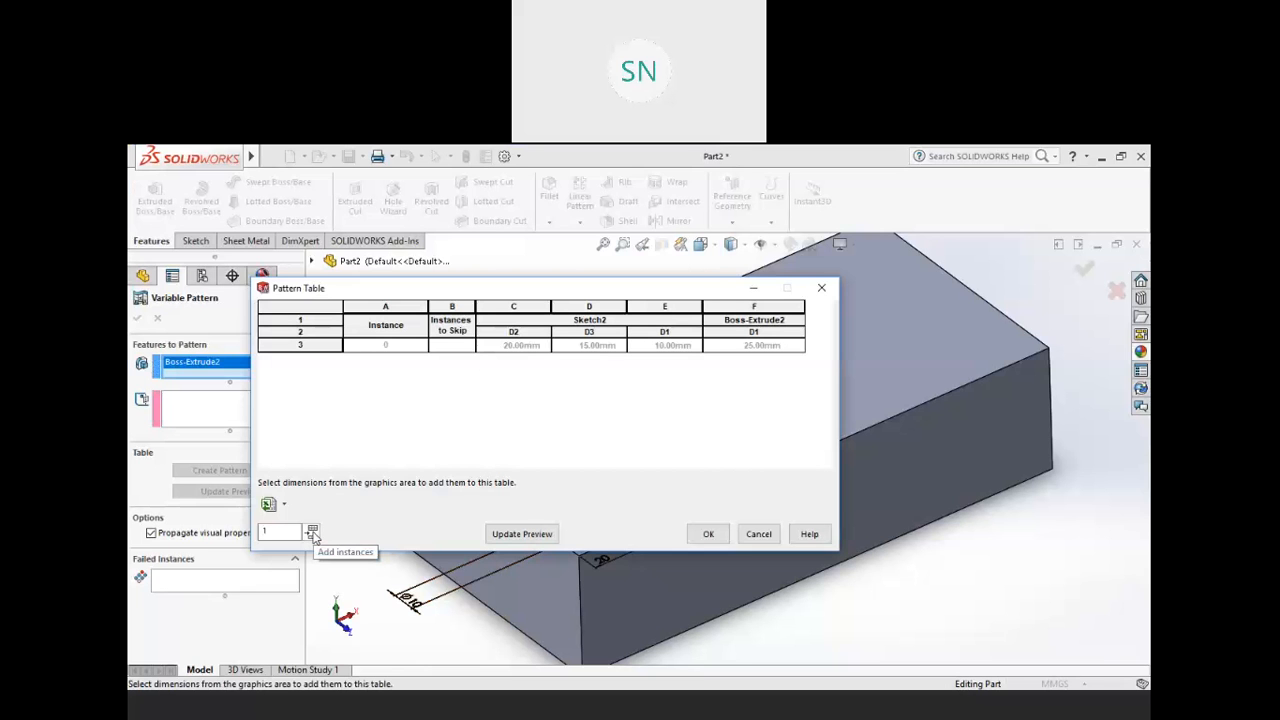
{"action": "left_click", "coordinate": [312, 533]}
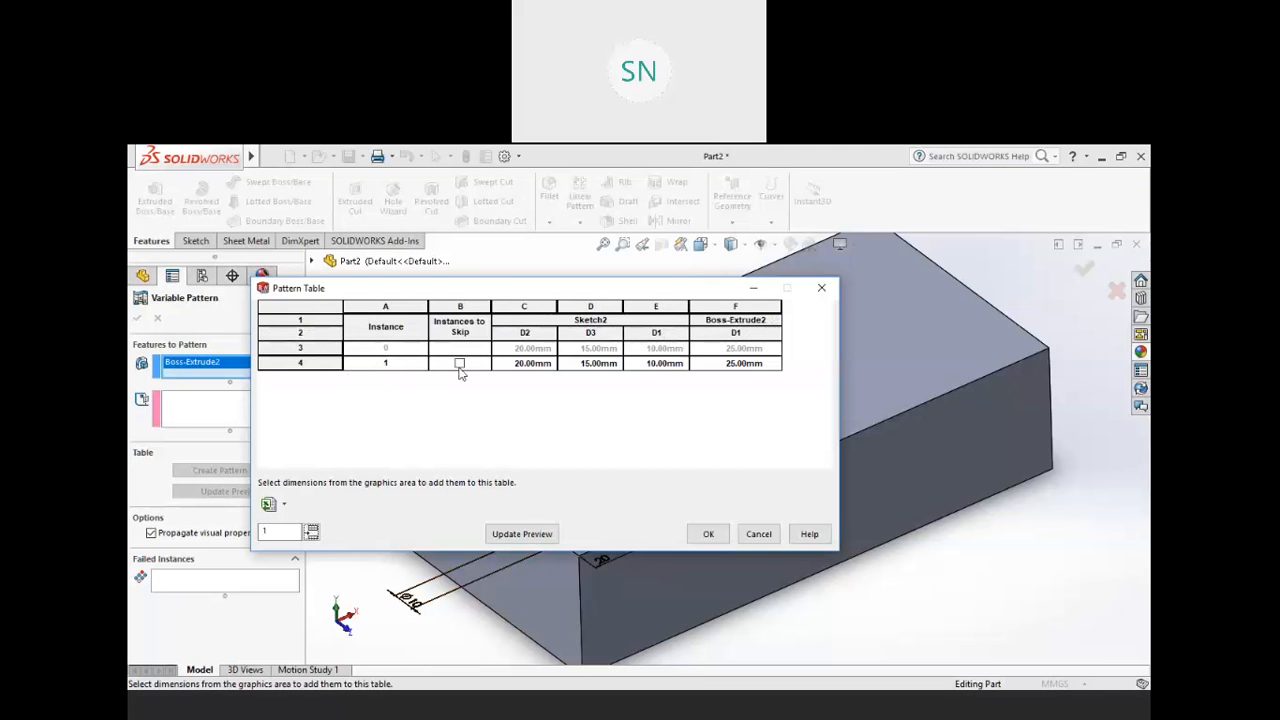
{"action": "left_click", "coordinate": [519, 366]}
{"action": "double_click", "coordinate": [531, 365]}
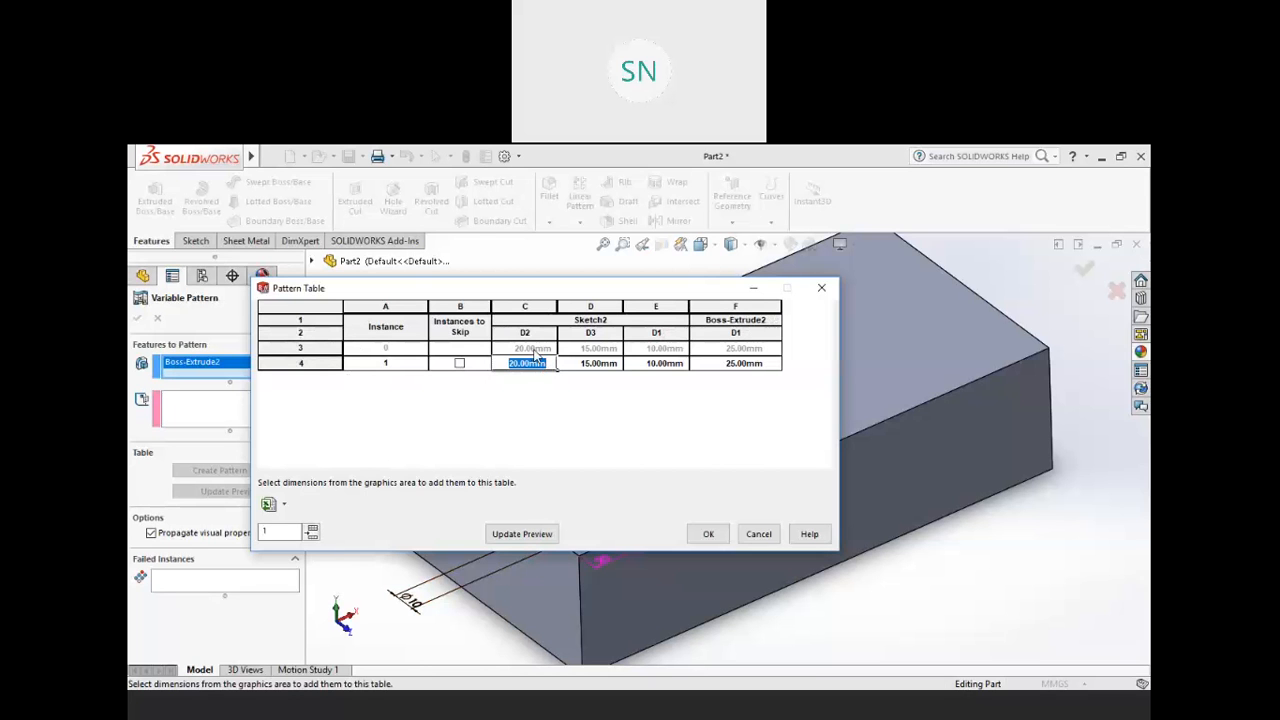
{"action": "type", "text": "0"}
{"action": "left_click", "coordinate": [594, 364]}
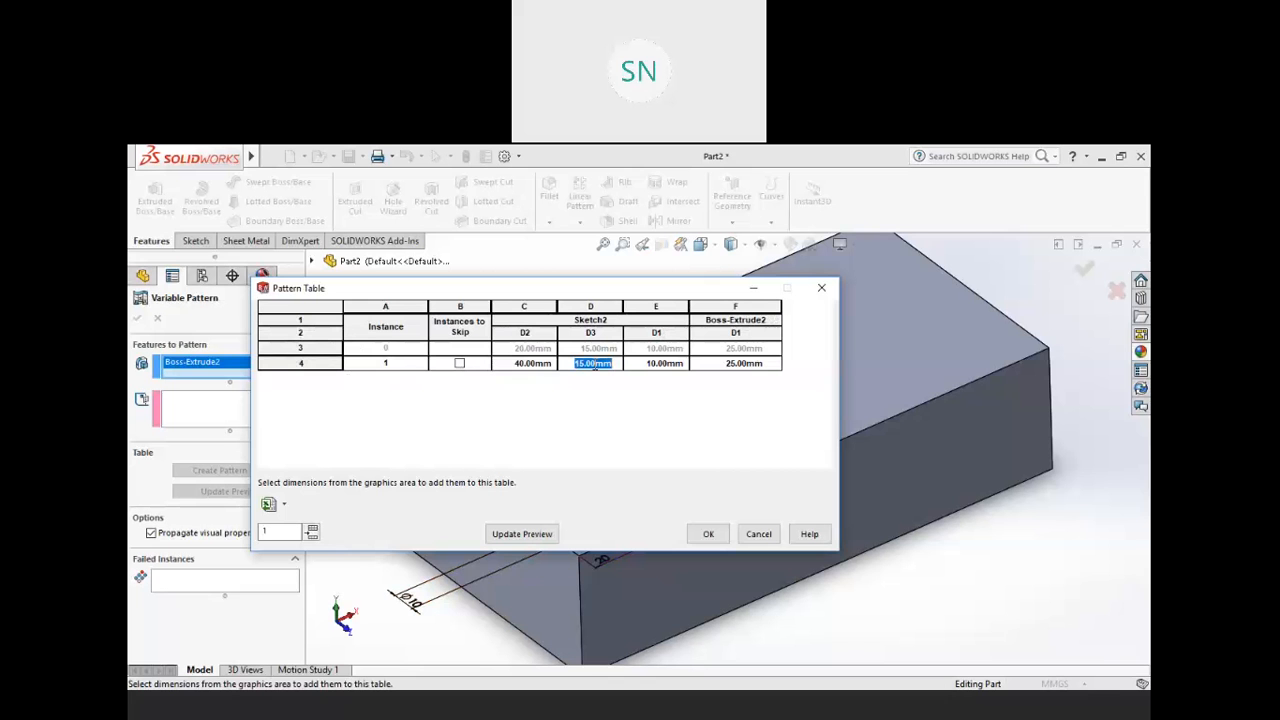
{"action": "type", "text": "20"}
- Set the first instance's cylinder diameter to 15 mm and its extrusion height to 40 mm
{"action": "left_click", "coordinate": [630, 366]}
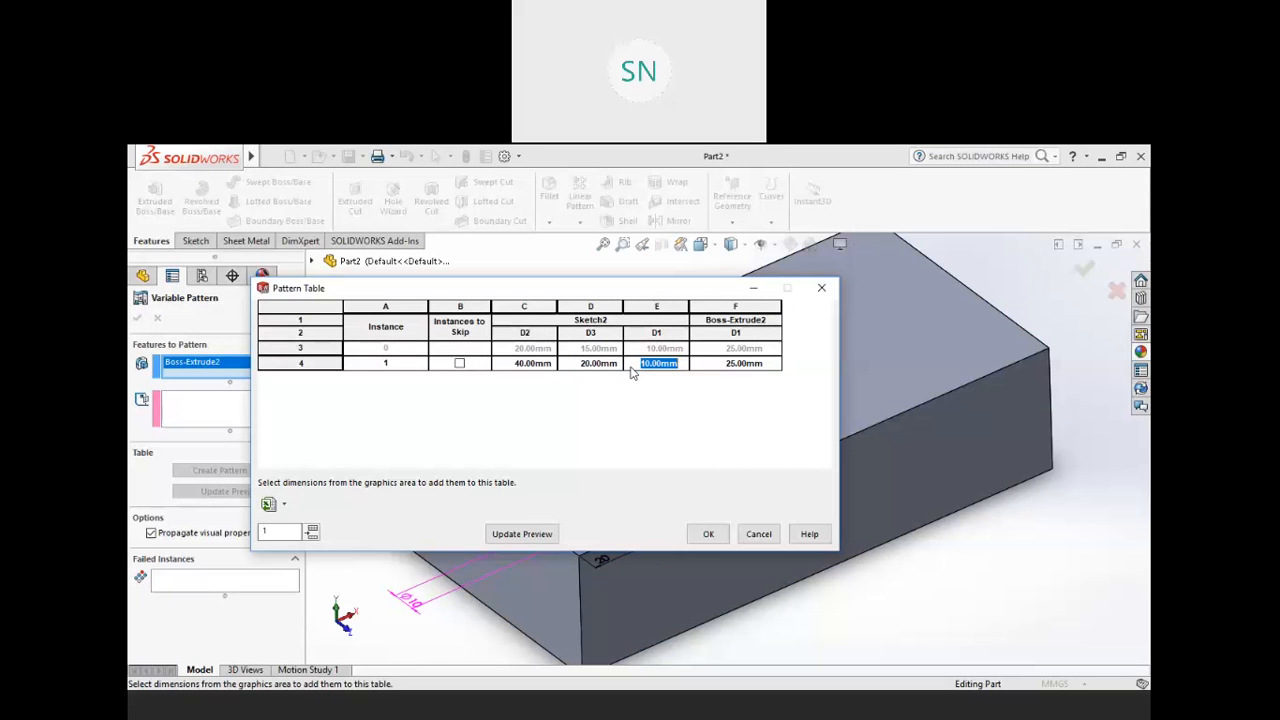
{"action": "type", "text": "15"}
{"action": "key", "text": "Return"}
{"action": "left_click", "coordinate": [716, 364]}
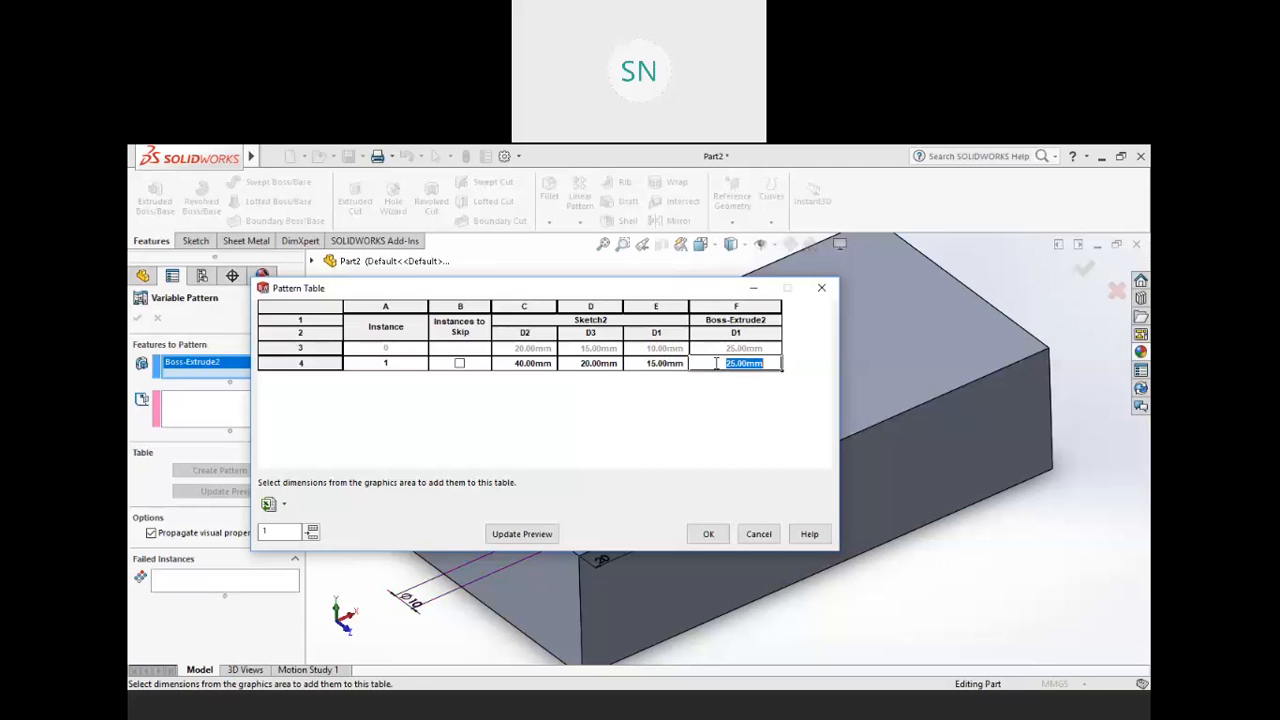
{"action": "type", "text": "40"}
{"action": "key", "text": "Return"}
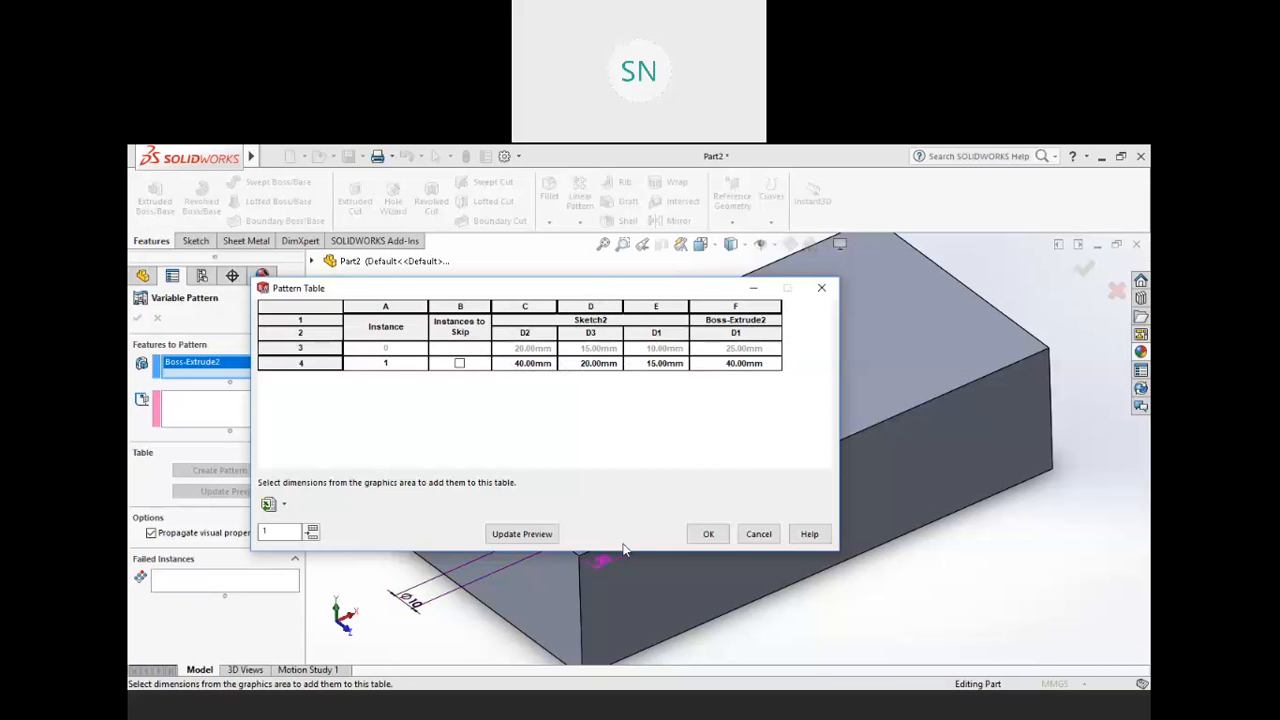
- Add a second instance to the pattern table with edge distances D2 of 60 mm and D3 of 30 mm
{"action": "left_click_drag", "start_coordinate": [700, 288], "coordinate": [722, 533]}
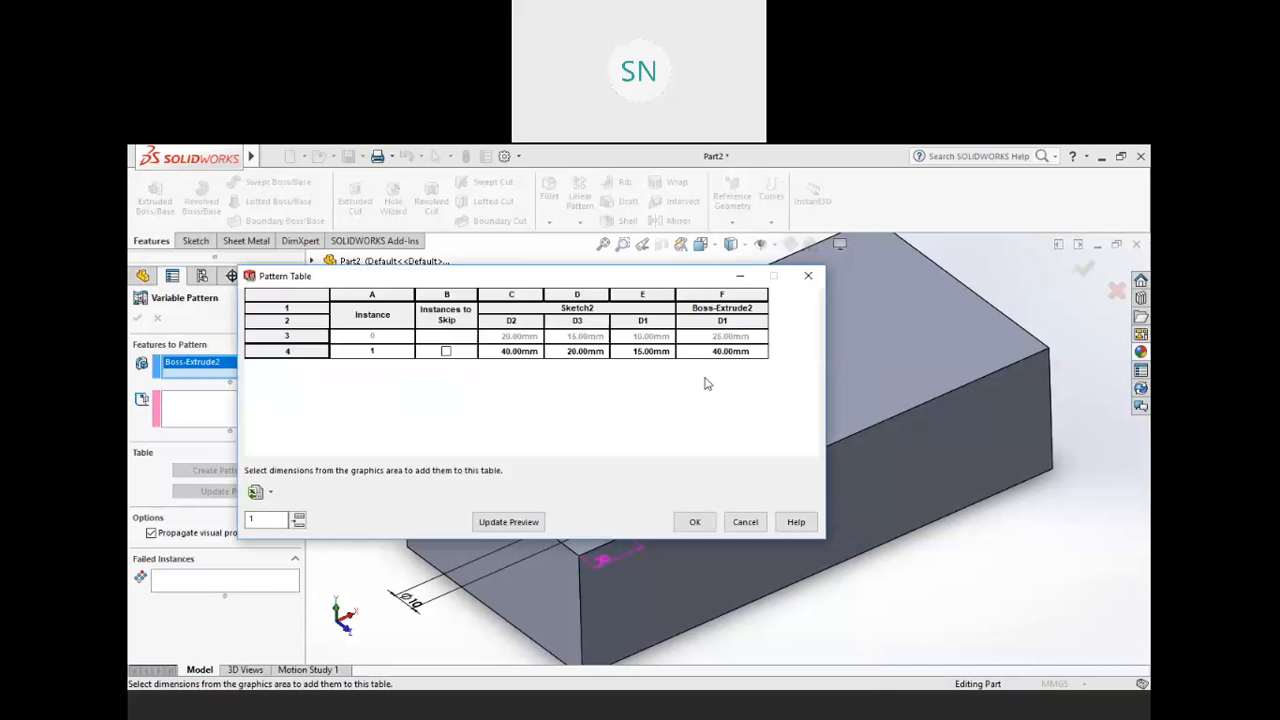
{"action": "left_click", "coordinate": [298, 519]}
{"action": "double_click", "coordinate": [543, 368]}
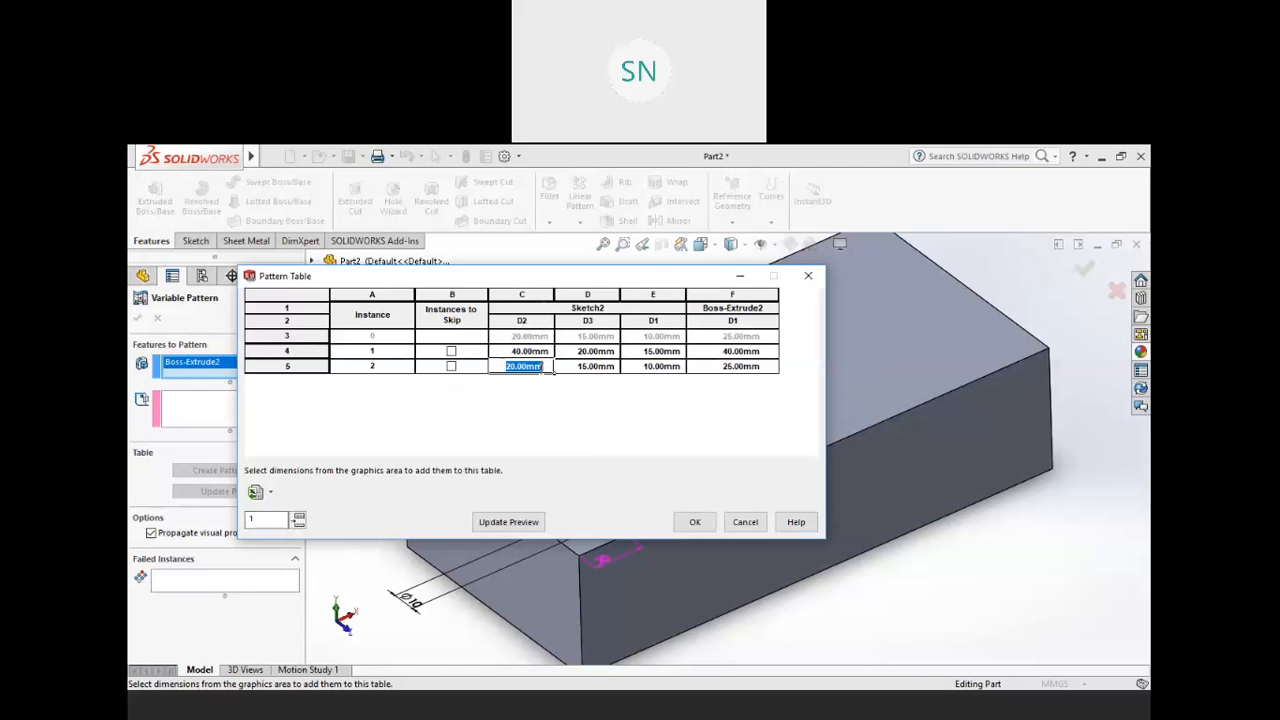
{"action": "type", "text": "60"}
{"action": "double_click", "coordinate": [571, 372]}
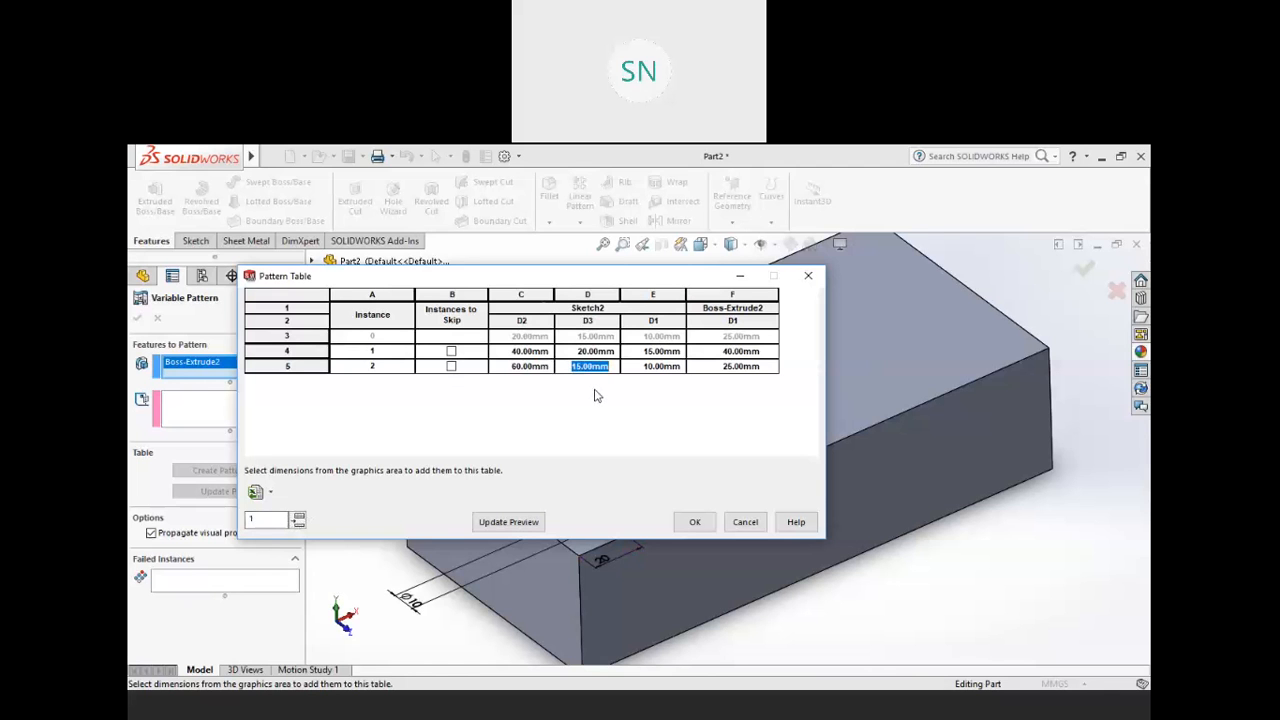
{"action": "type", "text": "30"}
- Set the second instance's cylinder diameter to 20 mm and its extrusion height to 50 mm
{"action": "left_click", "coordinate": [639, 372]}
{"action": "left_click", "coordinate": [639, 372]}
{"action": "type", "text": "20"}
{"action": "left_click", "coordinate": [722, 368]}
{"action": "type", "text": "50"}
- Add a third instance to the pattern table with edge distances D2 of 75 mm and D3 of 50 mm
{"action": "left_click", "coordinate": [298, 521]}
{"action": "left_click", "coordinate": [522, 381]}
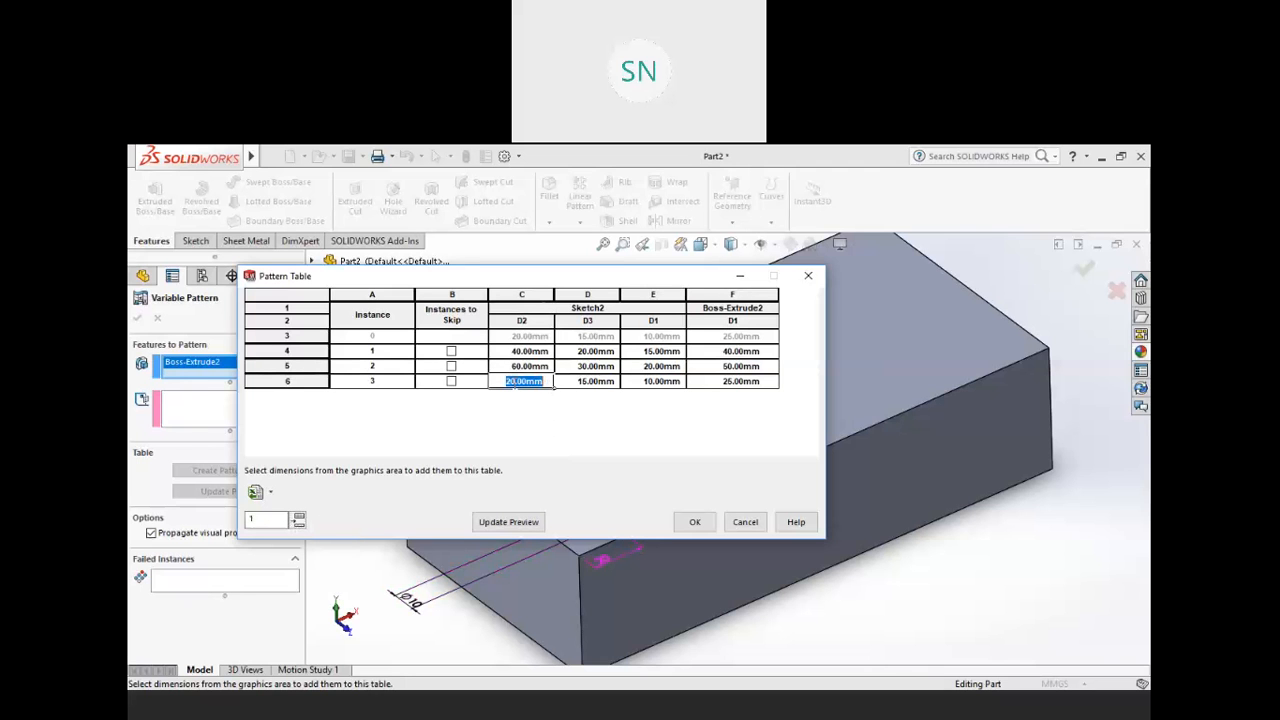
{"action": "type", "text": "75"}
{"action": "left_click", "coordinate": [576, 386]}
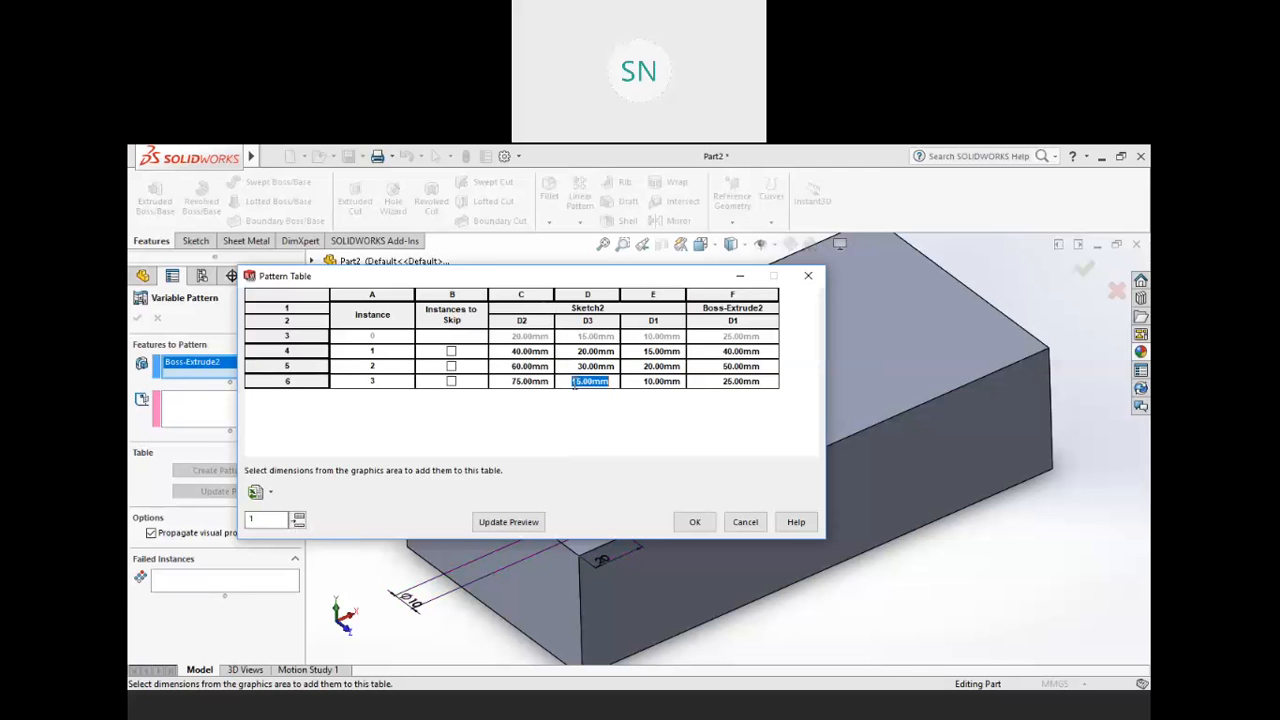
{"action": "type", "text": "50"}
- Set the third instance's diameter to 30 mm and its height to 75 mm, and update the pattern preview
{"action": "double_click", "coordinate": [648, 383]}
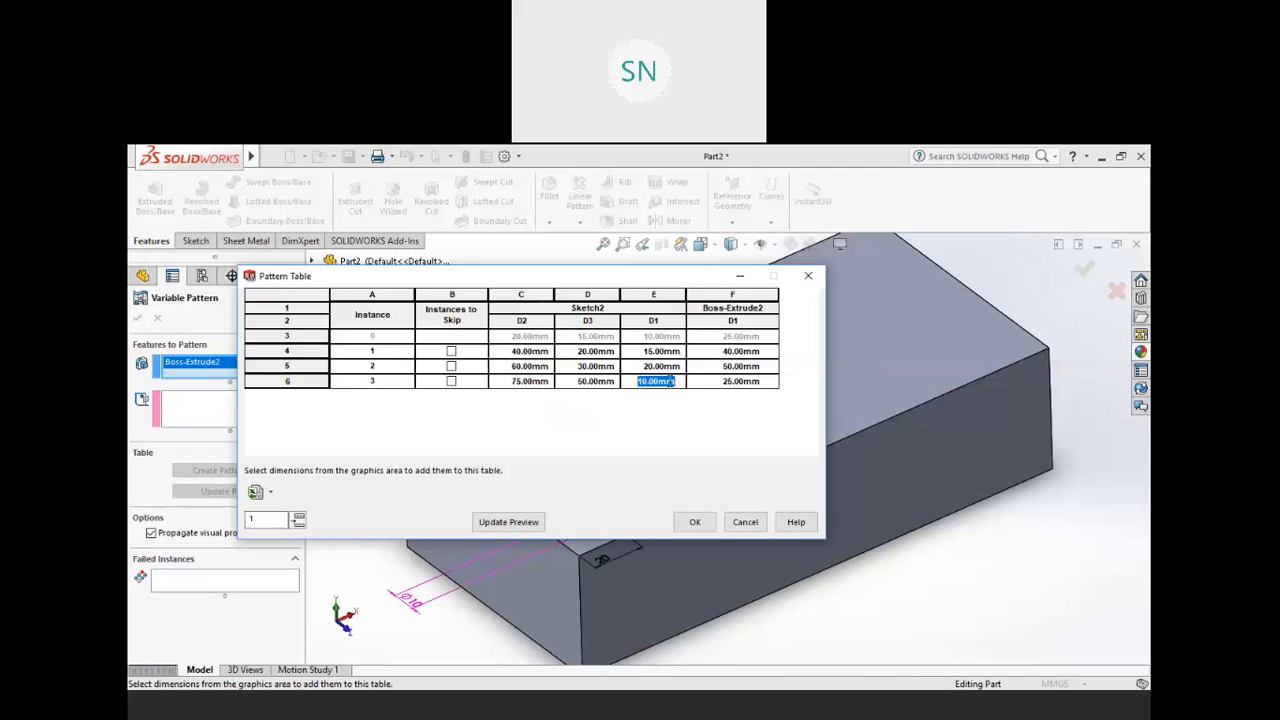
{"action": "type", "text": "30"}
{"action": "double_click", "coordinate": [720, 383]}
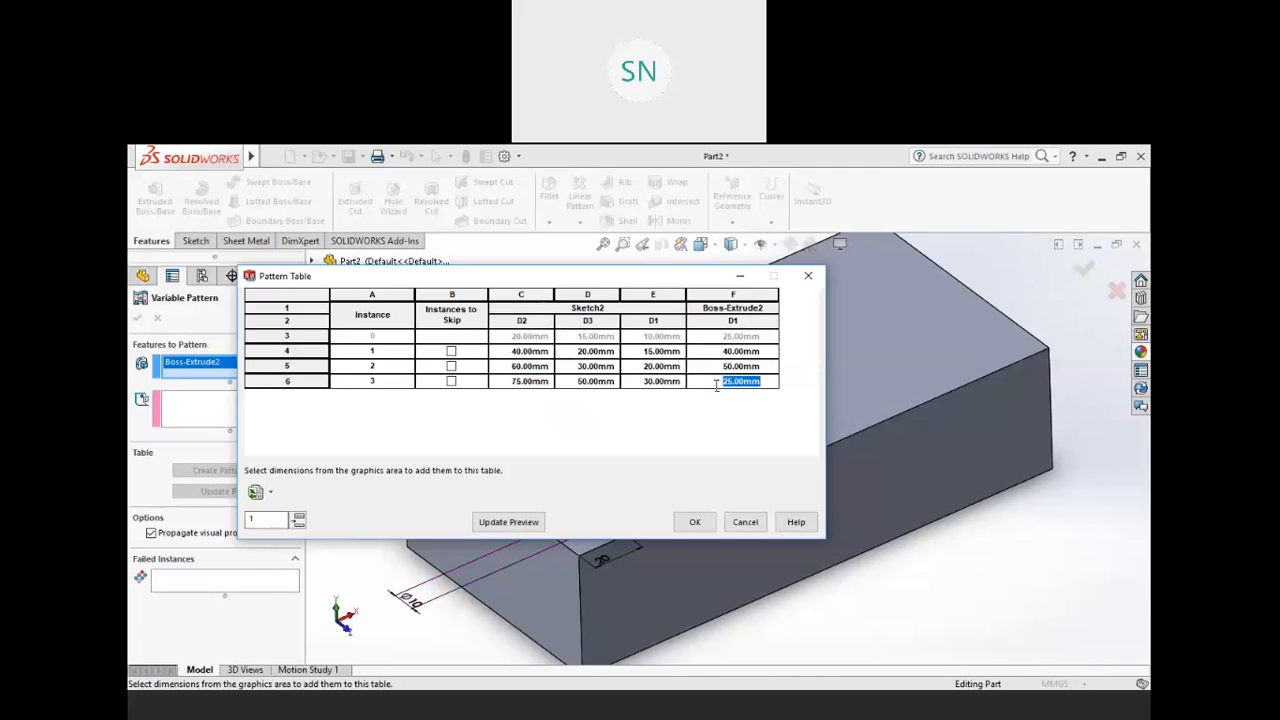
{"action": "type", "text": "75"}
{"action": "left_click_drag", "start_coordinate": [470, 276], "coordinate": [356, 224]}
{"action": "left_click", "coordinate": [397, 470]}
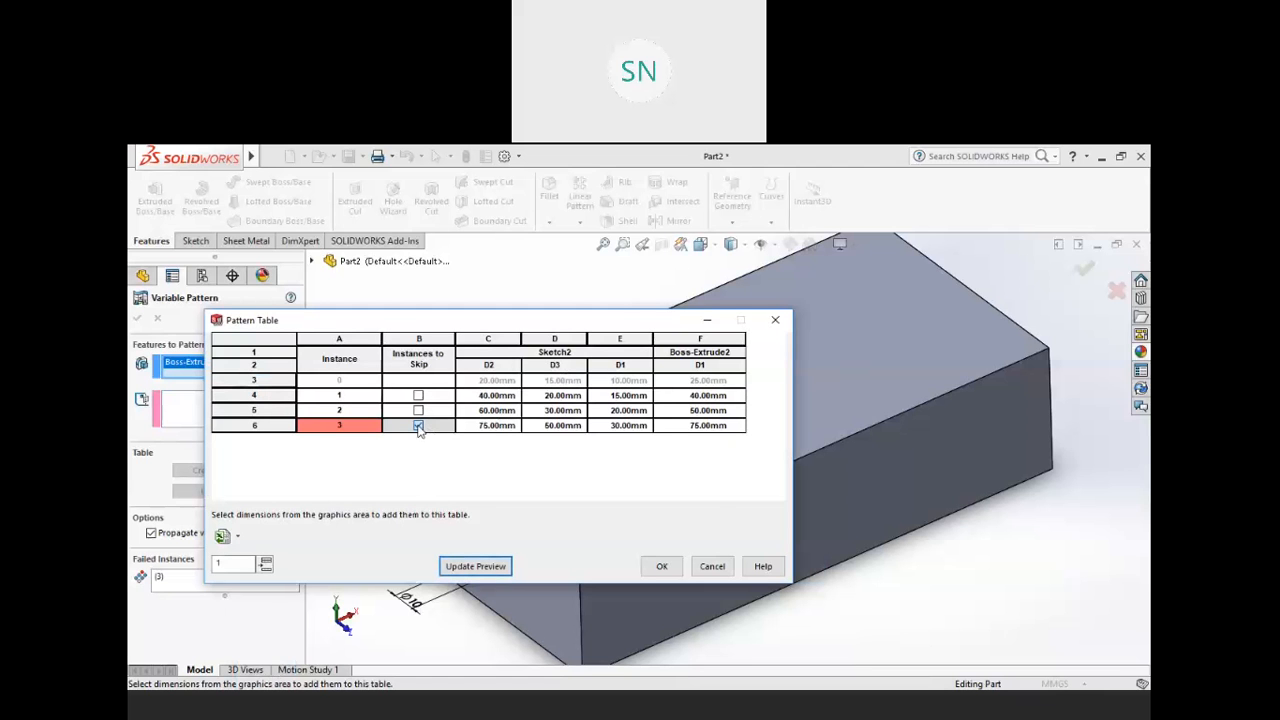
- Try to clear the skip mark on the third instance
{"action": "left_click", "coordinate": [622, 428]}
{"action": "left_click", "coordinate": [249, 426]}
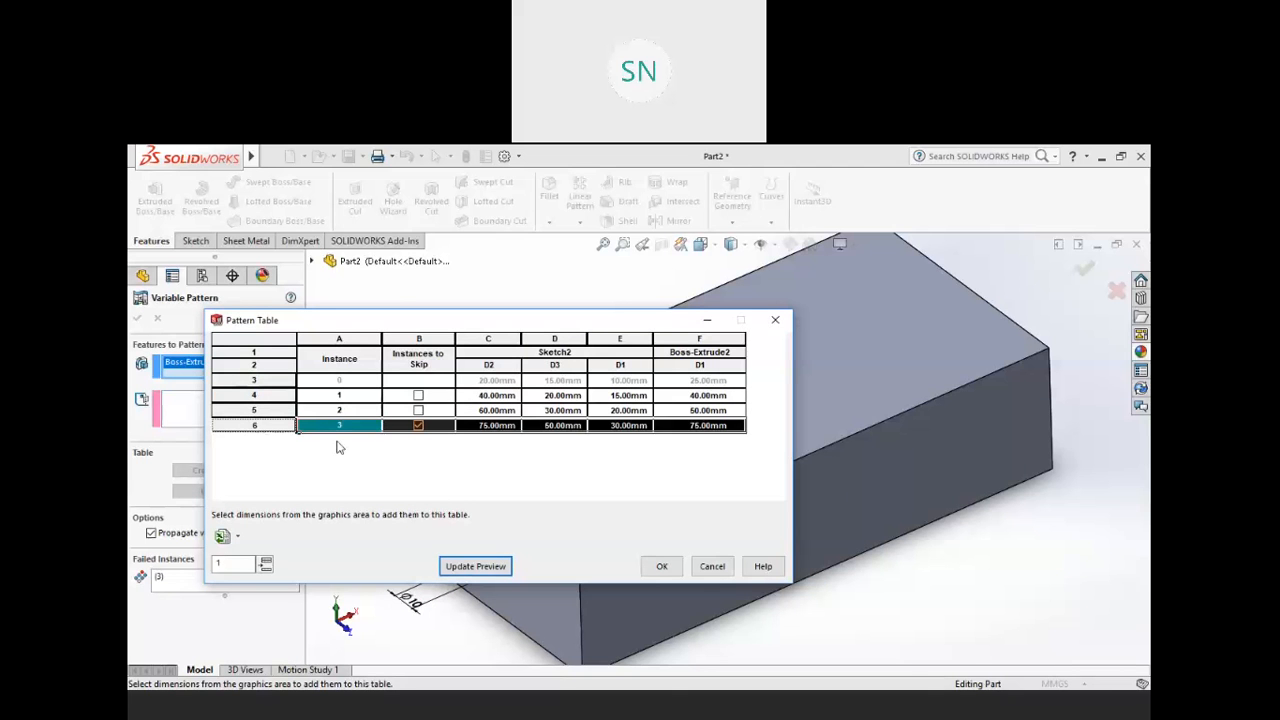
{"action": "left_click", "coordinate": [419, 429]}
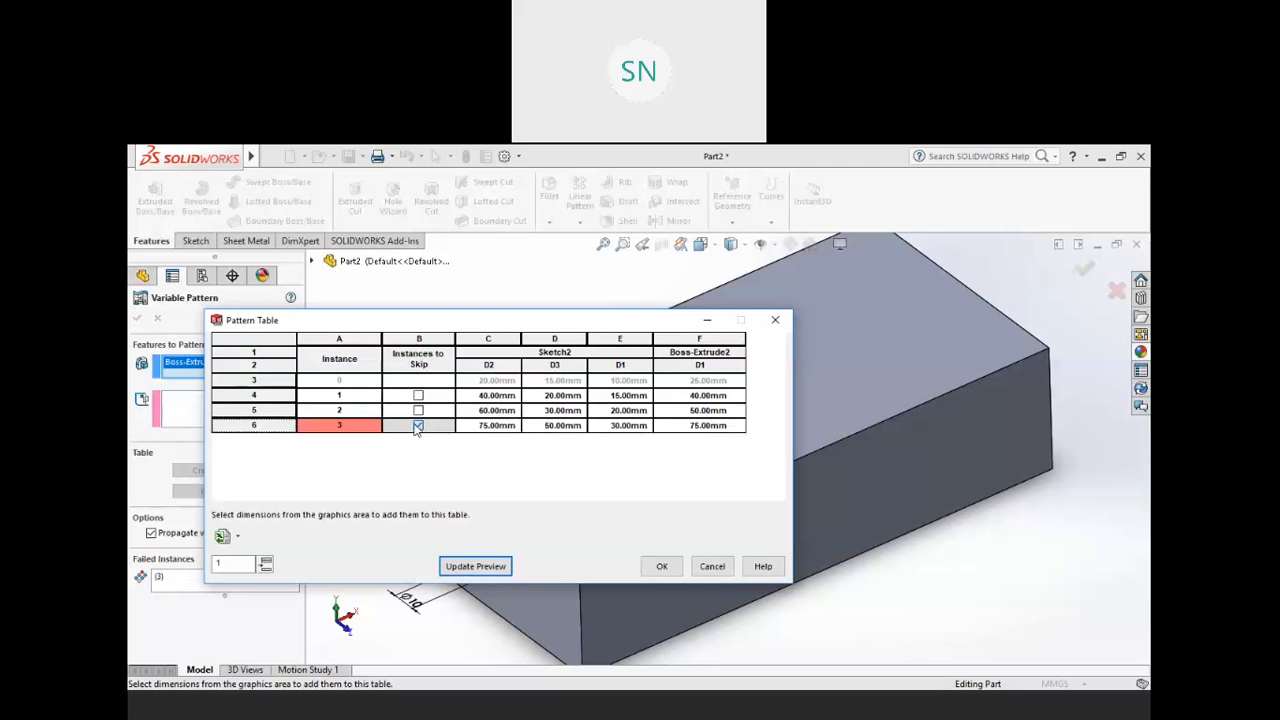
{"action": "left_click", "coordinate": [240, 429]}
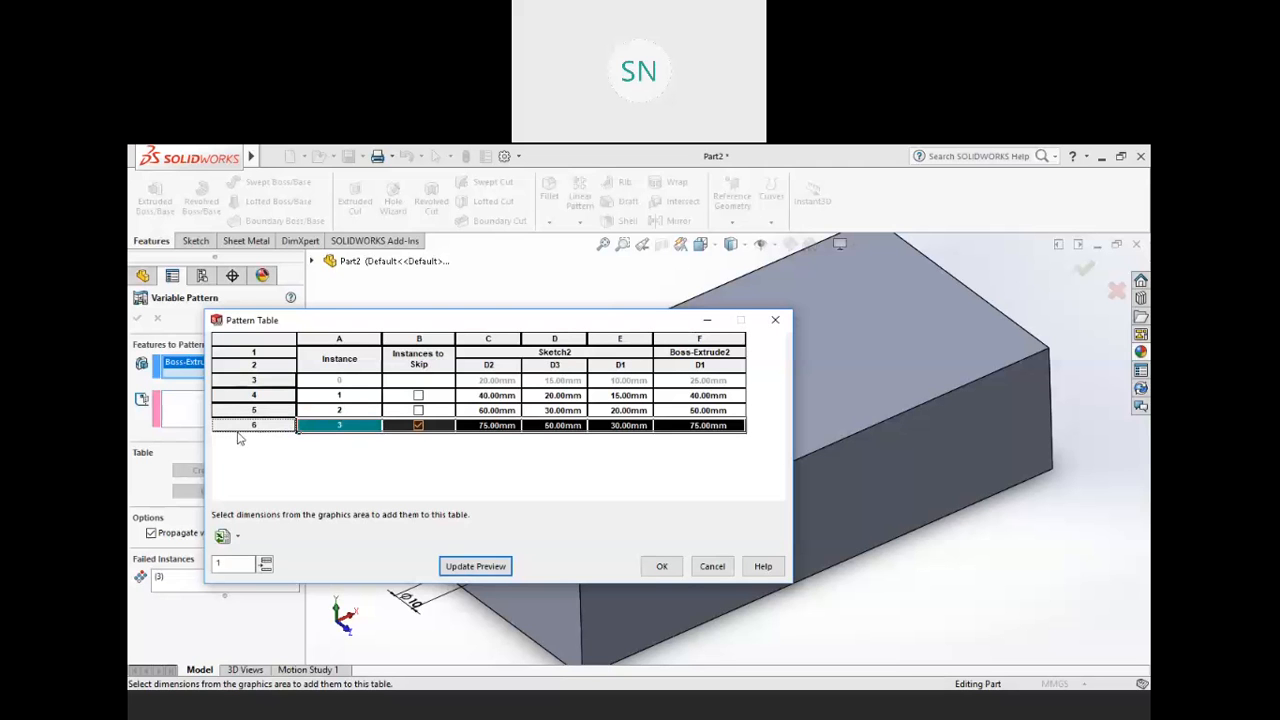
{"action": "left_click", "coordinate": [556, 427]}
{"action": "left_click", "coordinate": [489, 429]}
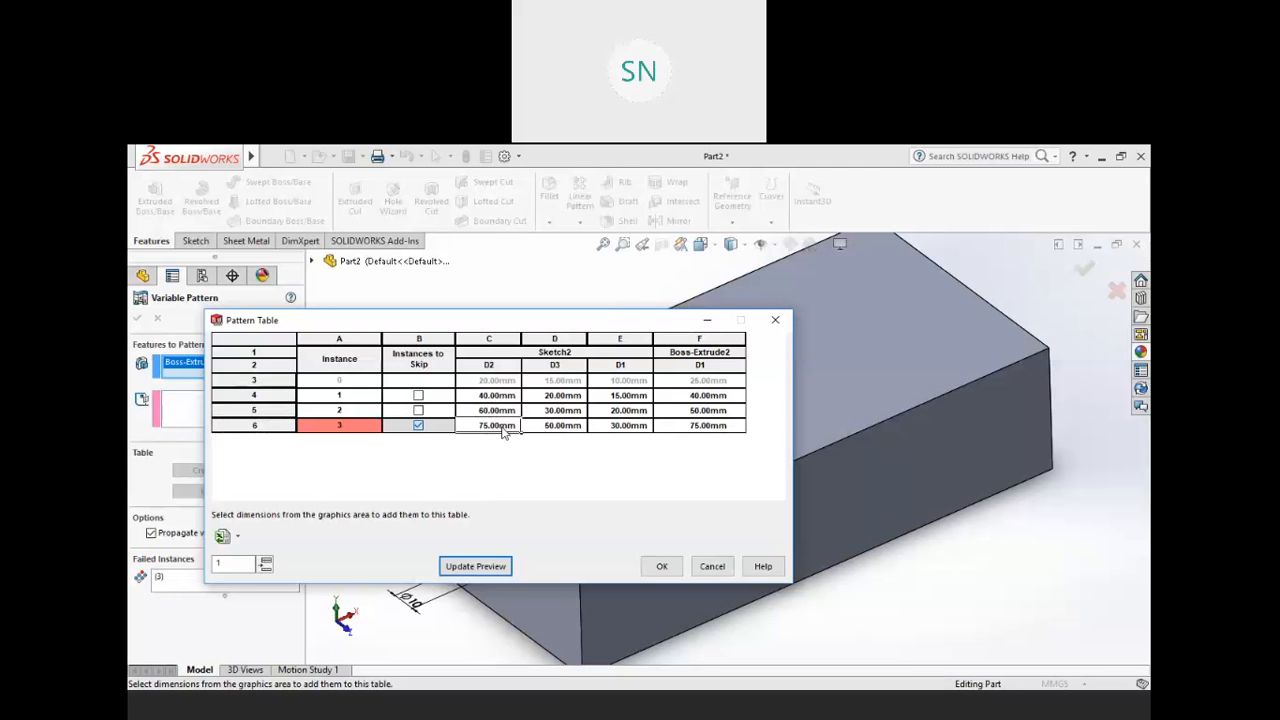
- Set the third instance's edge distances D2 to 80 mm and D3 to 55 mm, and update the pattern preview
{"action": "double_click", "coordinate": [504, 429]}
{"action": "type", "text": "80"}
{"action": "key", "text": "Return"}
{"action": "double_click", "coordinate": [556, 427]}
{"action": "type", "text": "55"}
{"action": "key", "text": "Return"}
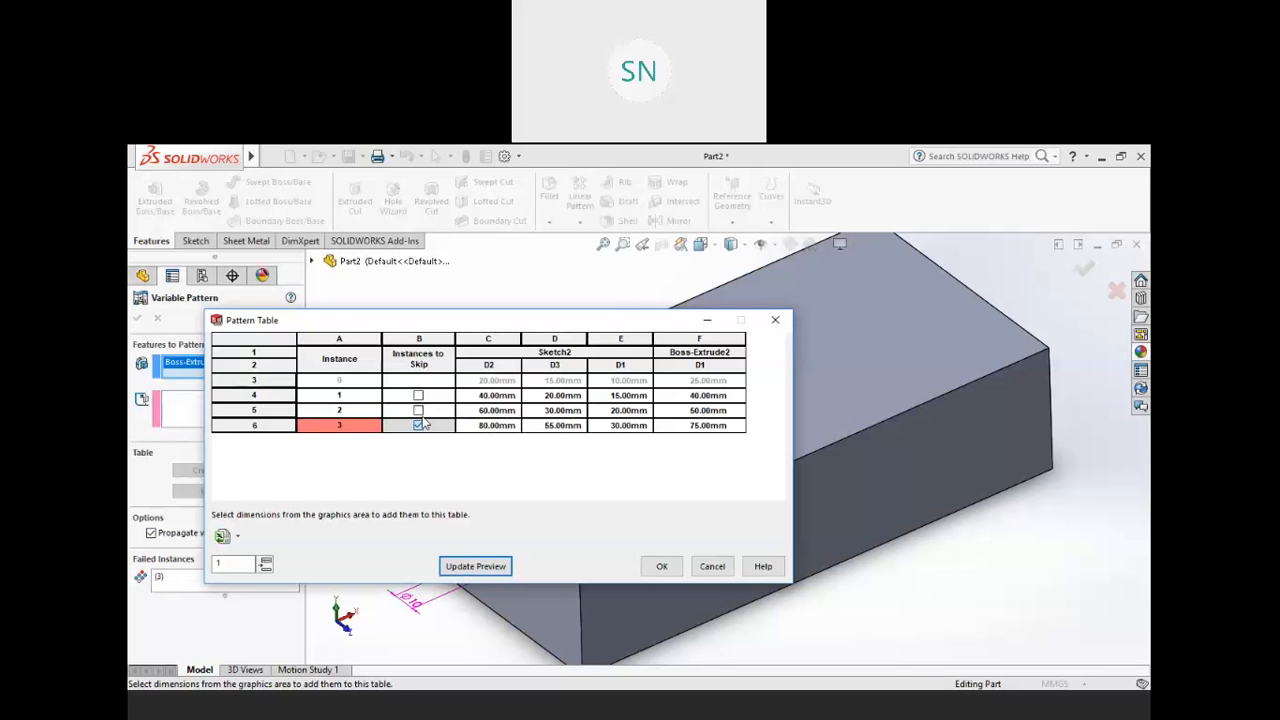
{"action": "left_click", "coordinate": [466, 567]}
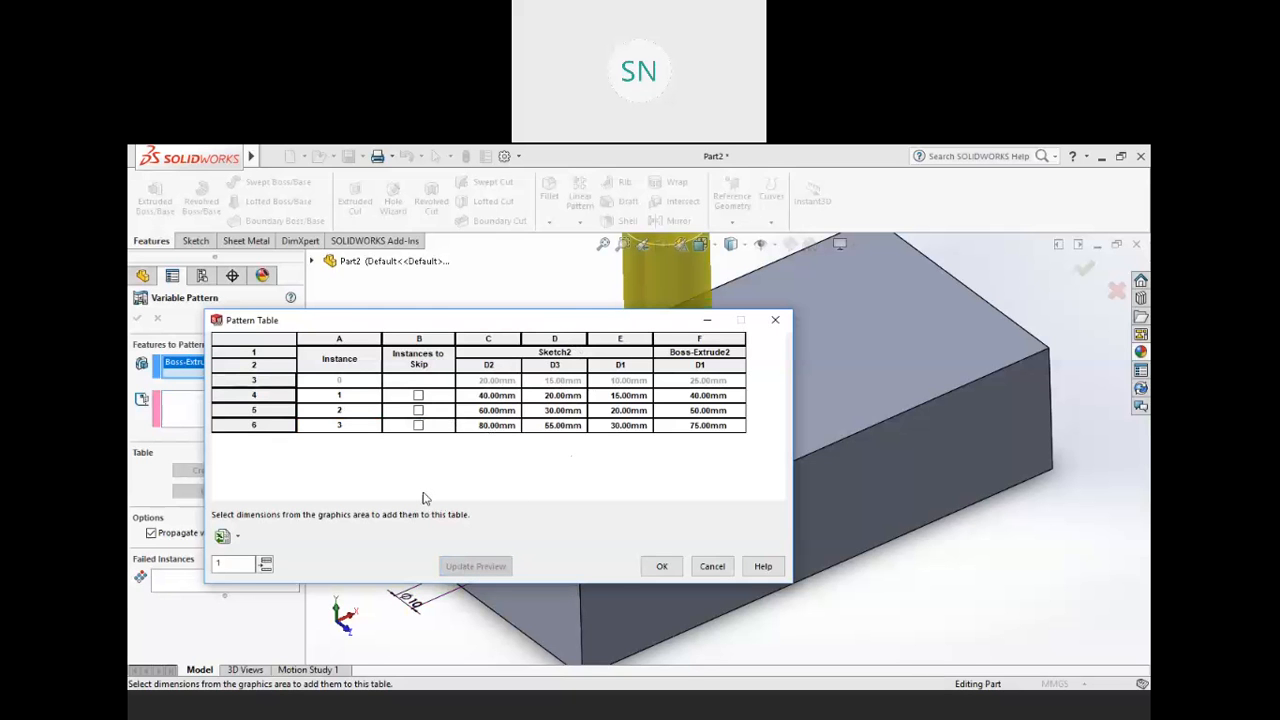
- Uncover the model behind the pattern table and examine the preview of the patterned cylinders obliquely and from above
{"action": "left_click_drag", "start_coordinate": [620, 320], "coordinate": [506, 495]}
{"action": "middle_click_drag", "start_coordinate": [594, 457], "coordinate": [772, 424]}
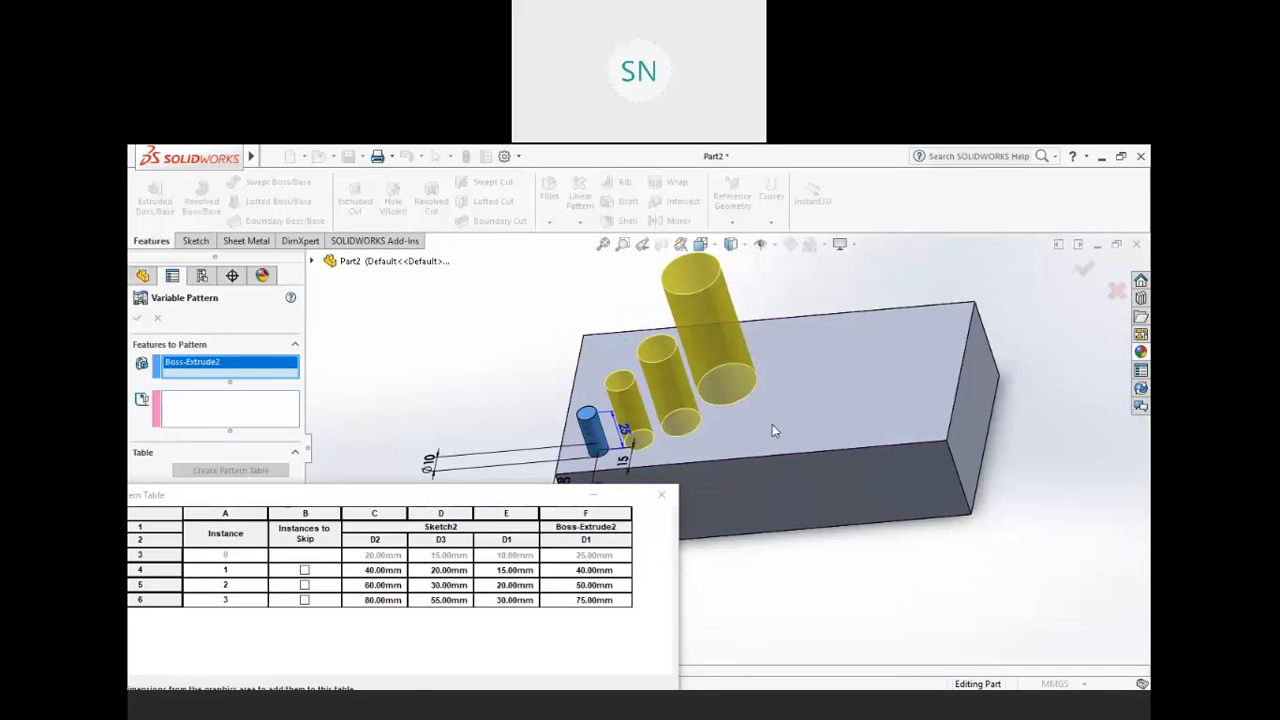
{"action": "left_click", "coordinate": [400, 500]}
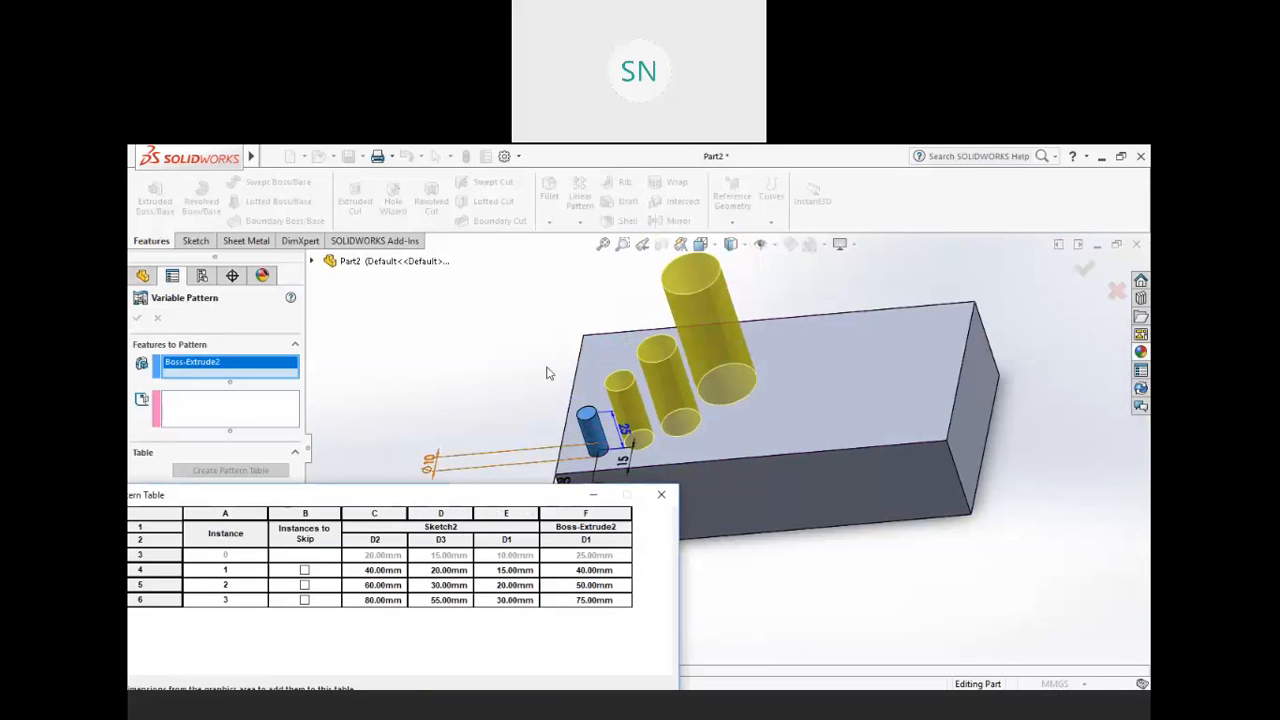
{"action": "left_click_drag", "start_coordinate": [542, 338], "coordinate": [543, 339]}
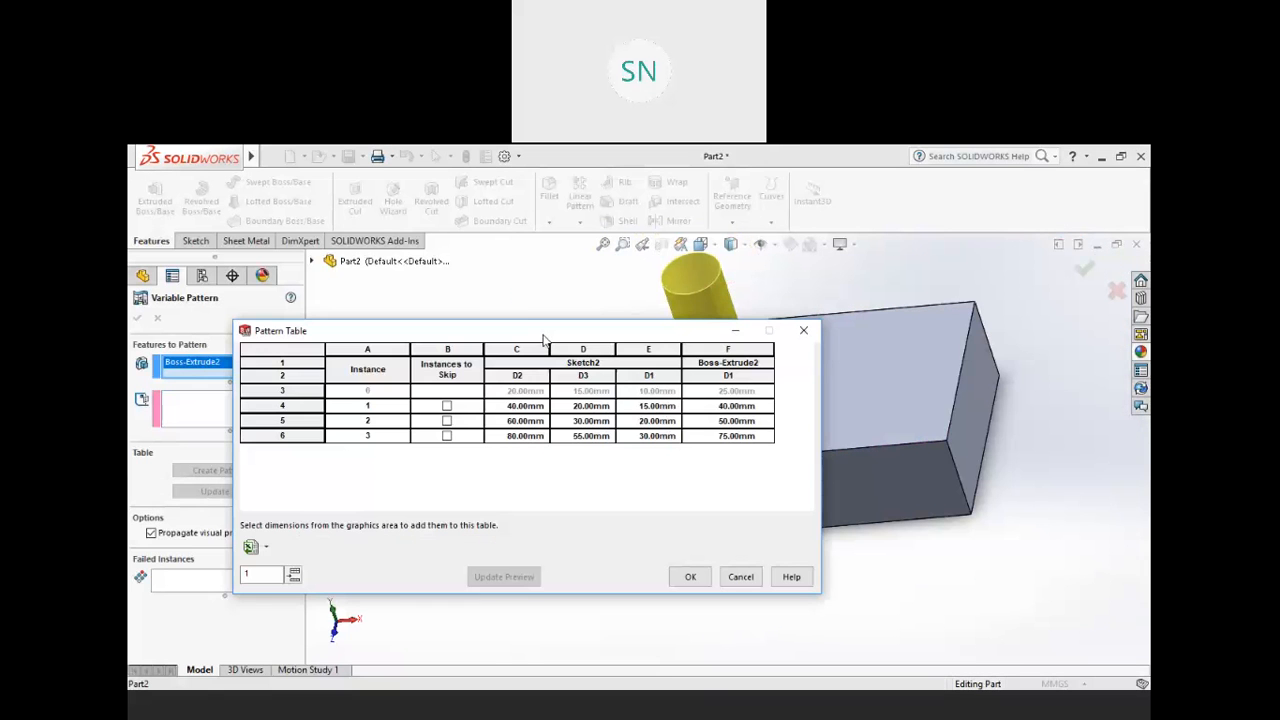
{"action": "left_click", "coordinate": [1017, 305]}
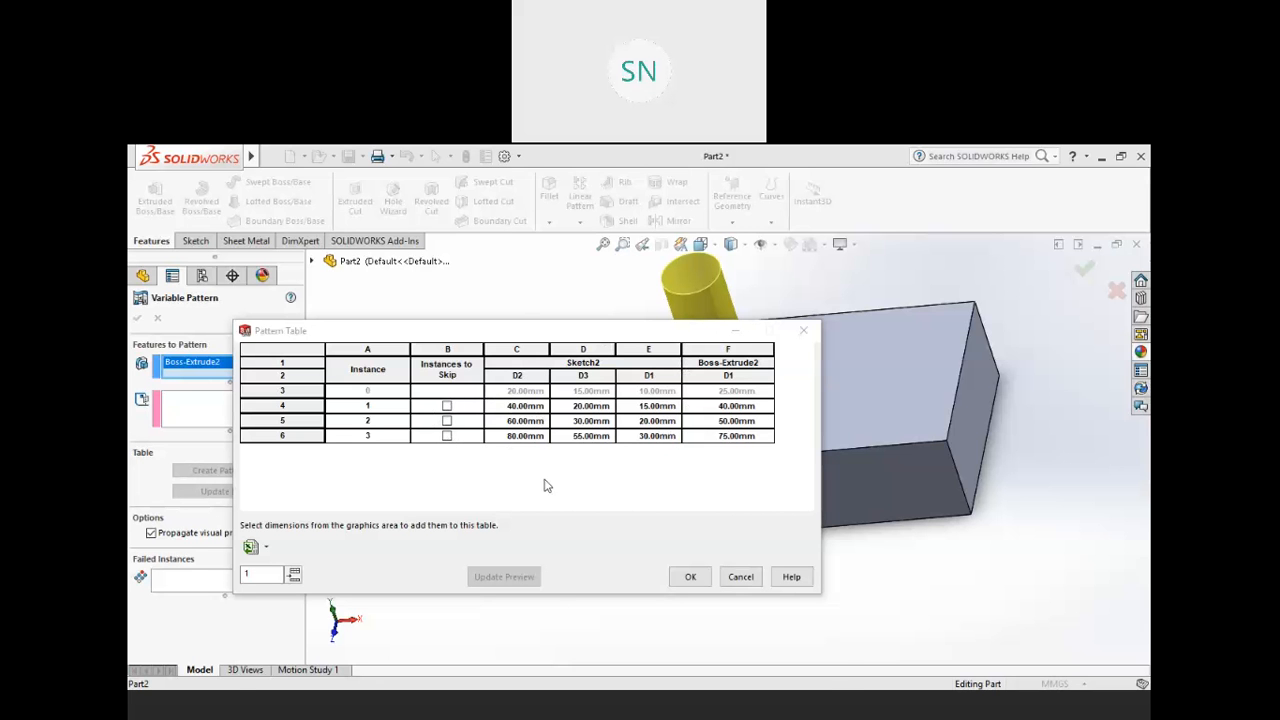
{"action": "left_click_drag", "start_coordinate": [718, 331], "coordinate": [726, 480]}
{"action": "middle_click_drag", "start_coordinate": [720, 388], "coordinate": [735, 489]}
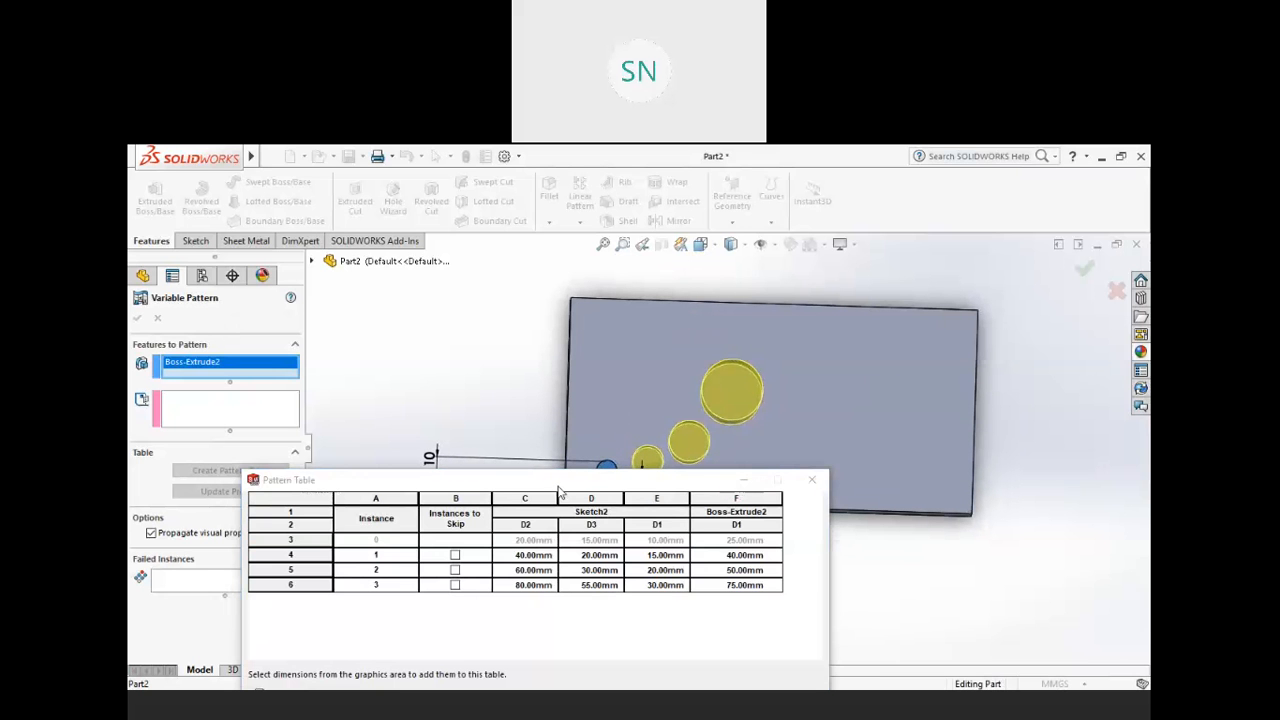
- Try a D2 edge distance of 60 mm for the third instance and update the pattern preview
{"action": "left_click", "coordinate": [517, 345]}
{"action": "double_click", "coordinate": [511, 345]}
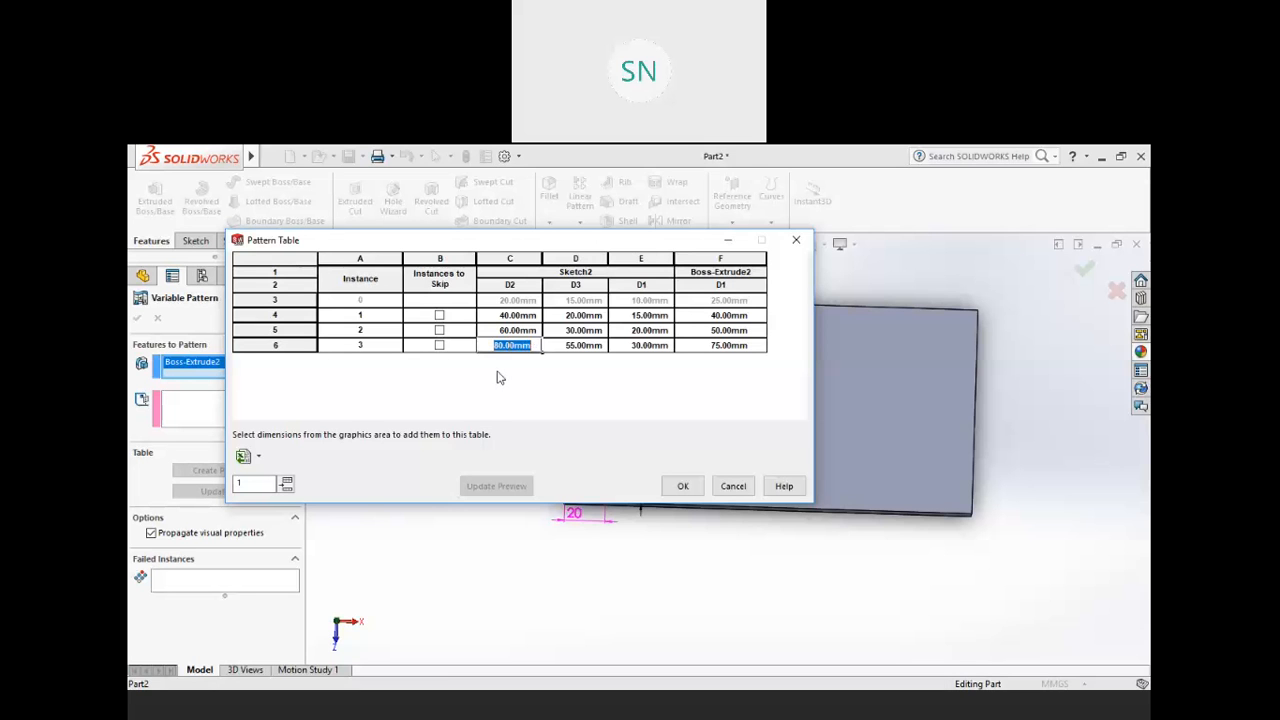
{"action": "type", "text": "50"}
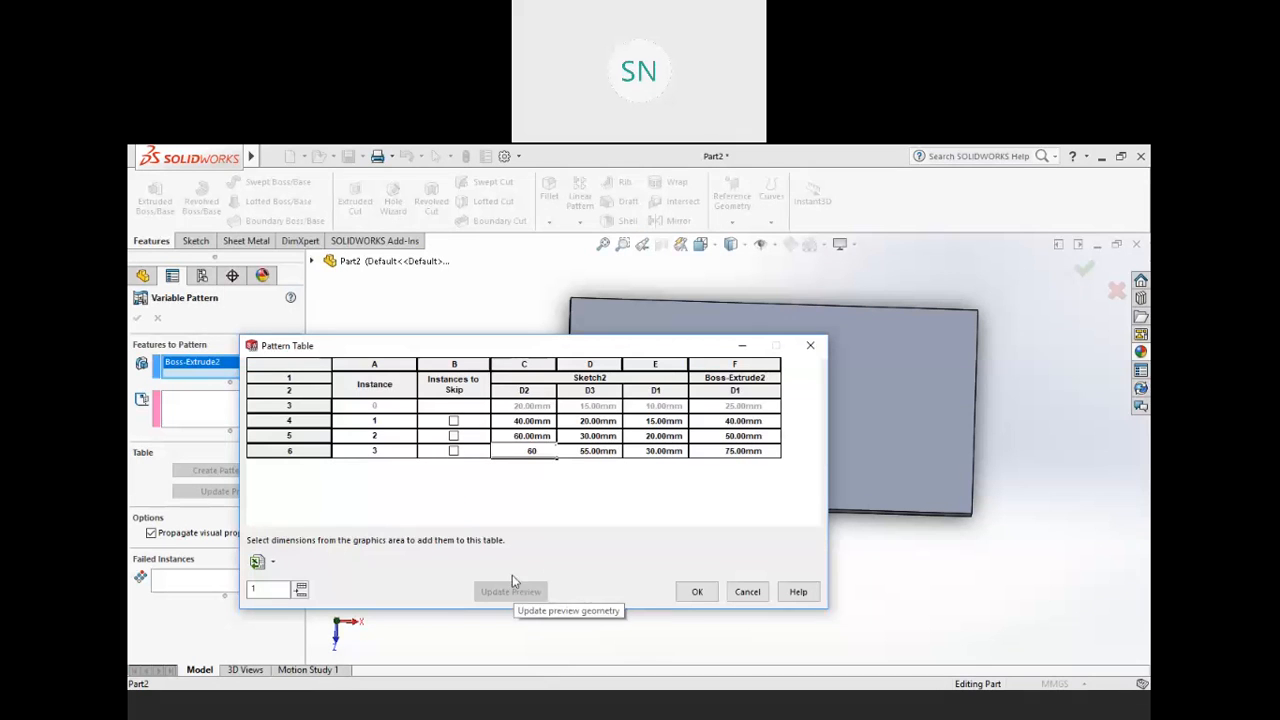
{"action": "left_click", "coordinate": [576, 463]}
{"action": "left_click", "coordinate": [507, 592]}
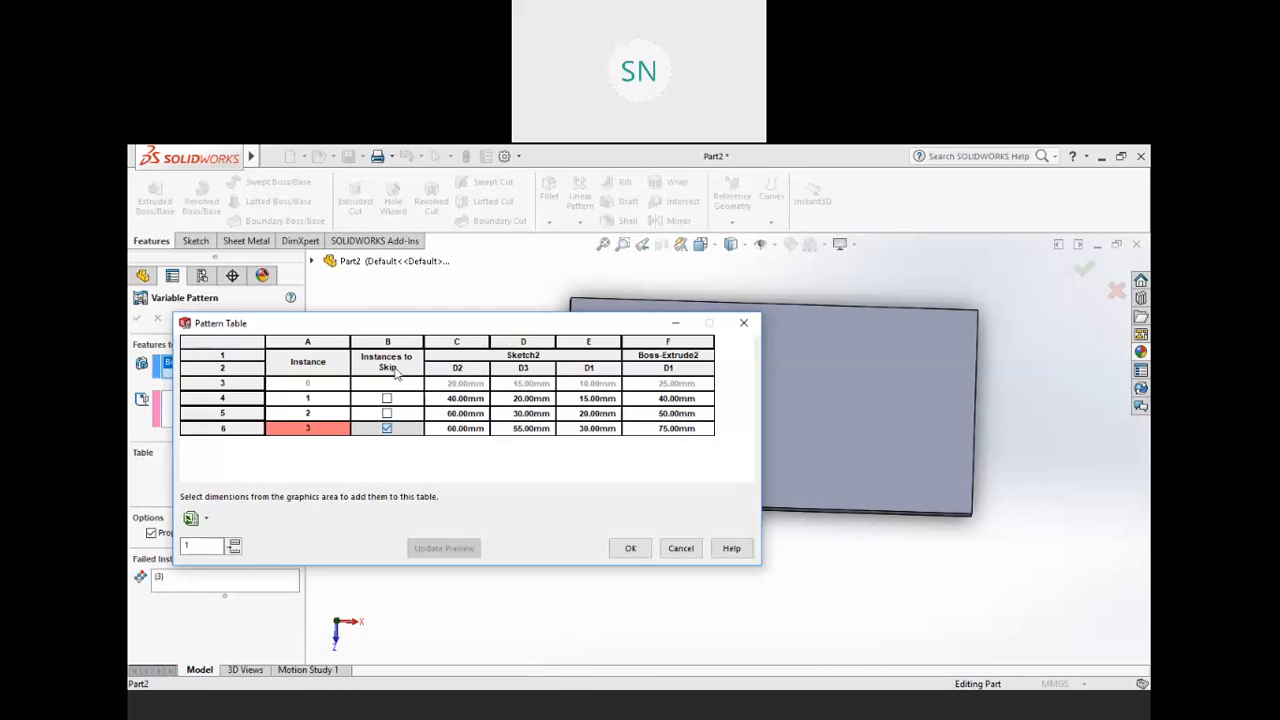
- Try to re-enter 60 mm as the third instance's D2 and clear its skip mark, updating the preview
{"action": "left_click", "coordinate": [476, 430]}
{"action": "double_click", "coordinate": [476, 430]}
{"action": "type", "text": "60"}
{"action": "left_click", "coordinate": [471, 535]}
{"action": "left_click", "coordinate": [386, 428]}
{"action": "left_click", "coordinate": [444, 548]}
{"action": "left_click", "coordinate": [386, 430]}
{"action": "left_click", "coordinate": [430, 548]}
- Set the third instance's D2 edge distance back to 80 mm and update the pattern preview
{"action": "double_click", "coordinate": [458, 429]}
{"action": "type", "text": "80"}
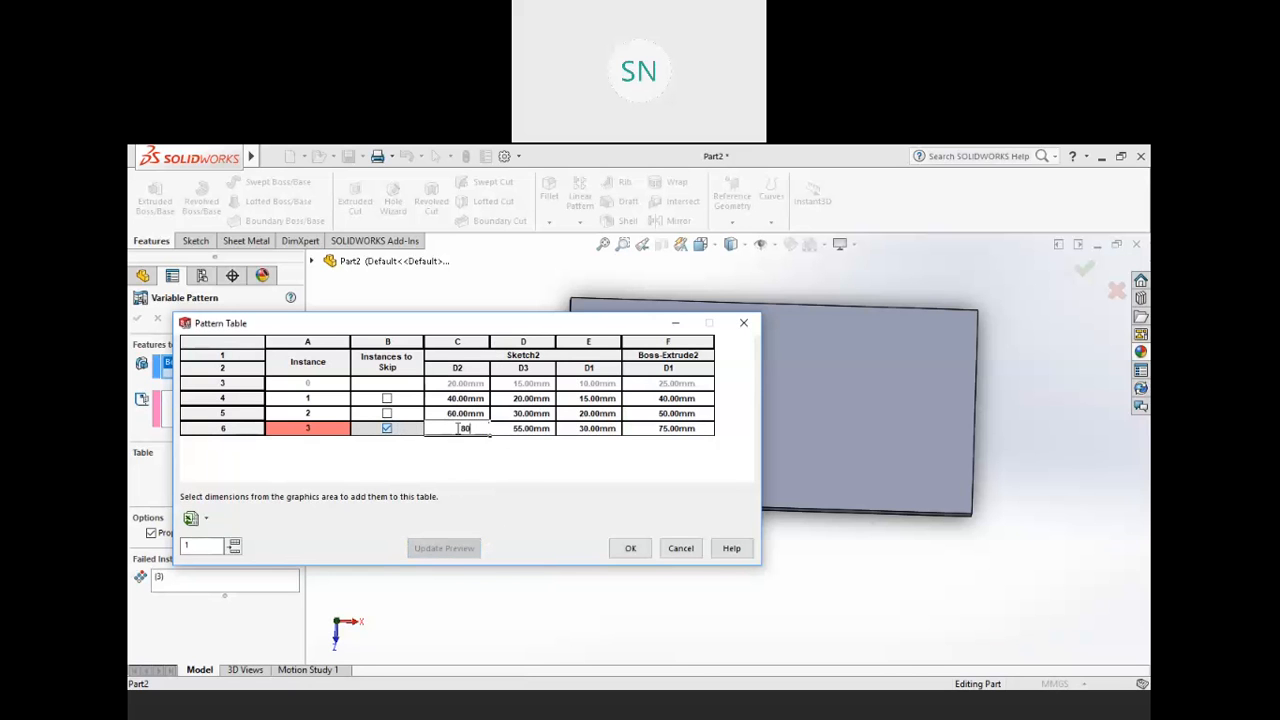
{"action": "left_click", "coordinate": [473, 477]}
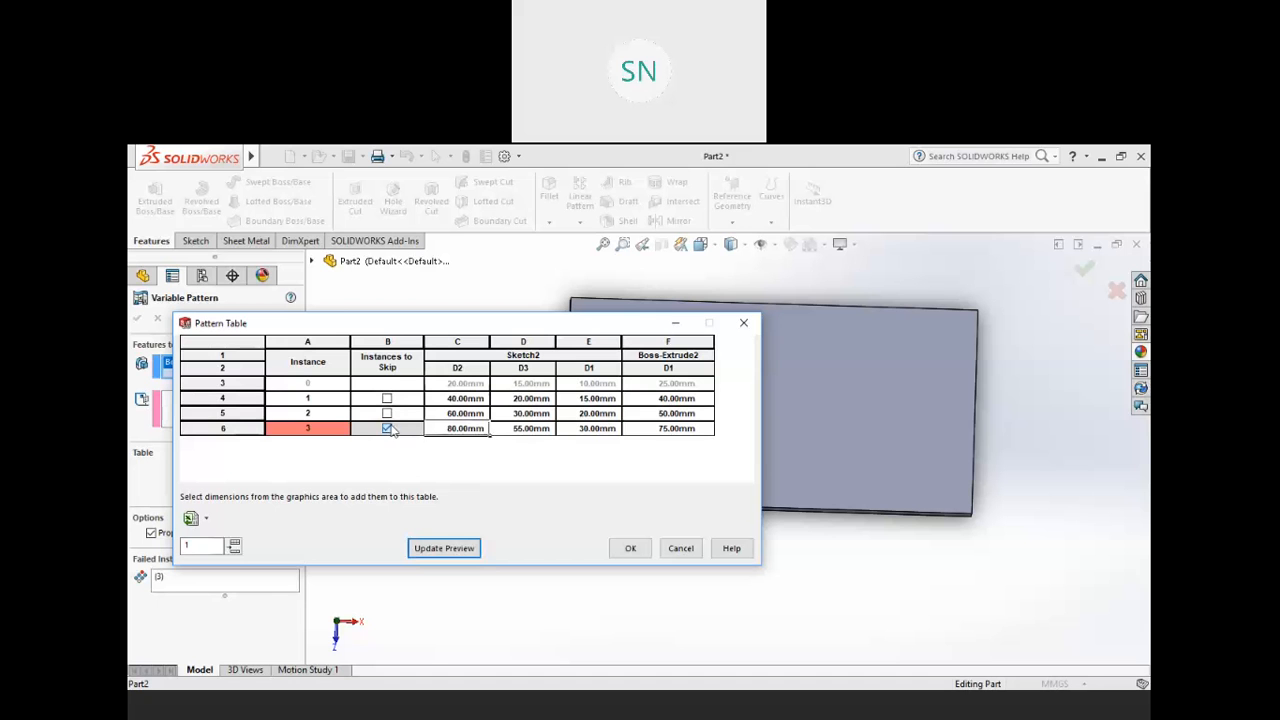
{"action": "left_click", "coordinate": [444, 548]}
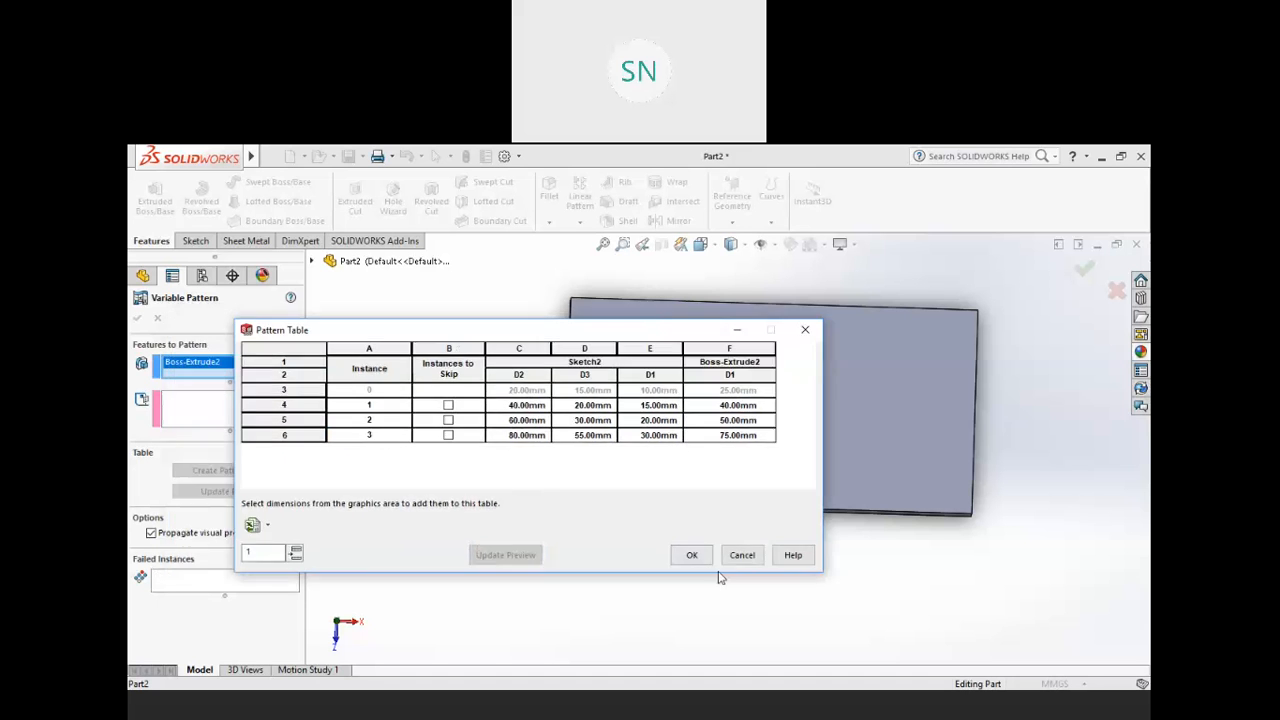
- Accept the pattern table and create the variable pattern of cylinders on the block
{"action": "left_click", "coordinate": [689, 554]}
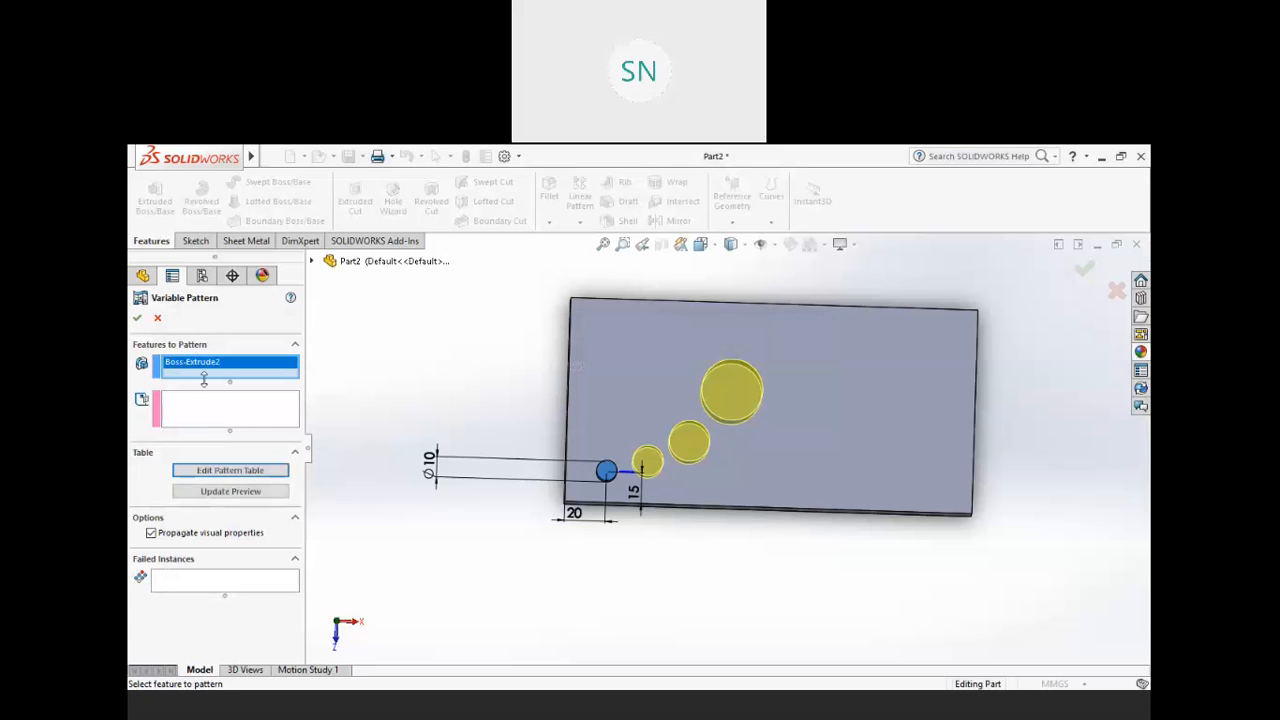
{"action": "left_click", "coordinate": [137, 318]}
{"action": "middle_click_drag", "start_coordinate": [697, 510], "coordinate": [761, 520]}
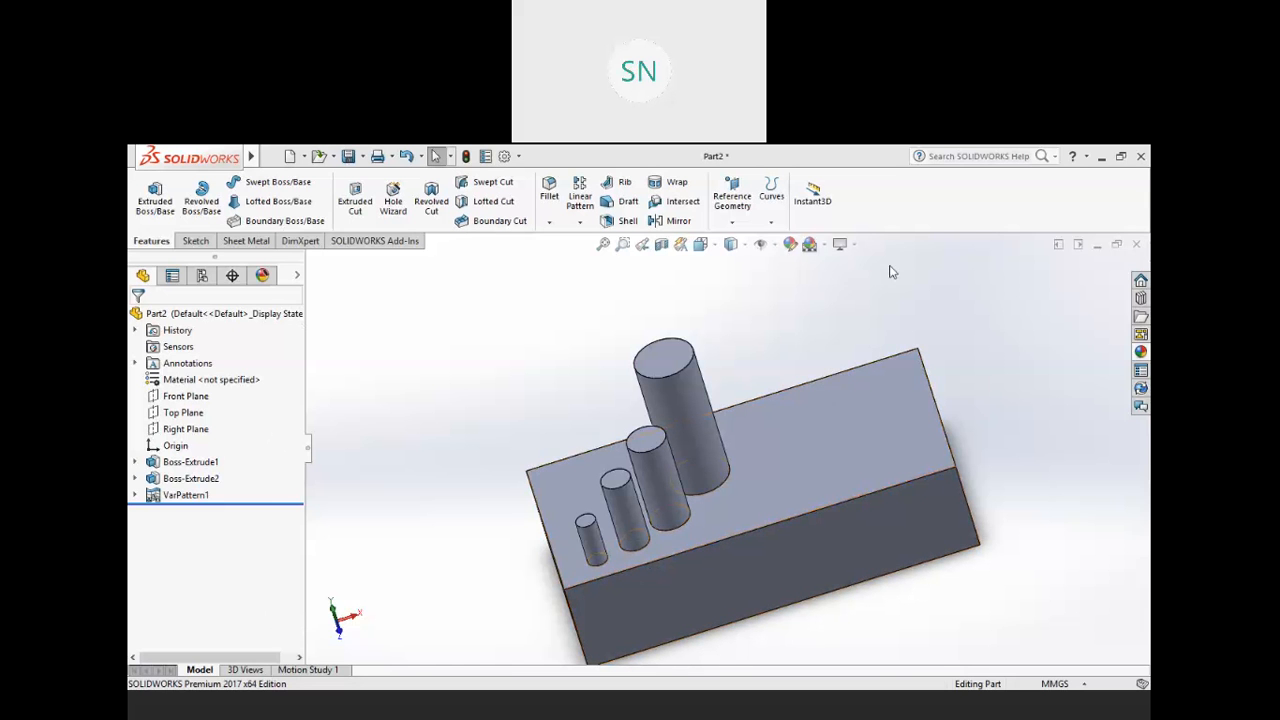
- Delete the cylinder boss together with its absorbed sketch and the dependent variable pattern, leaving only the block
{"action": "middle_click_drag", "start_coordinate": [803, 453], "coordinate": [793, 450]}
{"action": "left_click", "coordinate": [200, 496]}
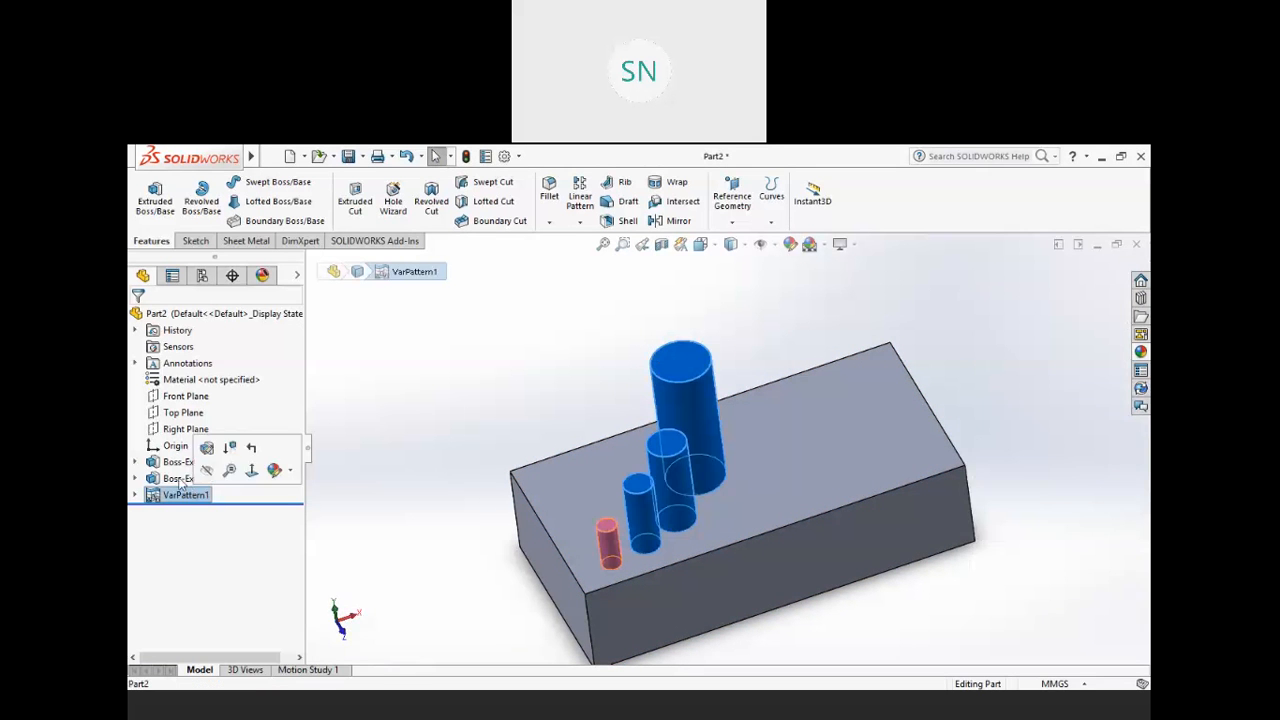
{"action": "right_click", "coordinate": [195, 494]}
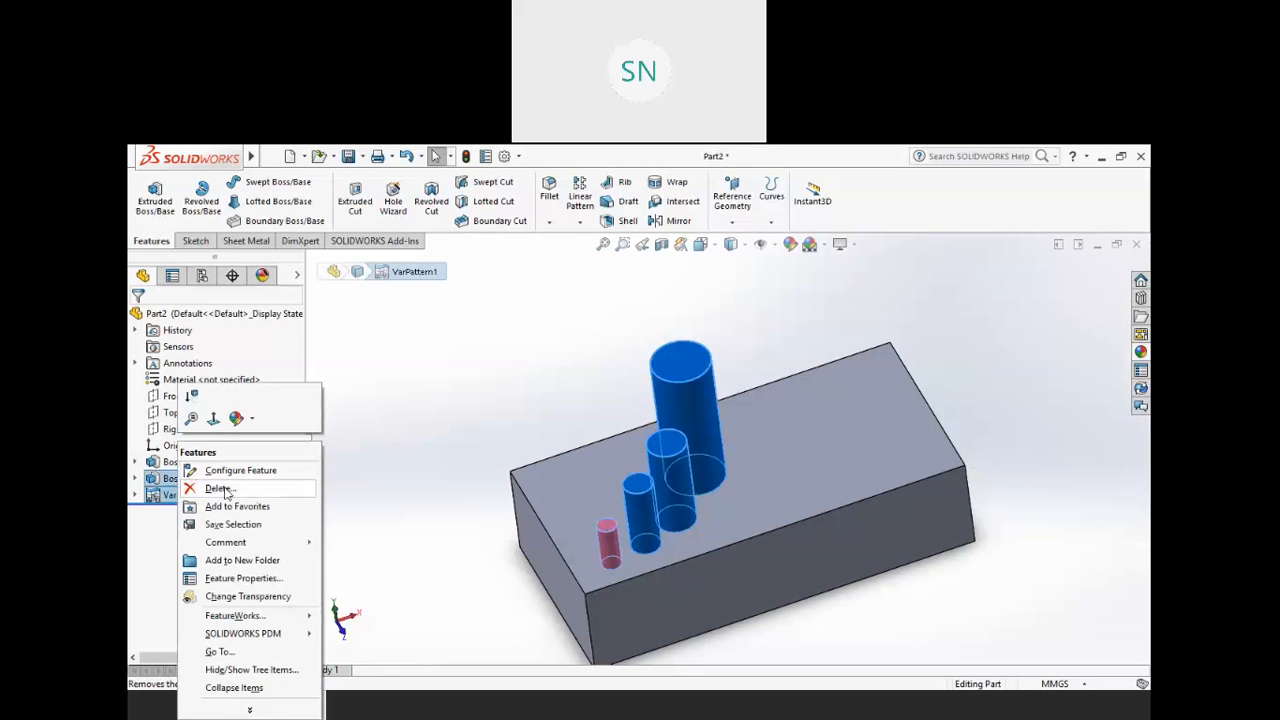
{"action": "left_click", "coordinate": [219, 488]}
{"action": "left_click", "coordinate": [505, 451]}
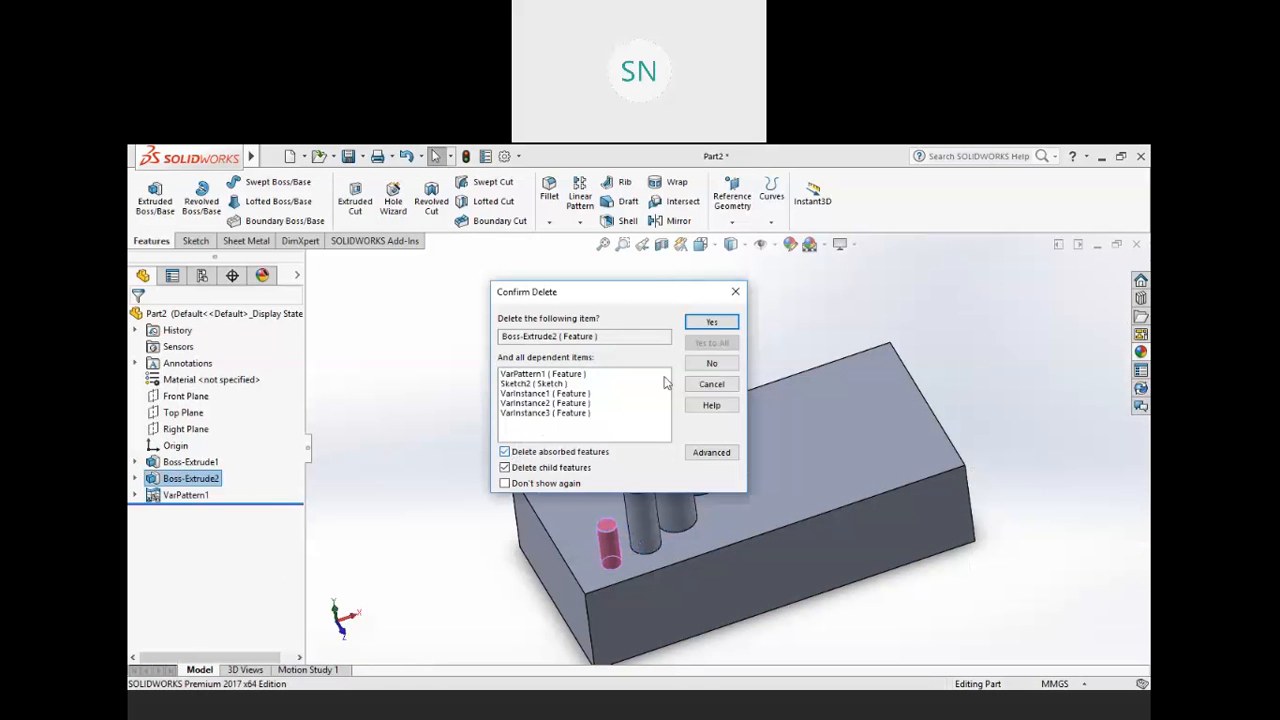
{"action": "left_click", "coordinate": [718, 325]}
{"action": "middle_click_drag", "start_coordinate": [601, 404], "coordinate": [766, 509]}
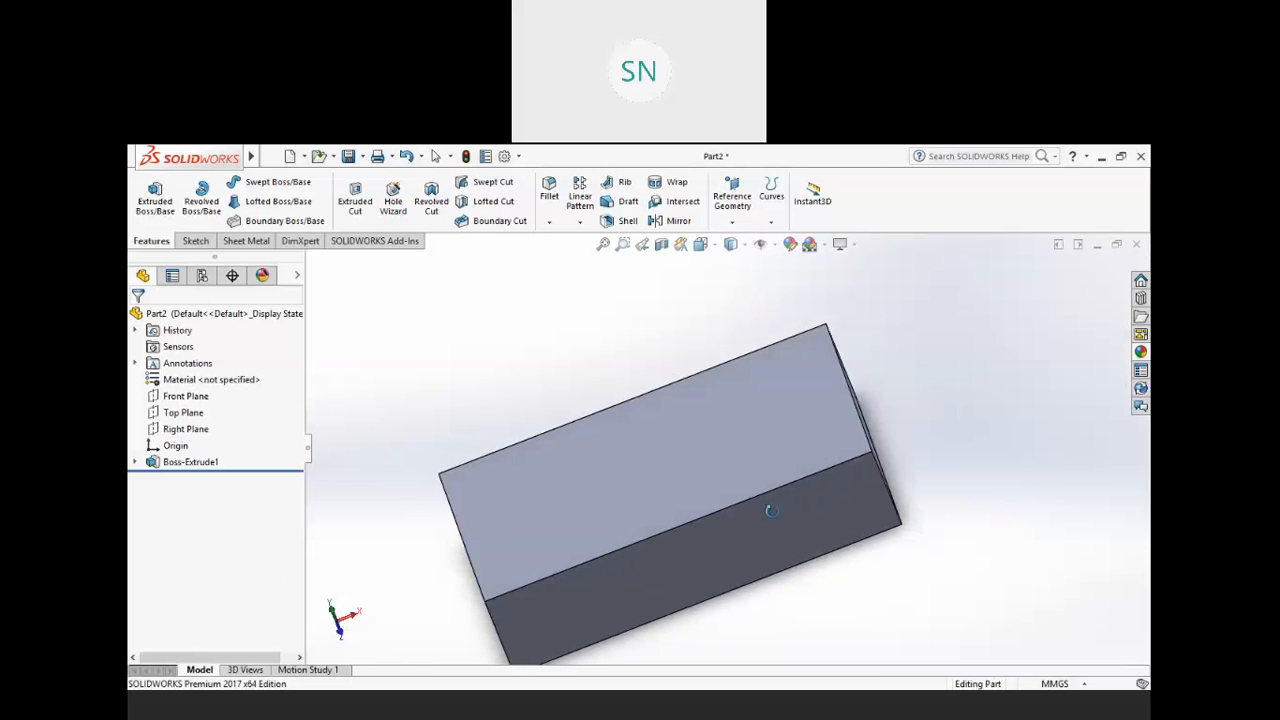
- Start an extruded cut on the block's top face and sketch a circle about 11 mm in diameter centred on the origin
{"action": "left_click", "coordinate": [155, 197]}
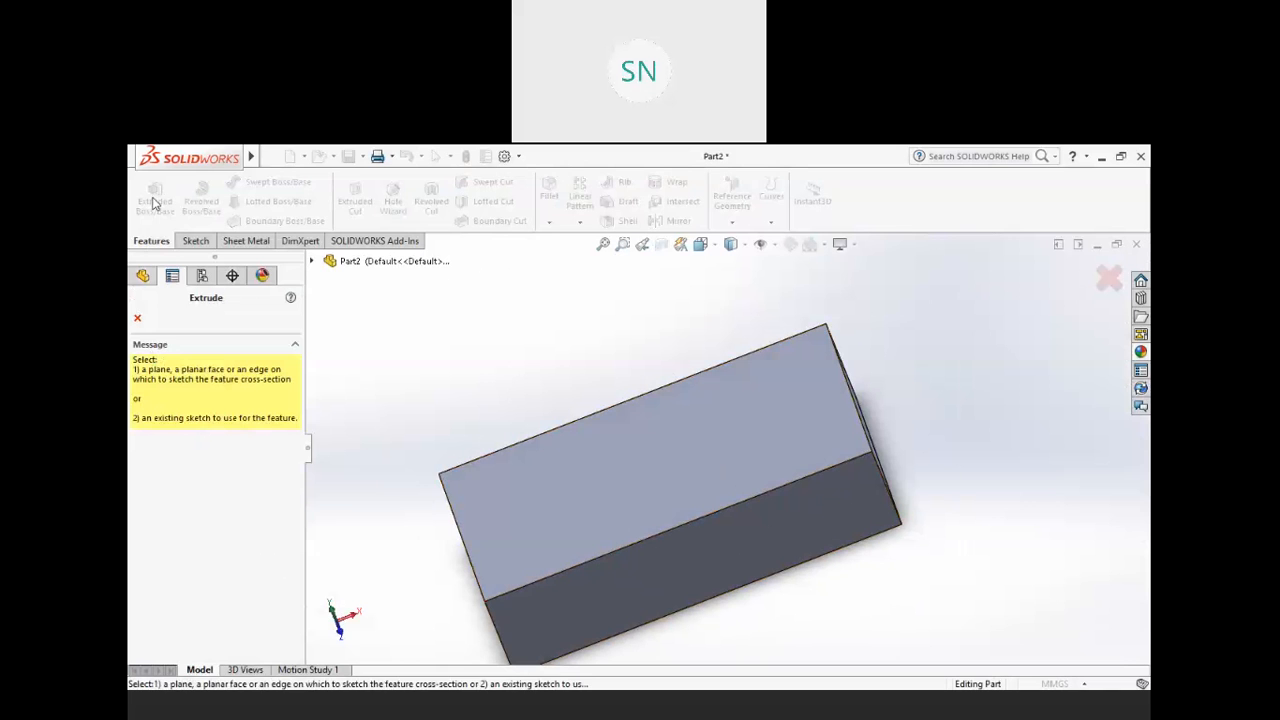
{"action": "left_click", "coordinate": [137, 317]}
{"action": "left_click", "coordinate": [355, 200]}
{"action": "left_click", "coordinate": [633, 452]}
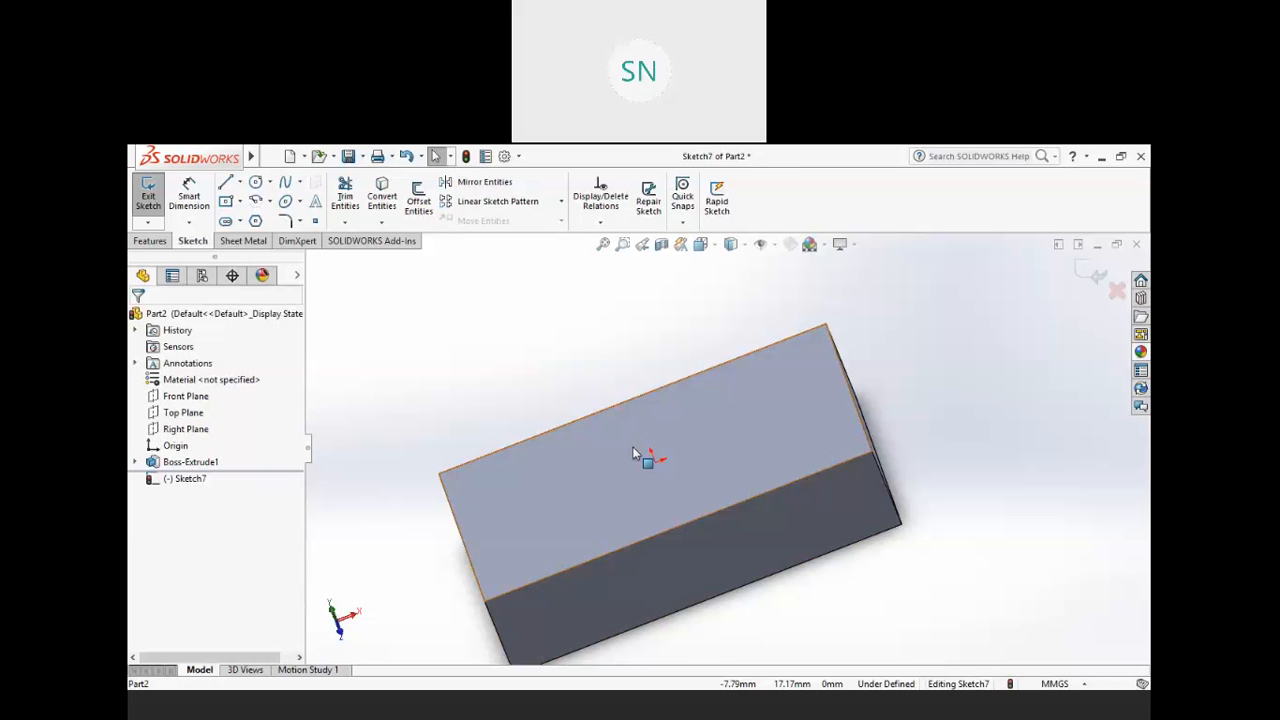
{"action": "scroll", "coordinate": [610, 449], "scroll_direction": "up", "scroll_amount": 2}
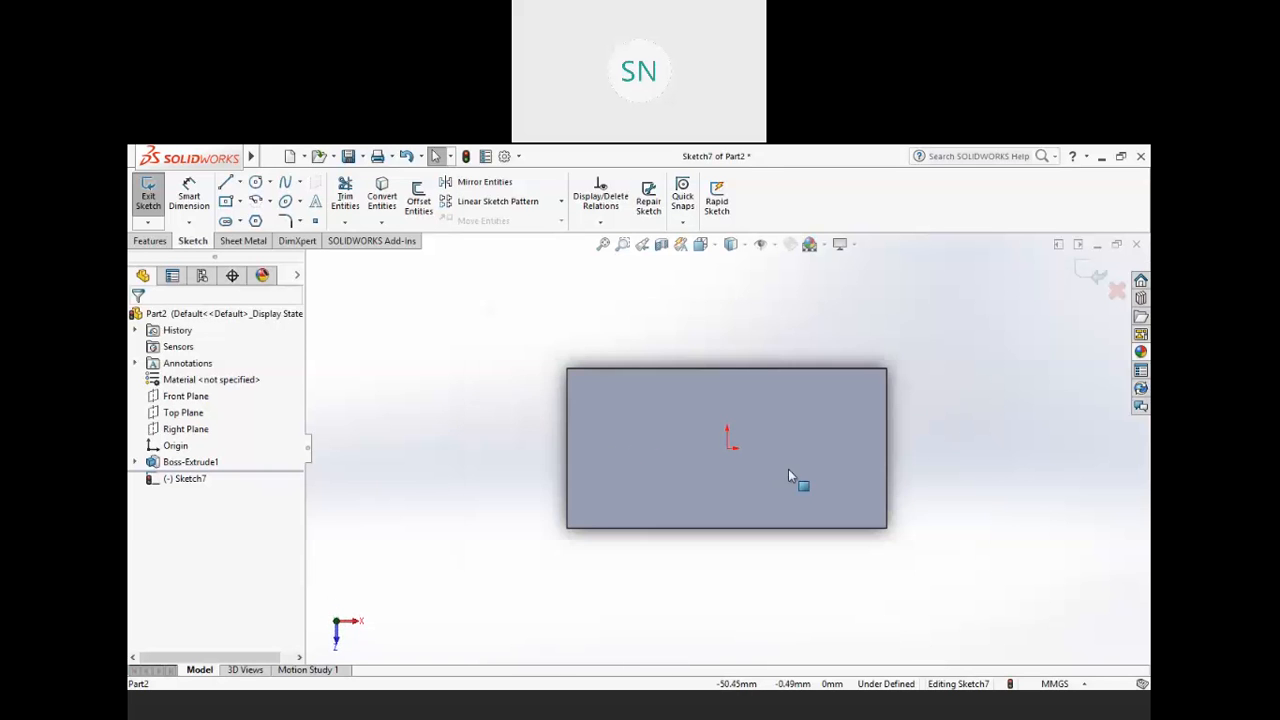
{"action": "scroll", "coordinate": [778, 476], "scroll_direction": "down", "scroll_amount": 2}
{"action": "scroll", "coordinate": [775, 425], "scroll_direction": "down", "scroll_amount": 1}
{"action": "left_click", "coordinate": [256, 183]}
{"action": "scroll", "coordinate": [682, 440], "scroll_direction": "down", "scroll_amount": 3}
{"action": "left_click", "coordinate": [689, 459]}
{"action": "left_click", "coordinate": [695, 482]}
- Dimension the circle's diameter and set it to 5 mm
{"action": "right_click", "coordinate": [590, 389]}
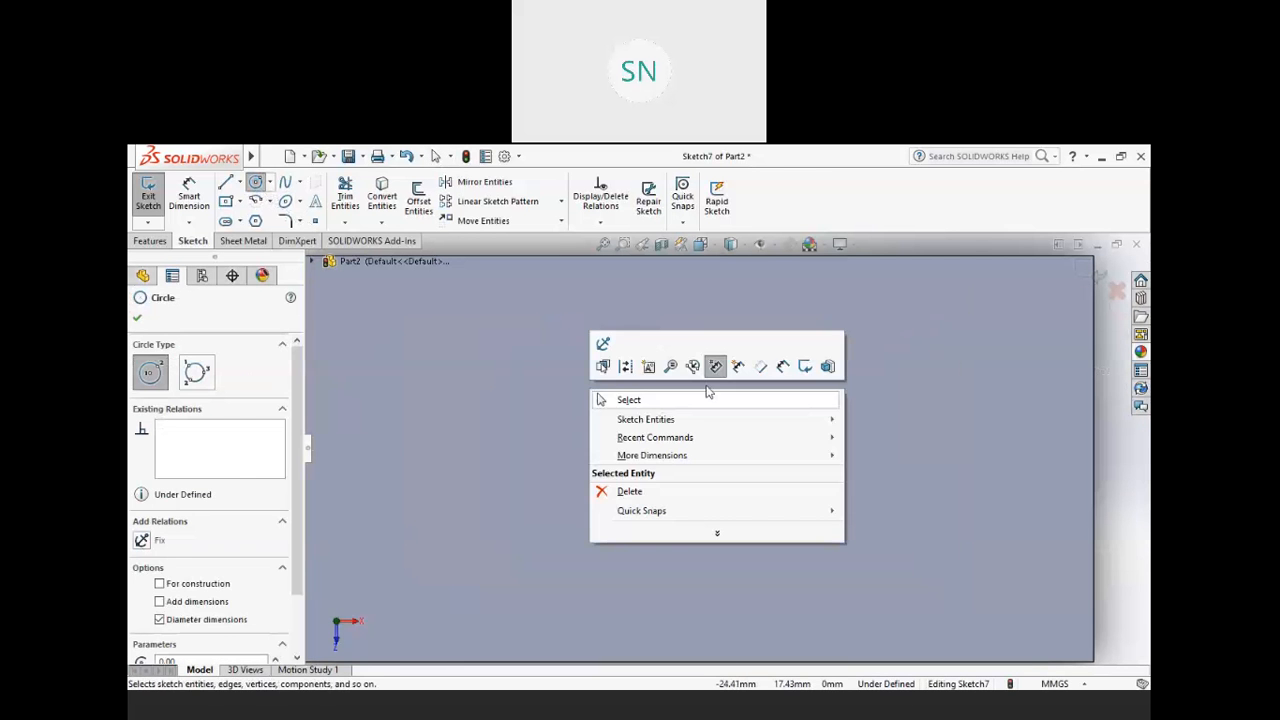
{"action": "left_click", "coordinate": [783, 367]}
{"action": "left_click", "coordinate": [706, 450]}
{"action": "left_click", "coordinate": [797, 485]}
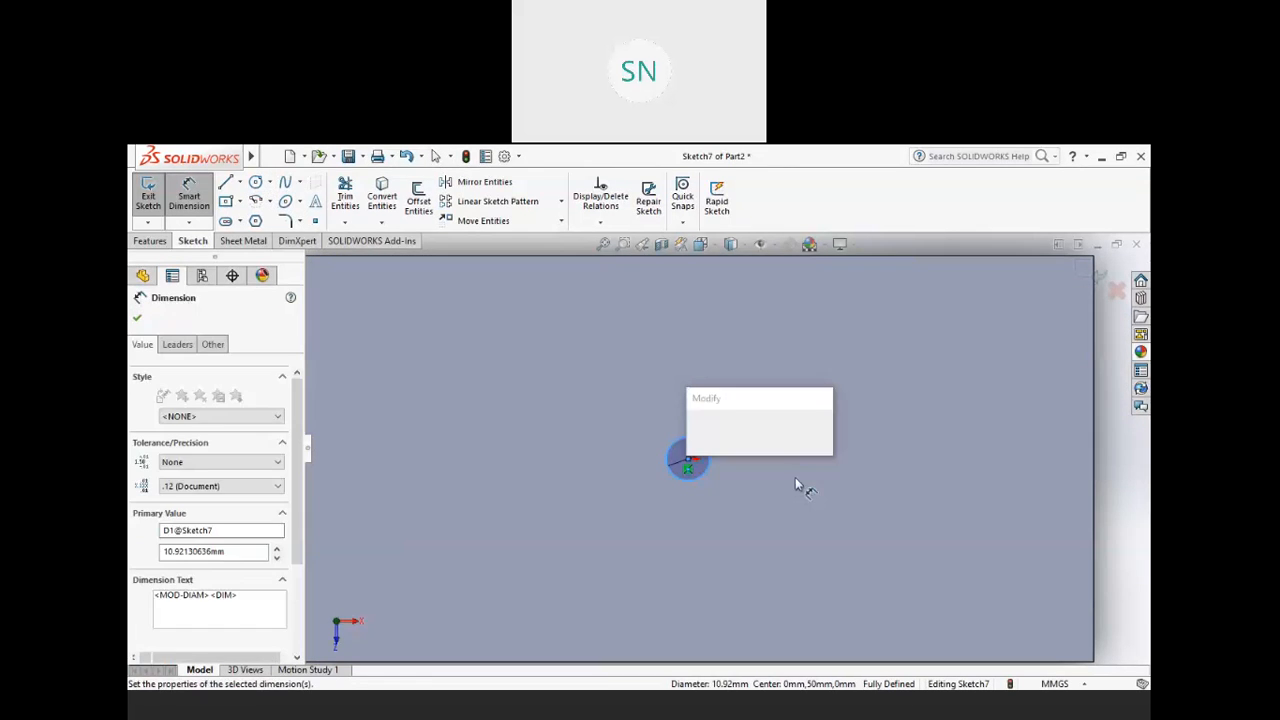
{"action": "type", "text": "5"}
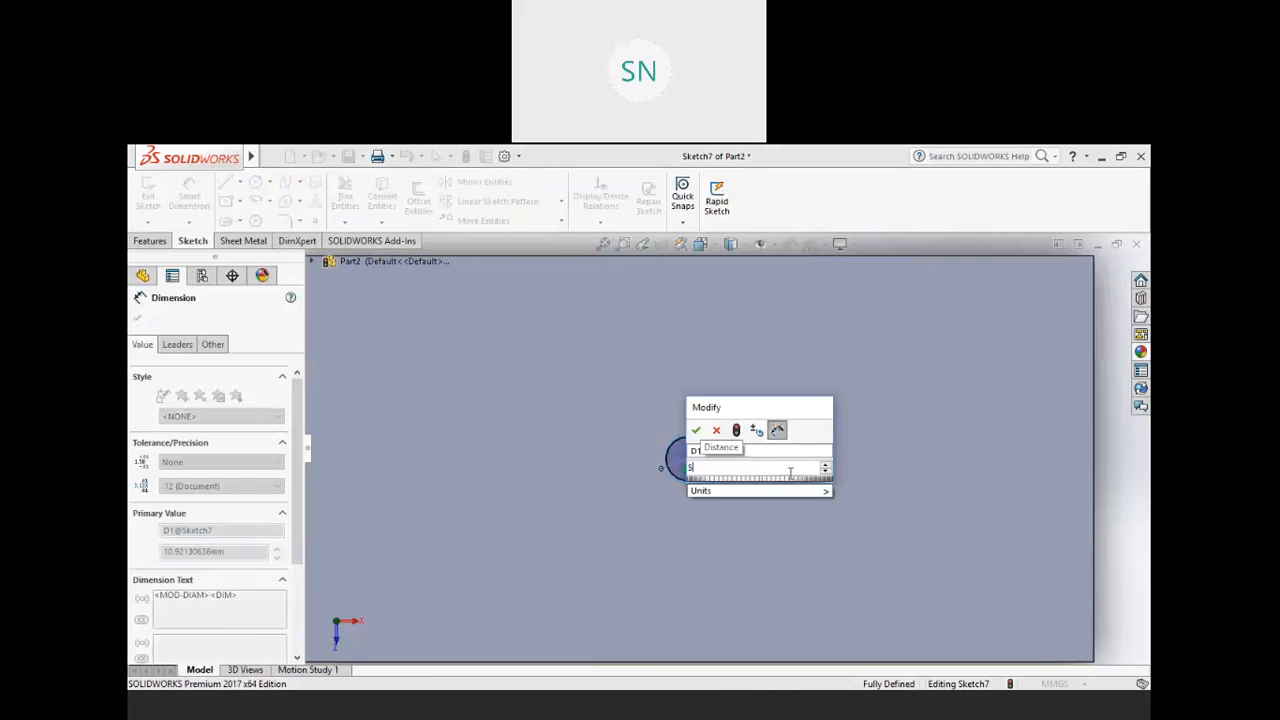
{"action": "key", "text": "Return"}
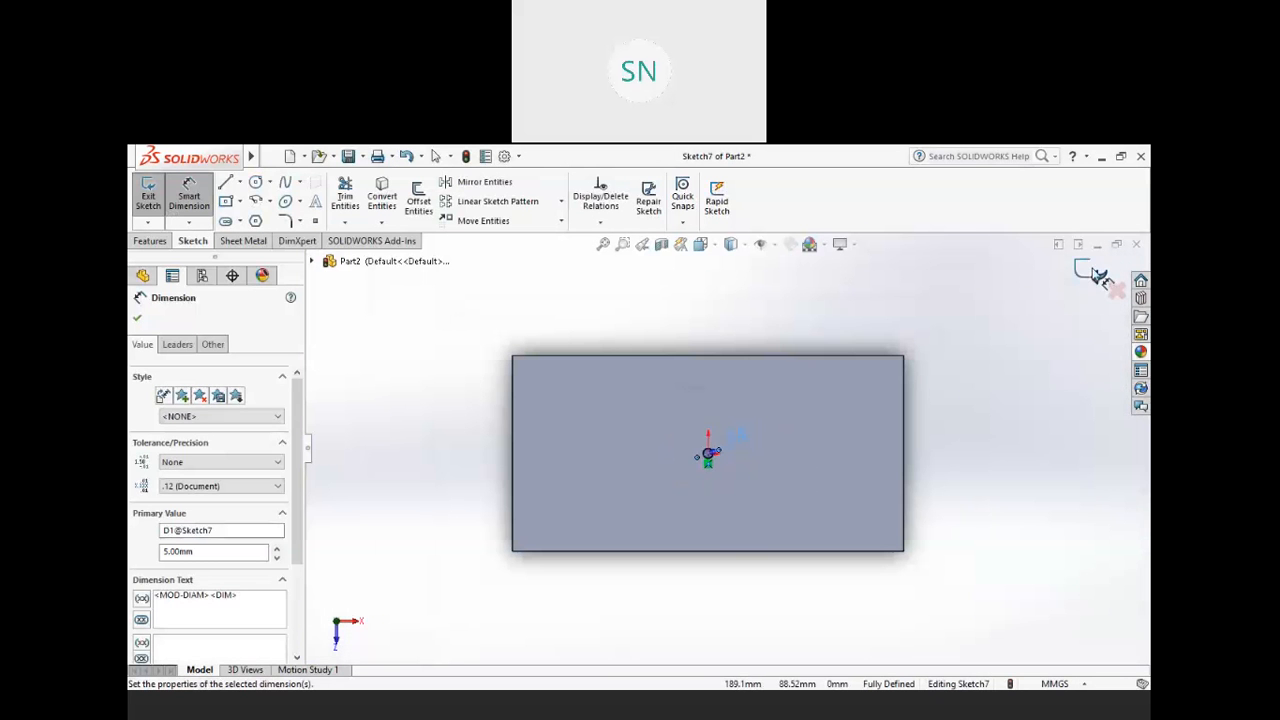
- Finish the circle sketch and cut it through the block with the Through All end condition
{"action": "left_click", "coordinate": [1095, 276]}
{"action": "middle_click_drag", "start_coordinate": [806, 486], "coordinate": [789, 350]}
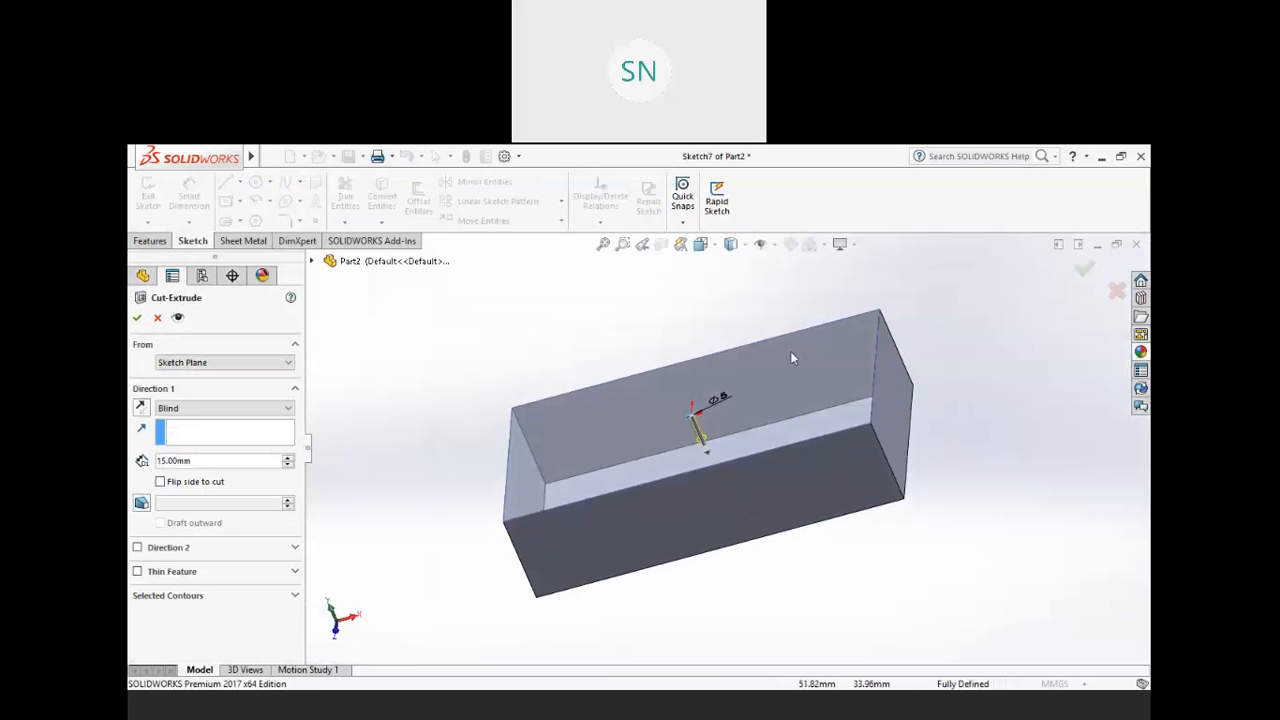
{"action": "left_click", "coordinate": [210, 408]}
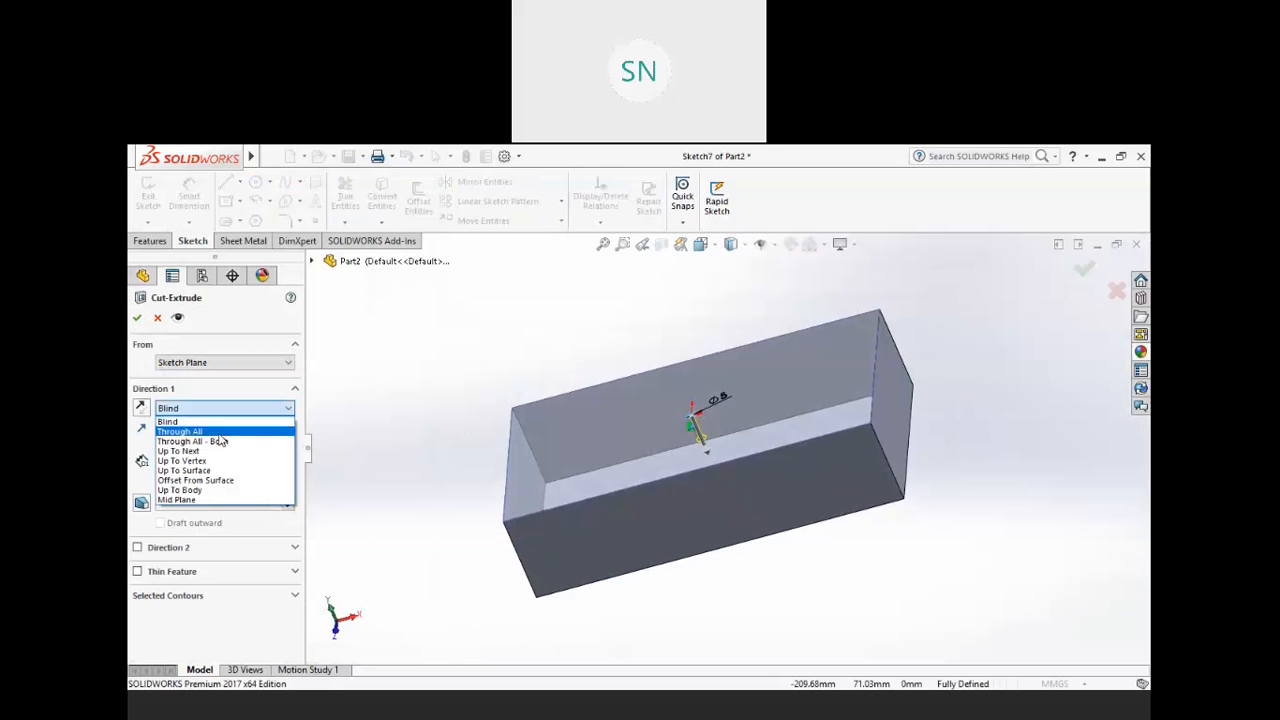
{"action": "left_click", "coordinate": [195, 433]}
{"action": "left_click", "coordinate": [137, 317]}
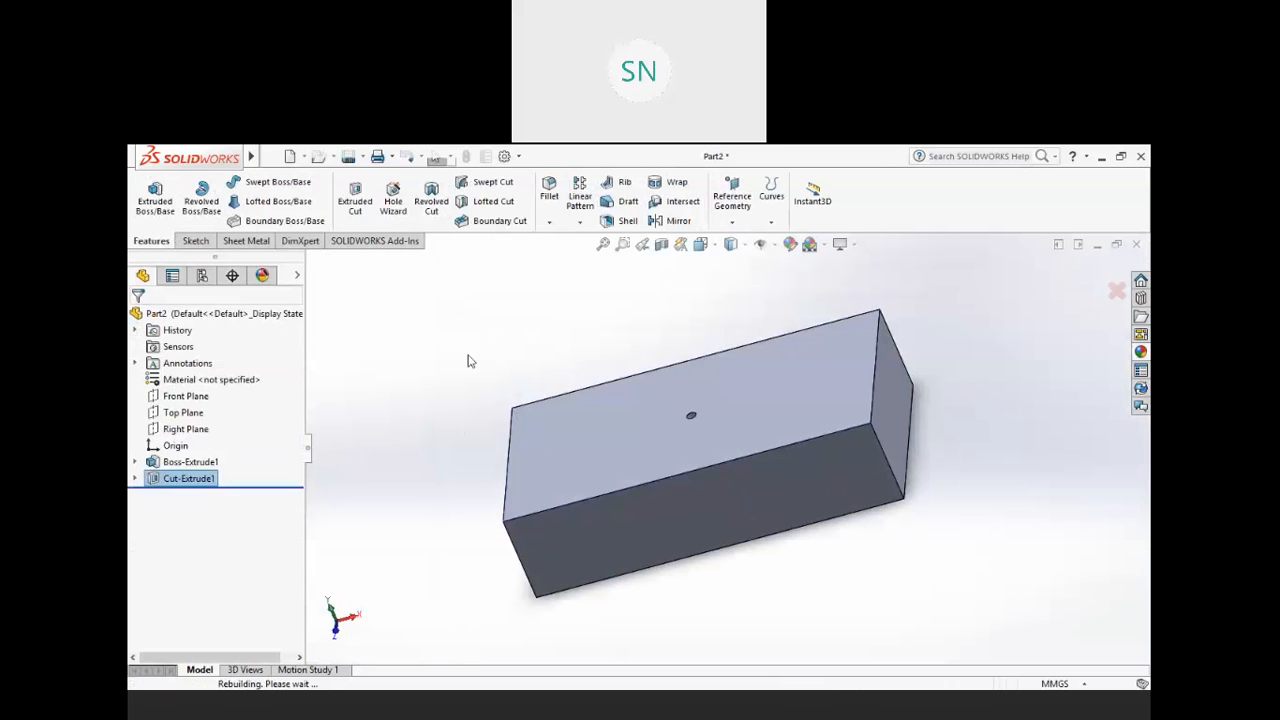
- Open a new sketch on the block's top face and view it face-on
{"action": "scroll", "coordinate": [755, 390], "scroll_direction": "down", "scroll_amount": 4}
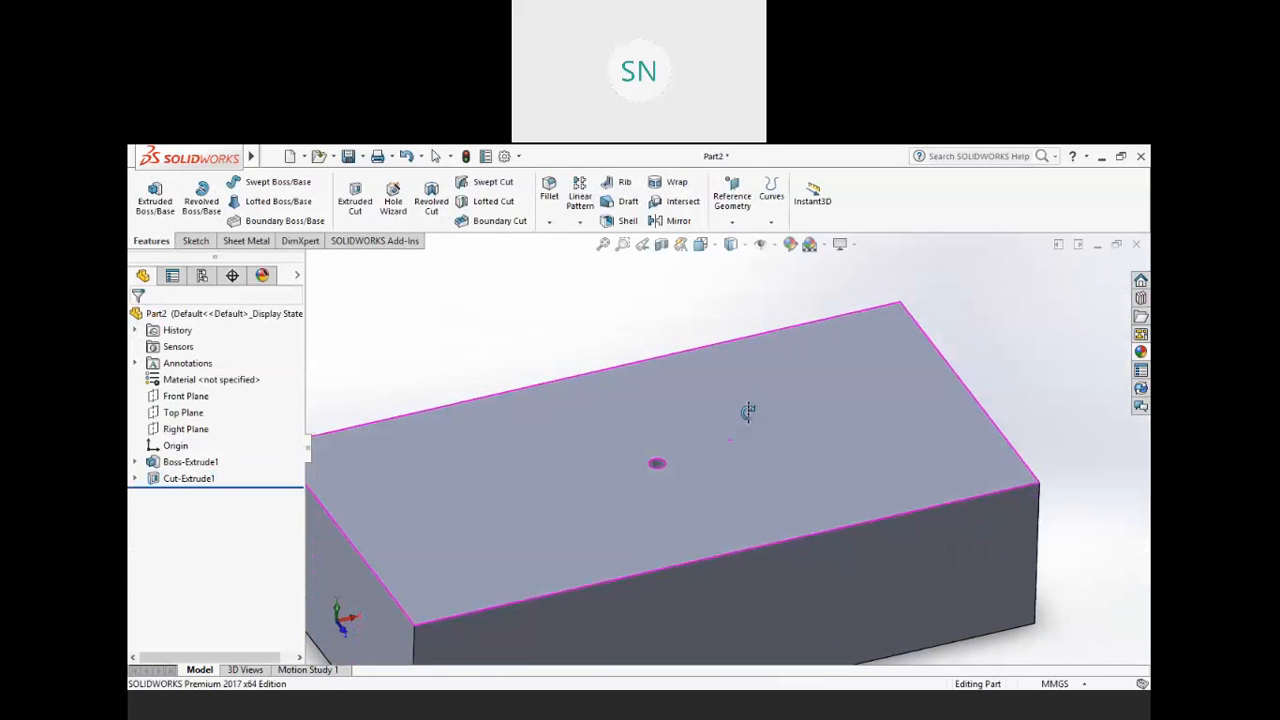
{"action": "middle_click_drag", "start_coordinate": [748, 412], "coordinate": [731, 437]}
{"action": "left_click", "coordinate": [195, 240]}
{"action": "left_click", "coordinate": [148, 192]}
{"action": "left_click", "coordinate": [520, 455]}
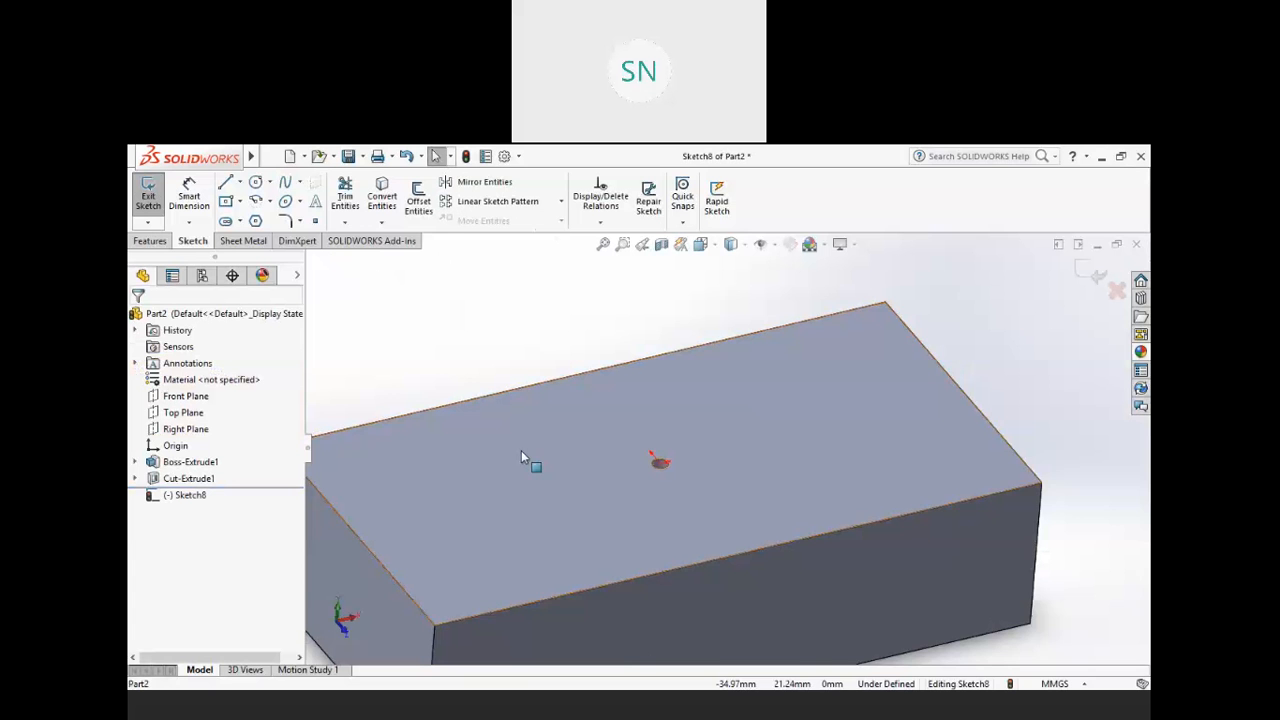
{"action": "key", "text": "ctrl+8"}
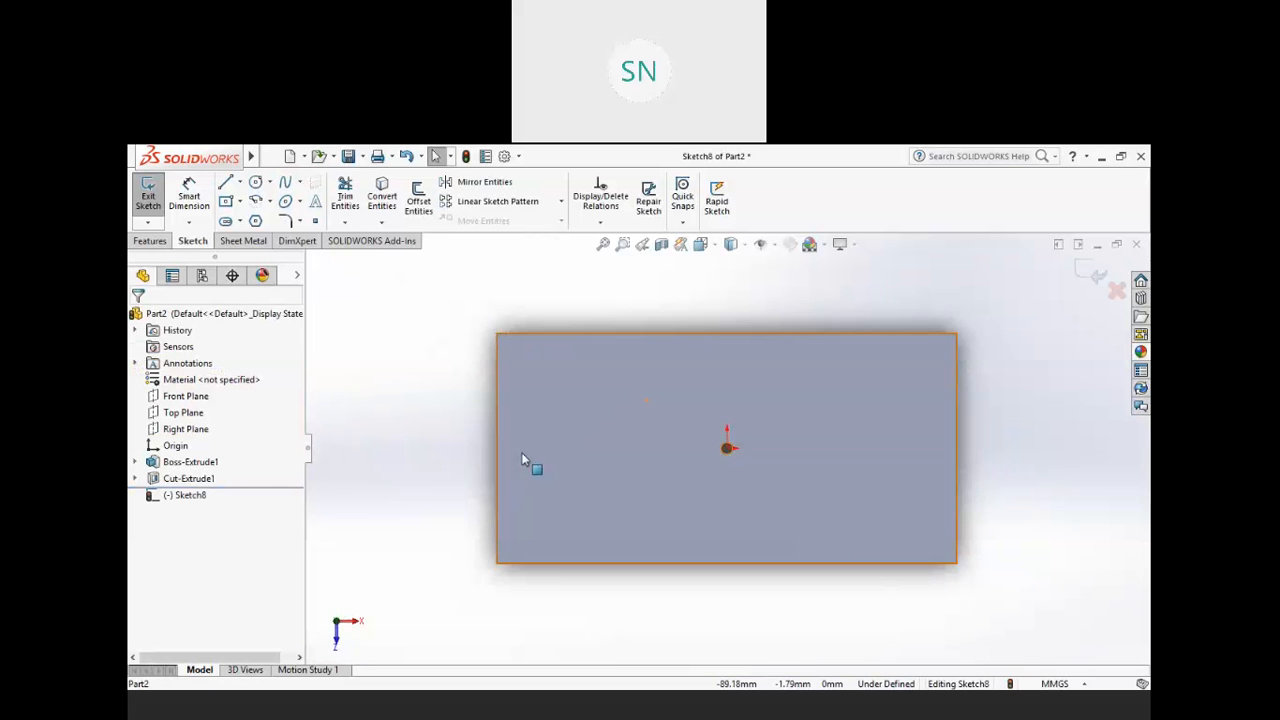
- Sketch a hexagon centred on the origin of the block's top face, with an inscribed circle about 95 mm in diameter, and exit the sketch
{"action": "scroll", "coordinate": [545, 458], "scroll_direction": "up", "scroll_amount": 1}
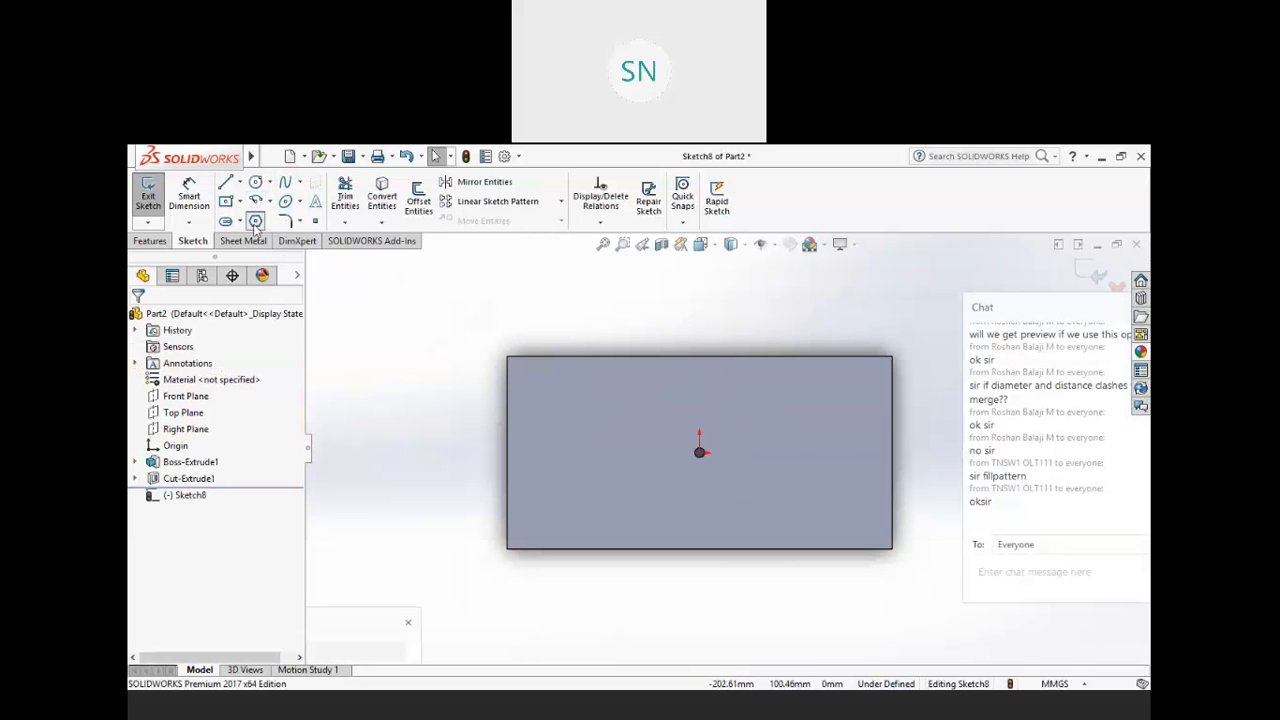
{"action": "left_click", "coordinate": [255, 220]}
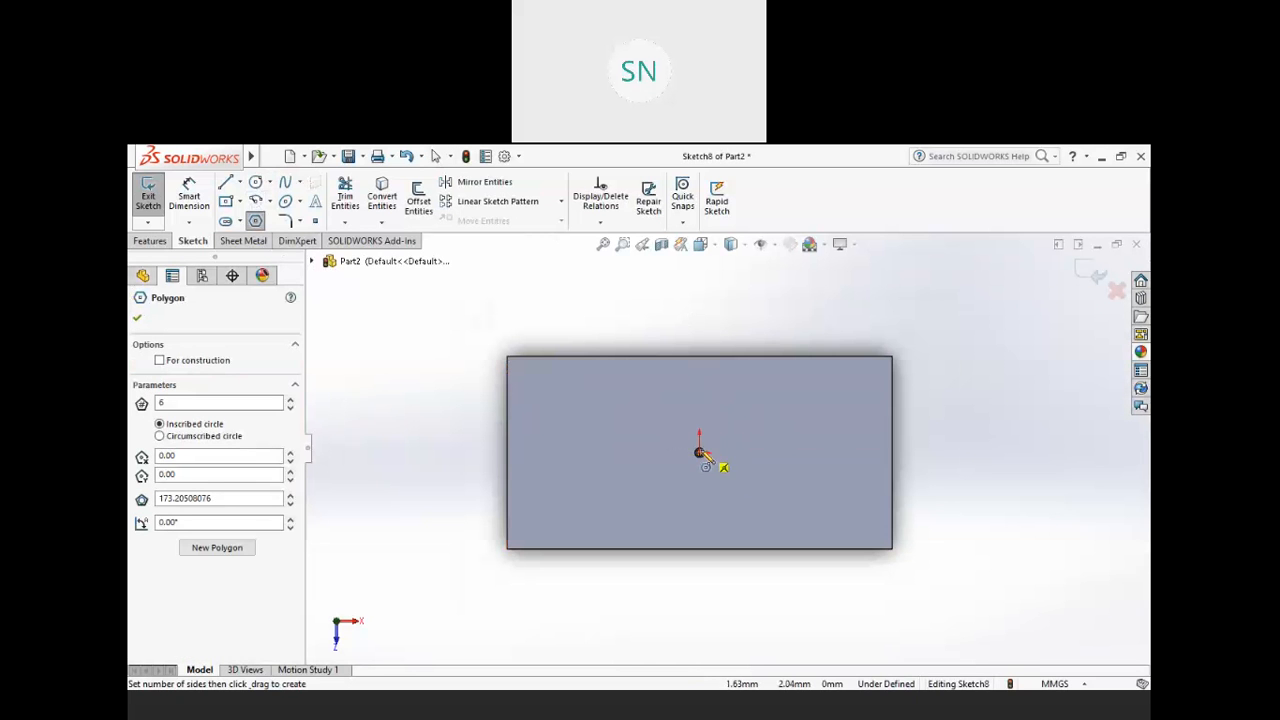
{"action": "left_click_drag", "start_coordinate": [700, 453], "coordinate": [808, 463]}
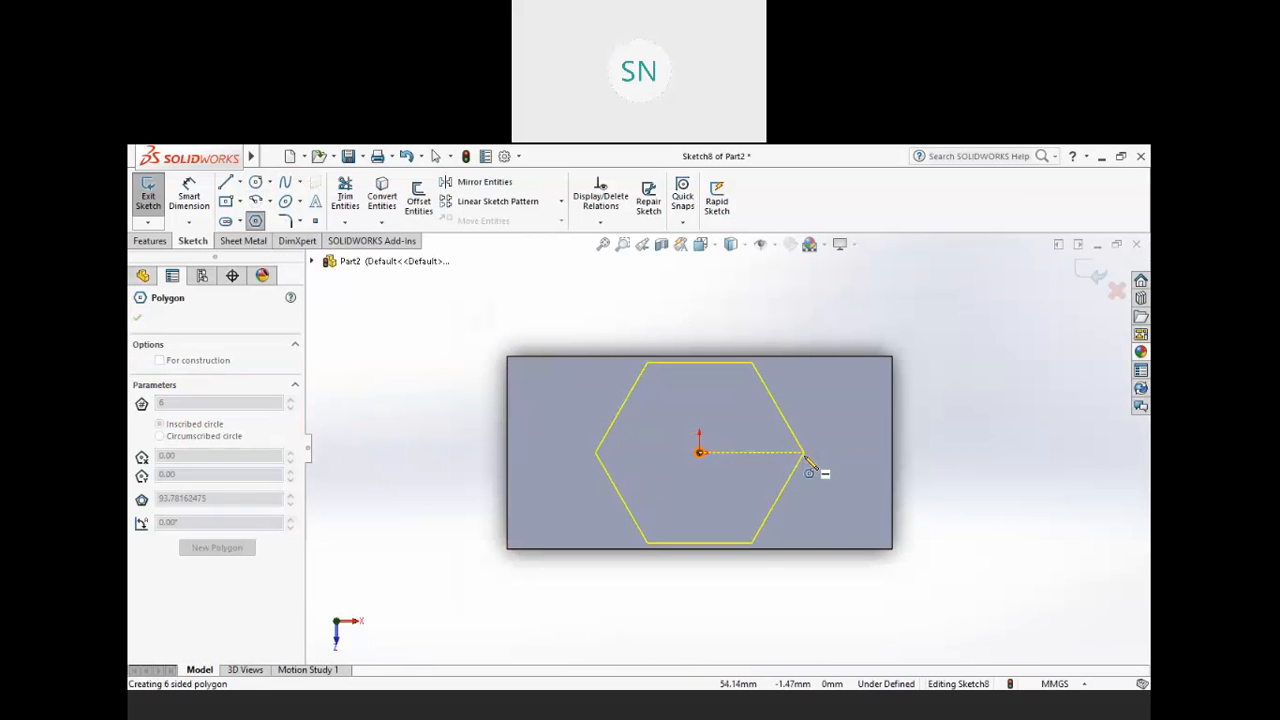
{"action": "left_click_drag", "start_coordinate": [808, 463], "coordinate": [810, 465]}
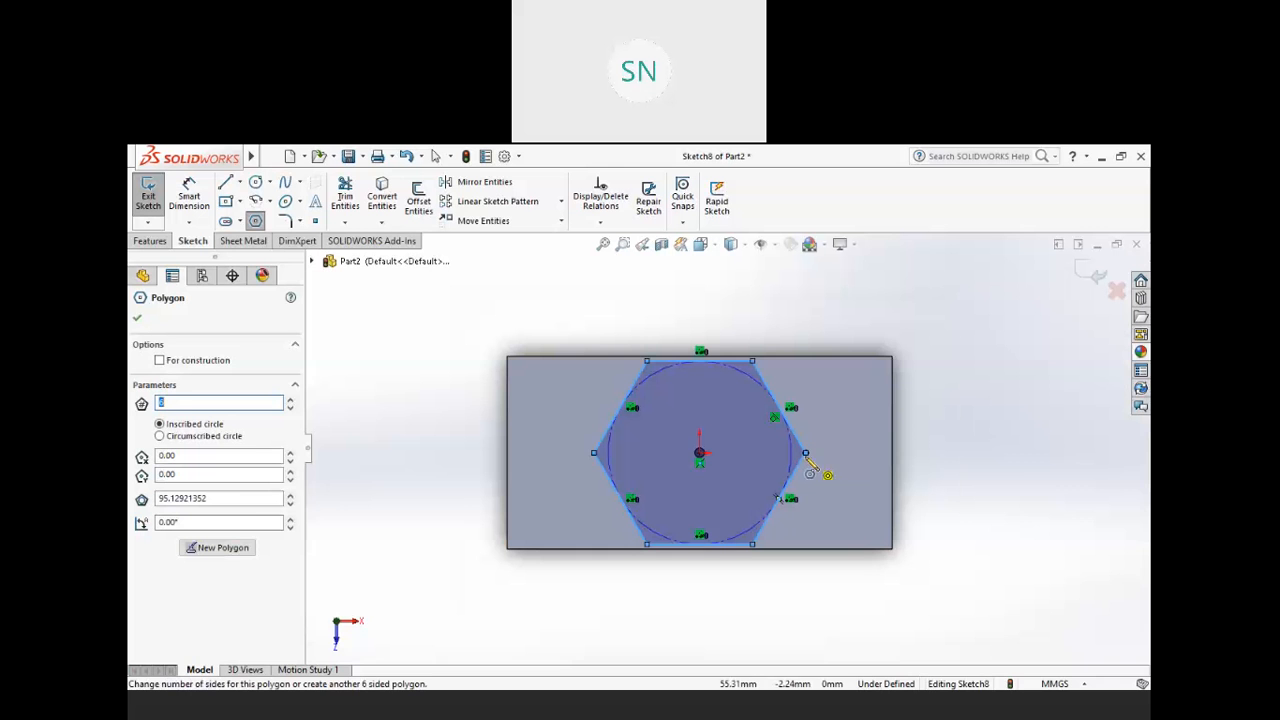
{"action": "left_click", "coordinate": [1086, 278]}
- Start a Fill Pattern and use the hexagon sketch on the block's top face as the fill boundary
{"action": "mouse_move", "coordinate": [909, 511]}
{"action": "middle_mouse_down"}
{"action": "mouse_move", "coordinate": [872, 382]}
{"action": "mouse_move", "coordinate": [917, 361]}
{"action": "middle_mouse_up"}
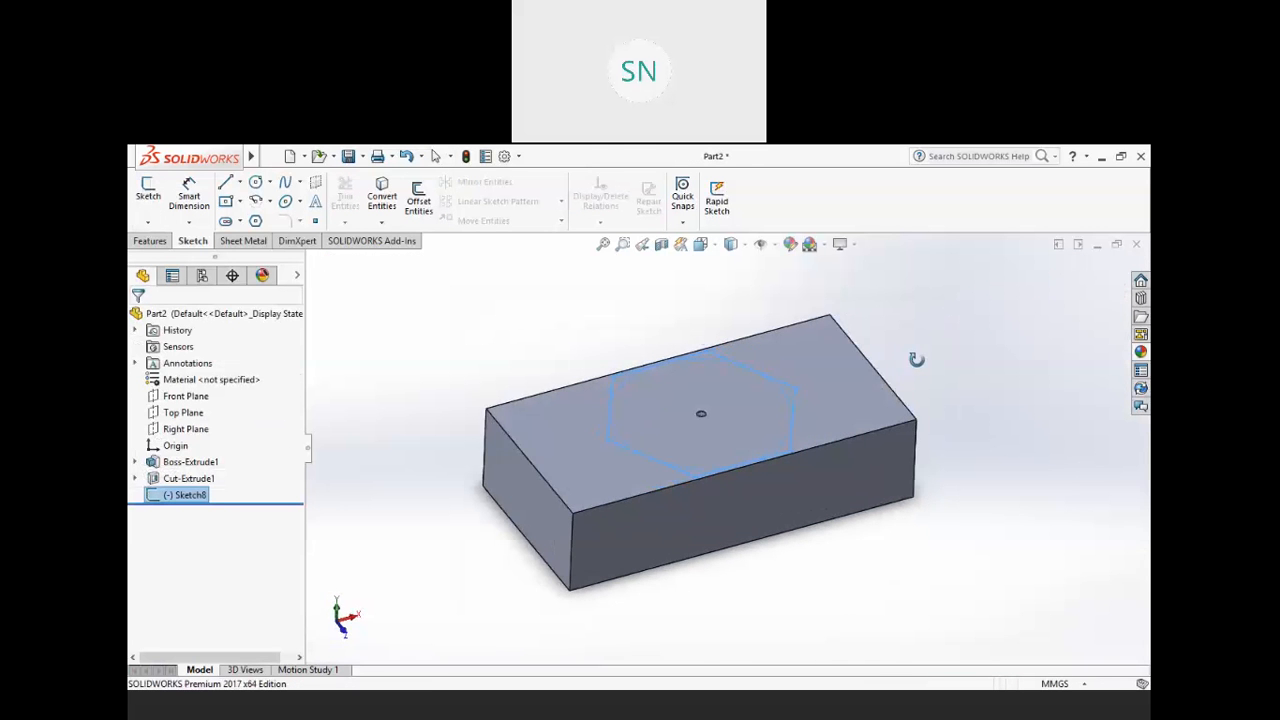
{"action": "left_click", "coordinate": [927, 323]}
{"action": "scroll", "coordinate": [809, 345], "scroll_direction": "down", "scroll_amount": 2}
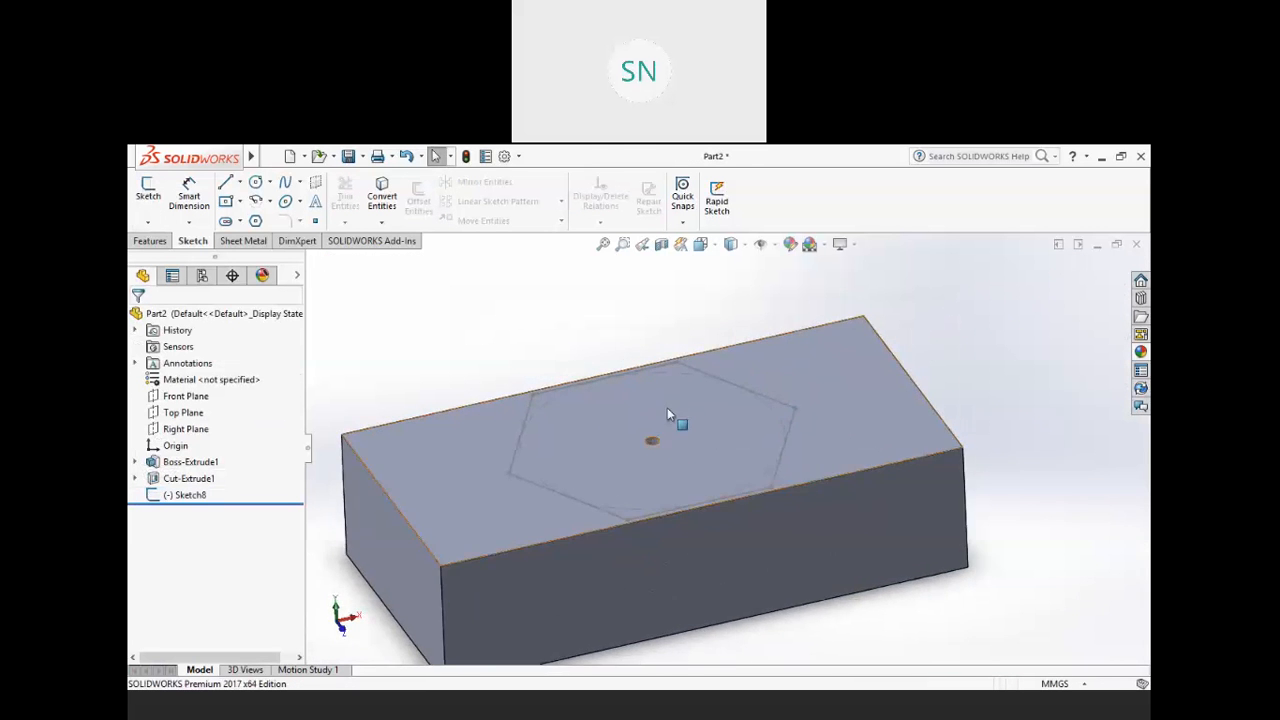
{"action": "scroll", "coordinate": [657, 455], "scroll_direction": "down", "scroll_amount": 4}
{"action": "scroll", "coordinate": [657, 466], "scroll_direction": "down", "scroll_amount": 4}
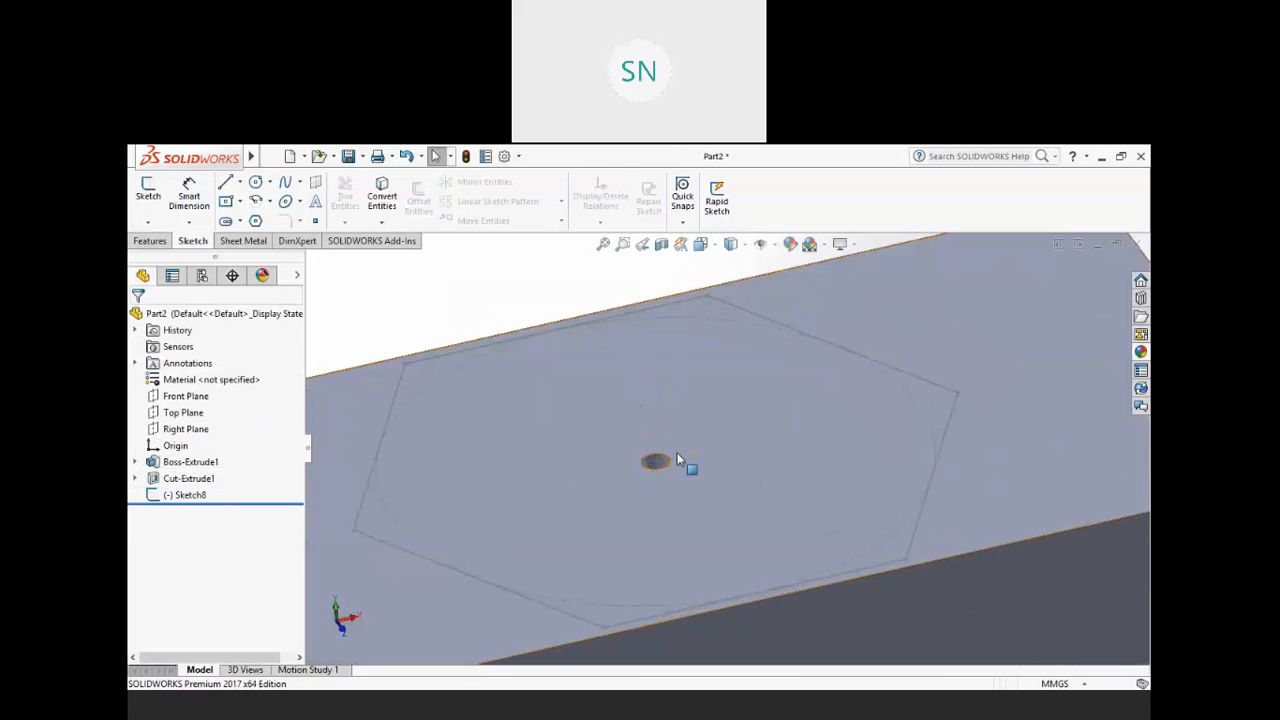
{"action": "scroll", "coordinate": [655, 469], "scroll_direction": "up", "scroll_amount": 6}
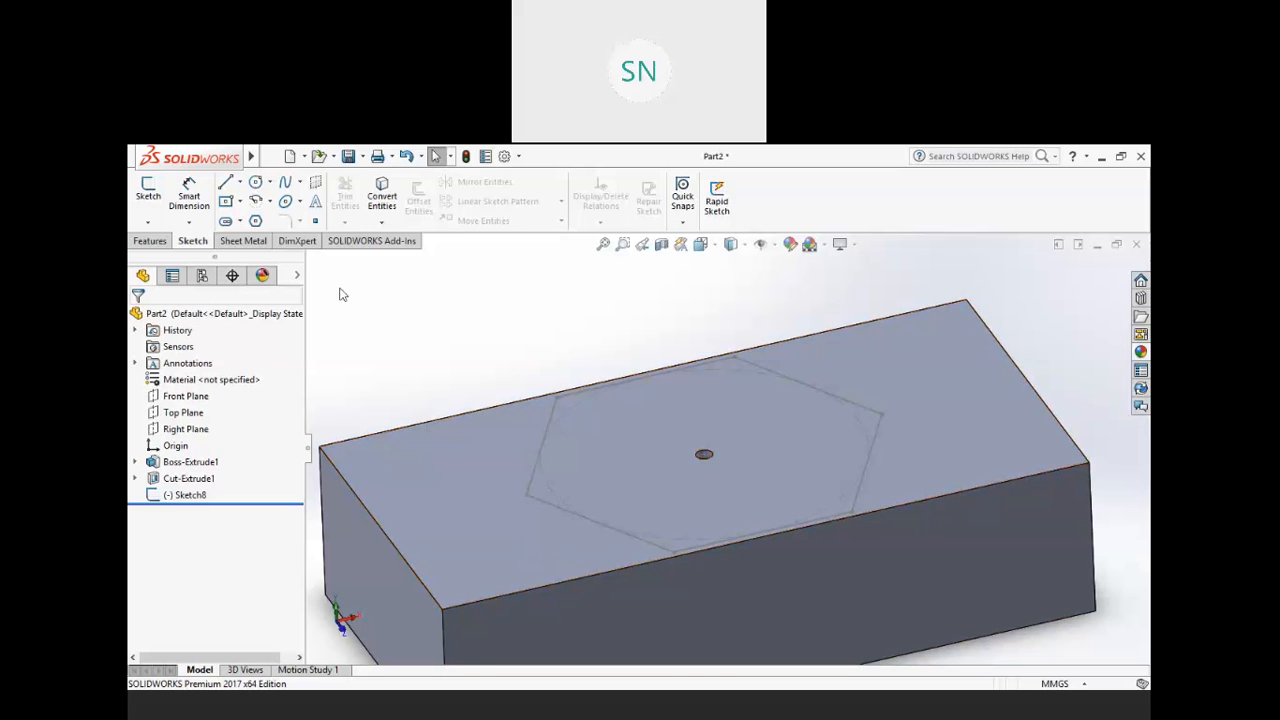
{"action": "left_click", "coordinate": [152, 242]}
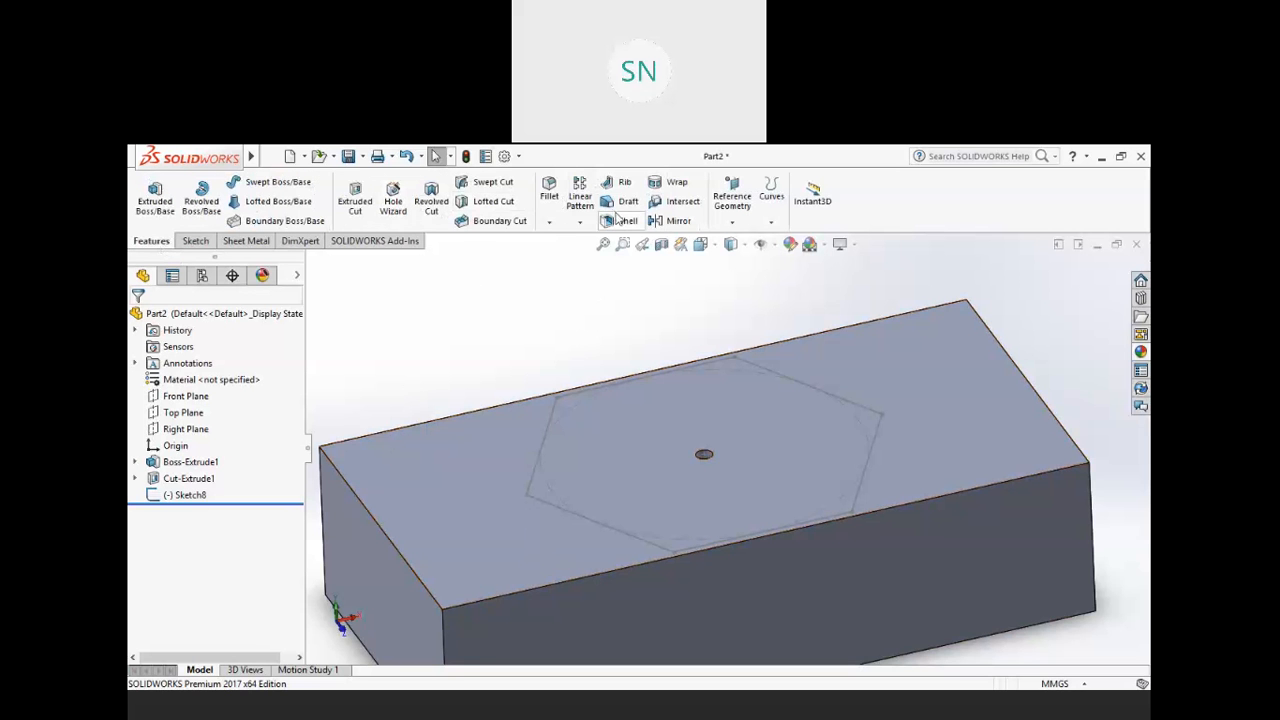
{"action": "left_click", "coordinate": [580, 222]}
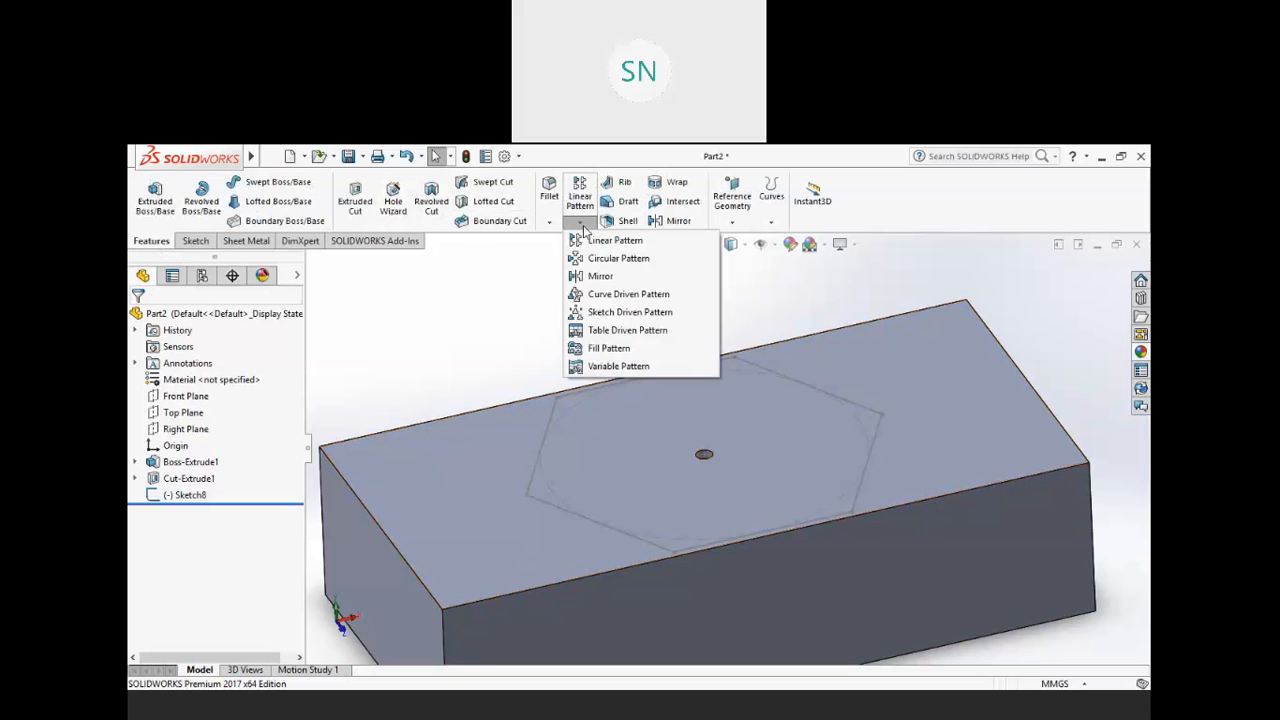
{"action": "left_click", "coordinate": [608, 348]}
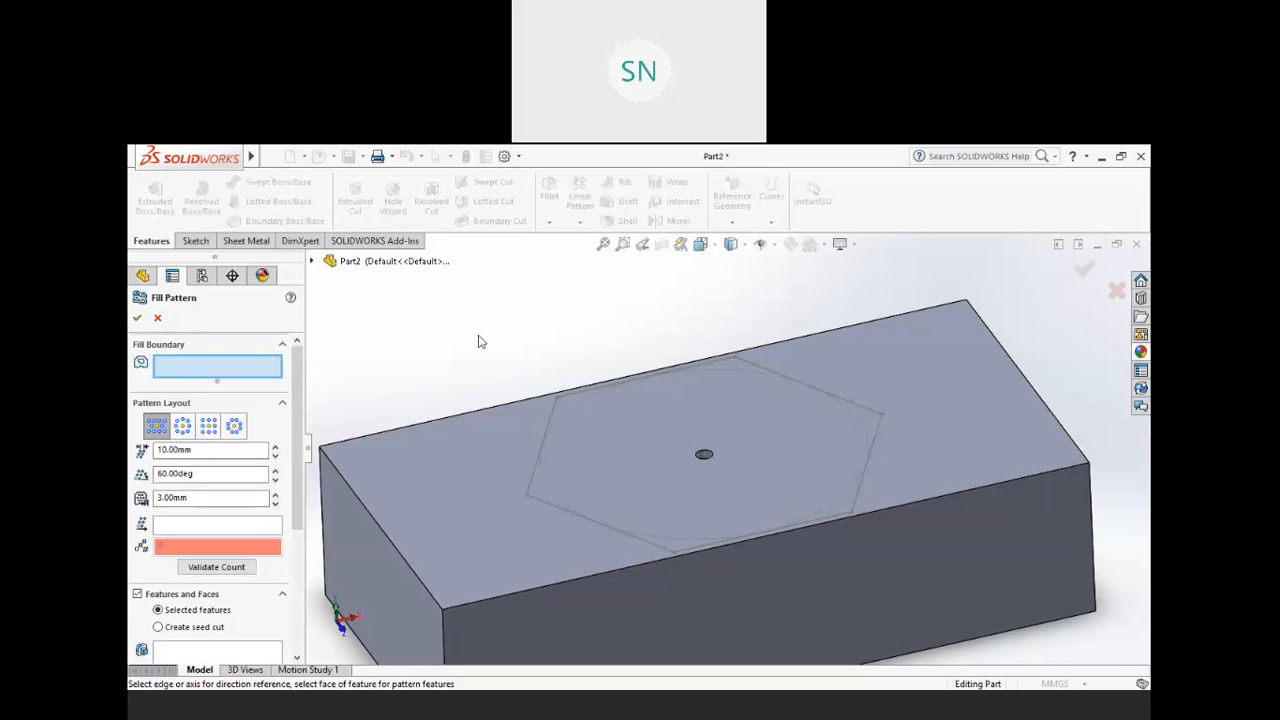
{"action": "left_click", "coordinate": [556, 407]}
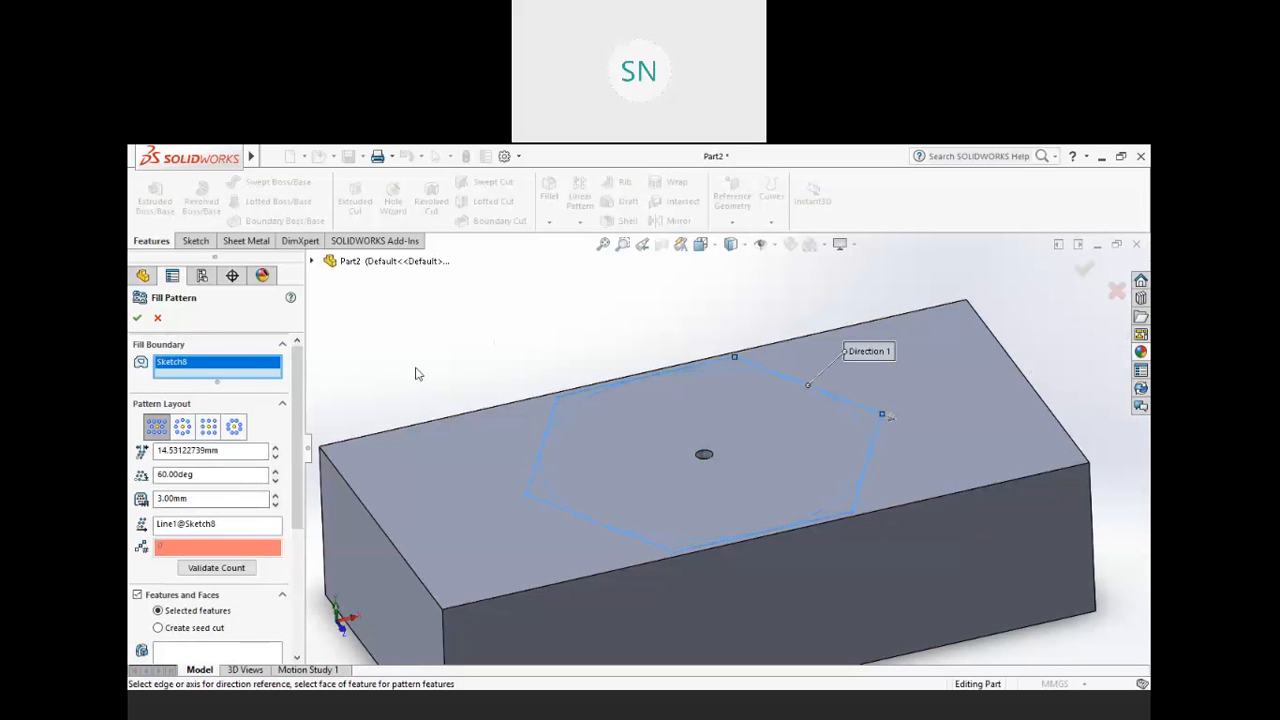
- Select the hole cut at the centre of the top face as the feature to pattern
{"action": "left_click_drag", "start_coordinate": [297, 446], "coordinate": [306, 536]}
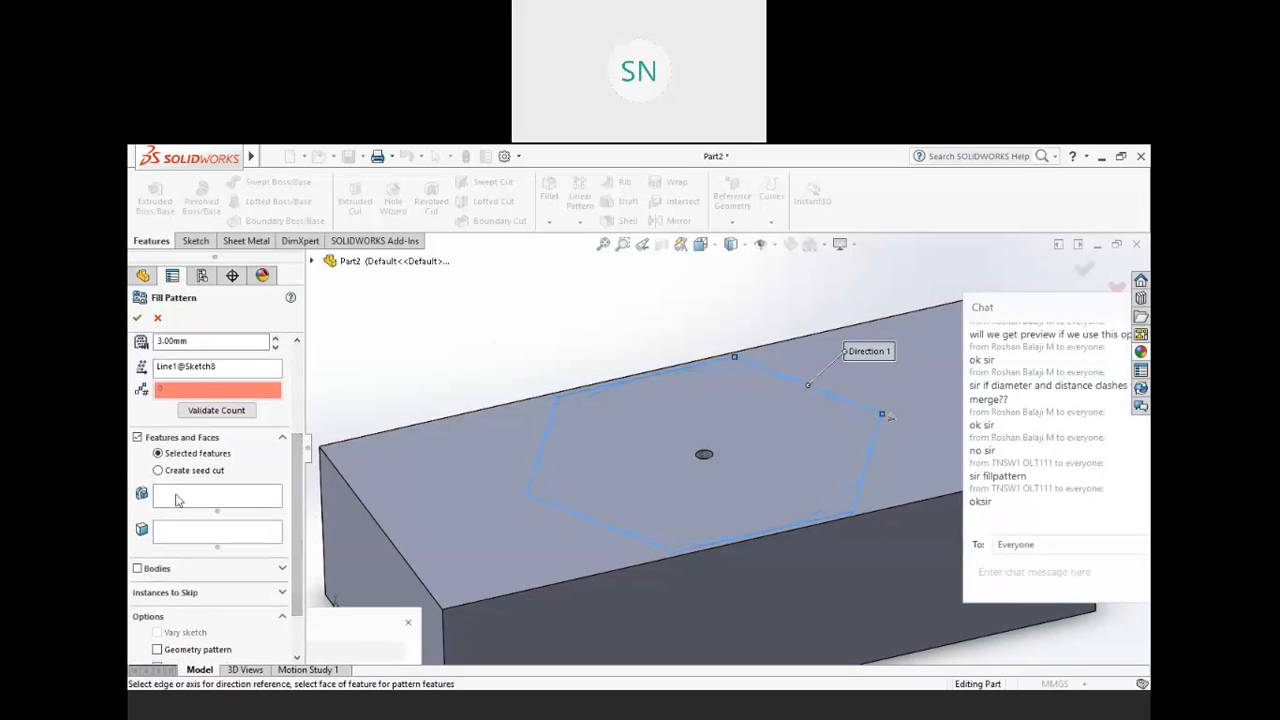
{"action": "left_click", "coordinate": [190, 500]}
{"action": "scroll", "coordinate": [716, 463], "scroll_direction": "down", "scroll_amount": 5}
{"action": "left_click", "coordinate": [654, 432]}
{"action": "scroll", "coordinate": [638, 408], "scroll_direction": "up", "scroll_amount": 5}
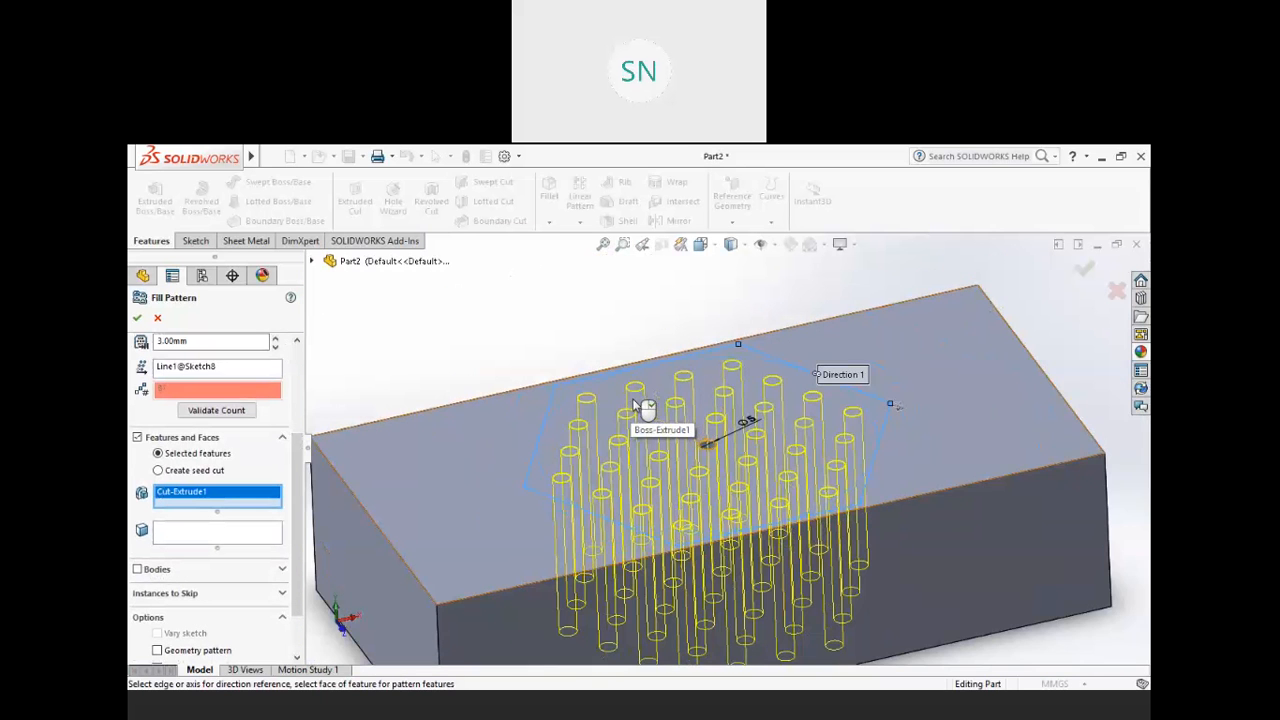
{"action": "middle_click_drag", "start_coordinate": [700, 445], "coordinate": [696, 644]}
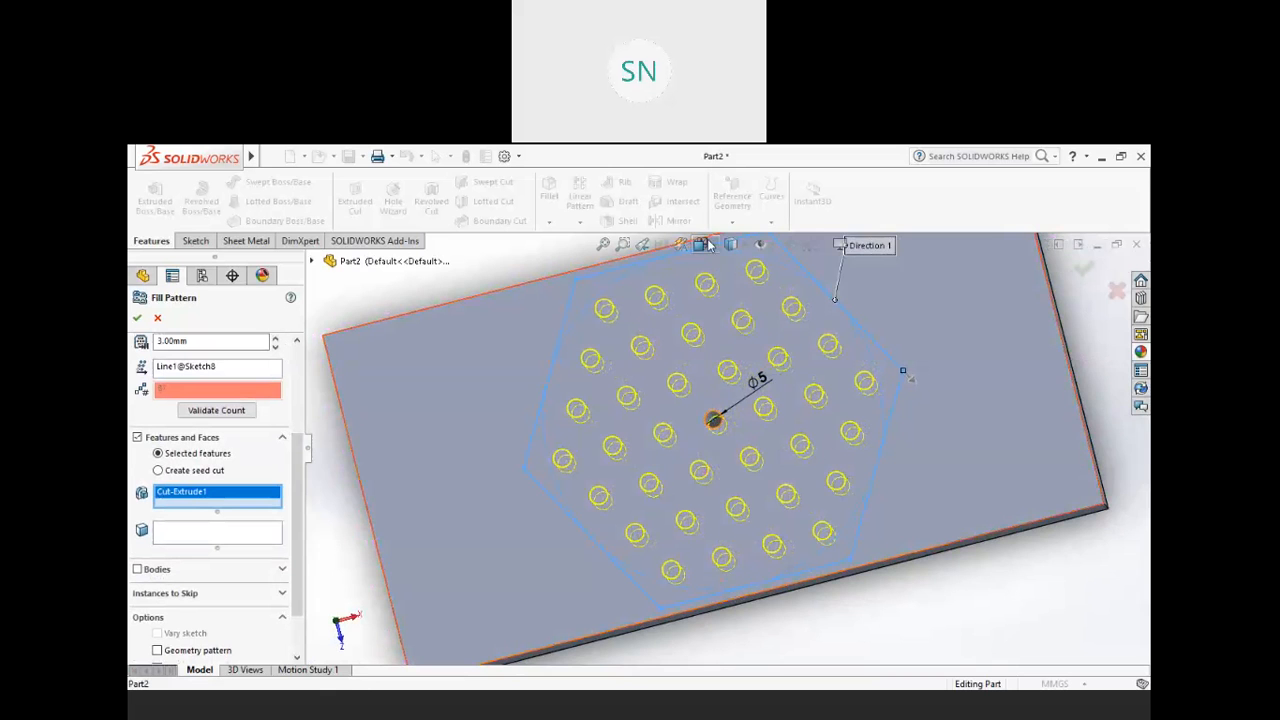
{"action": "left_click", "coordinate": [700, 244]}
{"action": "left_click", "coordinate": [734, 375]}
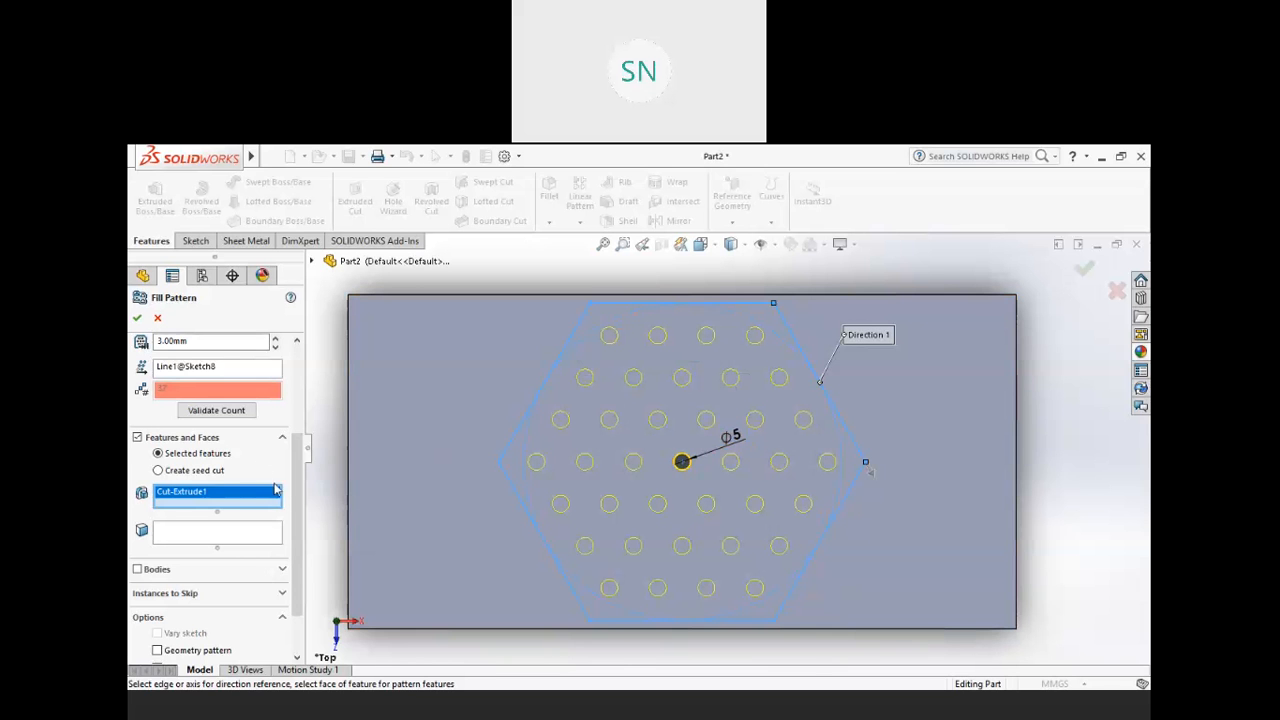
- Try the circular, square and polygon layouts for the fill pattern and return to the perforation layout
{"action": "left_click_drag", "start_coordinate": [297, 443], "coordinate": [310, 326]}
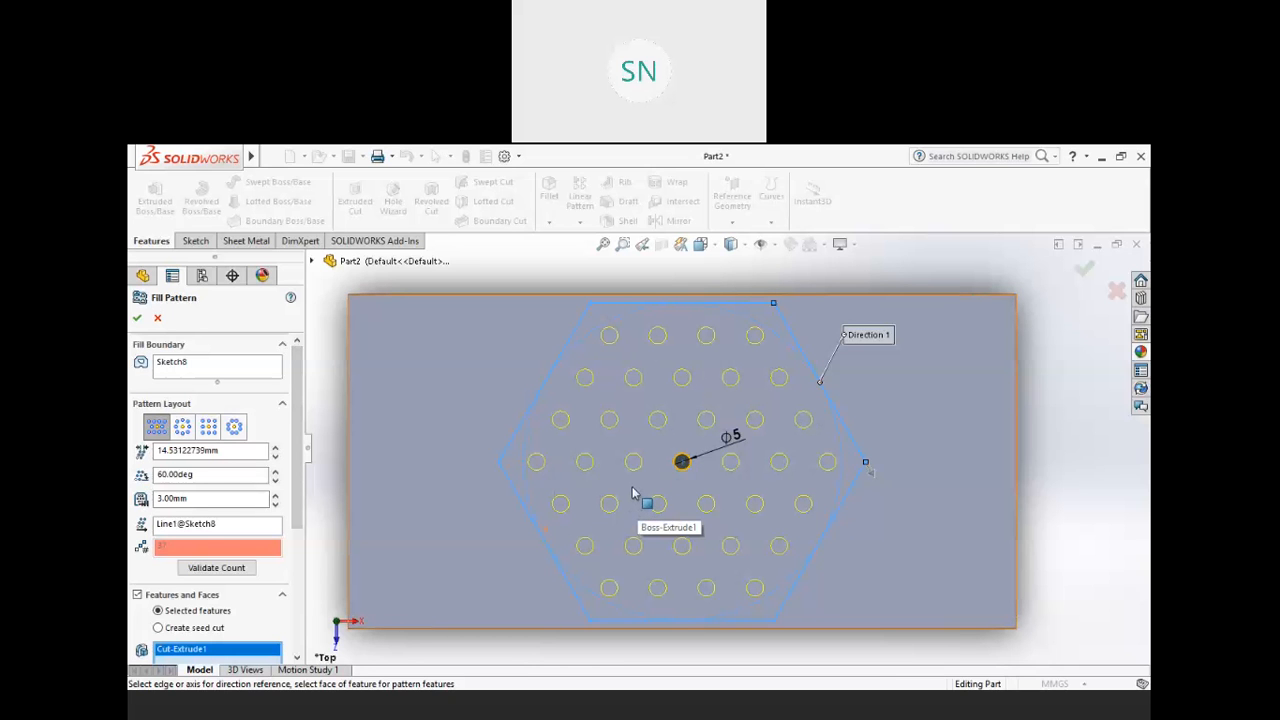
{"action": "left_click", "coordinate": [181, 426]}
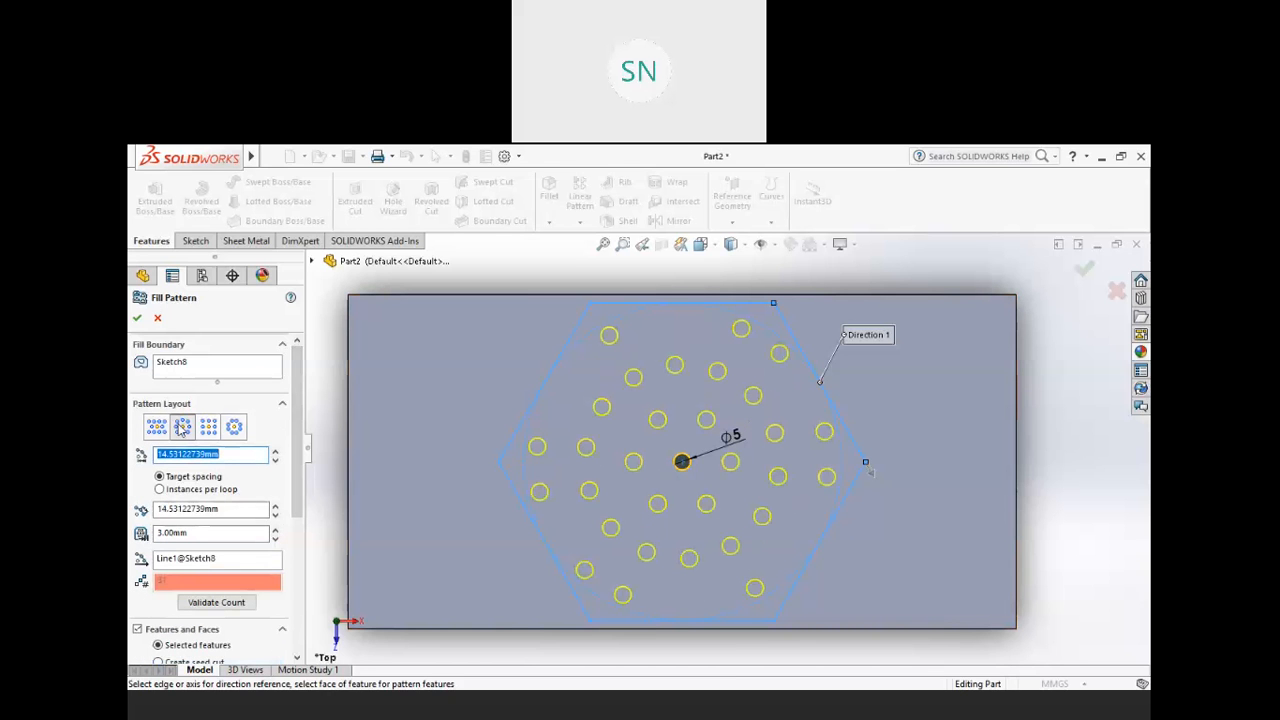
{"action": "left_click", "coordinate": [208, 426]}
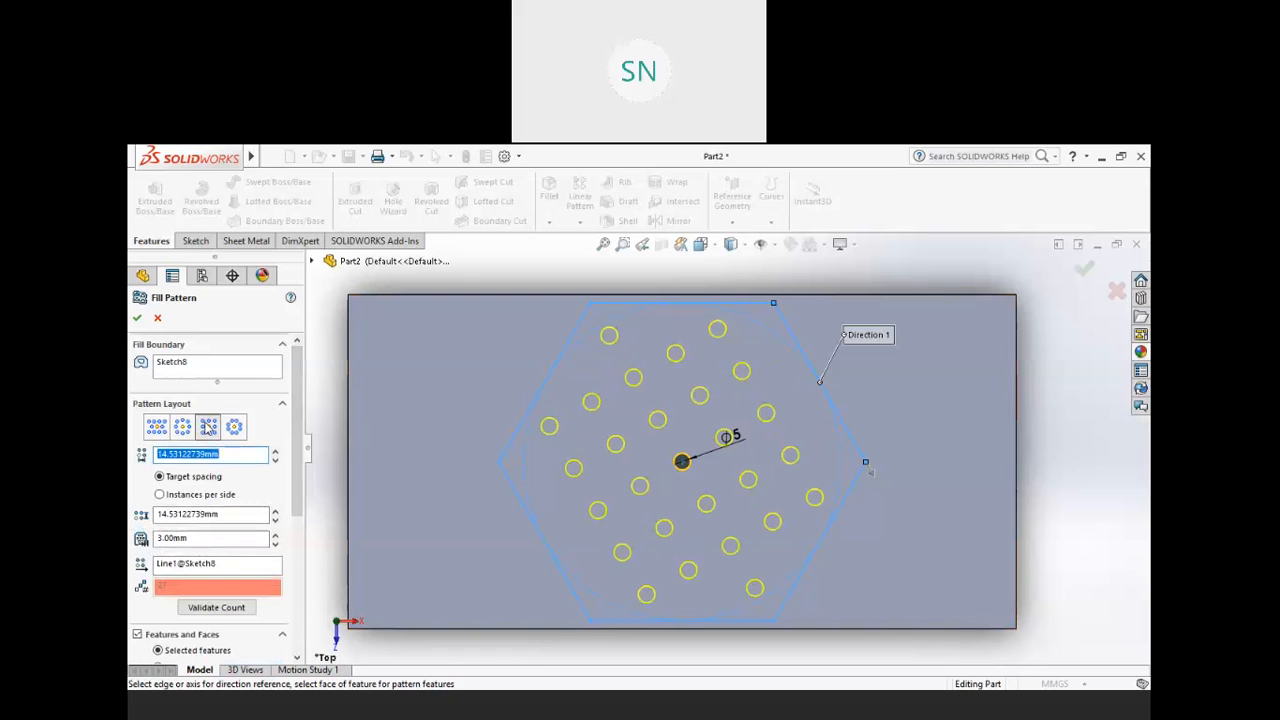
{"action": "left_click", "coordinate": [233, 426]}
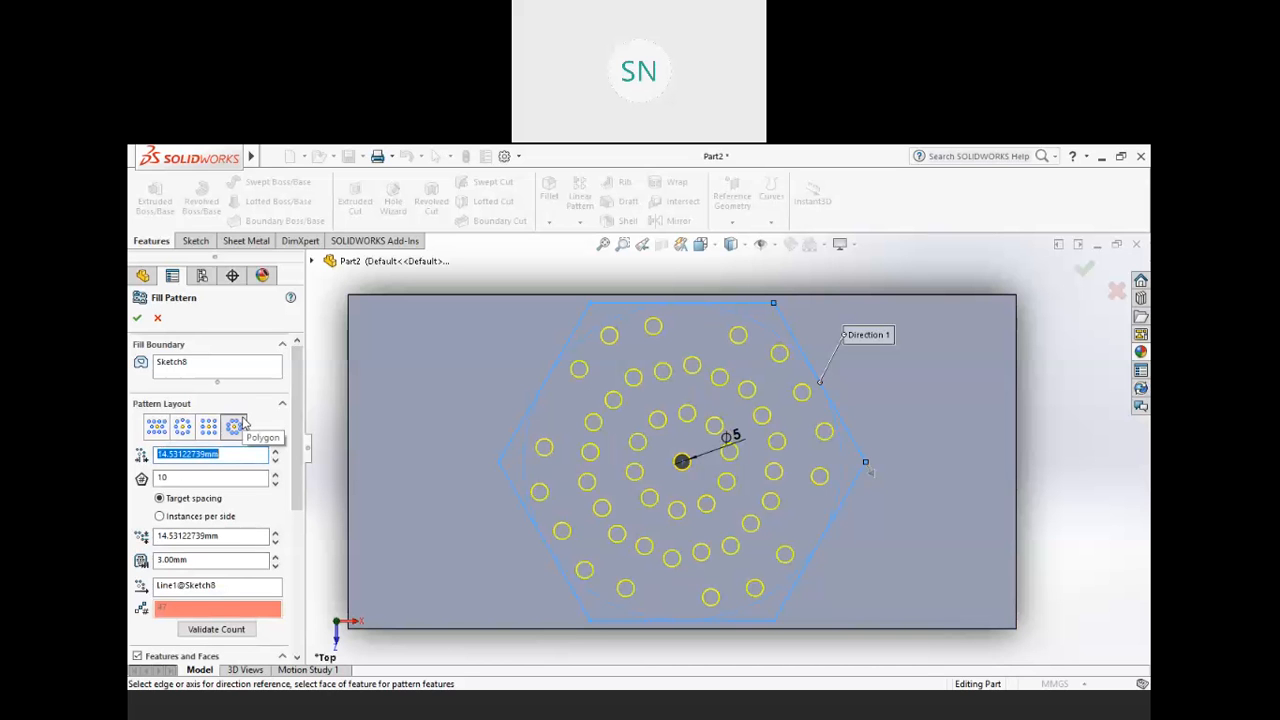
{"action": "left_click", "coordinate": [182, 427]}
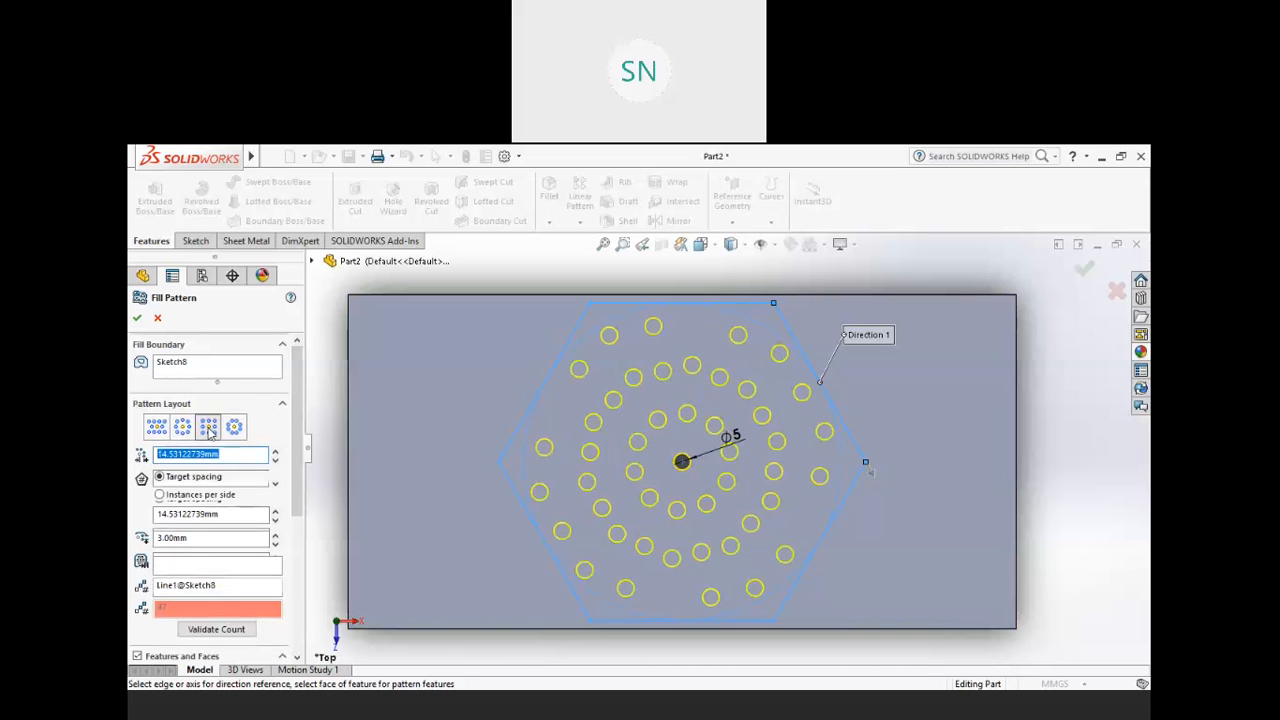
{"action": "left_click", "coordinate": [155, 427]}
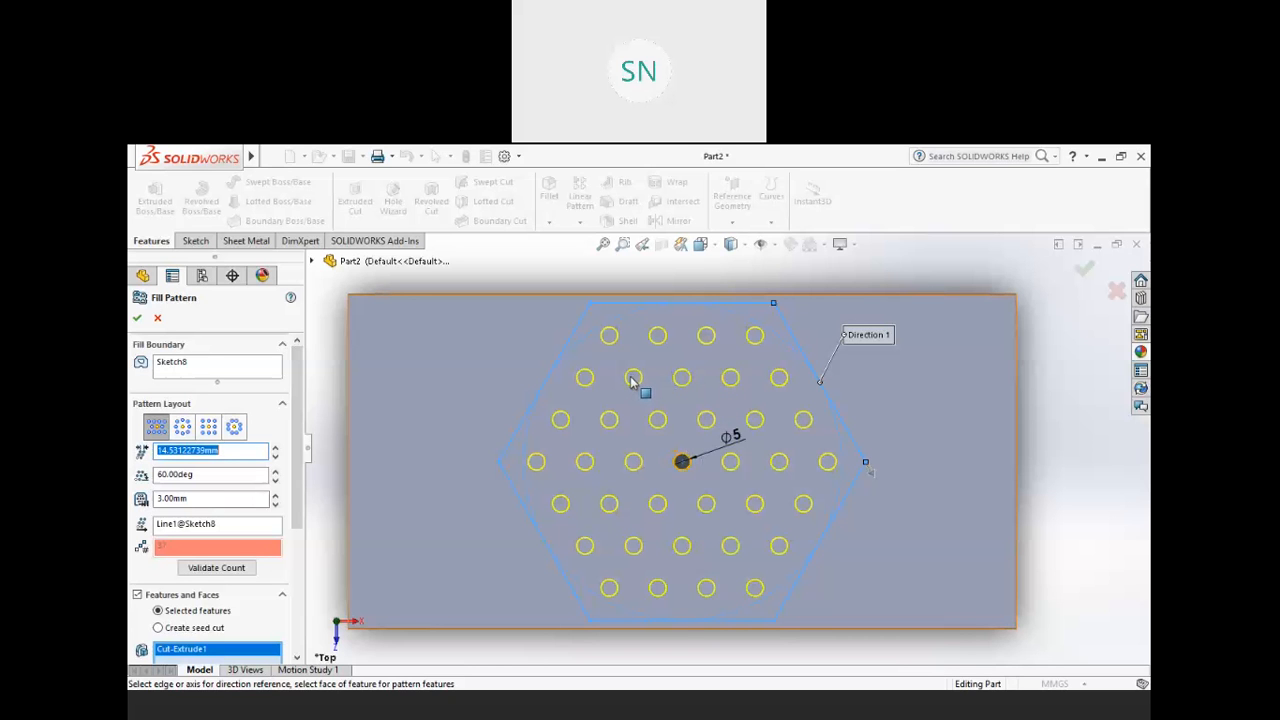
- Try a stagger angle of 45 degrees for the perforation layout and restore it to 60 degrees
{"action": "left_click_drag", "start_coordinate": [218, 474], "coordinate": [140, 476]}
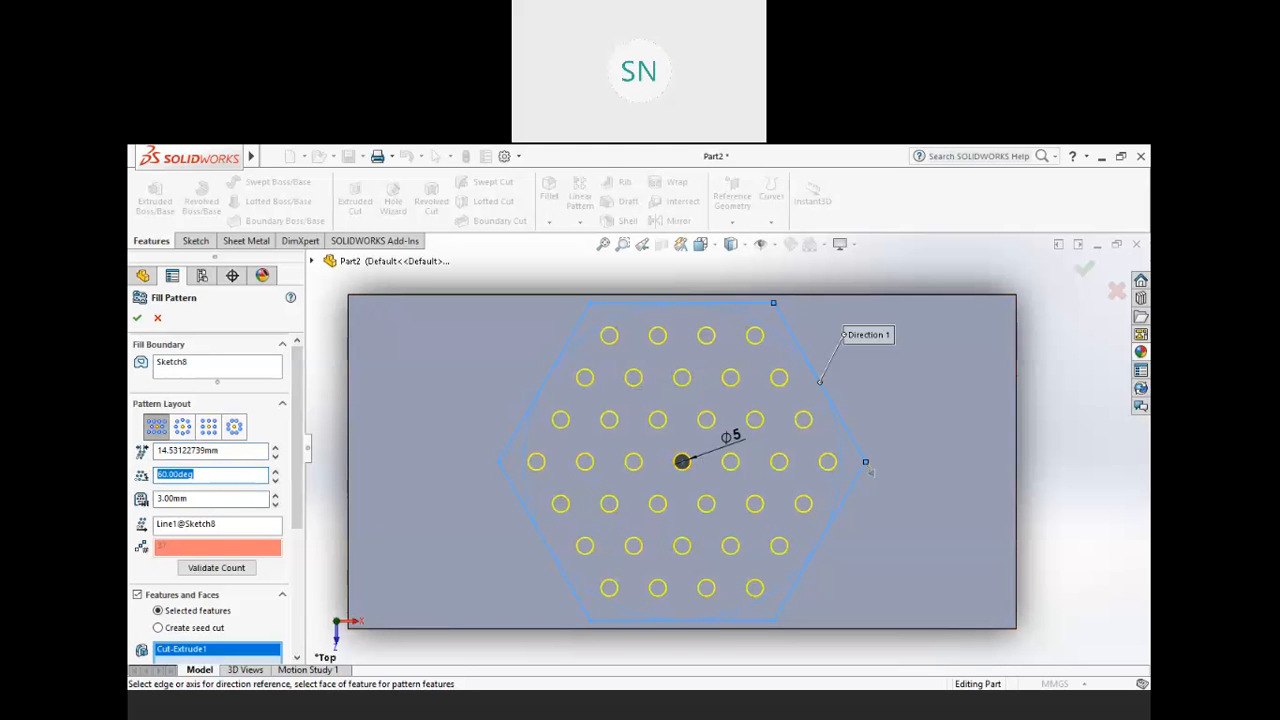
{"action": "type", "text": "45"}
{"action": "key", "text": "Return"}
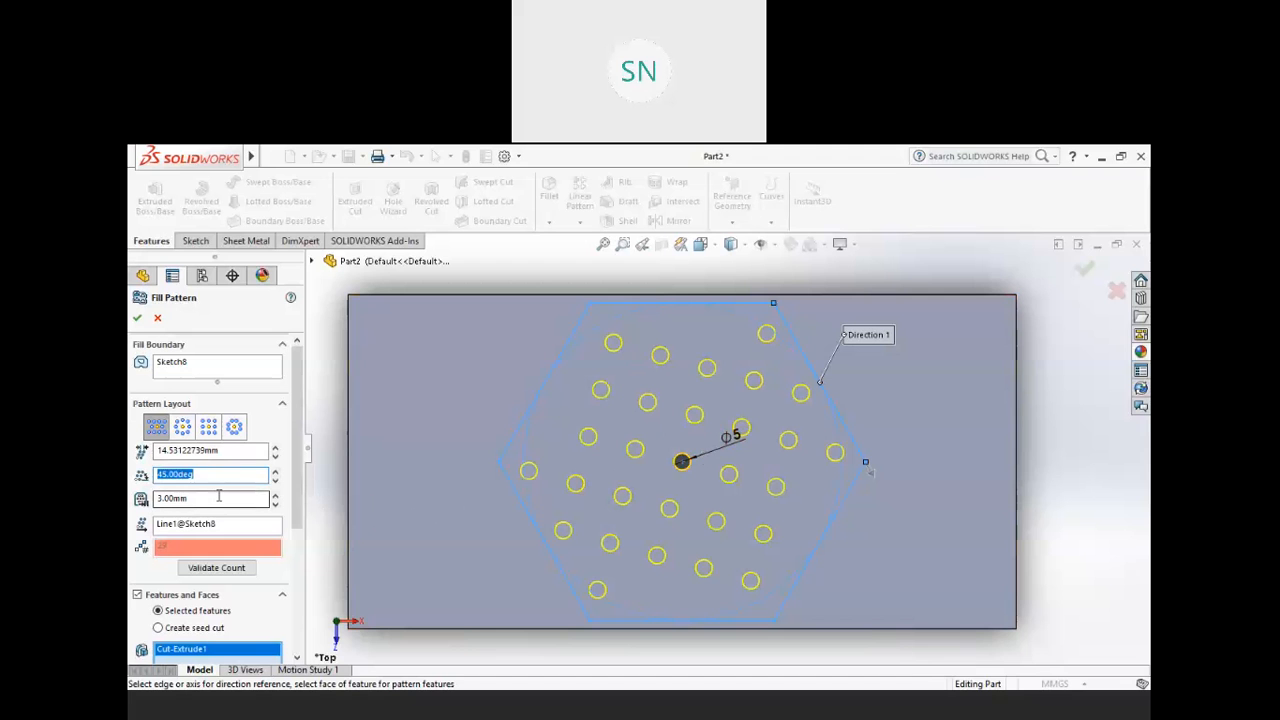
{"action": "type", "text": "60"}
{"action": "key", "text": "Return"}
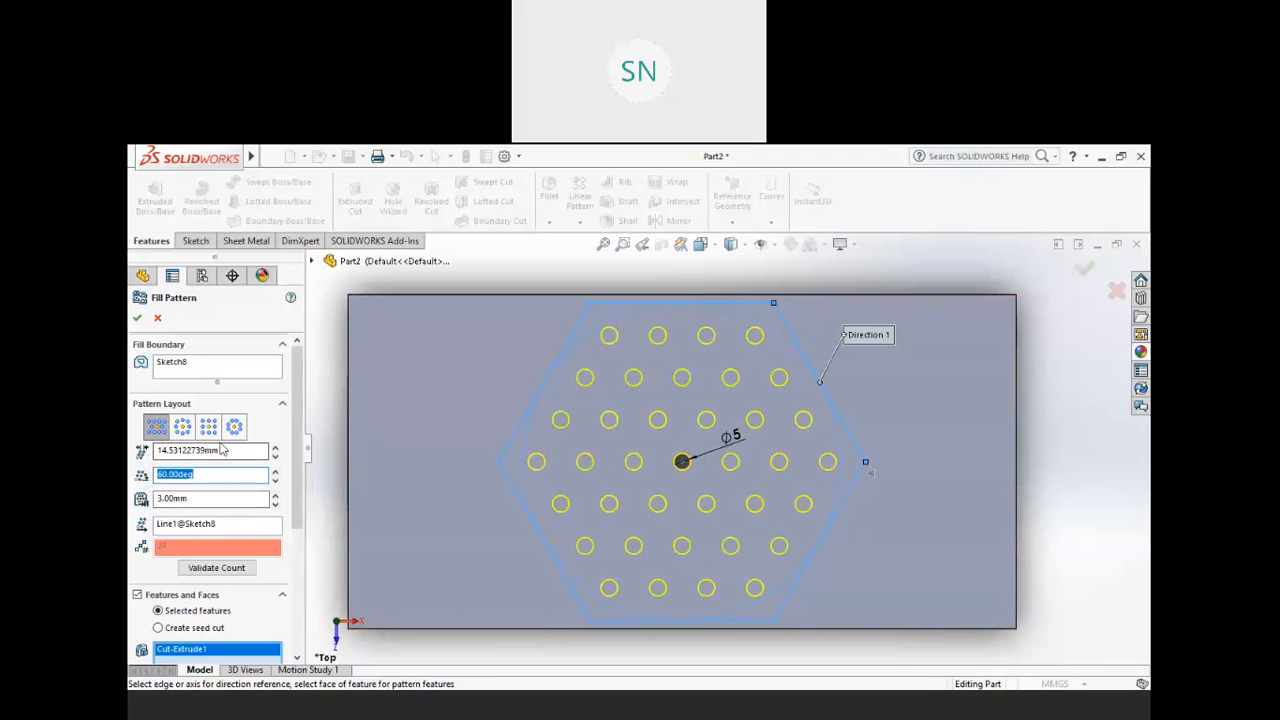
- Set the fill pattern's instance spacing to 7.5 mm and examine the gaps between the previewed holes
{"action": "left_click_drag", "start_coordinate": [222, 450], "coordinate": [151, 468]}
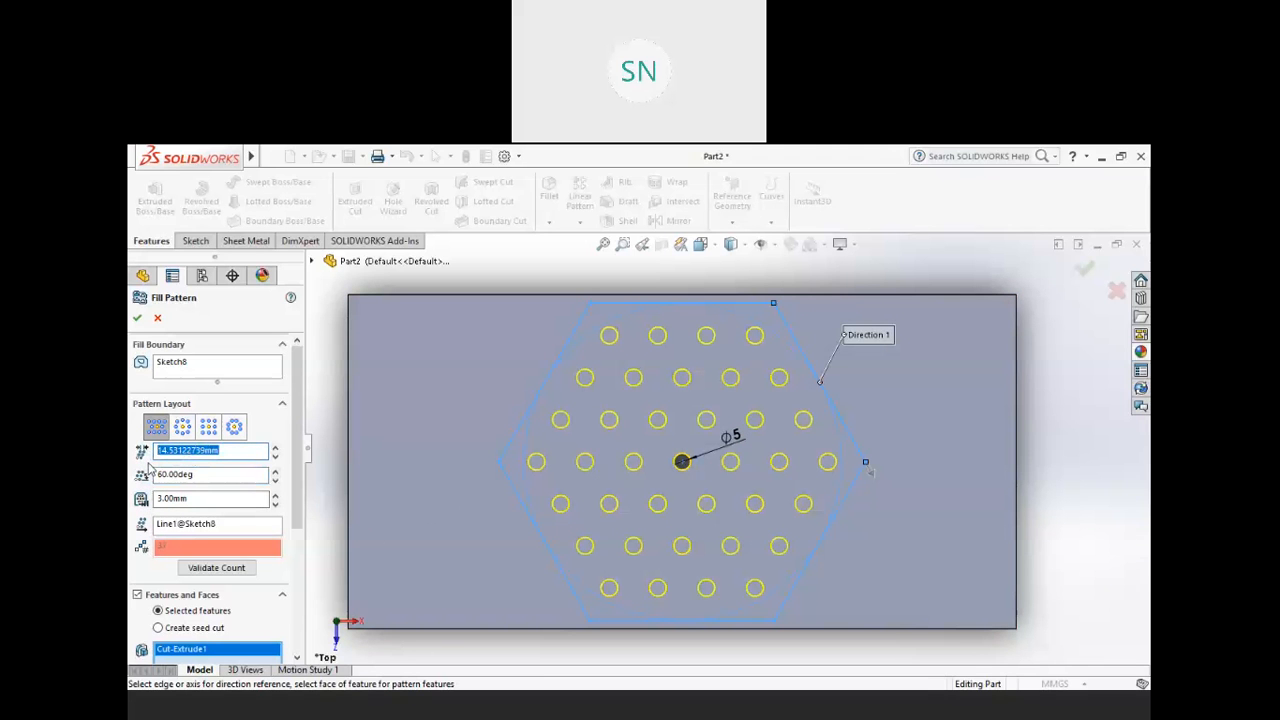
{"action": "type", "text": "7.5"}
{"action": "key", "text": "Return"}
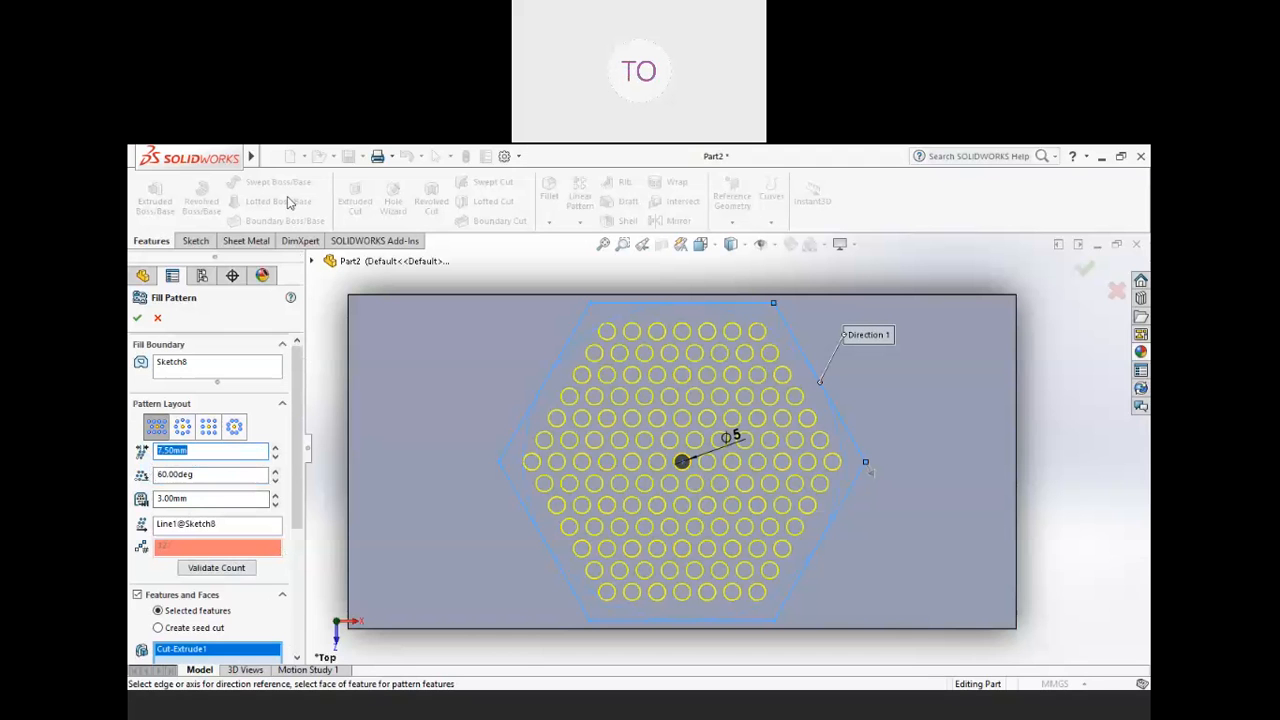
{"action": "left_click", "coordinate": [297, 359]}
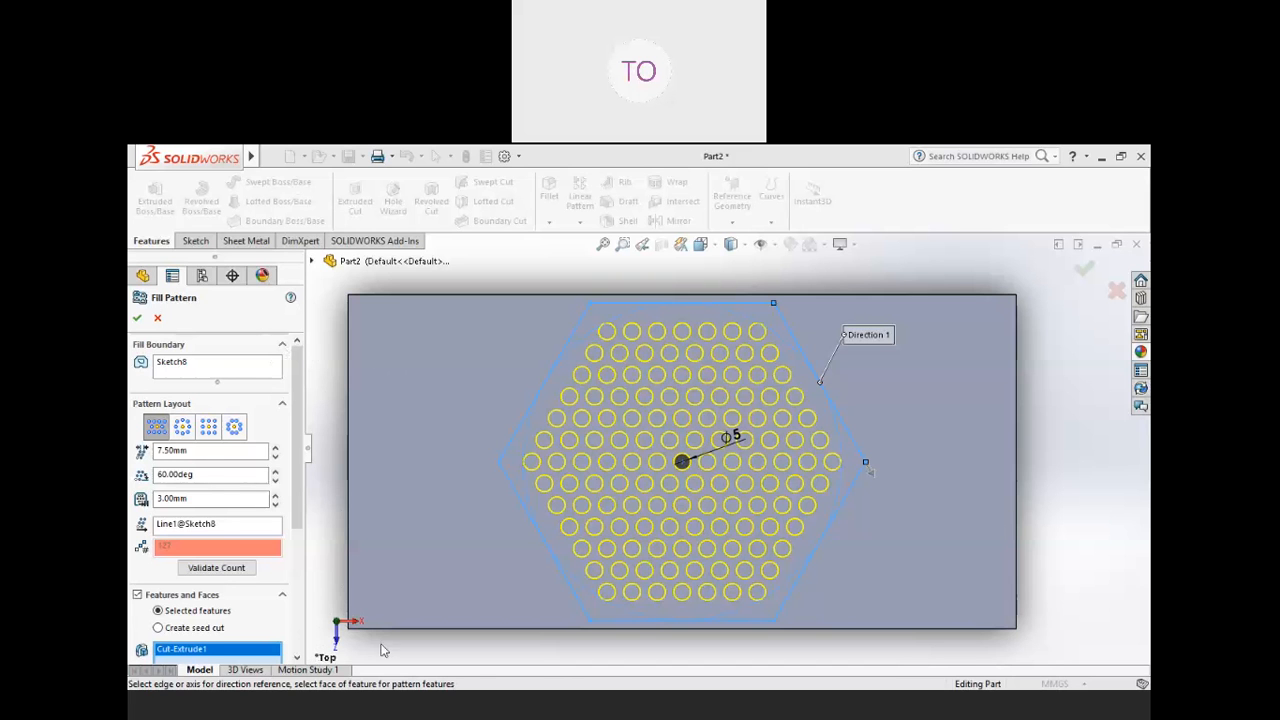
{"action": "double_click", "coordinate": [205, 450]}
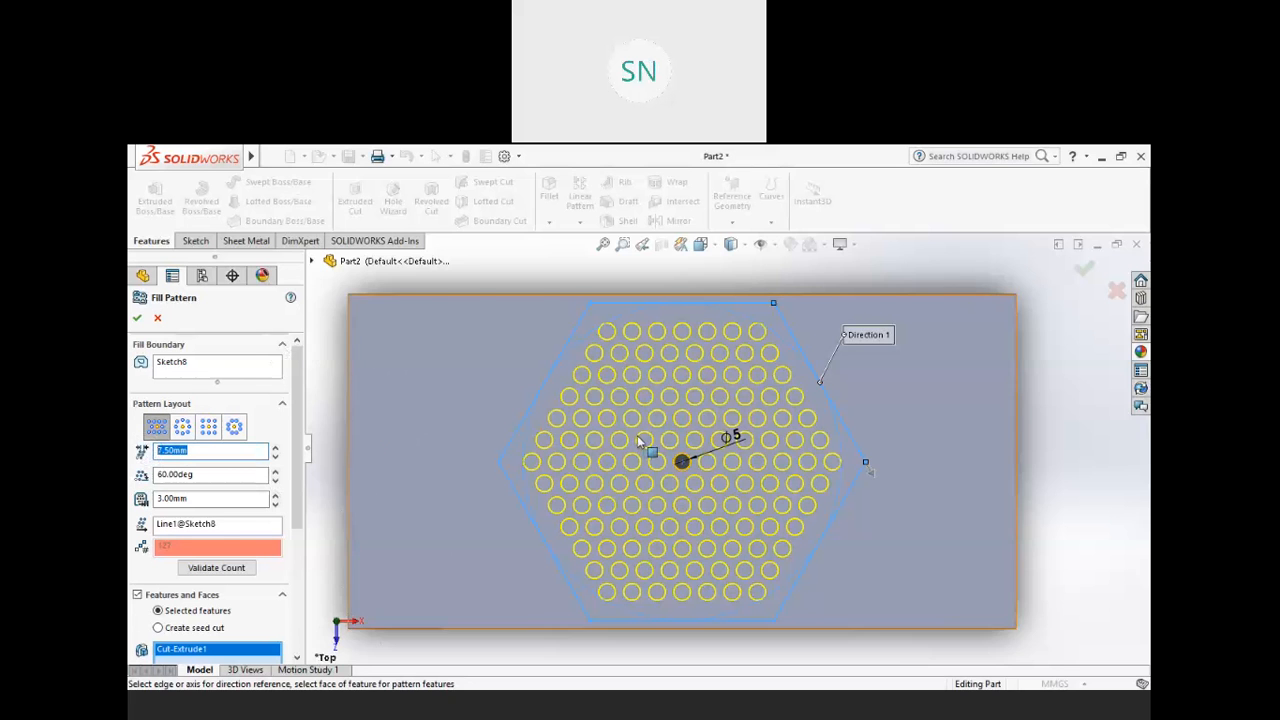
{"action": "scroll", "coordinate": [622, 440], "scroll_direction": "down", "scroll_amount": 8}
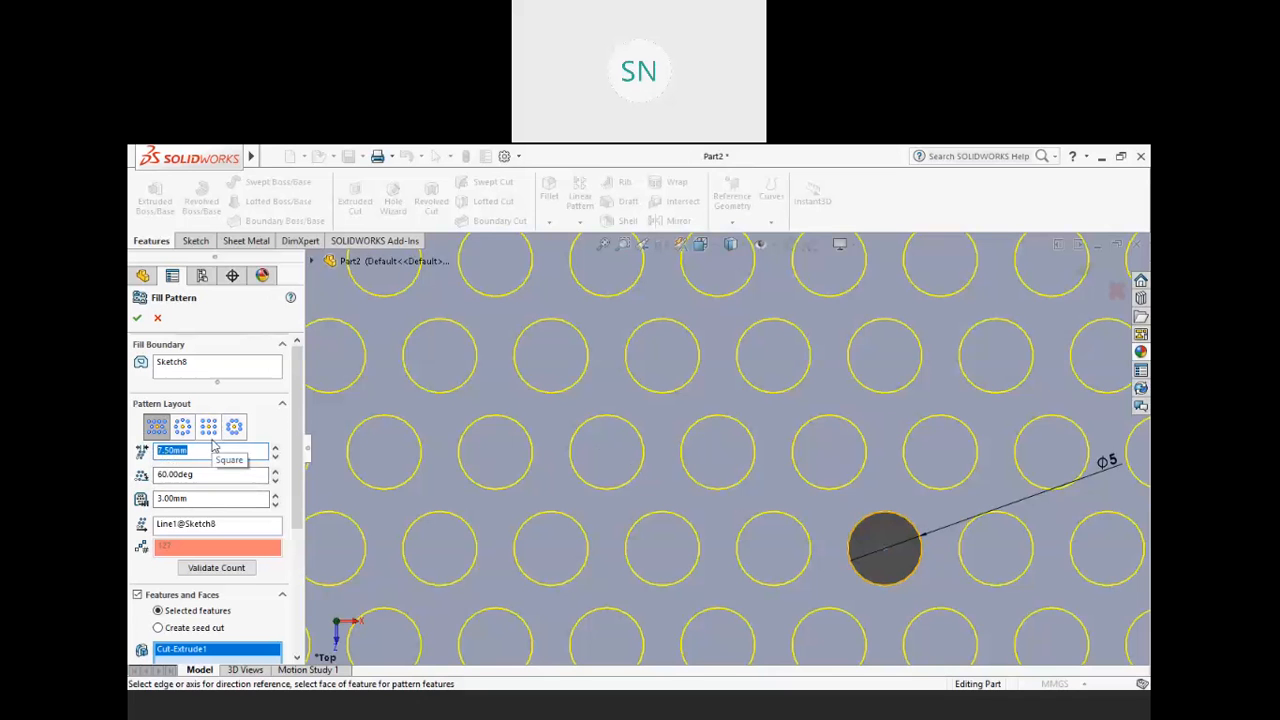
{"action": "scroll", "coordinate": [651, 445], "scroll_direction": "up", "scroll_amount": 6}
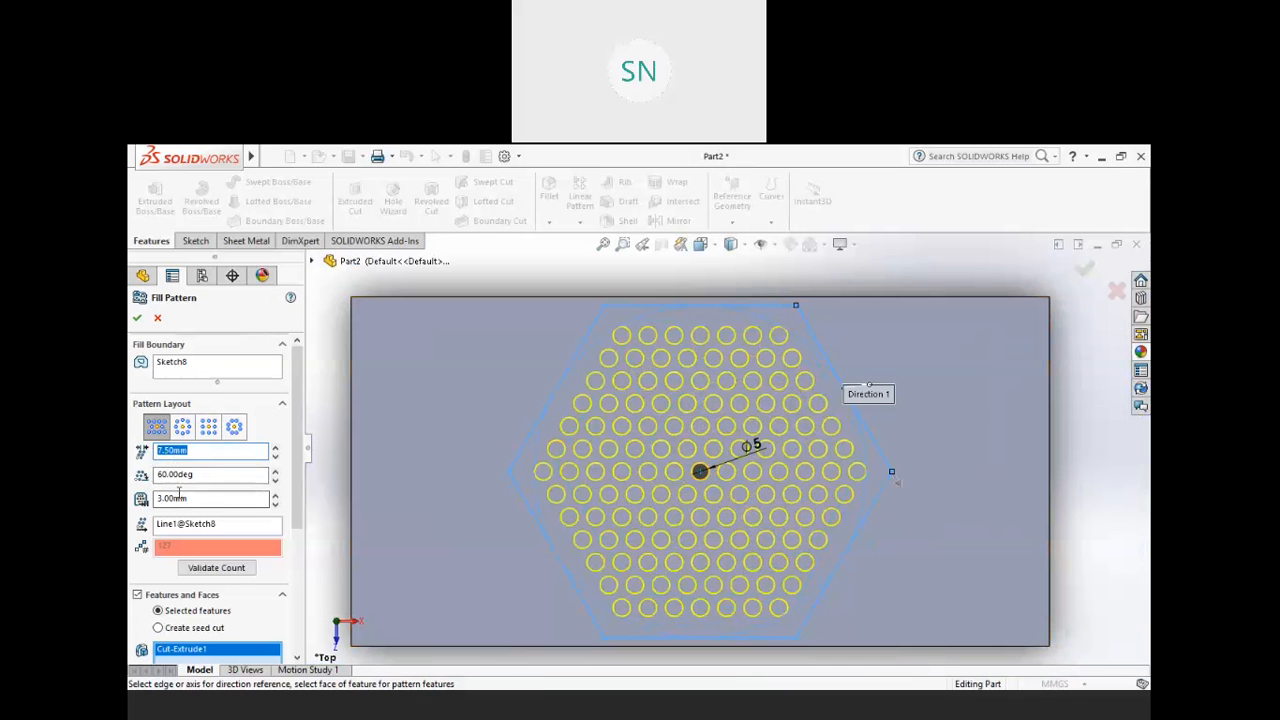
- Set the margin between the fill boundary and the patterned holes to 0 mm
{"action": "left_click_drag", "start_coordinate": [194, 498], "coordinate": [146, 503]}
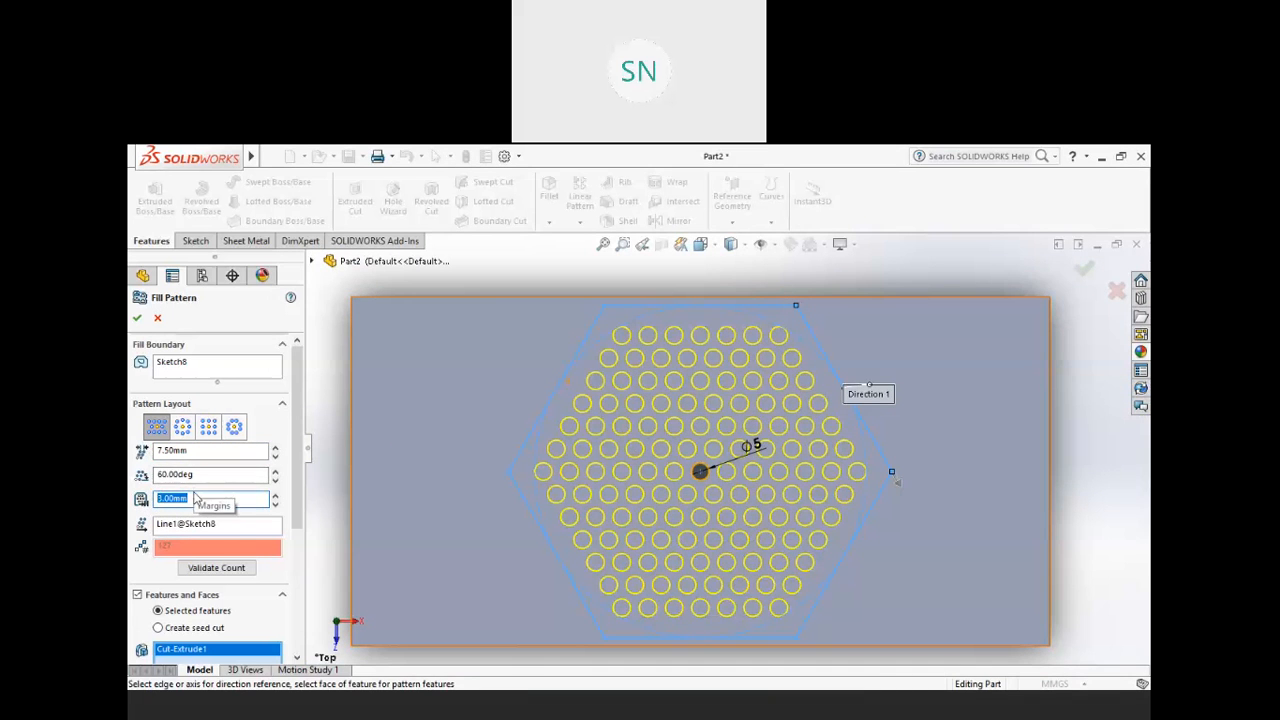
{"action": "type", "text": "0"}
{"action": "left_click", "coordinate": [218, 473]}
{"action": "scroll", "coordinate": [623, 408], "scroll_direction": "down", "scroll_amount": 2}
{"action": "scroll", "coordinate": [623, 408], "scroll_direction": "up", "scroll_amount": 2}
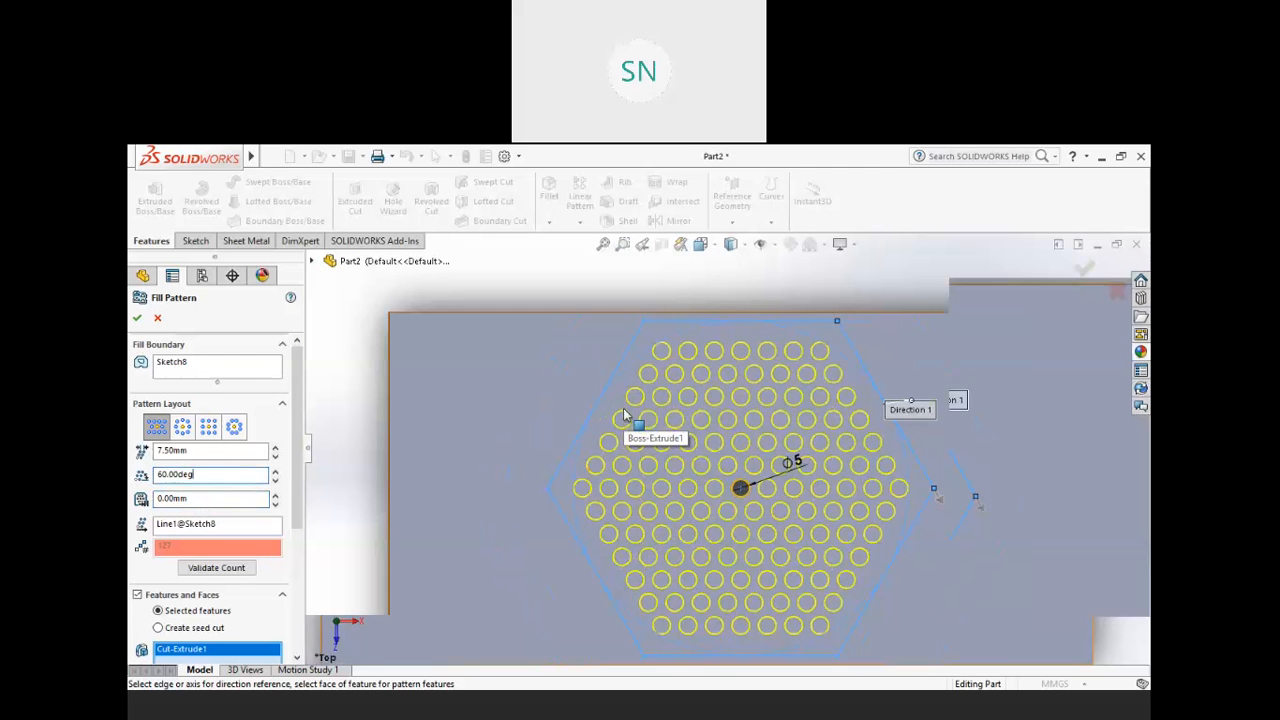
- Set the fill pattern's instance spacing to 8 mm
{"action": "left_click_drag", "start_coordinate": [201, 451], "coordinate": [143, 452]}
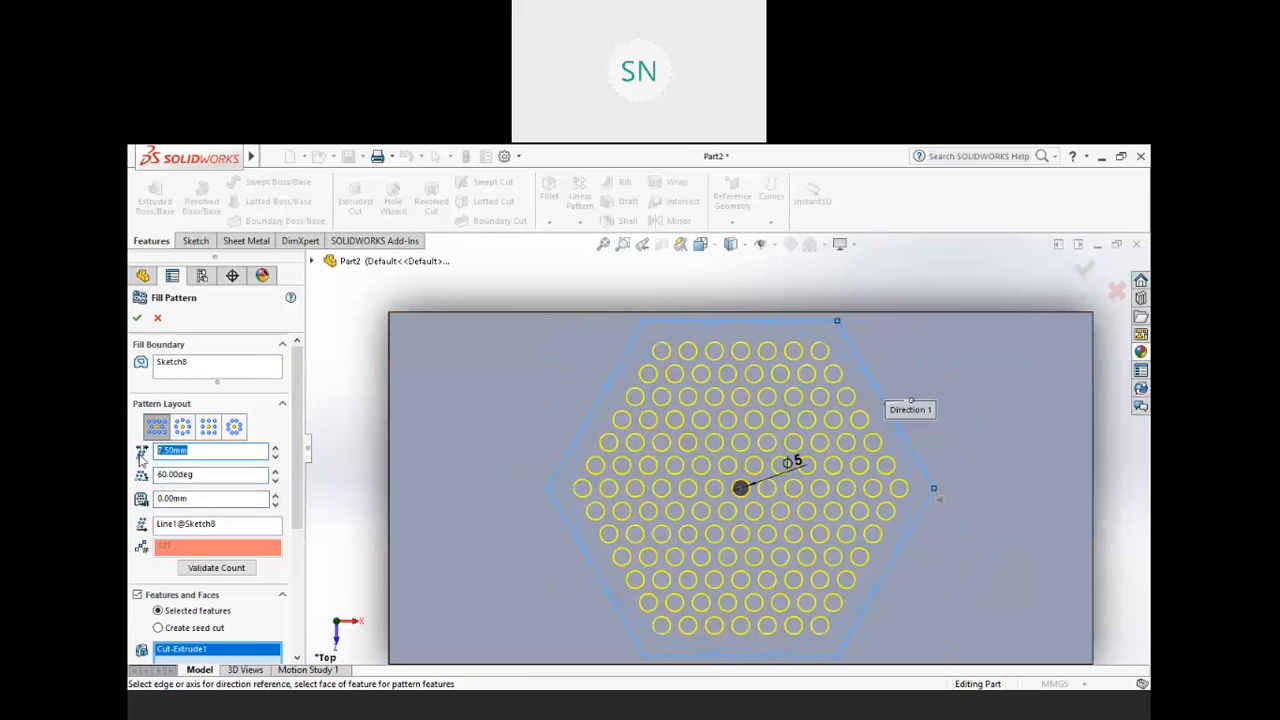
{"action": "type", "text": "8"}
{"action": "key", "text": "Return"}
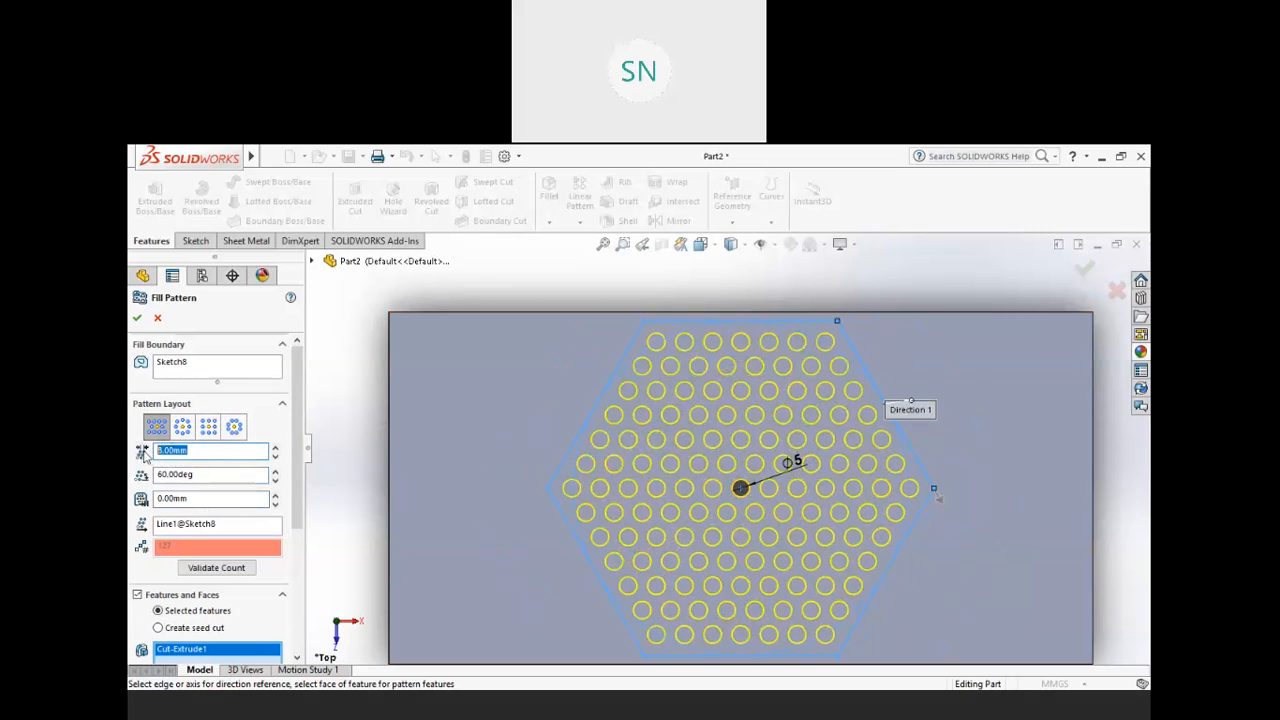
- Set the margin between the hexagonal fill boundary and the patterned holes to 5 mm
{"action": "scroll", "coordinate": [632, 465], "scroll_direction": "down", "scroll_amount": 2}
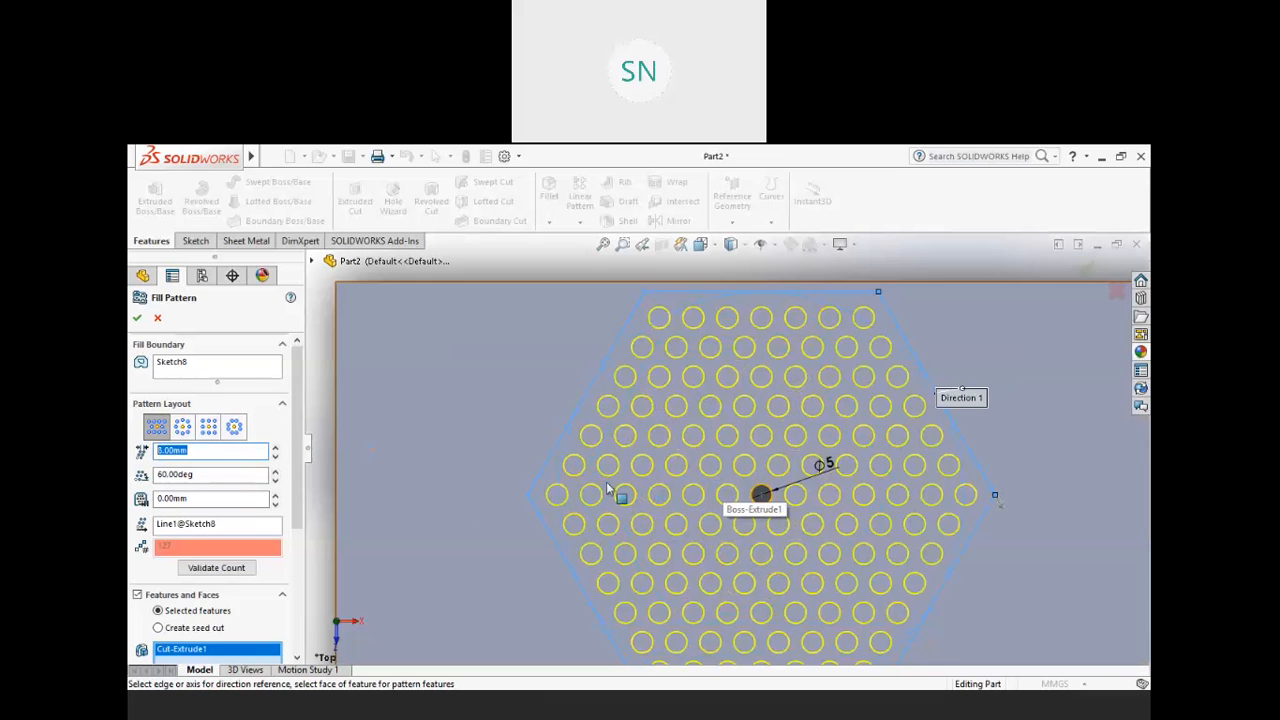
{"action": "scroll", "coordinate": [607, 490], "scroll_direction": "down", "scroll_amount": 2}
{"action": "scroll", "coordinate": [561, 488], "scroll_direction": "down", "scroll_amount": 2}
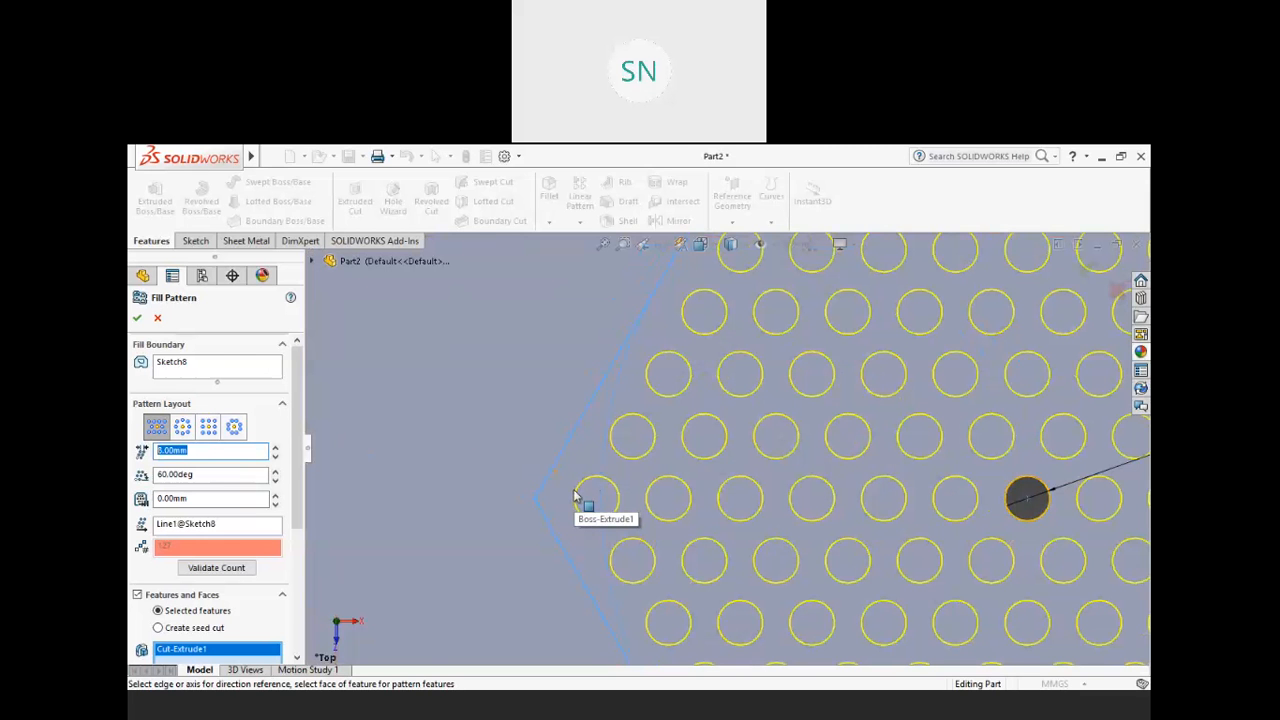
{"action": "key", "text": "f"}
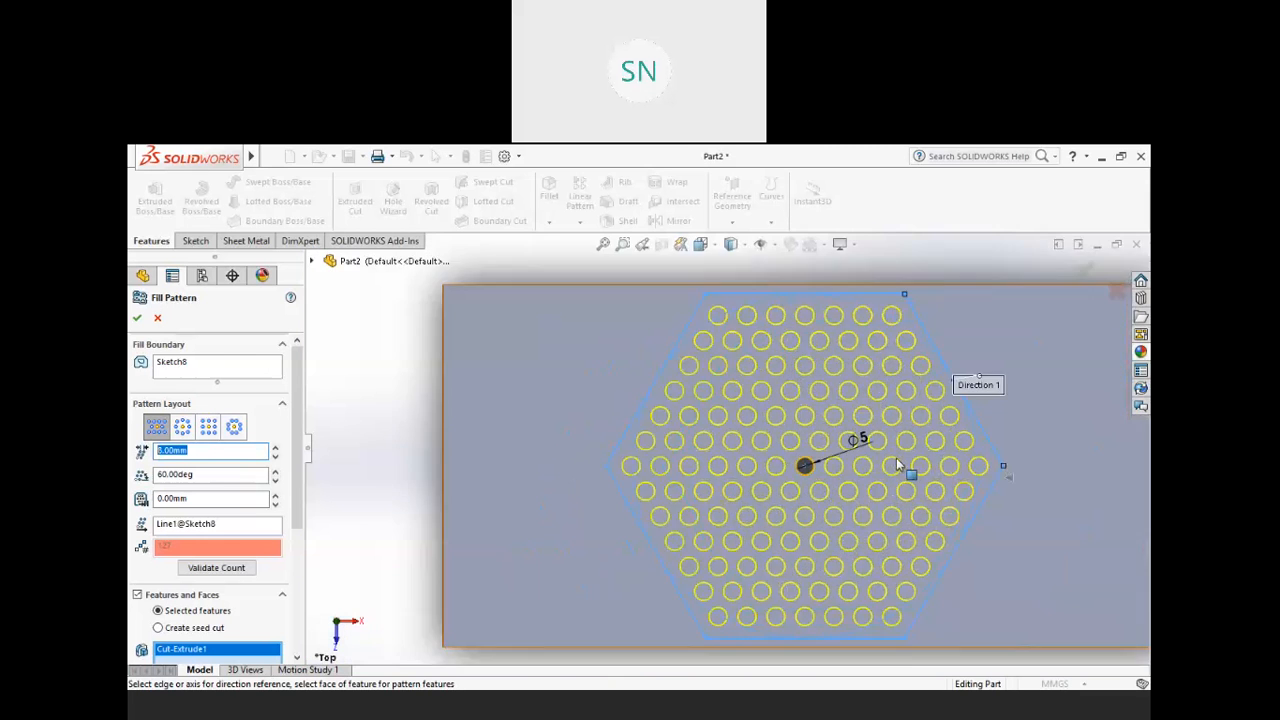
{"action": "left_click_drag", "start_coordinate": [196, 498], "coordinate": [147, 497]}
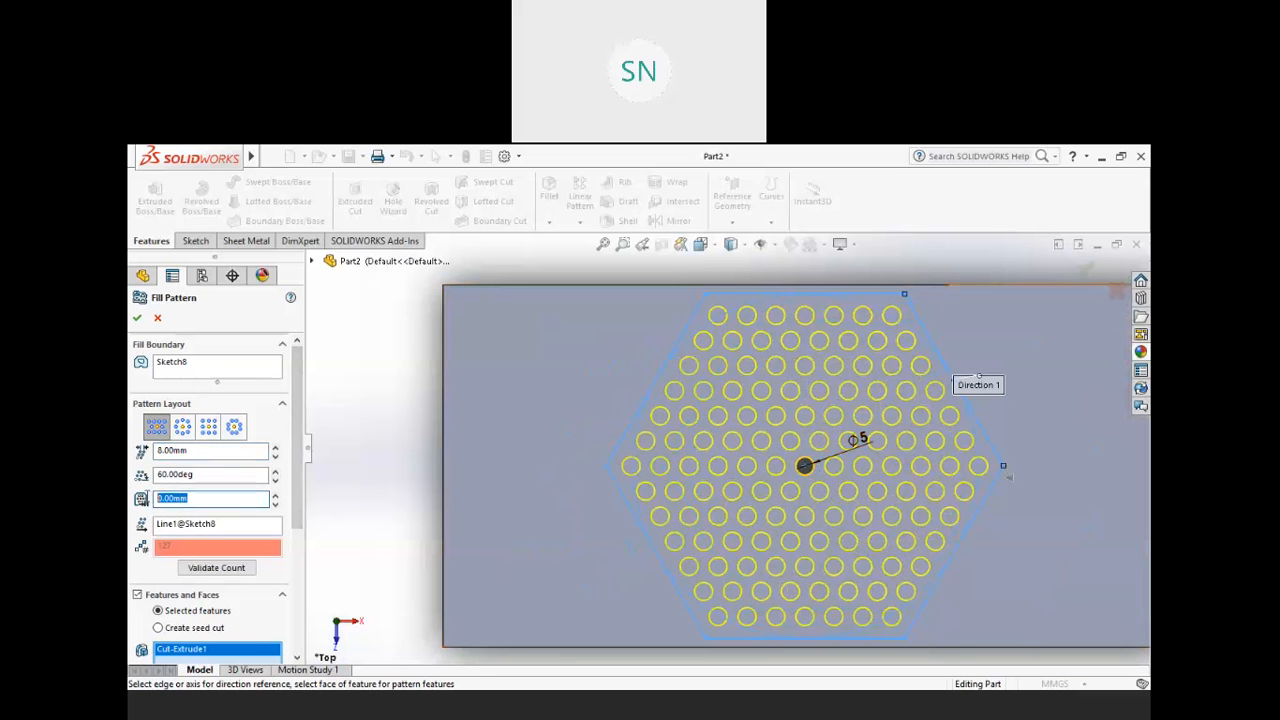
{"action": "type", "text": "5"}
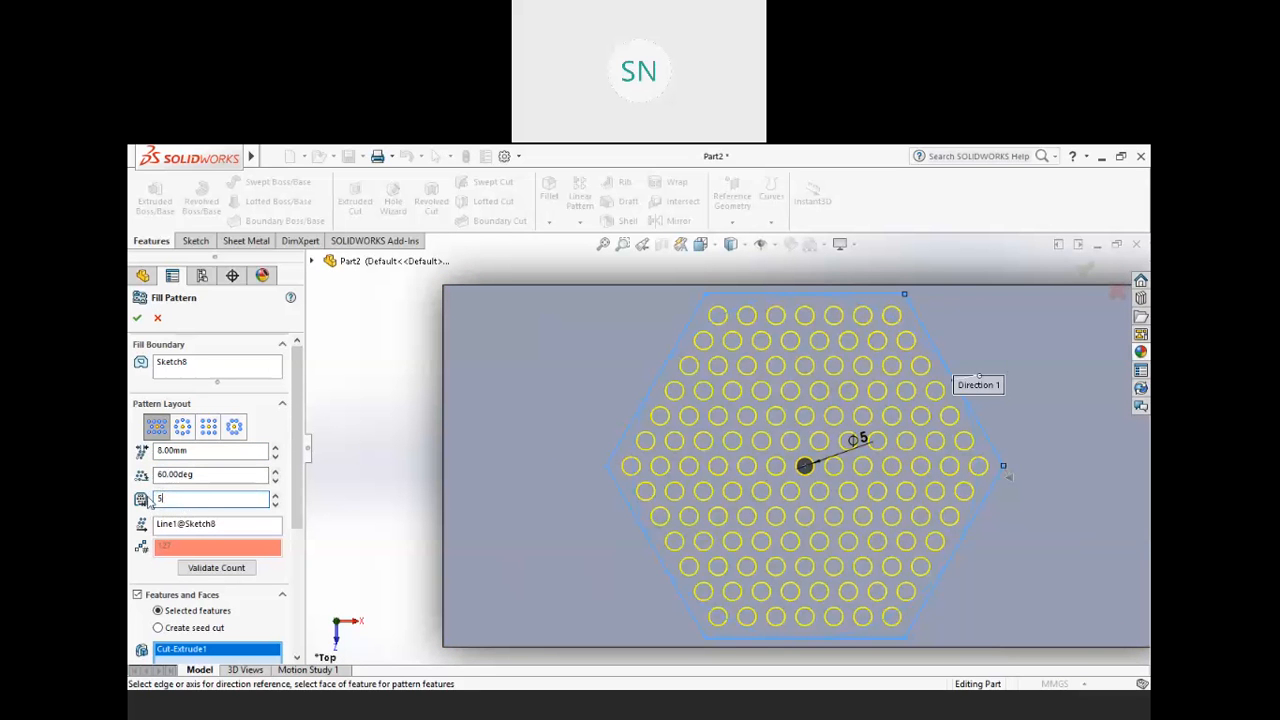
{"action": "key", "text": "Return"}
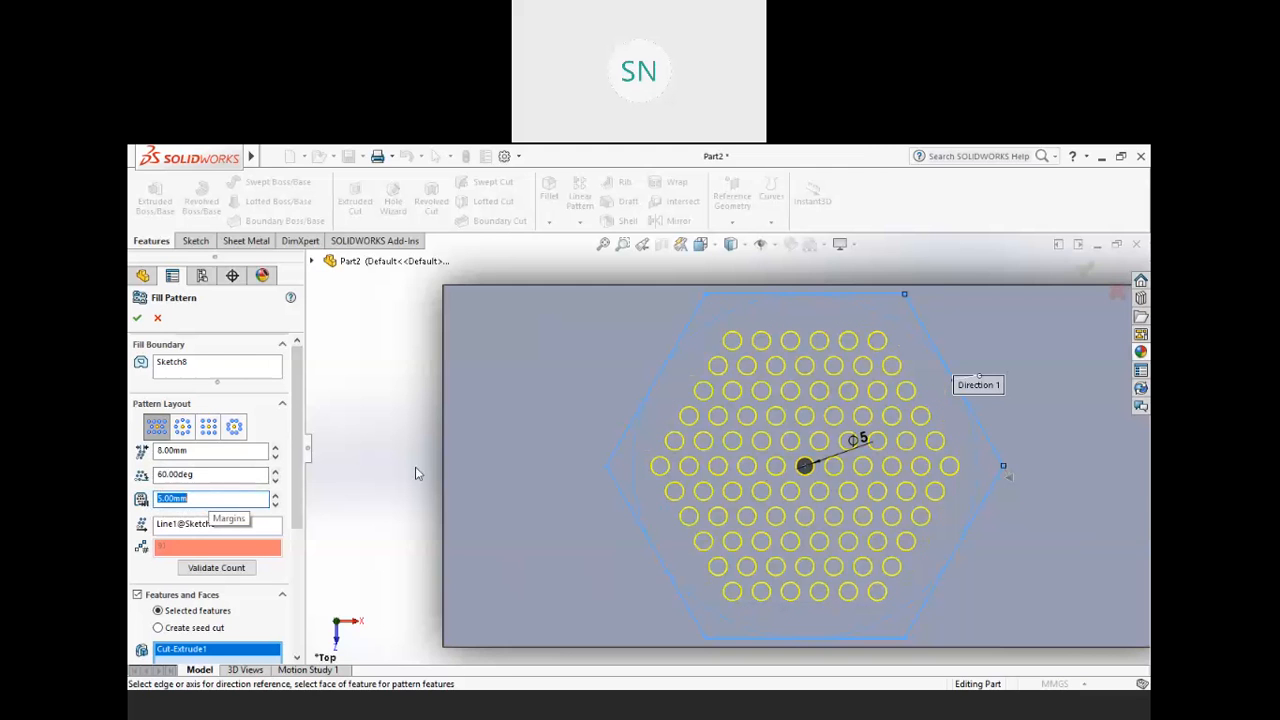
- Examine the gap between the holes and the hexagon boundary, and restore the fill pattern's margin to 0 mm
{"action": "scroll", "coordinate": [716, 441], "scroll_direction": "down", "scroll_amount": 2}
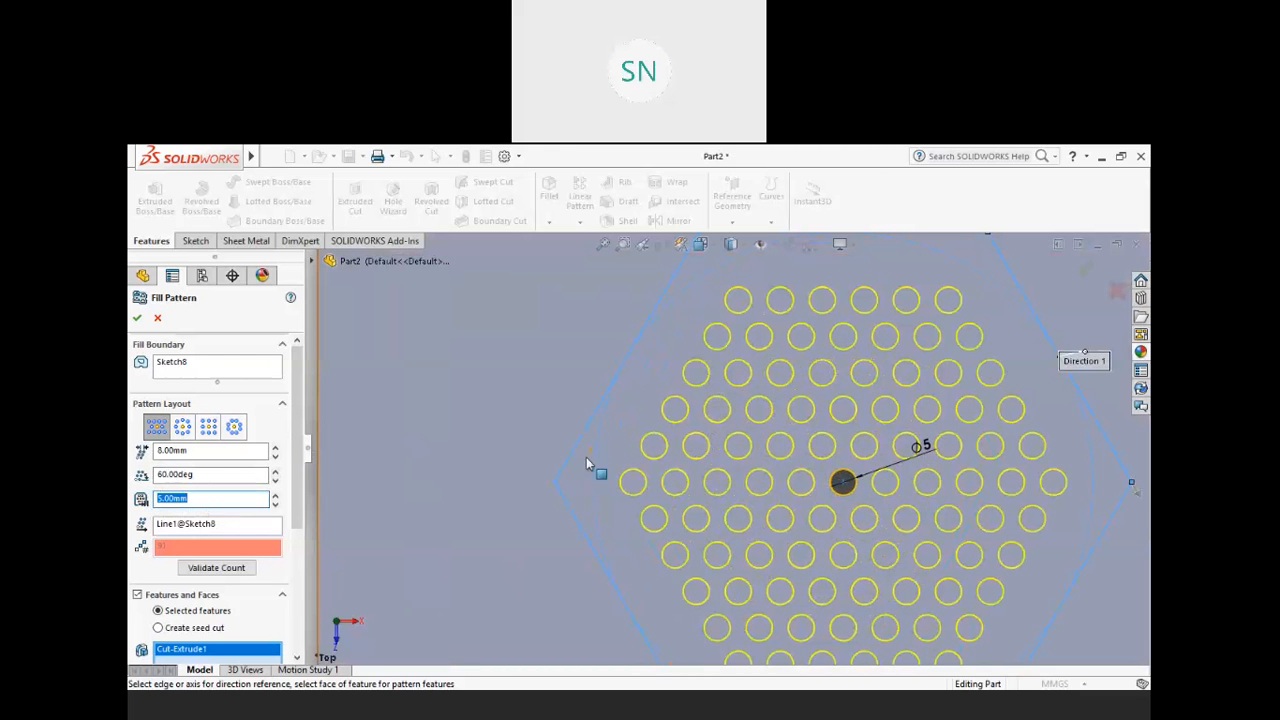
{"action": "scroll", "coordinate": [590, 467], "scroll_direction": "up", "scroll_amount": 3}
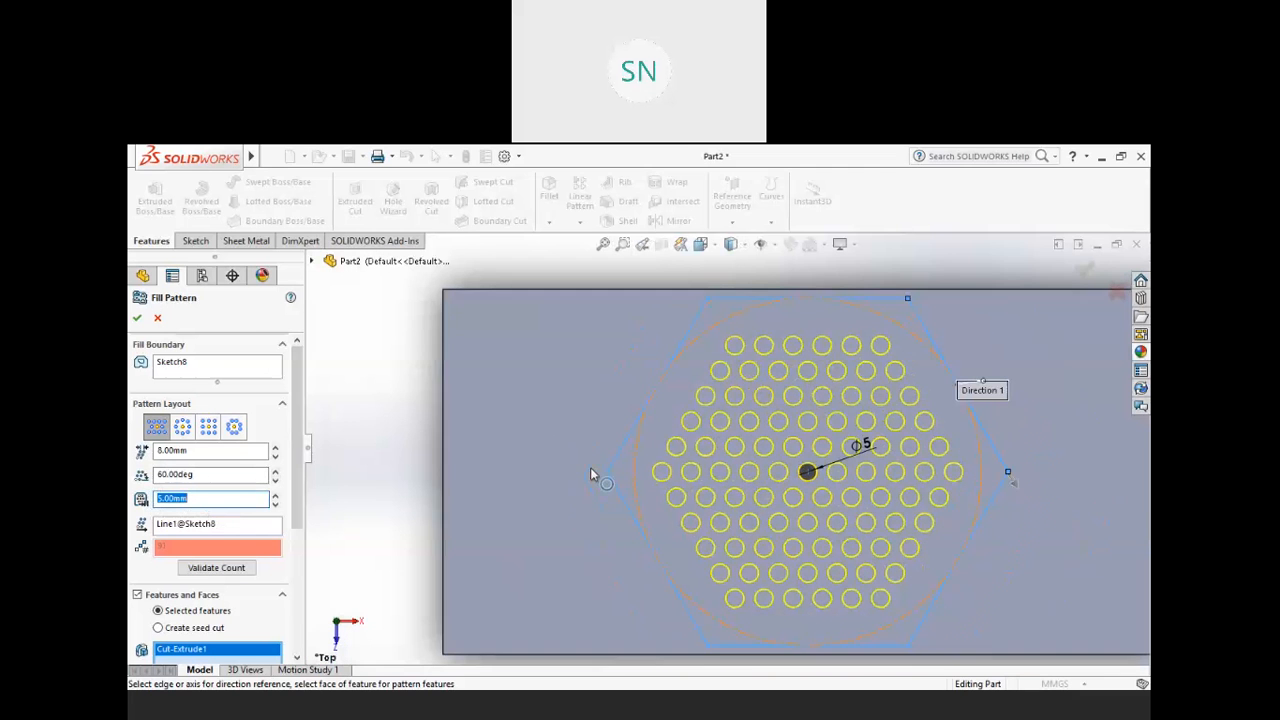
{"action": "scroll", "coordinate": [763, 330], "scroll_direction": "down", "scroll_amount": 2}
{"action": "scroll", "coordinate": [735, 330], "scroll_direction": "up", "scroll_amount": 2}
{"action": "scroll", "coordinate": [790, 326], "scroll_direction": "down", "scroll_amount": 2}
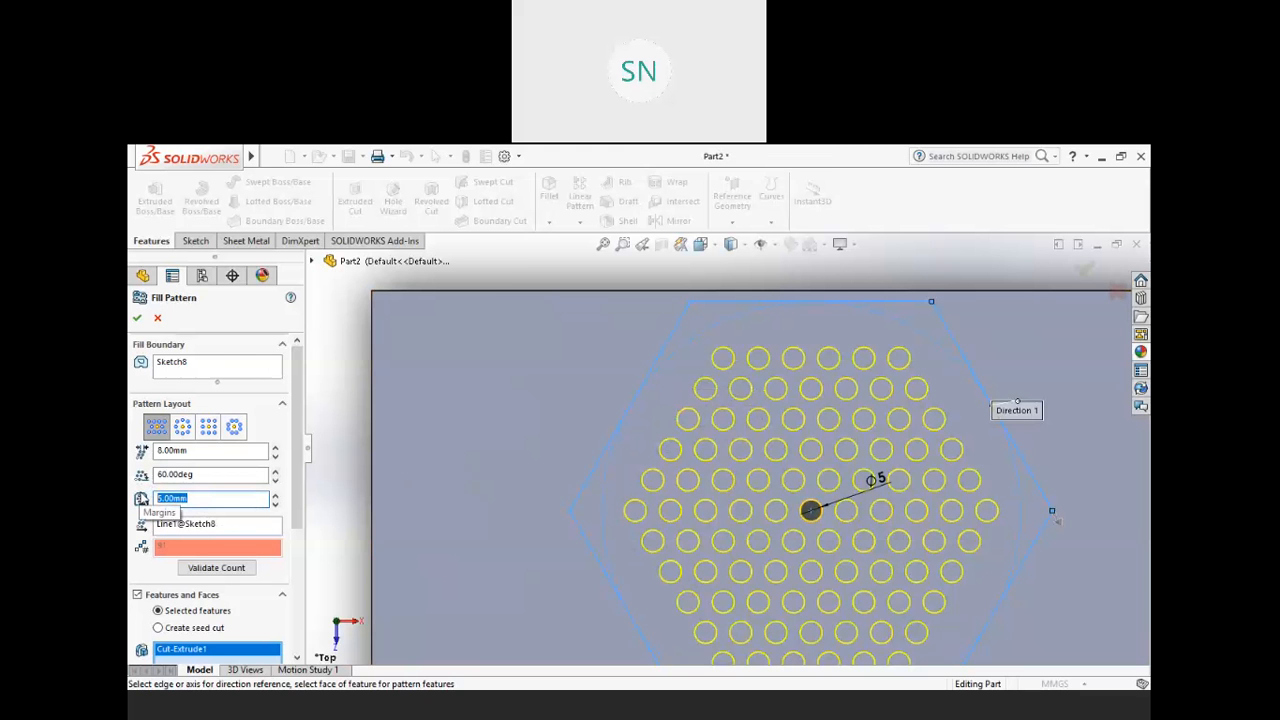
{"action": "type", "text": "0"}
{"action": "key", "text": "Return"}
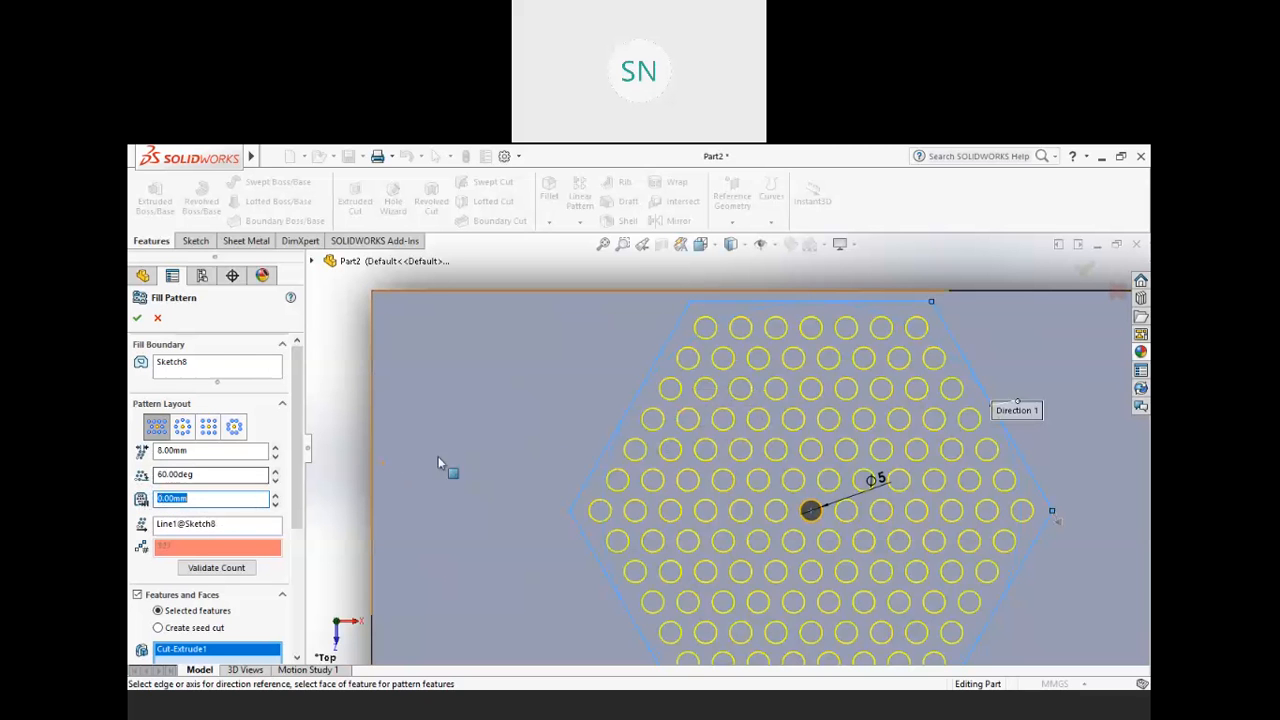
{"action": "scroll", "coordinate": [650, 404], "scroll_direction": "up", "scroll_amount": 2}
{"action": "scroll", "coordinate": [650, 404], "scroll_direction": "up", "scroll_amount": 2}
{"action": "scroll", "coordinate": [867, 476], "scroll_direction": "down", "scroll_amount": 2}
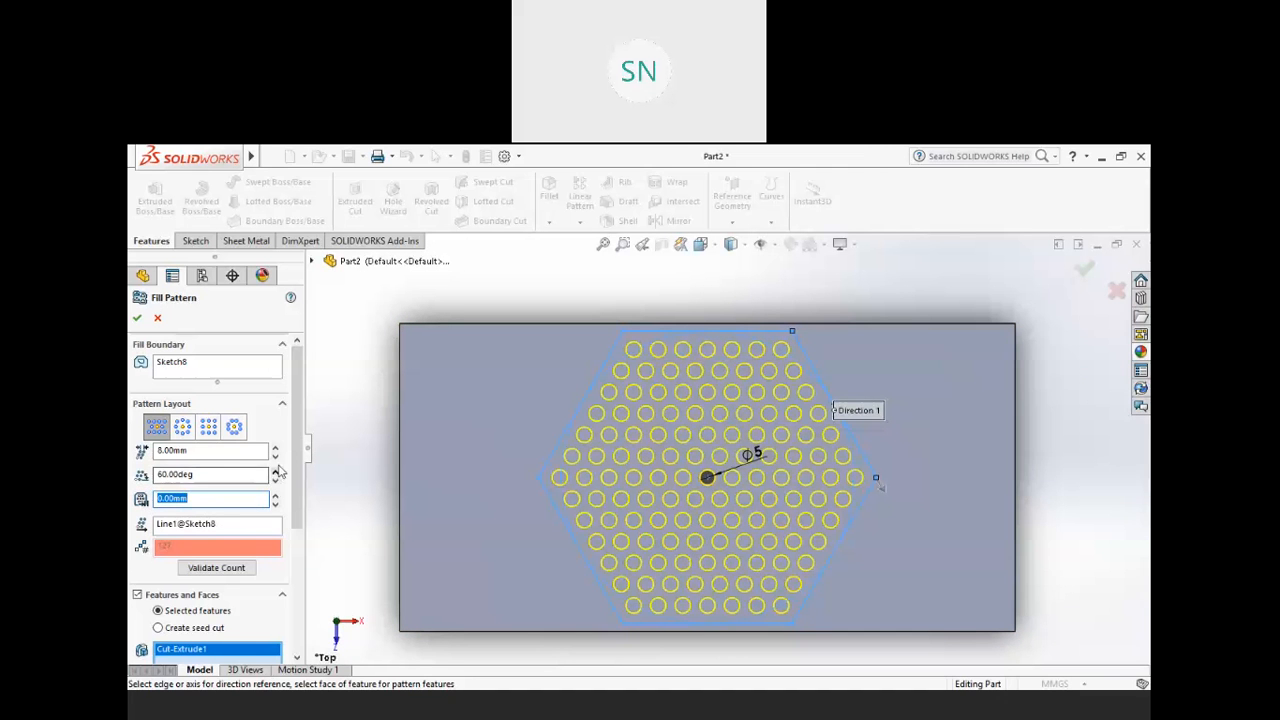
- Skip four pattern instances at the hexagon's upper-left corner, two in each of the first two rows
{"action": "scroll", "coordinate": [297, 519], "scroll_direction": "down", "scroll_amount": 3}
{"action": "scroll", "coordinate": [297, 519], "scroll_direction": "down", "scroll_amount": 2}
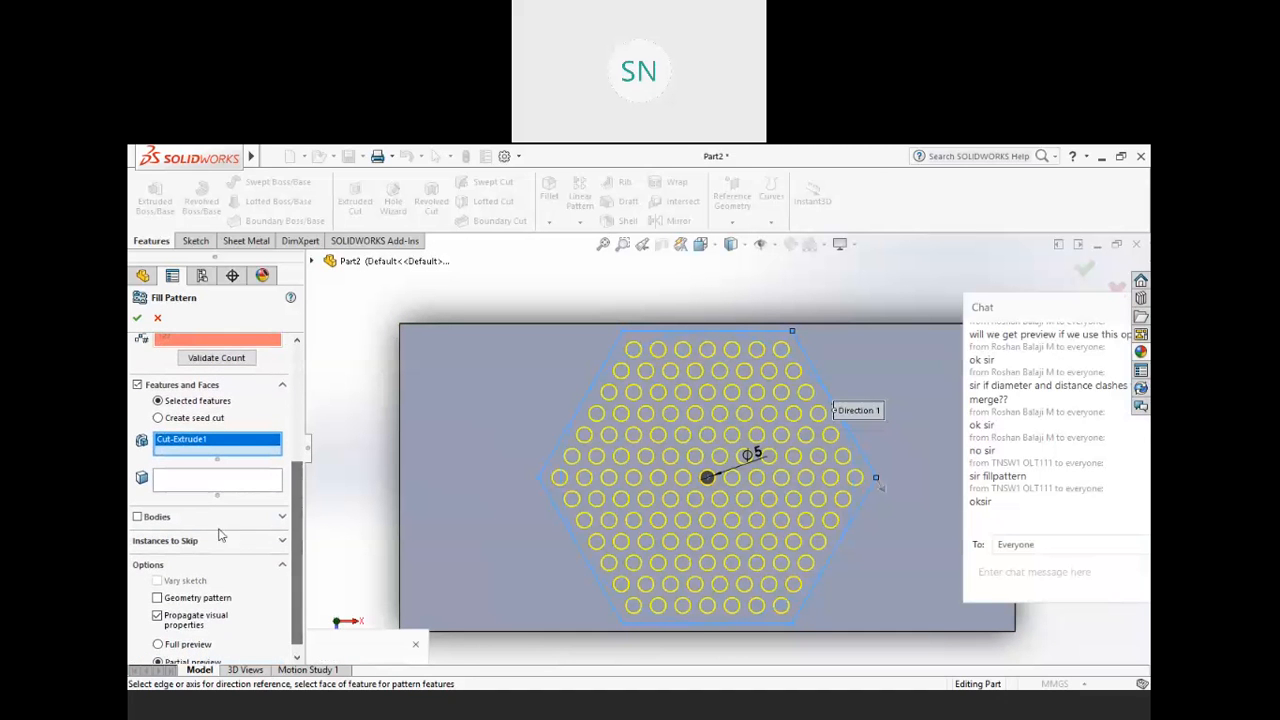
{"action": "left_click", "coordinate": [186, 541]}
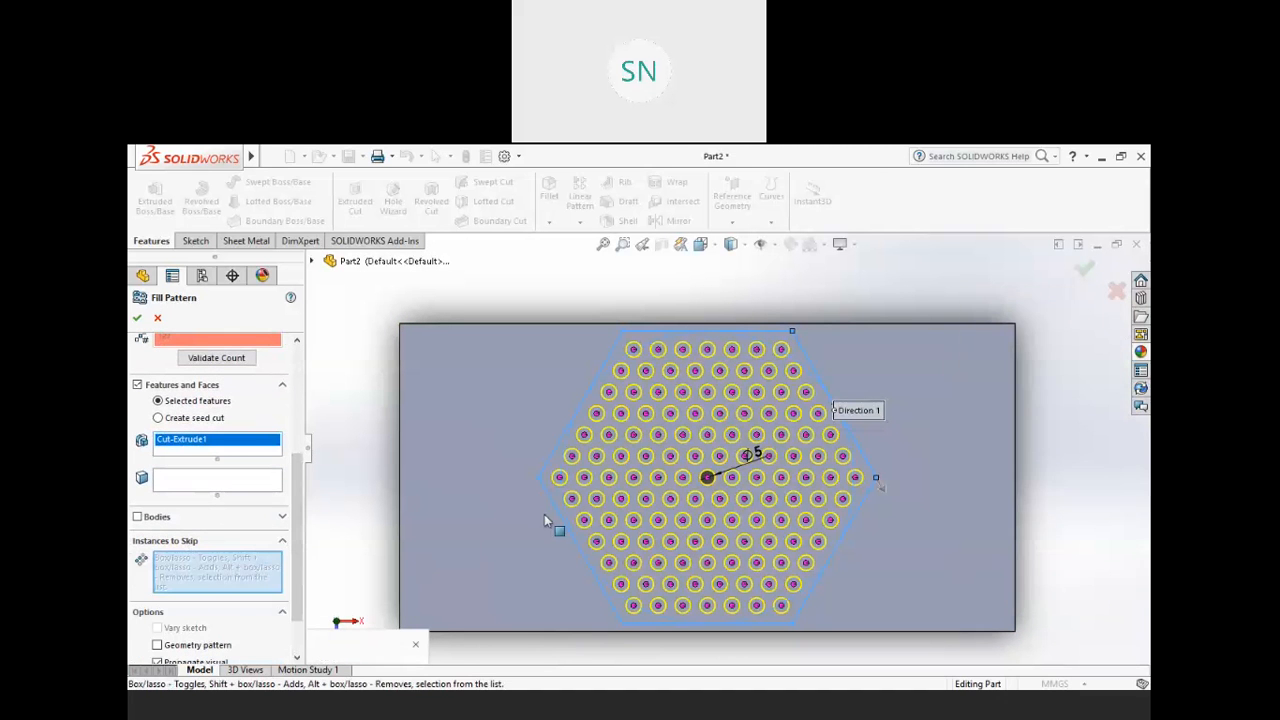
{"action": "scroll", "coordinate": [655, 378], "scroll_direction": "down", "scroll_amount": 2}
{"action": "scroll", "coordinate": [658, 329], "scroll_direction": "down", "scroll_amount": 2}
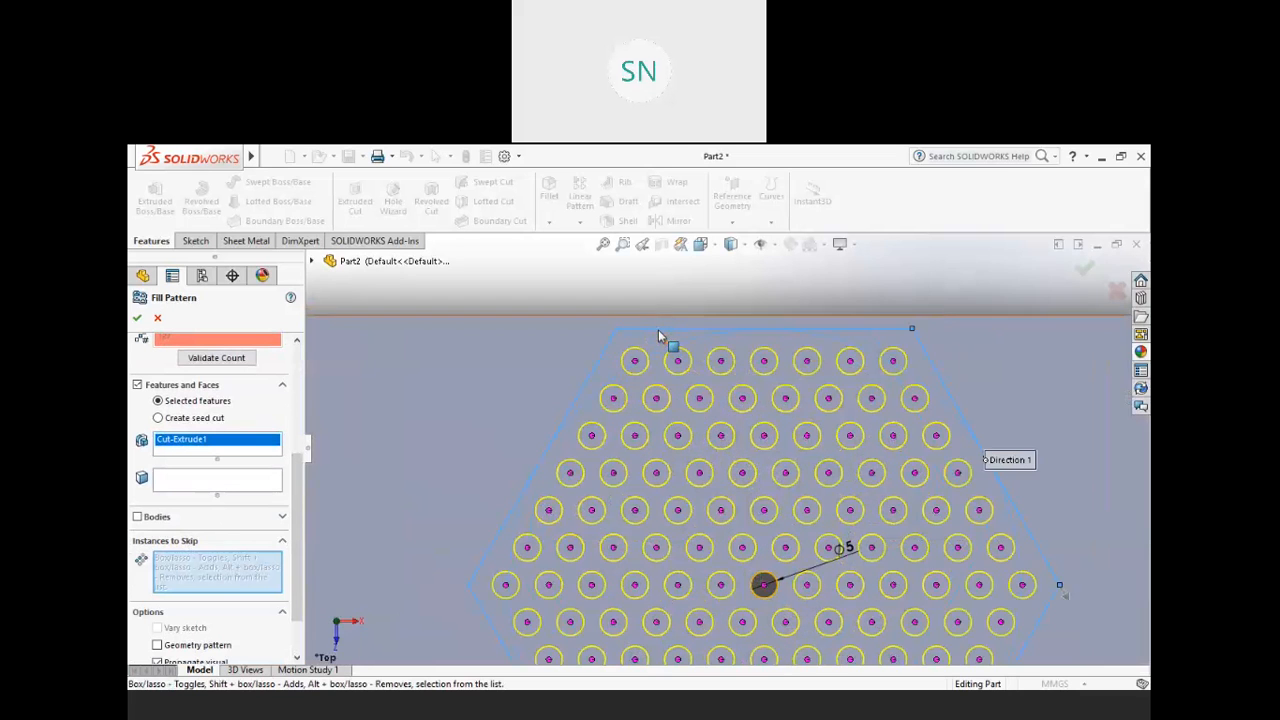
{"action": "scroll", "coordinate": [857, 443], "scroll_direction": "up", "scroll_amount": 2}
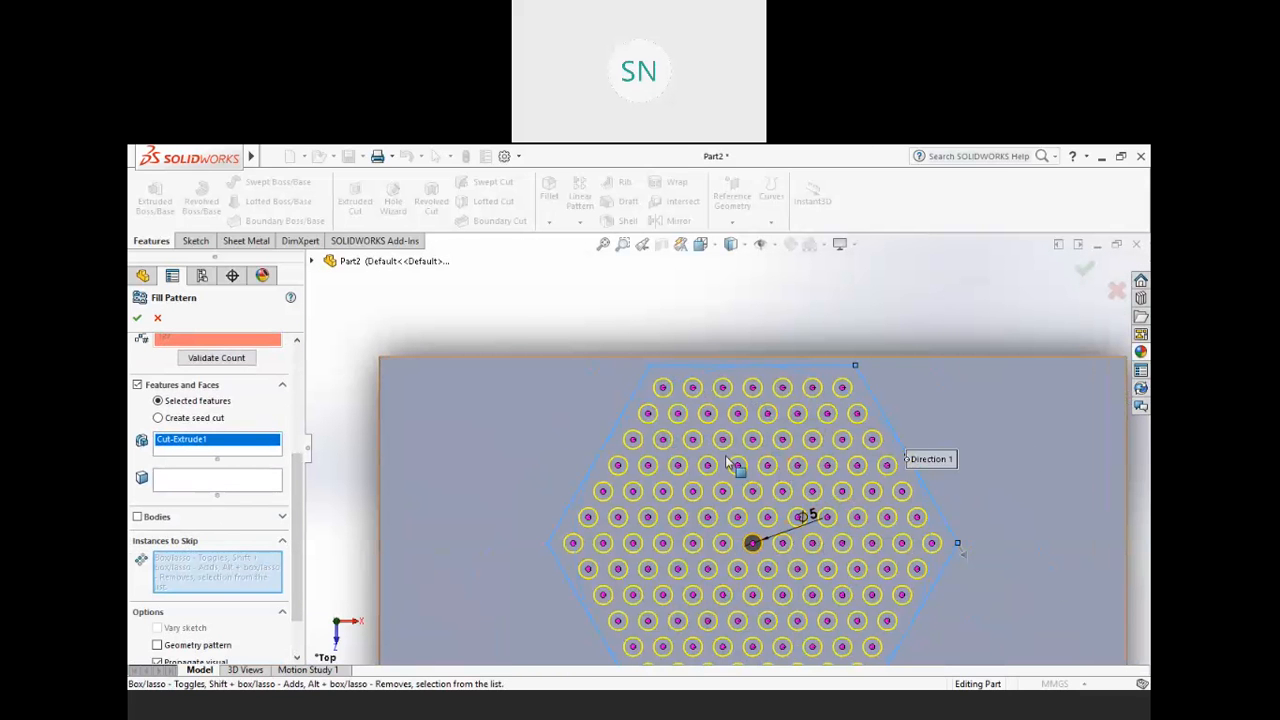
{"action": "scroll", "coordinate": [672, 386], "scroll_direction": "down", "scroll_amount": 3}
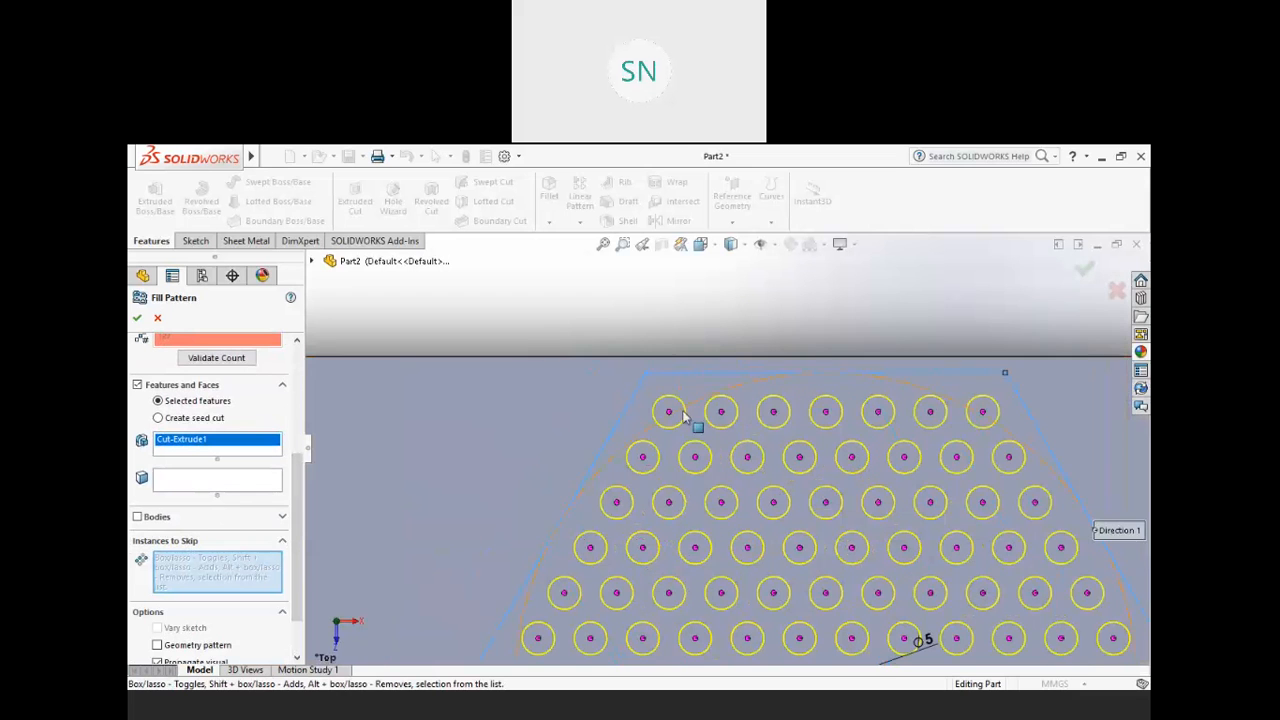
{"action": "left_click", "coordinate": [669, 412]}
{"action": "left_click", "coordinate": [643, 457]}
{"action": "left_click", "coordinate": [695, 459]}
{"action": "left_click", "coordinate": [722, 413]}
{"action": "scroll", "coordinate": [657, 399], "scroll_direction": "up", "scroll_amount": 5}
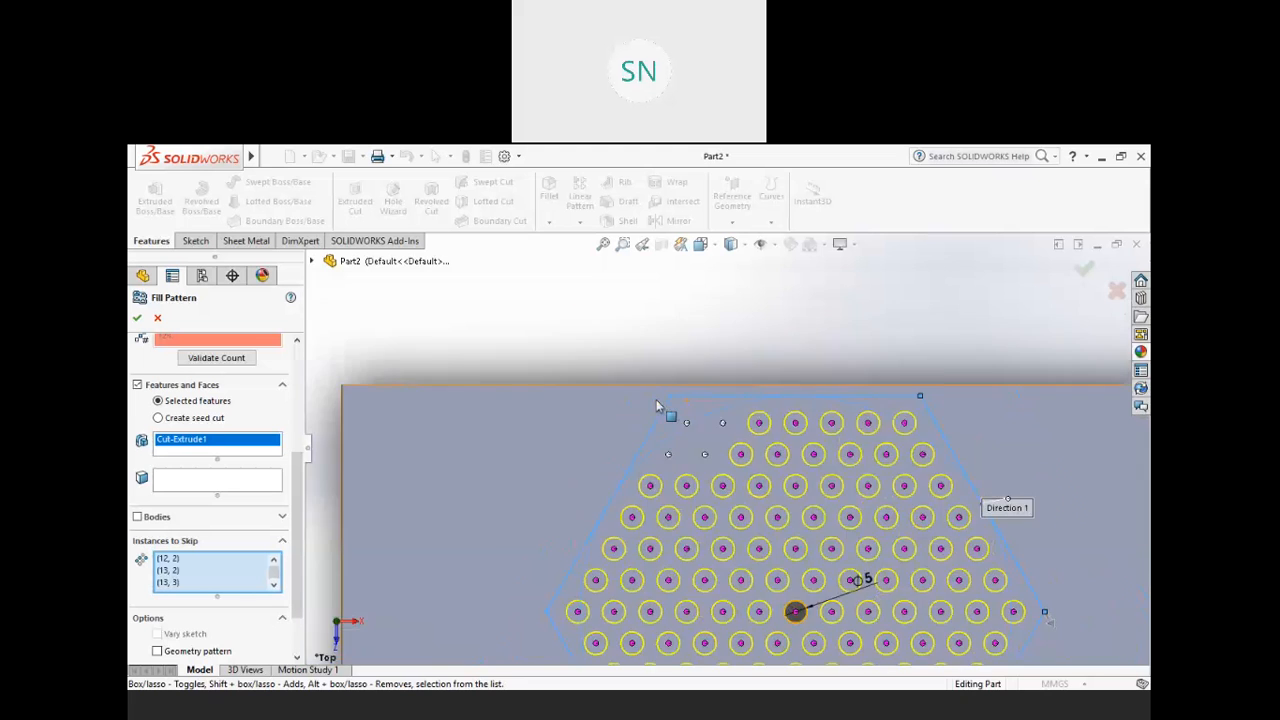
- Skip four more pattern instances at the hexagon's lower-right corner, two in each of the last two rows
{"action": "scroll", "coordinate": [745, 551], "scroll_direction": "down", "scroll_amount": 5}
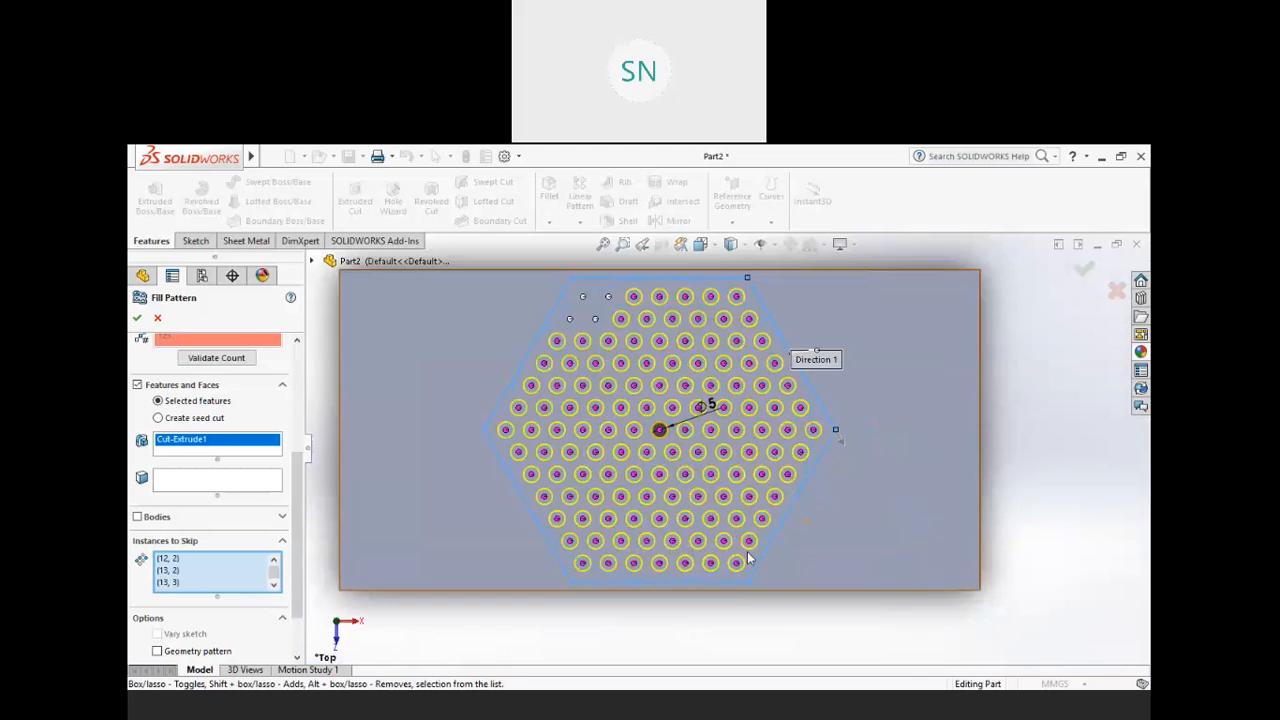
{"action": "left_click", "coordinate": [710, 552]}
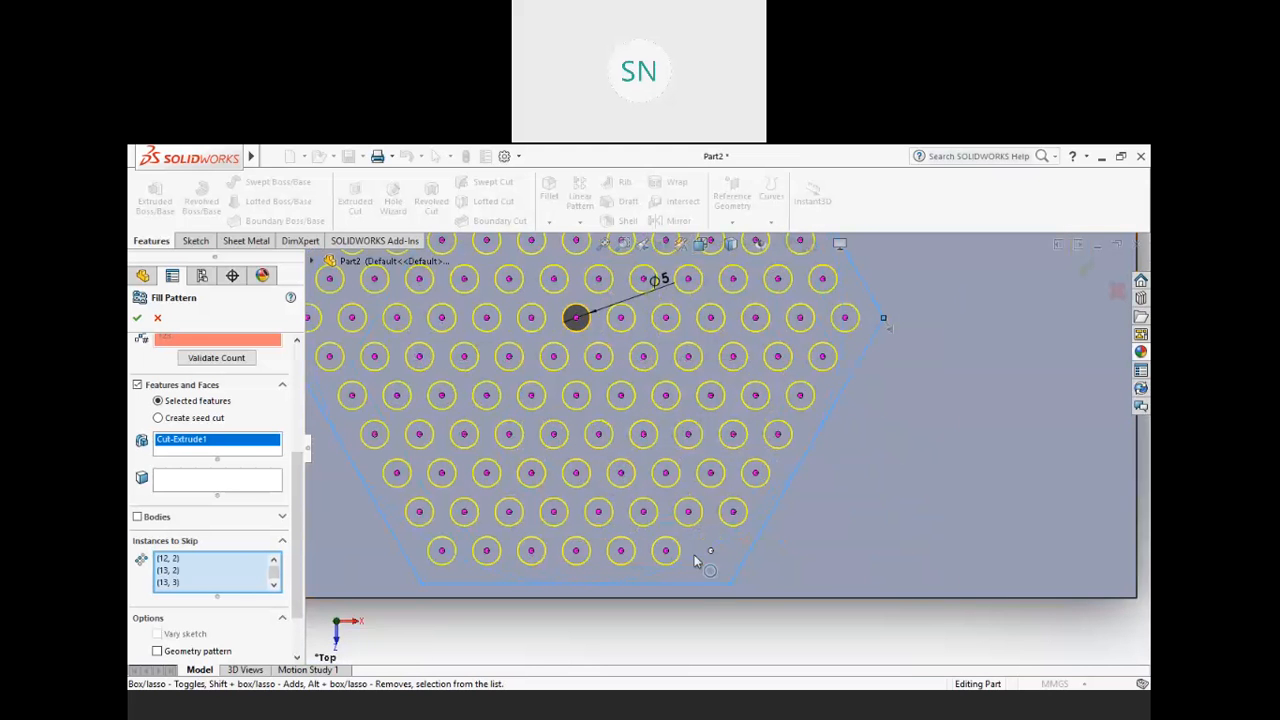
{"action": "left_click", "coordinate": [666, 552]}
{"action": "left_click", "coordinate": [731, 518]}
{"action": "left_click", "coordinate": [688, 515]}
{"action": "scroll", "coordinate": [700, 530], "scroll_direction": "up", "scroll_amount": 8}
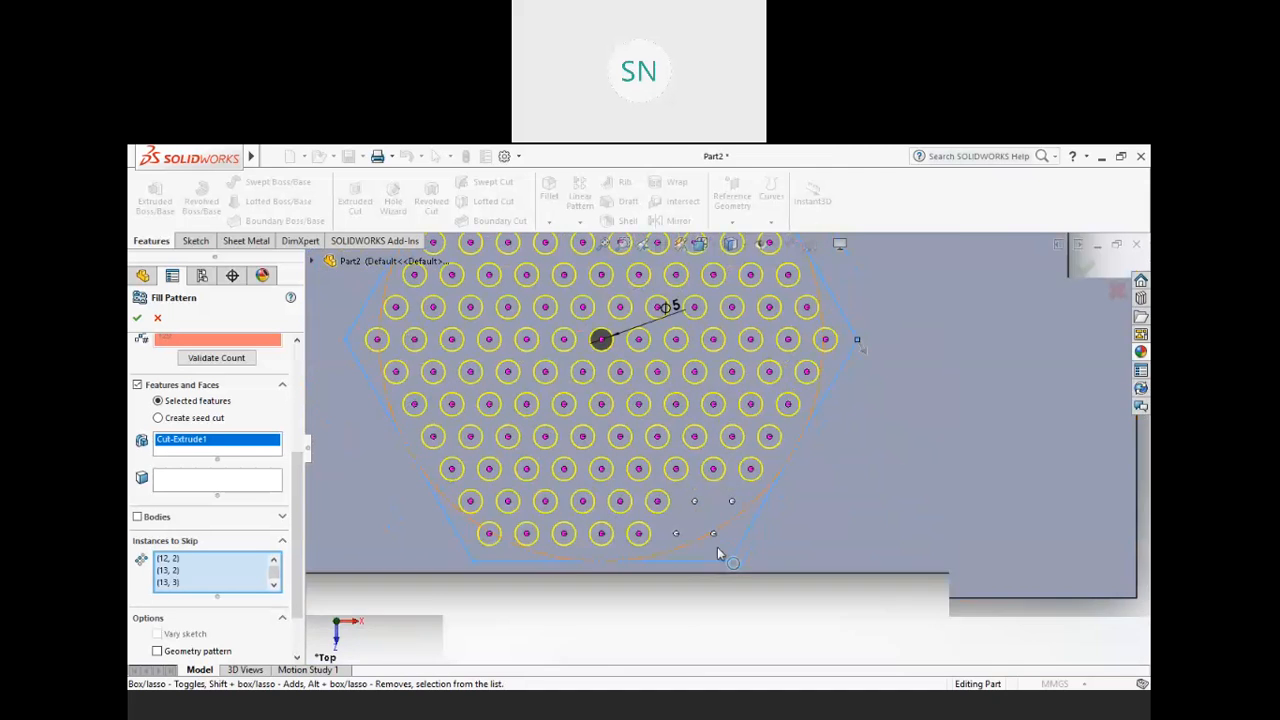
{"action": "scroll", "coordinate": [708, 405], "scroll_direction": "down", "scroll_amount": 2}
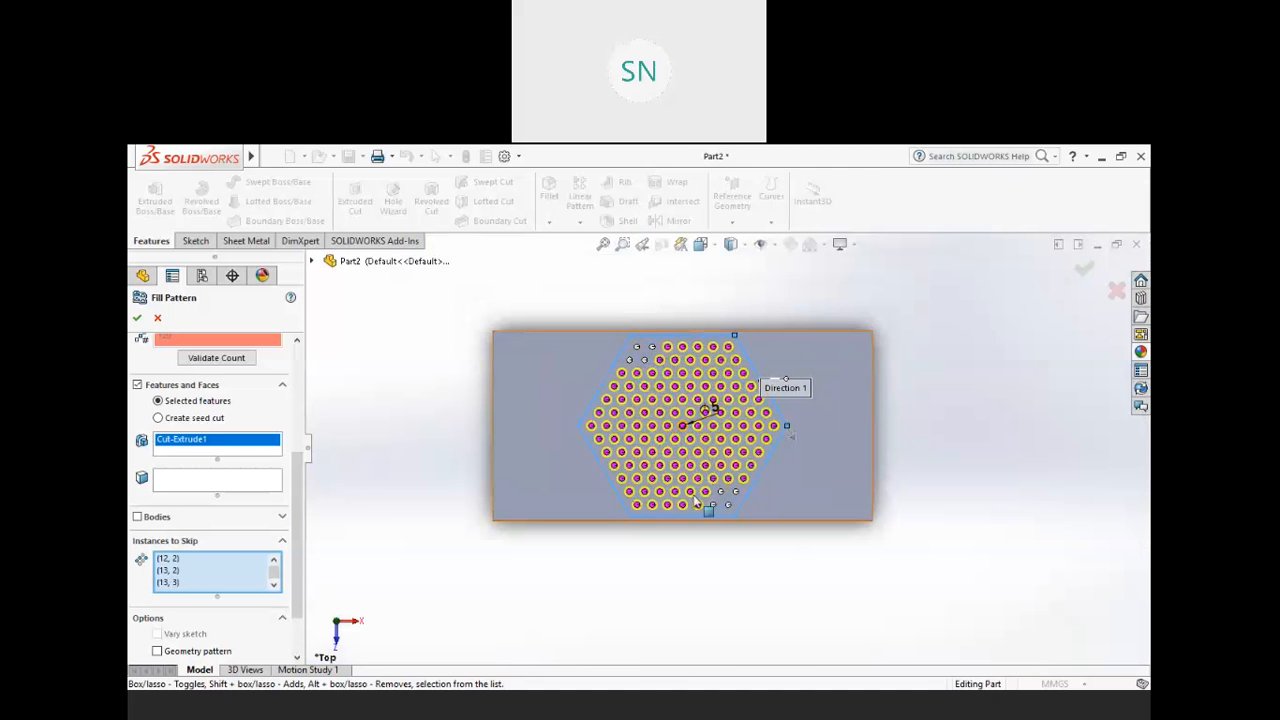
- Accept the fill pattern and inspect the perforated block from several angles
{"action": "left_click", "coordinate": [136, 318]}
{"action": "middle_click_drag", "start_coordinate": [723, 609], "coordinate": [718, 466]}
{"action": "scroll", "coordinate": [716, 370], "scroll_direction": "down", "scroll_amount": 4}
{"action": "middle_click_drag", "start_coordinate": [720, 393], "coordinate": [737, 483]}
{"action": "scroll", "coordinate": [737, 483], "scroll_direction": "up", "scroll_amount": 4}
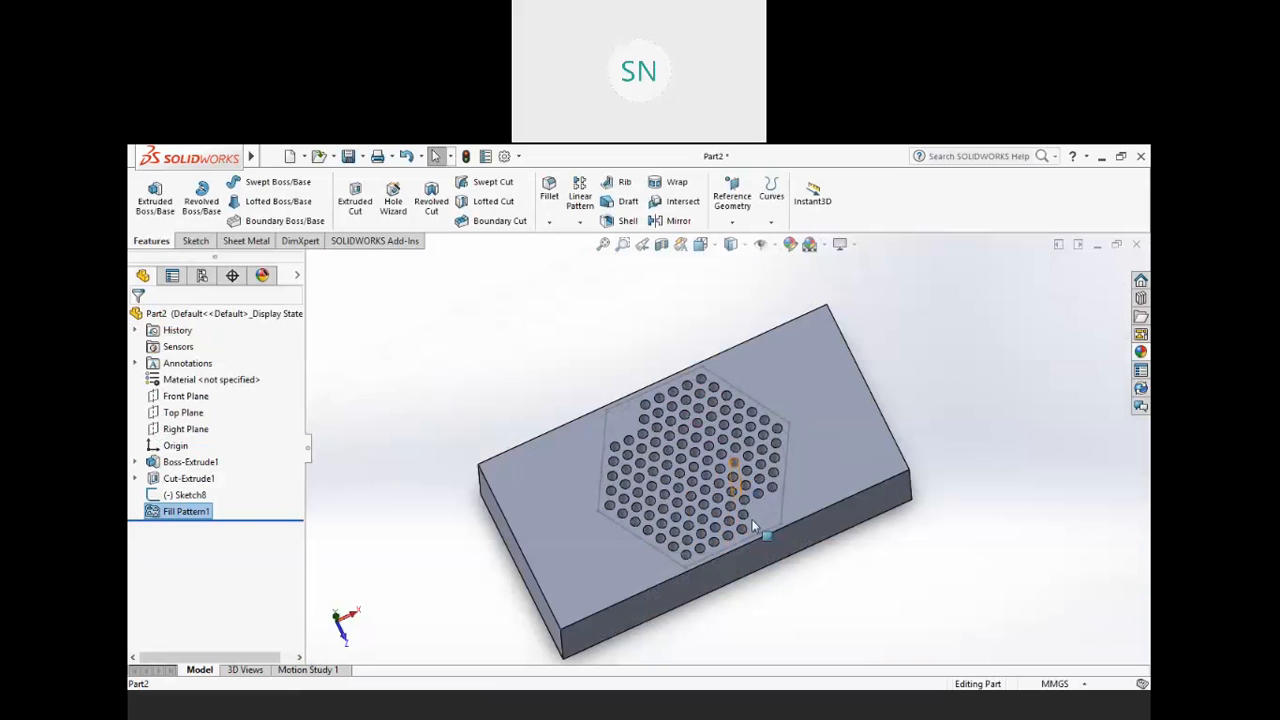
{"action": "middle_click_drag", "start_coordinate": [763, 531], "coordinate": [629, 528]}
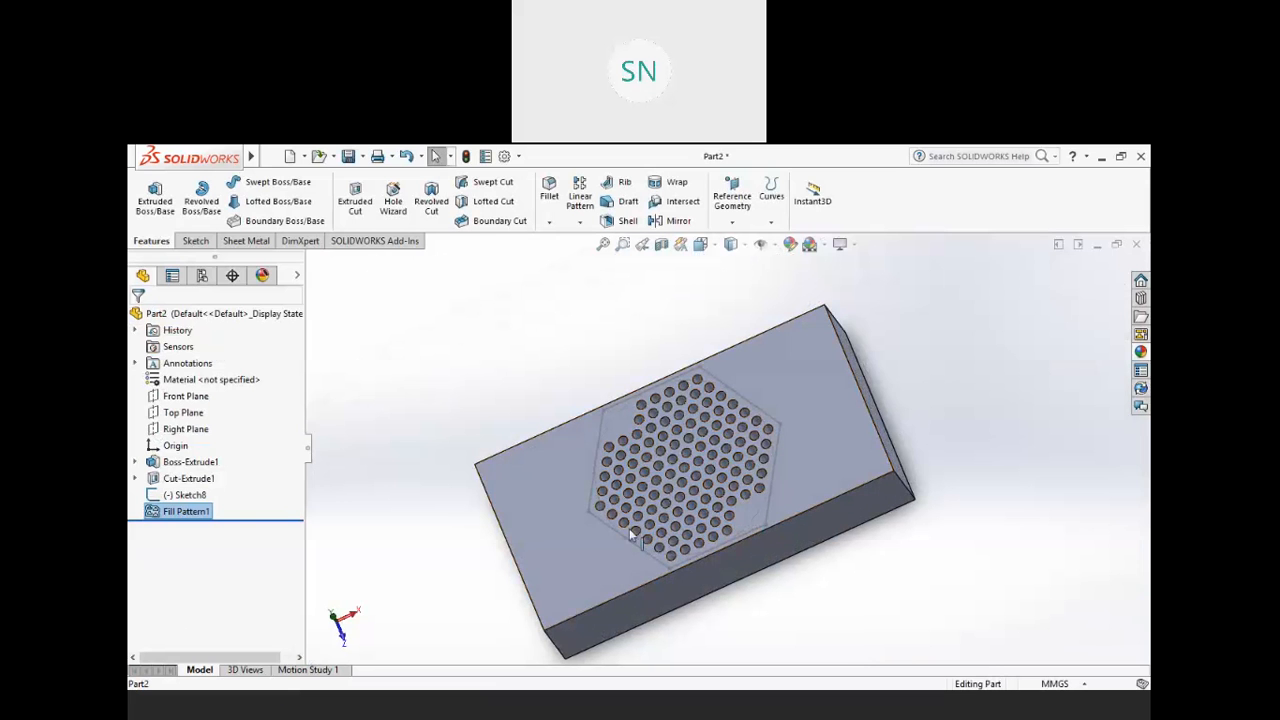
- Reopen the fill pattern for editing and clear all of its skipped instances
{"action": "right_click", "coordinate": [170, 515]}
{"action": "left_click", "coordinate": [179, 361]}
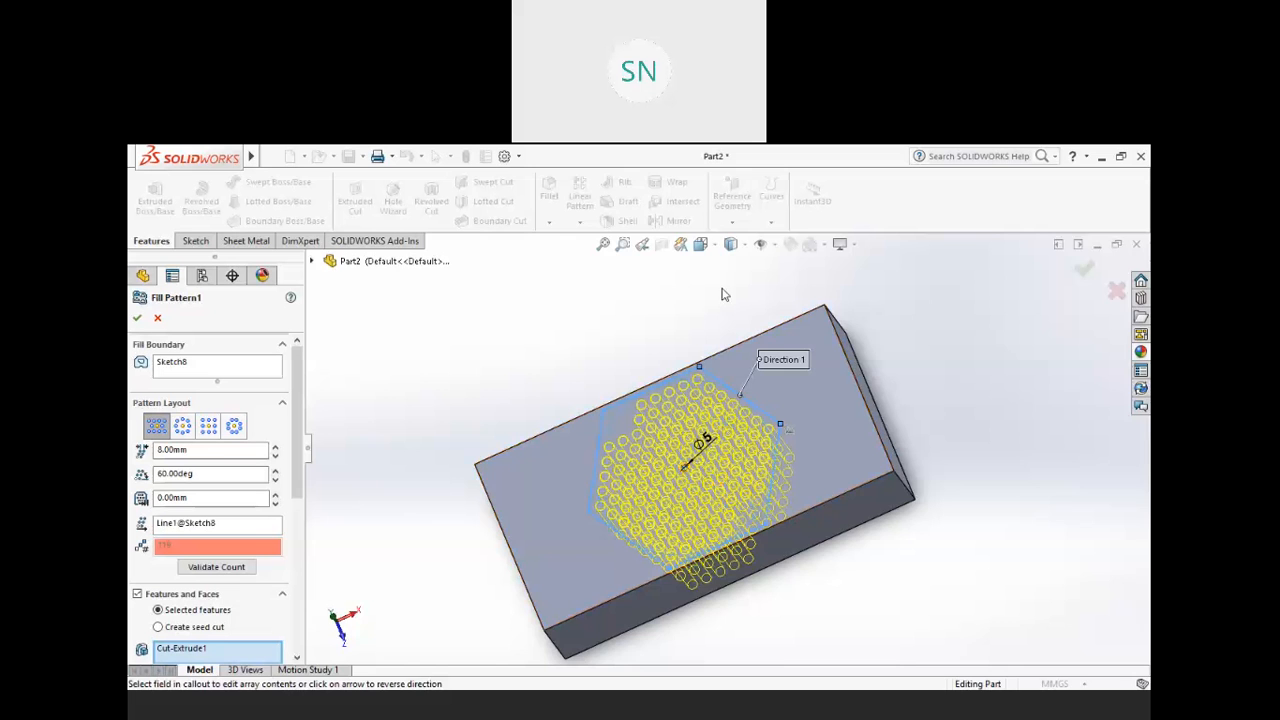
{"action": "left_click", "coordinate": [700, 244]}
{"action": "left_click", "coordinate": [694, 381]}
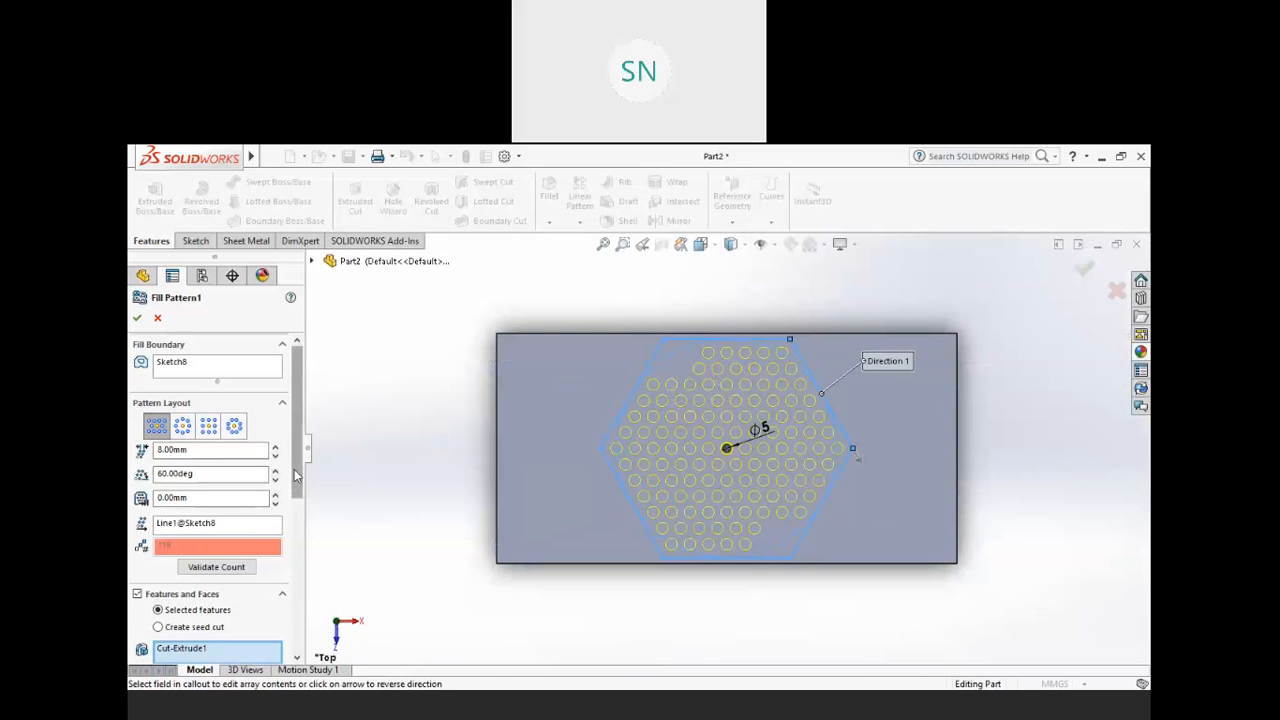
{"action": "scroll", "coordinate": [300, 580], "scroll_direction": "down", "scroll_amount": 5}
{"action": "right_click", "coordinate": [212, 578]}
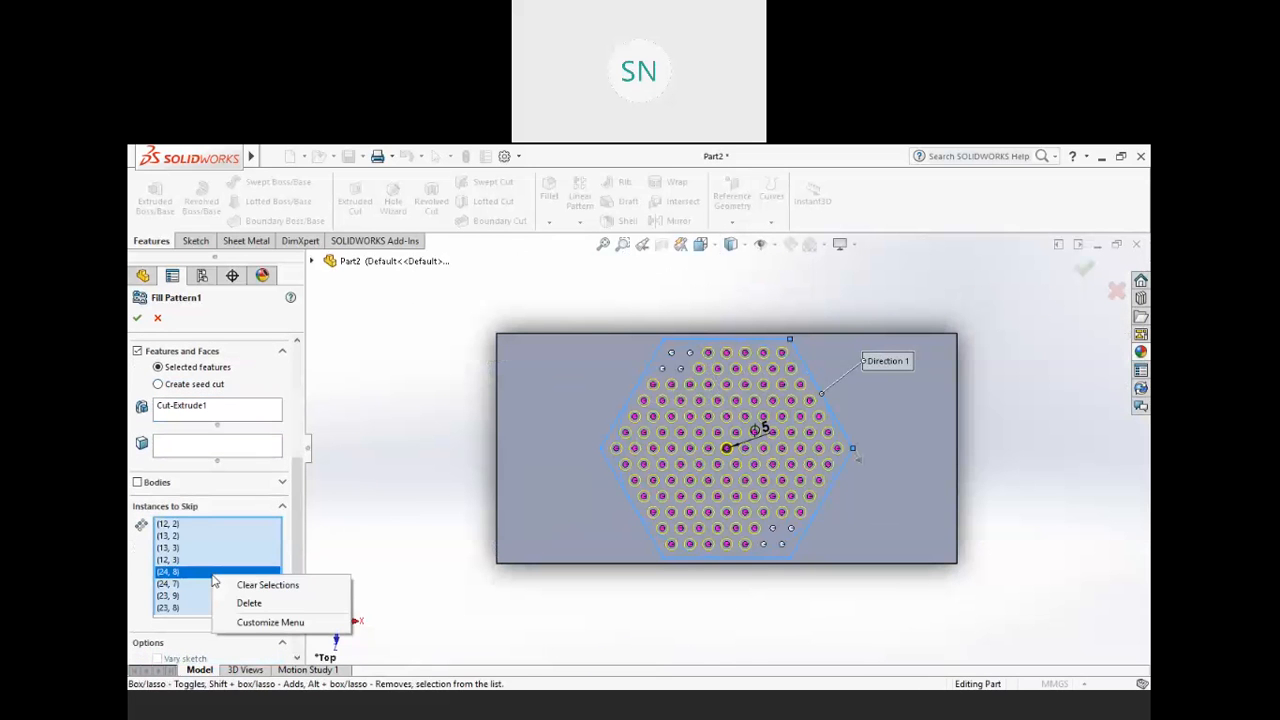
{"action": "left_click", "coordinate": [264, 585]}
- Change the fill pattern to a circular layout and set its target instance spacing to 10 mm
{"action": "scroll", "coordinate": [290, 478], "scroll_direction": "up", "scroll_amount": 3}
{"action": "scroll", "coordinate": [290, 478], "scroll_direction": "up", "scroll_amount": 3}
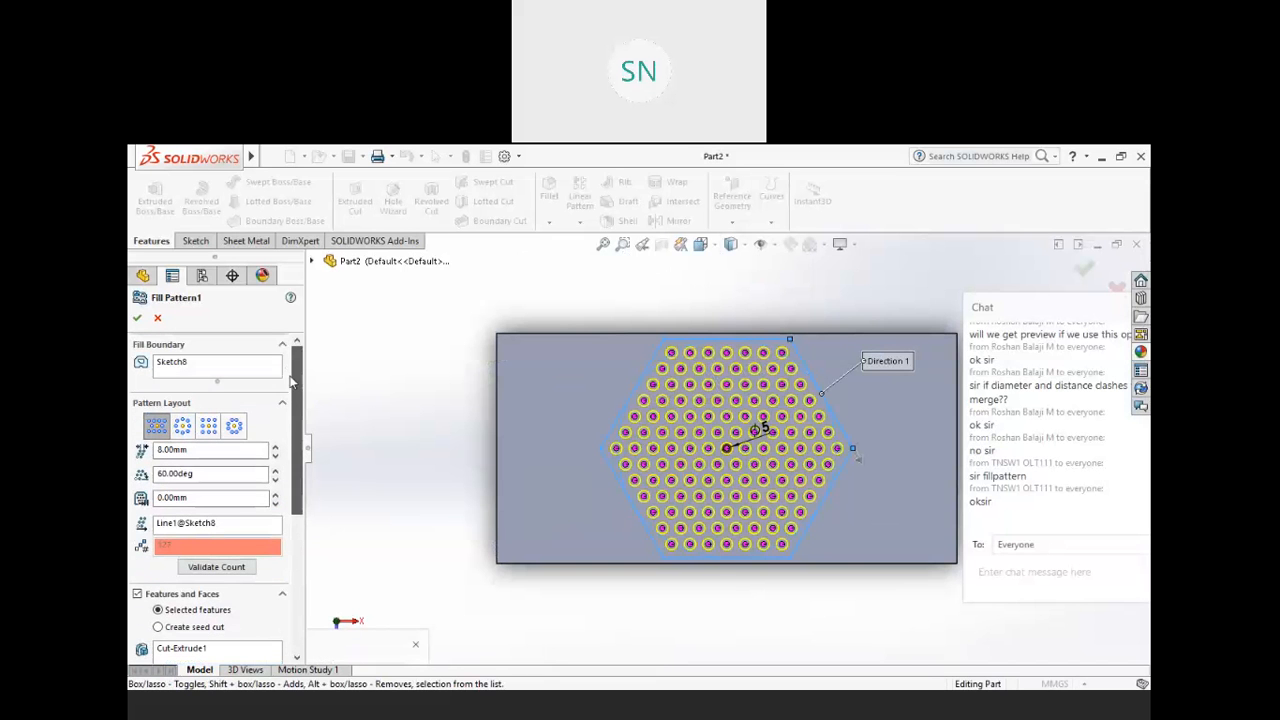
{"action": "left_click", "coordinate": [182, 426]}
{"action": "scroll", "coordinate": [776, 432], "scroll_direction": "down", "scroll_amount": 2}
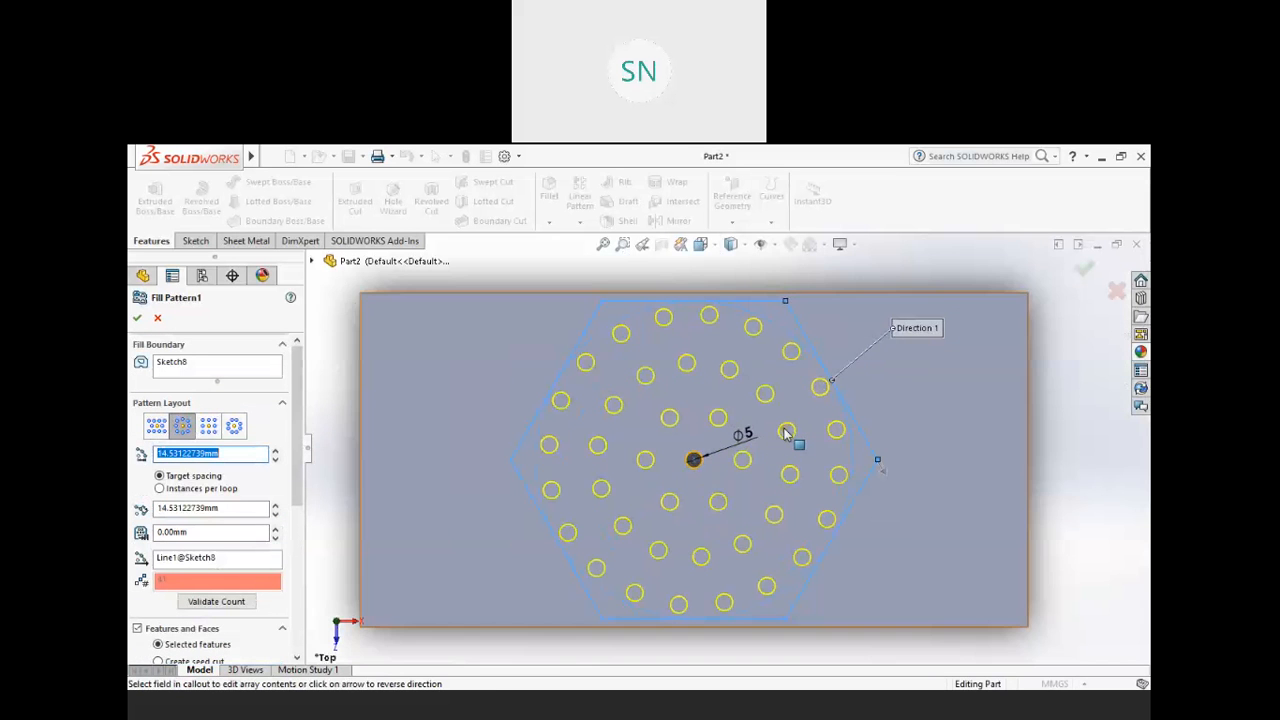
{"action": "left_click", "coordinate": [233, 510]}
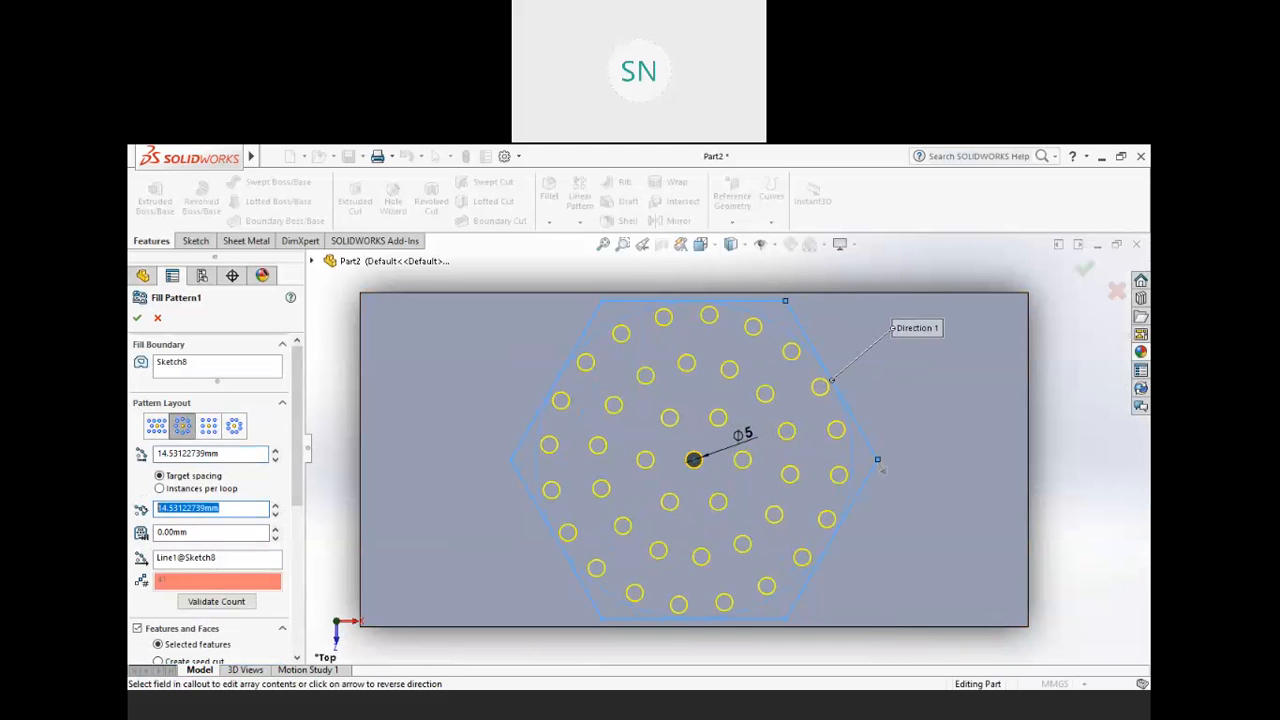
{"action": "type", "text": "10"}
{"action": "key", "text": "Return"}
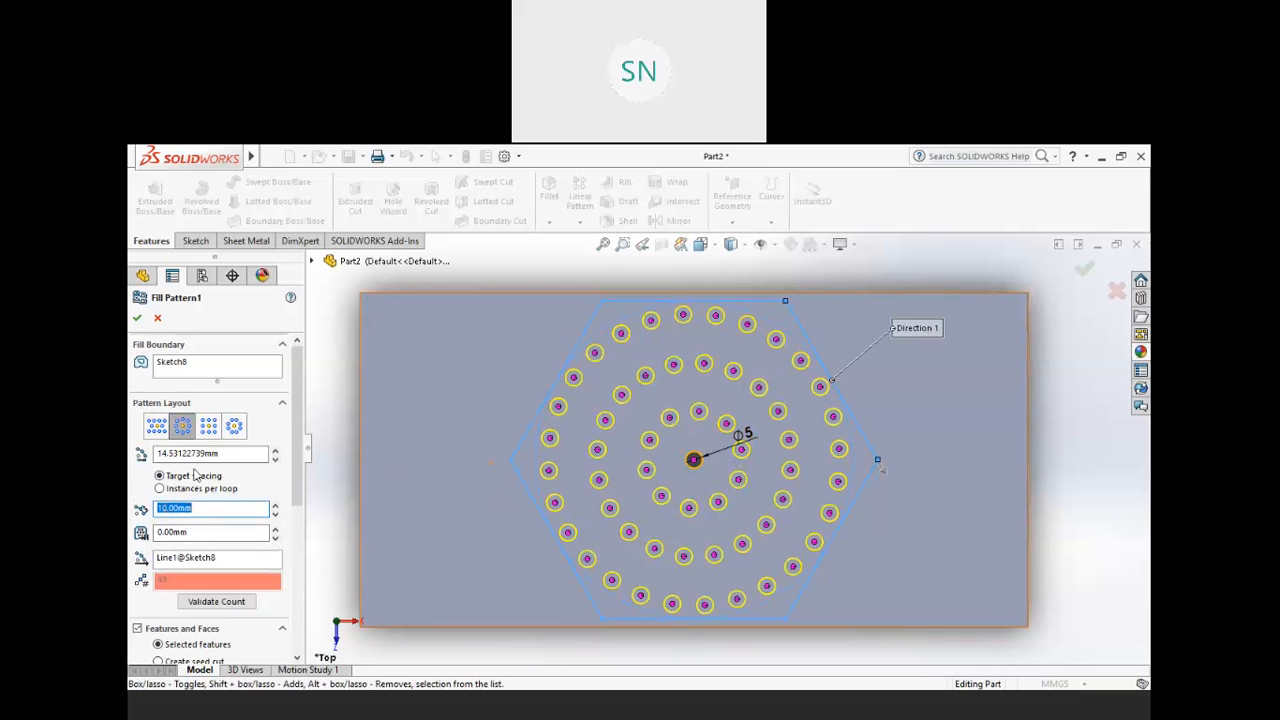
- Set the spacing between the circular loops of holes to 8 mm
{"action": "left_click_drag", "start_coordinate": [222, 454], "coordinate": [173, 454]}
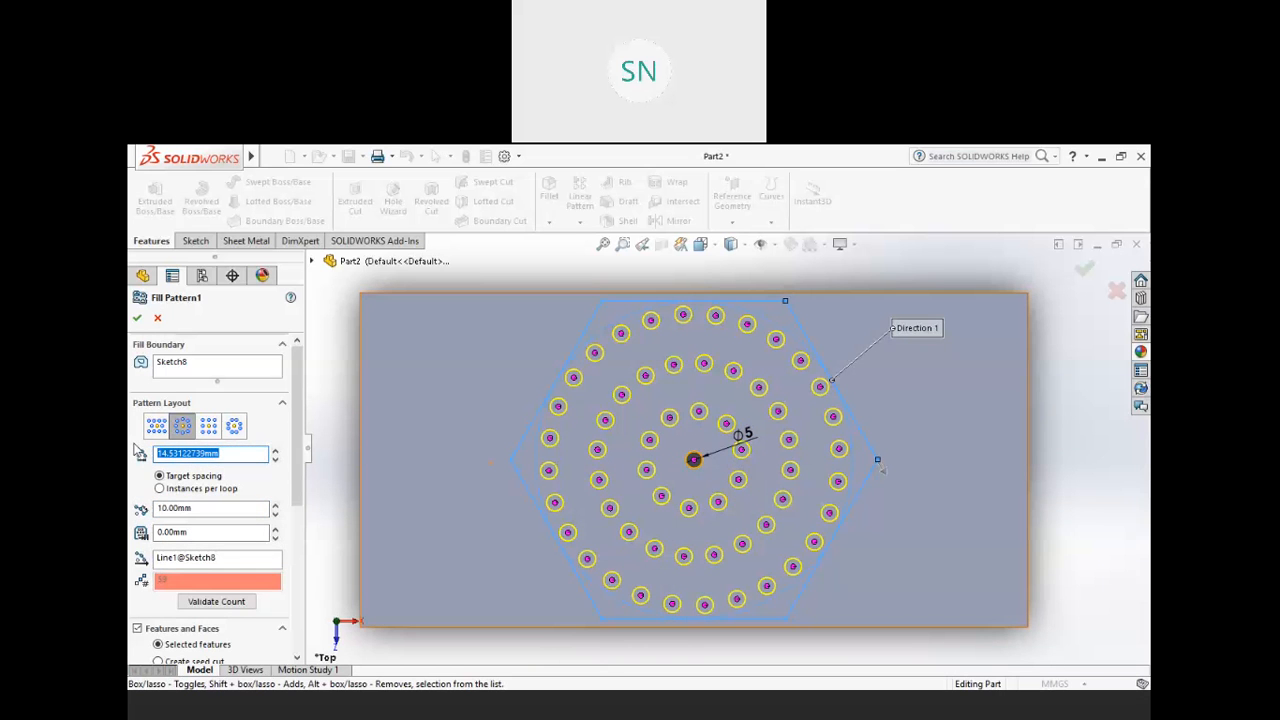
{"action": "type", "text": "8"}
{"action": "key", "text": "Return"}
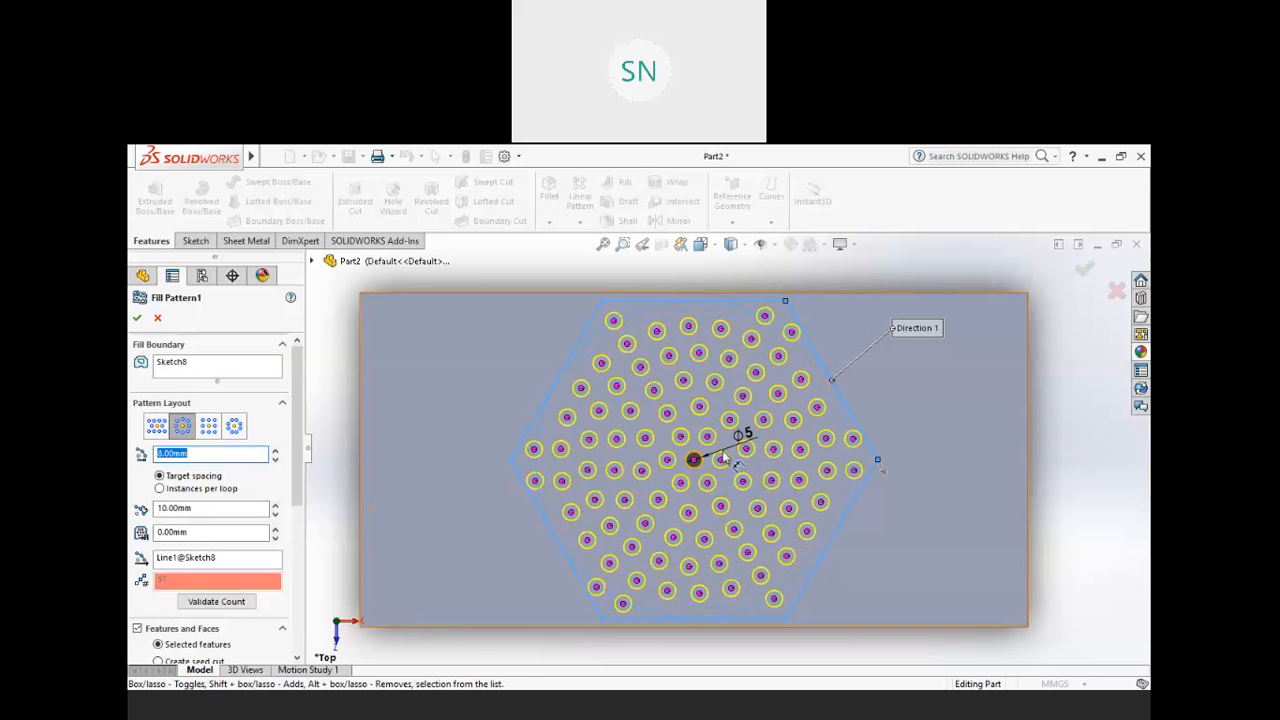
{"action": "scroll", "coordinate": [725, 458], "scroll_direction": "down", "scroll_amount": 2}
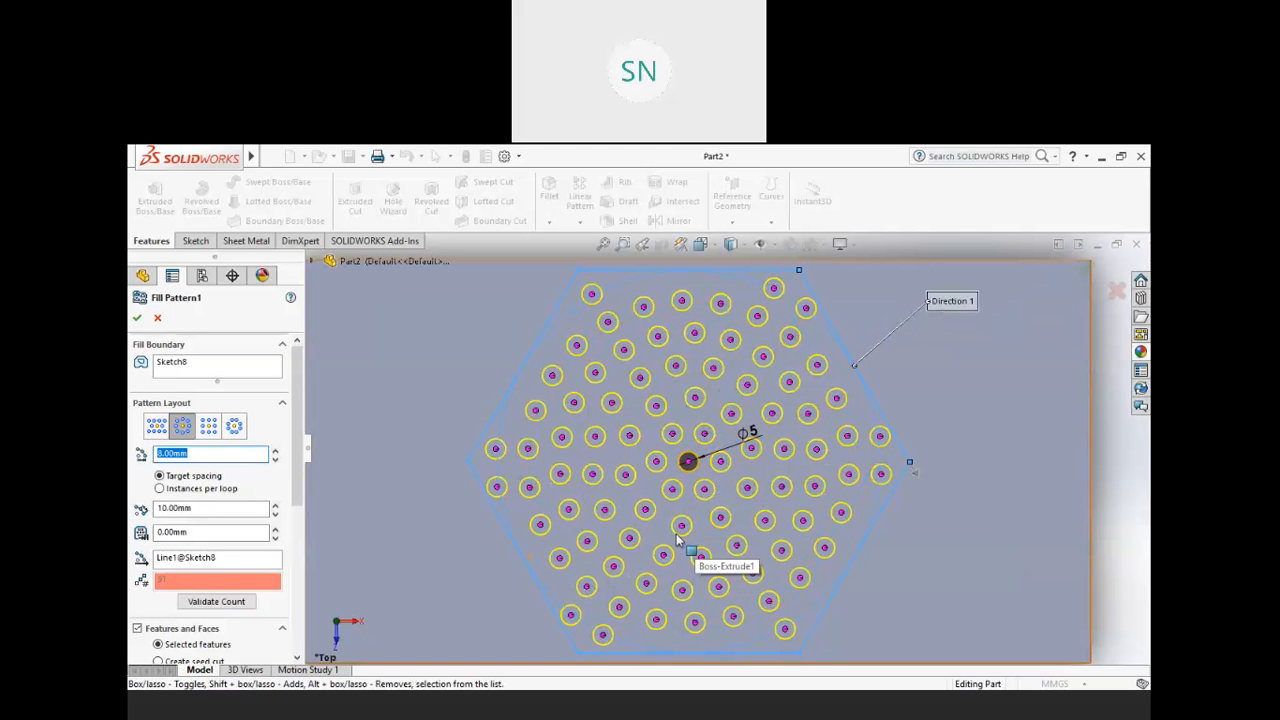
- Set the circular fill pattern's margin to the hexagon boundary to 5 mm
{"action": "left_click", "coordinate": [200, 532]}
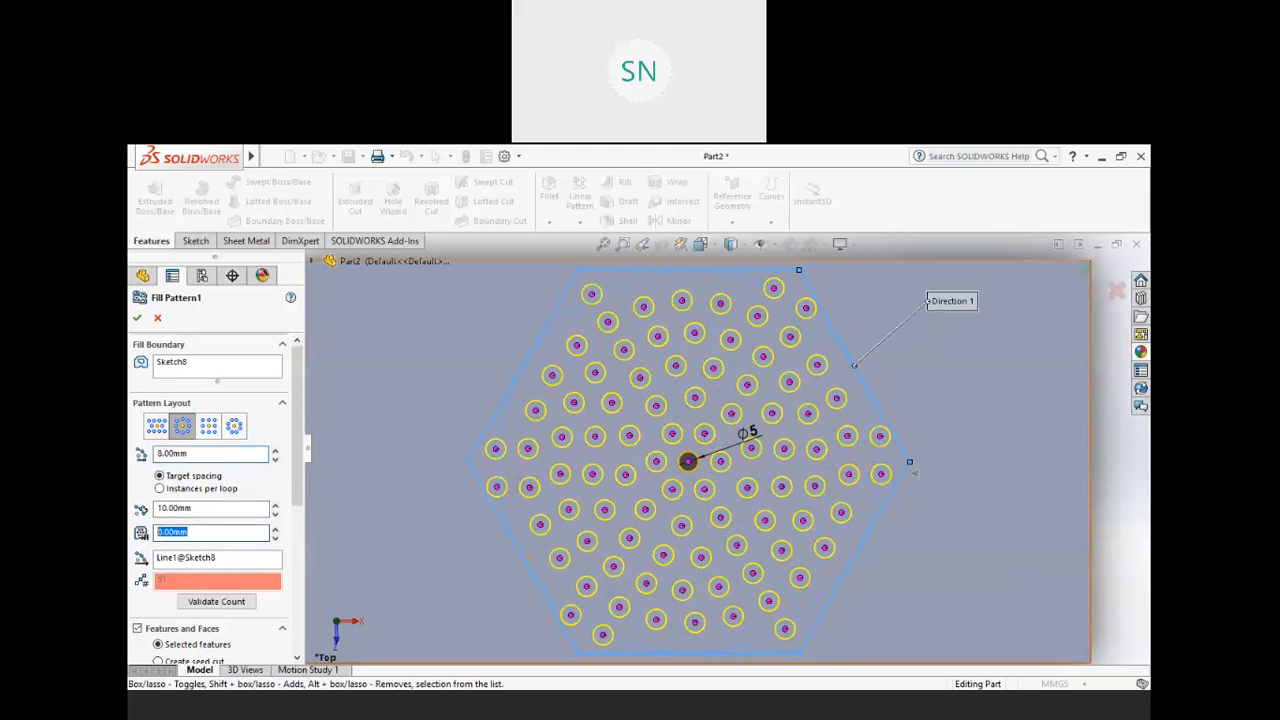
{"action": "type", "text": "5"}
{"action": "key", "text": "Return"}
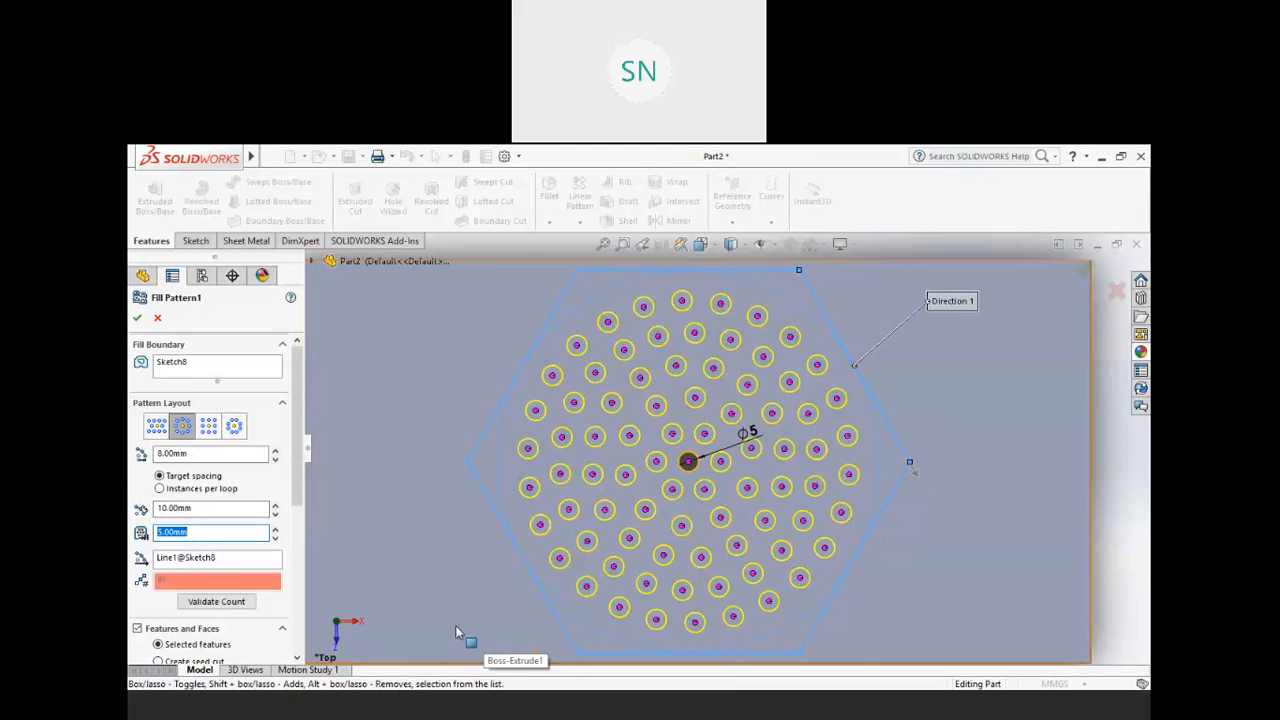
- Try a square layout for the fill pattern, and change it to a polygon layout with 3 sides
{"action": "left_click", "coordinate": [208, 427]}
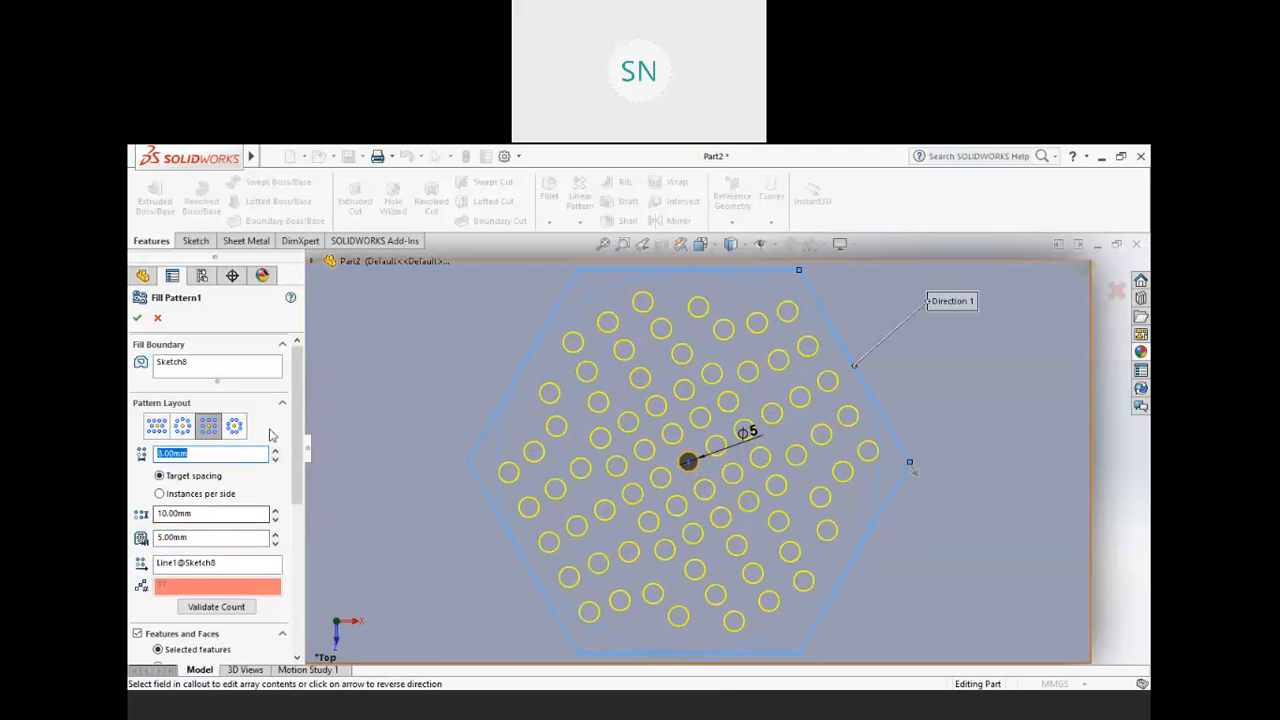
{"action": "left_click", "coordinate": [233, 427]}
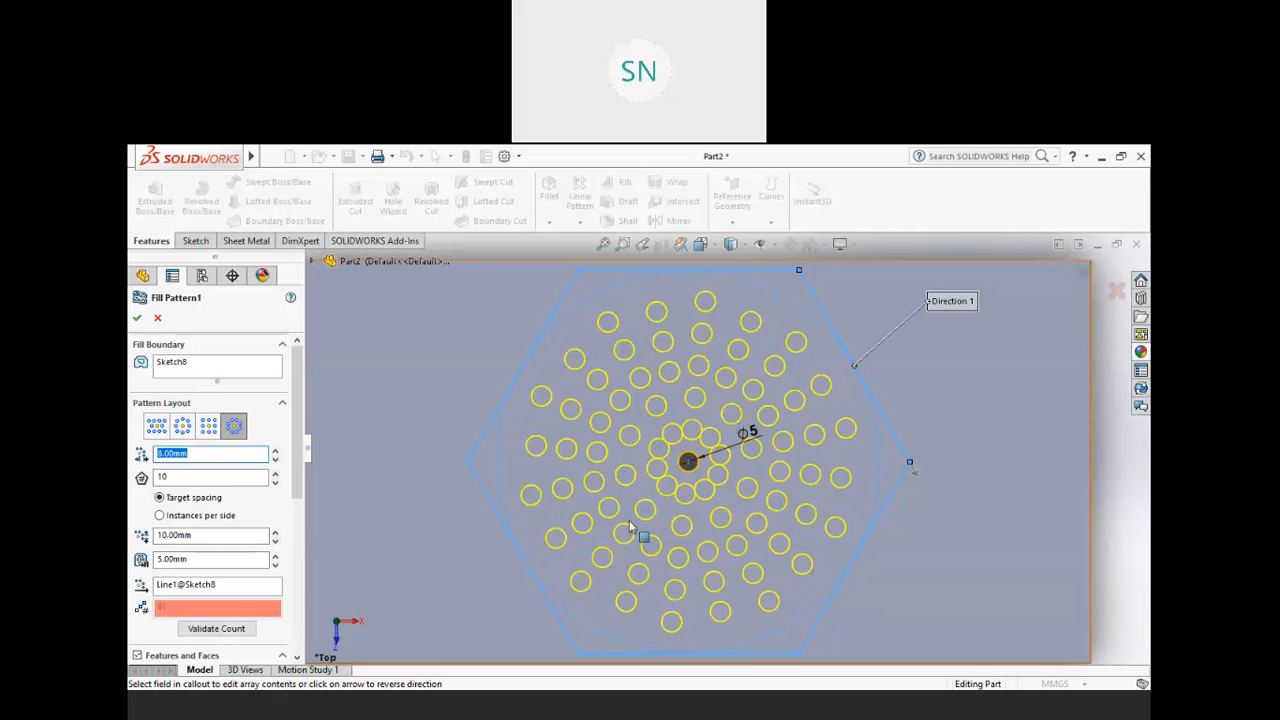
{"action": "left_click", "coordinate": [199, 480]}
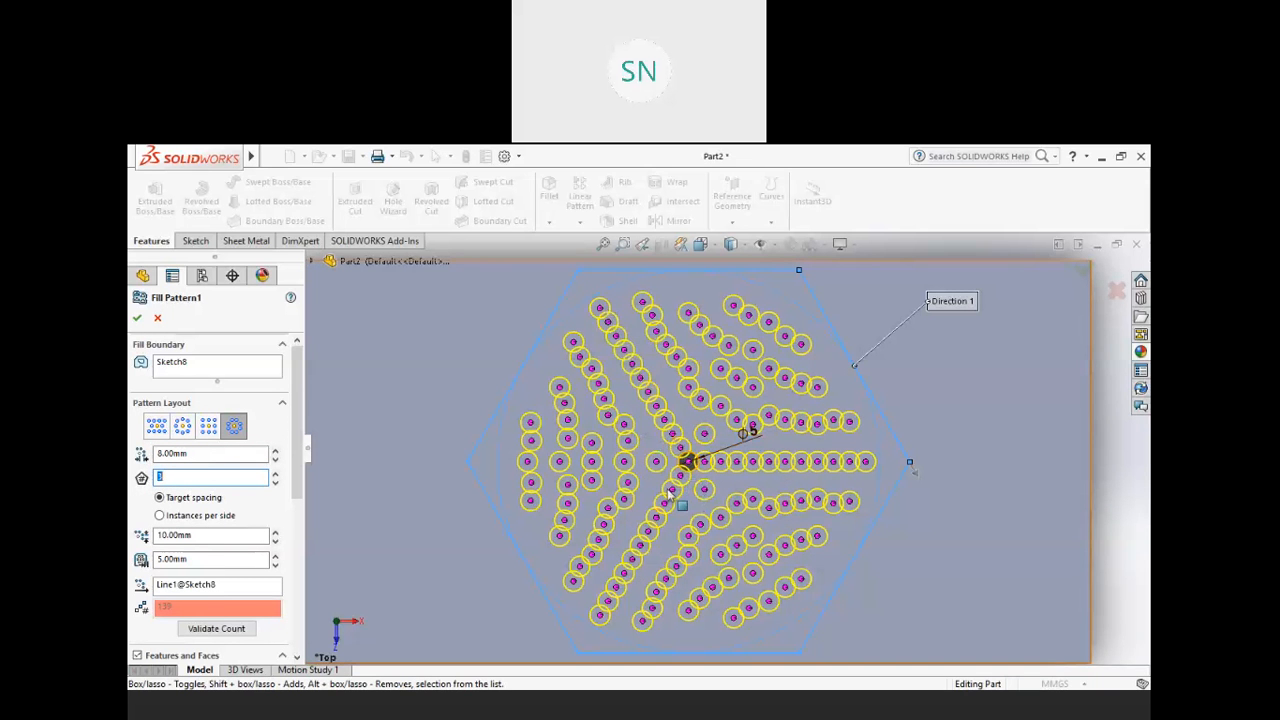
- Raise the number of polygon sides in the fill pattern step by step to 6
{"action": "scroll", "coordinate": [700, 470], "scroll_direction": "down", "scroll_amount": 6}
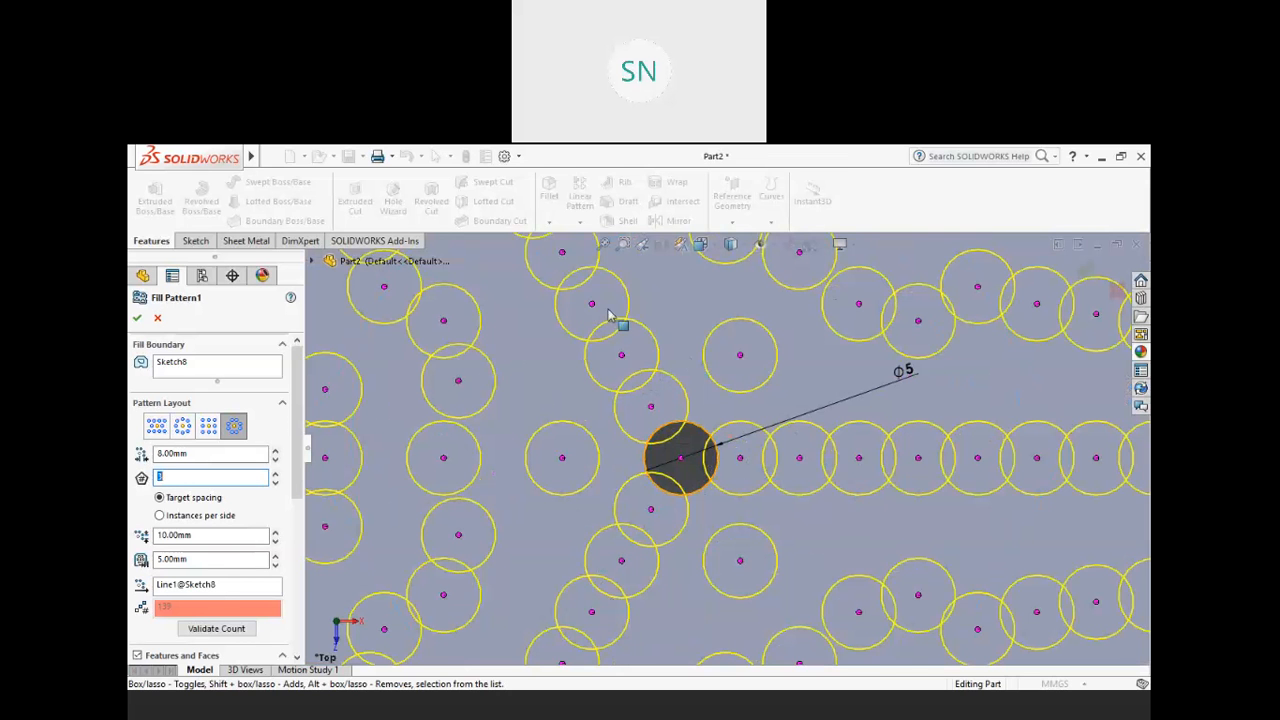
{"action": "scroll", "coordinate": [648, 382], "scroll_direction": "up", "scroll_amount": 5}
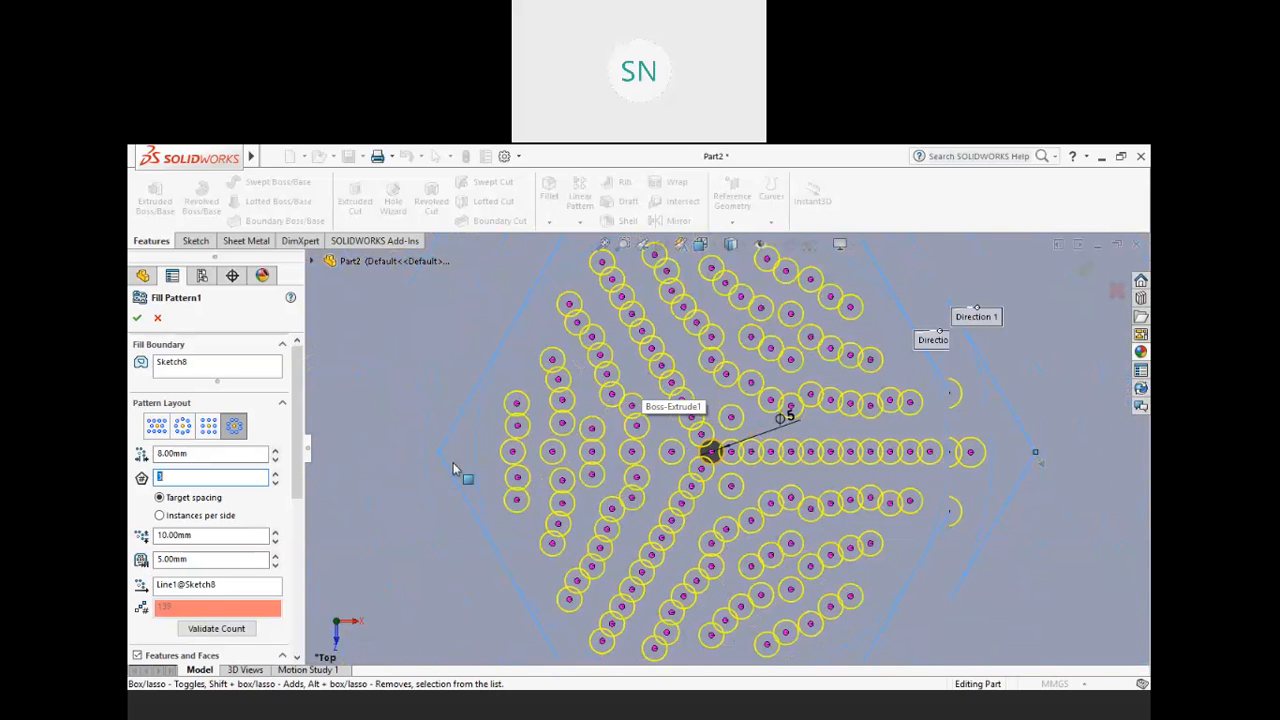
{"action": "scroll", "coordinate": [648, 382], "scroll_direction": "up", "scroll_amount": 3}
{"action": "left_click", "coordinate": [276, 478]}
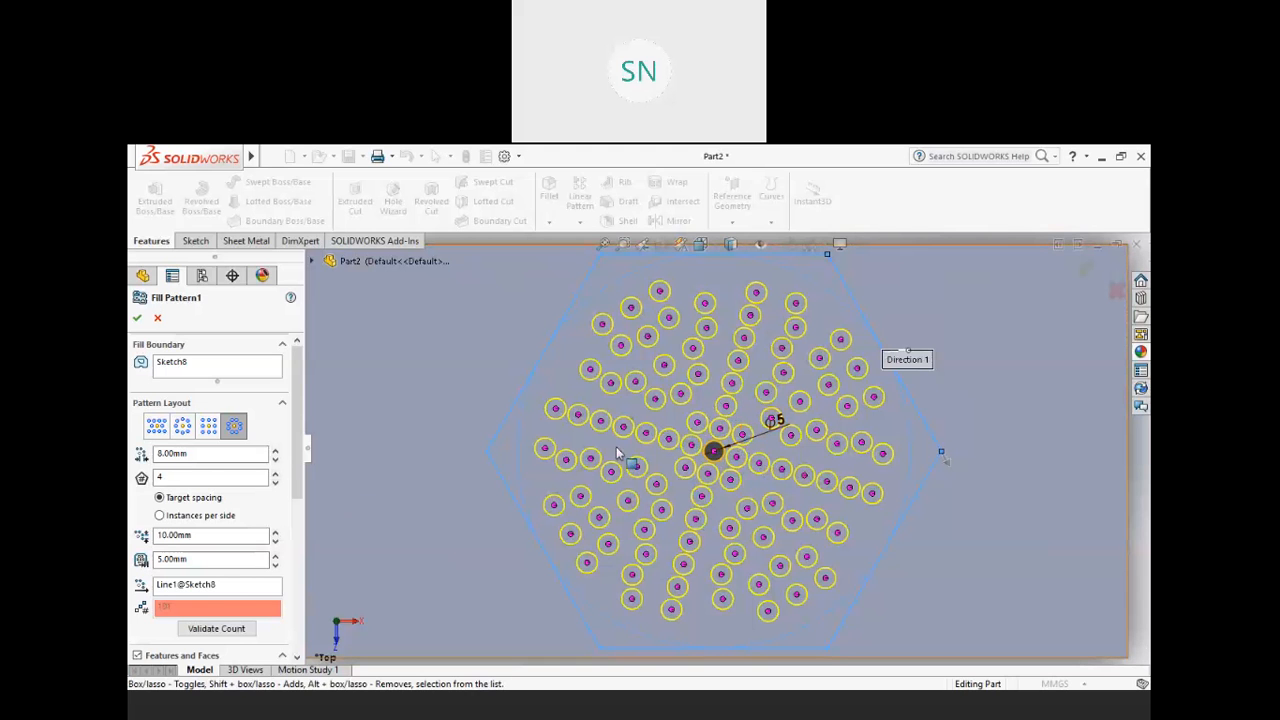
{"action": "left_click", "coordinate": [274, 472]}
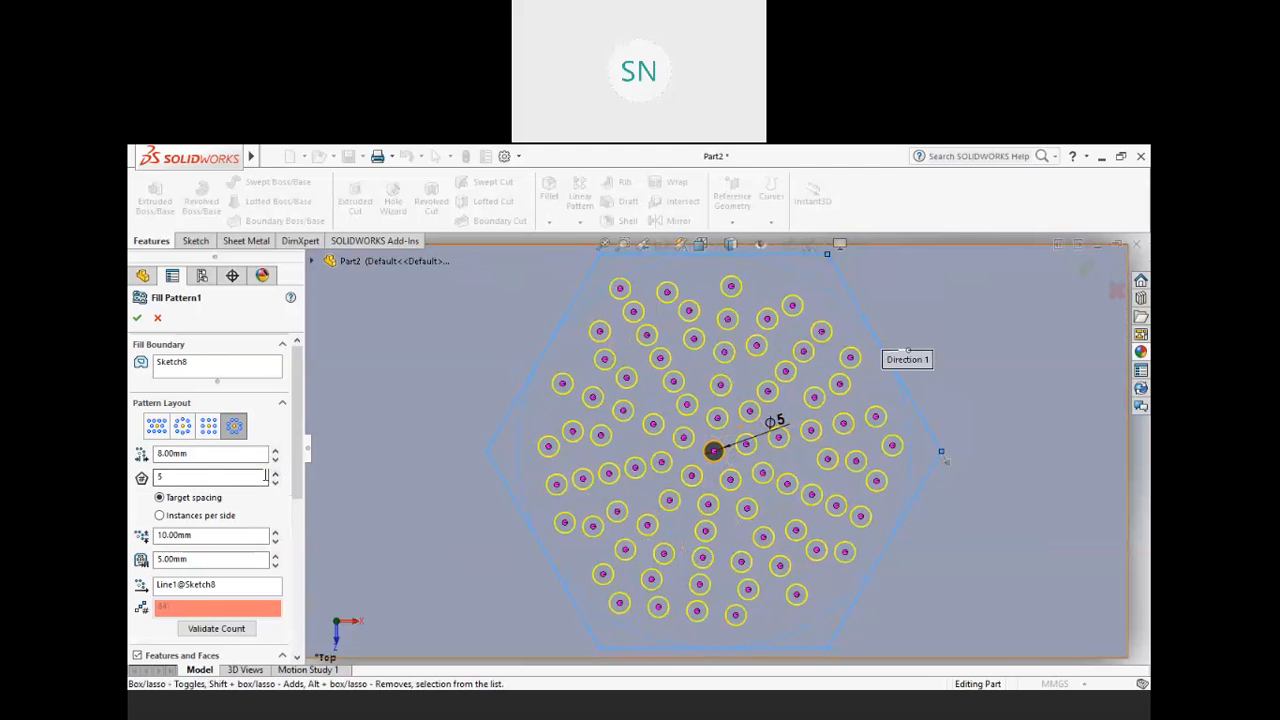
{"action": "left_click", "coordinate": [276, 475]}
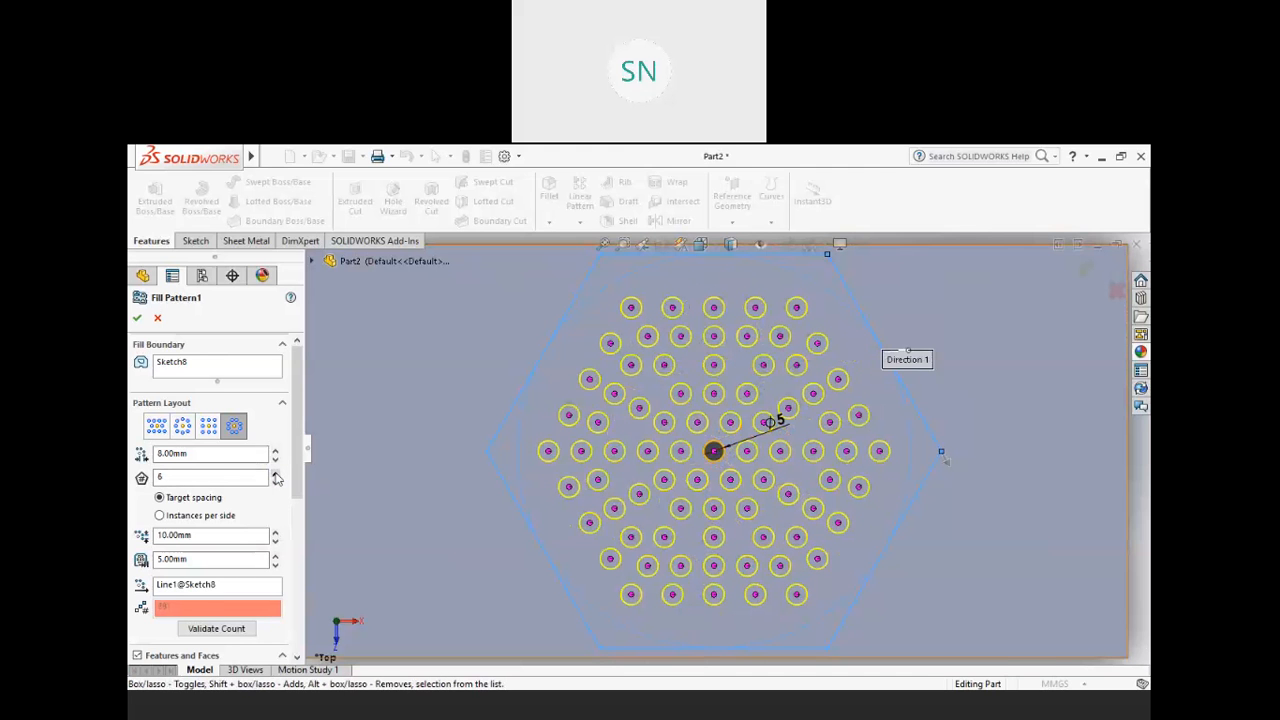
- Set the polygon layout's loop spacing to 14 mm and reduce its number of sides to 5
{"action": "left_click", "coordinate": [200, 535]}
{"action": "left_click_drag", "start_coordinate": [200, 535], "coordinate": [135, 535]}
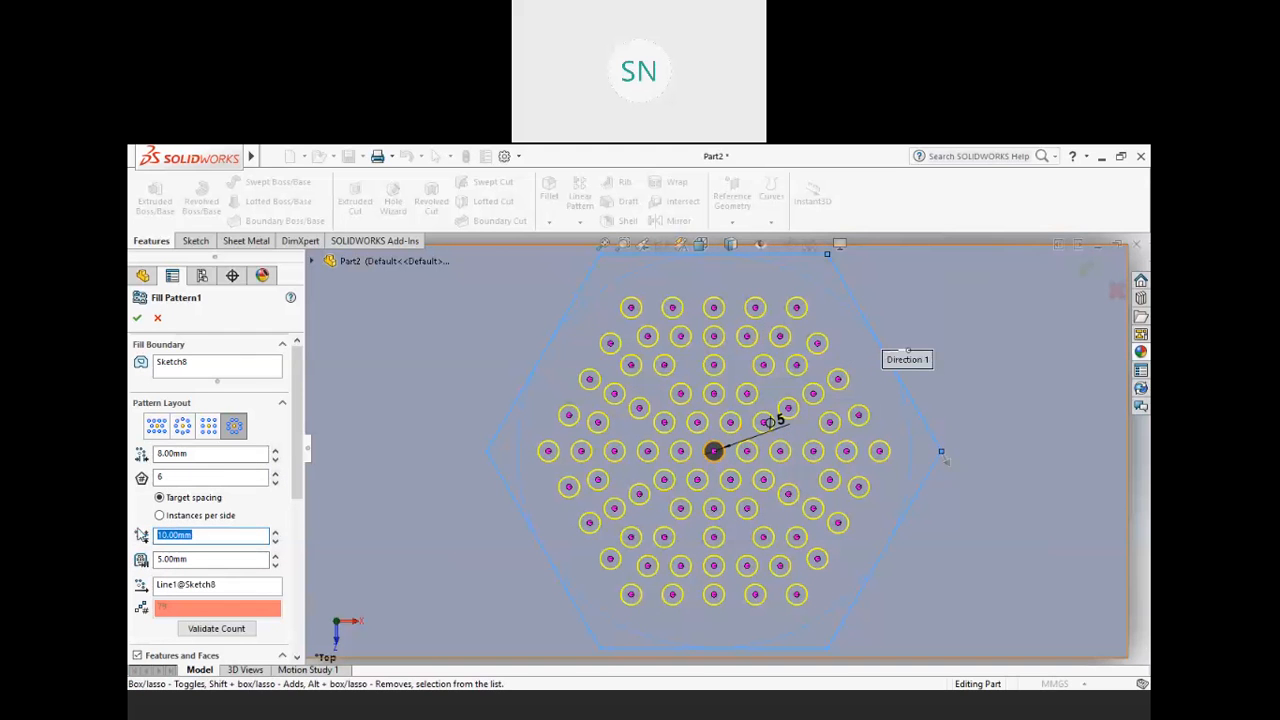
{"action": "left_click_drag", "start_coordinate": [215, 456], "coordinate": [158, 453]}
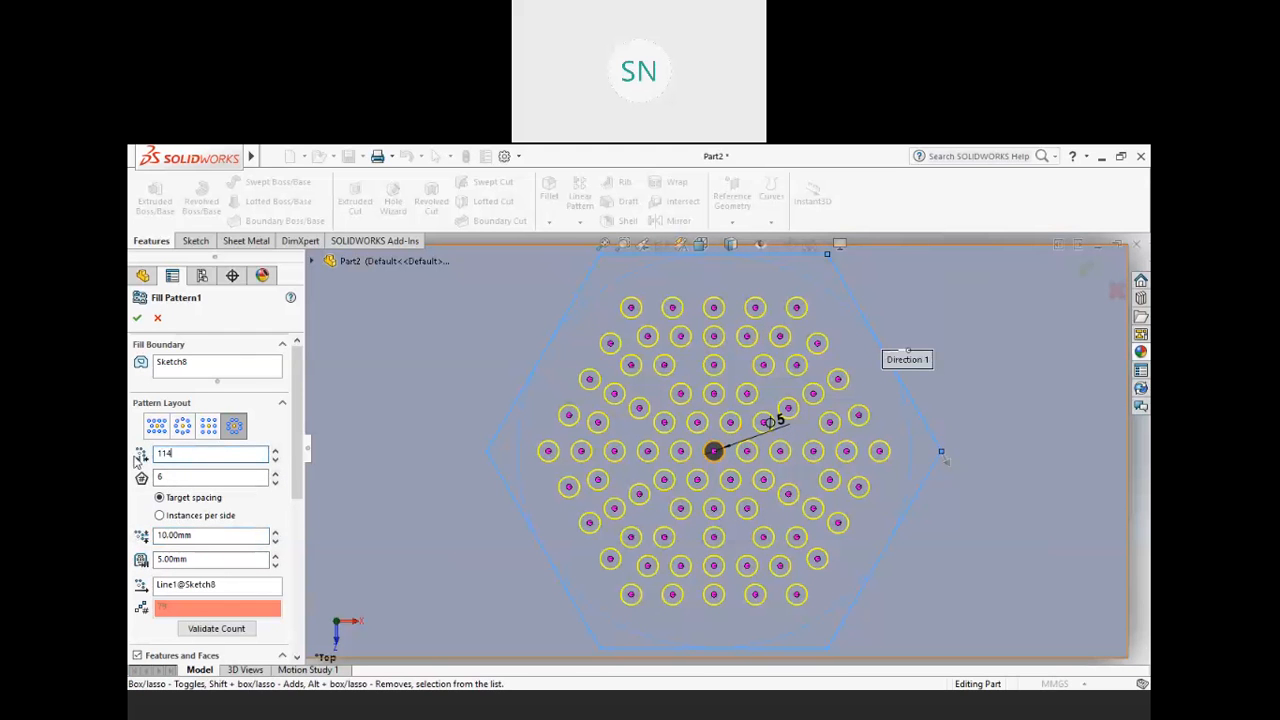
{"action": "key", "text": "BackSpace"}
{"action": "key", "text": "BackSpace"}
{"action": "key", "text": "Return"}
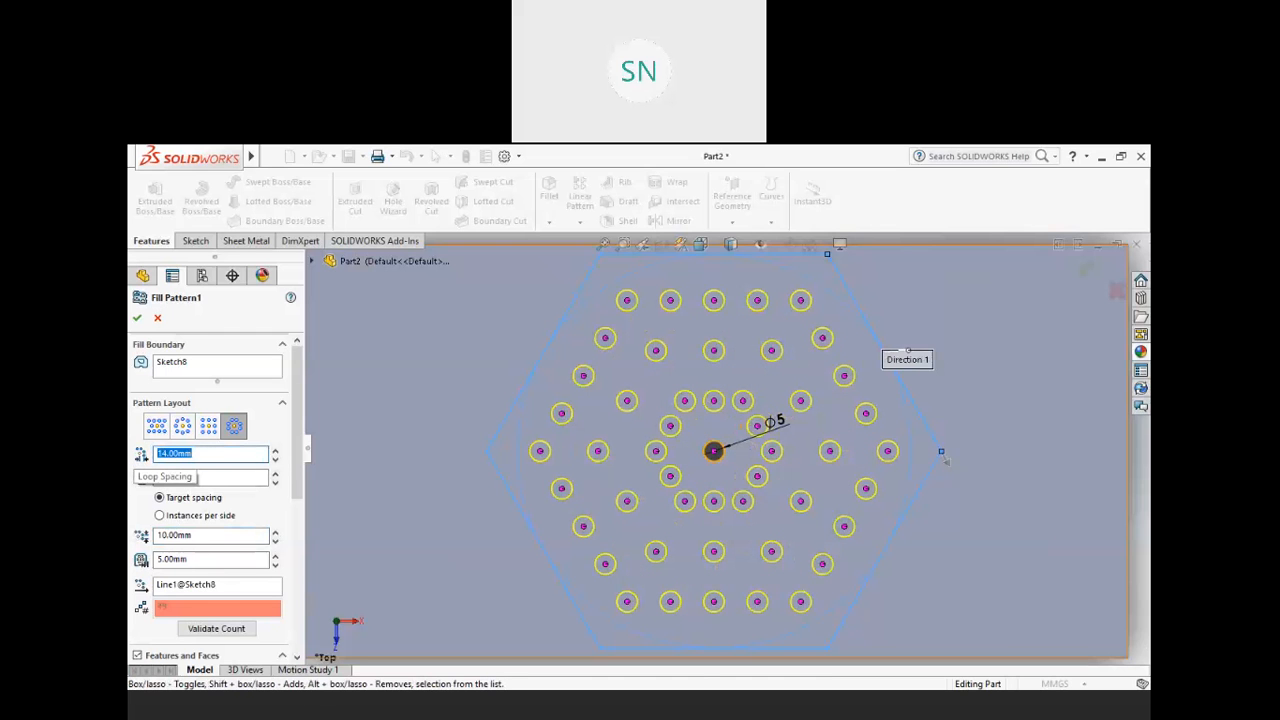
{"action": "left_click", "coordinate": [275, 482]}
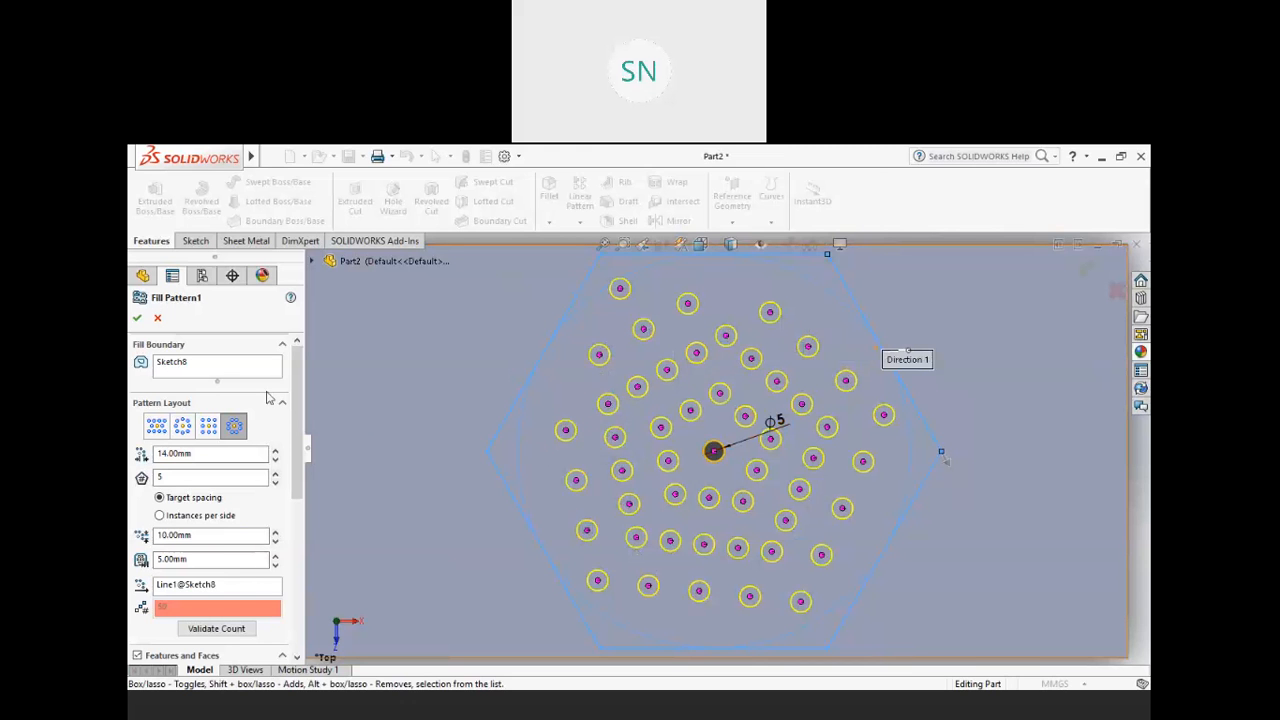
{"action": "mouse_move", "coordinate": [298, 404]}
{"action": "left_mouse_down"}
{"action": "mouse_move", "coordinate": [299, 456]}
{"action": "mouse_move", "coordinate": [323, 402]}
{"action": "left_mouse_up"}
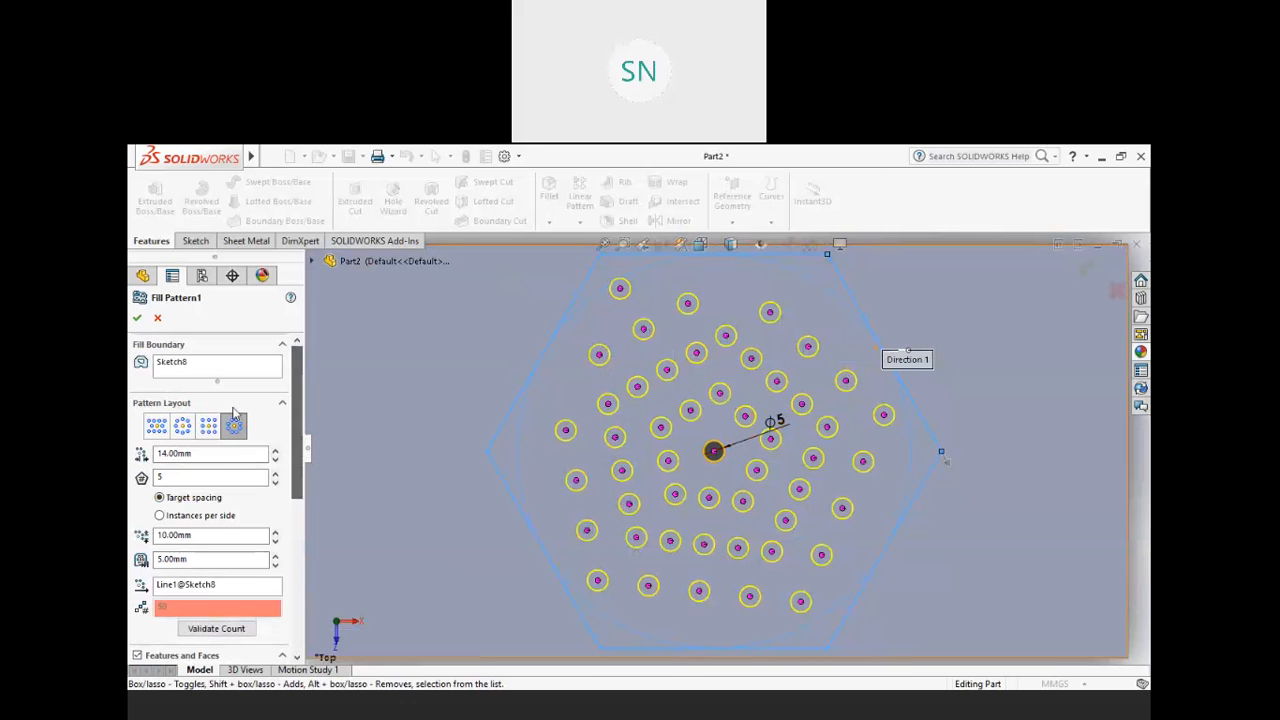
- Switch the fill pattern back to the perforation layout, set its margin to 0 mm and accept the pattern
{"action": "left_click", "coordinate": [156, 426]}
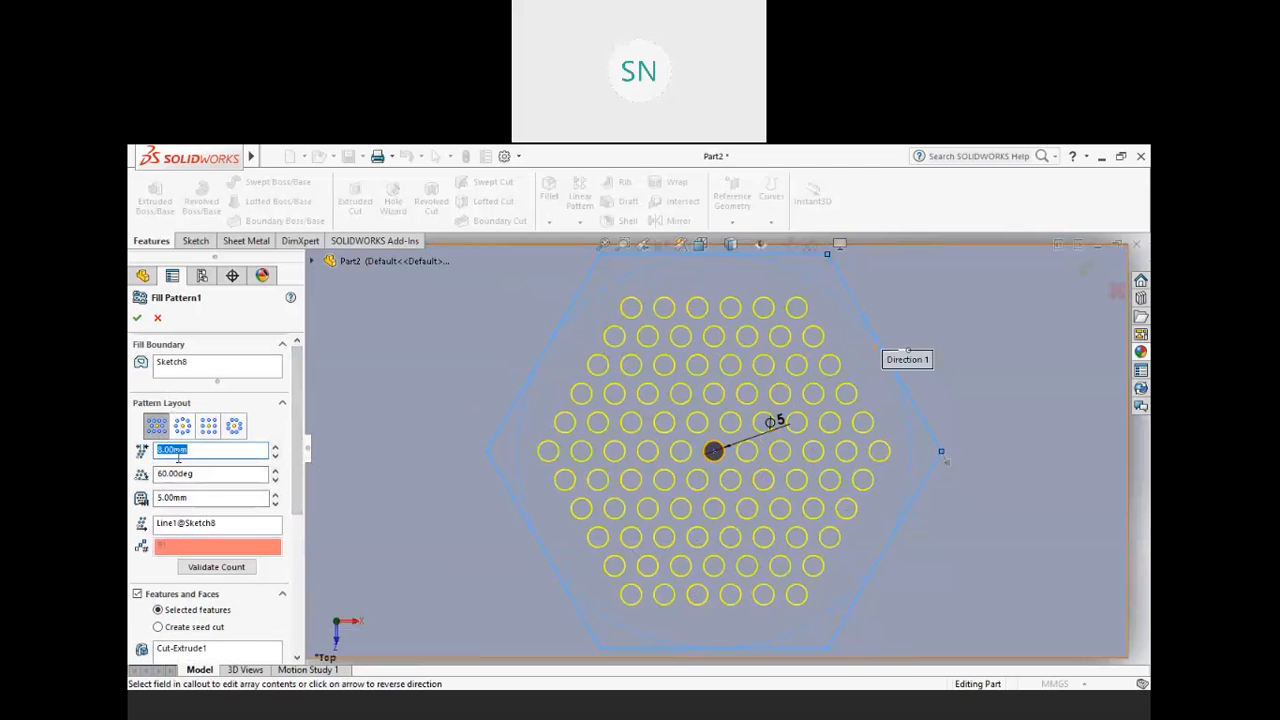
{"action": "key", "text": "Tab"}
{"action": "key", "text": "Tab"}
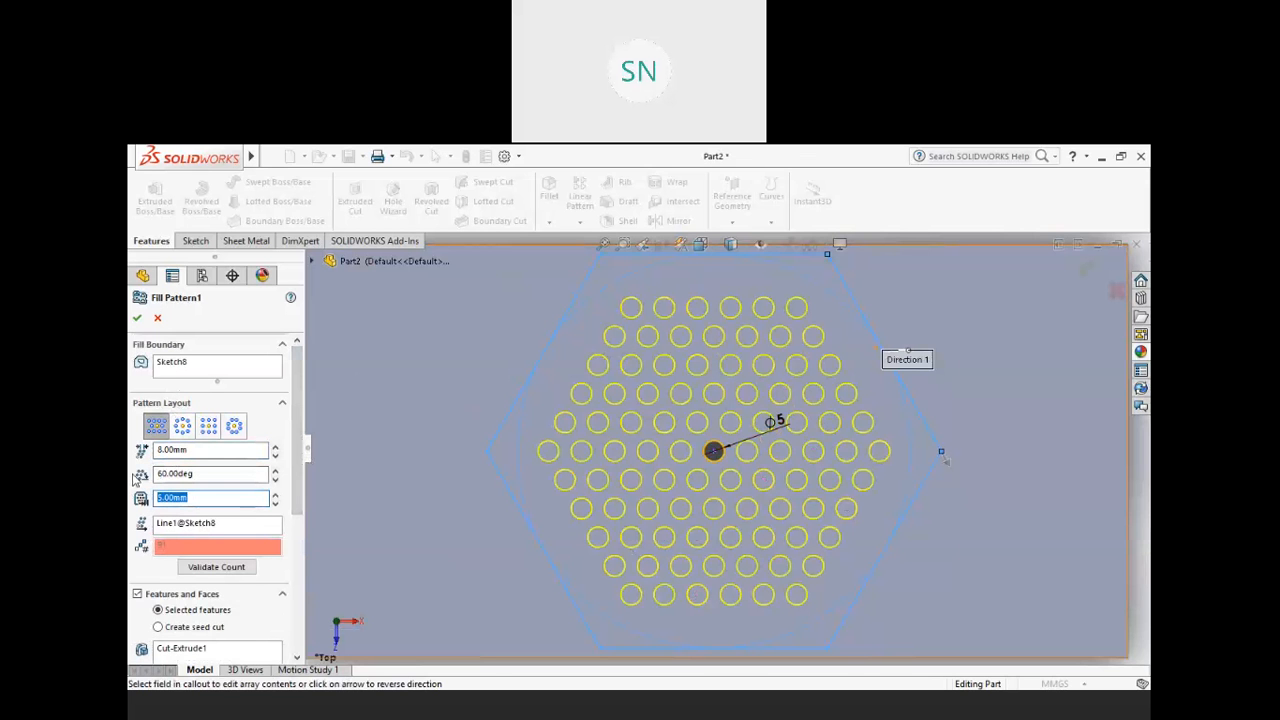
{"action": "type", "text": "0"}
{"action": "key", "text": "Return"}
{"action": "left_click", "coordinate": [137, 318]}
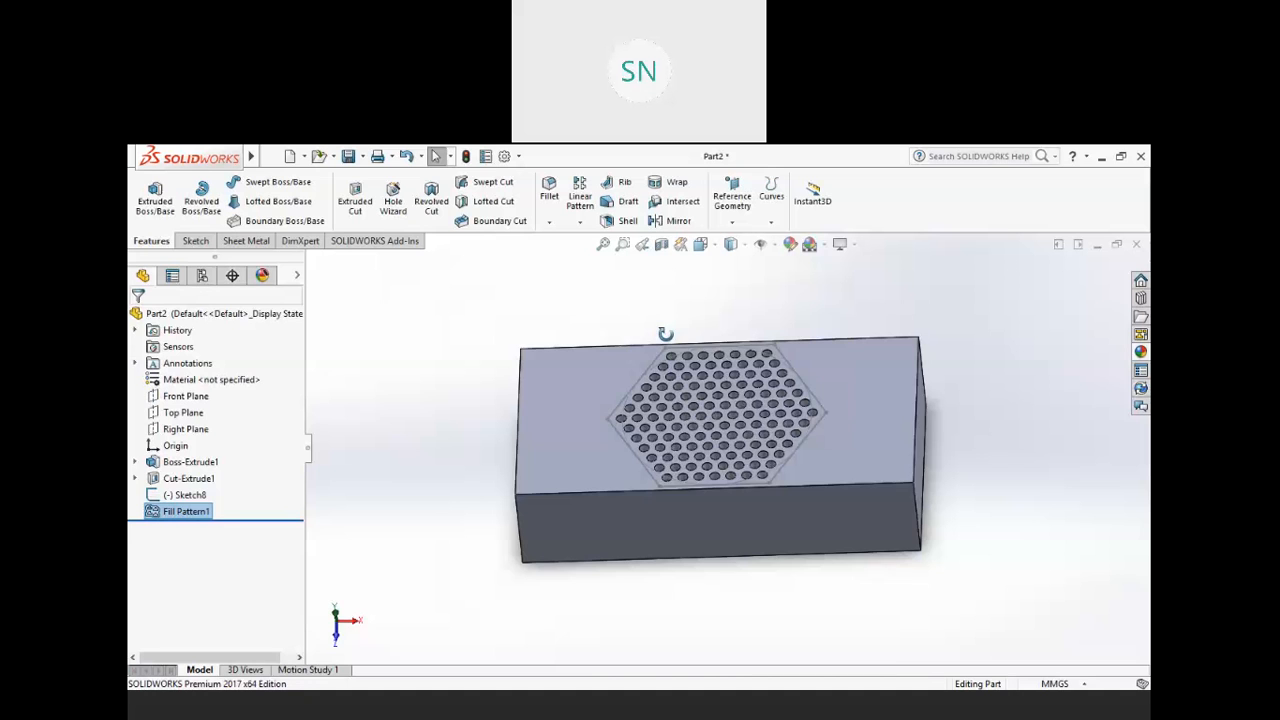
- Extrude-cut the hexagon sketch Through All with the cut side flipped, removing the block material outside the hexagon
{"action": "left_click", "coordinate": [355, 203]}
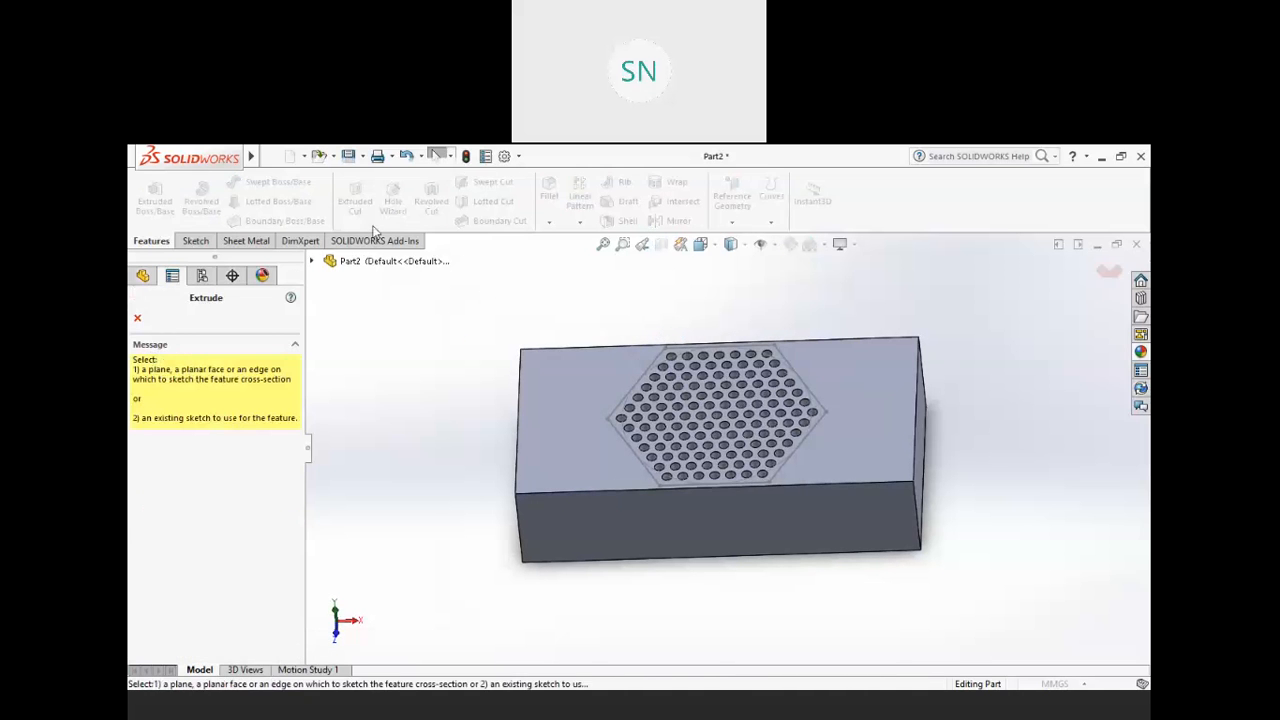
{"action": "left_click", "coordinate": [603, 390]}
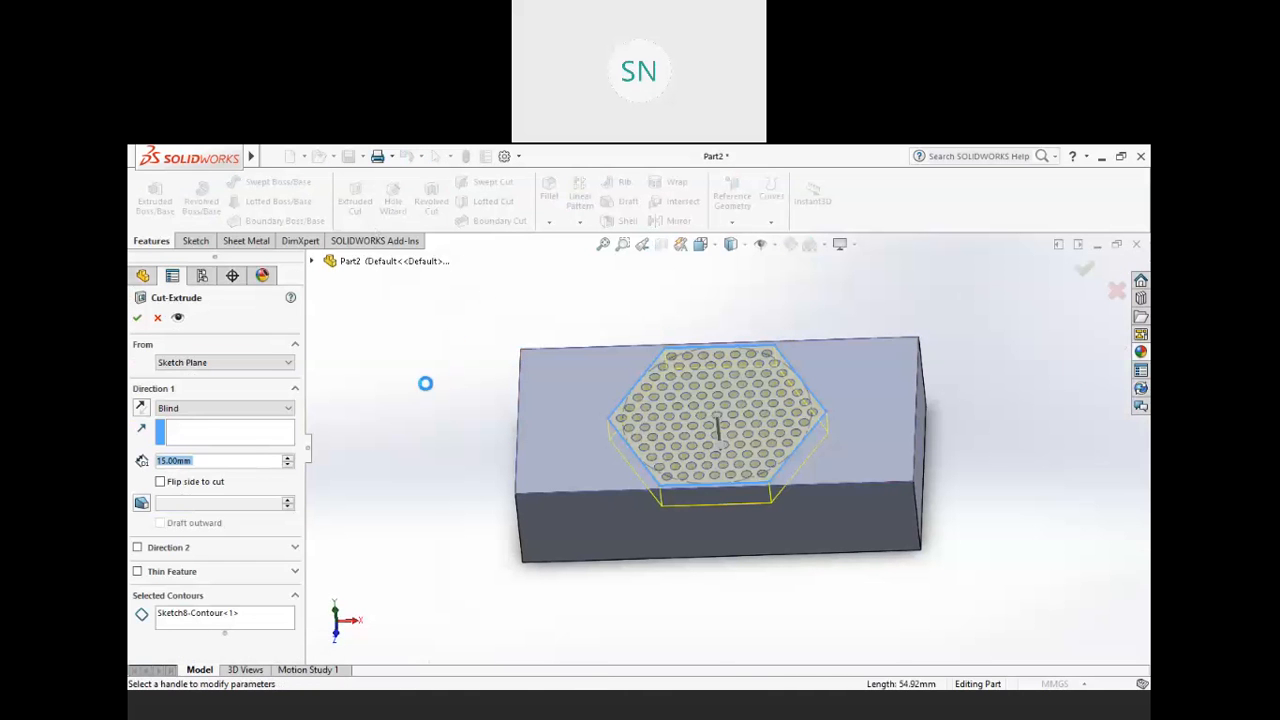
{"action": "left_click", "coordinate": [222, 408]}
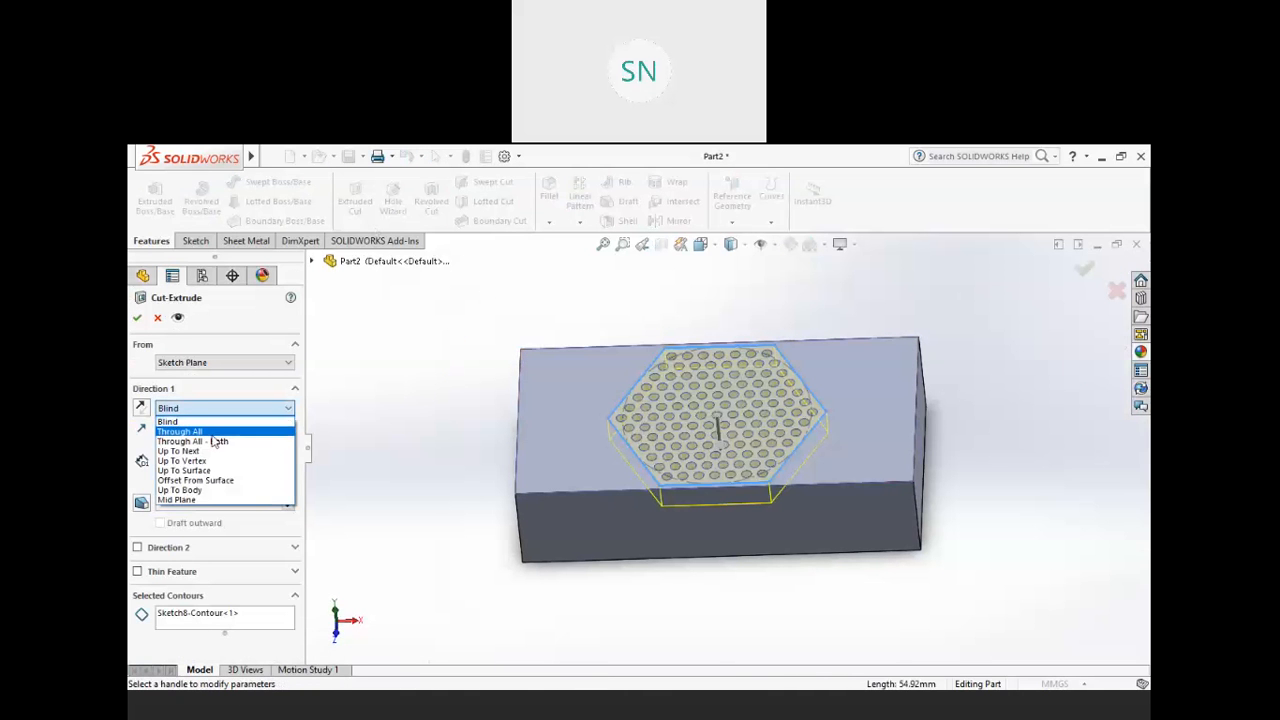
{"action": "left_click", "coordinate": [206, 433]}
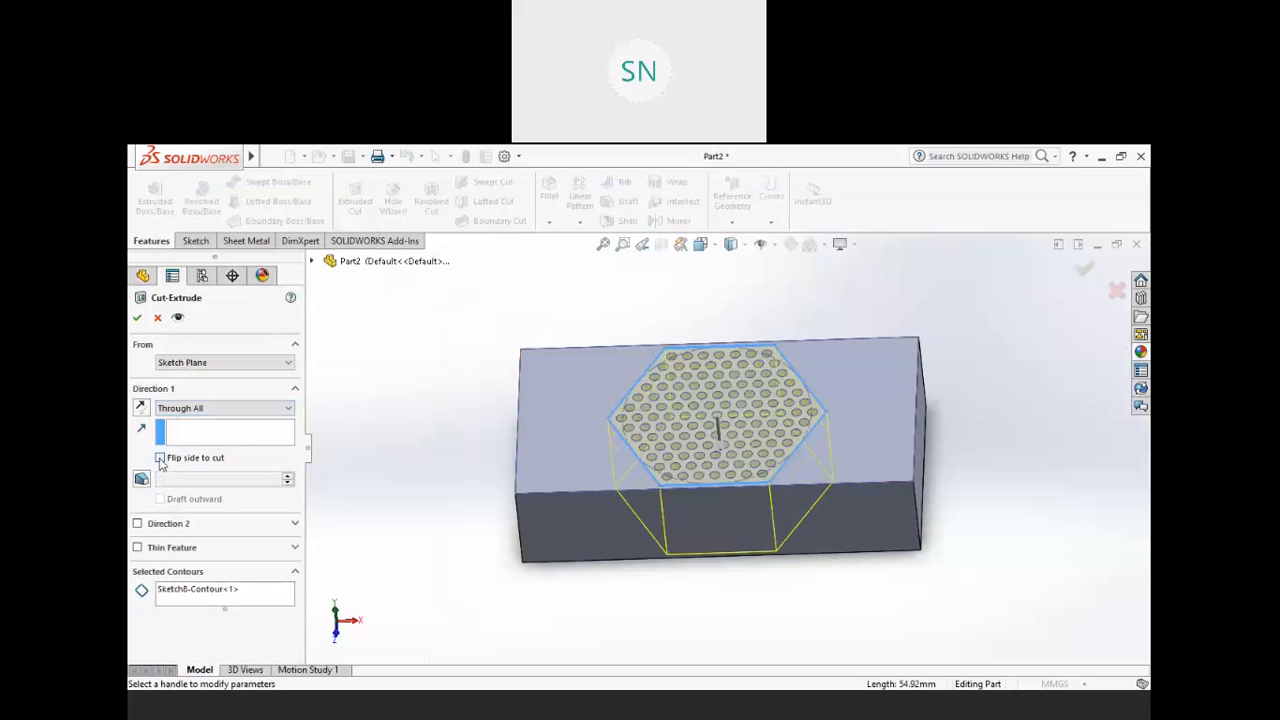
{"action": "left_click", "coordinate": [137, 317]}
- Examine the perforated hexagonal block from the top and the sides
{"action": "middle_click_drag", "start_coordinate": [540, 400], "coordinate": [571, 503]}
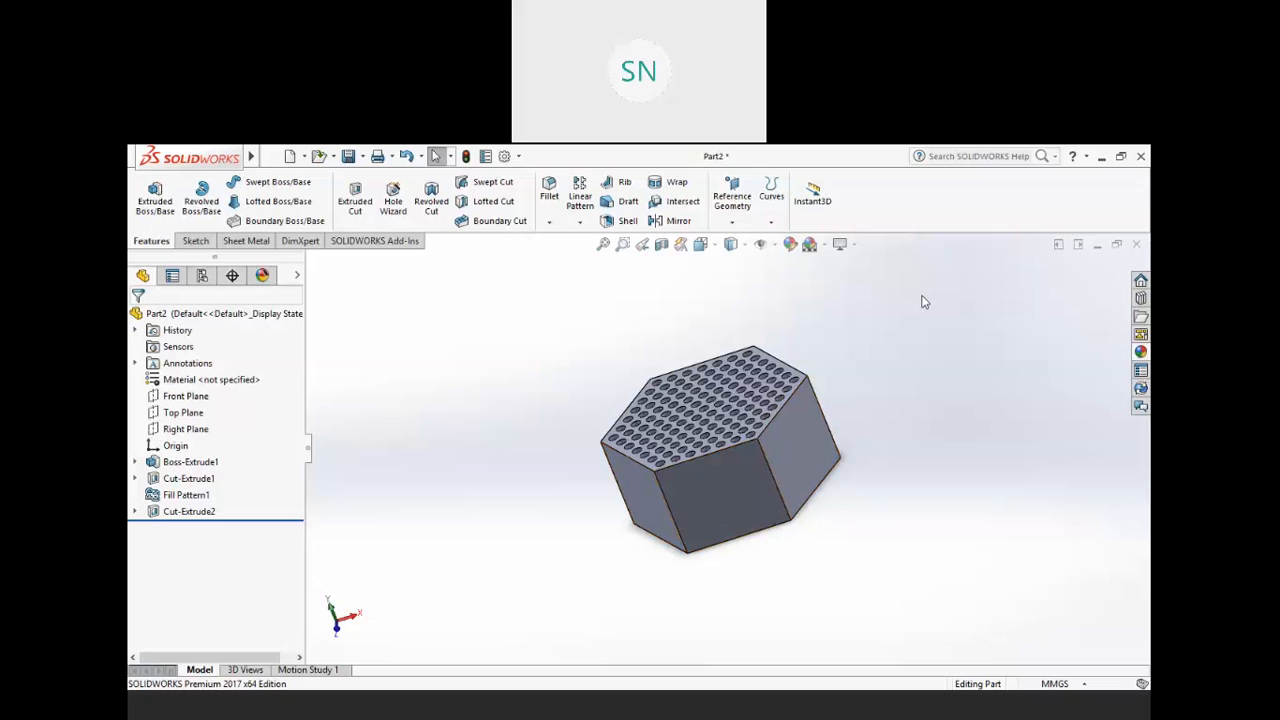
{"action": "middle_click_drag", "start_coordinate": [731, 441], "coordinate": [742, 422]}
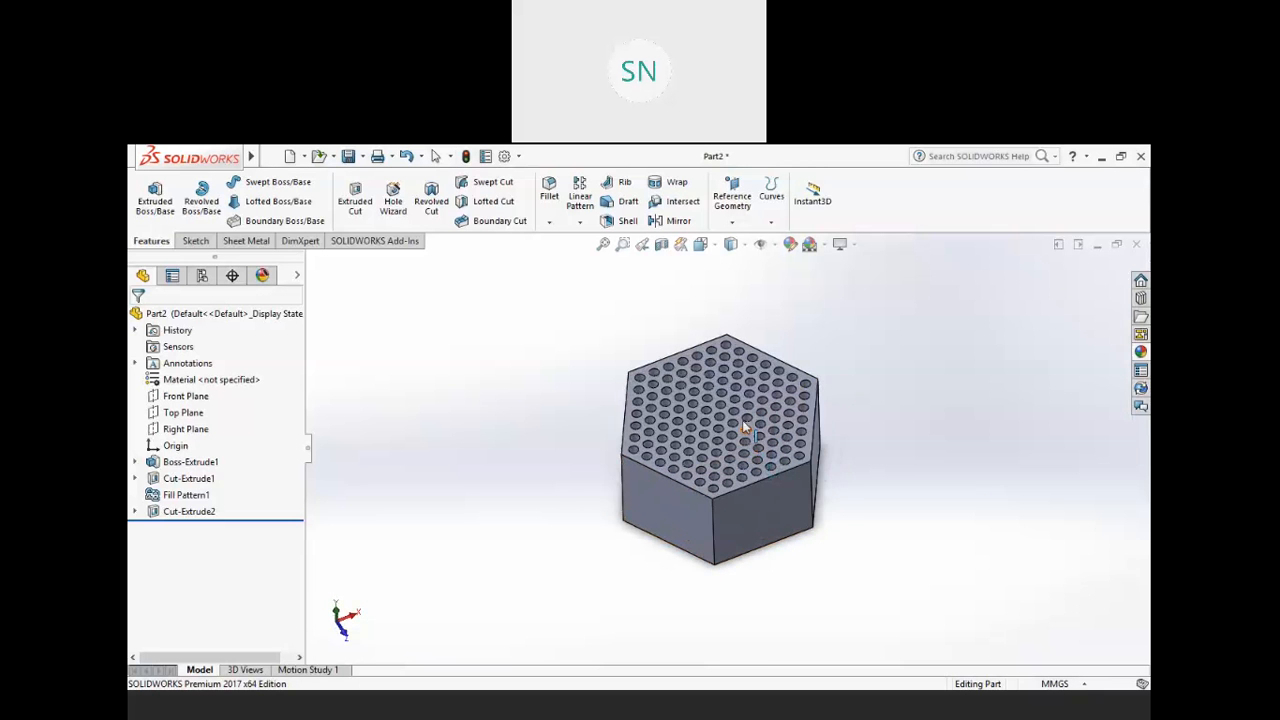
{"action": "scroll", "coordinate": [743, 420], "scroll_direction": "down", "scroll_amount": 2}
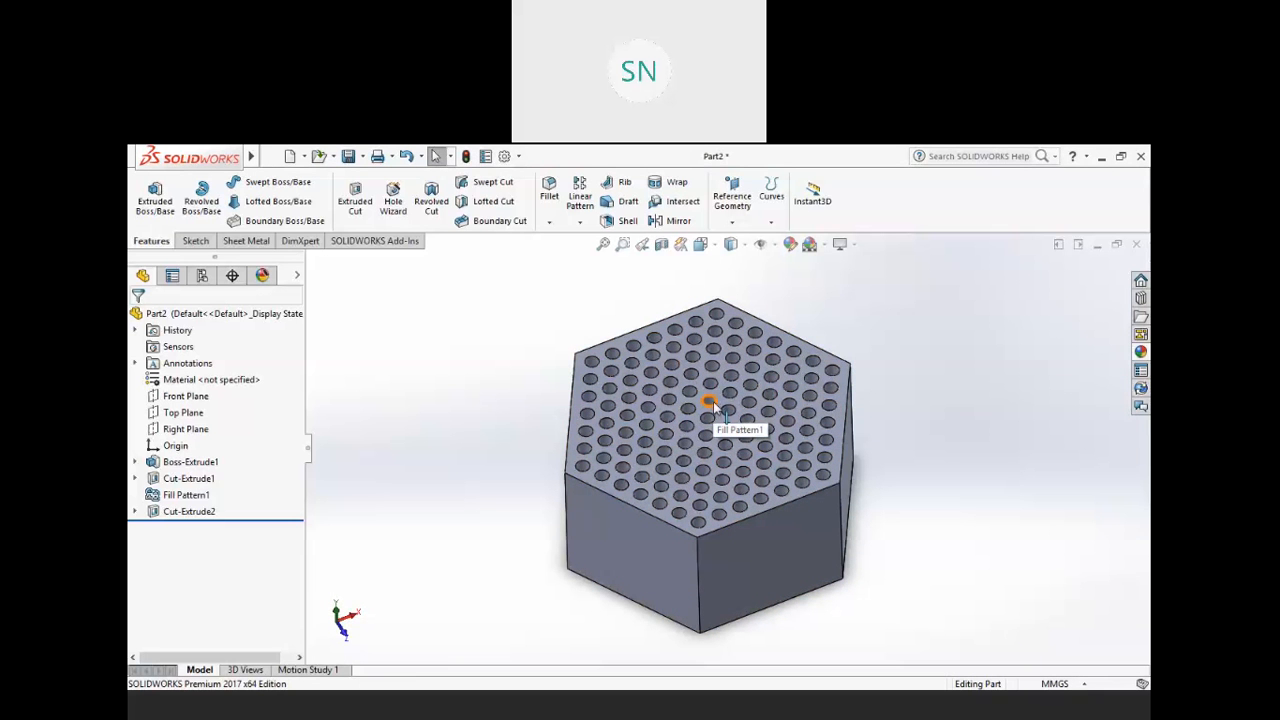
{"action": "scroll", "coordinate": [712, 400], "scroll_direction": "down", "scroll_amount": 1}
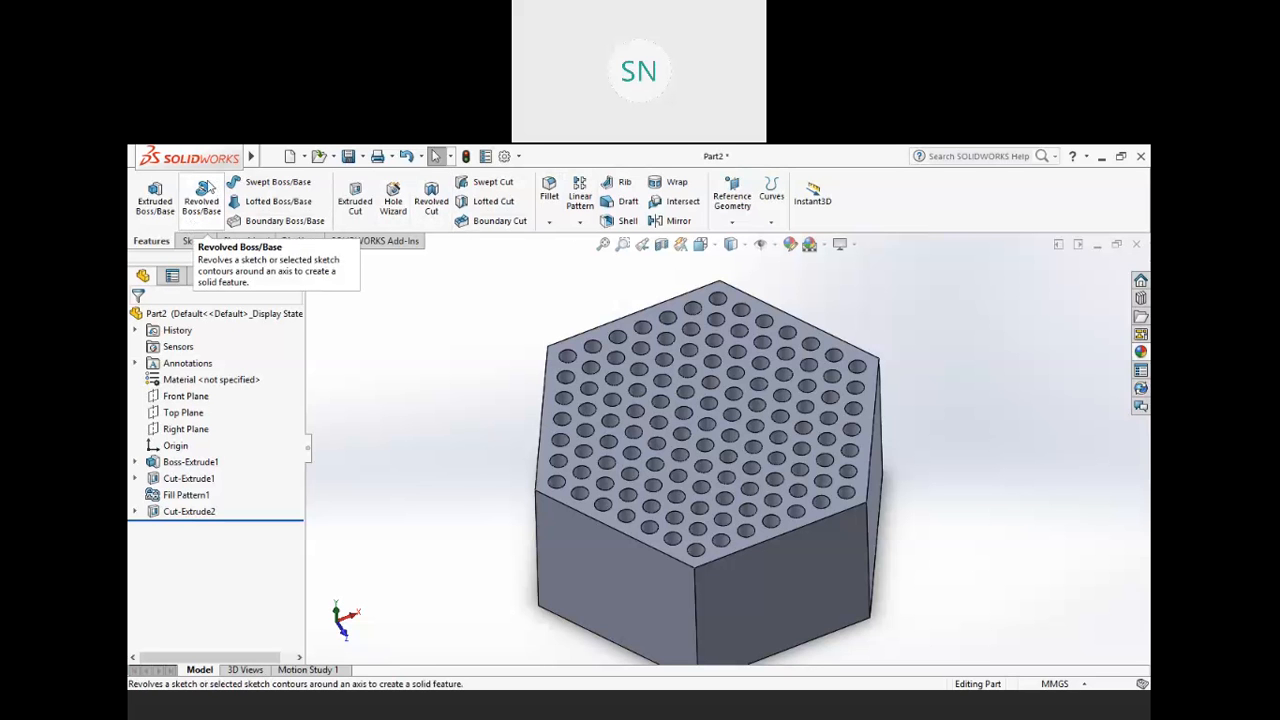
{"action": "key", "text": "alt+f"}
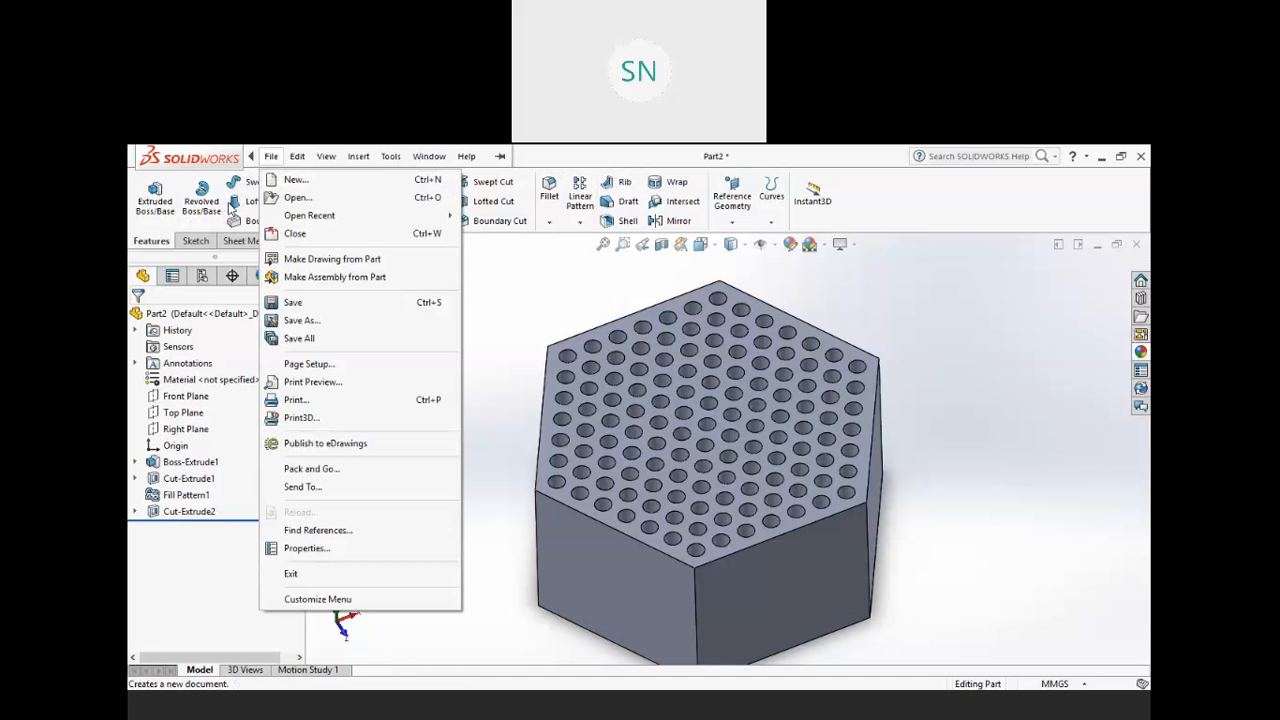
{"action": "left_click", "coordinate": [485, 311]}
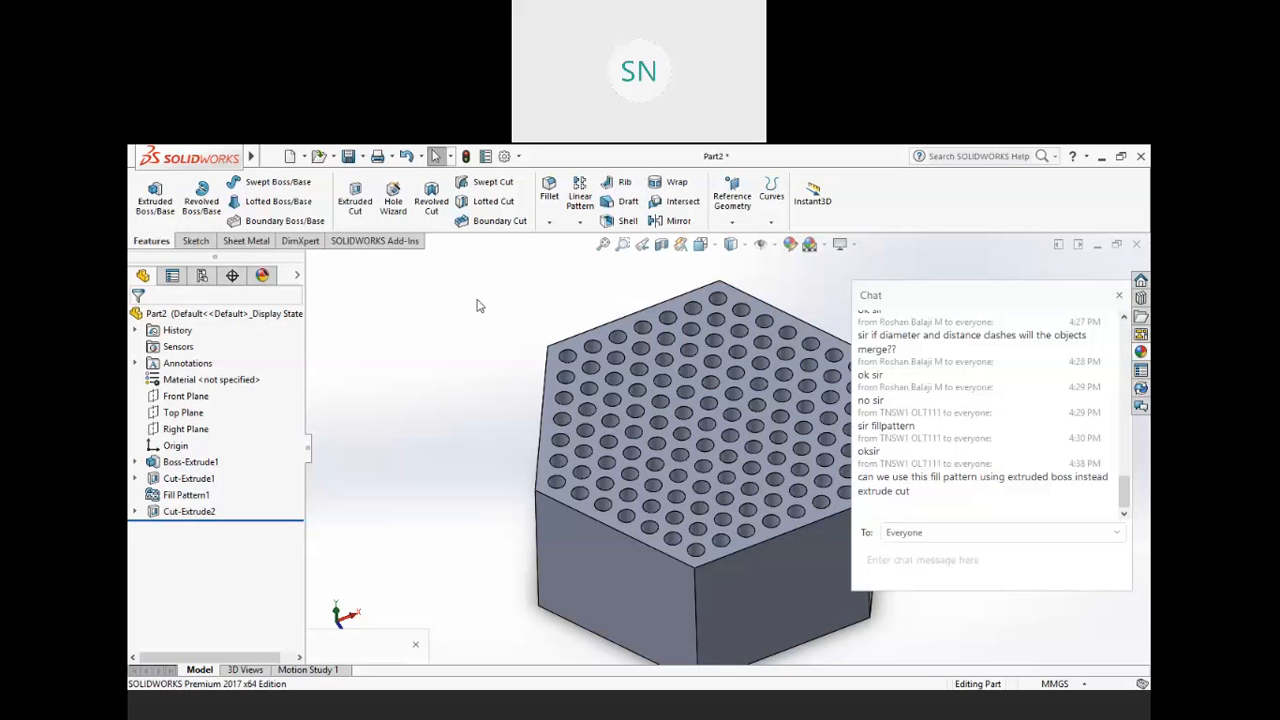
{"action": "scroll", "coordinate": [477, 418], "scroll_direction": "up", "scroll_amount": 3}
{"action": "middle_click_drag", "start_coordinate": [591, 520], "coordinate": [551, 386]}
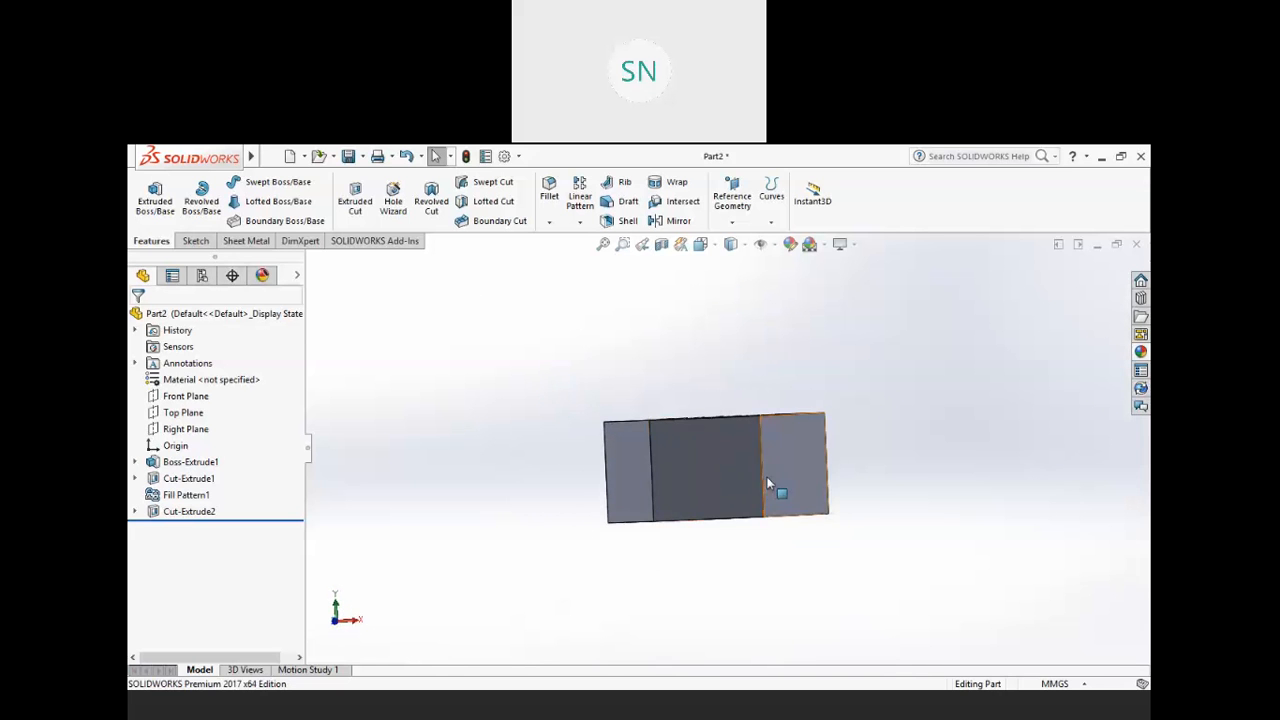
{"action": "scroll", "coordinate": [766, 478], "scroll_direction": "down", "scroll_amount": 2}
{"action": "scroll", "coordinate": [767, 480], "scroll_direction": "up", "scroll_amount": 1}
{"action": "middle_click_drag", "start_coordinate": [774, 502], "coordinate": [794, 580]}
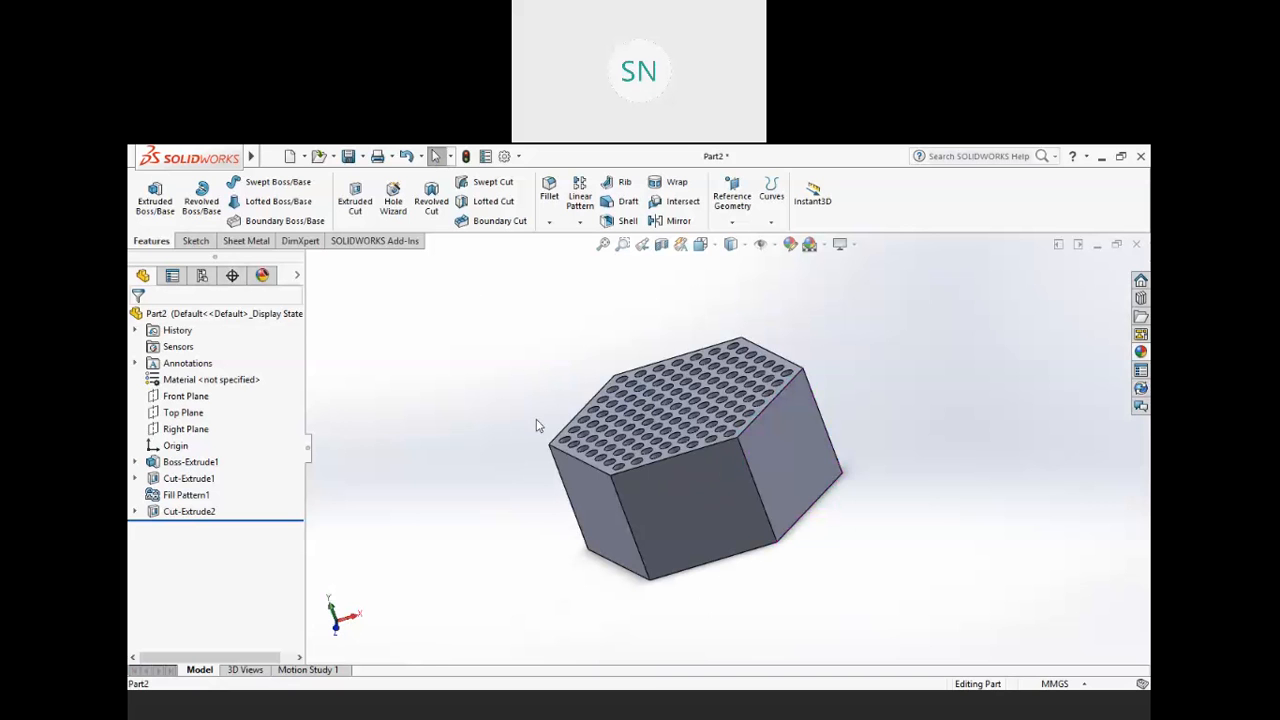
- Start a new sketch on the front side face of the hexagonal block
{"action": "left_click", "coordinate": [182, 243]}
{"action": "left_click", "coordinate": [148, 195]}
{"action": "left_click", "coordinate": [660, 488]}
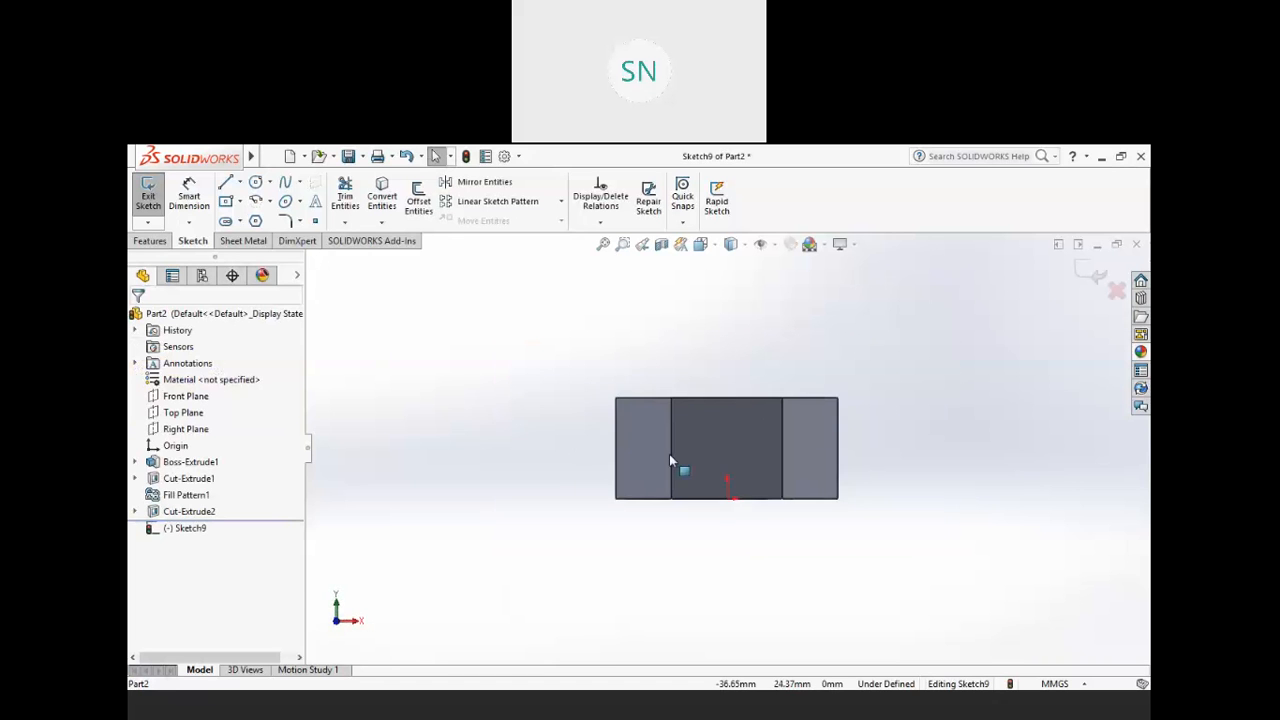
- Sketch a wavy four-point spline across the front face, extending past both side edges of the block
{"action": "scroll", "coordinate": [808, 451], "scroll_direction": "down", "scroll_amount": 2}
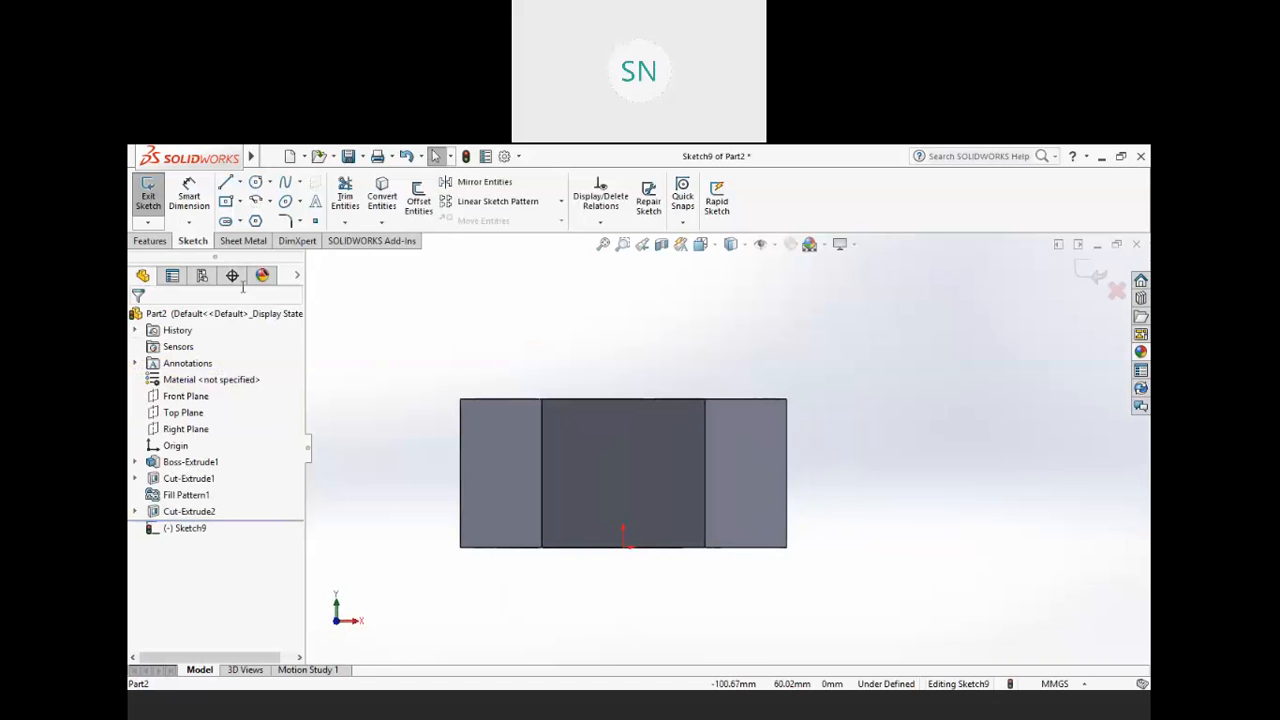
{"action": "left_click", "coordinate": [284, 183]}
{"action": "left_click", "coordinate": [422, 422]}
{"action": "left_click", "coordinate": [525, 502]}
{"action": "left_click", "coordinate": [668, 437]}
{"action": "left_click", "coordinate": [815, 490]}
{"action": "right_click", "coordinate": [837, 463]}
{"action": "left_click", "coordinate": [852, 463]}
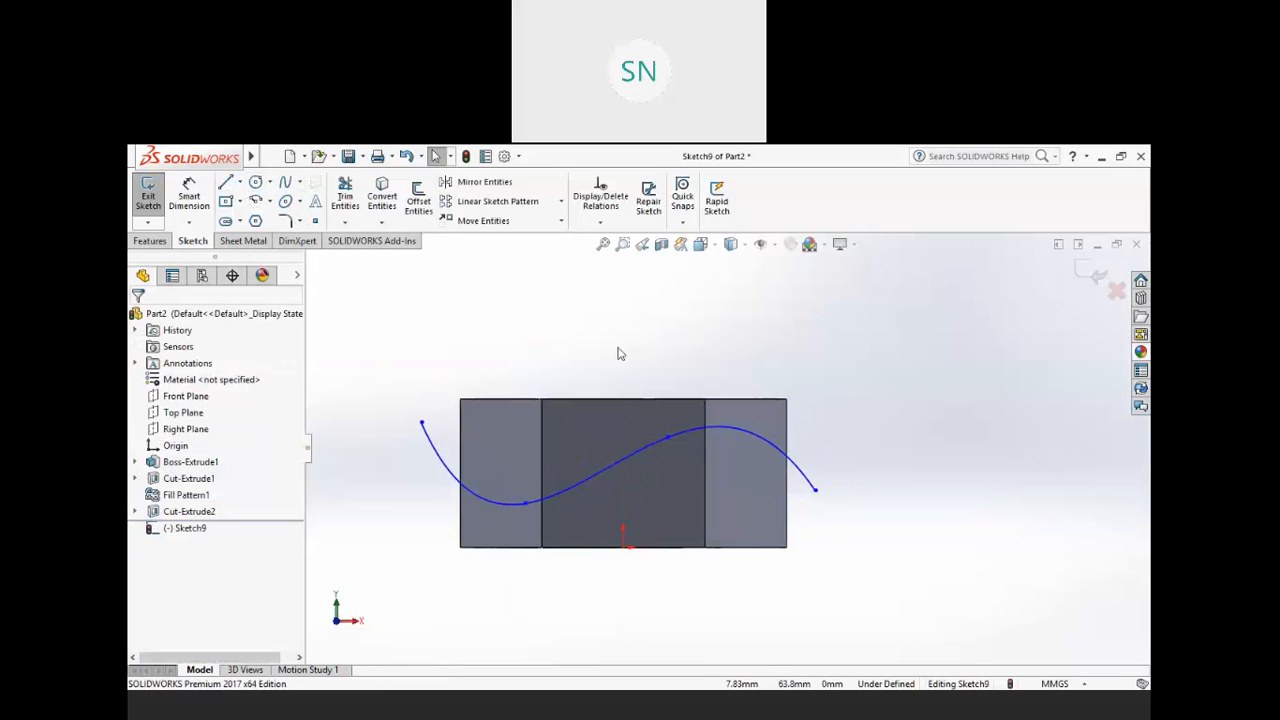
- Offset the spline downward by 10 mm
{"action": "left_click", "coordinate": [418, 198]}
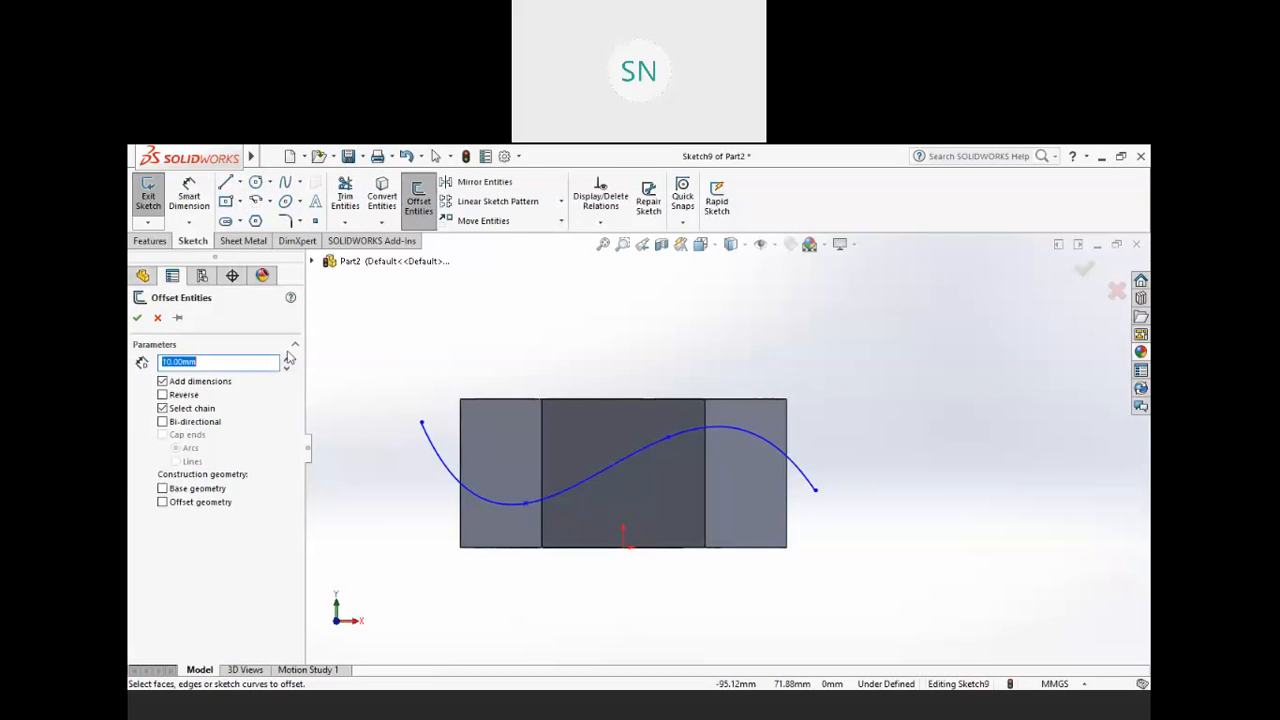
{"action": "left_click", "coordinate": [596, 479]}
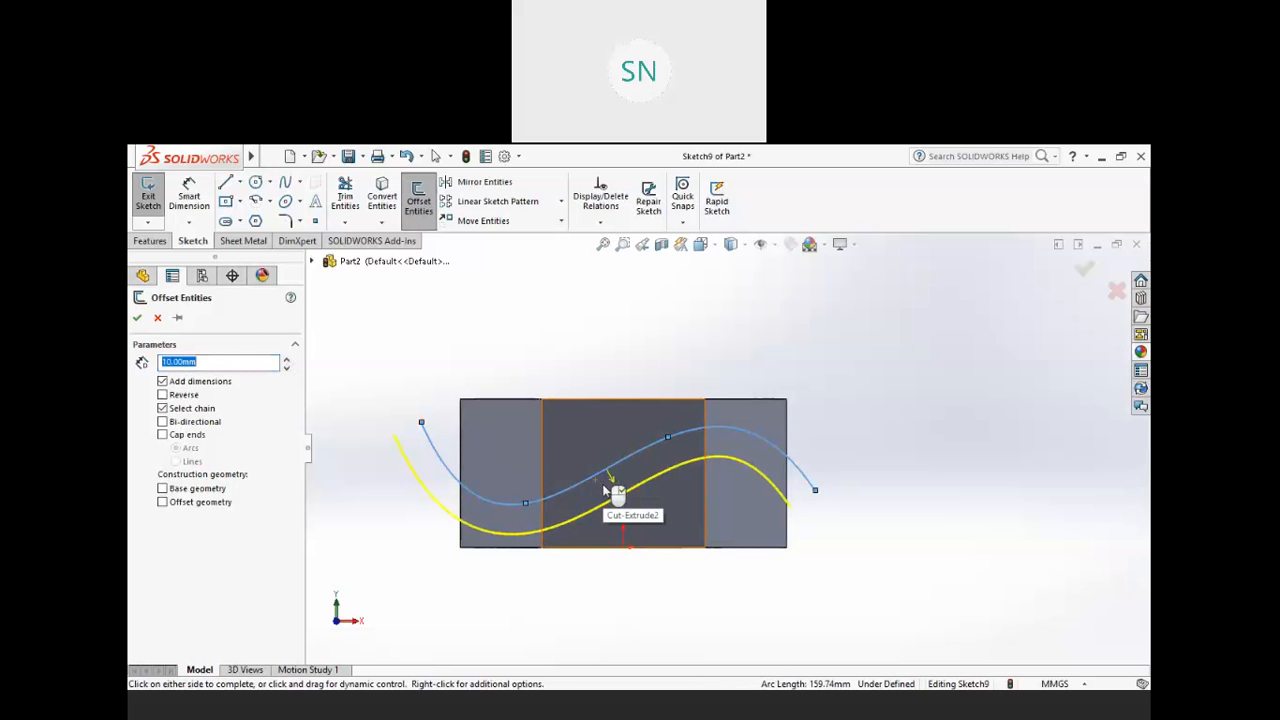
{"action": "left_click", "coordinate": [615, 495]}
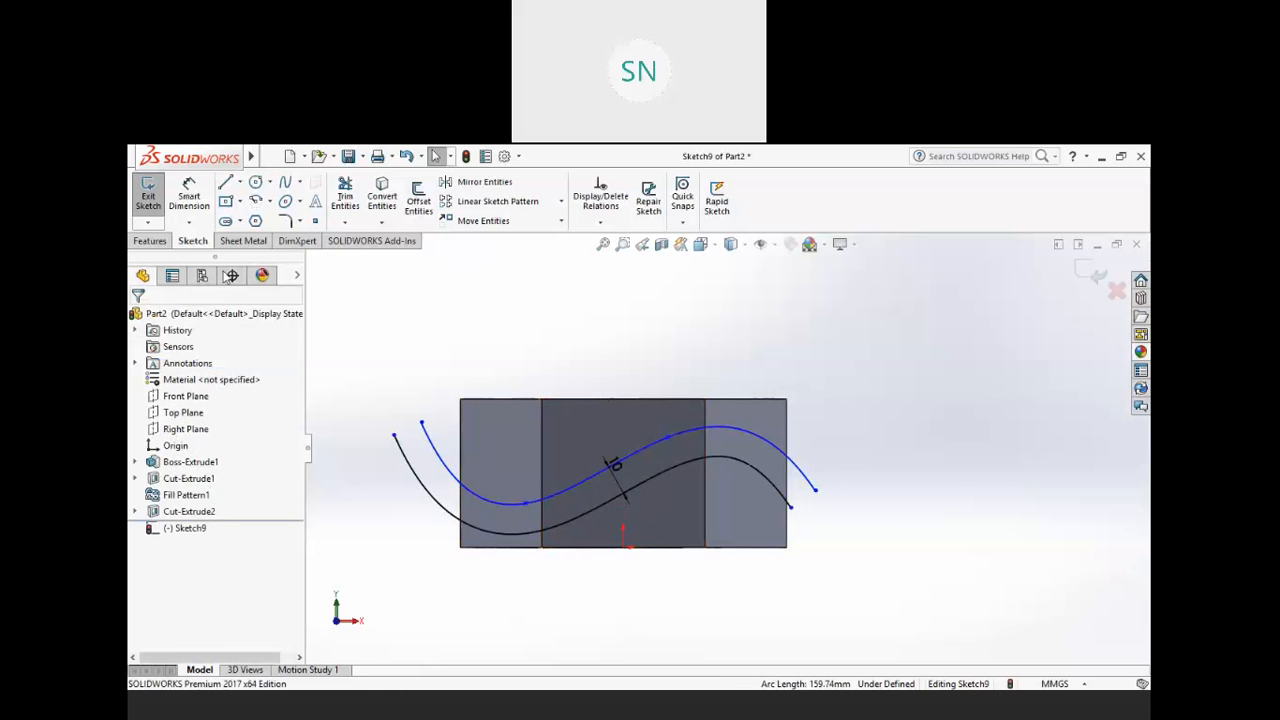
- Close both open ends of the offset wavy profile with straight lines and exit the sketch
{"action": "left_click", "coordinate": [225, 182]}
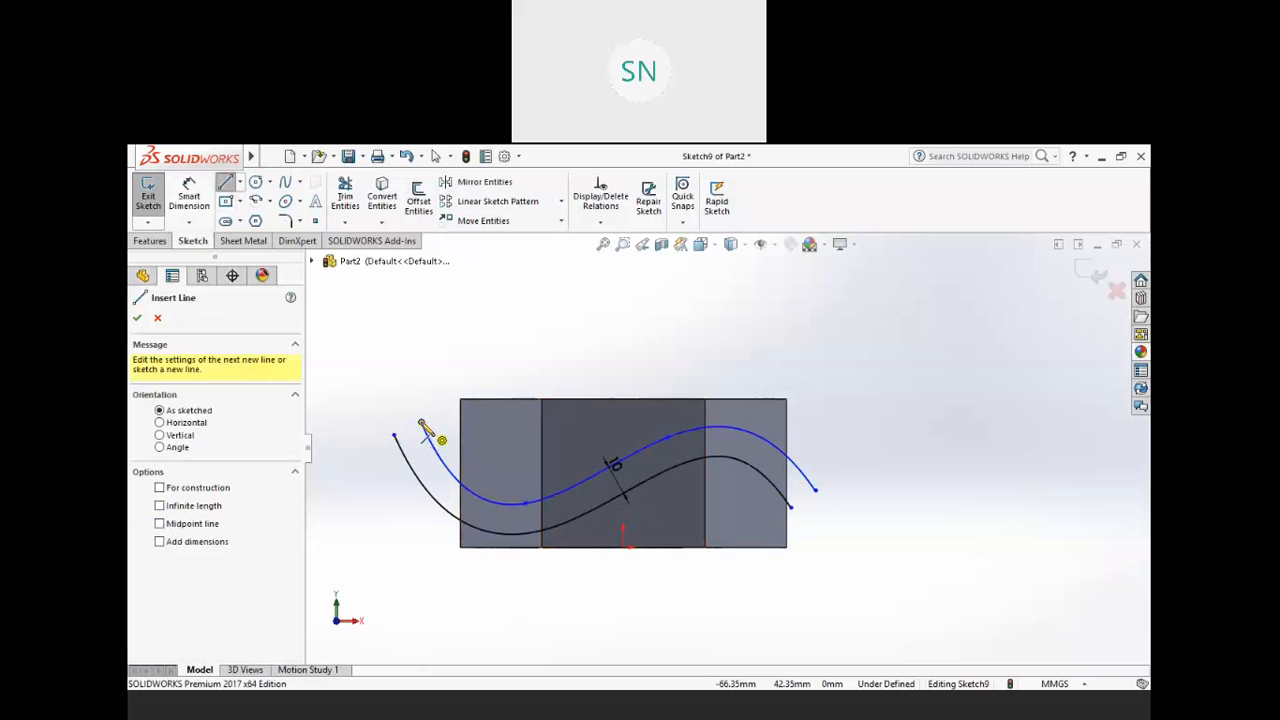
{"action": "left_click", "coordinate": [421, 423]}
{"action": "left_click", "coordinate": [394, 434]}
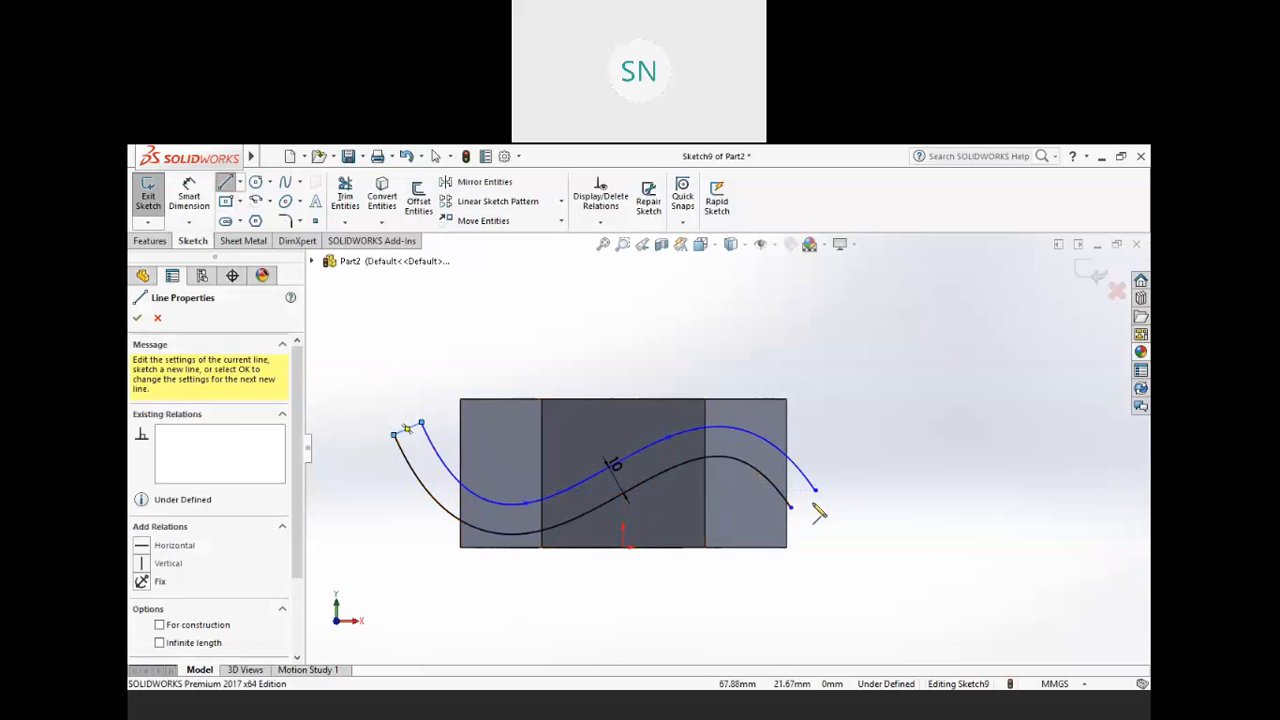
{"action": "left_click", "coordinate": [815, 490]}
{"action": "left_click", "coordinate": [790, 506]}
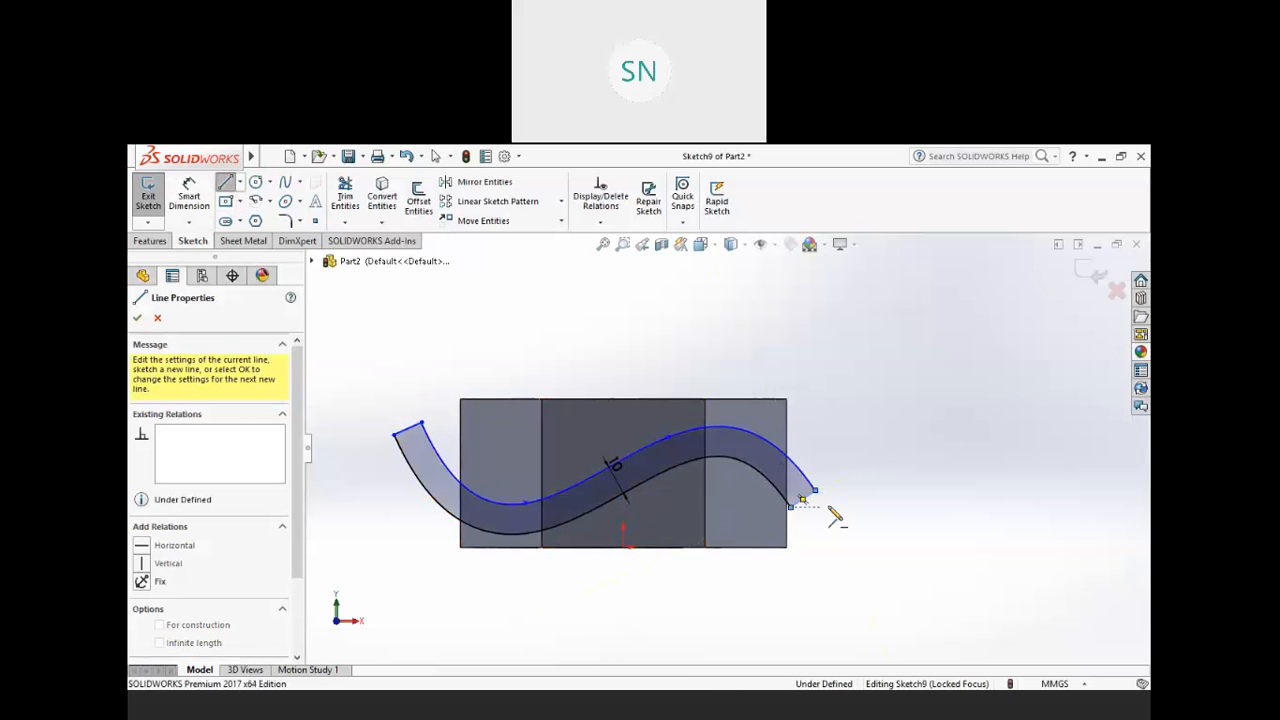
{"action": "left_click", "coordinate": [1091, 273]}
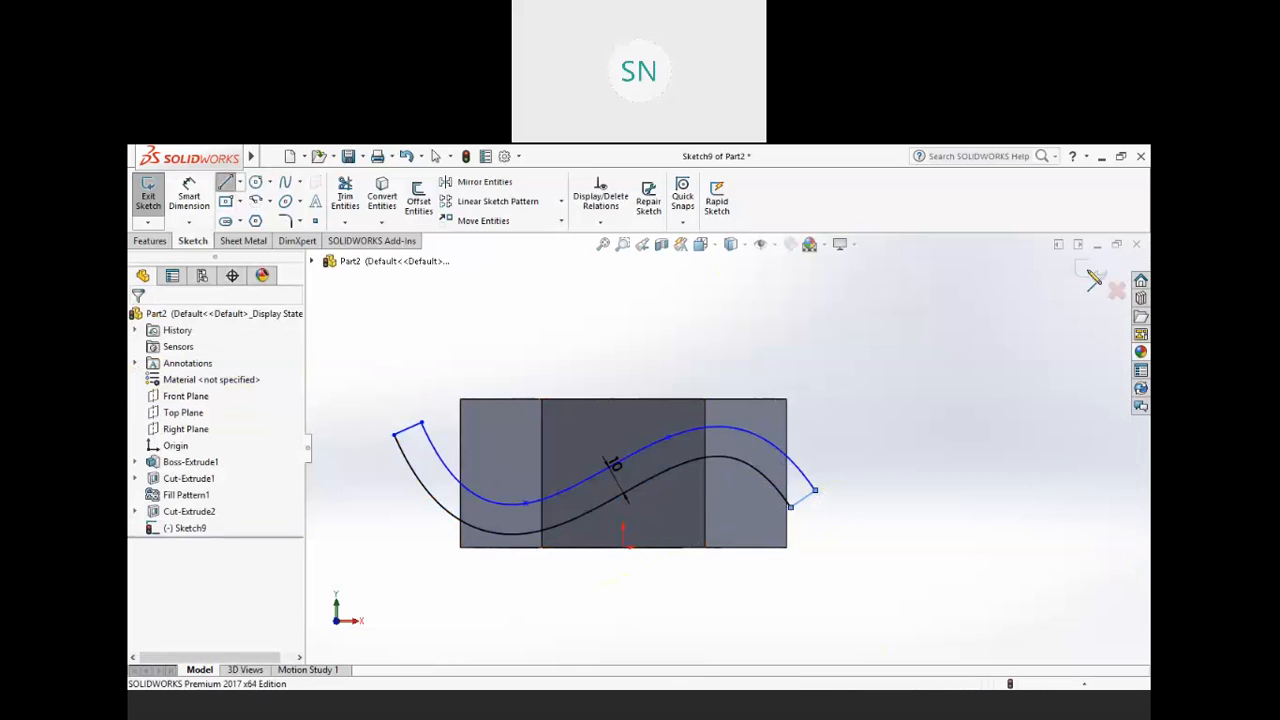
- Extrude-cut the hexagonal block Through All with the wavy profile, flipping the side to cut so that only the wavy band is kept
{"action": "mouse_move", "coordinate": [789, 430]}
{"action": "middle_mouse_down"}
{"action": "mouse_move", "coordinate": [738, 482]}
{"action": "mouse_move", "coordinate": [740, 500]}
{"action": "middle_mouse_up"}
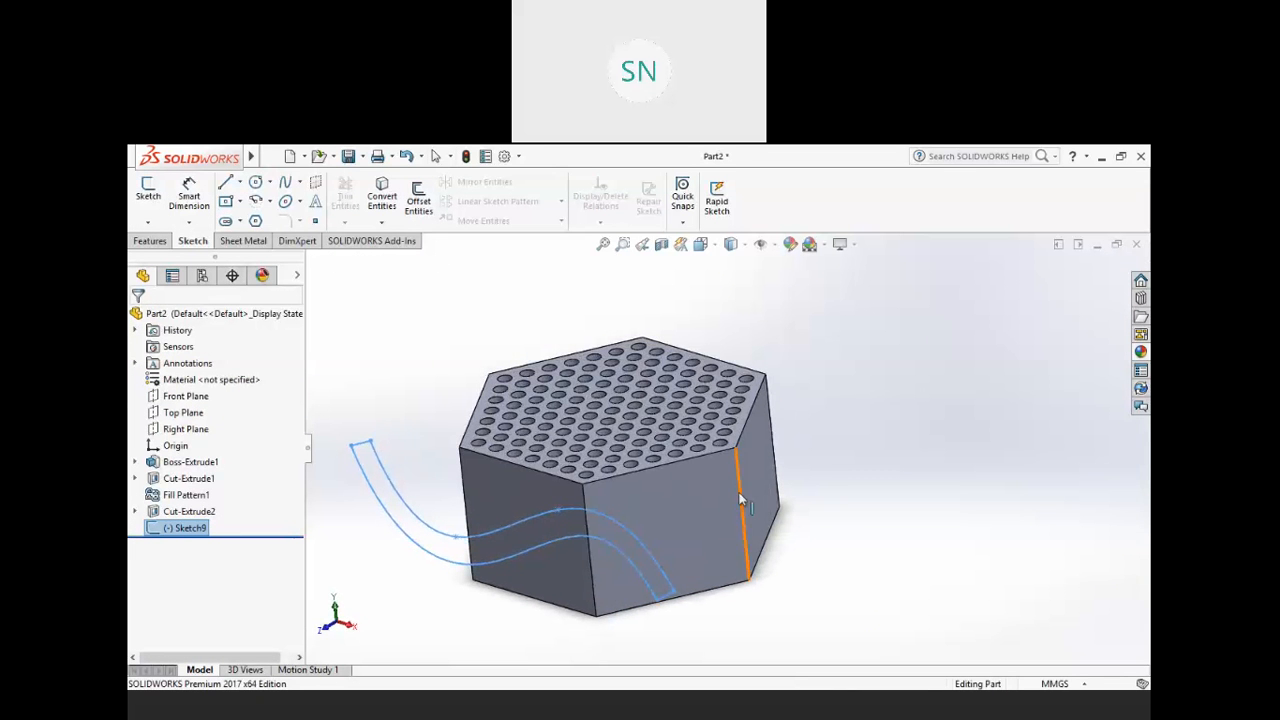
{"action": "left_click", "coordinate": [155, 242]}
{"action": "left_click", "coordinate": [352, 198]}
{"action": "left_click", "coordinate": [205, 408]}
{"action": "left_click", "coordinate": [206, 428]}
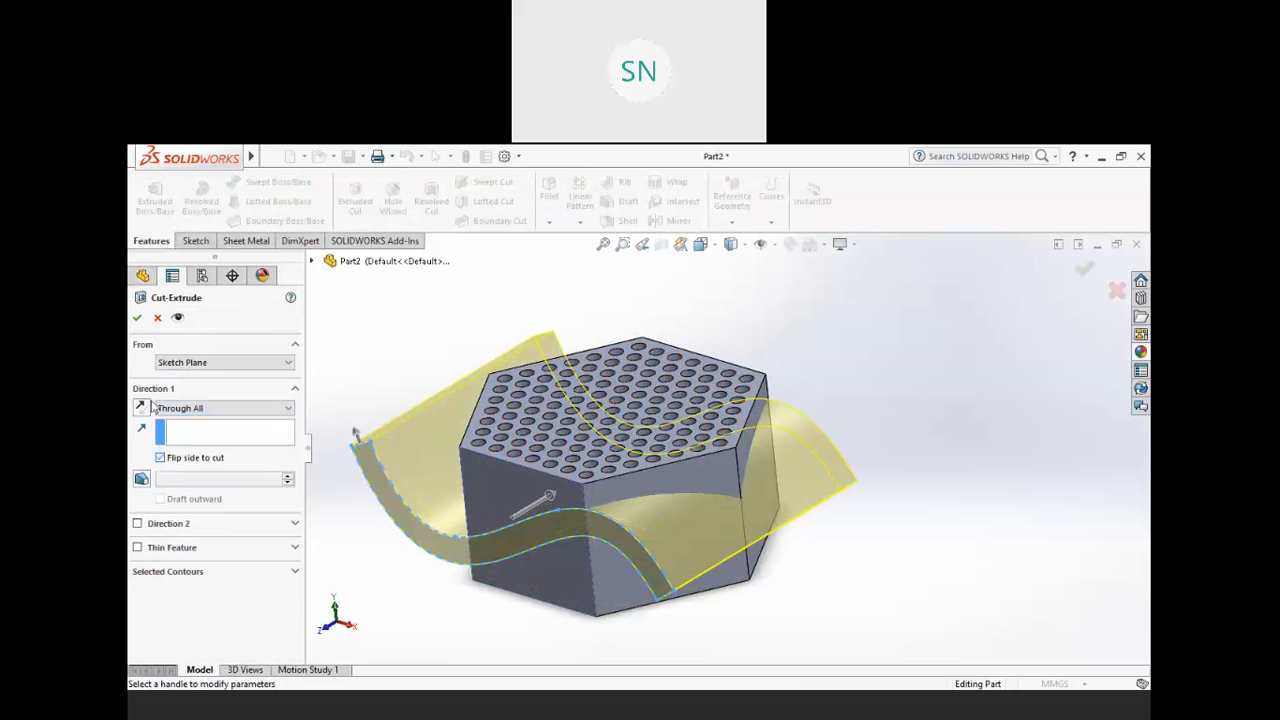
{"action": "left_click", "coordinate": [137, 317]}
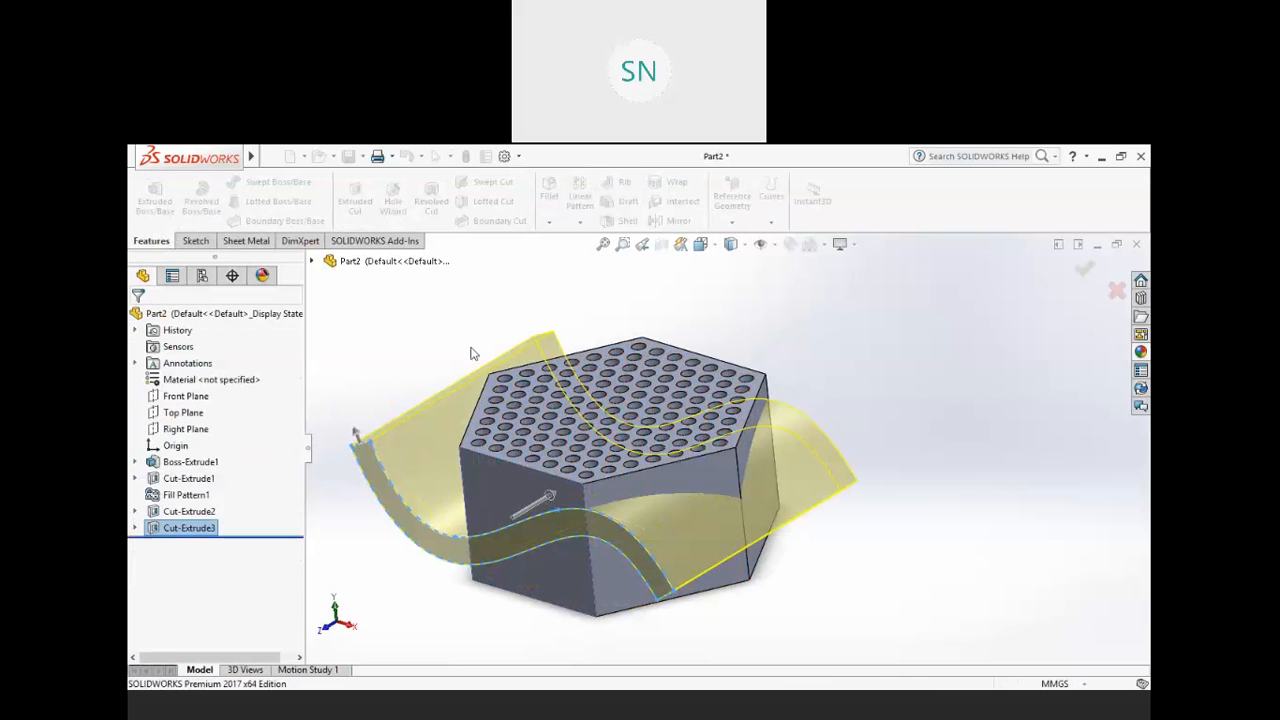
- Examine the wavy perforated hexagonal plate from several angles
{"action": "middle_click_drag", "start_coordinate": [470, 398], "coordinate": [698, 502]}
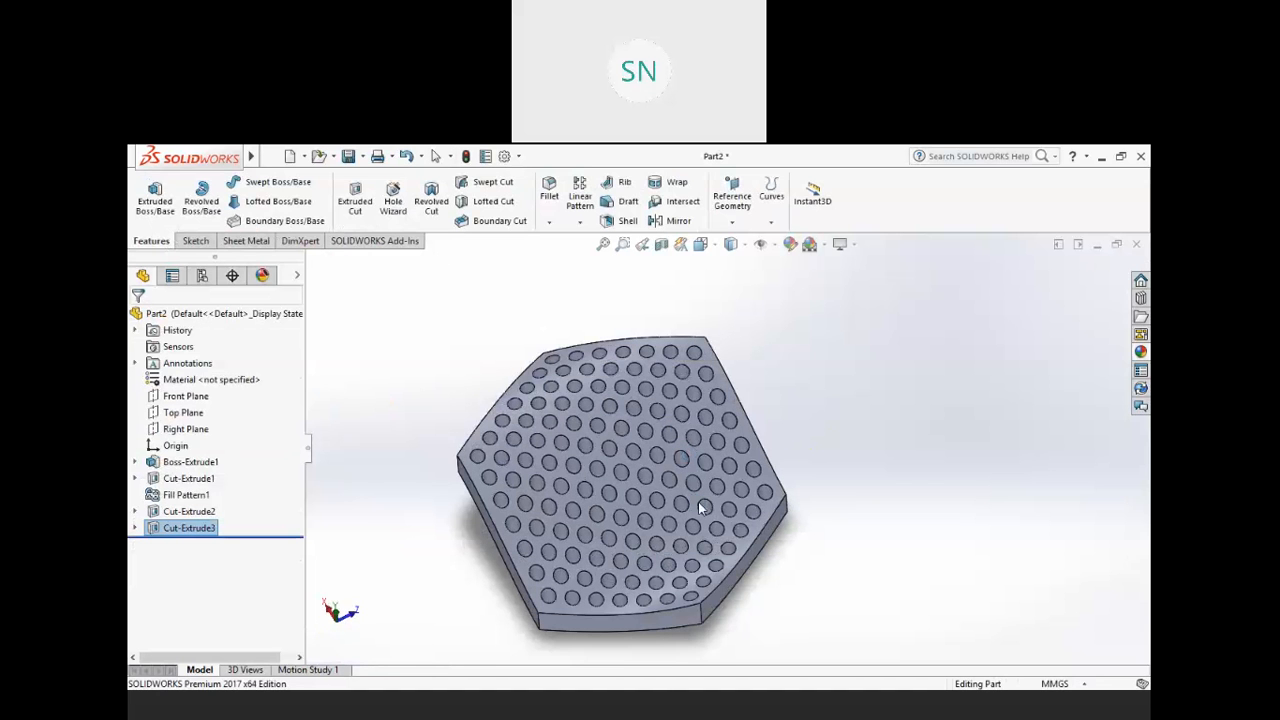
{"action": "scroll", "coordinate": [684, 505], "scroll_direction": "up", "scroll_amount": 3}
{"action": "middle_click_drag", "start_coordinate": [697, 561], "coordinate": [529, 440]}
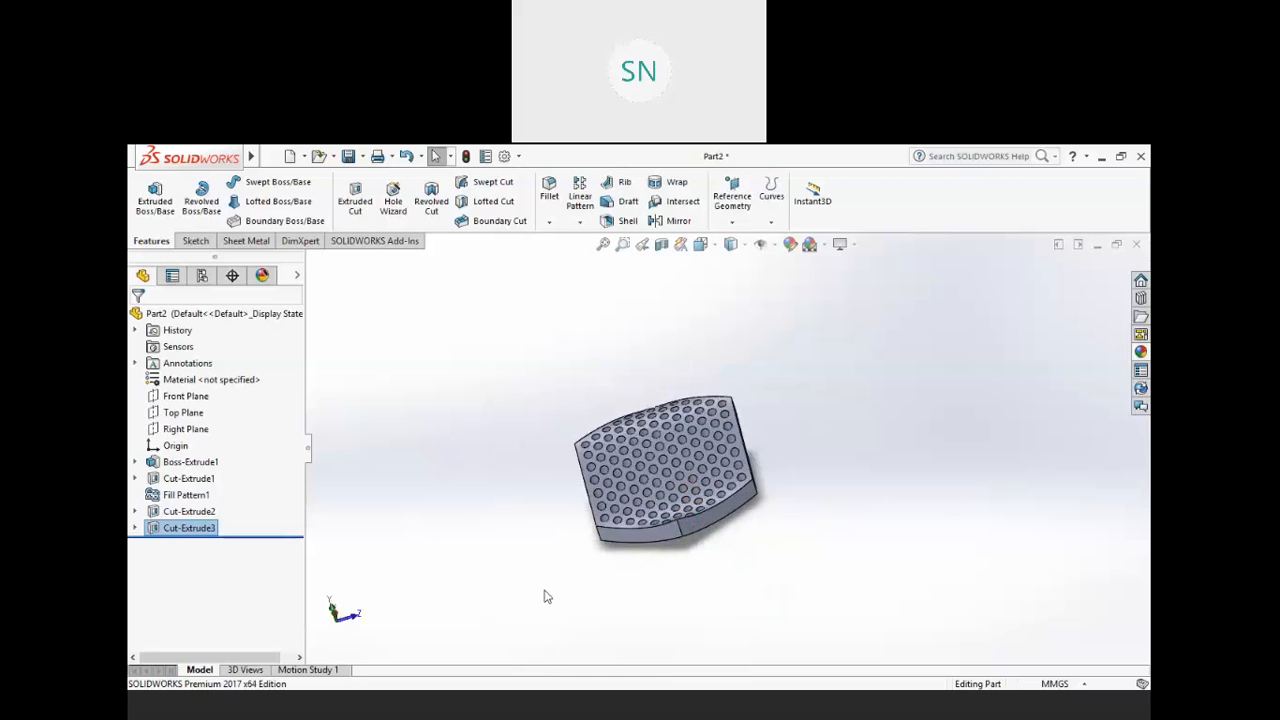
{"action": "middle_click_drag", "start_coordinate": [680, 534], "coordinate": [737, 531]}
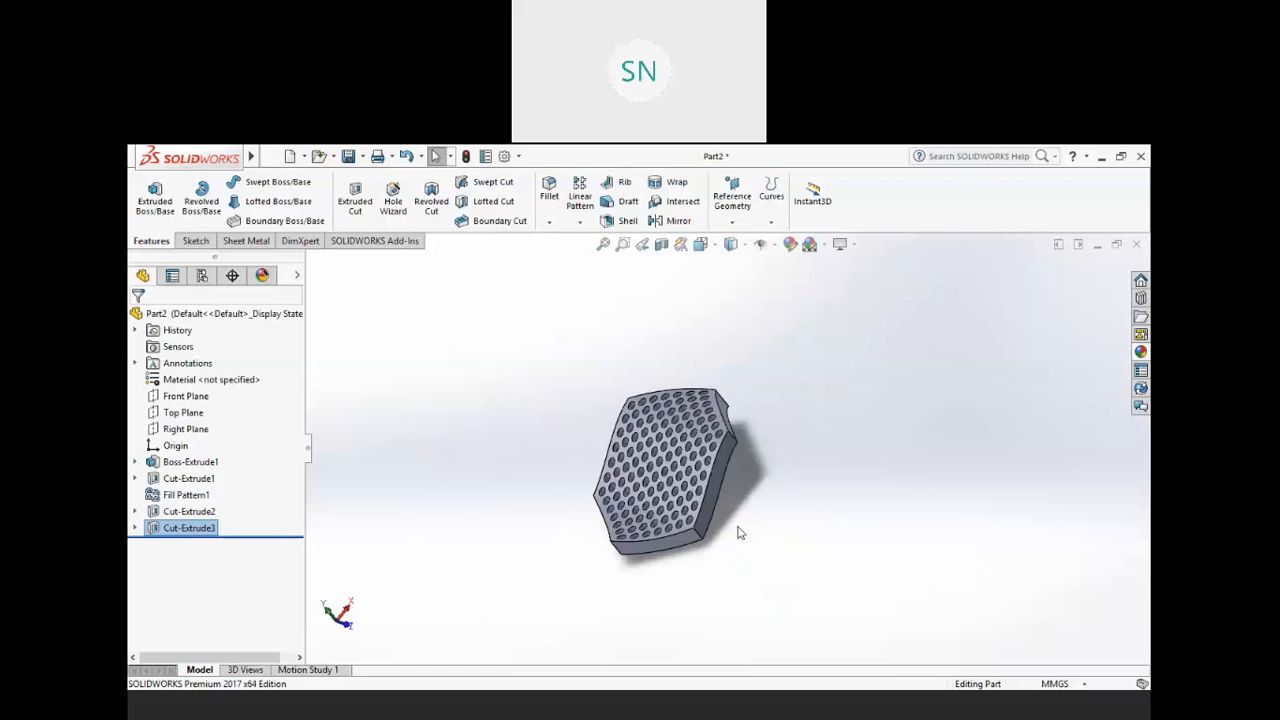
{"action": "left_click", "coordinate": [580, 221]}
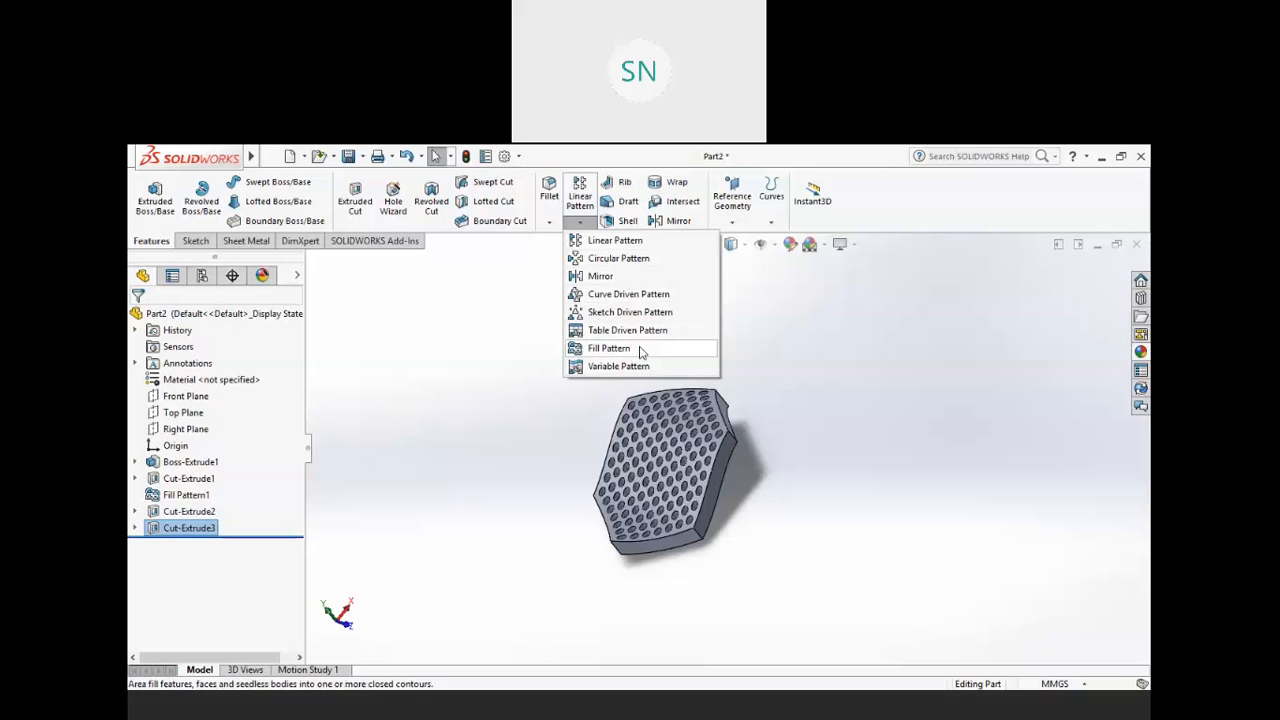
{"action": "left_click", "coordinate": [580, 423]}
{"action": "left_click", "coordinate": [577, 424]}
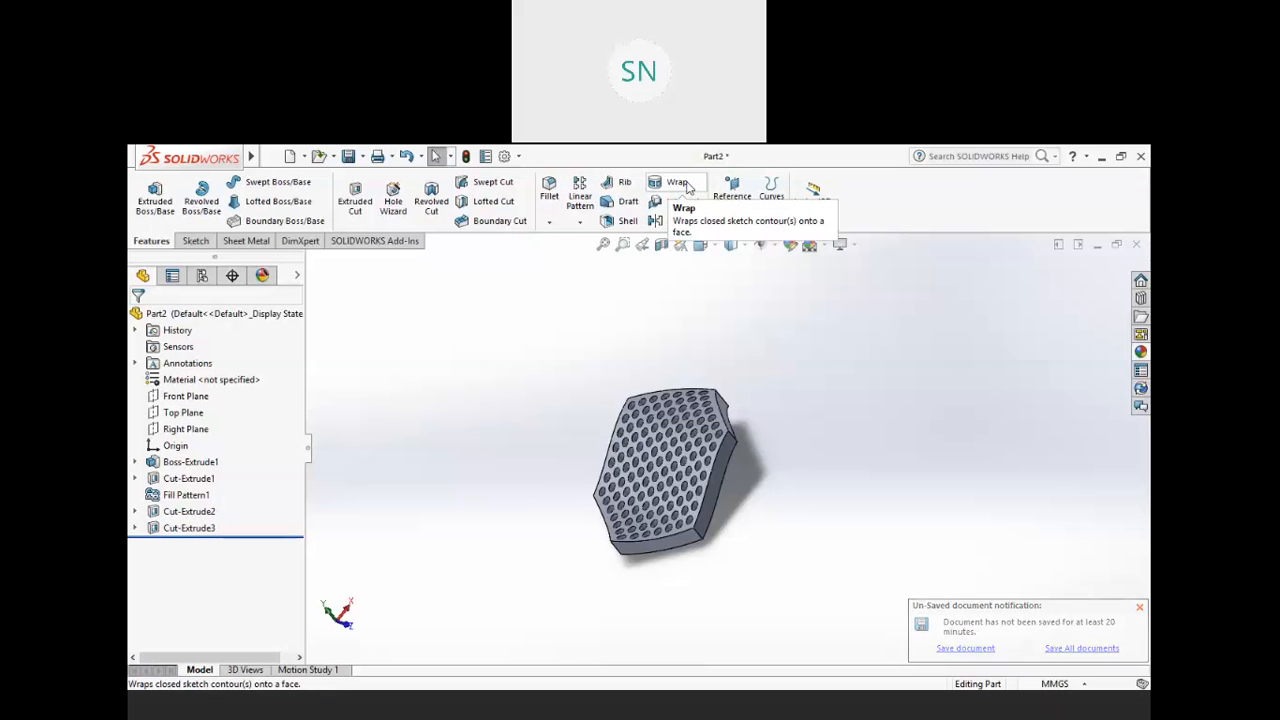
{"action": "mouse_move", "coordinate": [762, 449]}
{"action": "middle_mouse_down"}
{"action": "mouse_move", "coordinate": [803, 378]}
{"action": "mouse_move", "coordinate": [766, 429]}
{"action": "mouse_move", "coordinate": [771, 507]}
{"action": "mouse_move", "coordinate": [735, 380]}
{"action": "middle_mouse_up"}
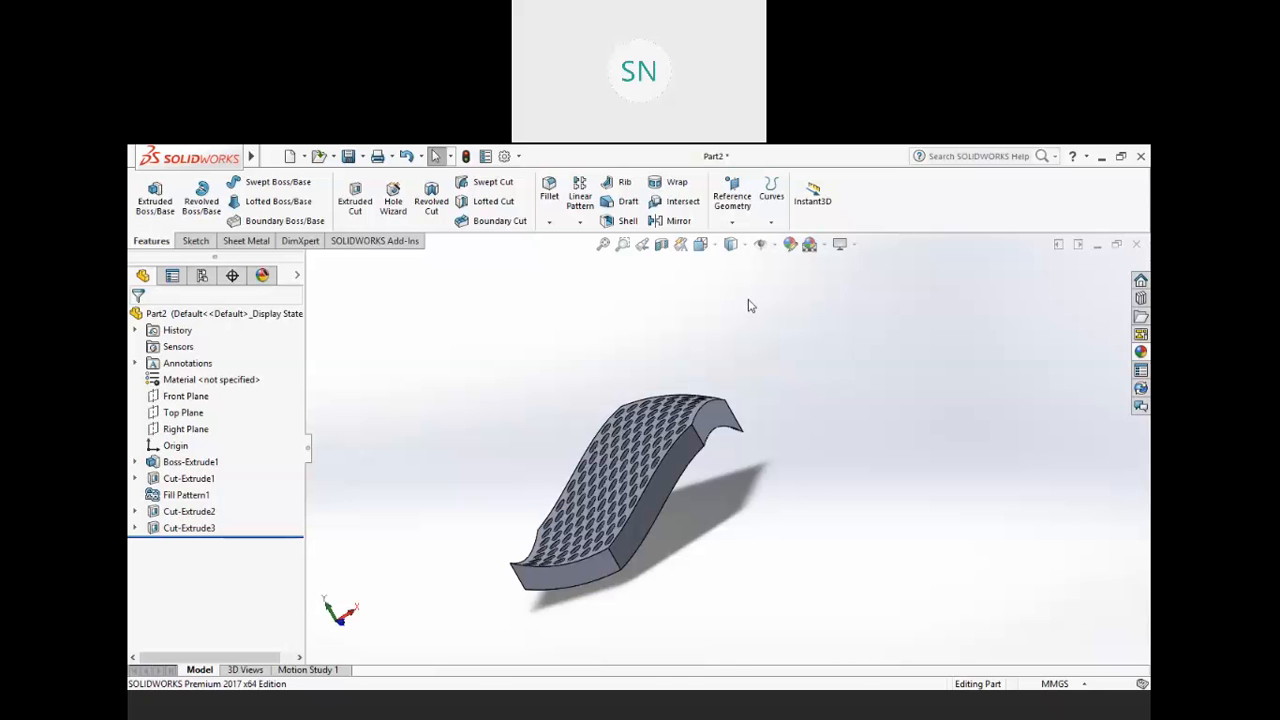
- Delete the hexagonal trim cut Cut-Extrude2 together with its dependent wavy sketch and cut
{"action": "left_click_drag", "start_coordinate": [228, 526], "coordinate": [189, 516]}
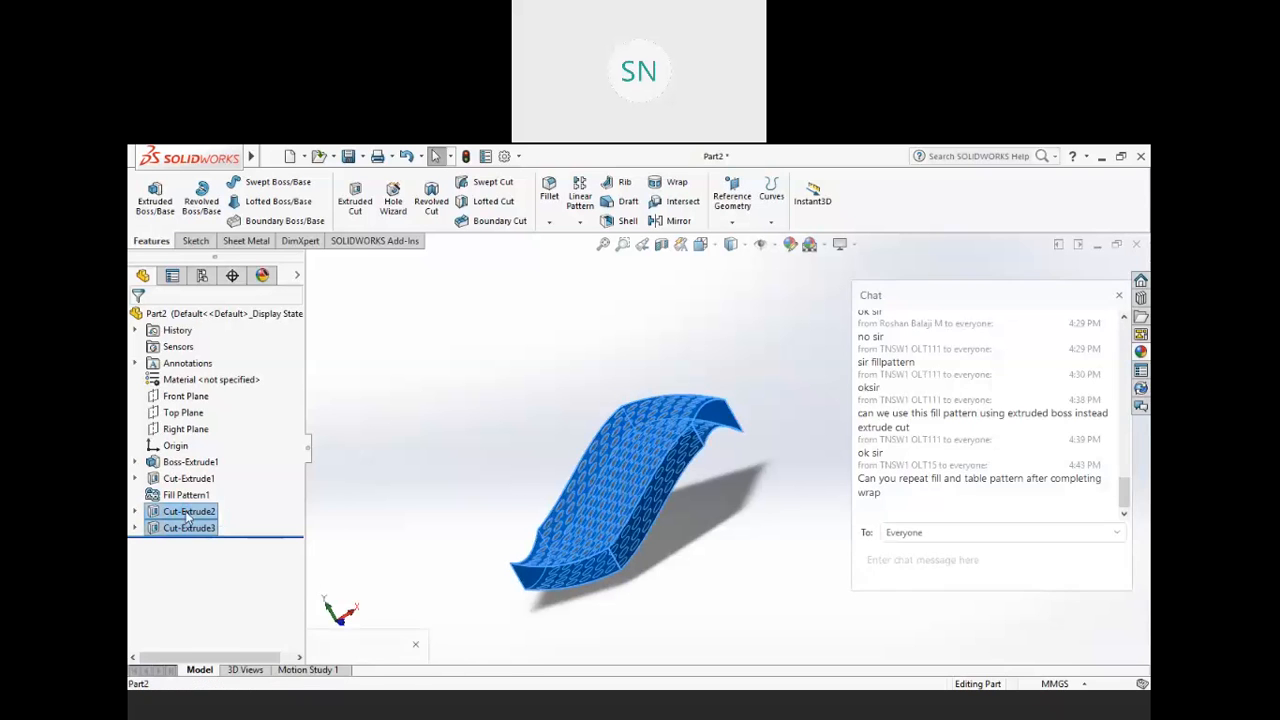
{"action": "right_click", "coordinate": [190, 518]}
{"action": "left_click", "coordinate": [268, 489]}
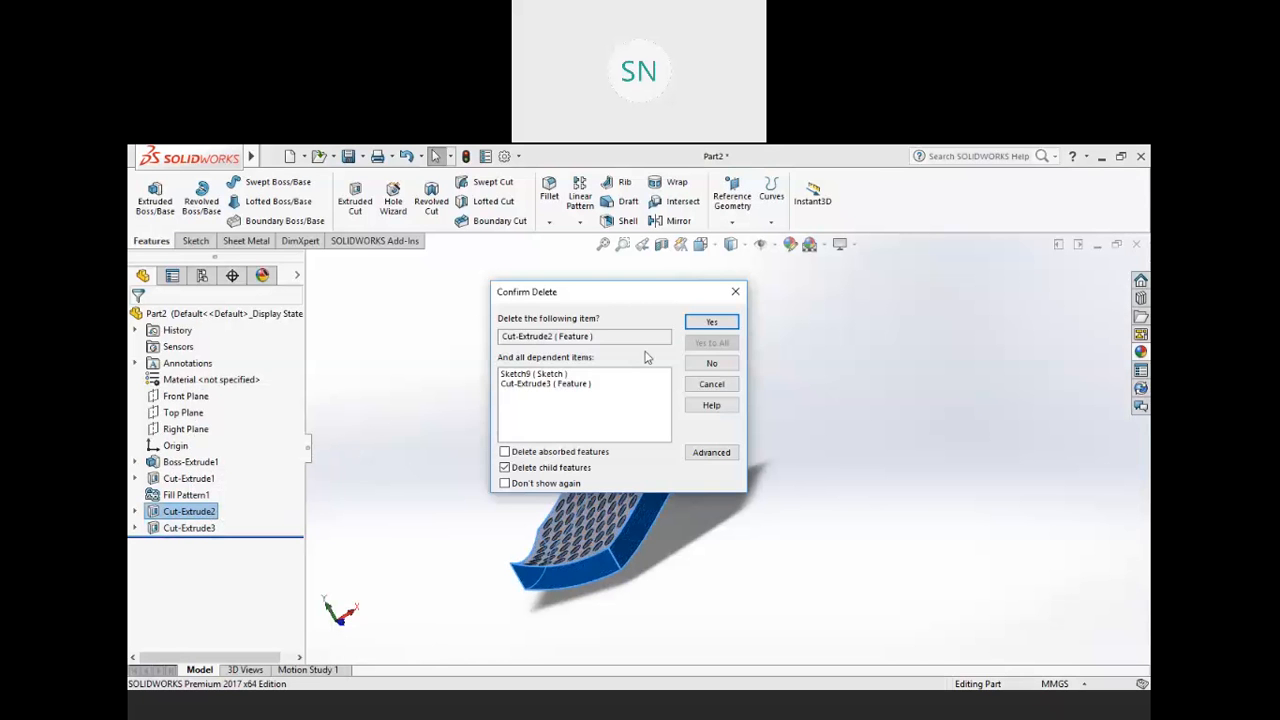
{"action": "left_click", "coordinate": [703, 323]}
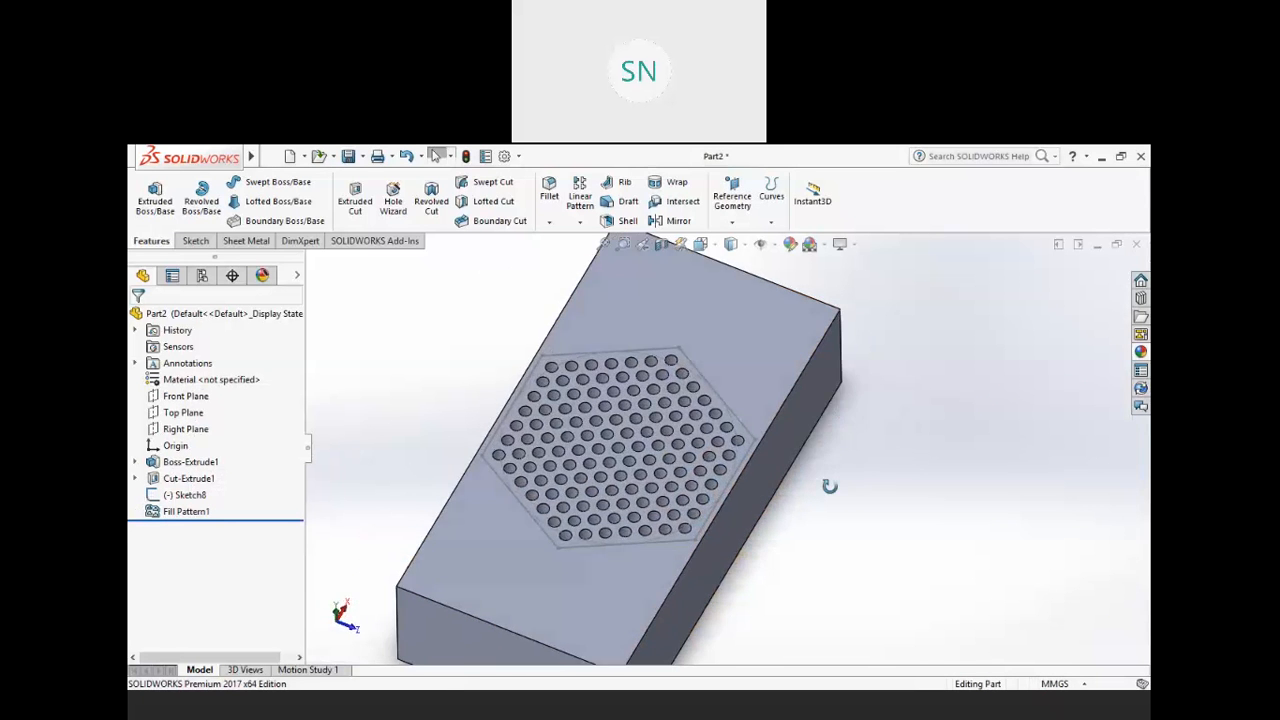
- Delete the existing fill pattern of holes from the block
{"action": "right_click", "coordinate": [207, 512]}
{"action": "left_click", "coordinate": [245, 489]}
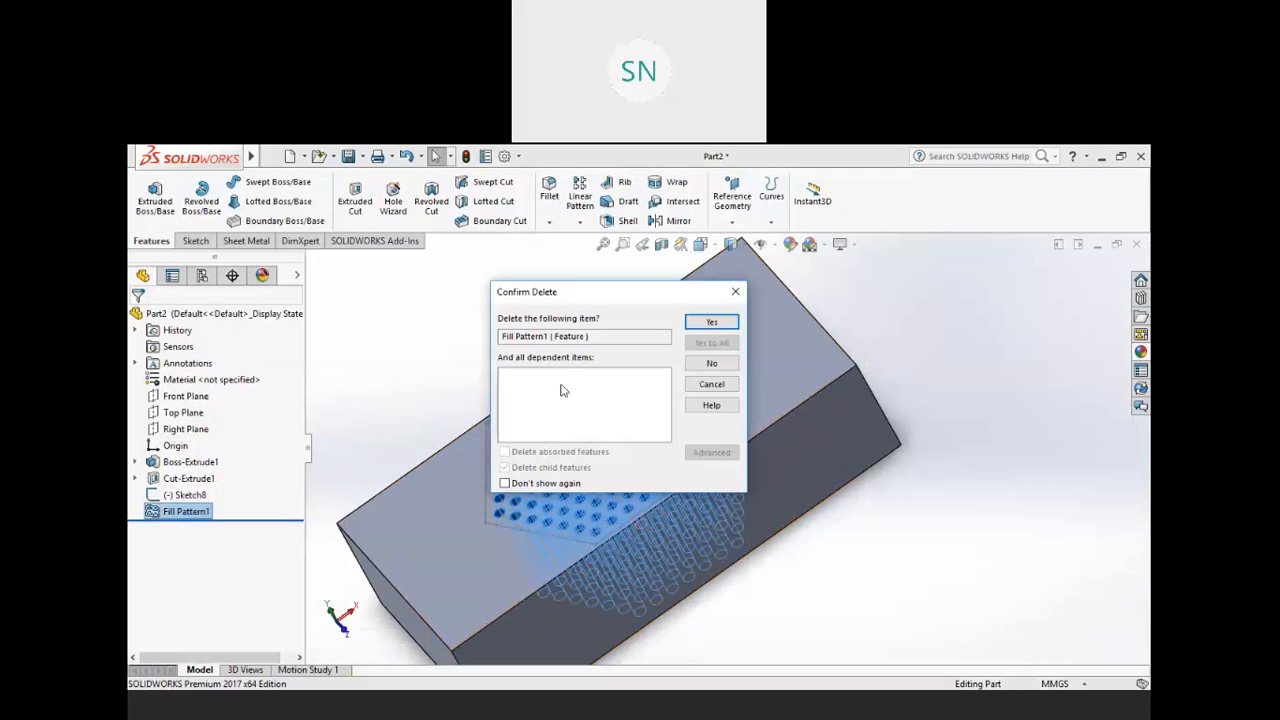
{"action": "left_click", "coordinate": [698, 326]}
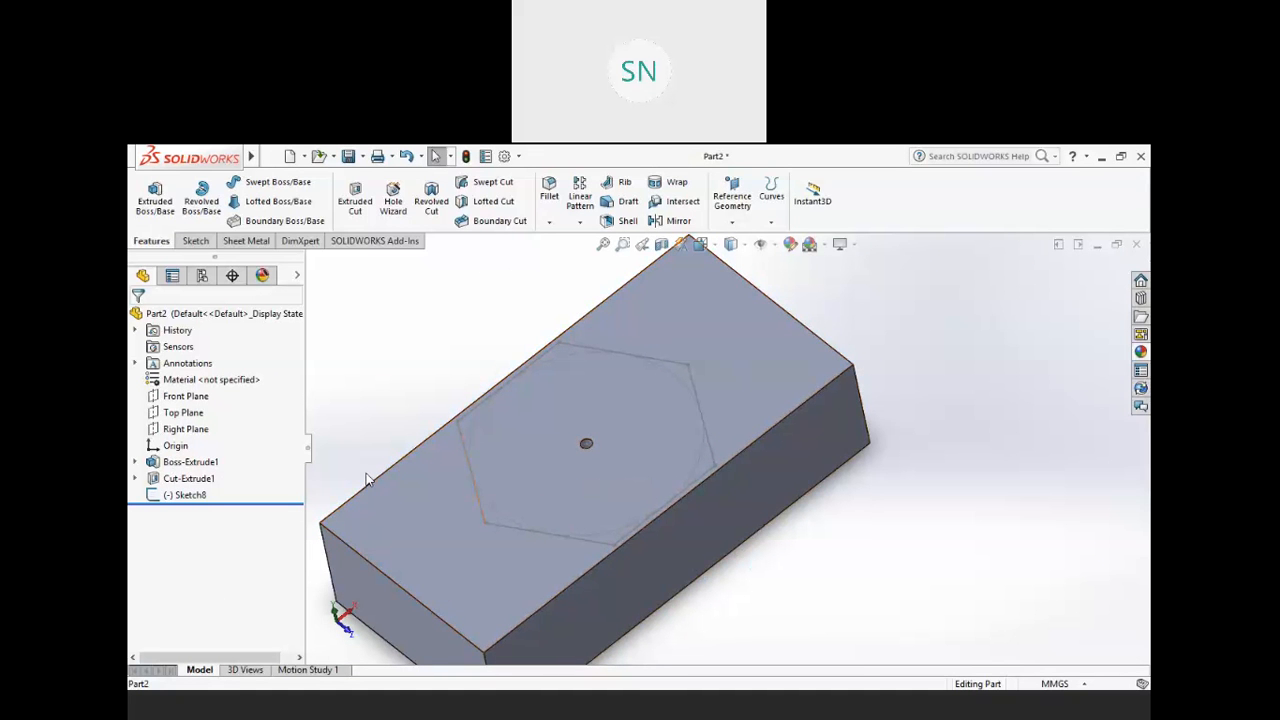
- Start a fill pattern with the hexagon sketch as fill boundary and the 5 mm hole cut as the feature to pattern
{"action": "left_click", "coordinate": [584, 223]}
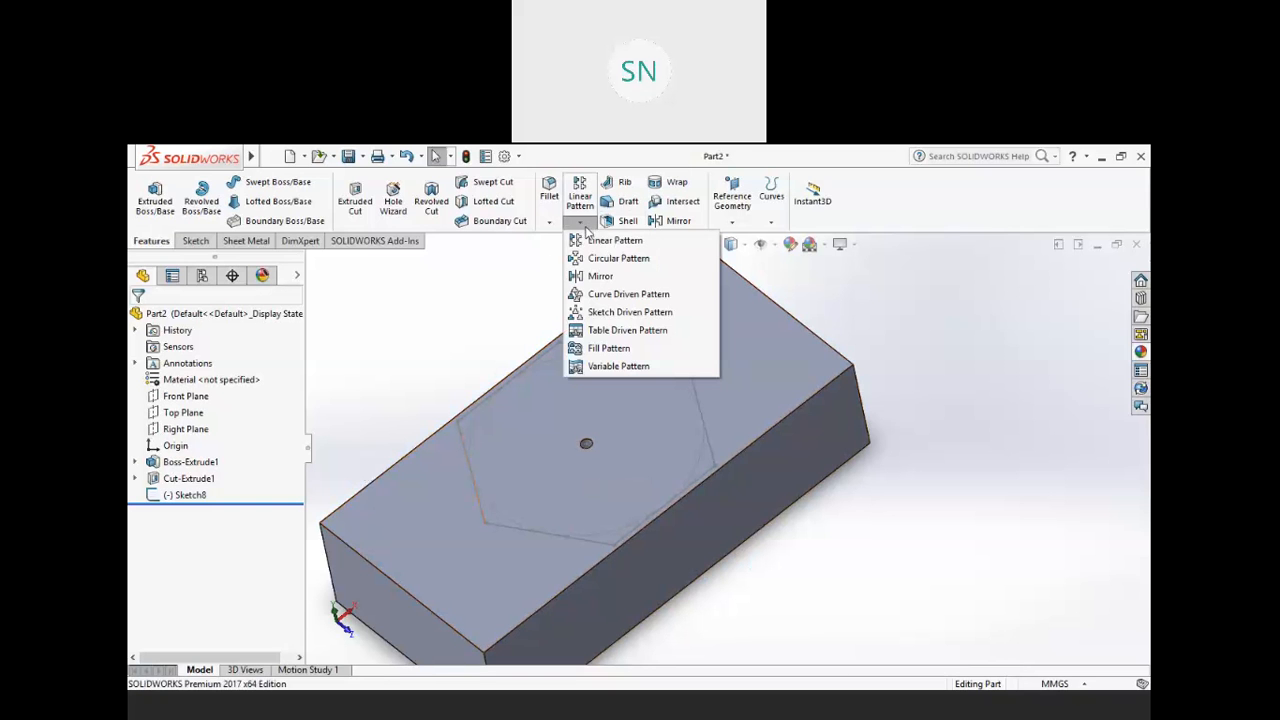
{"action": "left_click", "coordinate": [622, 347]}
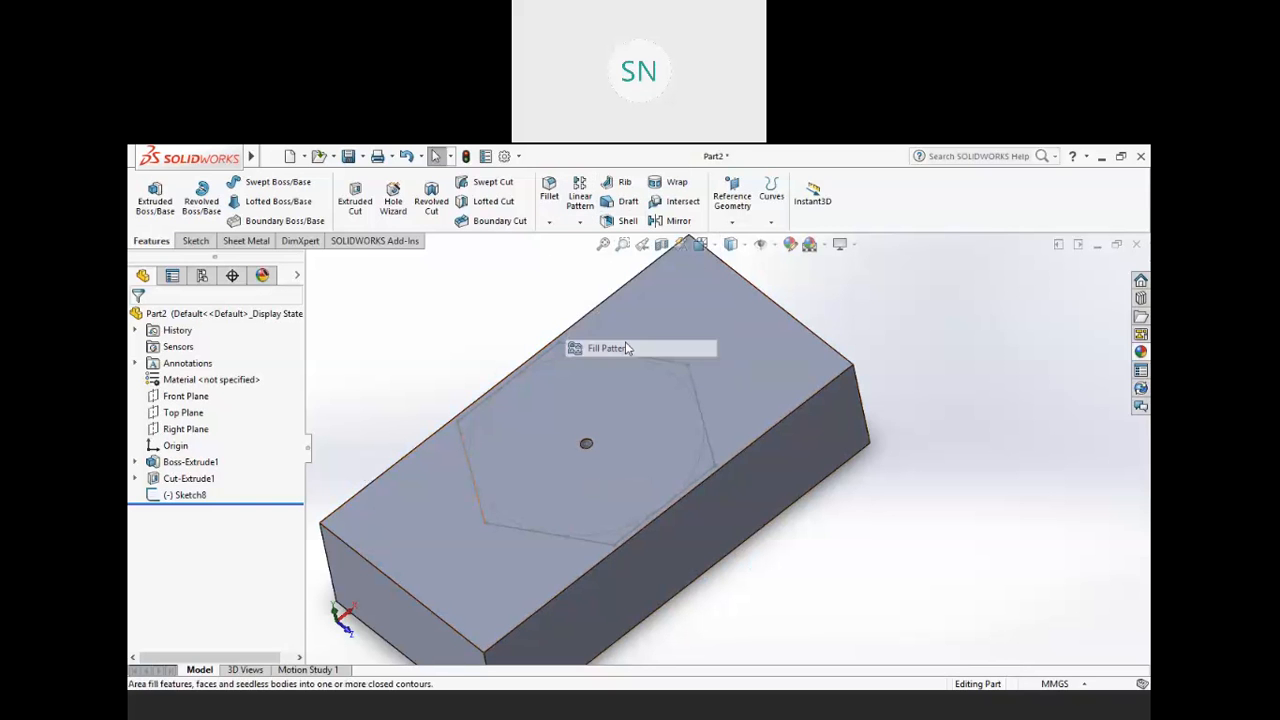
{"action": "left_click", "coordinate": [462, 460]}
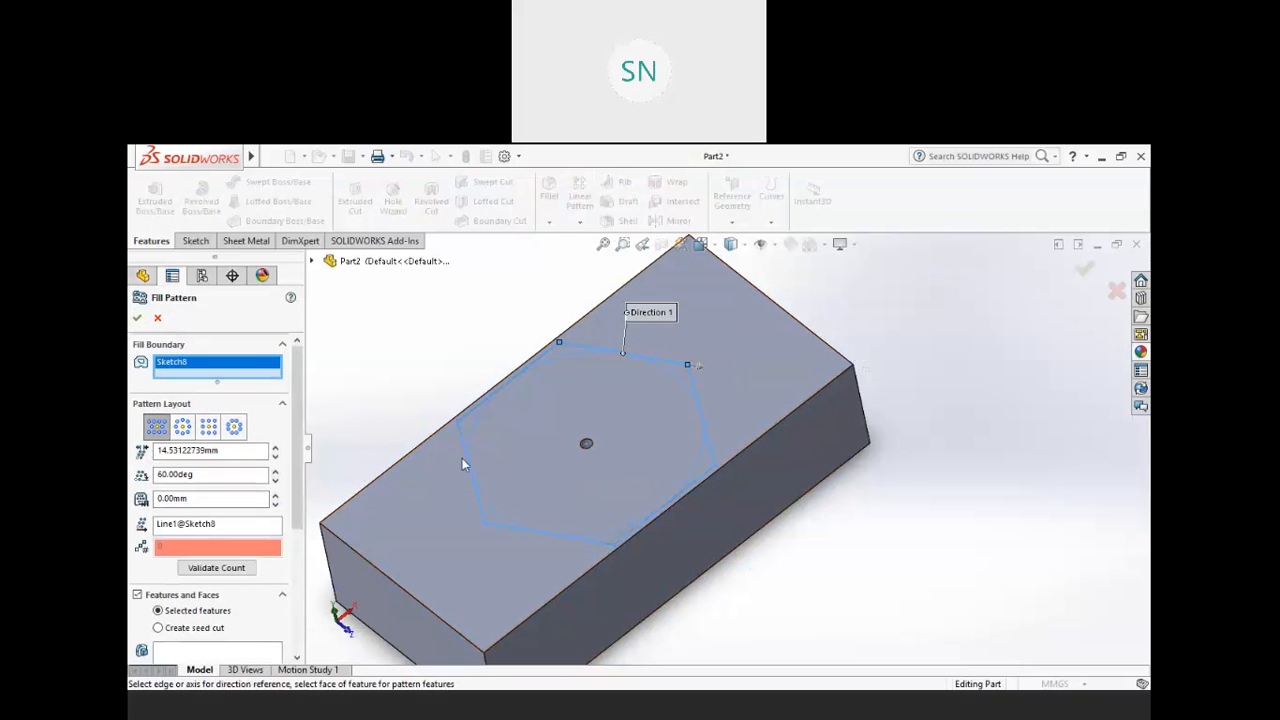
{"action": "scroll", "coordinate": [300, 520], "scroll_direction": "down", "scroll_amount": 2}
{"action": "scroll", "coordinate": [310, 524], "scroll_direction": "down", "scroll_amount": 1}
{"action": "left_click", "coordinate": [203, 540]}
{"action": "scroll", "coordinate": [587, 450], "scroll_direction": "down", "scroll_amount": 3}
{"action": "left_click", "coordinate": [680, 440]}
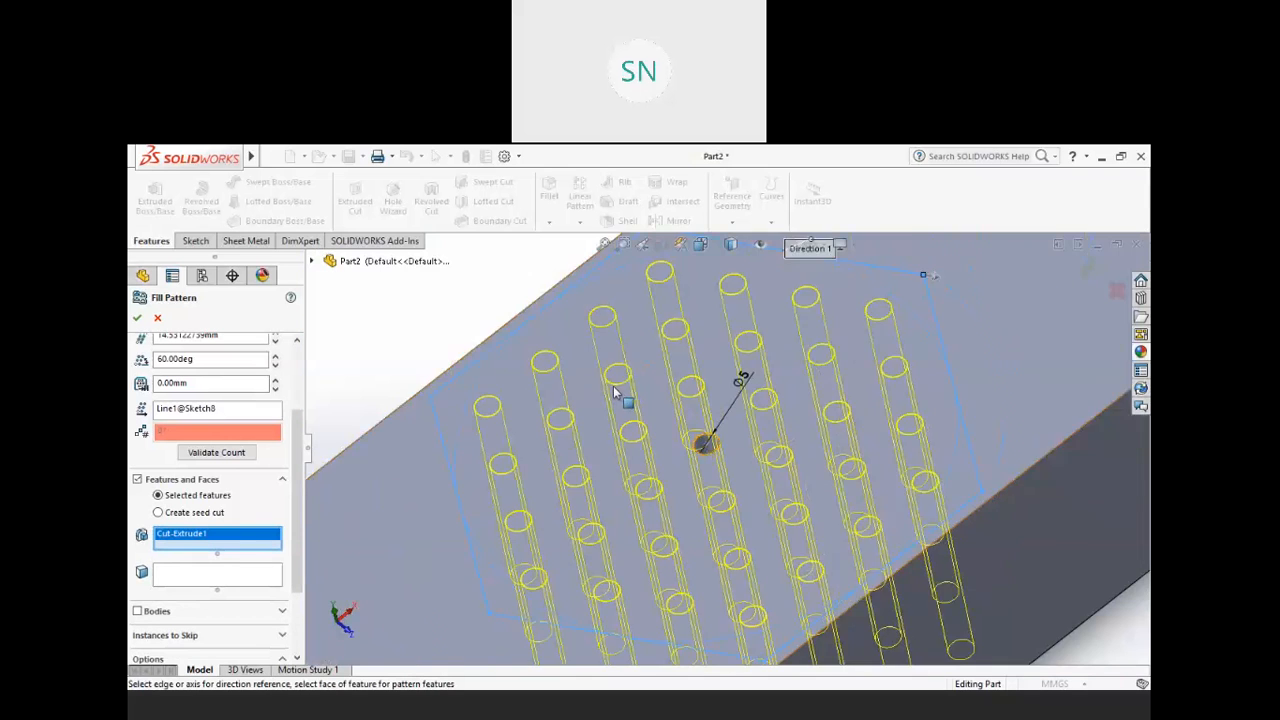
- Set the perforation layout's instance spacing to 10 mm
{"action": "scroll", "coordinate": [616, 392], "scroll_direction": "up", "scroll_amount": 6}
{"action": "middle_click_drag", "start_coordinate": [700, 470], "coordinate": [740, 528]}
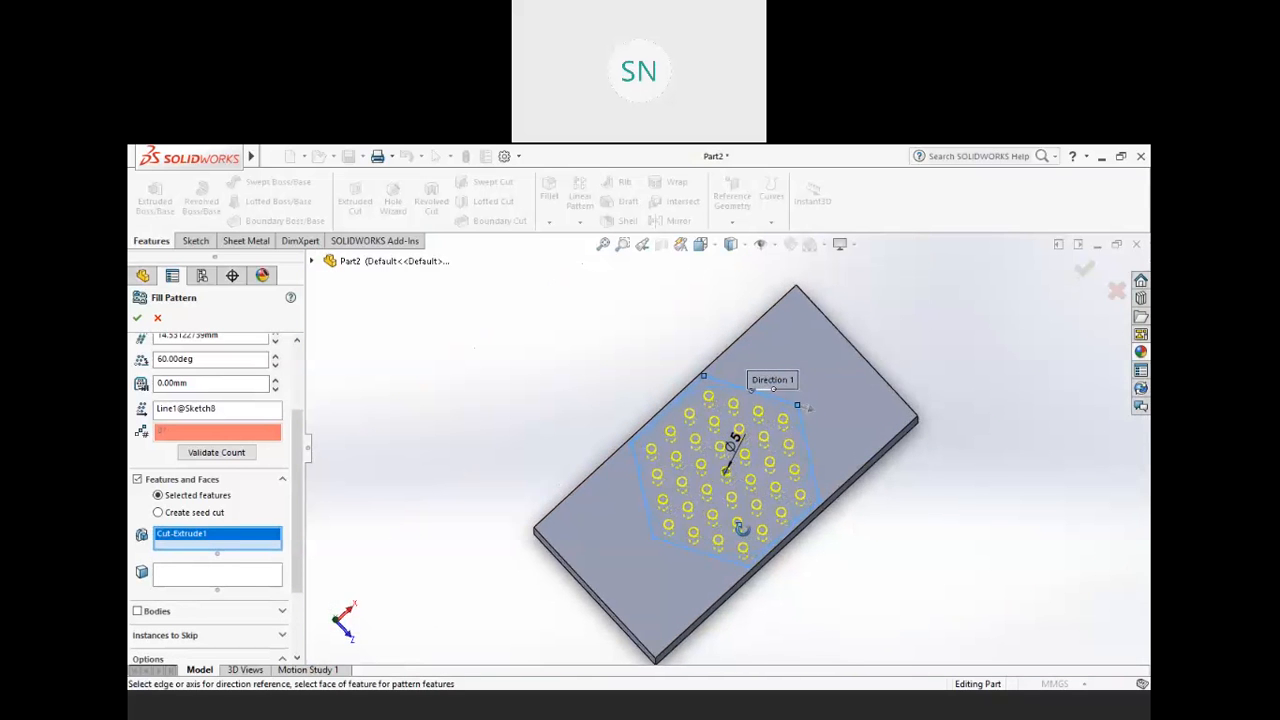
{"action": "scroll", "coordinate": [725, 462], "scroll_direction": "down", "scroll_amount": 2}
{"action": "scroll", "coordinate": [300, 448], "scroll_direction": "up", "scroll_amount": 1}
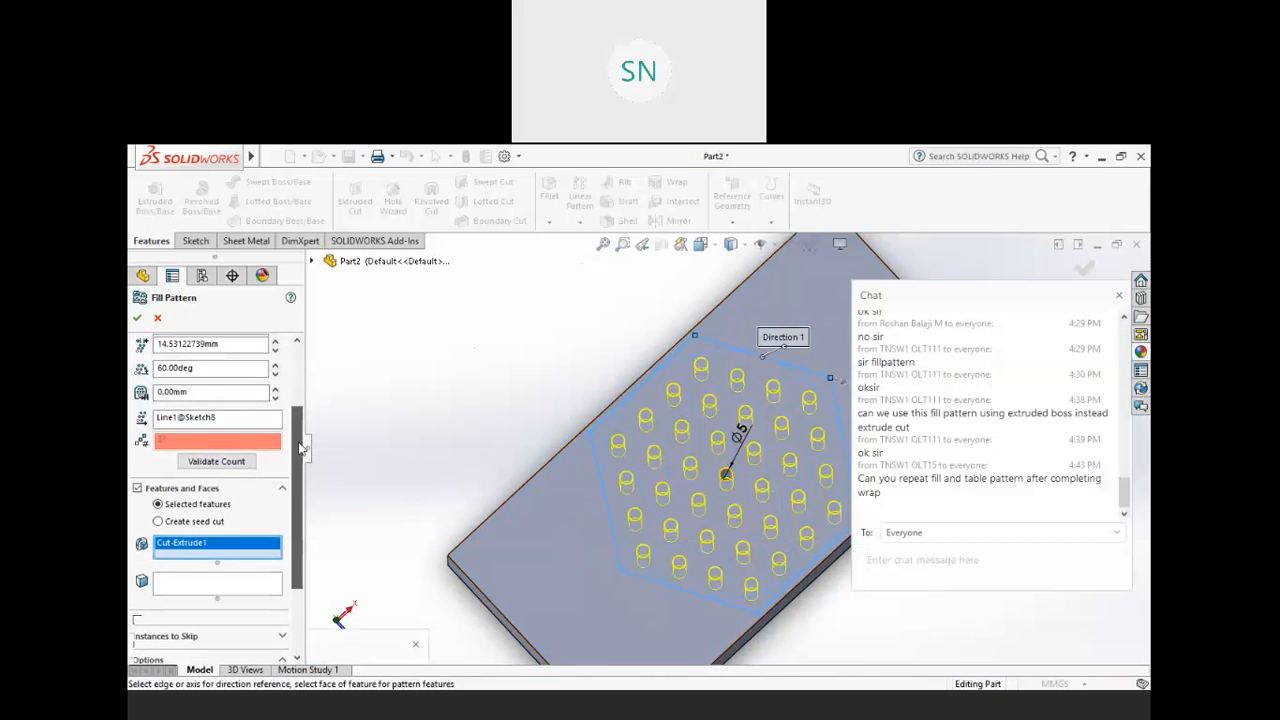
{"action": "scroll", "coordinate": [300, 448], "scroll_direction": "up", "scroll_amount": 3}
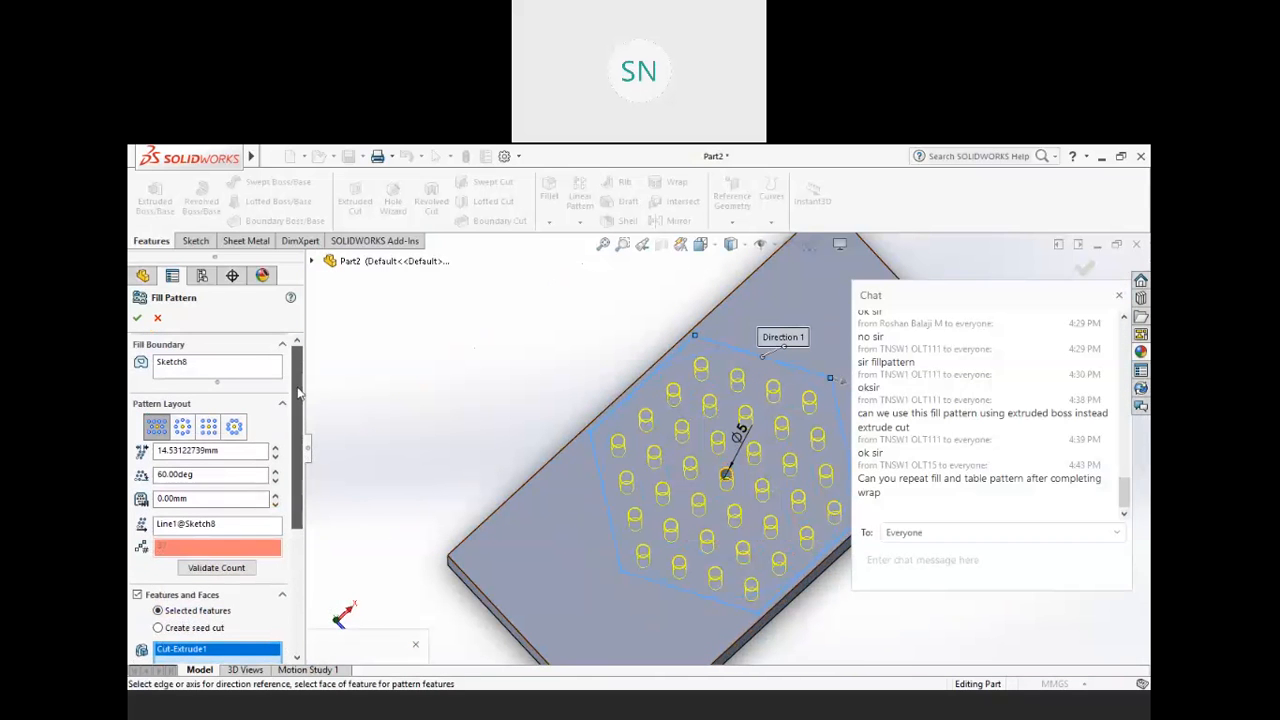
{"action": "double_click", "coordinate": [262, 453]}
{"action": "type", "text": "10"}
{"action": "key", "text": "Return"}
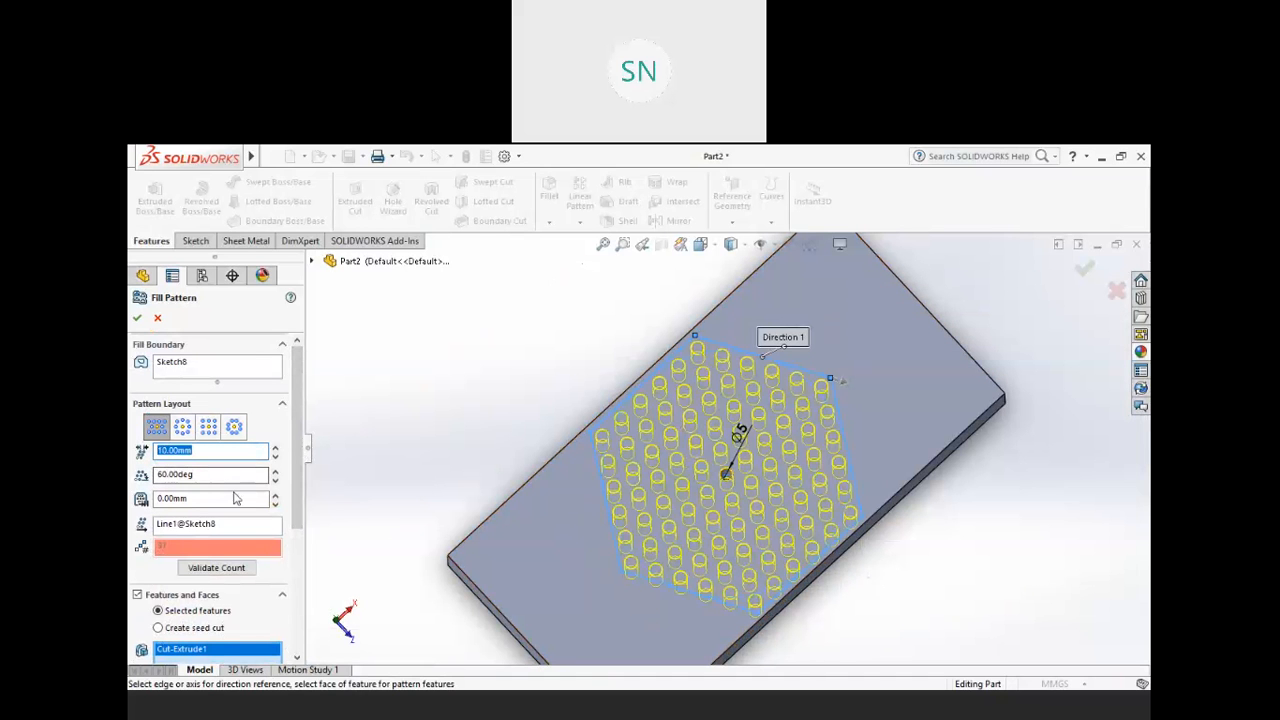
- Try the circular and square pattern layouts and look at their spacing settings
{"action": "left_click", "coordinate": [183, 427]}
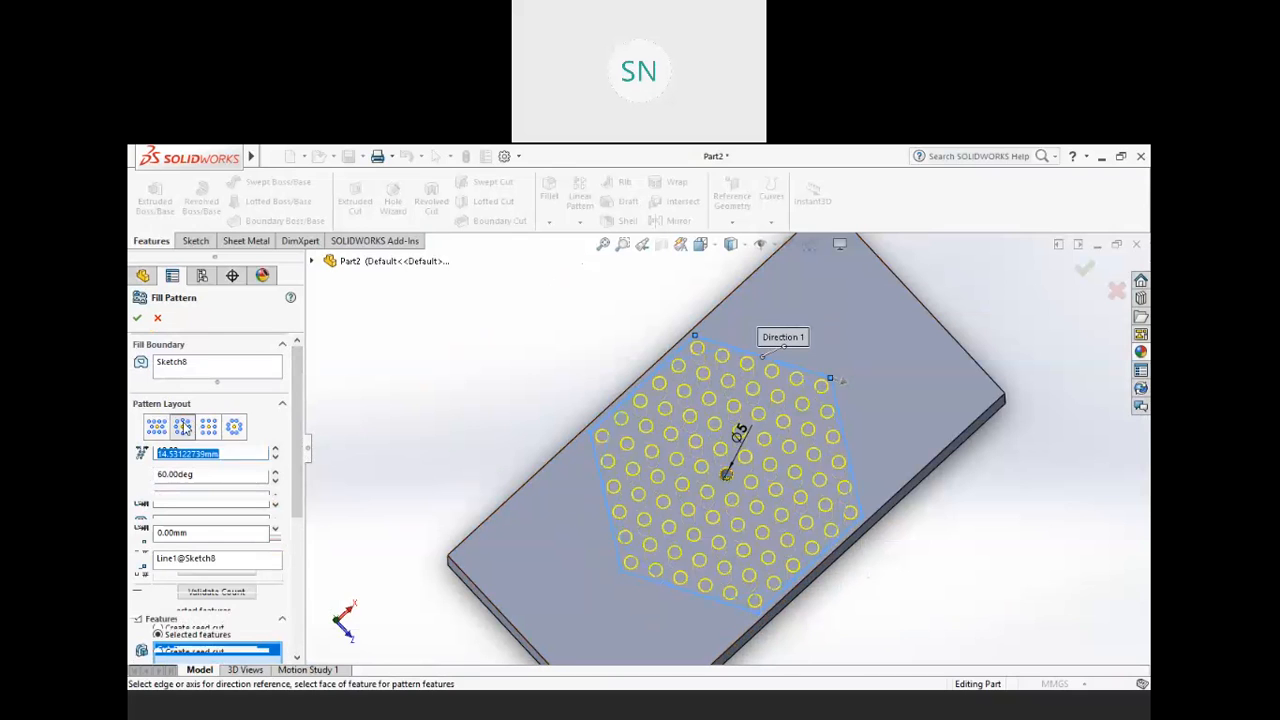
{"action": "left_click_drag", "start_coordinate": [229, 455], "coordinate": [196, 455]}
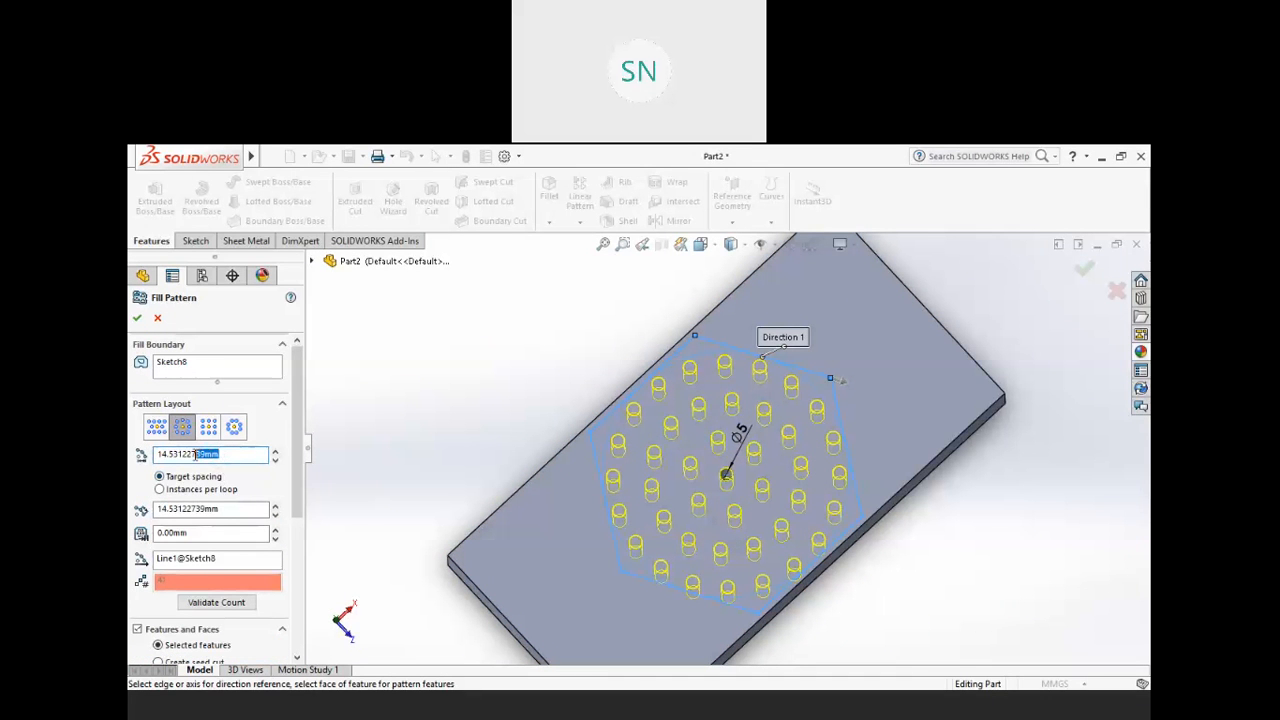
{"action": "left_click_drag", "start_coordinate": [222, 508], "coordinate": [152, 492]}
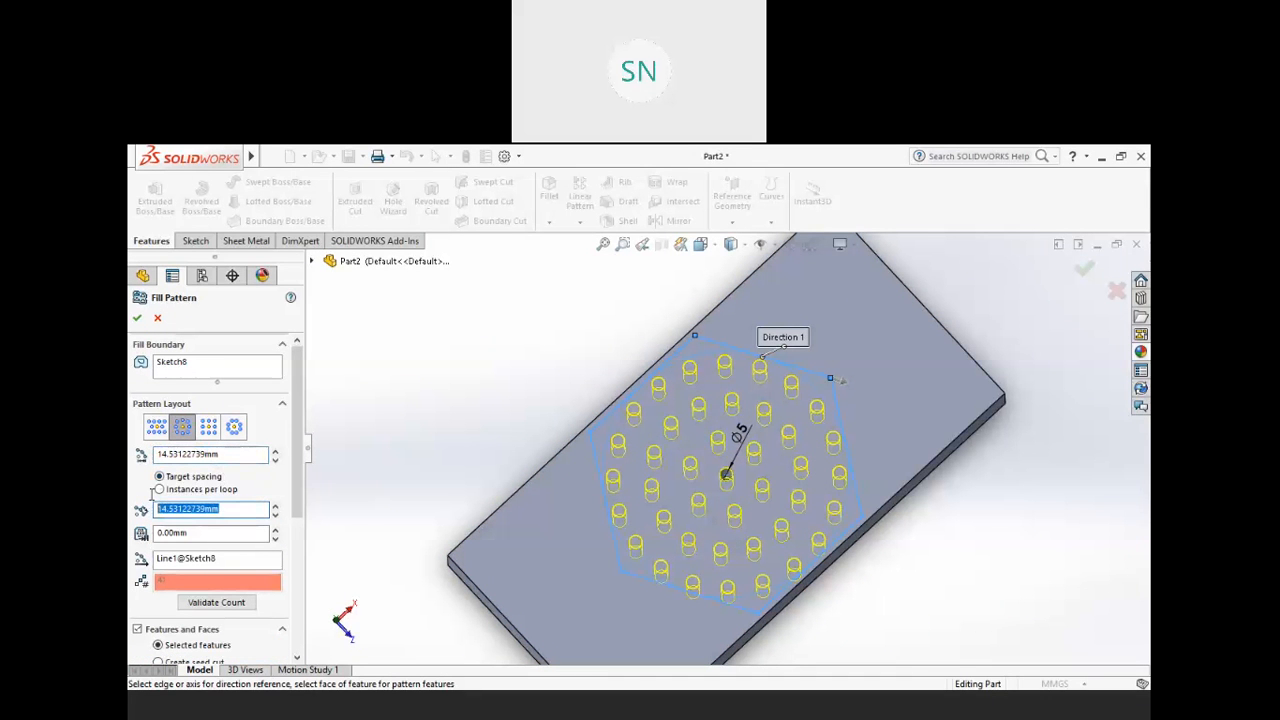
{"action": "left_click", "coordinate": [209, 428]}
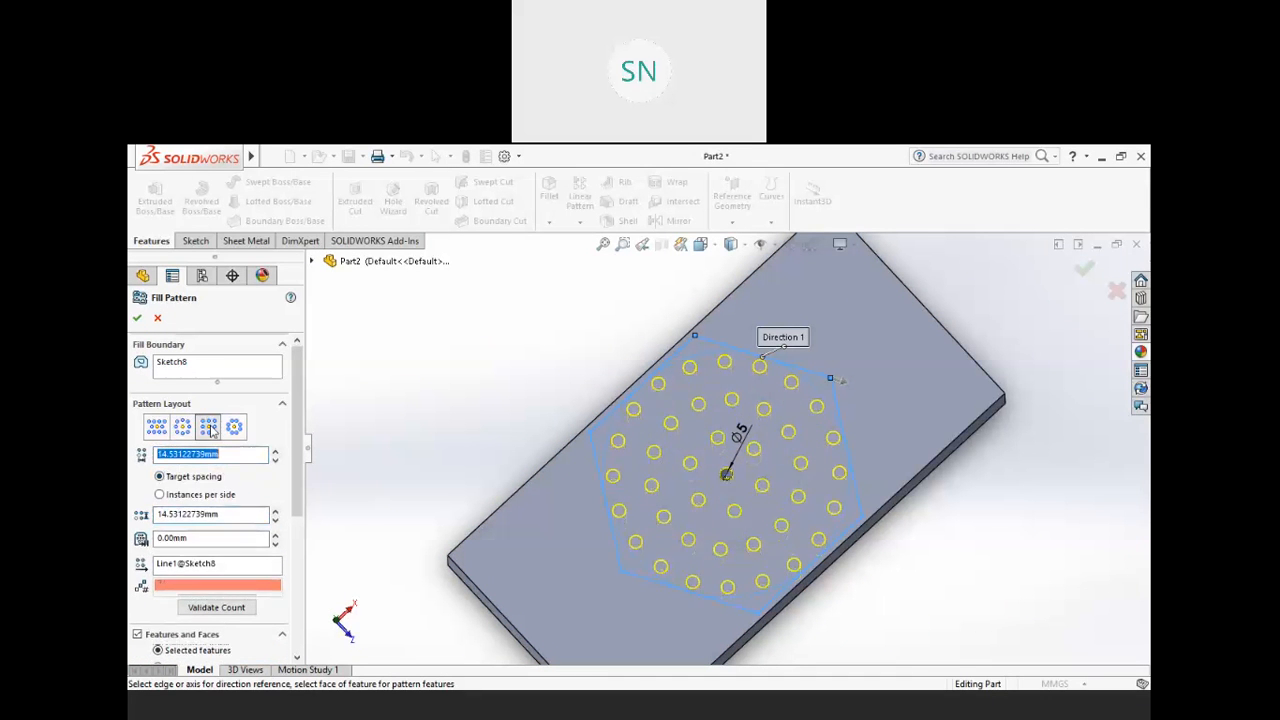
{"action": "left_click_drag", "start_coordinate": [238, 454], "coordinate": [150, 447]}
{"action": "left_click_drag", "start_coordinate": [236, 513], "coordinate": [183, 481]}
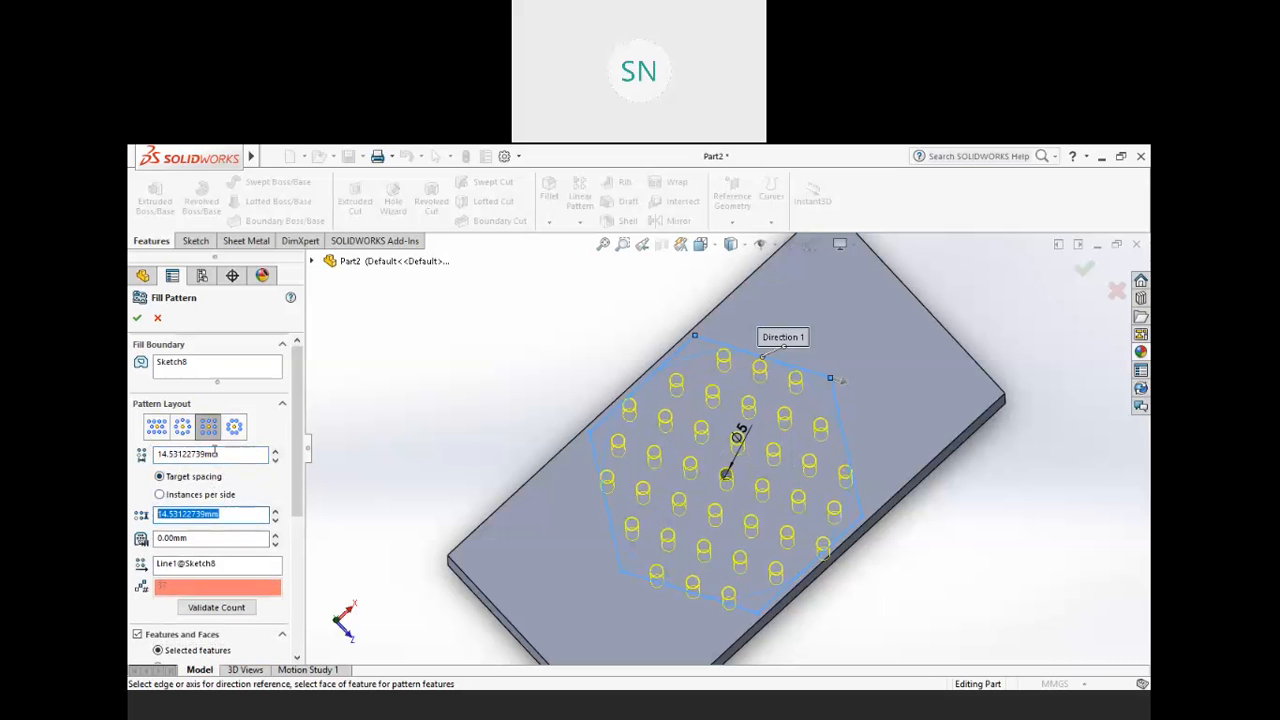
- Switch the fill pattern to the polygon layout with 10 sides and 14.53 mm spacing, and create the pattern
{"action": "left_click", "coordinate": [233, 428]}
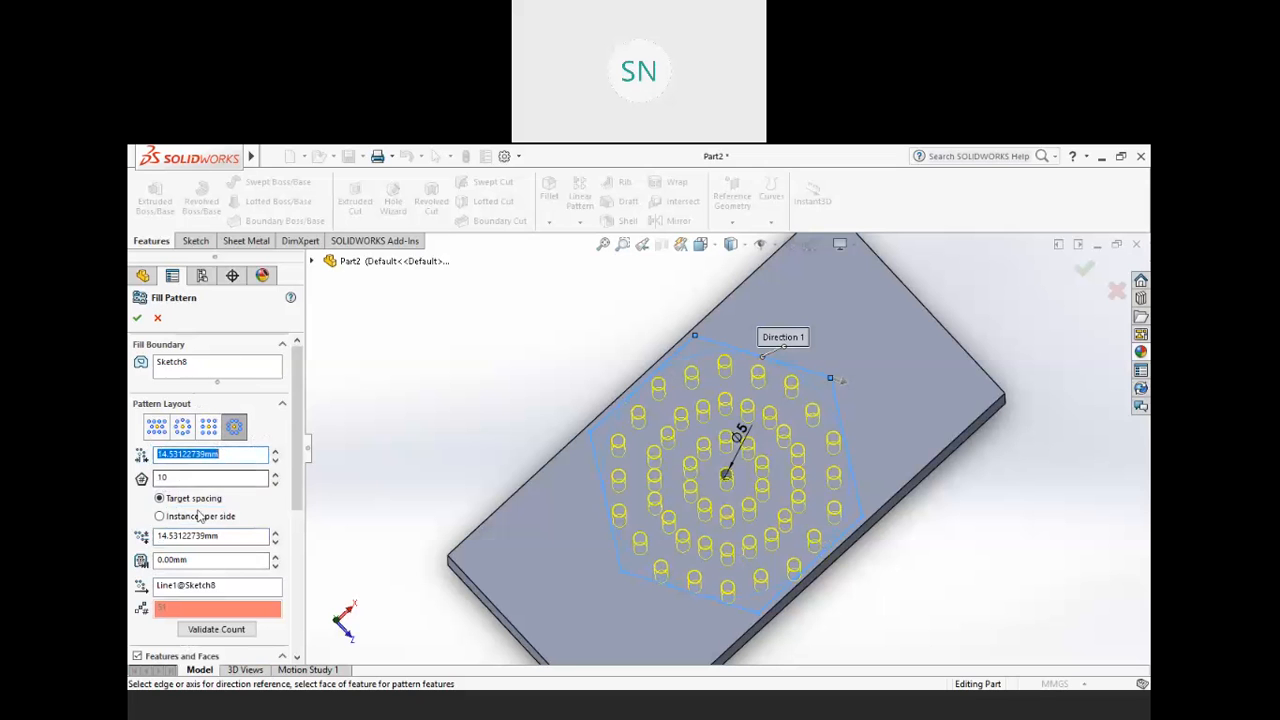
{"action": "left_click", "coordinate": [137, 317]}
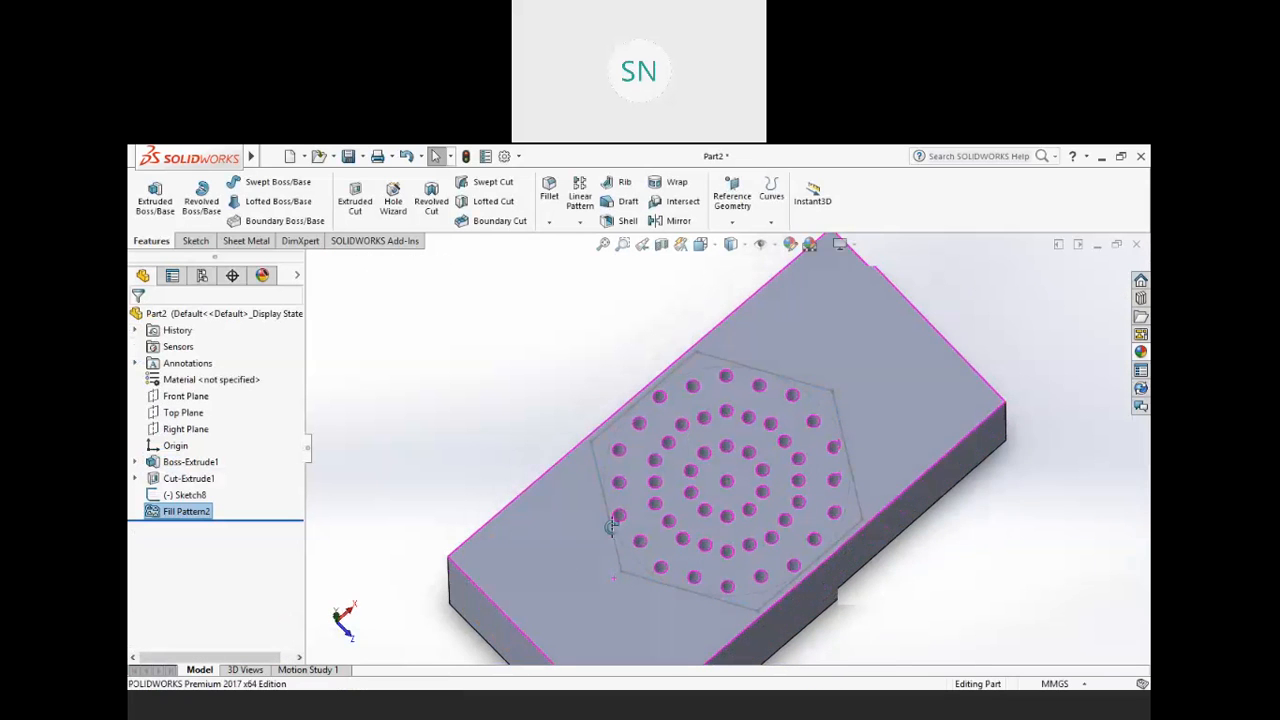
{"action": "middle_click_drag", "start_coordinate": [612, 527], "coordinate": [576, 467]}
{"action": "scroll", "coordinate": [576, 466], "scroll_direction": "up", "scroll_amount": 3}
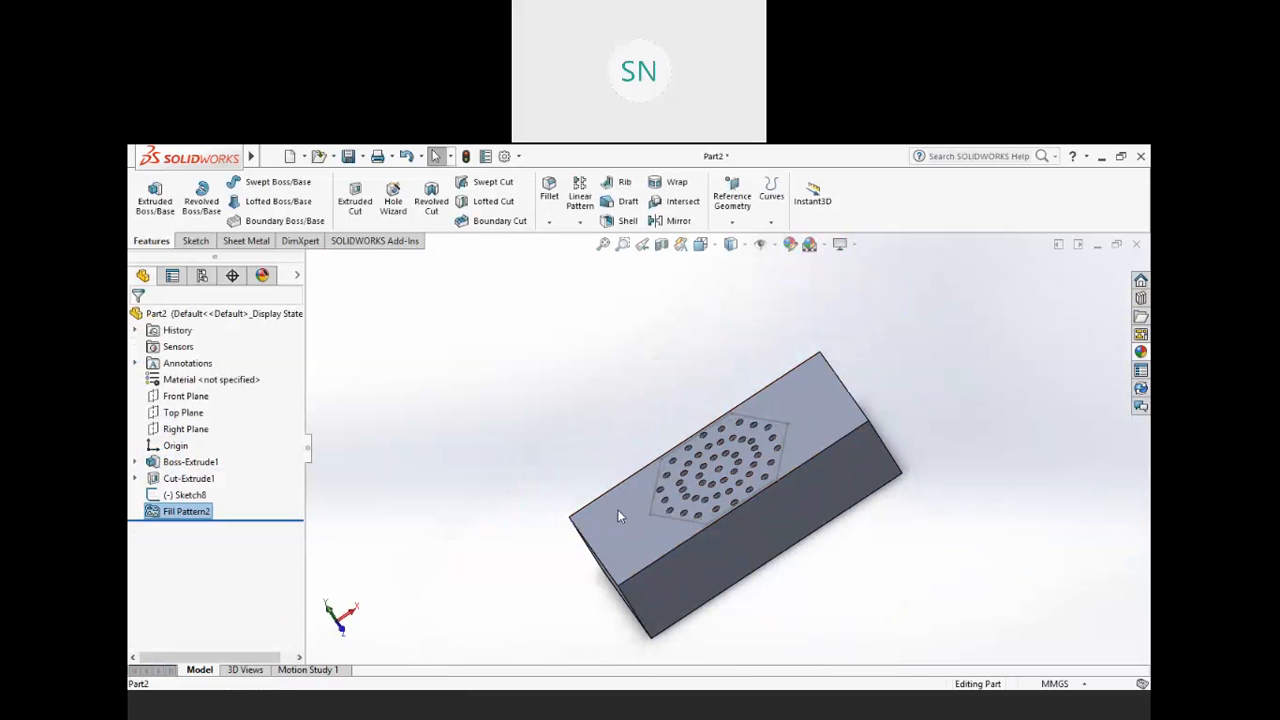
{"action": "scroll", "coordinate": [717, 493], "scroll_direction": "down", "scroll_amount": 3}
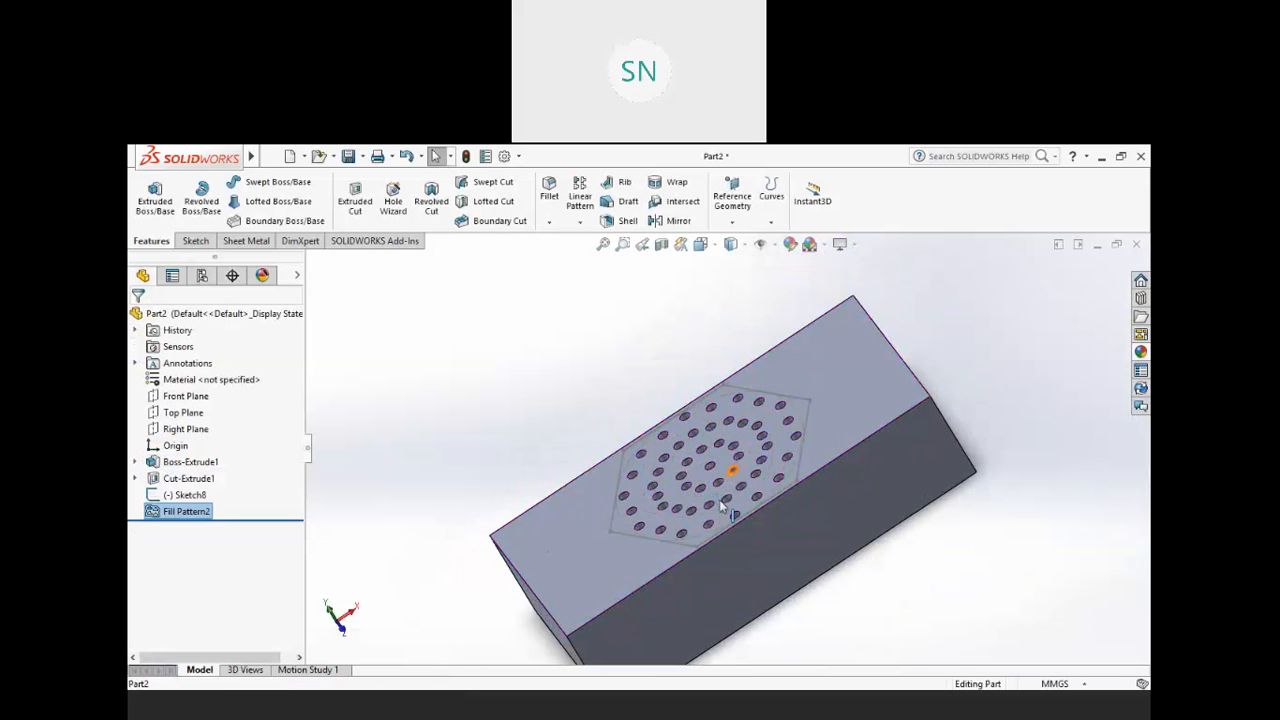
- Delete the polygon-layout fill pattern from the block, keeping the hexagon sketch and the 5 mm hole cut
{"action": "middle_click_drag", "start_coordinate": [721, 505], "coordinate": [748, 516]}
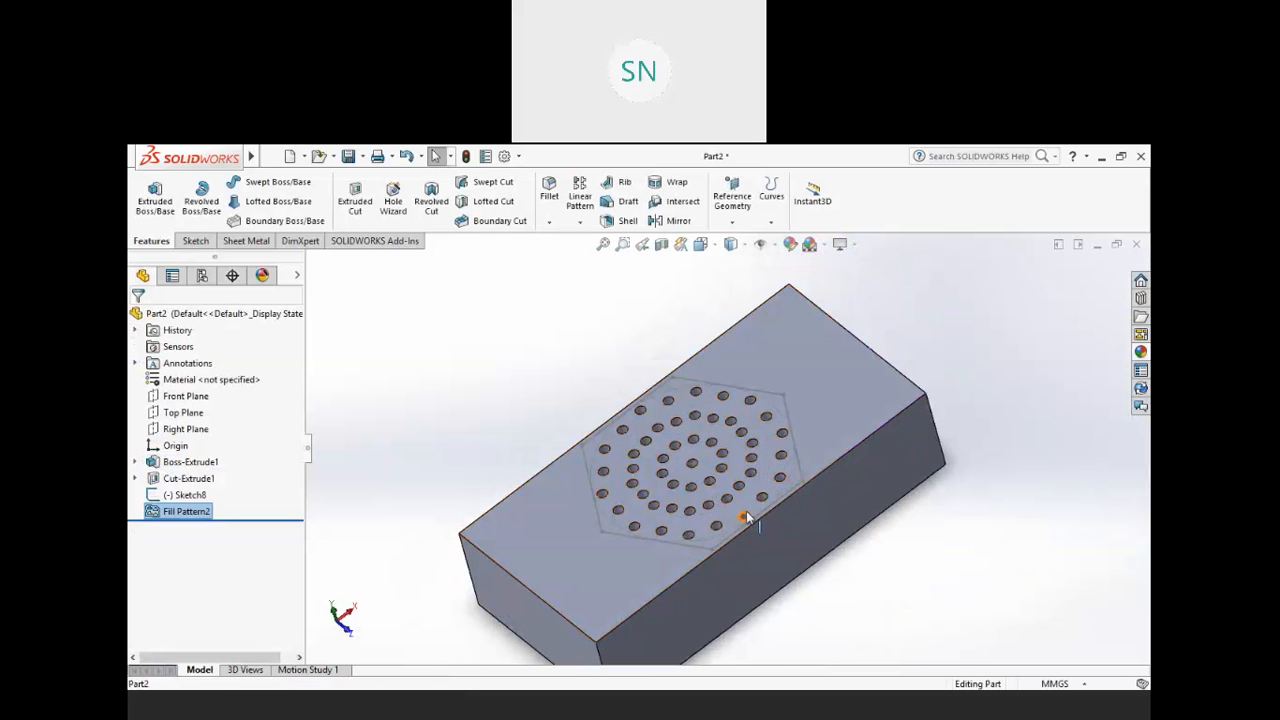
{"action": "right_click", "coordinate": [173, 513]}
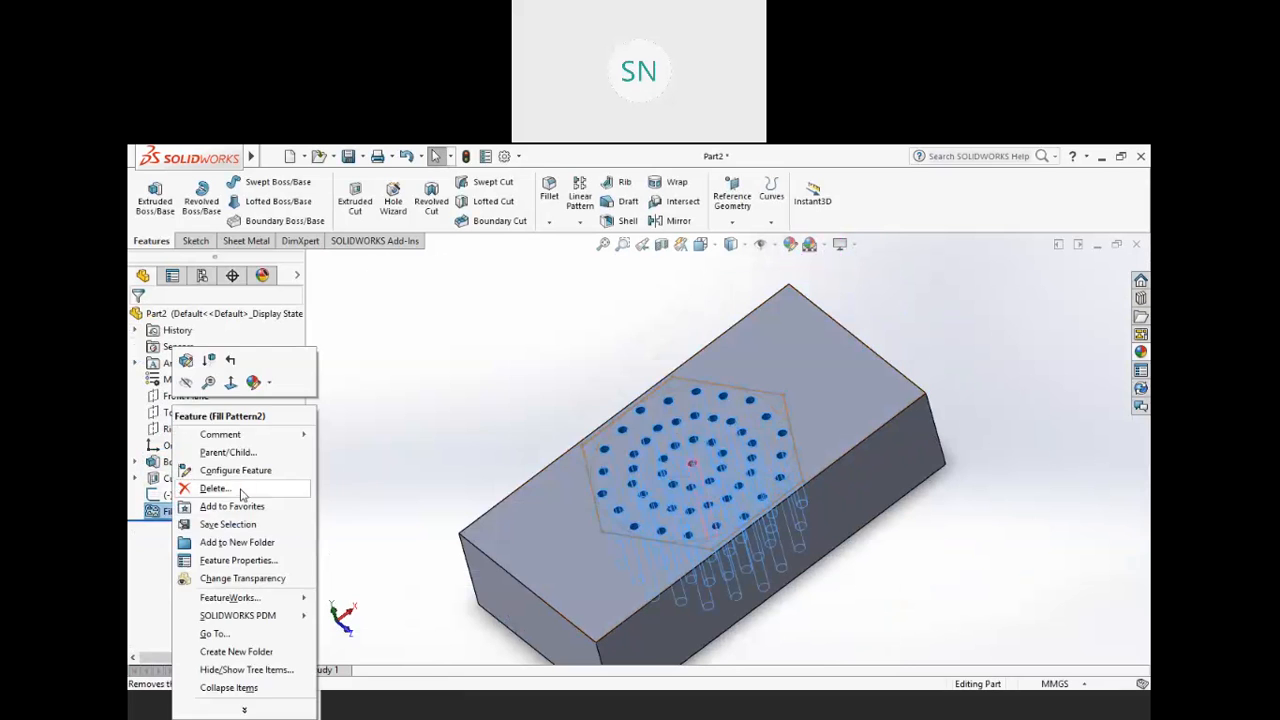
{"action": "left_click", "coordinate": [214, 488]}
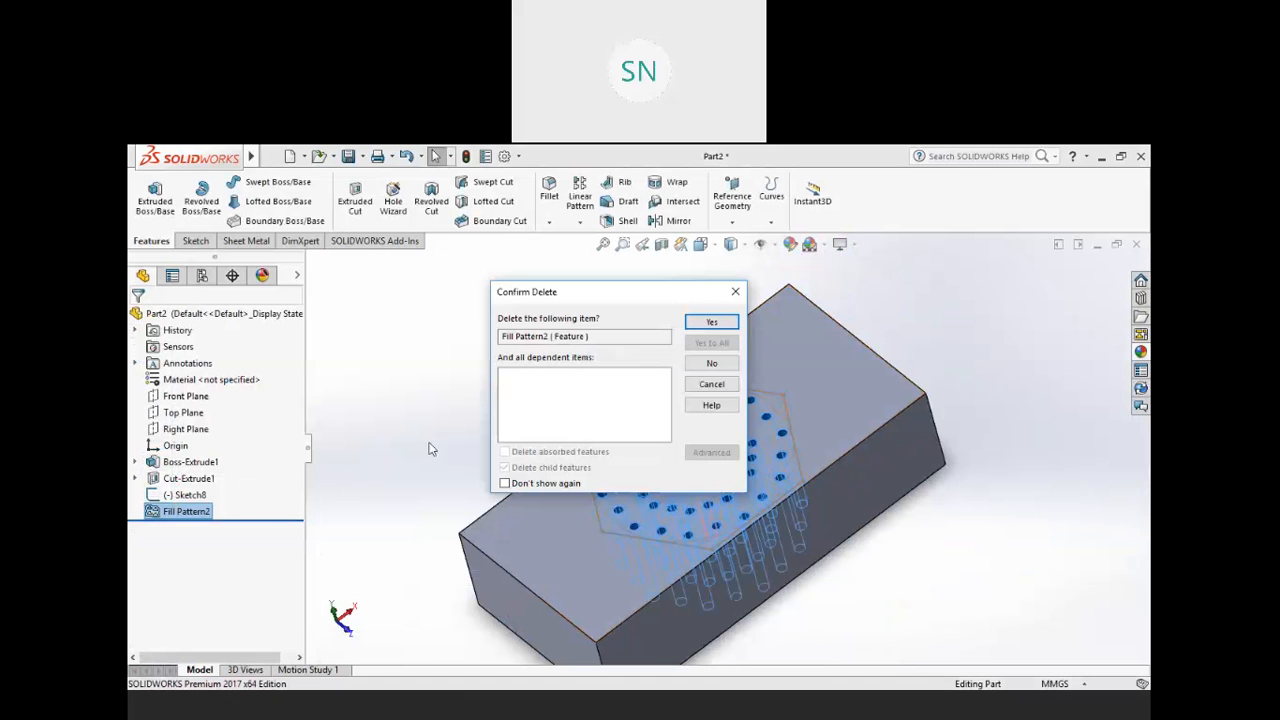
{"action": "left_click", "coordinate": [711, 324]}
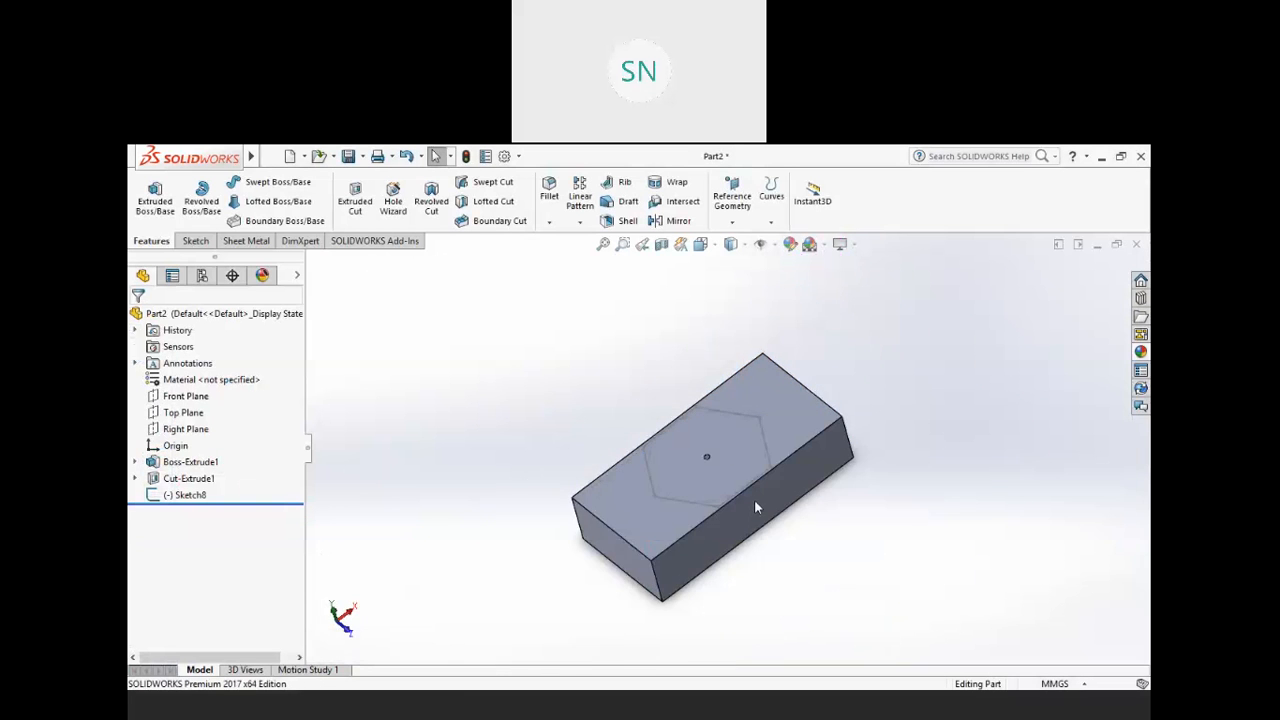
- Start a coordinate system with its origin at the block's front top corner and its X axis along the adjoining long top edge
{"action": "scroll", "coordinate": [717, 435], "scroll_direction": "down", "scroll_amount": 8}
{"action": "scroll", "coordinate": [640, 420], "scroll_direction": "down", "scroll_amount": 3}
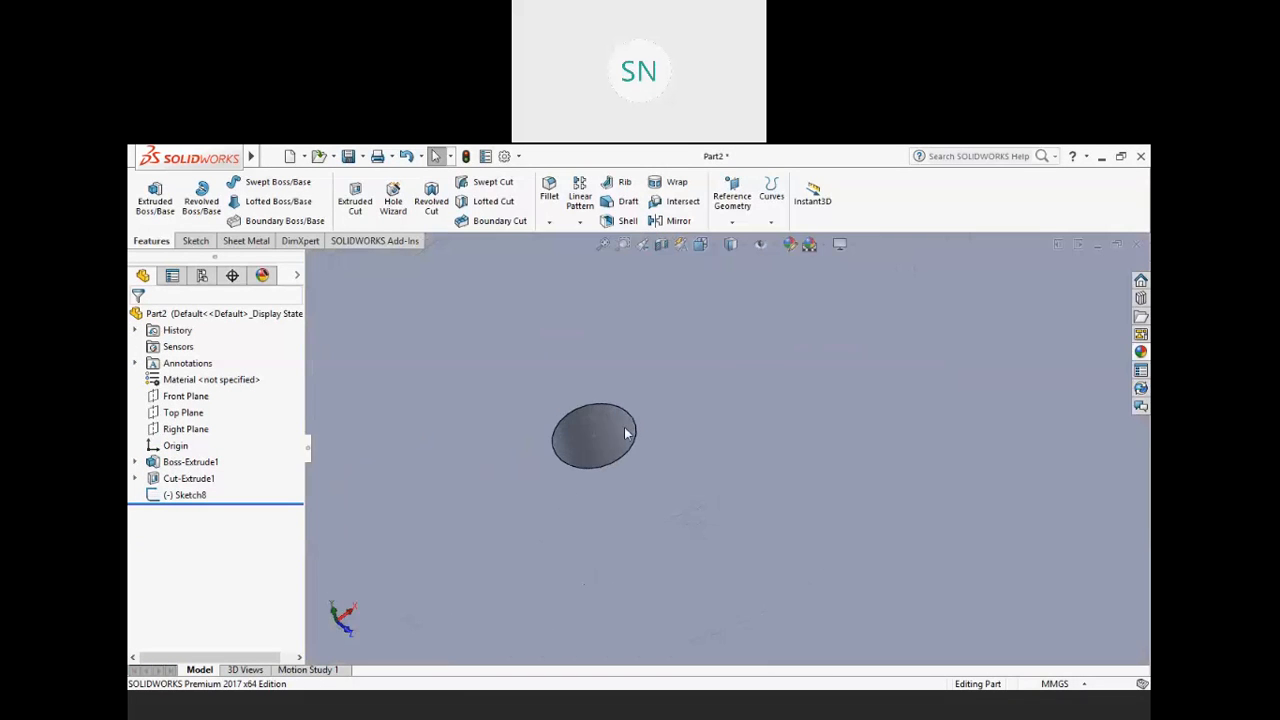
{"action": "key", "text": "f"}
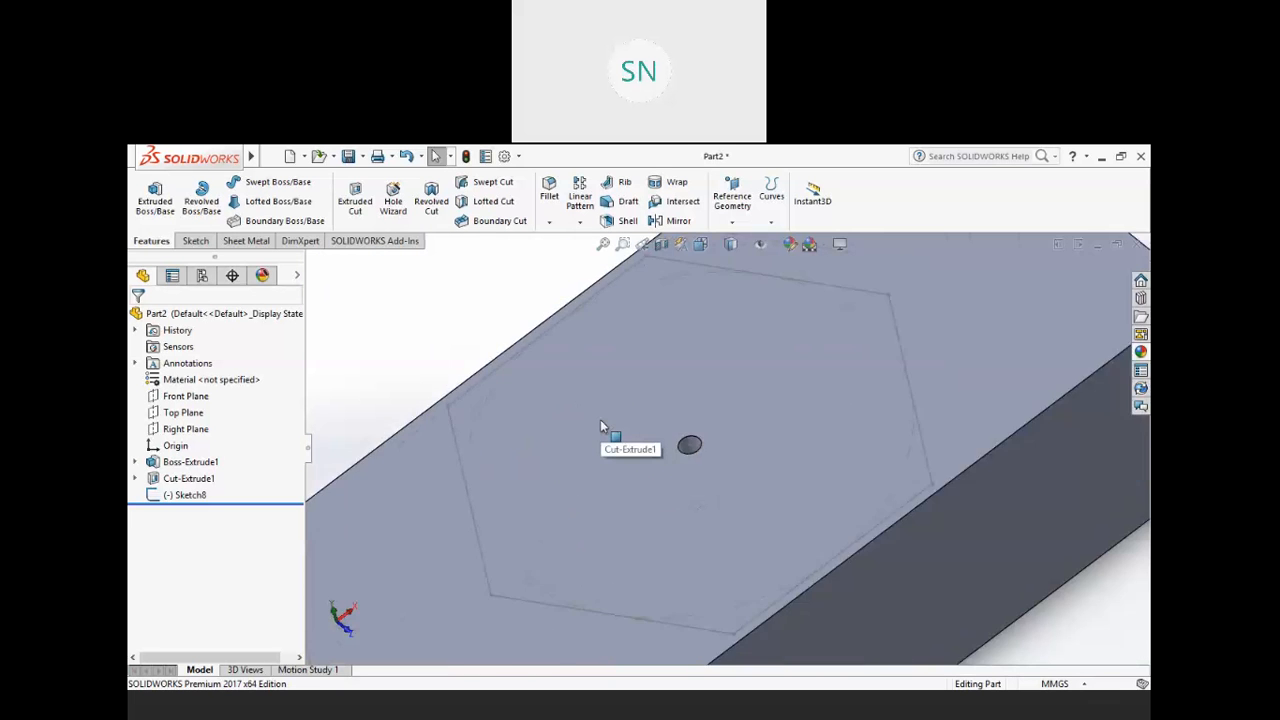
{"action": "scroll", "coordinate": [733, 502], "scroll_direction": "down", "scroll_amount": 1}
{"action": "mouse_move", "coordinate": [733, 503]}
{"action": "middle_mouse_down"}
{"action": "mouse_move", "coordinate": [743, 525]}
{"action": "mouse_move", "coordinate": [740, 498]}
{"action": "middle_mouse_up"}
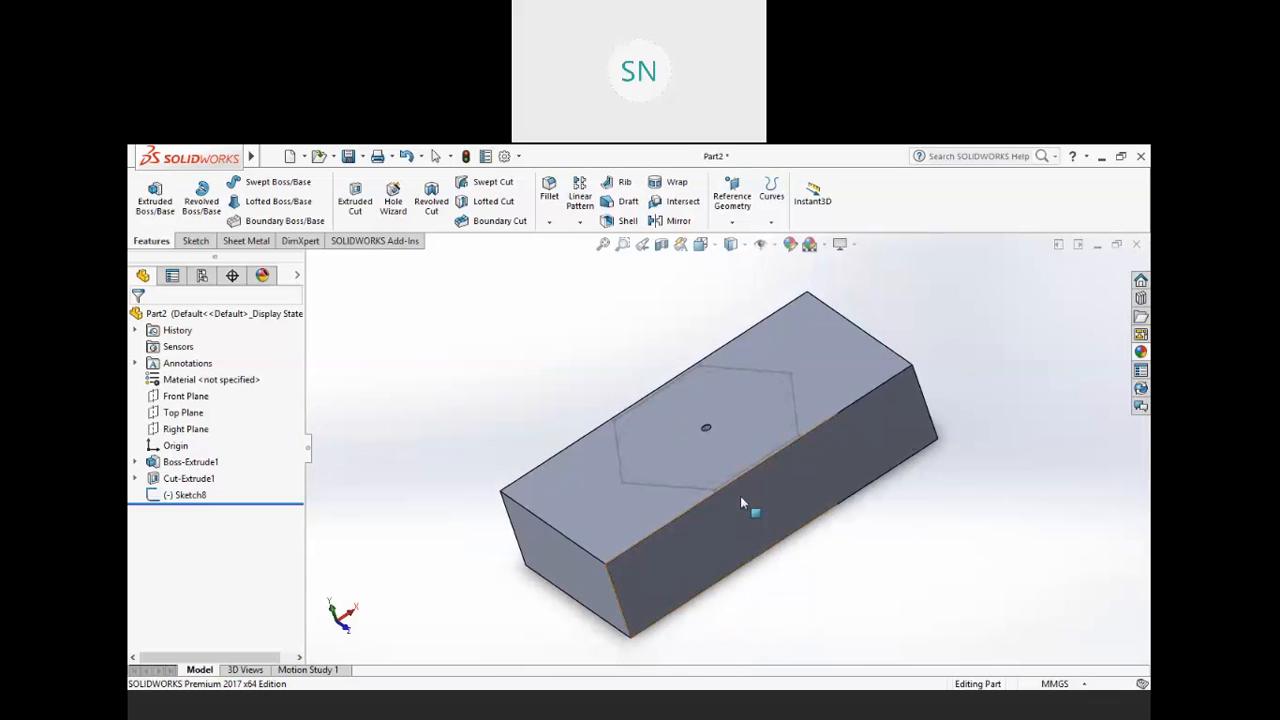
{"action": "scroll", "coordinate": [734, 426], "scroll_direction": "down", "scroll_amount": 1}
{"action": "left_click", "coordinate": [732, 200]}
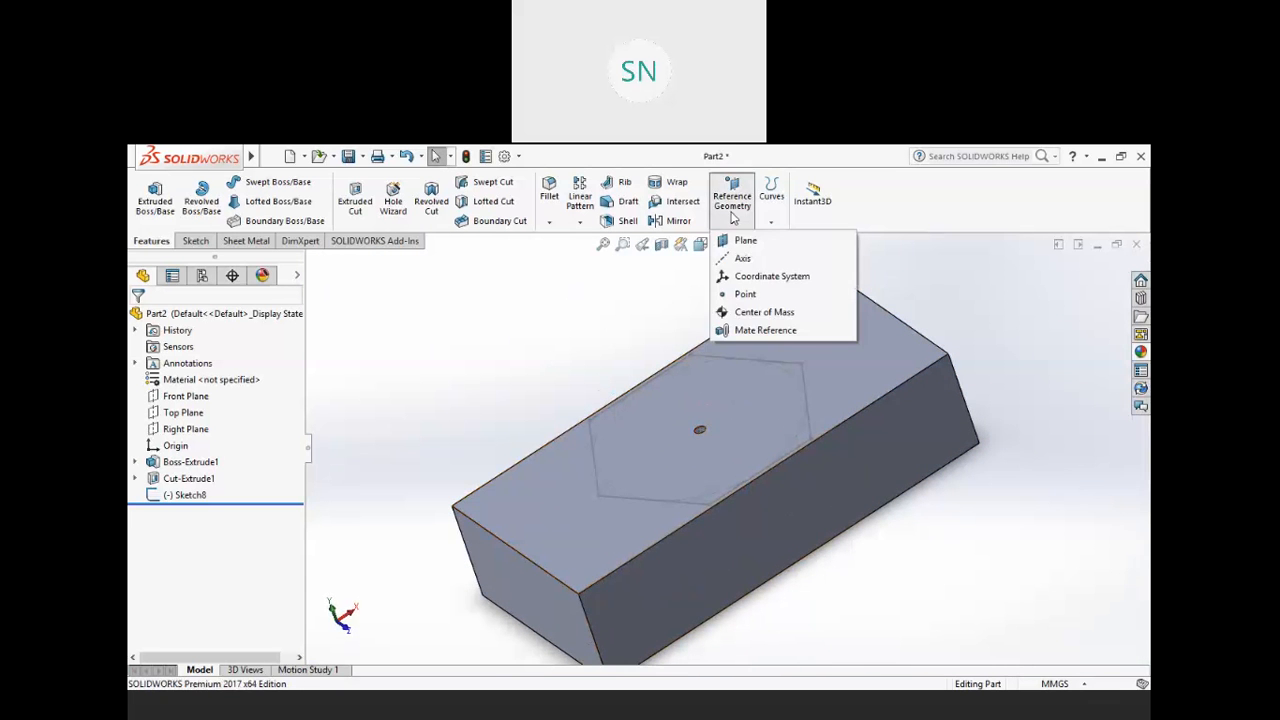
{"action": "left_click", "coordinate": [762, 278]}
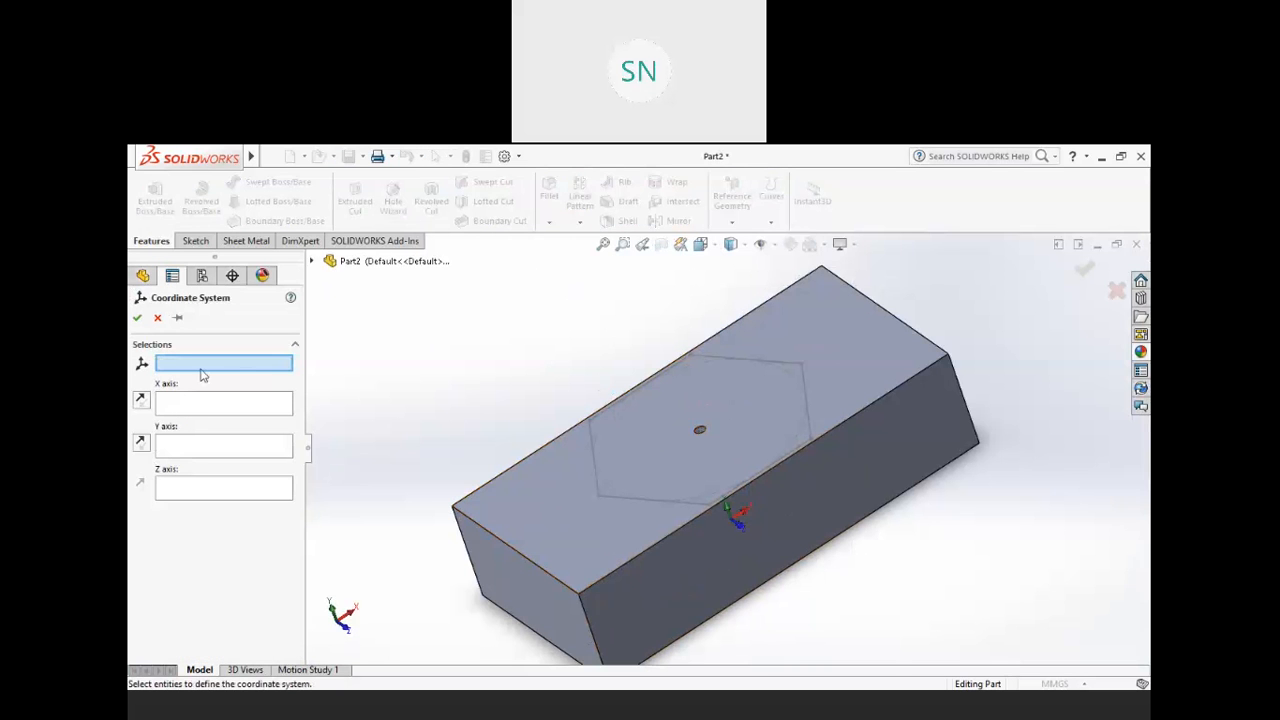
{"action": "left_click", "coordinate": [579, 593]}
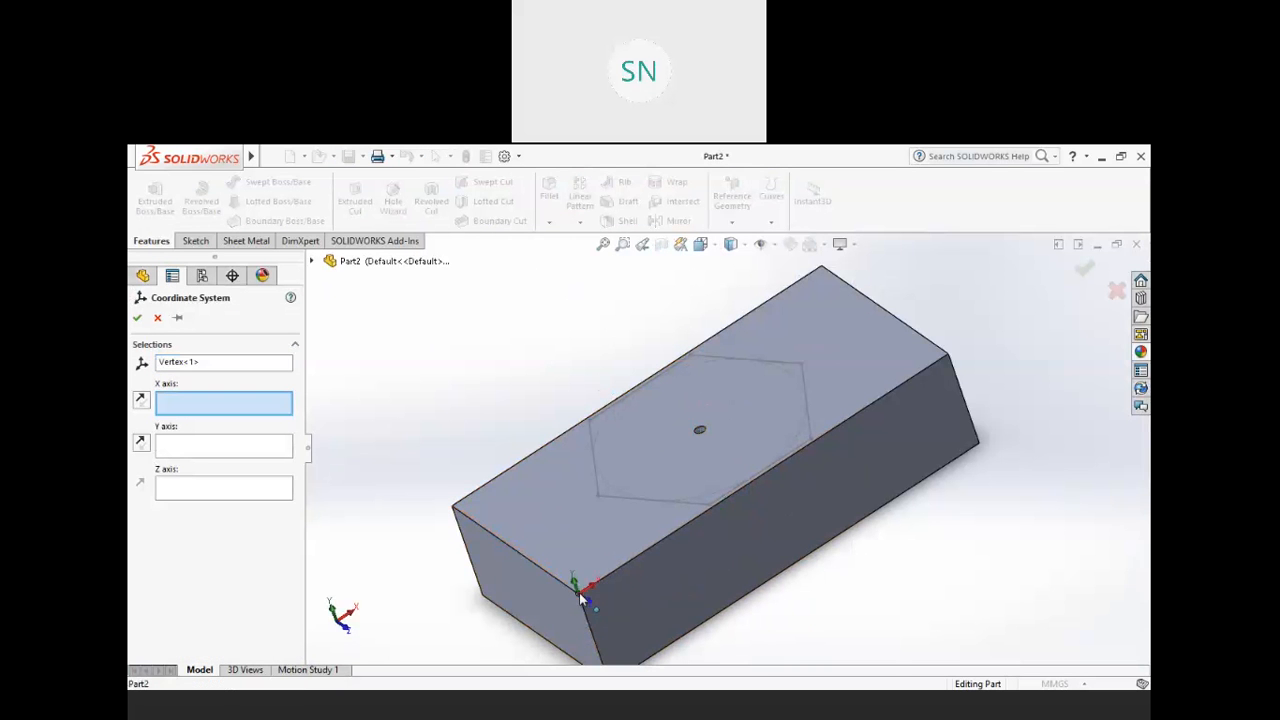
{"action": "left_click", "coordinate": [641, 556]}
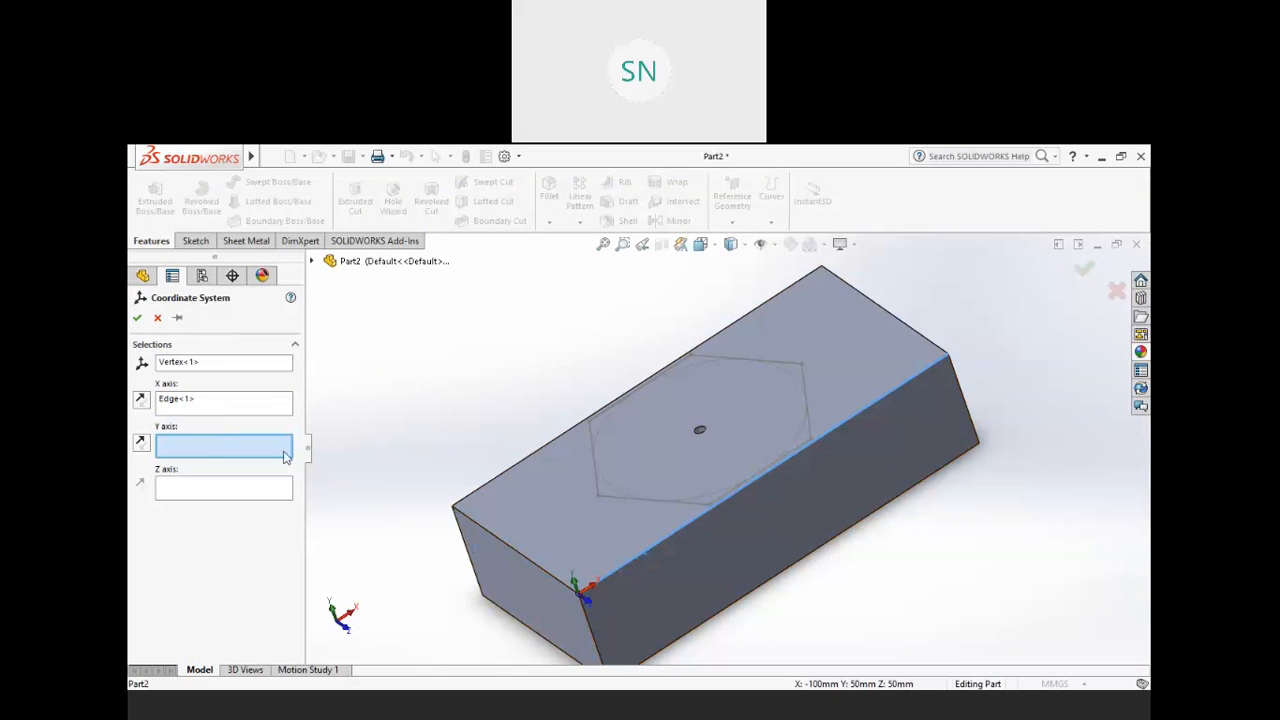
- Align the coordinate system's Y axis with the short top edge, reverse its direction so Z points upward, and create the coordinate system
{"action": "left_click", "coordinate": [550, 567]}
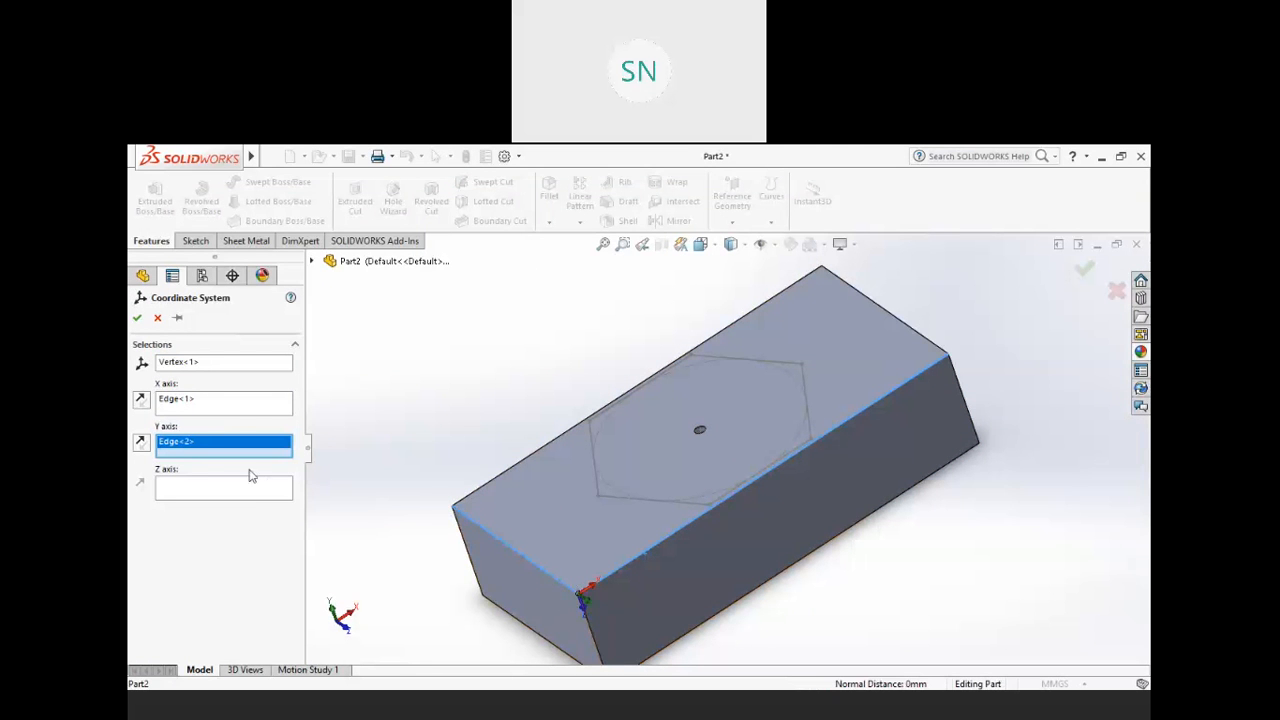
{"action": "scroll", "coordinate": [536, 514], "scroll_direction": "down", "scroll_amount": 3}
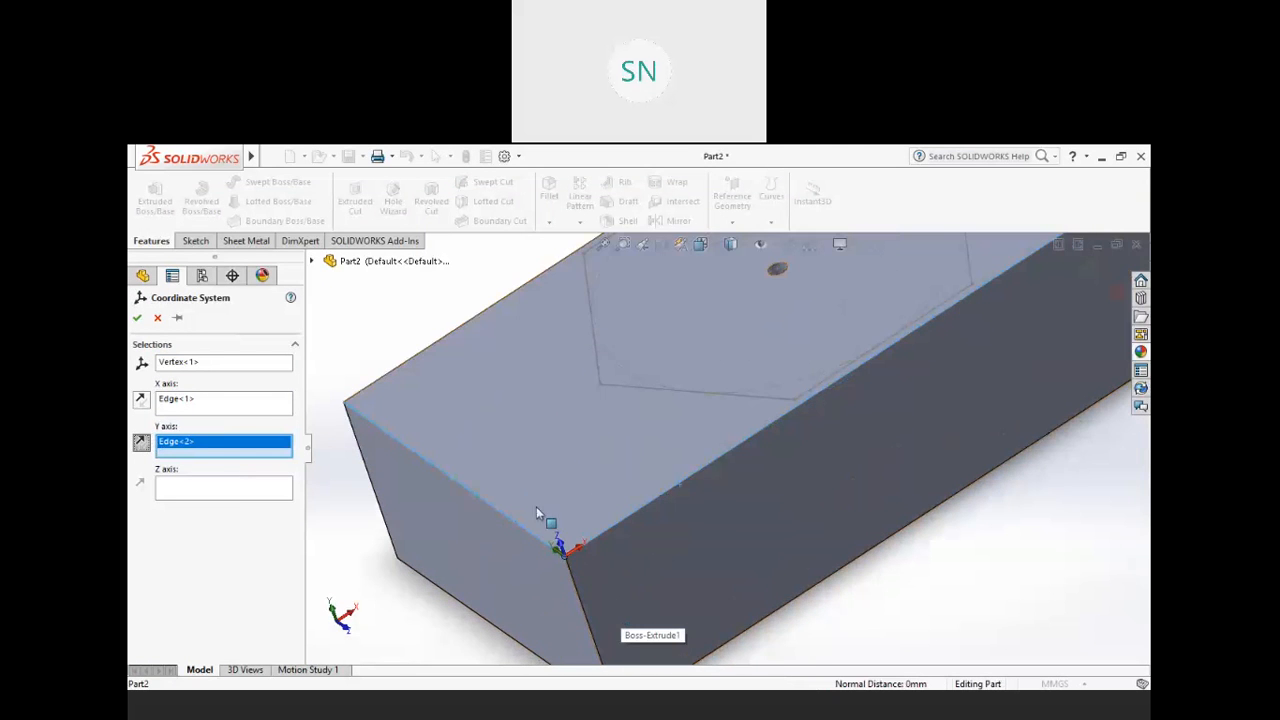
{"action": "scroll", "coordinate": [568, 550], "scroll_direction": "up", "scroll_amount": 3}
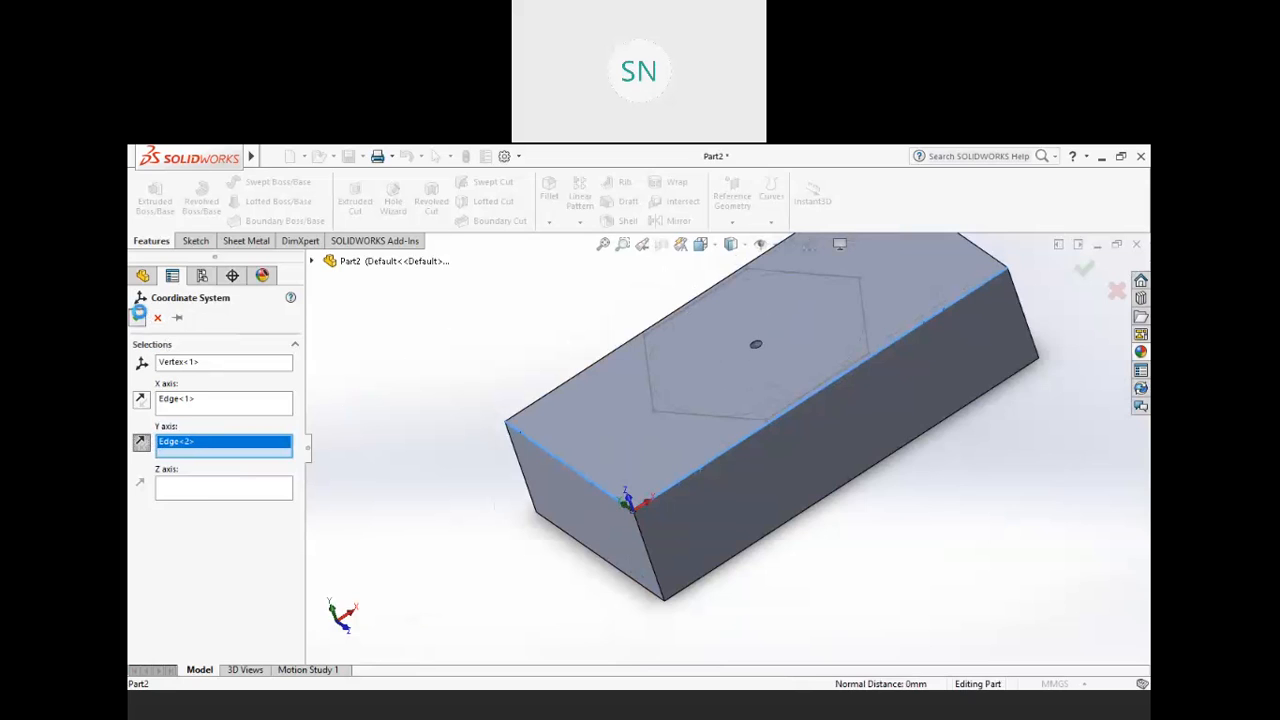
{"action": "left_click", "coordinate": [137, 317]}
{"action": "scroll", "coordinate": [646, 500], "scroll_direction": "up", "scroll_amount": 4}
{"action": "scroll", "coordinate": [741, 413], "scroll_direction": "down", "scroll_amount": 4}
{"action": "scroll", "coordinate": [603, 559], "scroll_direction": "up", "scroll_amount": 1}
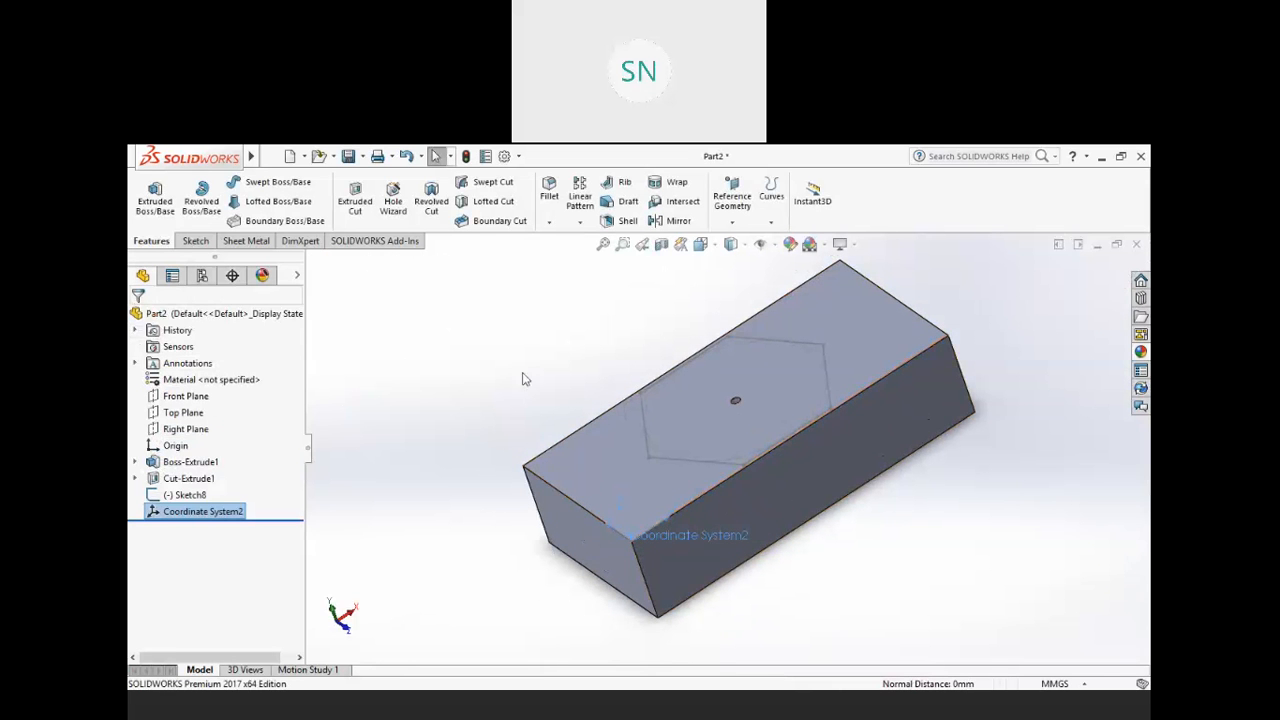
- Start a table driven pattern based on the corner coordinate system, with the 5 mm hole cut as the feature to copy
{"action": "left_click", "coordinate": [581, 222]}
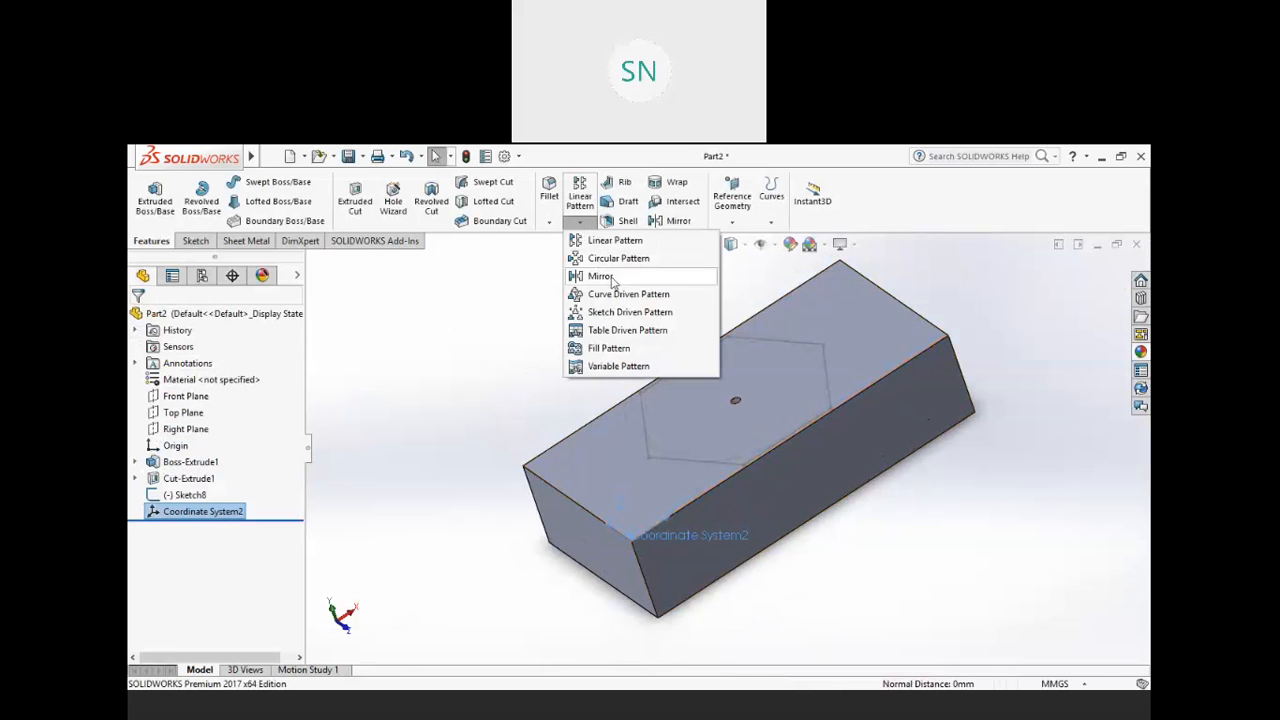
{"action": "left_click", "coordinate": [634, 331]}
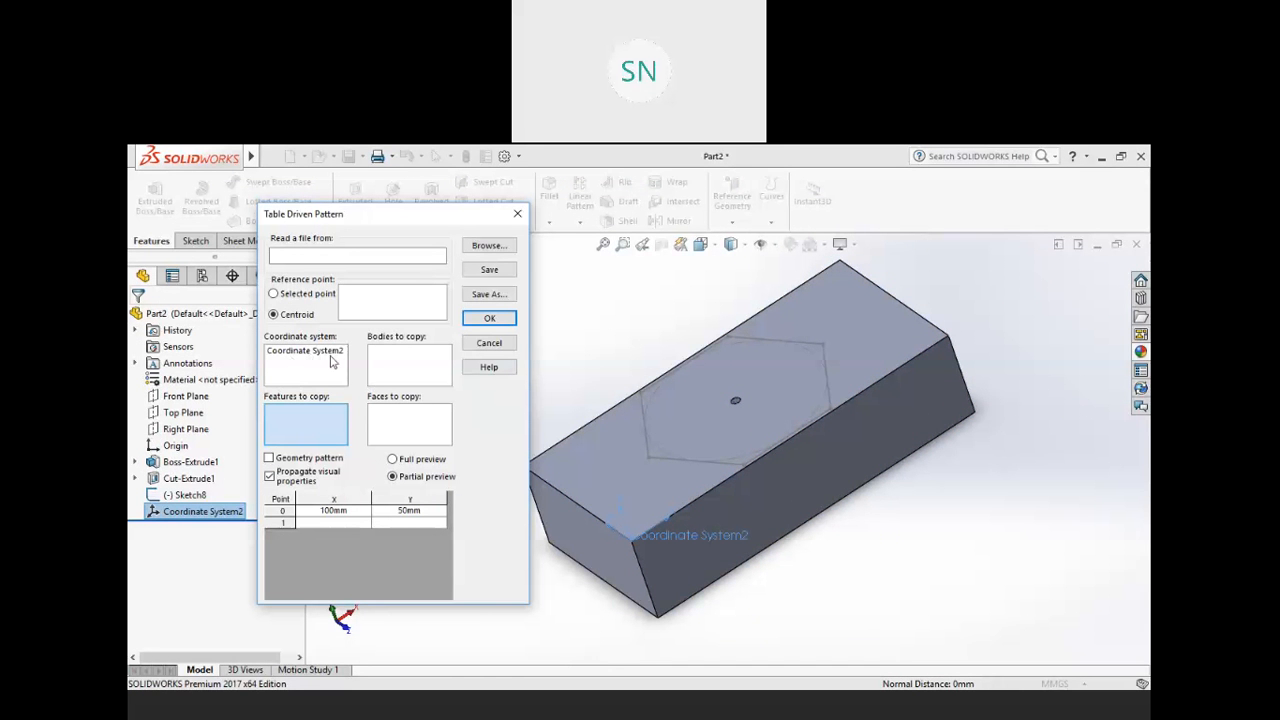
{"action": "scroll", "coordinate": [740, 400], "scroll_direction": "down", "scroll_amount": 6}
{"action": "left_click", "coordinate": [706, 456]}
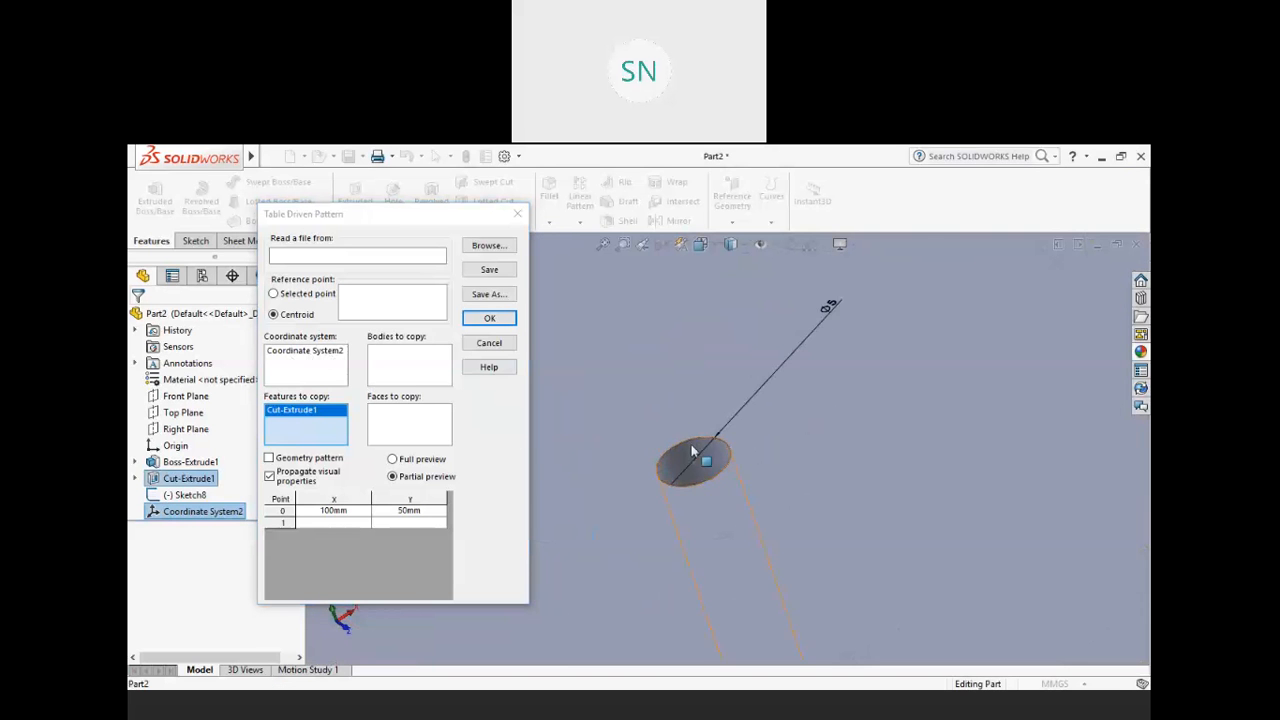
{"action": "scroll", "coordinate": [670, 420], "scroll_direction": "up", "scroll_amount": 8}
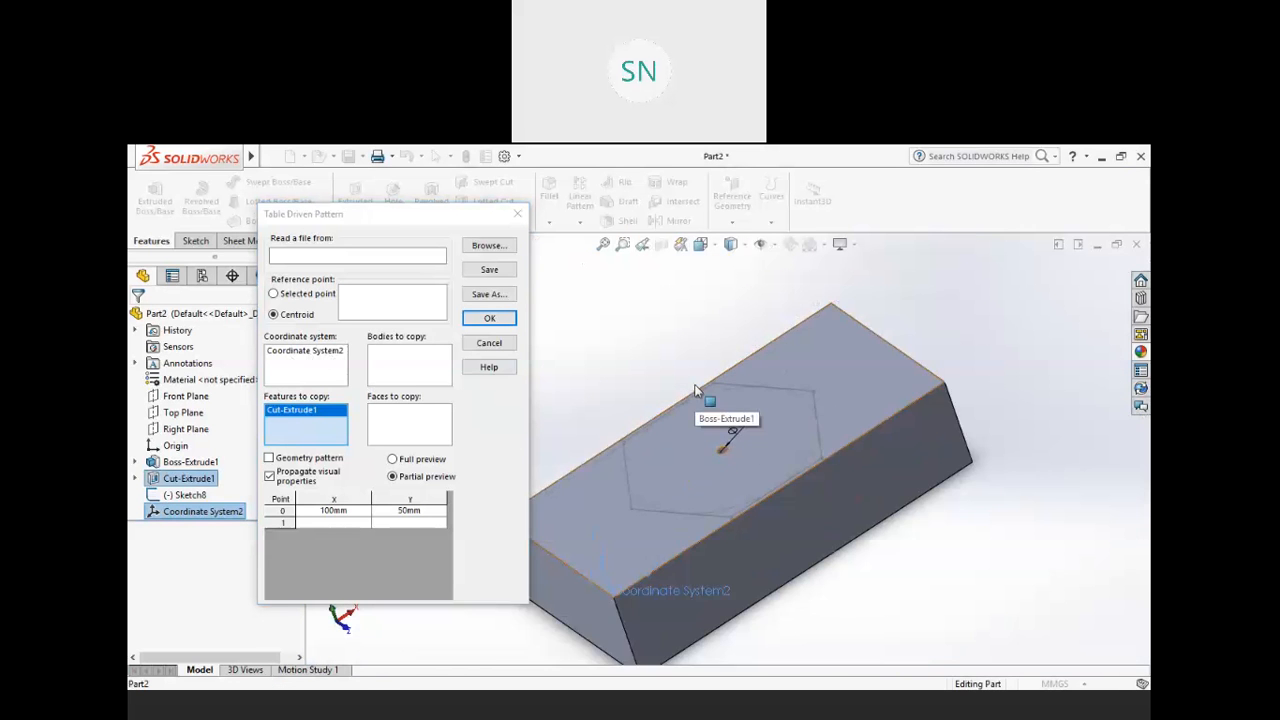
{"action": "scroll", "coordinate": [710, 420], "scroll_direction": "up", "scroll_amount": 1}
{"action": "scroll", "coordinate": [776, 445], "scroll_direction": "down", "scroll_amount": 1}
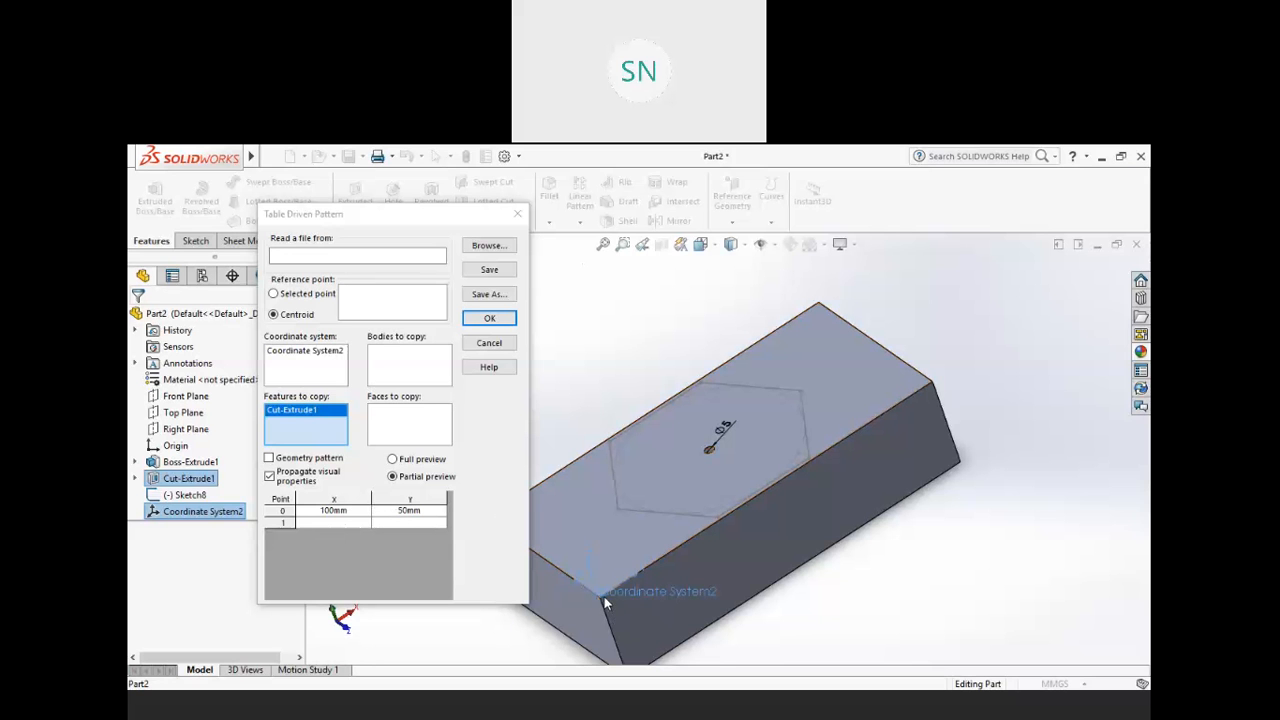
- Define pattern point 1 at X 25 mm, Y 25 mm and point 2 at X 50 mm, Y 25 mm
{"action": "left_click", "coordinate": [342, 523]}
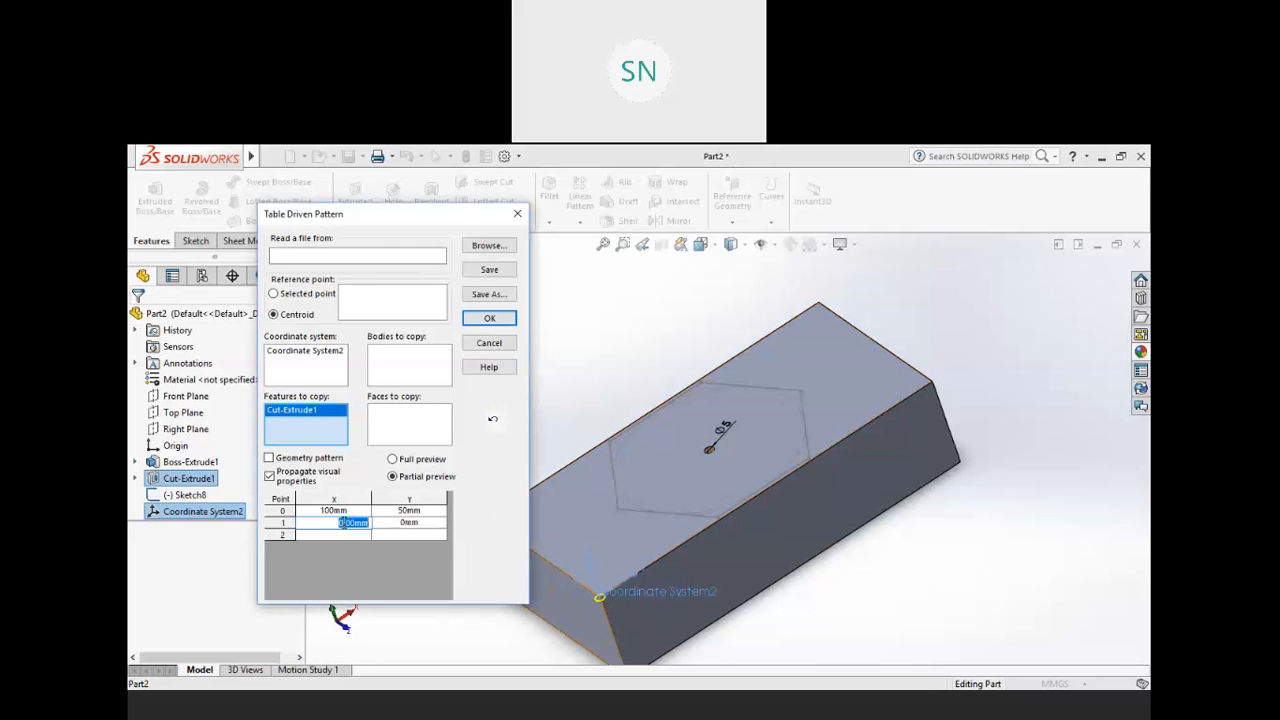
{"action": "type", "text": "25"}
{"action": "left_click", "coordinate": [388, 525]}
{"action": "type", "text": "25"}
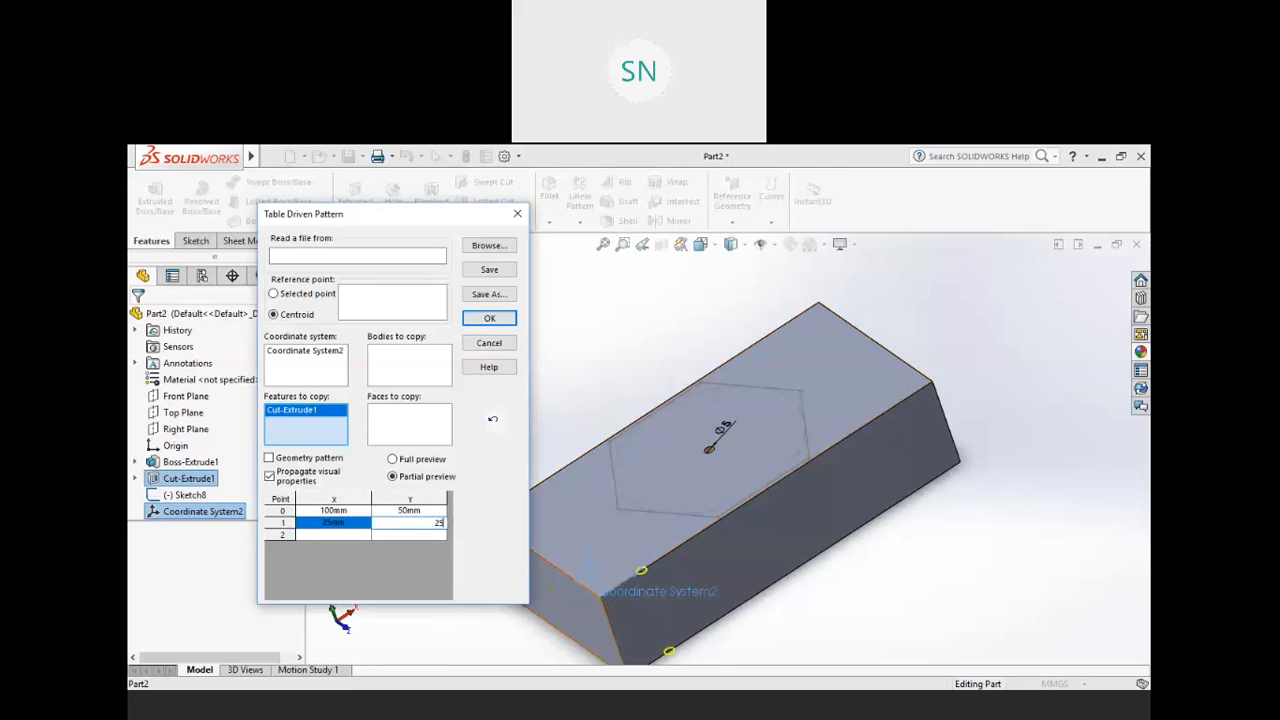
{"action": "left_click", "coordinate": [359, 537]}
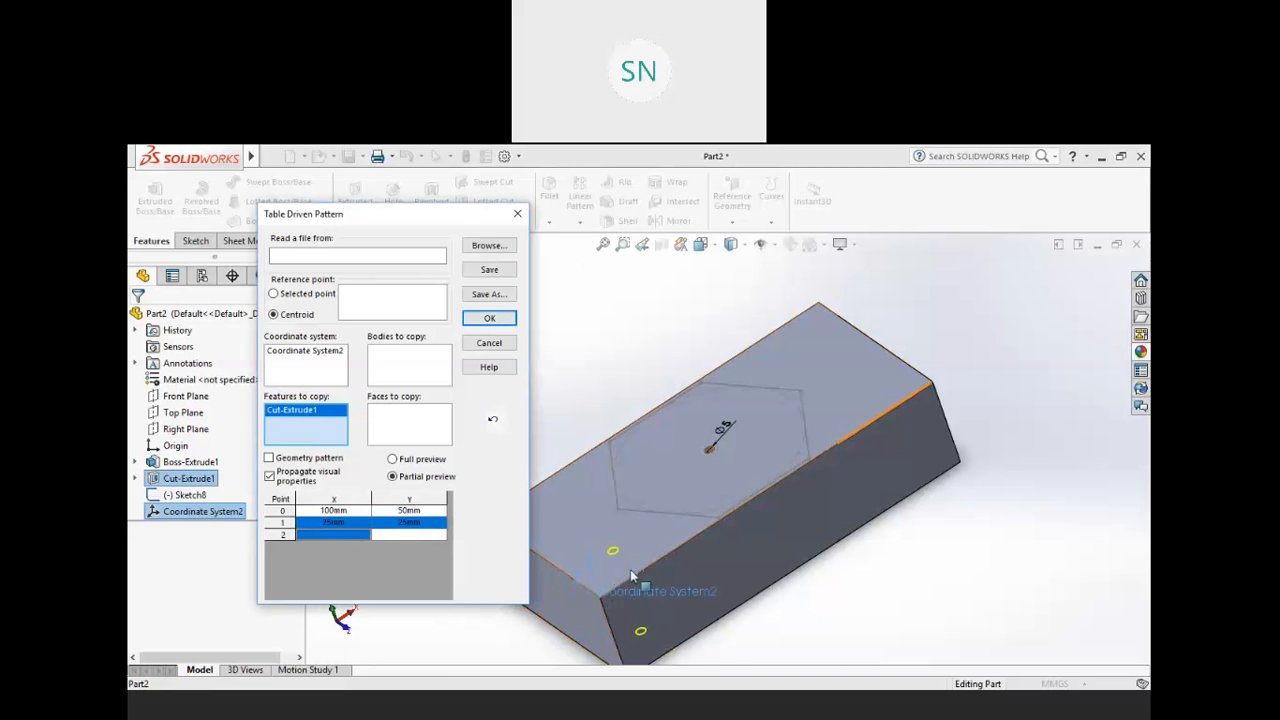
{"action": "left_click", "coordinate": [331, 538]}
{"action": "type", "text": "50"}
{"action": "key", "text": "Return"}
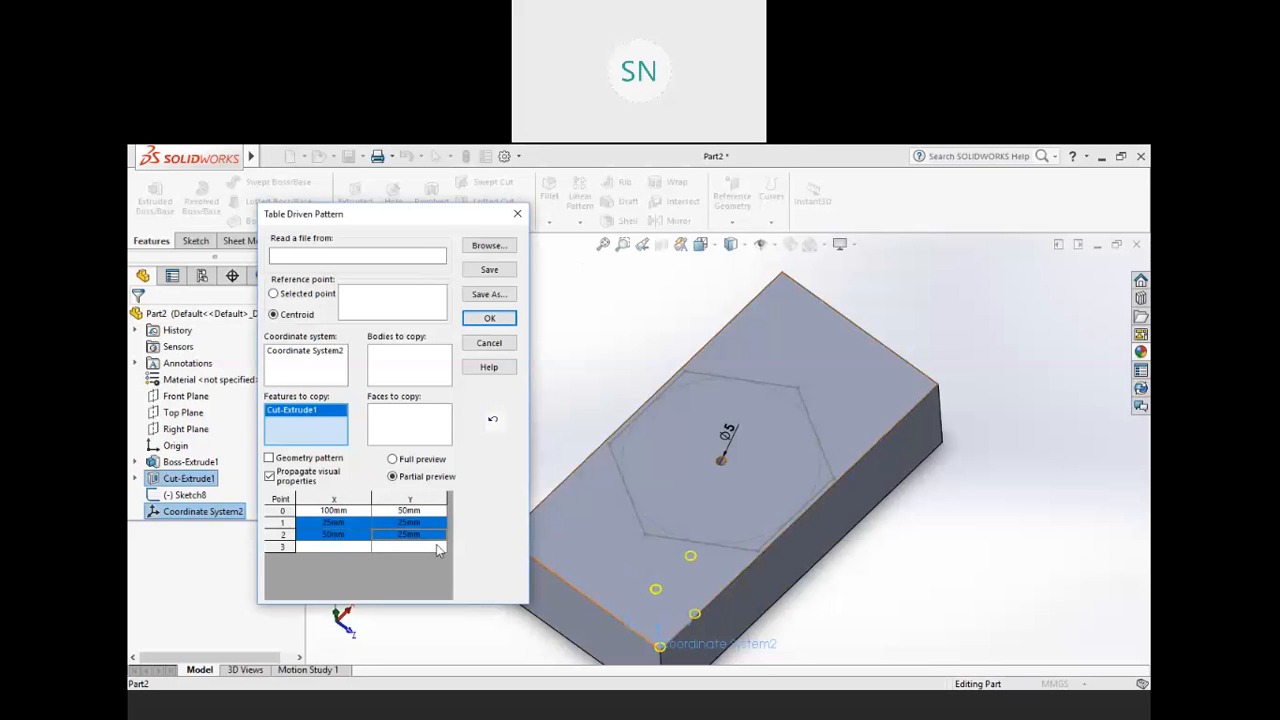
- Add pattern point 3 at X 75 mm, Y 25 mm and create the table driven hole pattern
{"action": "left_click", "coordinate": [350, 546]}
{"action": "type", "text": "7"}
{"action": "key", "text": "Return"}
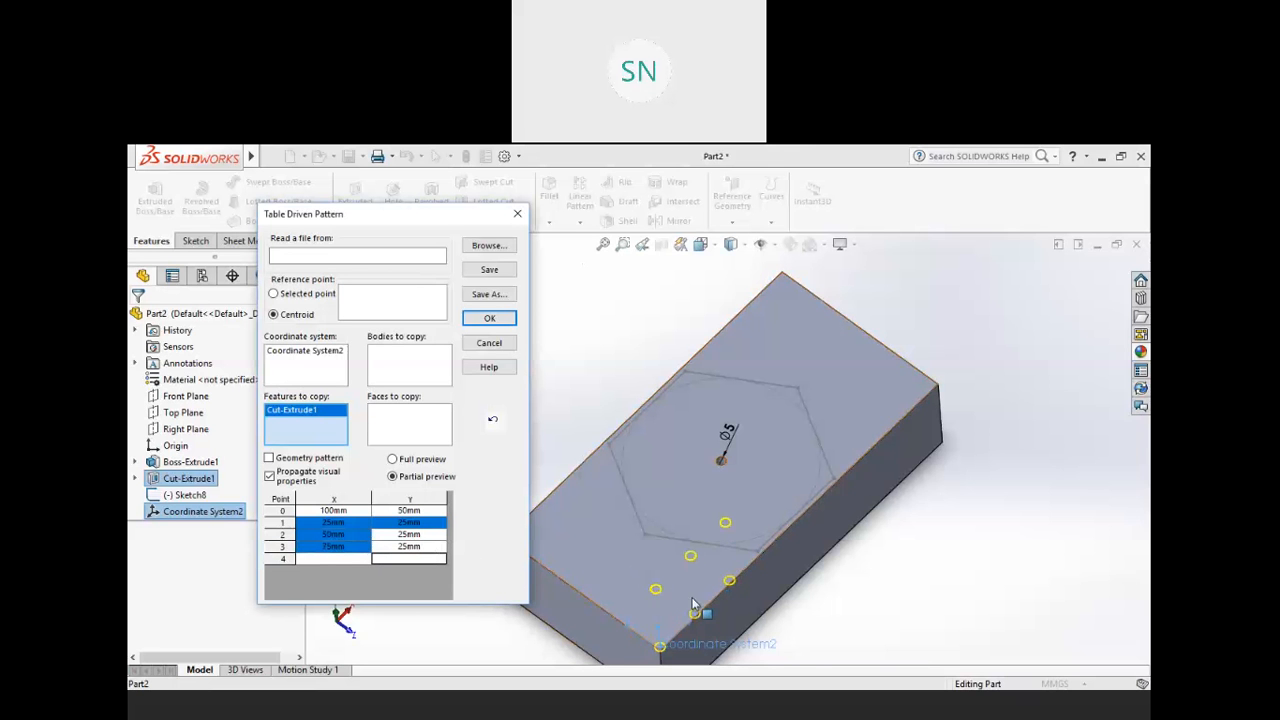
{"action": "scroll", "coordinate": [693, 605], "scroll_direction": "down", "scroll_amount": 5}
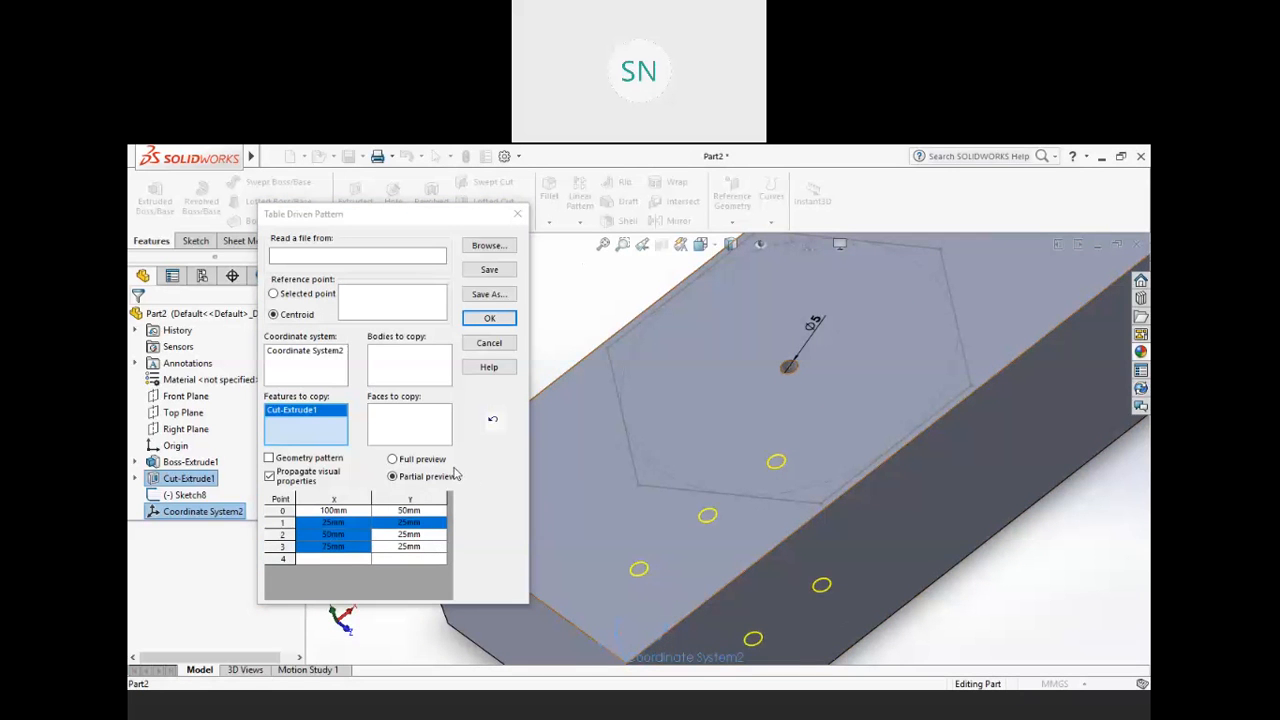
{"action": "left_click", "coordinate": [490, 318]}
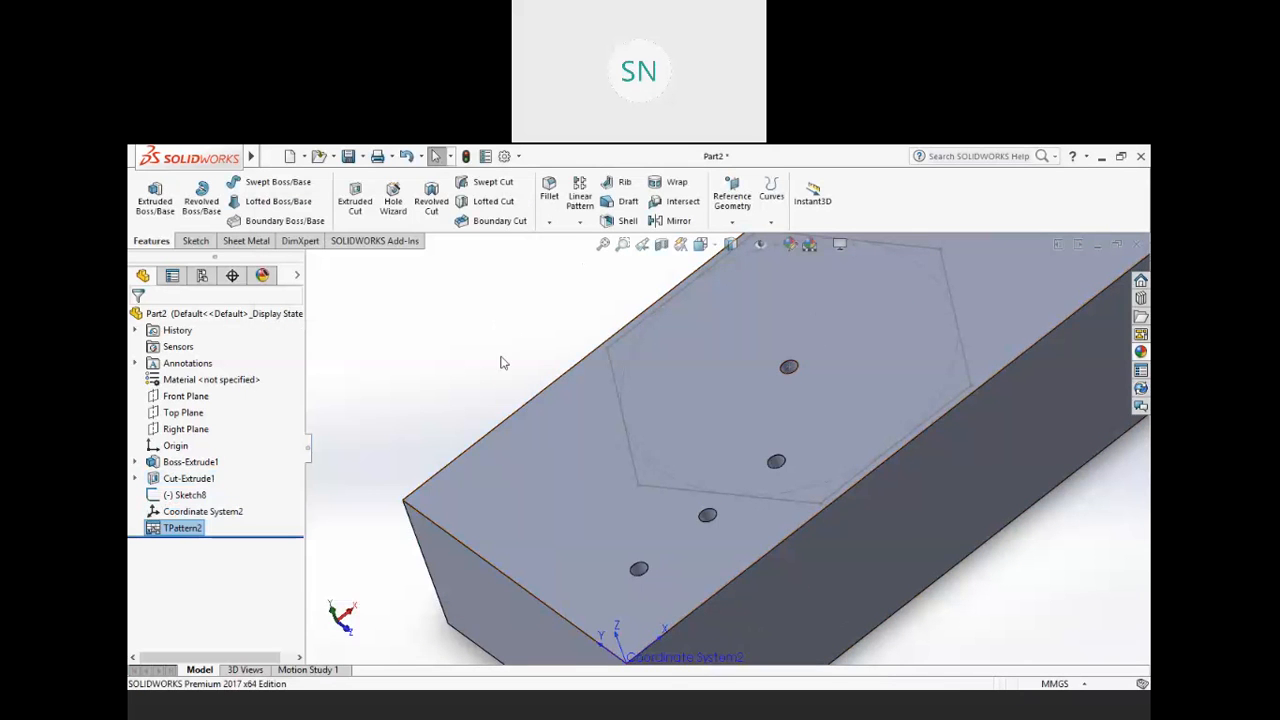
{"action": "left_click", "coordinate": [515, 384]}
{"action": "scroll", "coordinate": [725, 528], "scroll_direction": "up", "scroll_amount": 3}
{"action": "scroll", "coordinate": [780, 499], "scroll_direction": "down", "scroll_amount": 2}
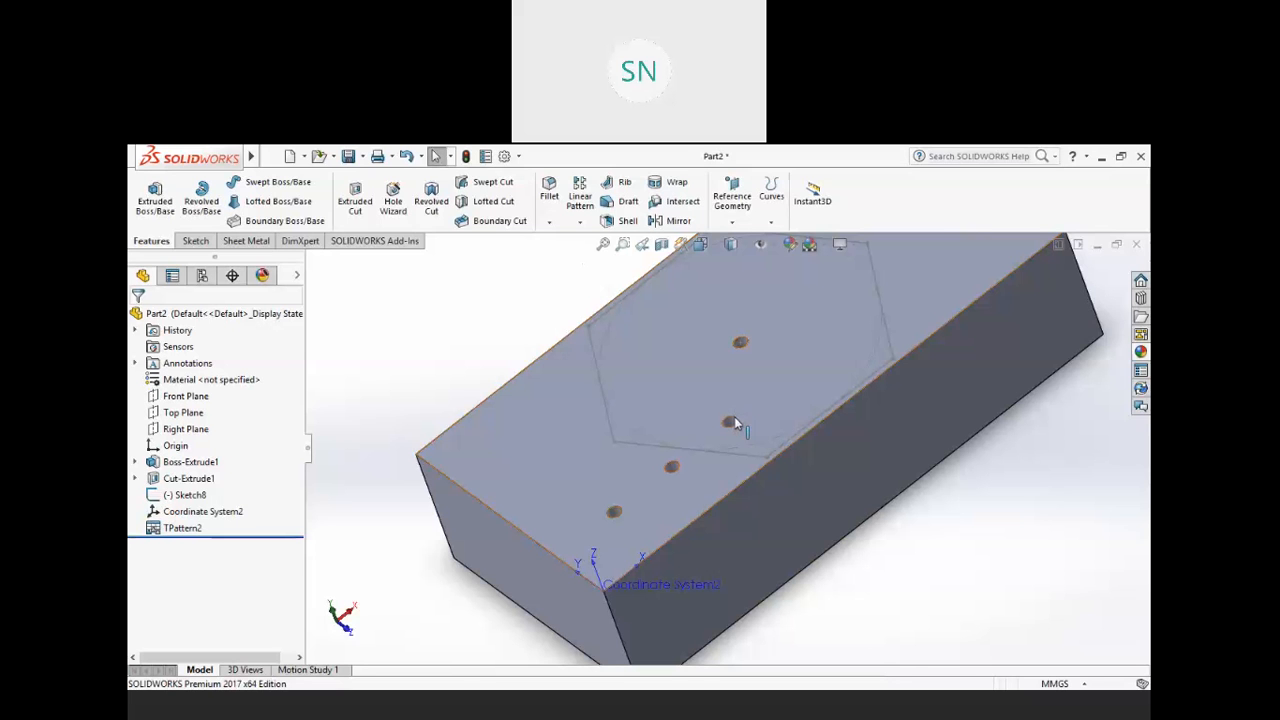
{"action": "scroll", "coordinate": [708, 352], "scroll_direction": "up", "scroll_amount": 3}
{"action": "middle_click_drag", "start_coordinate": [775, 344], "coordinate": [762, 388]}
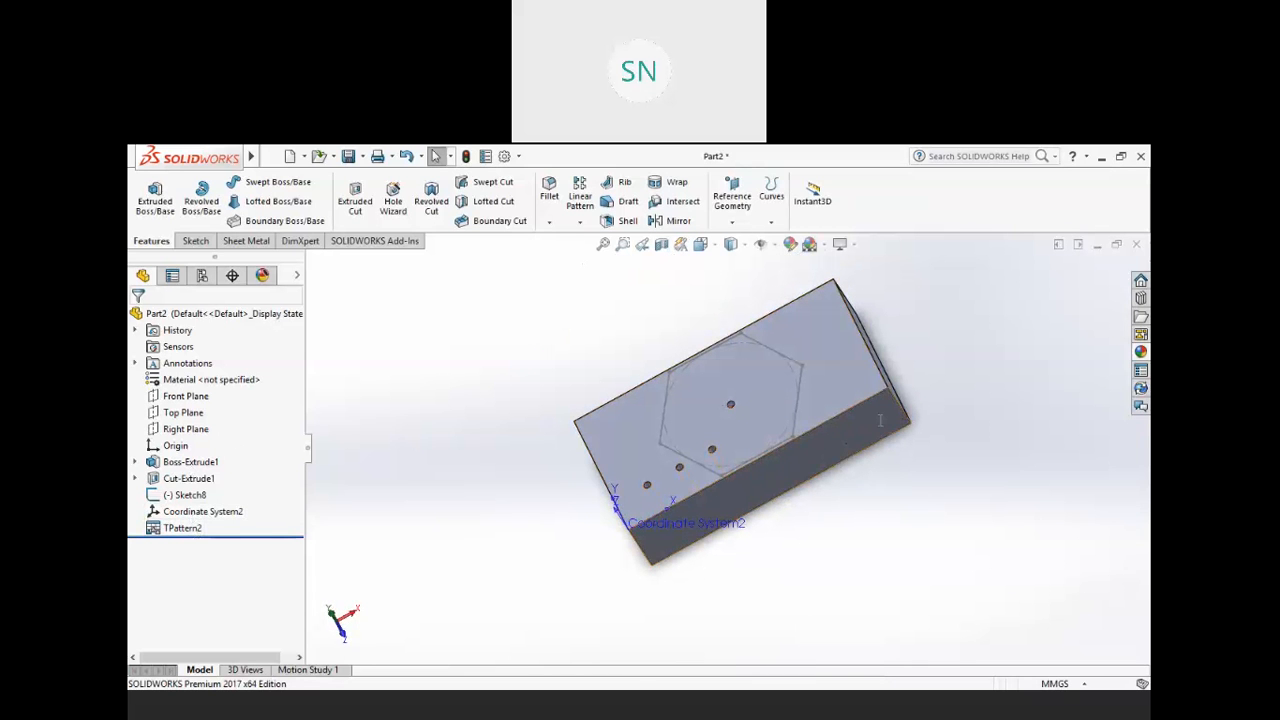
- Delete the hexagon sketch and the coordinate system together with the table driven pattern that depends on it
{"action": "left_click", "coordinate": [226, 530]}
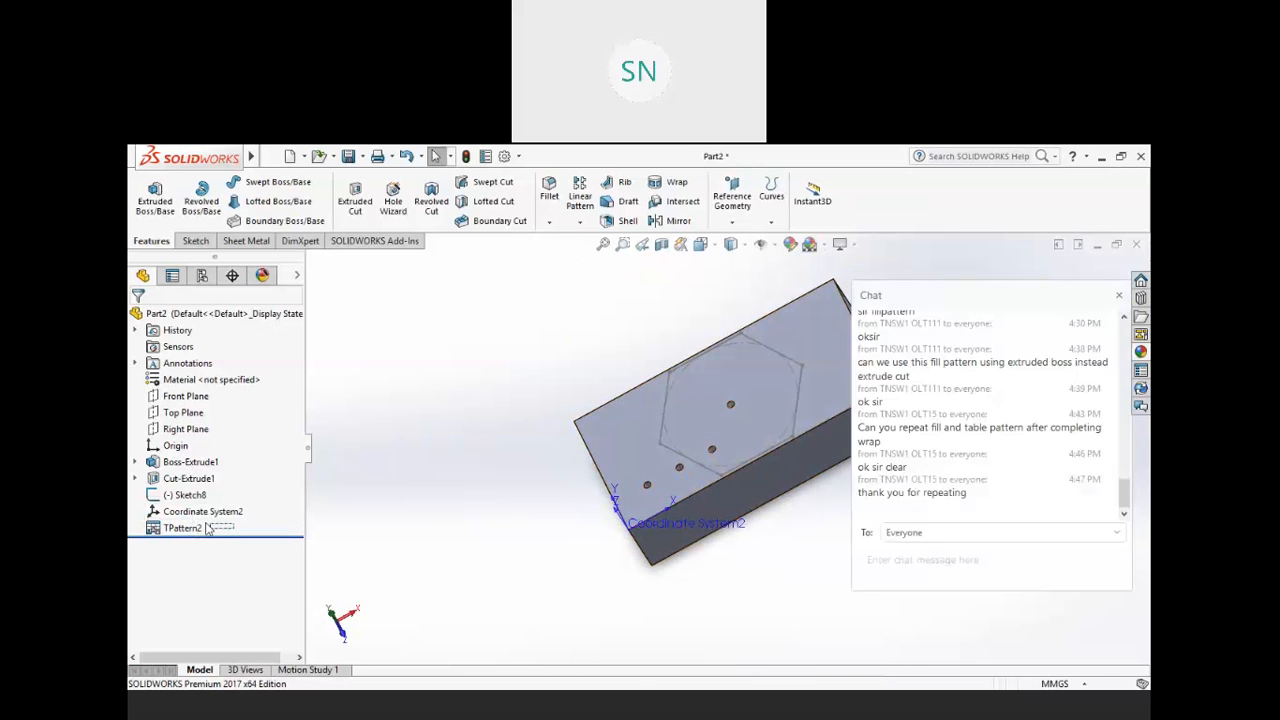
{"action": "left_click", "coordinate": [157, 497], "text": "shift"}
{"action": "right_click", "coordinate": [157, 500]}
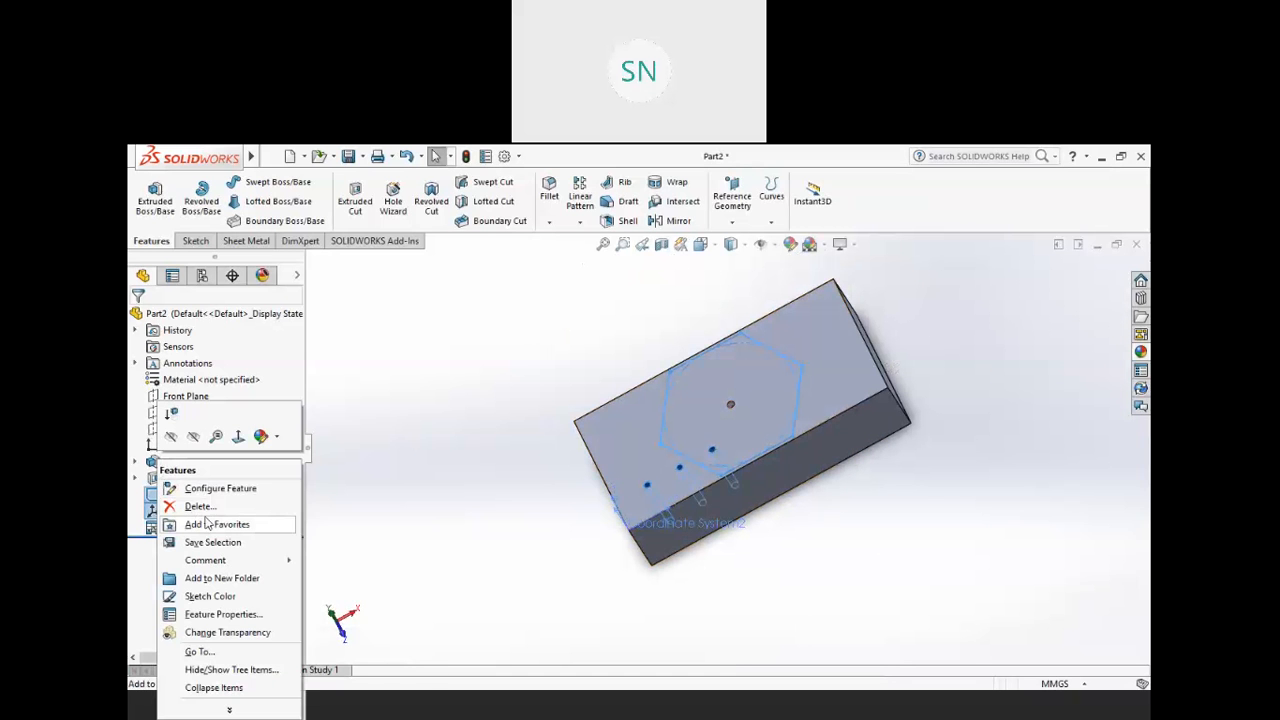
{"action": "left_click", "coordinate": [220, 507]}
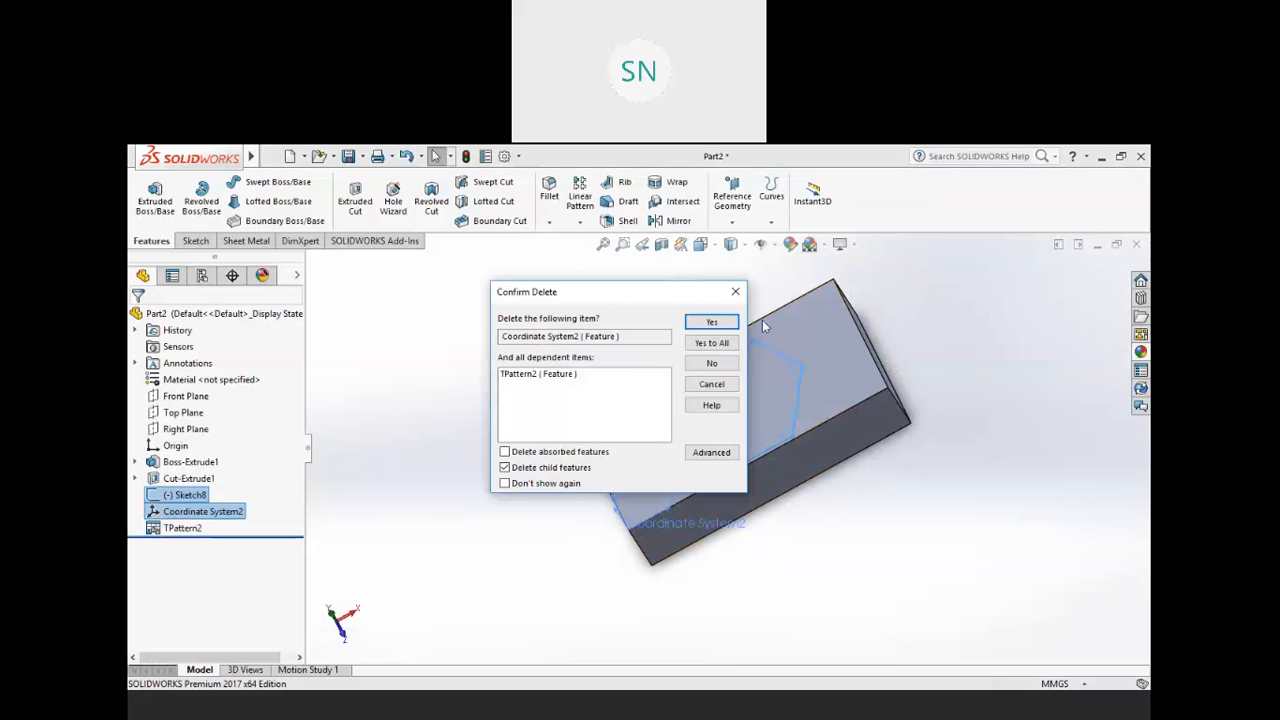
{"action": "left_click", "coordinate": [727, 343]}
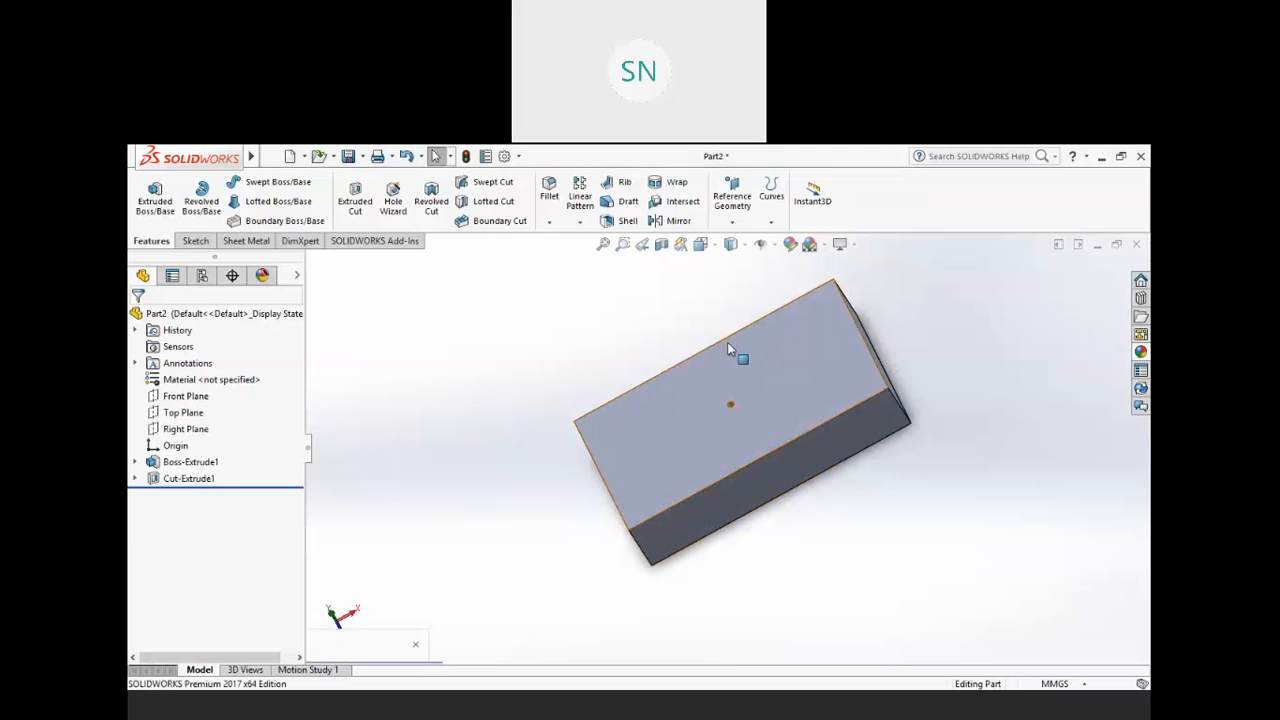
- Delete the 5 mm hole cut from the block, keeping its underlying circle sketch
{"action": "right_click", "coordinate": [180, 478]}
{"action": "left_click", "coordinate": [222, 488]}
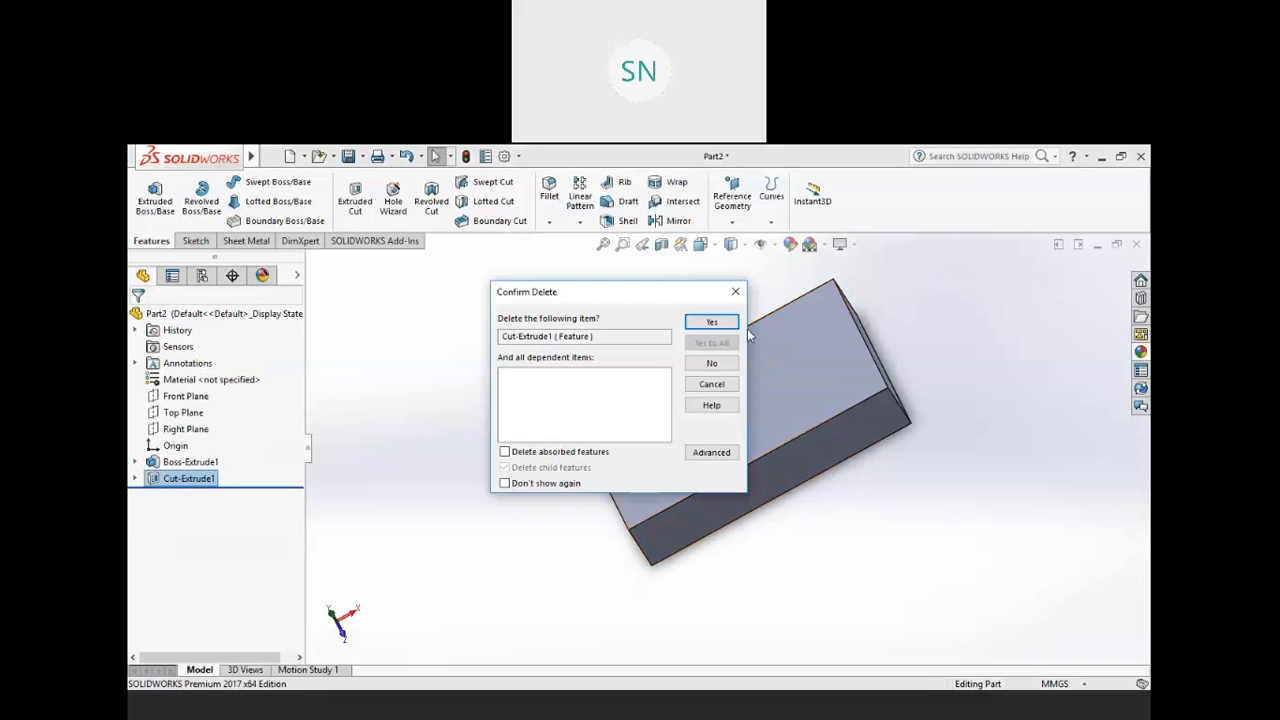
{"action": "left_click", "coordinate": [717, 323]}
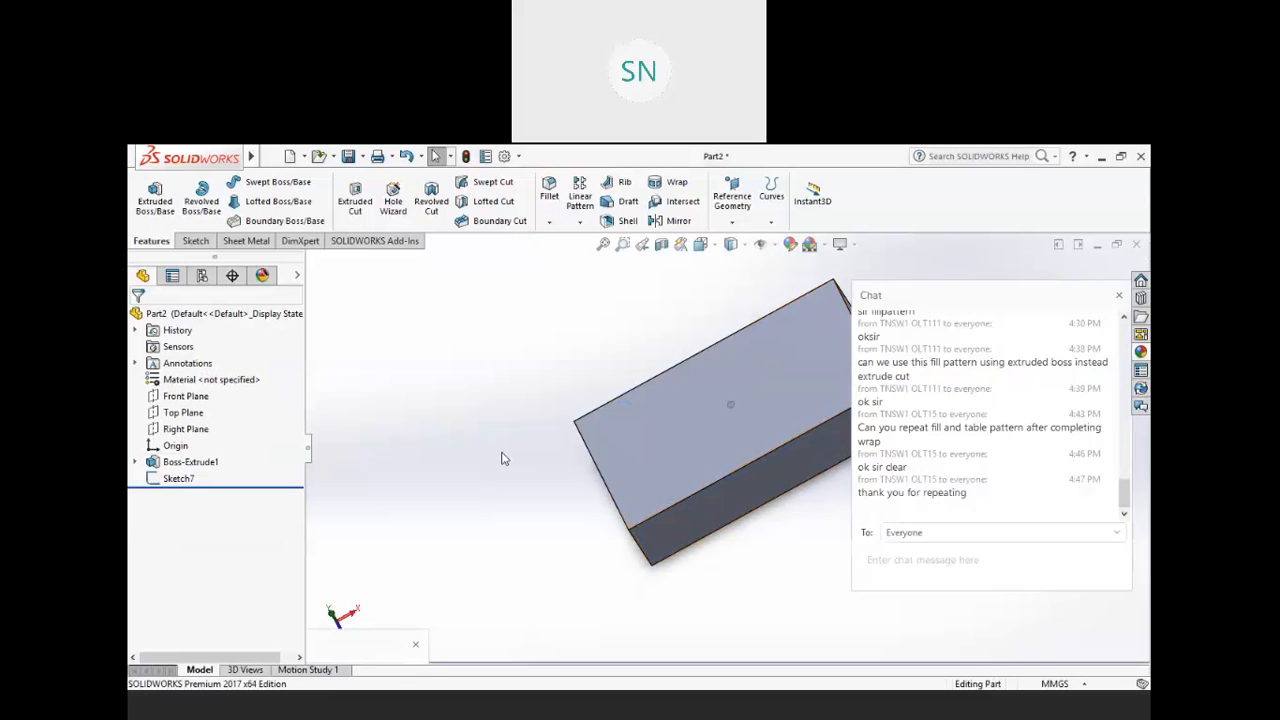
- Edit the remaining circle sketch on the block, setting its diameter to 50 mm and finally to 75 mm
{"action": "right_click", "coordinate": [176, 479]}
{"action": "left_click", "coordinate": [194, 396]}
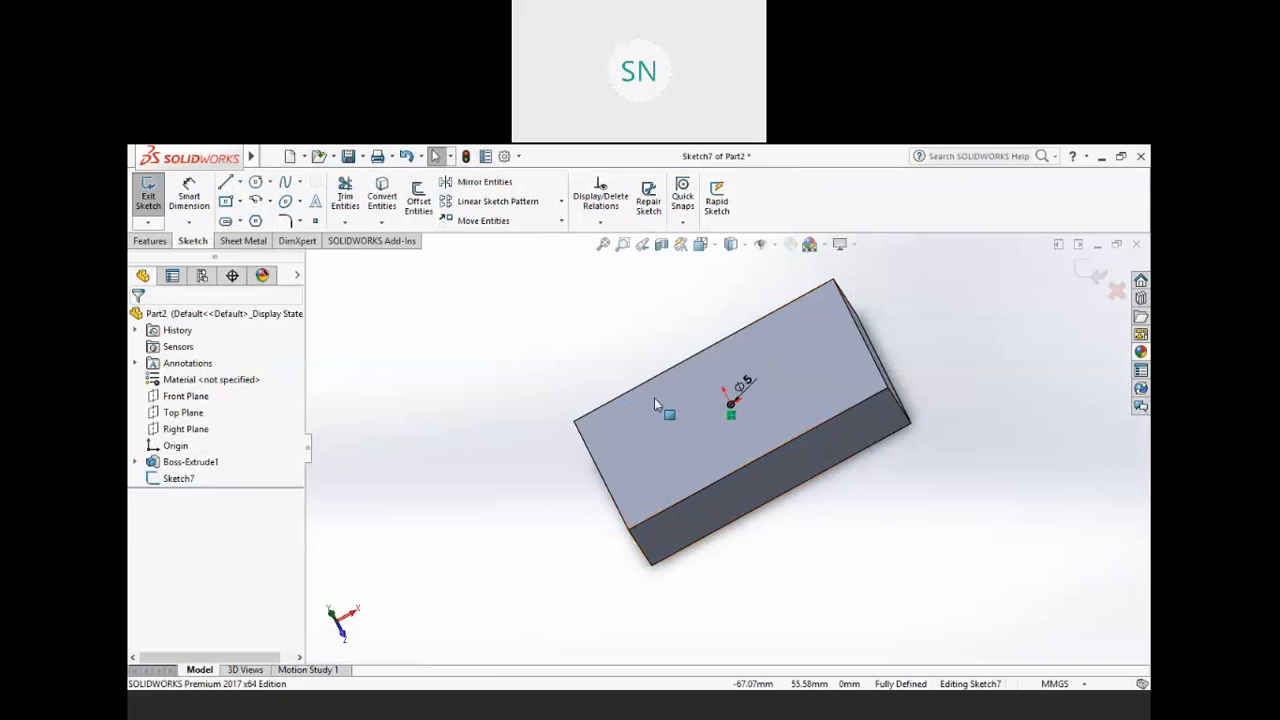
{"action": "double_click", "coordinate": [740, 388]}
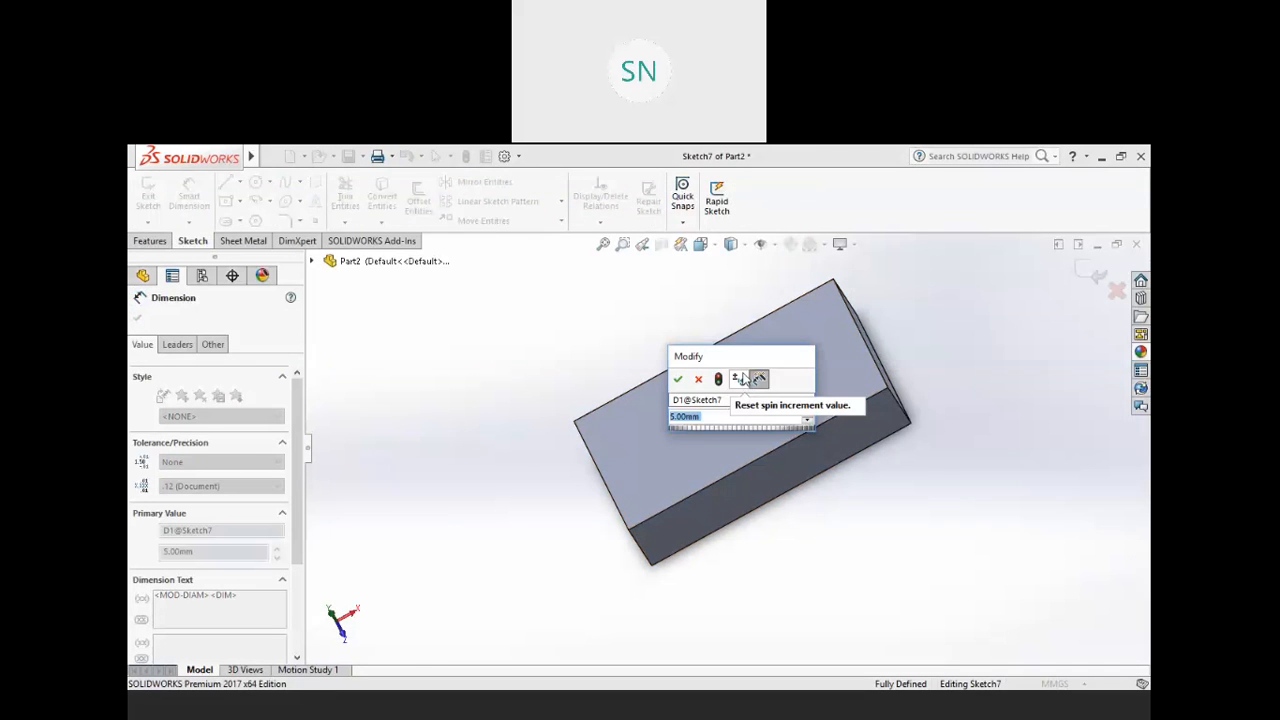
{"action": "type", "text": "50"}
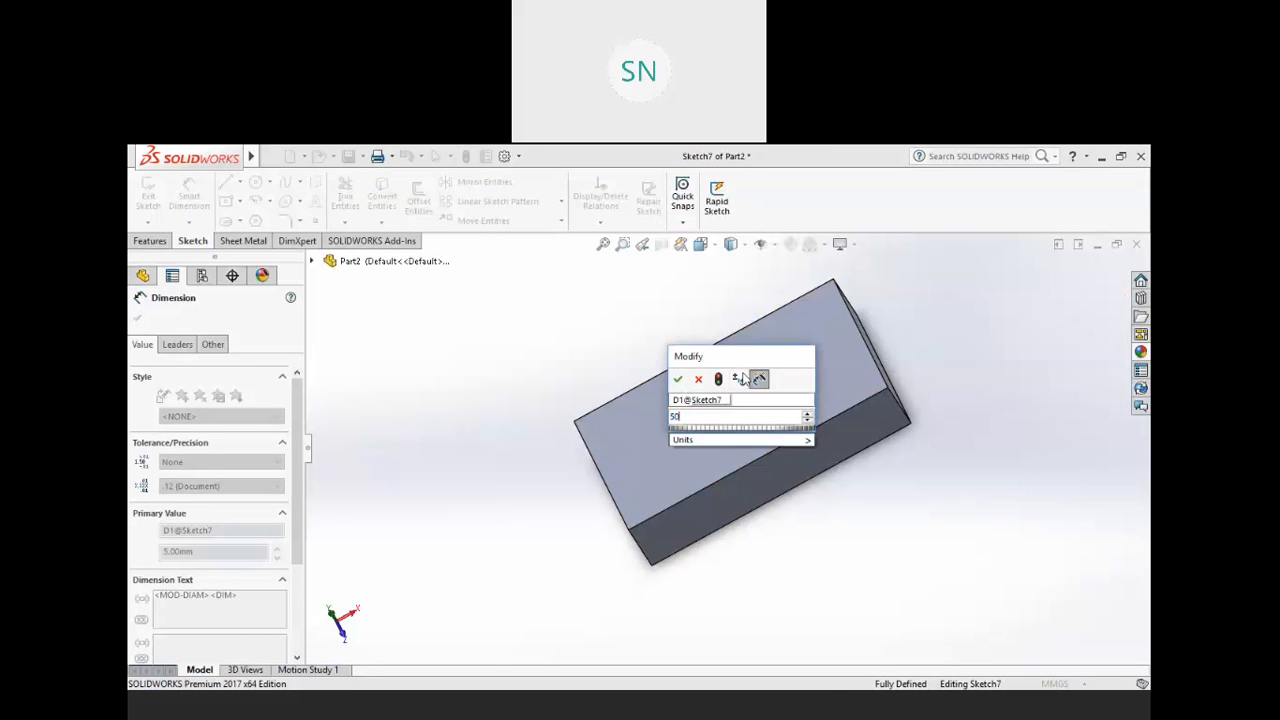
{"action": "key", "text": "Return"}
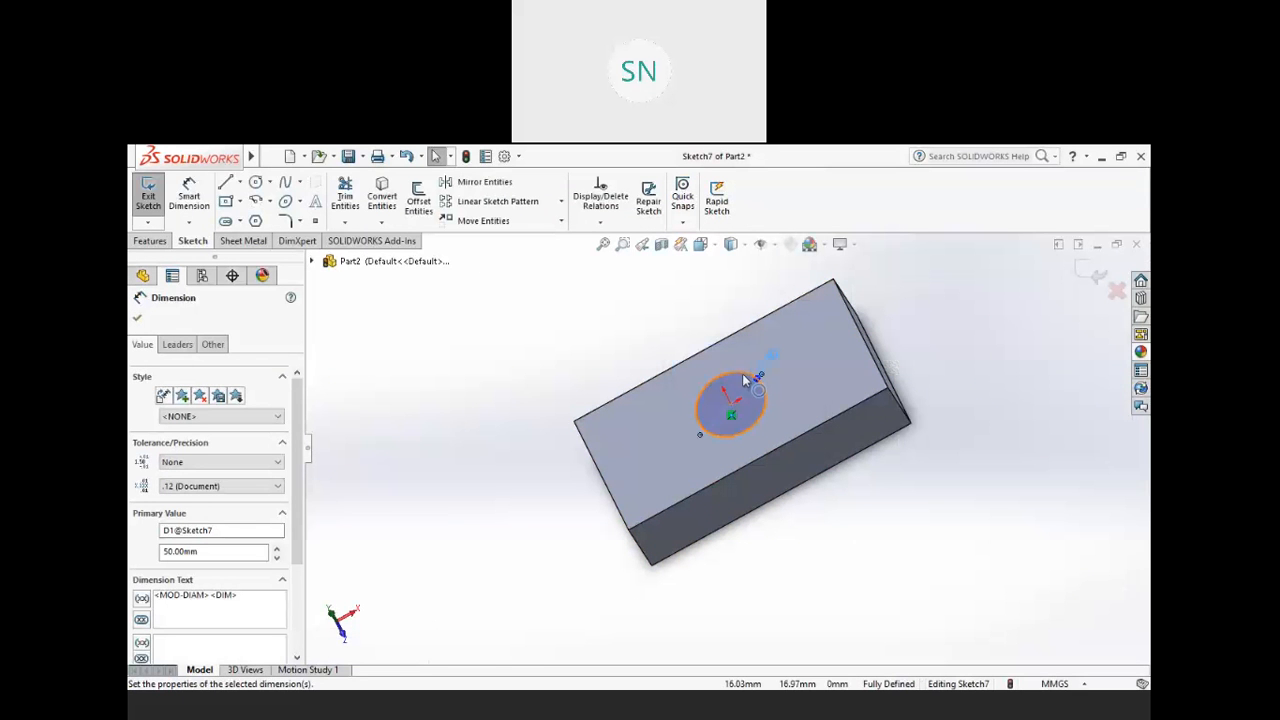
{"action": "key", "text": "Escape"}
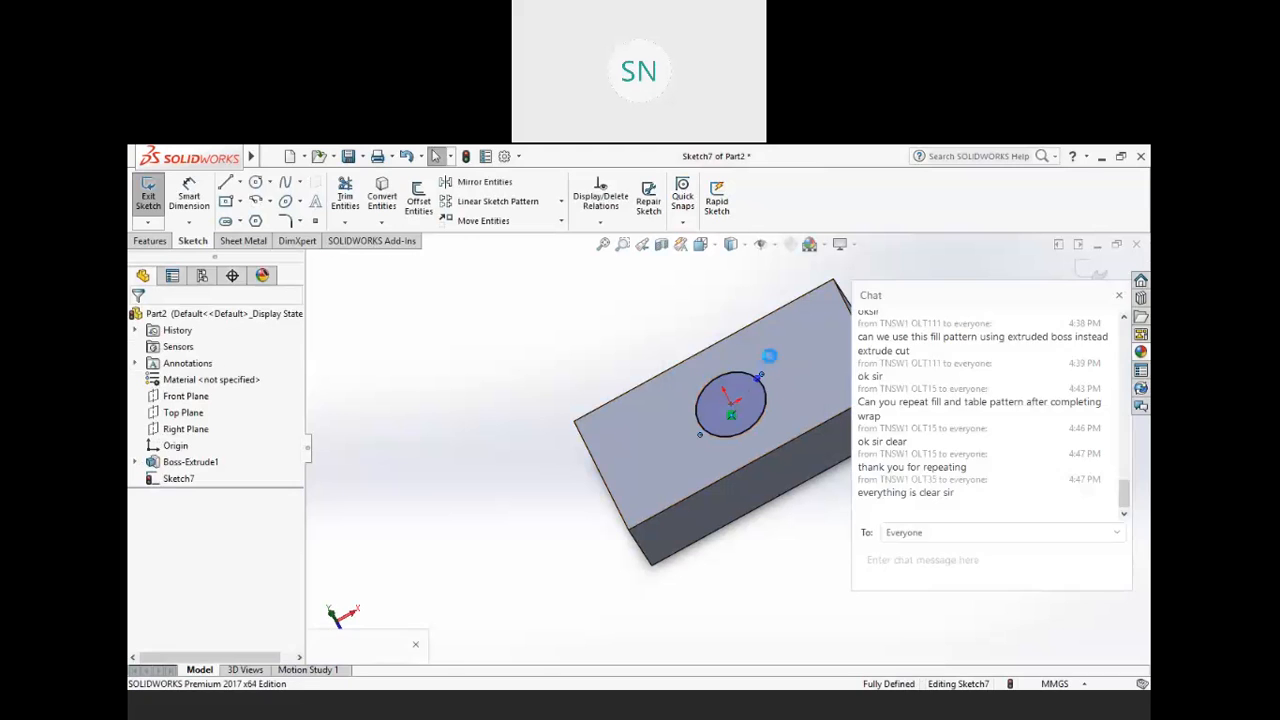
{"action": "double_click", "coordinate": [769, 355]}
{"action": "type", "text": "75"}
{"action": "key", "text": "Return"}
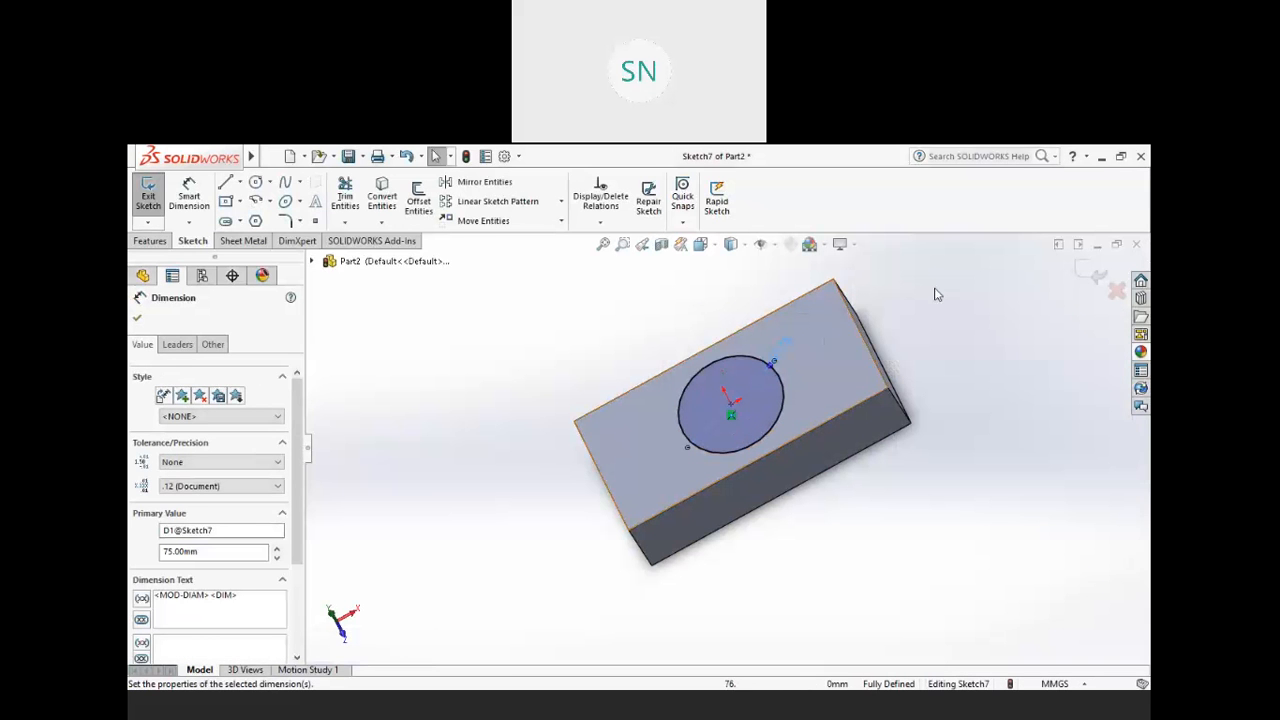
{"action": "left_click", "coordinate": [1097, 272]}
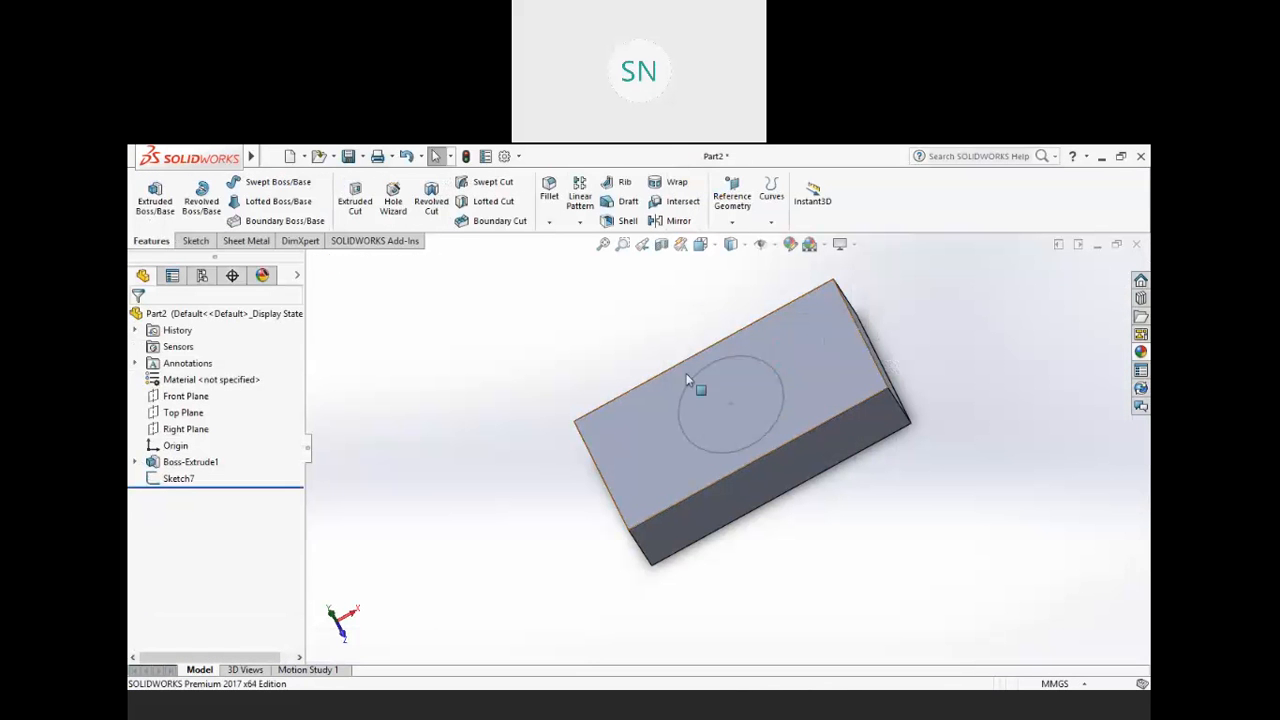
- Extrude the 75 mm circle upward from the block's top face as a blind cylindrical boss with Merge result enabled
{"action": "left_click", "coordinate": [155, 195]}
{"action": "left_click", "coordinate": [760, 355]}
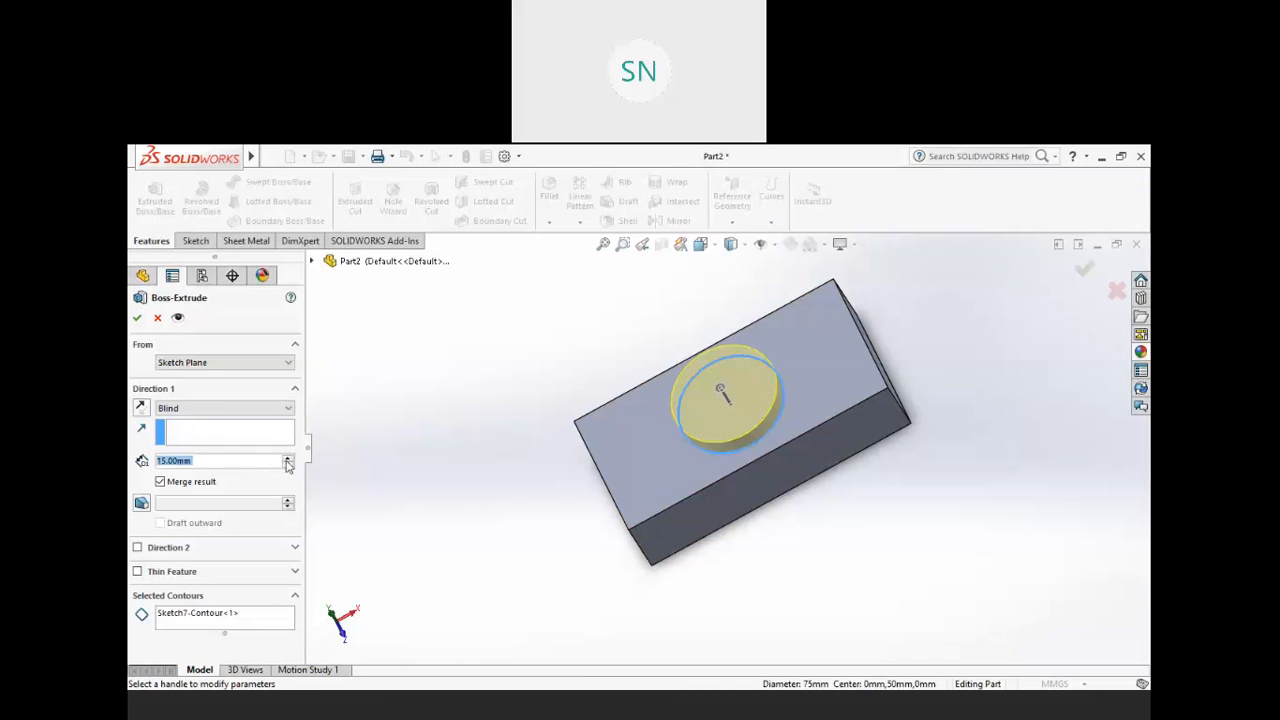
{"action": "left_click", "coordinate": [288, 458]}
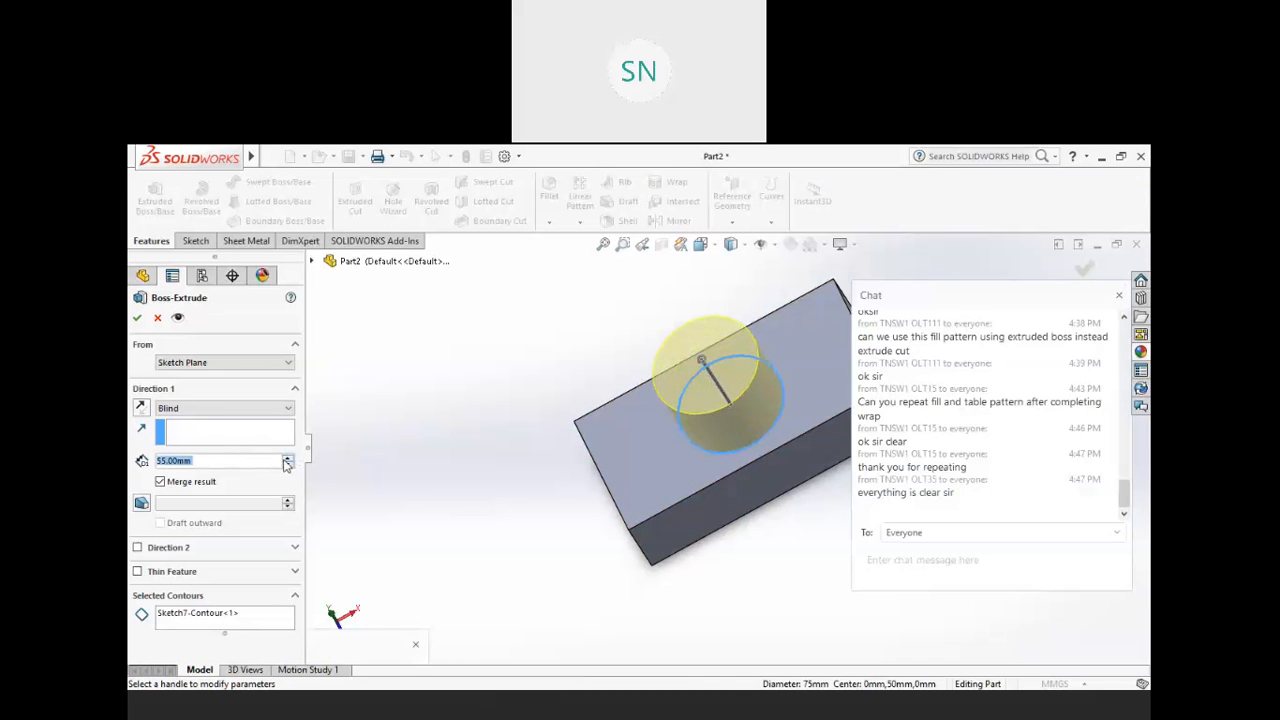
{"action": "left_click", "coordinate": [137, 317]}
- Open a new sketch on the long front face of the block
{"action": "middle_click_drag", "start_coordinate": [645, 558], "coordinate": [706, 461]}
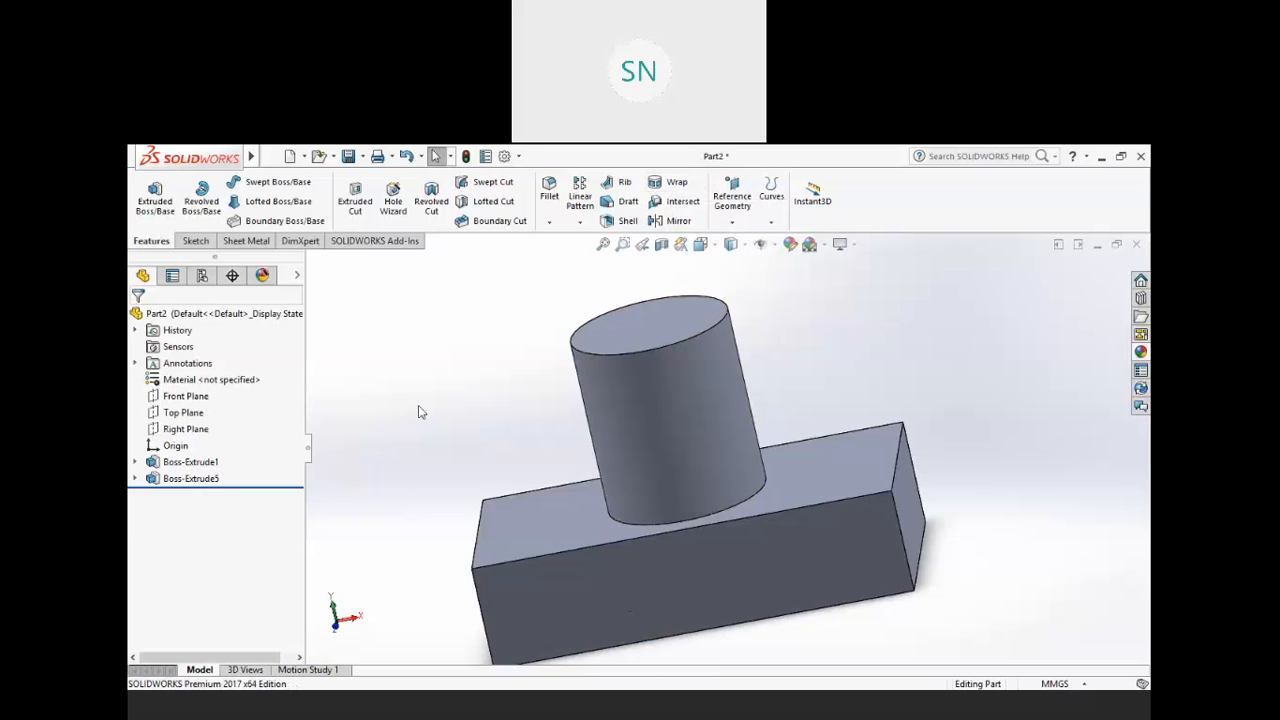
{"action": "middle_click_drag", "start_coordinate": [507, 445], "coordinate": [678, 437]}
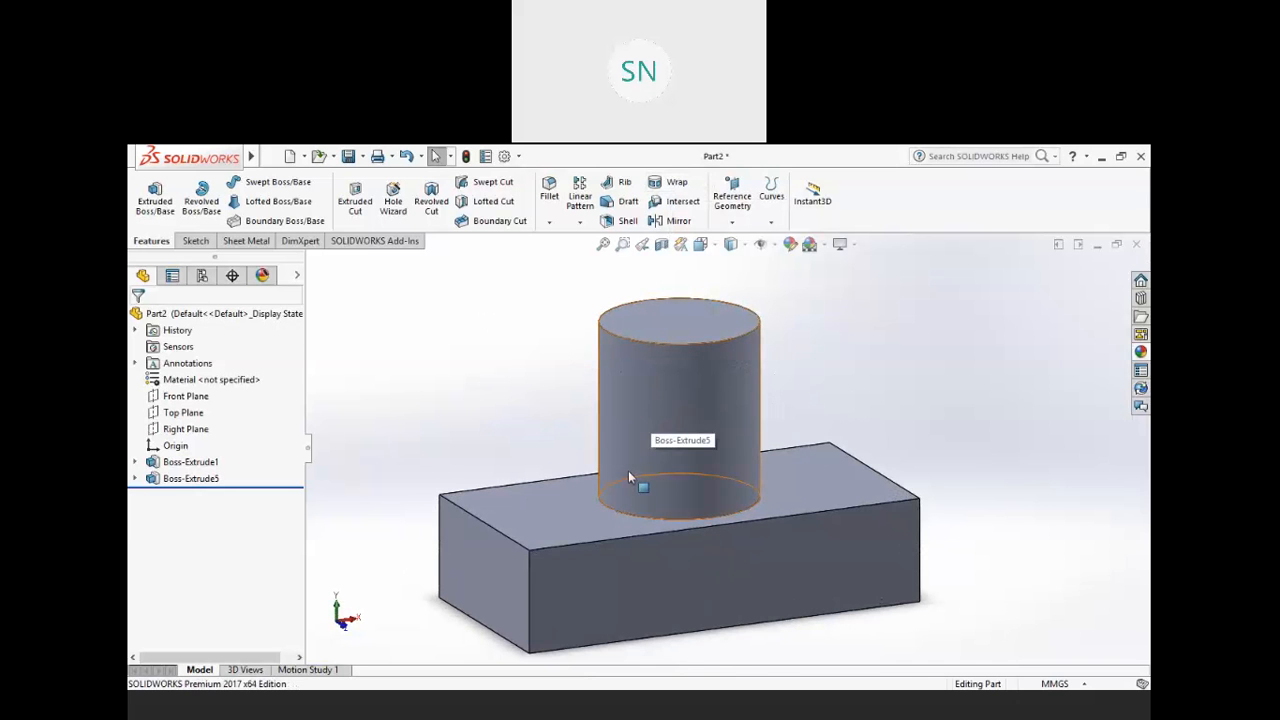
{"action": "middle_click_drag", "start_coordinate": [646, 480], "coordinate": [656, 486]}
{"action": "left_click", "coordinate": [674, 600]}
{"action": "middle_click_drag", "start_coordinate": [630, 593], "coordinate": [780, 506]}
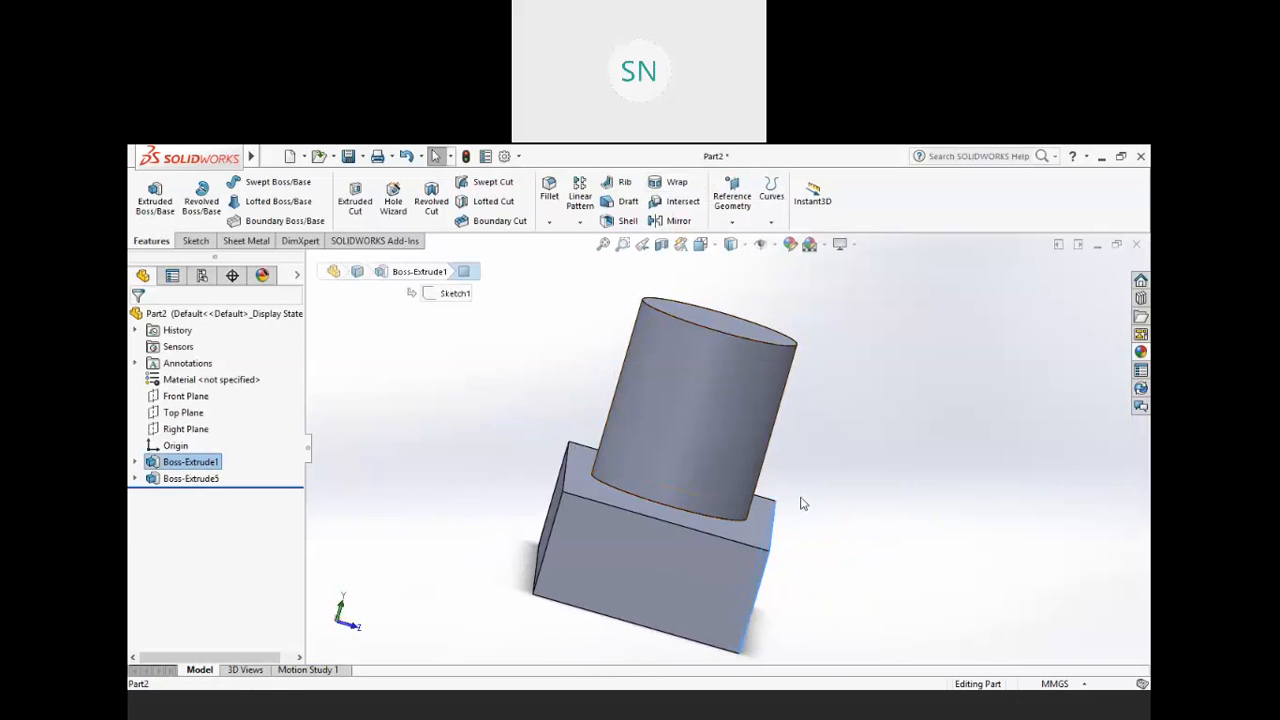
{"action": "middle_click_drag", "start_coordinate": [777, 576], "coordinate": [671, 558]}
{"action": "left_click", "coordinate": [537, 410]}
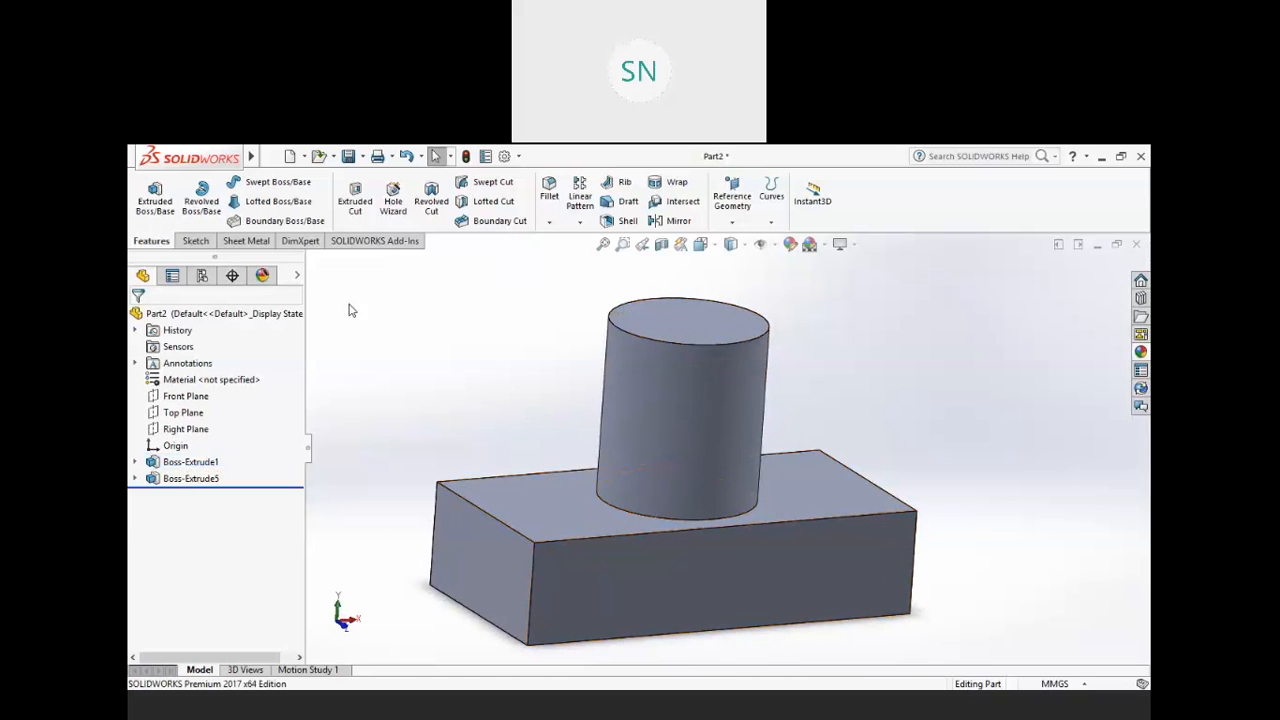
{"action": "left_click", "coordinate": [195, 241]}
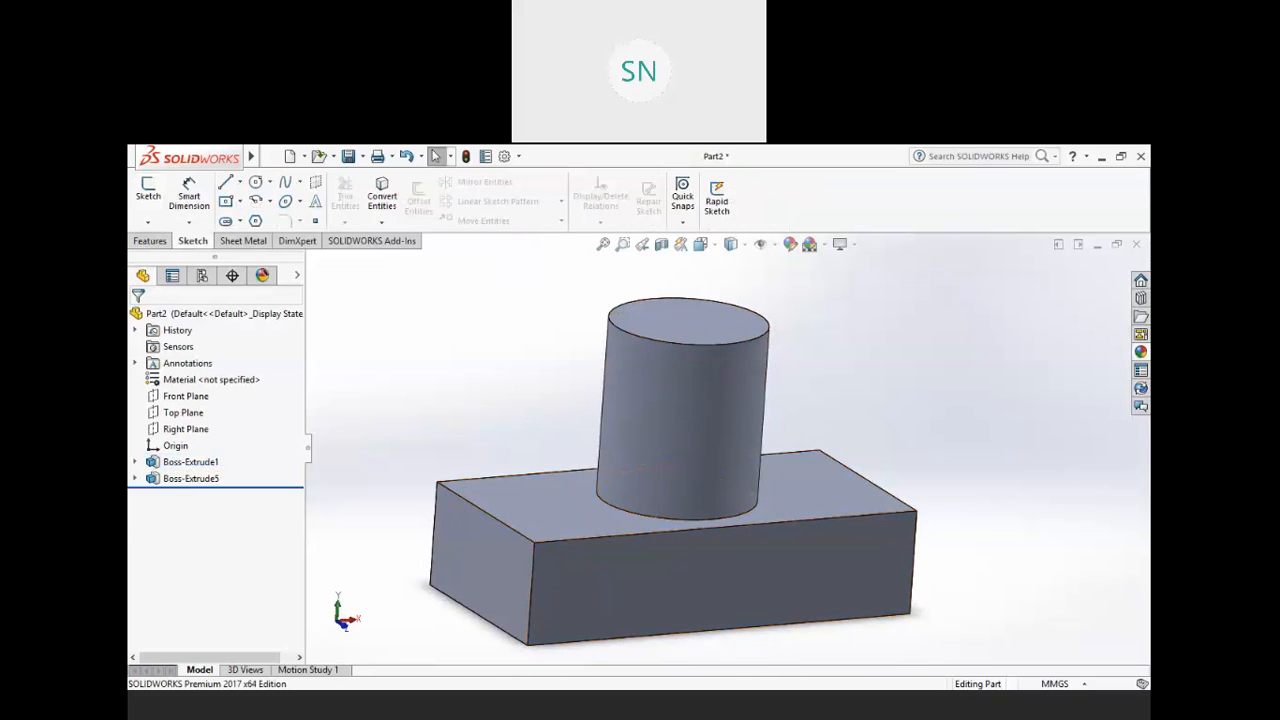
{"action": "left_click", "coordinate": [145, 192]}
{"action": "left_click", "coordinate": [630, 574]}
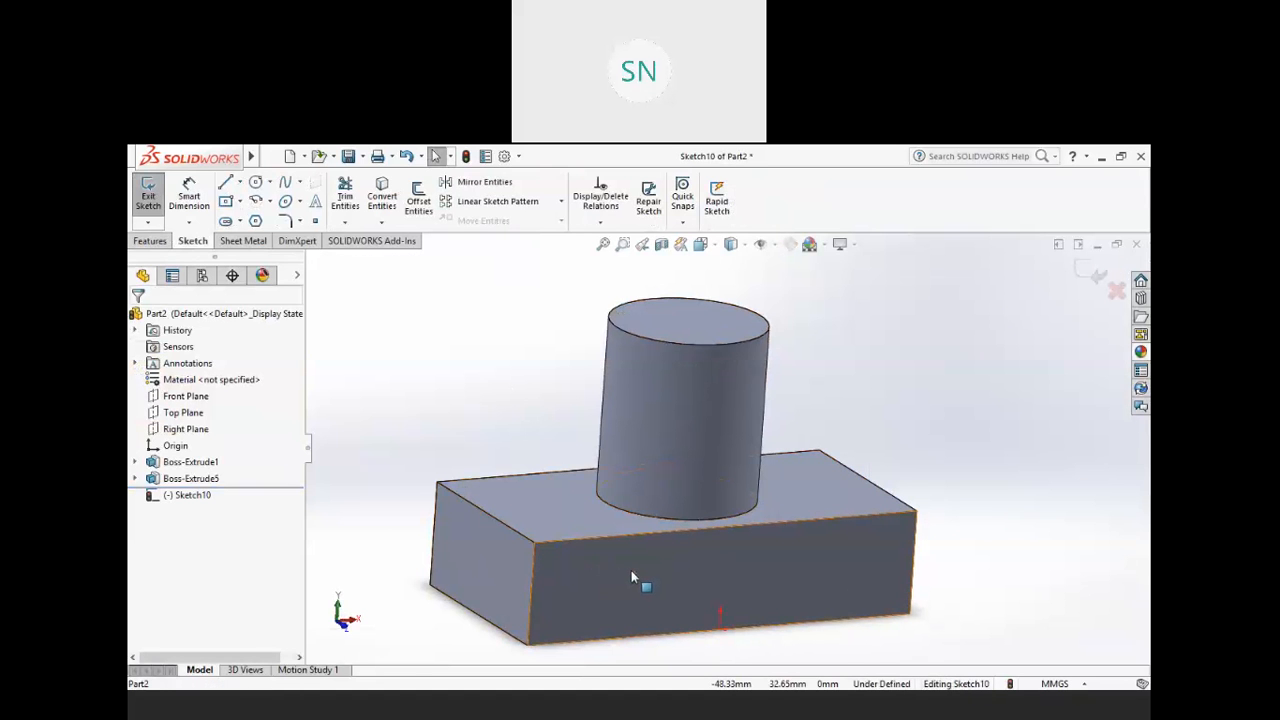
{"action": "key", "text": "ctrl+8"}
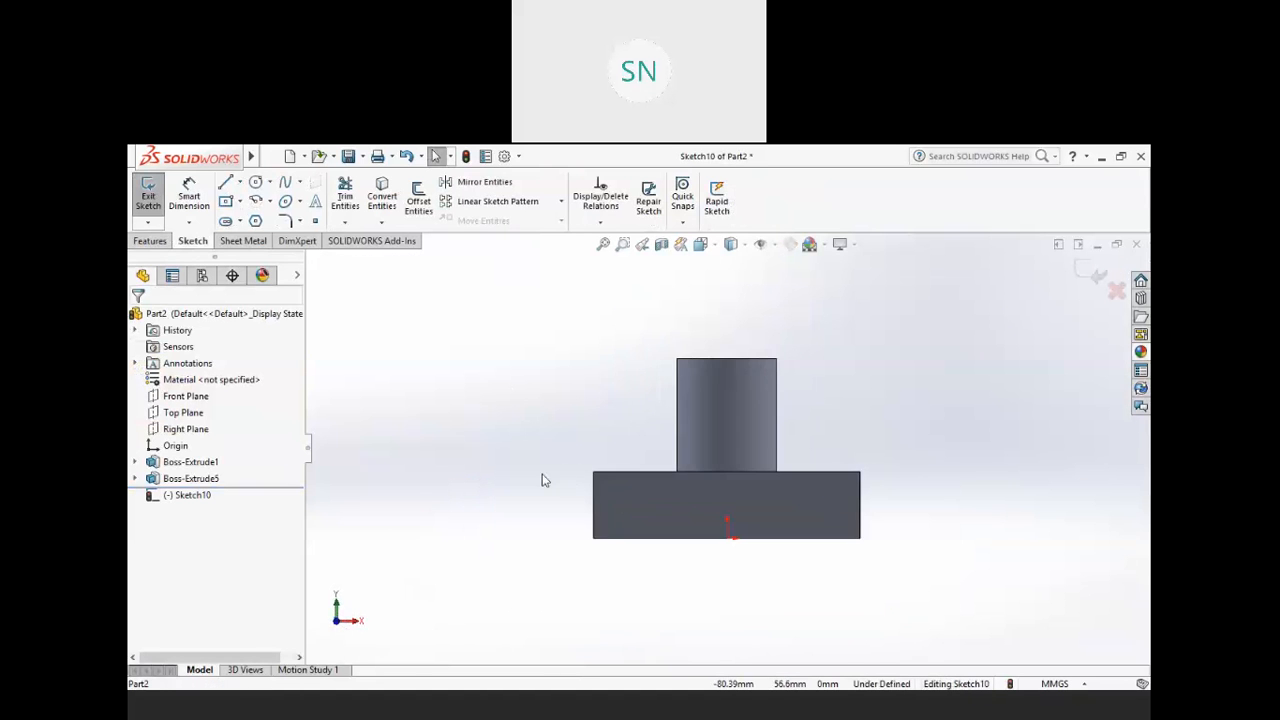
- Sketch a center rectangle about 147 mm wide and 20 mm high around the cylinder's axis, midway up the cylinder, and close the sketch
{"action": "scroll", "coordinate": [820, 420], "scroll_direction": "down", "scroll_amount": 2}
{"action": "scroll", "coordinate": [790, 416], "scroll_direction": "up", "scroll_amount": 3}
{"action": "scroll", "coordinate": [770, 425], "scroll_direction": "down", "scroll_amount": 4}
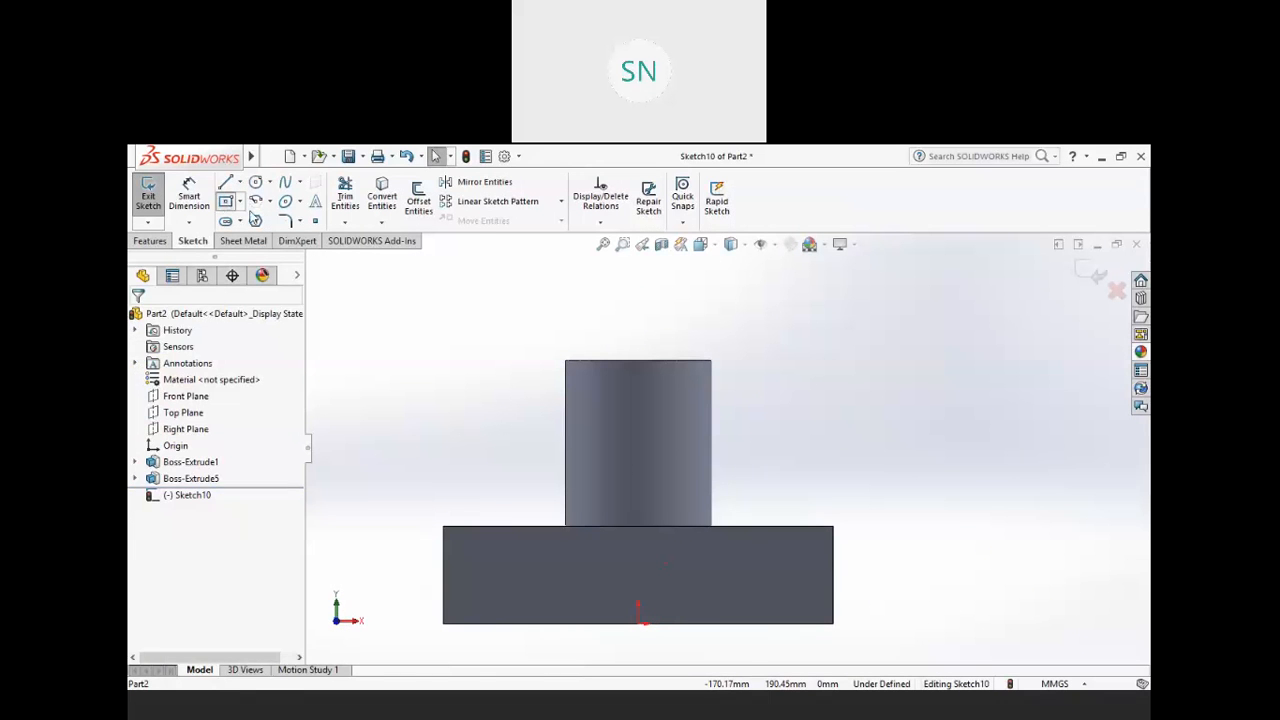
{"action": "left_click", "coordinate": [226, 201]}
{"action": "left_click", "coordinate": [638, 441]}
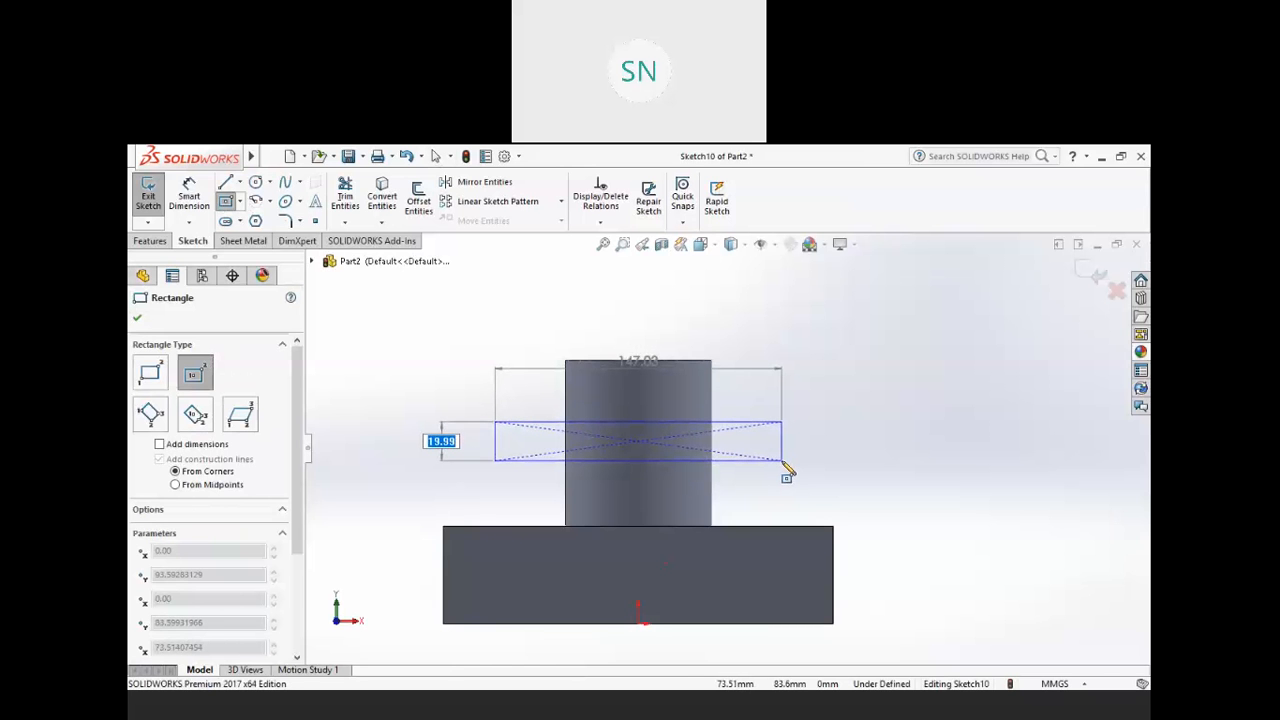
{"action": "left_click", "coordinate": [782, 460]}
{"action": "mouse_move", "coordinate": [731, 509]}
{"action": "middle_mouse_down"}
{"action": "mouse_move", "coordinate": [831, 549]}
{"action": "mouse_move", "coordinate": [814, 557]}
{"action": "mouse_move", "coordinate": [826, 612]}
{"action": "mouse_move", "coordinate": [815, 608]}
{"action": "middle_mouse_up"}
{"action": "left_click", "coordinate": [1088, 273]}
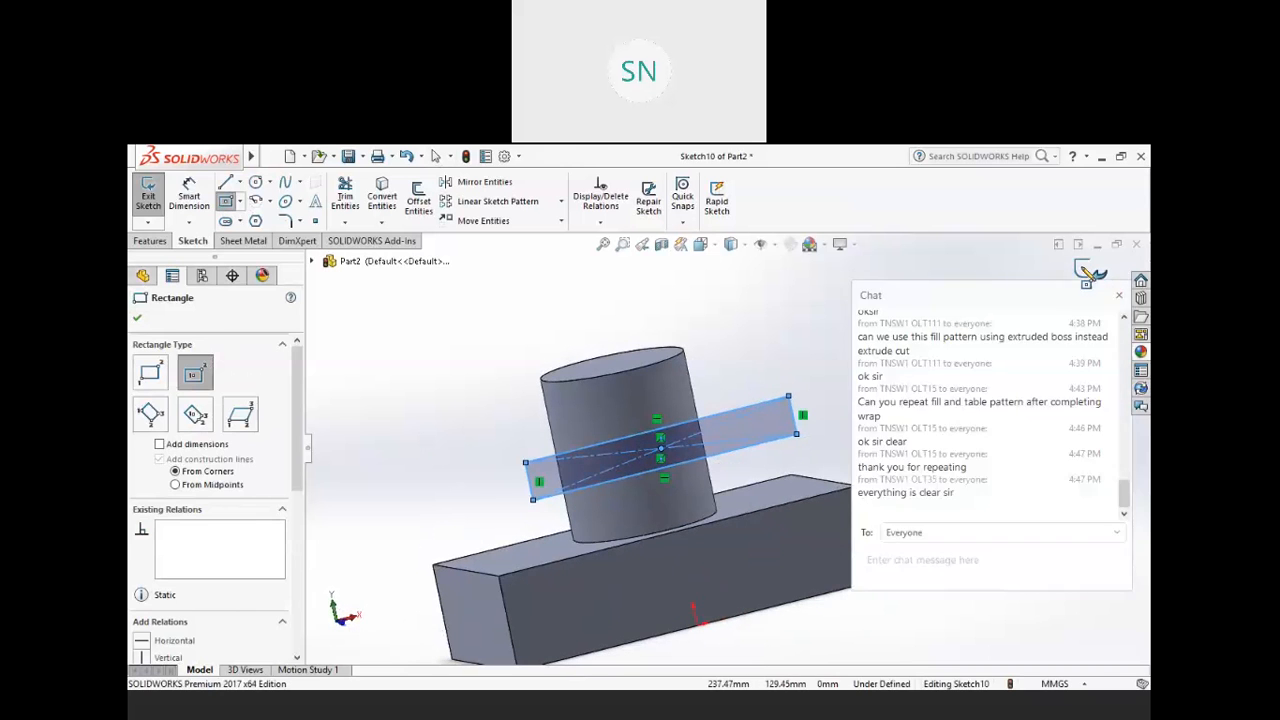
- Start a Wrap feature from the rectangle sketch and choose the cylinder's curved side face as its target
{"action": "mouse_move", "coordinate": [641, 364]}
{"action": "middle_mouse_down"}
{"action": "mouse_move", "coordinate": [722, 393]}
{"action": "mouse_move", "coordinate": [703, 426]}
{"action": "middle_mouse_up"}
{"action": "middle_click_drag", "start_coordinate": [694, 498], "coordinate": [584, 427]}
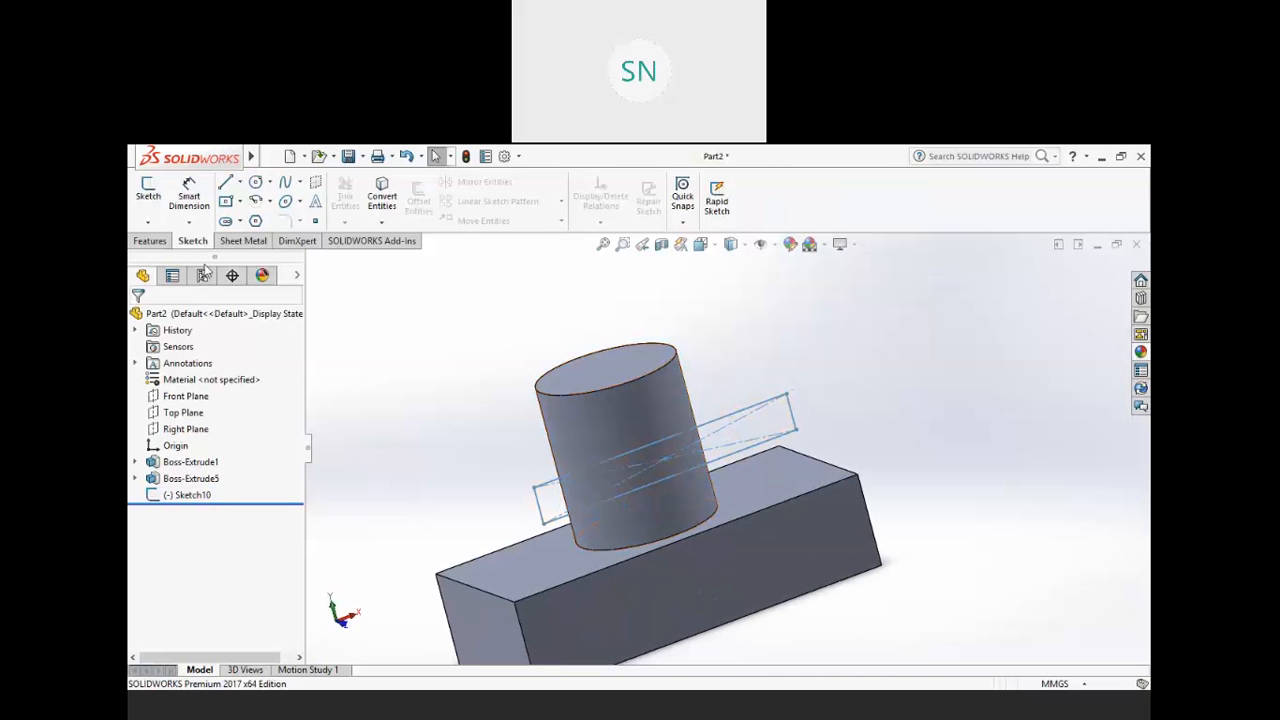
{"action": "left_click", "coordinate": [150, 241]}
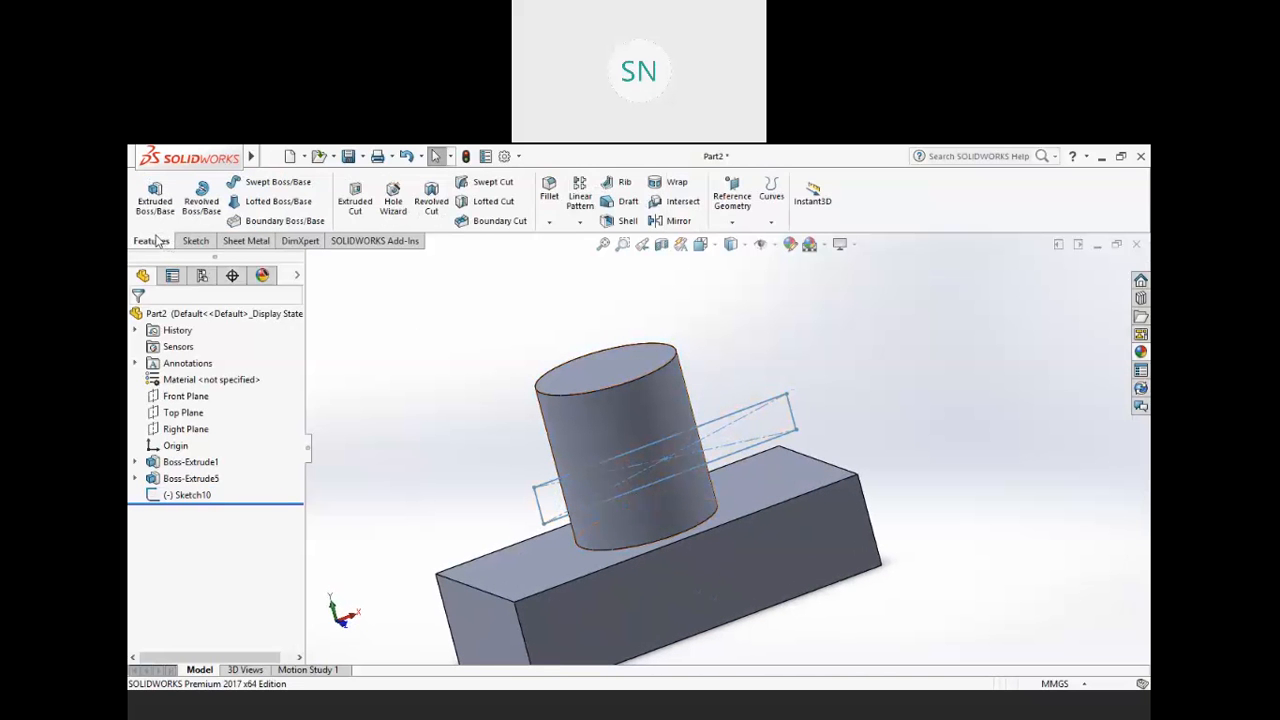
{"action": "left_click", "coordinate": [676, 184]}
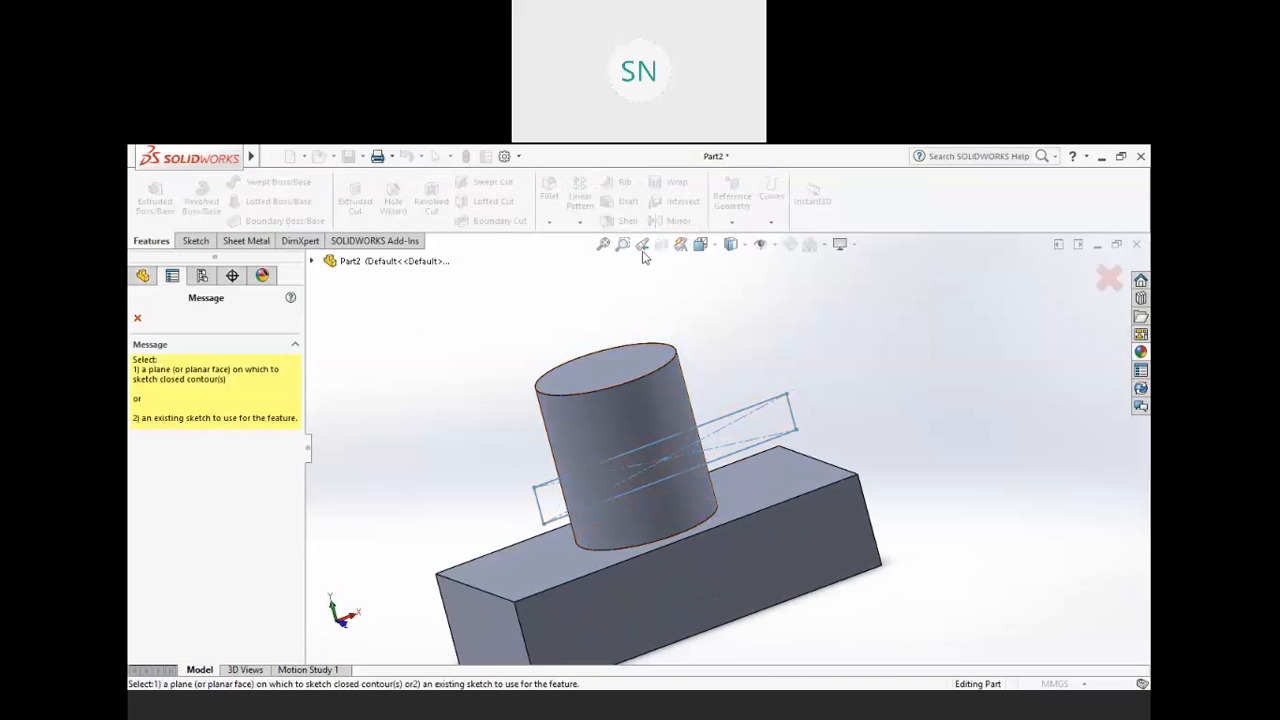
{"action": "left_click", "coordinate": [733, 418]}
{"action": "middle_click_drag", "start_coordinate": [726, 360], "coordinate": [690, 410]}
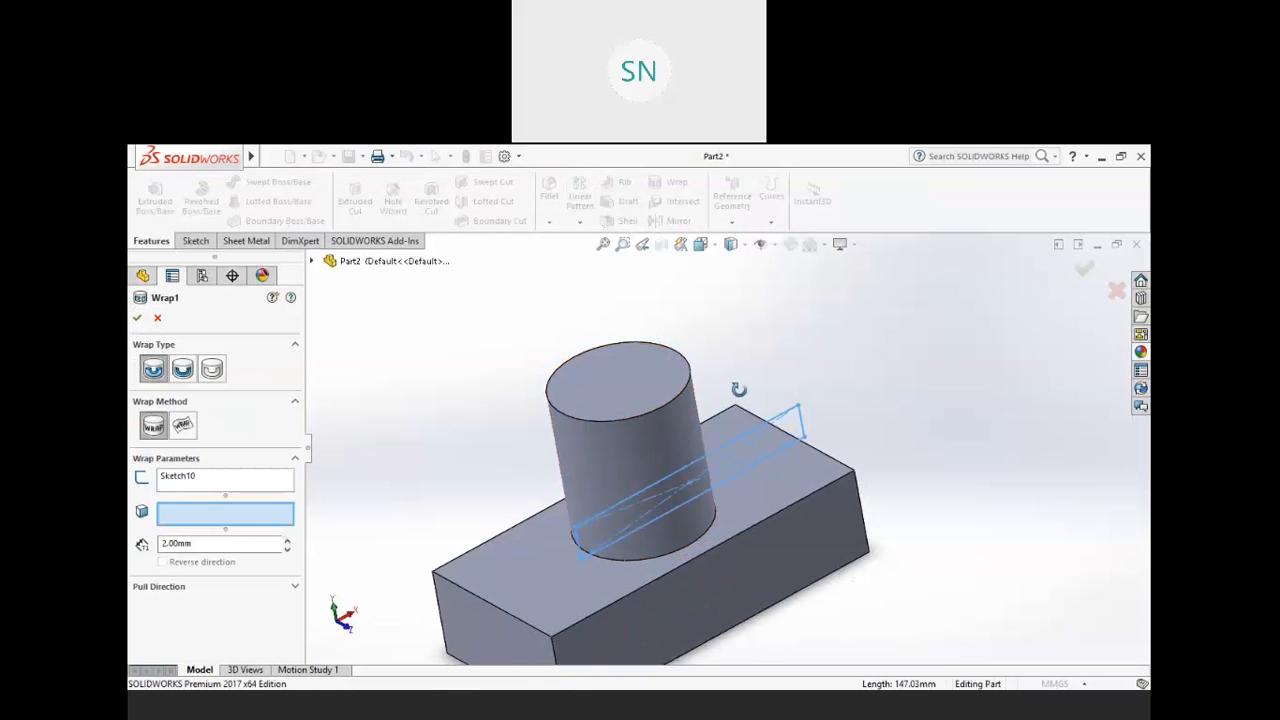
{"action": "left_click", "coordinate": [655, 441]}
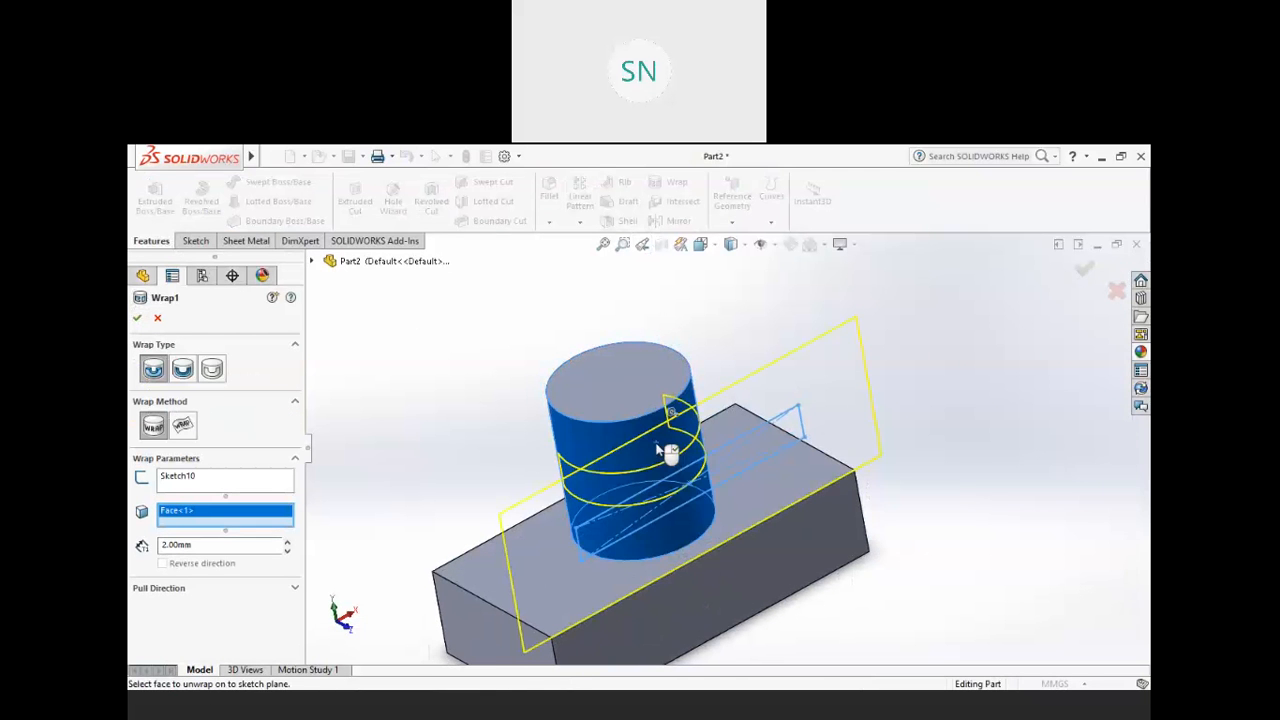
- Set the wrap type to Scribe and create the wrap on the cylinder
{"action": "middle_click_drag", "start_coordinate": [668, 452], "coordinate": [618, 525]}
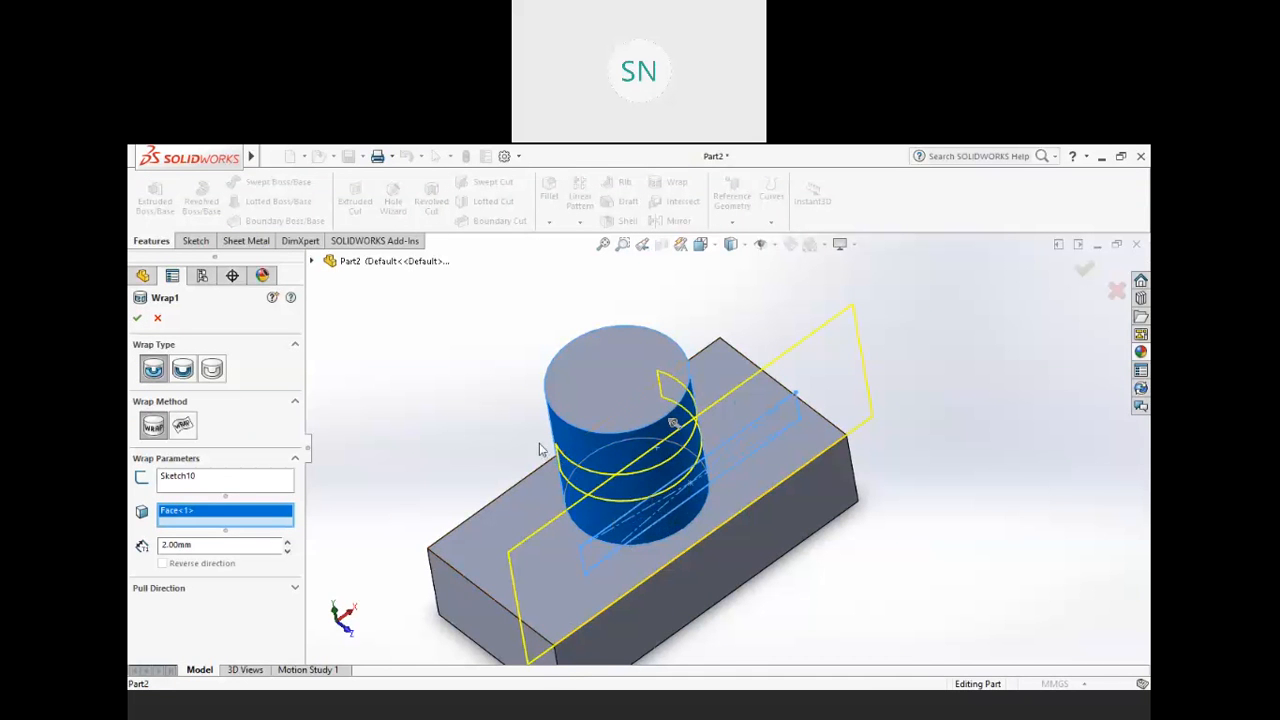
{"action": "mouse_move", "coordinate": [709, 428]}
{"action": "middle_mouse_down"}
{"action": "mouse_move", "coordinate": [737, 451]}
{"action": "mouse_move", "coordinate": [580, 445]}
{"action": "mouse_move", "coordinate": [651, 447]}
{"action": "mouse_move", "coordinate": [604, 490]}
{"action": "mouse_move", "coordinate": [637, 447]}
{"action": "middle_mouse_up"}
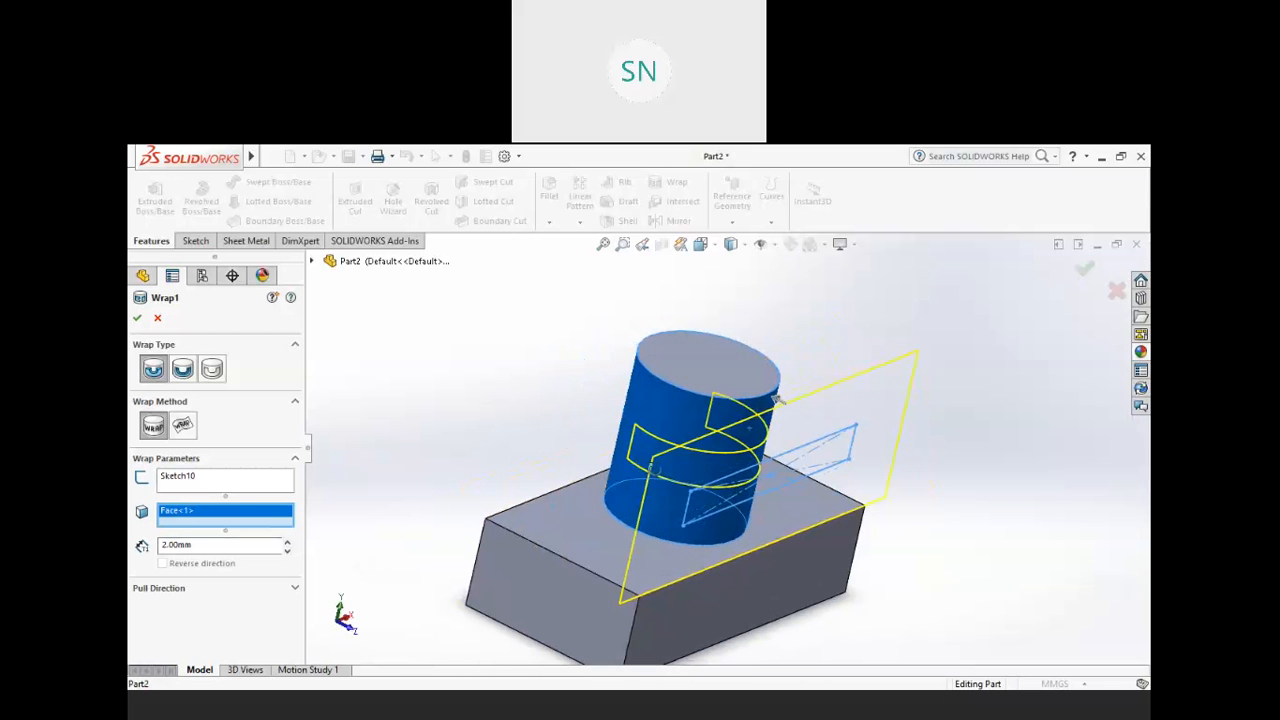
{"action": "mouse_move", "coordinate": [731, 478]}
{"action": "middle_mouse_down"}
{"action": "mouse_move", "coordinate": [598, 503]}
{"action": "mouse_move", "coordinate": [675, 460]}
{"action": "mouse_move", "coordinate": [736, 491]}
{"action": "mouse_move", "coordinate": [648, 492]}
{"action": "middle_mouse_up"}
{"action": "middle_click_drag", "start_coordinate": [687, 539], "coordinate": [722, 545]}
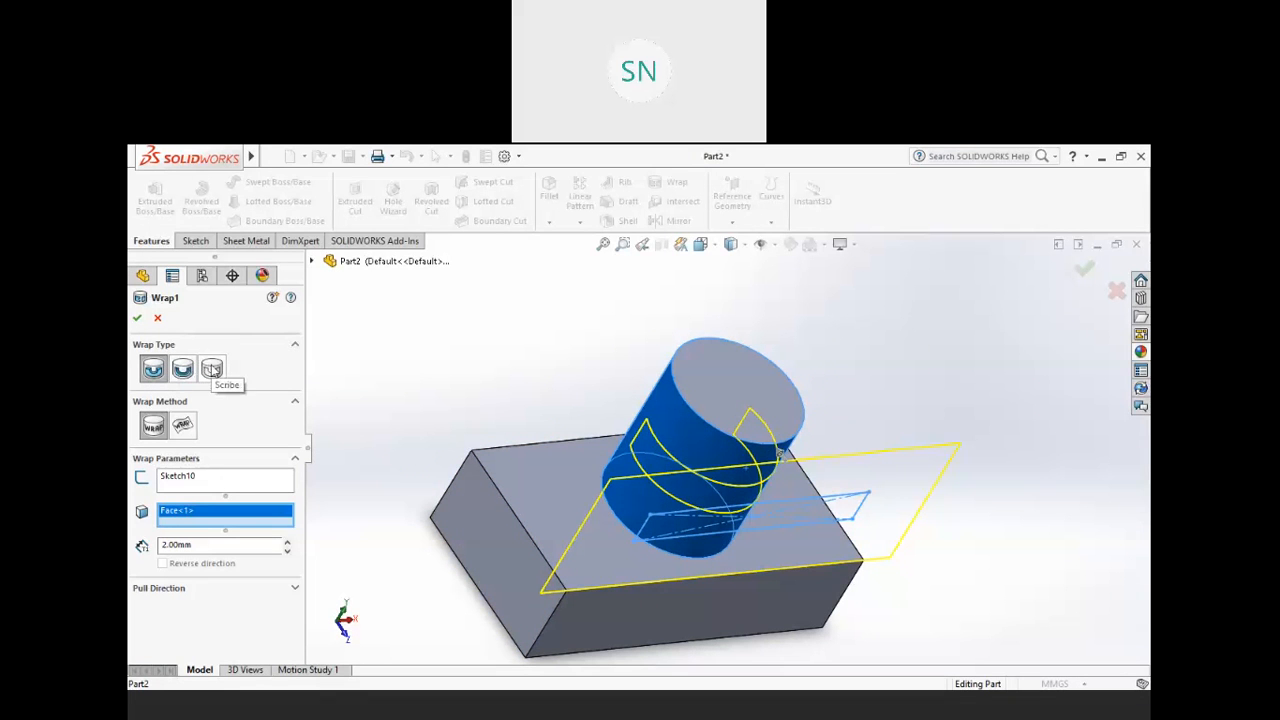
{"action": "left_click", "coordinate": [212, 370]}
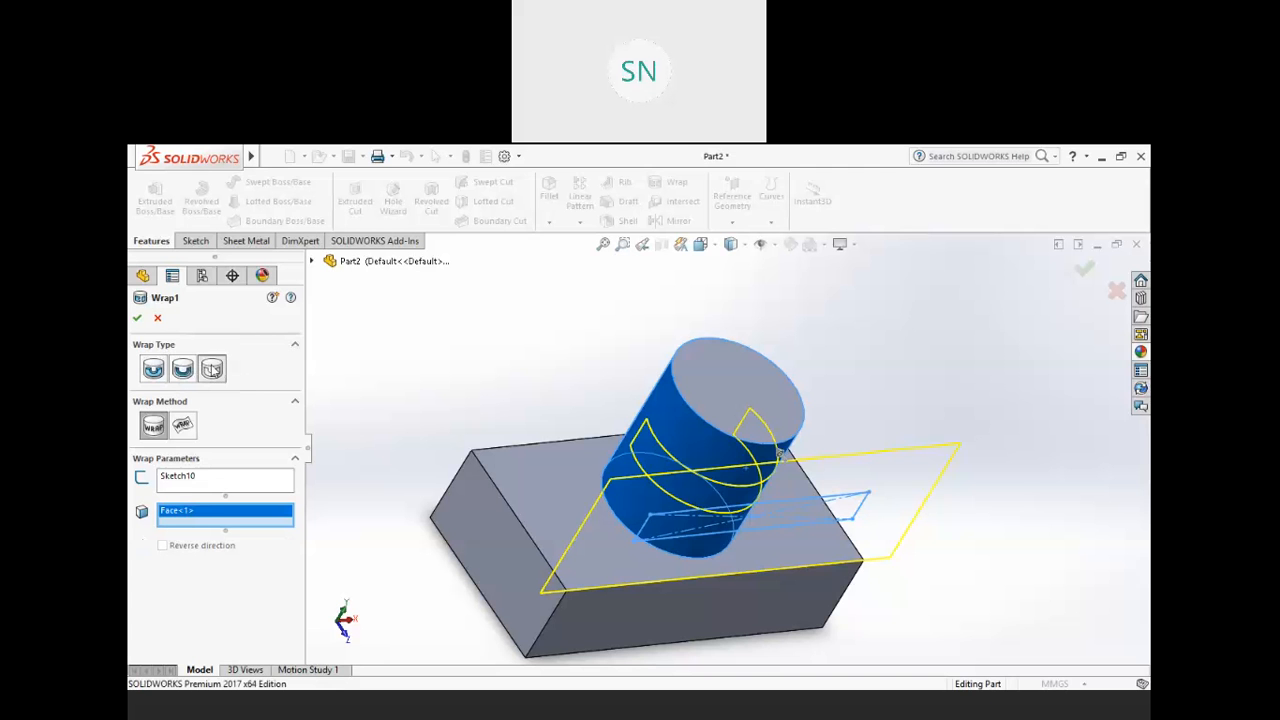
{"action": "left_click", "coordinate": [143, 320]}
- Examine how the scribed rectangle divides the cylinder's curved surface by selecting the faces inside and outside its outline
{"action": "middle_click_drag", "start_coordinate": [722, 472], "coordinate": [708, 425]}
{"action": "scroll", "coordinate": [708, 425], "scroll_direction": "down", "scroll_amount": 3}
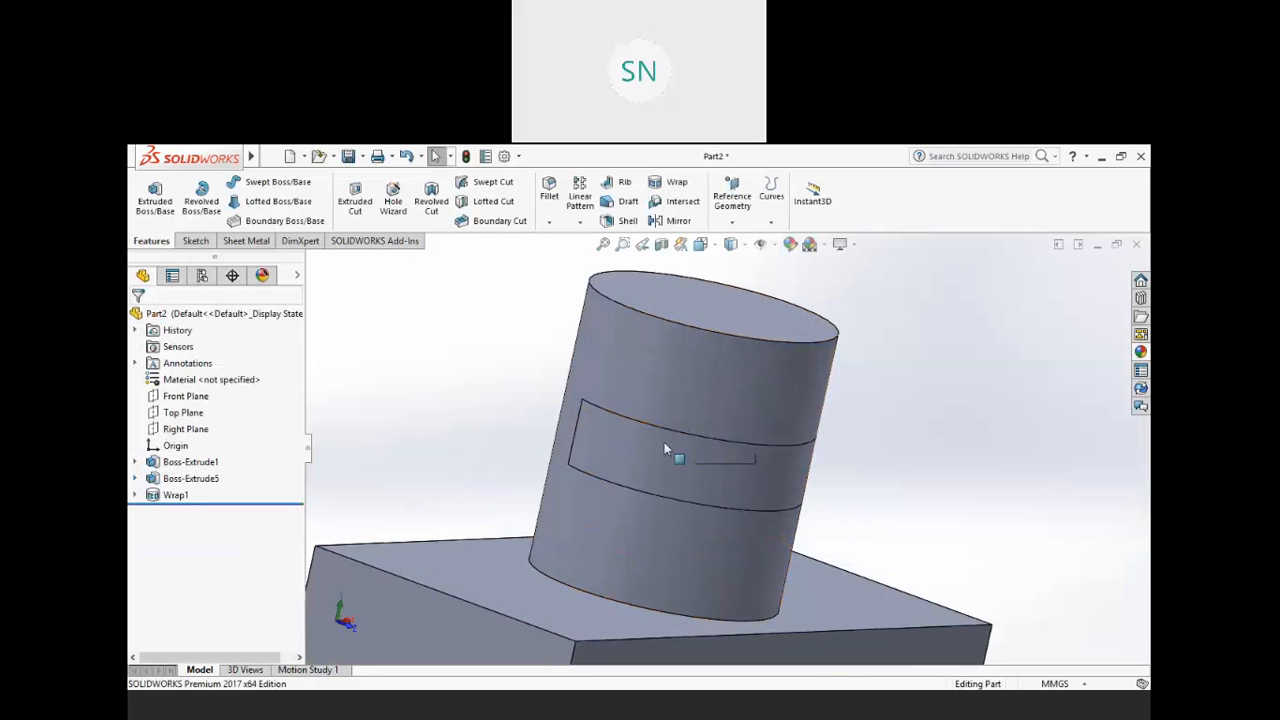
{"action": "left_click", "coordinate": [638, 451]}
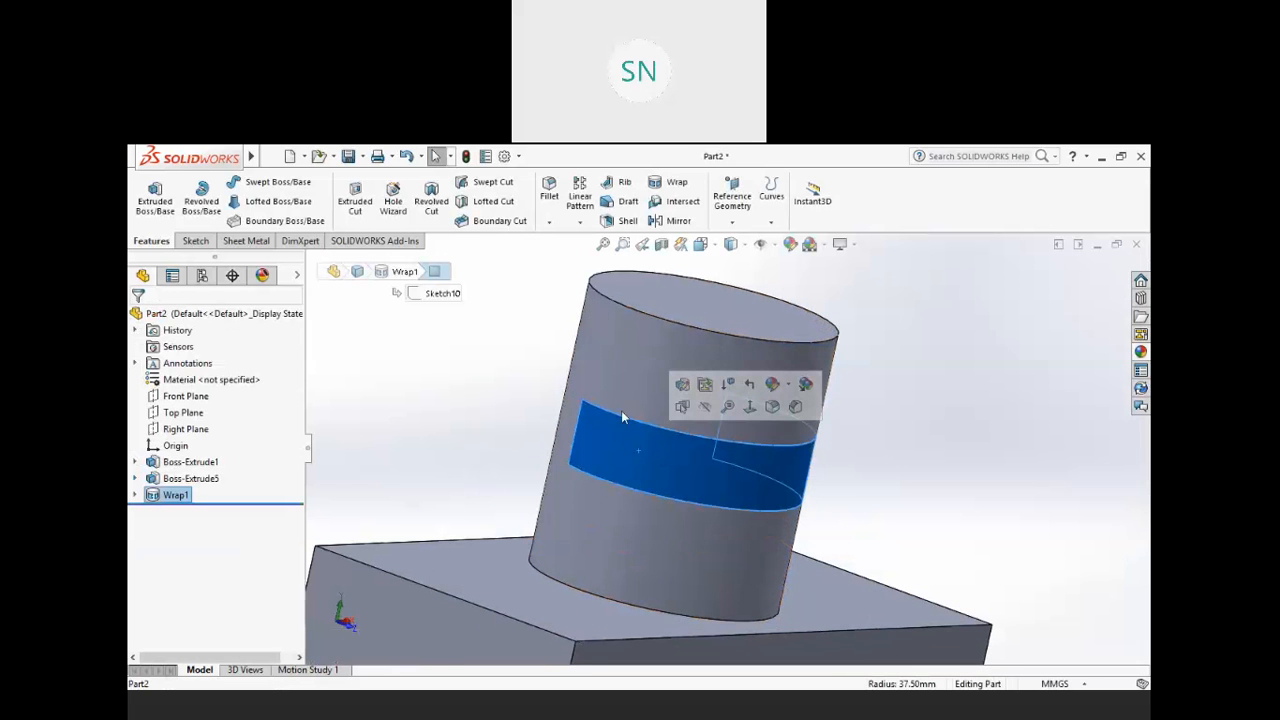
{"action": "left_click", "coordinate": [616, 367]}
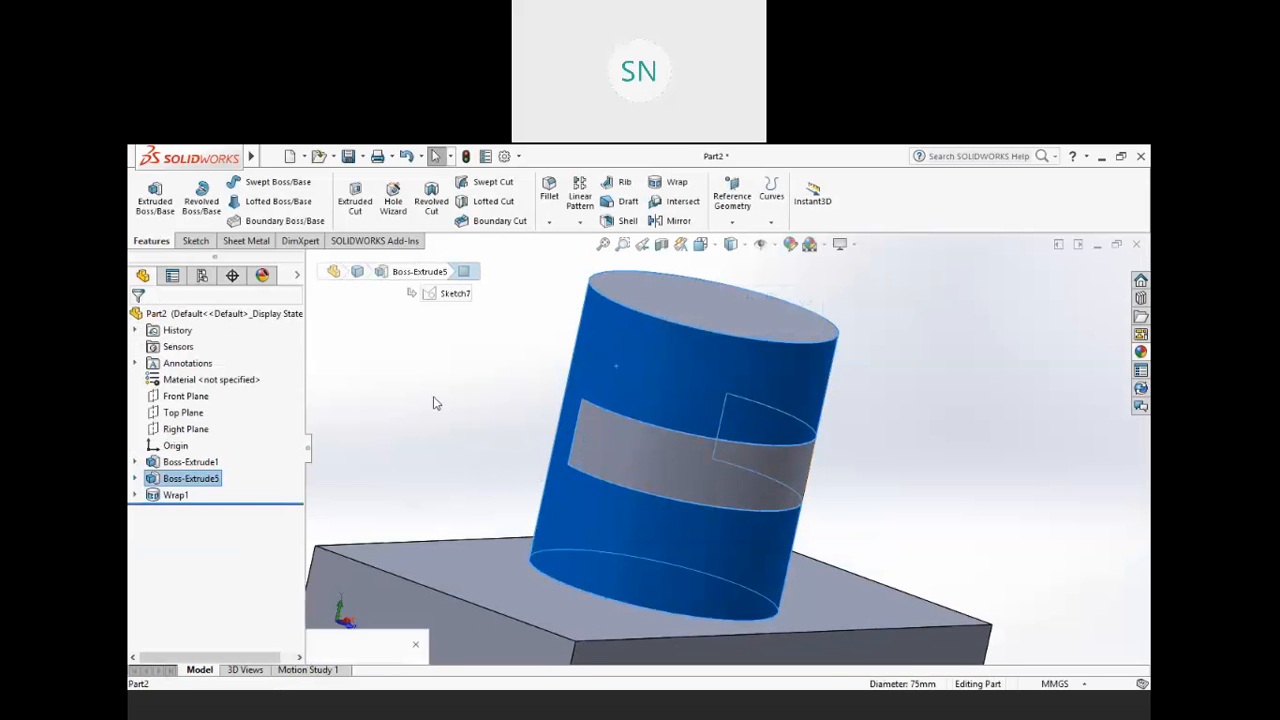
{"action": "left_click", "coordinate": [434, 399]}
{"action": "left_click", "coordinate": [606, 464]}
{"action": "left_click", "coordinate": [594, 521]}
{"action": "left_click", "coordinate": [455, 425]}
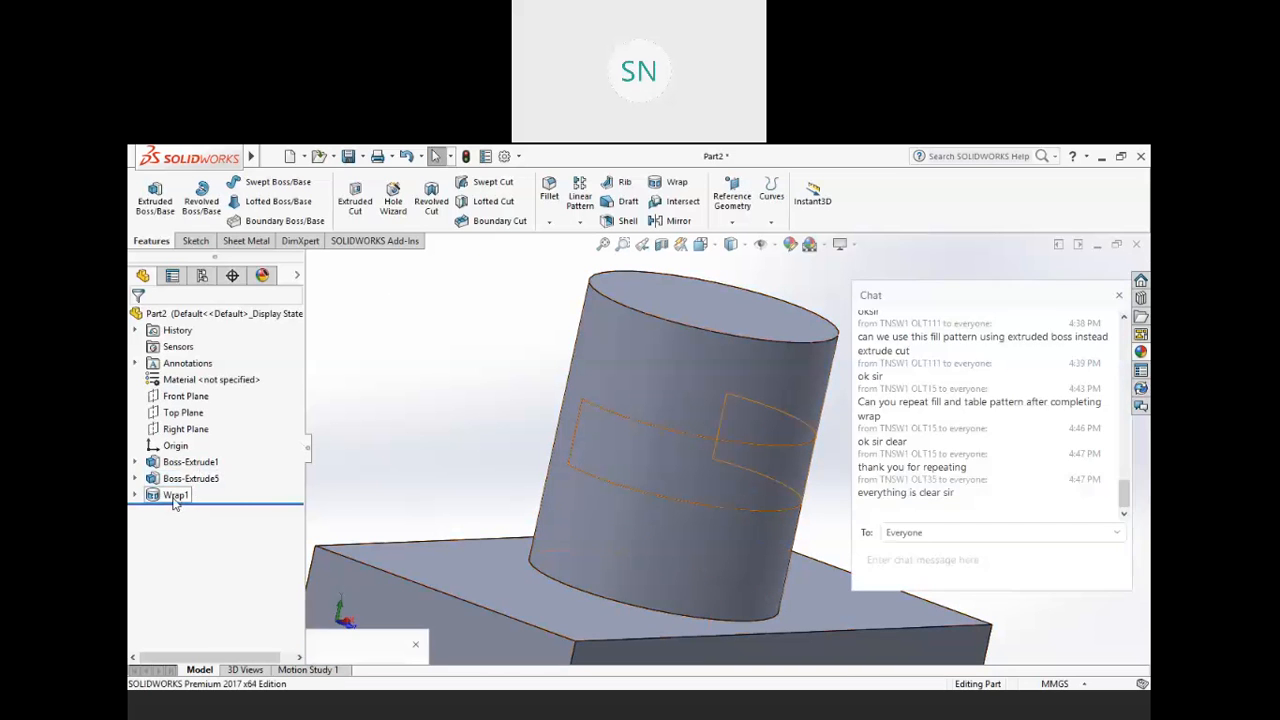
- Edit the existing wrap feature, changing its type to Emboss with a 2 mm thickness
{"action": "right_click", "coordinate": [172, 497]}
{"action": "left_click", "coordinate": [186, 360]}
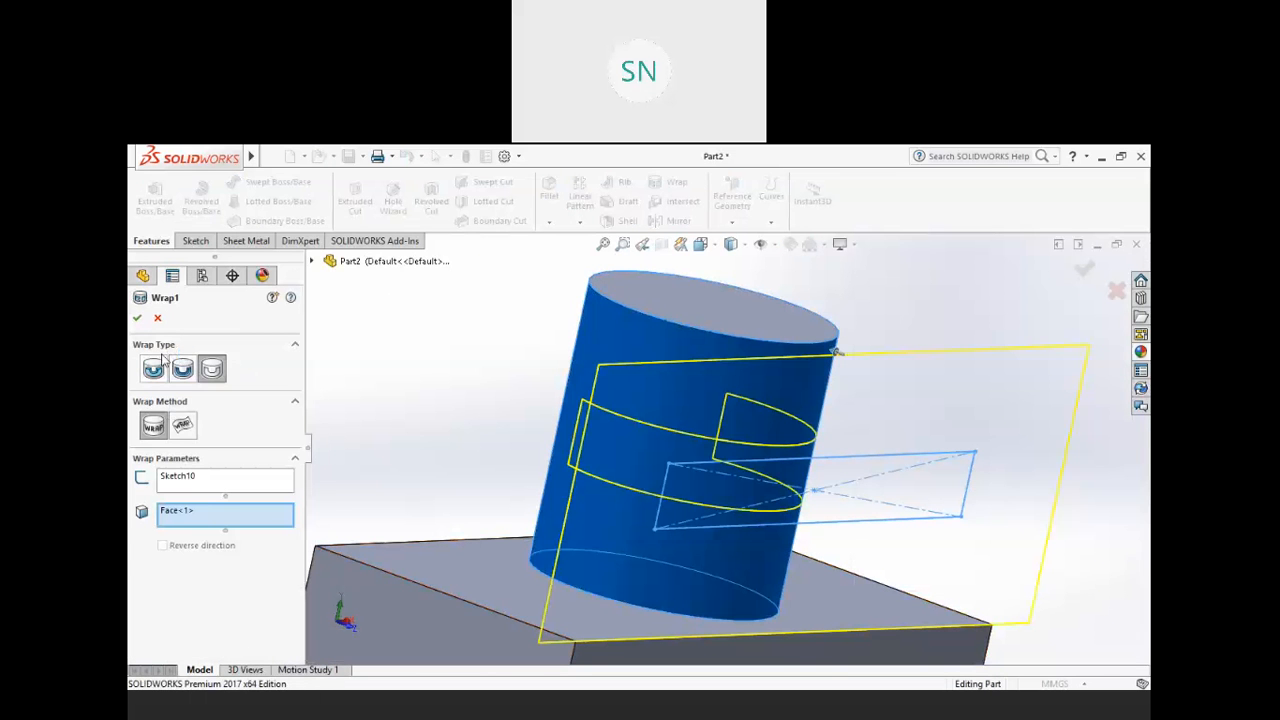
{"action": "left_click", "coordinate": [152, 370]}
{"action": "double_click", "coordinate": [231, 547]}
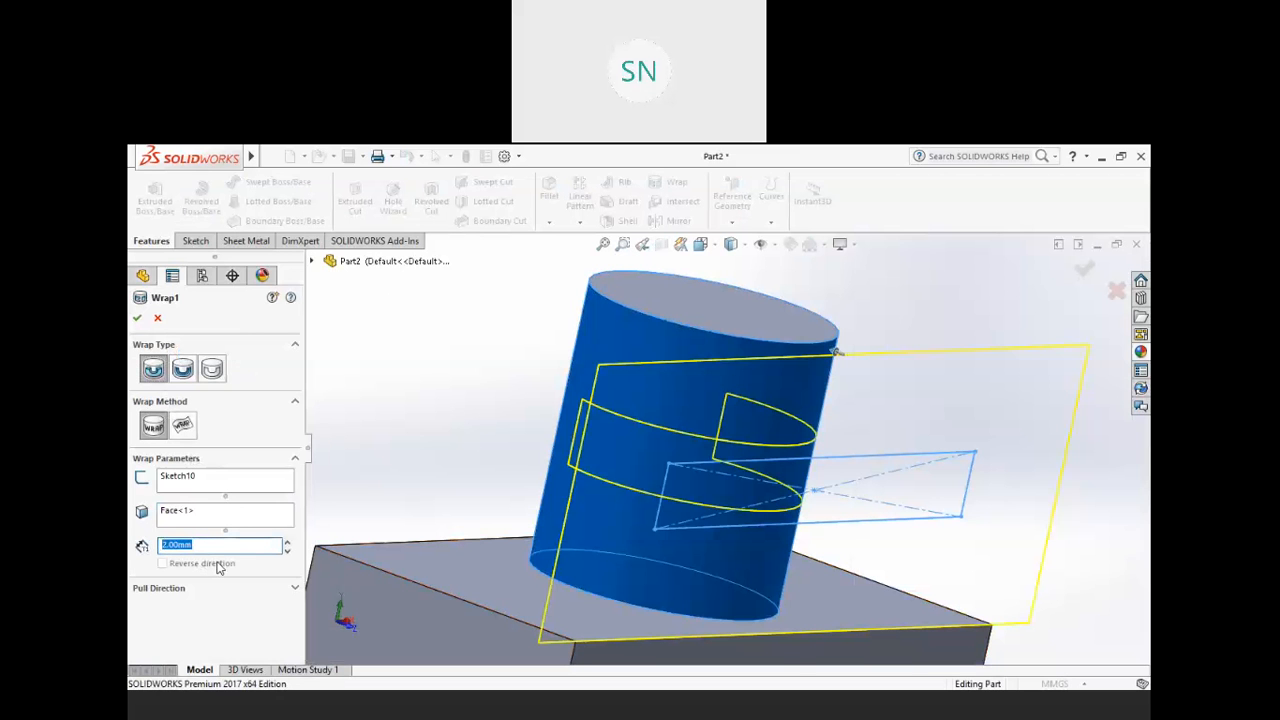
{"action": "left_click", "coordinate": [137, 317]}
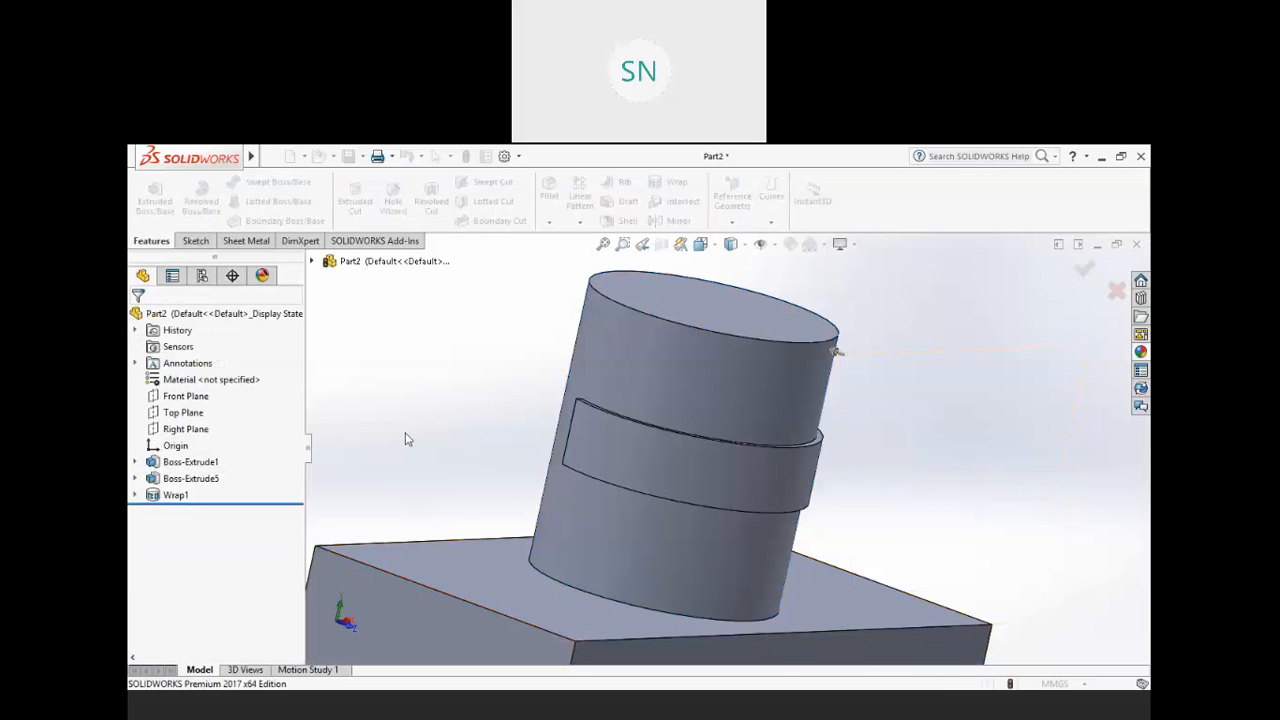
- Edit the existing wrap feature on the cylinder, changing its type from Emboss to Deboss with a 2 mm depth
{"action": "middle_click_drag", "start_coordinate": [697, 502], "coordinate": [671, 540]}
{"action": "scroll", "coordinate": [685, 397], "scroll_direction": "down", "scroll_amount": 4}
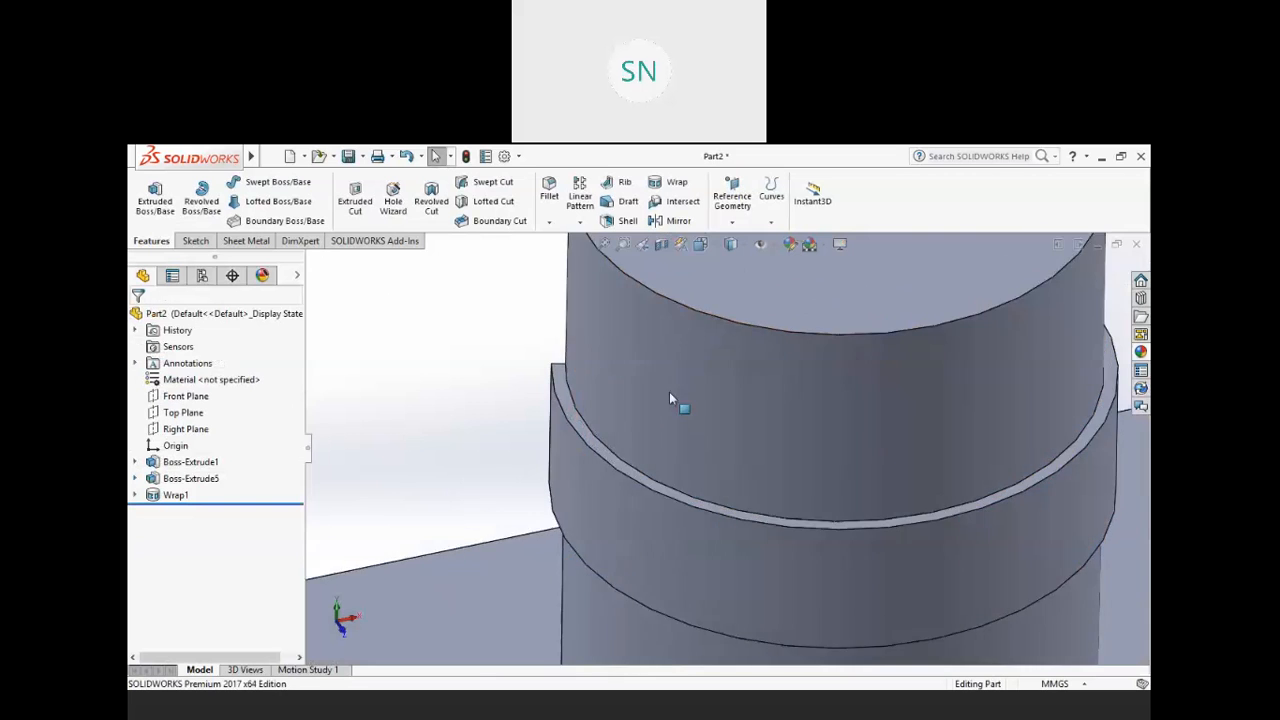
{"action": "middle_click_drag", "start_coordinate": [643, 434], "coordinate": [660, 530]}
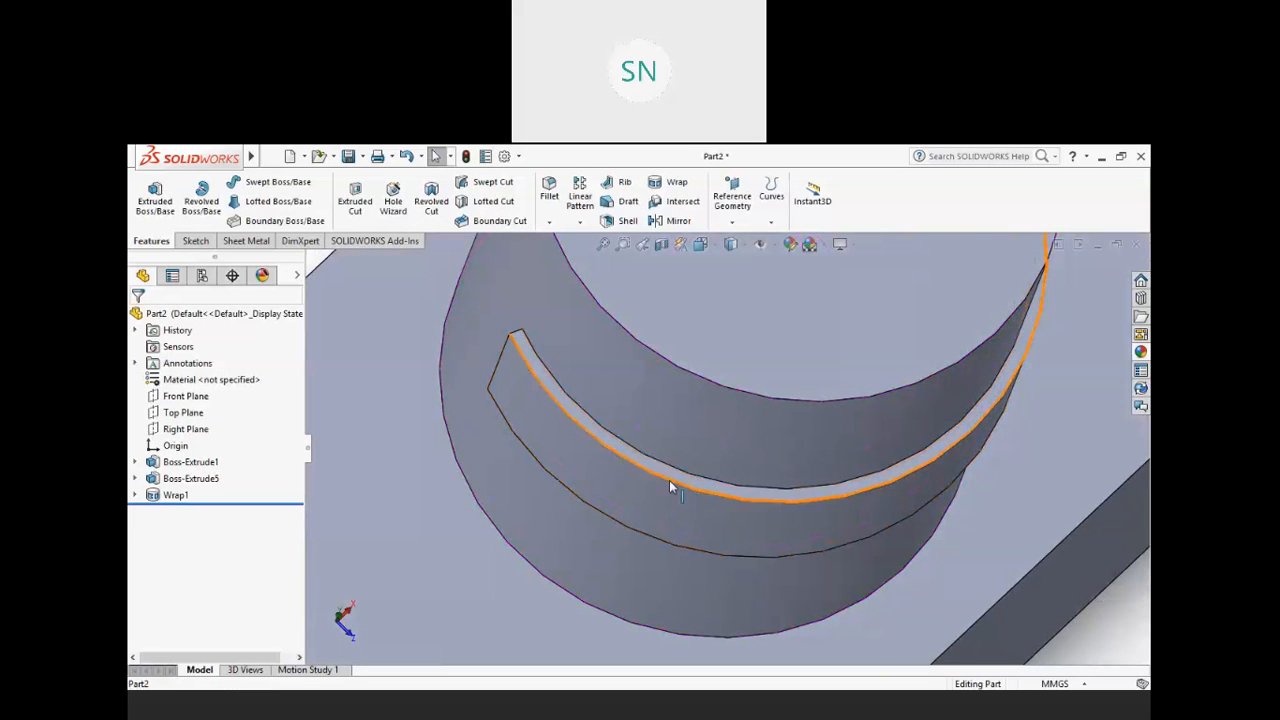
{"action": "scroll", "coordinate": [665, 480], "scroll_direction": "up", "scroll_amount": 6}
{"action": "middle_click_drag", "start_coordinate": [656, 473], "coordinate": [751, 395]}
{"action": "scroll", "coordinate": [751, 395], "scroll_direction": "down", "scroll_amount": 5}
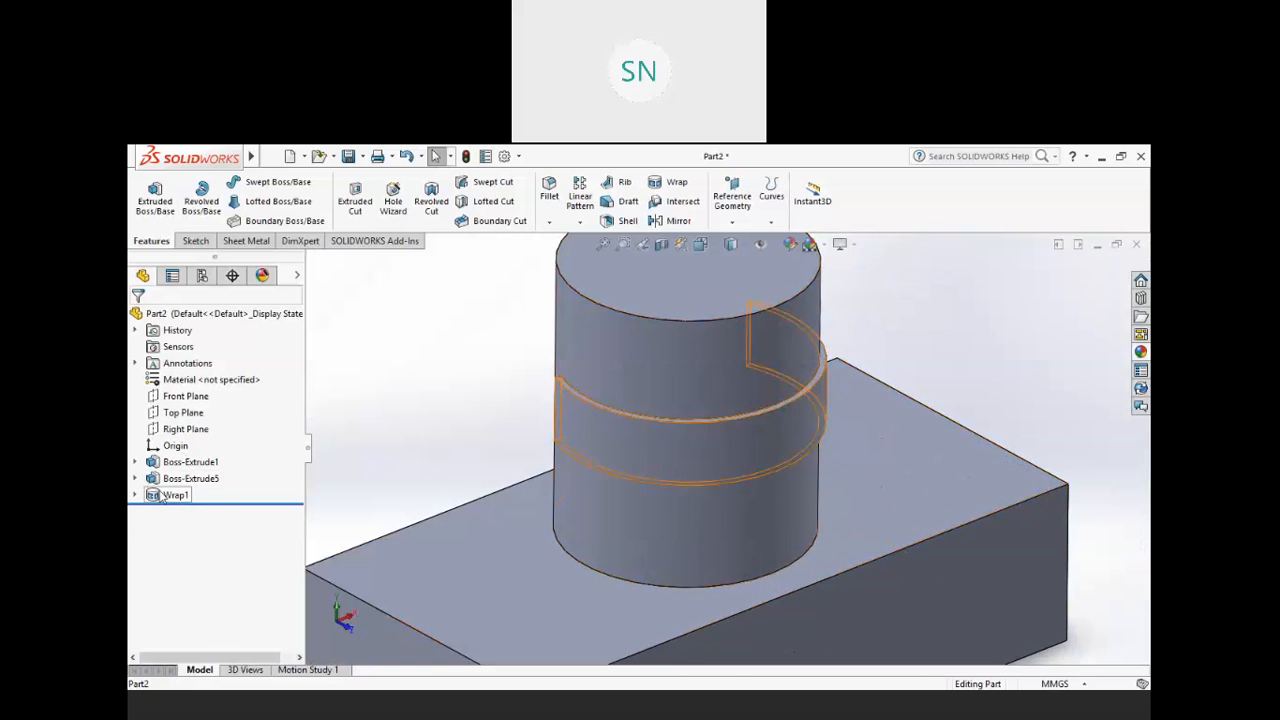
{"action": "right_click", "coordinate": [172, 495]}
{"action": "left_click", "coordinate": [185, 369]}
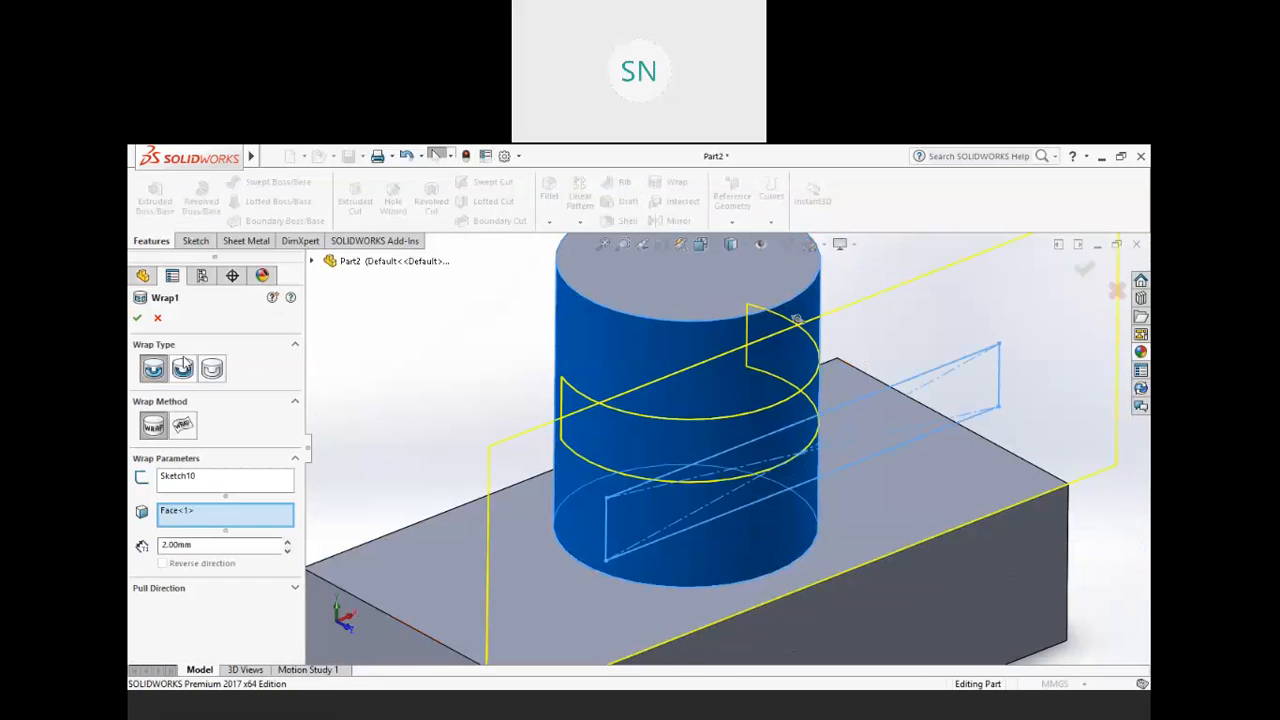
{"action": "left_click", "coordinate": [184, 370]}
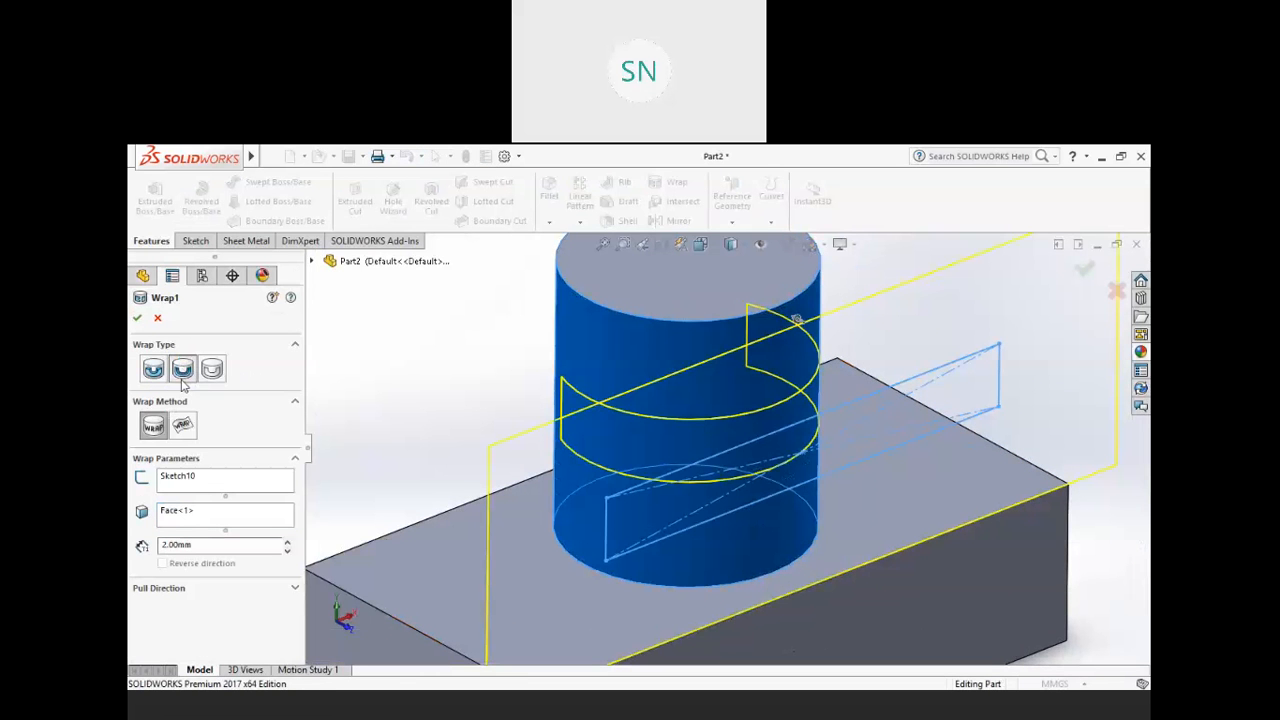
{"action": "double_click", "coordinate": [212, 541]}
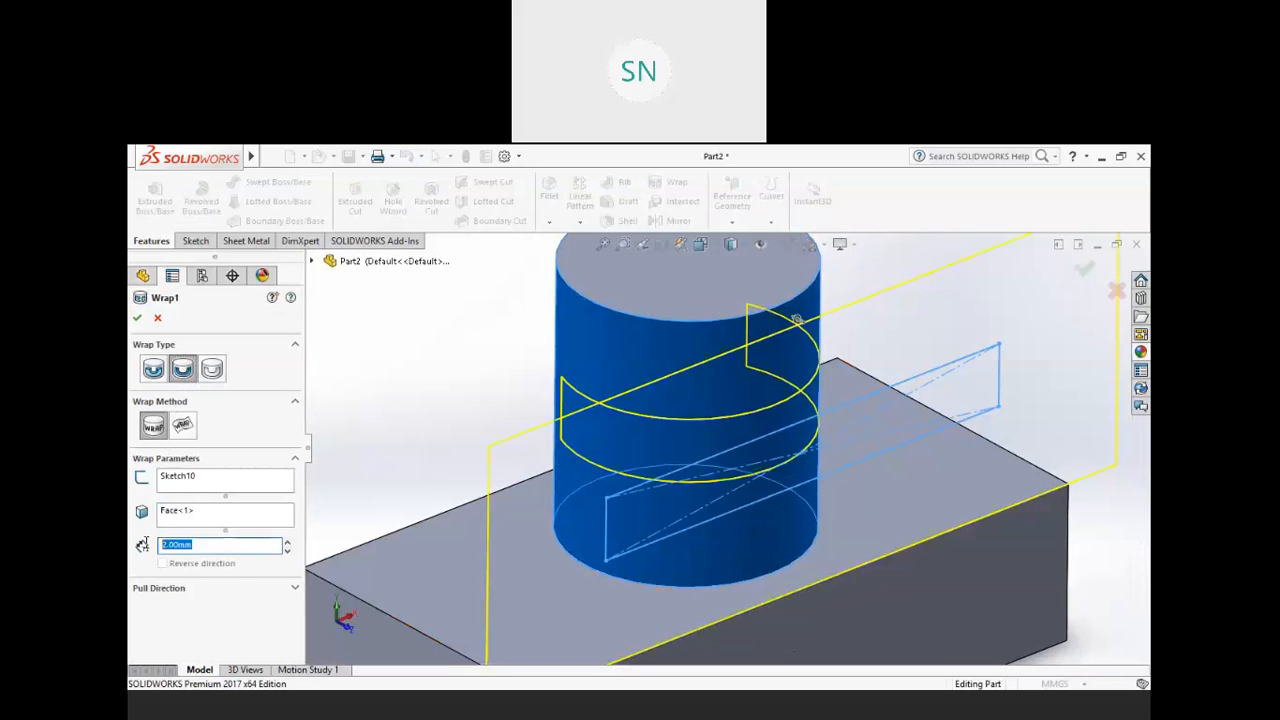
{"action": "left_click", "coordinate": [137, 318]}
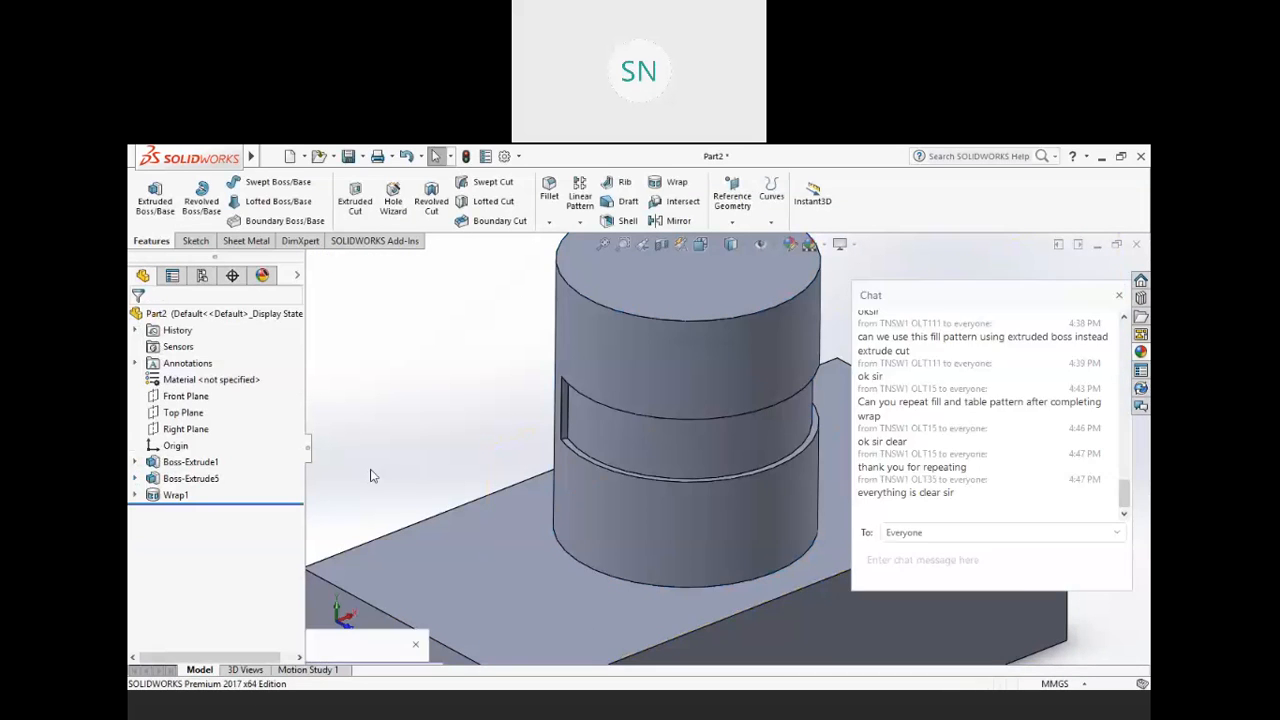
- Start a new sketch on the block's long front face and orient the view normal to it
{"action": "middle_click_drag", "start_coordinate": [628, 516], "coordinate": [617, 444]}
{"action": "scroll", "coordinate": [616, 438], "scroll_direction": "down", "scroll_amount": 3}
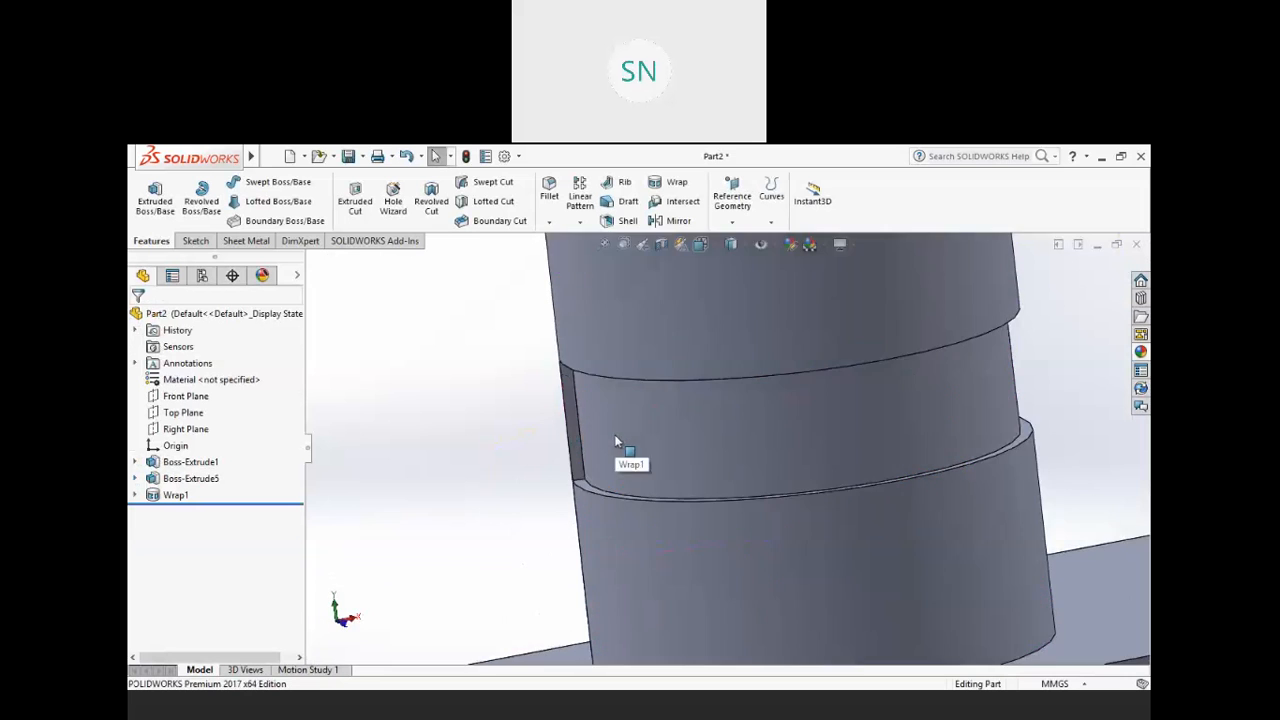
{"action": "scroll", "coordinate": [615, 437], "scroll_direction": "up", "scroll_amount": 7}
{"action": "scroll", "coordinate": [616, 440], "scroll_direction": "down", "scroll_amount": 4}
{"action": "middle_click_drag", "start_coordinate": [620, 455], "coordinate": [800, 491]}
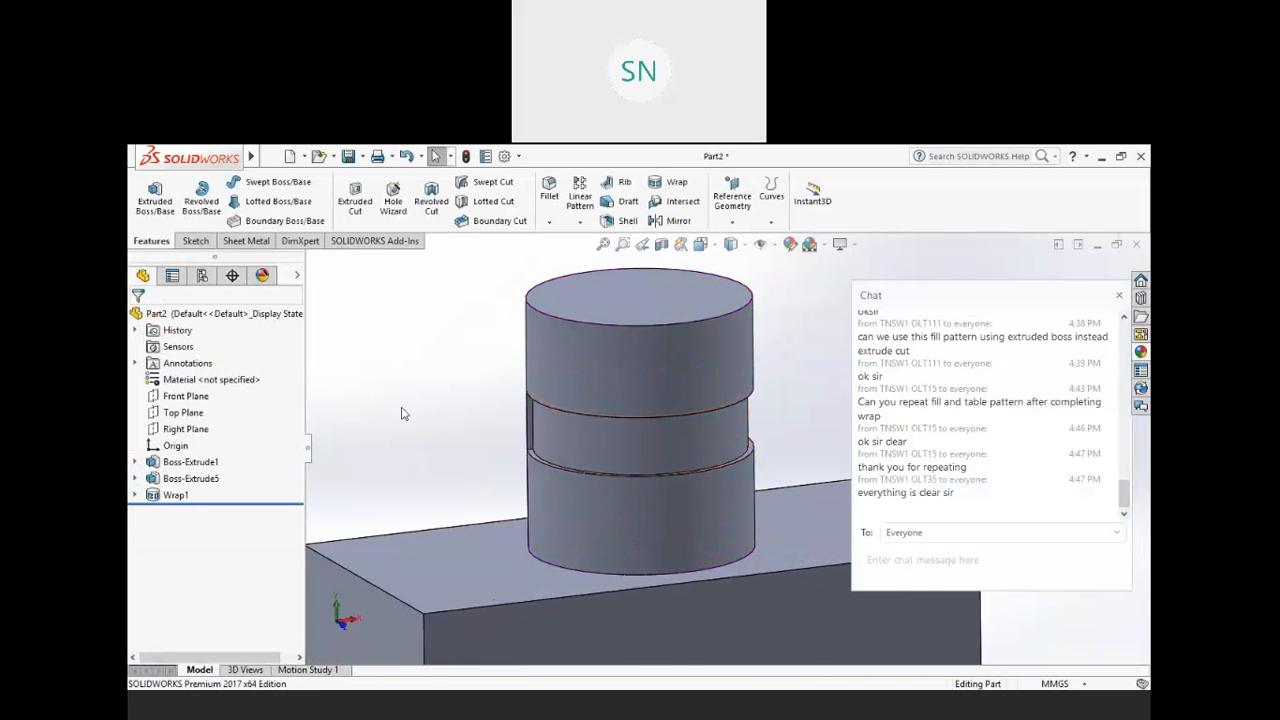
{"action": "left_click", "coordinate": [196, 242]}
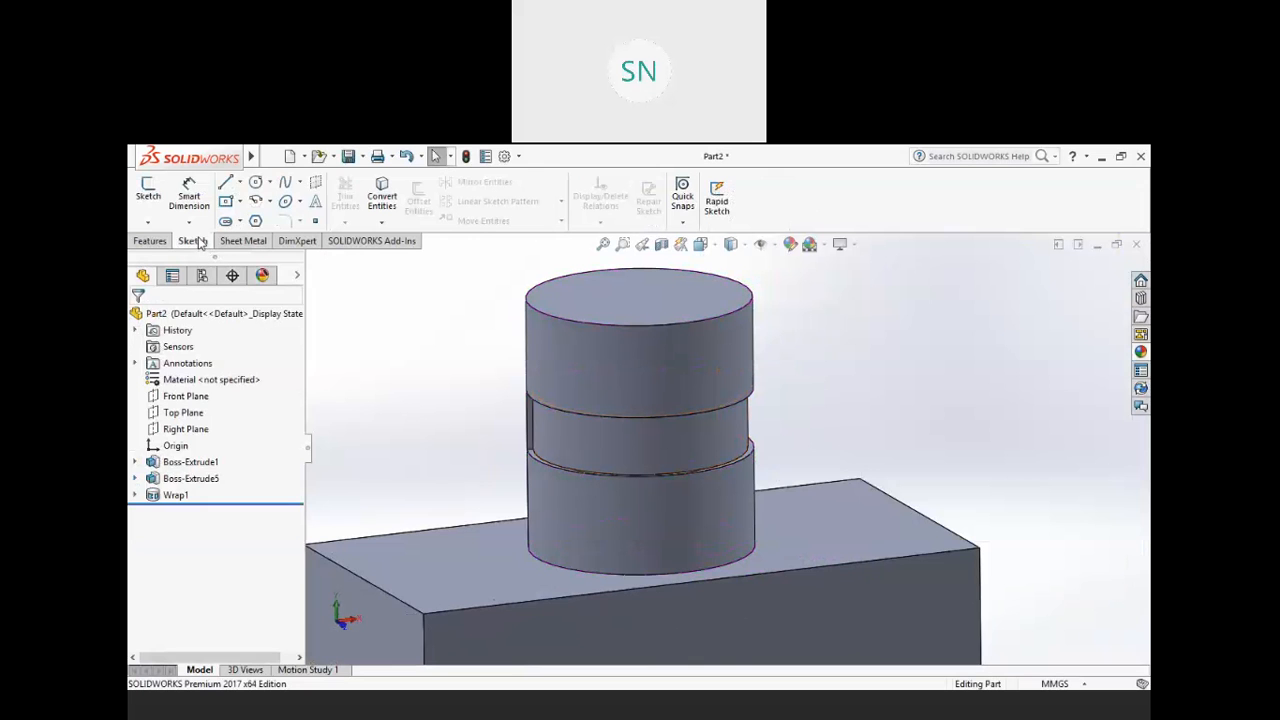
{"action": "left_click", "coordinate": [148, 192]}
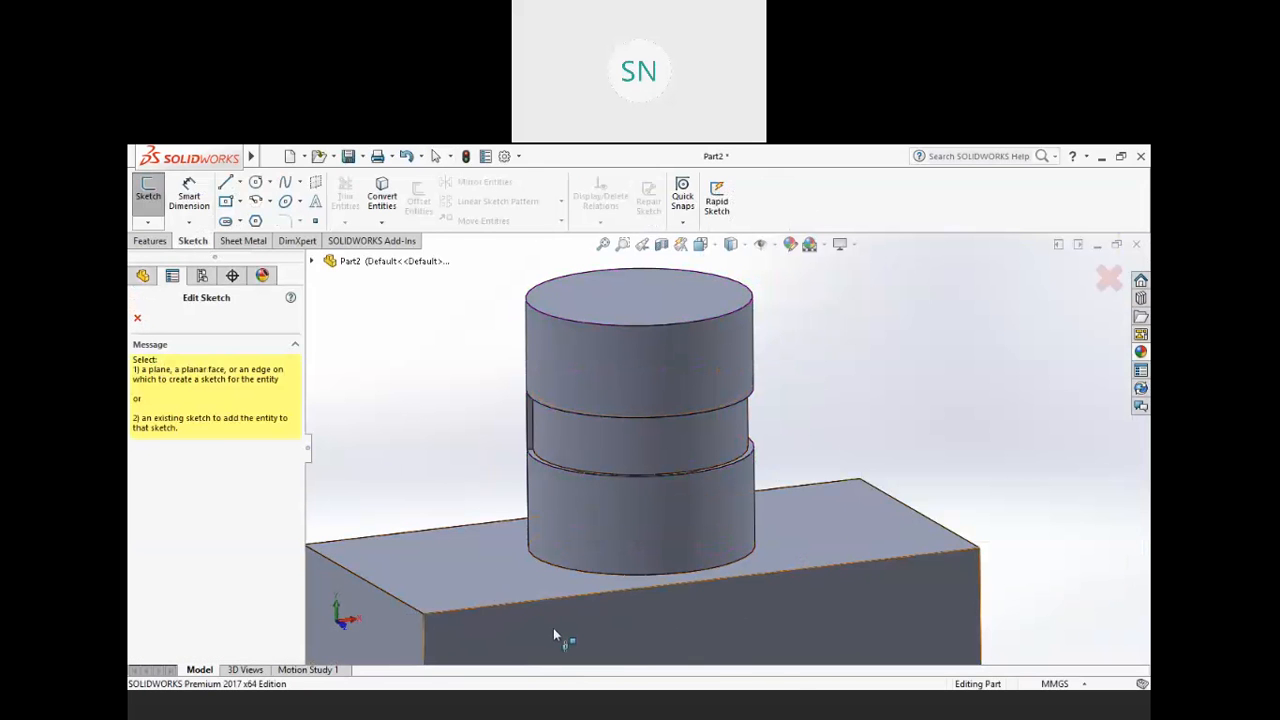
{"action": "left_click", "coordinate": [554, 634]}
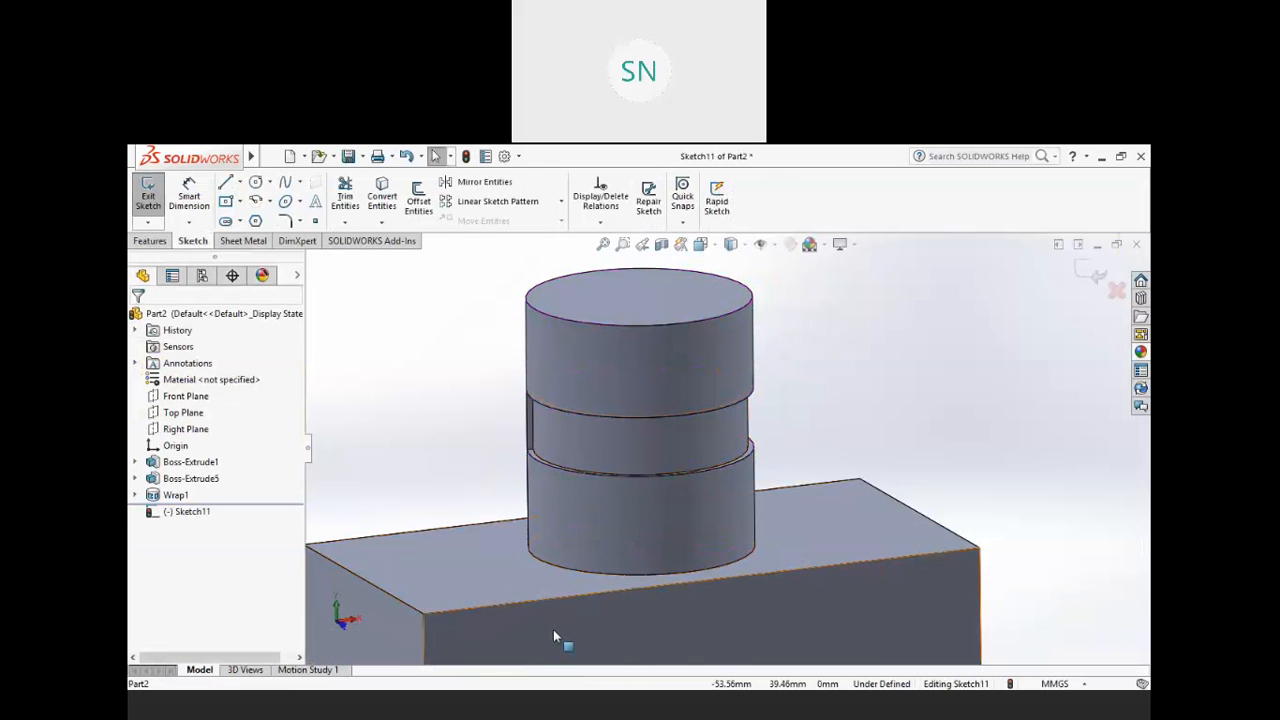
{"action": "key", "text": "ctrl+8"}
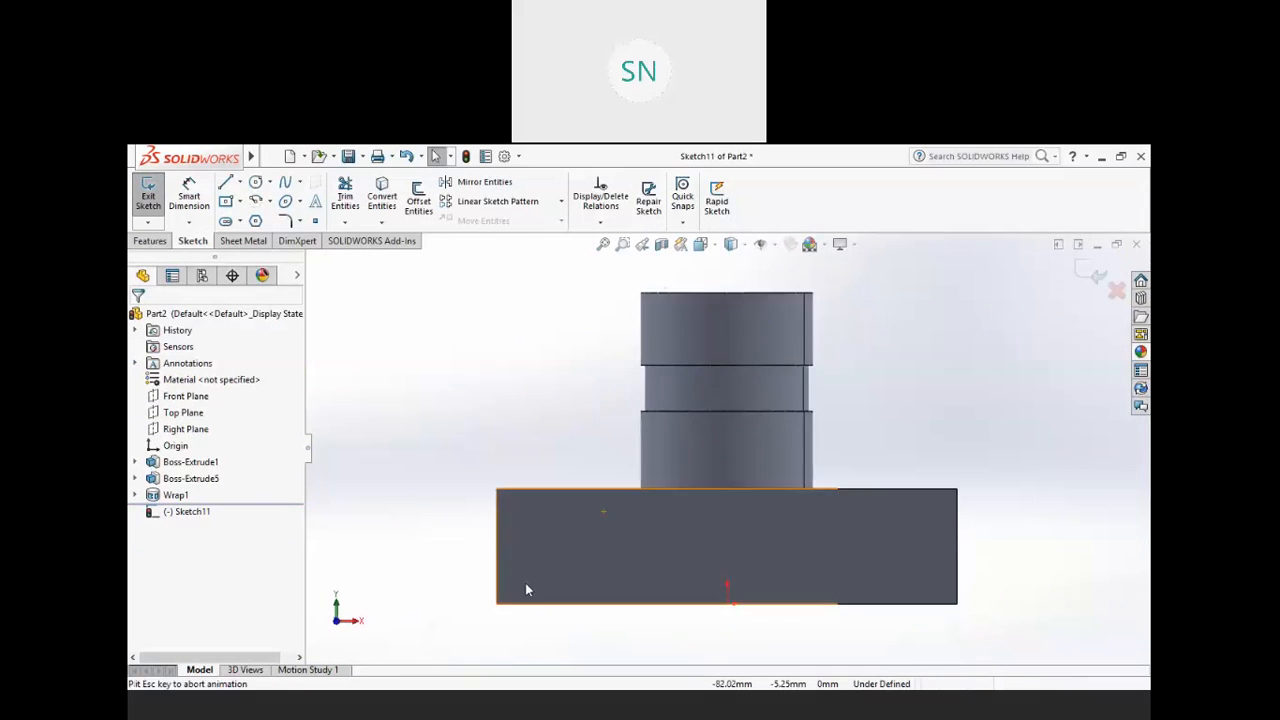
{"action": "scroll", "coordinate": [849, 402], "scroll_direction": "down", "scroll_amount": 3}
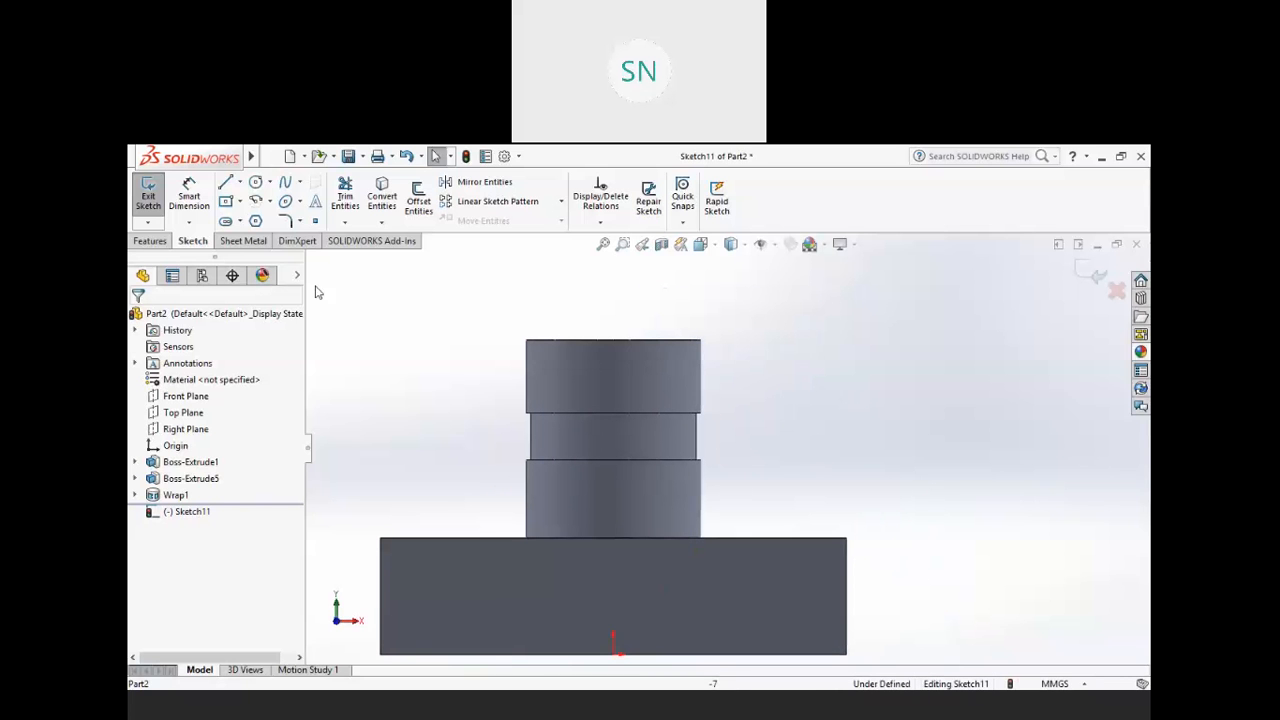
- Add the sketch text "SAI CAD CENTRE" without assigning it to a curve
{"action": "left_click", "coordinate": [315, 202]}
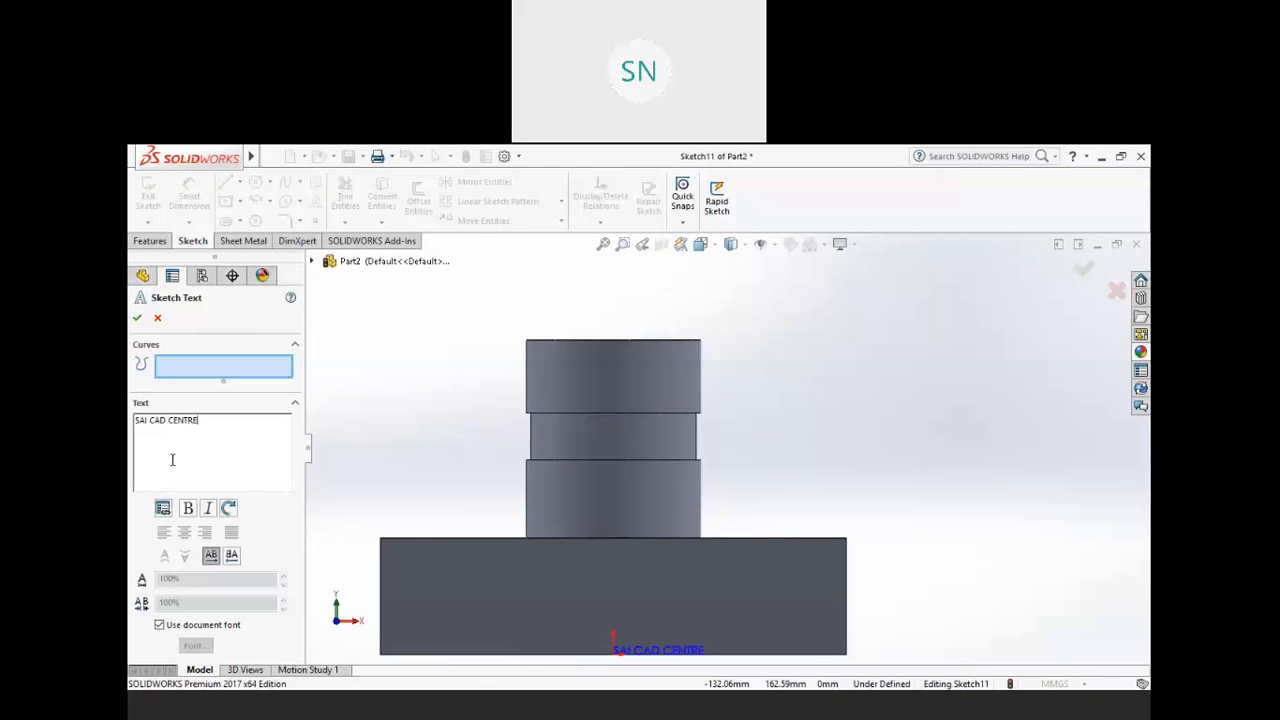
{"action": "scroll", "coordinate": [732, 416], "scroll_direction": "up", "scroll_amount": 1}
{"action": "scroll", "coordinate": [746, 554], "scroll_direction": "down", "scroll_amount": 3}
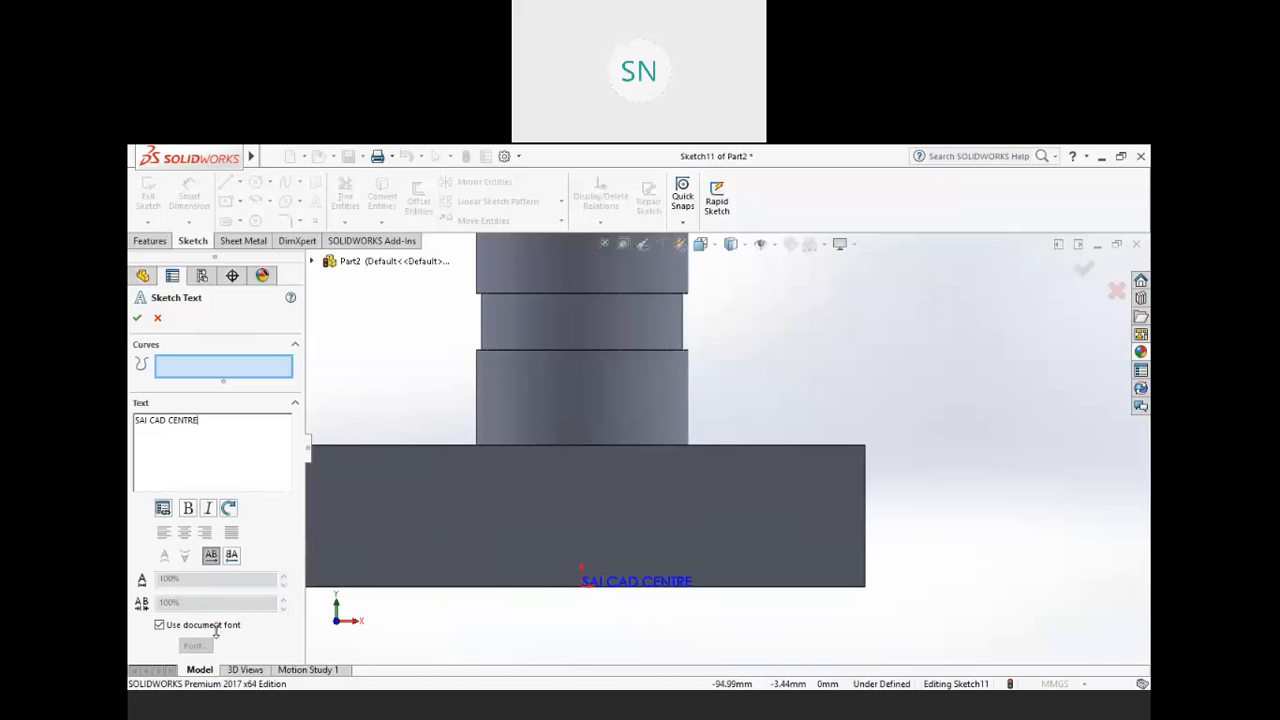
- Override the document font, format the sketch text as Century Gothic Bold with a 10 mm height, and accept it
{"action": "left_click", "coordinate": [159, 625]}
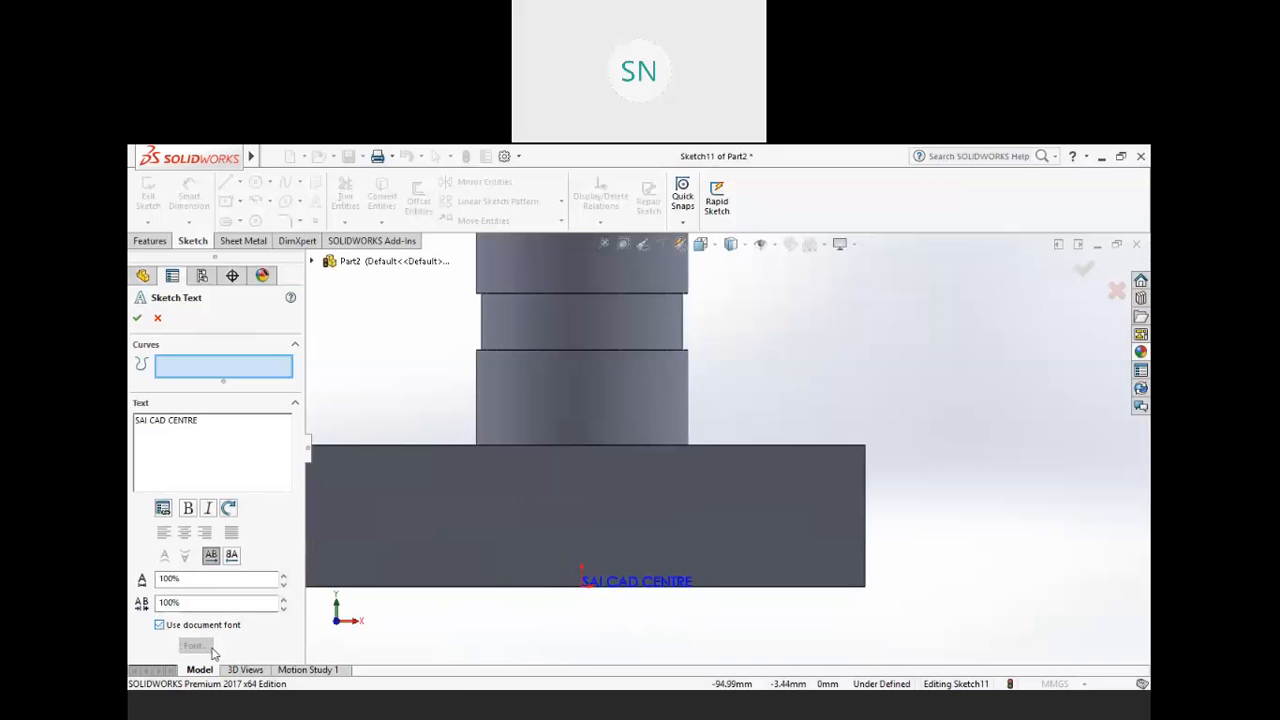
{"action": "left_click", "coordinate": [194, 646]}
{"action": "double_click", "coordinate": [728, 355]}
{"action": "type", "text": "10"}
{"action": "key", "text": "Return"}
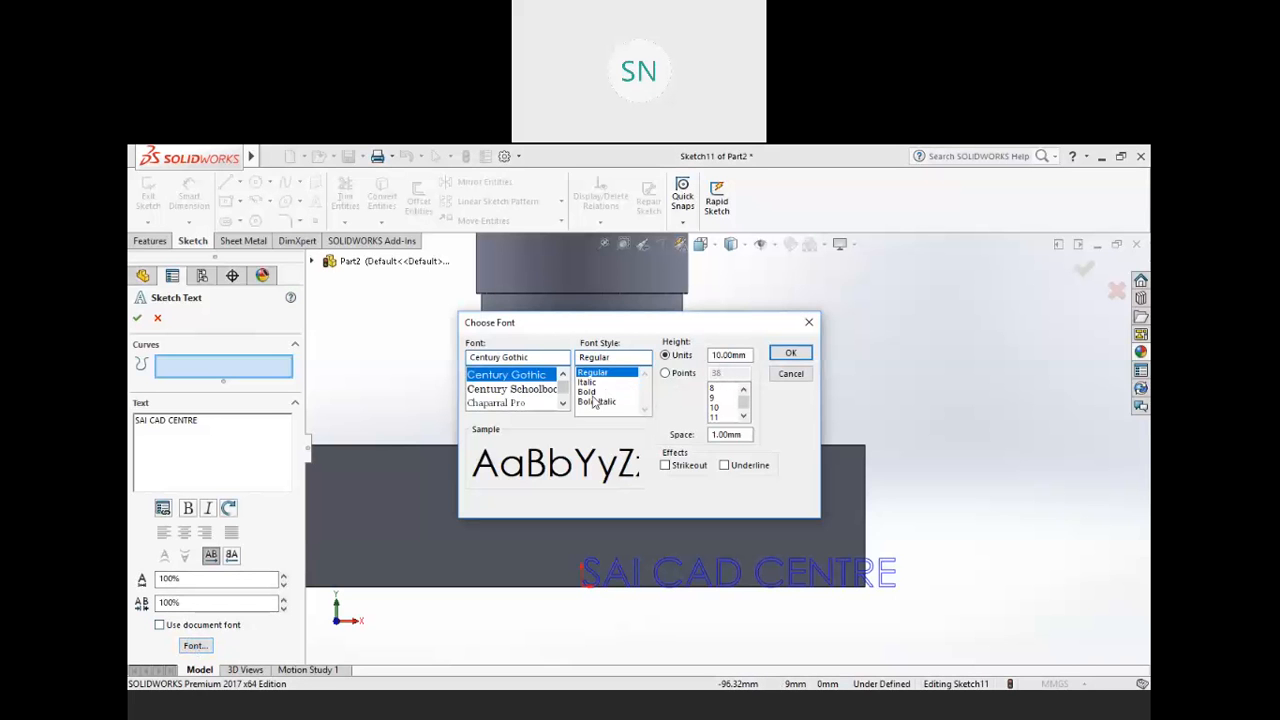
{"action": "left_click", "coordinate": [587, 391]}
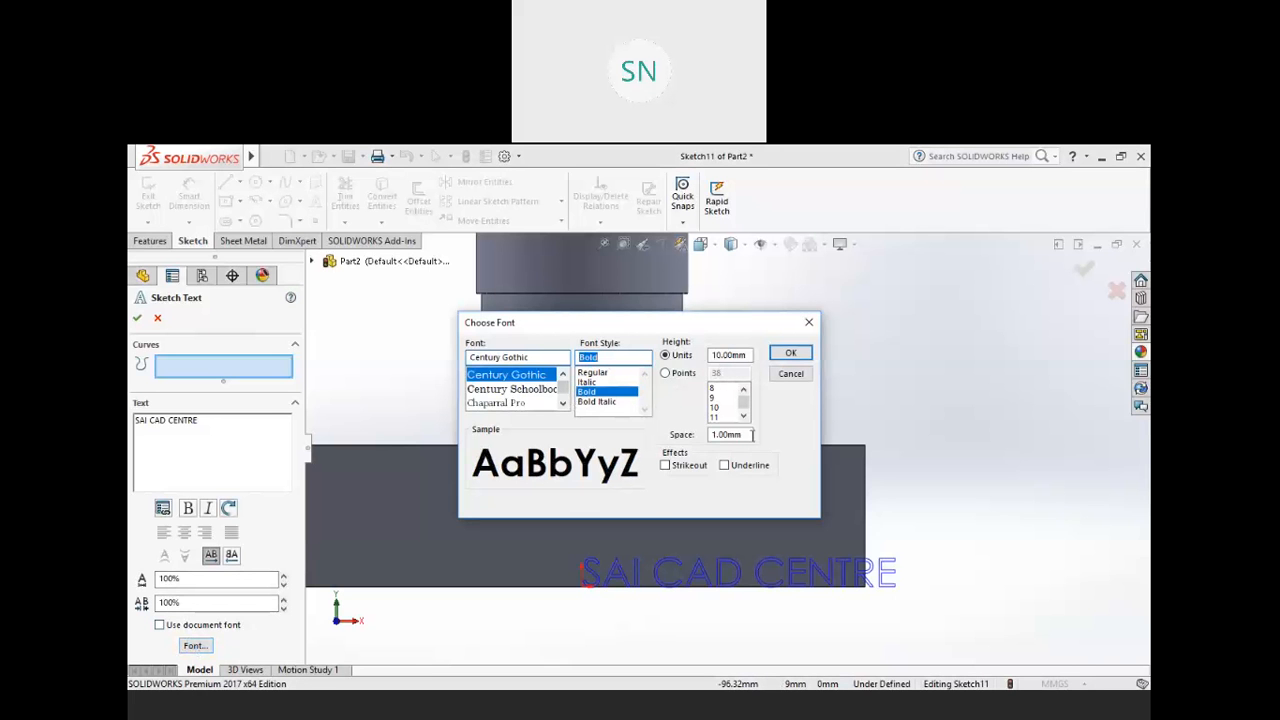
{"action": "left_click", "coordinate": [788, 352]}
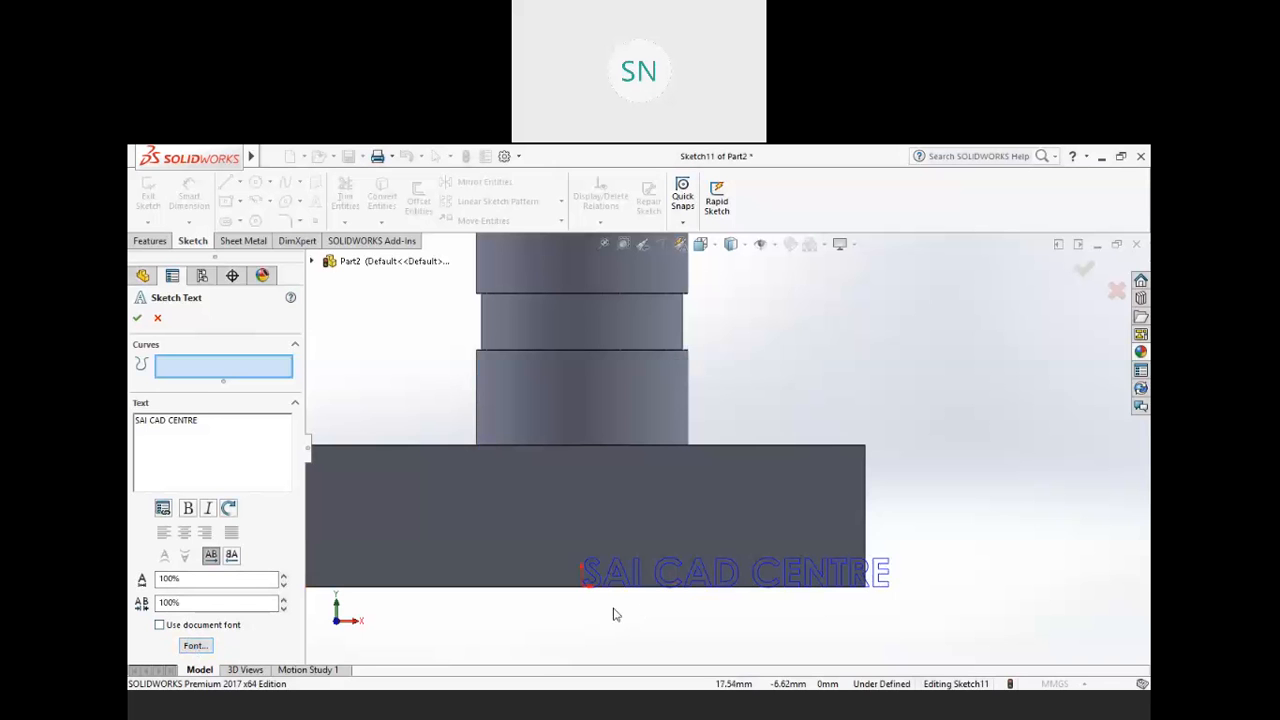
{"action": "left_click", "coordinate": [137, 318]}
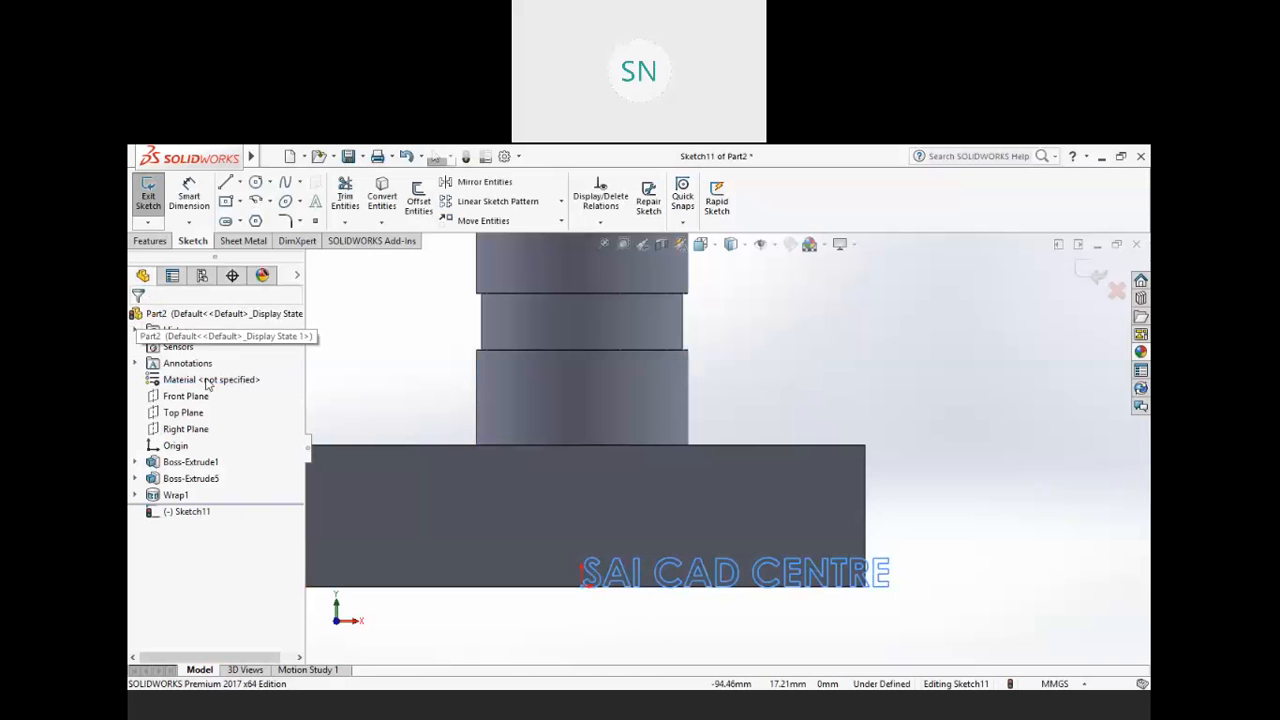
- Move the text across the cylinder's debossed band, anchored at about X -54.7, Y 87.5 mm, and exit the sketch
{"action": "left_click_drag", "start_coordinate": [584, 587], "coordinate": [510, 407]}
{"action": "left_click_drag", "start_coordinate": [437, 379], "coordinate": [428, 350]}
{"action": "scroll", "coordinate": [654, 379], "scroll_direction": "up", "scroll_amount": 2}
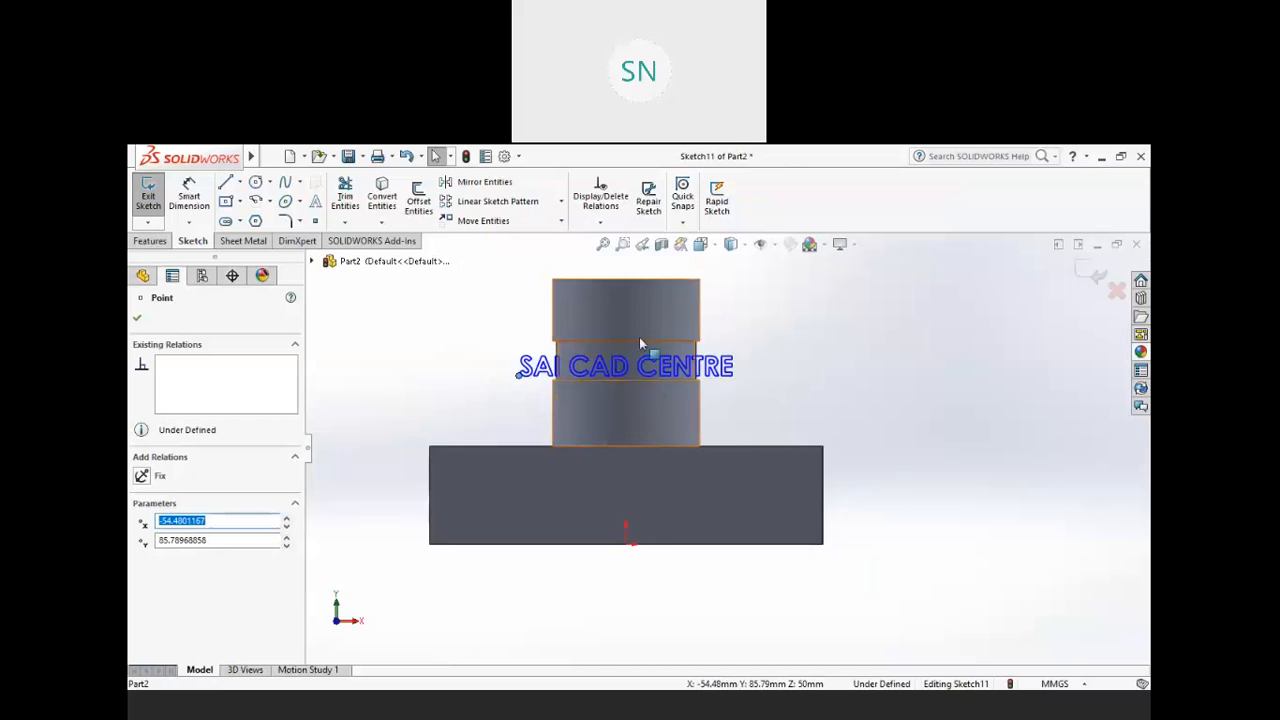
{"action": "scroll", "coordinate": [654, 379], "scroll_direction": "down", "scroll_amount": 5}
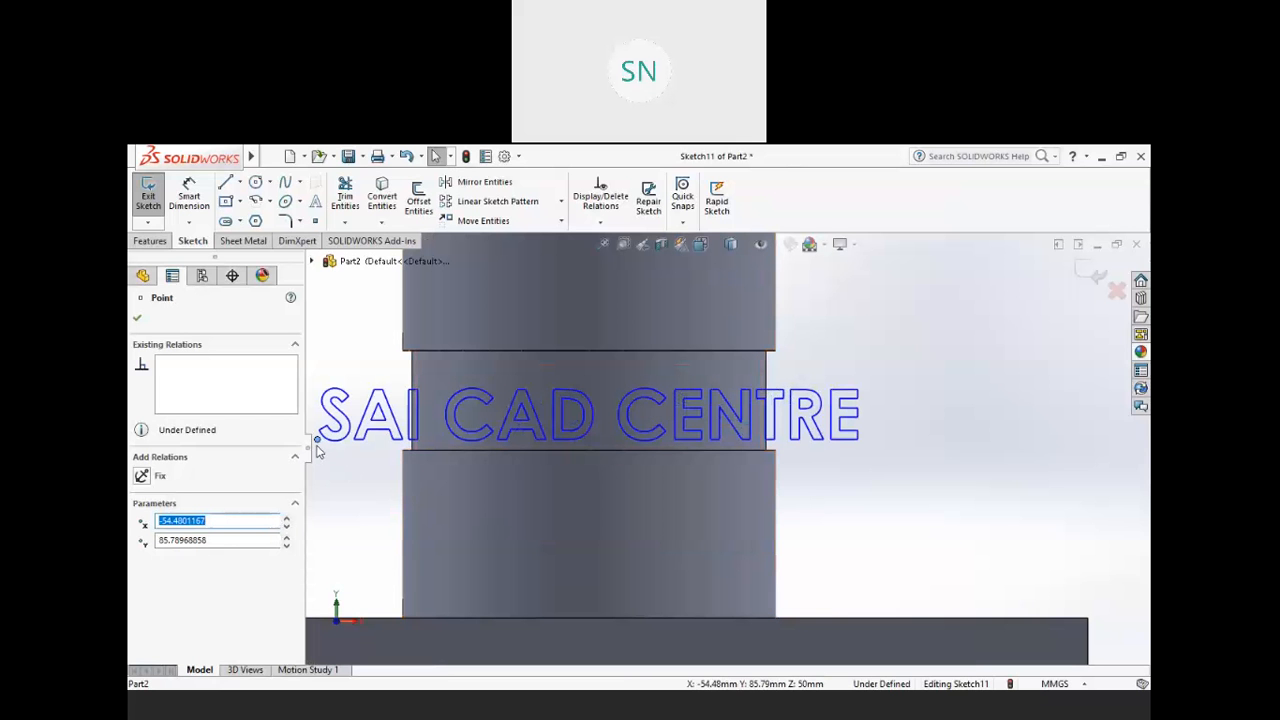
{"action": "mouse_move", "coordinate": [318, 447]}
{"action": "left_mouse_down"}
{"action": "mouse_move", "coordinate": [345, 448]}
{"action": "mouse_move", "coordinate": [332, 444]}
{"action": "left_mouse_up"}
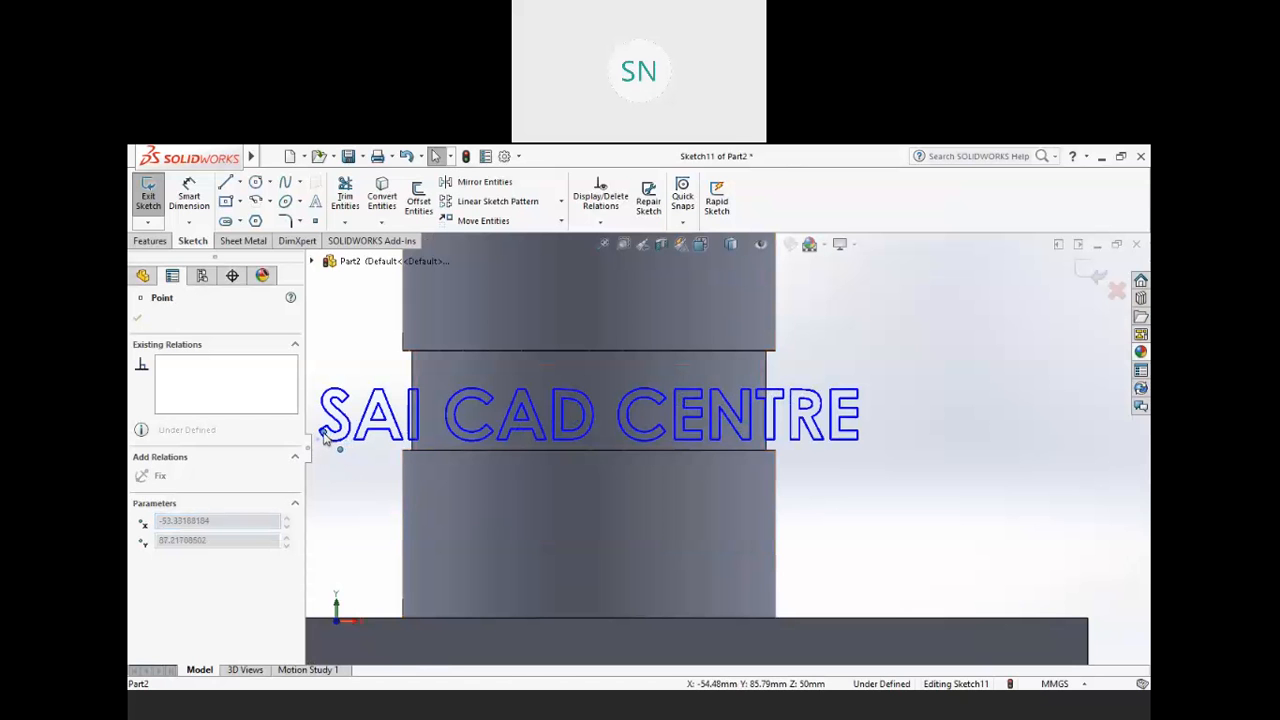
{"action": "left_click_drag", "start_coordinate": [322, 434], "coordinate": [323, 437]}
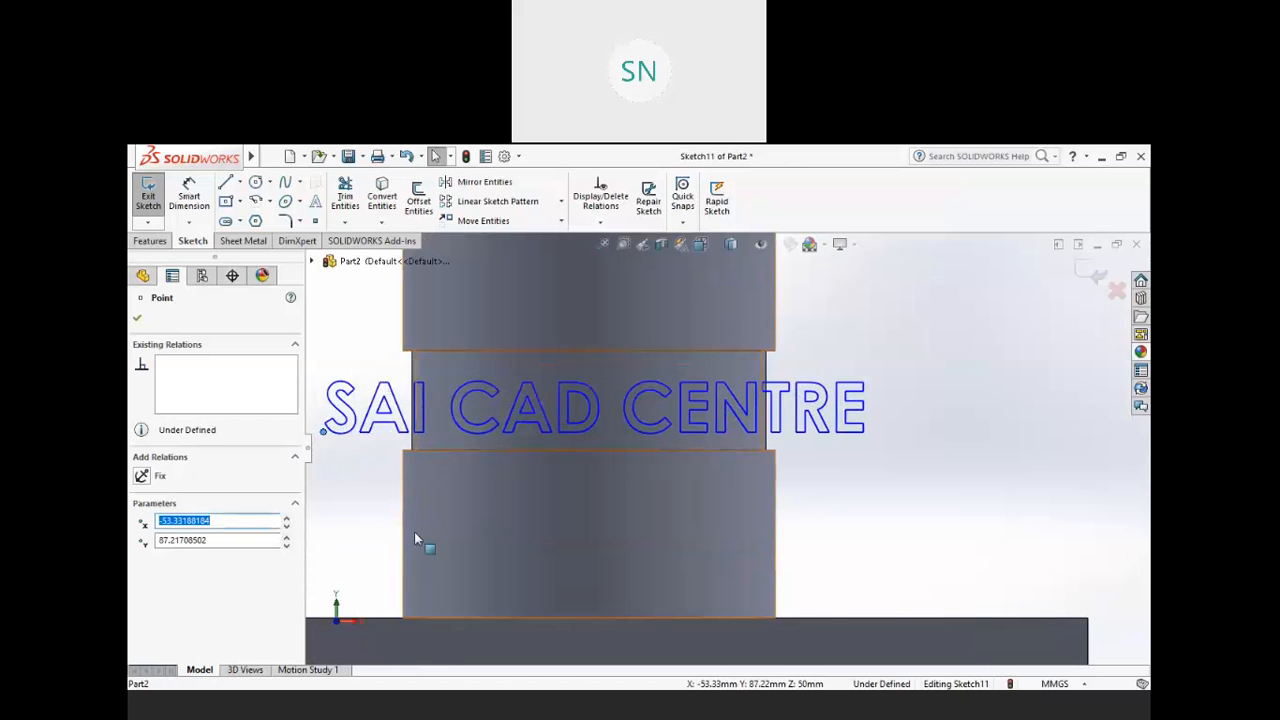
{"action": "scroll", "coordinate": [640, 460], "scroll_direction": "up", "scroll_amount": 3}
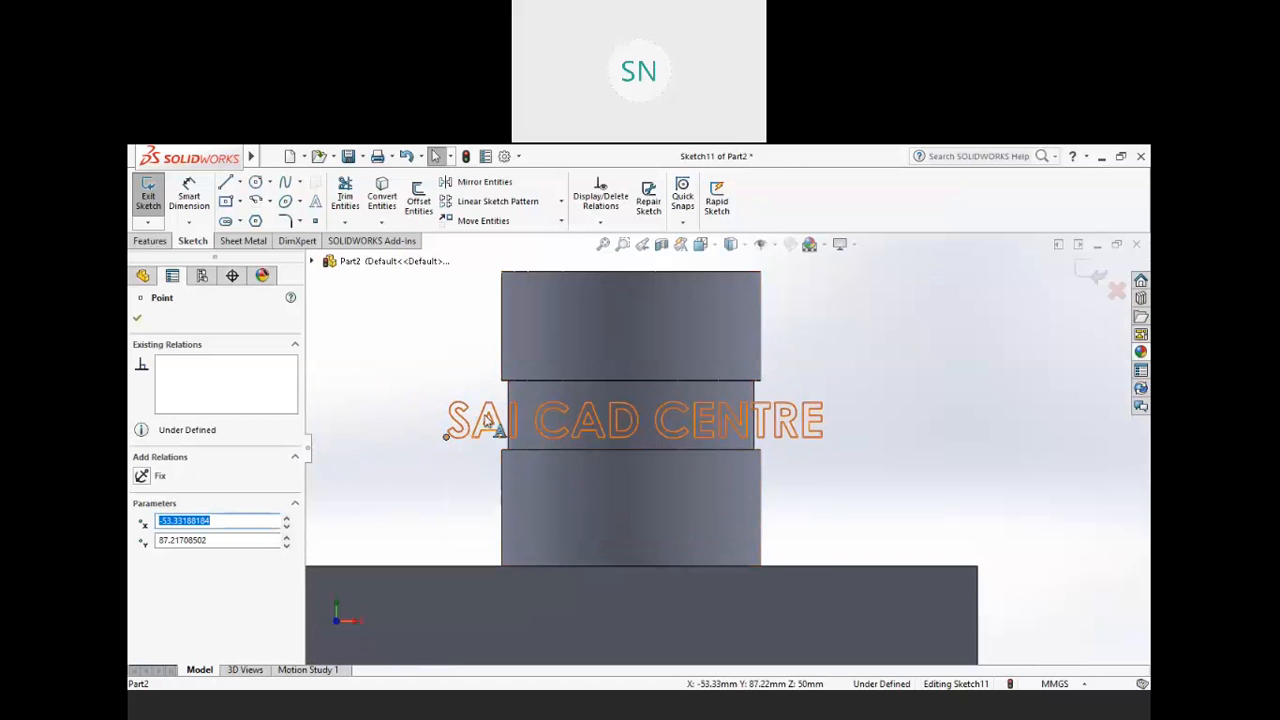
{"action": "scroll", "coordinate": [470, 470], "scroll_direction": "down", "scroll_amount": 3}
{"action": "left_click_drag", "start_coordinate": [457, 479], "coordinate": [468, 486]}
{"action": "scroll", "coordinate": [503, 538], "scroll_direction": "up", "scroll_amount": 5}
{"action": "scroll", "coordinate": [504, 541], "scroll_direction": "up", "scroll_amount": 3}
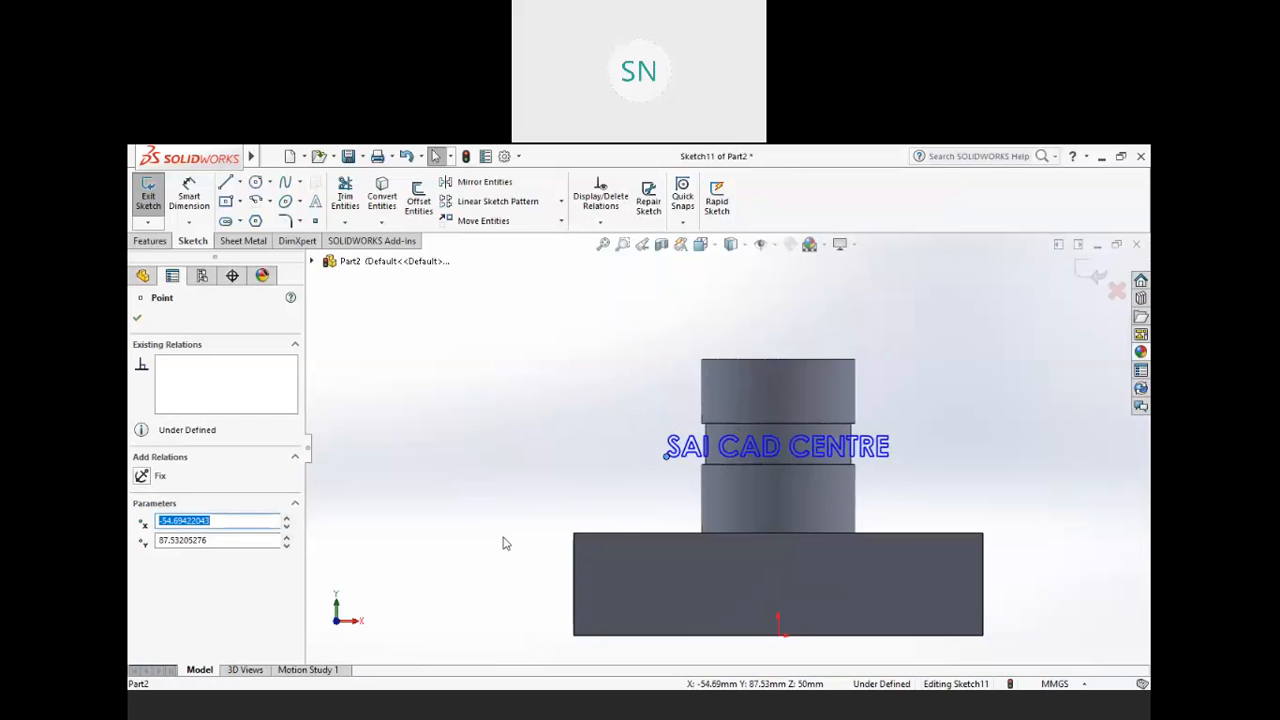
{"action": "scroll", "coordinate": [803, 470], "scroll_direction": "down", "scroll_amount": 4}
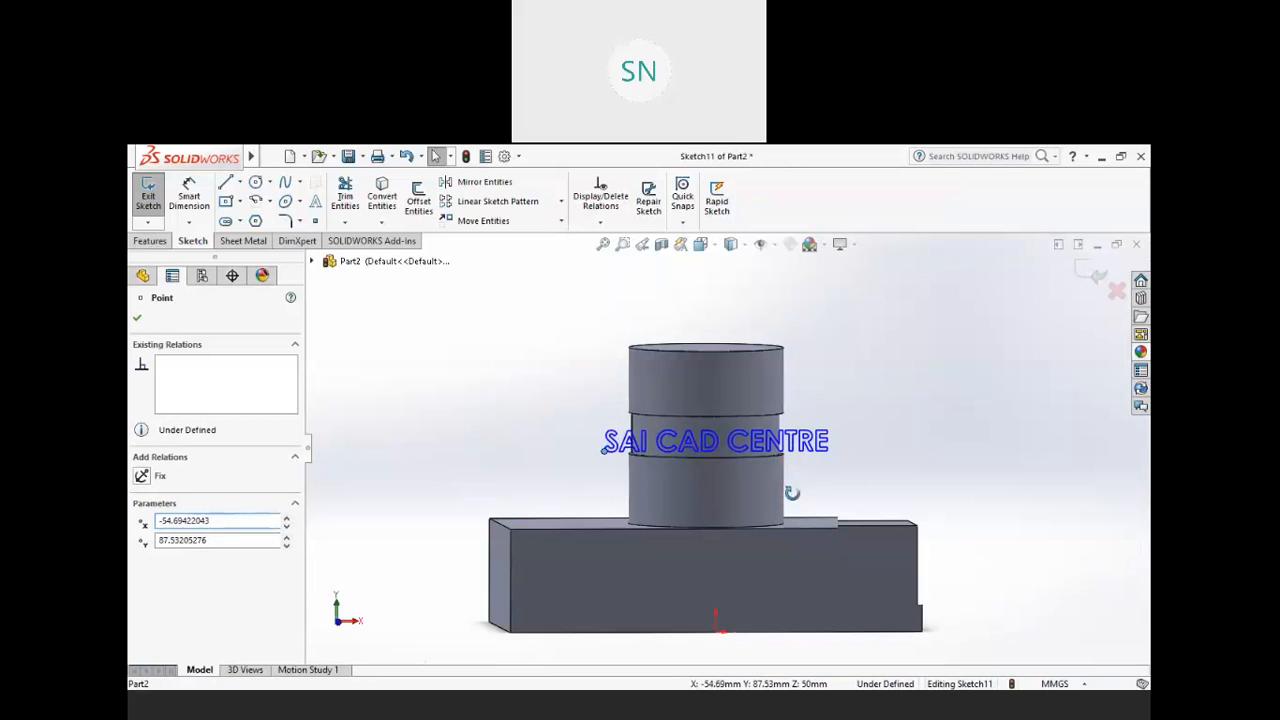
{"action": "left_click", "coordinate": [1093, 276]}
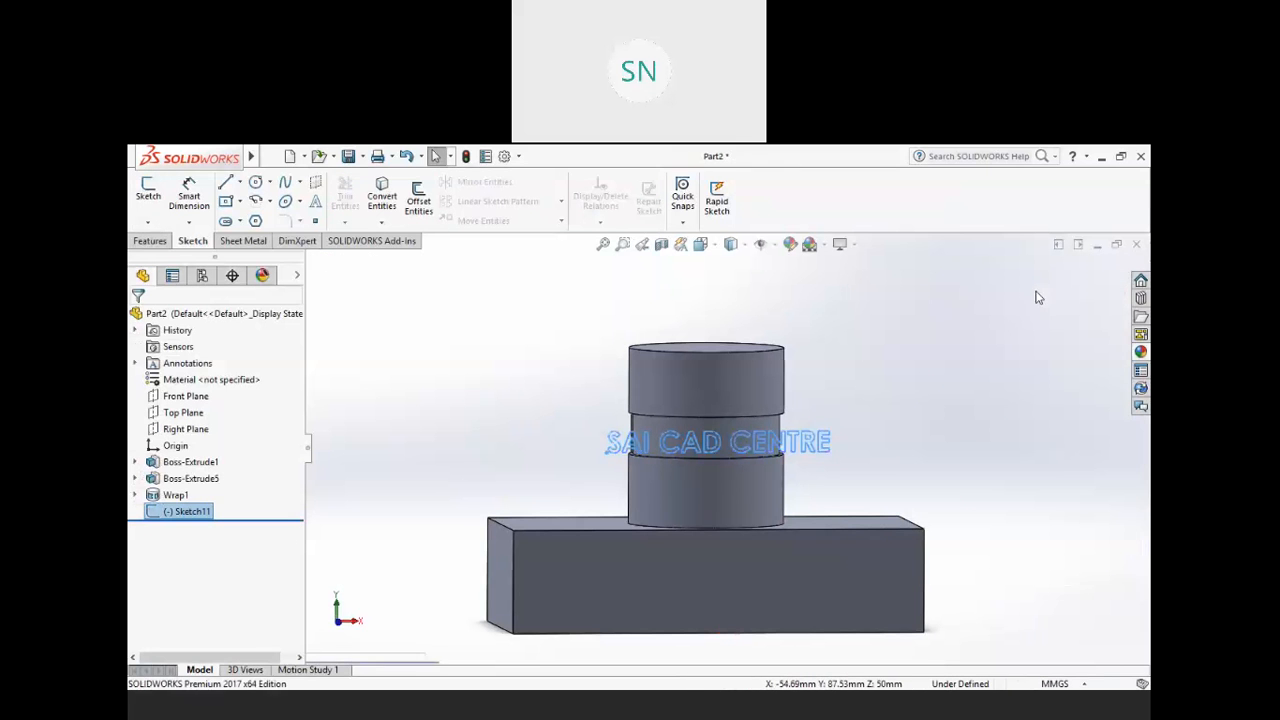
- Wrap the "SAI CAD CENTRE" text sketch onto the cylinder's recessed band as a 2 mm emboss
{"action": "middle_click_drag", "start_coordinate": [814, 514], "coordinate": [828, 478]}
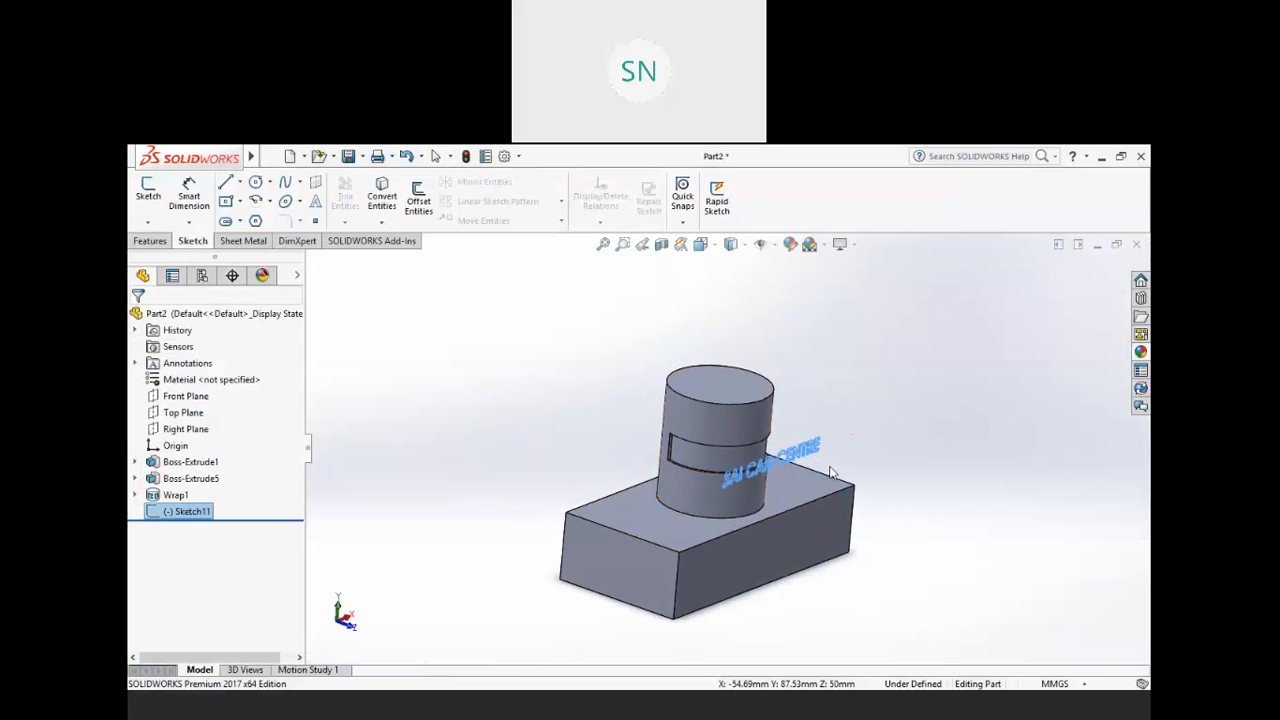
{"action": "scroll", "coordinate": [828, 478], "scroll_direction": "down", "scroll_amount": 3}
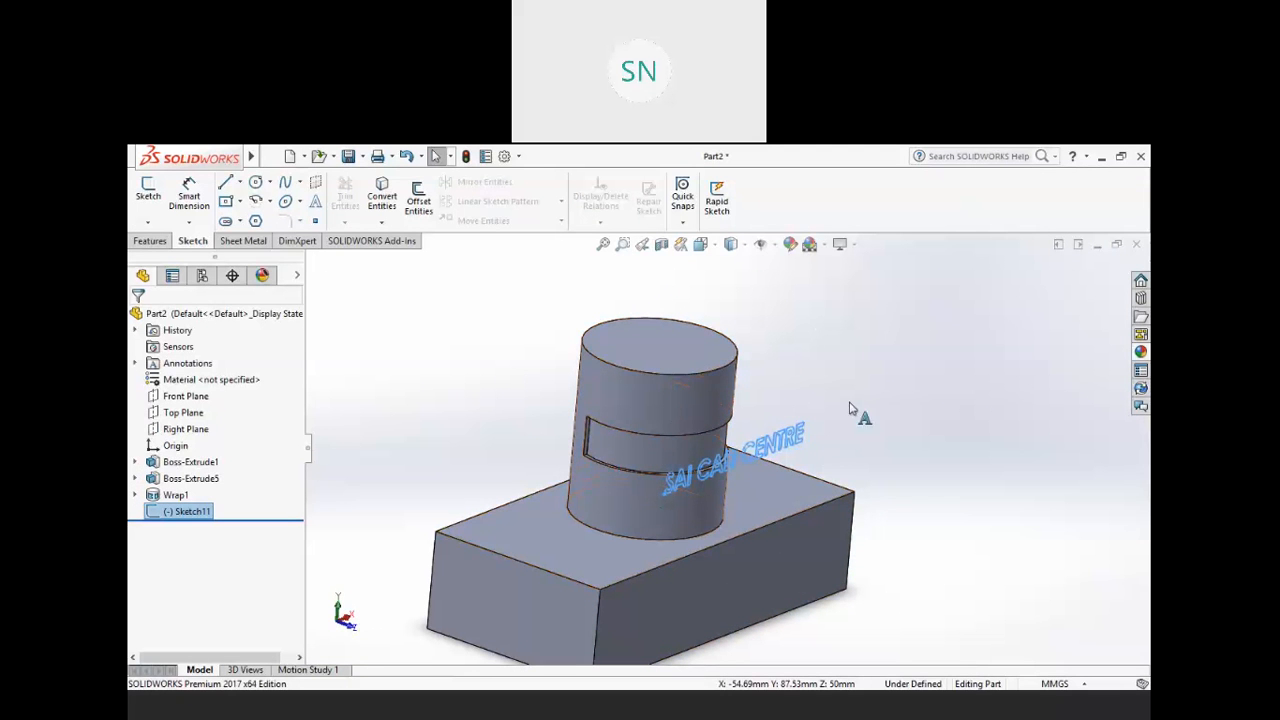
{"action": "left_click", "coordinate": [521, 377]}
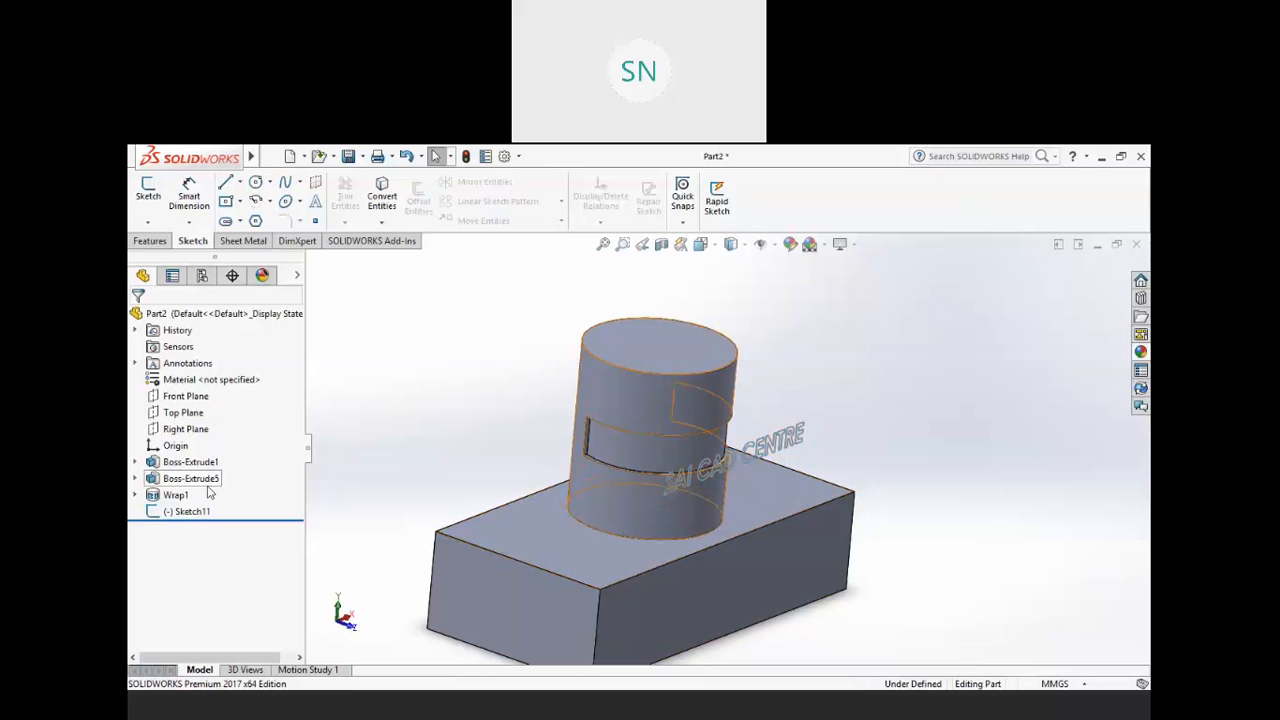
{"action": "left_click", "coordinate": [193, 514]}
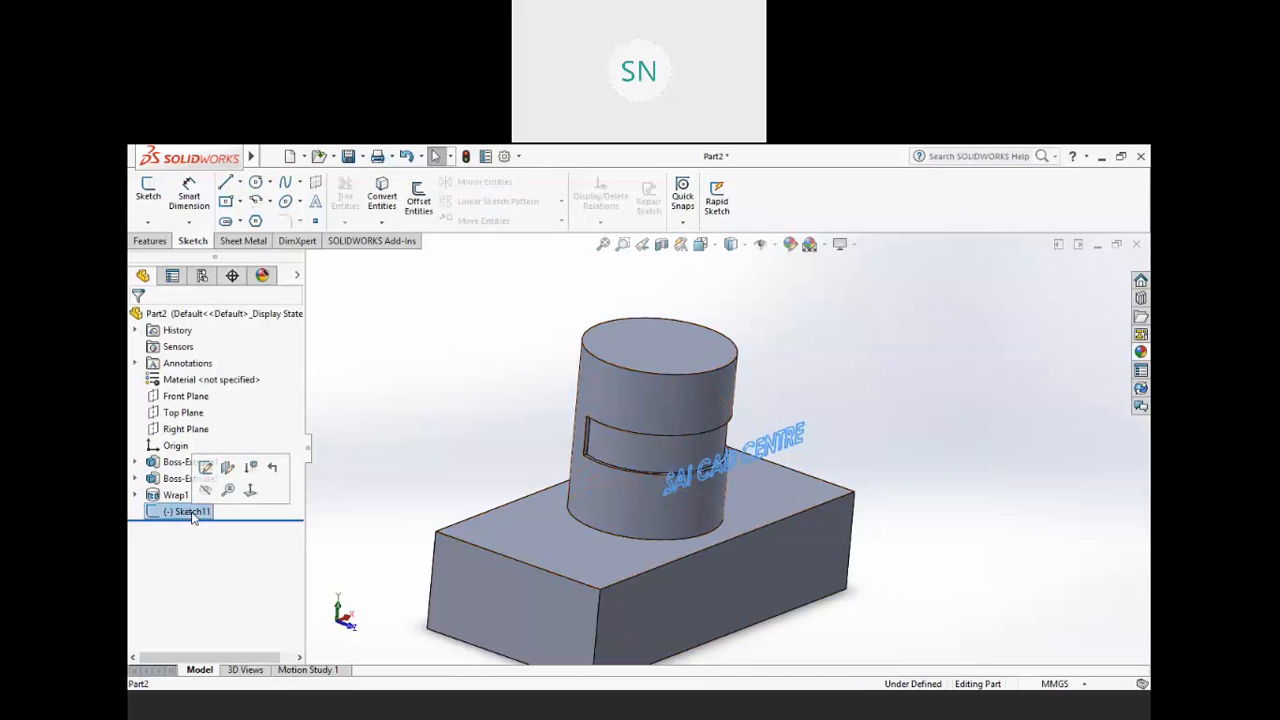
{"action": "left_click", "coordinate": [156, 245]}
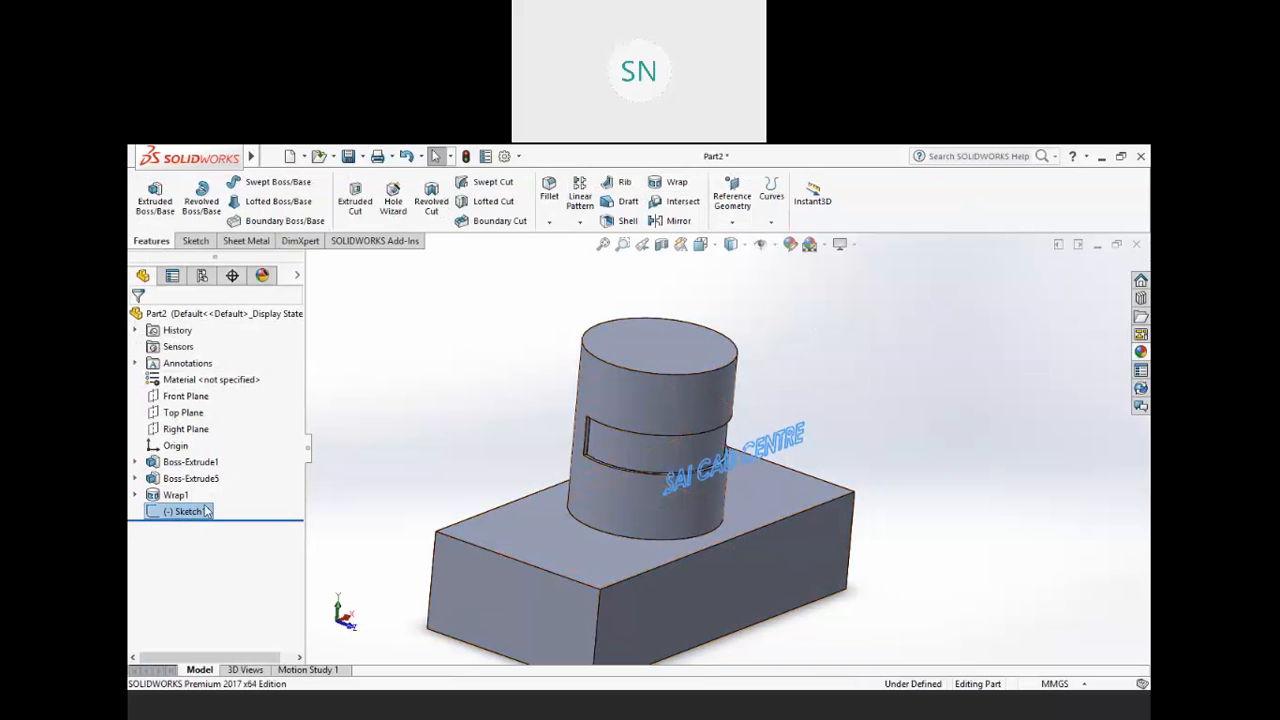
{"action": "left_click", "coordinate": [789, 432]}
{"action": "left_click", "coordinate": [680, 183]}
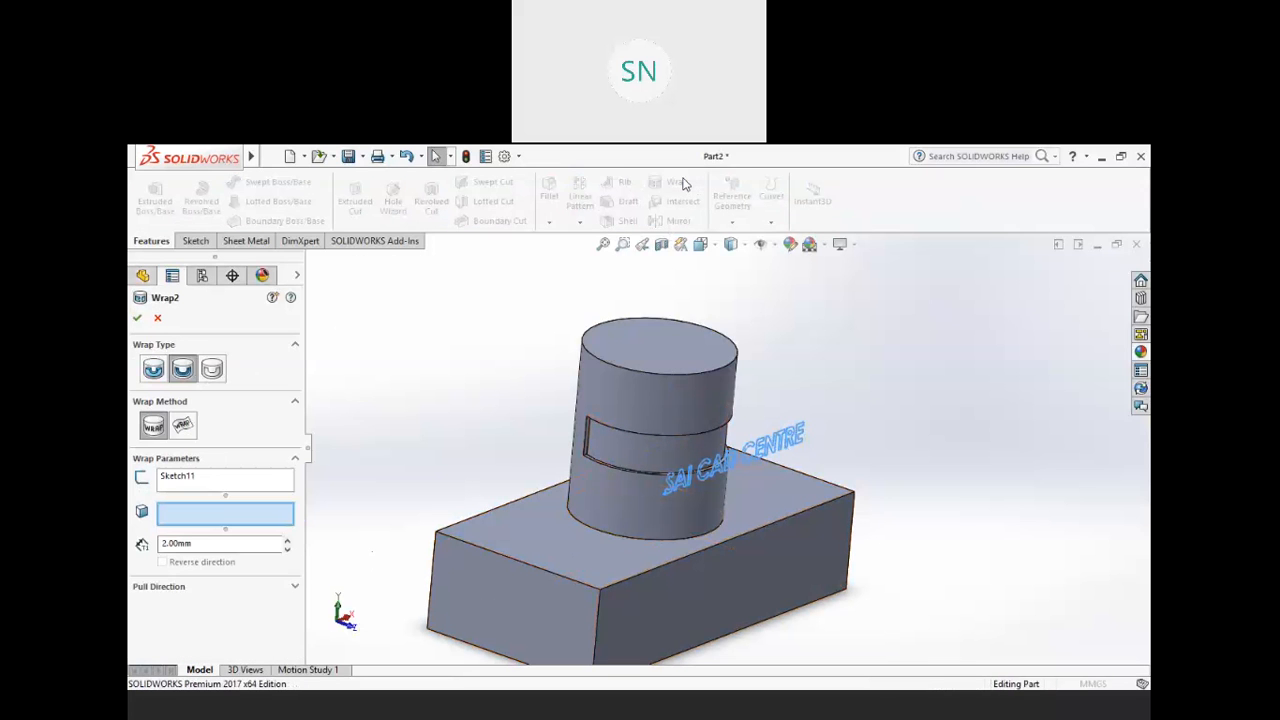
{"action": "left_click", "coordinate": [155, 368]}
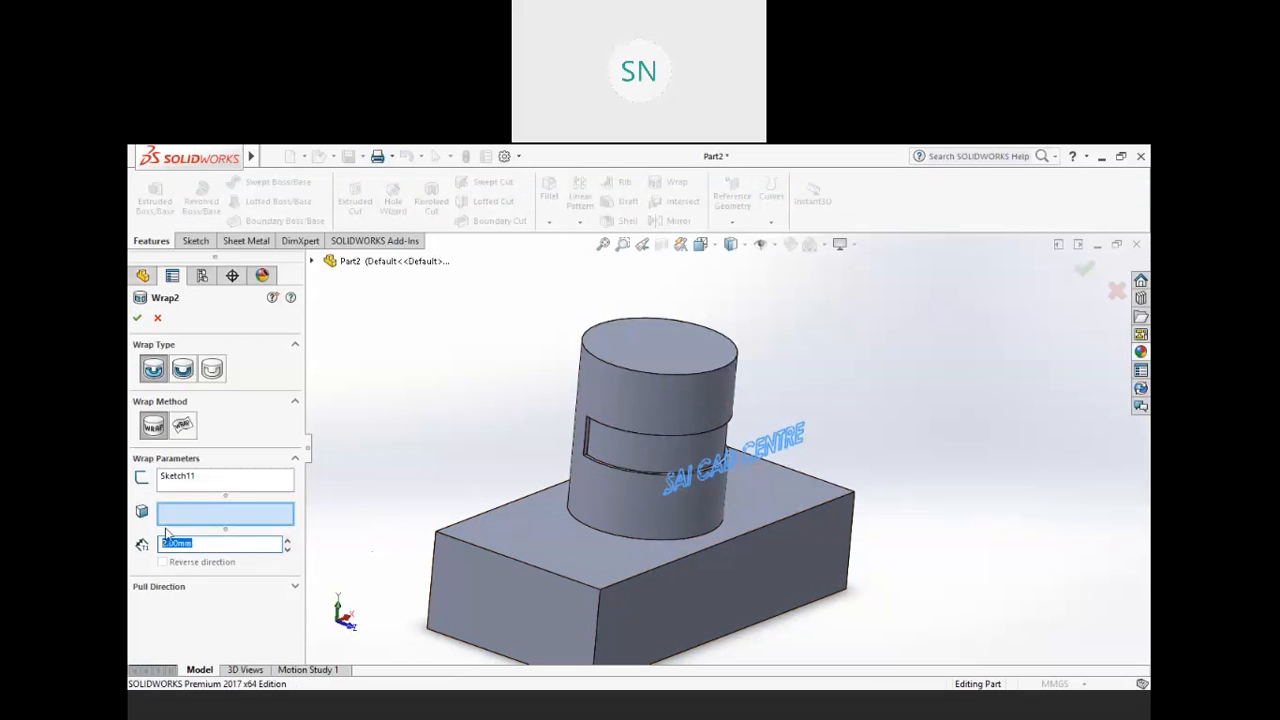
{"action": "left_click", "coordinate": [626, 446]}
{"action": "left_click", "coordinate": [138, 317]}
{"action": "middle_click_drag", "start_coordinate": [722, 505], "coordinate": [752, 541]}
{"action": "scroll", "coordinate": [645, 477], "scroll_direction": "down", "scroll_amount": 4}
{"action": "scroll", "coordinate": [760, 500], "scroll_direction": "down", "scroll_amount": 1}
{"action": "scroll", "coordinate": [770, 496], "scroll_direction": "up", "scroll_amount": 4}
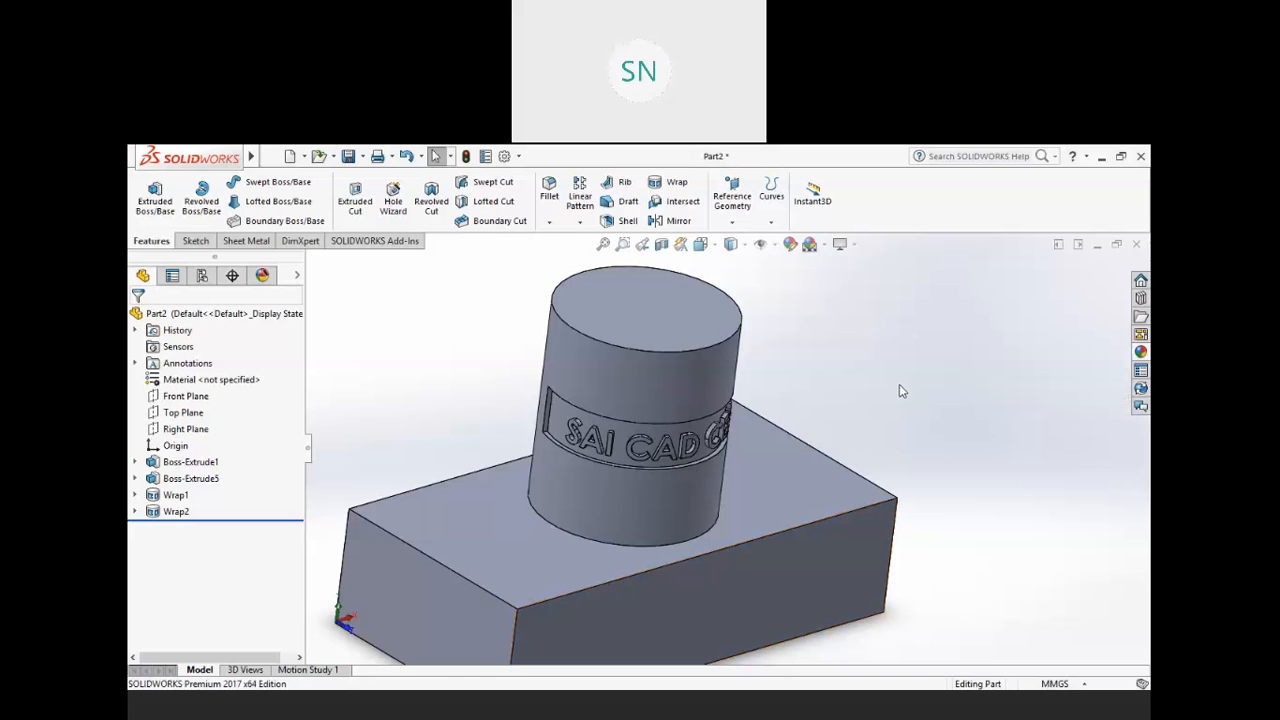
- Delete the embossed text wrap feature while keeping its text sketch
{"action": "right_click", "coordinate": [170, 512]}
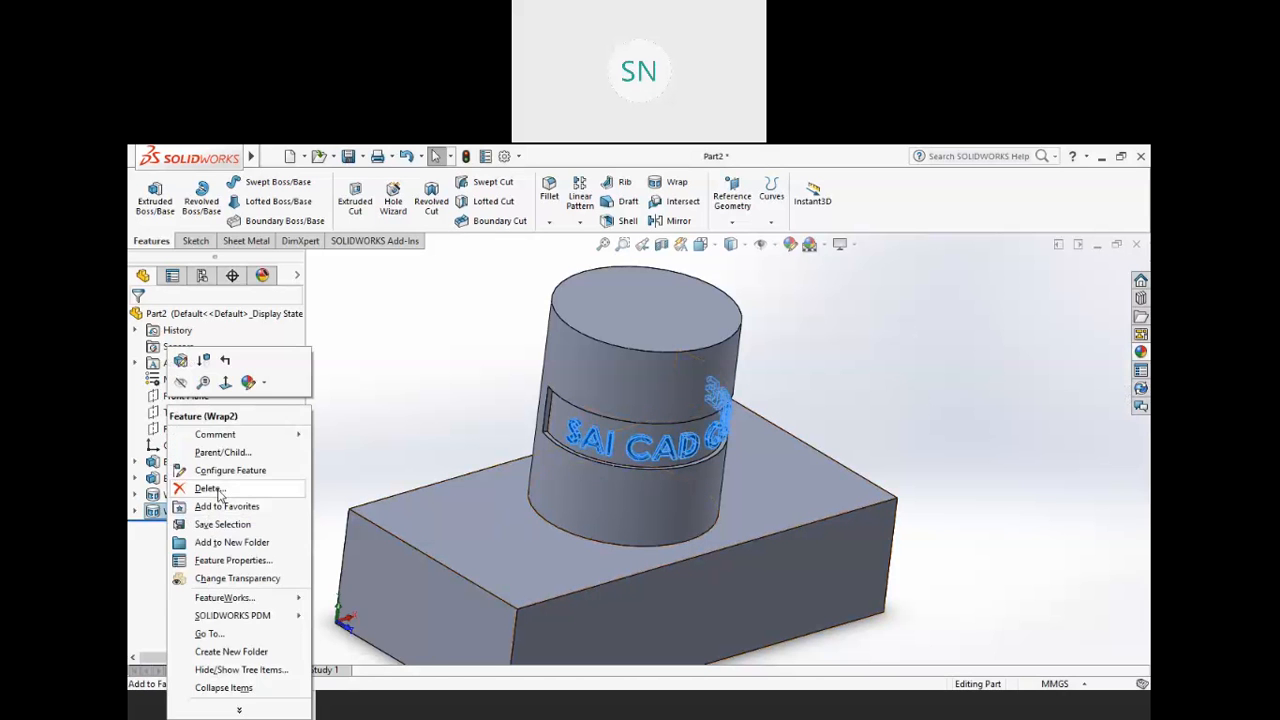
{"action": "left_click", "coordinate": [208, 488]}
{"action": "left_click", "coordinate": [712, 326]}
{"action": "mouse_move", "coordinate": [944, 405]}
{"action": "middle_mouse_down"}
{"action": "mouse_move", "coordinate": [857, 374]}
{"action": "mouse_move", "coordinate": [893, 335]}
{"action": "mouse_move", "coordinate": [945, 398]}
{"action": "middle_mouse_up"}
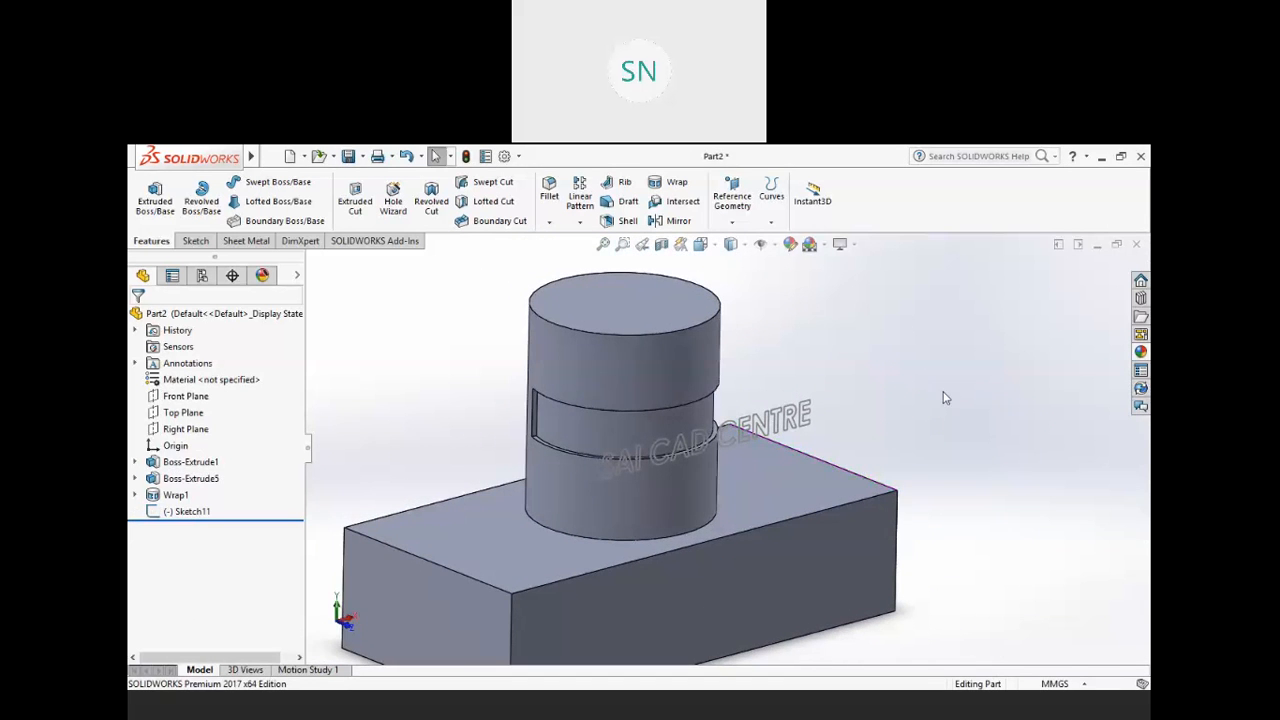
{"action": "mouse_move", "coordinate": [786, 357]}
{"action": "middle_mouse_down"}
{"action": "mouse_move", "coordinate": [807, 362]}
{"action": "mouse_move", "coordinate": [791, 363]}
{"action": "middle_mouse_up"}
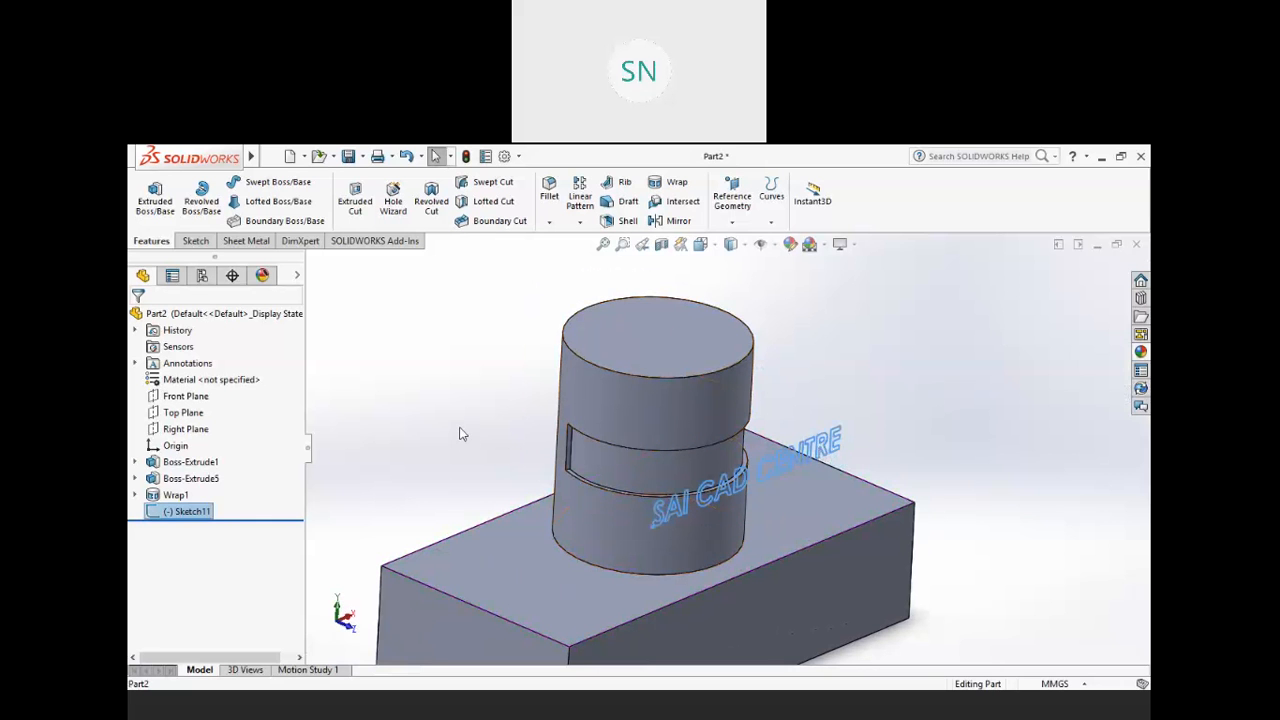
- Start Wrap with nothing preselected, pick the text sketch and the recessed band face, and emboss the text 2 mm
{"action": "left_click", "coordinate": [180, 513]}
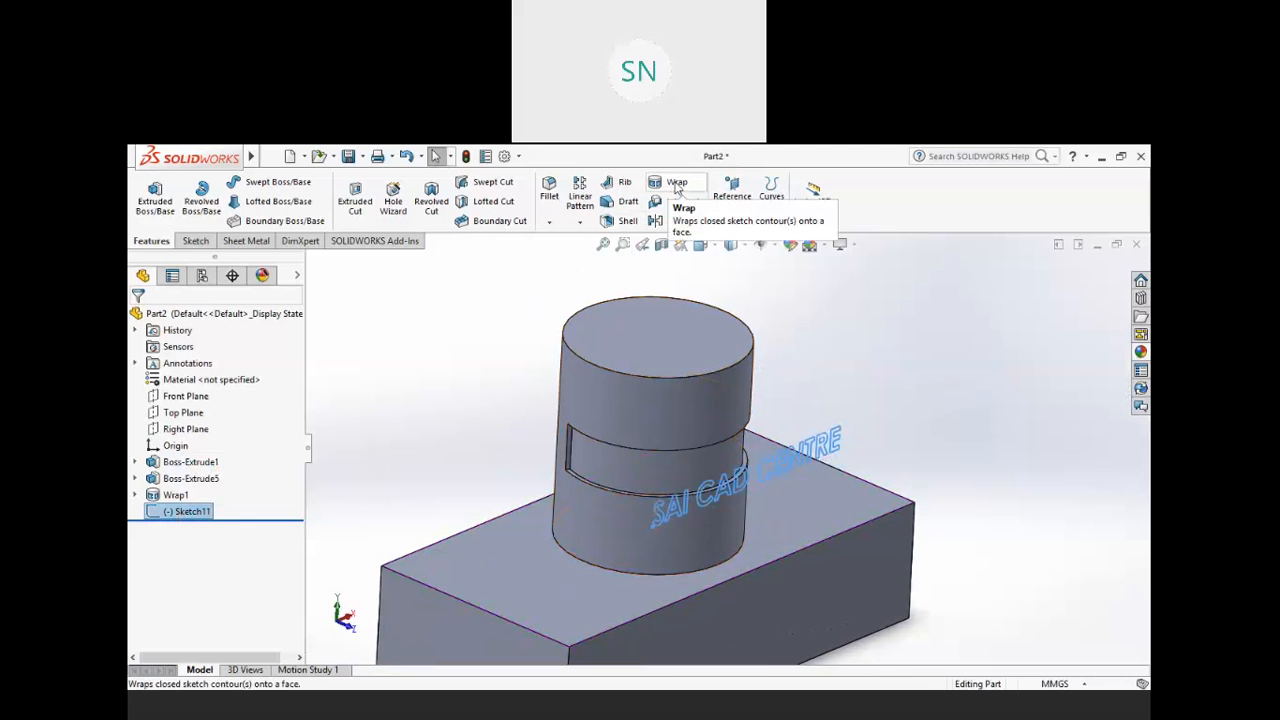
{"action": "left_click", "coordinate": [436, 388]}
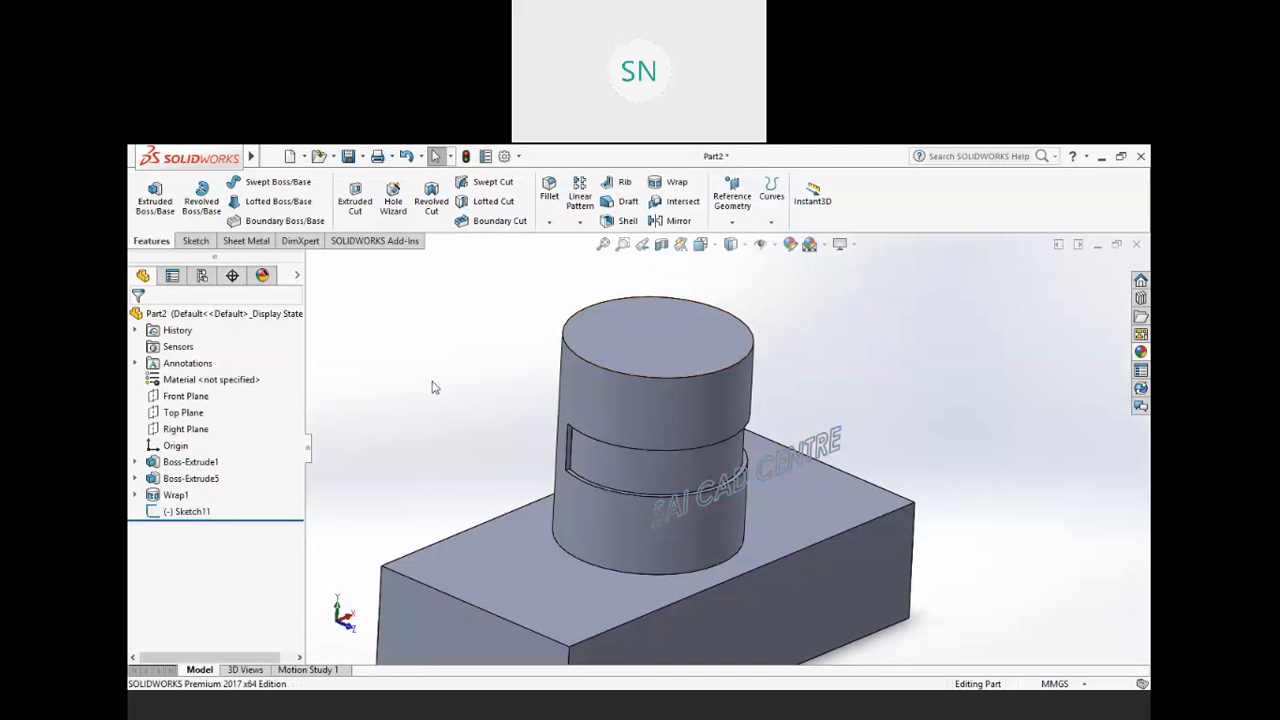
{"action": "left_click", "coordinate": [677, 183]}
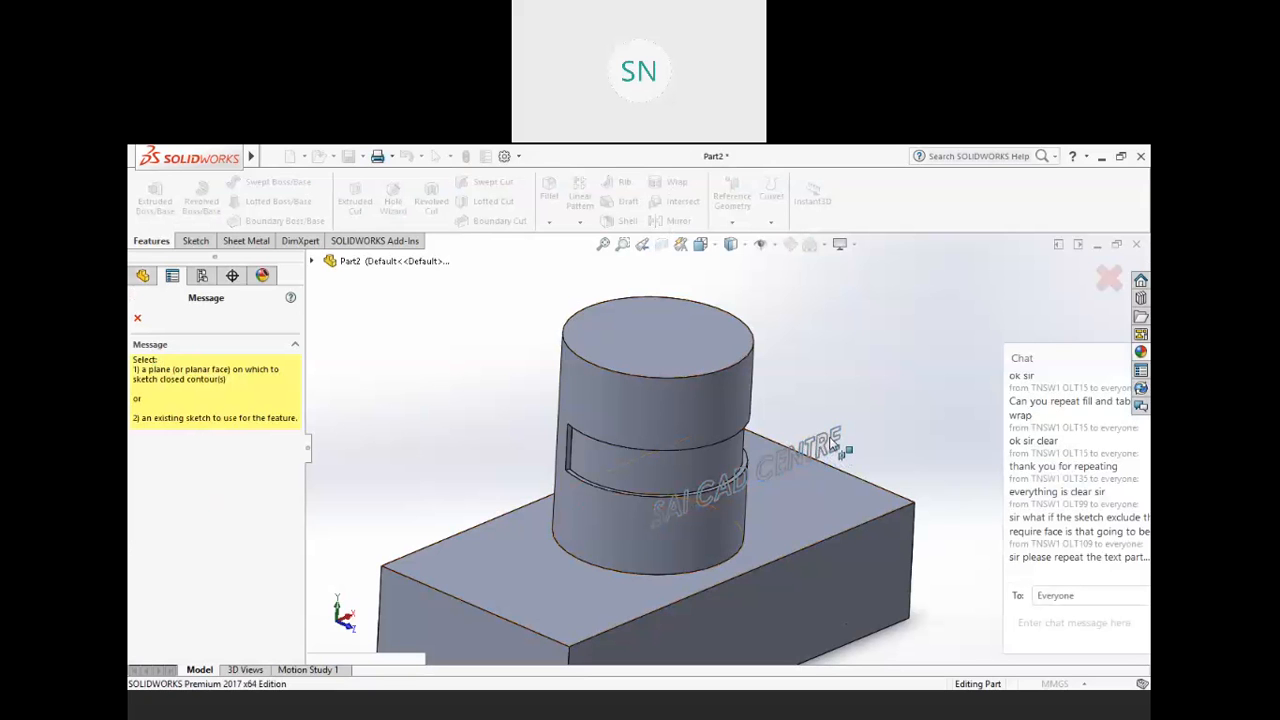
{"action": "left_click", "coordinate": [311, 262]}
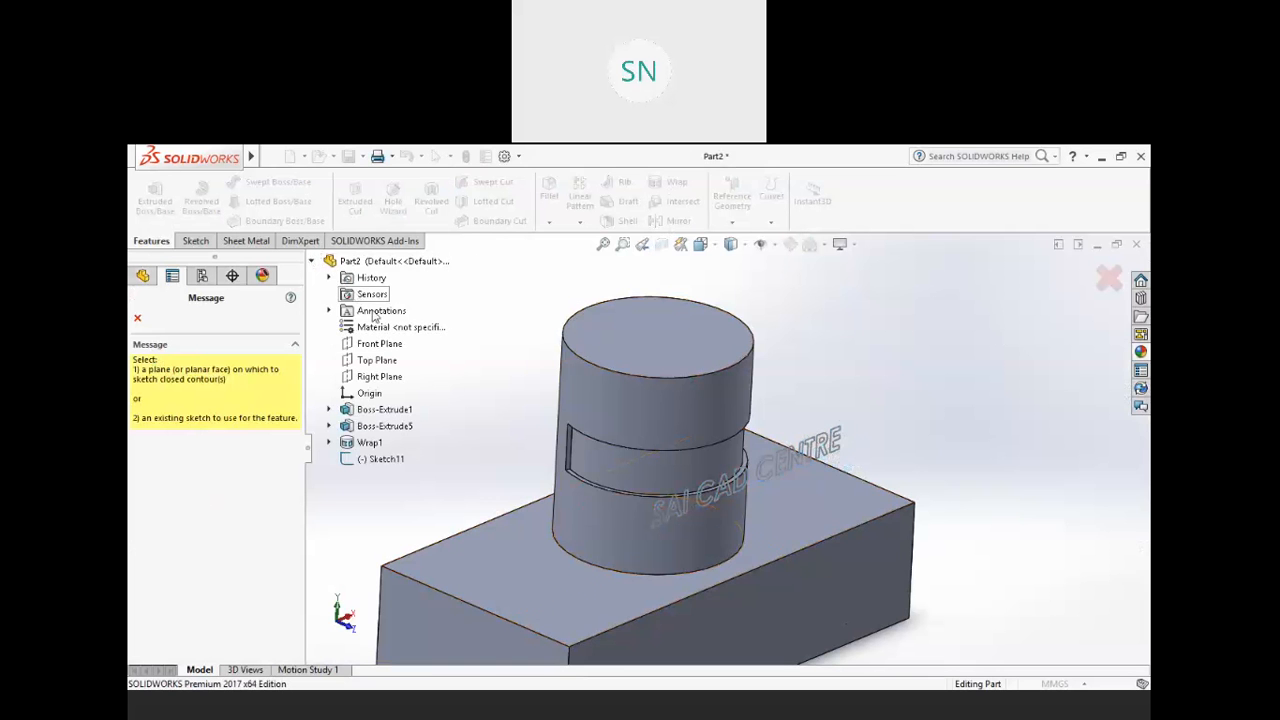
{"action": "left_click", "coordinate": [383, 461]}
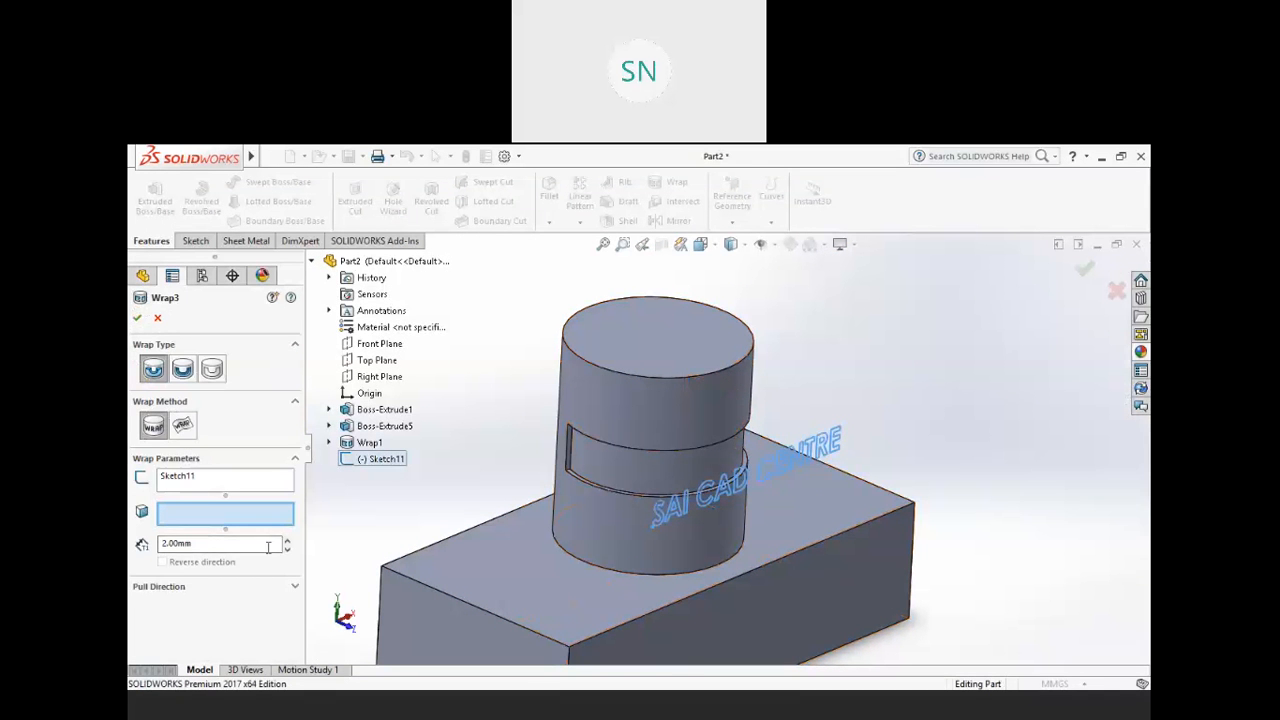
{"action": "left_click", "coordinate": [620, 477]}
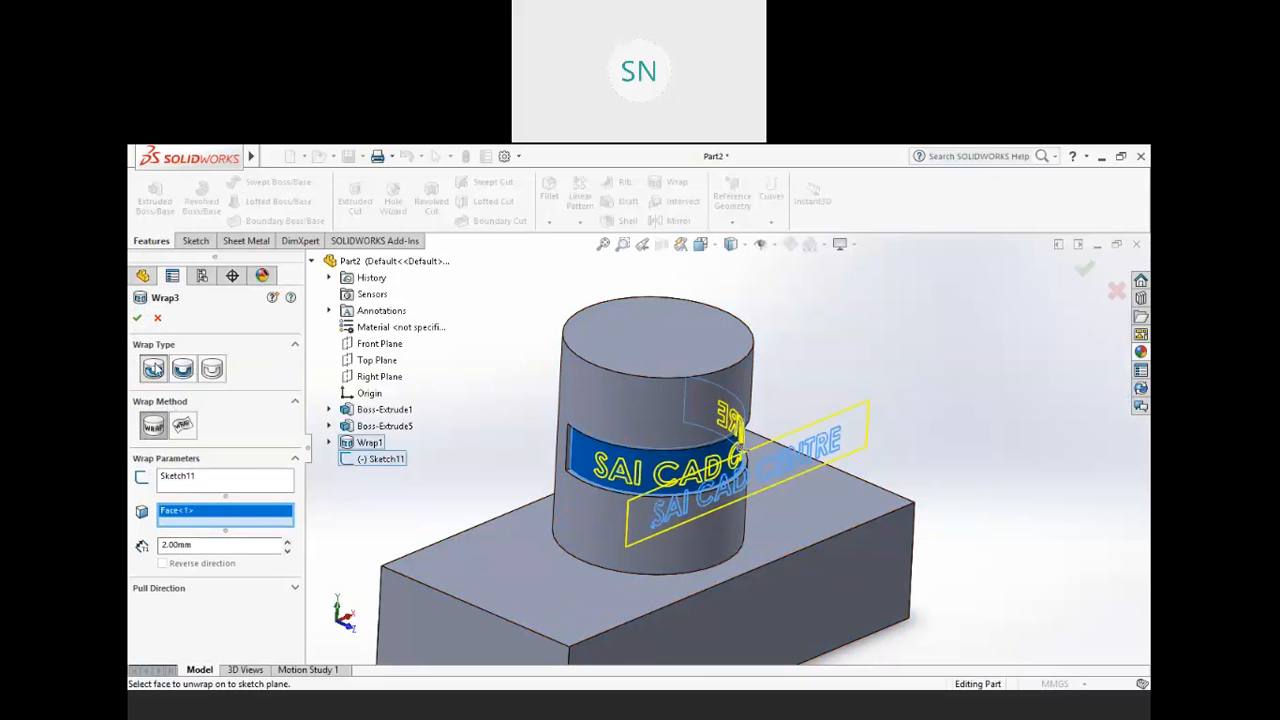
{"action": "left_click_drag", "start_coordinate": [206, 547], "coordinate": [152, 546]}
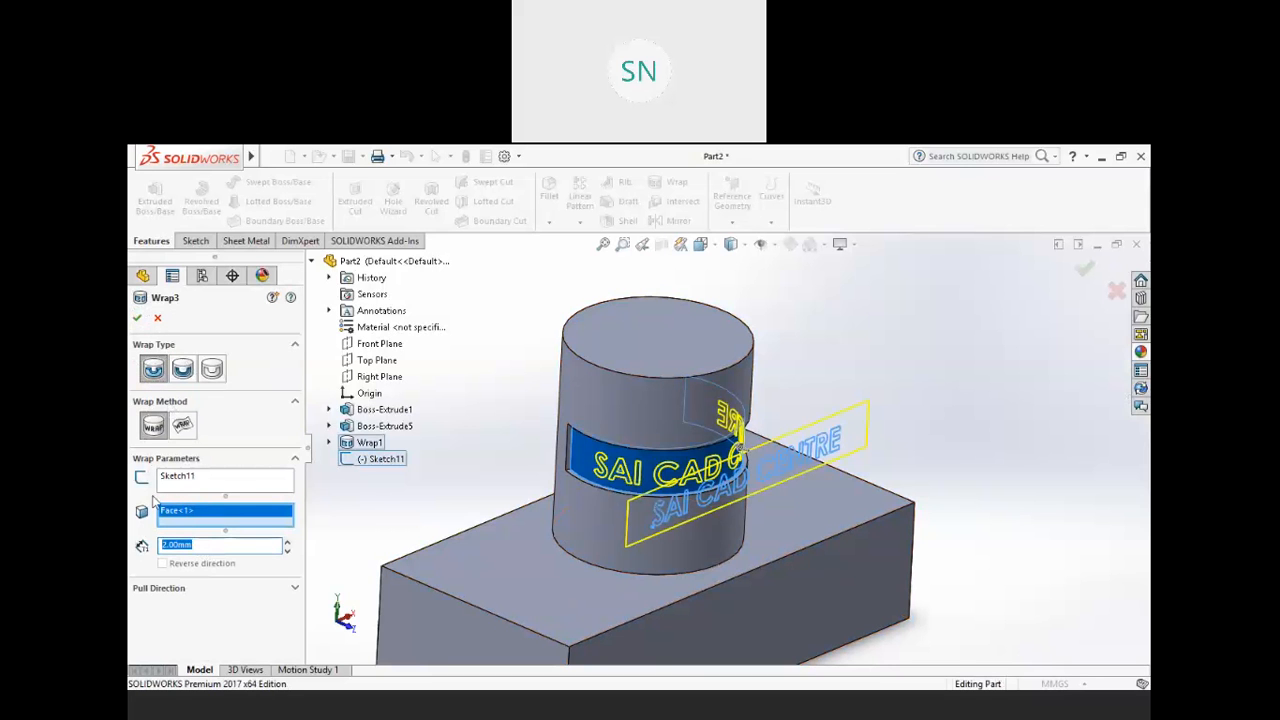
{"action": "left_click", "coordinate": [138, 317]}
{"action": "middle_click_drag", "start_coordinate": [568, 532], "coordinate": [726, 540]}
{"action": "scroll", "coordinate": [624, 492], "scroll_direction": "down", "scroll_amount": 3}
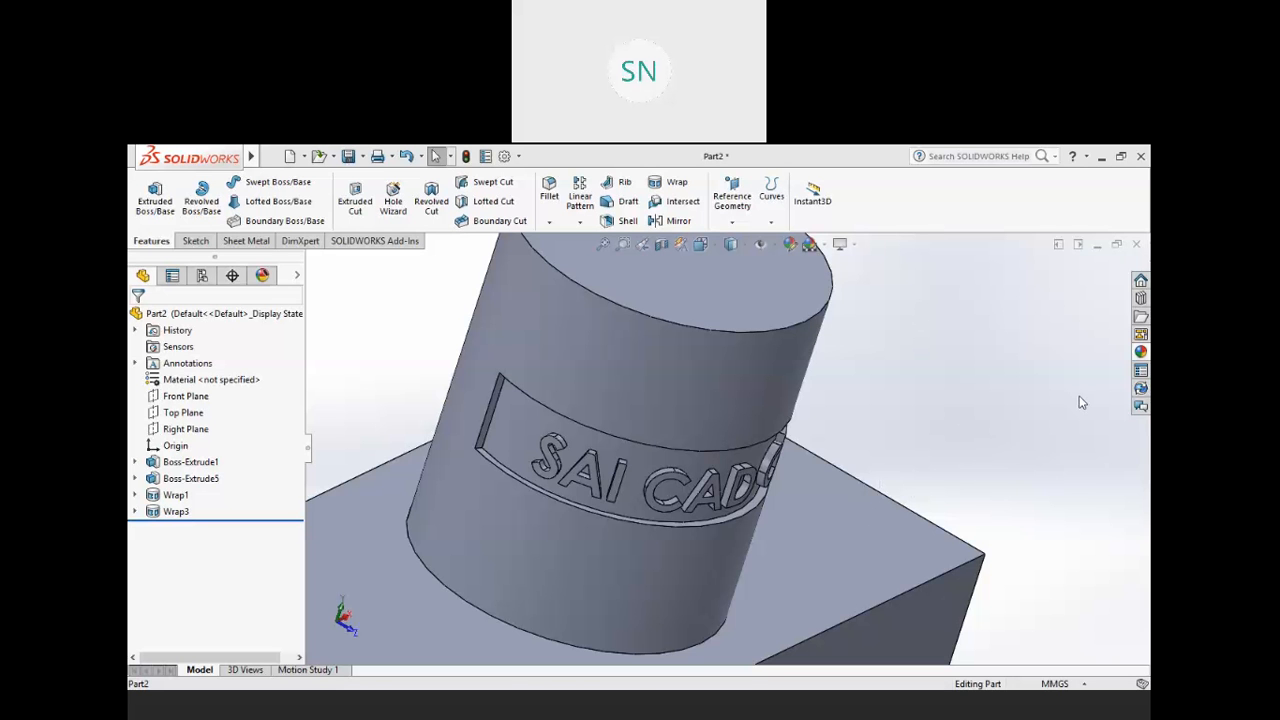
{"action": "middle_click_drag", "start_coordinate": [765, 505], "coordinate": [728, 479]}
{"action": "scroll", "coordinate": [729, 480], "scroll_direction": "up", "scroll_amount": 3}
{"action": "middle_click_drag", "start_coordinate": [829, 495], "coordinate": [823, 461]}
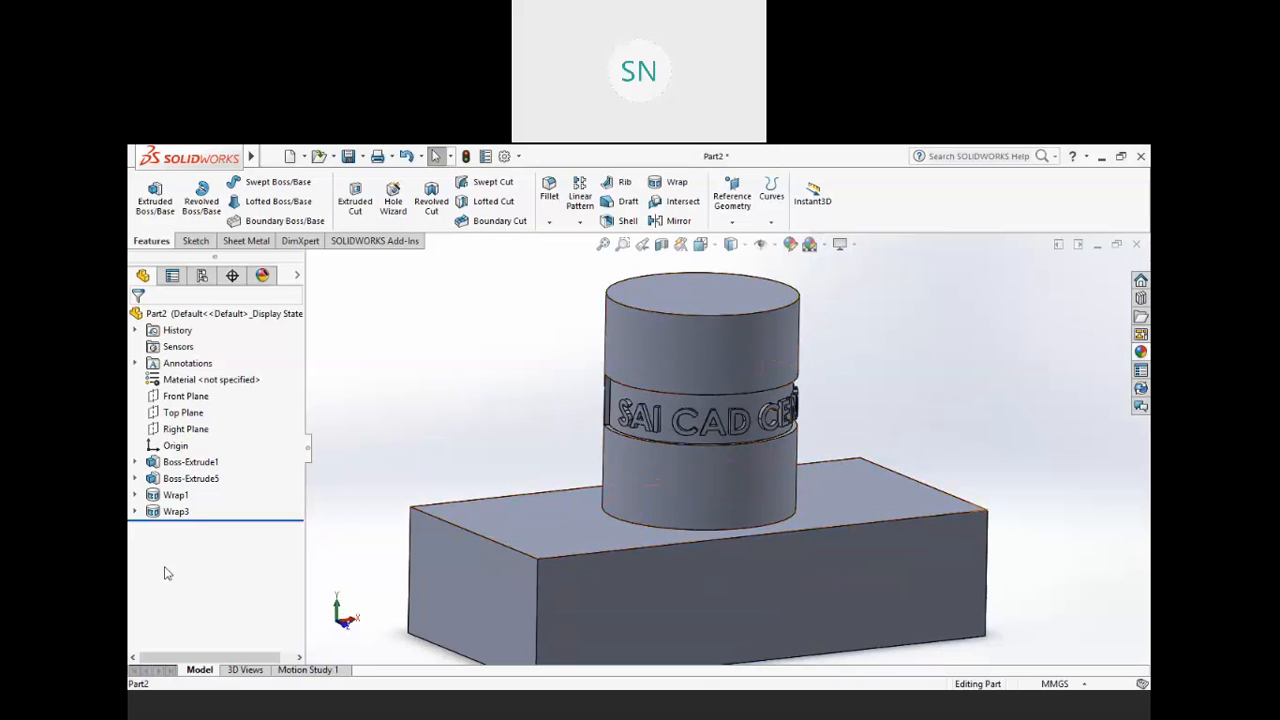
- Edit the text wrap's sketch and extend its text to "SAI CAD CENTRE SOLIDWORKS TRAINING"
{"action": "left_click", "coordinate": [135, 512]}
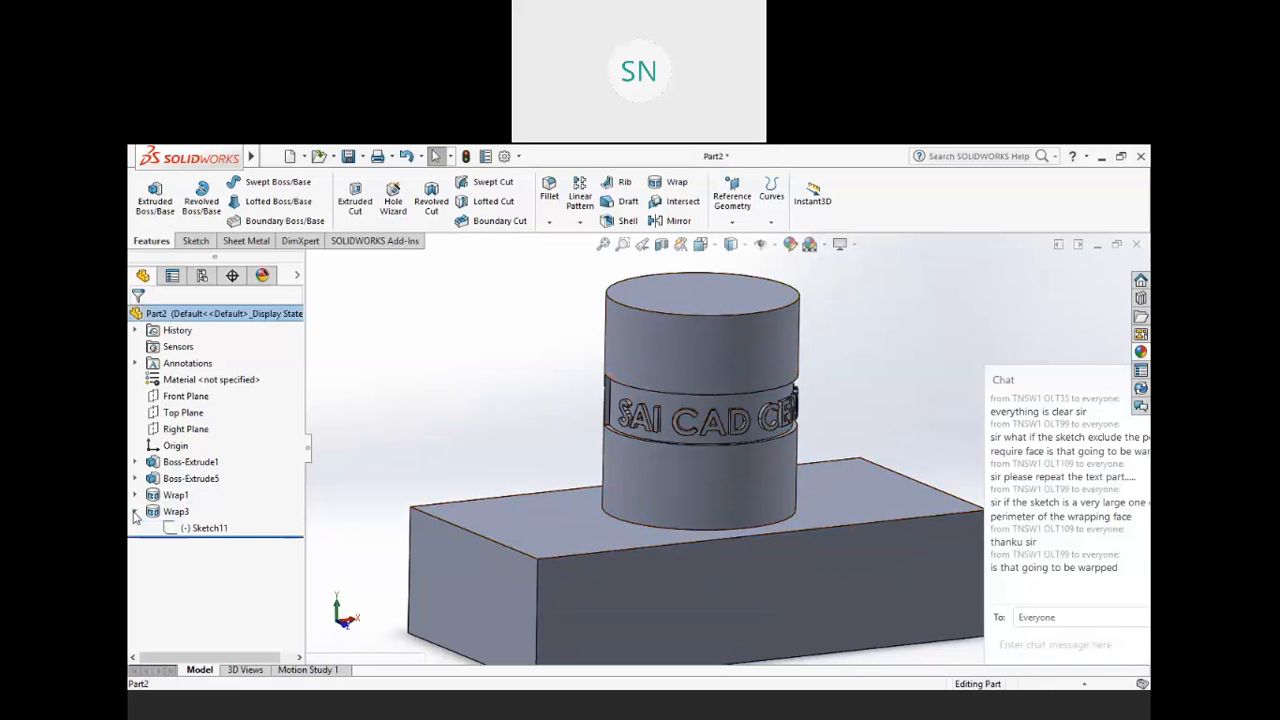
{"action": "right_click", "coordinate": [193, 528]}
{"action": "left_click", "coordinate": [216, 450]}
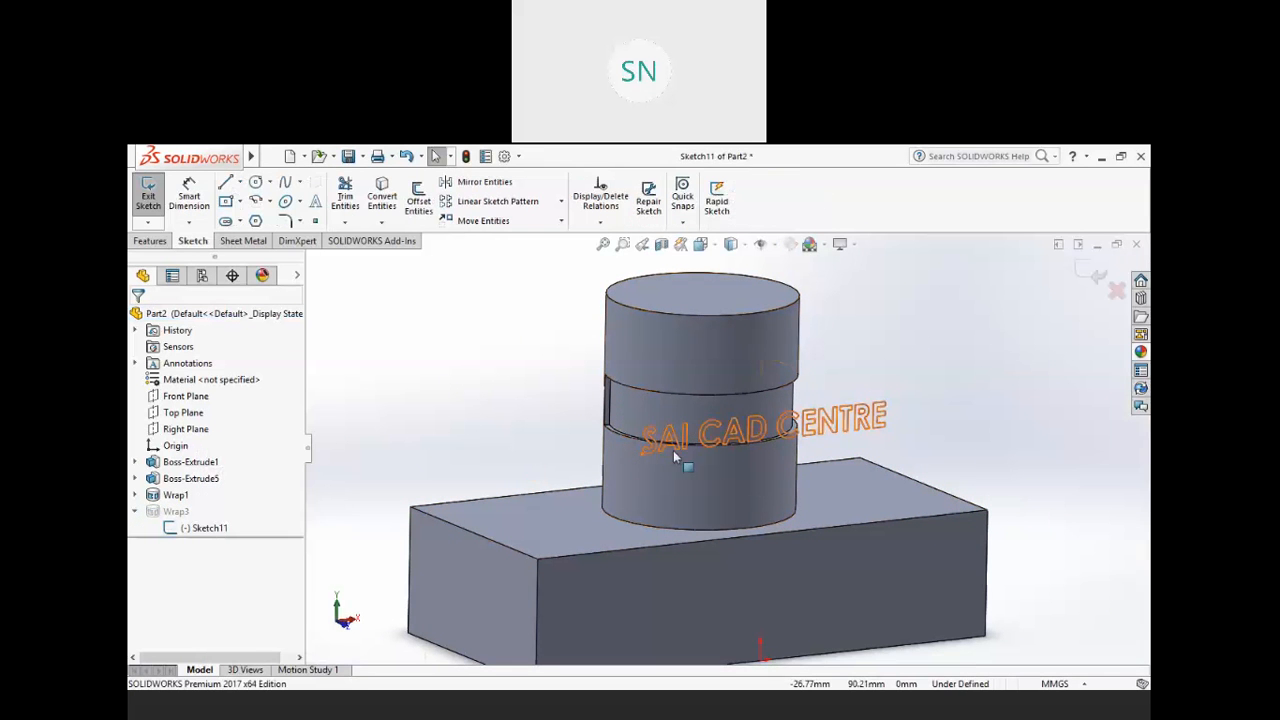
{"action": "double_click", "coordinate": [829, 421]}
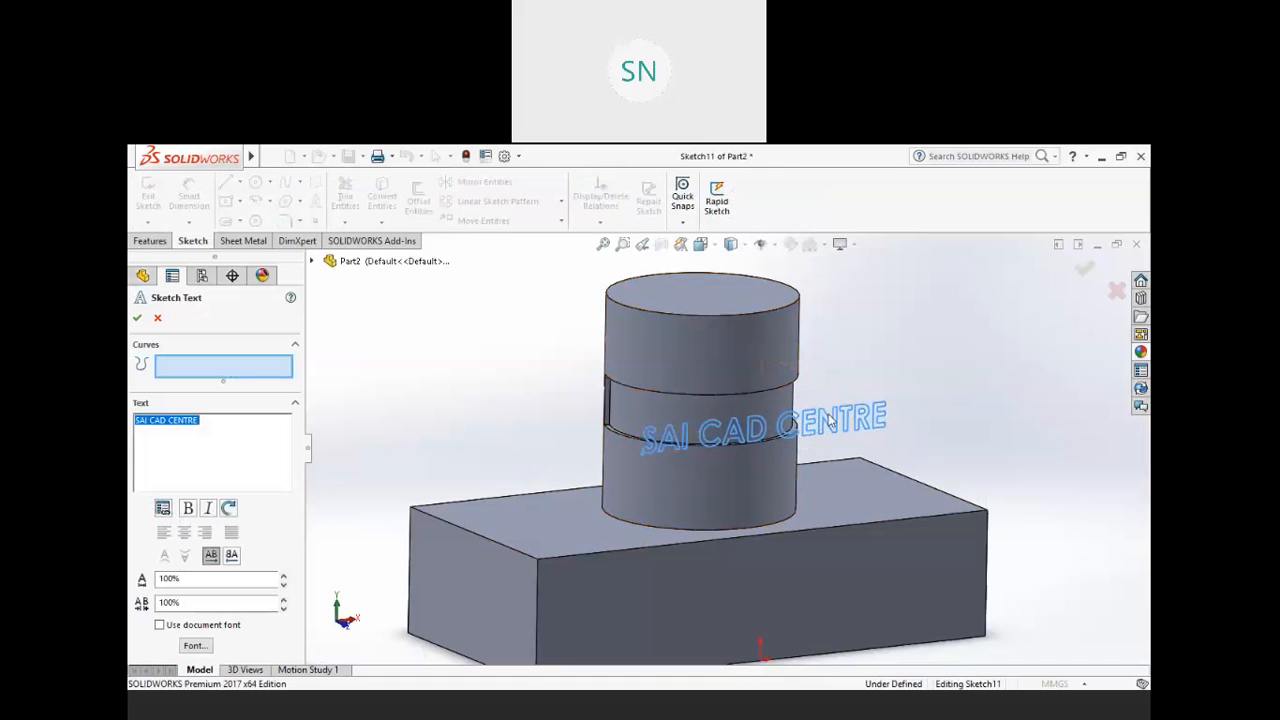
{"action": "left_click", "coordinate": [231, 432]}
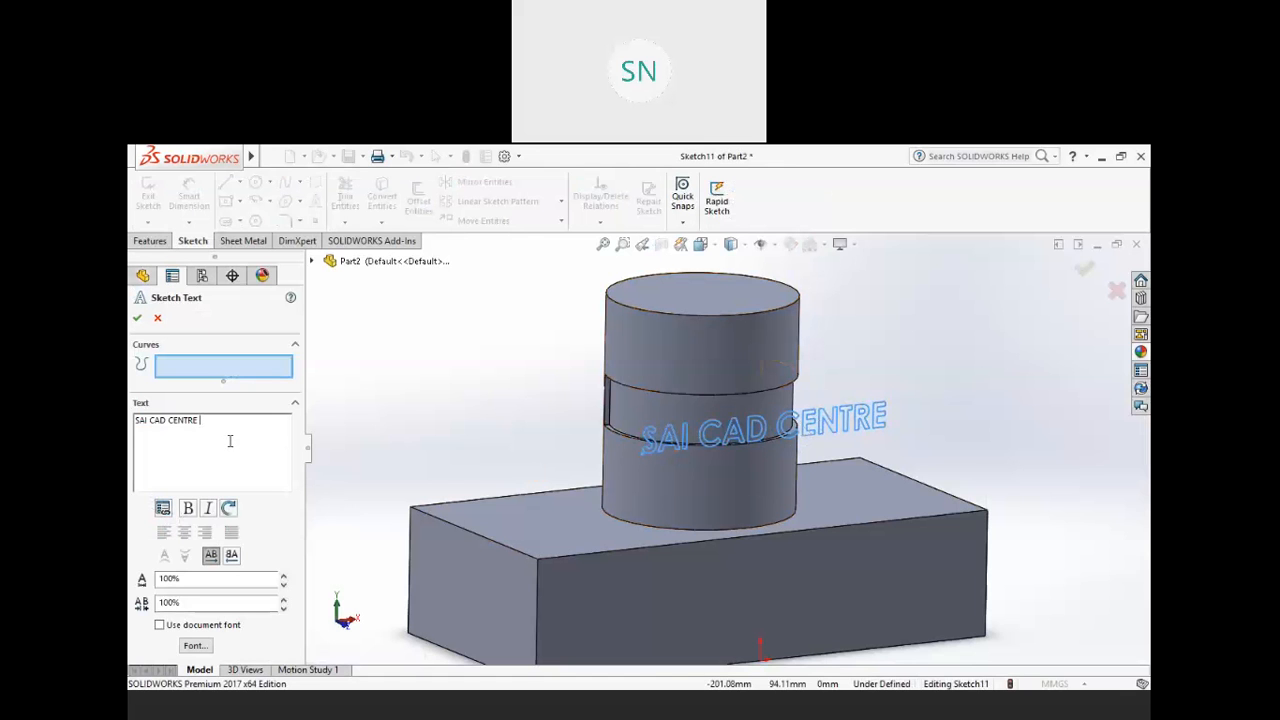
{"action": "type", "text": "@"}
{"action": "key", "text": "BackSpace"}
{"action": "type", "text": "s"}
{"action": "key", "text": "BackSpace"}
{"action": "type", "text": "SOLIDW"}
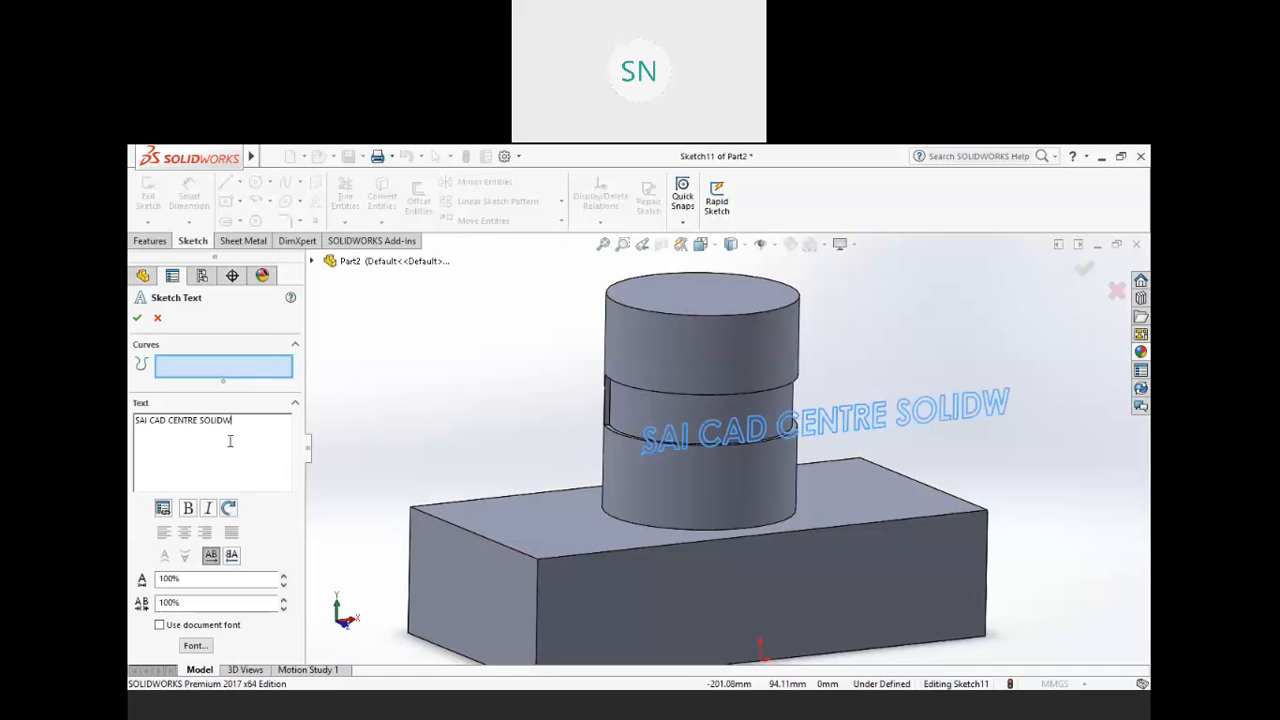
{"action": "type", "text": "ORKS"}
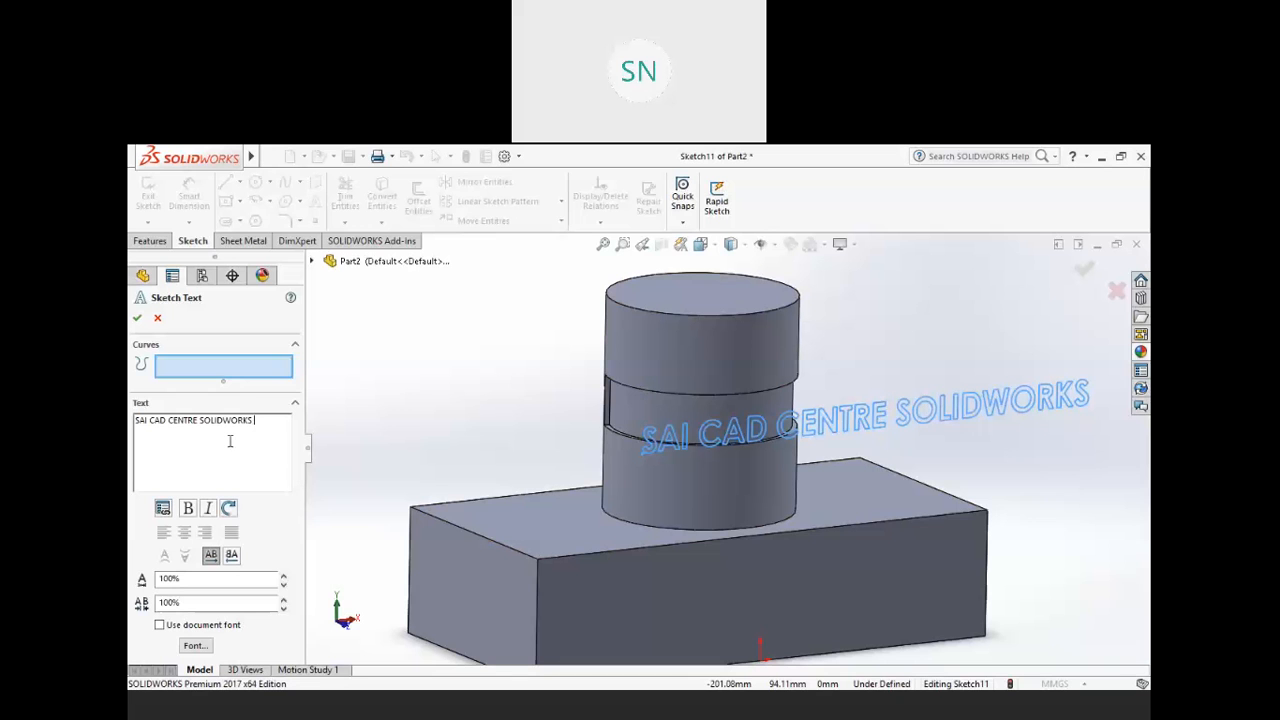
{"action": "type", "text": " TRE"}
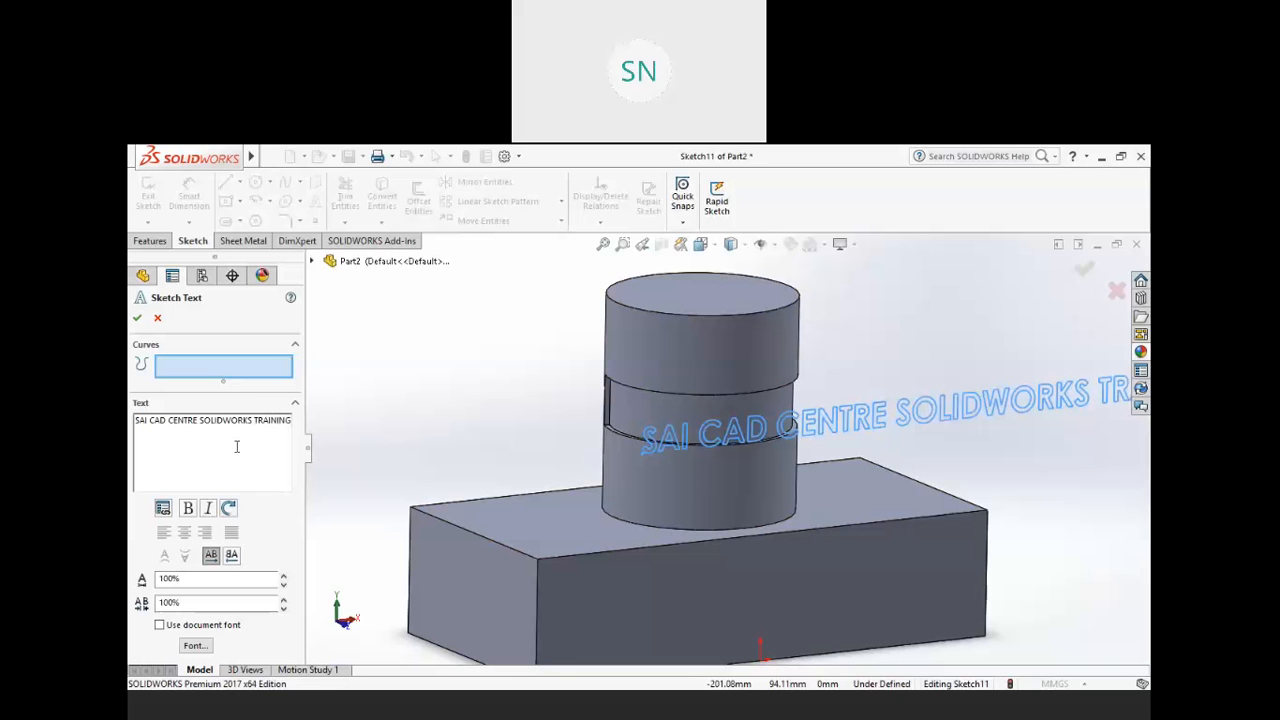
{"action": "left_click", "coordinate": [137, 317]}
- Exit the text sketch to rebuild the wrap with the longer text, and examine the lettering around the band
{"action": "scroll", "coordinate": [520, 403], "scroll_direction": "up", "scroll_amount": 3}
{"action": "scroll", "coordinate": [742, 498], "scroll_direction": "up", "scroll_amount": 2}
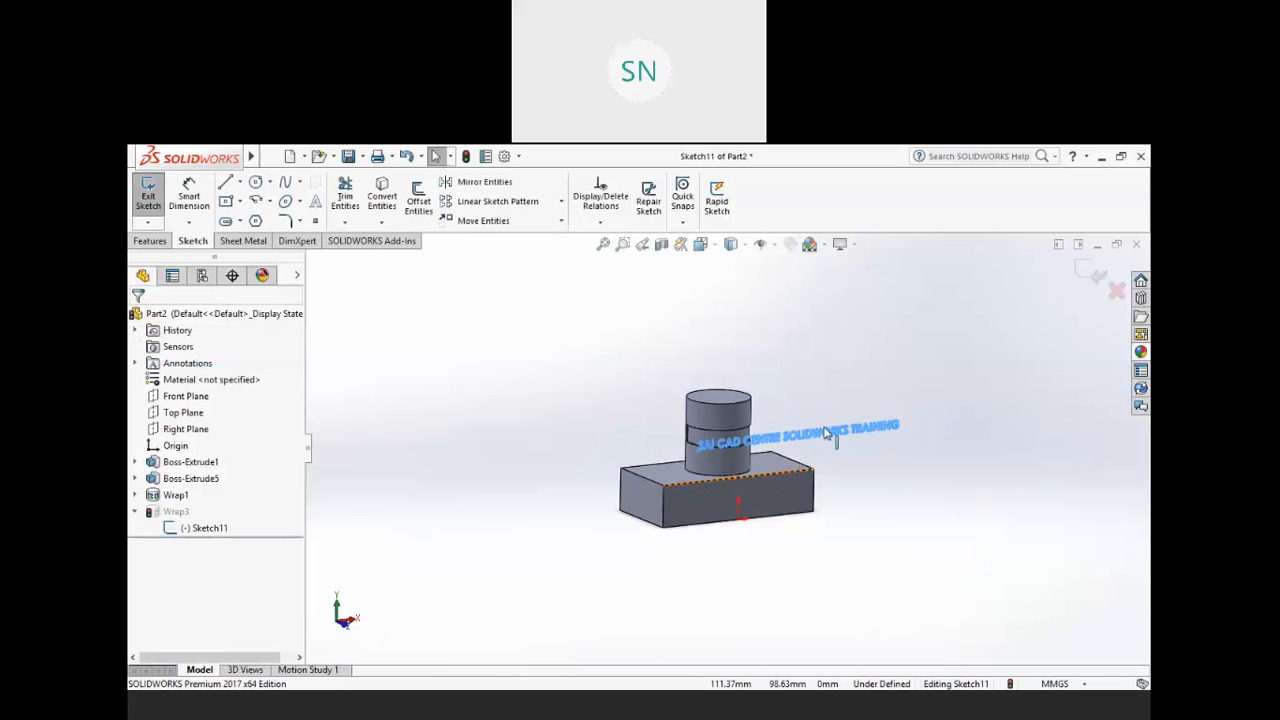
{"action": "scroll", "coordinate": [836, 438], "scroll_direction": "down", "scroll_amount": 1}
{"action": "middle_click_drag", "start_coordinate": [823, 573], "coordinate": [868, 537]}
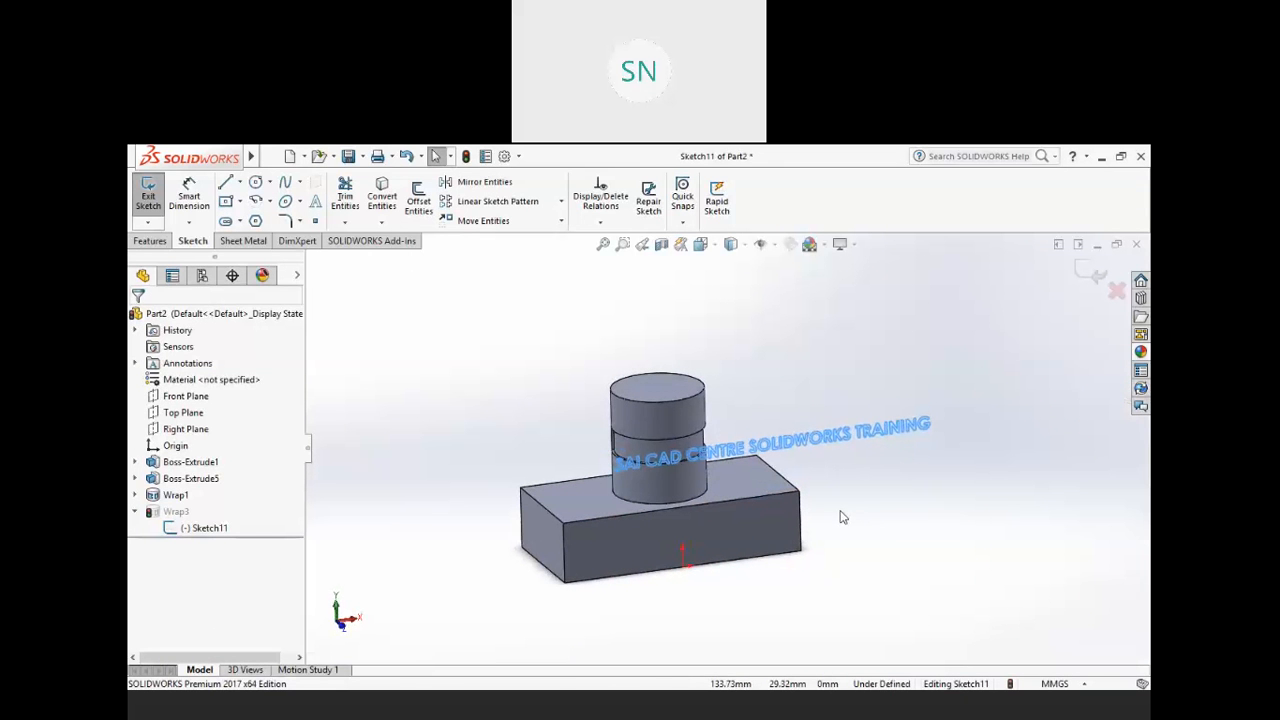
{"action": "middle_click_drag", "start_coordinate": [808, 508], "coordinate": [790, 397]}
{"action": "mouse_move", "coordinate": [771, 455]}
{"action": "middle_mouse_down"}
{"action": "mouse_move", "coordinate": [789, 452]}
{"action": "mouse_move", "coordinate": [769, 449]}
{"action": "middle_mouse_up"}
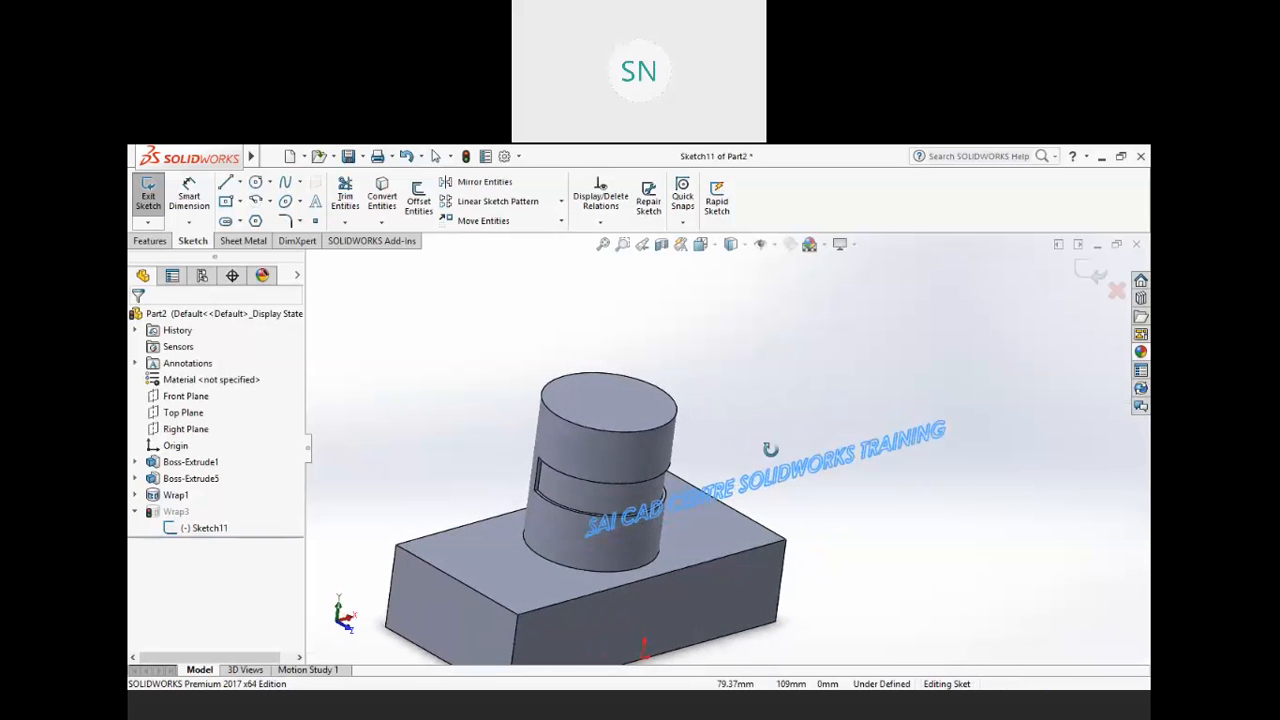
{"action": "left_click", "coordinate": [1079, 274]}
{"action": "mouse_move", "coordinate": [869, 413]}
{"action": "middle_mouse_down"}
{"action": "mouse_move", "coordinate": [791, 408]}
{"action": "mouse_move", "coordinate": [882, 434]}
{"action": "middle_mouse_up"}
{"action": "scroll", "coordinate": [643, 492], "scroll_direction": "down", "scroll_amount": 3}
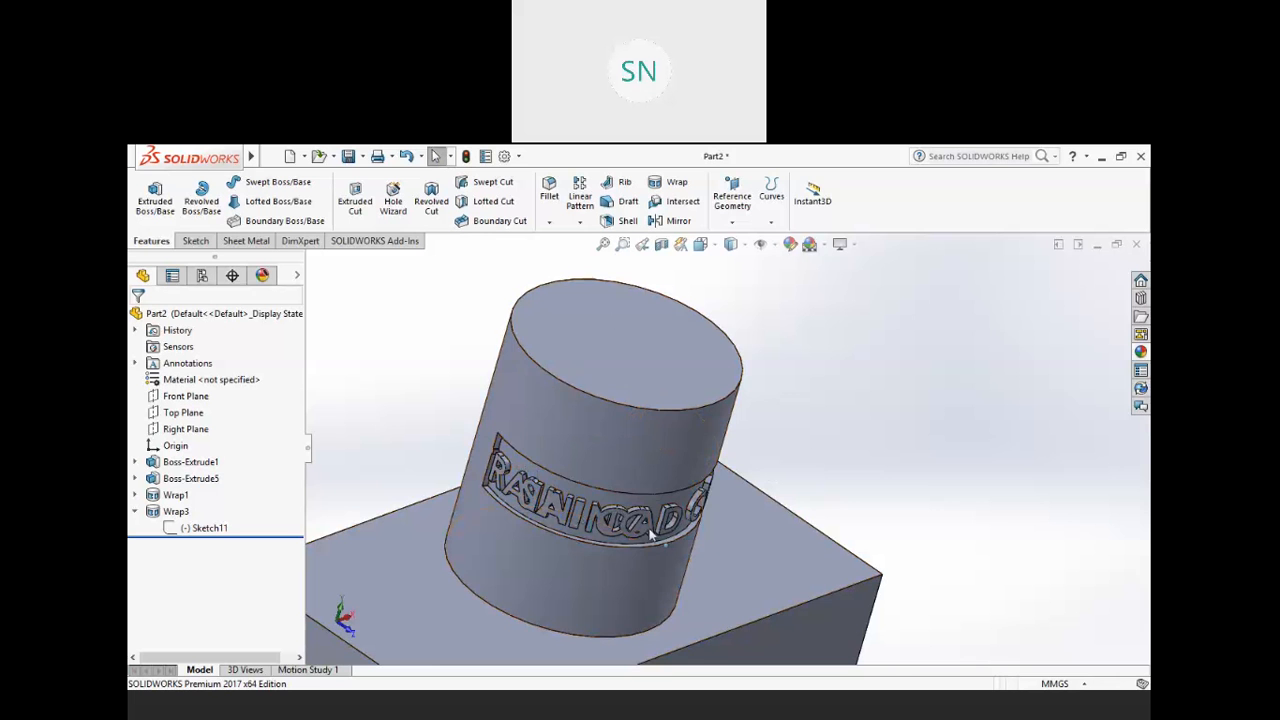
- Edit the embossed text wrap and set its thickness to 3 mm
{"action": "right_click", "coordinate": [176, 513]}
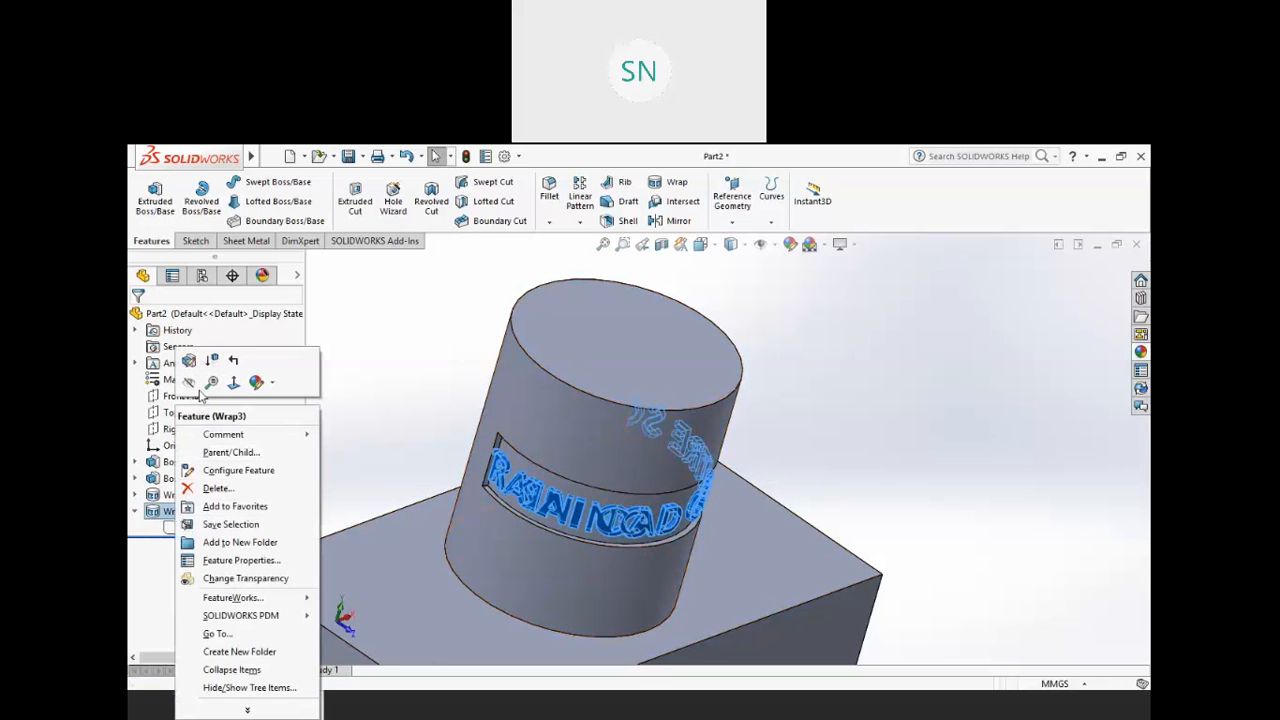
{"action": "left_click", "coordinate": [190, 361]}
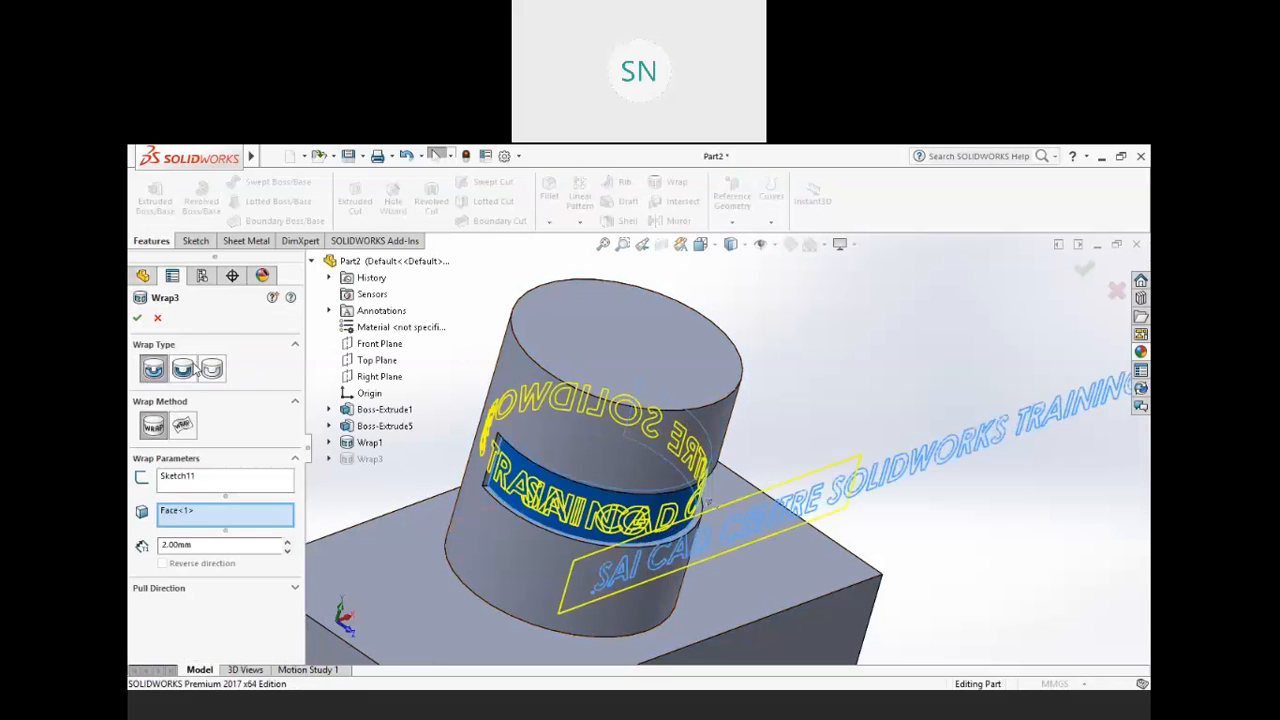
{"action": "left_click", "coordinate": [287, 543]}
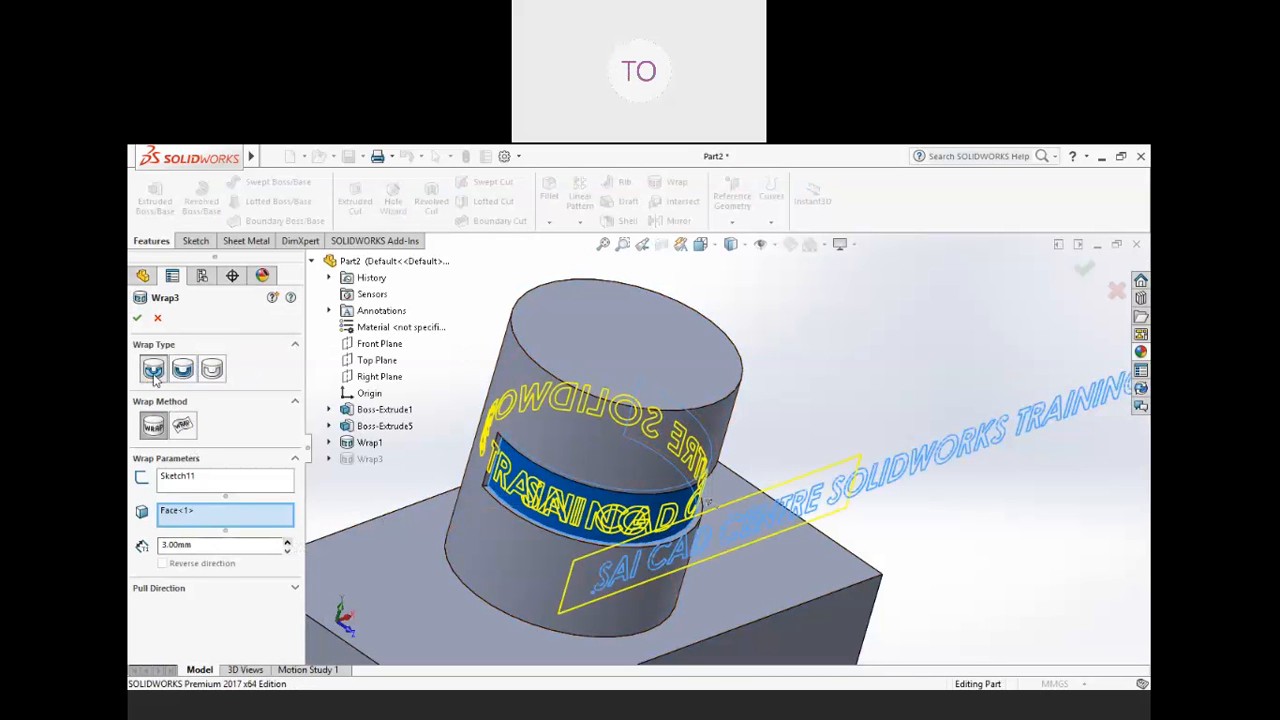
{"action": "left_click", "coordinate": [137, 317]}
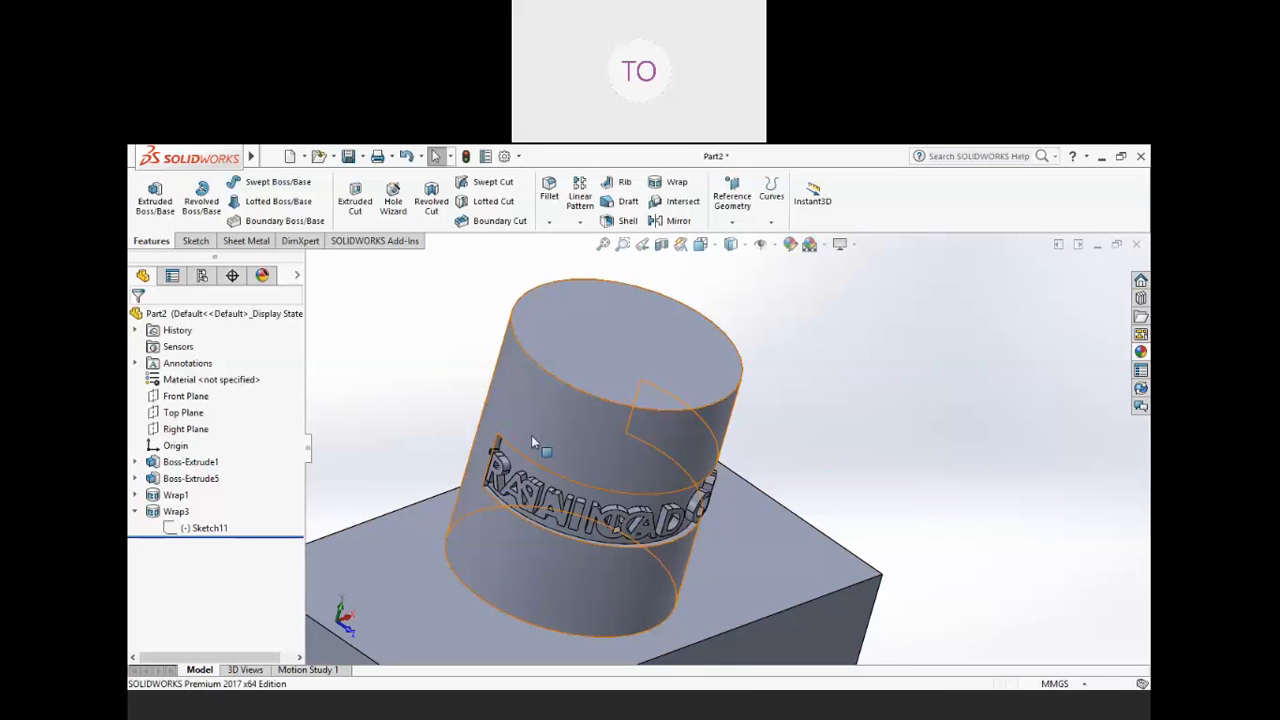
- Examine the embossed lettering around the cylinder's recessed band, including where the text meets the band's end
{"action": "middle_click_drag", "start_coordinate": [580, 450], "coordinate": [580, 488]}
{"action": "scroll", "coordinate": [536, 500], "scroll_direction": "down", "scroll_amount": 2}
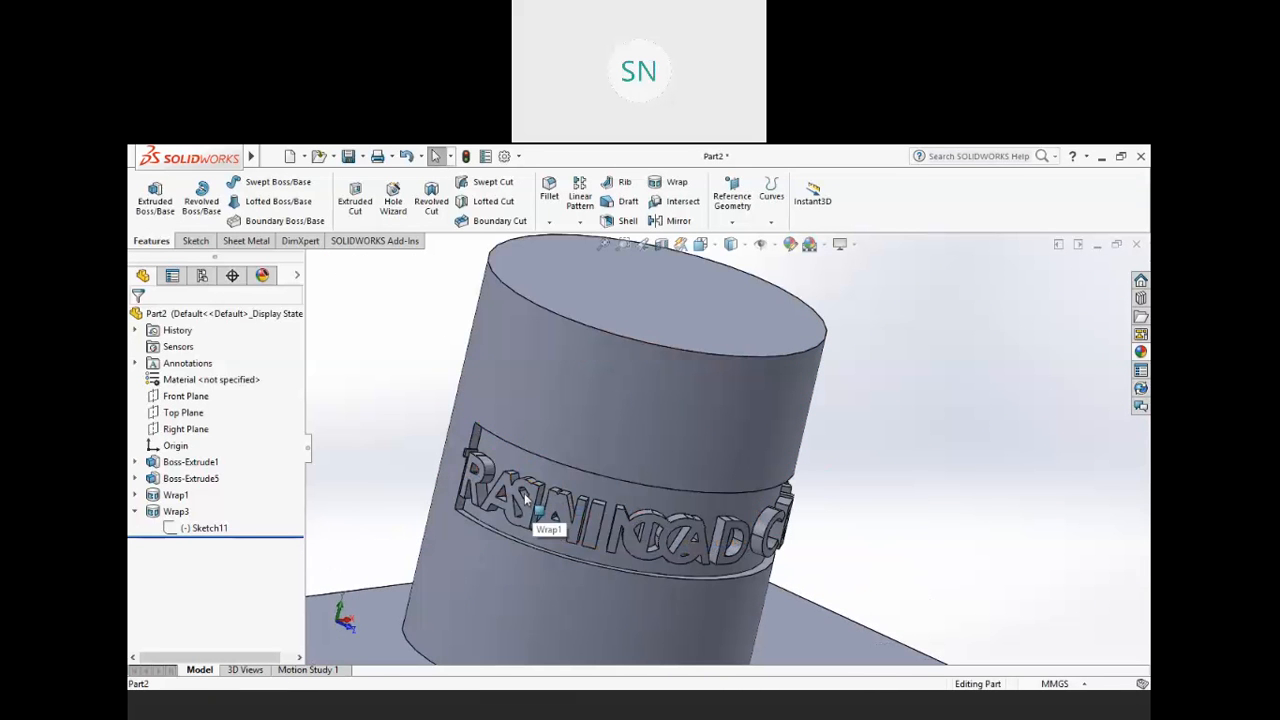
{"action": "middle_click_drag", "start_coordinate": [734, 548], "coordinate": [670, 548]}
{"action": "key", "text": "f"}
{"action": "middle_click_drag", "start_coordinate": [685, 458], "coordinate": [717, 426]}
{"action": "scroll", "coordinate": [717, 426], "scroll_direction": "down", "scroll_amount": 3}
{"action": "scroll", "coordinate": [690, 400], "scroll_direction": "down", "scroll_amount": 3}
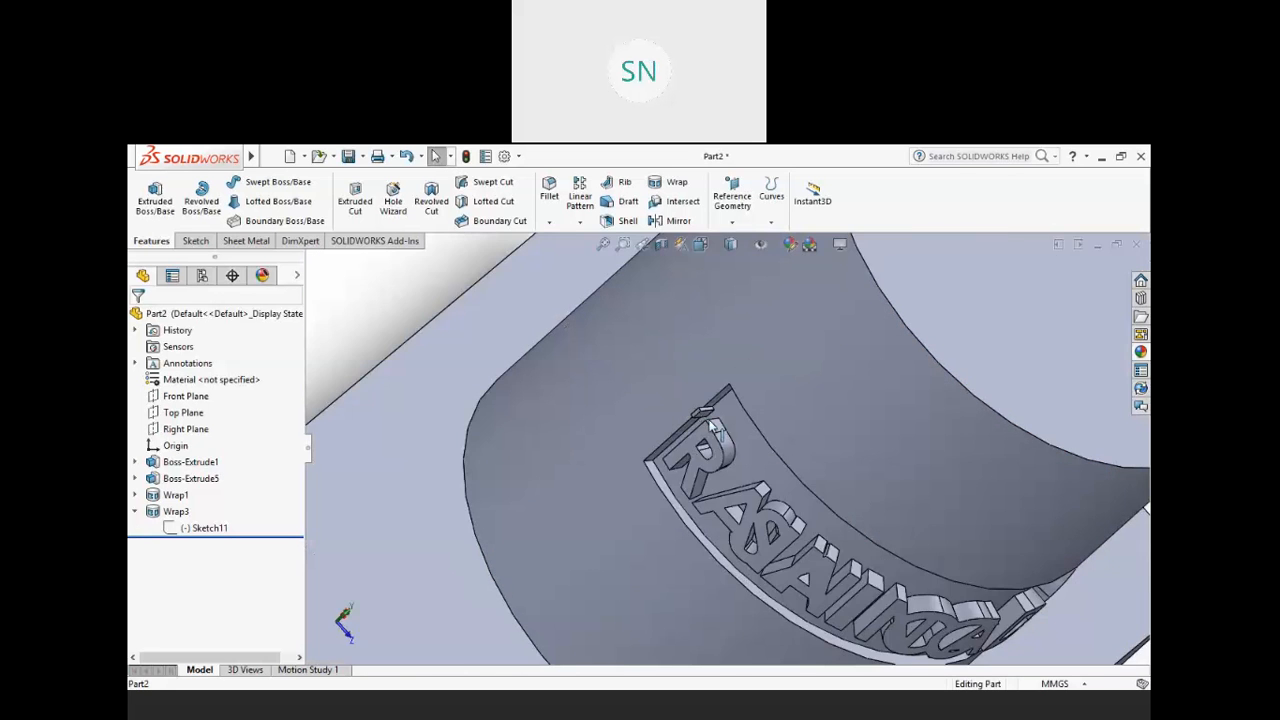
{"action": "scroll", "coordinate": [712, 425], "scroll_direction": "down", "scroll_amount": 2}
{"action": "scroll", "coordinate": [724, 440], "scroll_direction": "up", "scroll_amount": 2}
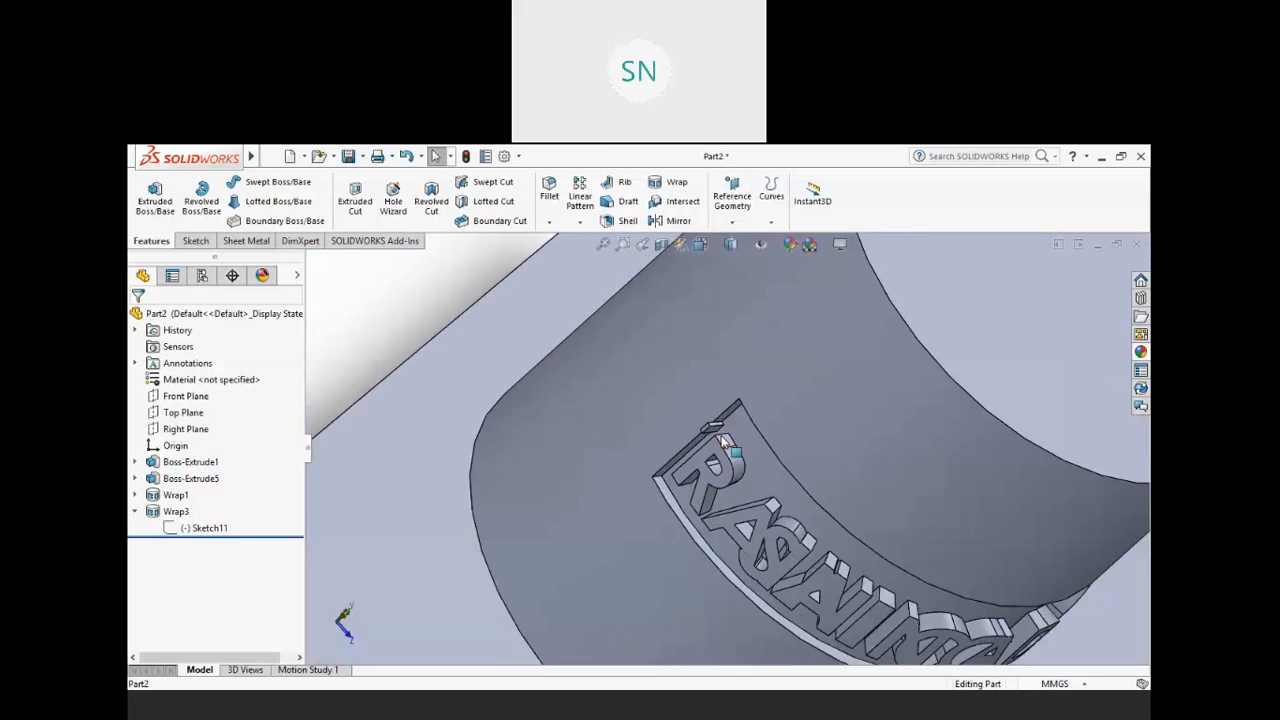
{"action": "scroll", "coordinate": [726, 449], "scroll_direction": "up", "scroll_amount": 8}
{"action": "middle_click_drag", "start_coordinate": [780, 499], "coordinate": [776, 434]}
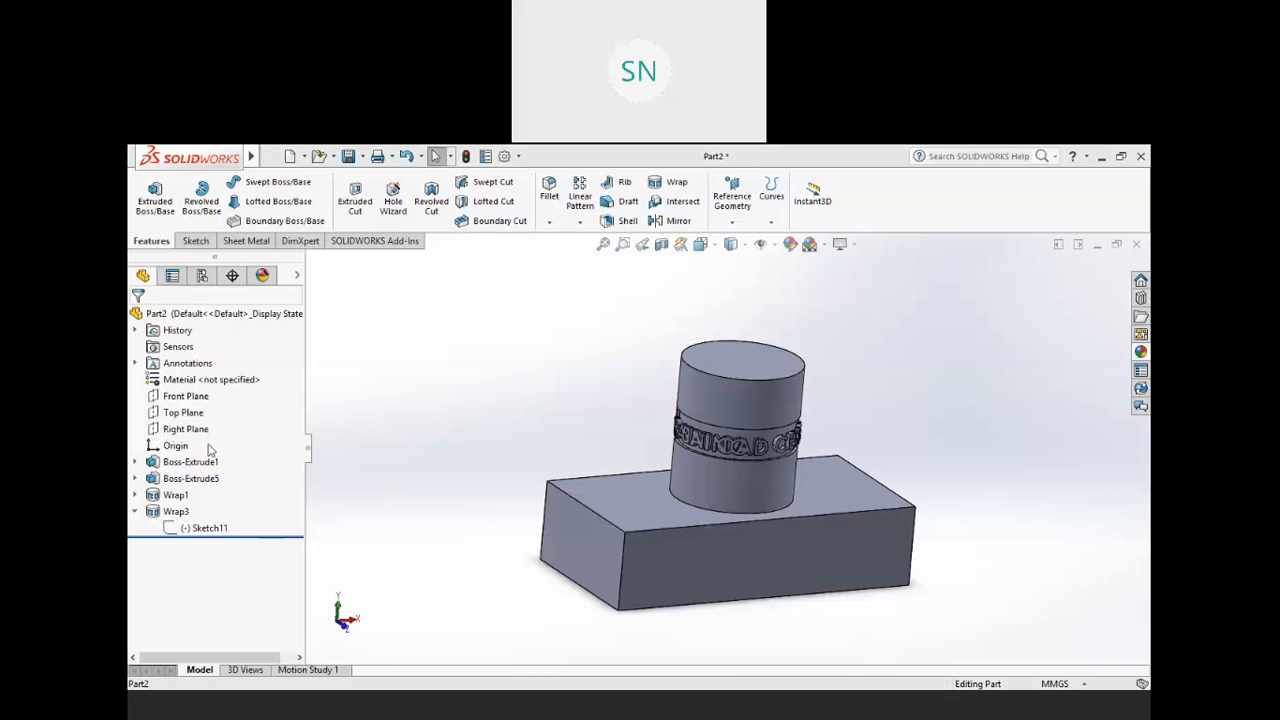
{"action": "middle_click_drag", "start_coordinate": [571, 393], "coordinate": [752, 398]}
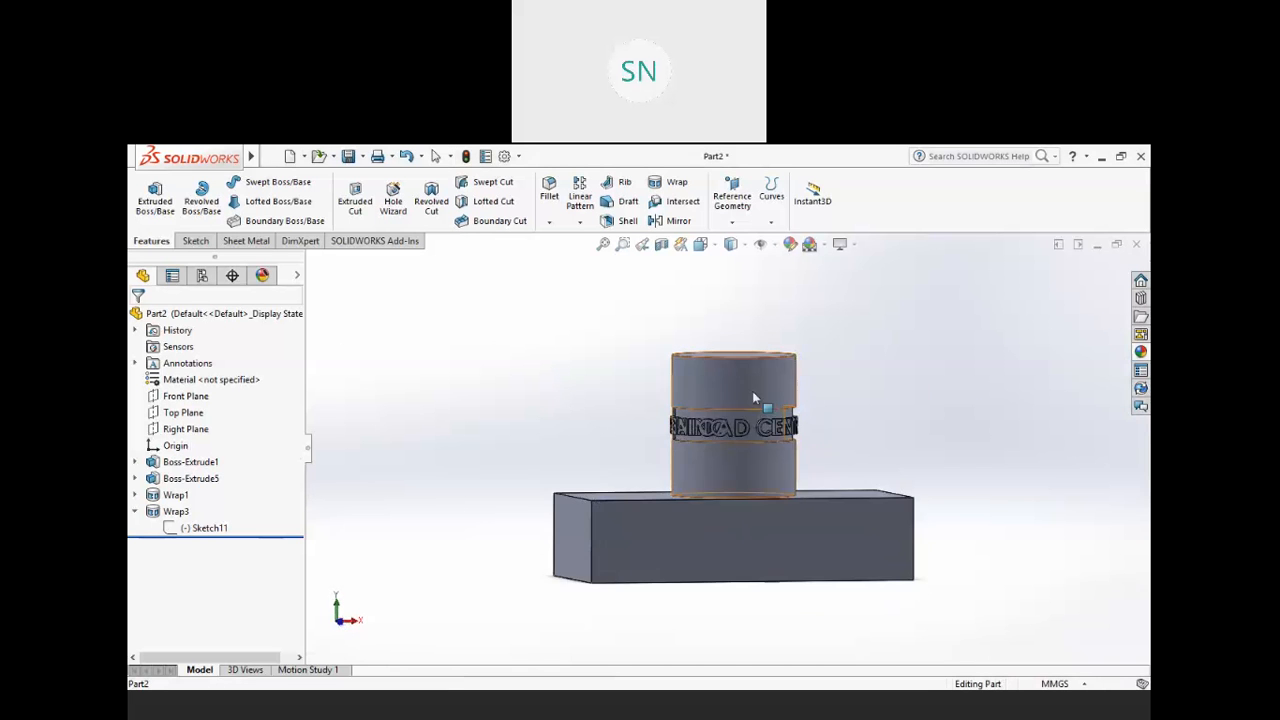
{"action": "scroll", "coordinate": [831, 394], "scroll_direction": "down", "scroll_amount": 2}
{"action": "middle_click_drag", "start_coordinate": [831, 392], "coordinate": [826, 430]}
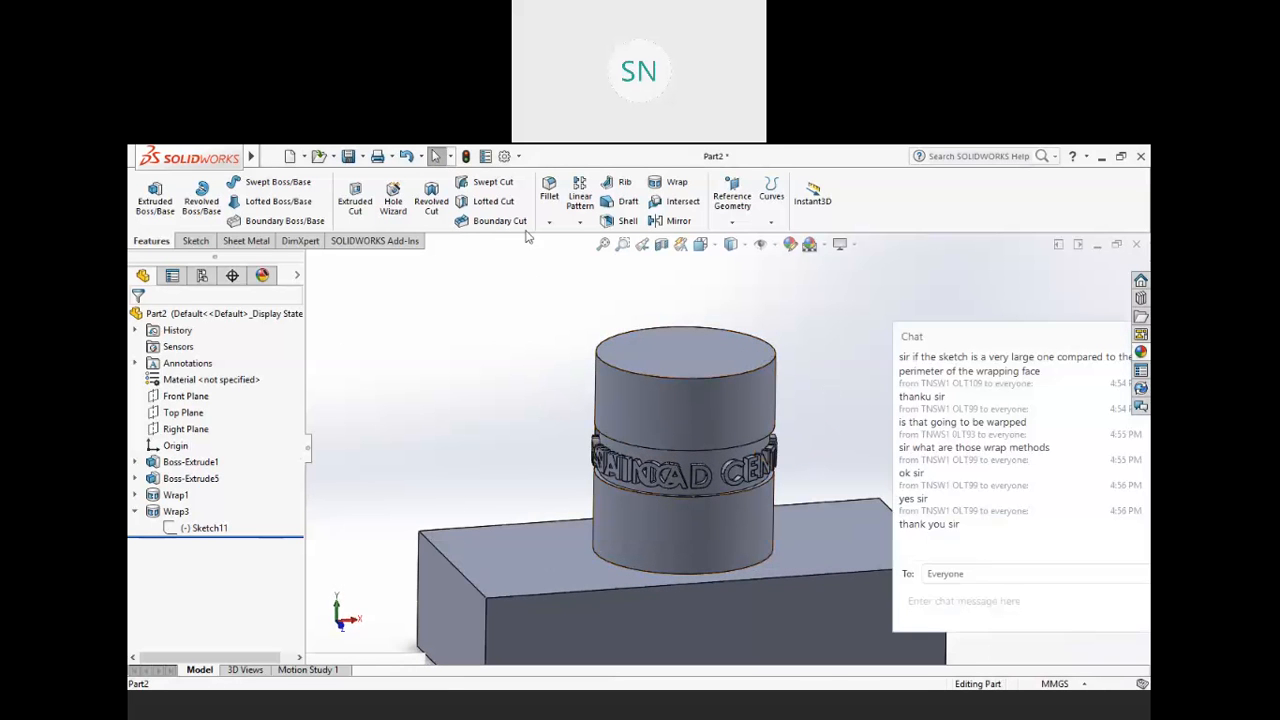
- Delete the embossed text wrap feature from the cylinder while keeping its text sketch
{"action": "right_click", "coordinate": [177, 512]}
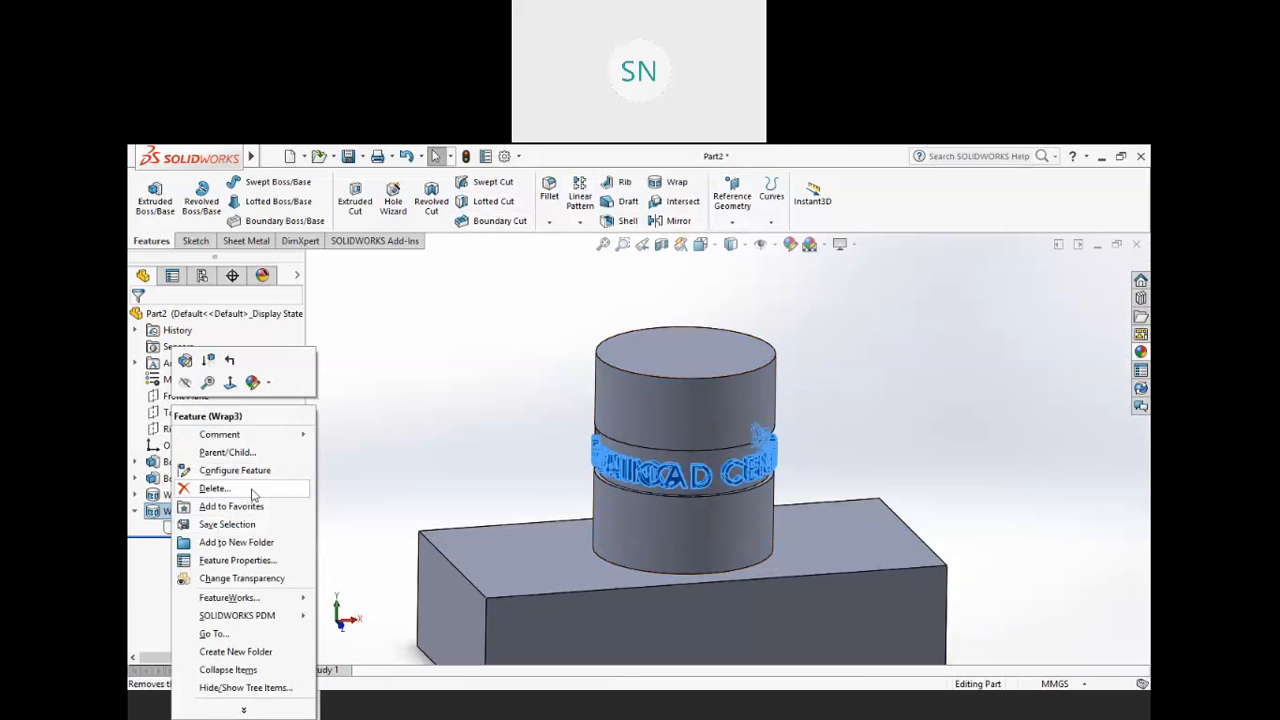
{"action": "left_click", "coordinate": [242, 494]}
{"action": "left_click", "coordinate": [709, 321]}
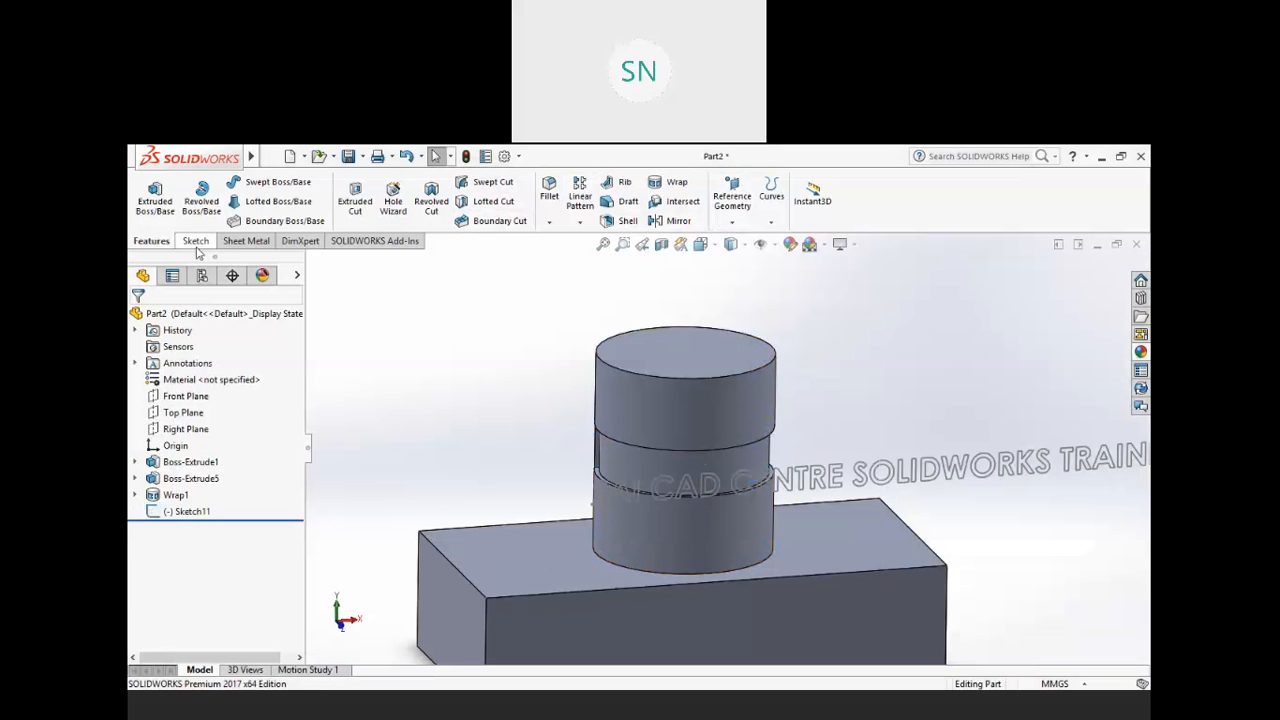
- Start Wrap with the text sketch, review the wrap methods including Spline Surface, and cancel the command
{"action": "left_click", "coordinate": [662, 184]}
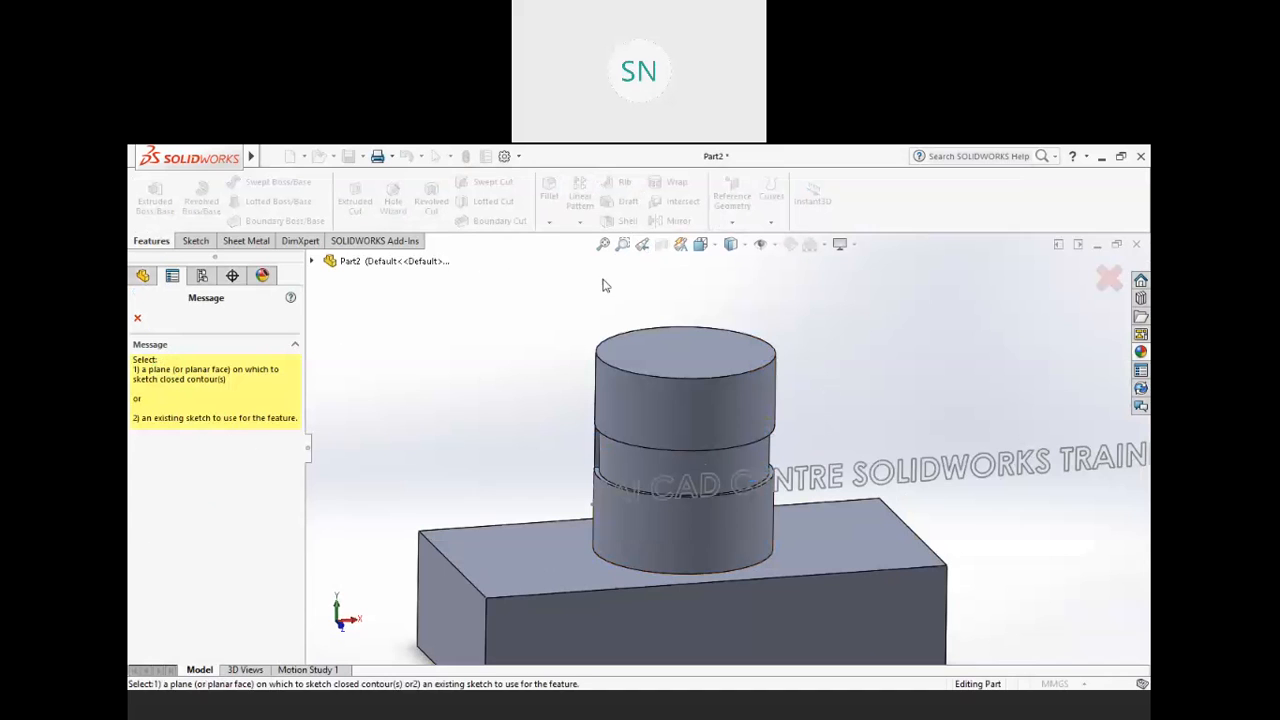
{"action": "left_click", "coordinate": [311, 261]}
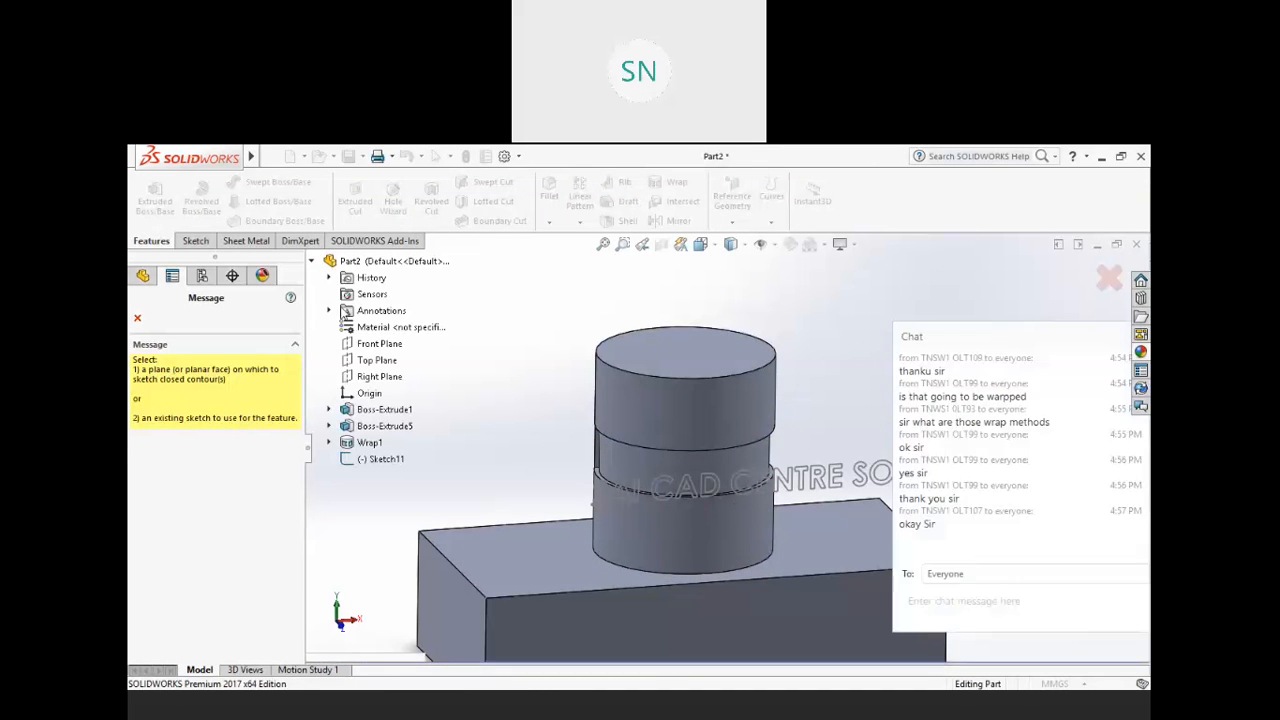
{"action": "left_click", "coordinate": [378, 458]}
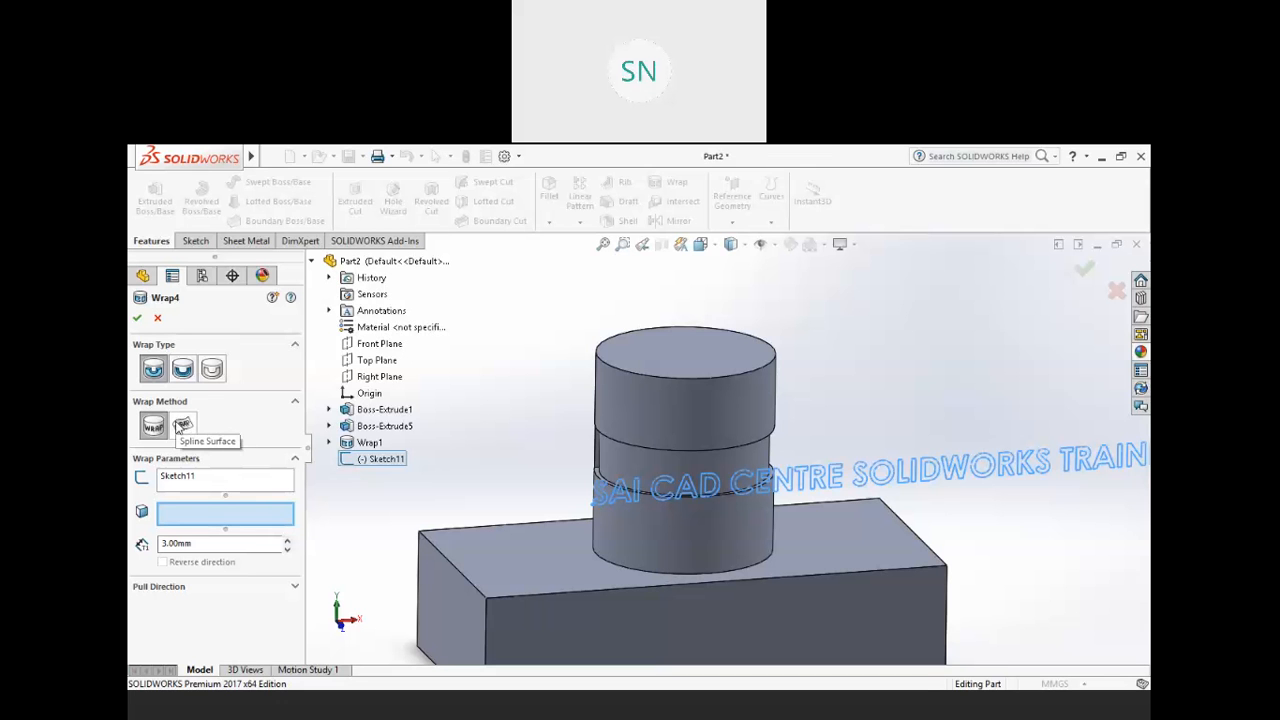
{"action": "left_click", "coordinate": [157, 317]}
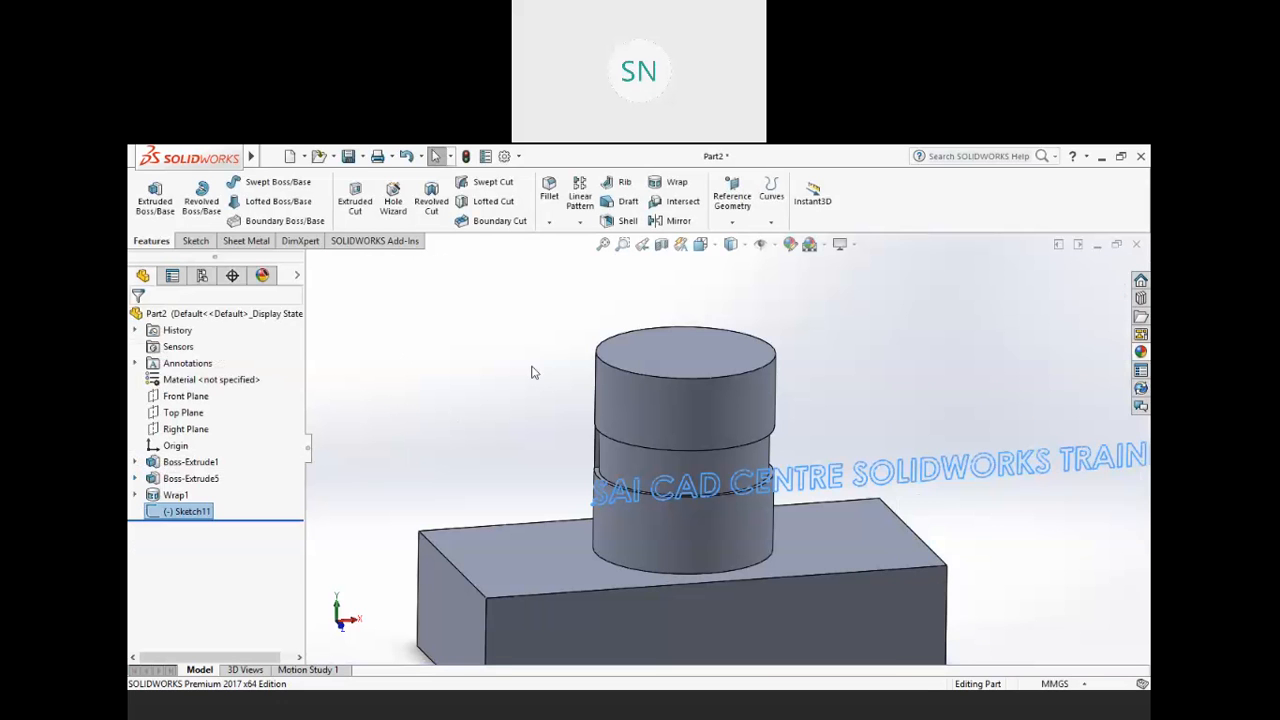
{"action": "middle_click_drag", "start_coordinate": [537, 374], "coordinate": [664, 446]}
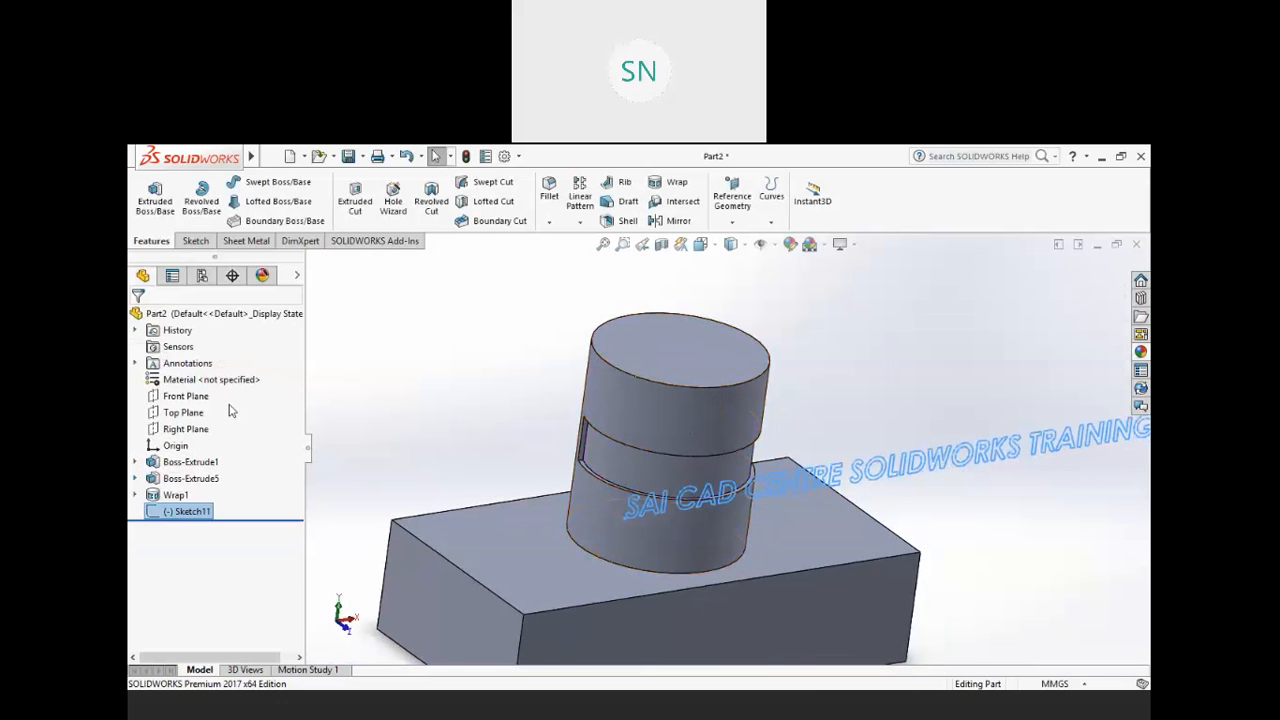
{"action": "right_click", "coordinate": [175, 513]}
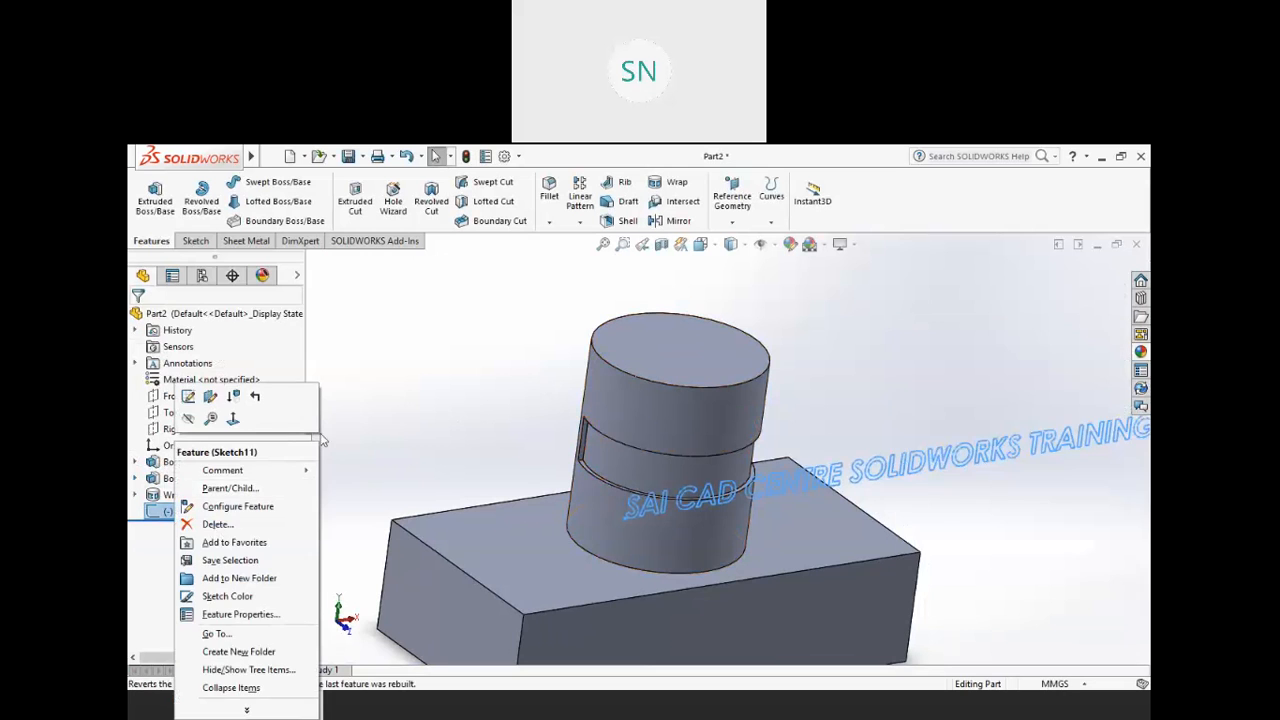
{"action": "left_click", "coordinate": [388, 416]}
- Start a sketch on the block's top face and draw a wavy open spline just beyond the block's rear edge
{"action": "mouse_move", "coordinate": [497, 423]}
{"action": "middle_mouse_down"}
{"action": "mouse_move", "coordinate": [489, 479]}
{"action": "mouse_move", "coordinate": [533, 436]}
{"action": "middle_mouse_up"}
{"action": "scroll", "coordinate": [489, 484], "scroll_direction": "up", "scroll_amount": 3}
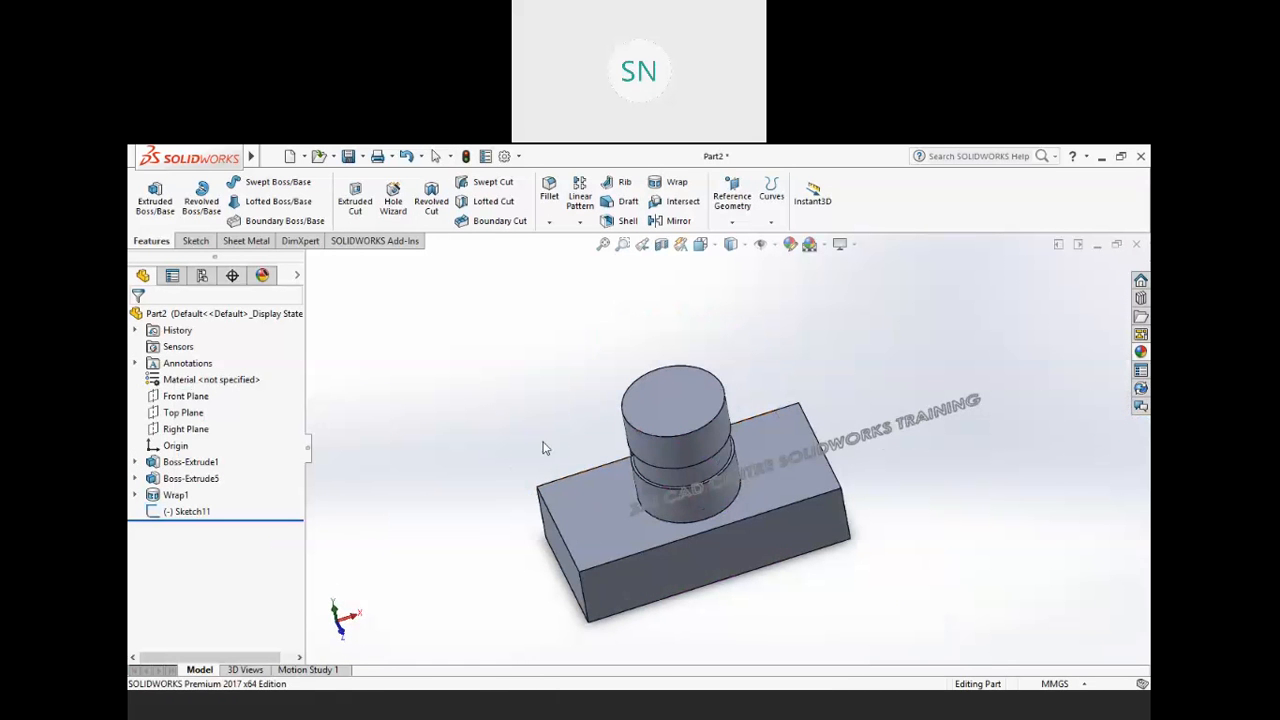
{"action": "left_click", "coordinate": [198, 242]}
{"action": "left_click", "coordinate": [586, 486]}
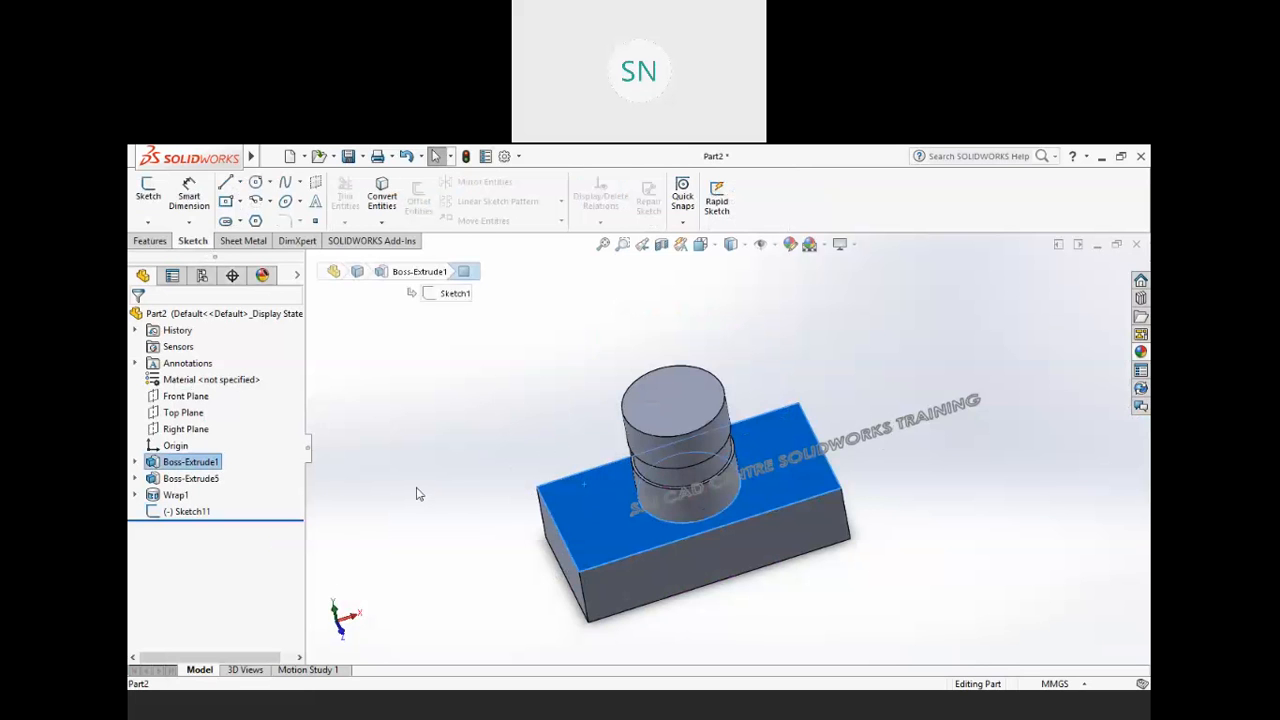
{"action": "key", "text": "ctrl+8"}
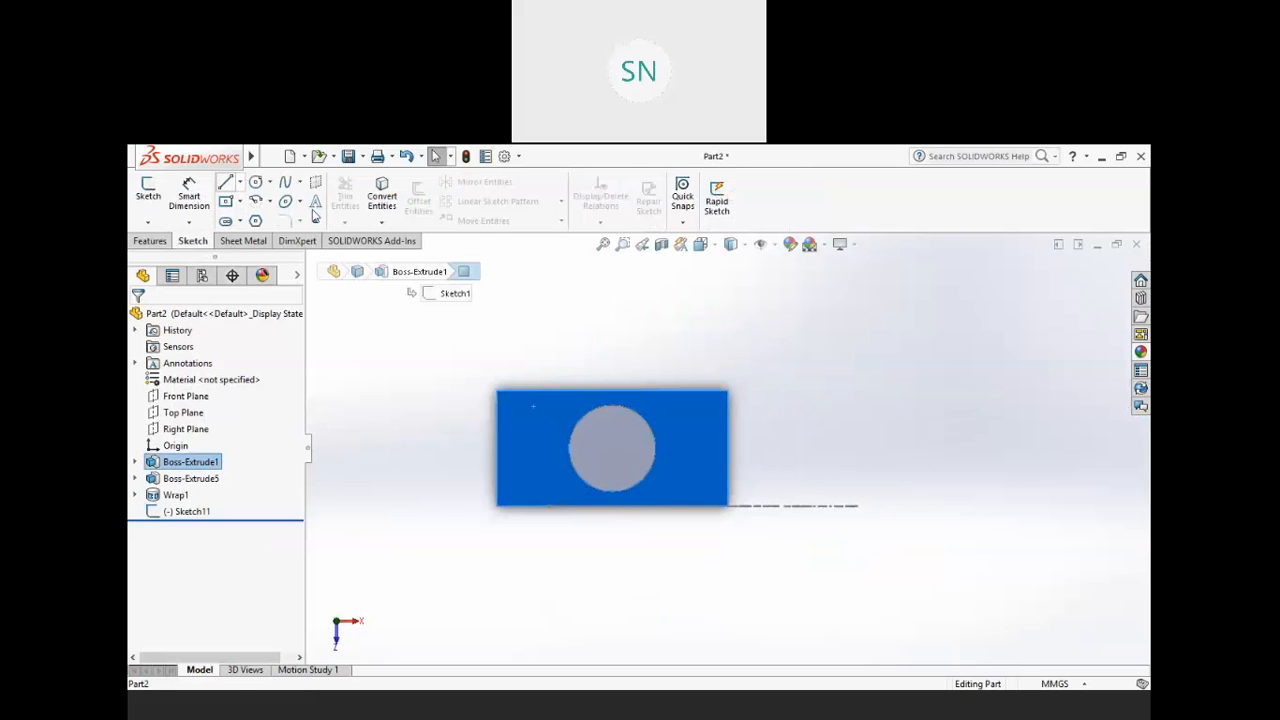
{"action": "left_click", "coordinate": [285, 183]}
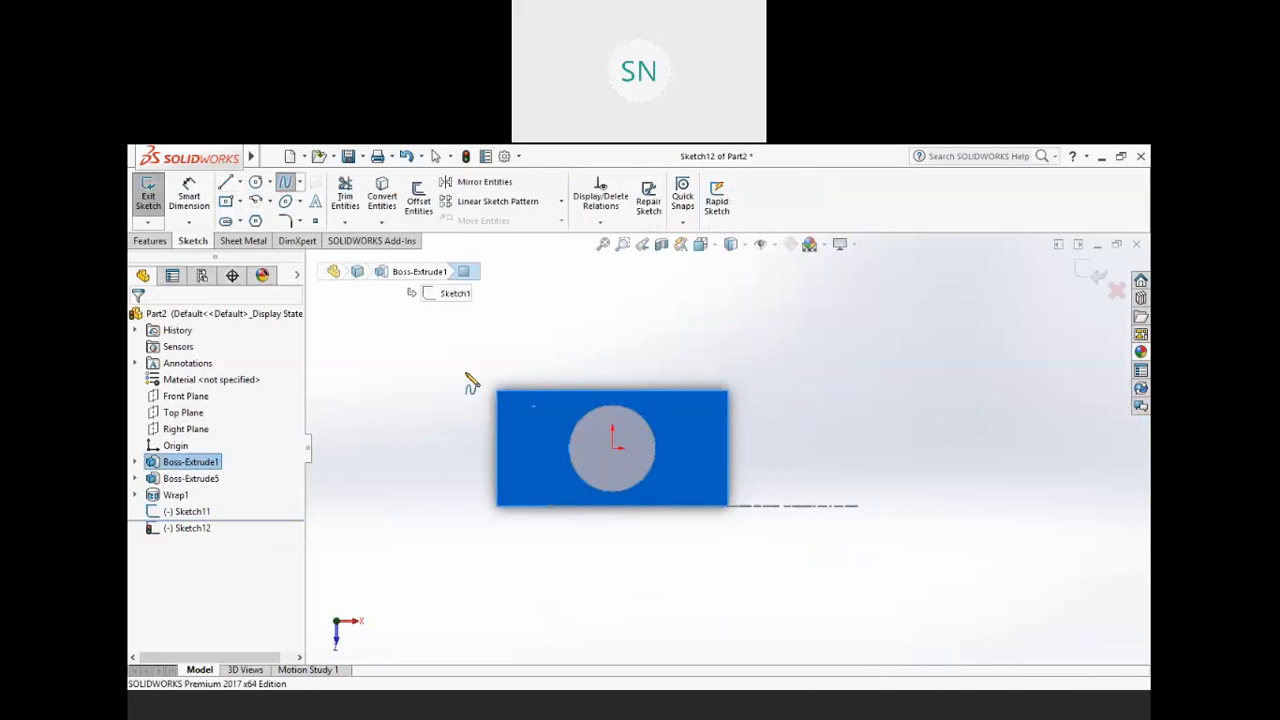
{"action": "left_click", "coordinate": [501, 338]}
{"action": "left_click", "coordinate": [580, 352]}
{"action": "left_click", "coordinate": [649, 328]}
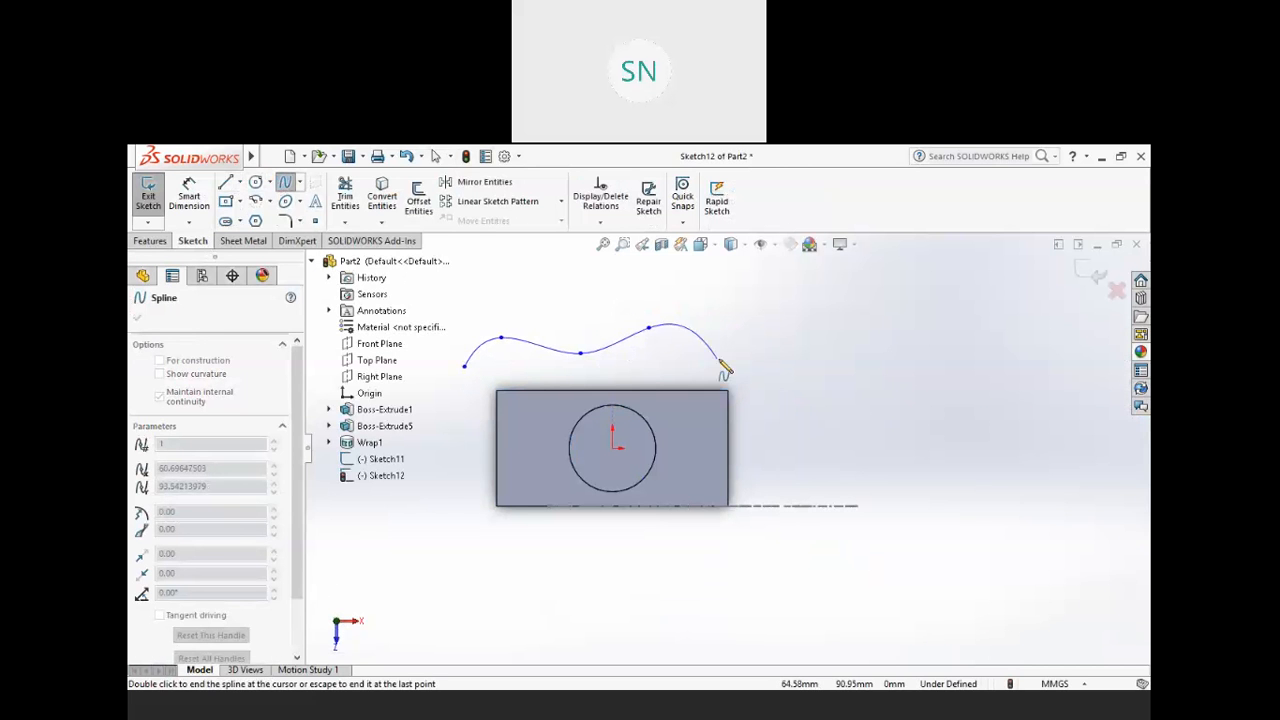